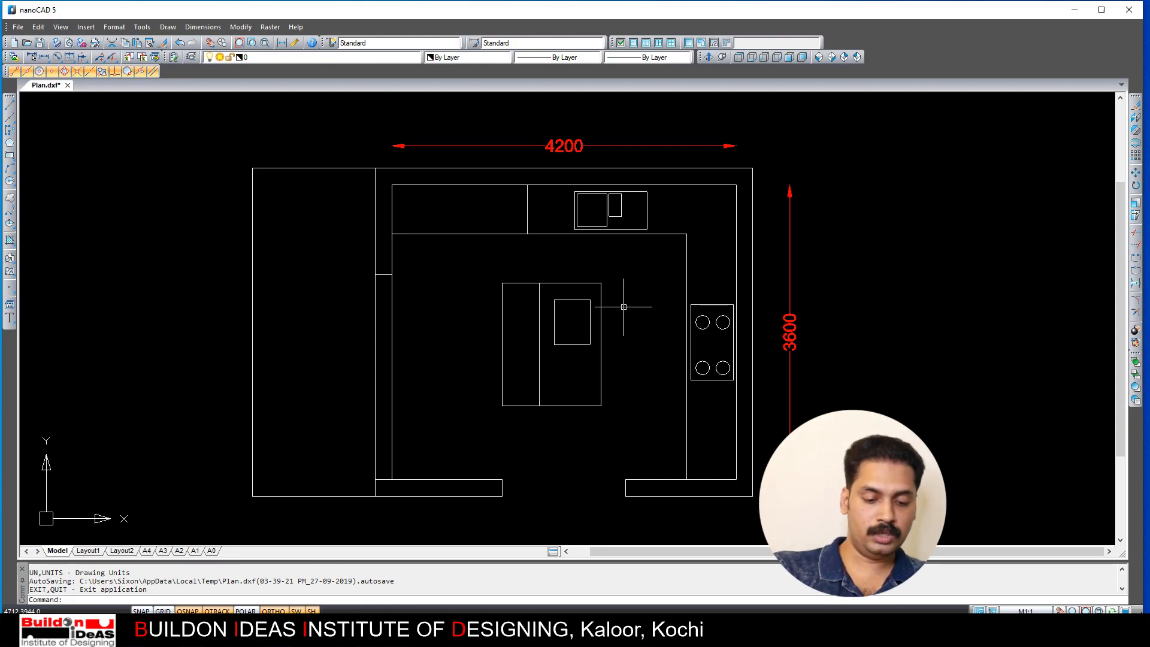
Step: Check the drawing units of the kitchen plan, including the insertion scale, and accept the settings
{"action": "type", "text": "units"}
{"action": "key", "text": "Return"}
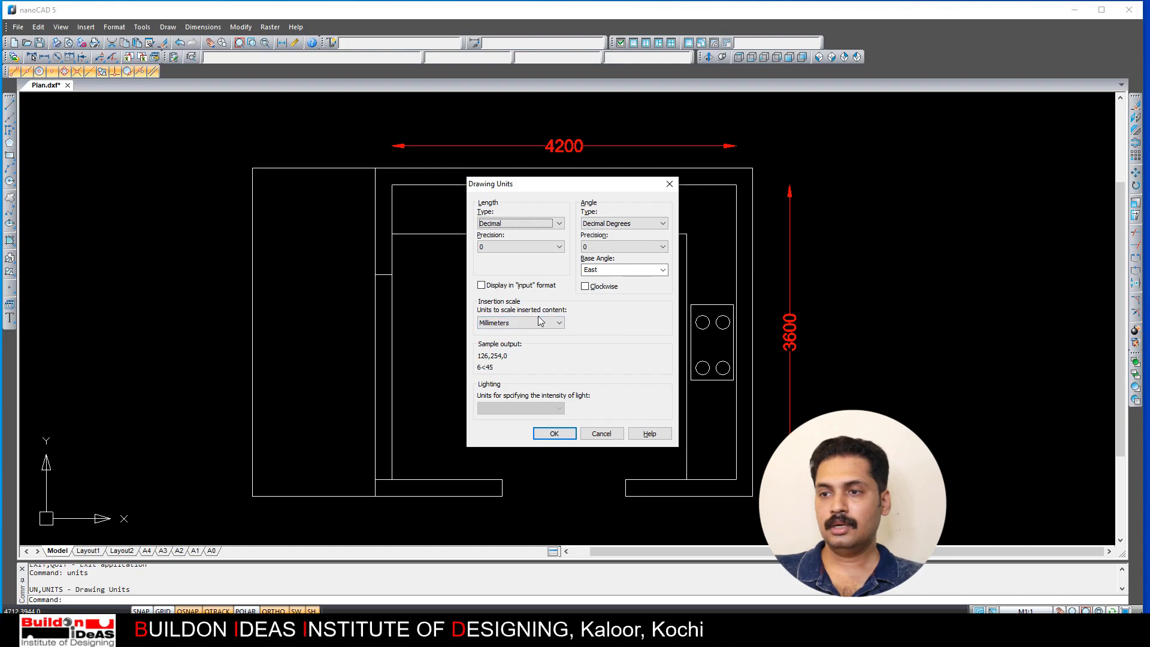
{"action": "left_click", "coordinate": [554, 433]}
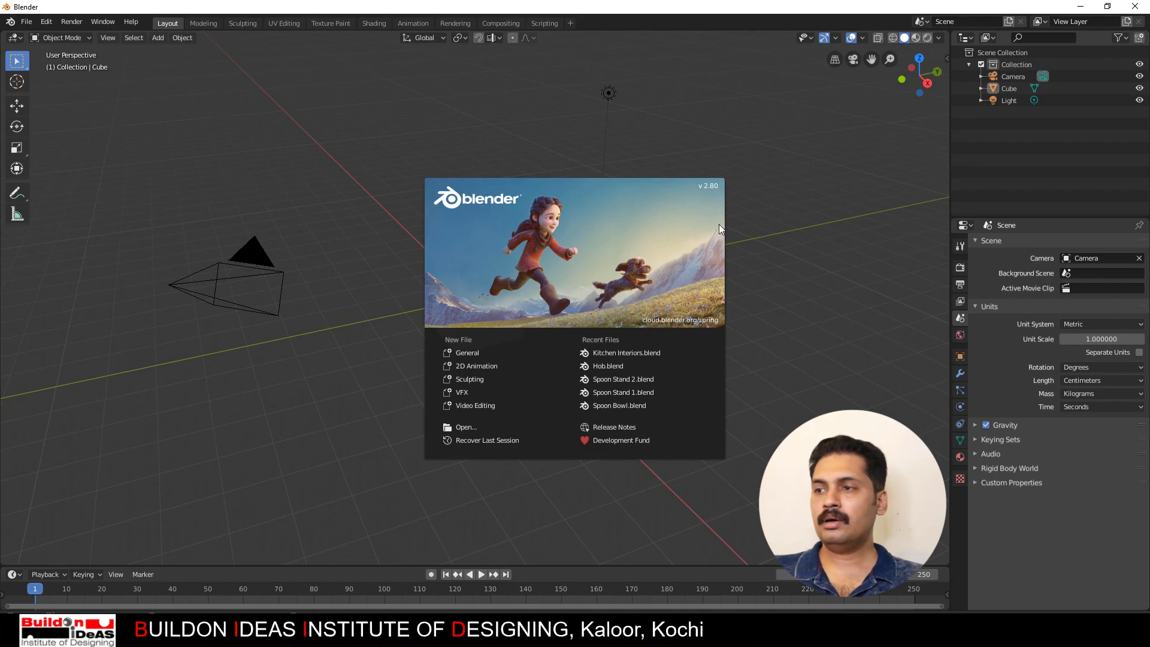
Step: Switch to Blender and delete the default camera, cube and light from the new scene
{"action": "left_click", "coordinate": [796, 198]}
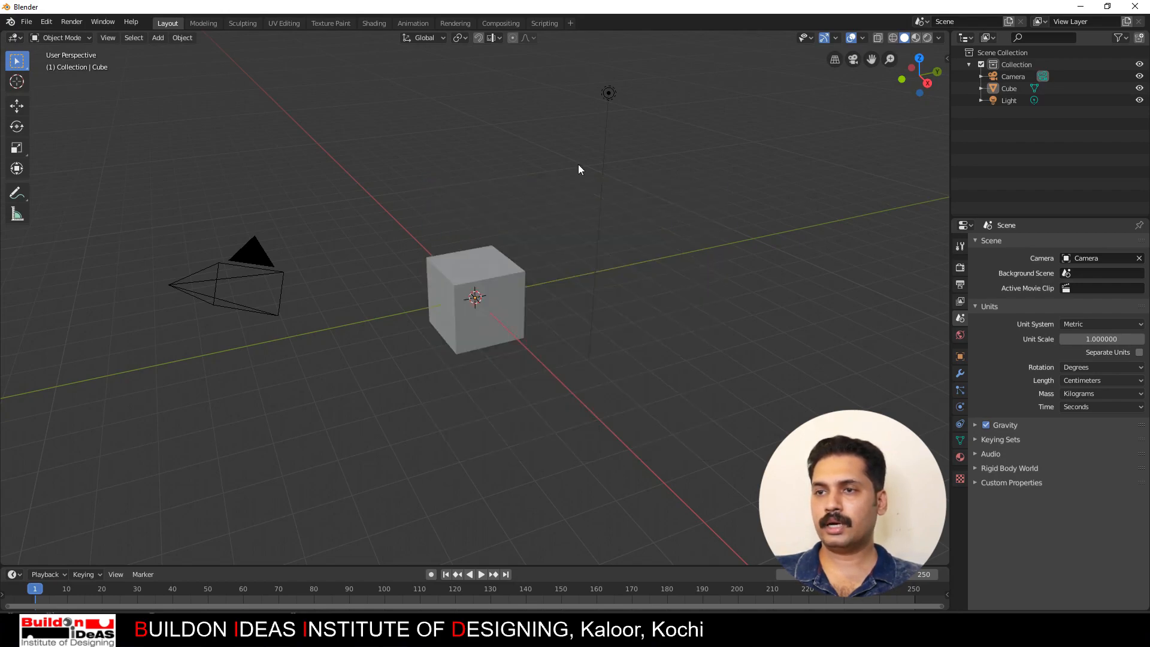
{"action": "left_click", "coordinate": [26, 22]}
{"action": "mouse_move", "coordinate": [43, 37]}
{"action": "left_click", "coordinate": [172, 30]}
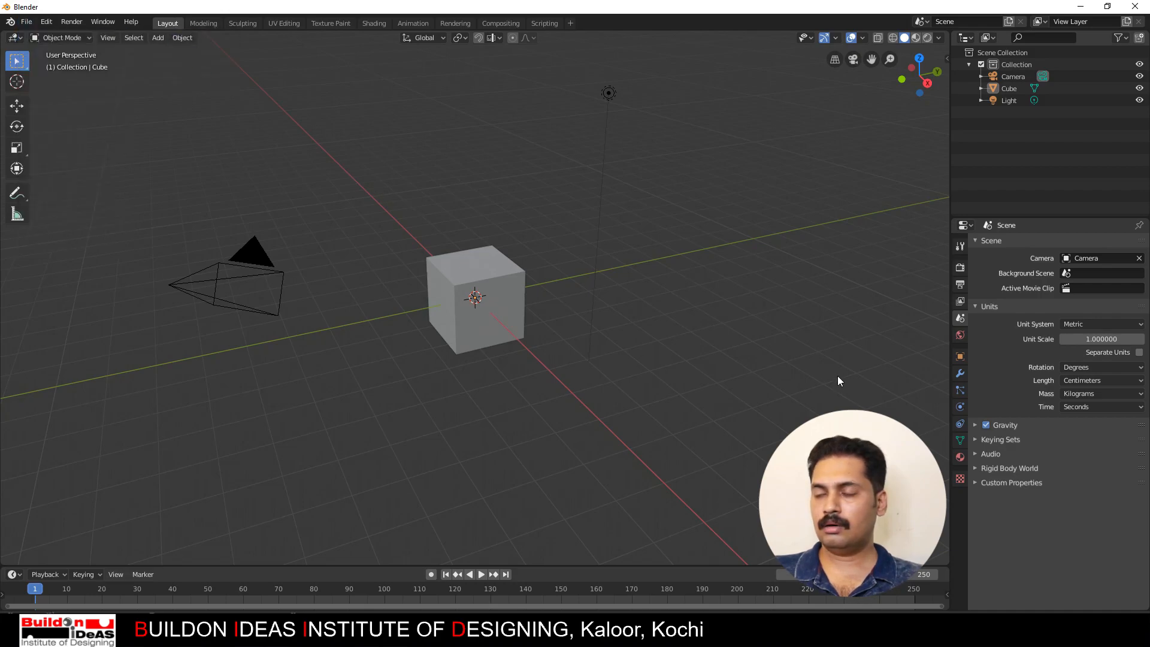
{"action": "scroll", "coordinate": [616, 329], "scroll_direction": "down", "scroll_amount": 3}
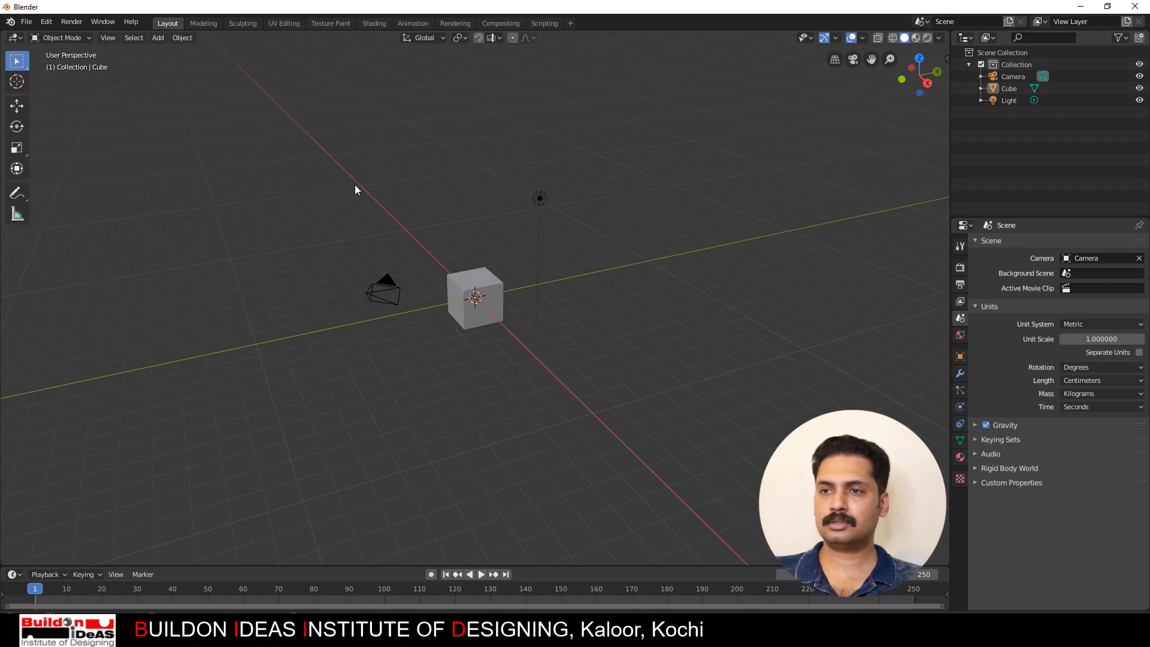
{"action": "left_click_drag", "start_coordinate": [304, 146], "coordinate": [692, 456]}
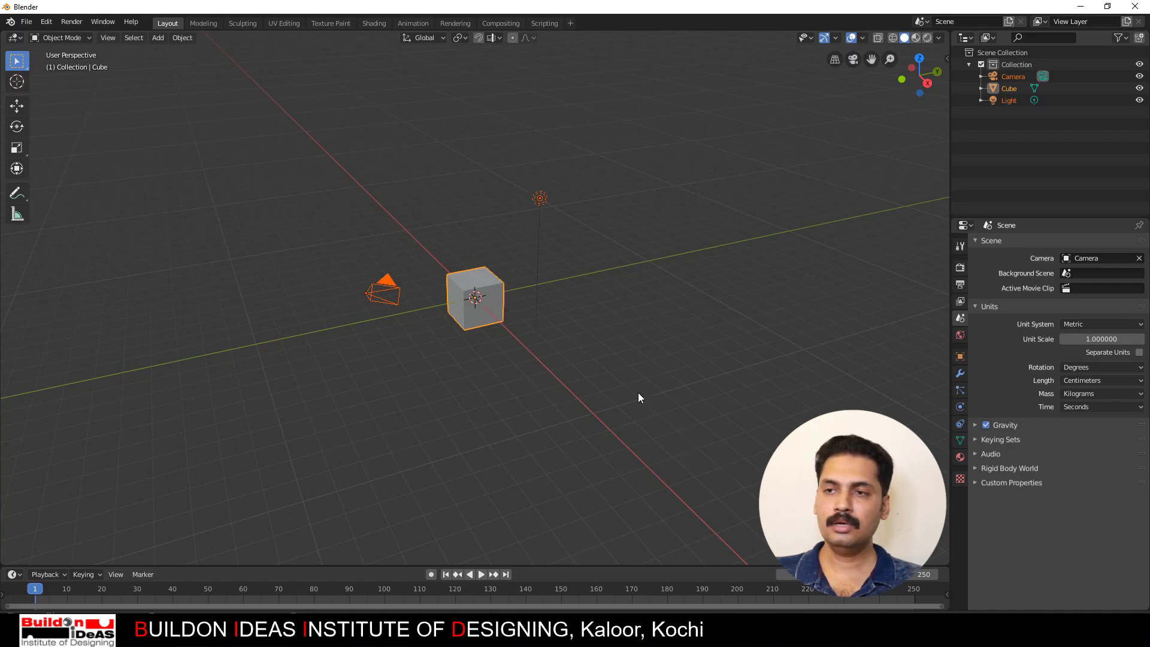
{"action": "key", "text": "Delete"}
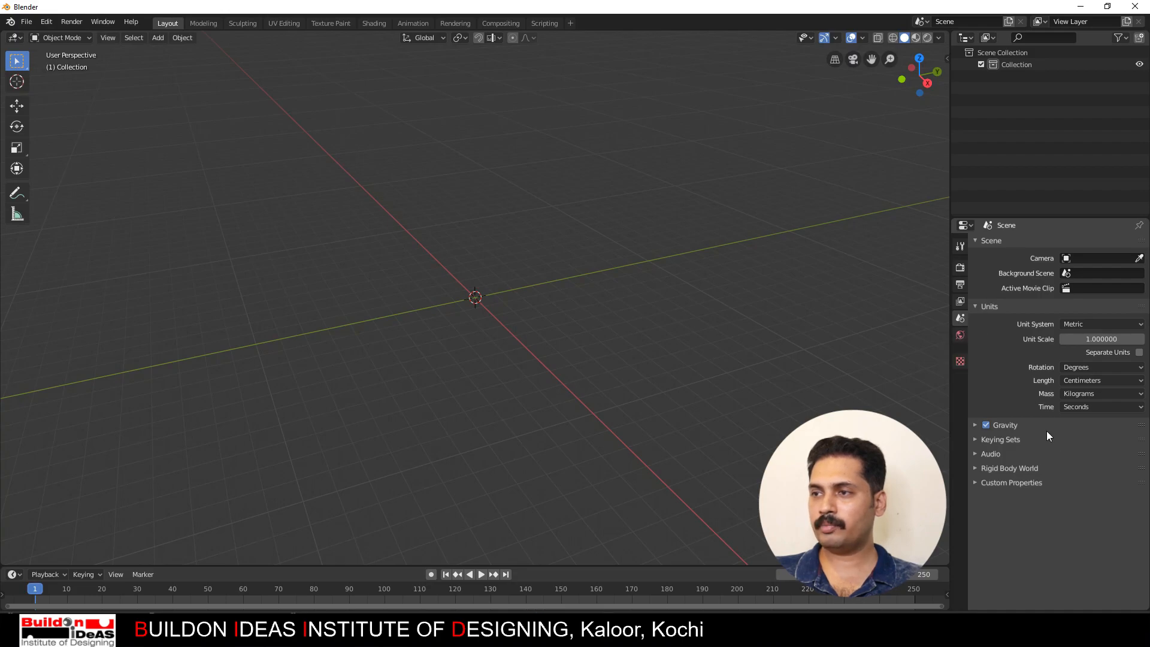
Step: Set the scene's length unit to Millimeters
{"action": "left_click", "coordinate": [1069, 380]}
{"action": "left_click", "coordinate": [1083, 447]}
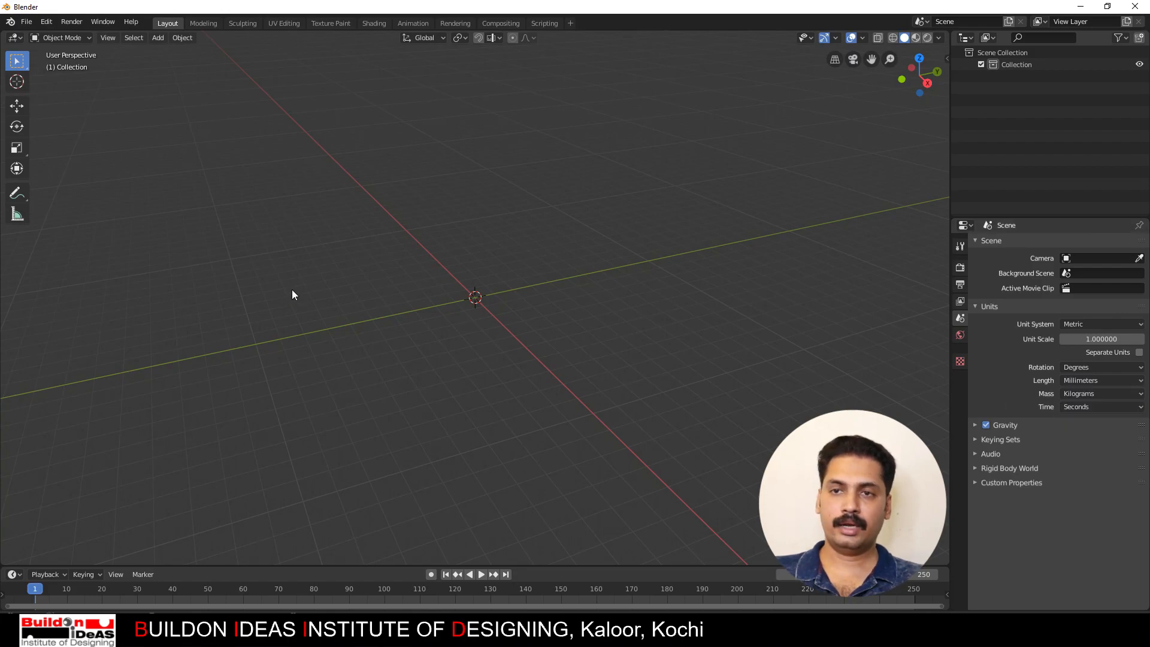
Step: Save the scene as Kitchen Interiors.blend in the D:\Tutorials\Kitchen Interiors folder
{"action": "key", "text": "ctrl+s"}
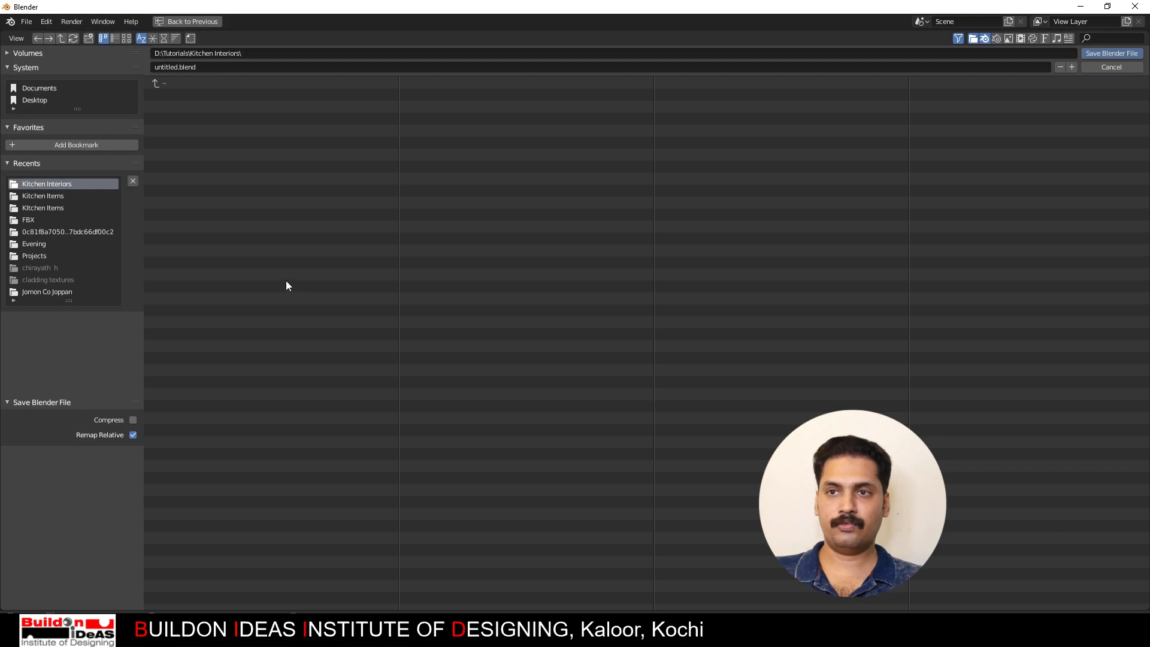
{"action": "left_click", "coordinate": [177, 63]}
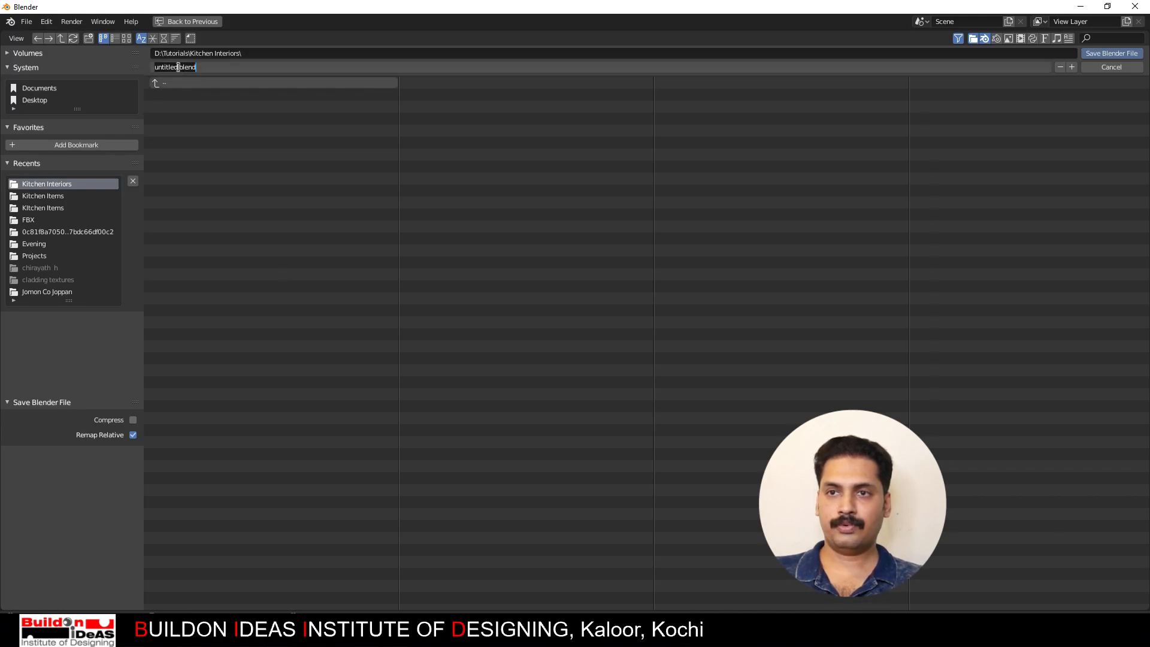
{"action": "left_click_drag", "start_coordinate": [179, 67], "coordinate": [143, 66]}
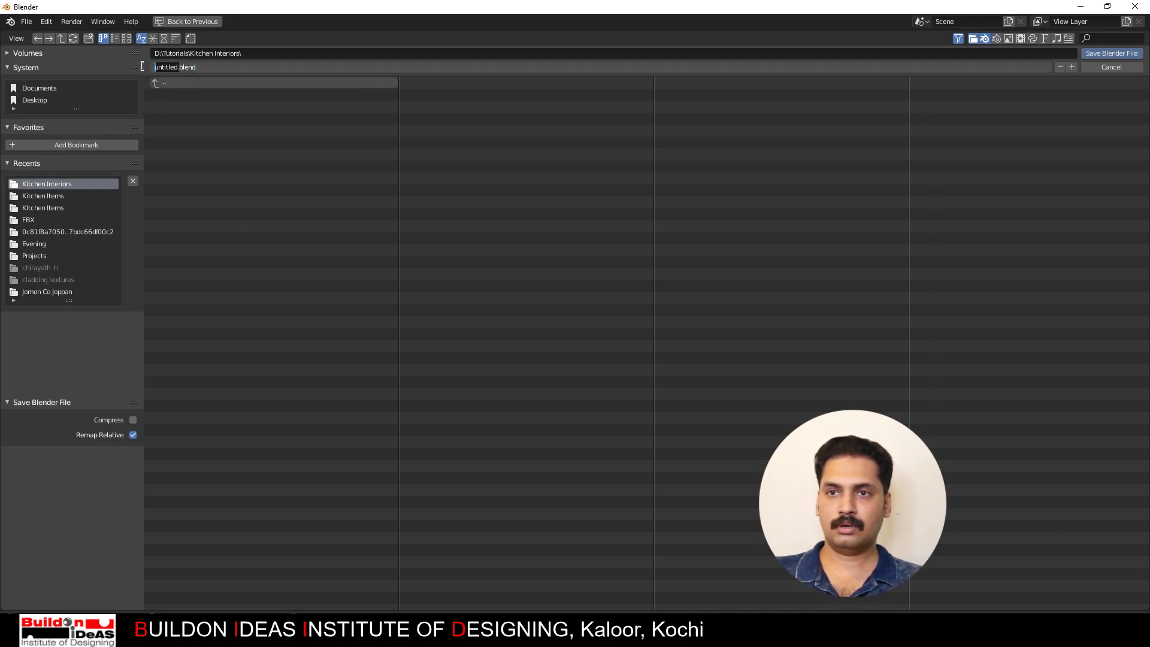
{"action": "left_click", "coordinate": [182, 67]}
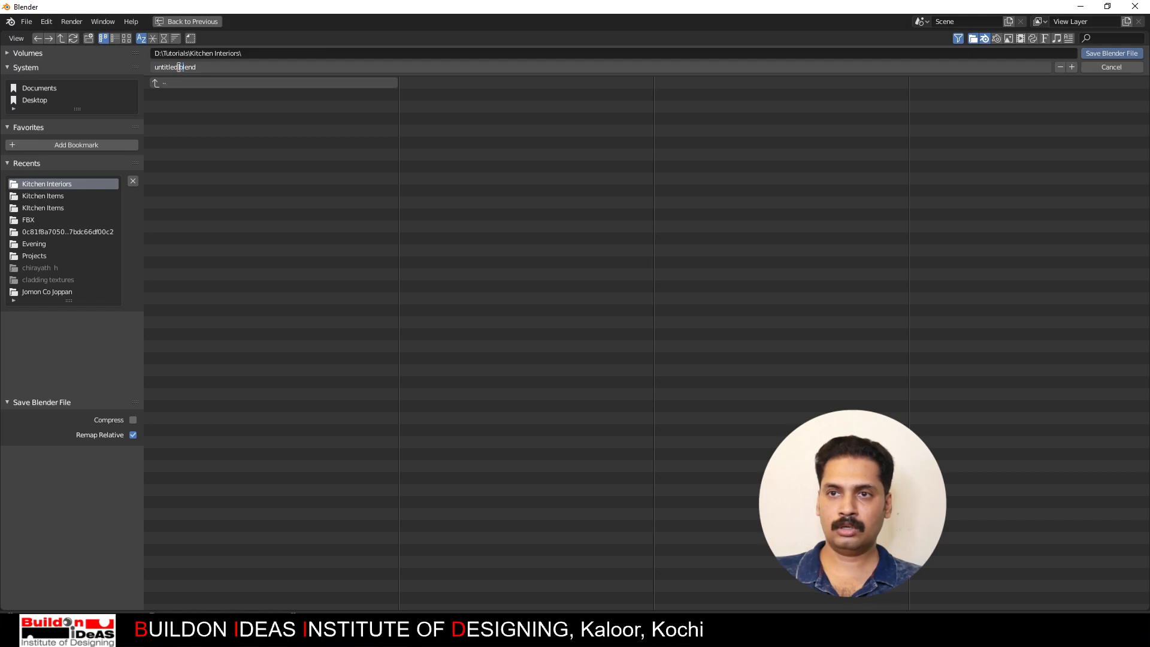
{"action": "key", "text": "ctrl+BackSpace"}
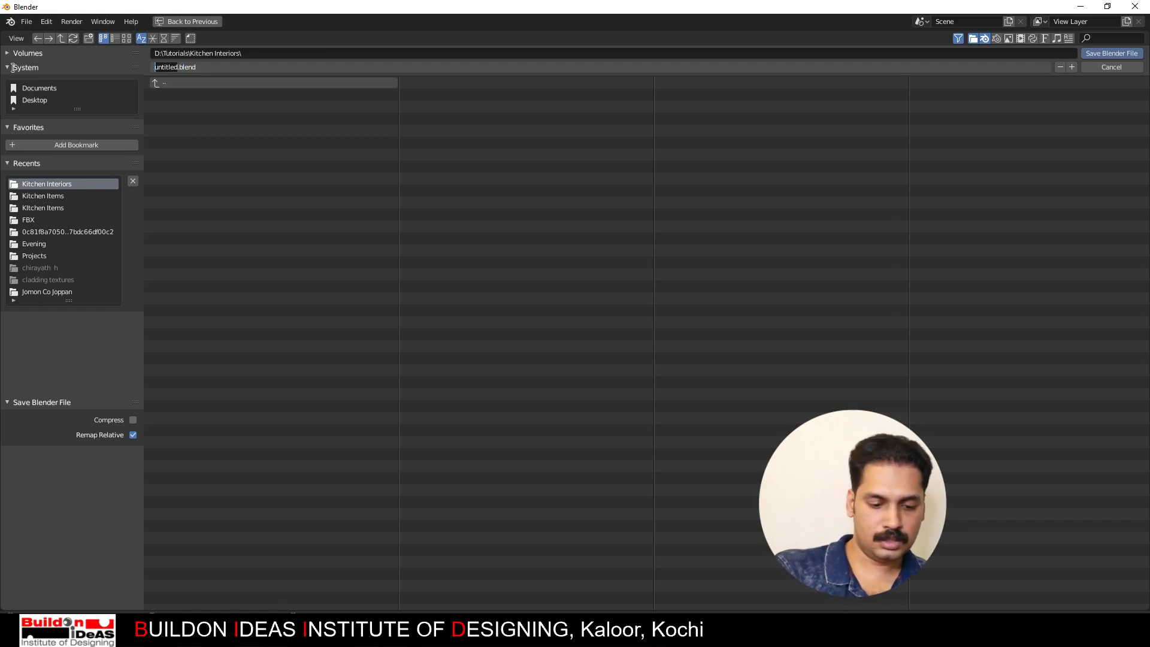
{"action": "type", "text": "Kitchen Interior"}
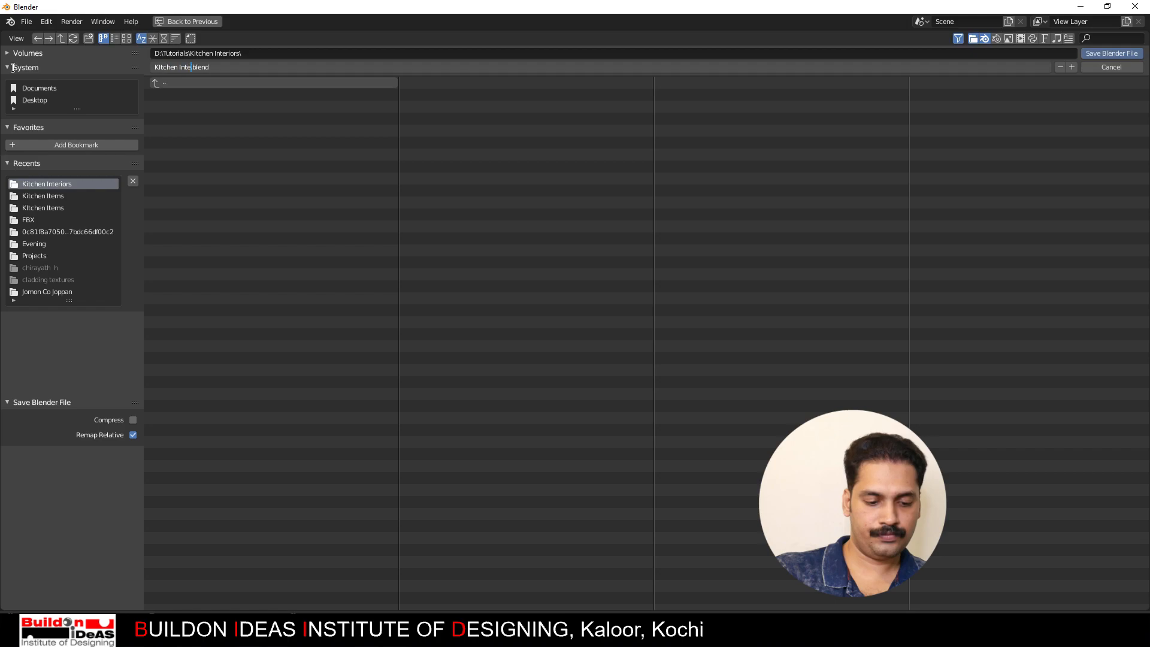
{"action": "type", "text": "s"}
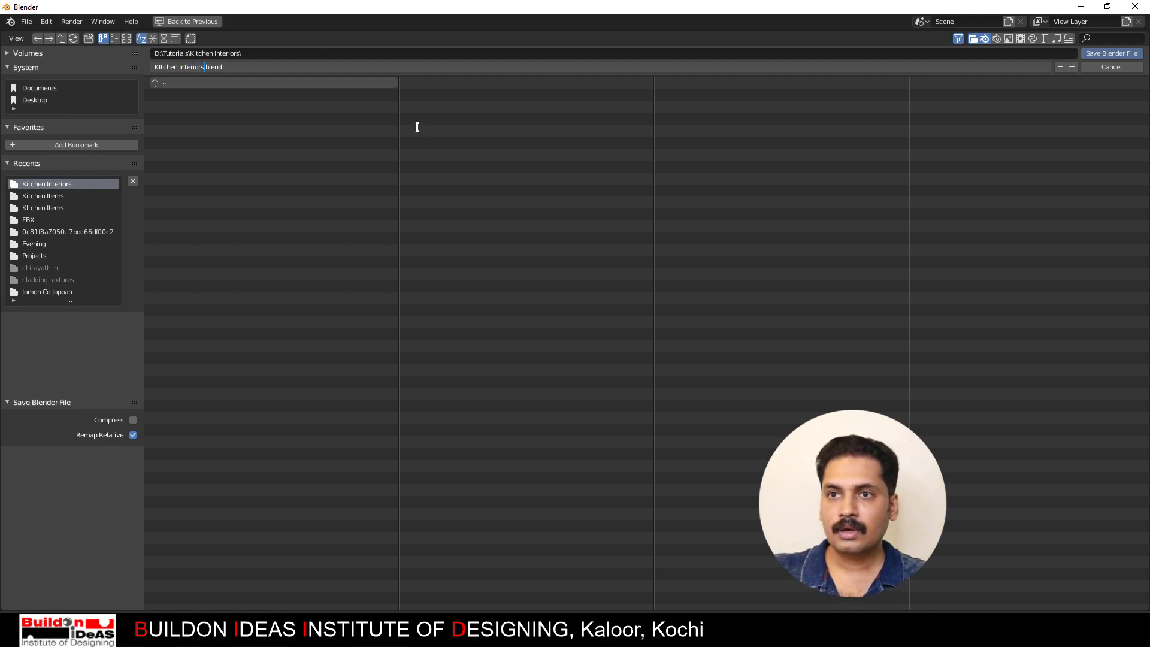
{"action": "left_click", "coordinate": [1092, 52]}
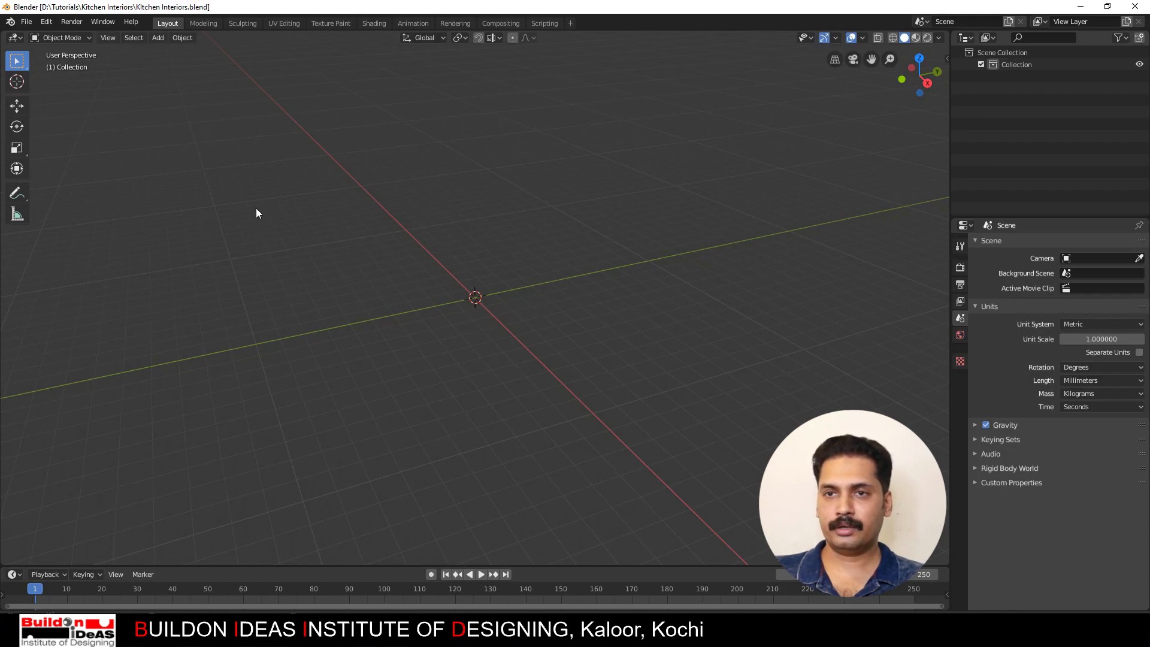
Step: Search the add-ons in the preferences for "dxf" and check whether the AutoCAD DXF import add-on is enabled
{"action": "left_click", "coordinate": [26, 21]}
{"action": "mouse_move", "coordinate": [59, 182]}
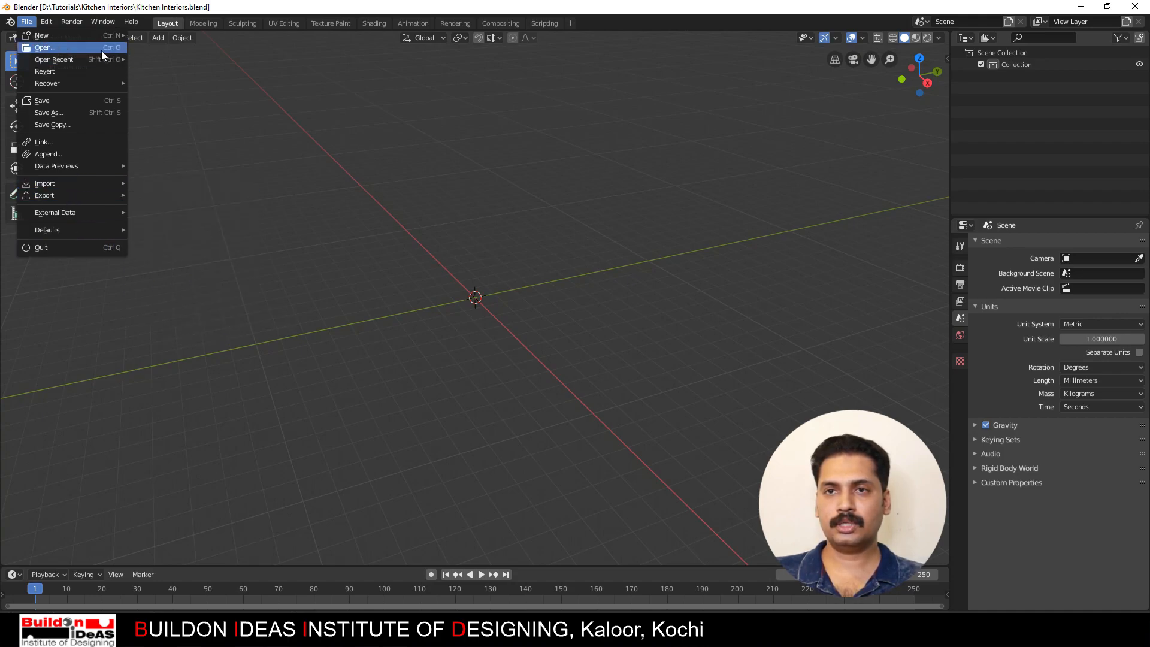
{"action": "left_click", "coordinate": [43, 23]}
{"action": "left_click", "coordinate": [42, 23]}
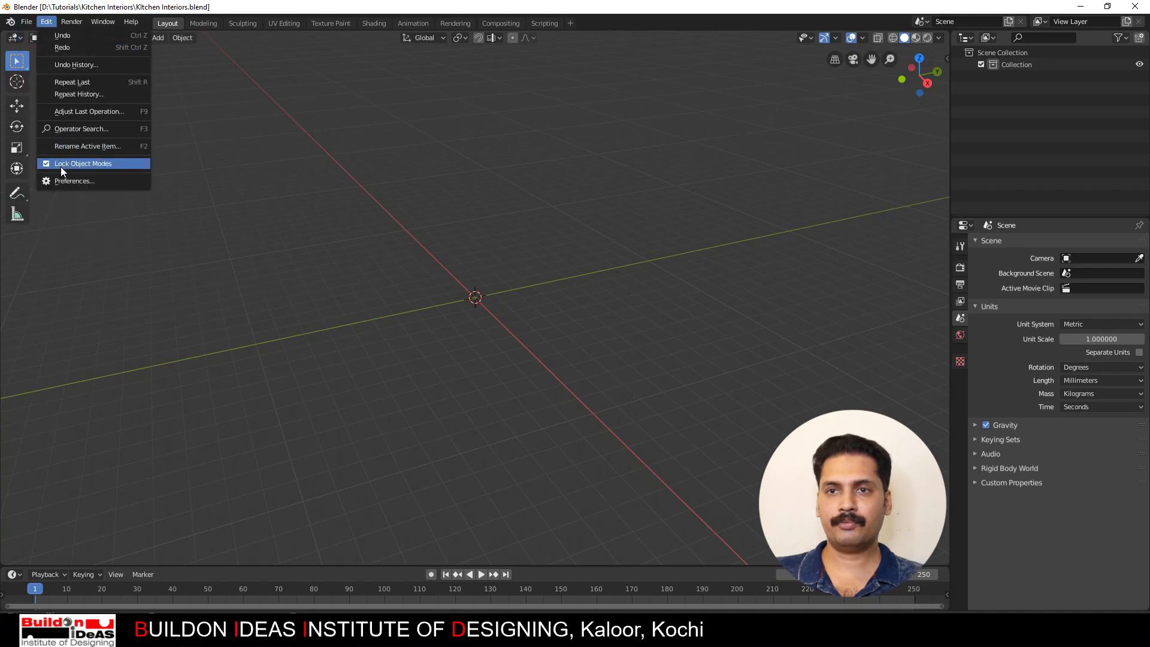
{"action": "left_click", "coordinate": [59, 181]}
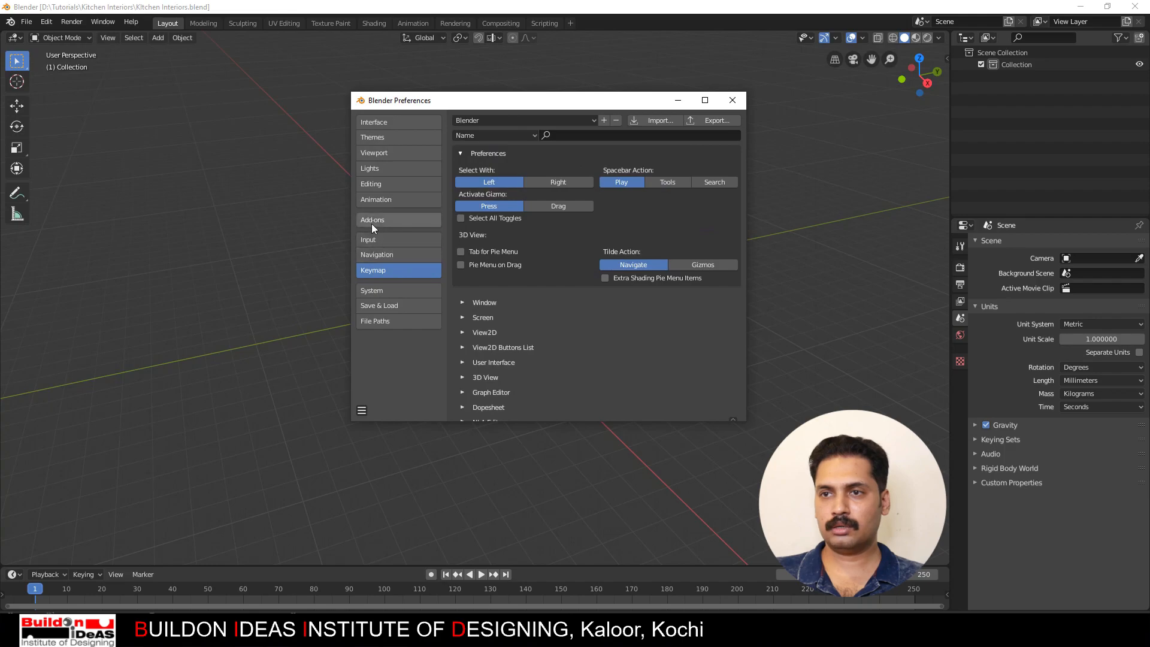
{"action": "left_click", "coordinate": [371, 222]}
{"action": "left_click", "coordinate": [618, 135]}
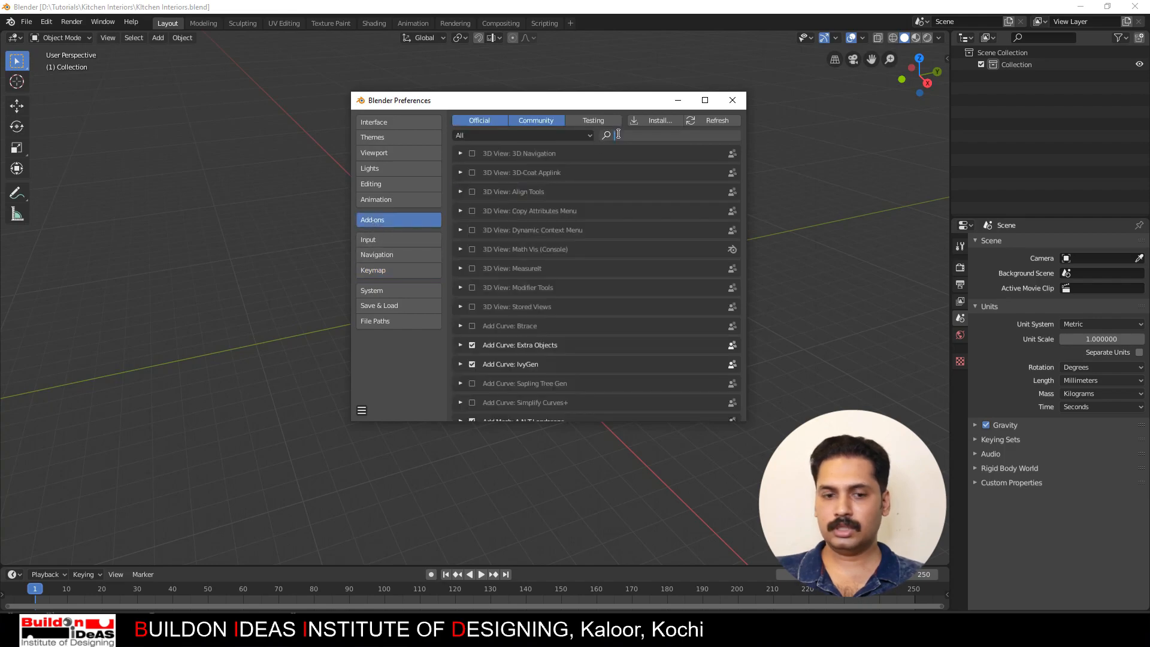
{"action": "type", "text": "dxf"}
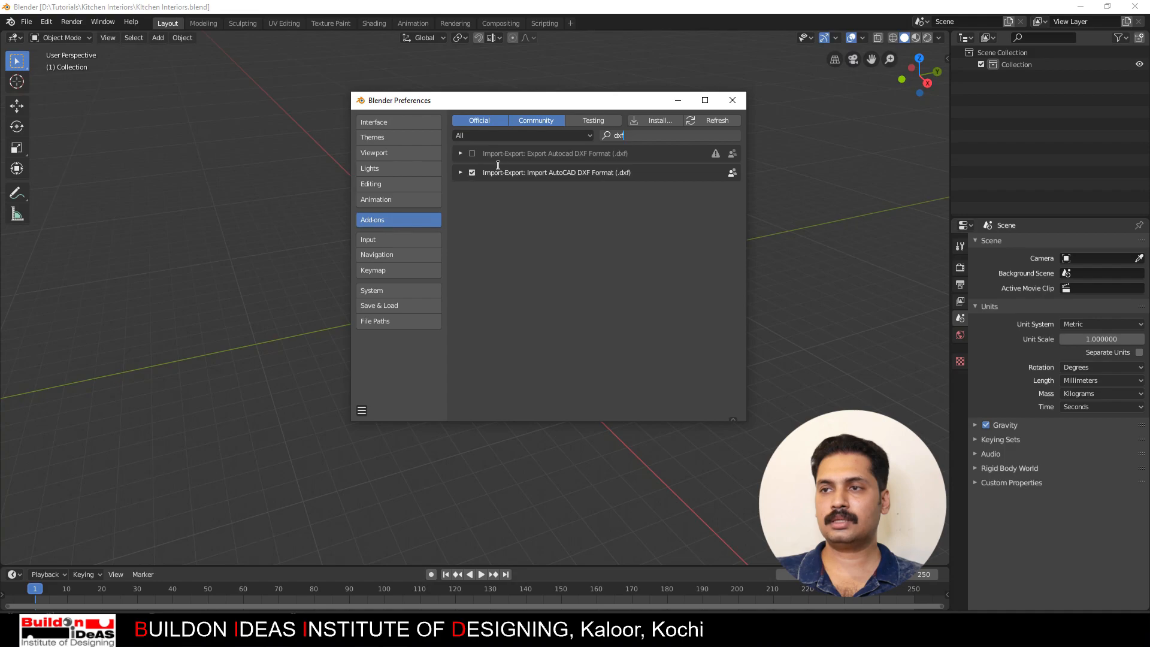
{"action": "left_click", "coordinate": [739, 101]}
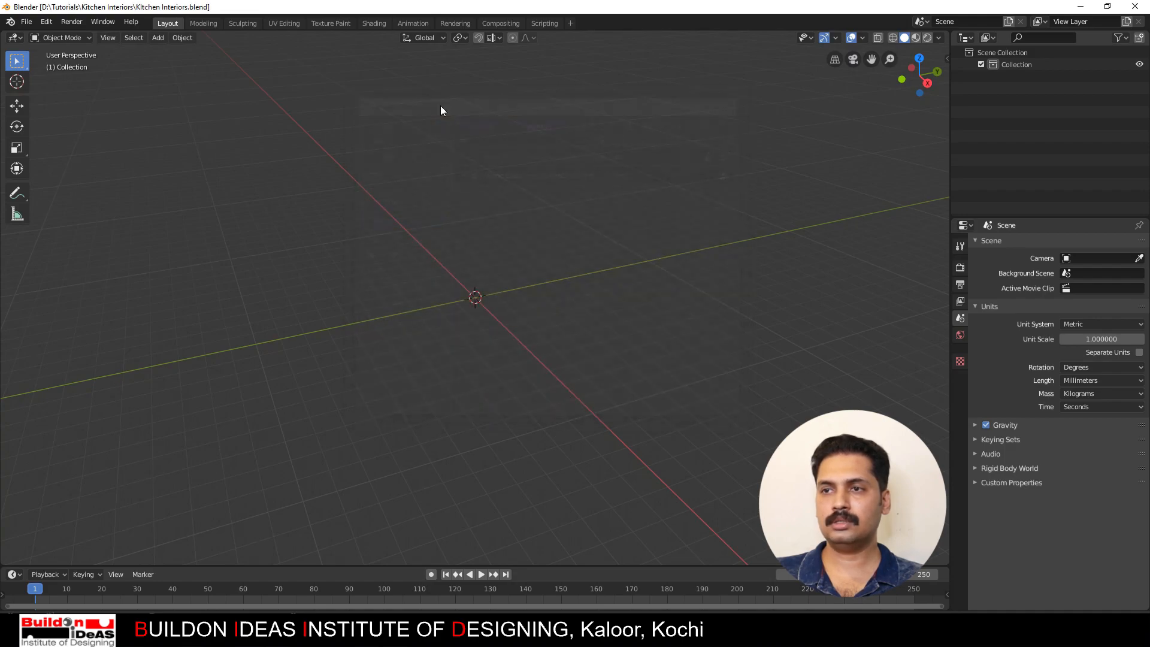
Step: Import Plan.dxf as an AutoCAD DXF file with the unit scale set to .001
{"action": "left_click", "coordinate": [27, 21]}
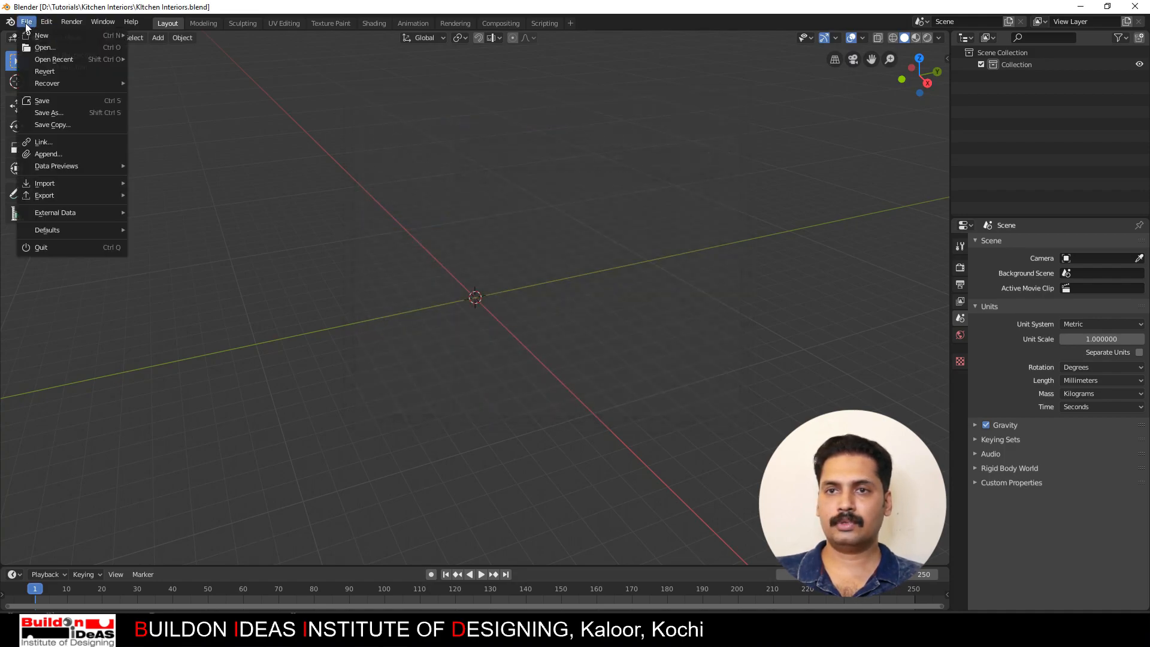
{"action": "mouse_move", "coordinate": [55, 183]}
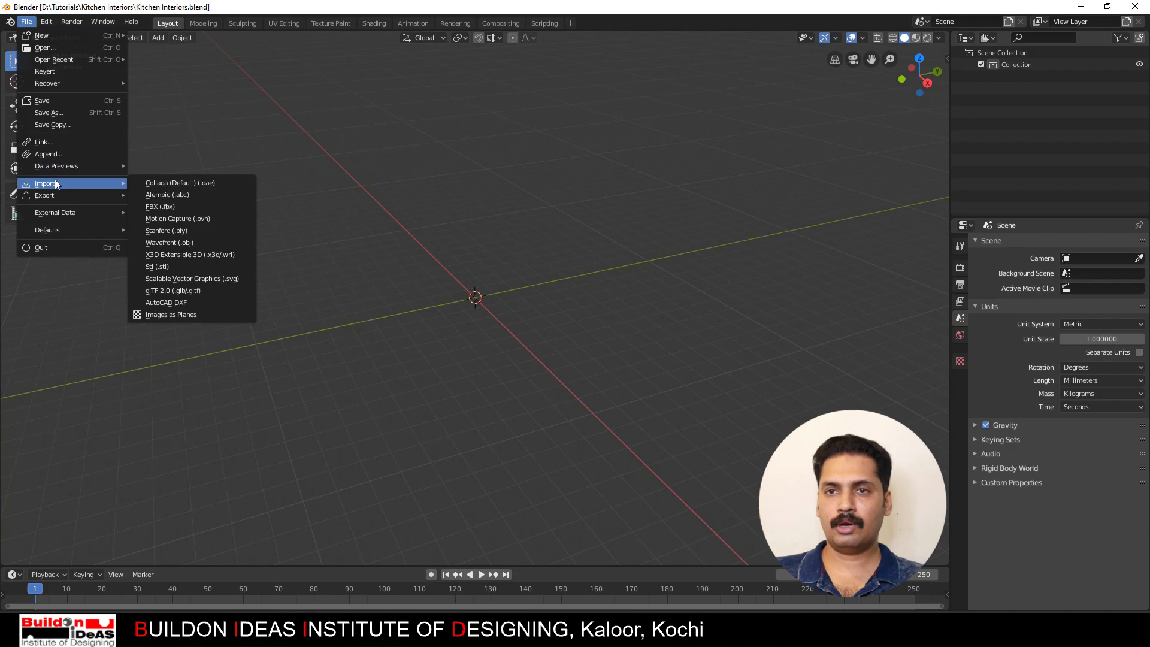
{"action": "left_click", "coordinate": [159, 303]}
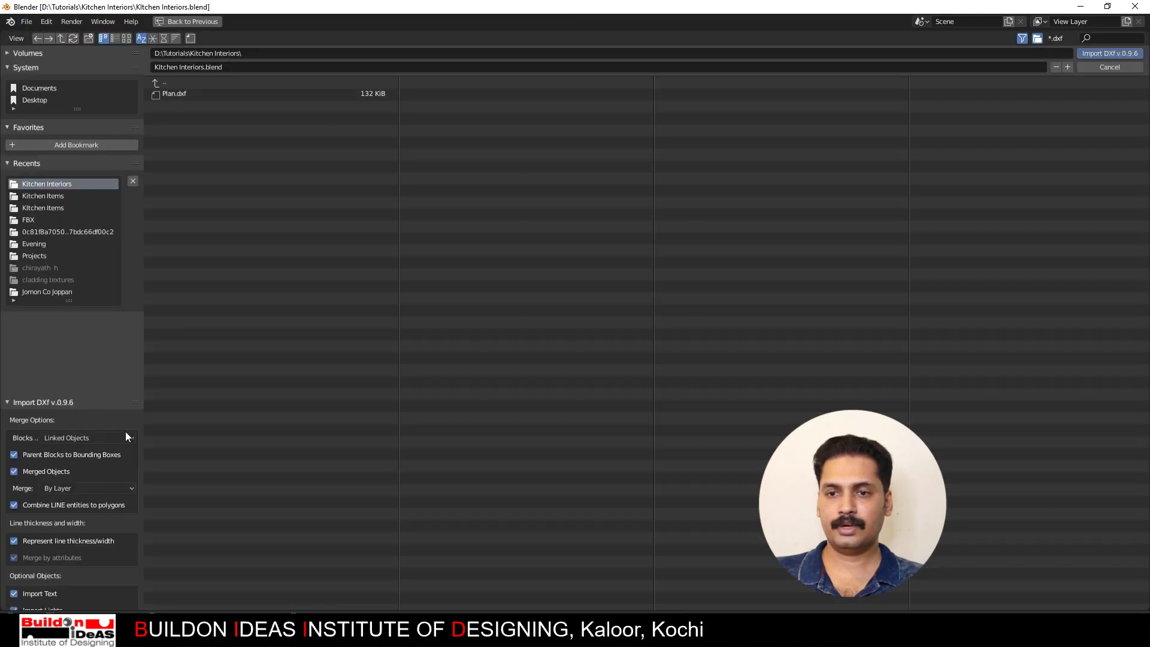
{"action": "scroll", "coordinate": [73, 455], "scroll_direction": "down", "scroll_amount": 5}
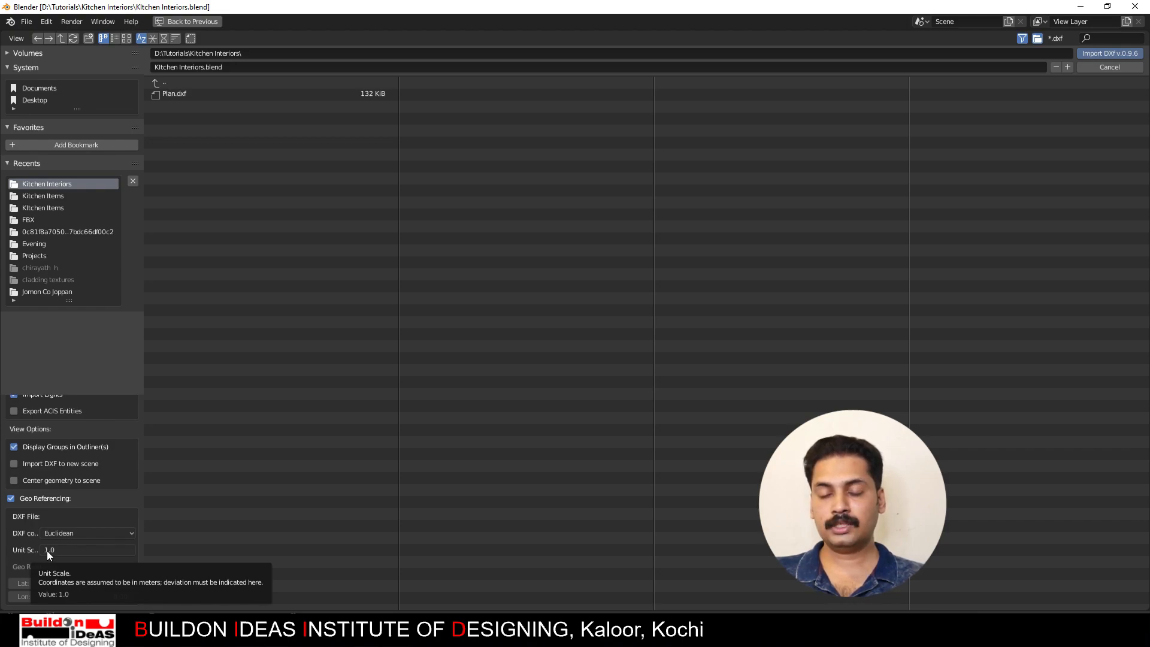
{"action": "left_click", "coordinate": [52, 549]}
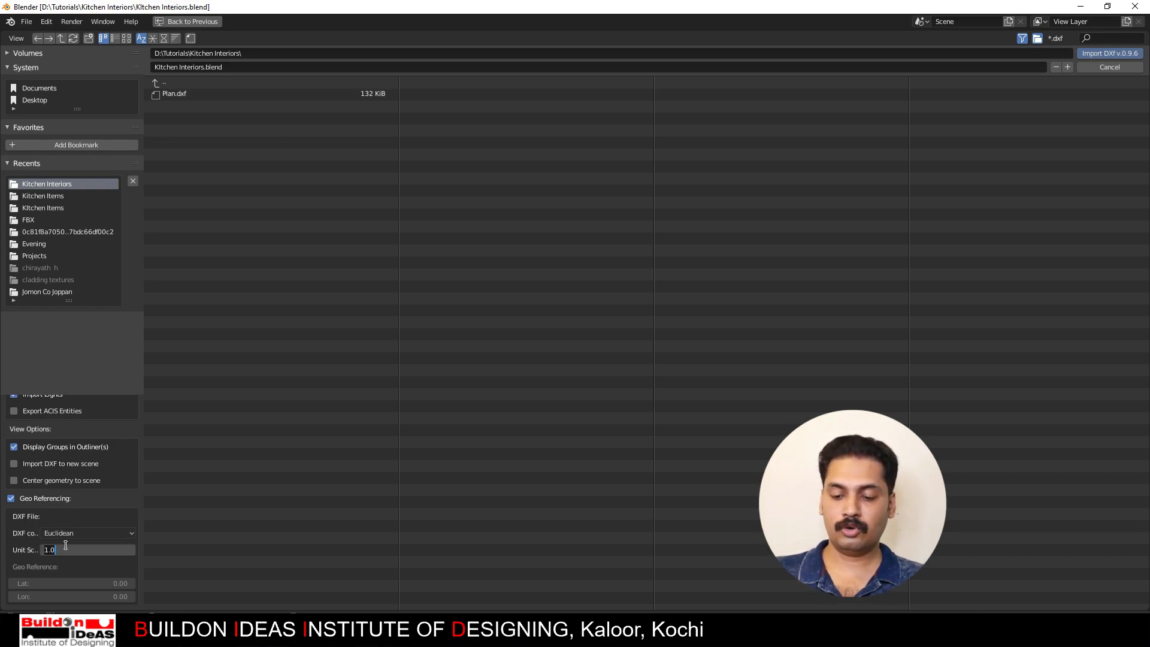
{"action": "type", "text": "."}
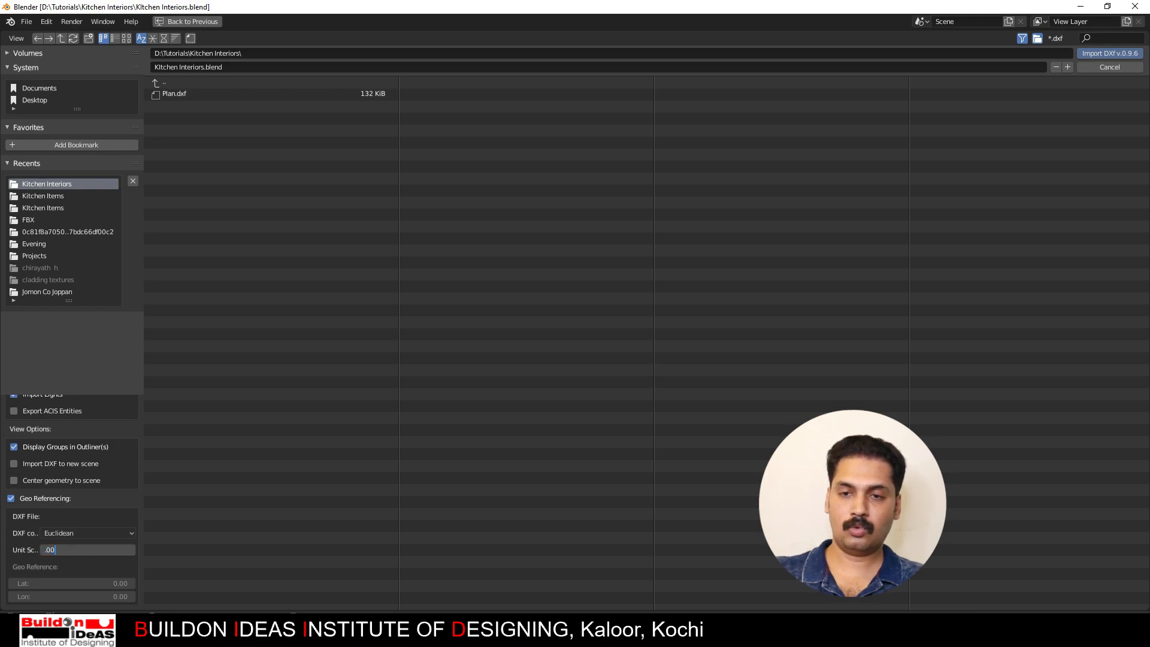
{"action": "key", "text": "Return"}
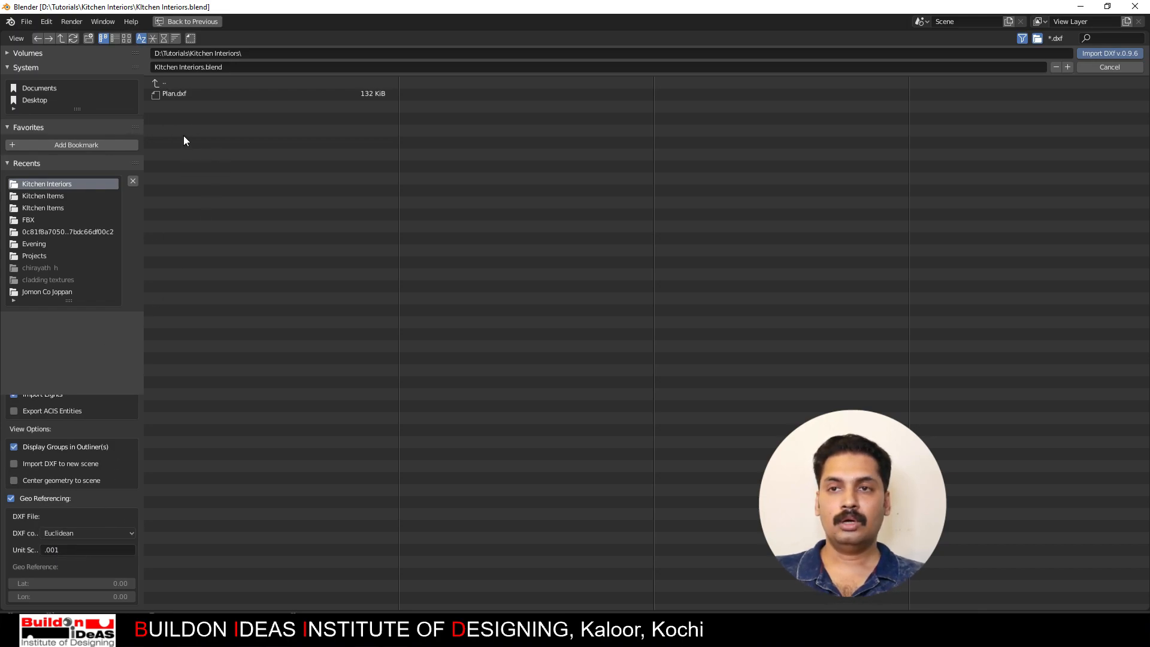
{"action": "left_click", "coordinate": [173, 96]}
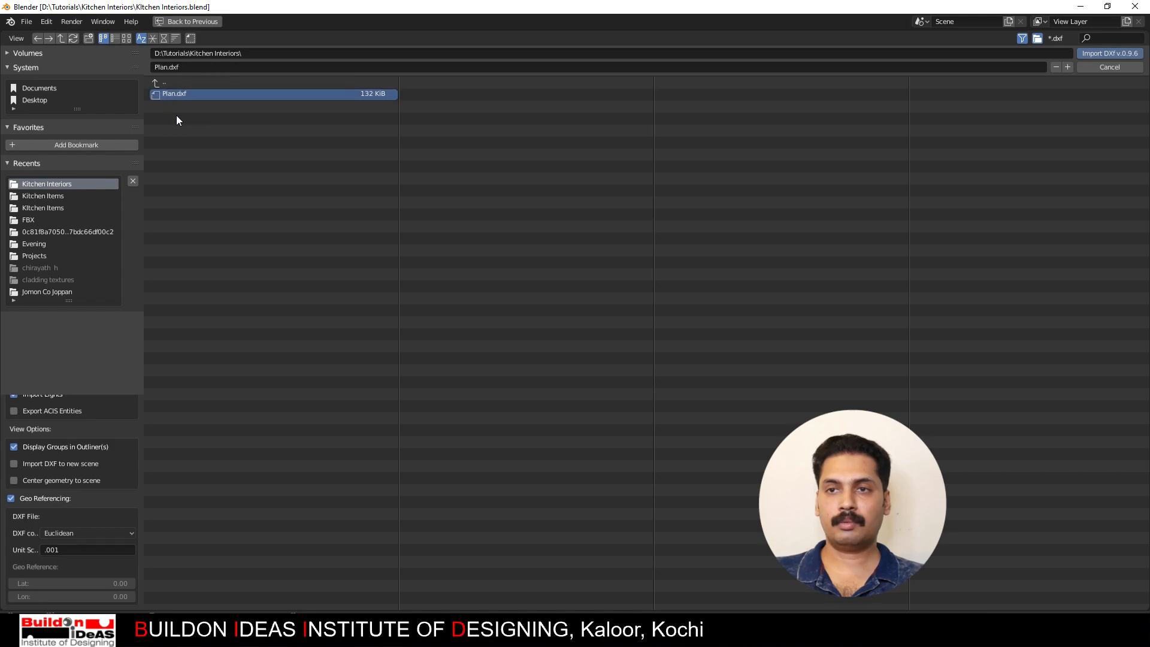
{"action": "left_click", "coordinate": [1094, 54]}
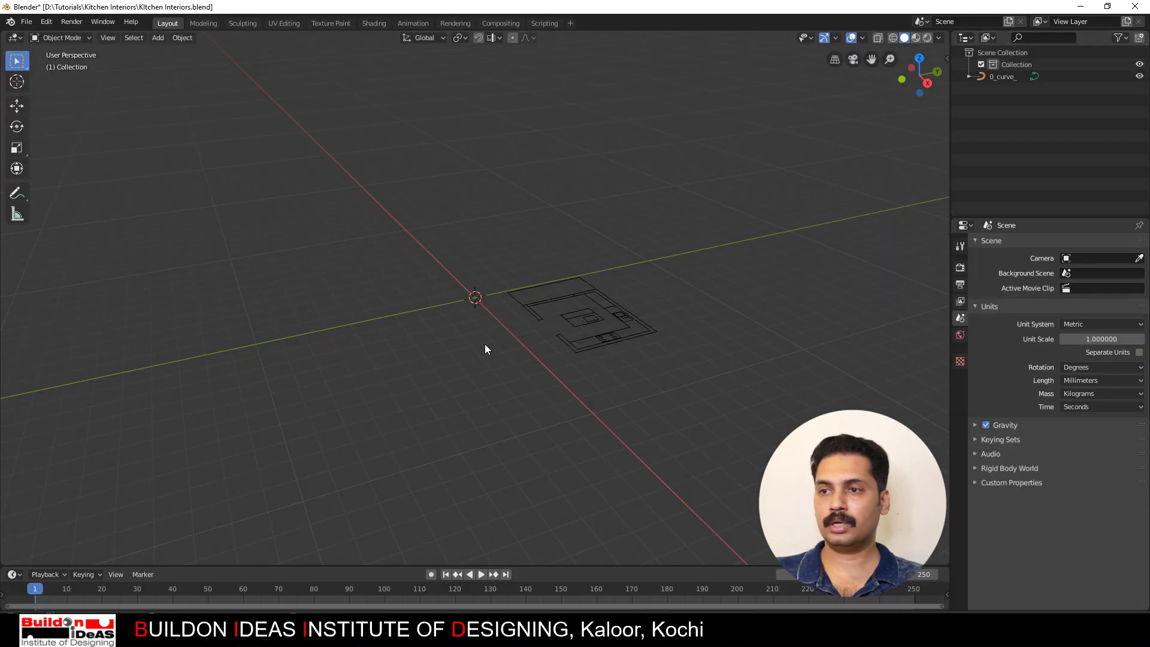
Step: Examine the imported kitchen floor plan from above
{"action": "middle_click_drag", "start_coordinate": [461, 322], "coordinate": [582, 197]}
{"action": "middle_click_drag", "start_coordinate": [471, 187], "coordinate": [289, 342], "text": "shift"}
{"action": "scroll", "coordinate": [420, 345], "scroll_direction": "up", "scroll_amount": 2}
{"action": "middle_click_drag", "start_coordinate": [354, 395], "coordinate": [403, 379]}
{"action": "scroll", "coordinate": [428, 311], "scroll_direction": "up", "scroll_amount": 2}
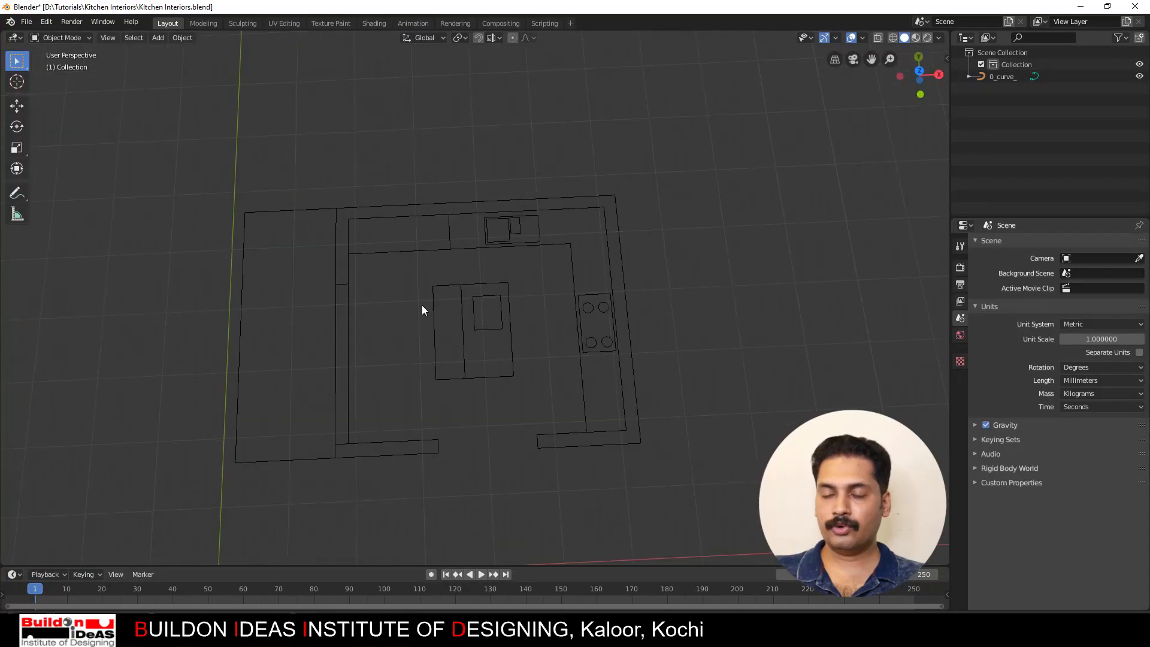
{"action": "middle_click_drag", "start_coordinate": [544, 379], "coordinate": [532, 408]}
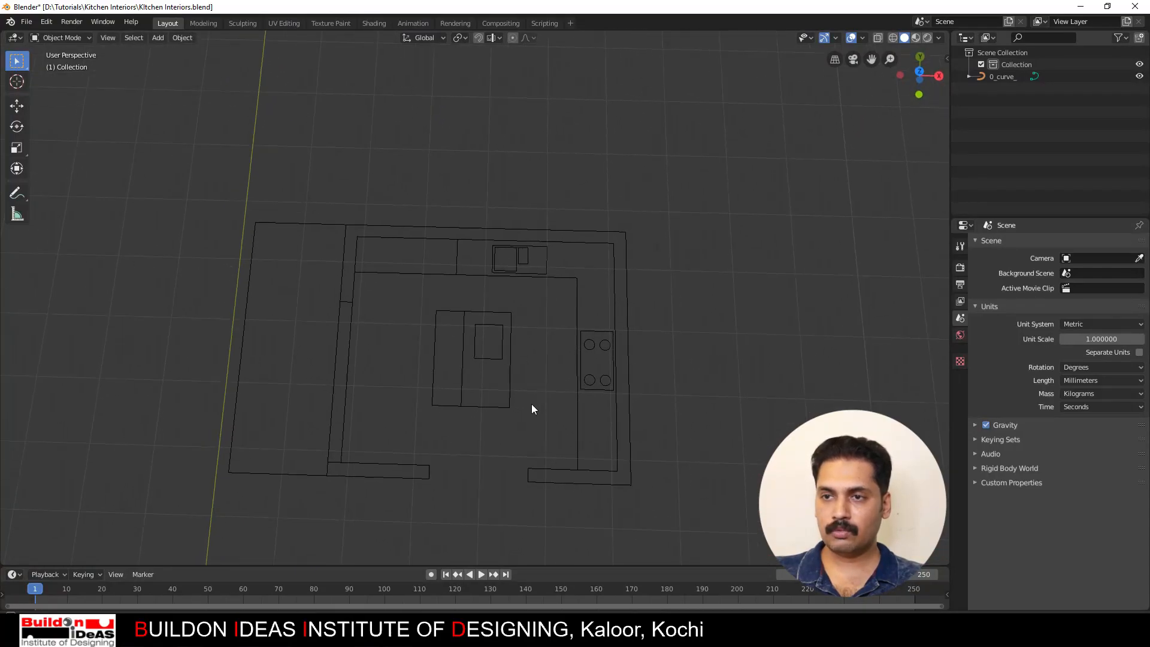
Step: Search the add-ons in the preferences for "extra" and check whether Add Mesh: Extra Objects is enabled
{"action": "left_click", "coordinate": [158, 38]}
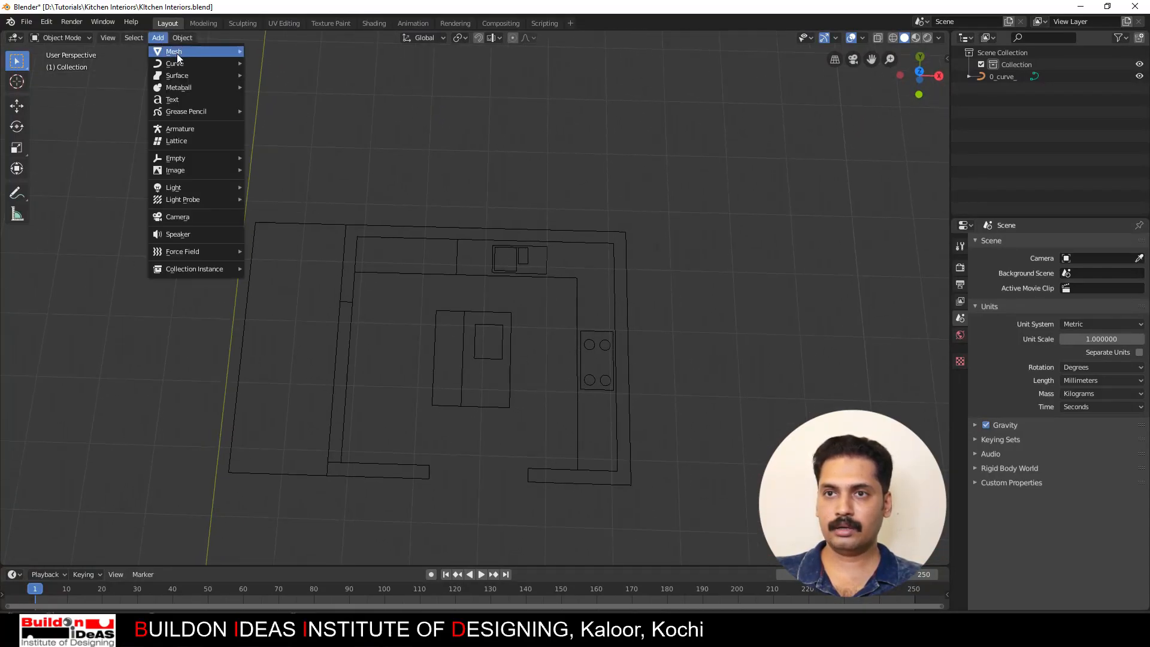
{"action": "mouse_move", "coordinate": [177, 53]}
{"action": "mouse_move", "coordinate": [281, 204]}
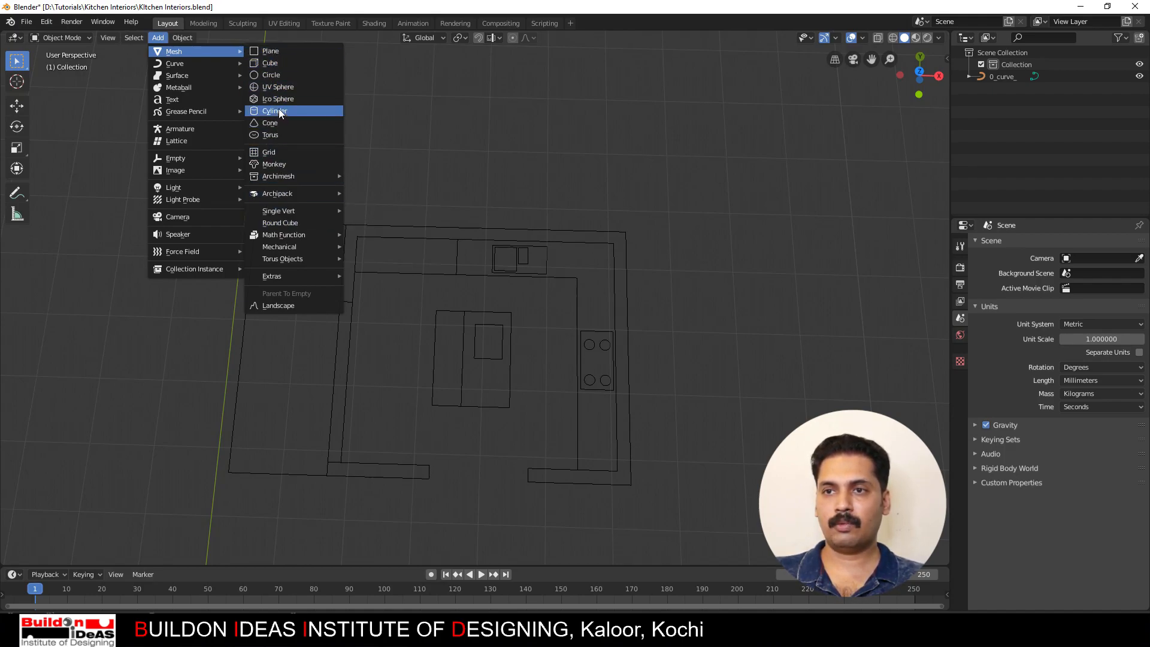
{"action": "left_click", "coordinate": [47, 22]}
{"action": "left_click", "coordinate": [73, 182]}
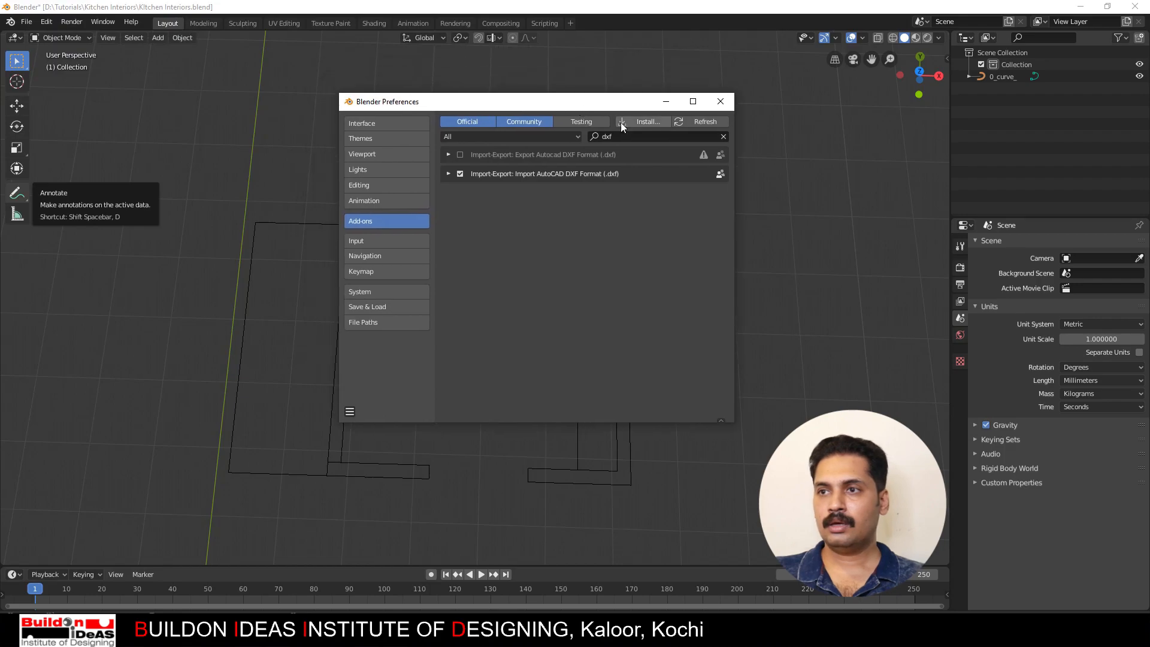
{"action": "left_click", "coordinate": [612, 137]}
{"action": "type", "text": "extra"}
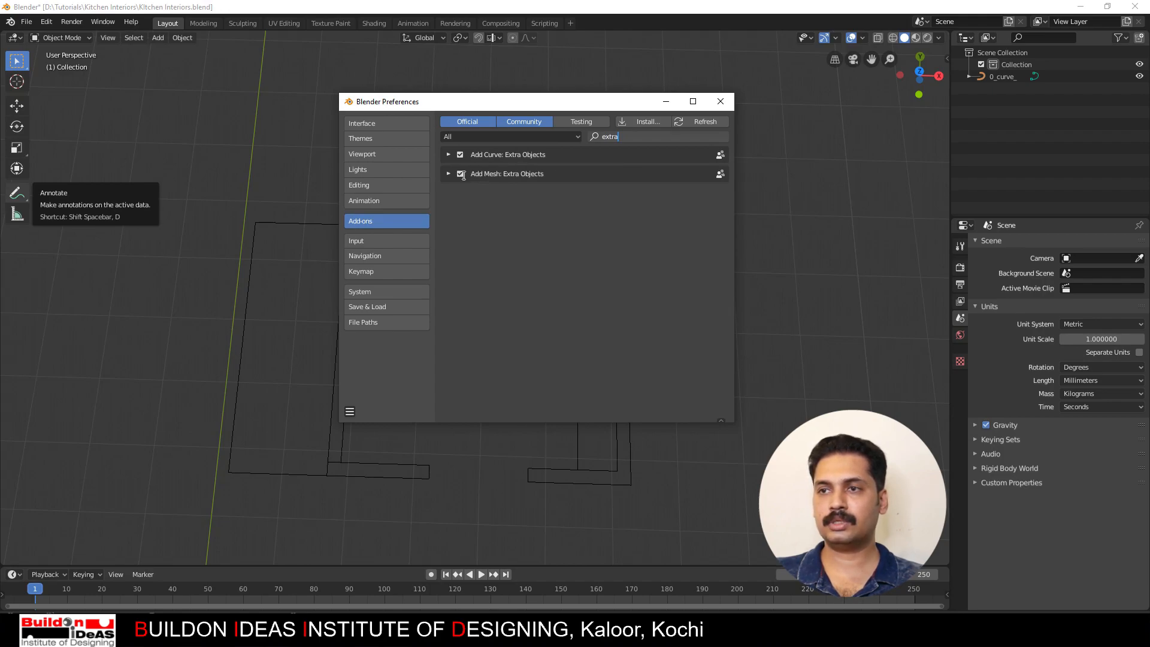
{"action": "left_click", "coordinate": [718, 103]}
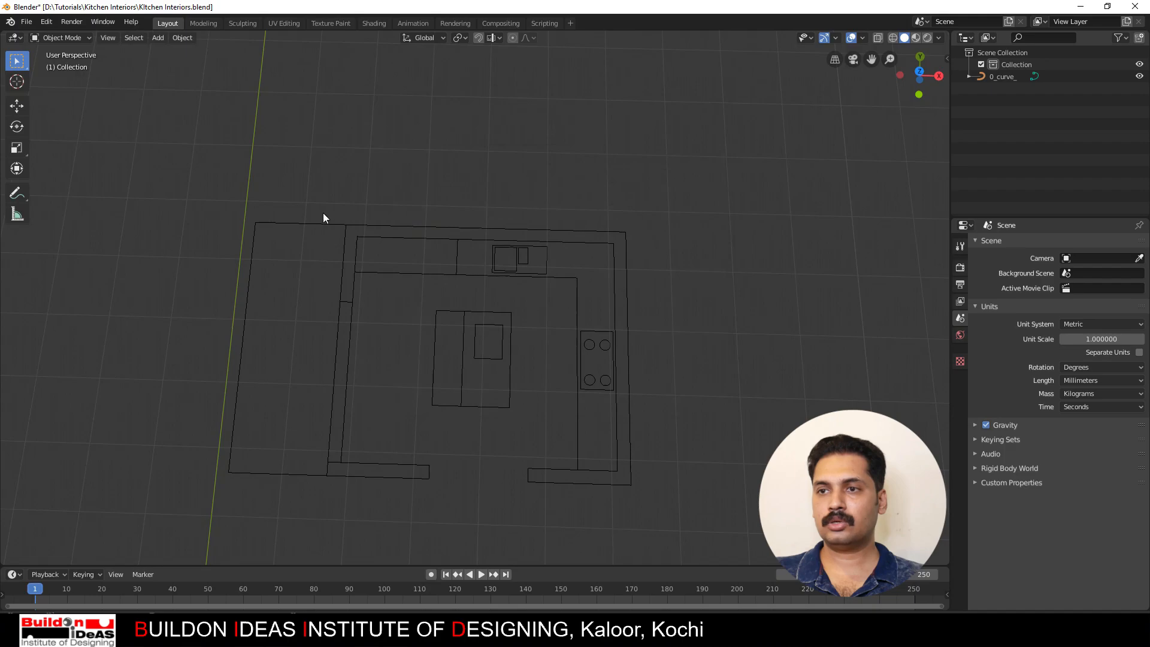
Step: Add a Single Vert mesh object to the scene
{"action": "left_click", "coordinate": [163, 37]}
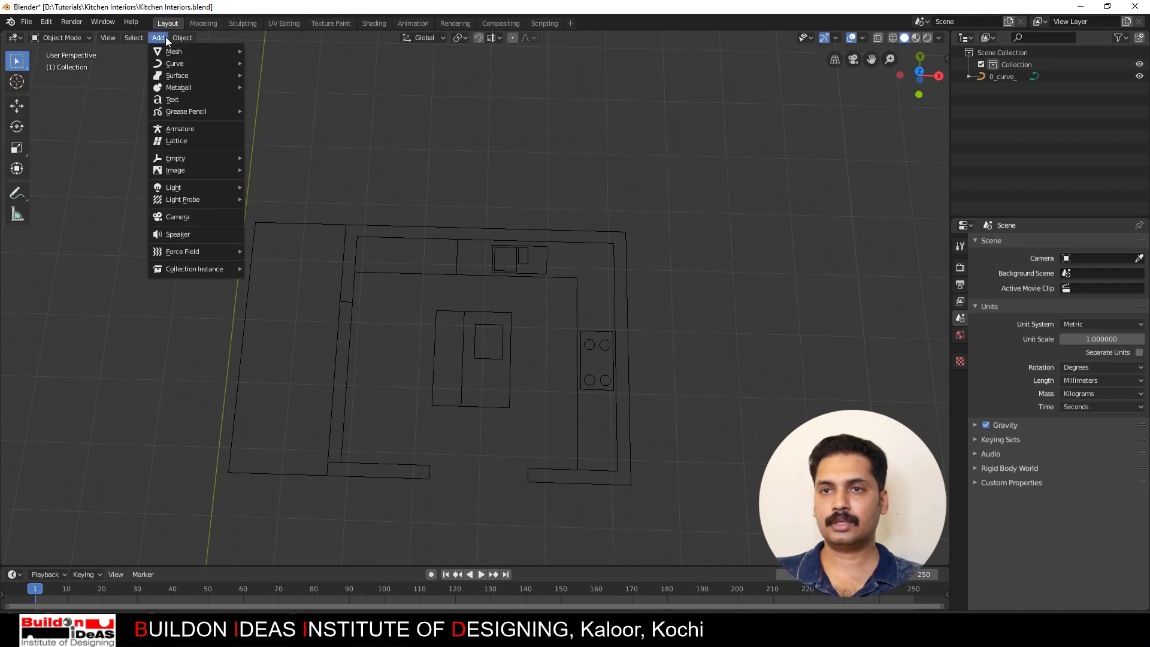
{"action": "mouse_move", "coordinate": [189, 52]}
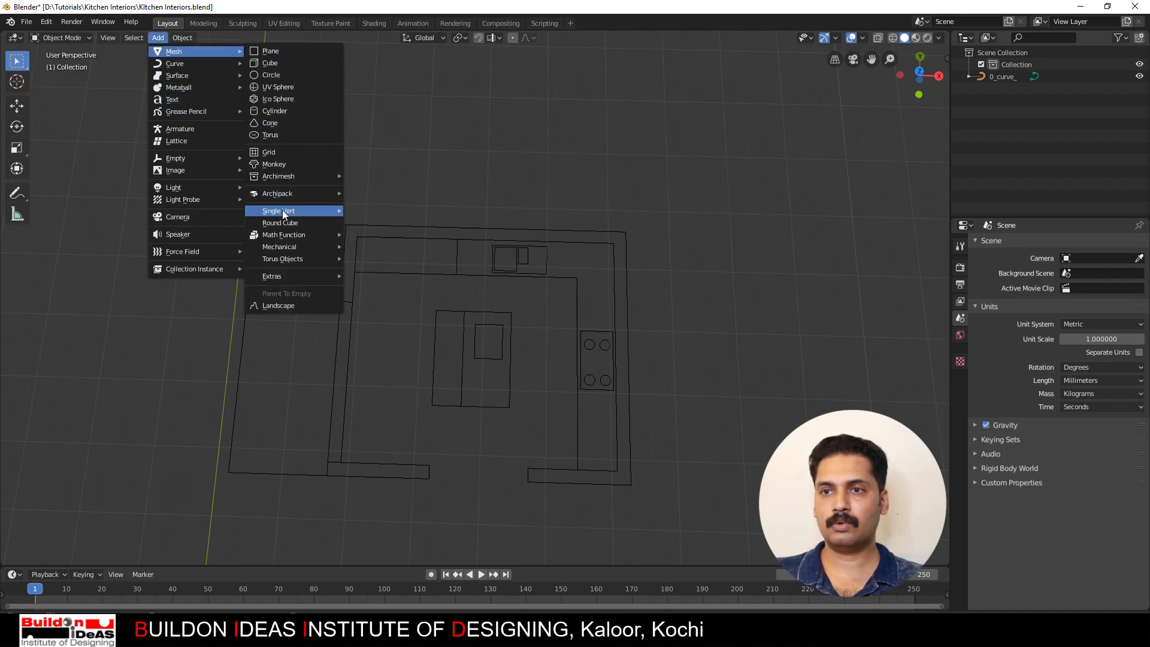
{"action": "mouse_move", "coordinate": [281, 209]}
{"action": "left_click", "coordinate": [361, 212]}
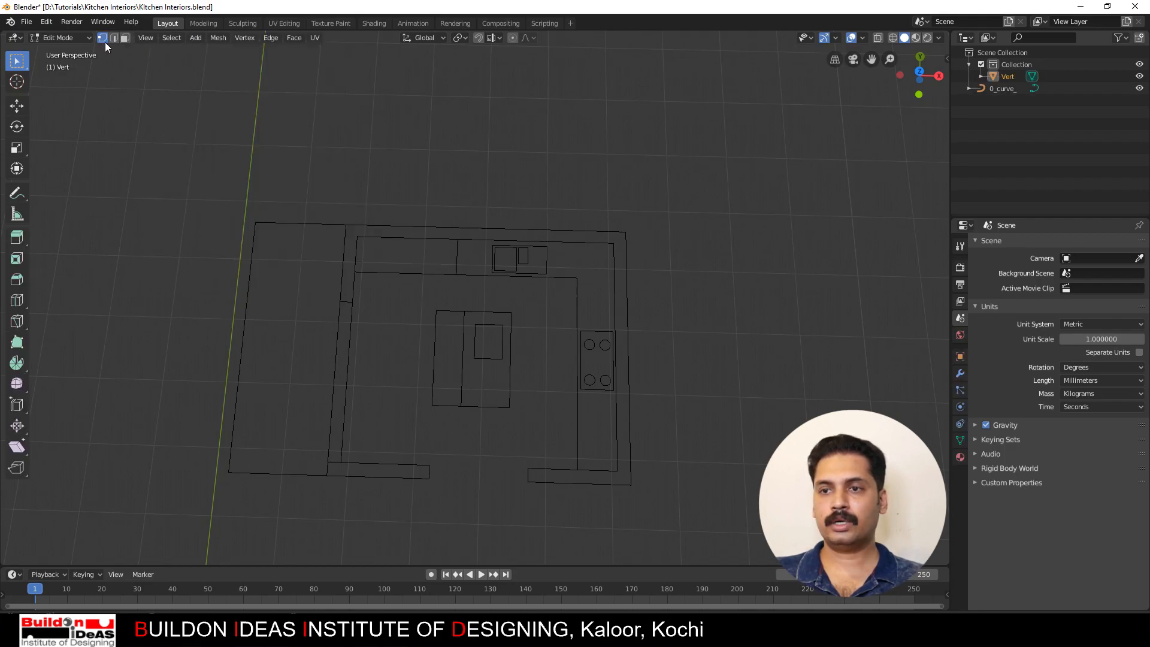
Step: Enable snapping to vertices and move the new vertex onto the outer front corner of the plan's left wall
{"action": "scroll", "coordinate": [335, 403], "scroll_direction": "down", "scroll_amount": 3}
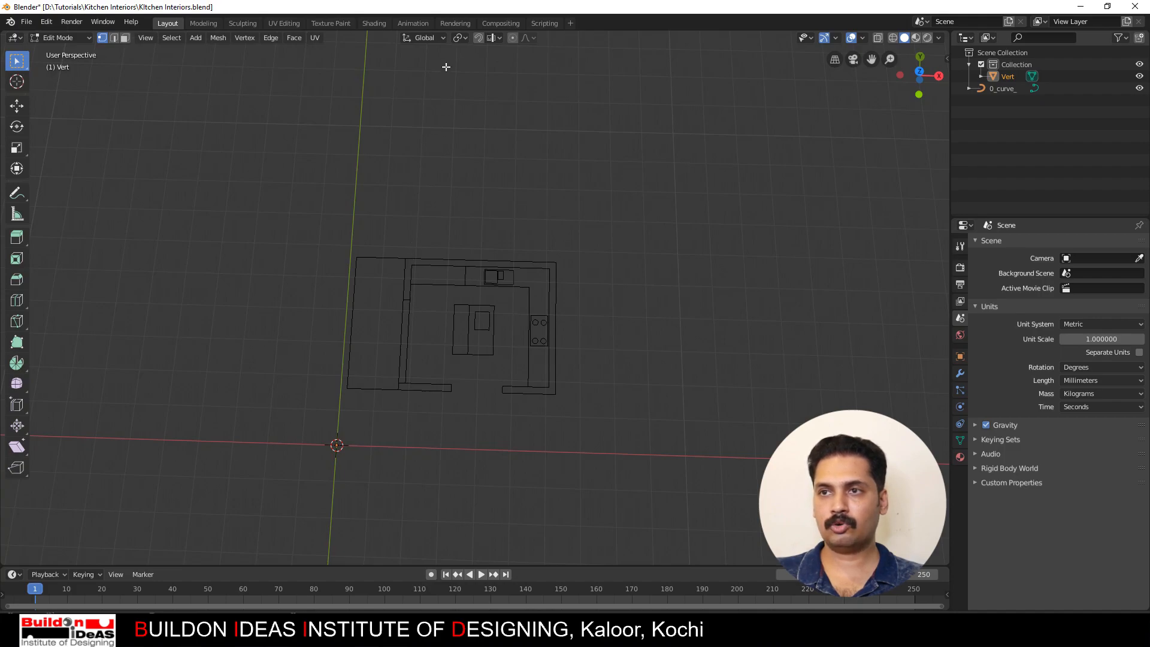
{"action": "left_click", "coordinate": [477, 38]}
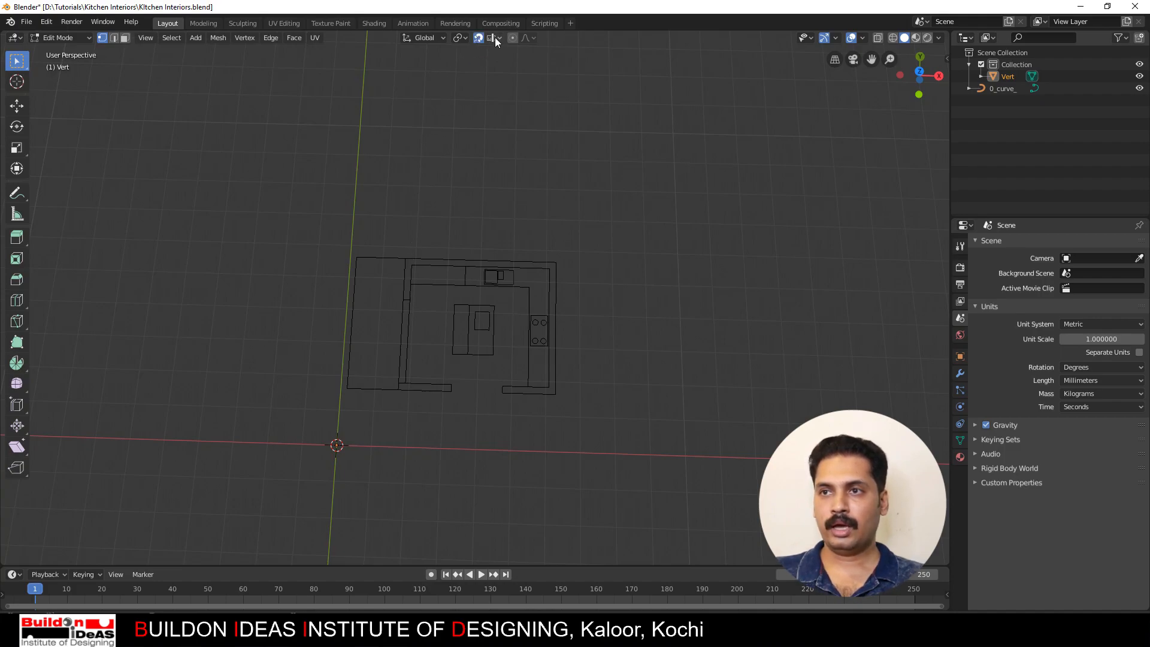
{"action": "left_click", "coordinate": [495, 37]}
{"action": "left_click", "coordinate": [455, 87]}
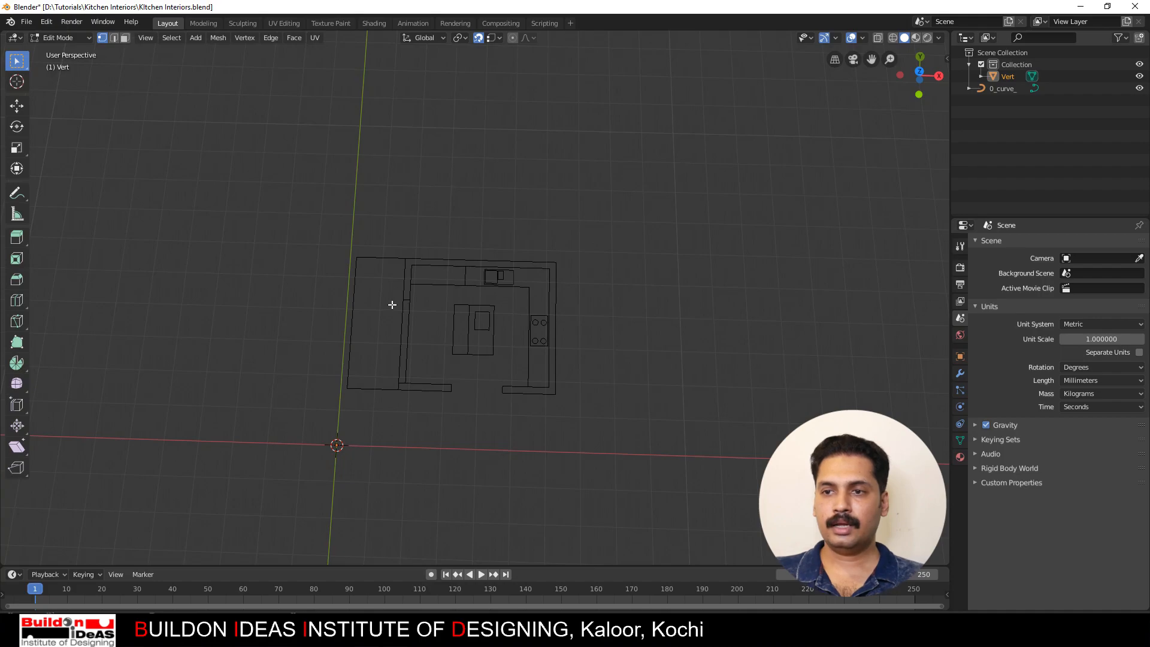
{"action": "key", "text": "g"}
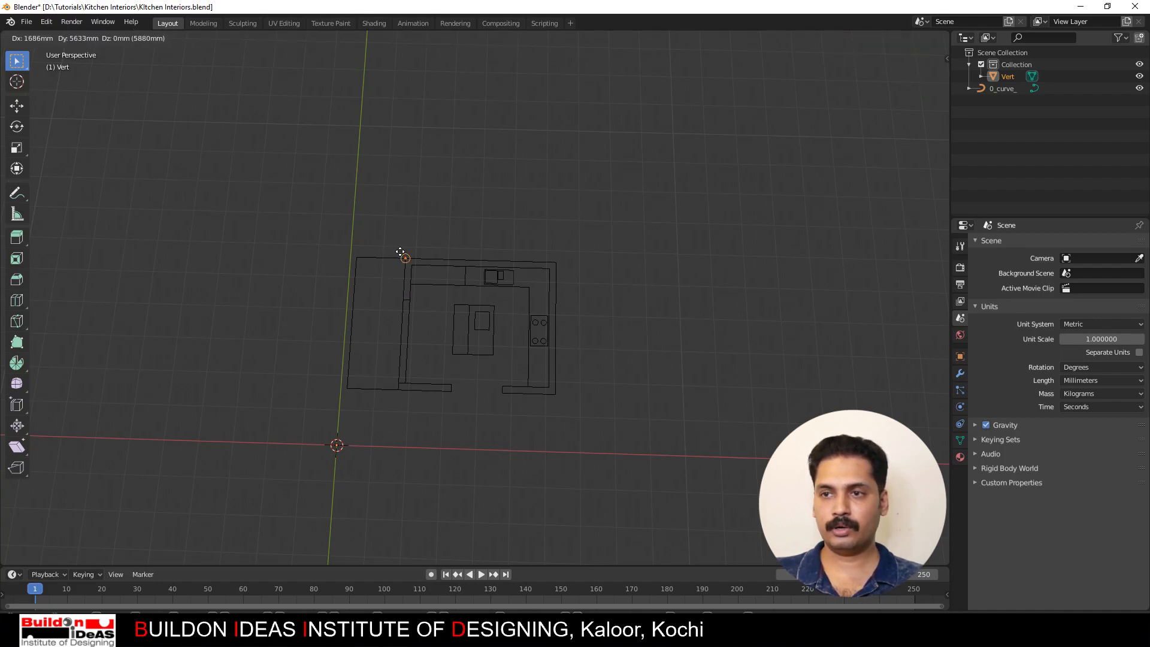
{"action": "left_click", "coordinate": [397, 374]}
Step: Extrude the vertex along the outer line of the left wall and across the back wall to its right outer corner
{"action": "scroll", "coordinate": [395, 378], "scroll_direction": "up", "scroll_amount": 3}
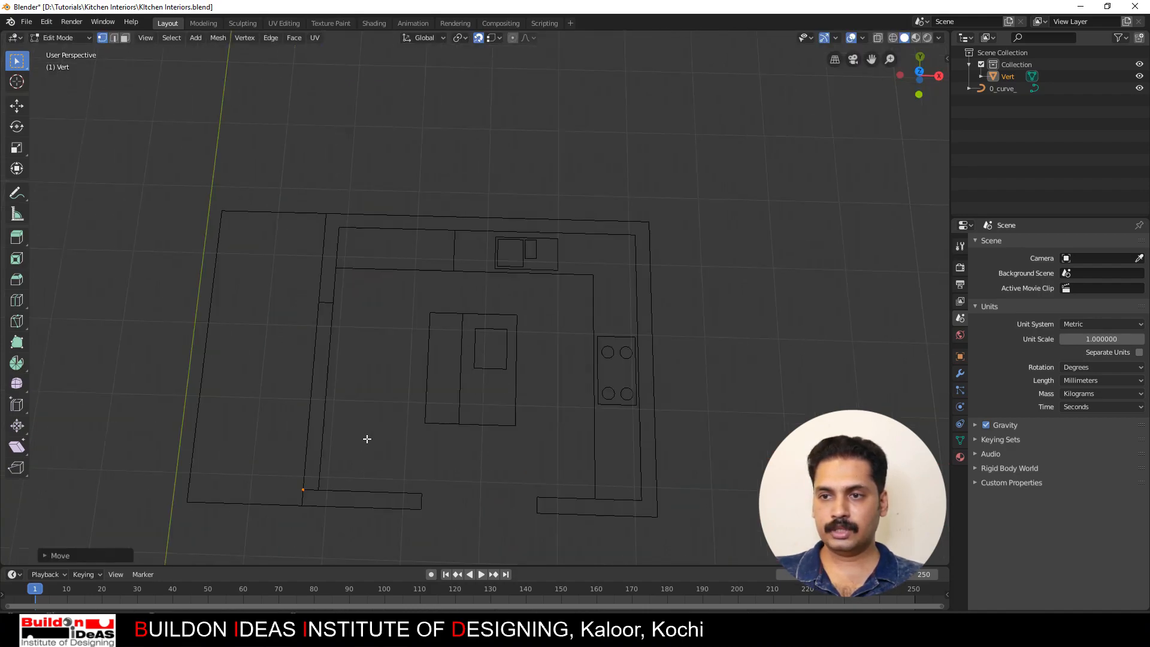
{"action": "scroll", "coordinate": [335, 473], "scroll_direction": "up", "scroll_amount": 1}
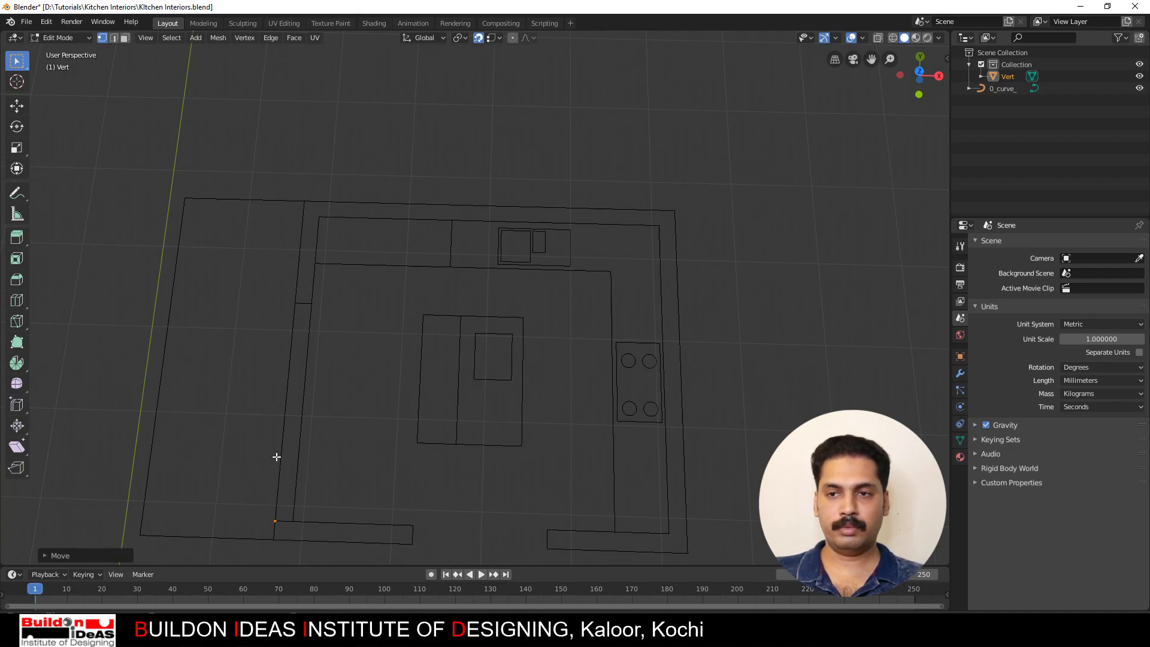
{"action": "key", "text": "g"}
{"action": "left_click", "coordinate": [312, 195]}
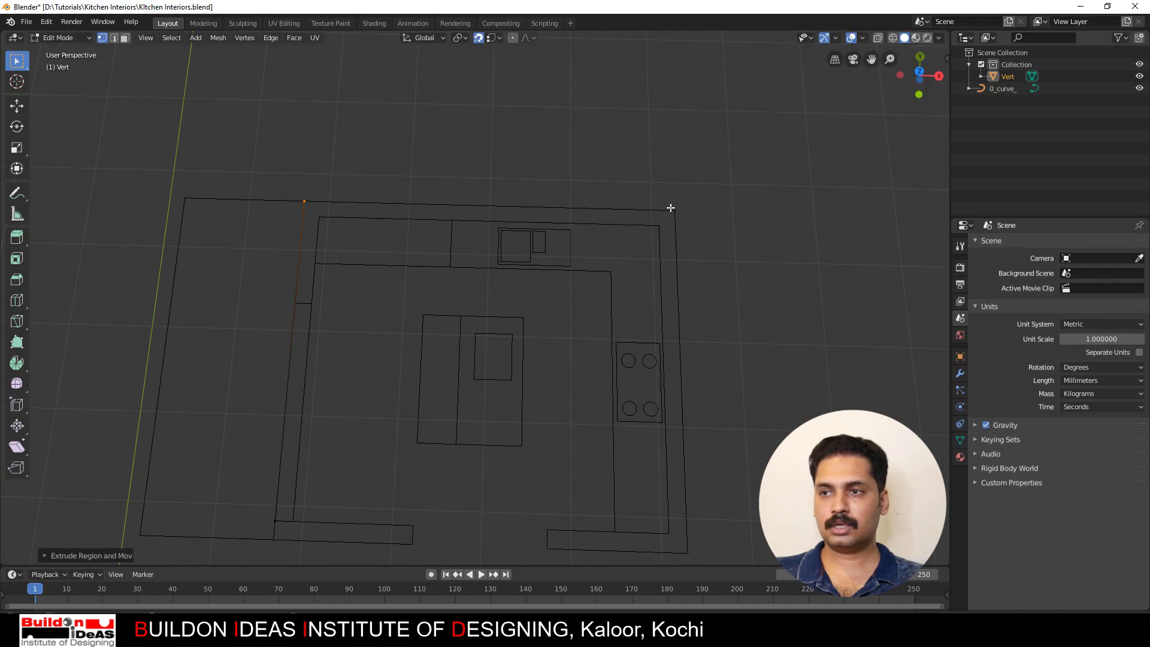
{"action": "key", "text": "e"}
{"action": "left_click", "coordinate": [682, 200]}
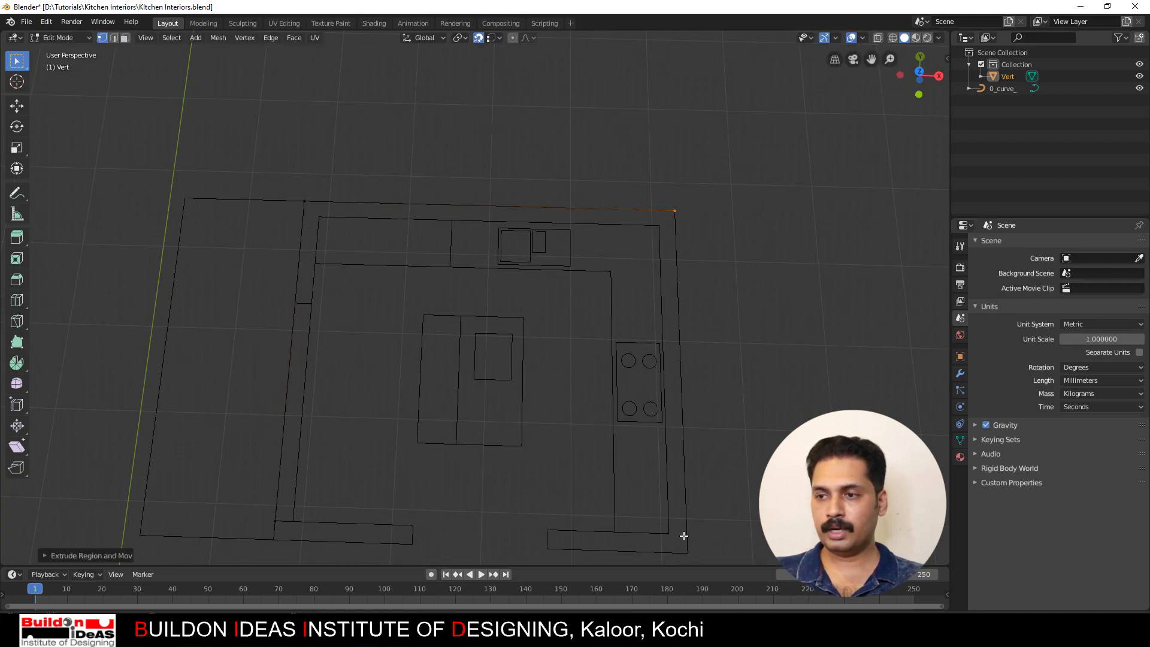
Step: Extrude the right wall's outer edge -3800 mm along Y, cross its thickness, and trace its inner line to the back inner corner
{"action": "type", "text": "e"}
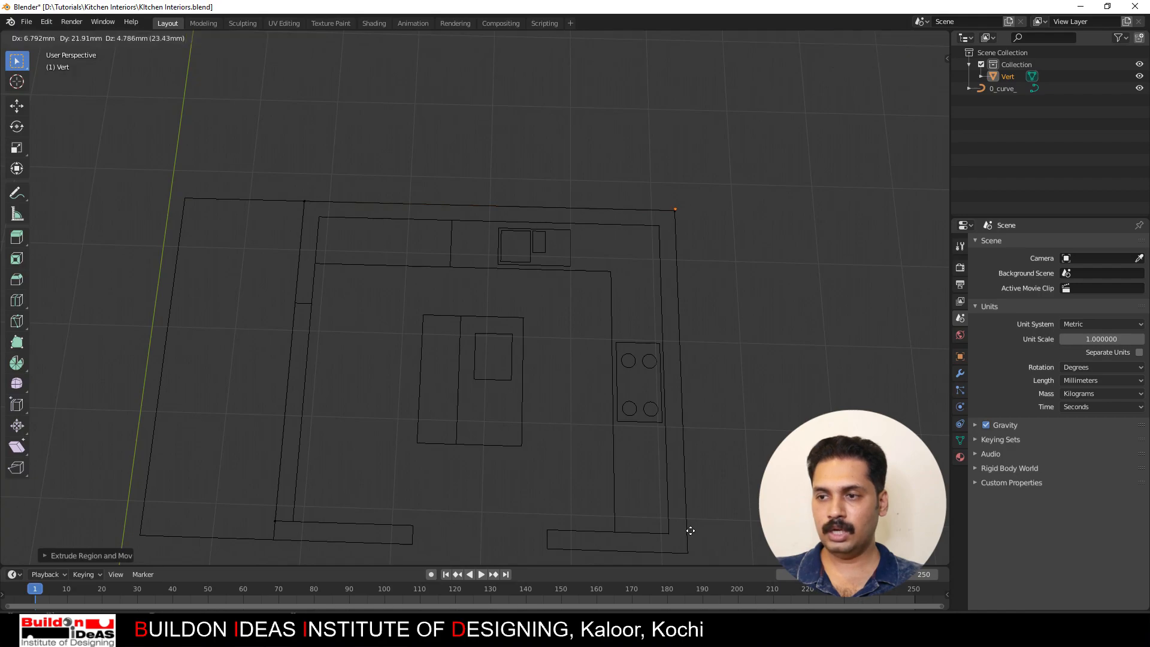
{"action": "type", "text": "-3800"}
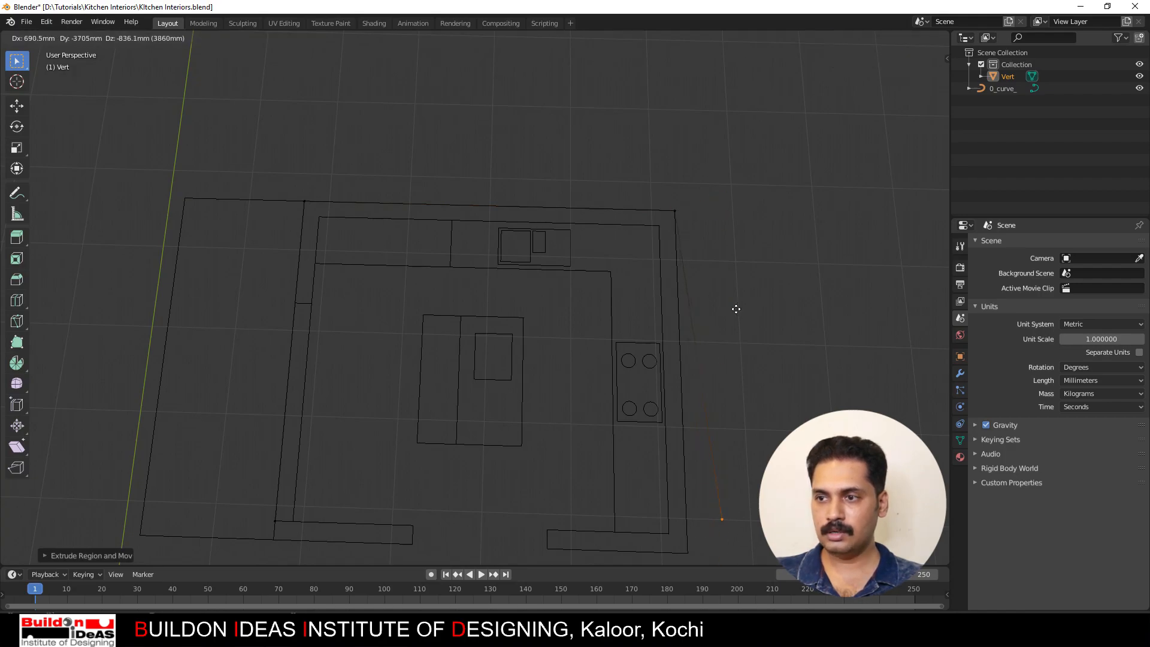
{"action": "type", "text": "y"}
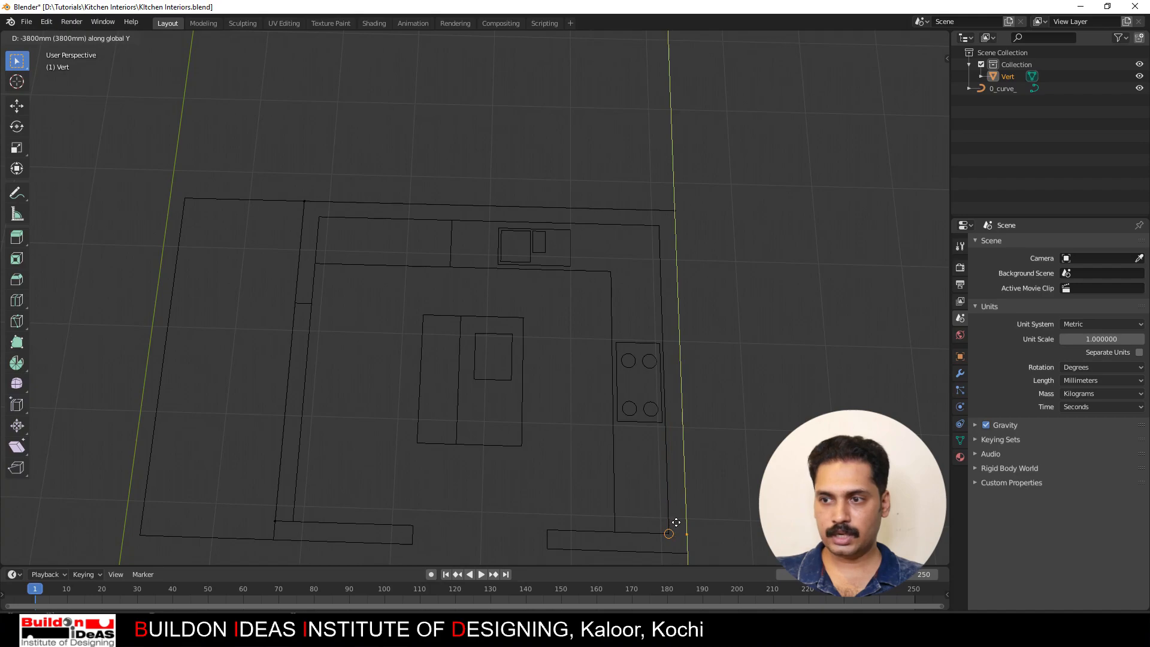
{"action": "key", "text": "Return"}
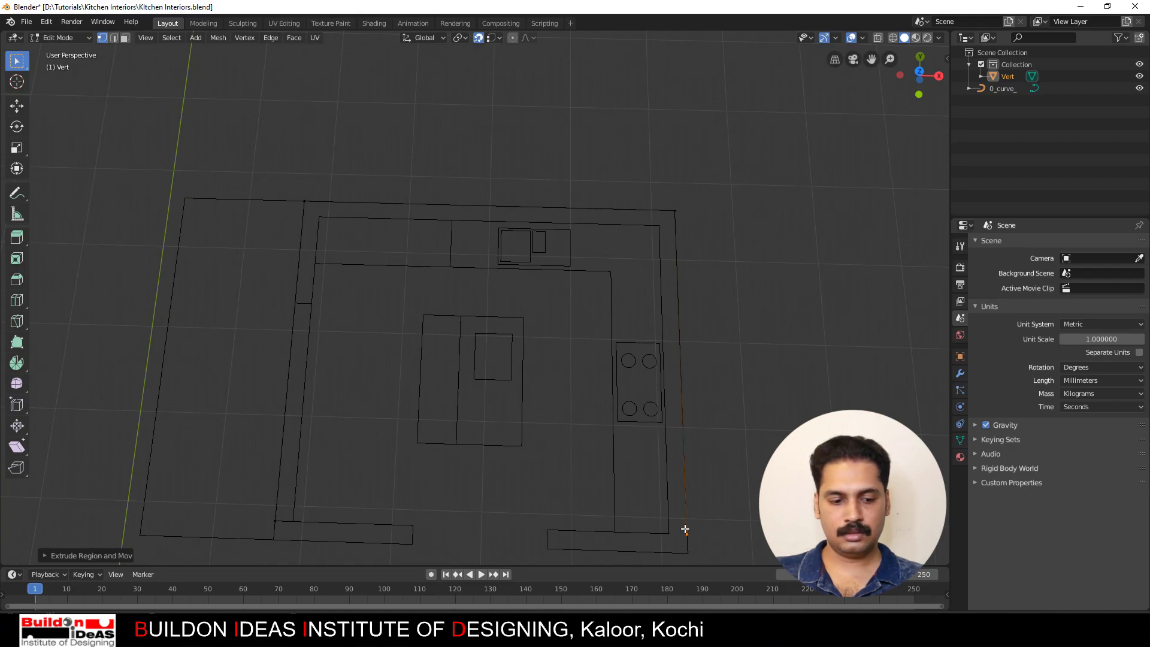
{"action": "left_click", "coordinate": [653, 227]}
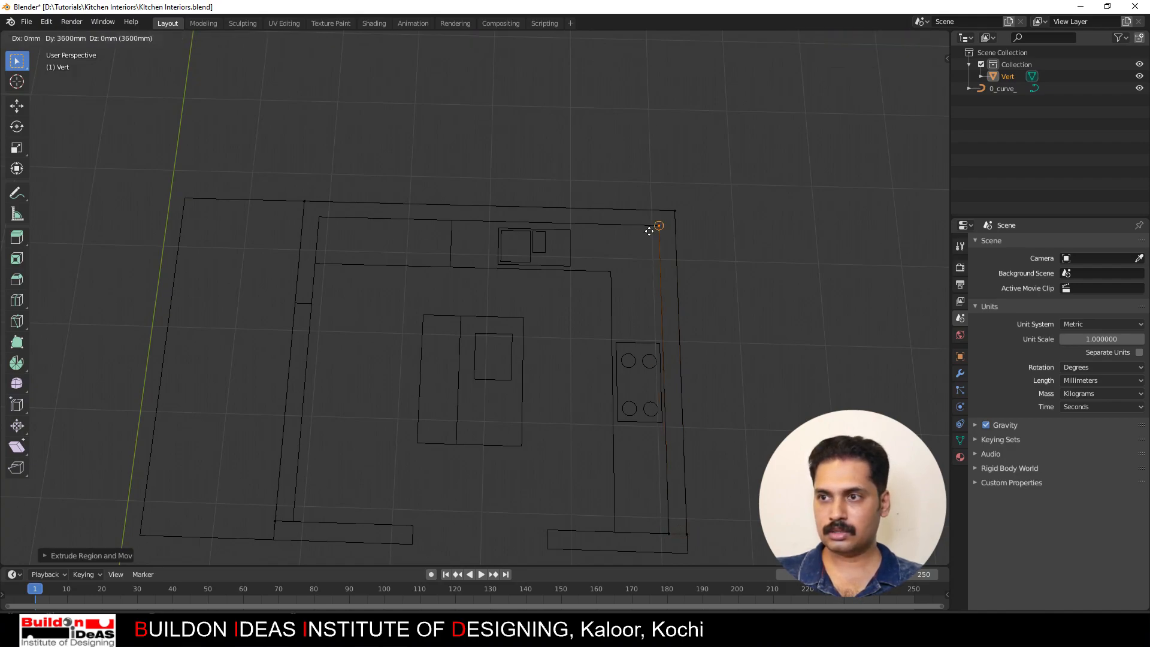
{"action": "key", "text": "e"}
{"action": "left_click", "coordinate": [301, 216]}
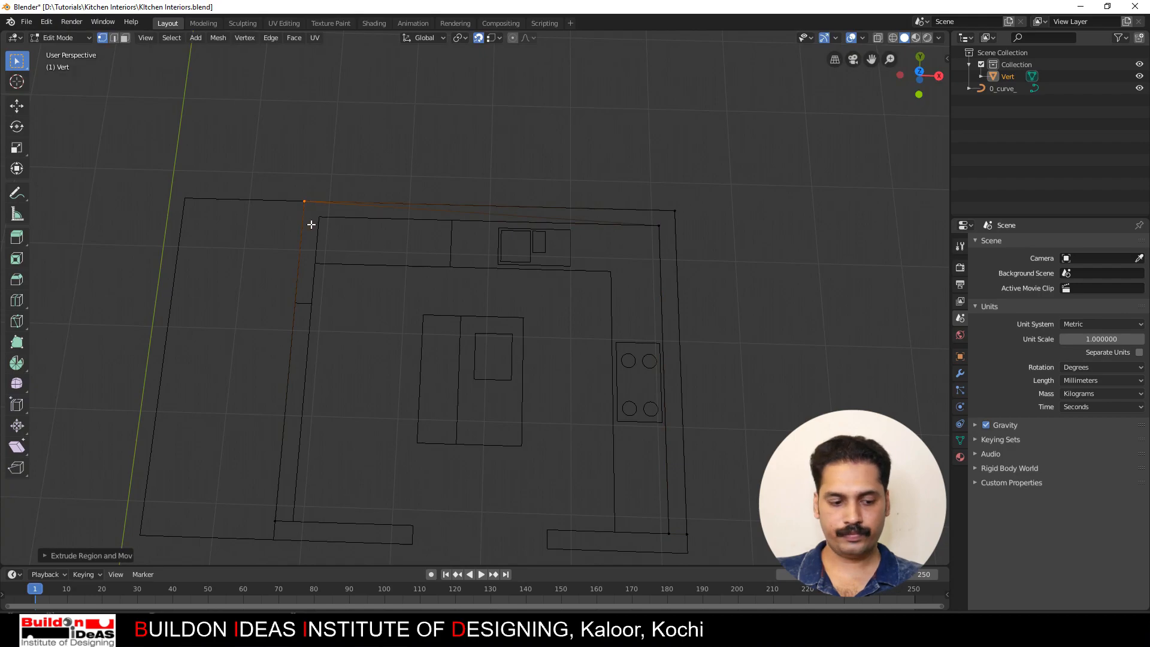
{"action": "key", "text": "ctrl+z"}
Step: Extrude the outline along the inner lines of the back and left walls and close it at the starting vertex
{"action": "key", "text": "e"}
{"action": "left_click", "coordinate": [318, 217]}
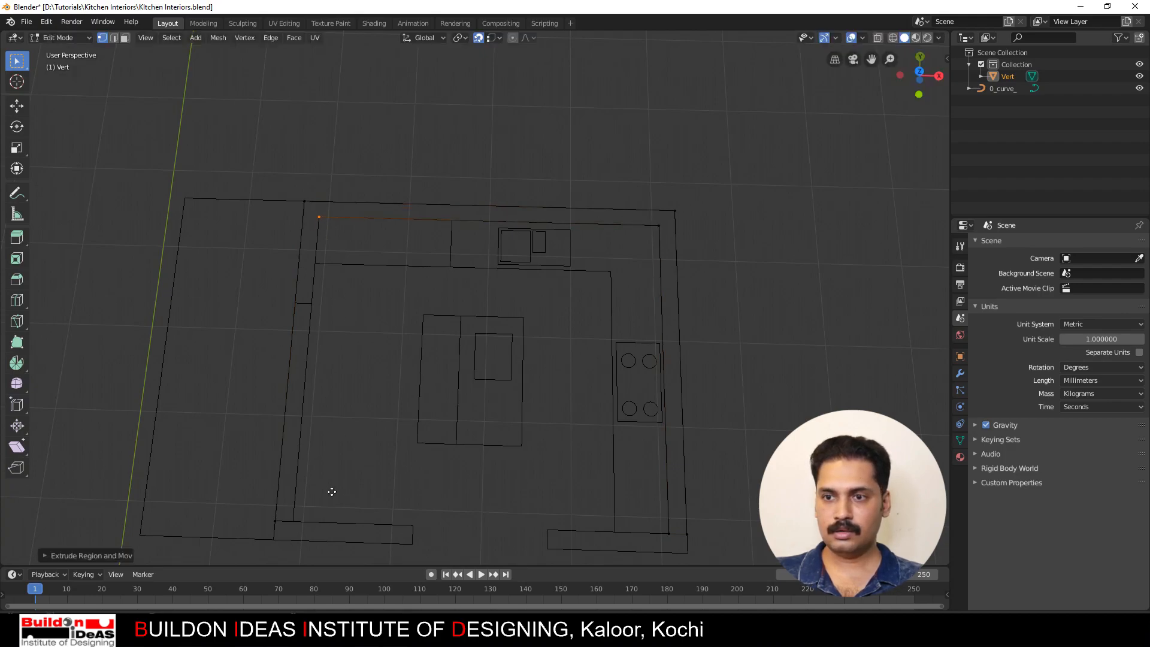
{"action": "key", "text": "e"}
{"action": "left_click", "coordinate": [275, 521]}
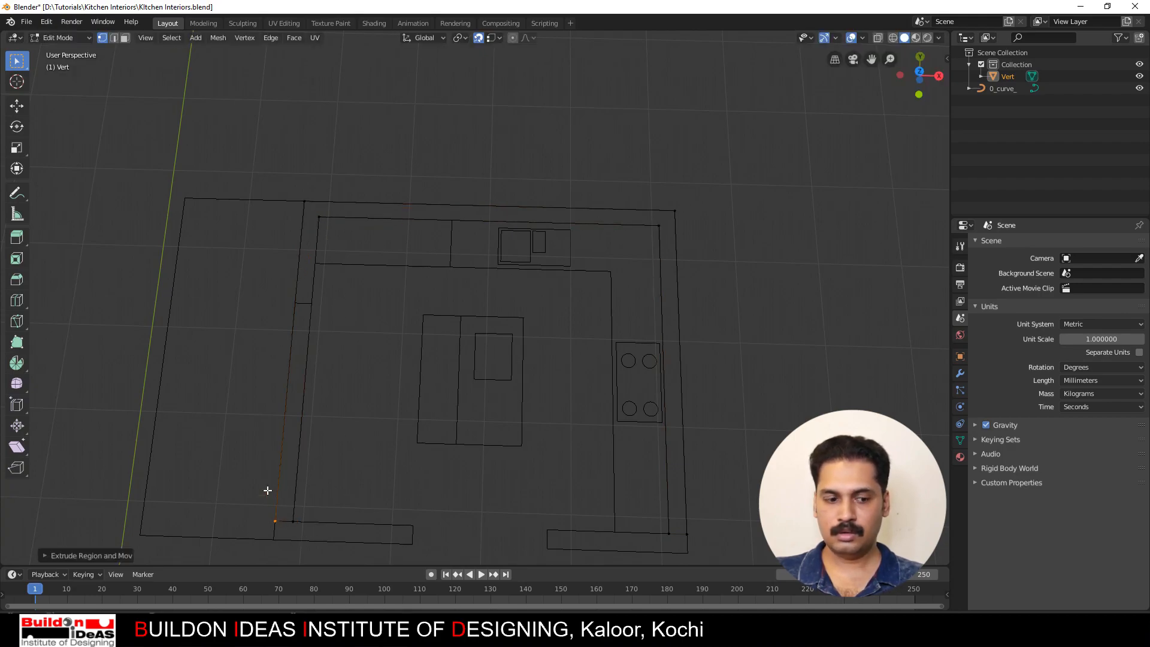
{"action": "key", "text": "Tab"}
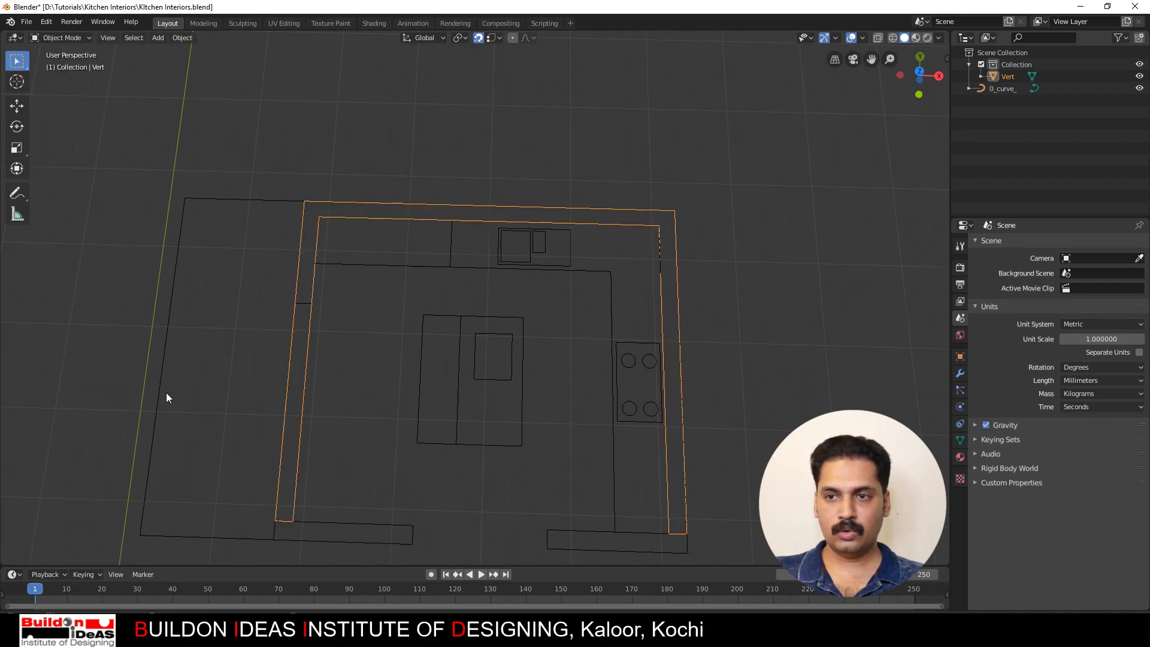
Step: Select the complete wall outline in face select mode and fill it with a face
{"action": "key", "text": "Tab"}
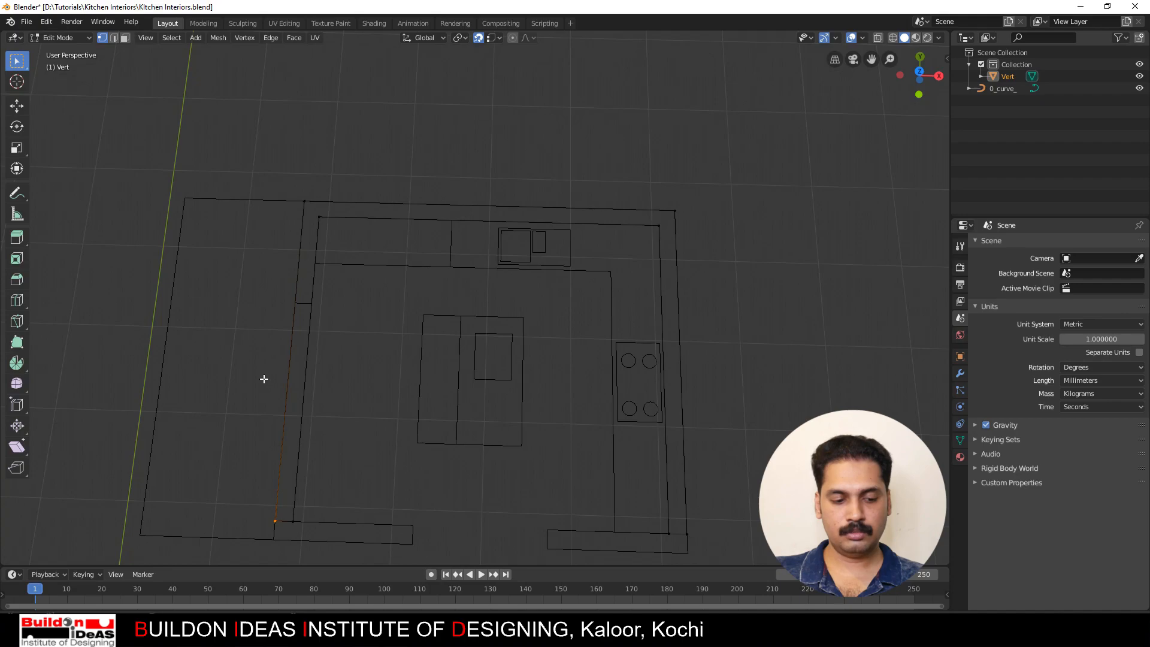
{"action": "key", "text": "3"}
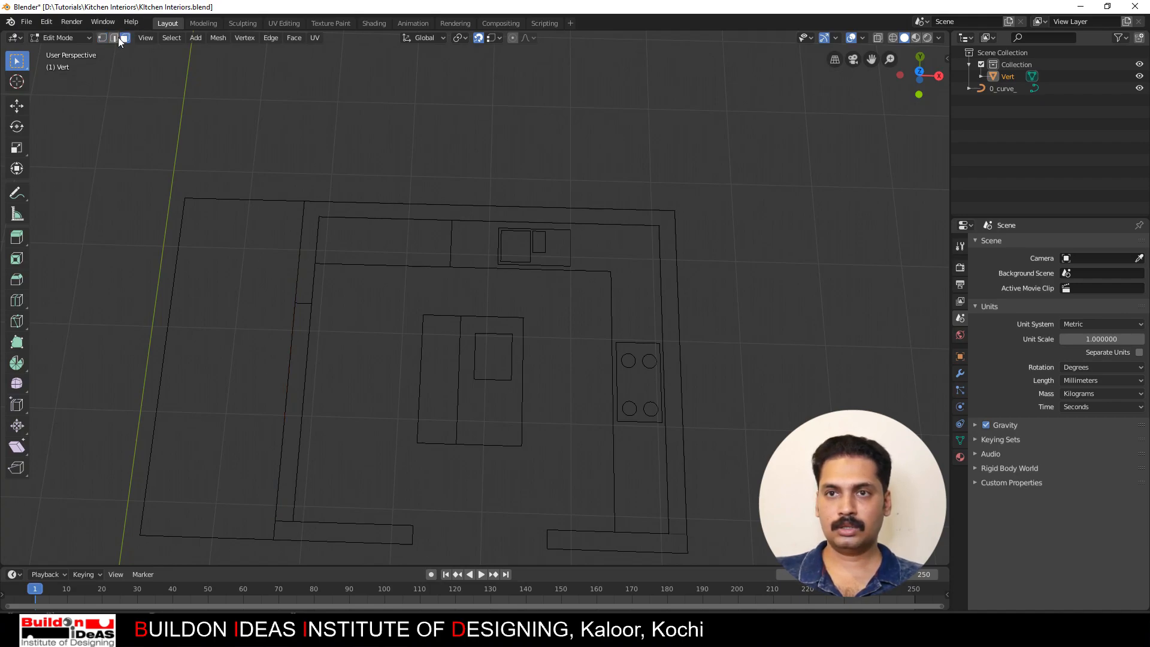
{"action": "left_click", "coordinate": [358, 208]}
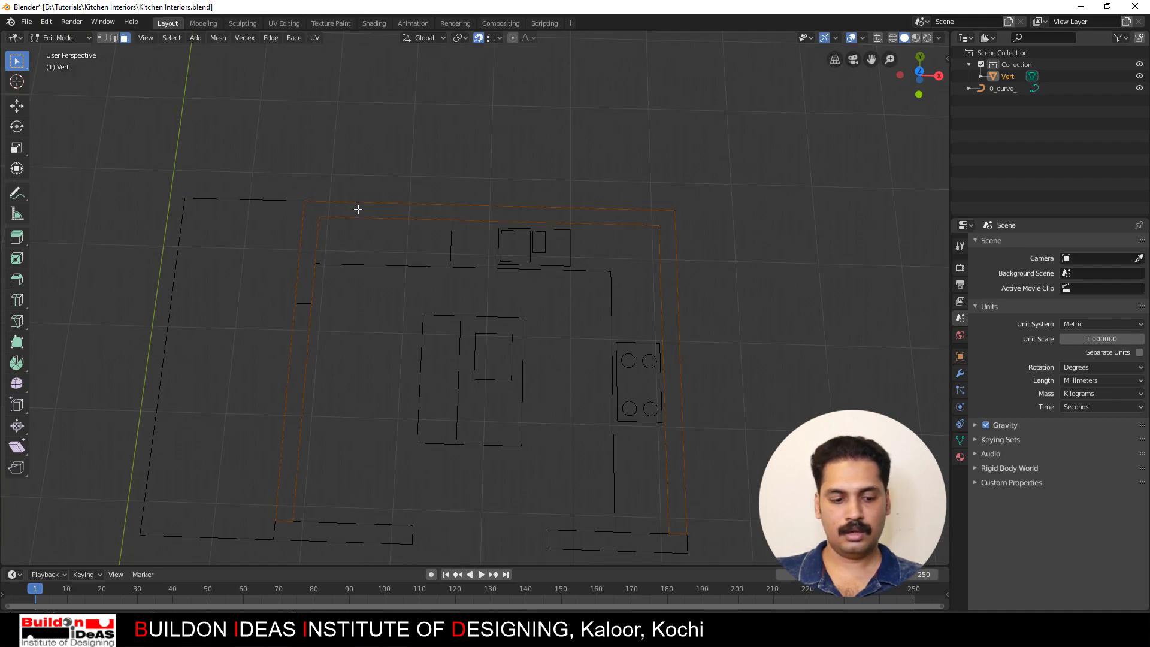
{"action": "key", "text": "f"}
Step: Extrude the wall face upward by 3000 mm
{"action": "middle_click_drag", "start_coordinate": [360, 430], "coordinate": [364, 277]}
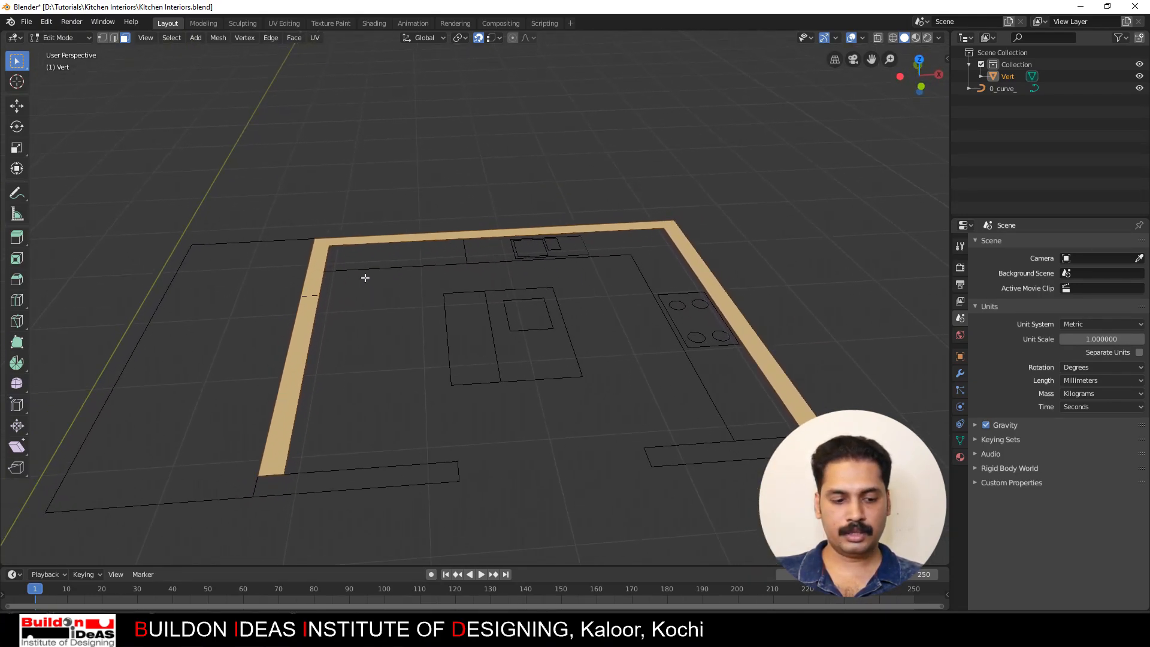
{"action": "key", "text": "e"}
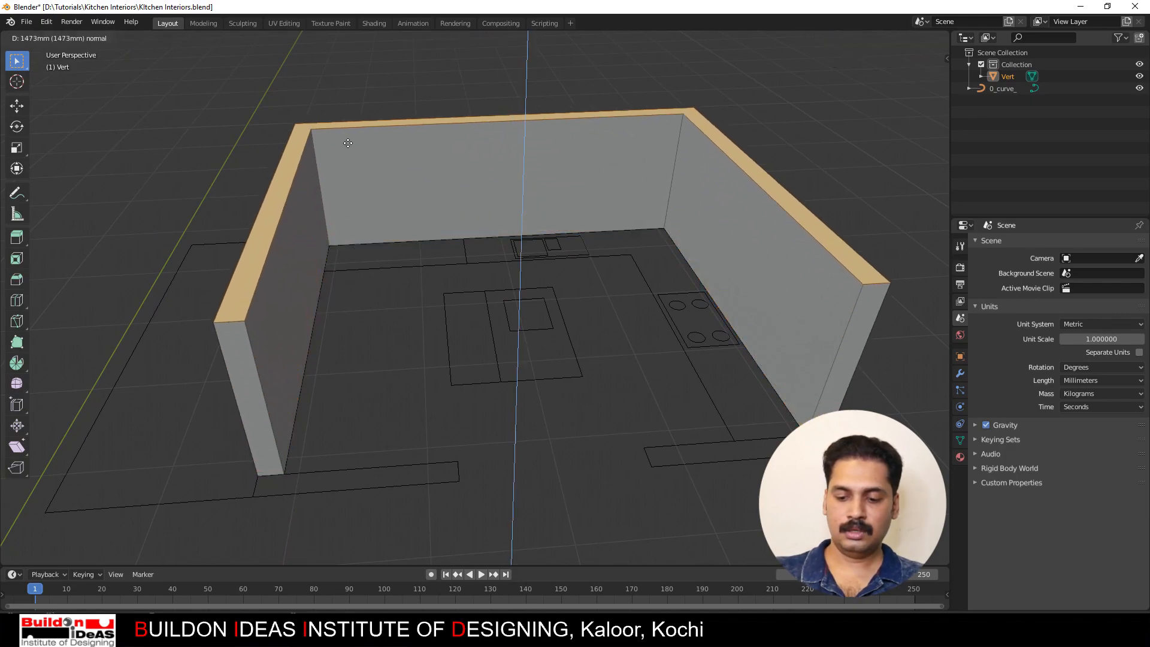
{"action": "type", "text": "3000"}
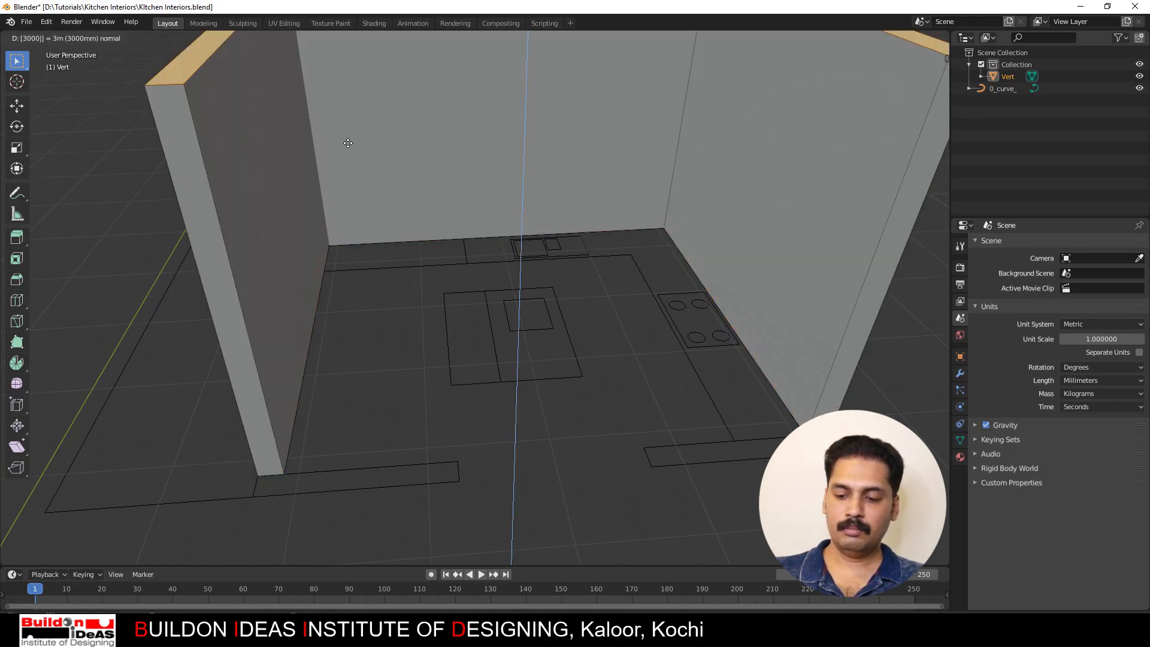
{"action": "key", "text": "Return"}
{"action": "scroll", "coordinate": [431, 288], "scroll_direction": "down", "scroll_amount": 4}
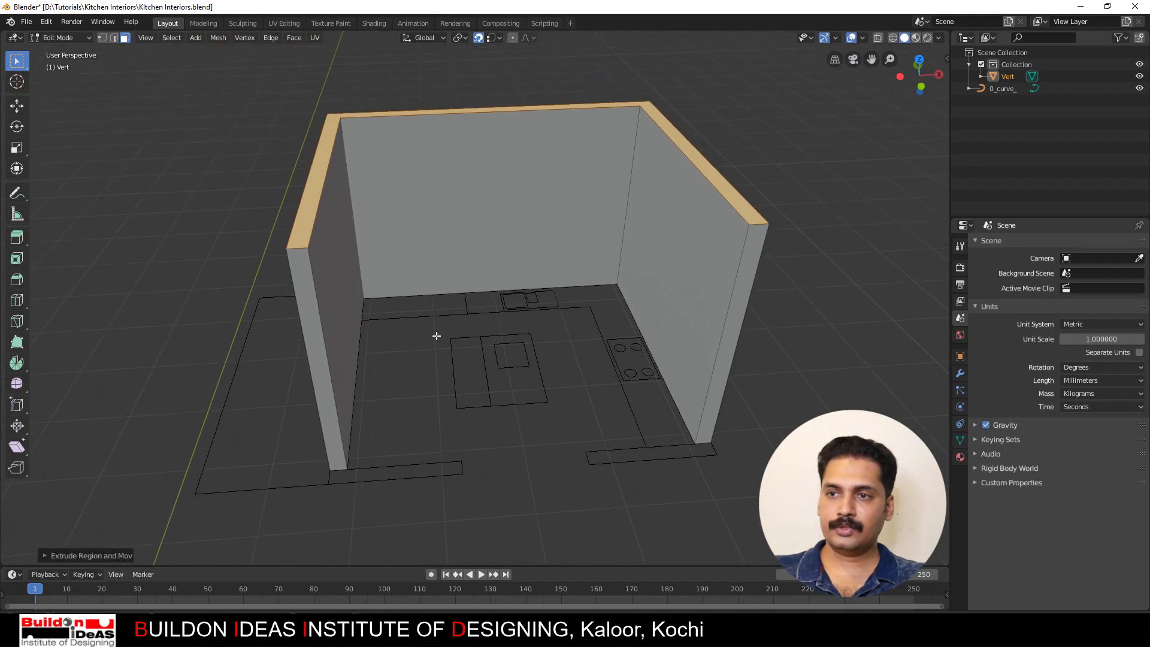
{"action": "middle_click_drag", "start_coordinate": [435, 335], "coordinate": [470, 339]}
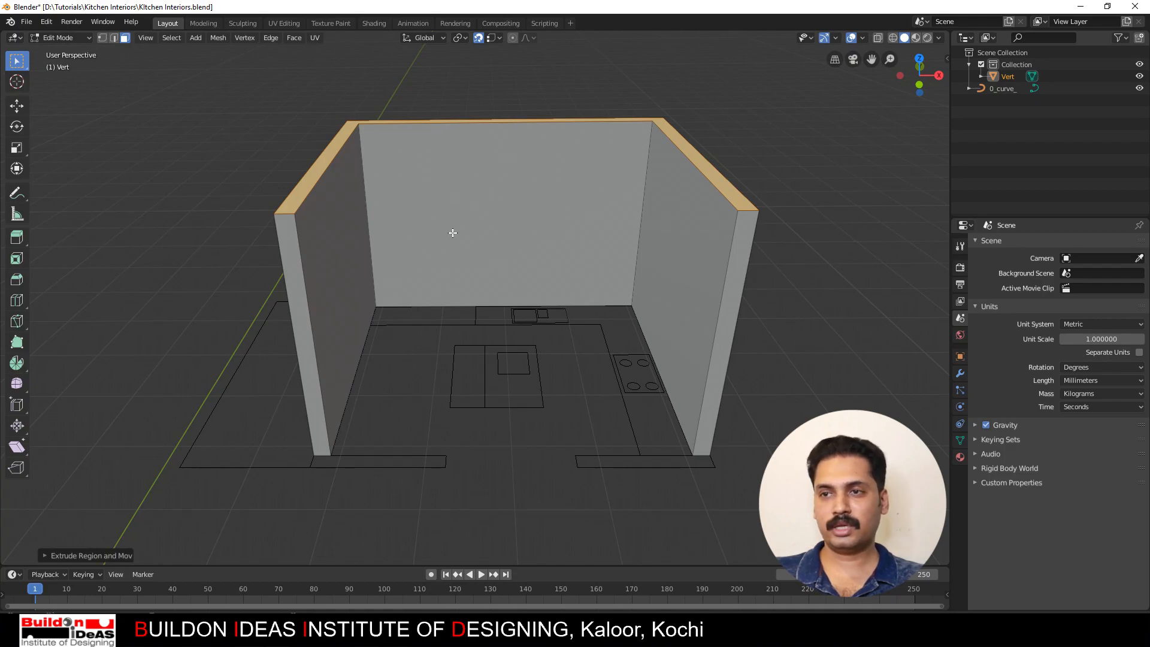
Step: Leave edit mode on the extruded walls and display the model as a see-through wireframe in top view
{"action": "middle_click_drag", "start_coordinate": [451, 234], "coordinate": [431, 205]}
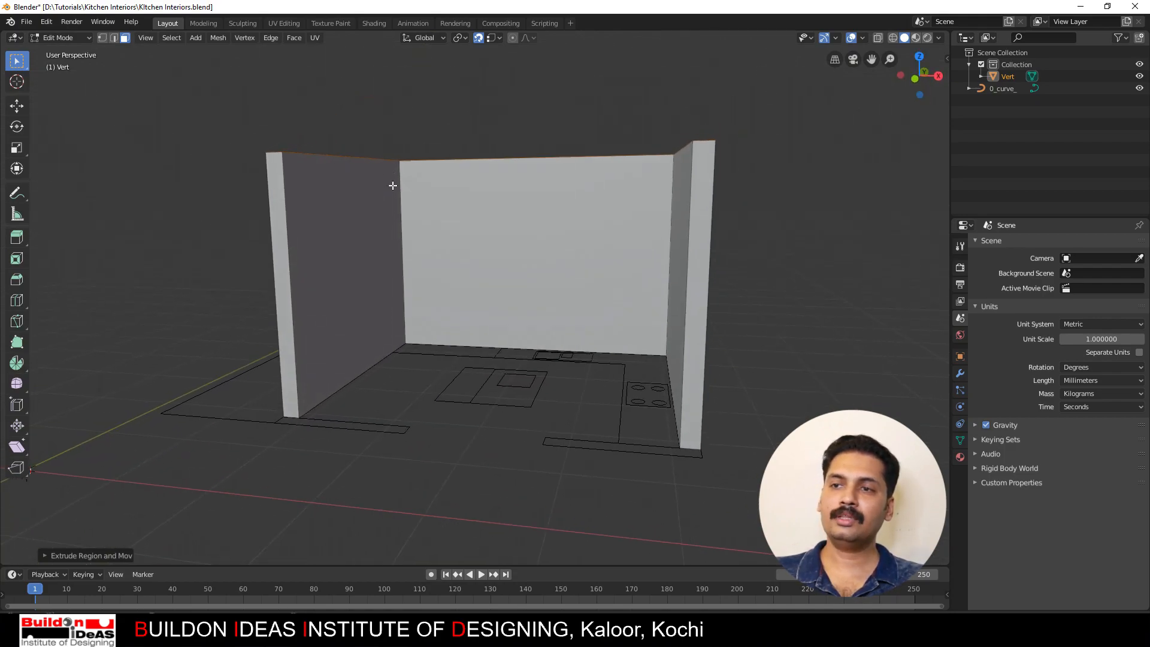
{"action": "middle_click_drag", "start_coordinate": [276, 266], "coordinate": [336, 324]}
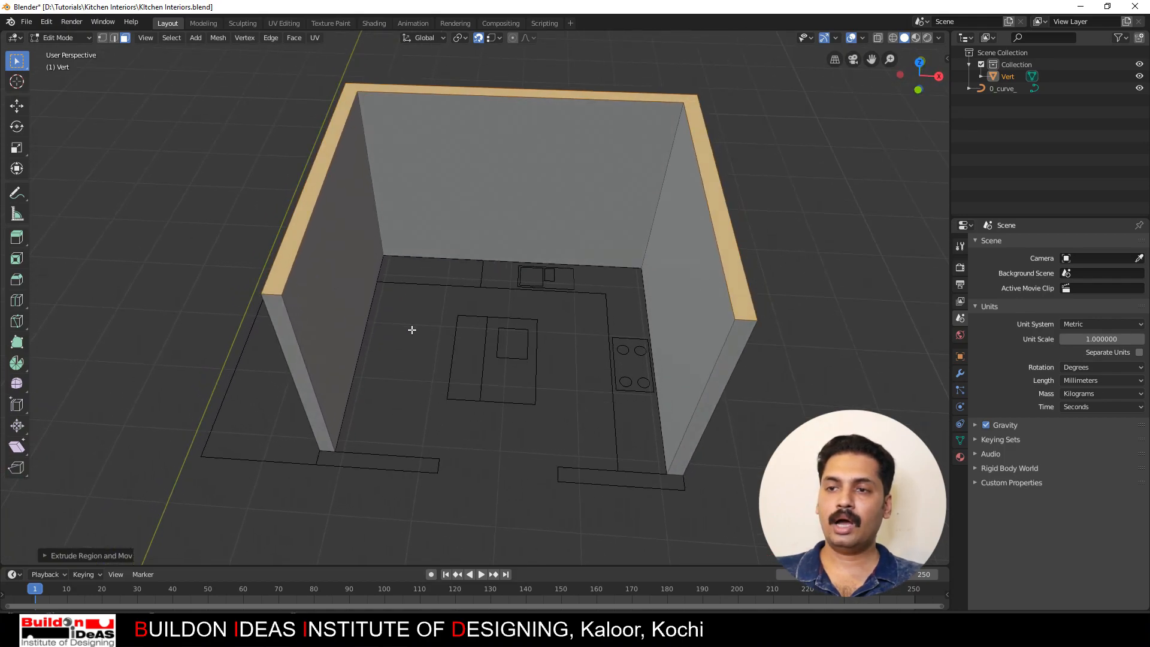
{"action": "middle_click_drag", "start_coordinate": [406, 307], "coordinate": [390, 336]}
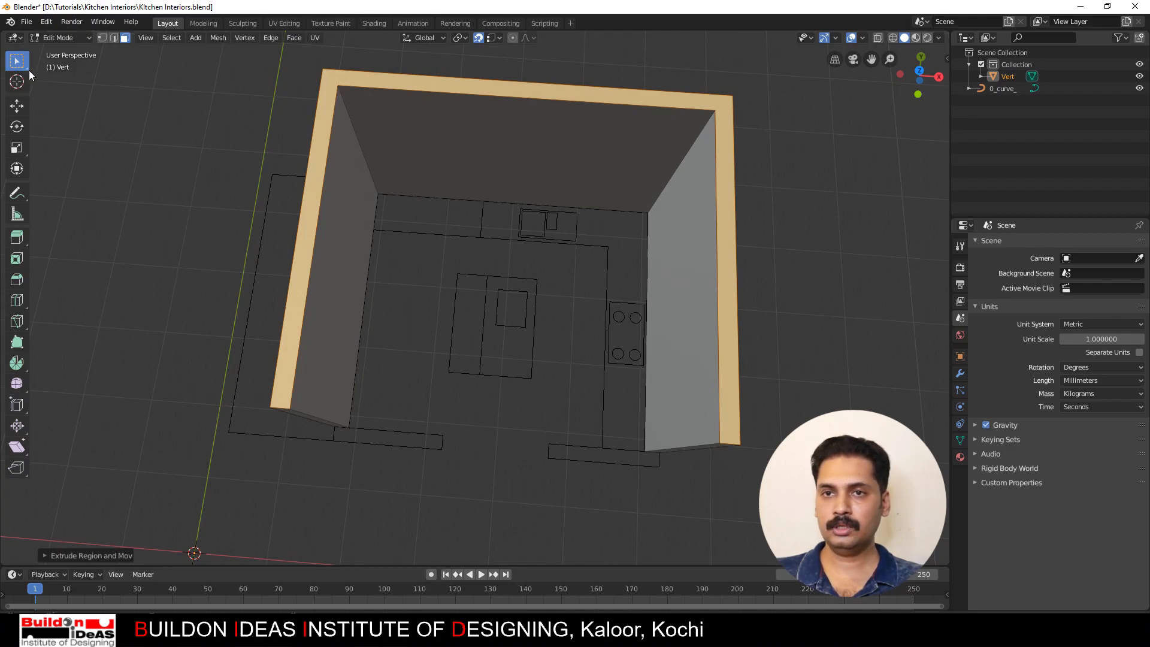
{"action": "key", "text": "Tab"}
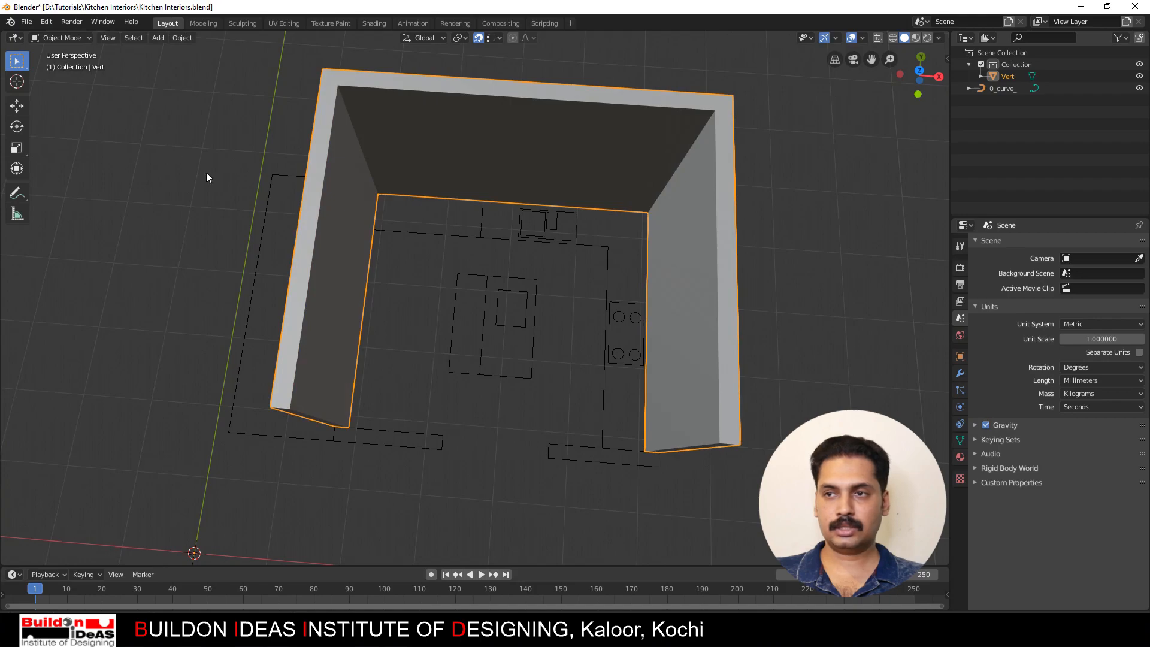
{"action": "left_click", "coordinate": [919, 70]}
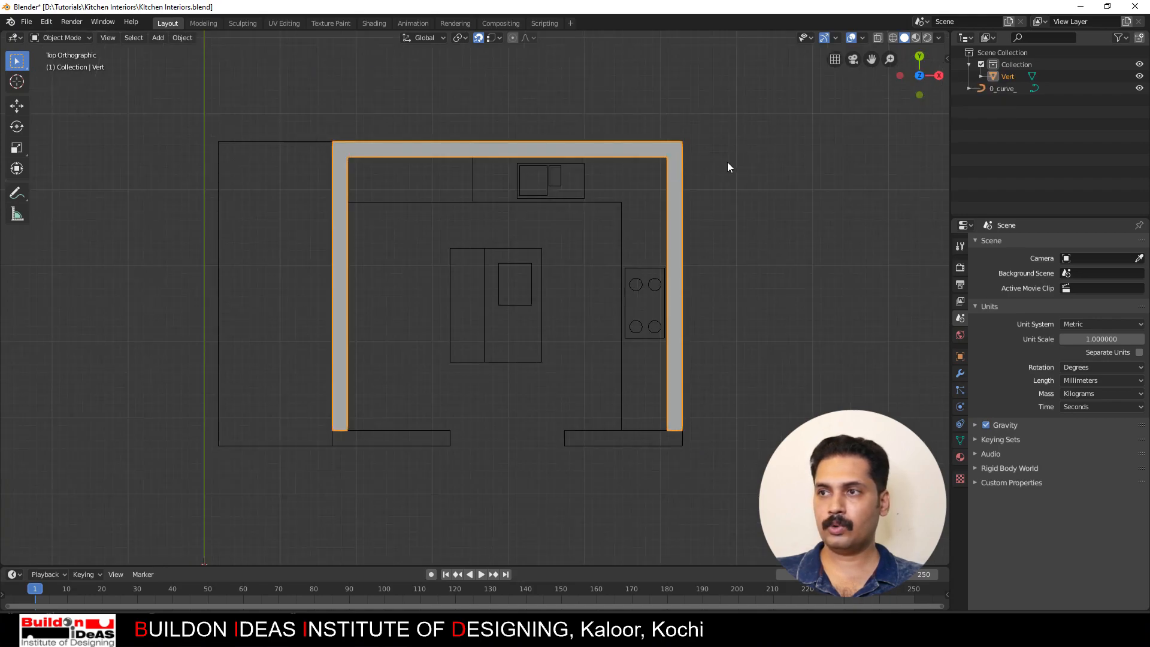
{"action": "left_click", "coordinate": [878, 38]}
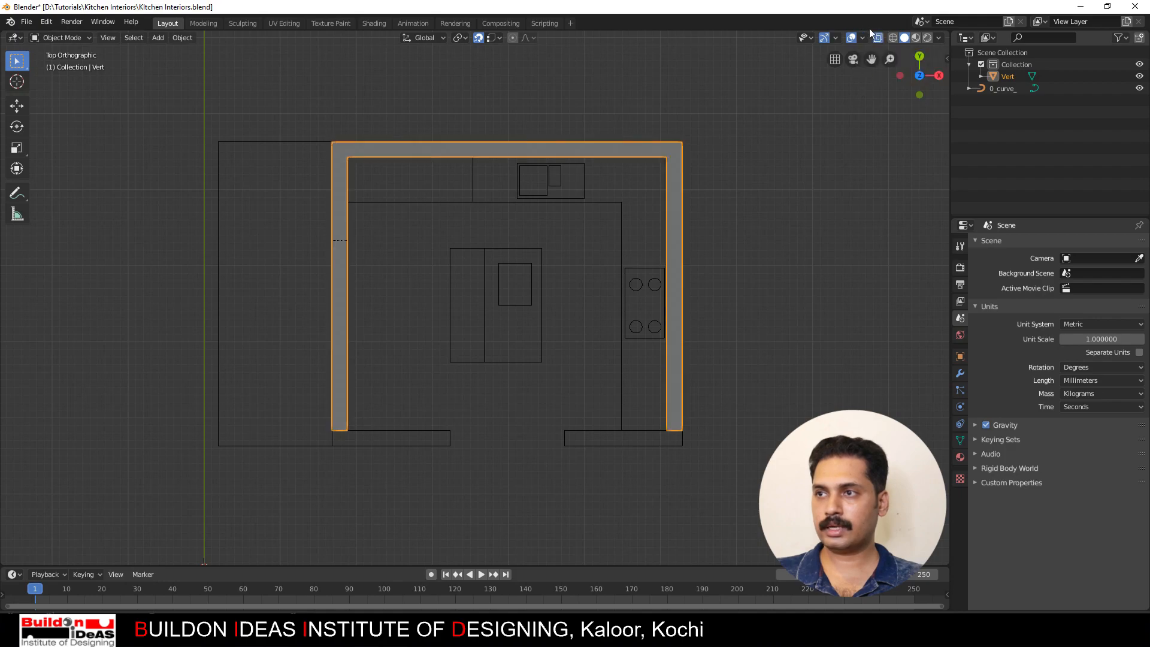
{"action": "left_click", "coordinate": [892, 37]}
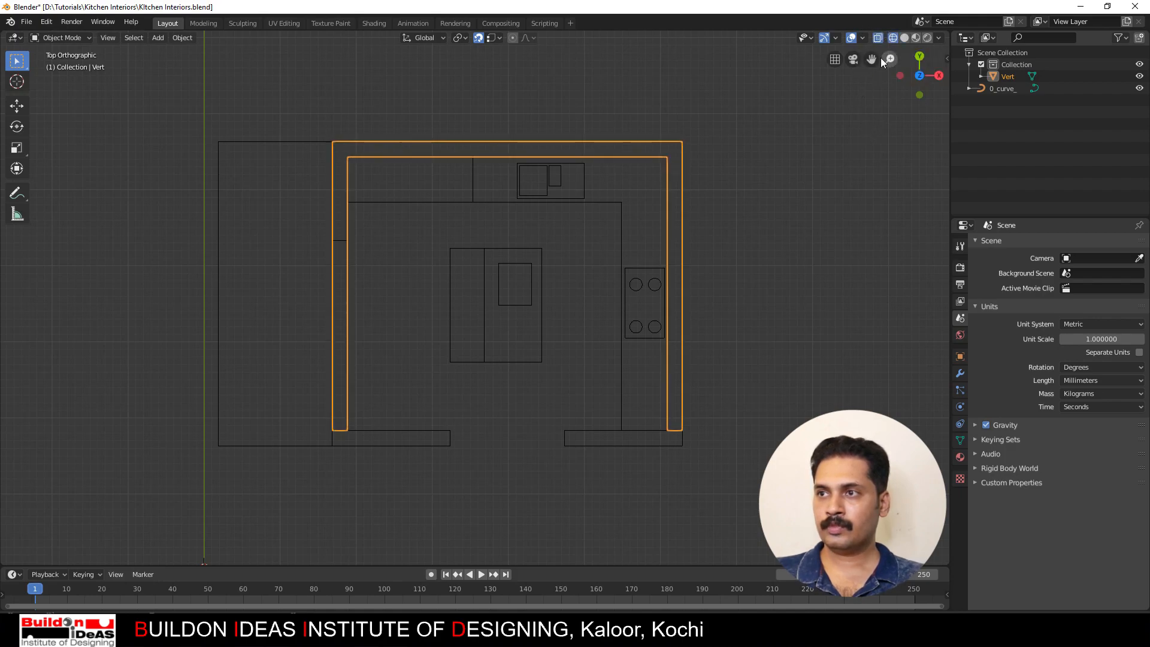
{"action": "scroll", "coordinate": [451, 301], "scroll_direction": "up", "scroll_amount": 2}
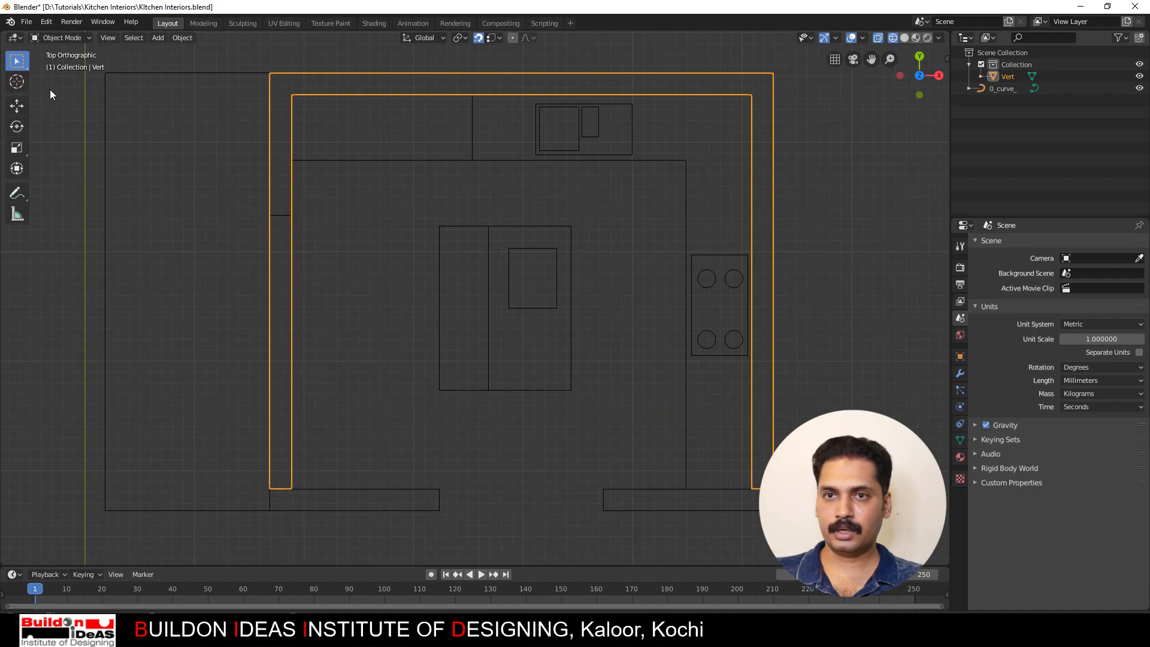
Step: Add a mesh plane and place it over the left wall of the floor plan
{"action": "left_click", "coordinate": [153, 37]}
{"action": "mouse_move", "coordinate": [185, 49]}
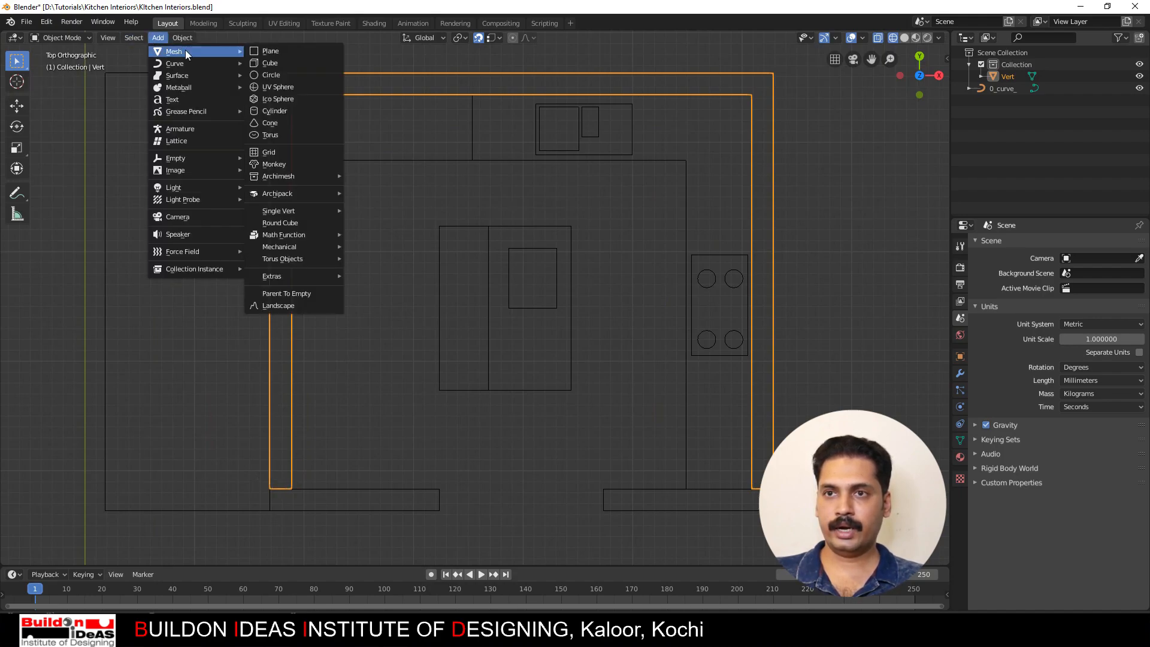
{"action": "left_click", "coordinate": [319, 49]}
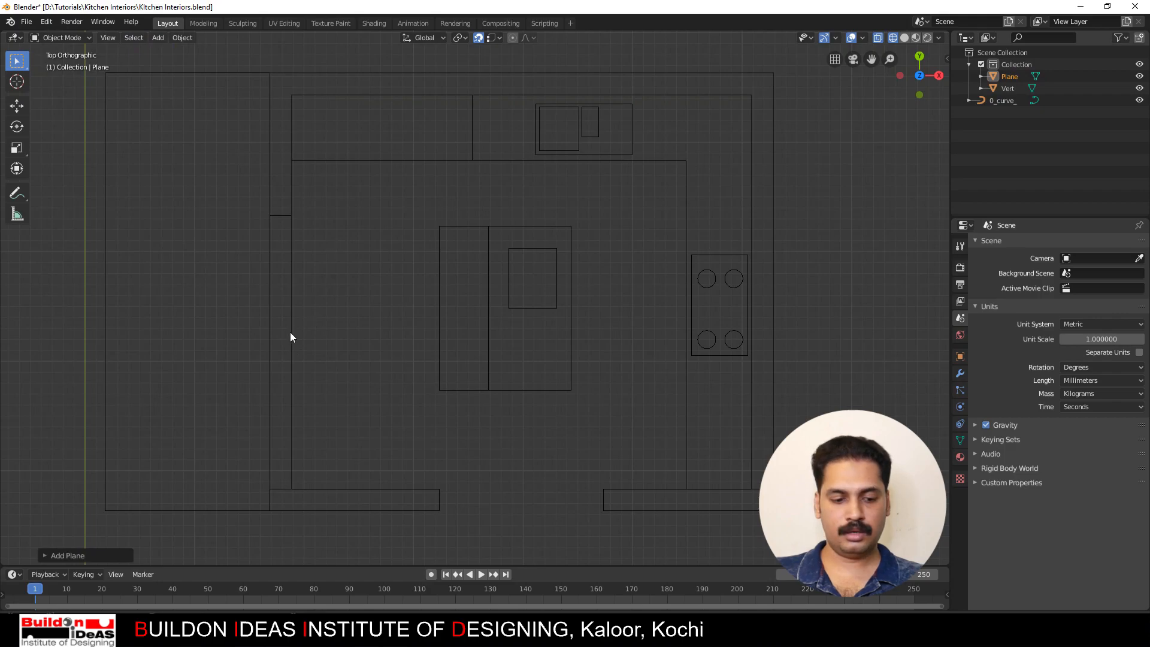
{"action": "key", "text": "g"}
{"action": "left_click", "coordinate": [527, 514]}
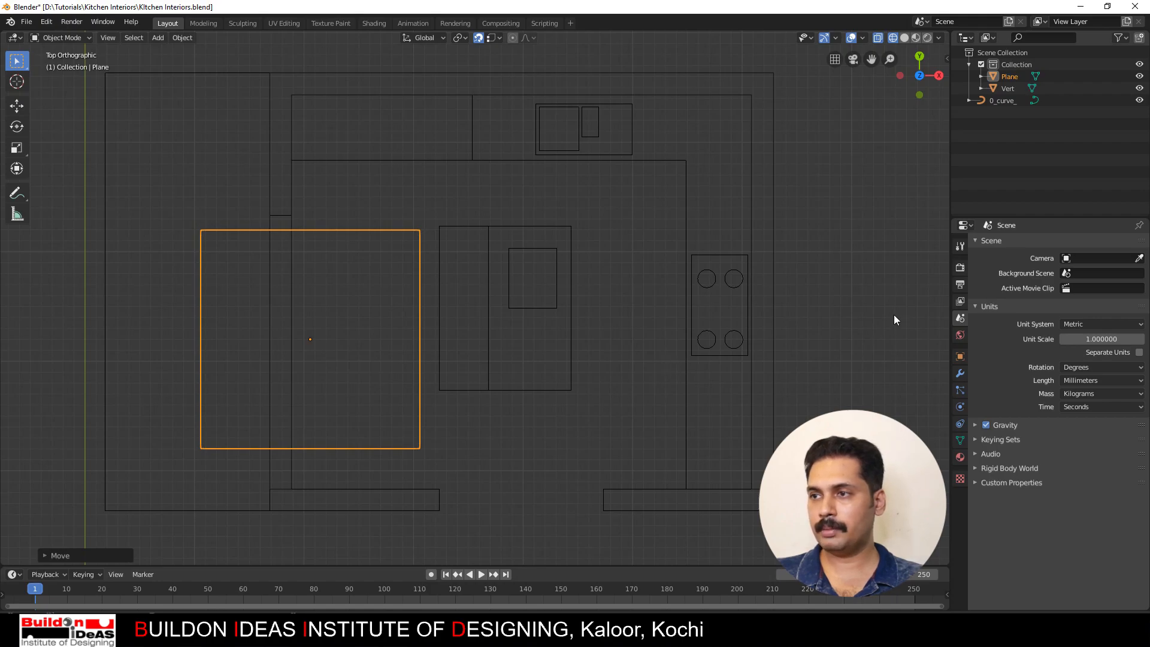
Step: Set the plane's Y dimension to 2500 mm
{"action": "key", "text": "n"}
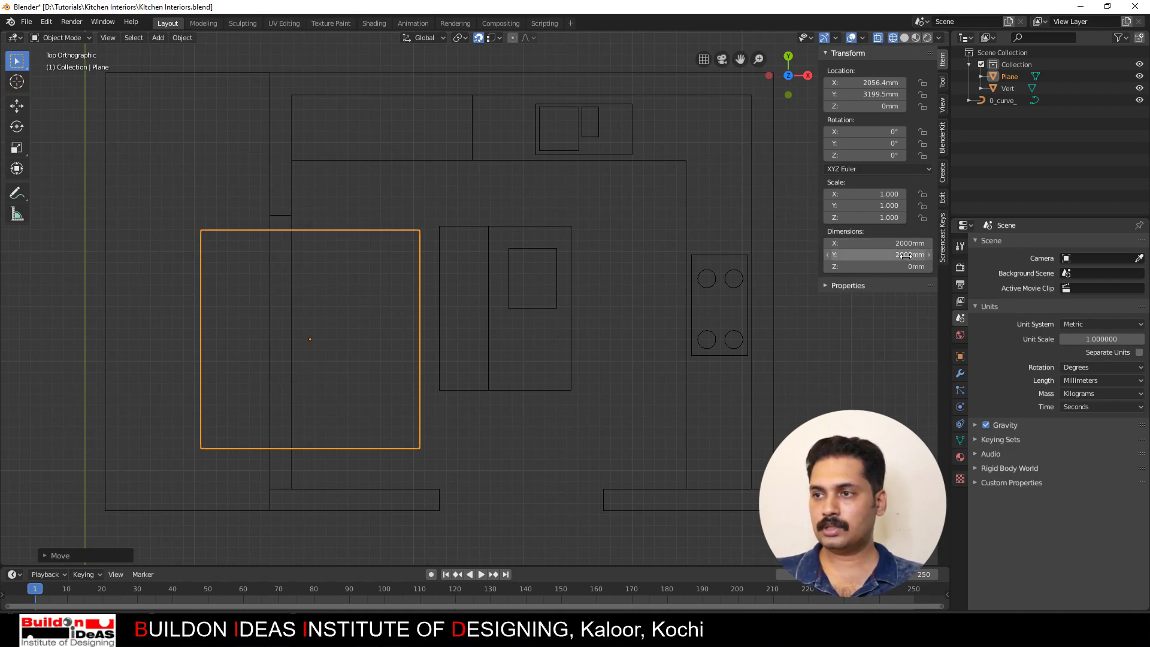
{"action": "left_click", "coordinate": [877, 254]}
{"action": "type", "text": "2500"}
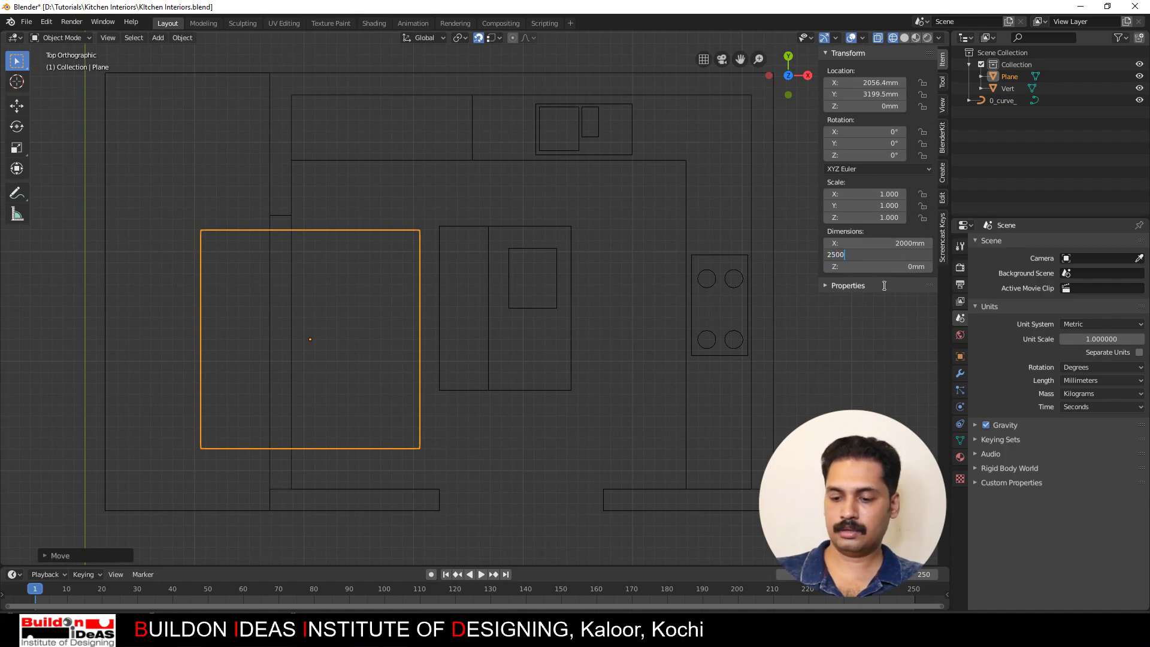
{"action": "key", "text": "Return"}
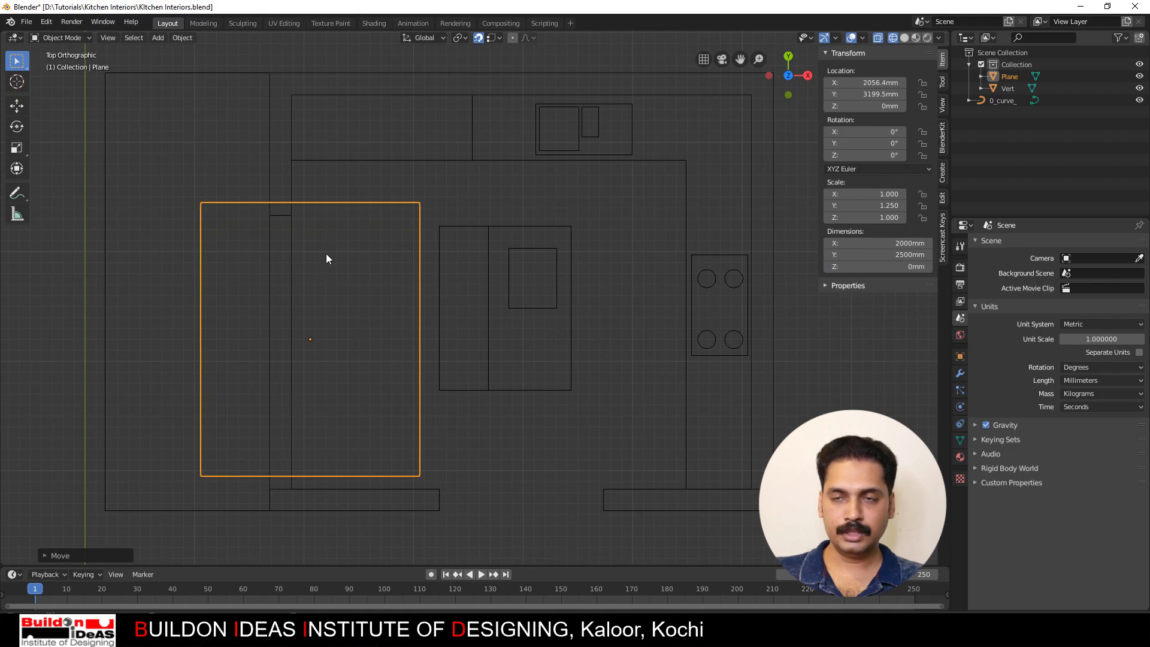
Step: Snap the plane's corner to the opening mark on the left wall's outer line, and shift it about 148 mm outward across the wall
{"action": "key", "text": "g"}
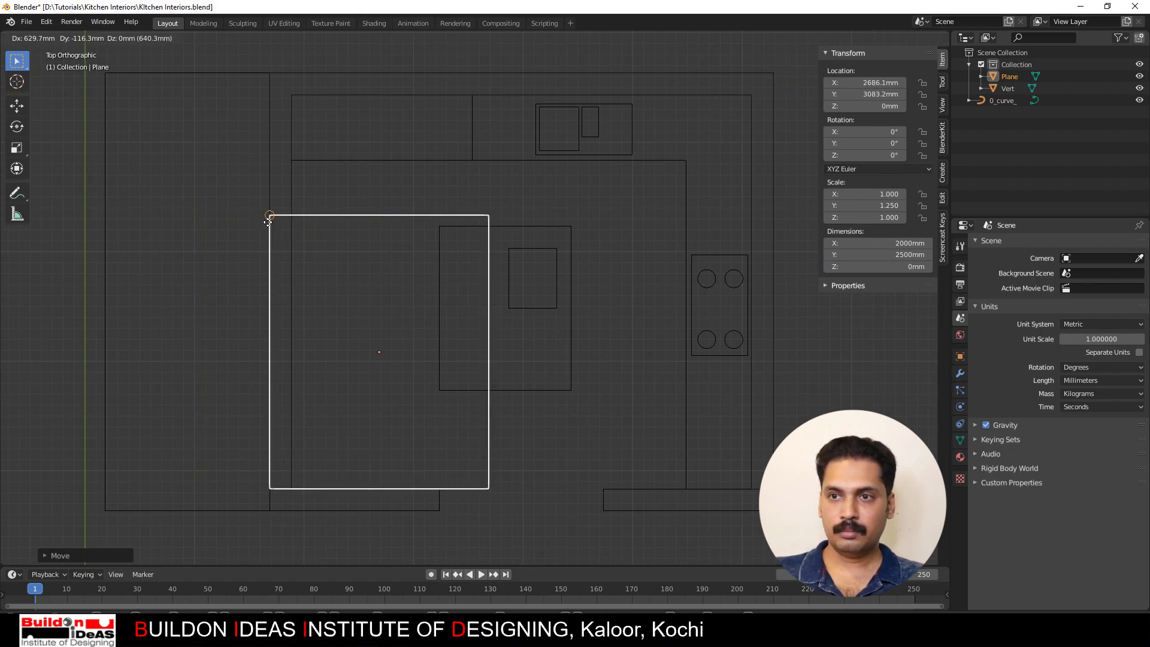
{"action": "left_click", "coordinate": [268, 223]}
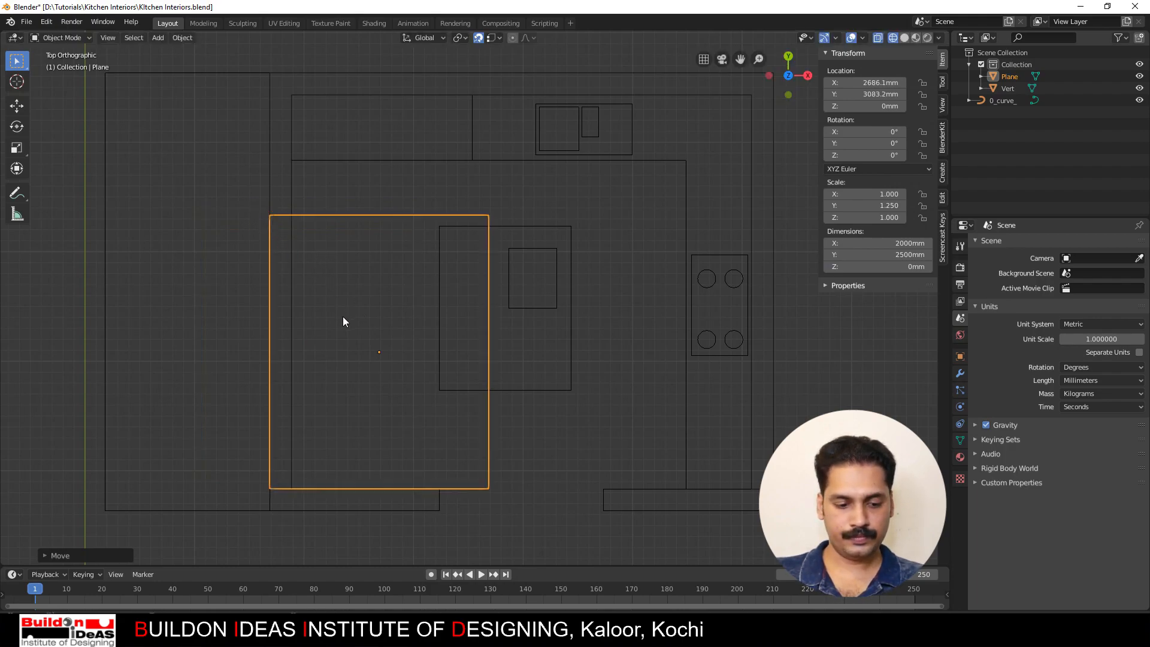
{"action": "key", "text": "g"}
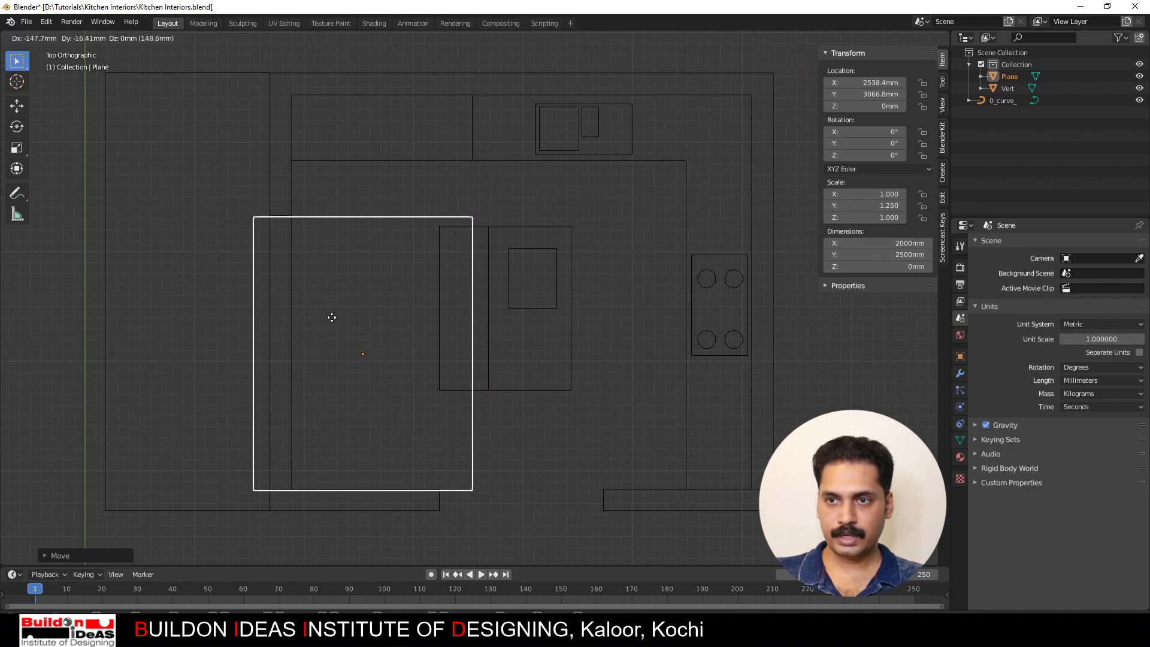
{"action": "left_click", "coordinate": [328, 316]}
Step: Select the plane's face in edit mode and extrude it upward by 2300 mm into a box
{"action": "scroll", "coordinate": [242, 302], "scroll_direction": "down", "scroll_amount": 3}
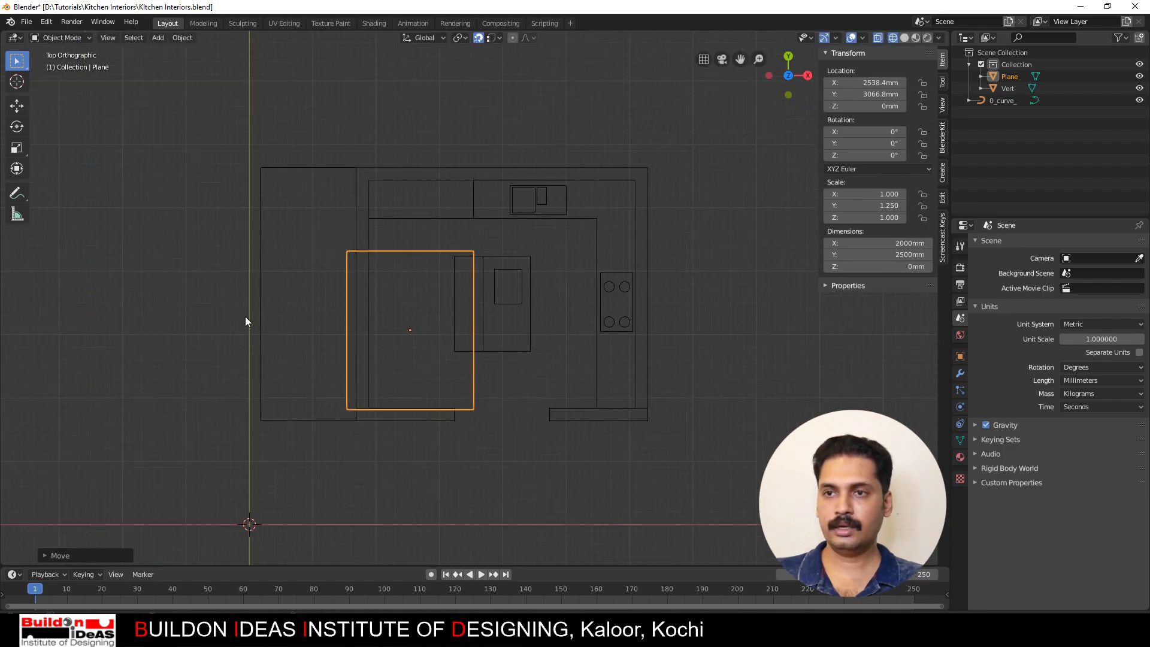
{"action": "middle_click_drag", "start_coordinate": [438, 408], "coordinate": [504, 357]}
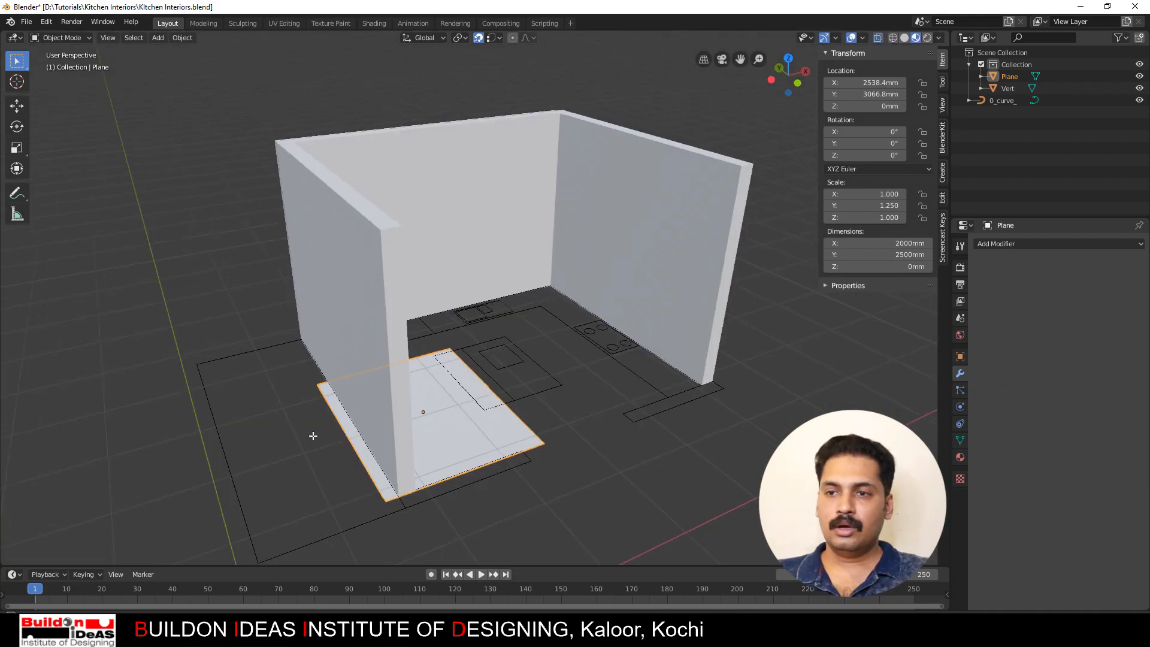
{"action": "mouse_move", "coordinate": [316, 436]}
{"action": "middle_mouse_down"}
{"action": "mouse_move", "coordinate": [336, 441]}
{"action": "mouse_move", "coordinate": [319, 441]}
{"action": "middle_mouse_up"}
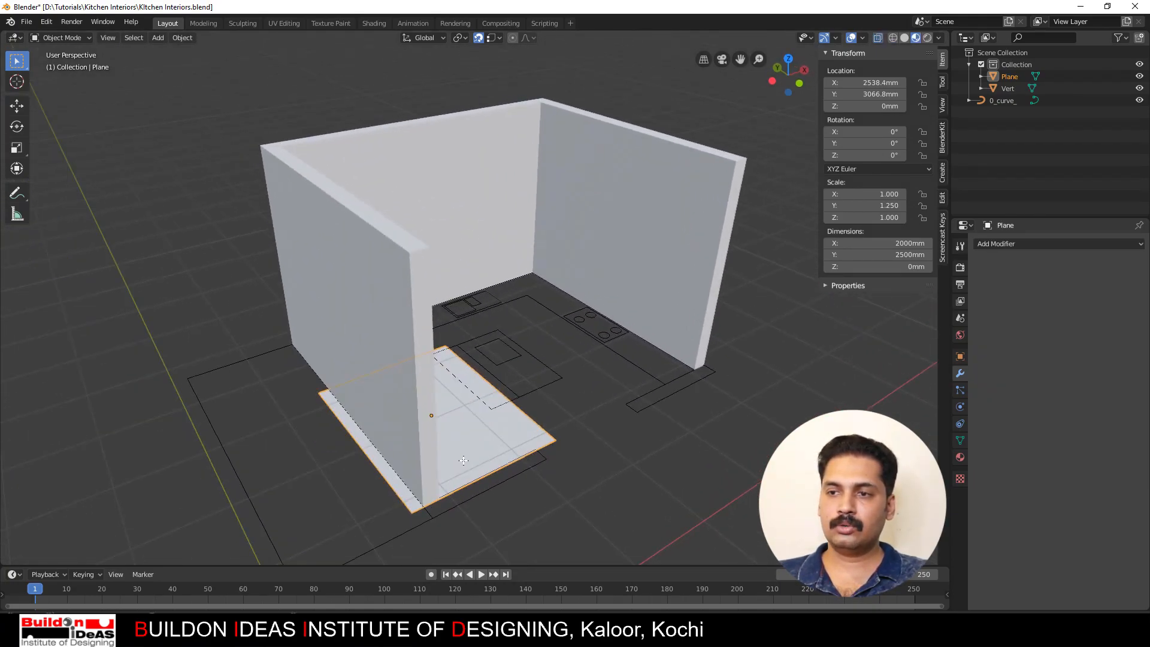
{"action": "middle_click_drag", "start_coordinate": [466, 429], "coordinate": [443, 431]}
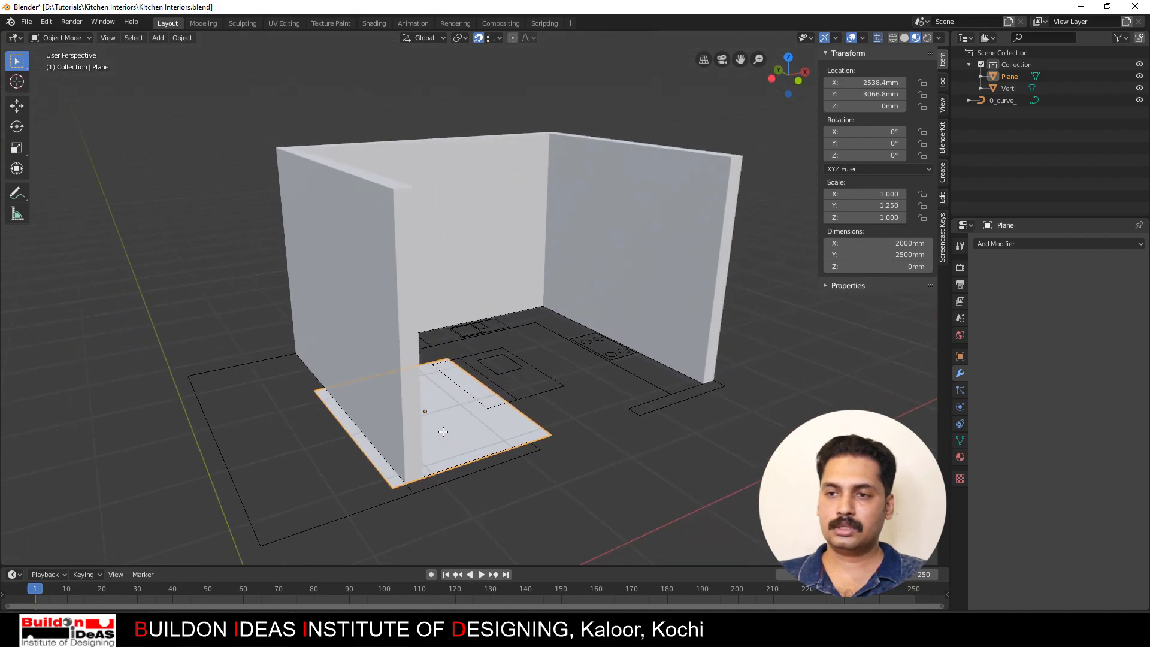
{"action": "key", "text": "Tab"}
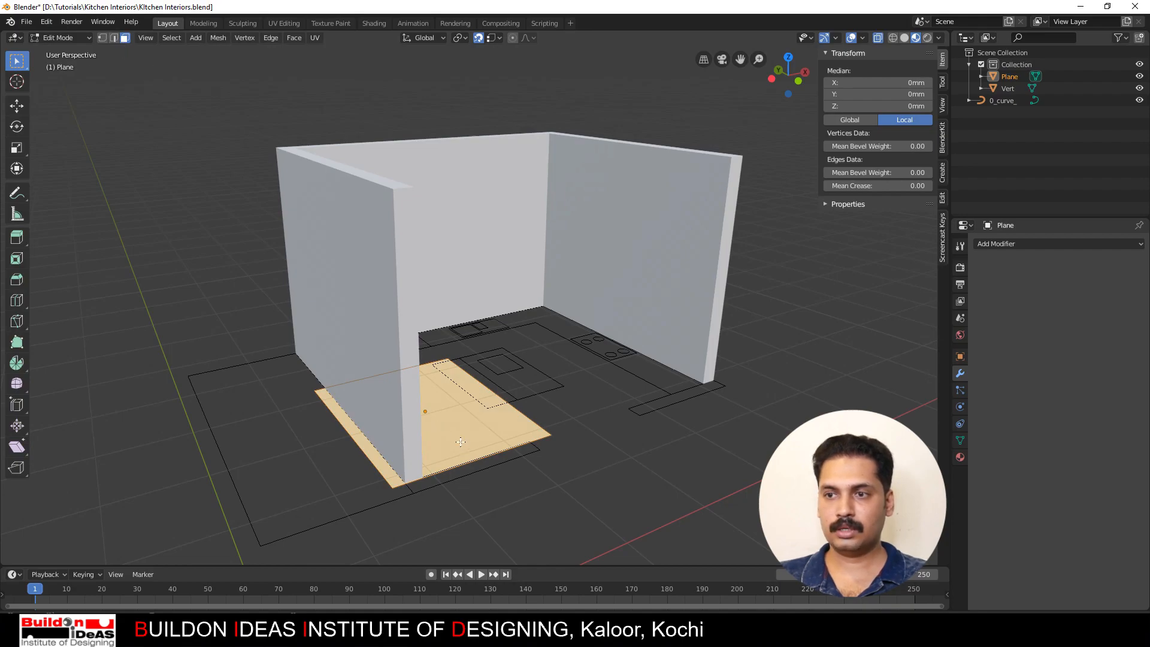
{"action": "key", "text": "alt+a"}
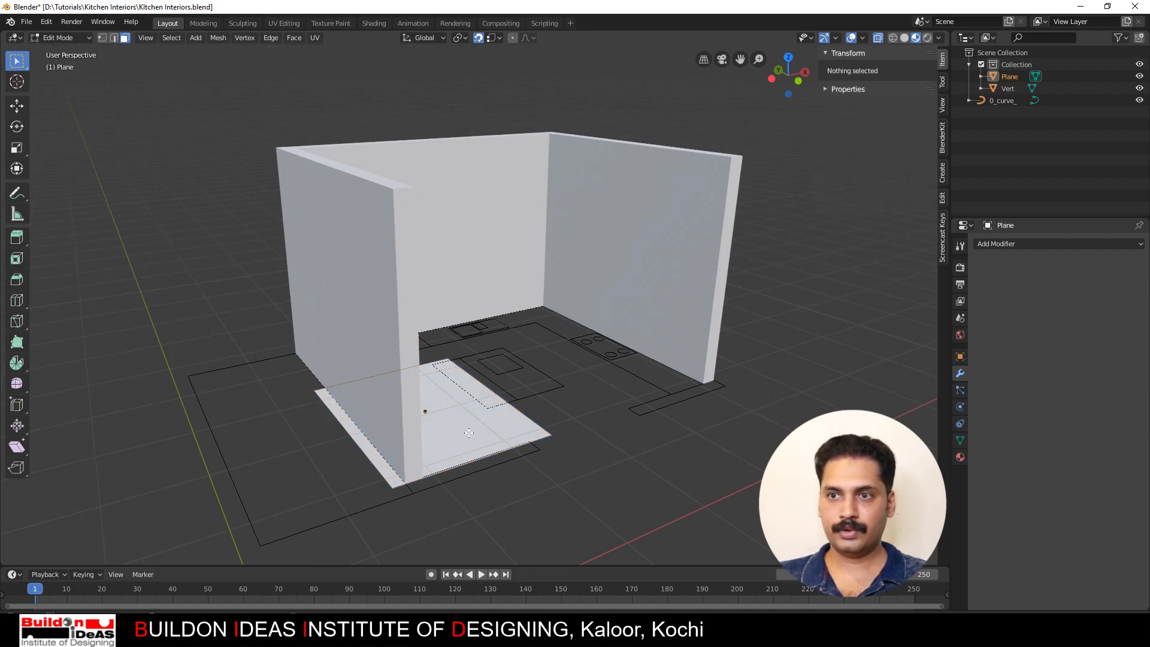
{"action": "middle_click_drag", "start_coordinate": [468, 432], "coordinate": [501, 480]}
{"action": "left_click", "coordinate": [397, 384]}
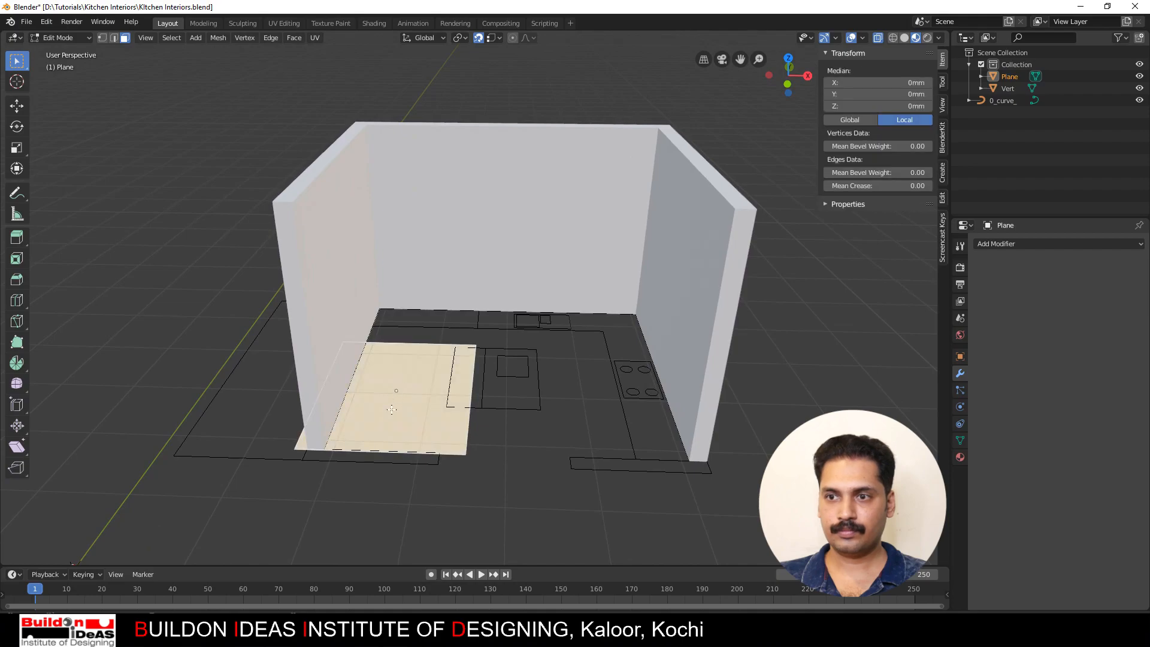
{"action": "key", "text": "e"}
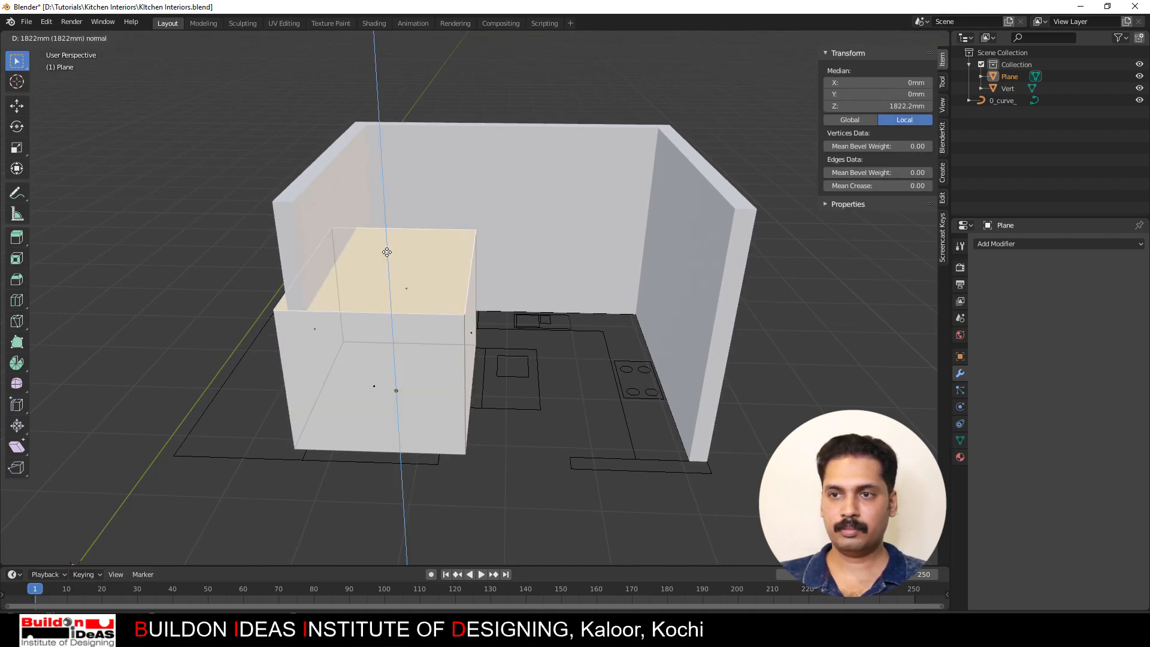
{"action": "type", "text": "2"}
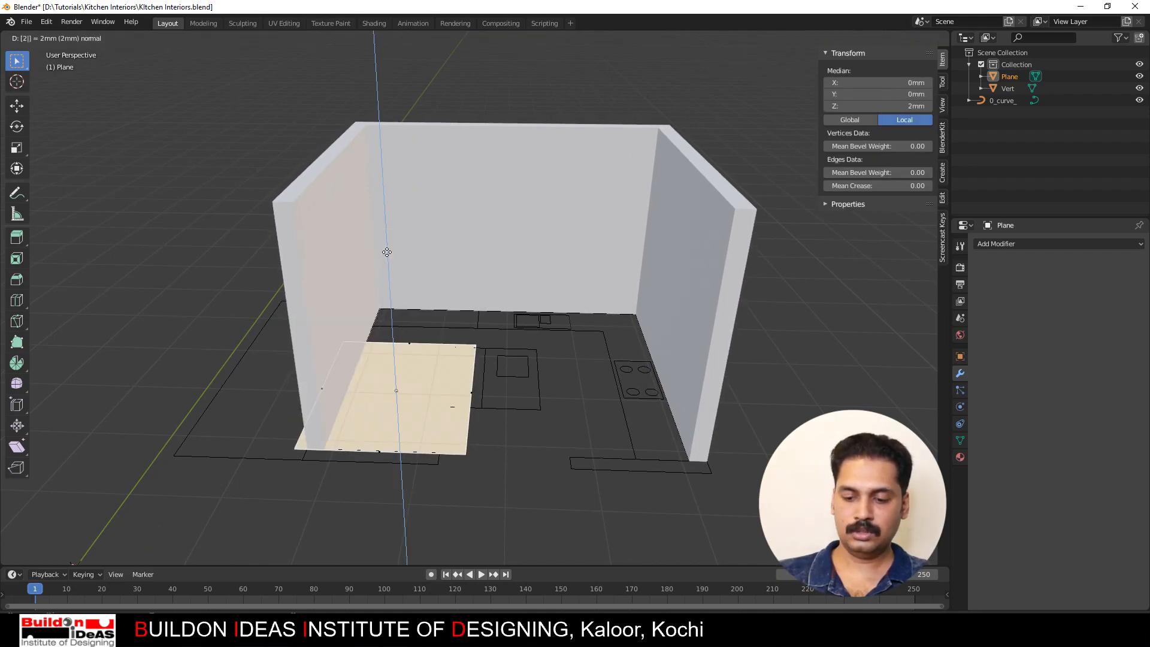
{"action": "type", "text": "300"}
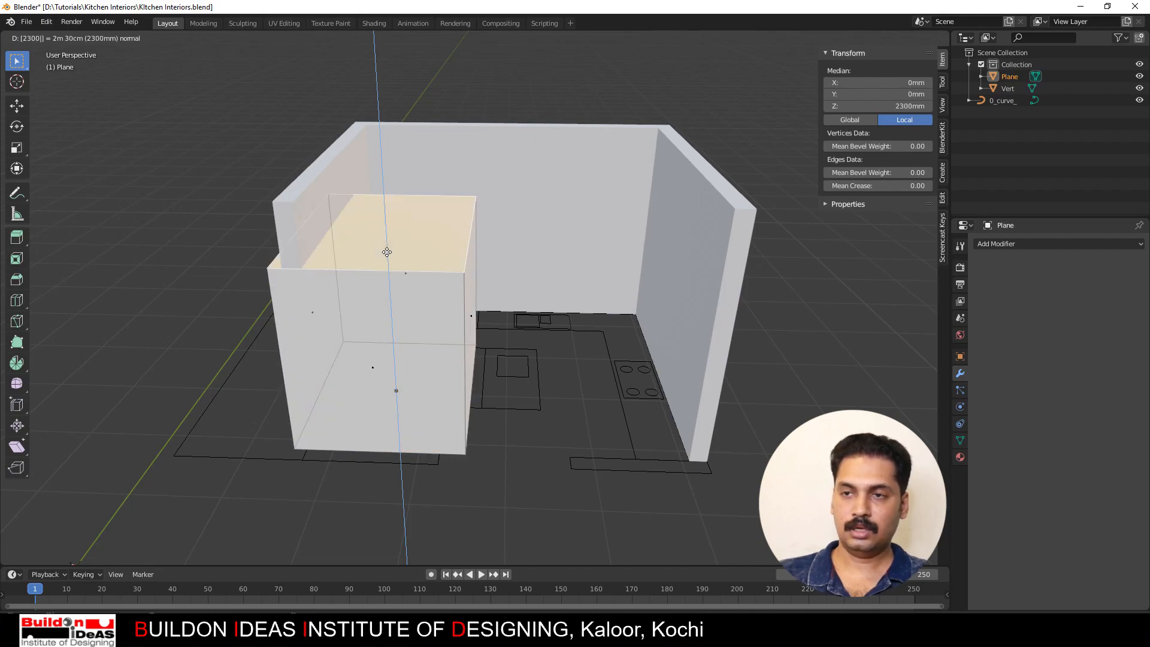
{"action": "key", "text": "Return"}
Step: Return to object mode and raise the box 100 mm along Z
{"action": "middle_click_drag", "start_coordinate": [370, 335], "coordinate": [334, 399]}
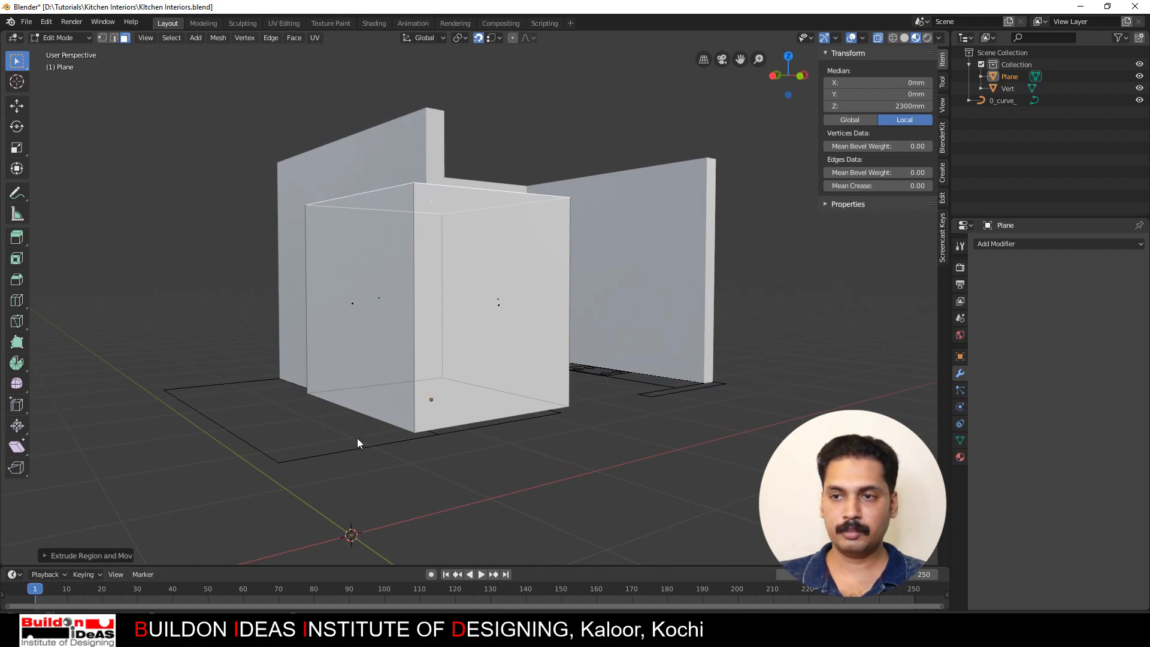
{"action": "key", "text": "Tab"}
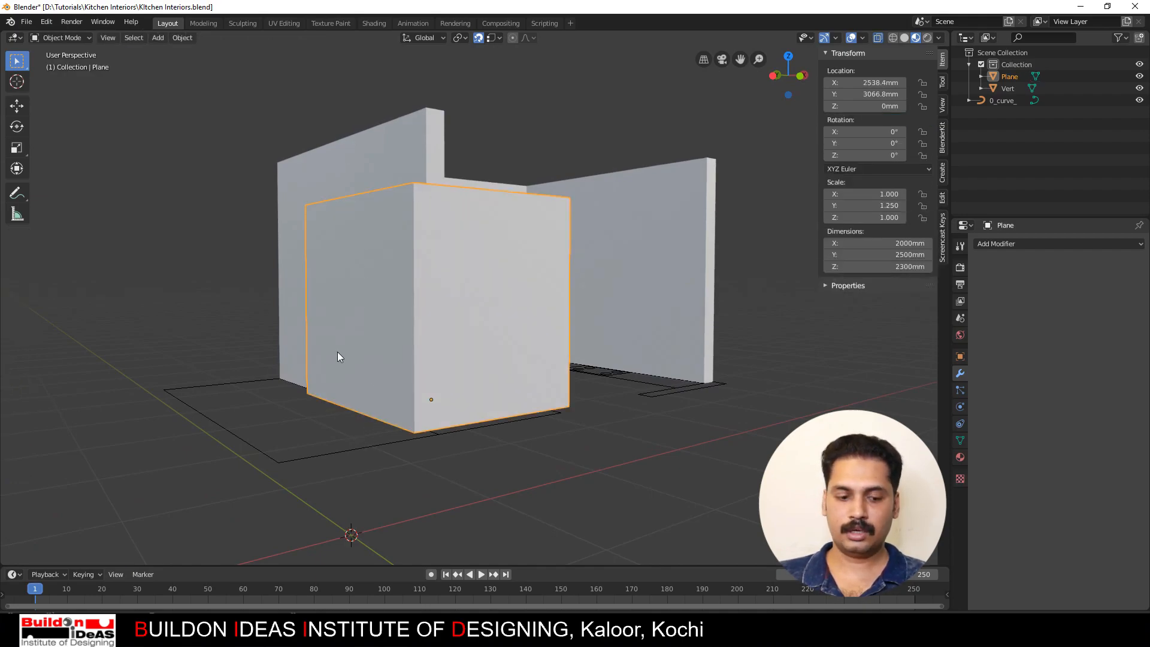
{"action": "mouse_move", "coordinate": [334, 352]}
{"action": "middle_mouse_down"}
{"action": "mouse_move", "coordinate": [310, 375]}
{"action": "mouse_move", "coordinate": [344, 362]}
{"action": "middle_mouse_up"}
{"action": "key", "text": "g"}
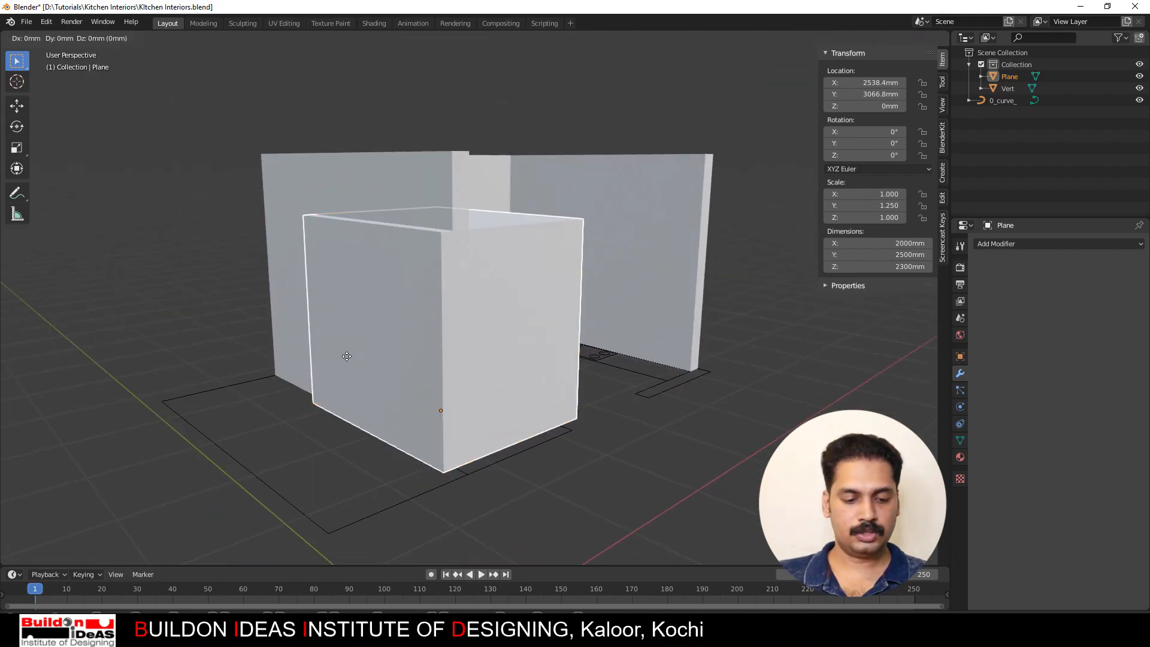
{"action": "key", "text": "z"}
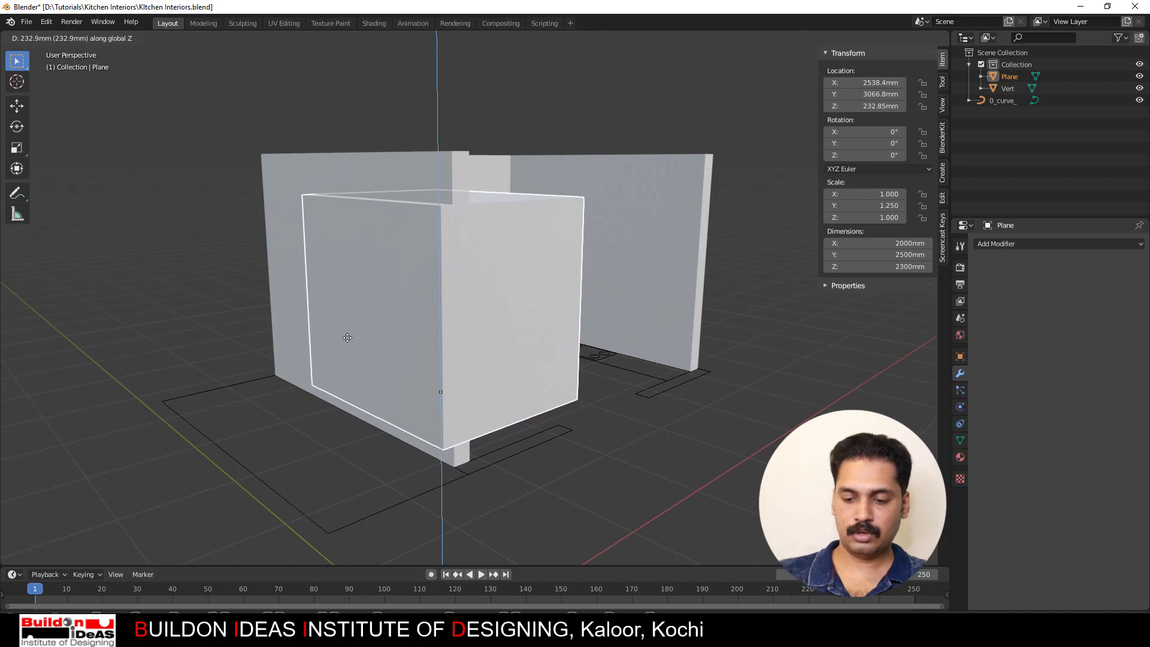
{"action": "type", "text": "100"}
{"action": "key", "text": "Return"}
Step: Add a Boolean modifier in Difference mode to the walls and assign the box as its object
{"action": "middle_click_drag", "start_coordinate": [680, 244], "coordinate": [333, 250]}
{"action": "scroll", "coordinate": [282, 388], "scroll_direction": "up", "scroll_amount": 3}
{"action": "scroll", "coordinate": [310, 305], "scroll_direction": "down", "scroll_amount": 4}
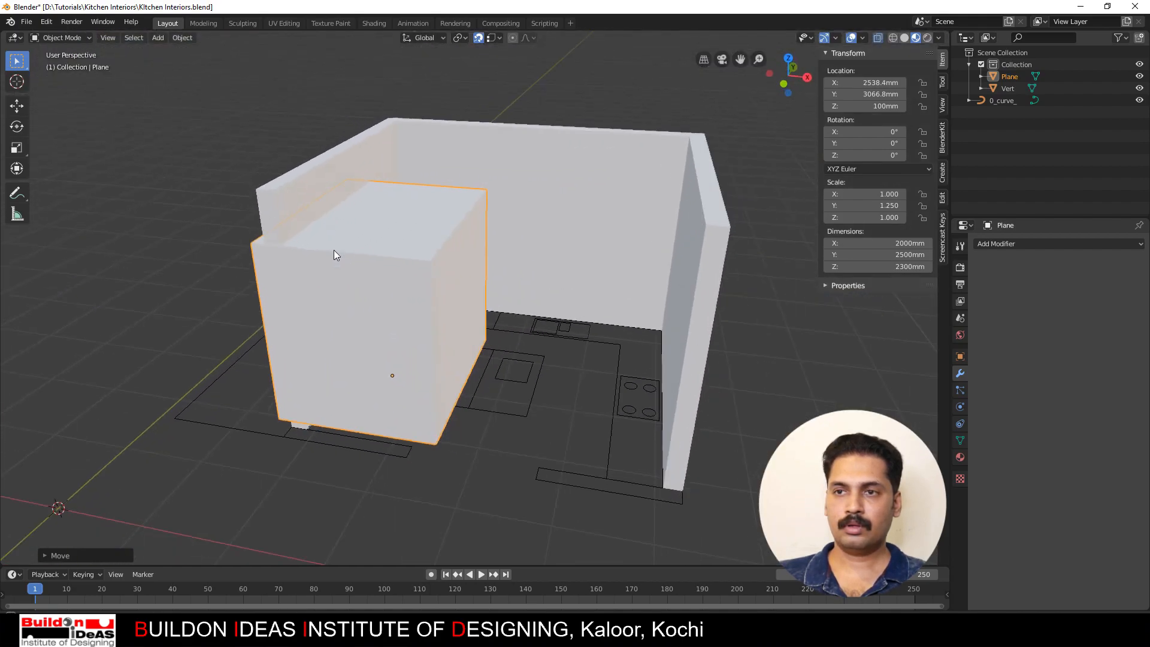
{"action": "left_click", "coordinate": [283, 189]}
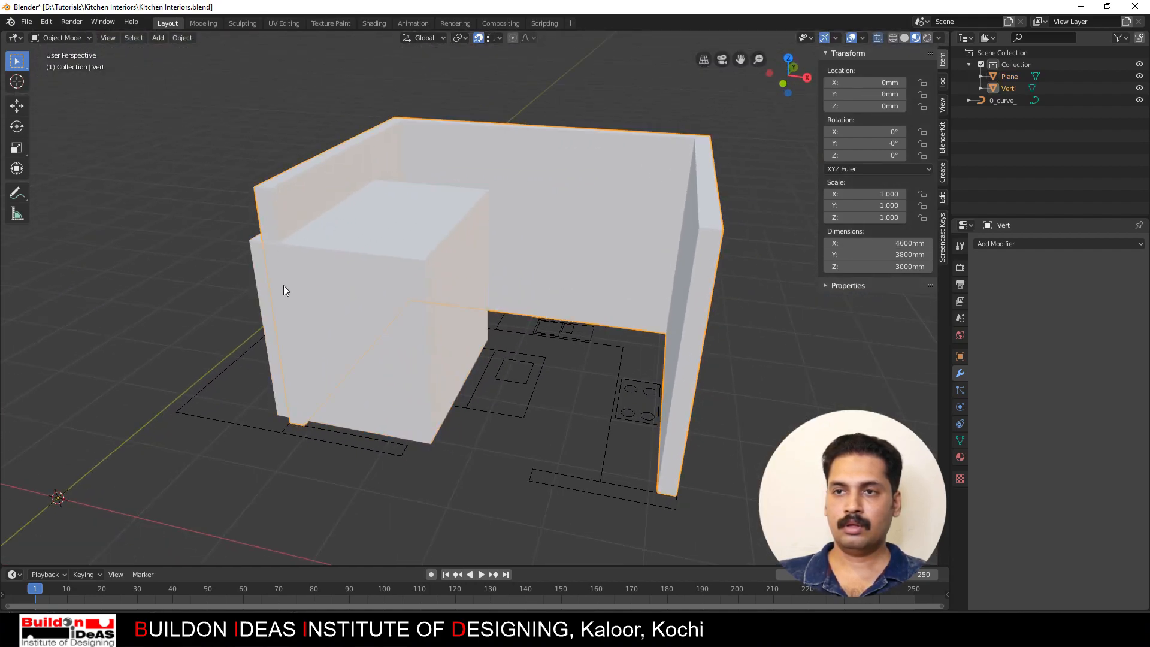
{"action": "left_click", "coordinate": [1007, 244]}
{"action": "left_click", "coordinate": [902, 297]}
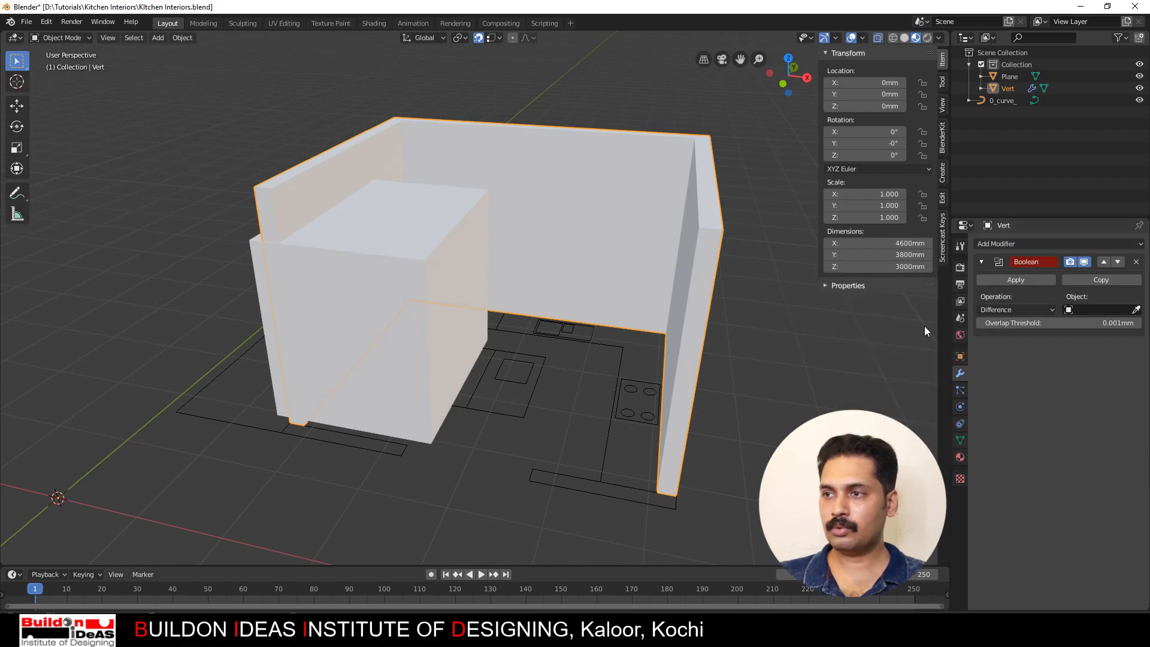
{"action": "left_click", "coordinate": [1135, 309]}
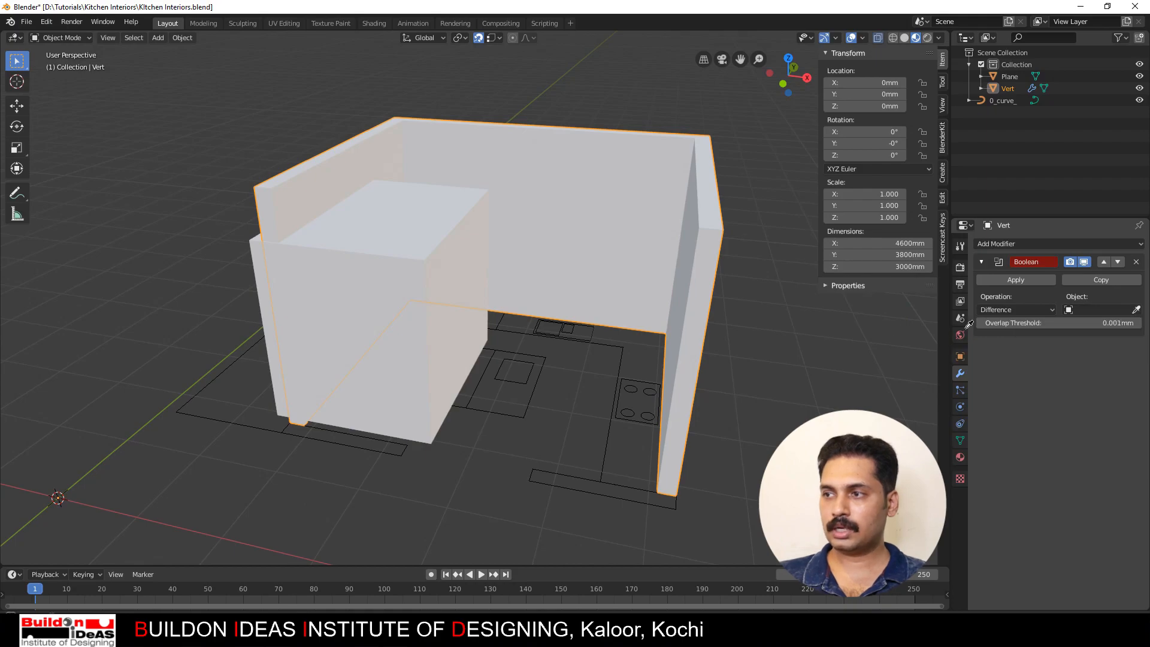
{"action": "left_click", "coordinate": [377, 293]}
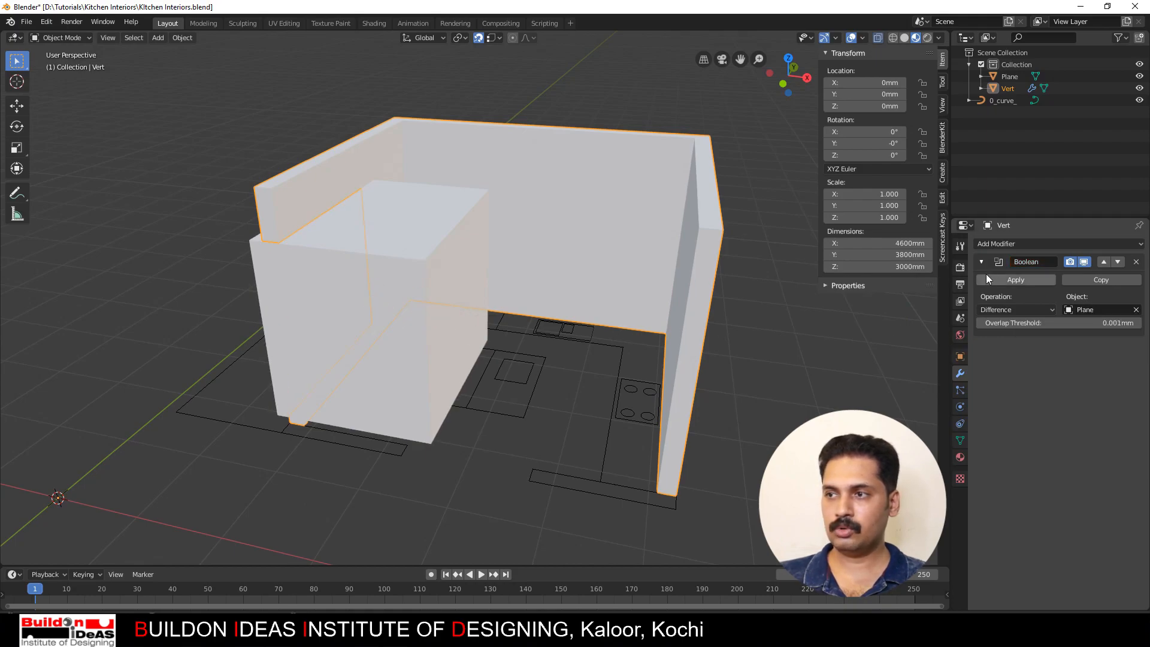
Step: Apply the walls' Boolean modifier to cut the opening, and delete the cutter box
{"action": "left_click", "coordinate": [985, 280]}
{"action": "left_click", "coordinate": [336, 352]}
{"action": "key", "text": "Delete"}
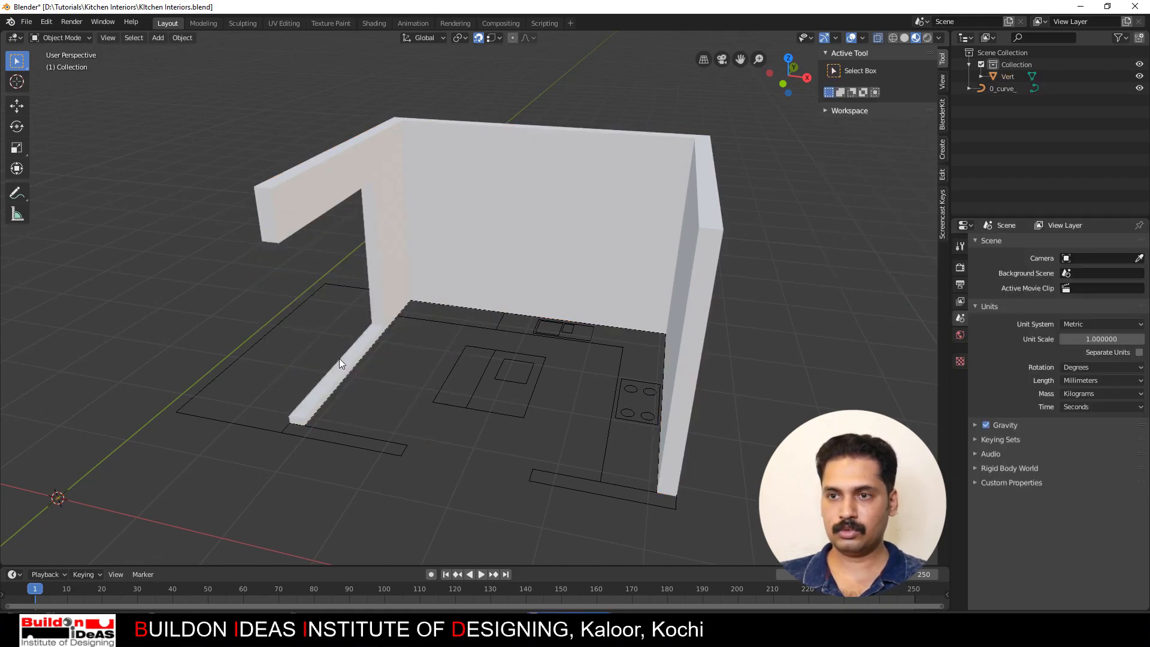
{"action": "middle_click_drag", "start_coordinate": [339, 358], "coordinate": [346, 387]}
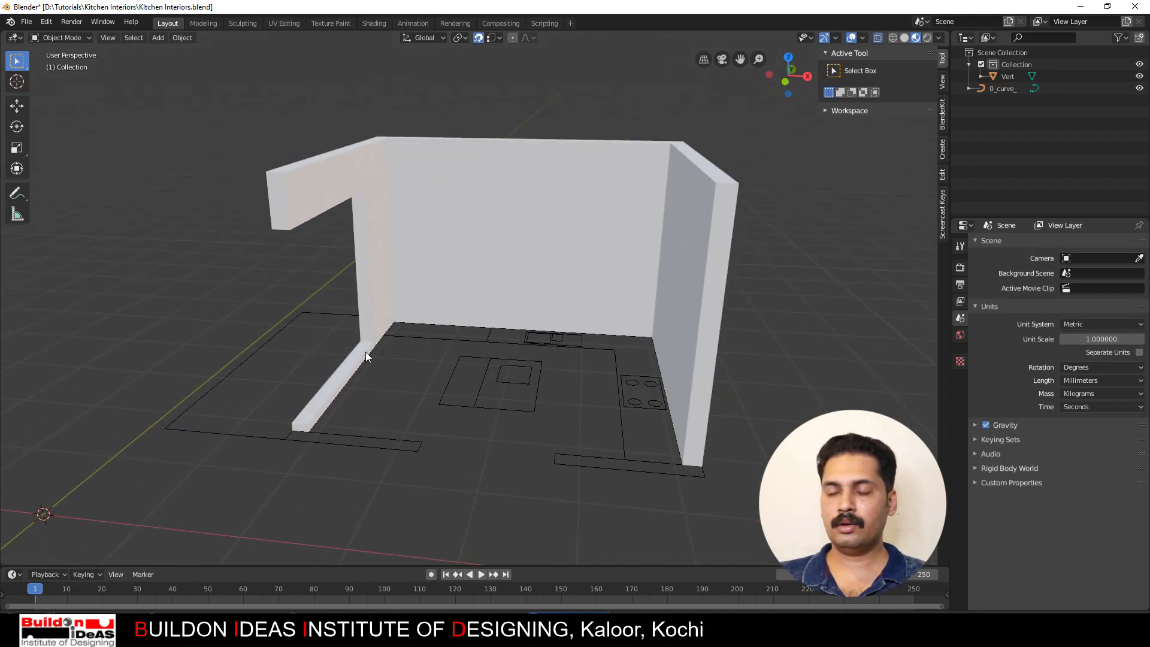
{"action": "scroll", "coordinate": [346, 385], "scroll_direction": "up", "scroll_amount": 1}
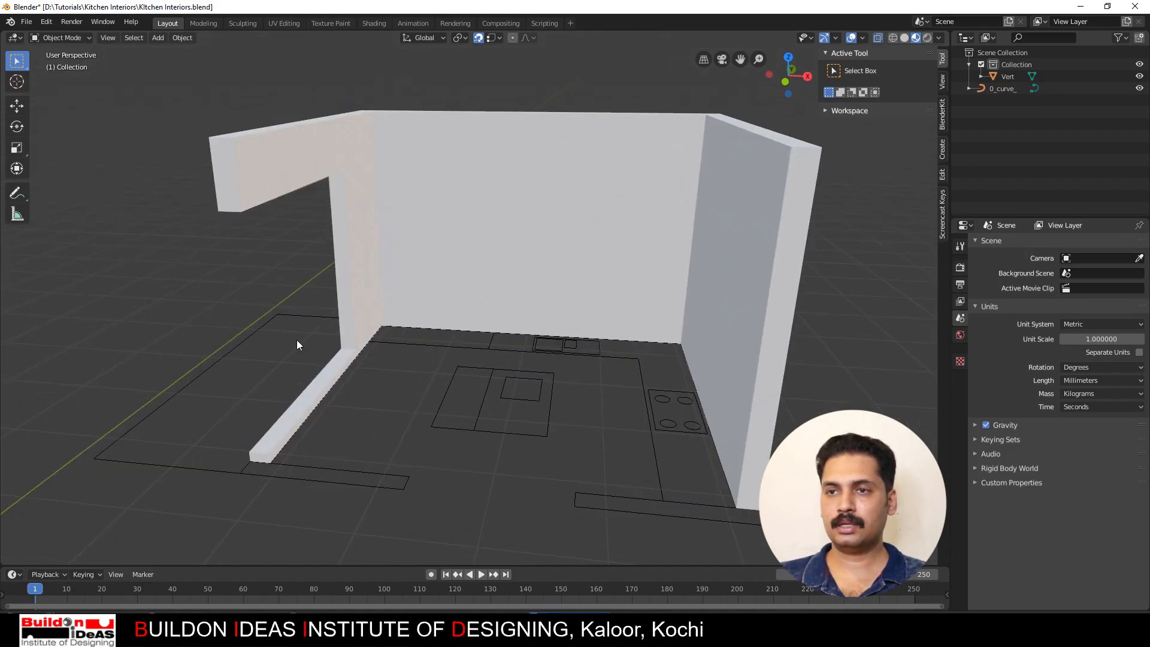
Step: Add a single-vertex mesh object for tracing the kitchen counter outline
{"action": "middle_click_drag", "start_coordinate": [285, 372], "coordinate": [457, 412]}
{"action": "scroll", "coordinate": [457, 411], "scroll_direction": "up", "scroll_amount": 2}
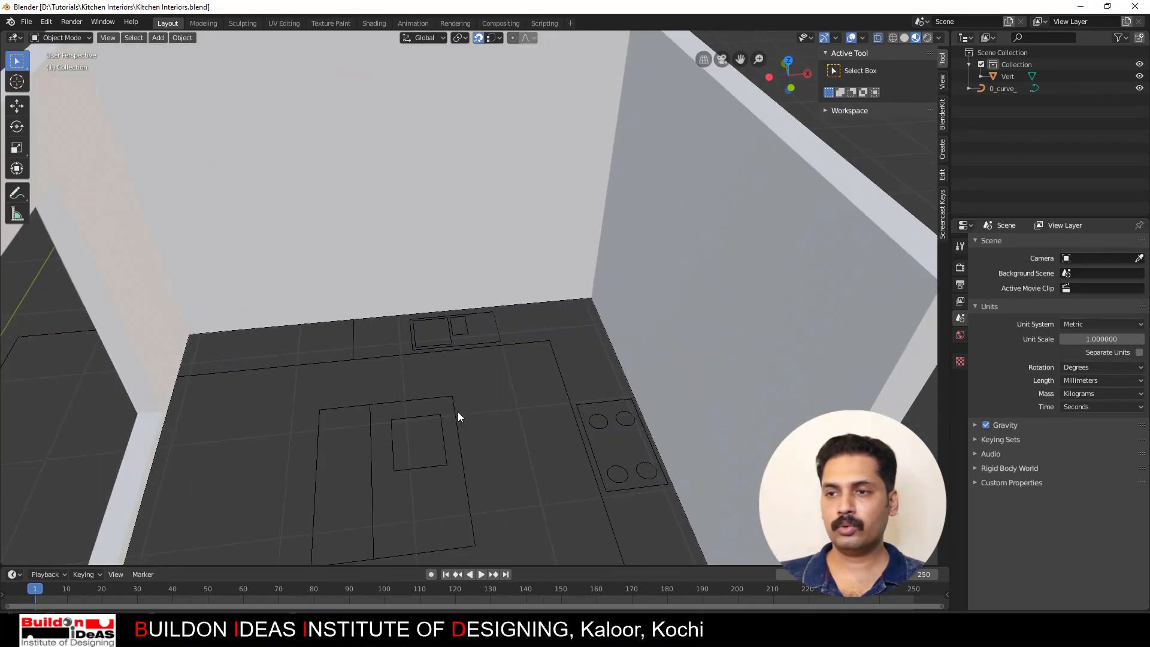
{"action": "middle_click_drag", "start_coordinate": [662, 513], "coordinate": [508, 398]}
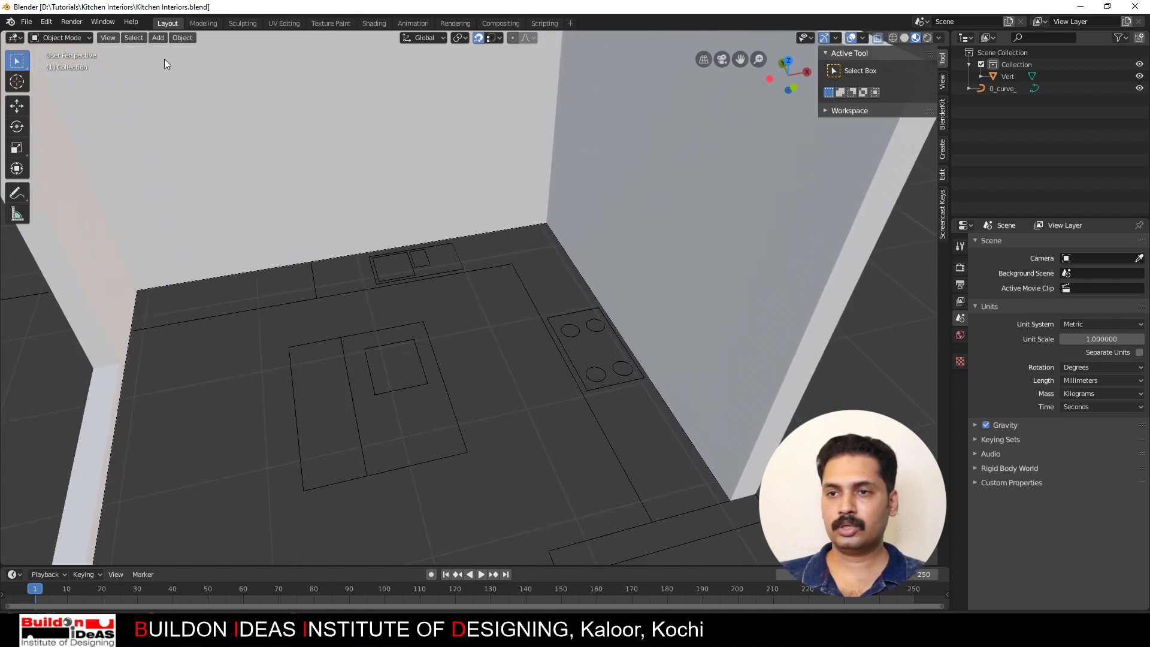
{"action": "middle_click_drag", "start_coordinate": [428, 330], "coordinate": [392, 394], "text": "shift"}
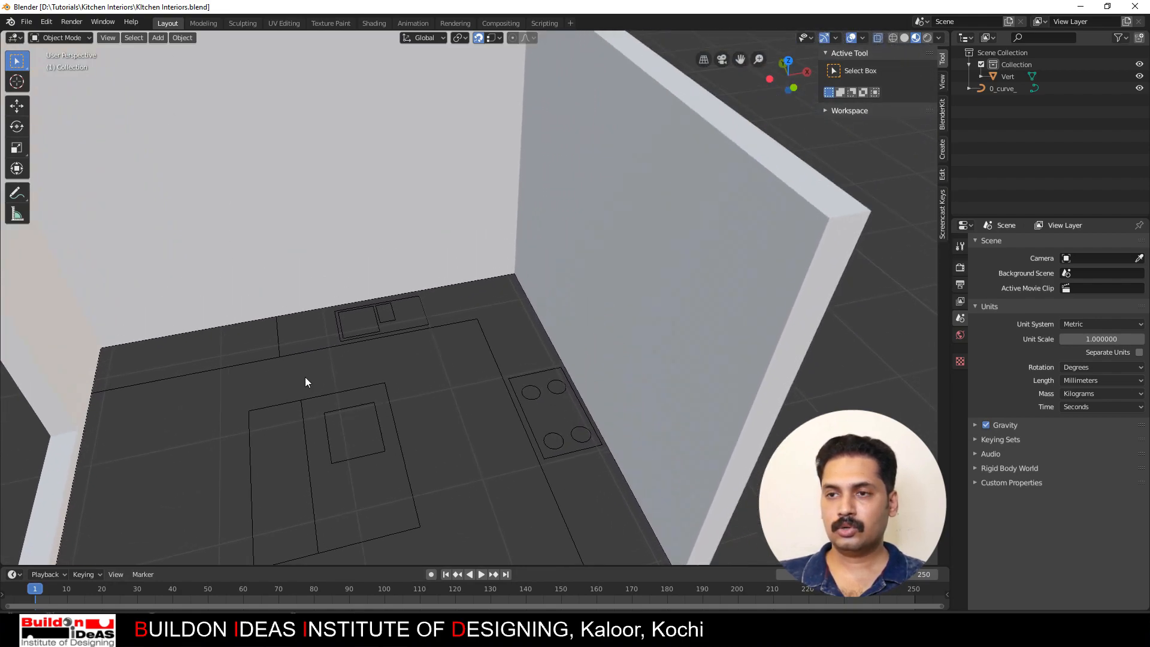
{"action": "scroll", "coordinate": [302, 373], "scroll_direction": "up", "scroll_amount": 2}
{"action": "scroll", "coordinate": [287, 374], "scroll_direction": "down", "scroll_amount": 1}
{"action": "middle_click_drag", "start_coordinate": [311, 400], "coordinate": [392, 277], "text": "shift"}
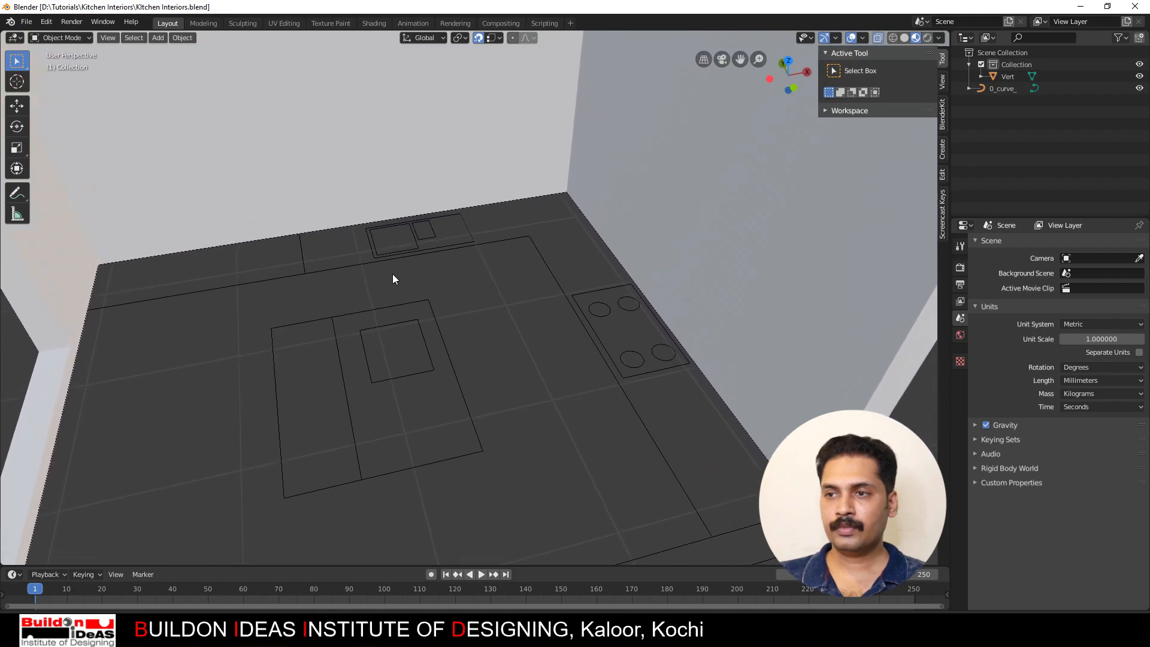
{"action": "left_click", "coordinate": [157, 38]}
{"action": "mouse_move", "coordinate": [193, 55]}
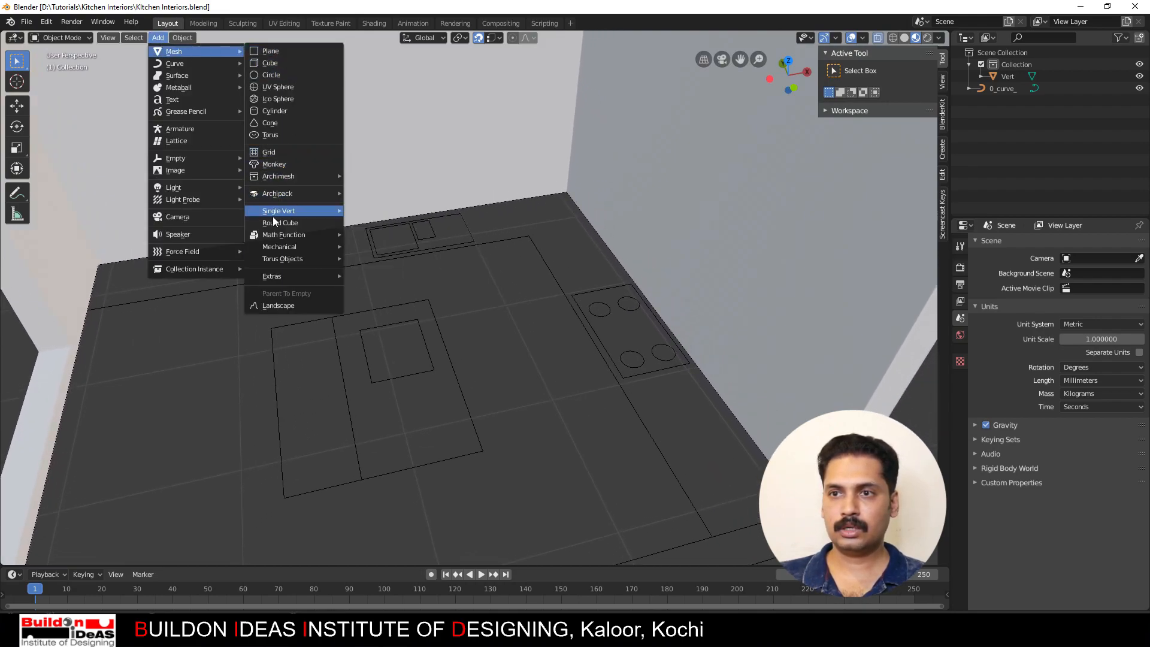
{"action": "mouse_move", "coordinate": [299, 211]}
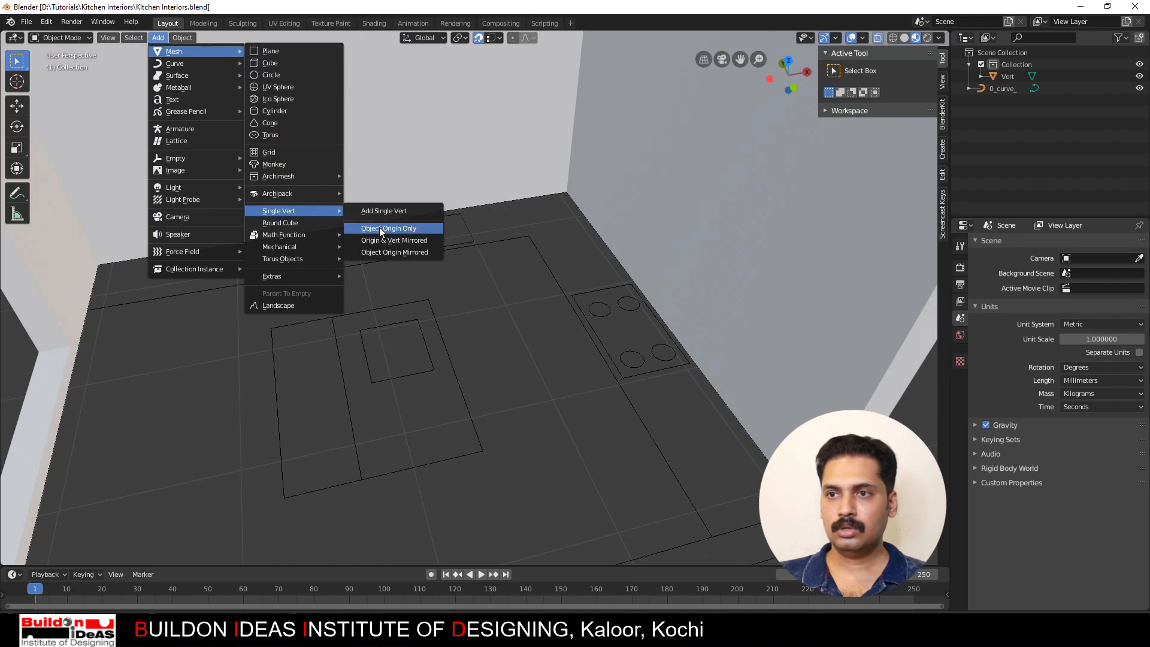
{"action": "left_click", "coordinate": [381, 216]}
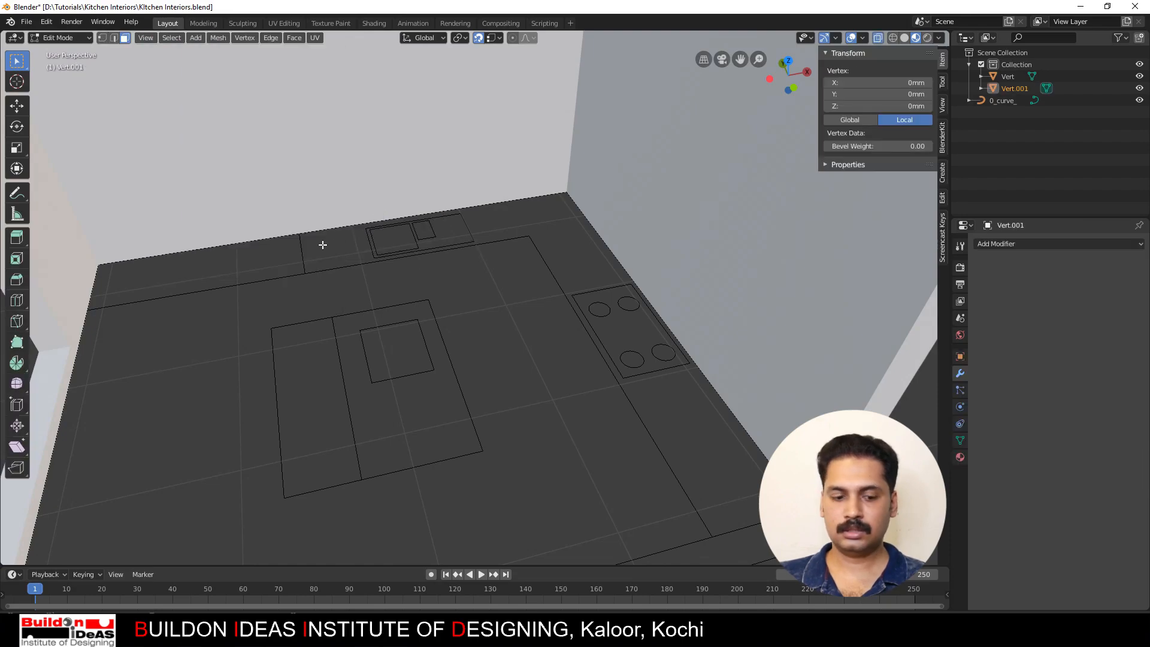
Step: Enable vertex selection and snap the new vertex to where the counter's short dividing line meets the back wall
{"action": "key", "text": "1"}
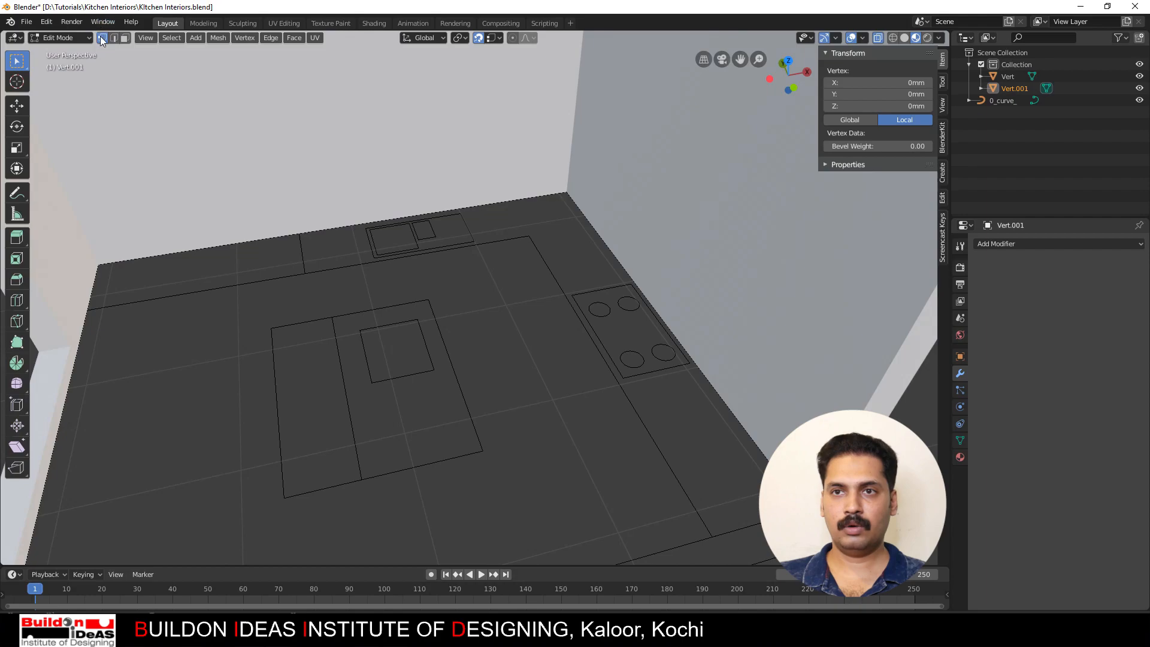
{"action": "key", "text": "g"}
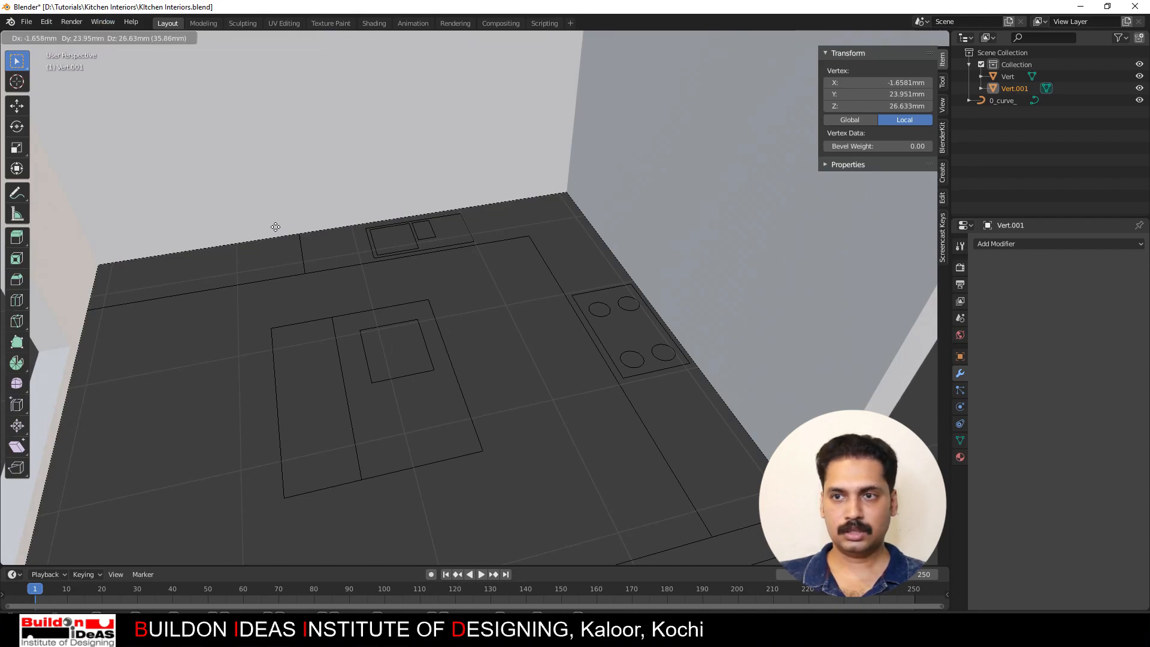
{"action": "left_click", "coordinate": [300, 237]}
Step: Extrude the vertex from corner to corner around the L-shaped counter with sink and hob, back to its starting point
{"action": "key", "text": "e"}
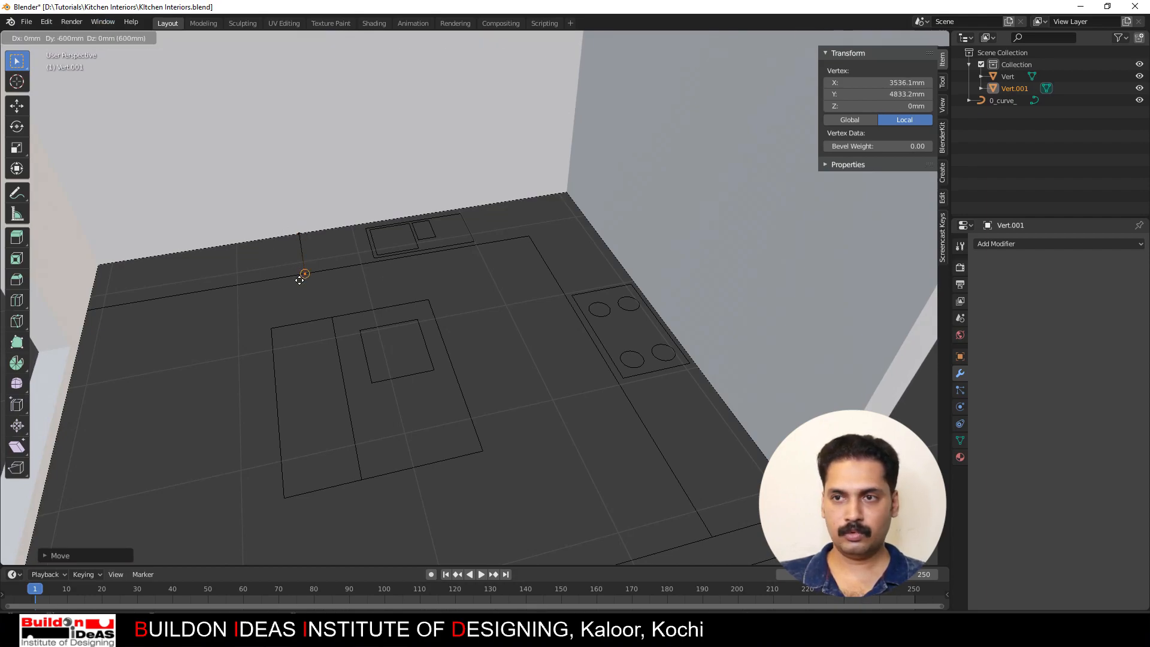
{"action": "left_click", "coordinate": [306, 274]}
{"action": "key", "text": "e"}
{"action": "left_click", "coordinate": [529, 236]}
{"action": "key", "text": "e"}
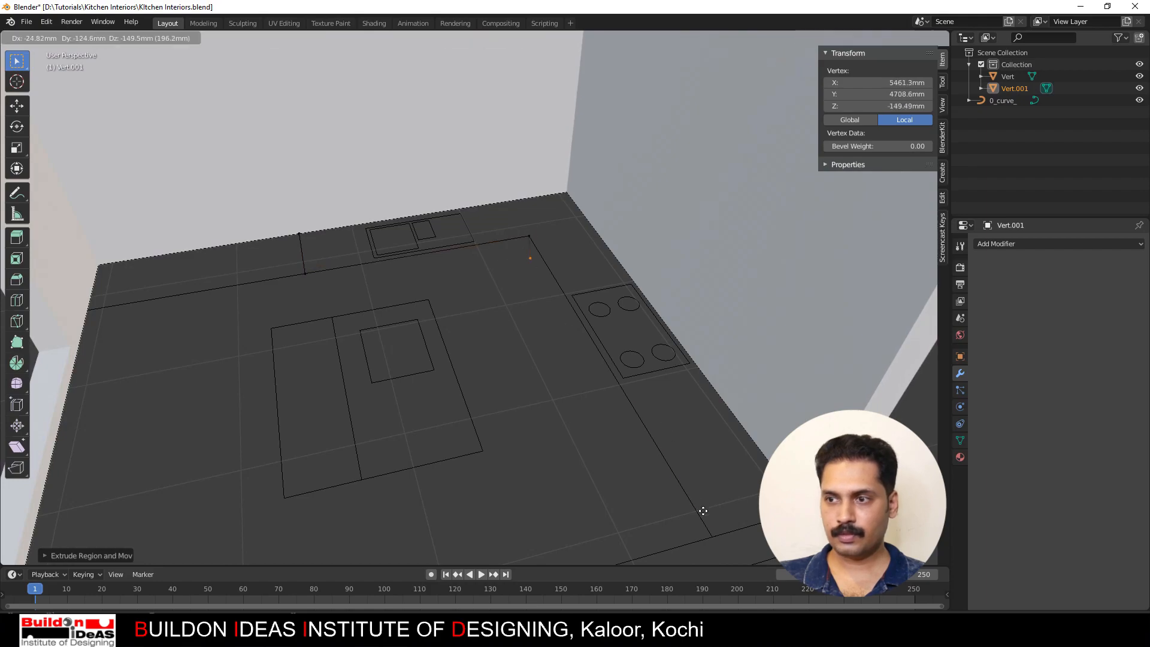
{"action": "left_click", "coordinate": [711, 537]}
{"action": "key", "text": "e"}
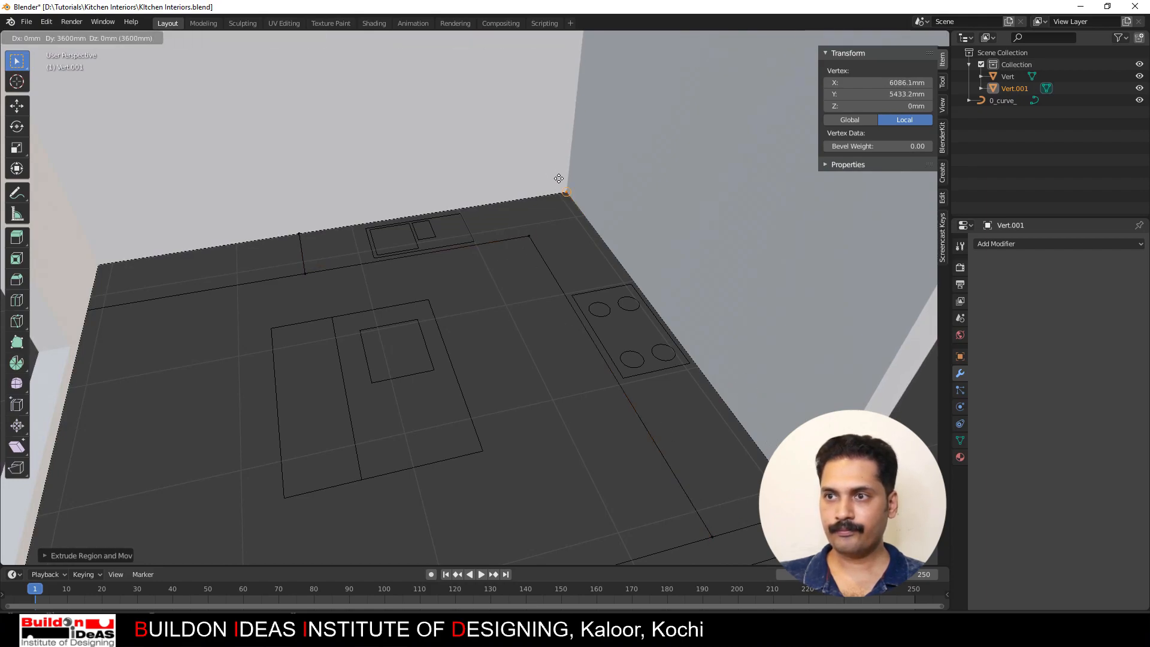
{"action": "left_click", "coordinate": [566, 193]}
{"action": "key", "text": "e"}
{"action": "left_click", "coordinate": [295, 232]}
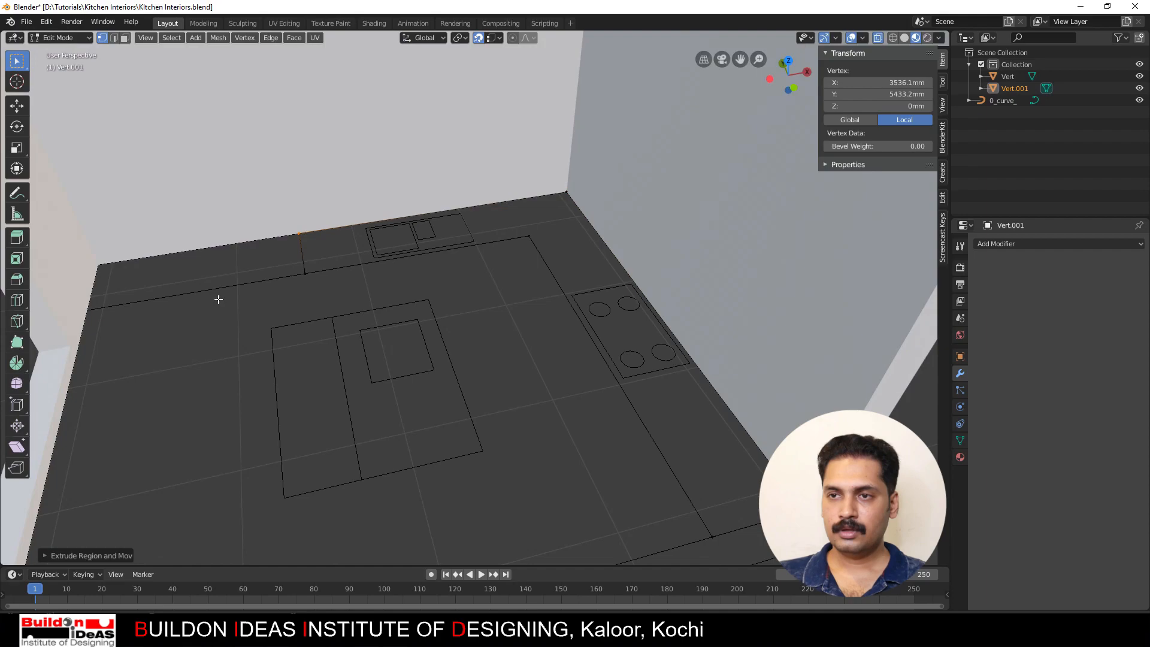
Step: Select the whole L-shaped outline and fill it with a face
{"action": "left_click", "coordinate": [303, 261]}
{"action": "key", "text": "a"}
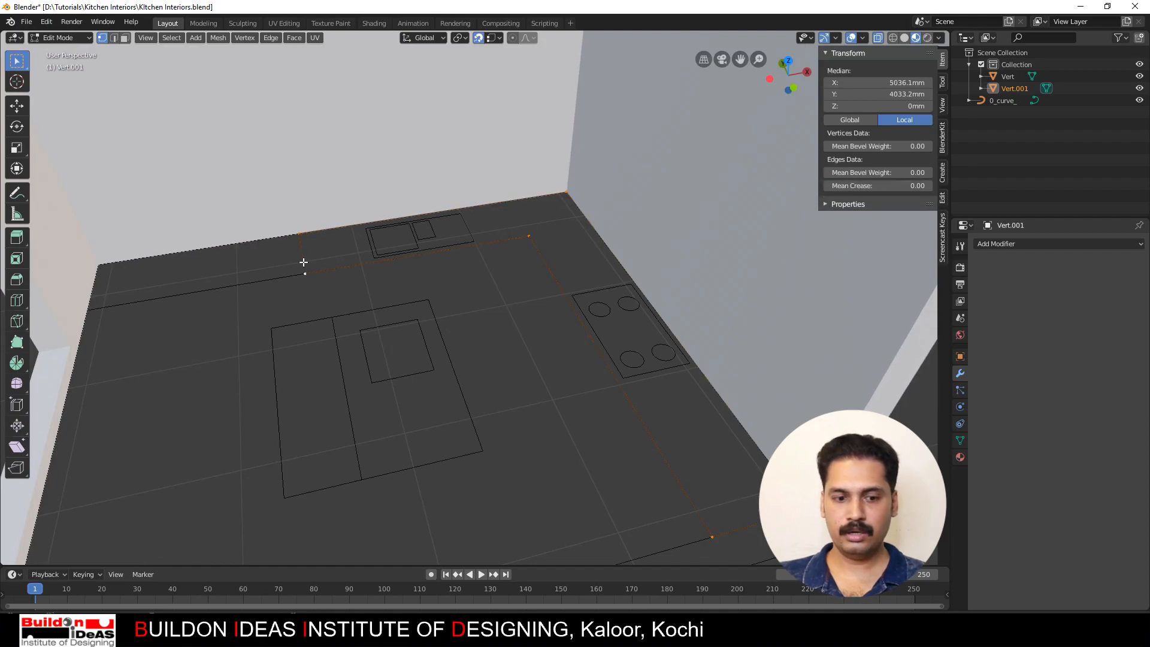
{"action": "key", "text": "f"}
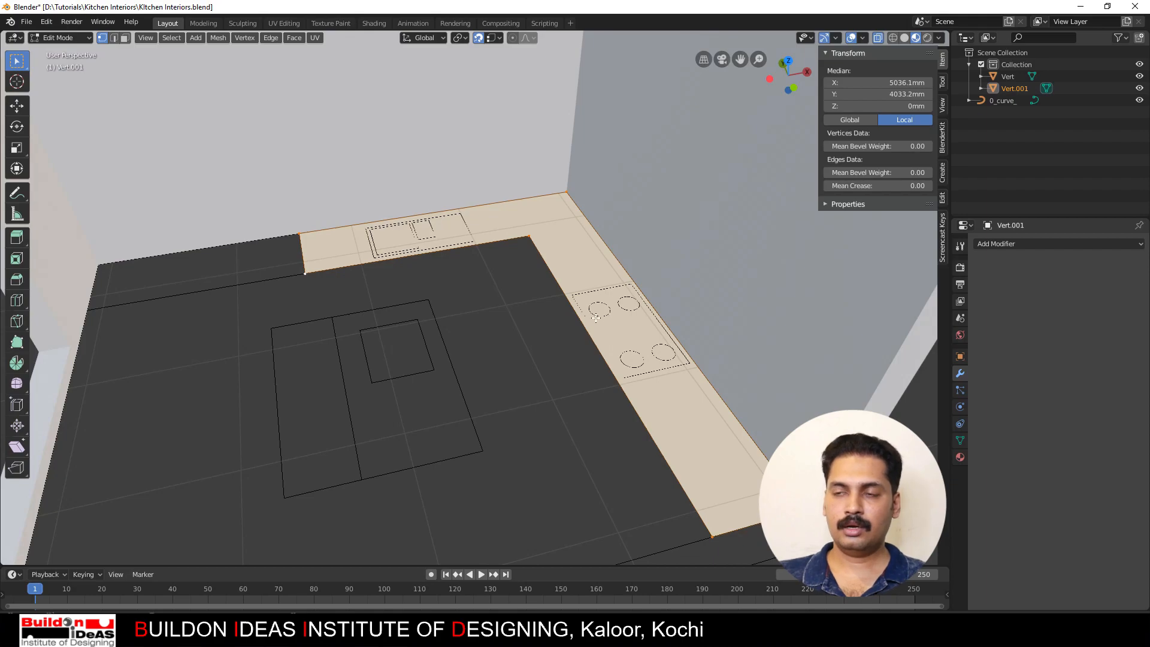
Step: Extrude the L-shaped face upward by 850 mm into a counter block and return to object mode
{"action": "middle_click_drag", "start_coordinate": [557, 377], "coordinate": [576, 410]}
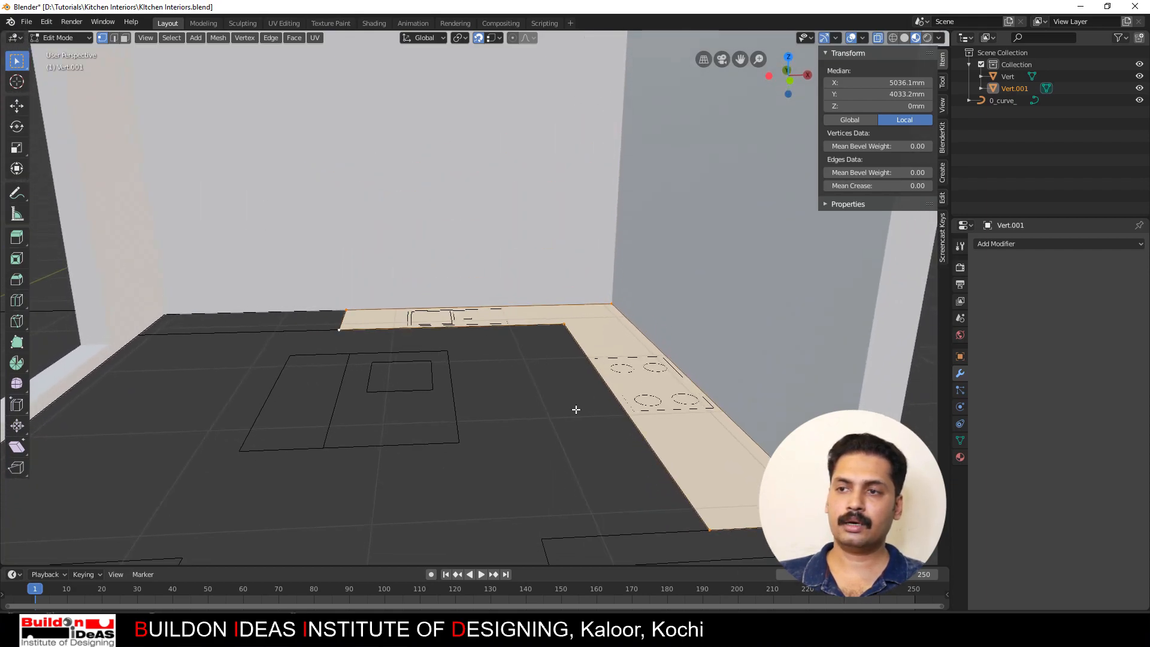
{"action": "scroll", "coordinate": [579, 408], "scroll_direction": "down", "scroll_amount": 2}
{"action": "middle_click_drag", "start_coordinate": [527, 358], "coordinate": [531, 408], "text": "shift"}
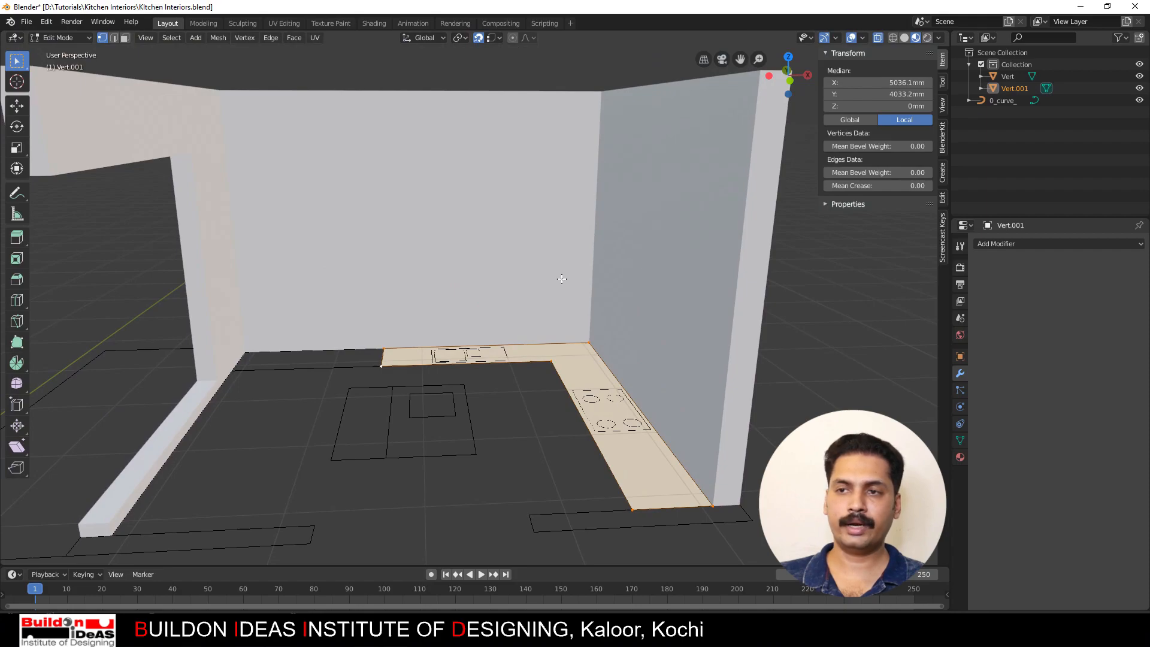
{"action": "middle_click_drag", "start_coordinate": [529, 366], "coordinate": [536, 357]}
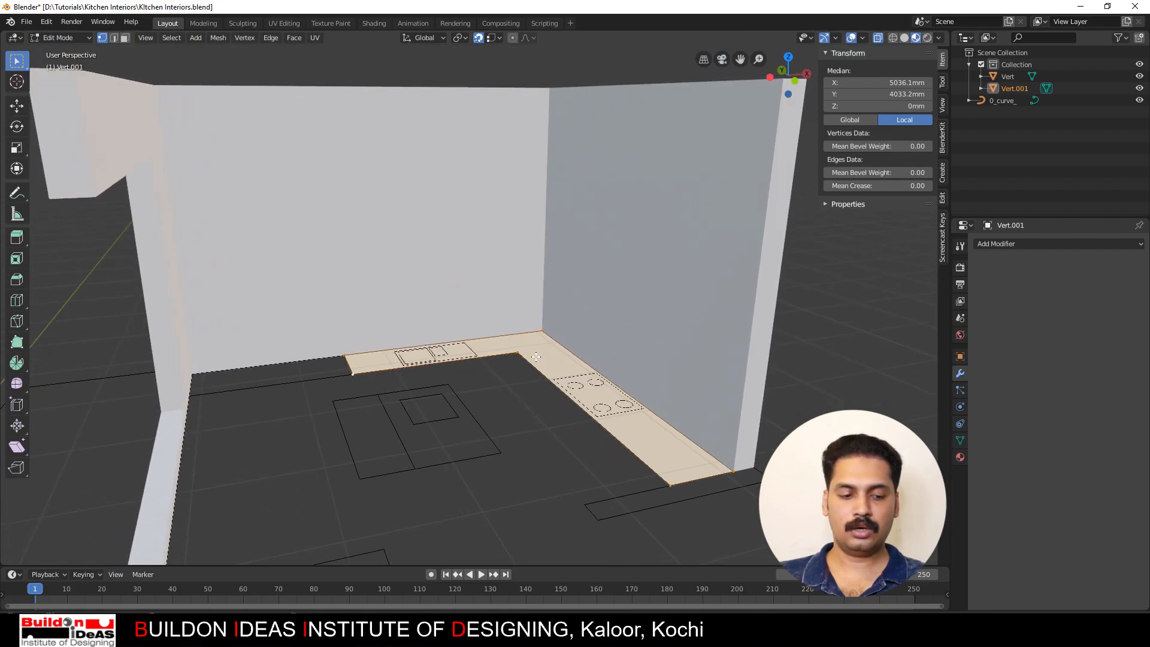
{"action": "key", "text": "e"}
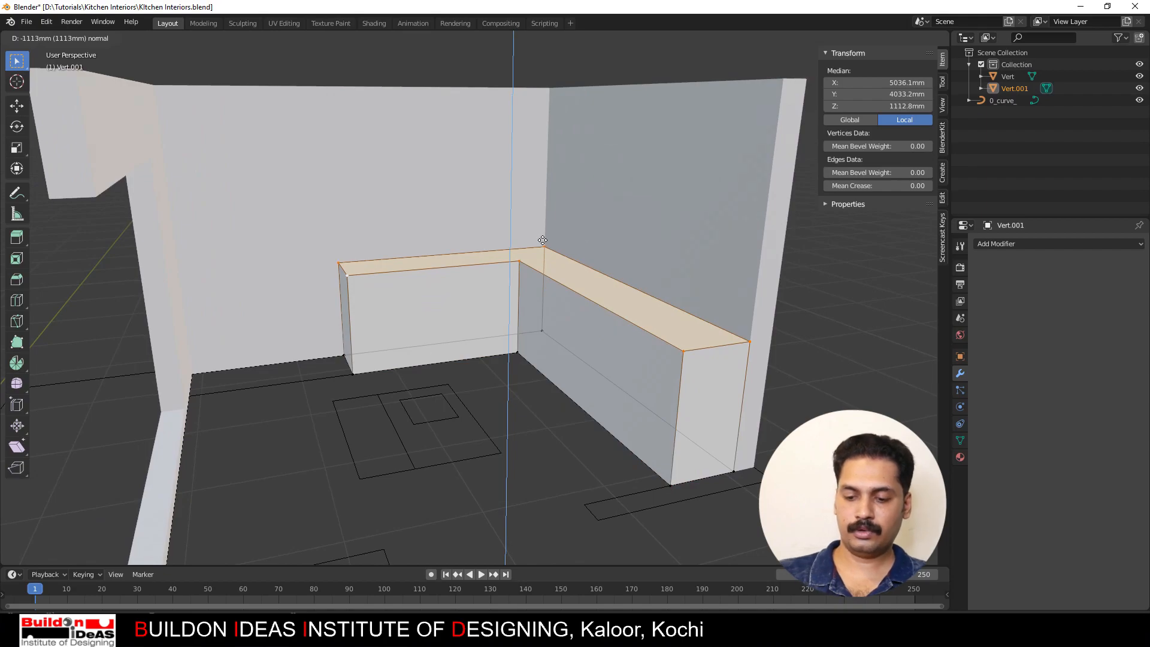
{"action": "type", "text": "85"}
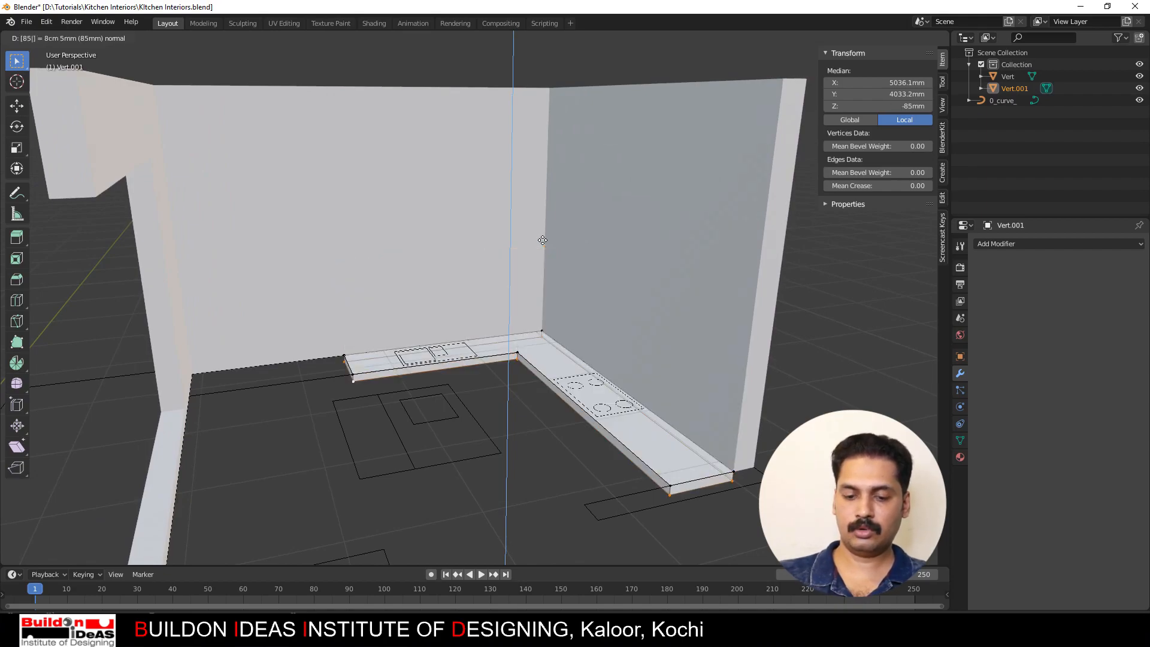
{"action": "key", "text": "BackSpace"}
{"action": "key", "text": "BackSpace"}
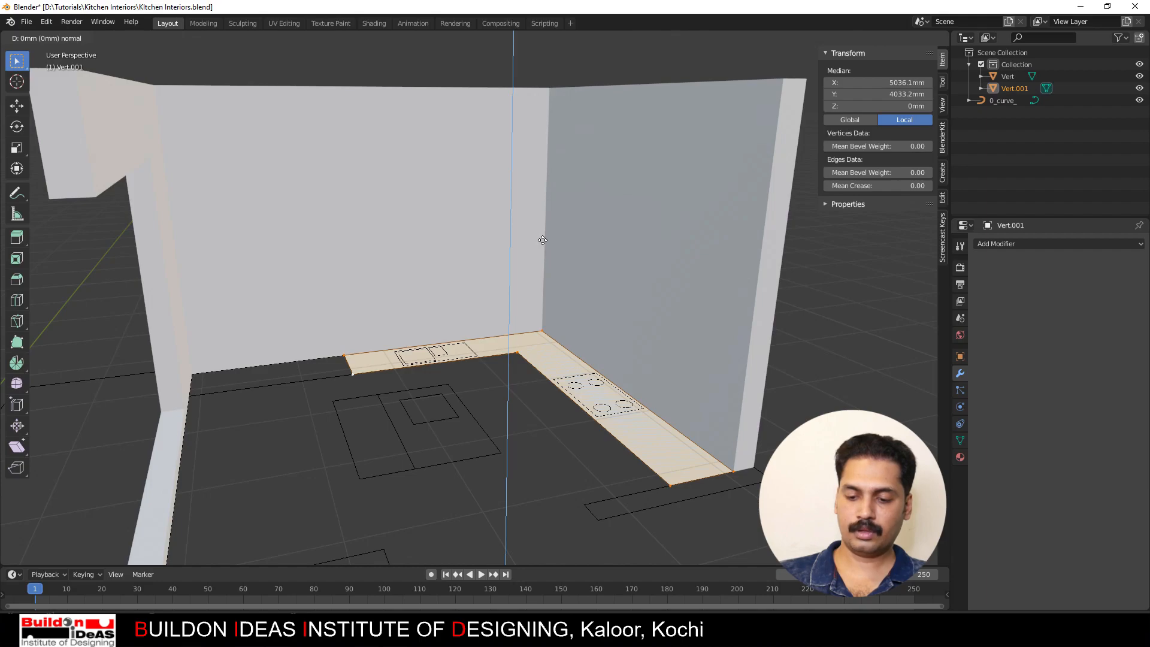
{"action": "type", "text": "-850"}
{"action": "key", "text": "Return"}
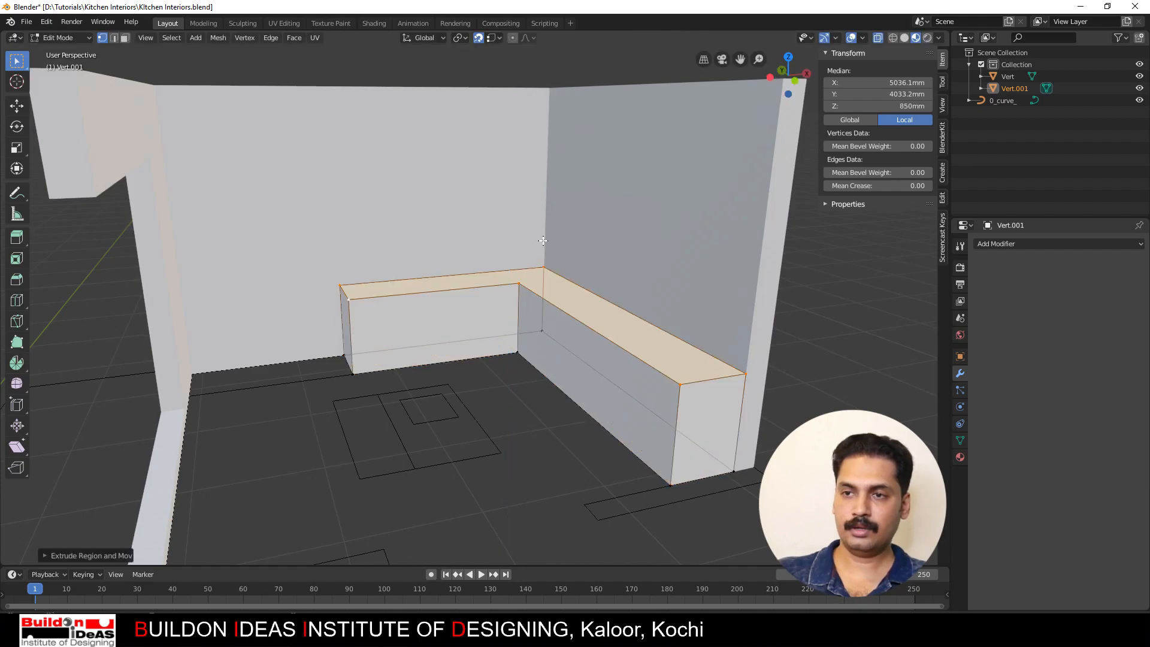
{"action": "middle_click_drag", "start_coordinate": [359, 442], "coordinate": [431, 385]}
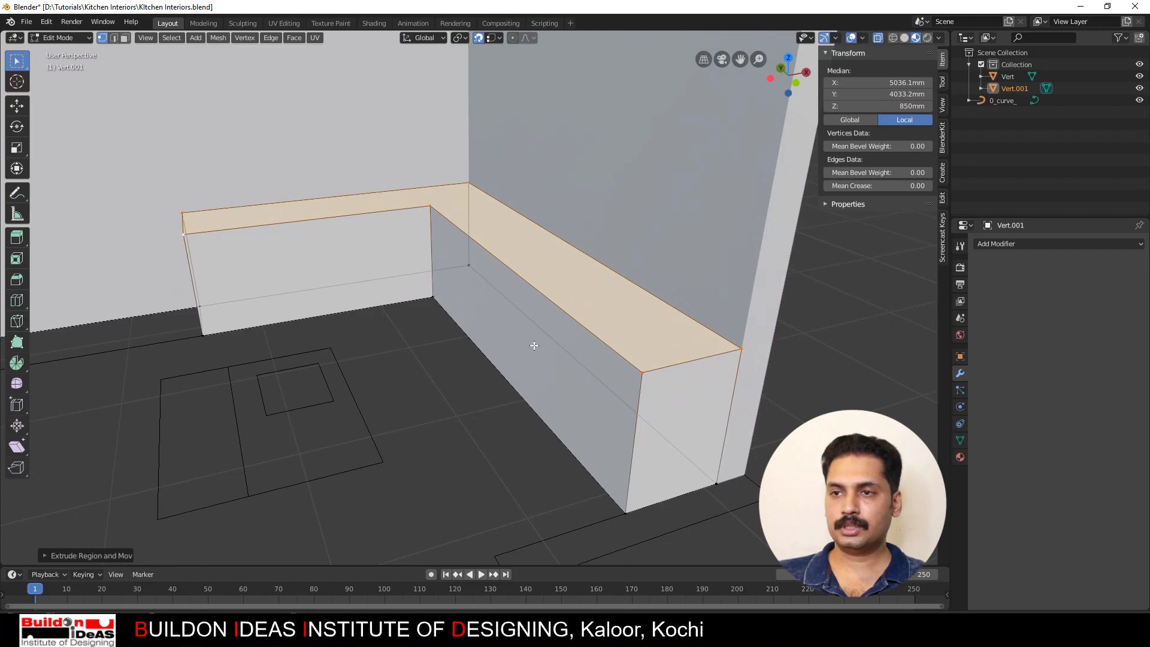
{"action": "mouse_move", "coordinate": [534, 346]}
{"action": "middle_mouse_down"}
{"action": "mouse_move", "coordinate": [505, 334]}
{"action": "mouse_move", "coordinate": [529, 326]}
{"action": "middle_mouse_up"}
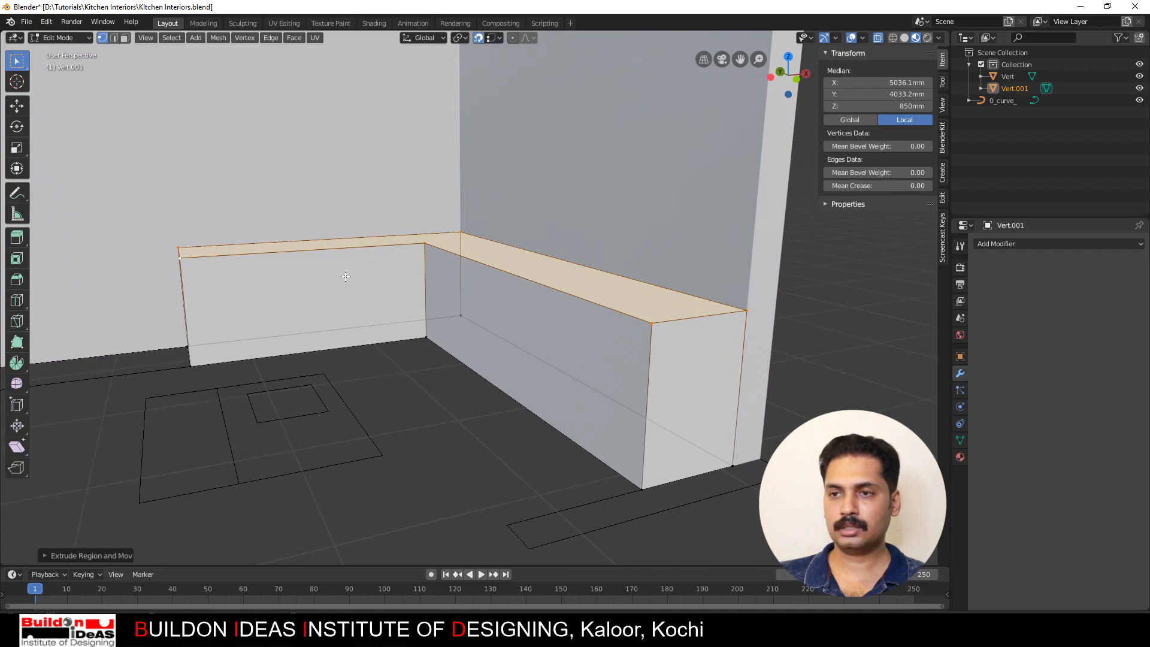
{"action": "middle_click_drag", "start_coordinate": [354, 351], "coordinate": [344, 198]}
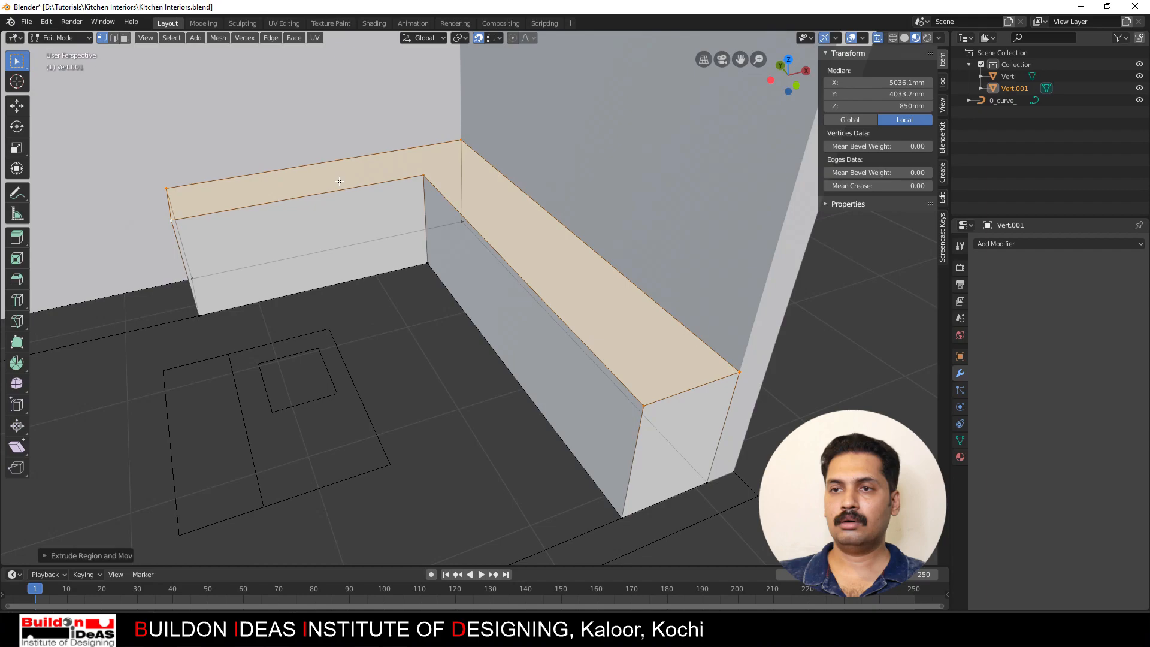
{"action": "middle_click_drag", "start_coordinate": [365, 248], "coordinate": [623, 400], "text": "shift"}
{"action": "key", "text": "Tab"}
Step: Add a single vertex and snap it to the back-left inner corner of the room at floor level
{"action": "middle_click_drag", "start_coordinate": [467, 407], "coordinate": [384, 404]}
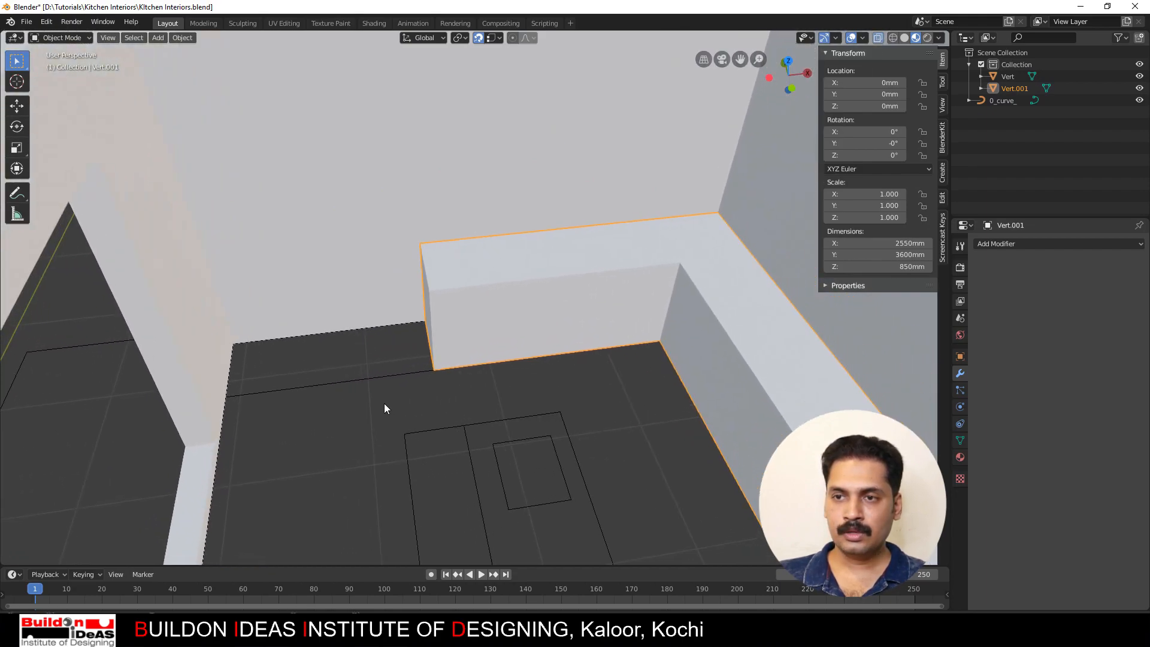
{"action": "left_click", "coordinate": [157, 38]}
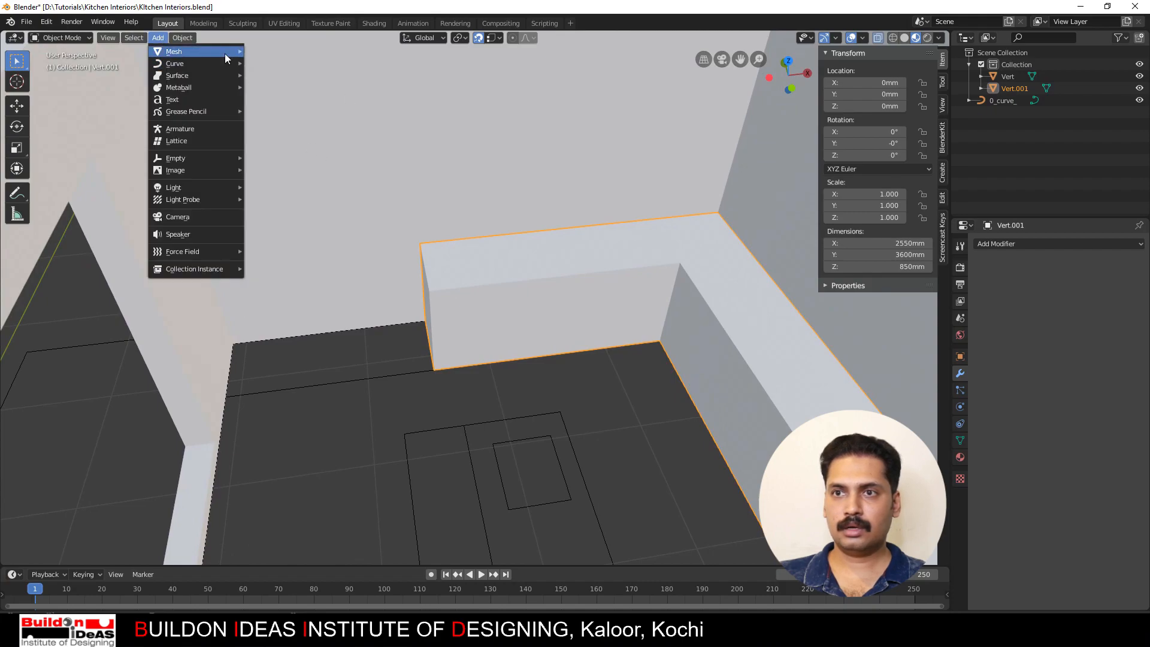
{"action": "mouse_move", "coordinate": [225, 54]}
{"action": "mouse_move", "coordinate": [290, 213]}
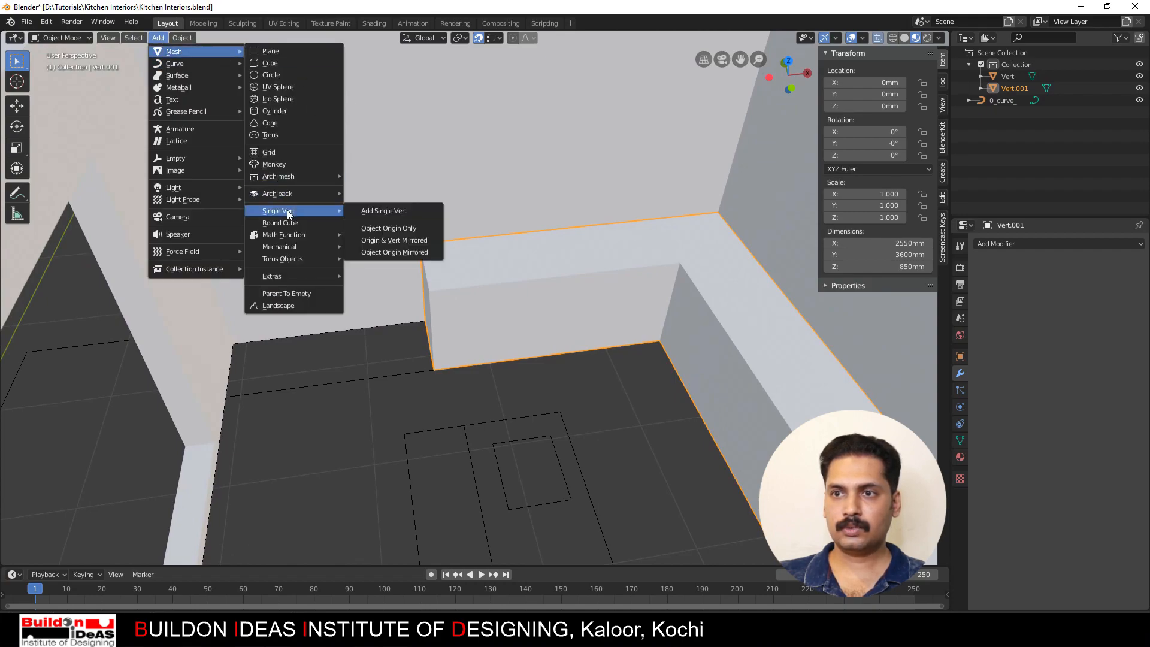
{"action": "left_click", "coordinate": [384, 212]}
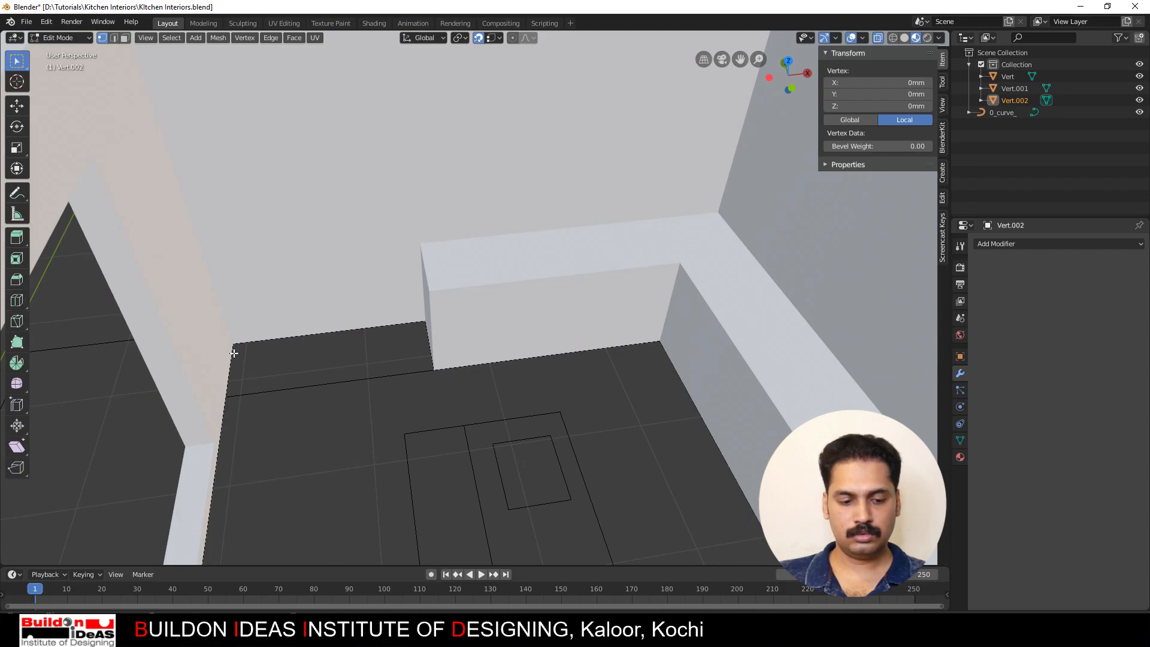
{"action": "key", "text": "g"}
{"action": "left_click", "coordinate": [233, 345]}
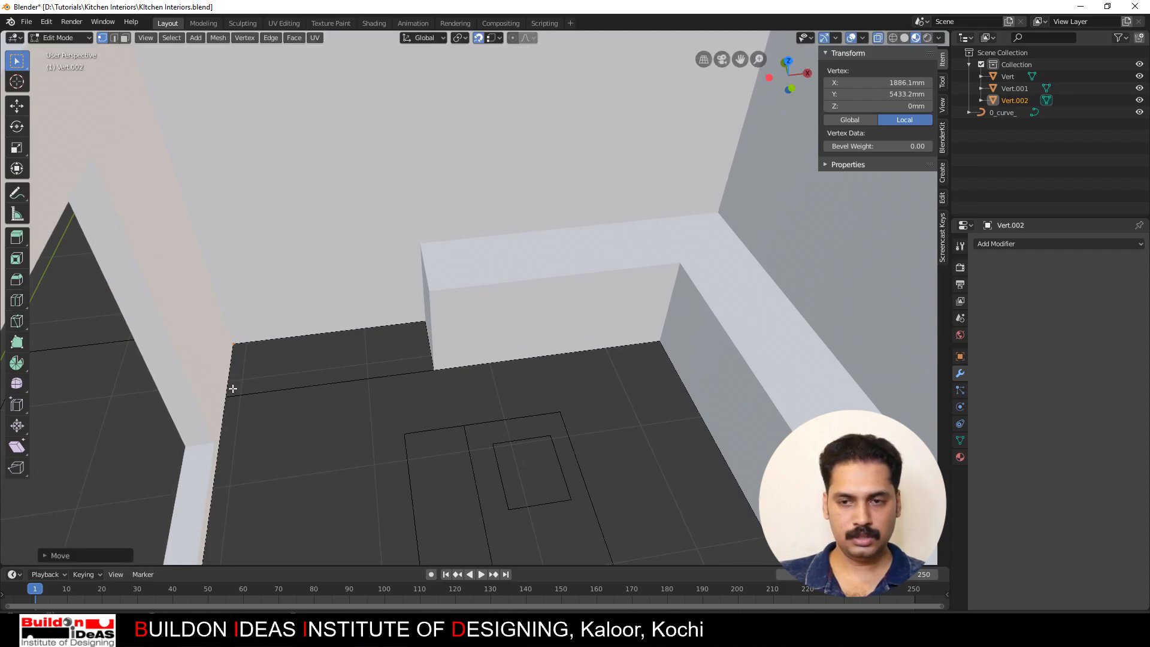
Step: Extrude the vertex around the rectangular unit between the left wall and the L-shaped counter, back to its starting corner
{"action": "key", "text": "e"}
{"action": "left_click", "coordinate": [435, 371]}
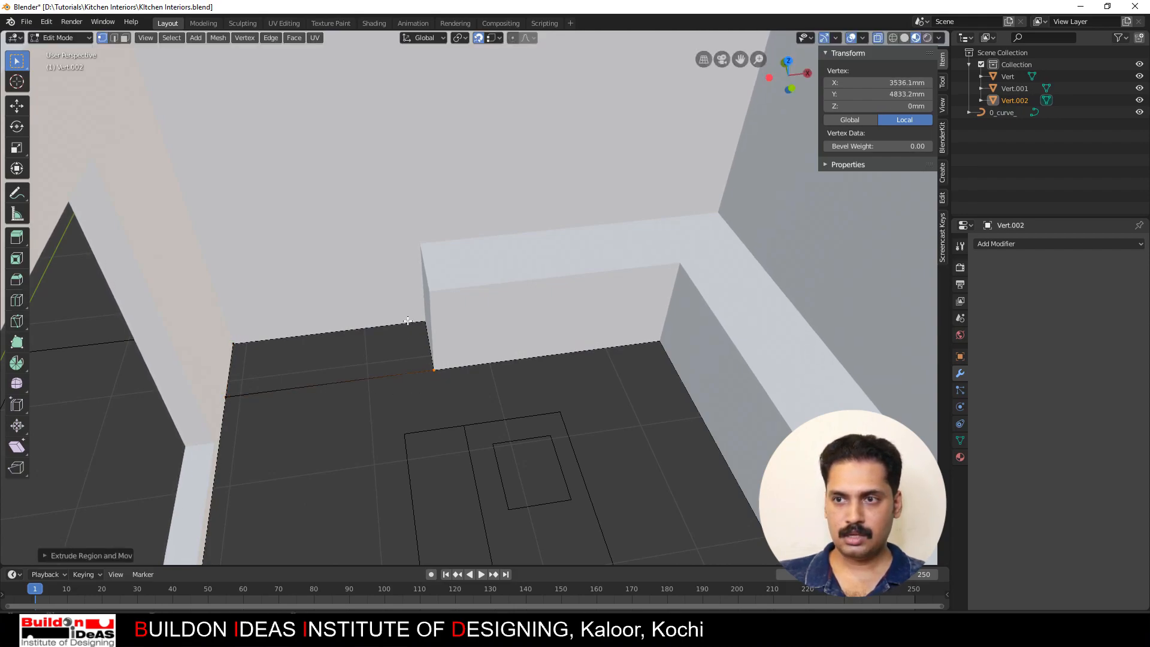
{"action": "left_click", "coordinate": [243, 358]}
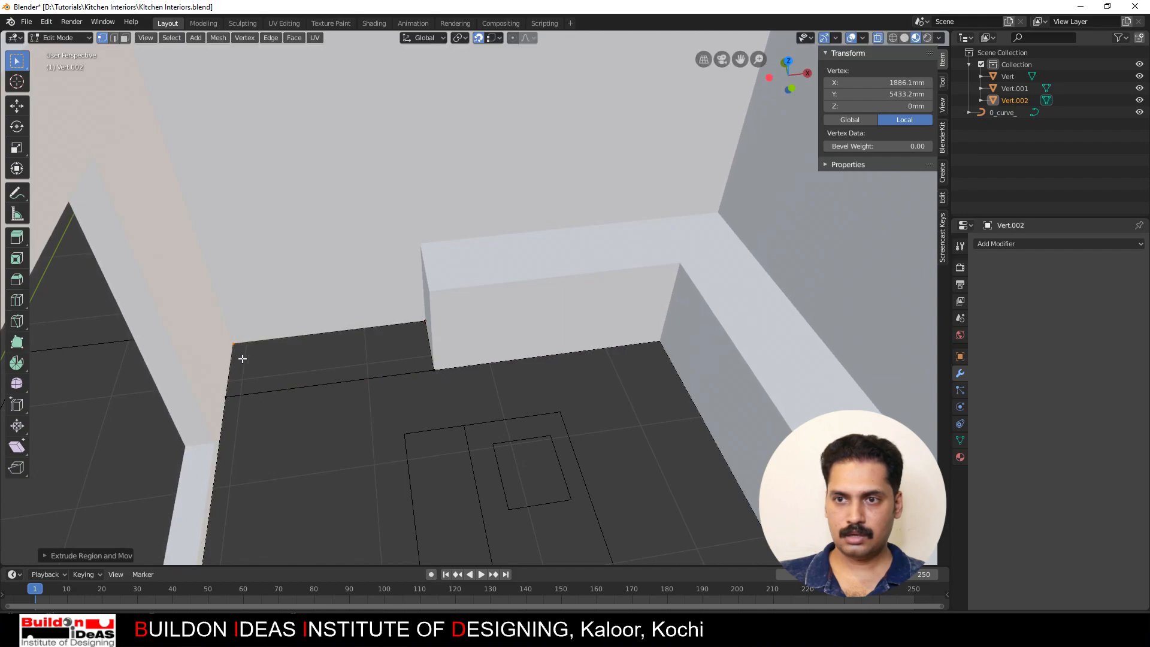
{"action": "middle_click_drag", "start_coordinate": [305, 438], "coordinate": [314, 419]}
Step: Fill the traced rectangle with a face and select that face
{"action": "key", "text": "Tab"}
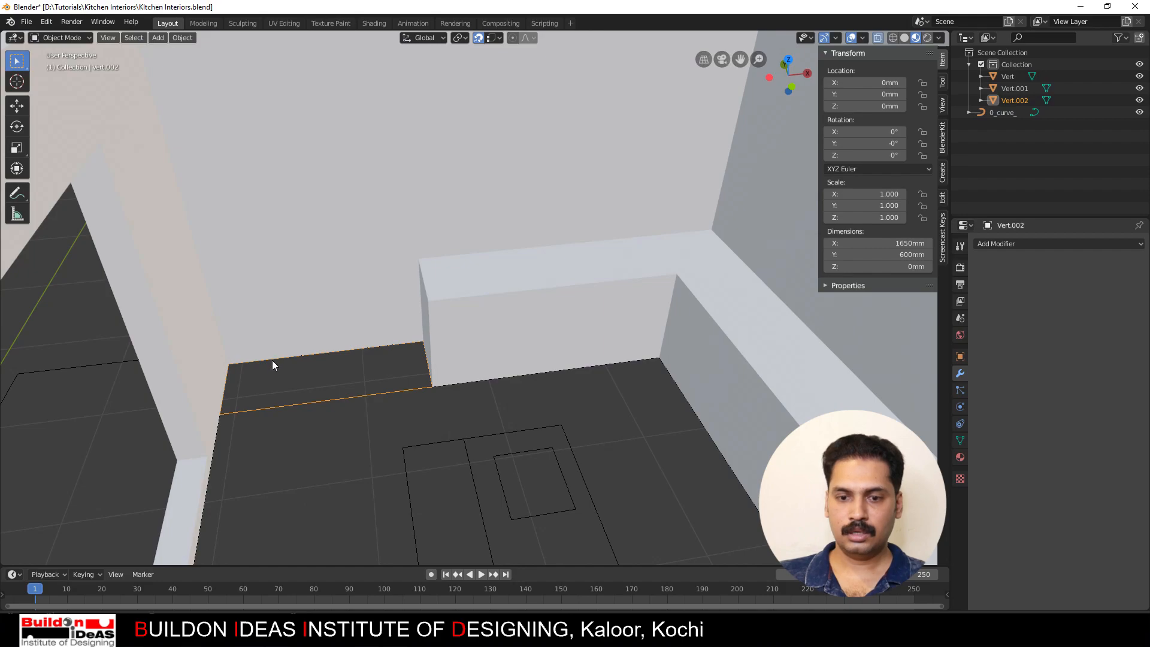
{"action": "key", "text": "Tab"}
{"action": "key", "text": "alt+a"}
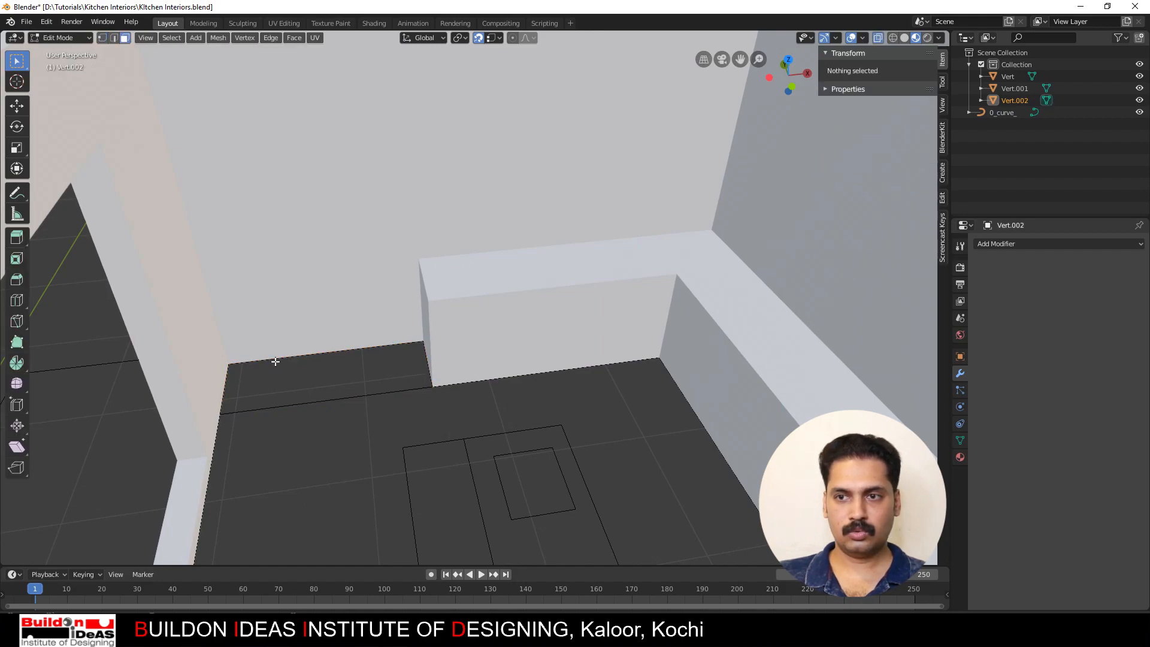
{"action": "left_click", "coordinate": [279, 364]}
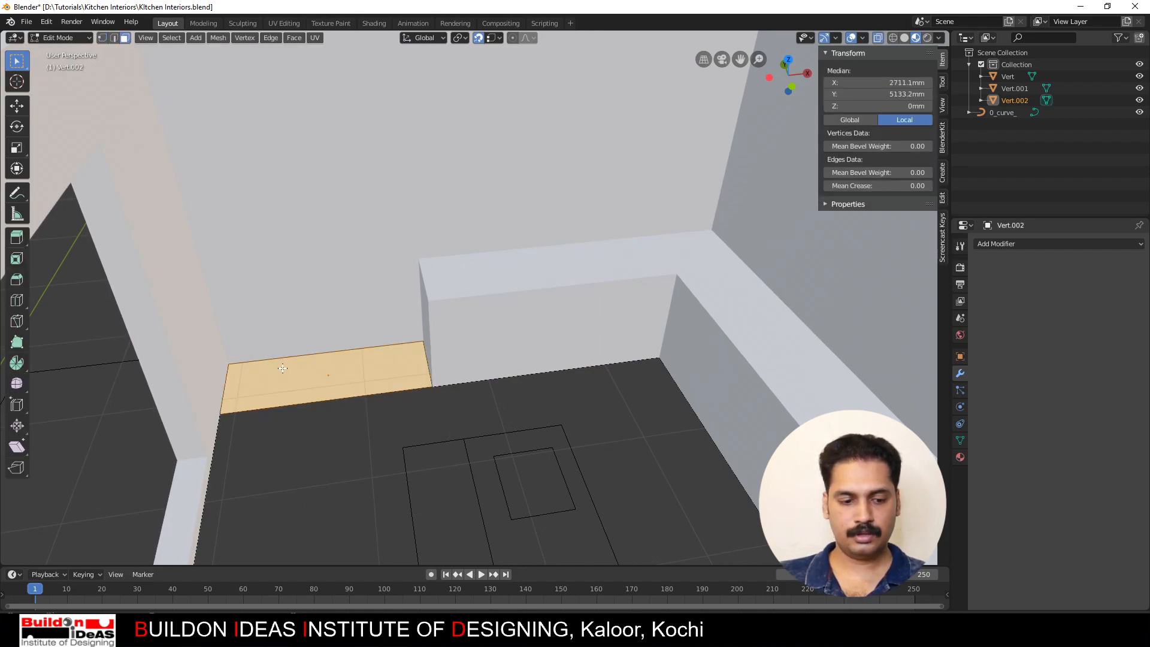
Step: Extrude the rectangular face upward by 2400 mm into a tall cabinet block
{"action": "key", "text": "e"}
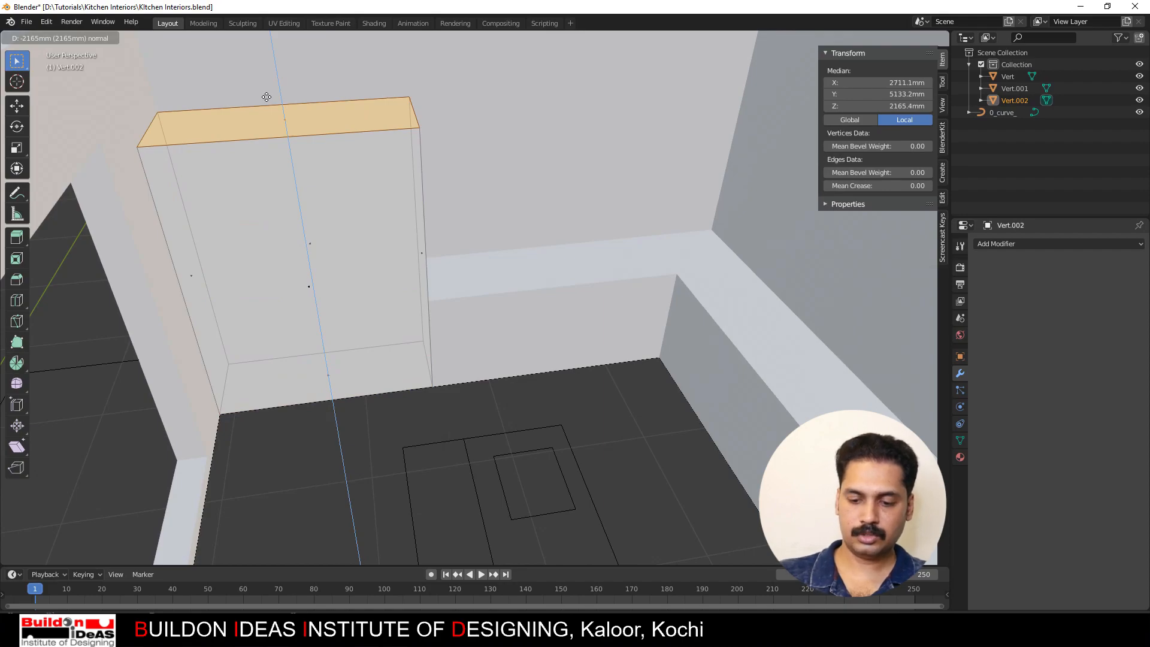
{"action": "type", "text": "21"}
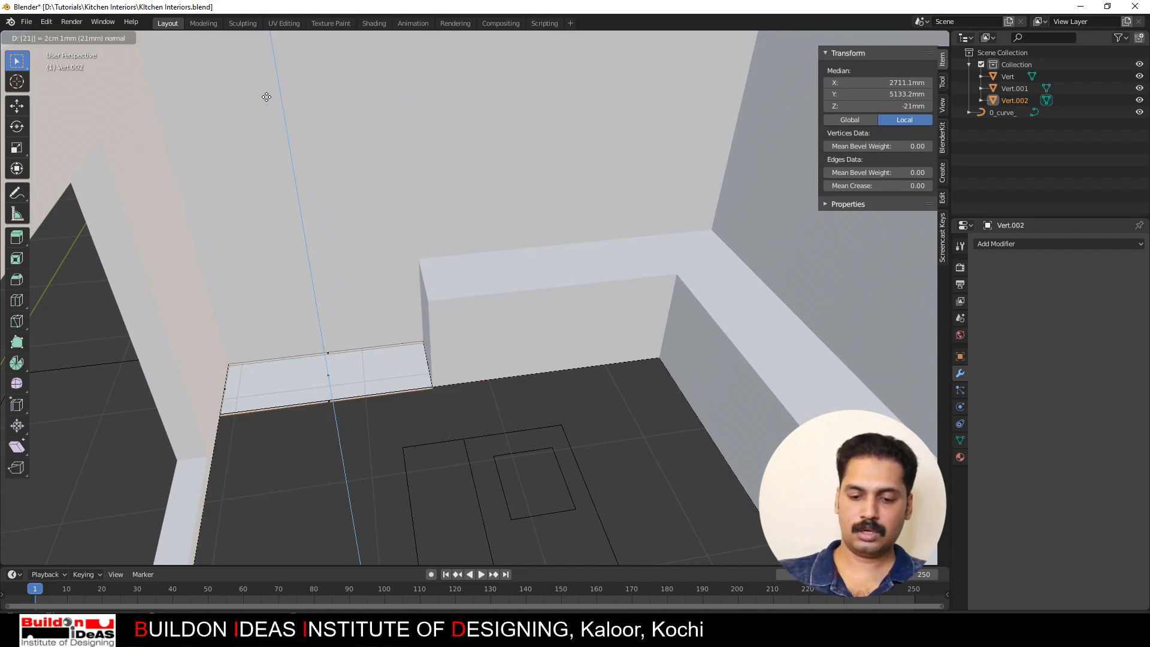
{"action": "type", "text": "-400"}
{"action": "key", "text": "Return"}
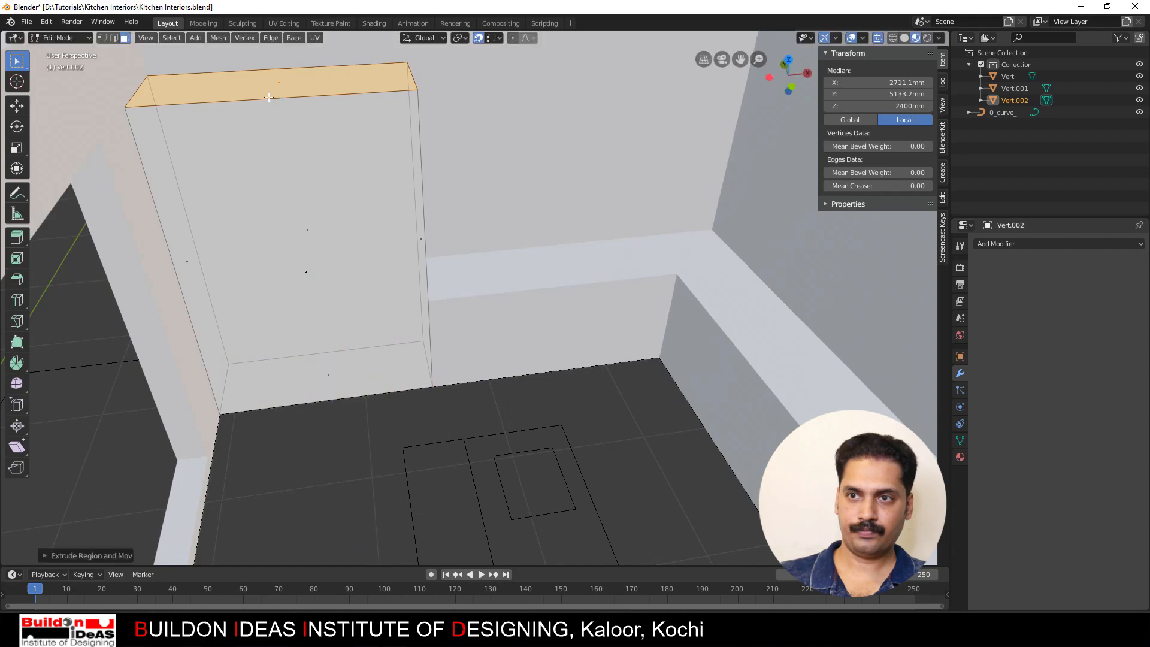
Step: Move the tall block's left side face 650 mm along X, away from the left wall
{"action": "middle_click_drag", "start_coordinate": [266, 97], "coordinate": [294, 120]}
{"action": "left_click", "coordinate": [180, 313]}
{"action": "middle_click_drag", "start_coordinate": [255, 323], "coordinate": [249, 334]}
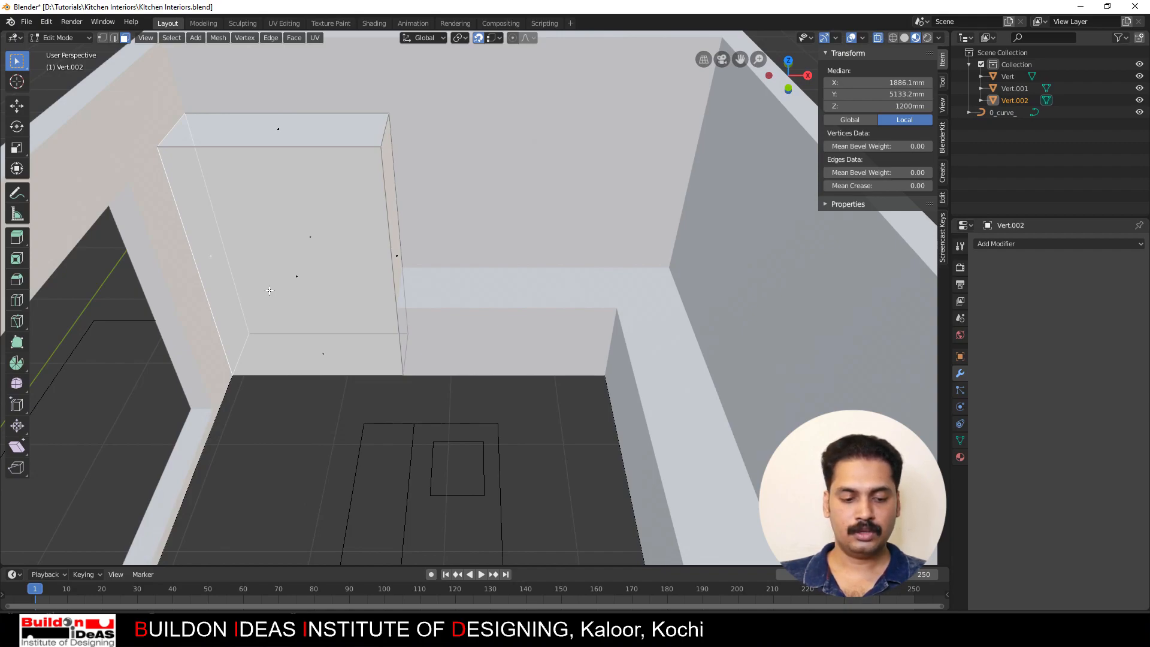
{"action": "key", "text": "g"}
{"action": "key", "text": "x"}
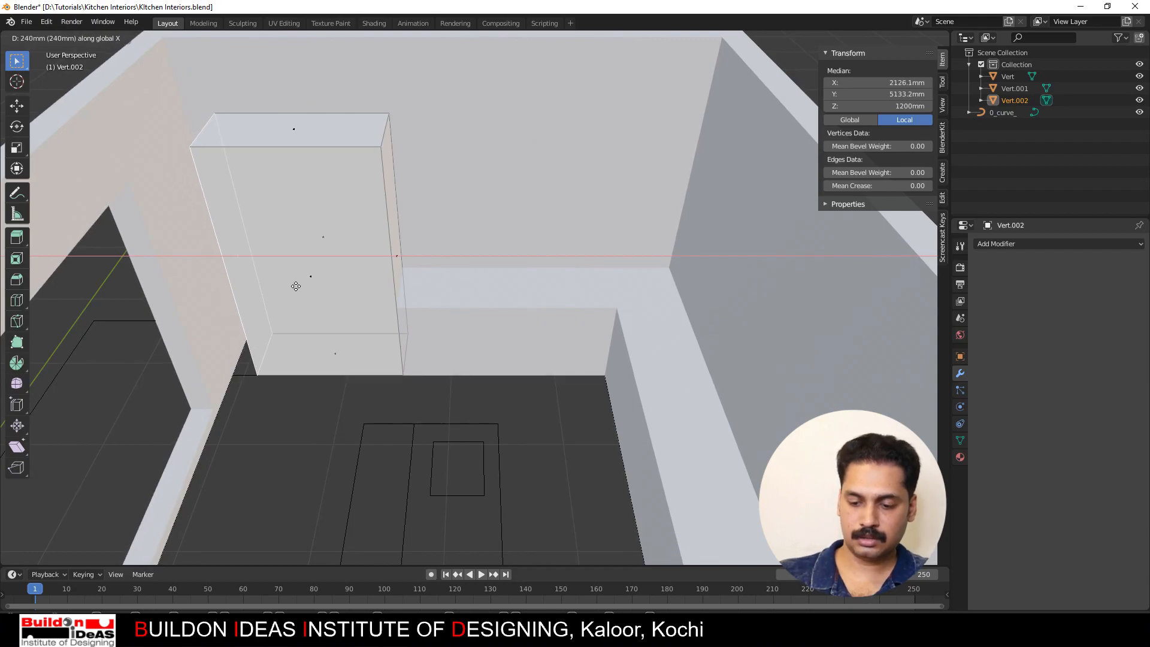
{"action": "type", "text": "65"}
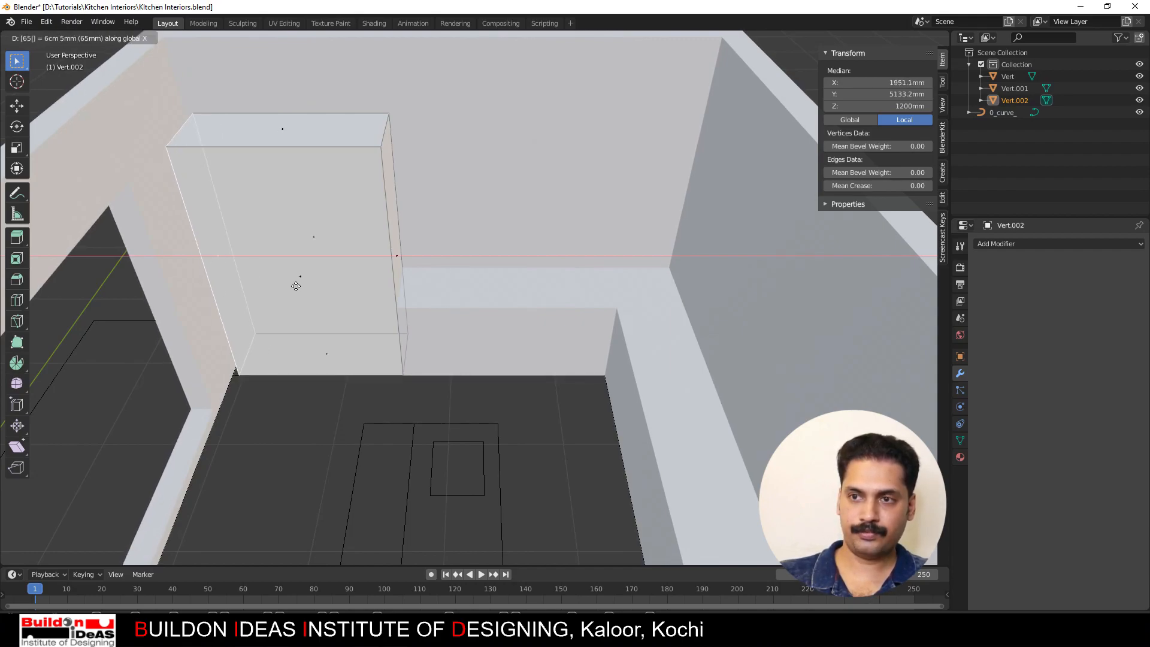
{"action": "type", "text": "0"}
{"action": "key", "text": "Return"}
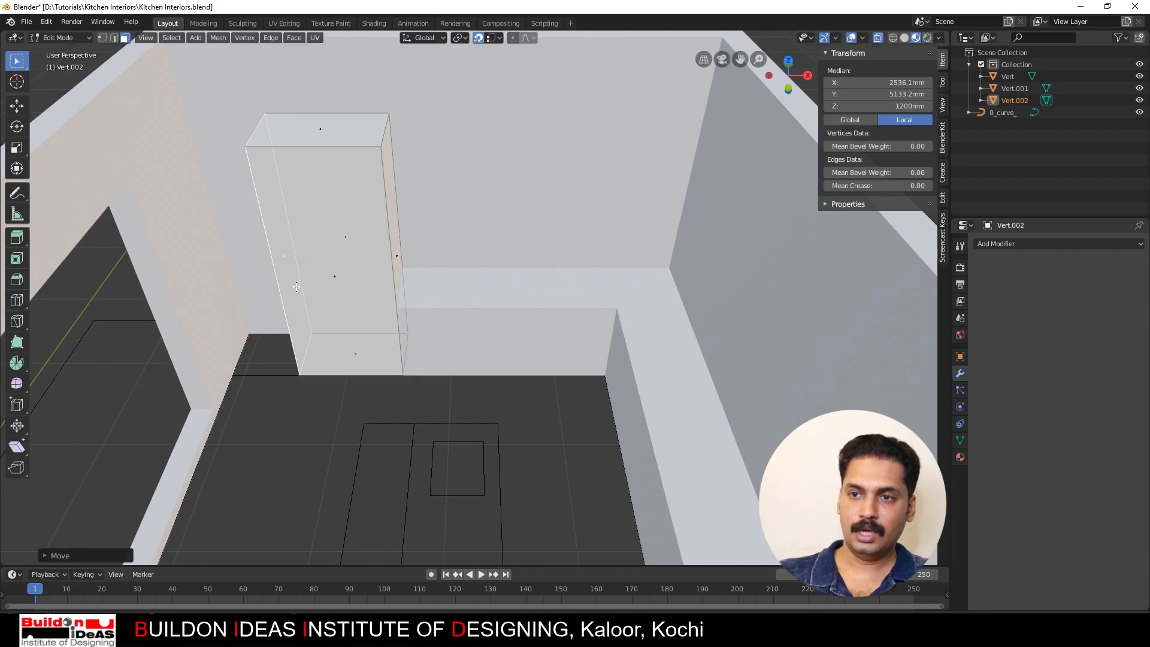
Step: Add a horizontal loop cut around the tall block near its top, at a height of about 2086 mm
{"action": "middle_click_drag", "start_coordinate": [279, 310], "coordinate": [304, 291]}
{"action": "scroll", "coordinate": [230, 397], "scroll_direction": "up", "scroll_amount": 1}
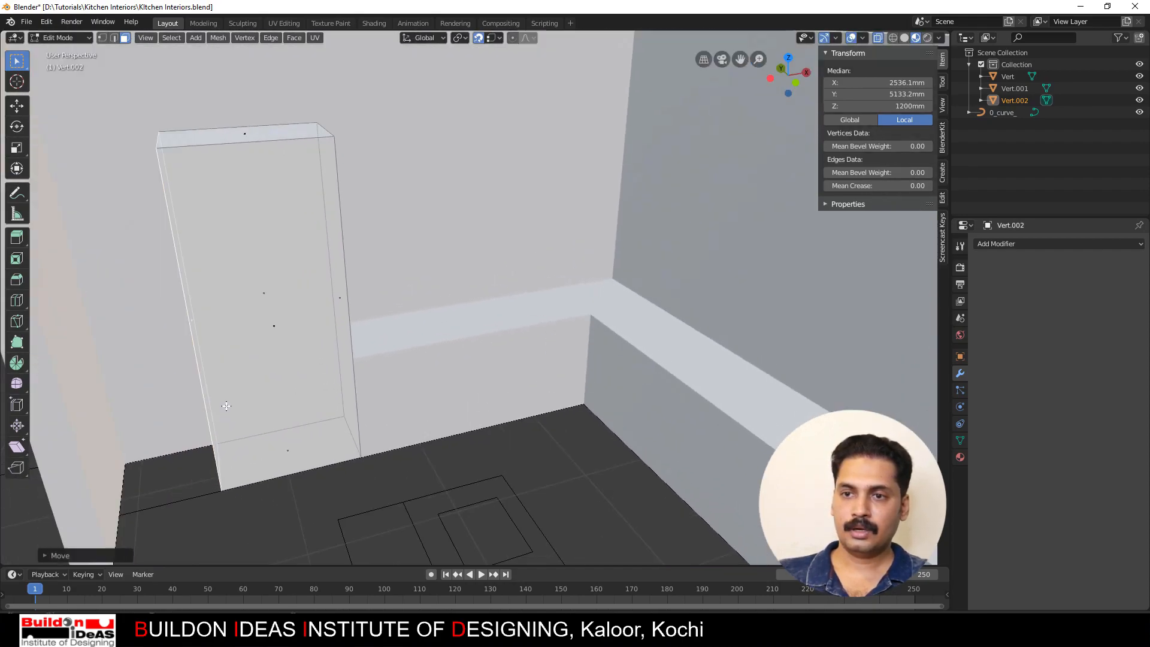
{"action": "middle_click_drag", "start_coordinate": [226, 406], "coordinate": [295, 369]}
{"action": "middle_click_drag", "start_coordinate": [269, 355], "coordinate": [301, 296]}
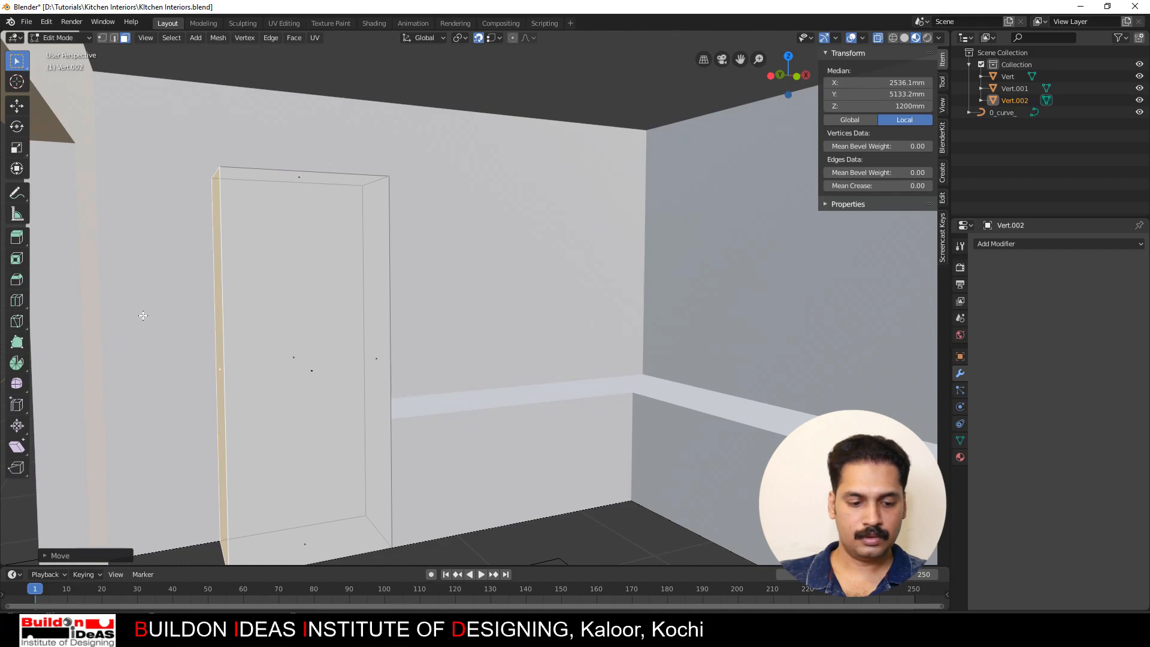
{"action": "key", "text": "ctrl+r"}
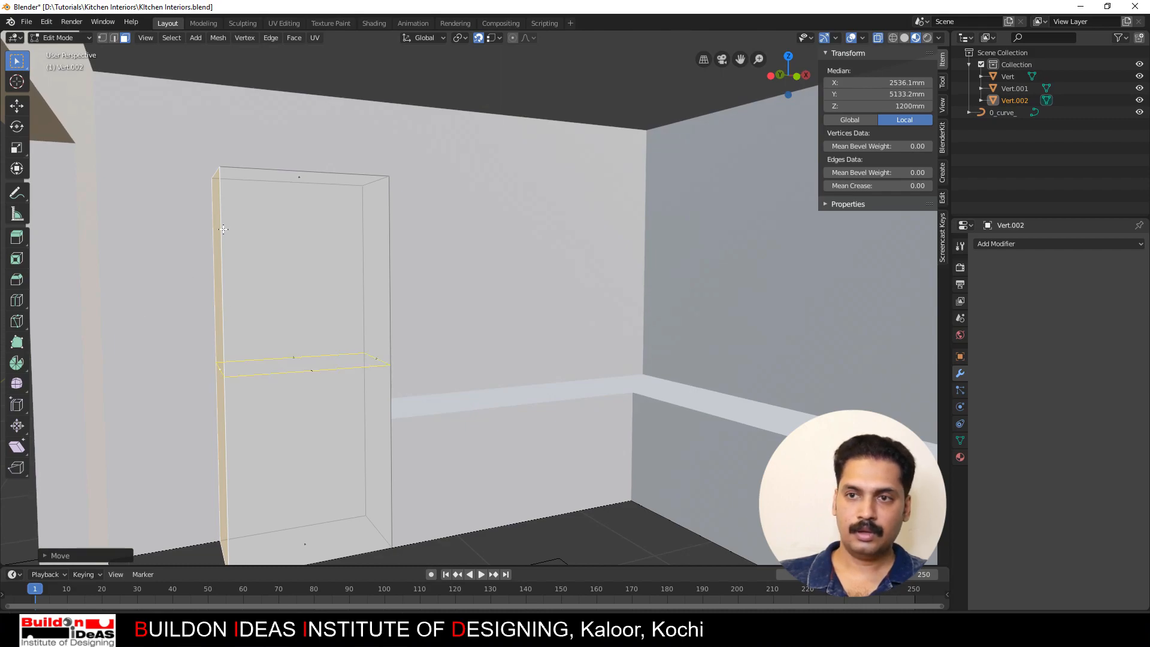
{"action": "left_click", "coordinate": [223, 224]}
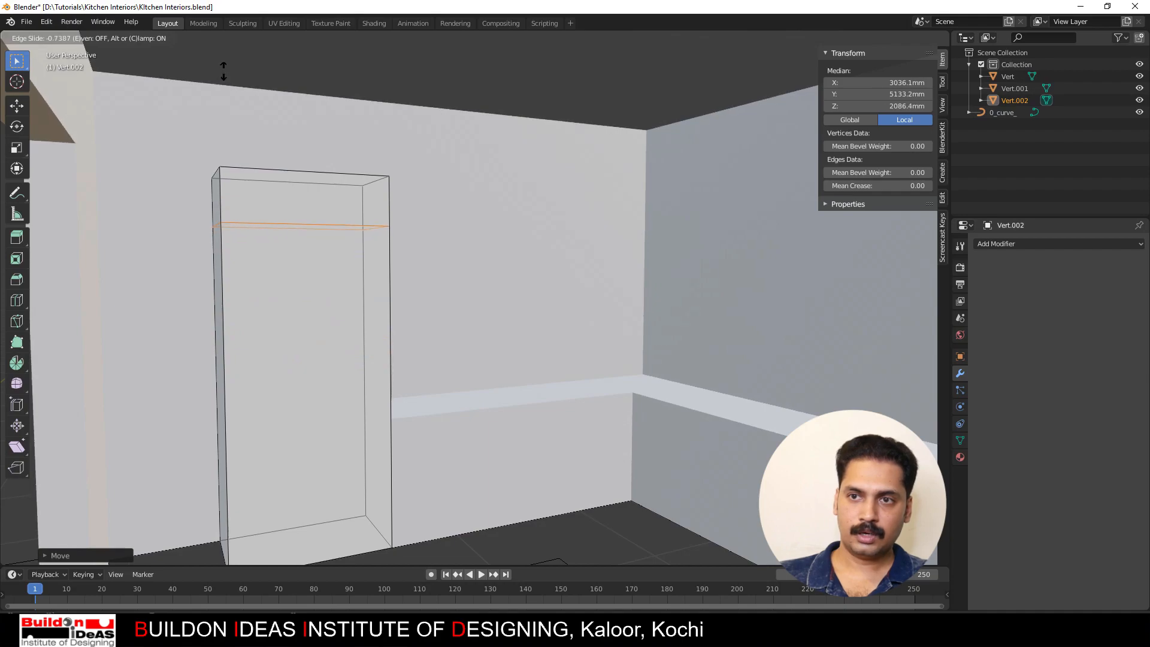
{"action": "left_click", "coordinate": [233, 233]}
Step: Extrude the face above the cut on the block's left side 650 mm to the left wall, then leave edit mode and deselect the block
{"action": "left_click", "coordinate": [218, 201]}
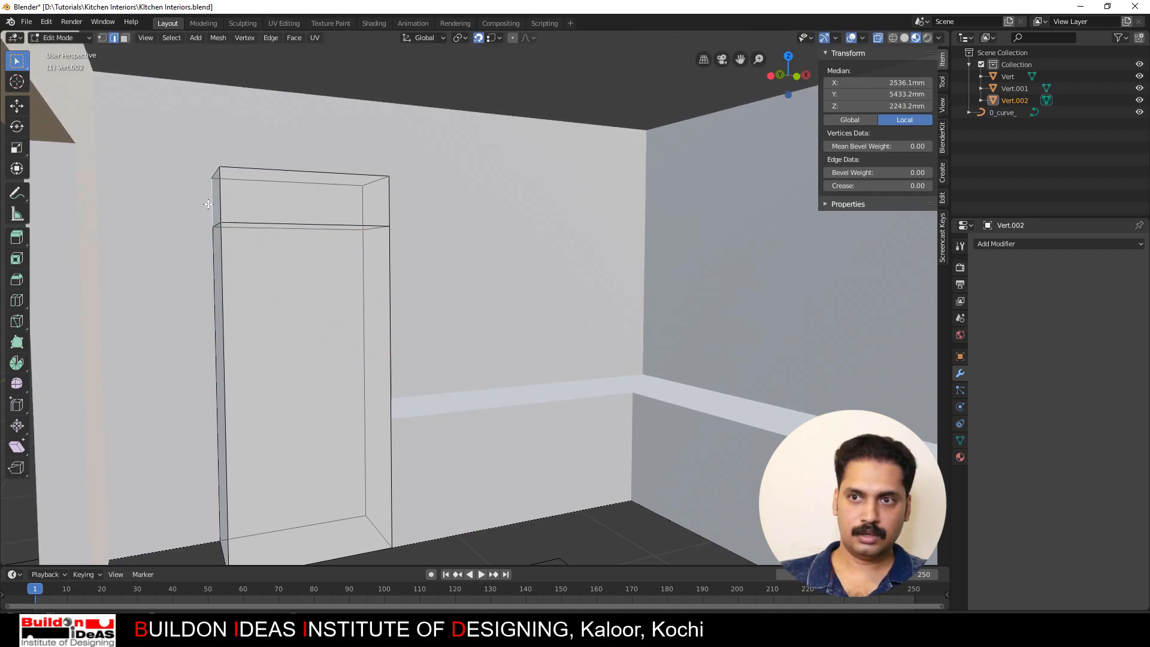
{"action": "key", "text": "3"}
{"action": "left_click", "coordinate": [214, 199]}
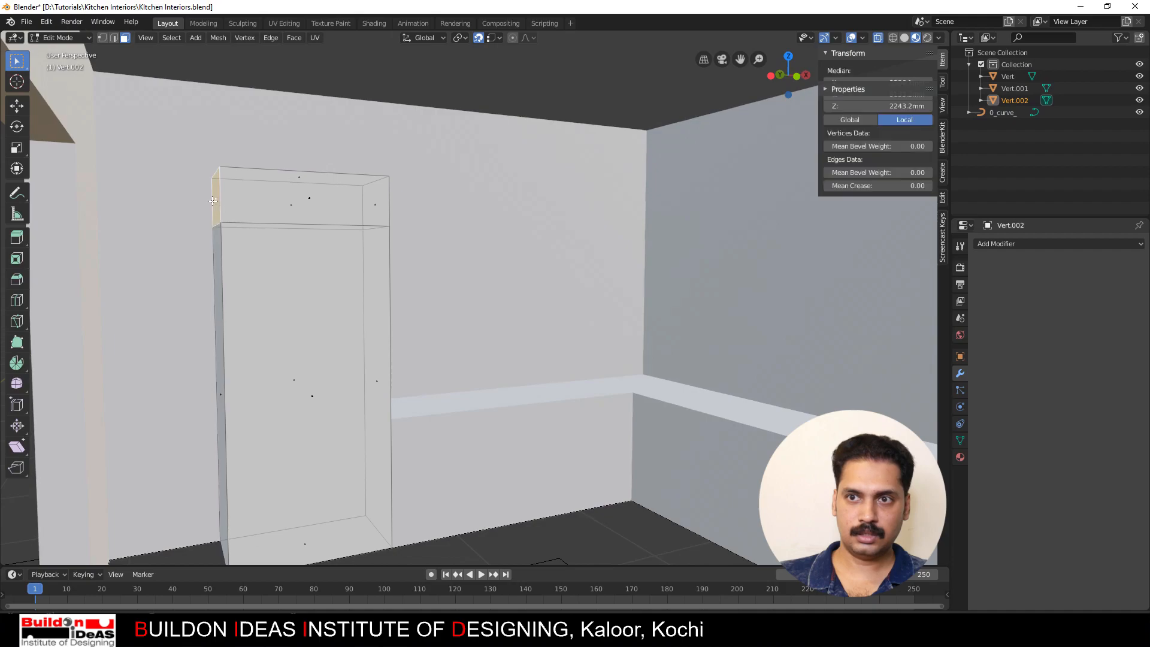
{"action": "middle_click_drag", "start_coordinate": [215, 203], "coordinate": [224, 320]}
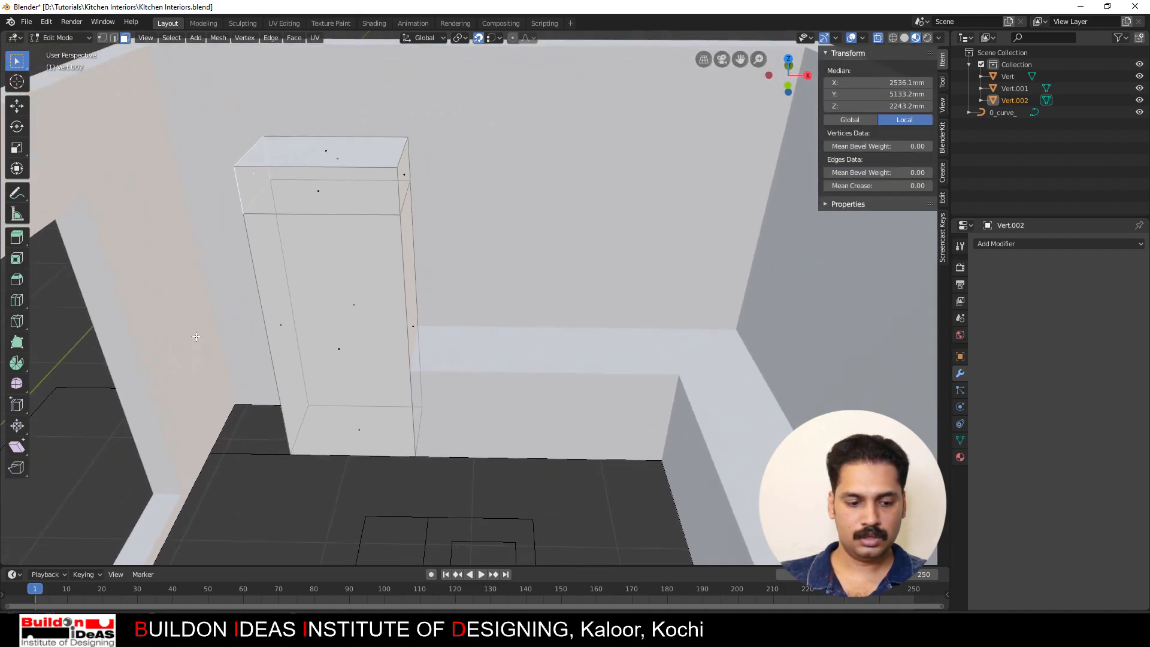
{"action": "key", "text": "e"}
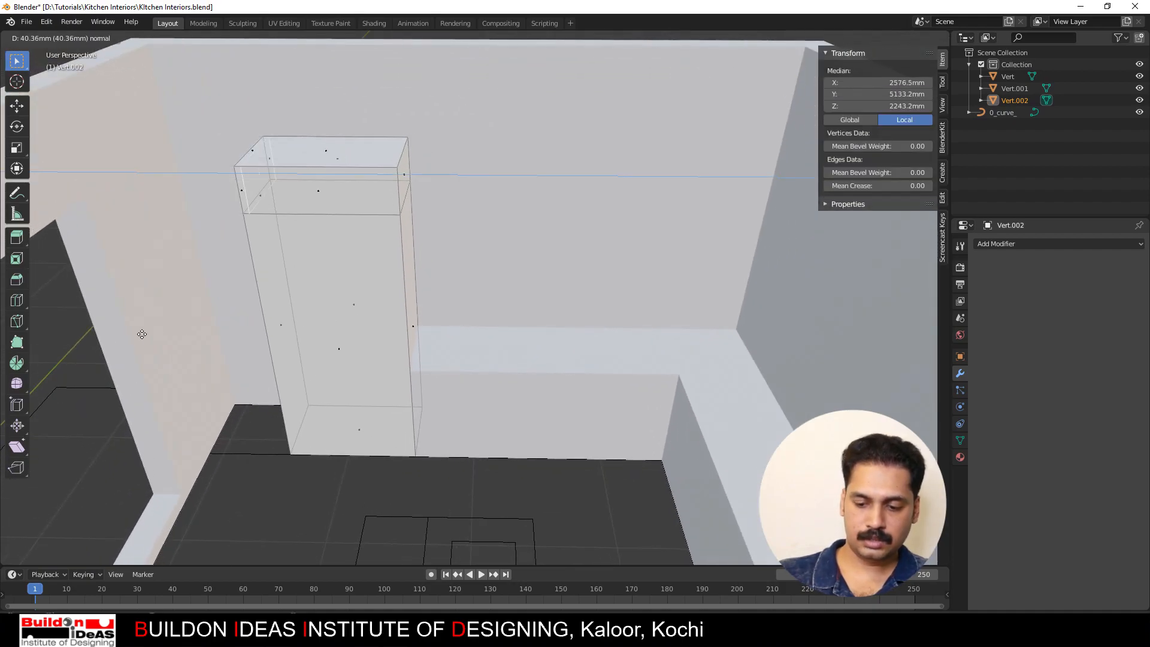
{"action": "type", "text": "-65"}
{"action": "key", "text": "Return"}
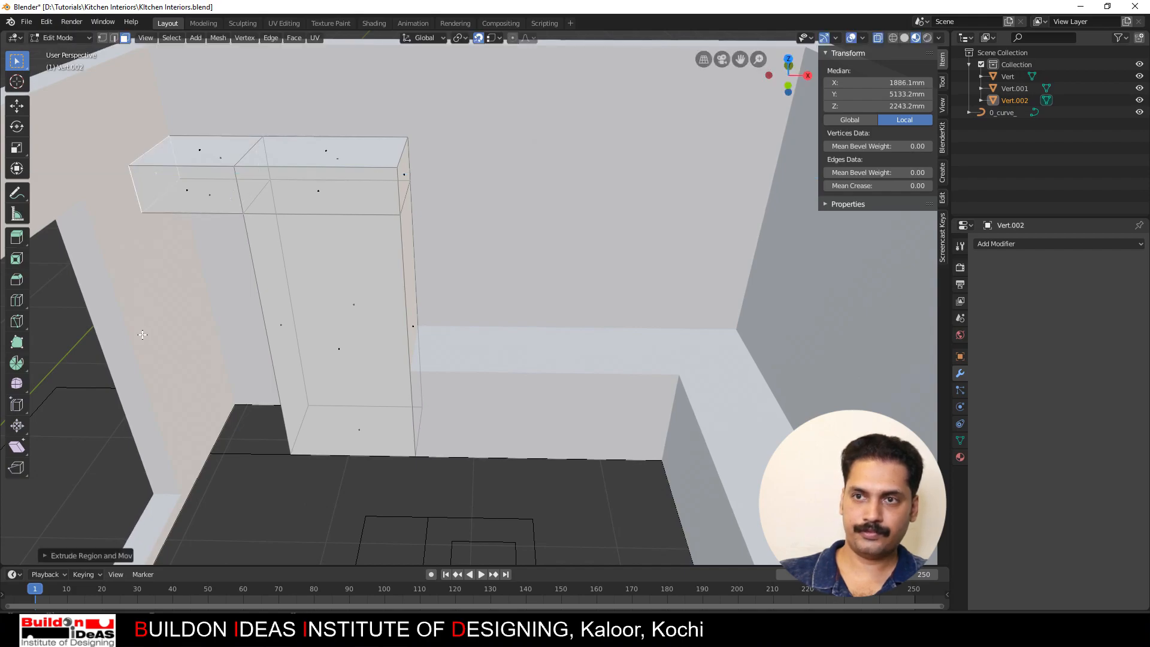
{"action": "middle_click_drag", "start_coordinate": [142, 333], "coordinate": [227, 281]}
{"action": "scroll", "coordinate": [227, 281], "scroll_direction": "down", "scroll_amount": 3}
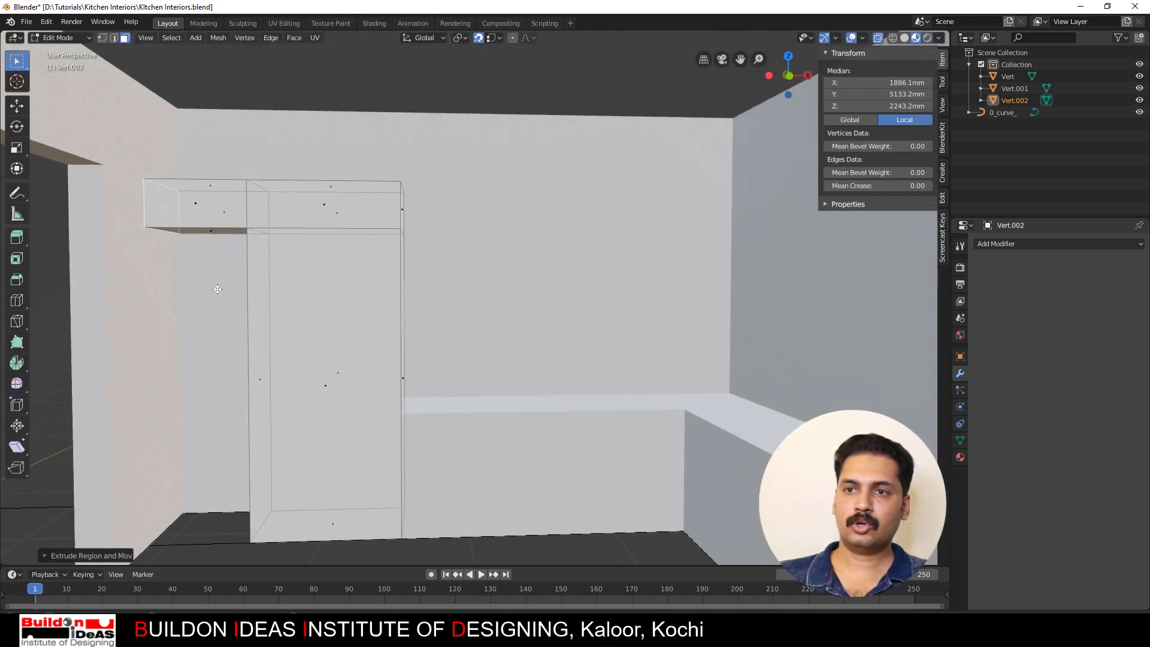
{"action": "scroll", "coordinate": [277, 303], "scroll_direction": "up", "scroll_amount": 2}
{"action": "middle_click_drag", "start_coordinate": [276, 336], "coordinate": [301, 372], "text": "shift"}
{"action": "key", "text": "Tab"}
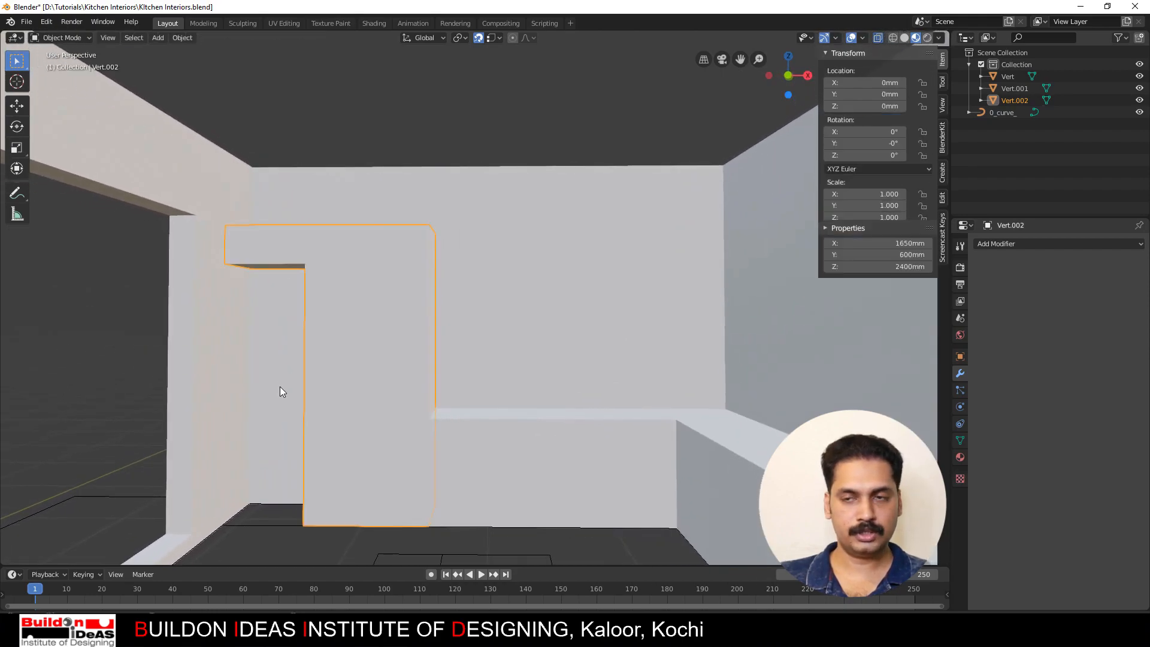
{"action": "left_click", "coordinate": [88, 317]}
Step: Add a mesh plane and enter its edit mode, with the rectangular floor-plan outline in the middle of the kitchen in view
{"action": "middle_click_drag", "start_coordinate": [364, 401], "coordinate": [390, 435]}
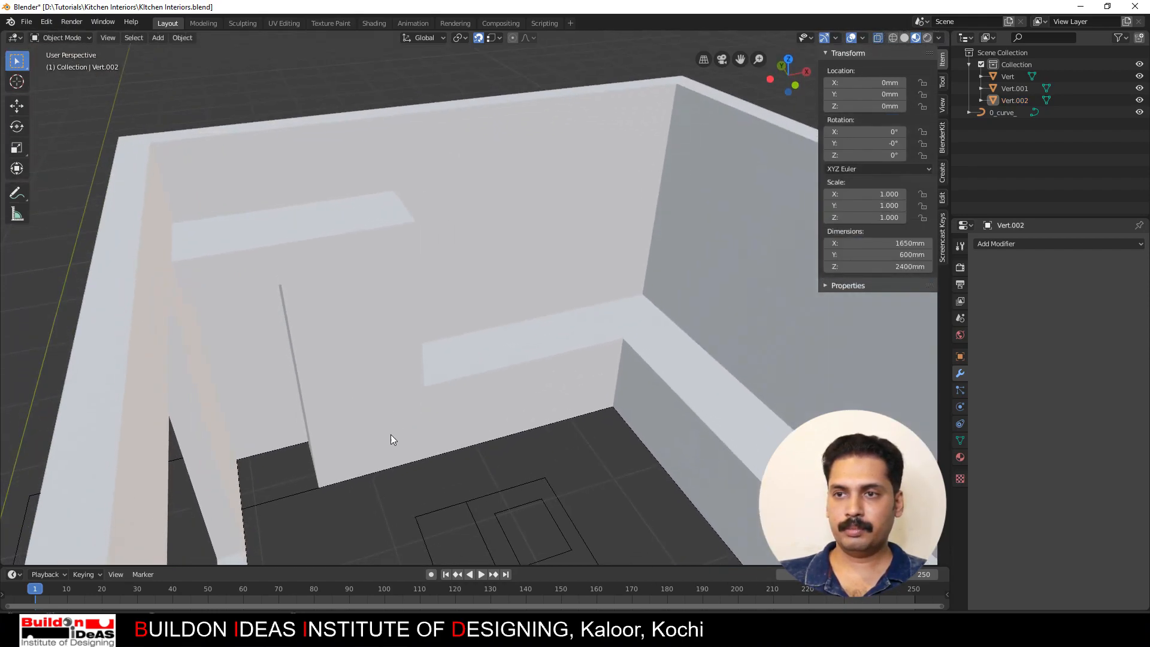
{"action": "middle_click_drag", "start_coordinate": [669, 409], "coordinate": [491, 284], "text": "shift"}
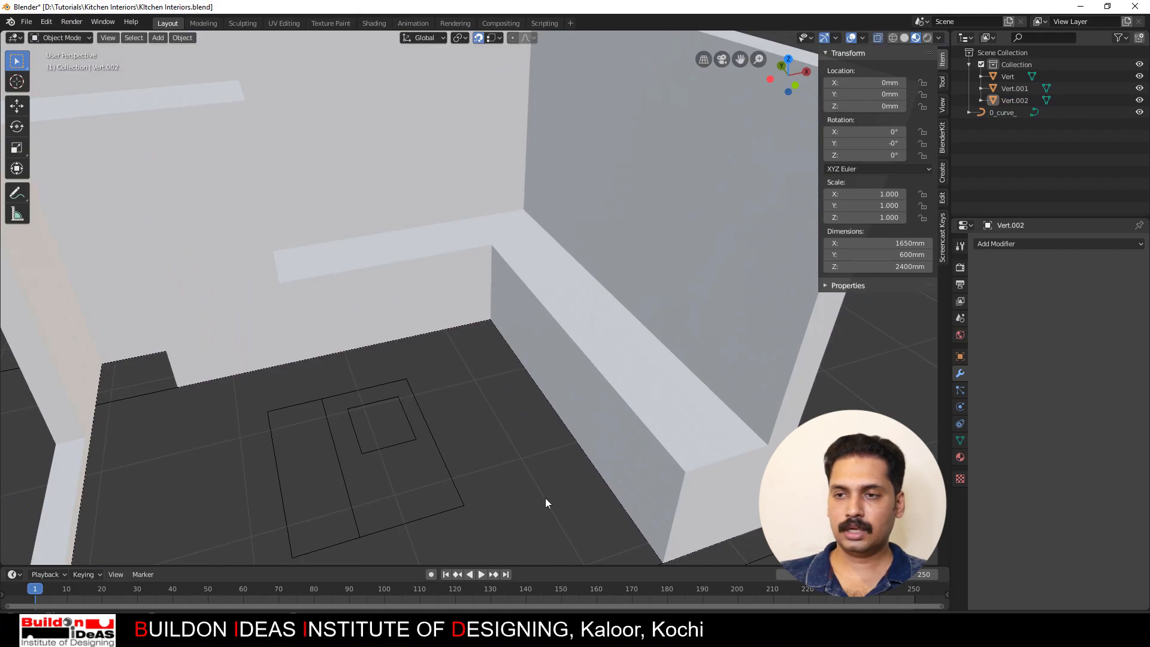
{"action": "middle_click_drag", "start_coordinate": [545, 498], "coordinate": [491, 537]}
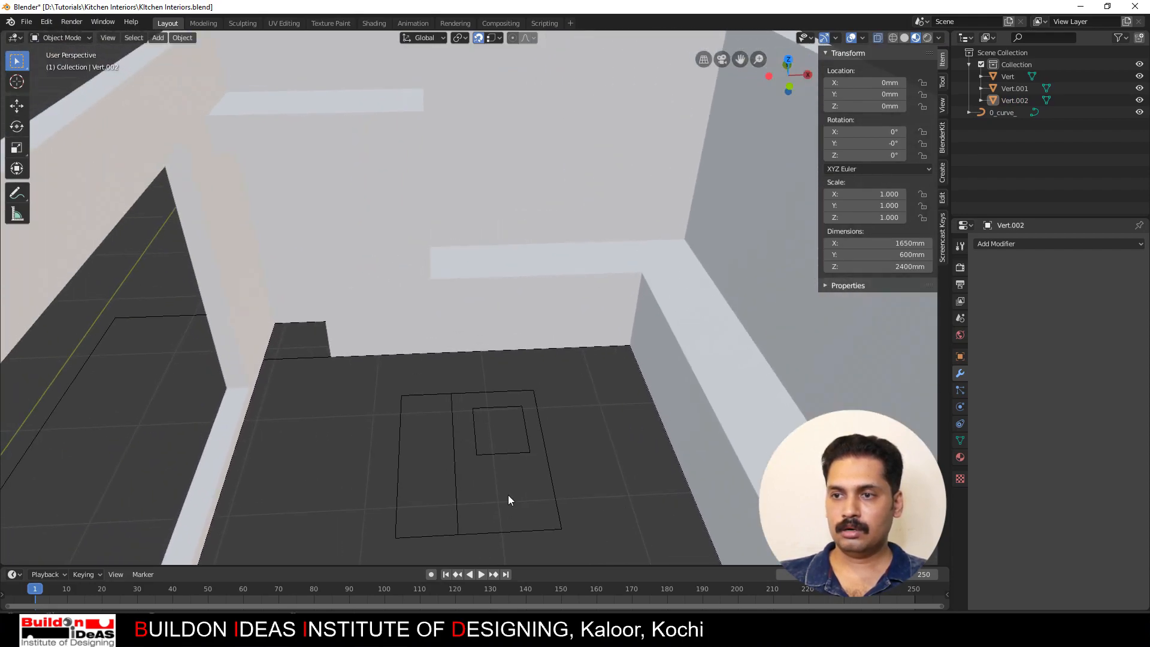
{"action": "middle_click_drag", "start_coordinate": [486, 484], "coordinate": [454, 441], "text": "shift"}
{"action": "scroll", "coordinate": [445, 440], "scroll_direction": "up", "scroll_amount": 2}
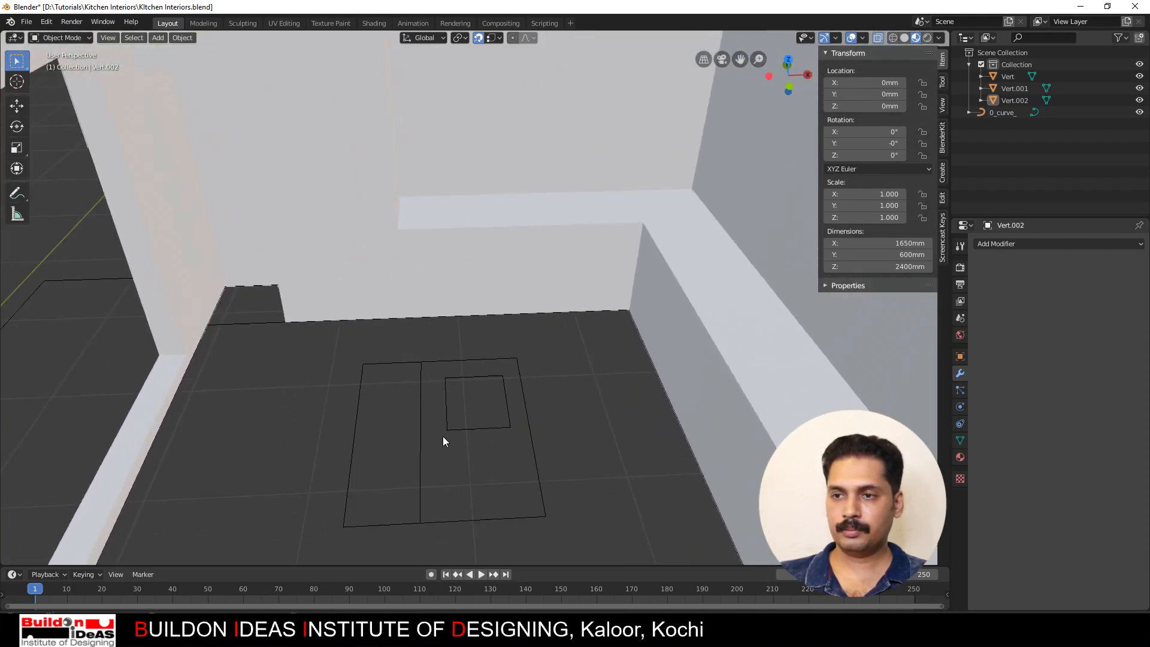
{"action": "left_click", "coordinate": [157, 38]}
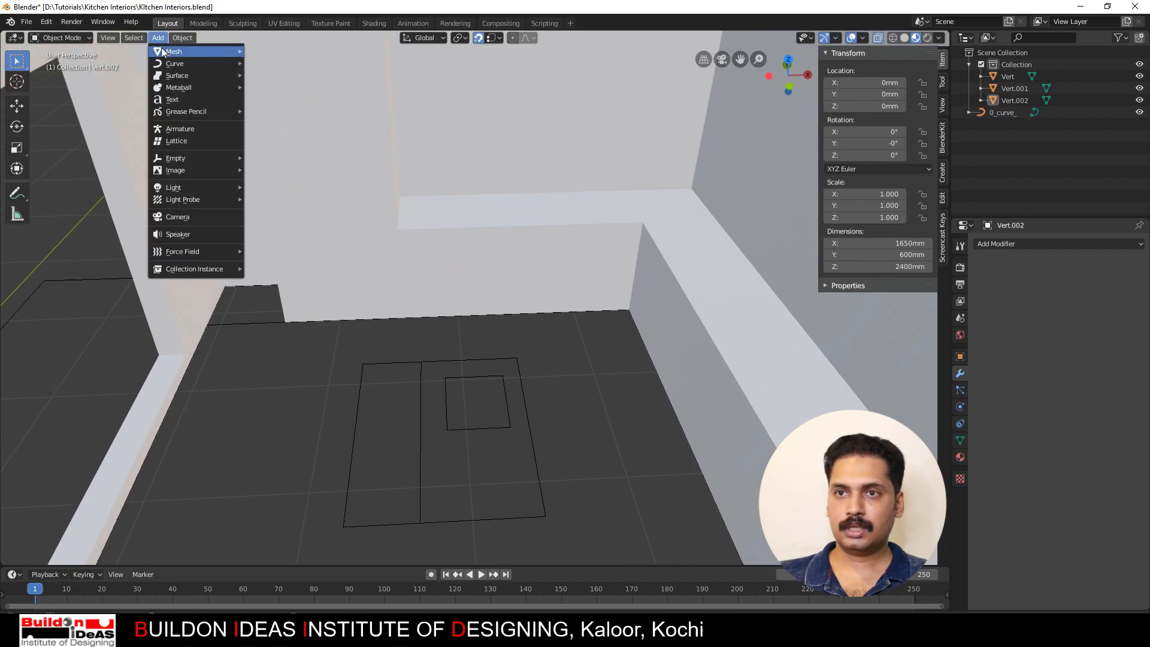
{"action": "mouse_move", "coordinate": [170, 53]}
{"action": "left_click", "coordinate": [299, 51]}
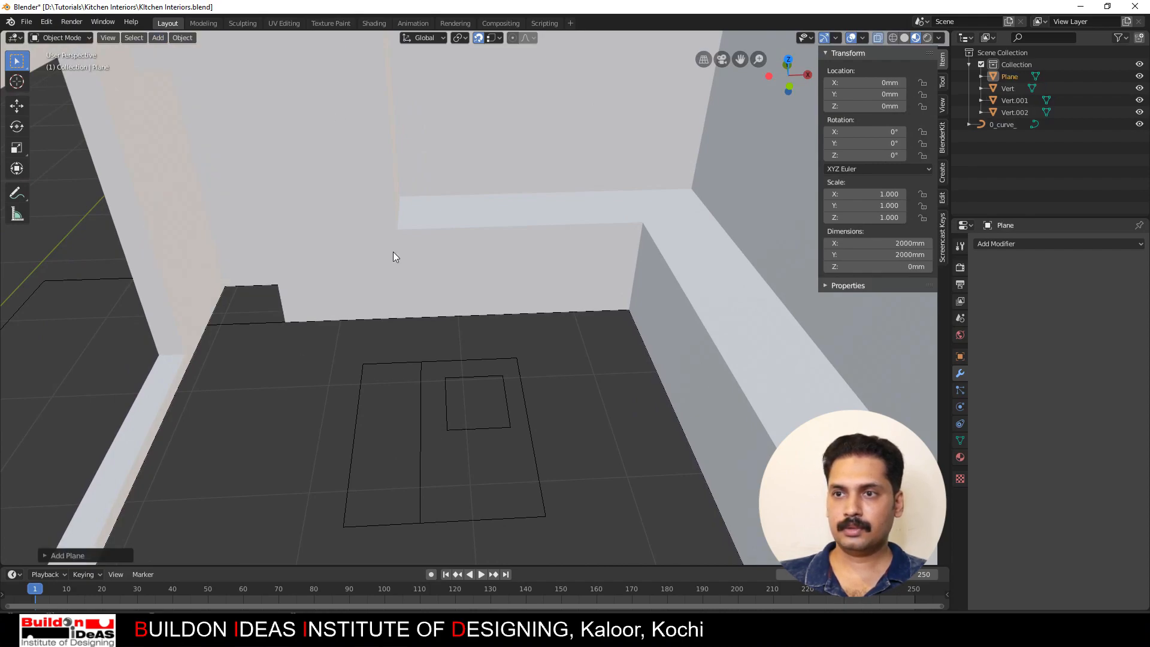
{"action": "key", "text": "Tab"}
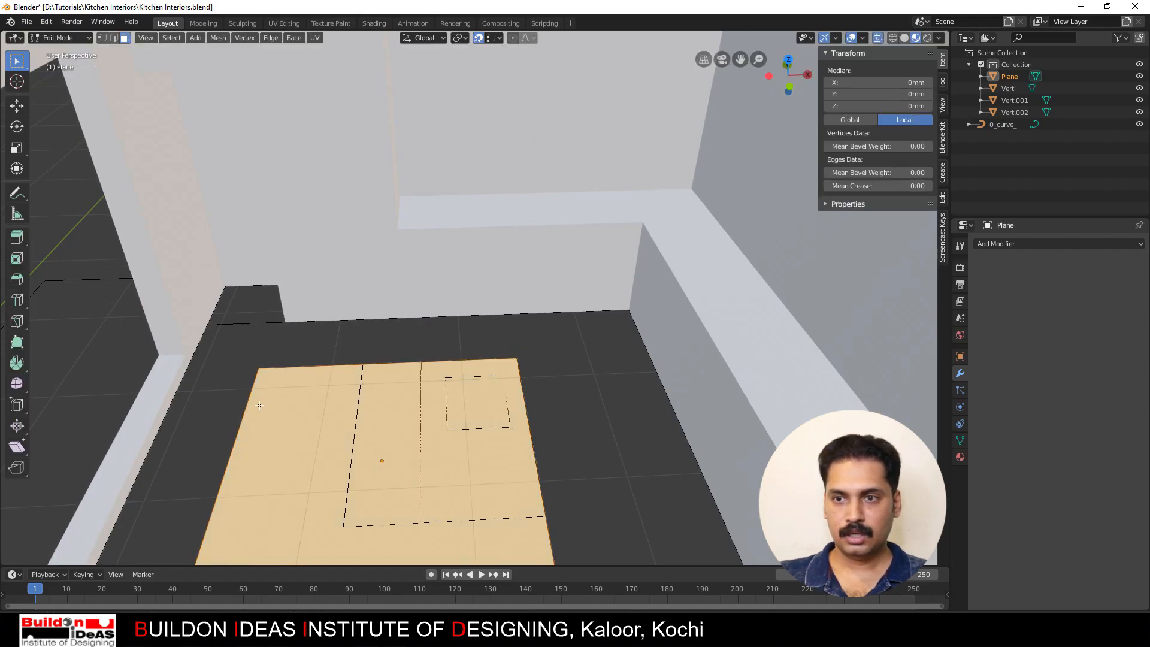
Step: Move the plane's left edge rightward along X, snapping it to the inner dividing line of the floor-plan outline
{"action": "key", "text": "2"}
{"action": "left_click", "coordinate": [248, 414]}
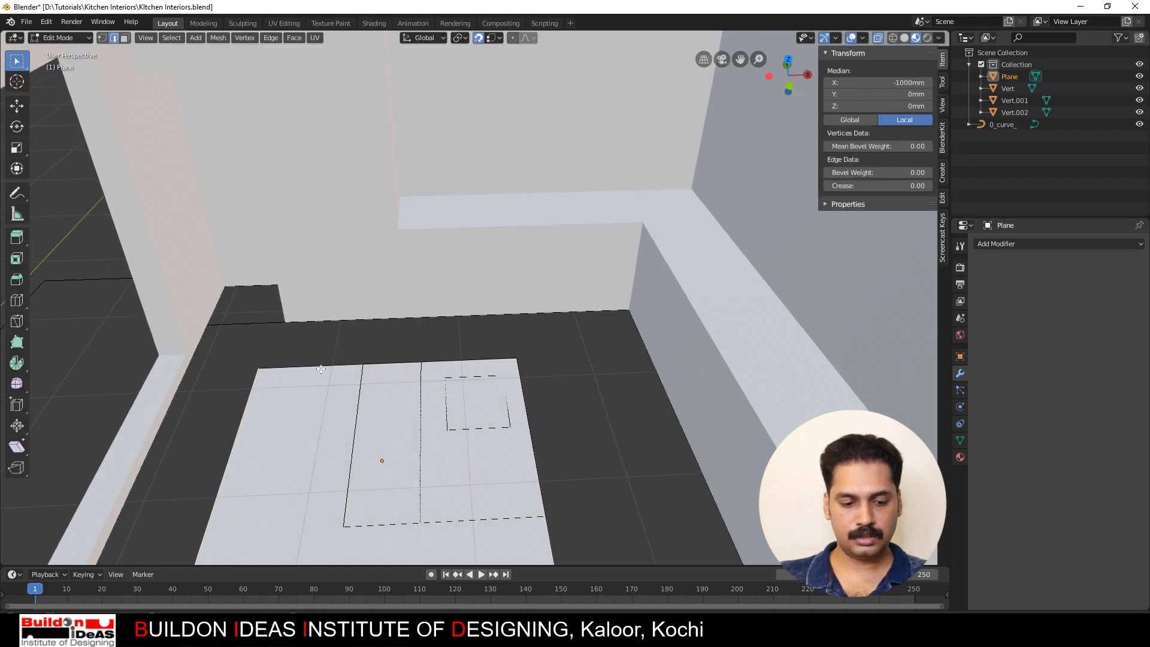
{"action": "key", "text": "g"}
{"action": "left_click", "coordinate": [407, 363]}
{"action": "scroll", "coordinate": [441, 373], "scroll_direction": "down", "scroll_amount": 1}
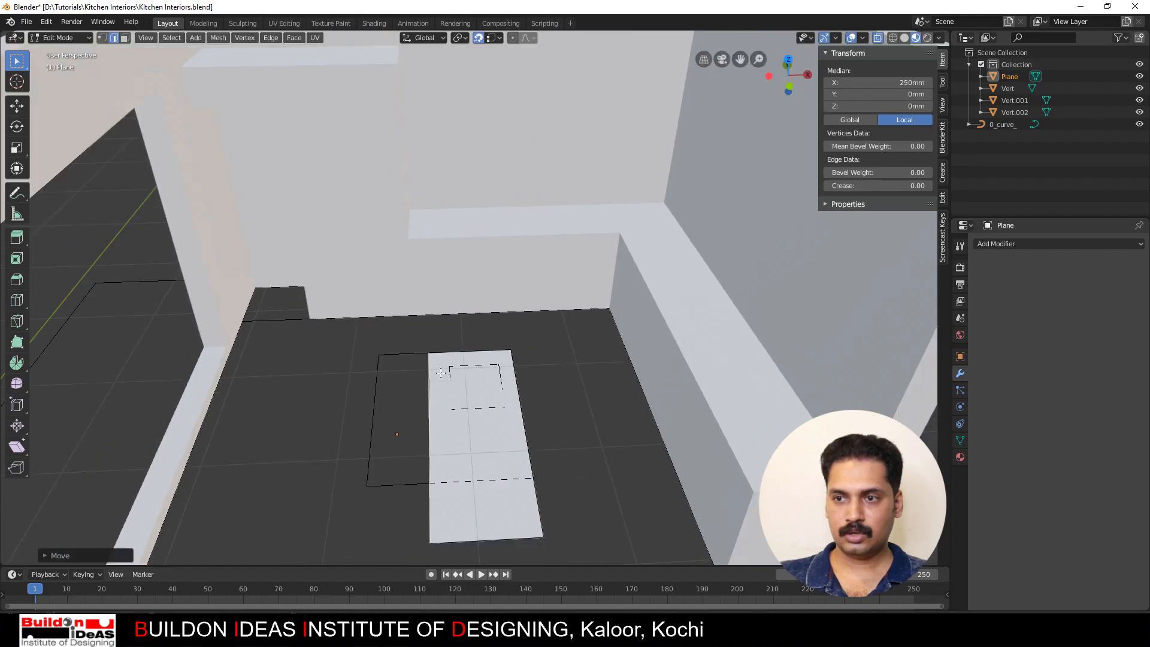
Step: Move the plane's front edge along Y, snapping it to the front line of the central floor-plan outline
{"action": "middle_click_drag", "start_coordinate": [440, 373], "coordinate": [509, 466]}
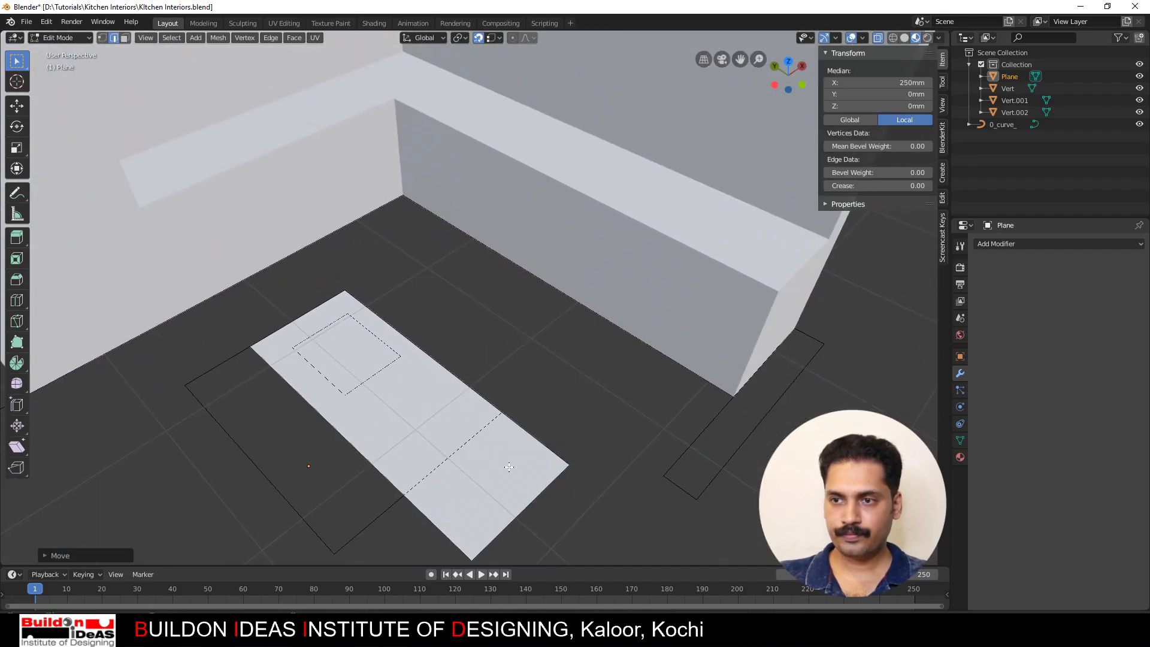
{"action": "left_click", "coordinate": [533, 504]}
{"action": "key", "text": "g"}
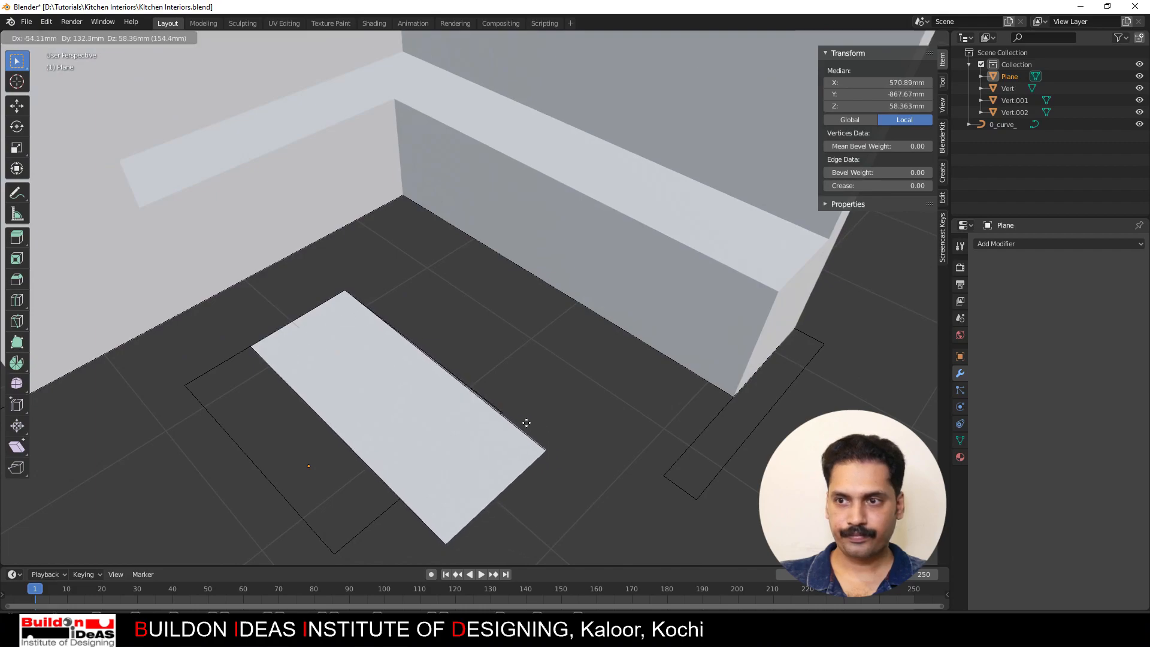
{"action": "left_click", "coordinate": [496, 408]}
Step: Extrude the fitted plane face 850 mm upward to form the central unit's body
{"action": "middle_click_drag", "start_coordinate": [497, 408], "coordinate": [390, 401]}
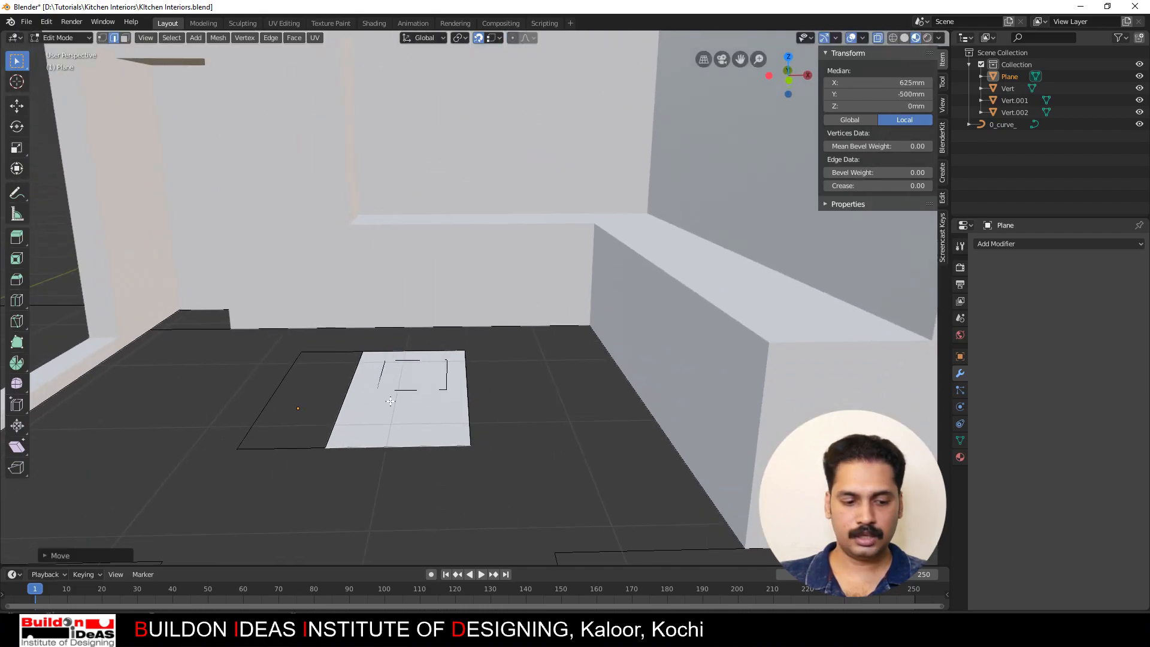
{"action": "left_click", "coordinate": [412, 405]}
{"action": "type", "text": "e"}
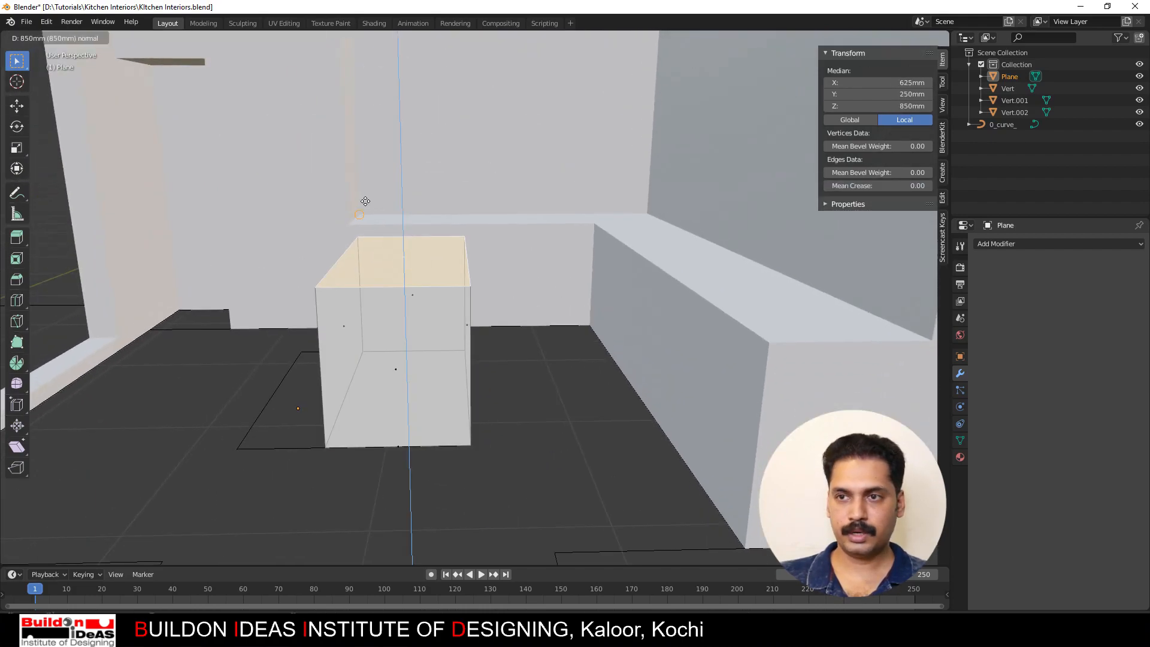
{"action": "type", "text": "850"}
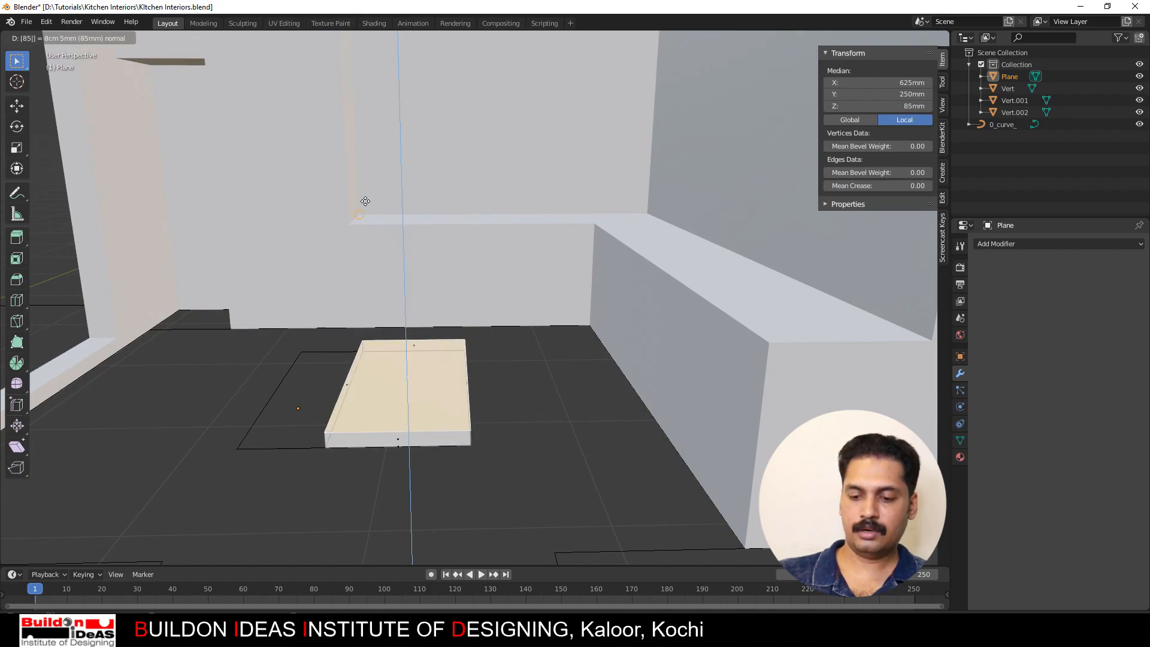
{"action": "key", "text": "Return"}
{"action": "middle_click_drag", "start_coordinate": [318, 336], "coordinate": [342, 351]}
{"action": "middle_click_drag", "start_coordinate": [374, 392], "coordinate": [453, 525], "text": "shift"}
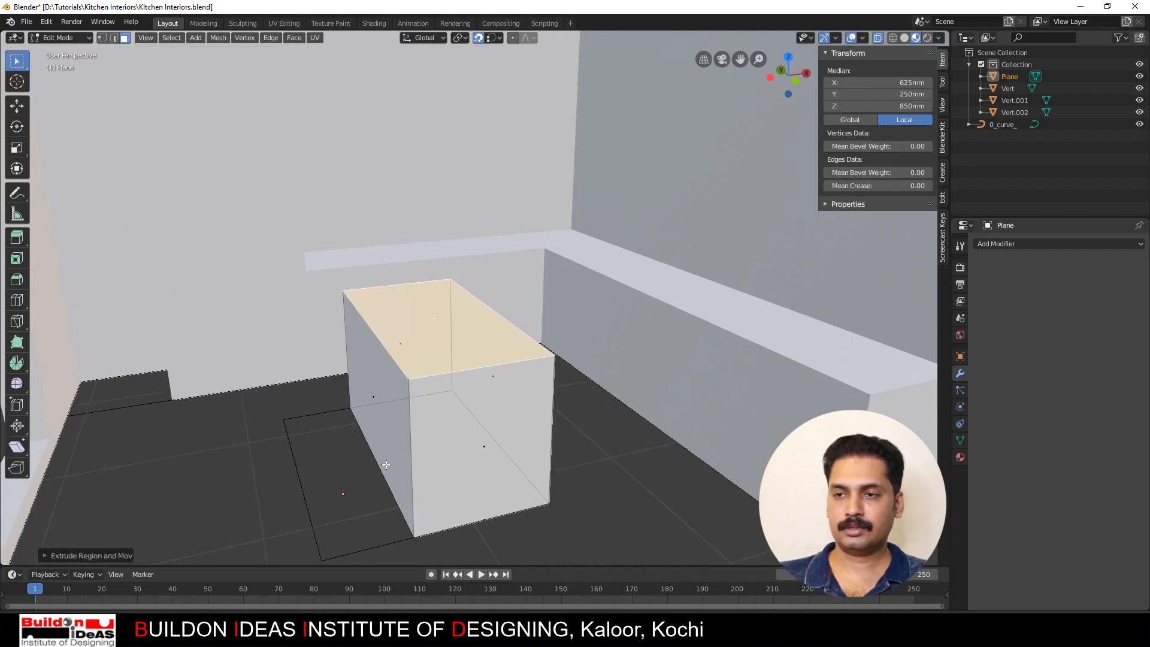
{"action": "middle_click_drag", "start_coordinate": [361, 437], "coordinate": [417, 473]}
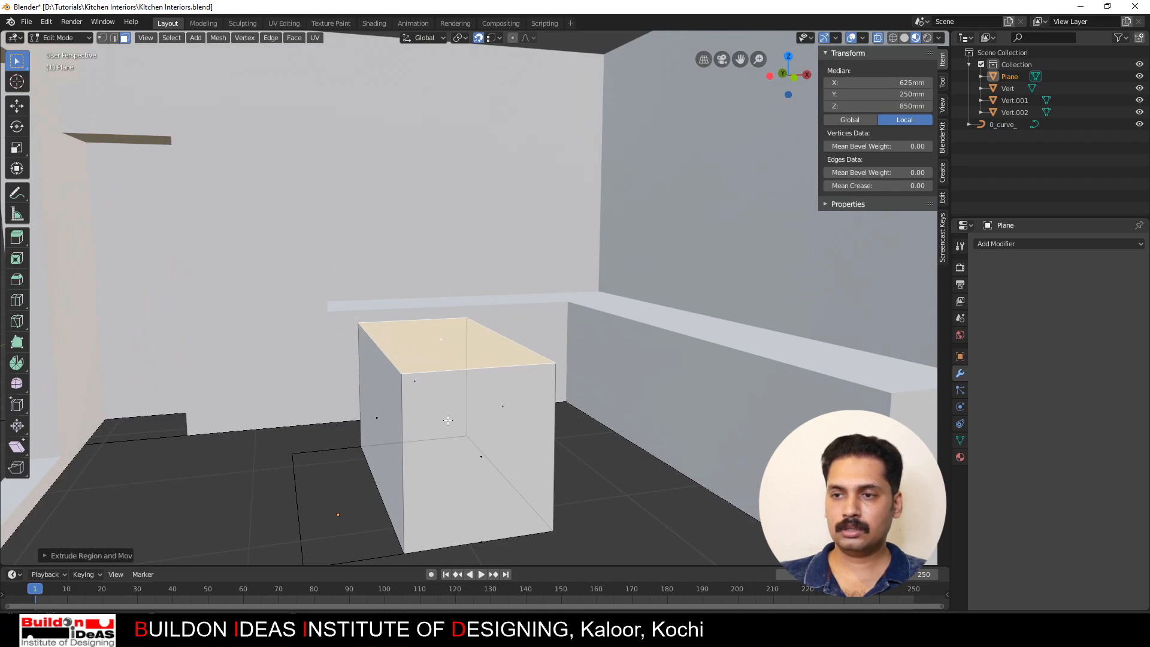
{"action": "middle_click_drag", "start_coordinate": [431, 418], "coordinate": [434, 455]}
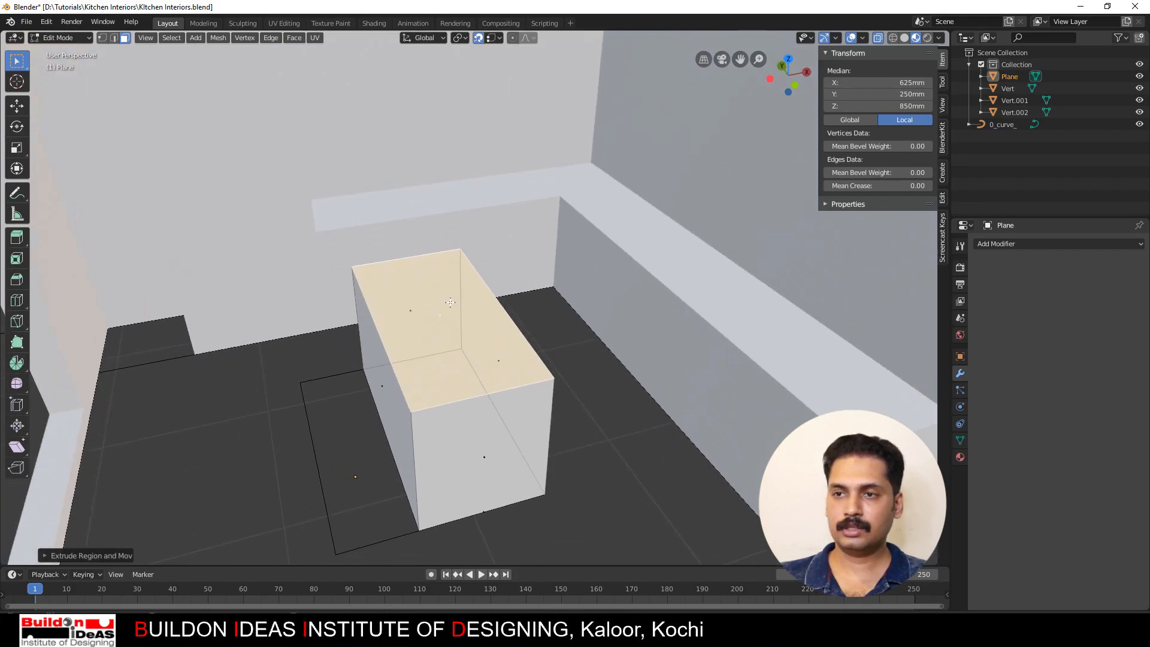
{"action": "middle_click_drag", "start_coordinate": [408, 397], "coordinate": [435, 385]}
{"action": "key", "text": "Tab"}
{"action": "key", "text": "Tab"}
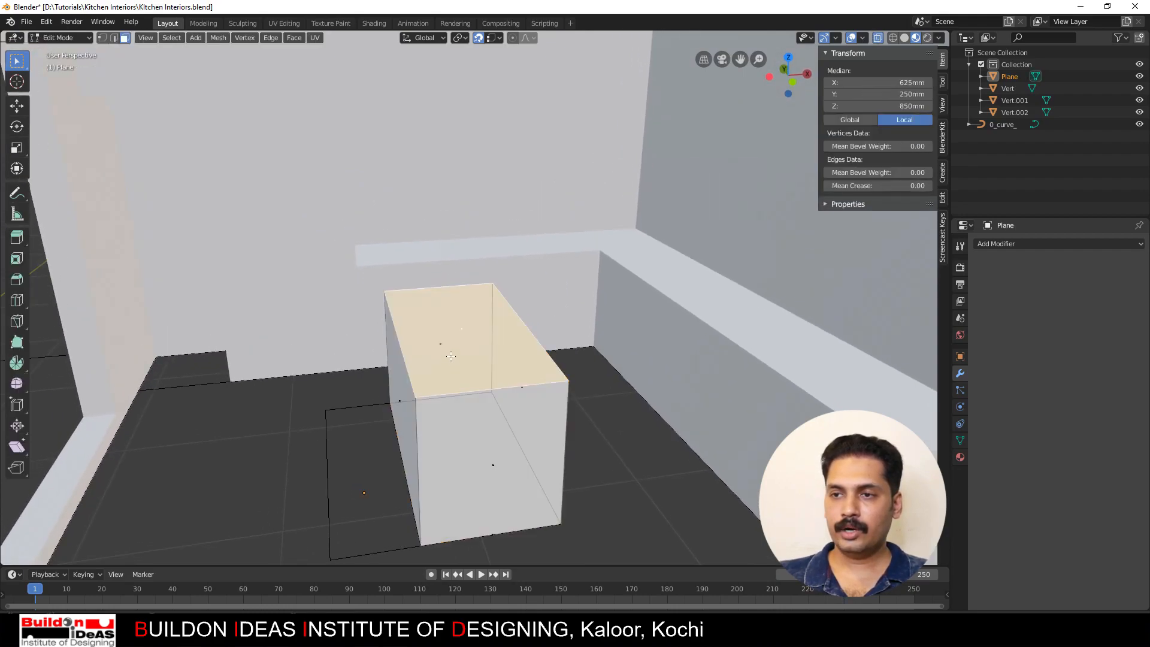
Step: Extrude the central unit's top face 50 mm upward to form the countertop slab
{"action": "left_click", "coordinate": [451, 352]}
{"action": "left_click", "coordinate": [459, 331]}
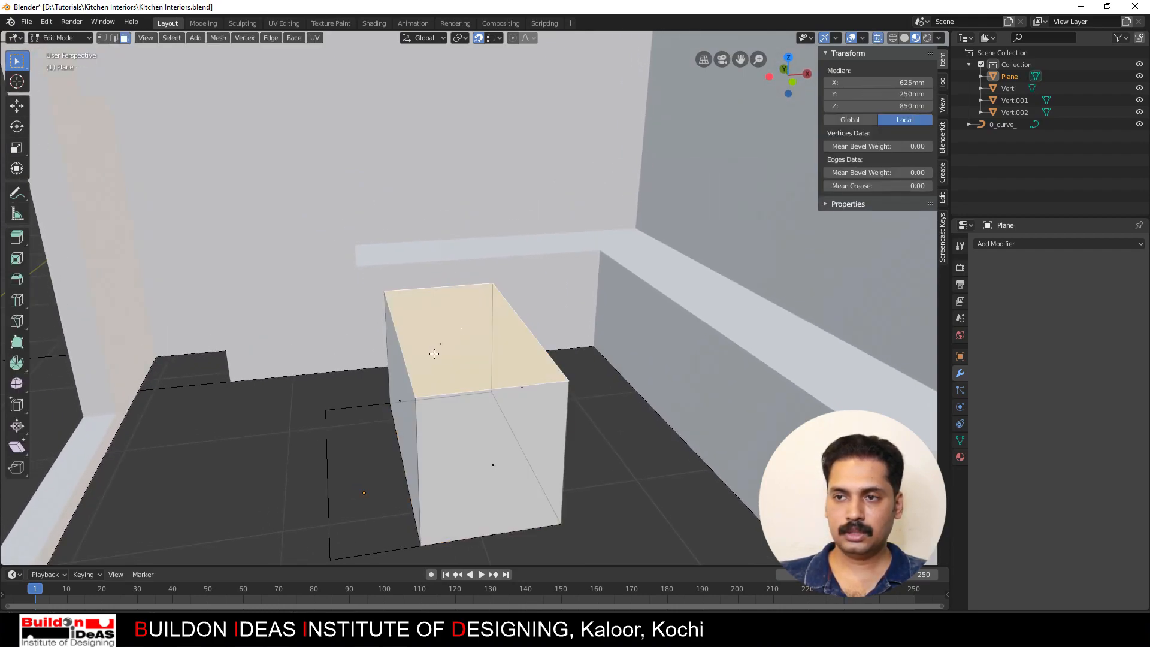
{"action": "middle_click_drag", "start_coordinate": [451, 363], "coordinate": [449, 355]}
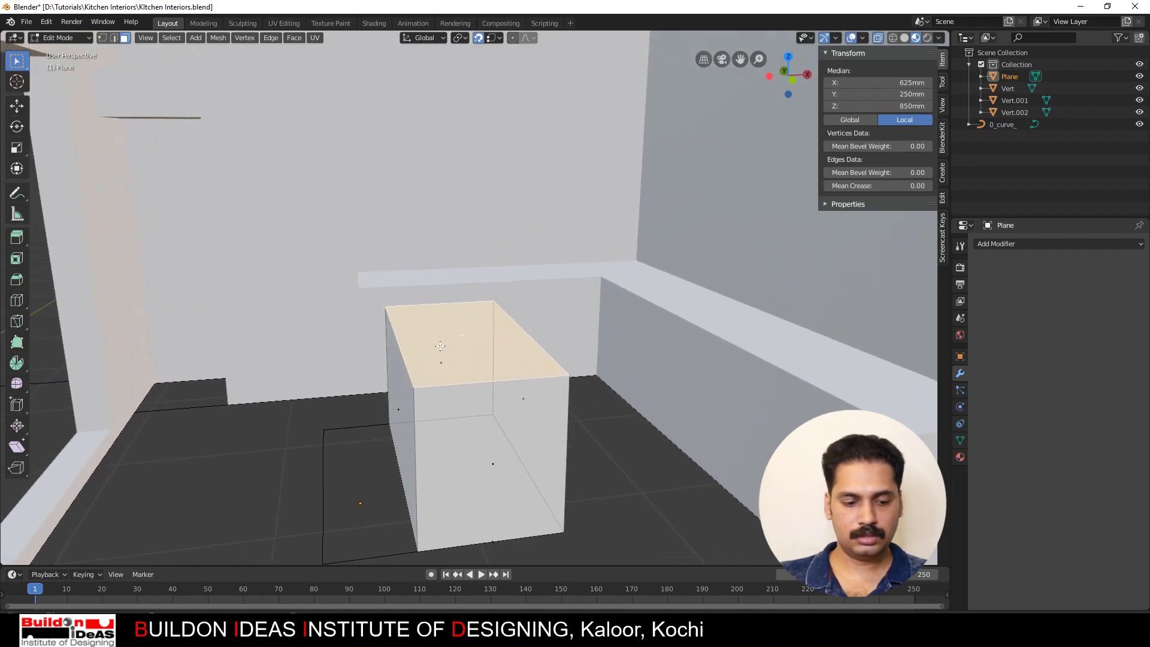
{"action": "key", "text": "e"}
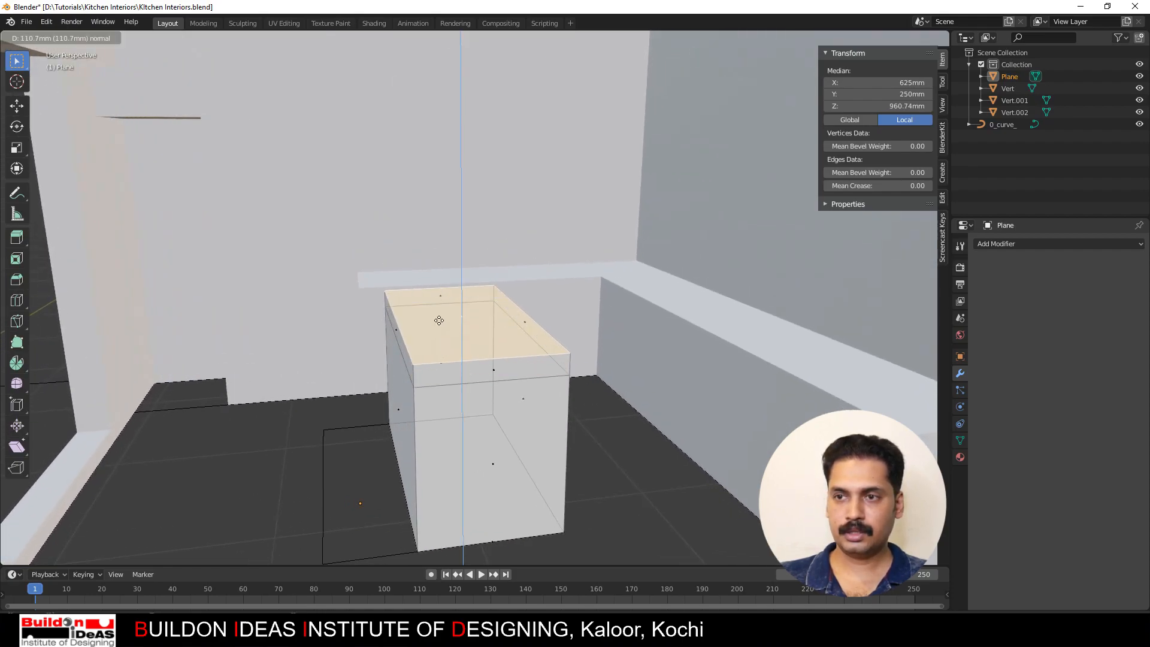
{"action": "type", "text": "50"}
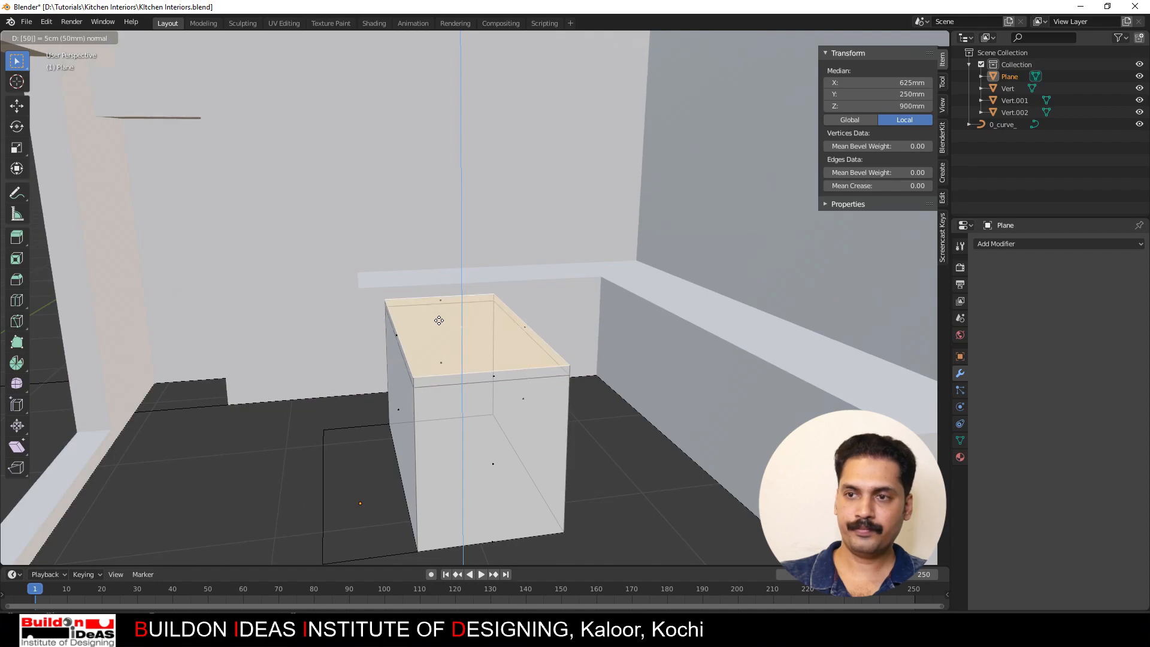
{"action": "key", "text": "Return"}
Step: Extrude the left side face of the countertop slab outward by 450 mm as an overhang
{"action": "middle_click_drag", "start_coordinate": [453, 337], "coordinate": [437, 350]}
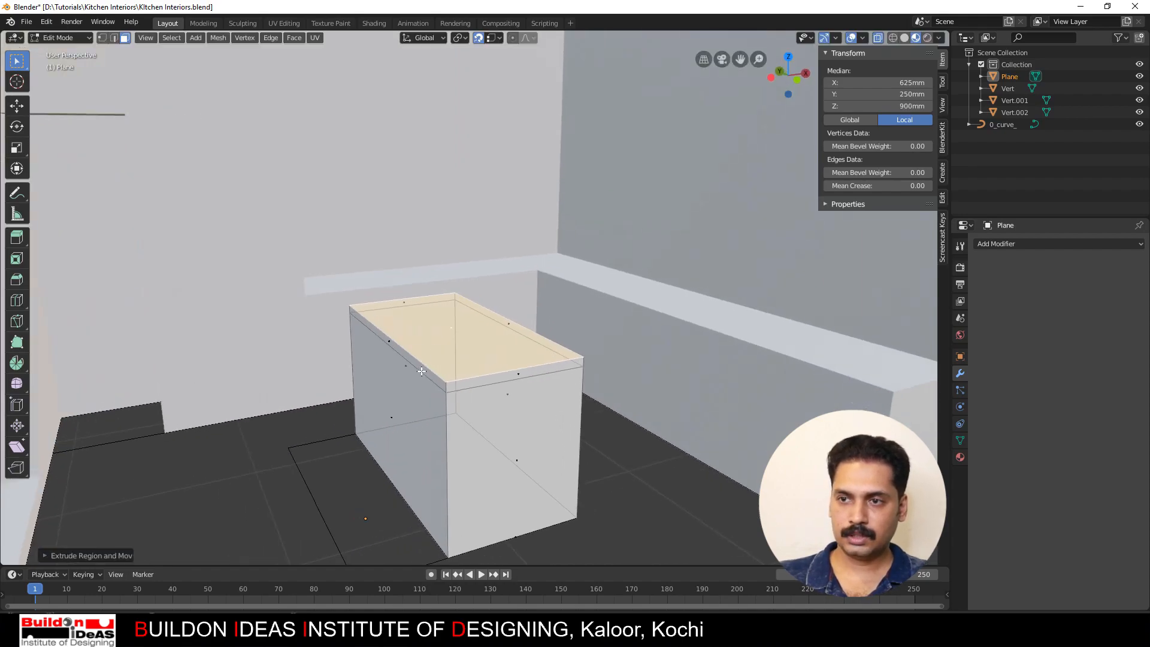
{"action": "left_click", "coordinate": [421, 369]}
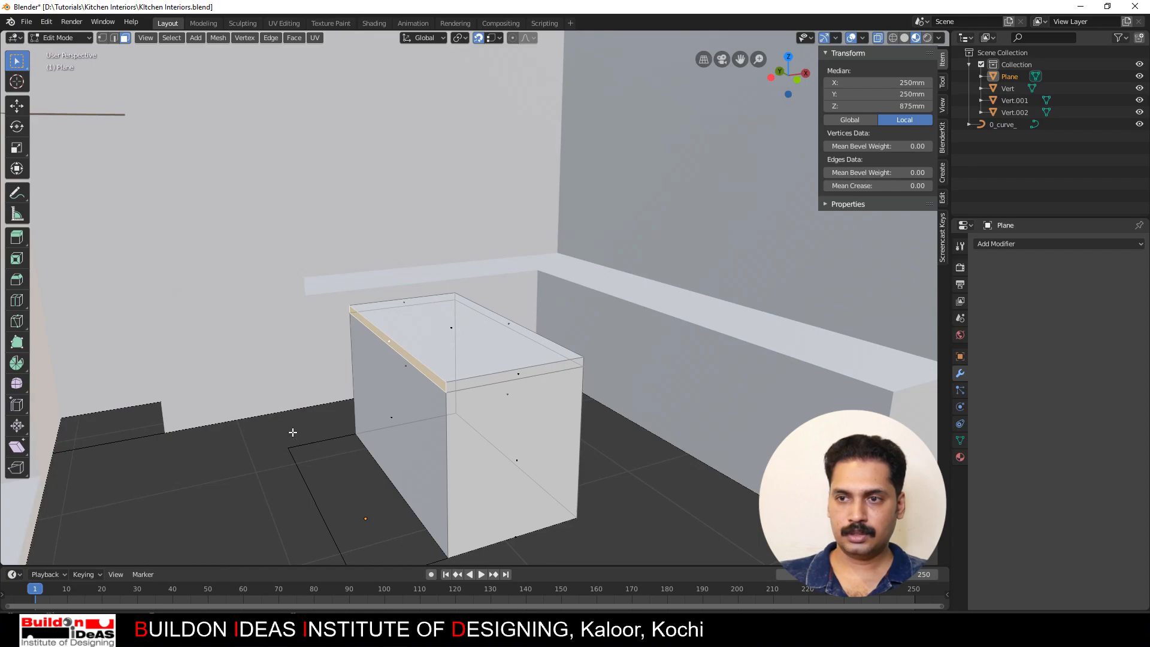
{"action": "type", "text": "e450"}
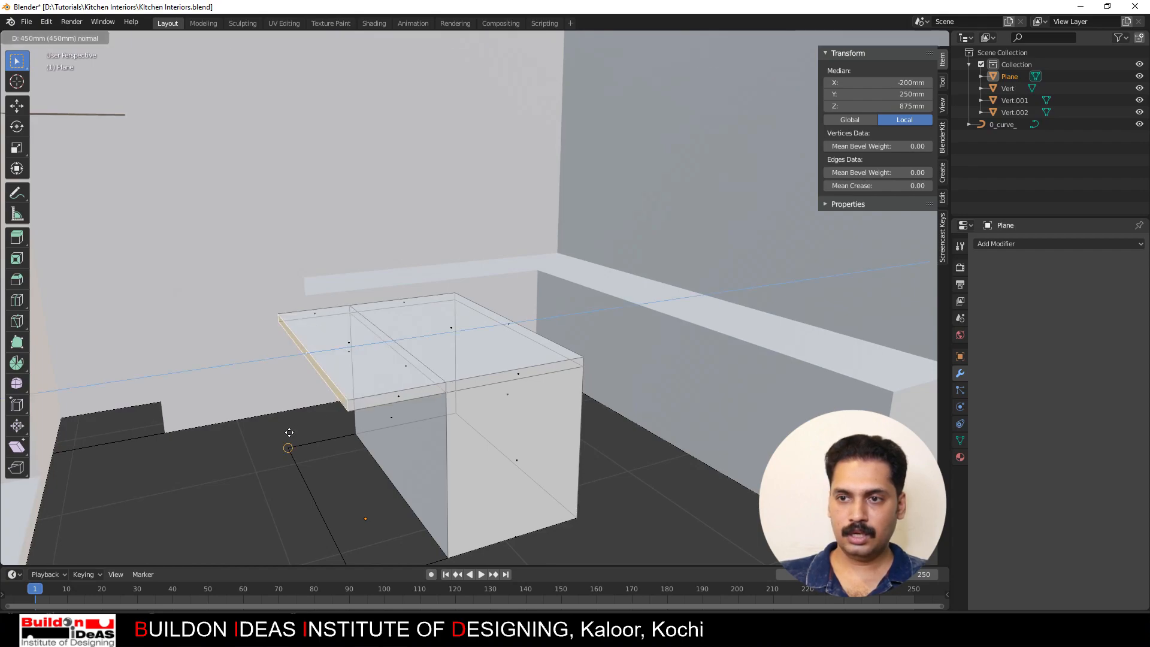
{"action": "key", "text": "Return"}
Step: Extrude the two front side faces of the countertop slab outward by 50 mm
{"action": "middle_click_drag", "start_coordinate": [277, 416], "coordinate": [378, 415]}
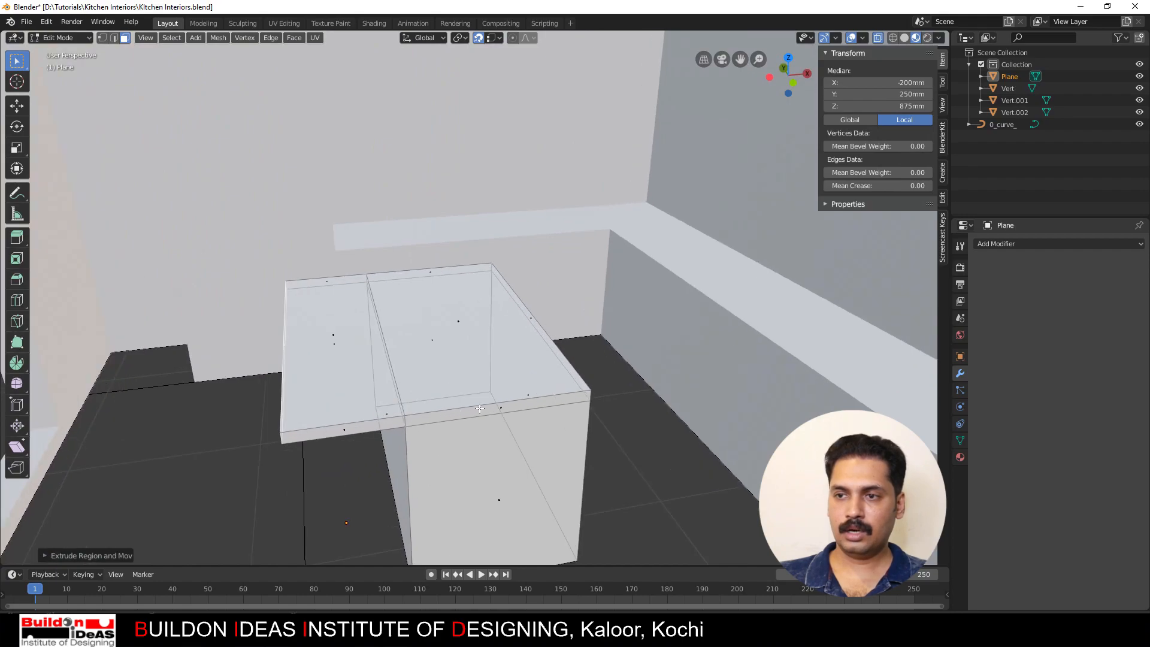
{"action": "left_click", "coordinate": [432, 419]}
{"action": "left_click", "coordinate": [353, 435], "text": "shift"}
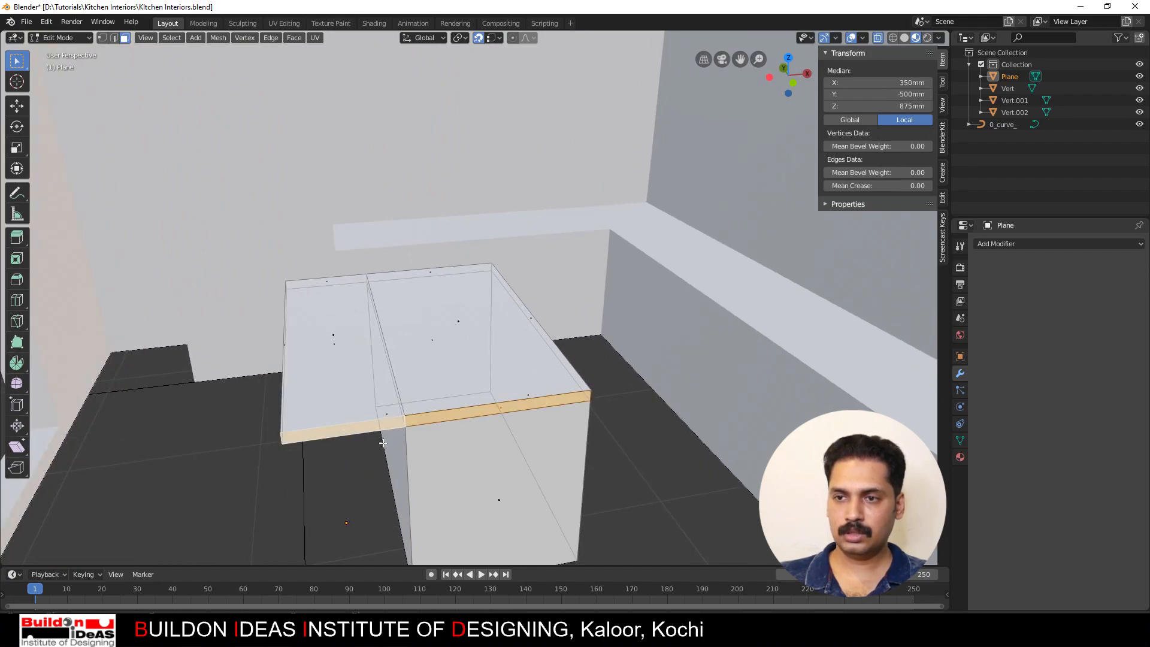
{"action": "middle_click_drag", "start_coordinate": [353, 434], "coordinate": [469, 459]}
{"action": "type", "text": "e"}
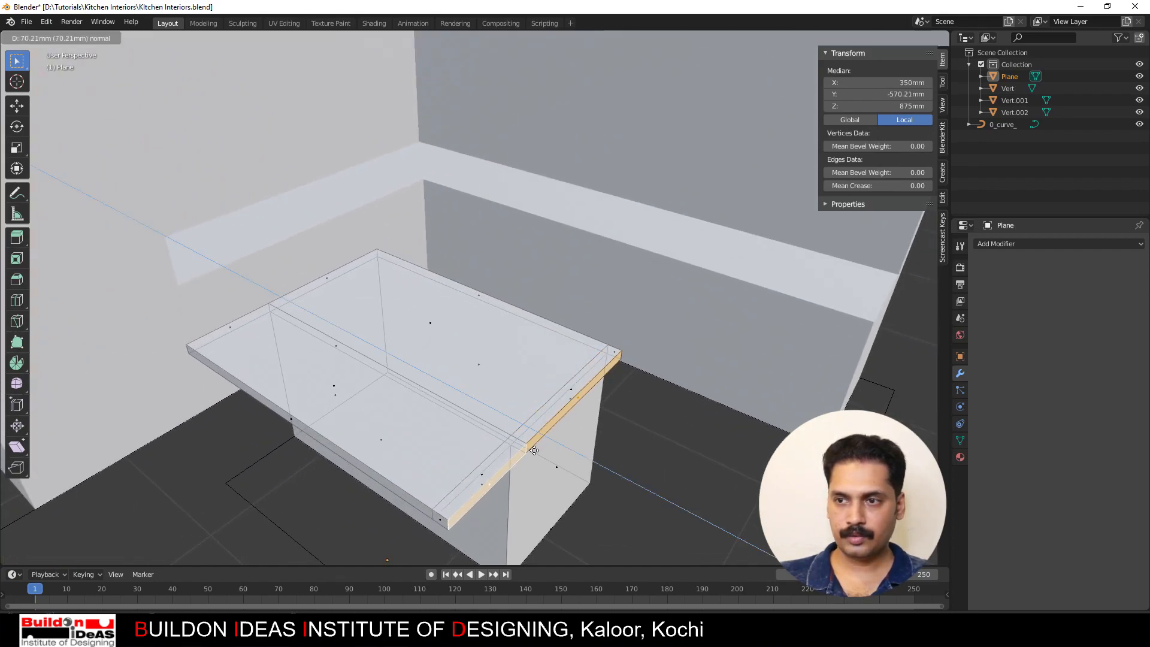
{"action": "type", "text": "50"}
{"action": "key", "text": "Return"}
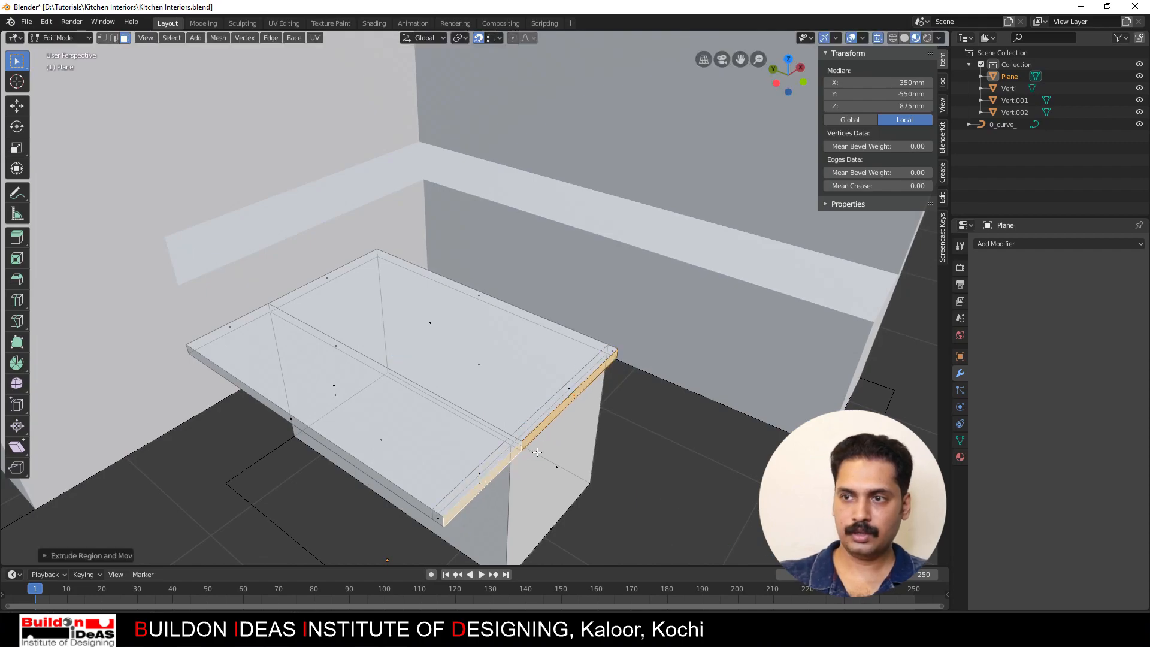
Step: Extrude the two right side faces of the countertop slab outward by 50 mm
{"action": "middle_click_drag", "start_coordinate": [536, 451], "coordinate": [329, 395]}
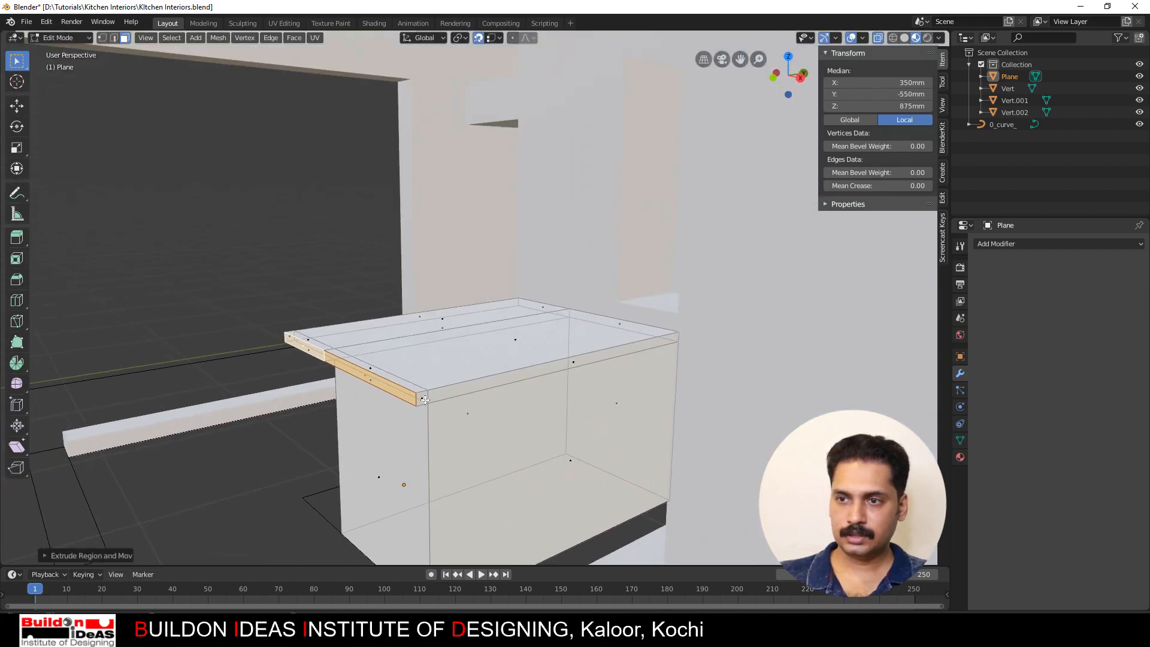
{"action": "left_click", "coordinate": [425, 399]}
{"action": "left_click", "coordinate": [572, 363], "text": "shift"}
{"action": "middle_click_drag", "start_coordinate": [573, 363], "coordinate": [569, 398]}
{"action": "key", "text": "e"}
{"action": "right_click", "coordinate": [569, 398]}
{"action": "key", "text": "e"}
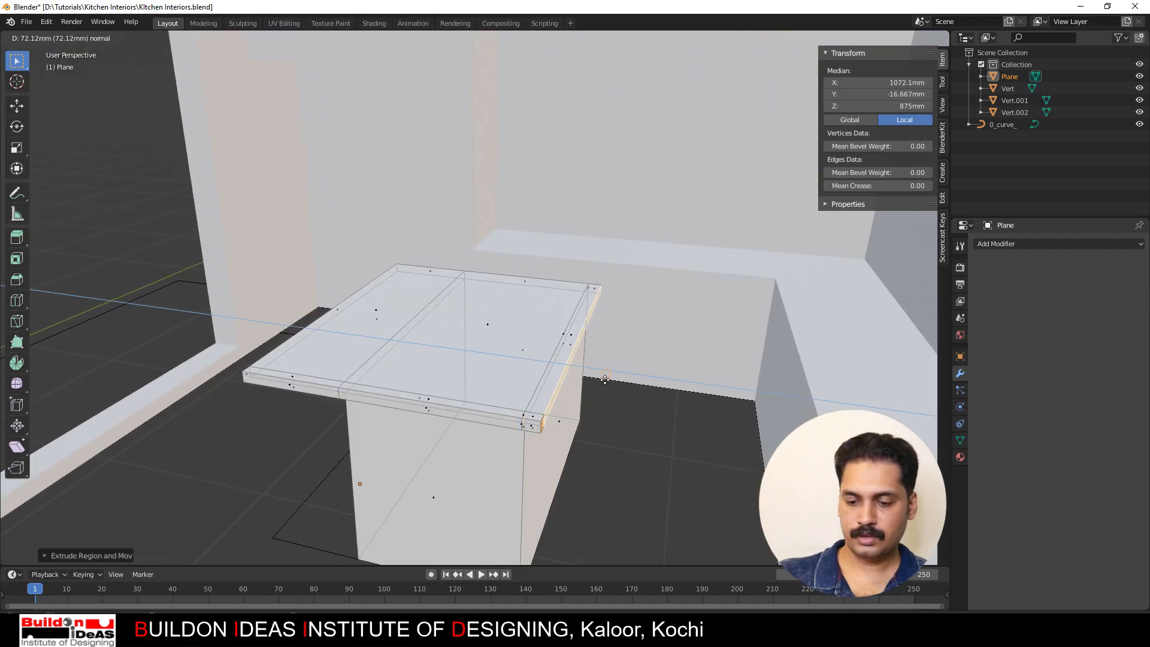
{"action": "right_click", "coordinate": [605, 379]}
Step: Select the three back side faces of the countertop slab and extrude them by 50 mm
{"action": "key", "text": "KP_Divide"}
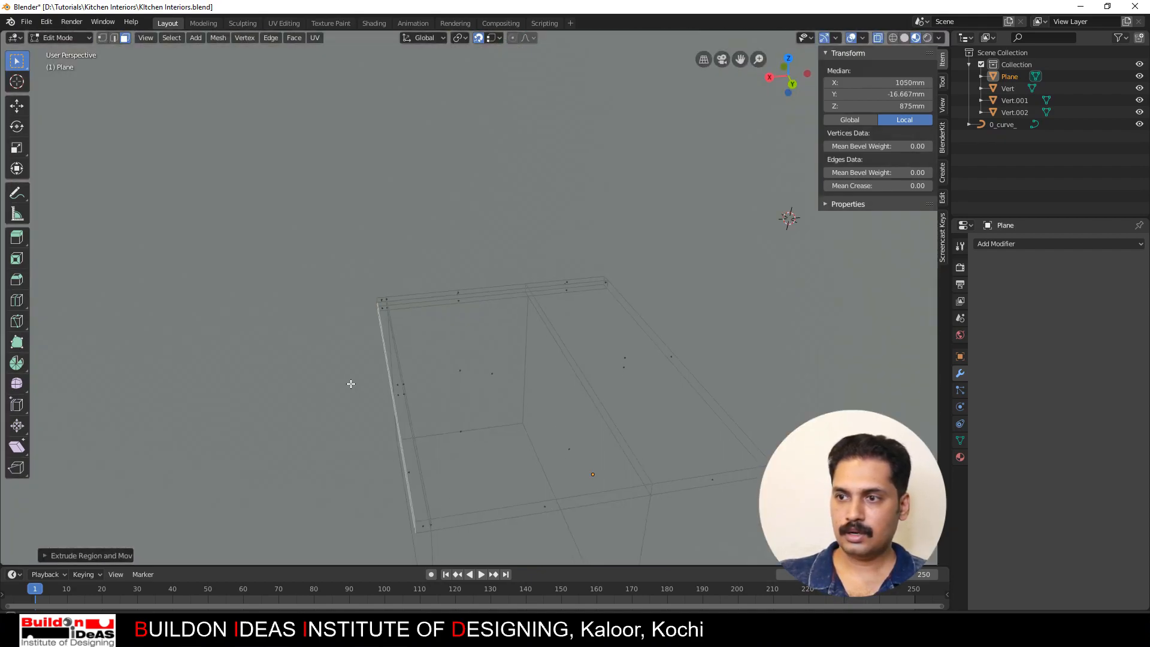
{"action": "key", "text": "KP_Divide"}
{"action": "left_click", "coordinate": [585, 518]}
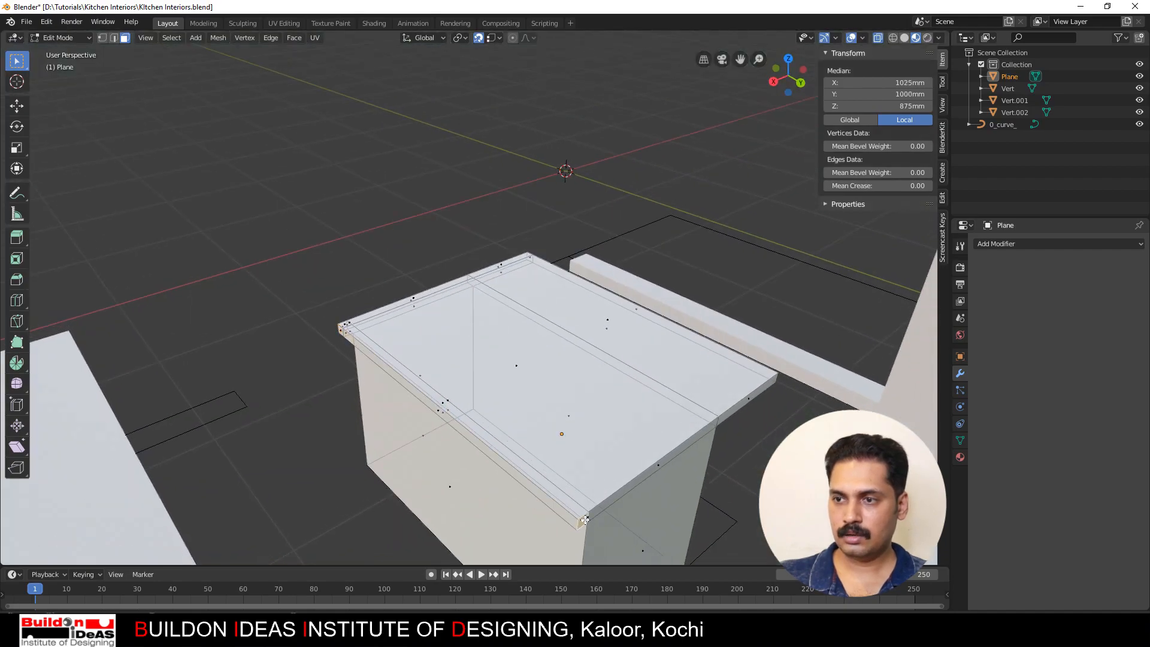
{"action": "left_click", "coordinate": [661, 465], "text": "shift"}
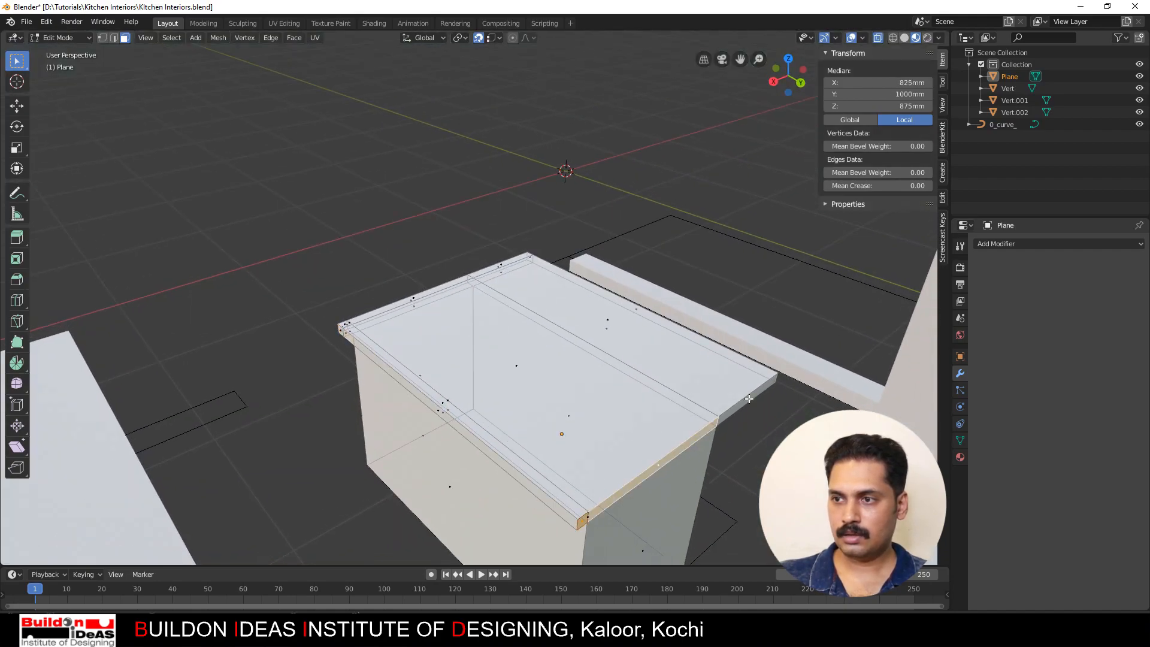
{"action": "left_click", "coordinate": [749, 399], "text": "shift"}
{"action": "type", "text": "e"}
{"action": "type", "text": "50"}
{"action": "key", "text": "Return"}
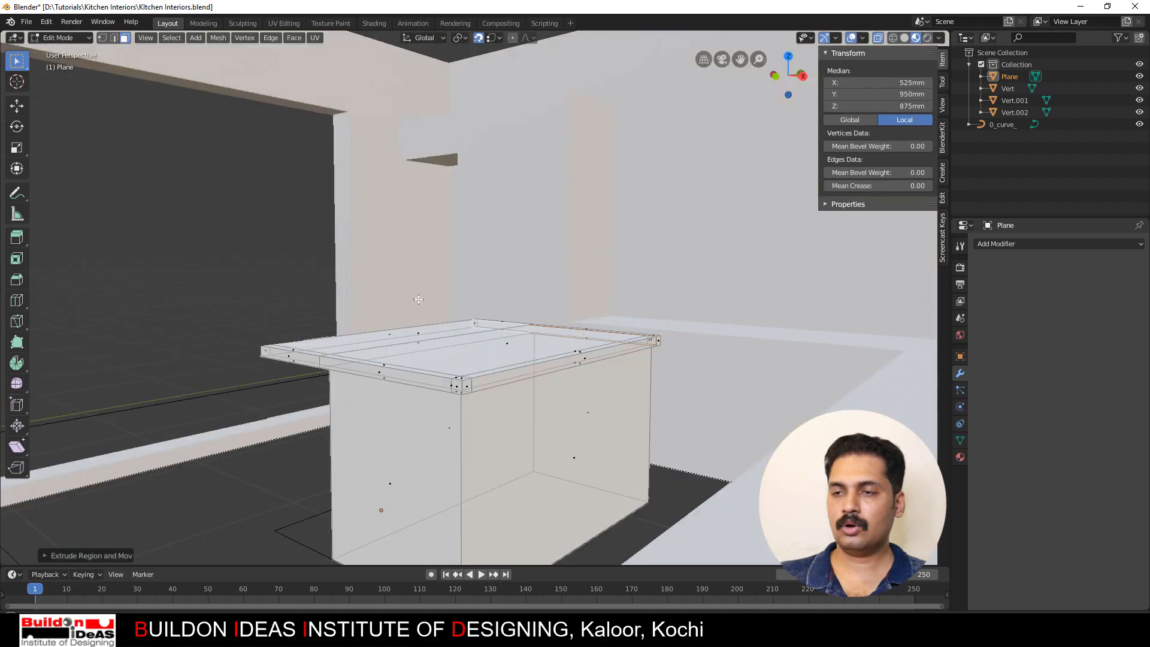
Step: Leave edit mode, deselect the central unit and bring the tall cabinet on the back wall into view
{"action": "middle_click_drag", "start_coordinate": [420, 298], "coordinate": [390, 410]}
{"action": "key", "text": "Tab"}
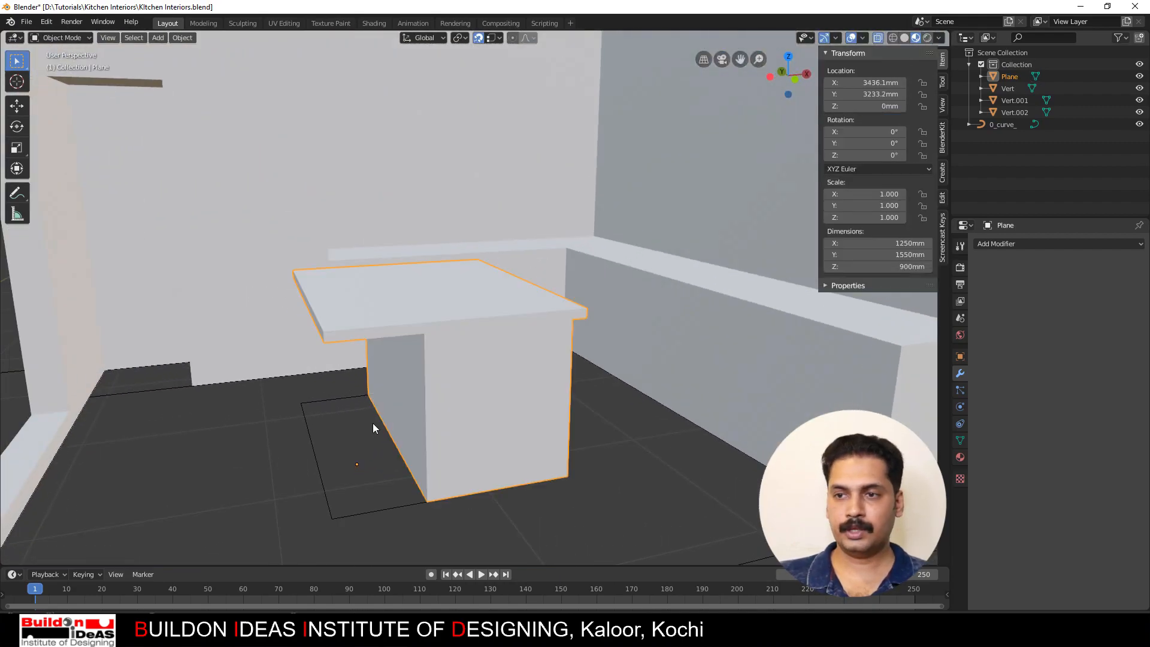
{"action": "left_click", "coordinate": [261, 430]}
{"action": "middle_click_drag", "start_coordinate": [261, 430], "coordinate": [404, 433]}
{"action": "middle_click_drag", "start_coordinate": [305, 373], "coordinate": [393, 415]}
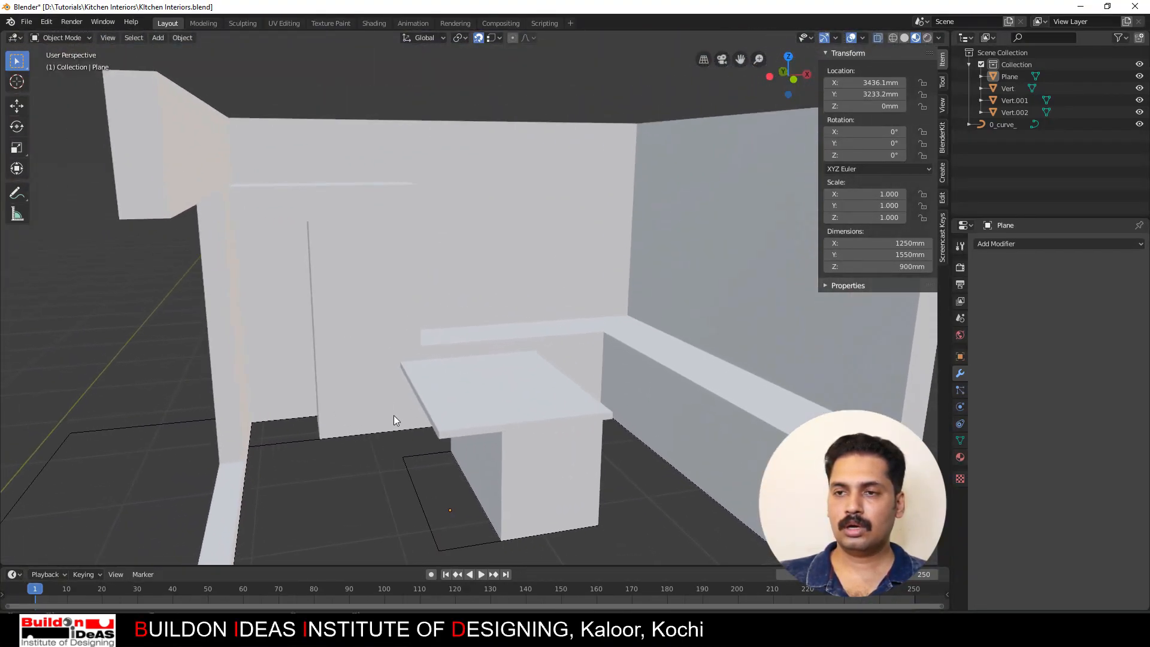
{"action": "middle_click_drag", "start_coordinate": [342, 258], "coordinate": [367, 251]}
{"action": "key", "text": "Tab"}
{"action": "left_click", "coordinate": [296, 252]}
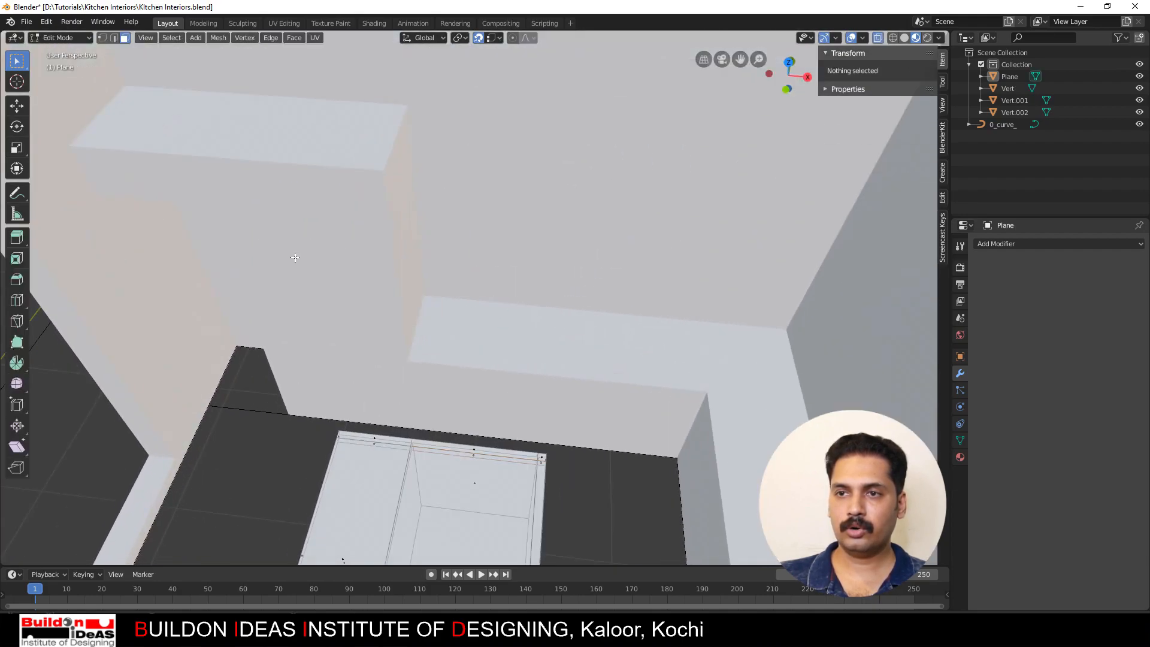
{"action": "key", "text": "Tab"}
{"action": "key", "text": "Tab"}
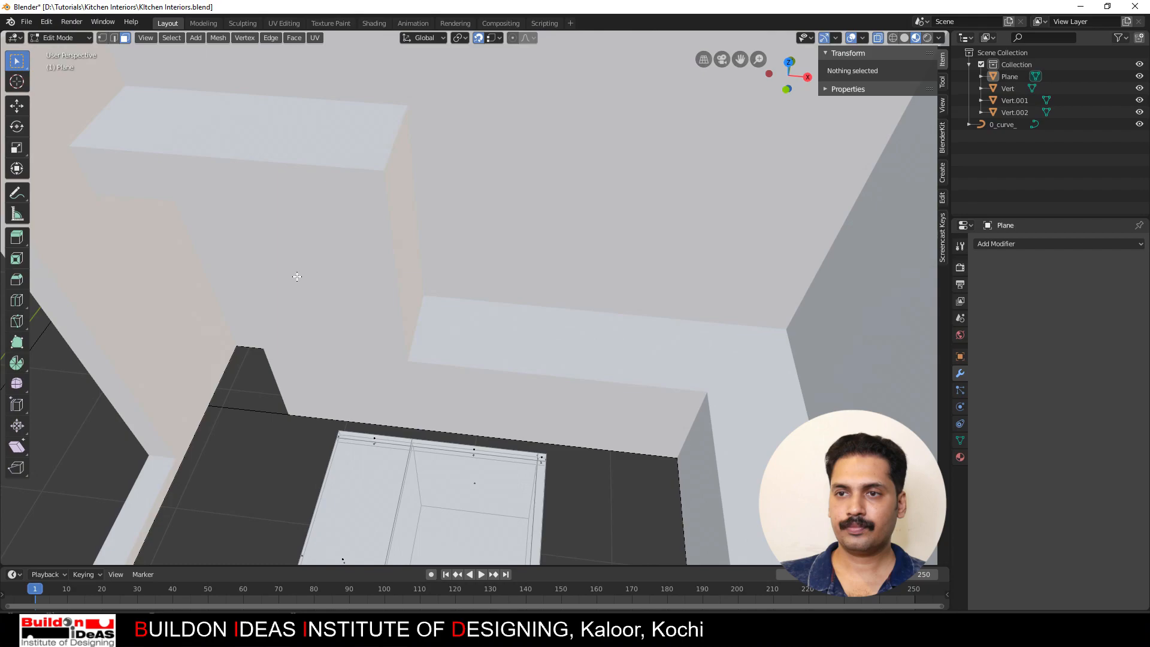
{"action": "key", "text": "Tab"}
Step: Dissolve the horizontal edge that splits the front of the tall cabinet's full-height section, and leave edit mode with nothing selected
{"action": "left_click", "coordinate": [317, 229]}
{"action": "key", "text": "Tab"}
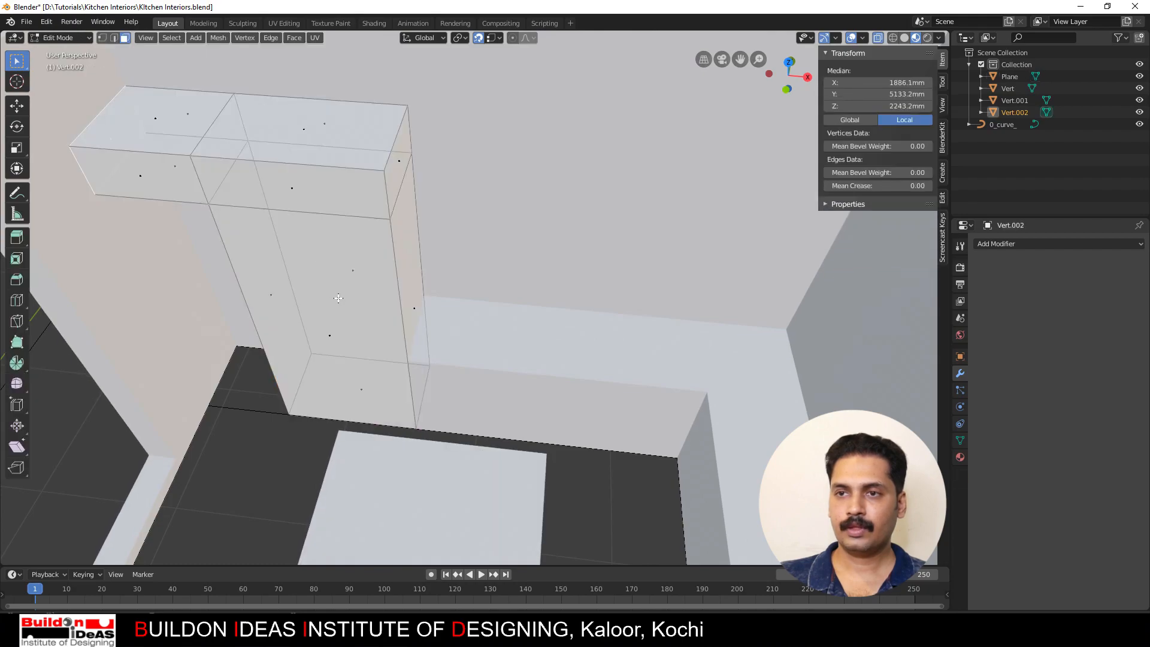
{"action": "middle_click_drag", "start_coordinate": [317, 229], "coordinate": [323, 263]}
{"action": "left_click", "coordinate": [341, 250]}
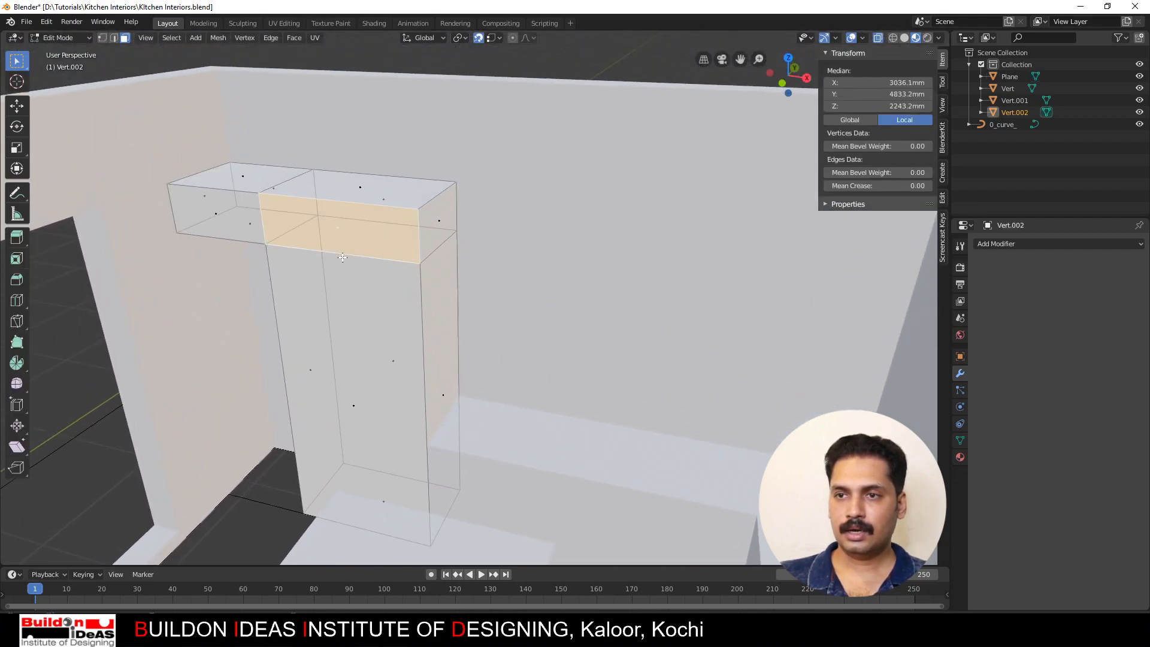
{"action": "key", "text": "2"}
{"action": "left_click", "coordinate": [342, 257]}
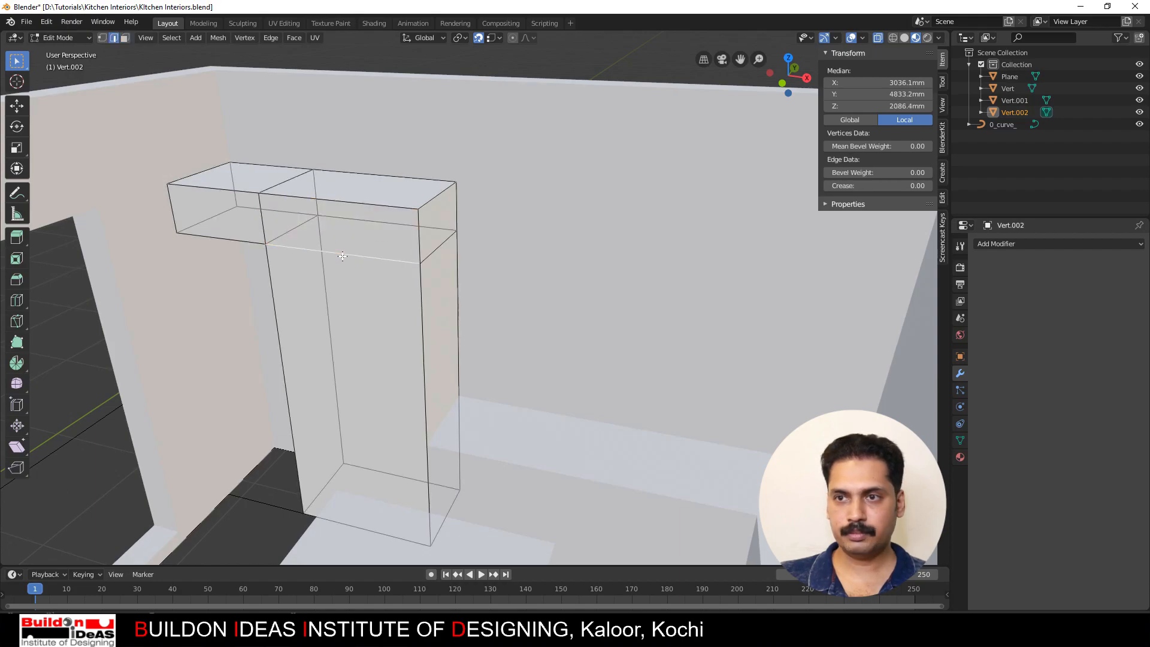
{"action": "right_click", "coordinate": [342, 257]}
{"action": "left_click", "coordinate": [292, 594]}
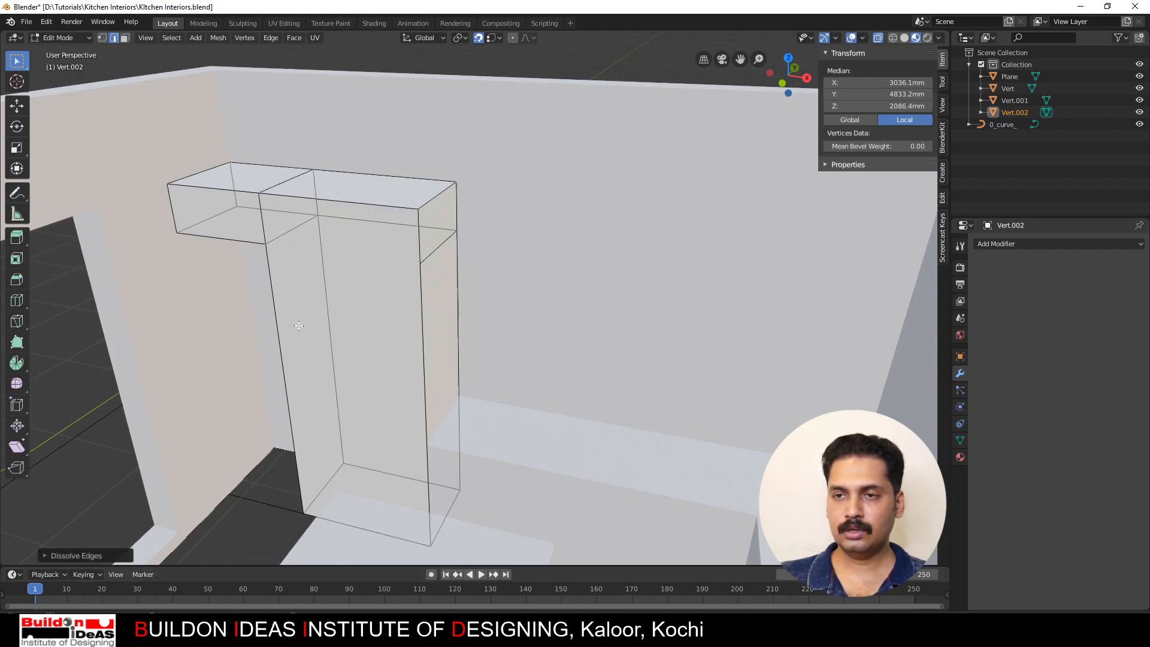
{"action": "middle_click_drag", "start_coordinate": [299, 325], "coordinate": [412, 350]}
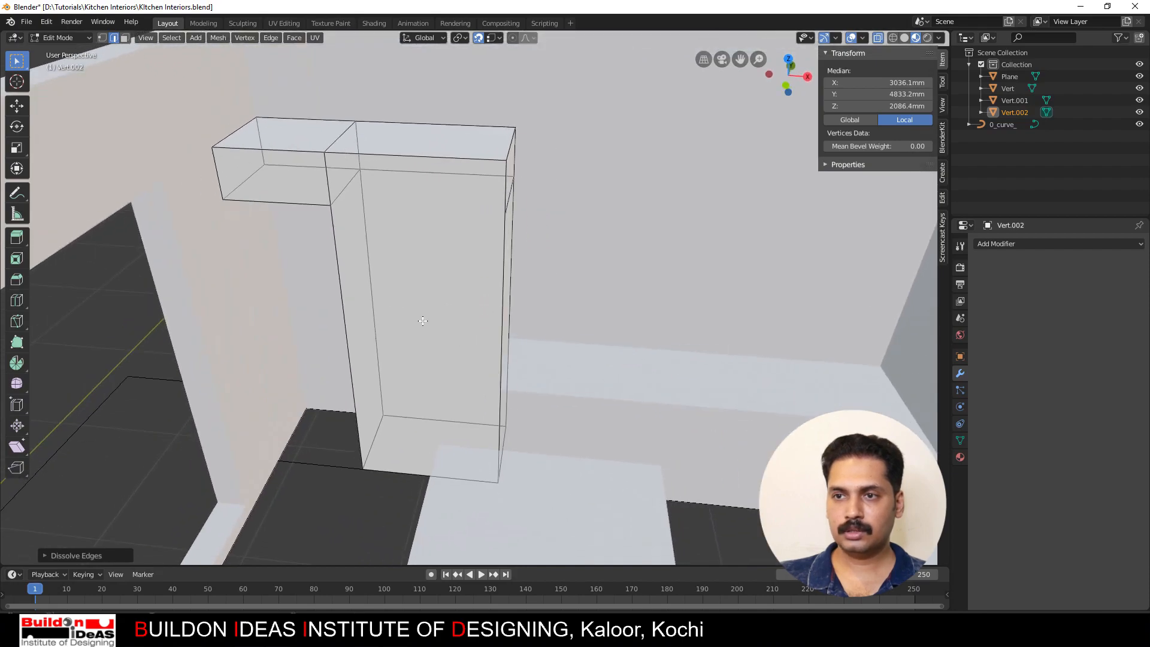
{"action": "key", "text": "alt+a"}
{"action": "key", "text": "Tab"}
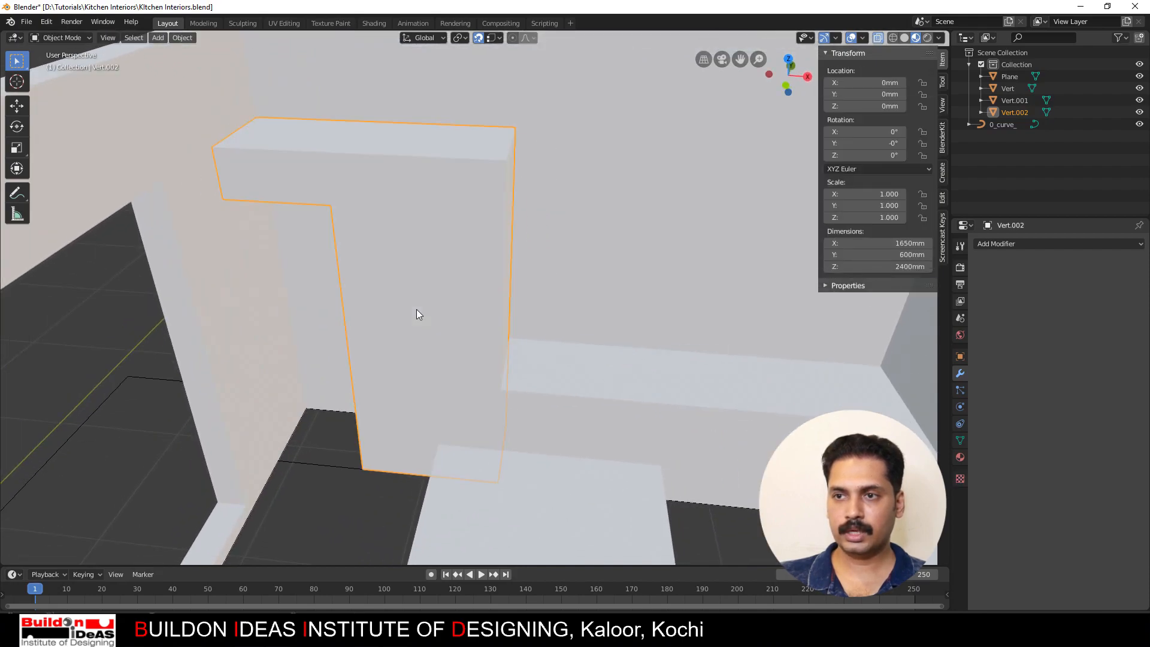
Step: Duplicate the tall cabinet's full-height front face in place with X-ray off, separate it as its own object, and select that panel
{"action": "key", "text": "Tab"}
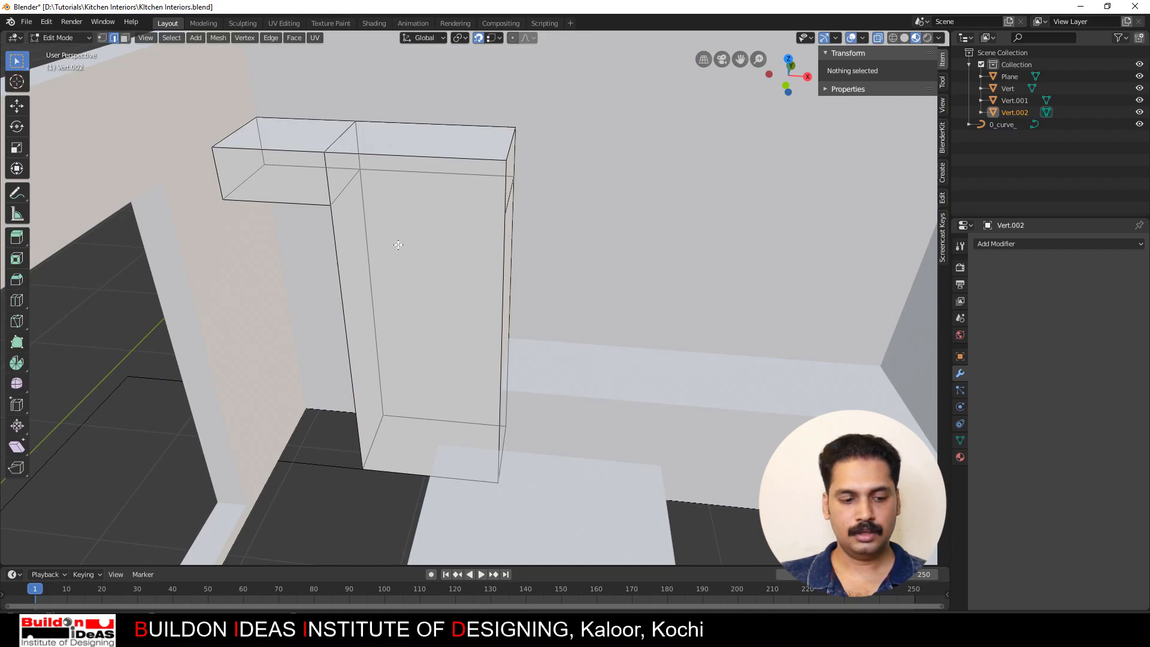
{"action": "key", "text": "3"}
{"action": "left_click", "coordinate": [413, 293]}
{"action": "left_click", "coordinate": [877, 38]}
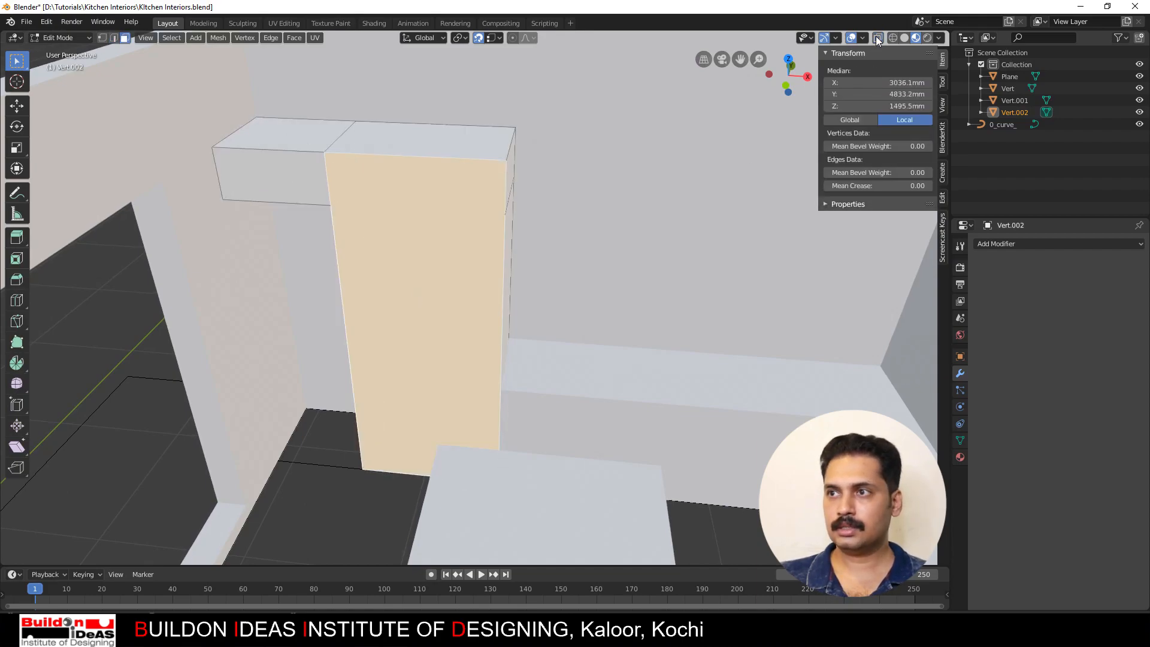
{"action": "middle_click_drag", "start_coordinate": [371, 312], "coordinate": [340, 322]}
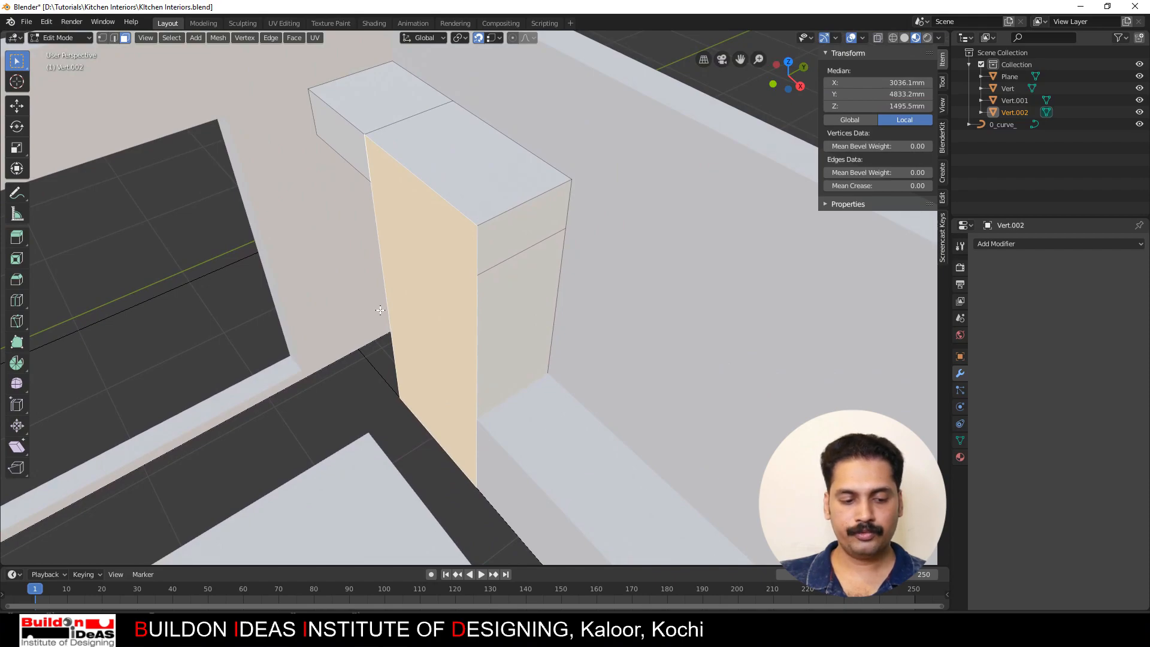
{"action": "key", "text": "g"}
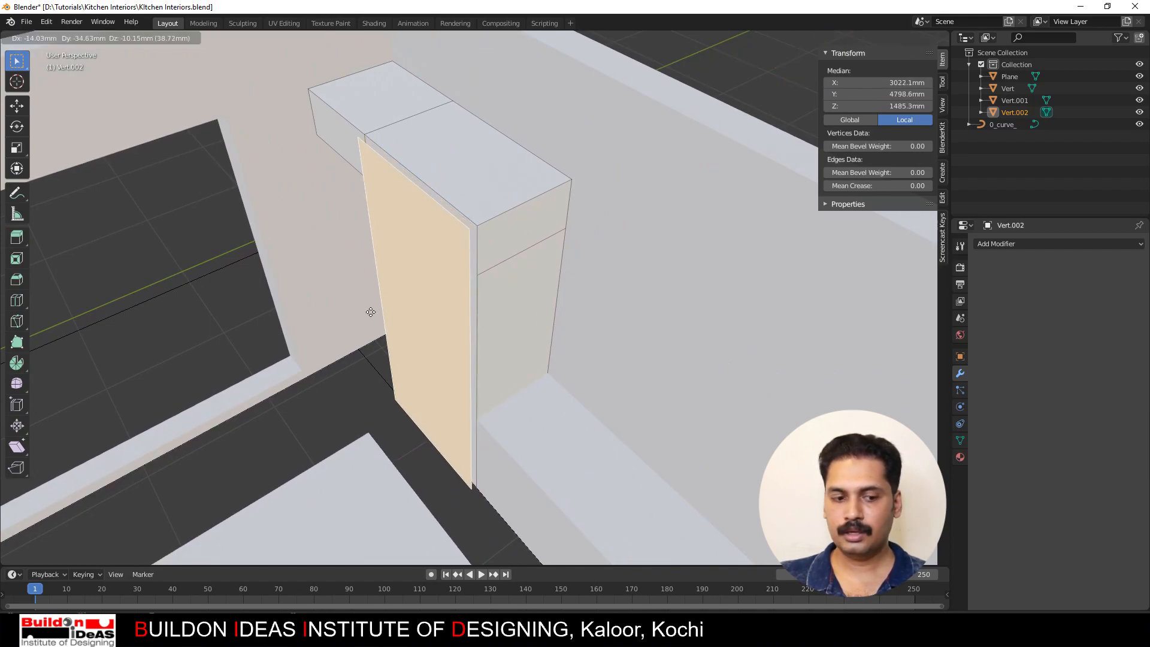
{"action": "right_click", "coordinate": [371, 312]}
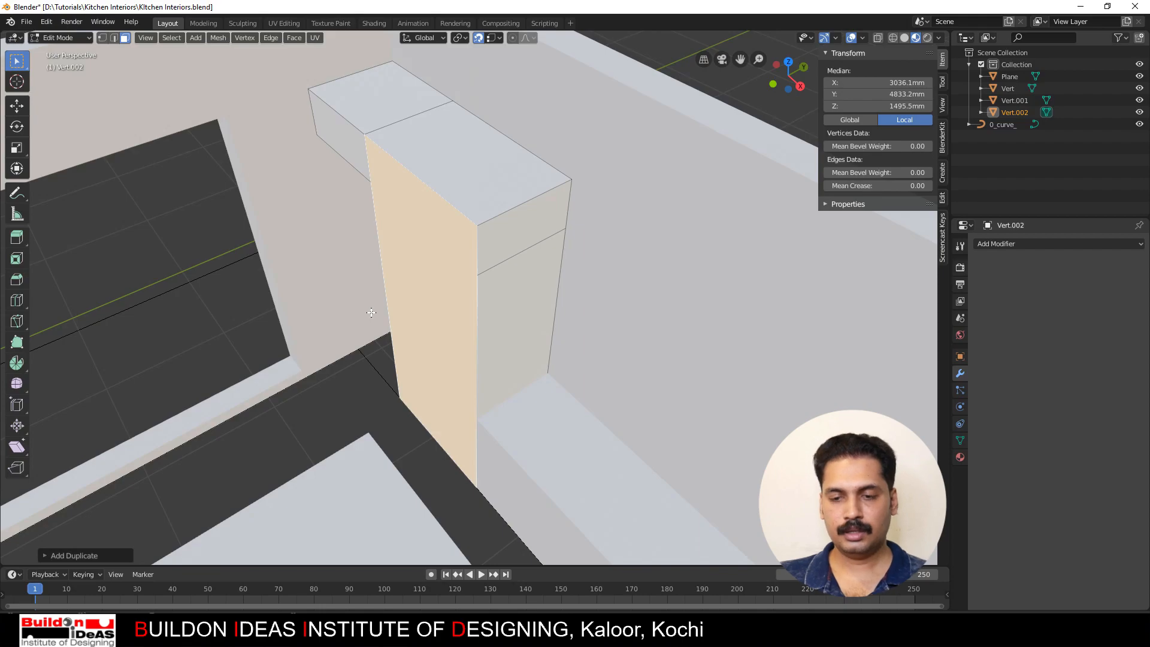
{"action": "key", "text": "p"}
{"action": "left_click", "coordinate": [371, 313]}
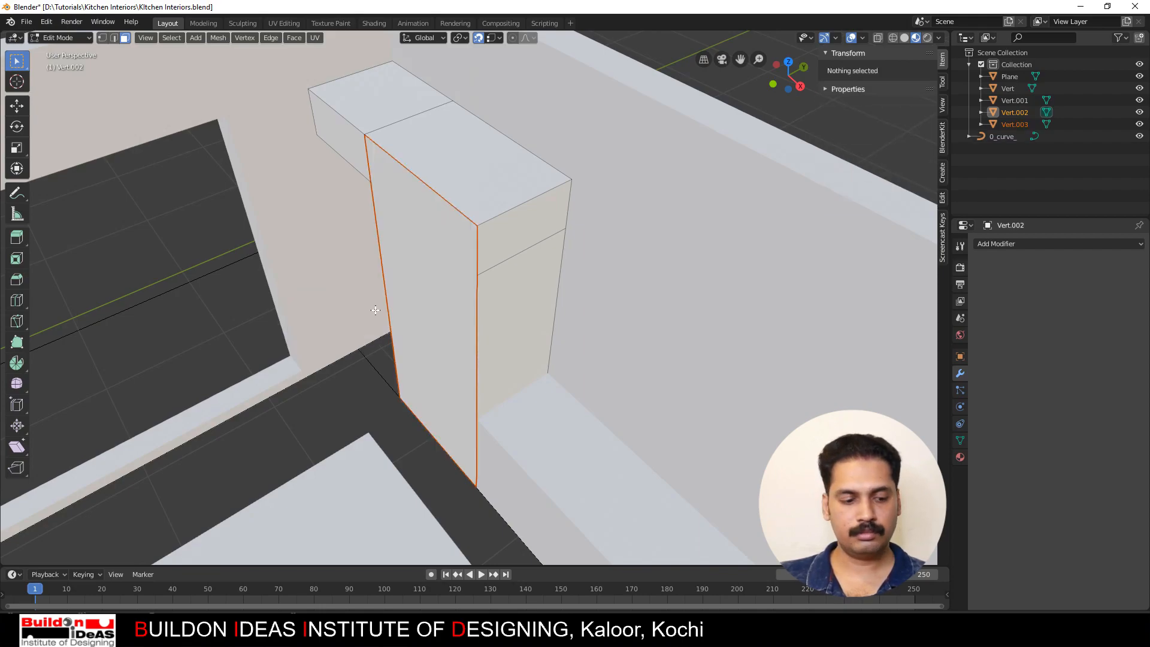
{"action": "key", "text": "Tab"}
{"action": "left_click", "coordinate": [407, 228]}
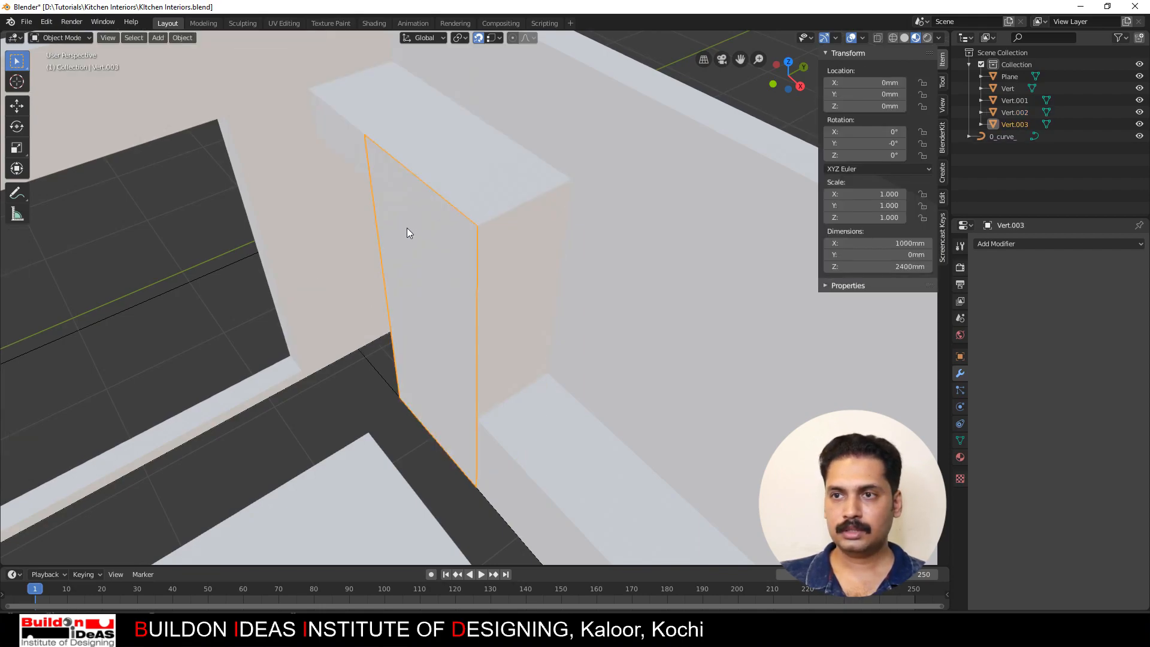
Step: Add one vertical loop cut to the separated front panel, about 550 mm from the edge beside the overhead section
{"action": "middle_click_drag", "start_coordinate": [402, 297], "coordinate": [503, 318]}
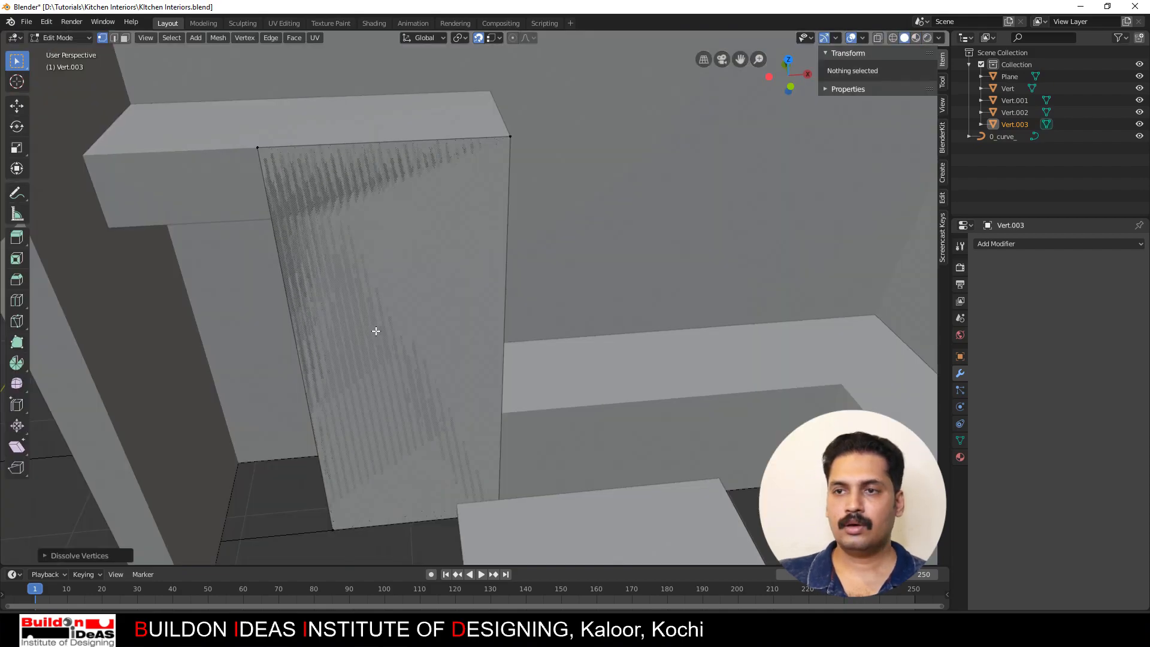
{"action": "middle_click_drag", "start_coordinate": [375, 328], "coordinate": [402, 348]}
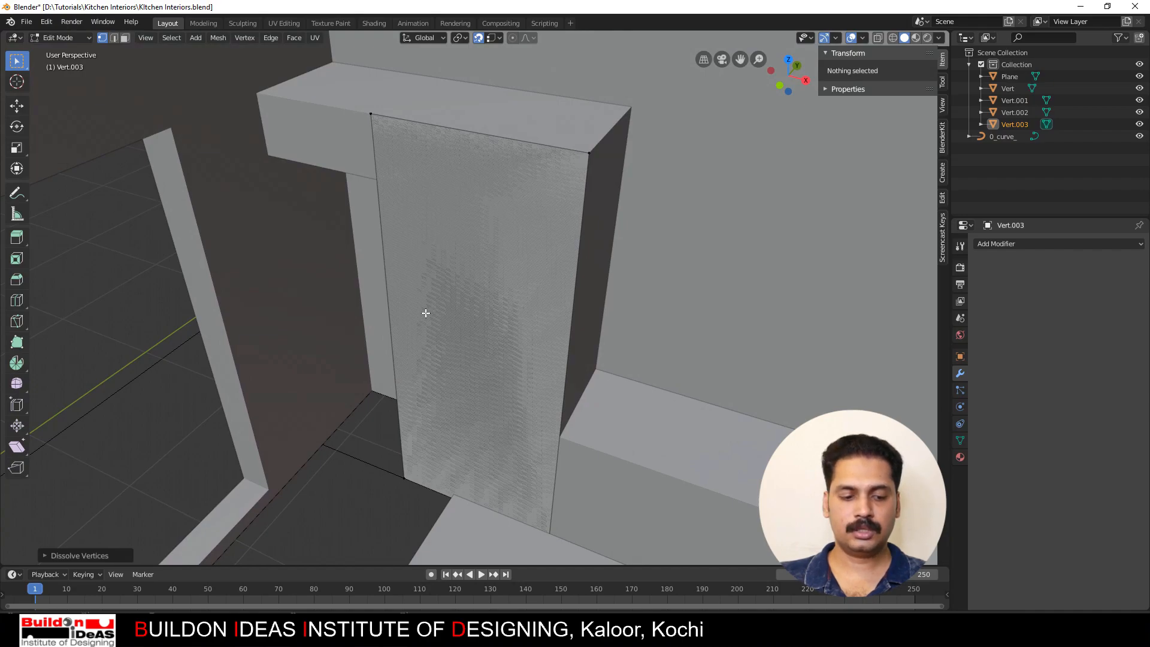
{"action": "key", "text": "ctrl+r"}
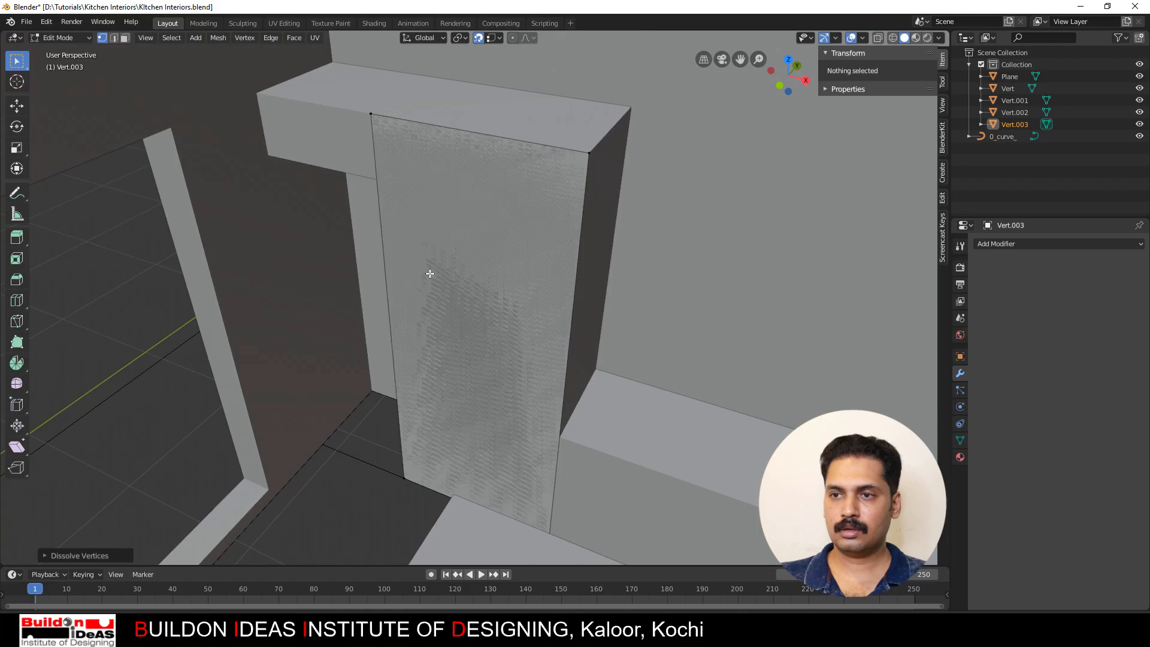
{"action": "left_click", "coordinate": [488, 133]}
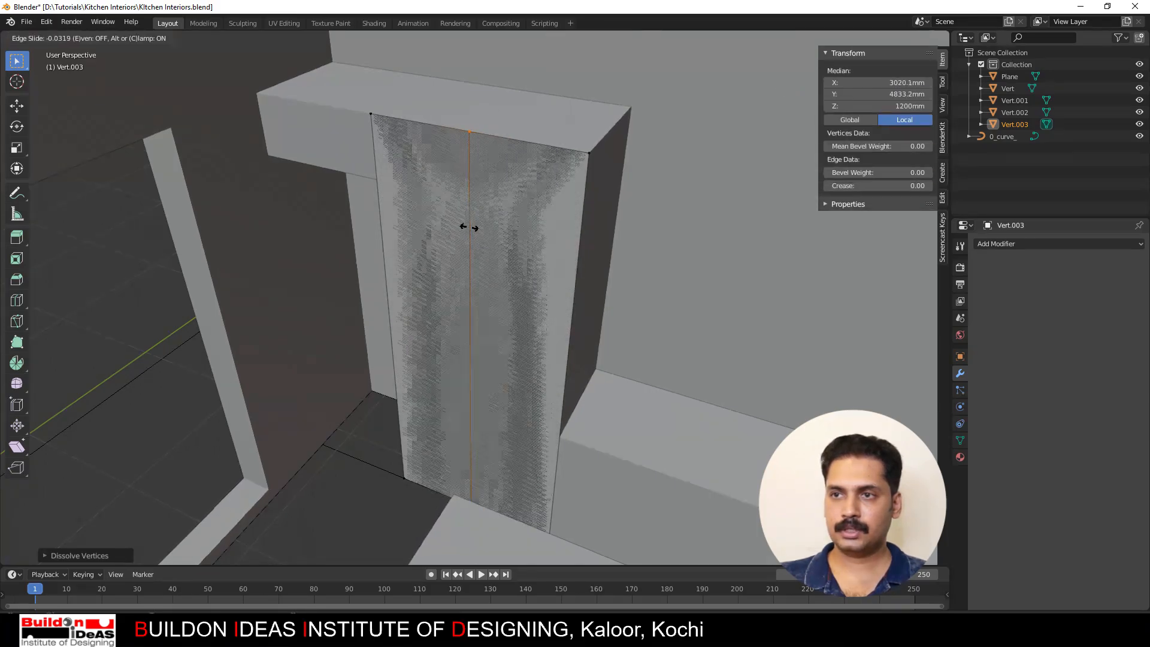
{"action": "left_click", "coordinate": [481, 230]}
{"action": "middle_click_drag", "start_coordinate": [294, 234], "coordinate": [480, 257]}
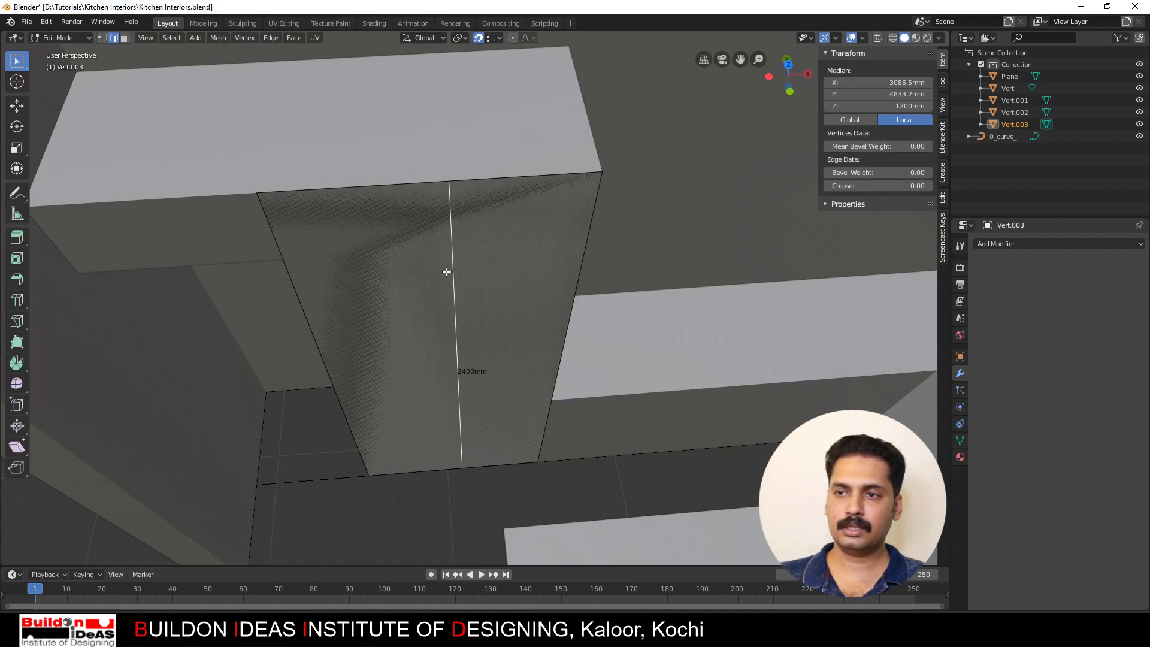
Step: Move the panel's vertical edge along X by about 39 mm and a further 10 mm to make 600 mm and 400 mm widths
{"action": "key", "text": "g"}
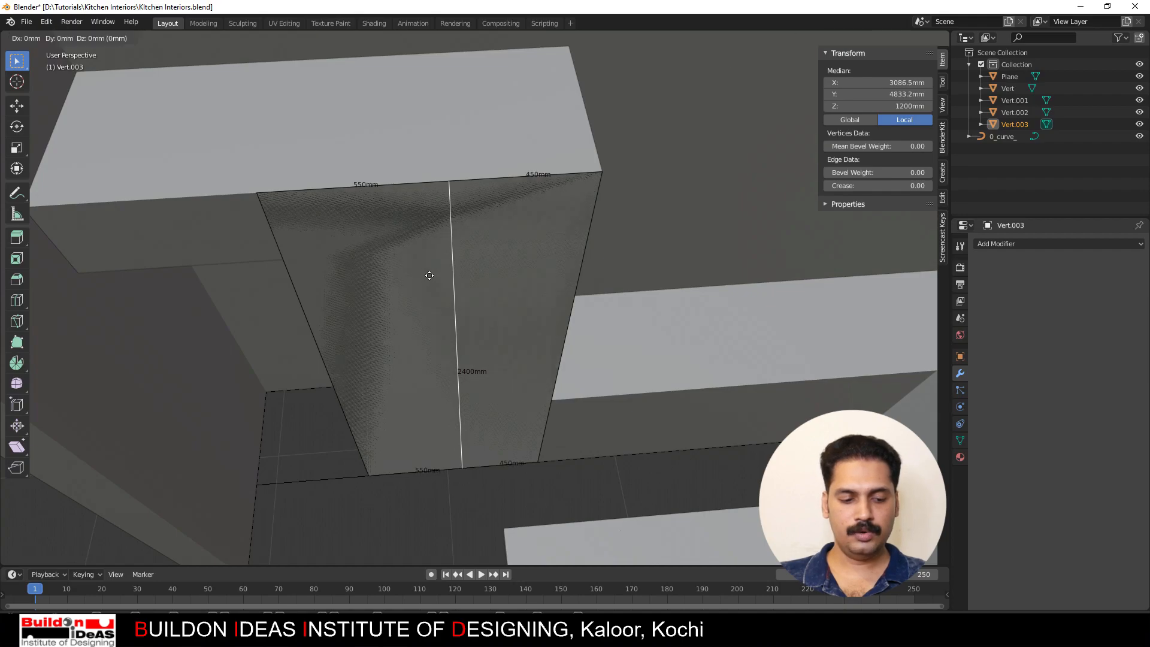
{"action": "key", "text": "x"}
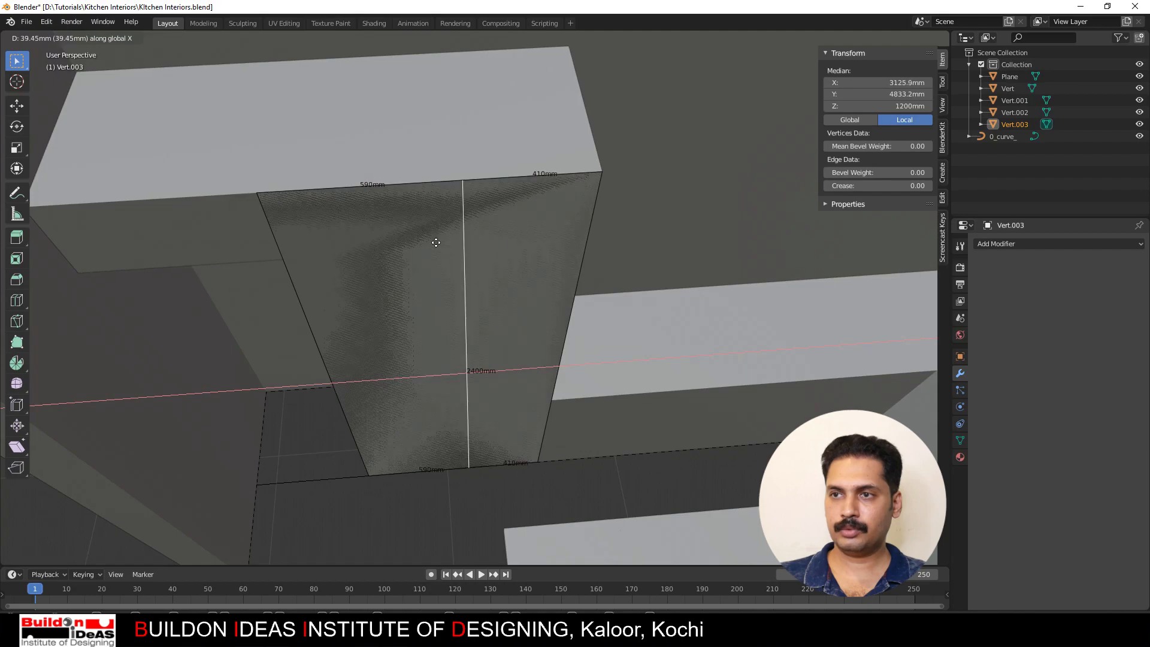
{"action": "left_click", "coordinate": [436, 243]}
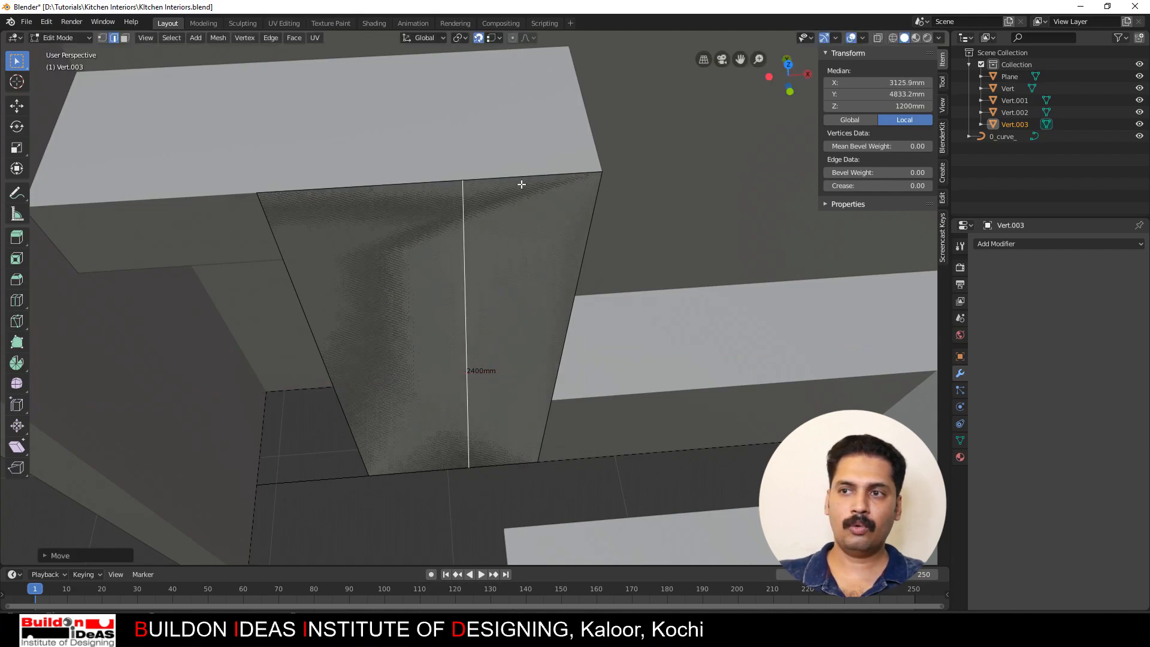
{"action": "key", "text": "g"}
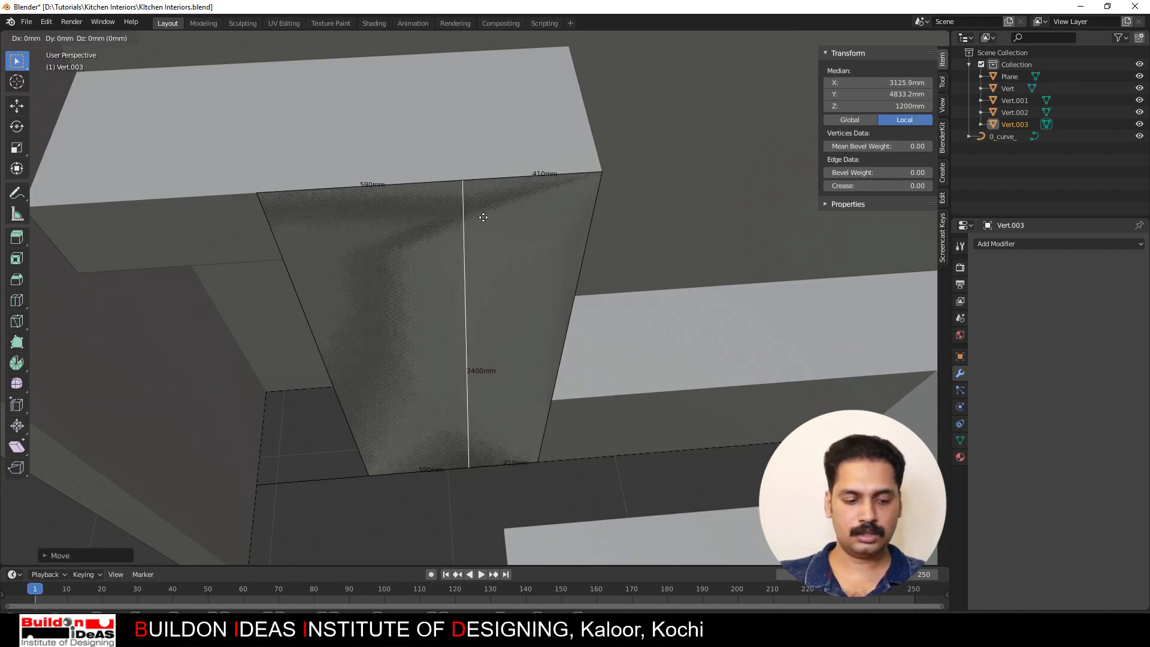
{"action": "type", "text": "x"}
{"action": "type", "text": "10"}
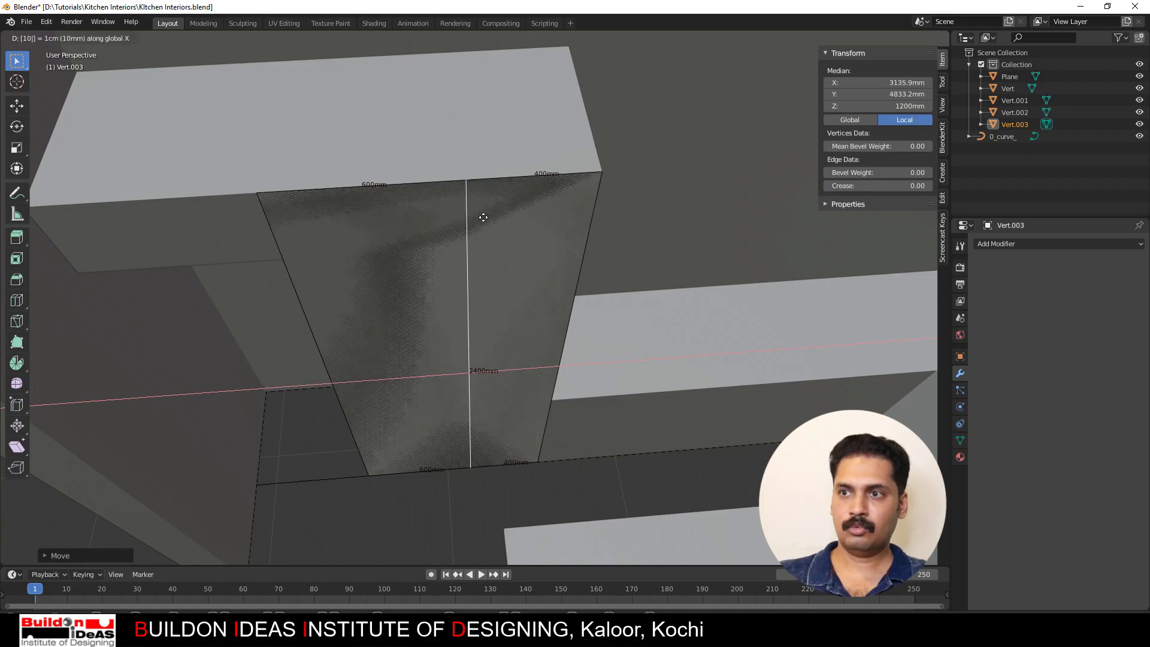
{"action": "key", "text": "Return"}
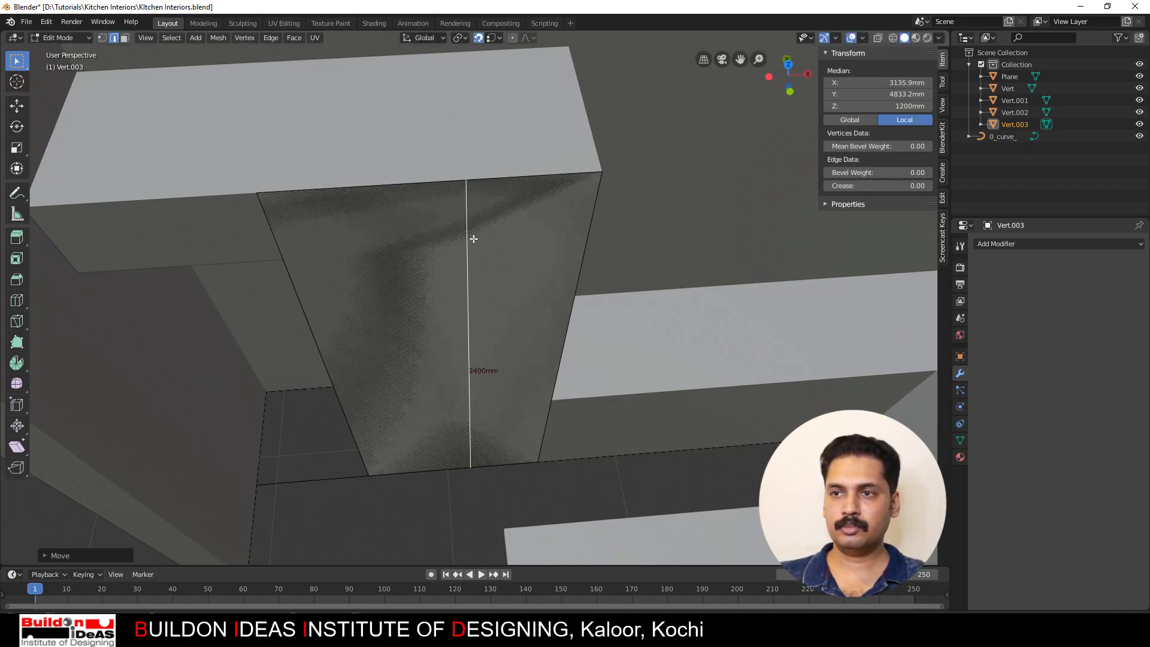
Step: Bevel the vertical dividing edge of the front panel with a width of 5 mm and one segment
{"action": "middle_click_drag", "start_coordinate": [470, 238], "coordinate": [521, 303], "text": "shift"}
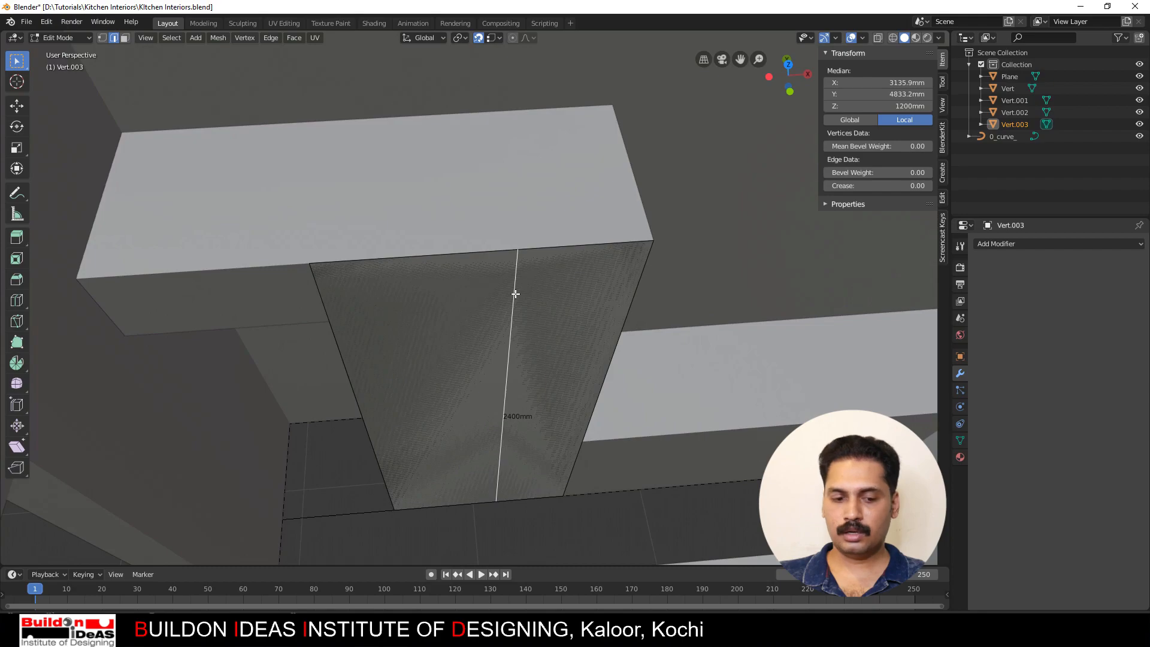
{"action": "key", "text": "g"}
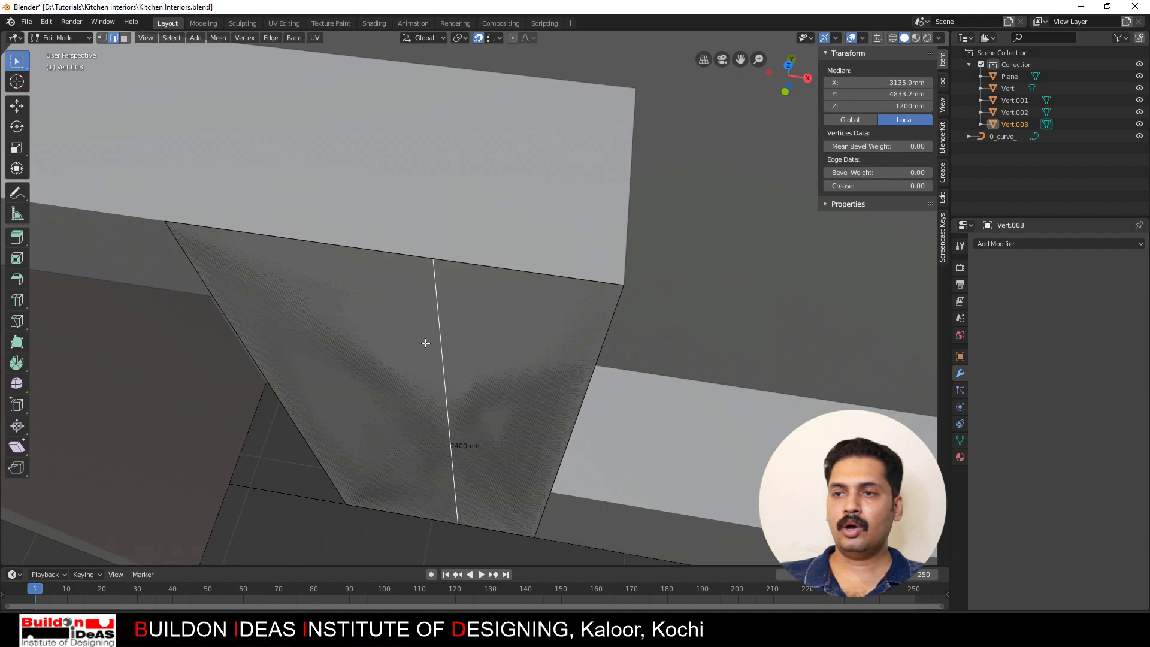
{"action": "middle_click_drag", "start_coordinate": [426, 343], "coordinate": [450, 354]}
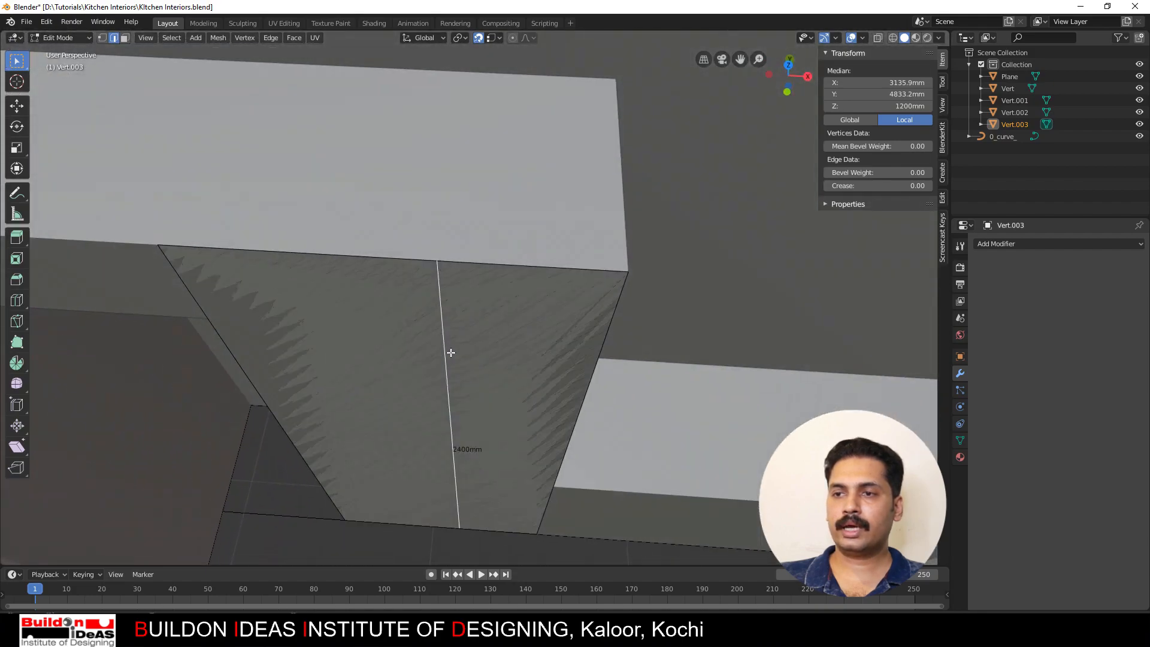
{"action": "scroll", "coordinate": [460, 353], "scroll_direction": "up", "scroll_amount": 2}
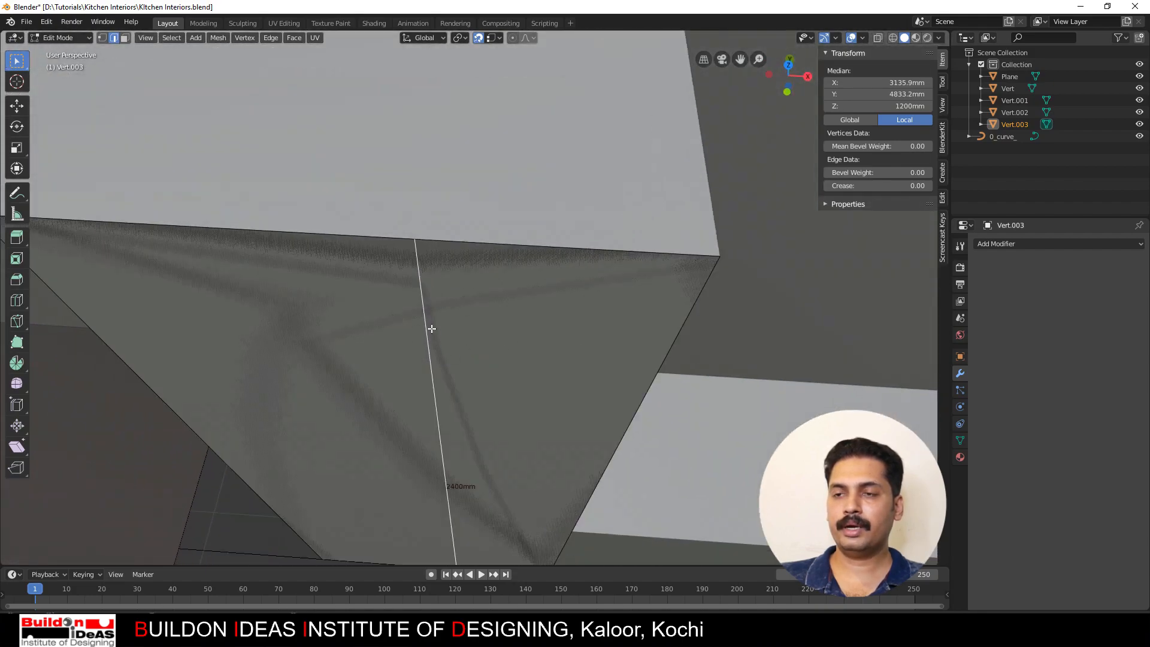
{"action": "scroll", "coordinate": [416, 285], "scroll_direction": "up", "scroll_amount": 1}
{"action": "middle_click_drag", "start_coordinate": [416, 285], "coordinate": [408, 276]}
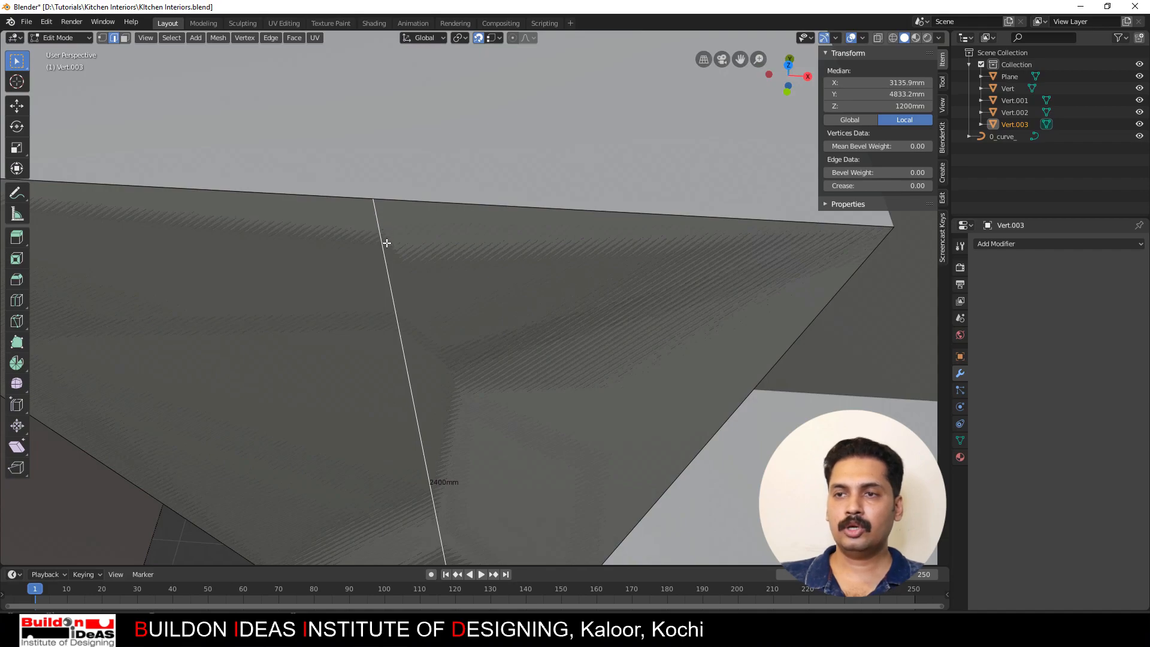
{"action": "right_click", "coordinate": [379, 239]}
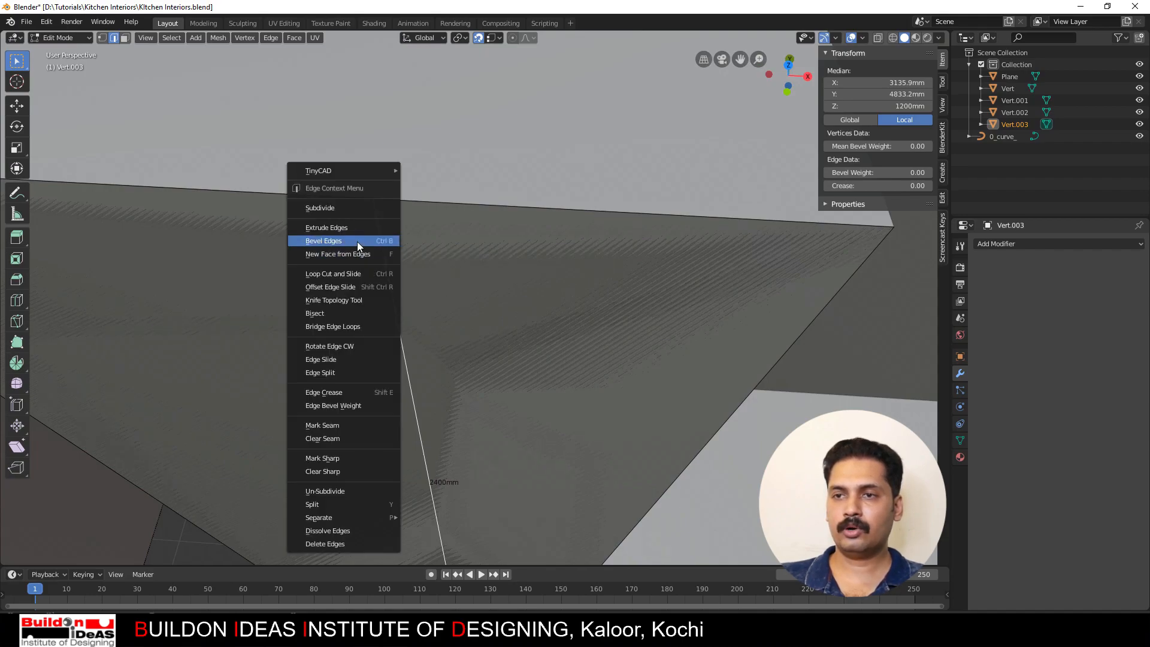
{"action": "left_click", "coordinate": [321, 239]}
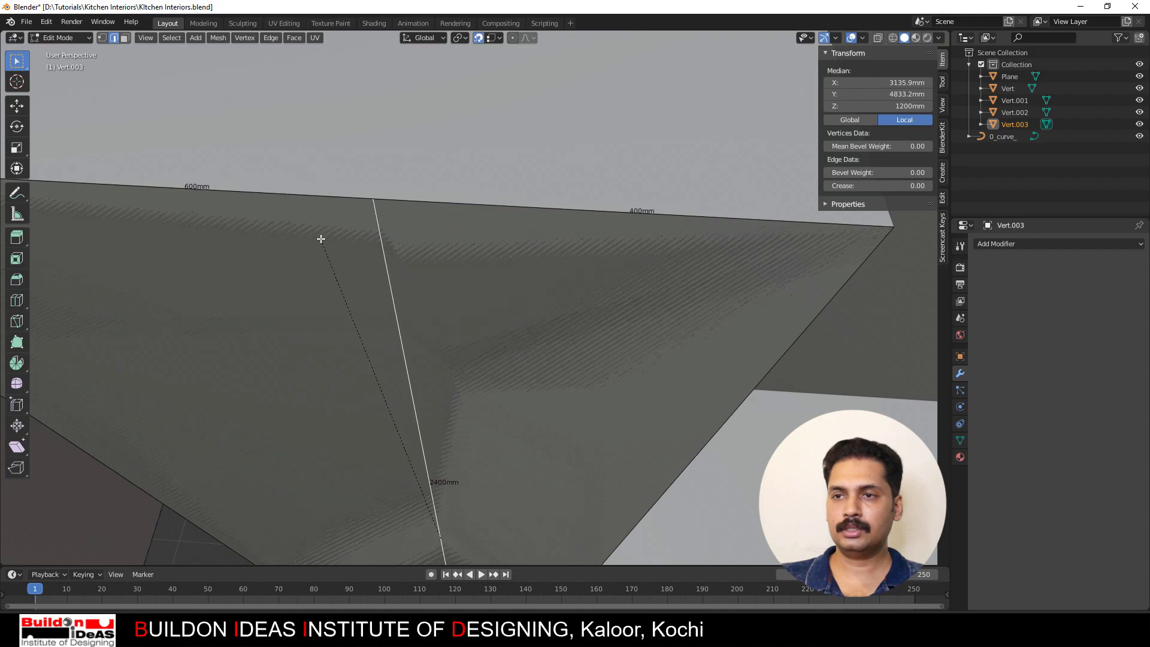
{"action": "left_click", "coordinate": [552, 340]}
{"action": "left_click", "coordinate": [162, 382]}
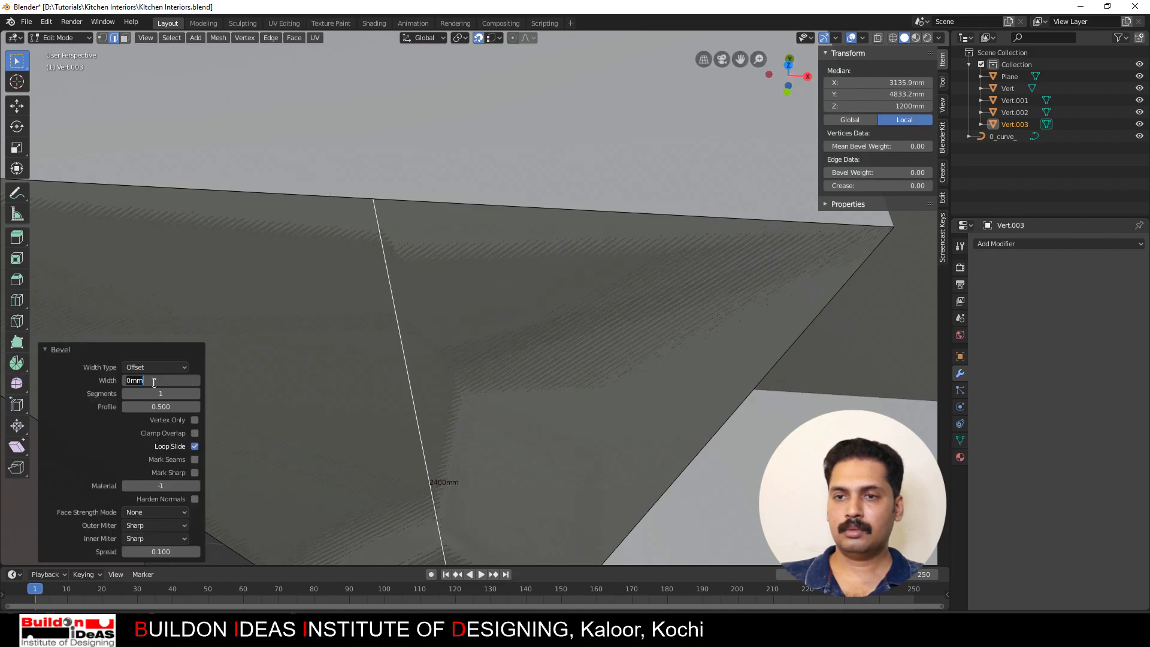
{"action": "type", "text": "5"}
{"action": "key", "text": "Return"}
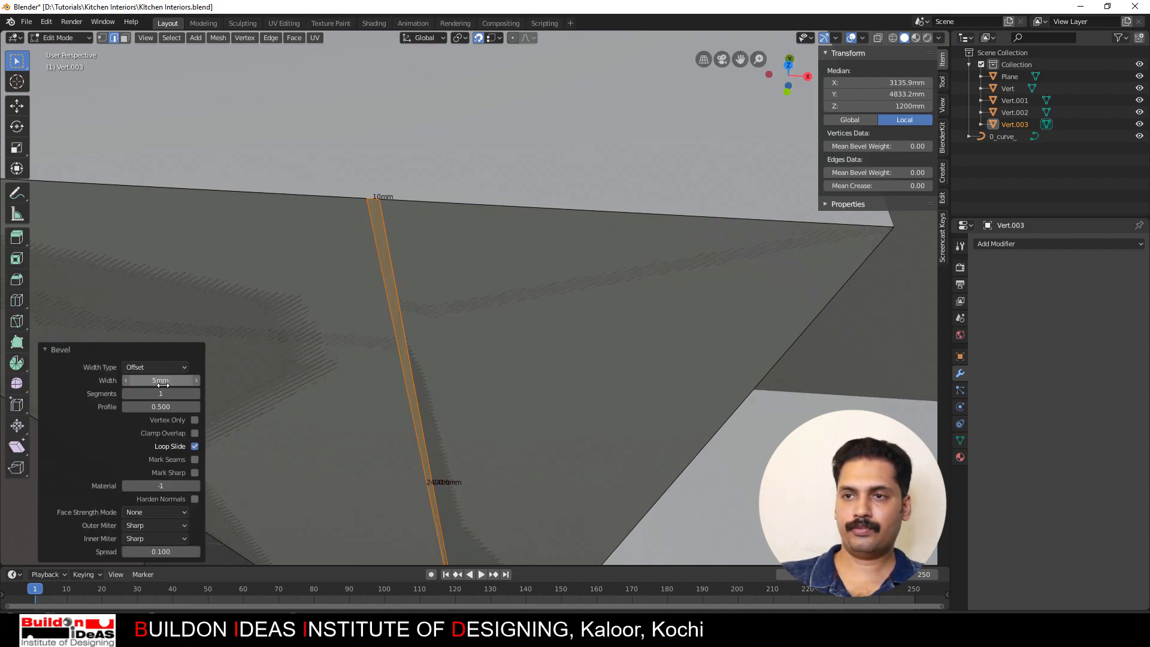
Step: Set the bevel width of the panel's dividing gap to 3 mm
{"action": "middle_click_drag", "start_coordinate": [457, 303], "coordinate": [418, 316]}
{"action": "left_click", "coordinate": [176, 384]}
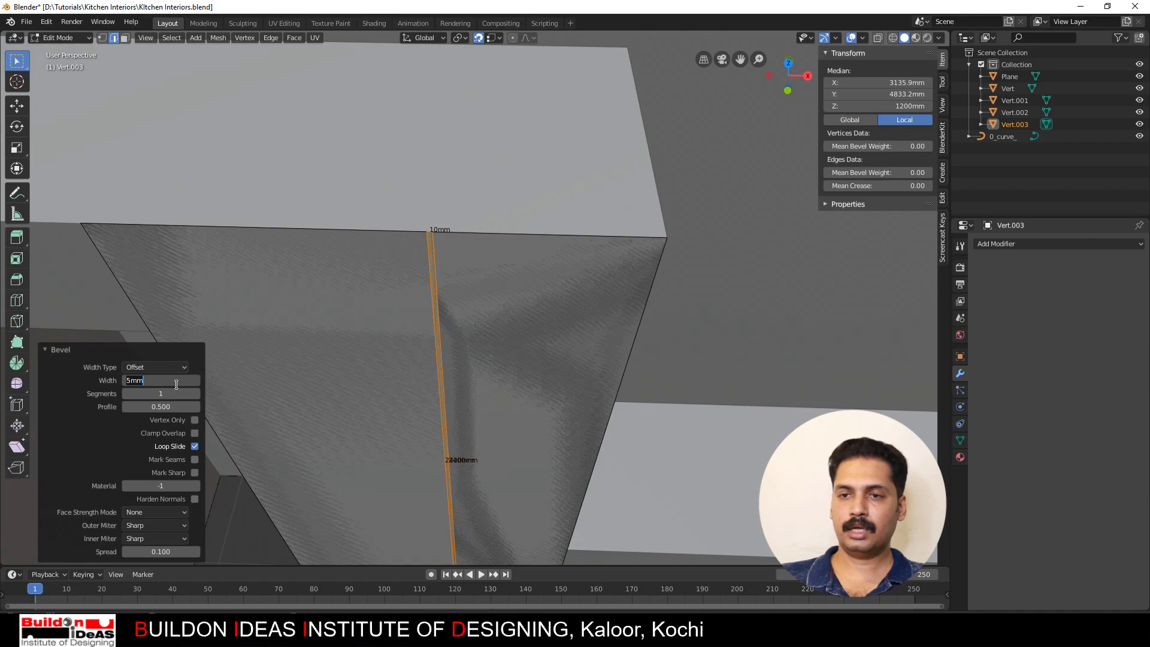
{"action": "type", "text": "3"}
{"action": "key", "text": "Return"}
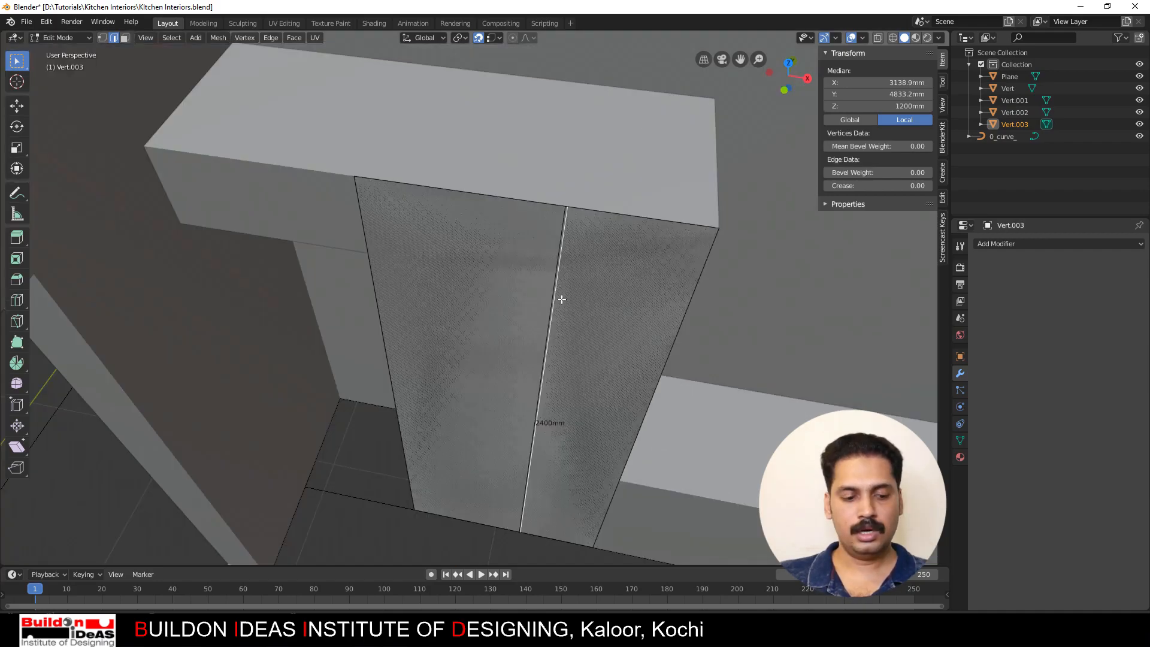
Step: Delete the thin gap face between the two door panels of the tall cabinet
{"action": "key", "text": "3"}
{"action": "left_click", "coordinate": [595, 308]}
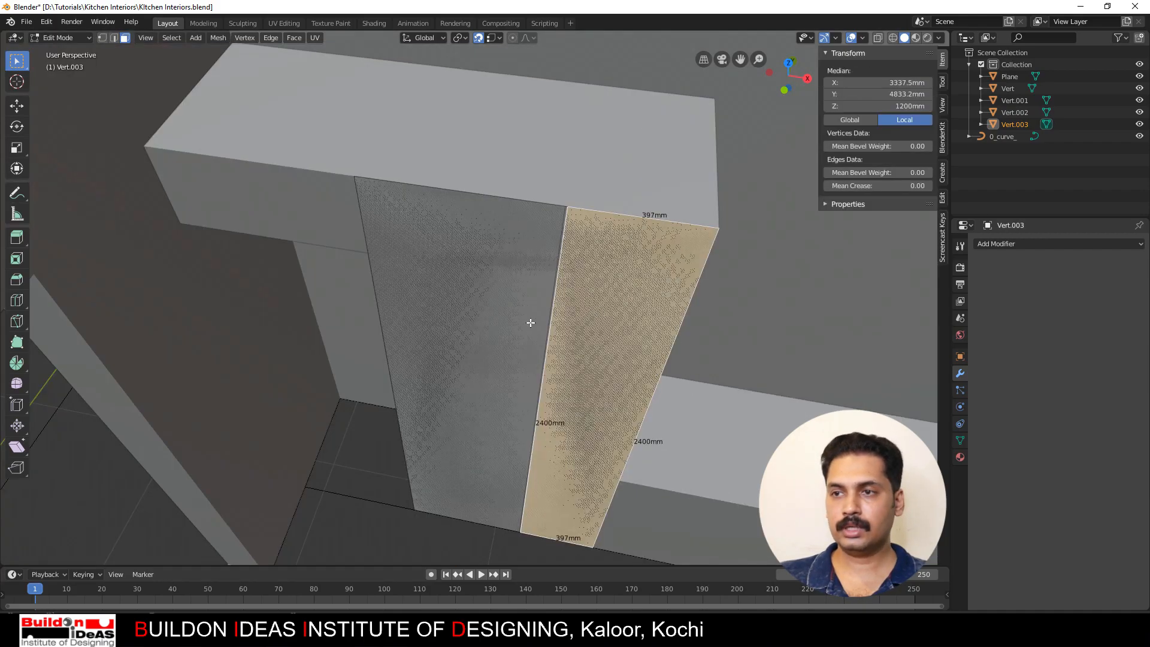
{"action": "left_click", "coordinate": [491, 312], "text": "shift"}
{"action": "key", "text": "ctrl+i"}
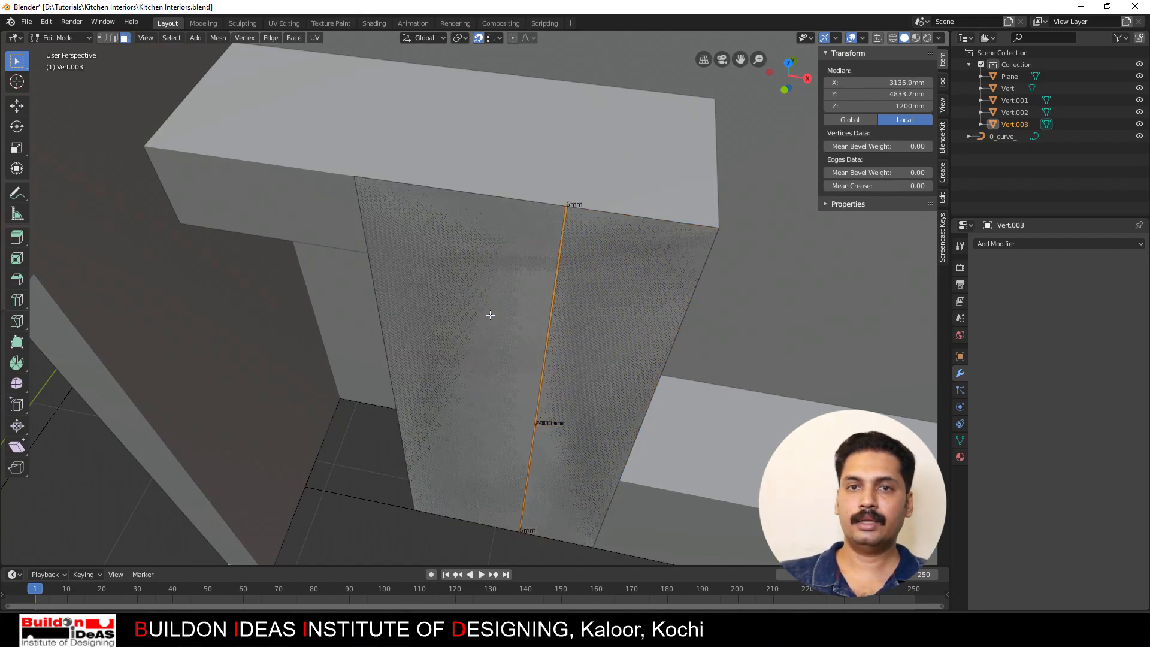
{"action": "key", "text": "x"}
{"action": "left_click", "coordinate": [490, 314]}
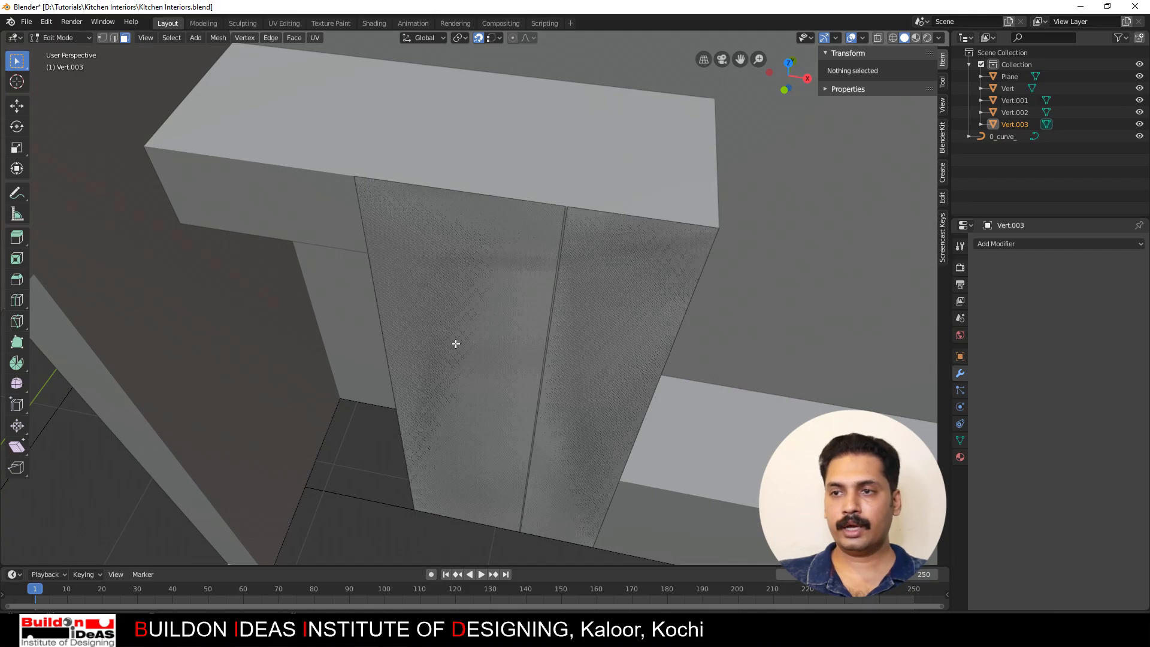
Step: Add two evenly spaced horizontal loop cuts to the wider door panel
{"action": "middle_click_drag", "start_coordinate": [454, 341], "coordinate": [537, 205]}
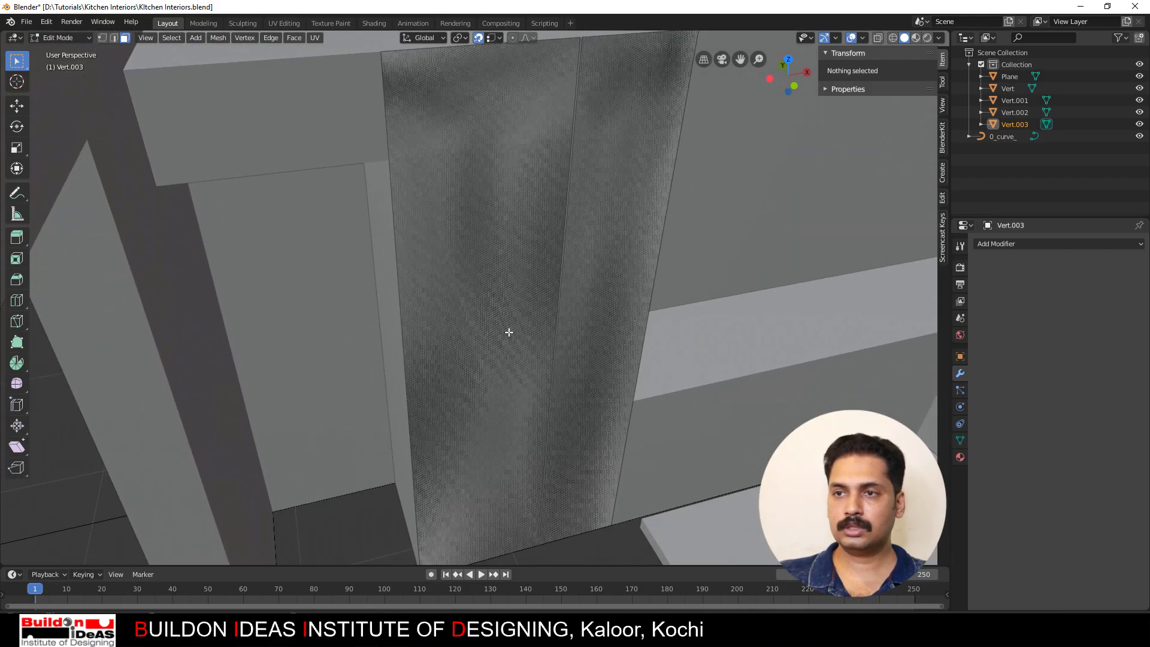
{"action": "middle_click_drag", "start_coordinate": [498, 381], "coordinate": [469, 349]}
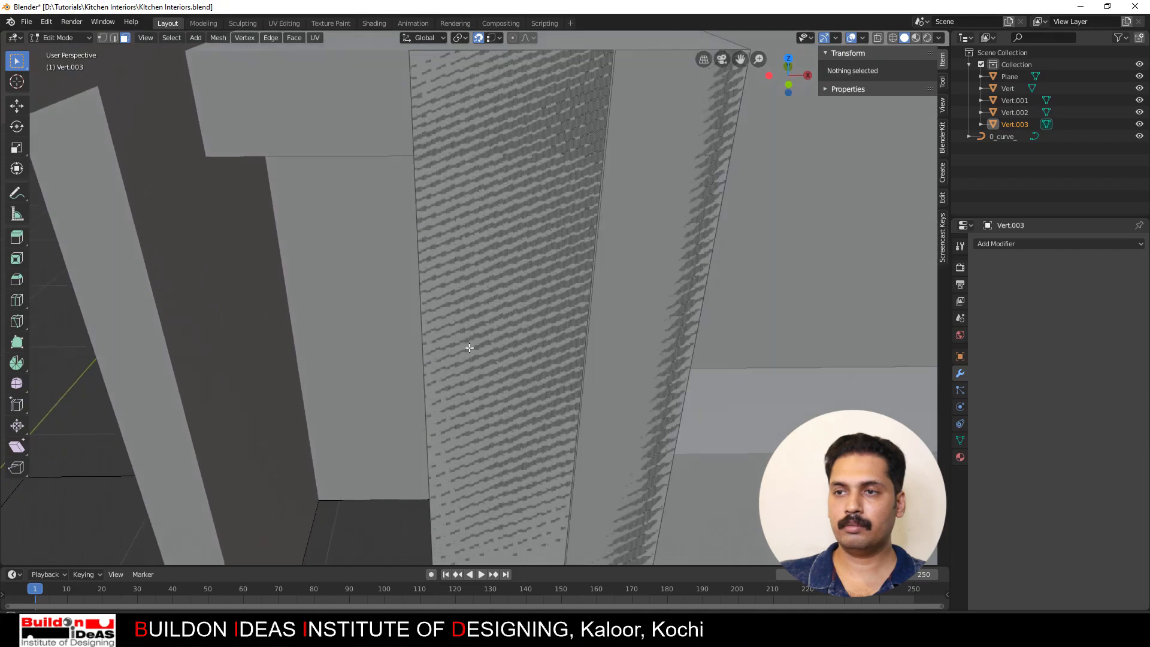
{"action": "scroll", "coordinate": [466, 329], "scroll_direction": "down", "scroll_amount": 1}
{"action": "middle_click_drag", "start_coordinate": [459, 303], "coordinate": [476, 307]}
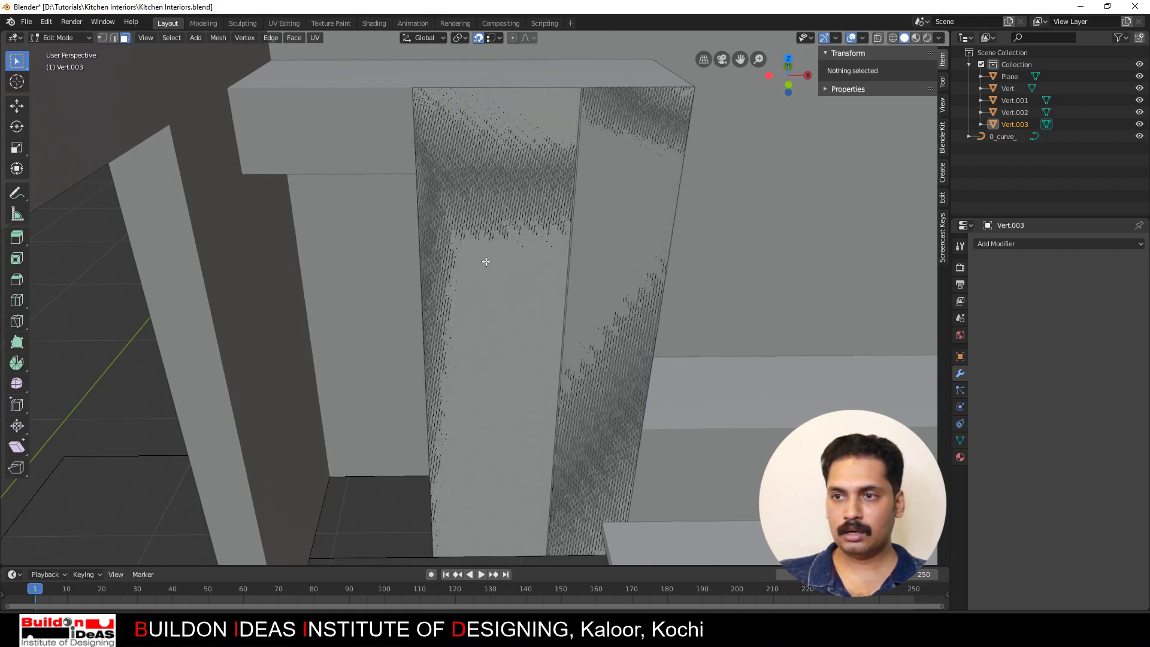
{"action": "key", "text": "ctrl+r"}
{"action": "scroll", "coordinate": [436, 354], "scroll_direction": "up", "scroll_amount": 1}
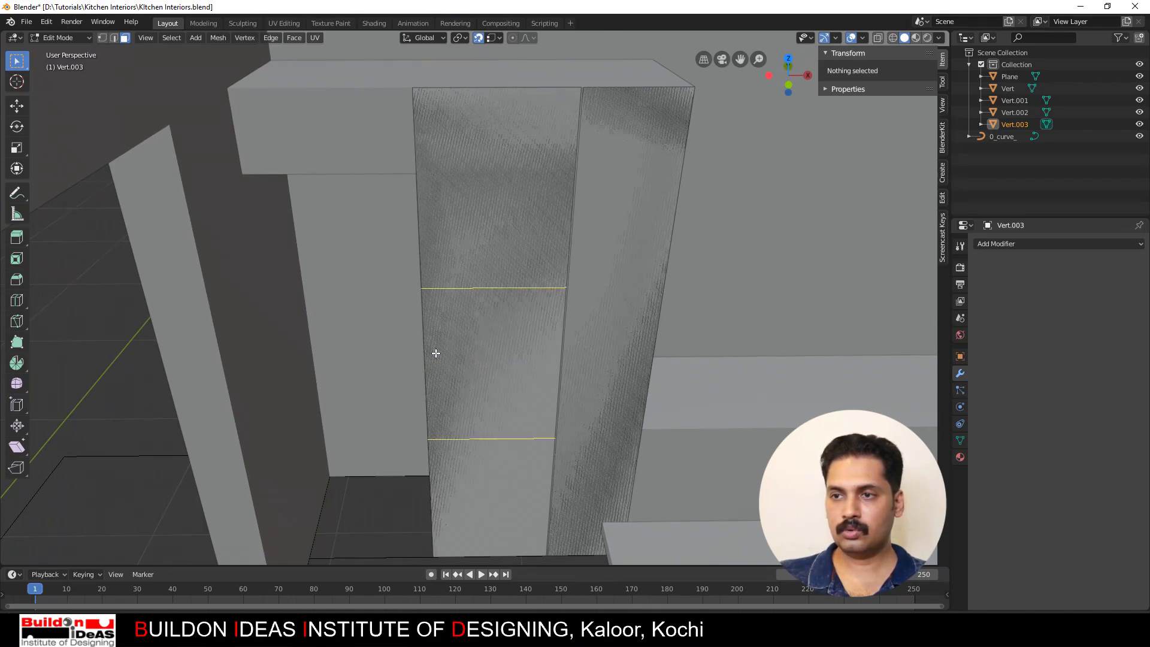
{"action": "left_click", "coordinate": [436, 353]}
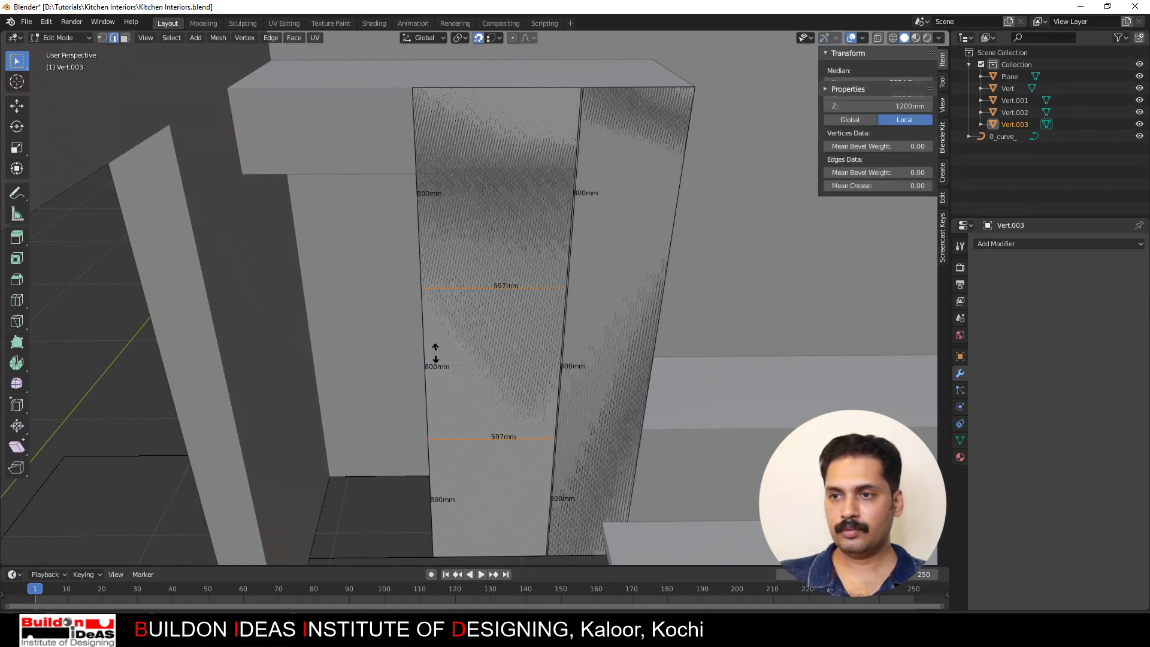
{"action": "right_click", "coordinate": [404, 342]}
Step: Raise the lower horizontal edge of the wider panel by 130 mm along Z
{"action": "middle_click_drag", "start_coordinate": [466, 355], "coordinate": [475, 211], "text": "shift"}
{"action": "scroll", "coordinate": [480, 346], "scroll_direction": "up", "scroll_amount": 2}
{"action": "left_click", "coordinate": [468, 319]}
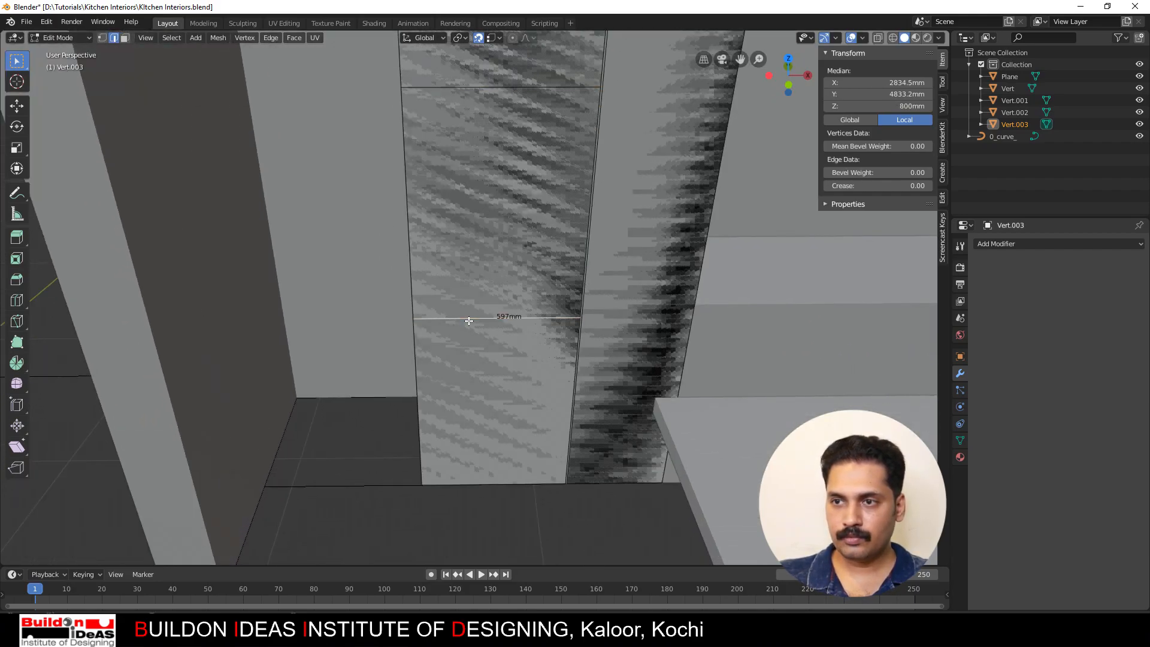
{"action": "key", "text": "g"}
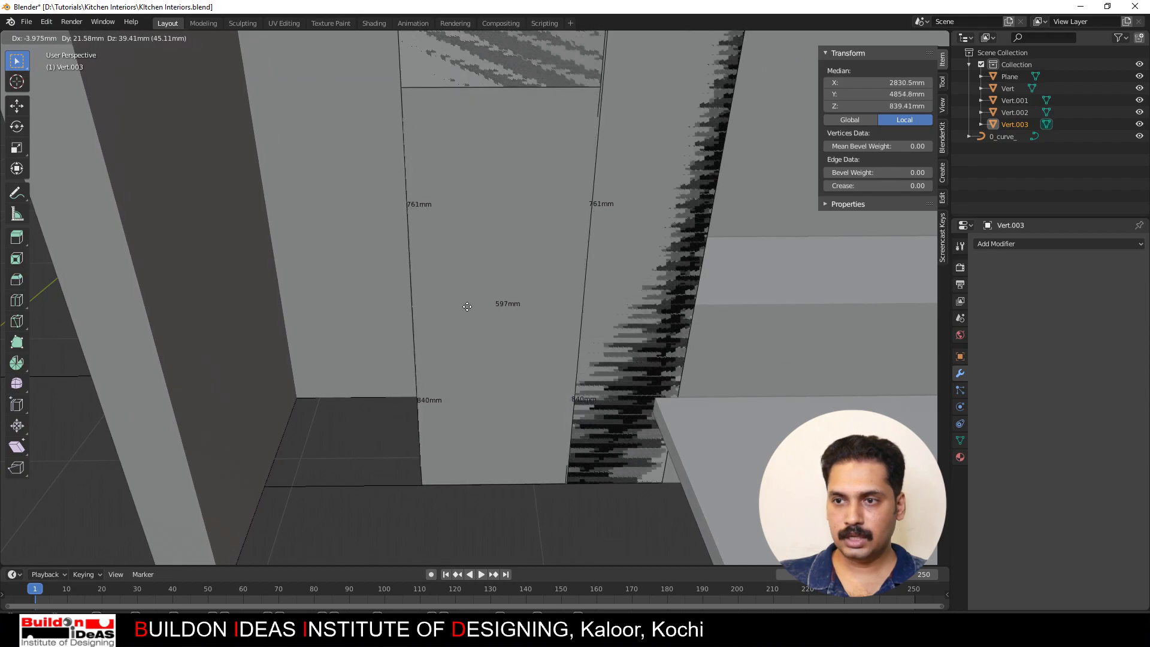
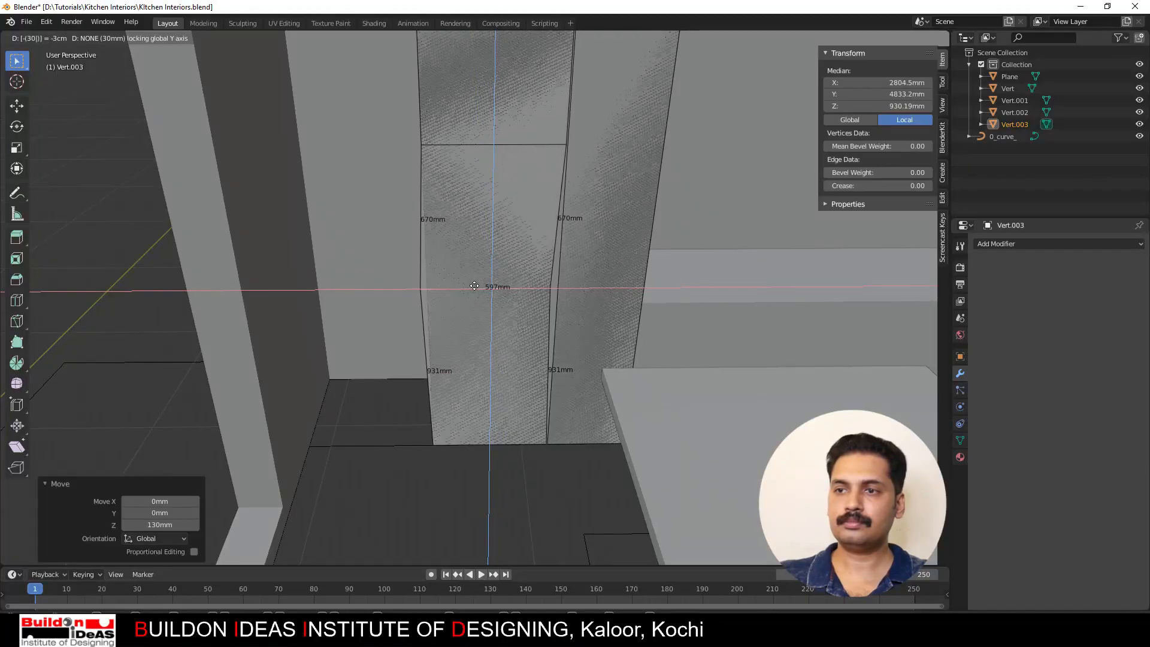
{"action": "key", "text": "Escape"}
Step: Move the upper horizontal edge of the wider panel down along Z to make the middle section 600 mm high
{"action": "scroll", "coordinate": [482, 346], "scroll_direction": "down", "scroll_amount": 1}
{"action": "middle_click_drag", "start_coordinate": [480, 273], "coordinate": [476, 381], "text": "shift"}
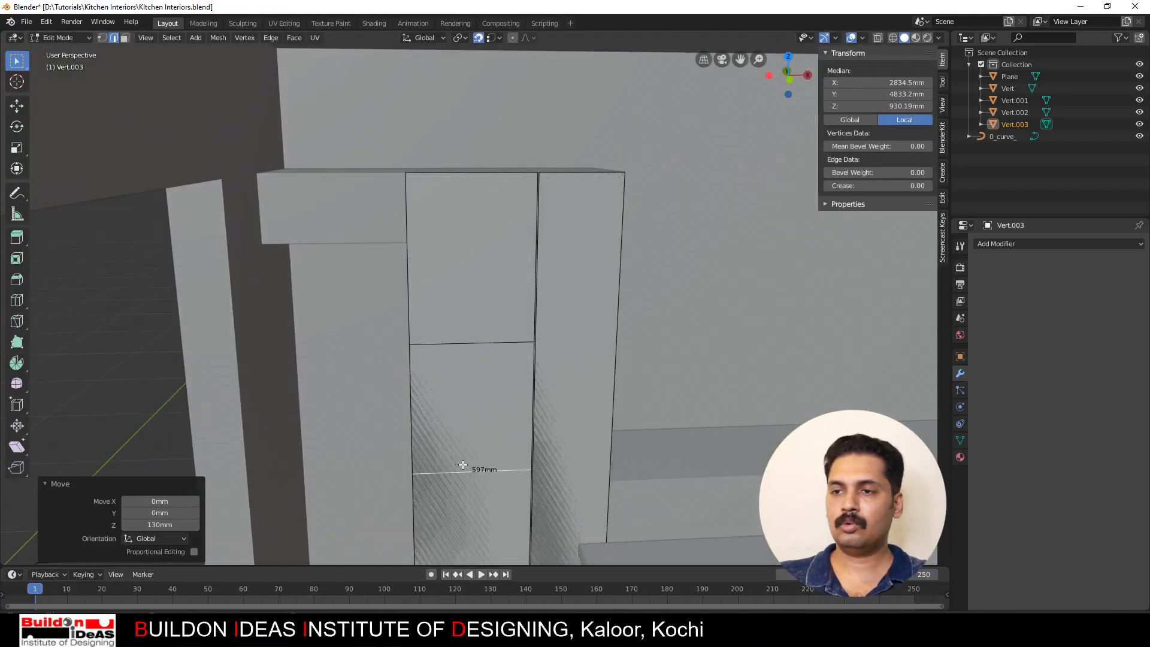
{"action": "left_click", "coordinate": [439, 354]}
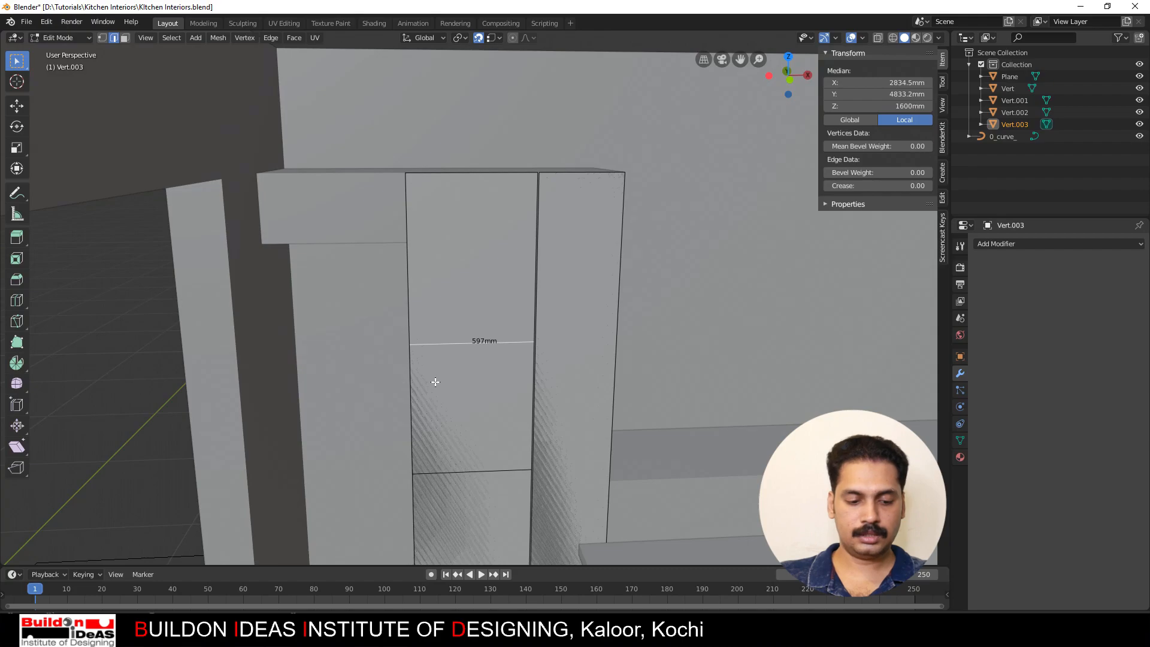
{"action": "key", "text": "g"}
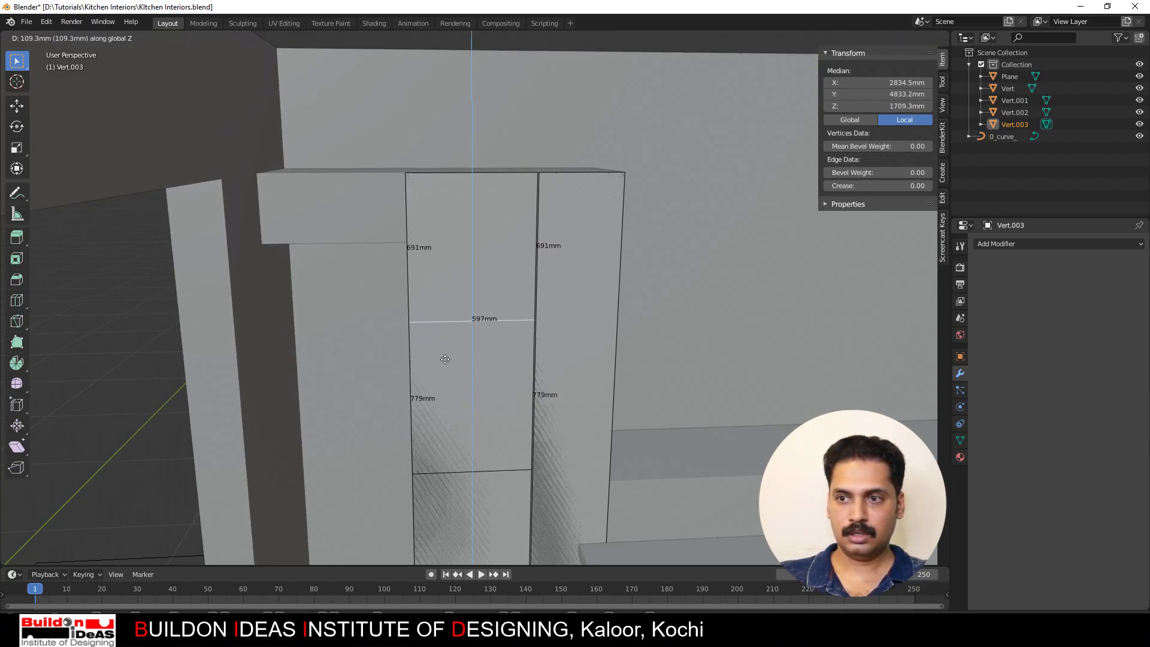
{"action": "key", "text": "z"}
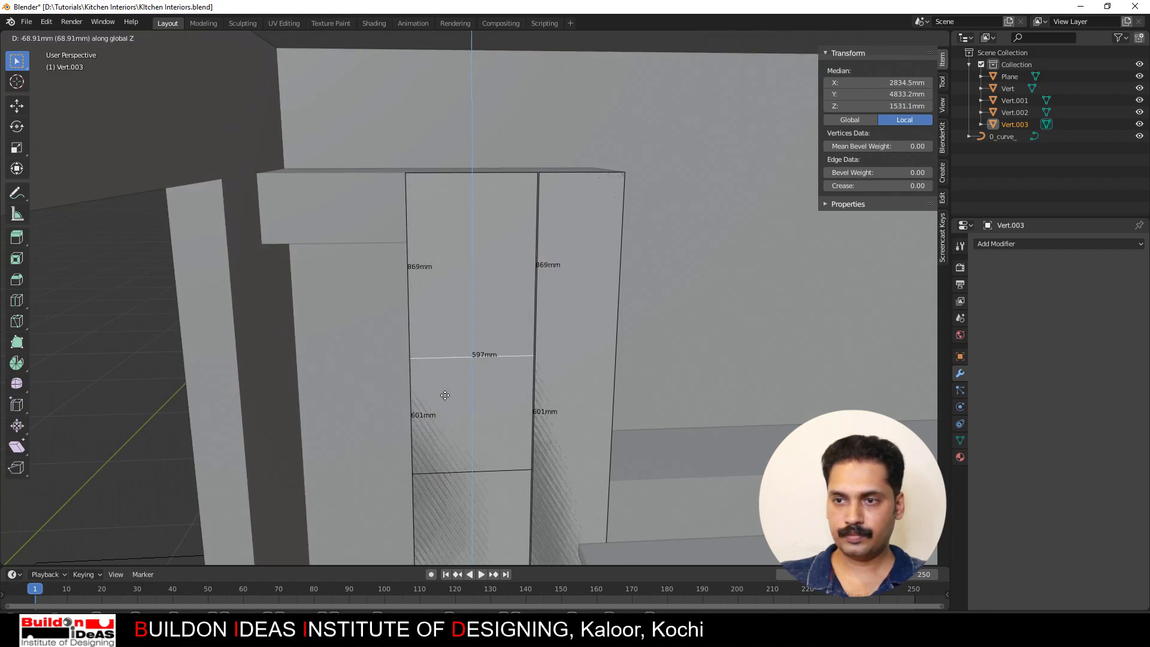
{"action": "left_click", "coordinate": [440, 384]}
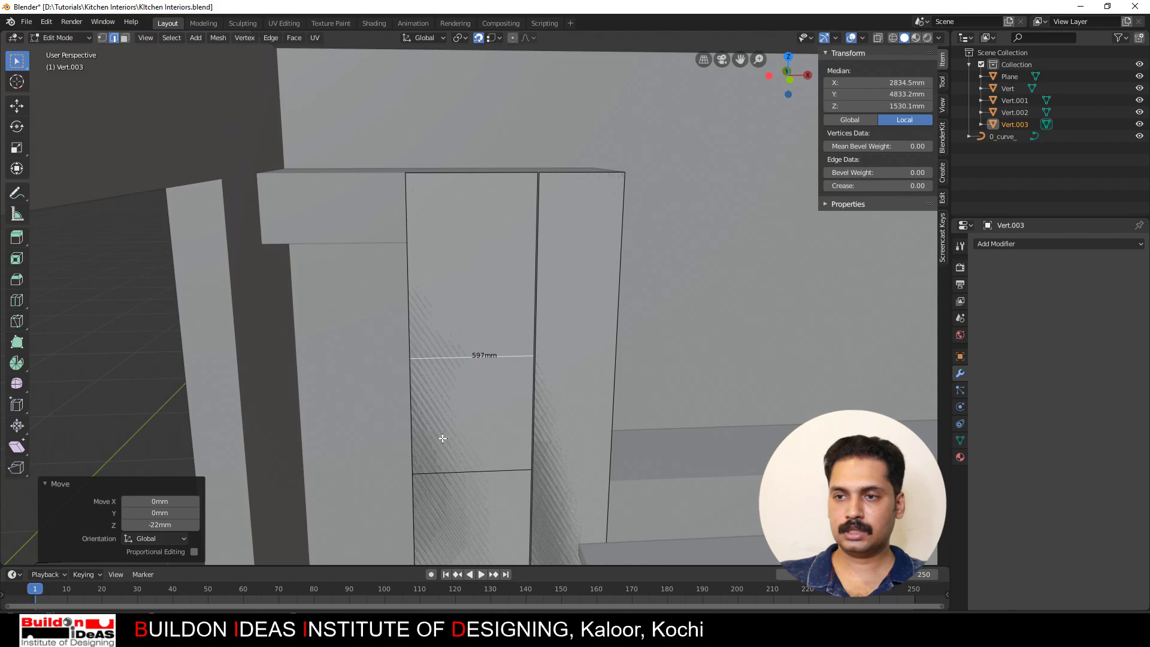
Step: Try deleting the 600 mm middle face of the wider door panel
{"action": "middle_click_drag", "start_coordinate": [456, 391], "coordinate": [483, 262], "text": "shift"}
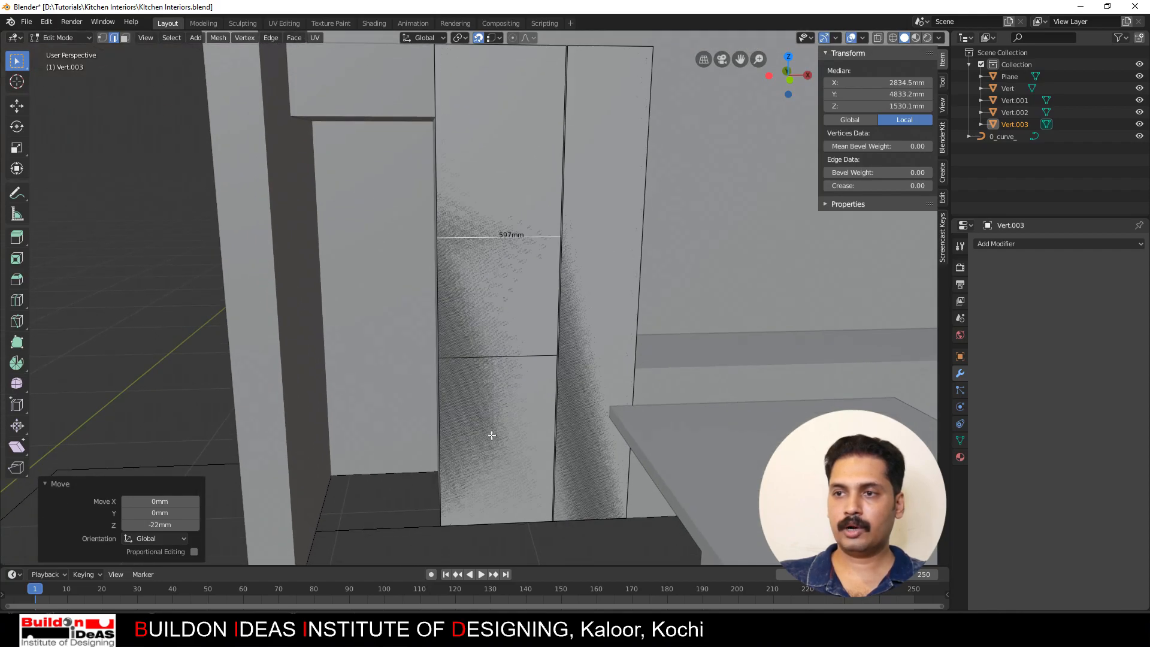
{"action": "middle_click_drag", "start_coordinate": [474, 324], "coordinate": [460, 342]}
{"action": "scroll", "coordinate": [419, 292], "scroll_direction": "down", "scroll_amount": 2}
{"action": "scroll", "coordinate": [457, 364], "scroll_direction": "up", "scroll_amount": 3}
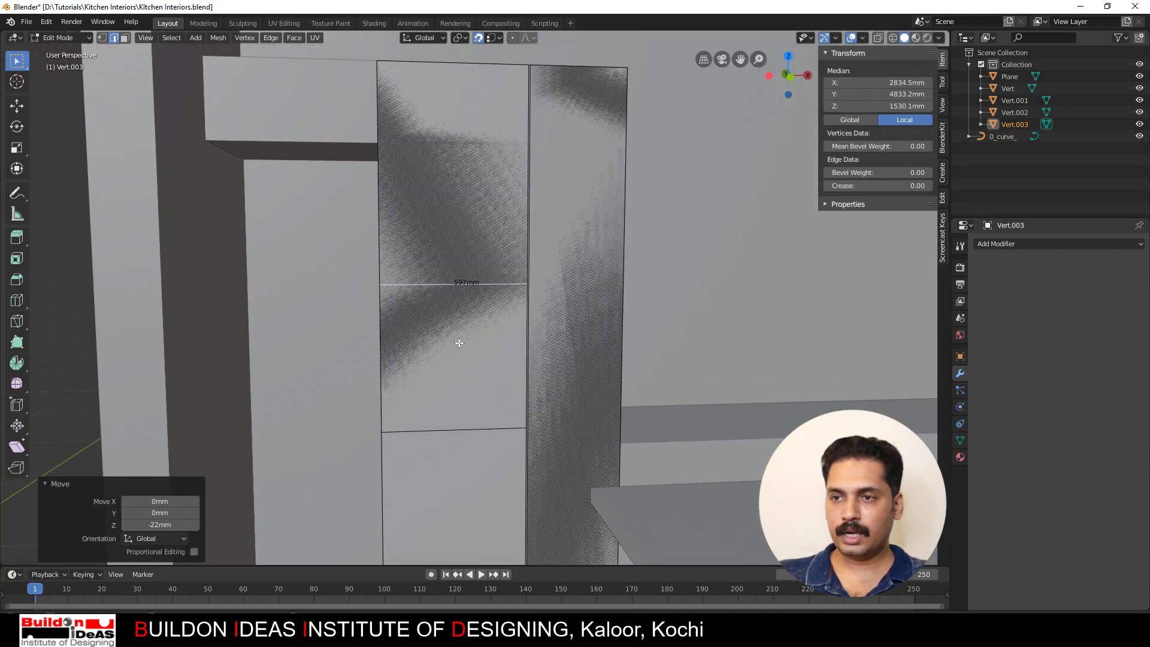
{"action": "key", "text": "3"}
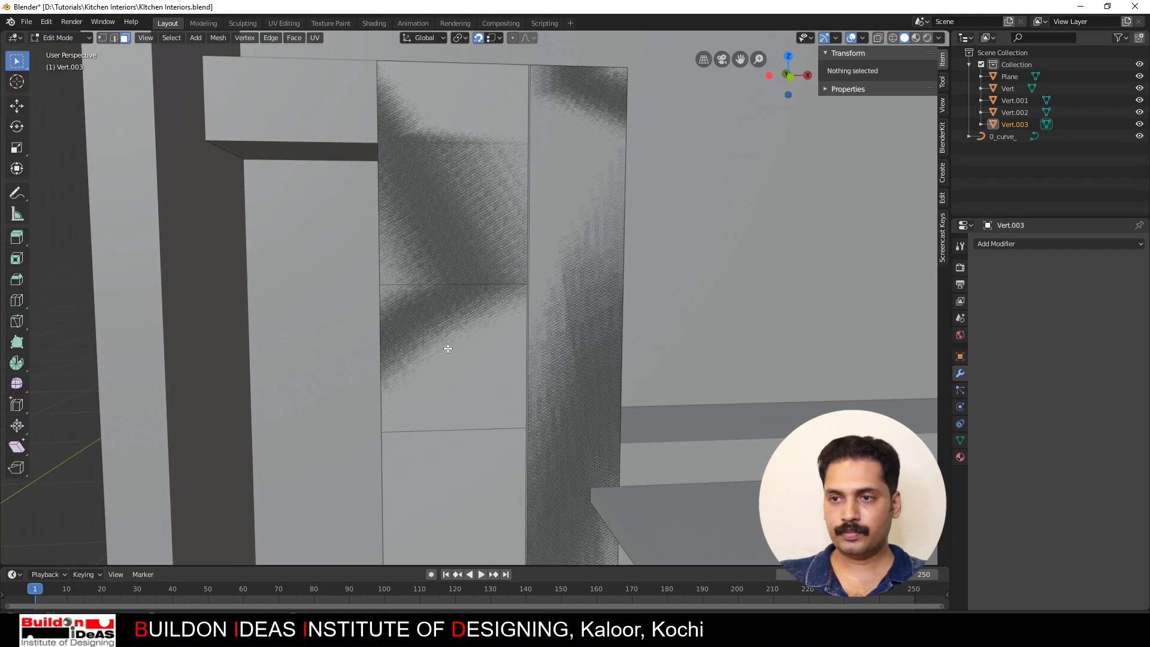
{"action": "left_click", "coordinate": [450, 367]}
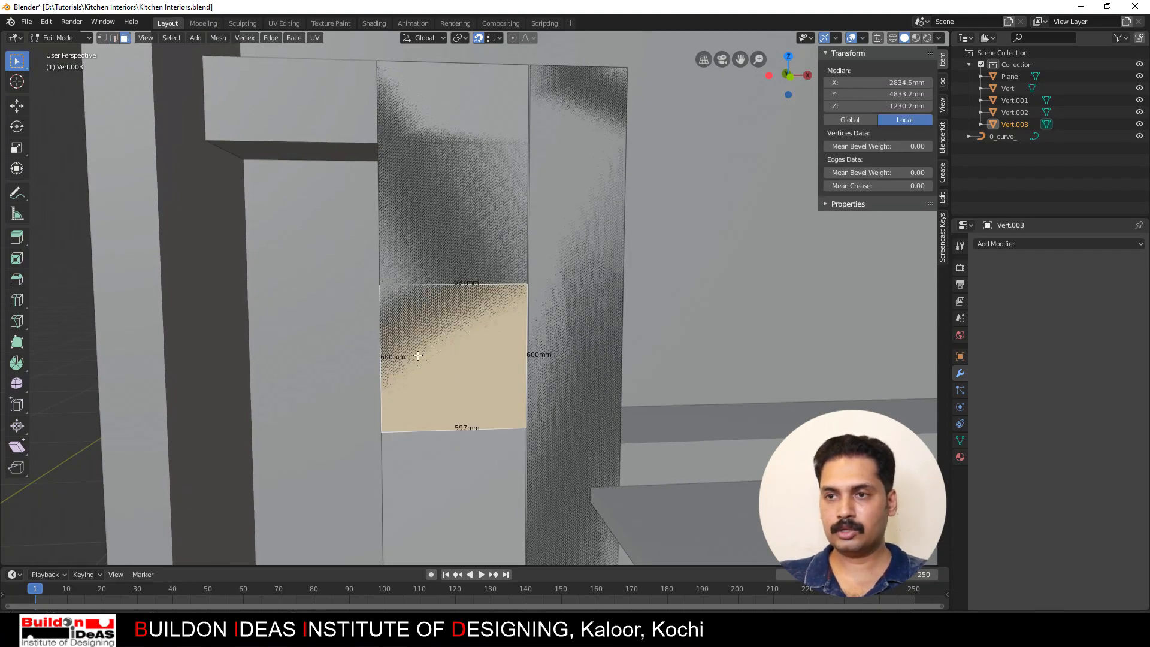
{"action": "key", "text": "x"}
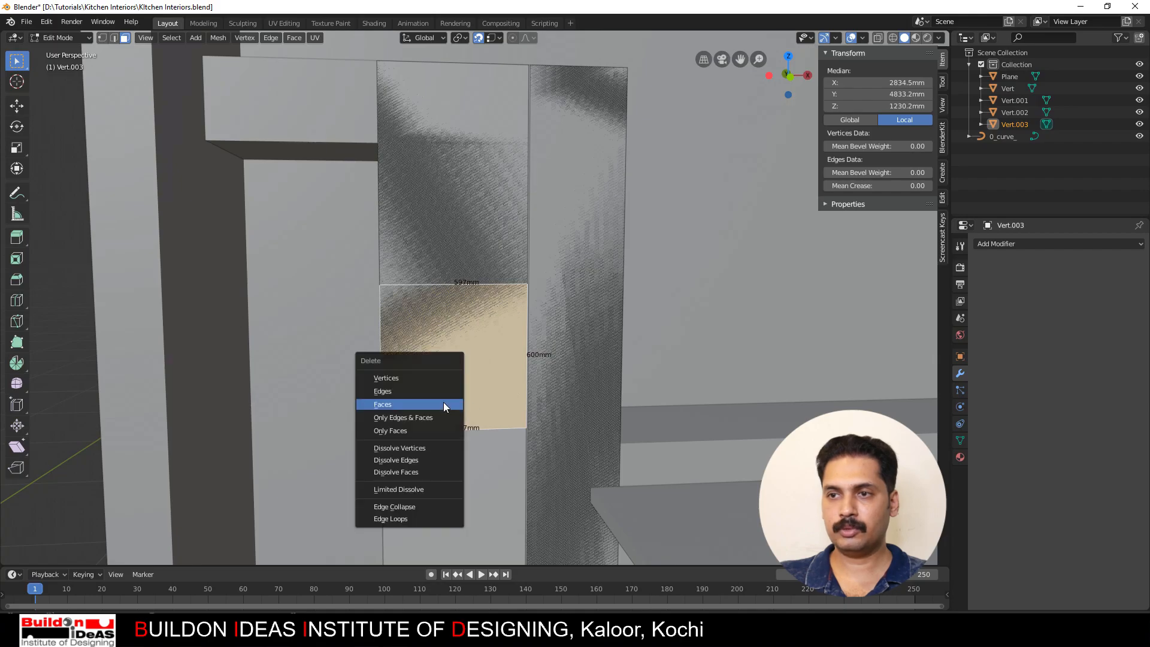
{"action": "left_click", "coordinate": [443, 404]}
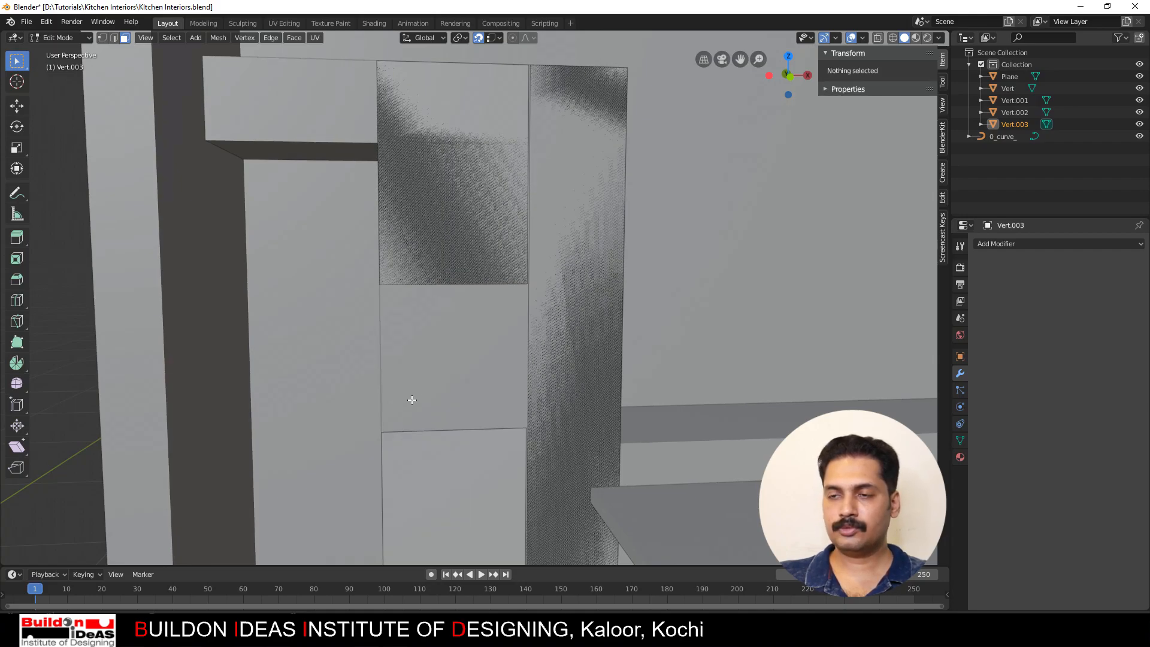
Step: Inset the middle face of the wider panel with a thickness of 20 mm
{"action": "scroll", "coordinate": [421, 358], "scroll_direction": "up", "scroll_amount": 3}
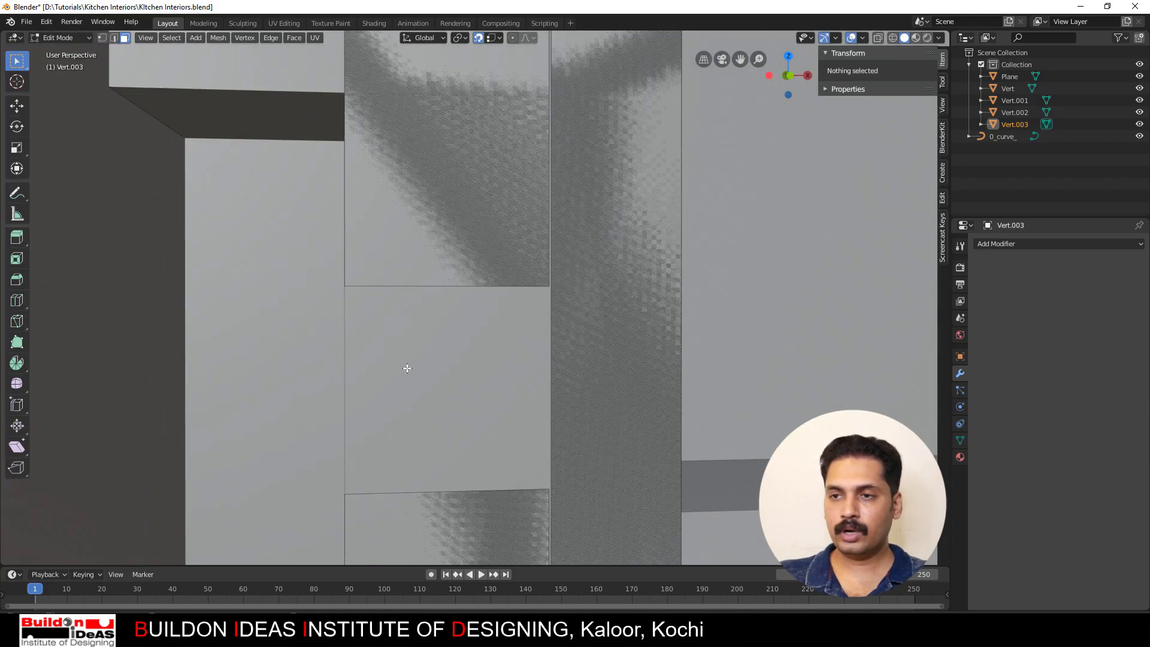
{"action": "left_click", "coordinate": [451, 377]}
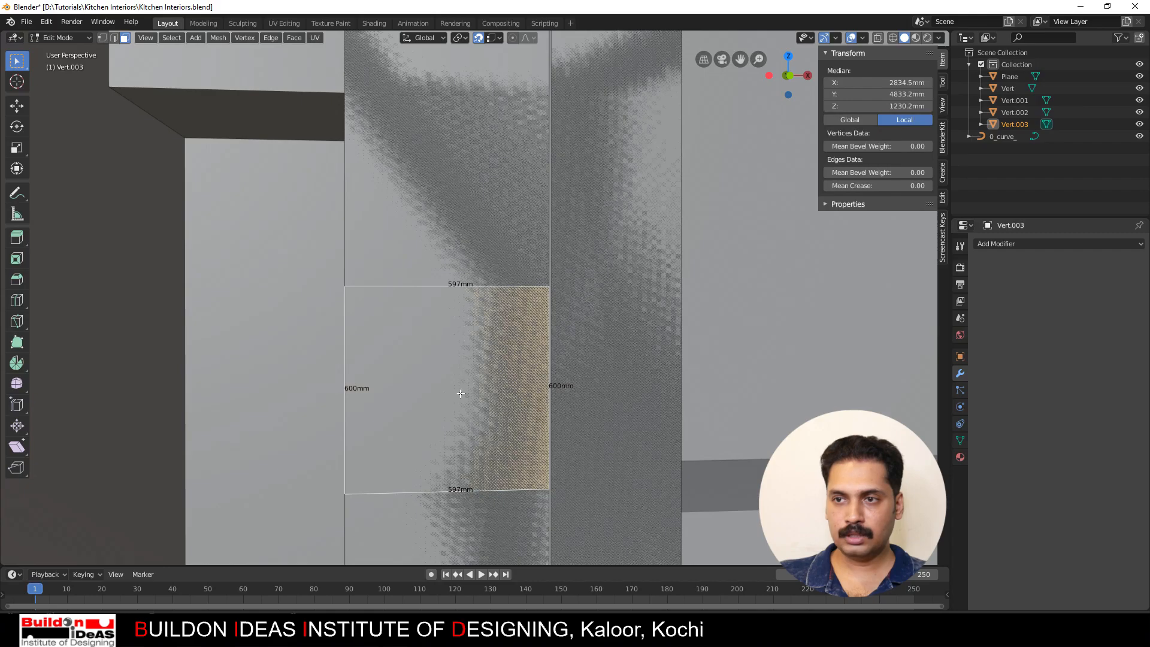
{"action": "key", "text": "i"}
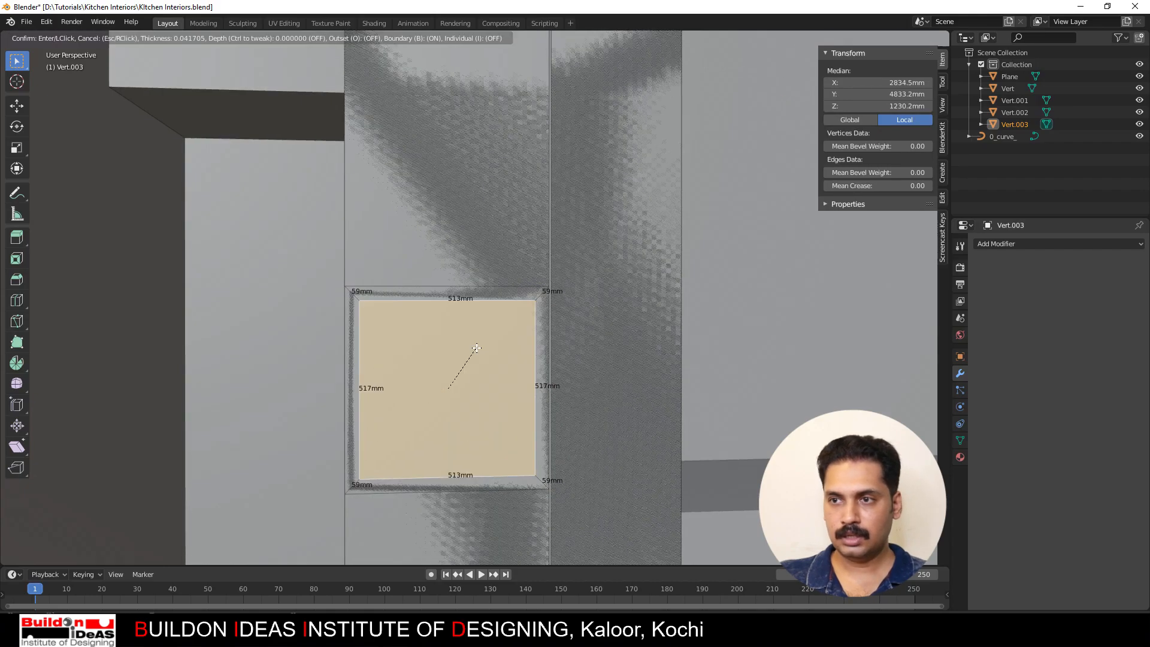
{"action": "type", "text": "20"}
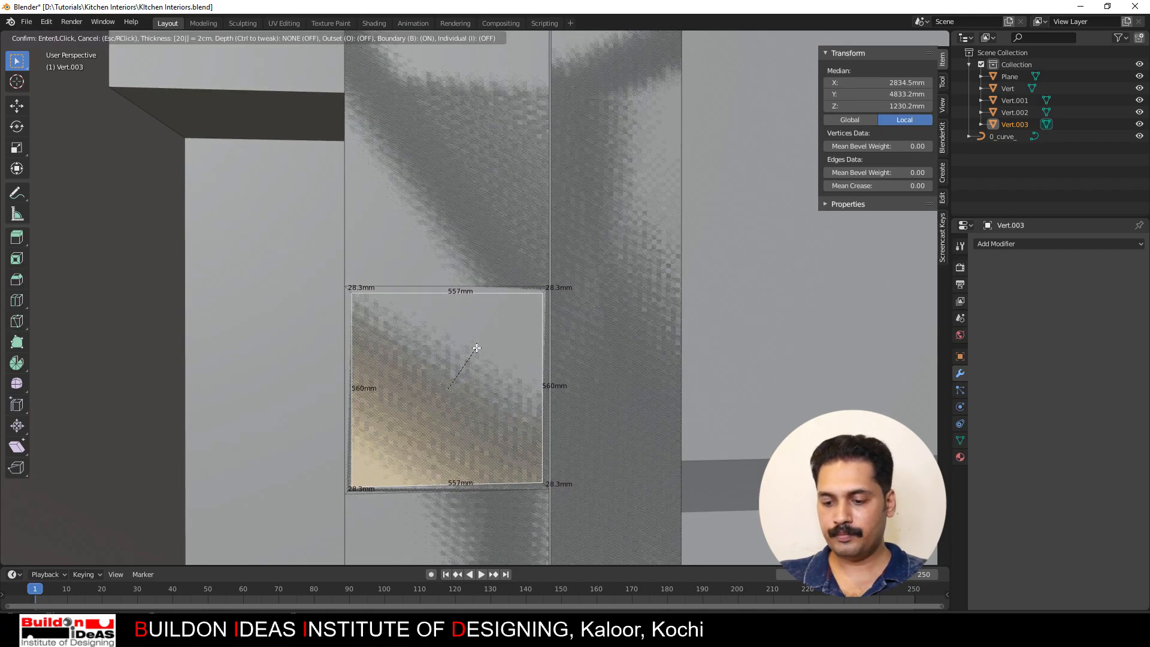
{"action": "key", "text": "Return"}
Step: Delete the four border faces surrounding the inset middle face
{"action": "middle_click_drag", "start_coordinate": [461, 376], "coordinate": [373, 444]}
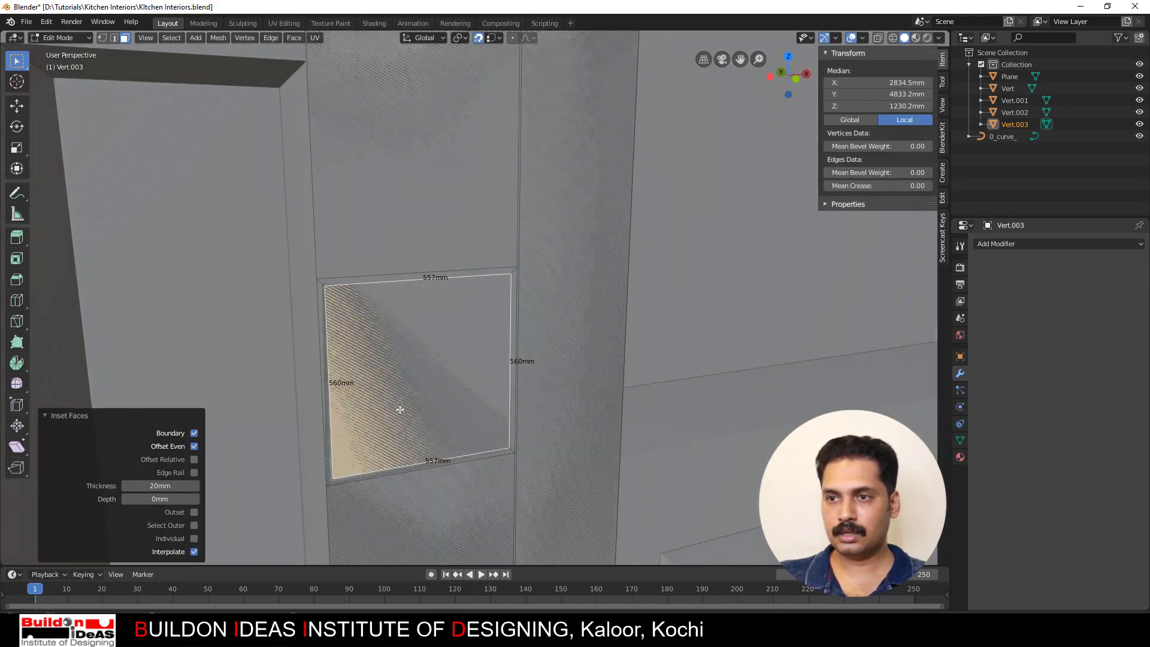
{"action": "left_click", "coordinate": [377, 277]}
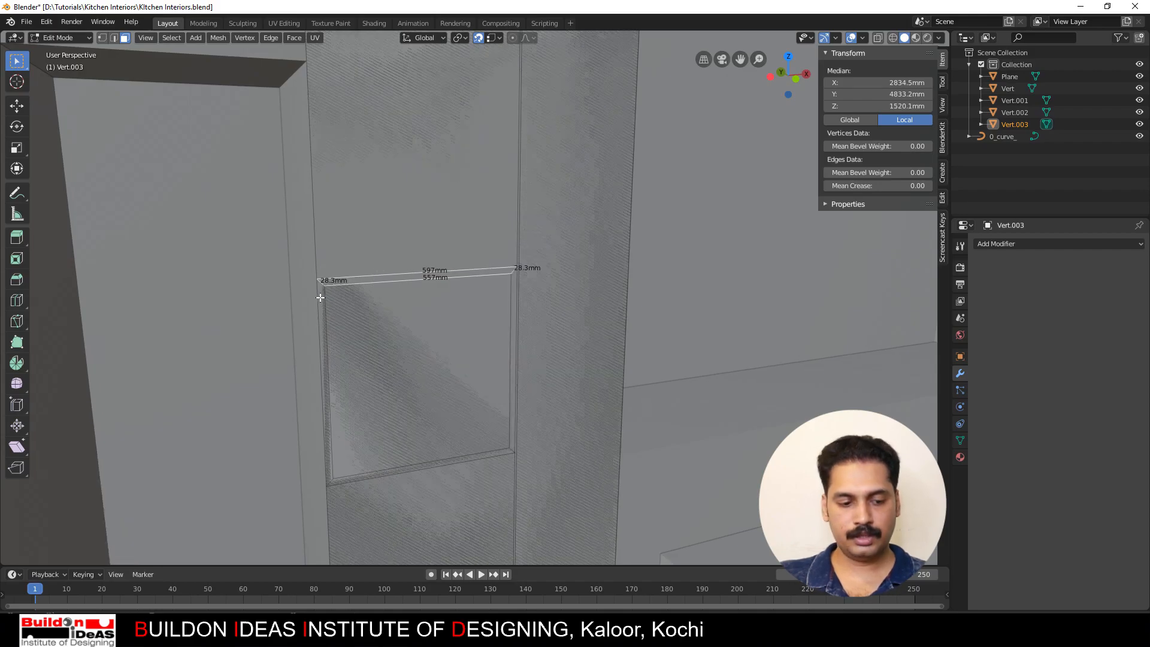
{"action": "left_click", "coordinate": [513, 306], "text": "shift"}
{"action": "left_click", "coordinate": [324, 321], "text": "shift"}
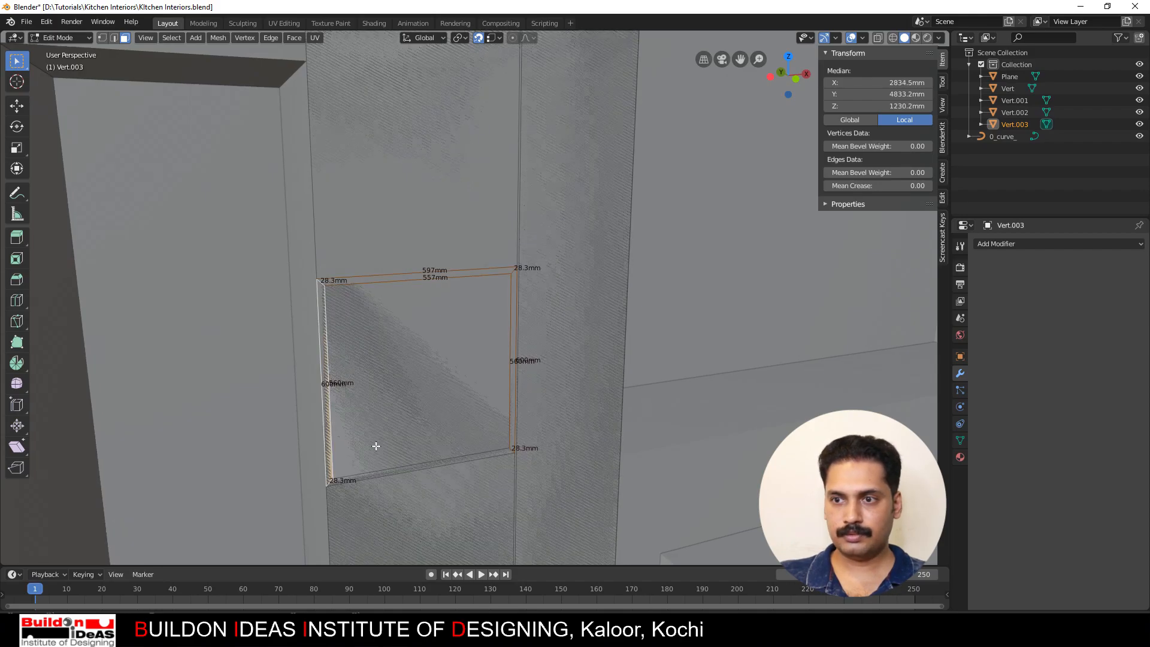
{"action": "left_click", "coordinate": [367, 476], "text": "shift"}
{"action": "key", "text": "x"}
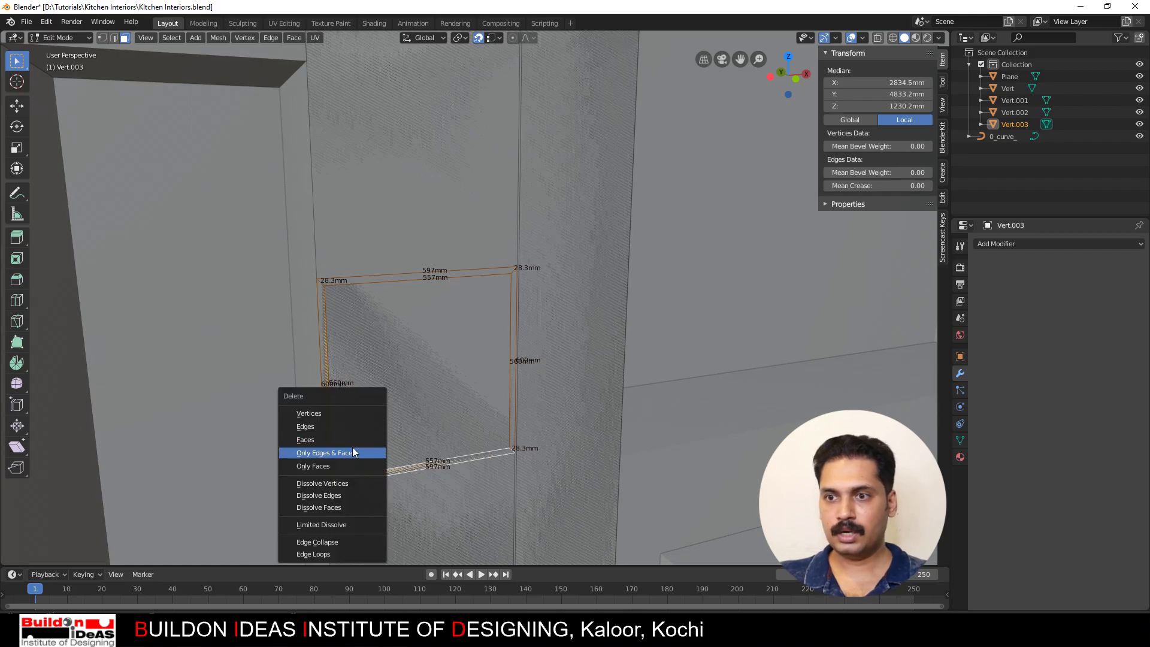
{"action": "left_click", "coordinate": [349, 450]}
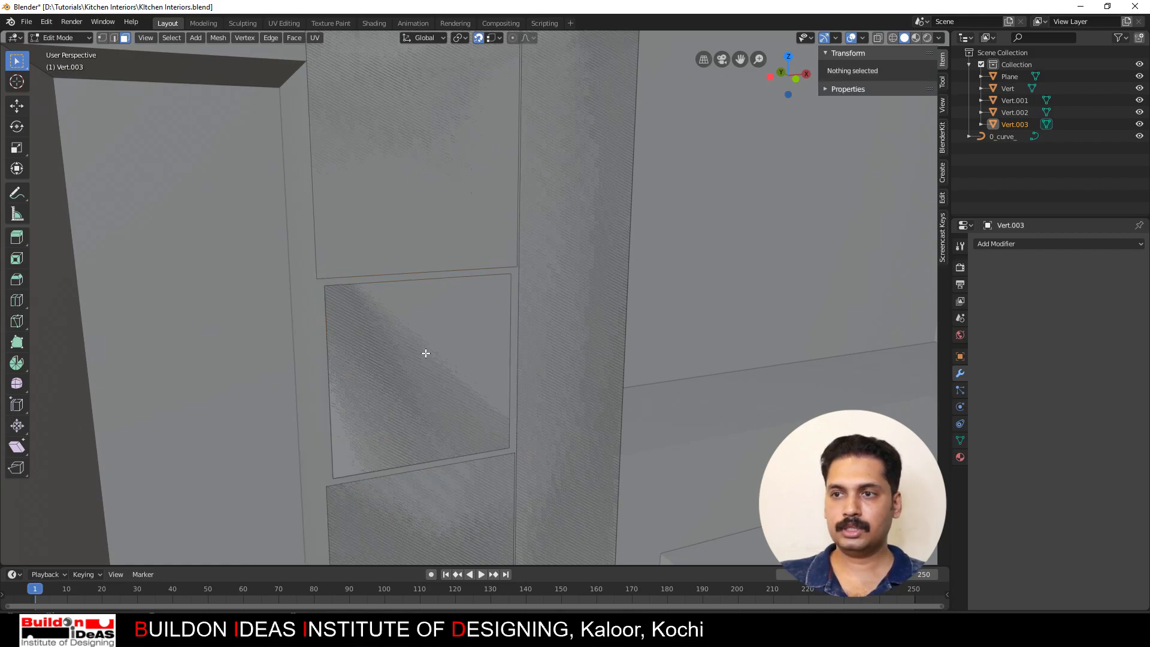
Step: Separate the inset middle face from the door panels into its own object
{"action": "key", "text": "ctrl+z"}
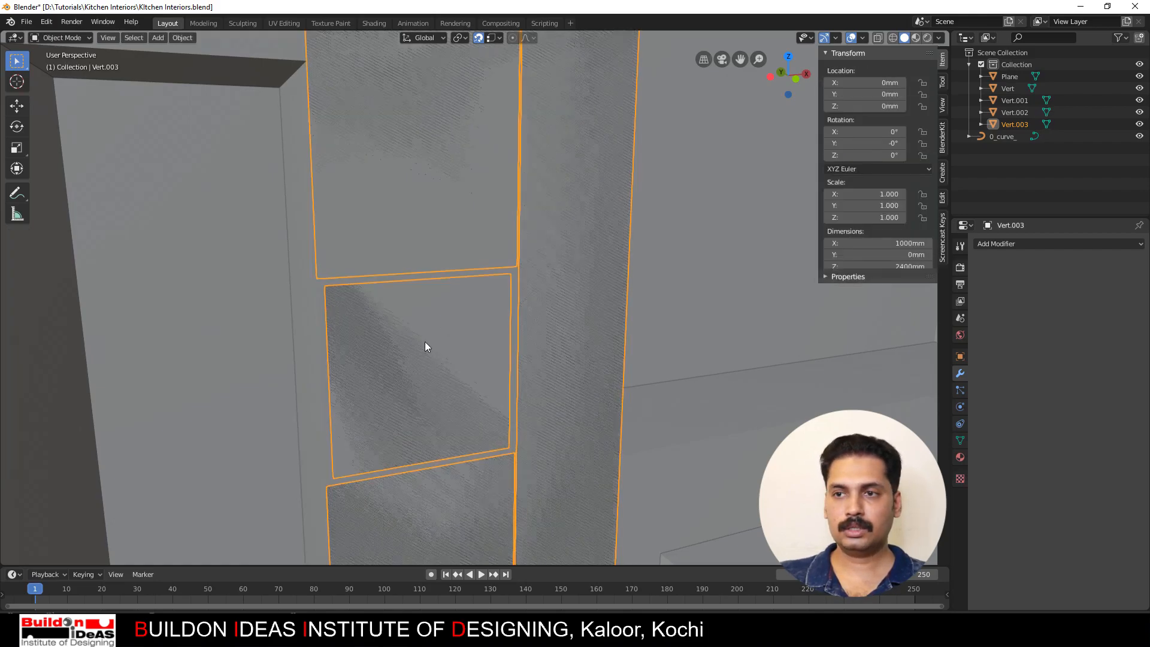
{"action": "key", "text": "ctrl+shift+z"}
{"action": "left_click", "coordinate": [411, 331]}
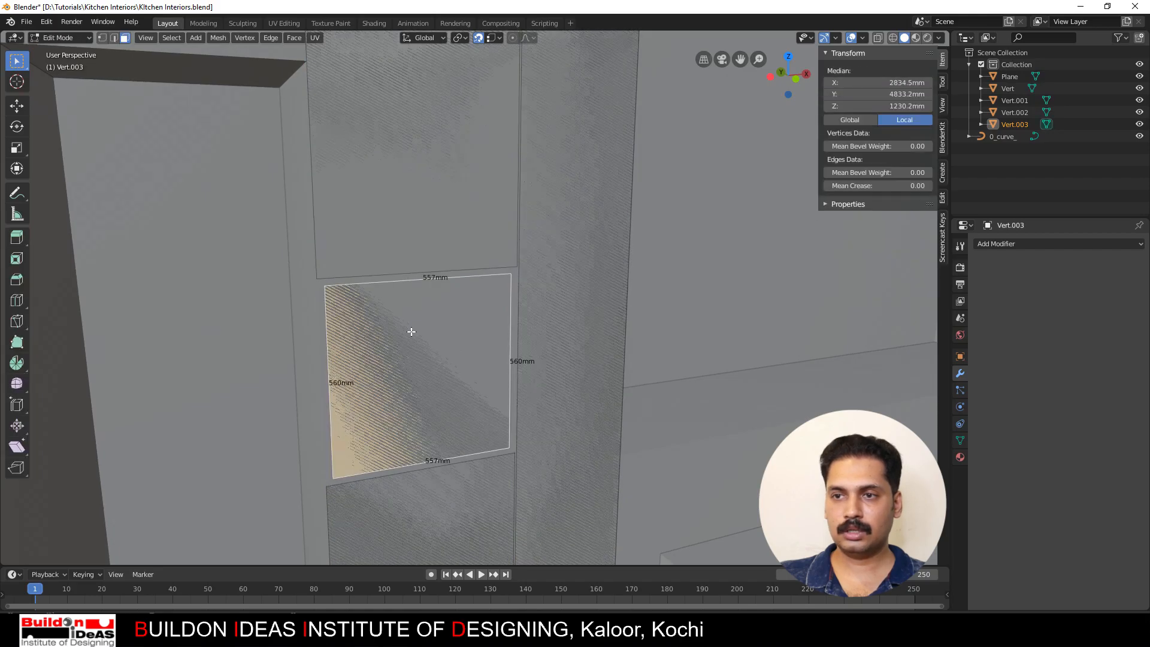
{"action": "key", "text": "p"}
{"action": "left_click", "coordinate": [411, 333]}
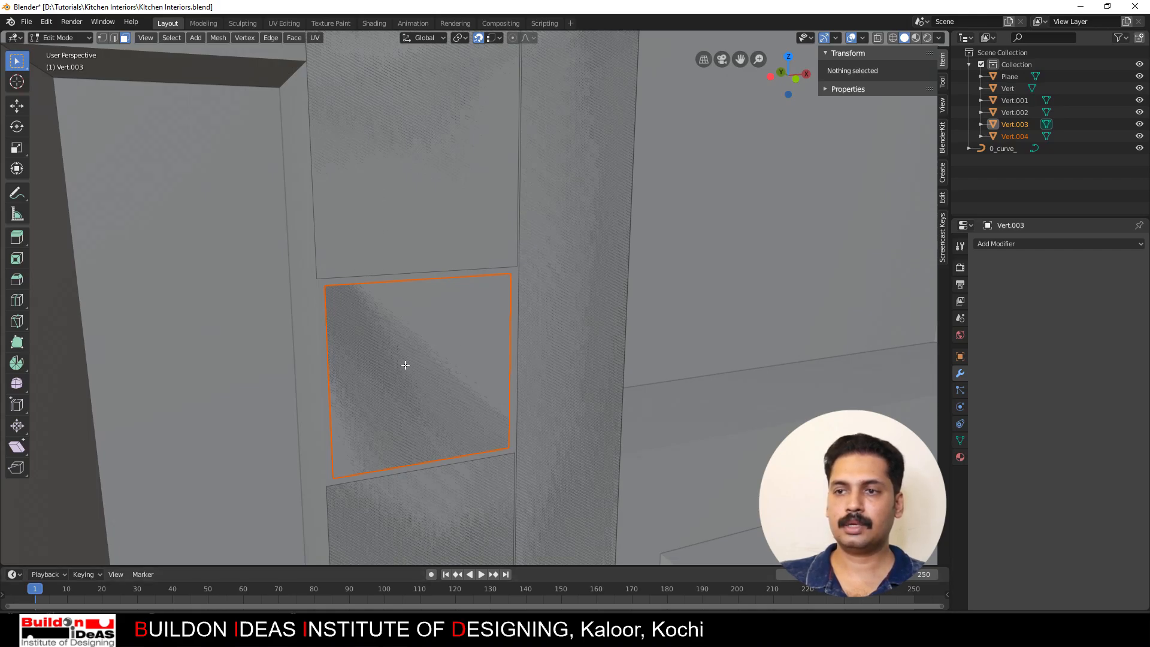
{"action": "middle_click_drag", "start_coordinate": [406, 364], "coordinate": [380, 382]}
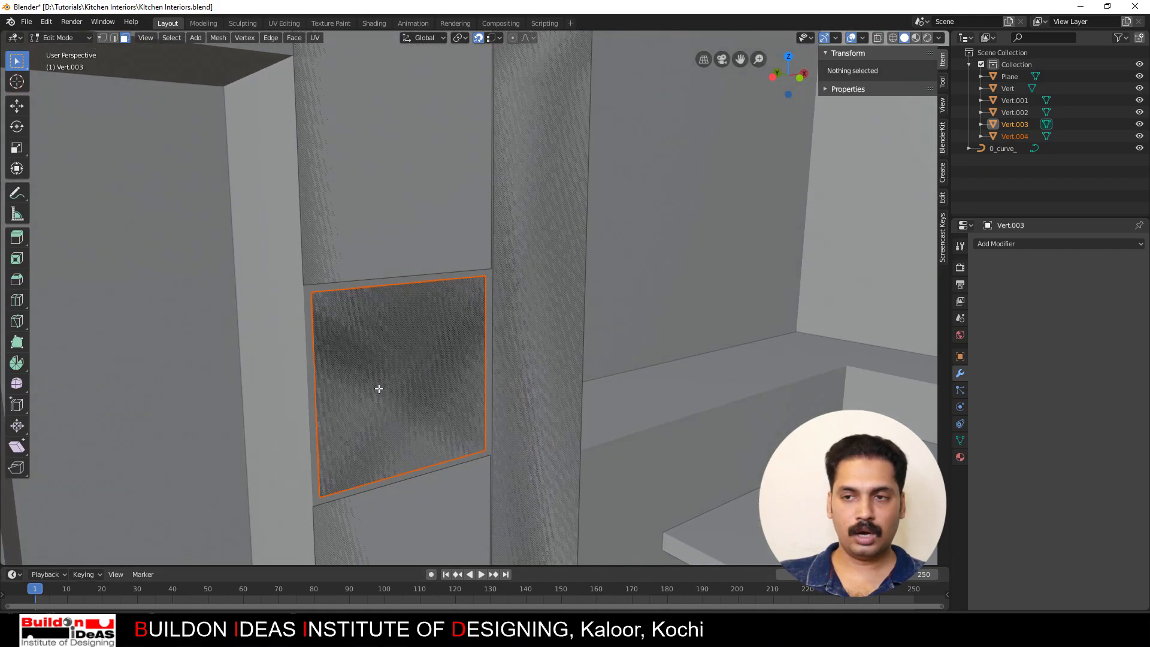
Step: Extrude the separated middle panel face by 560 mm into the tall cabinet to form a block
{"action": "key", "text": "Tab"}
{"action": "left_click", "coordinate": [285, 353]}
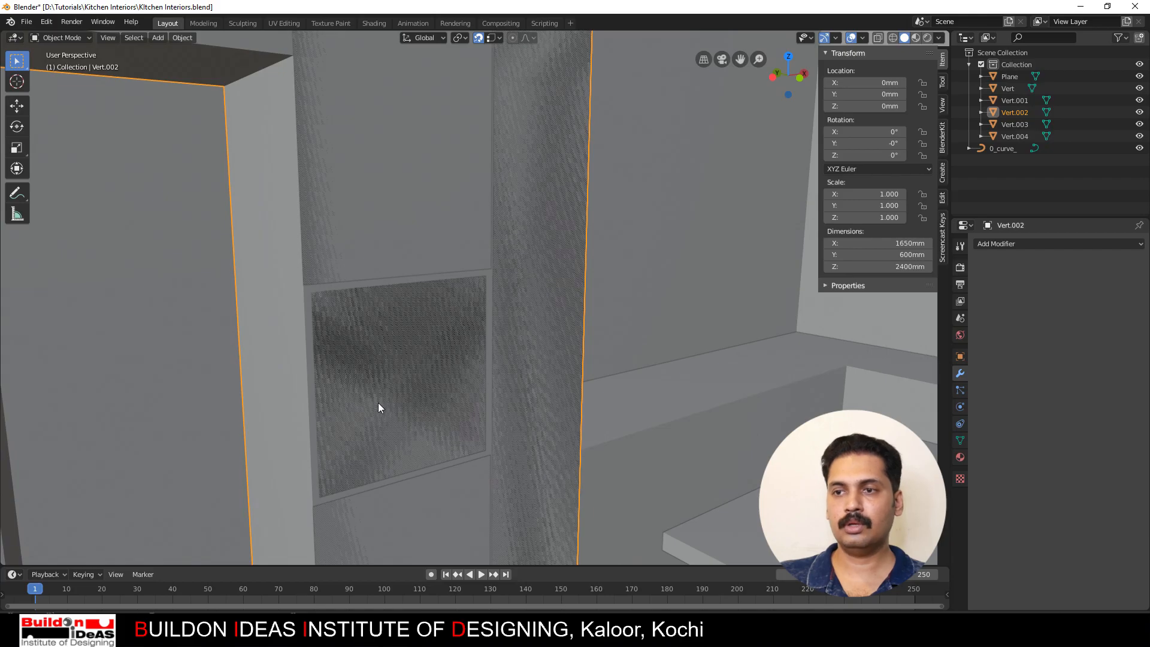
{"action": "middle_click_drag", "start_coordinate": [378, 403], "coordinate": [382, 366]}
{"action": "left_click", "coordinate": [382, 367]}
{"action": "key", "text": "Tab"}
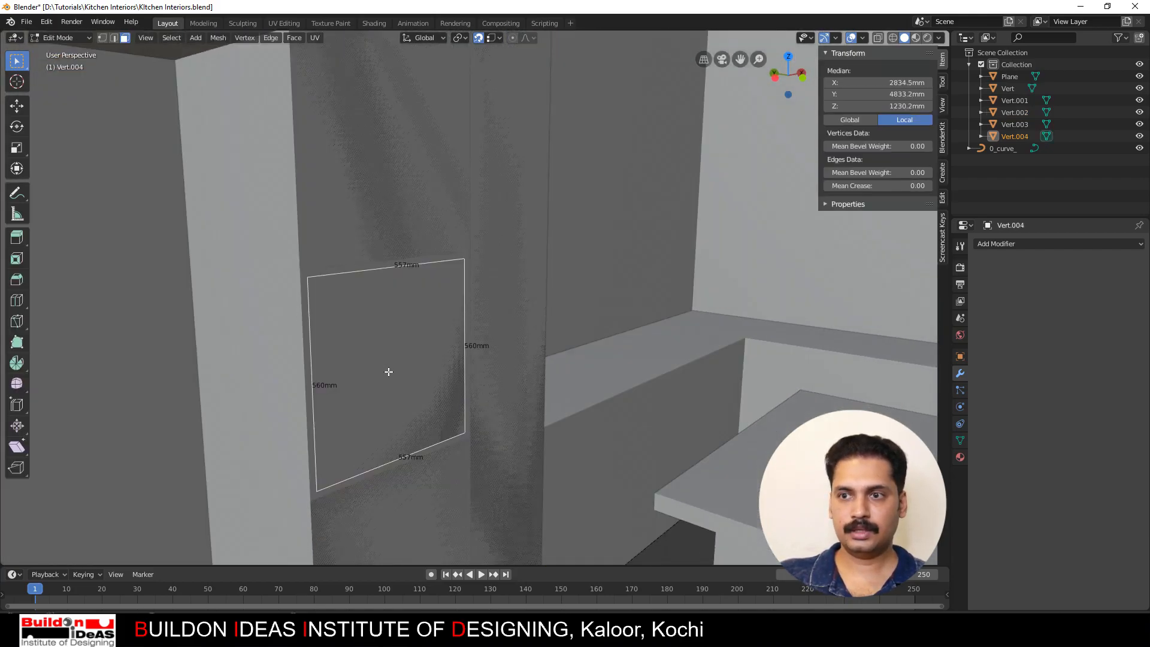
{"action": "key", "text": "e"}
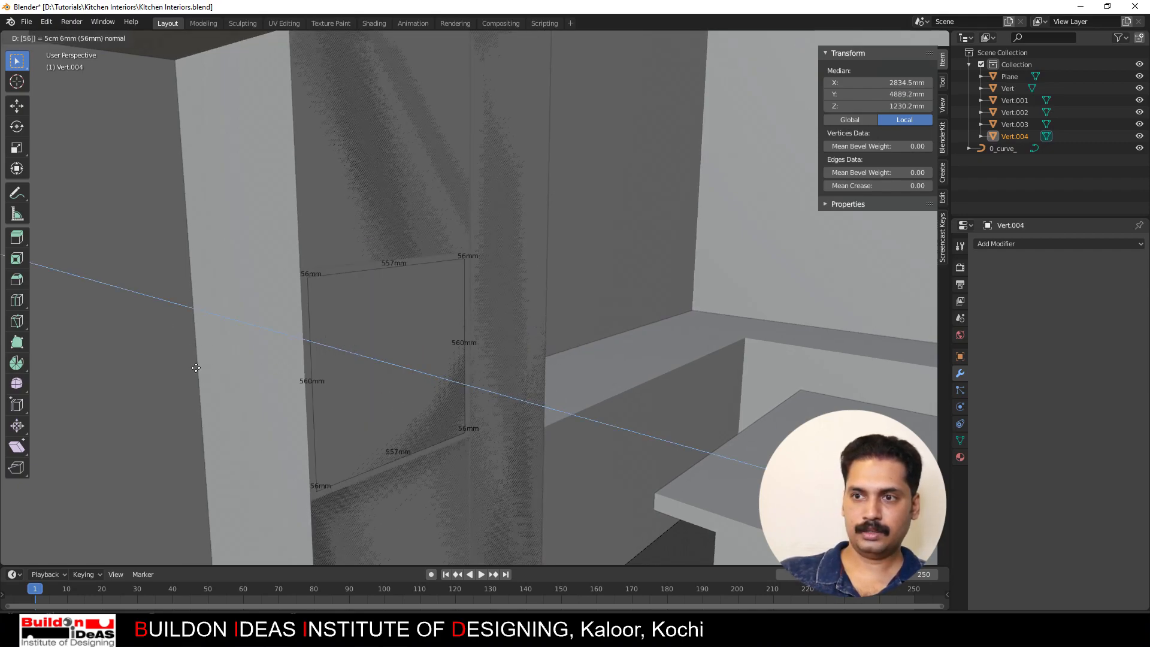
{"action": "type", "text": "560"}
{"action": "key", "text": "Return"}
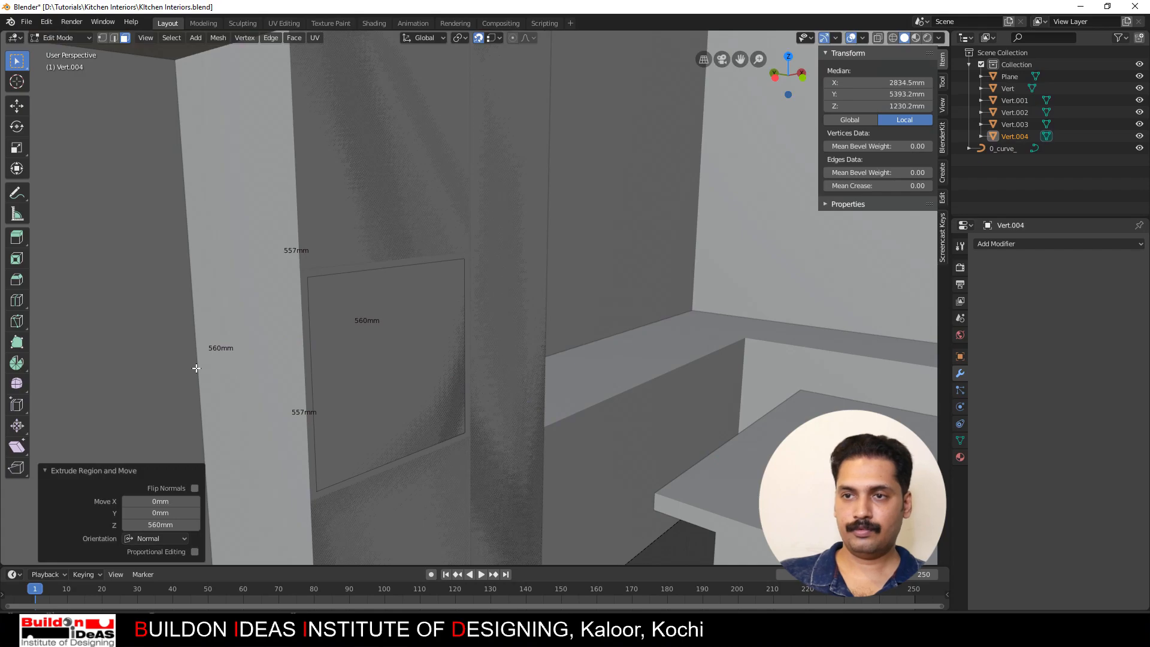
{"action": "middle_click_drag", "start_coordinate": [260, 367], "coordinate": [378, 413]}
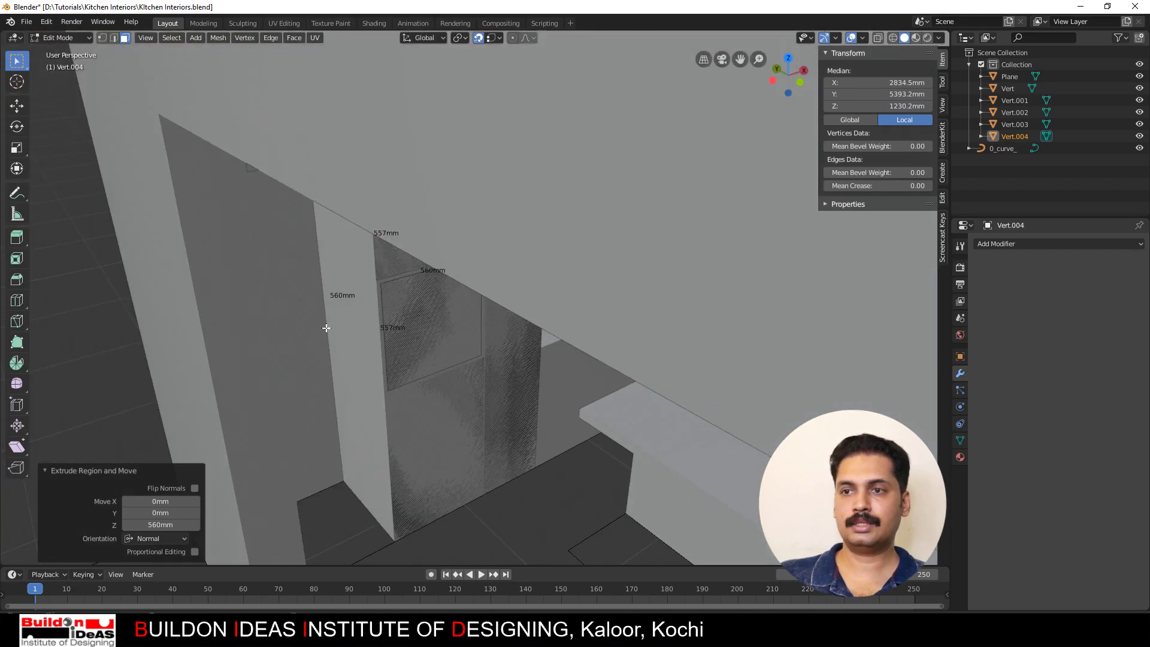
{"action": "middle_click_drag", "start_coordinate": [326, 327], "coordinate": [353, 306]}
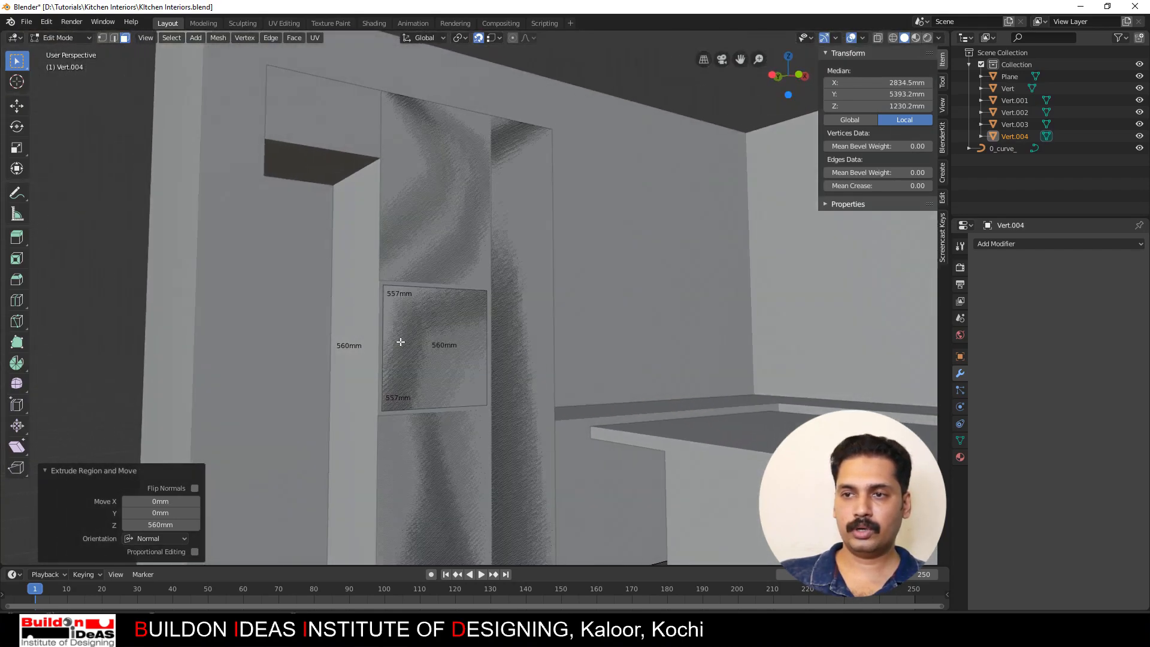
Step: Move the extruded block about -16.3 mm along the Y axis so it protrudes slightly from the cabinet front
{"action": "scroll", "coordinate": [401, 342], "scroll_direction": "up", "scroll_amount": 2}
{"action": "key", "text": "Tab"}
{"action": "key", "text": "g"}
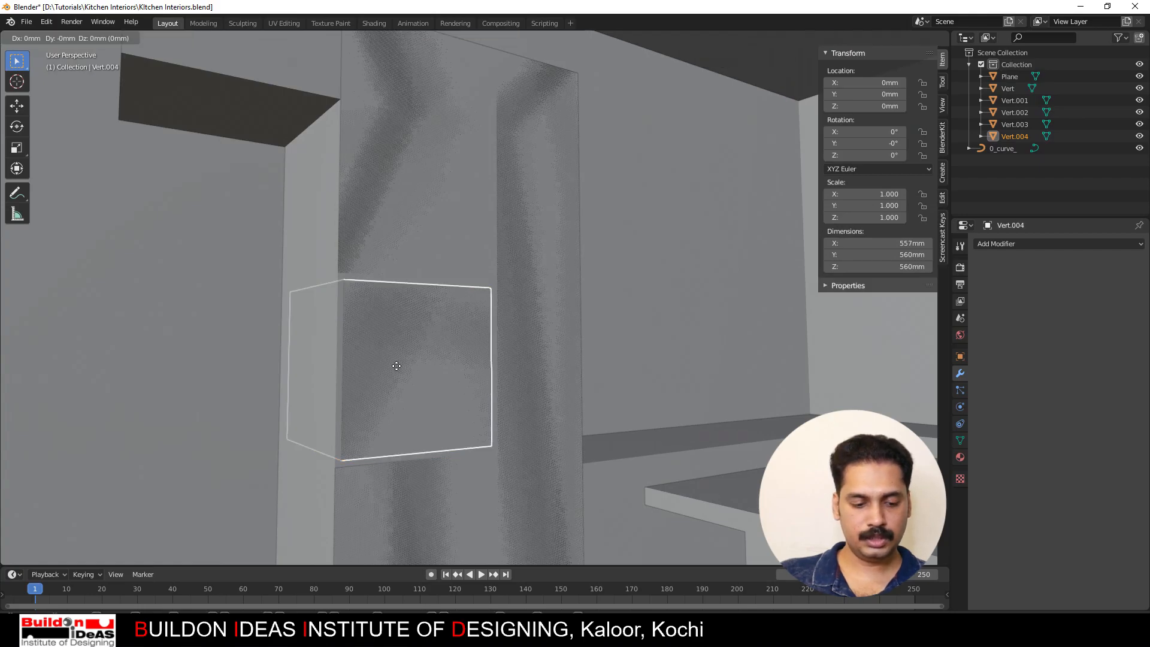
{"action": "key", "text": "y"}
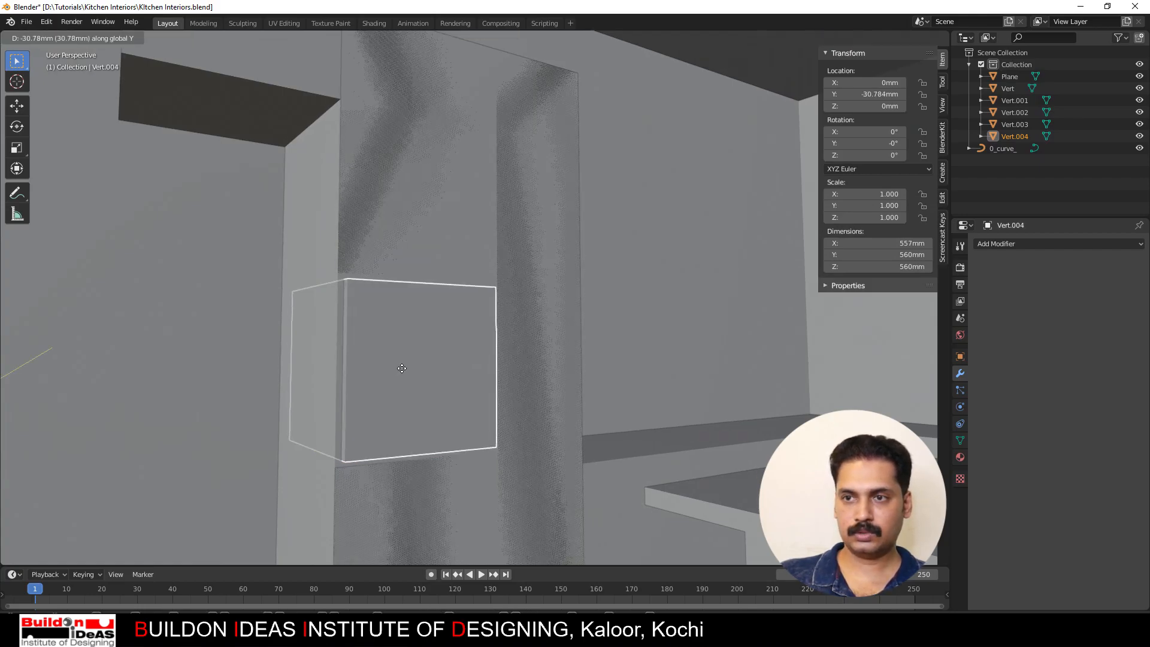
{"action": "left_click", "coordinate": [401, 371]}
{"action": "middle_click_drag", "start_coordinate": [401, 371], "coordinate": [318, 381]}
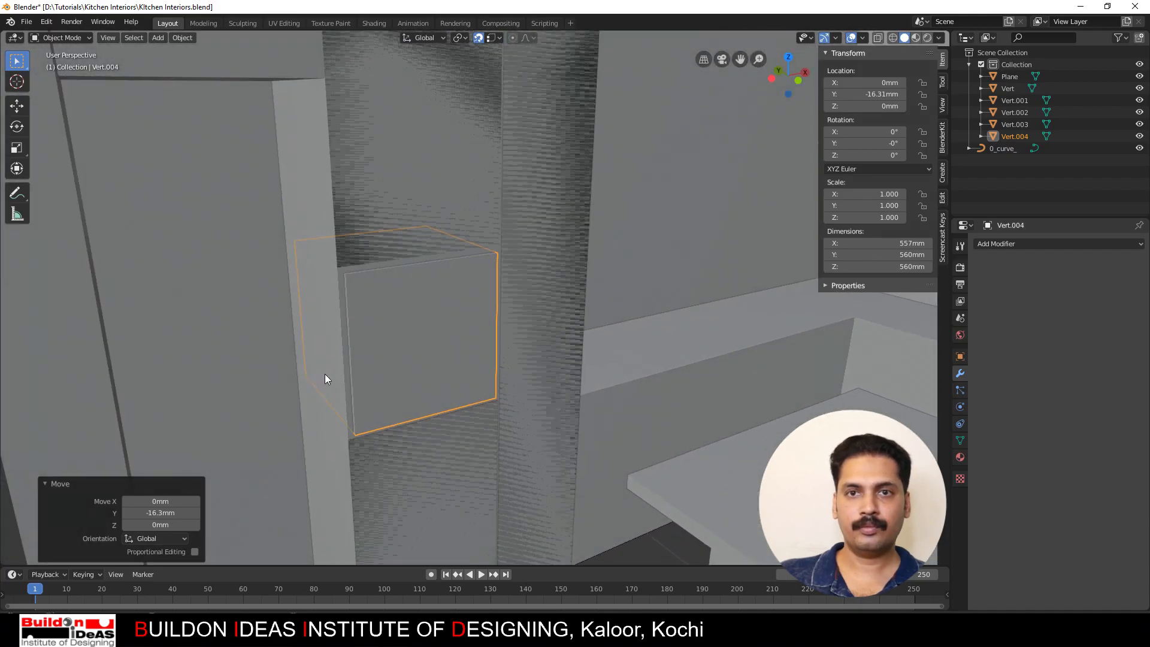
Step: Add a Boolean modifier set to Difference to the tall cabinet with the block as cutter, and apply it
{"action": "left_click", "coordinate": [327, 314]}
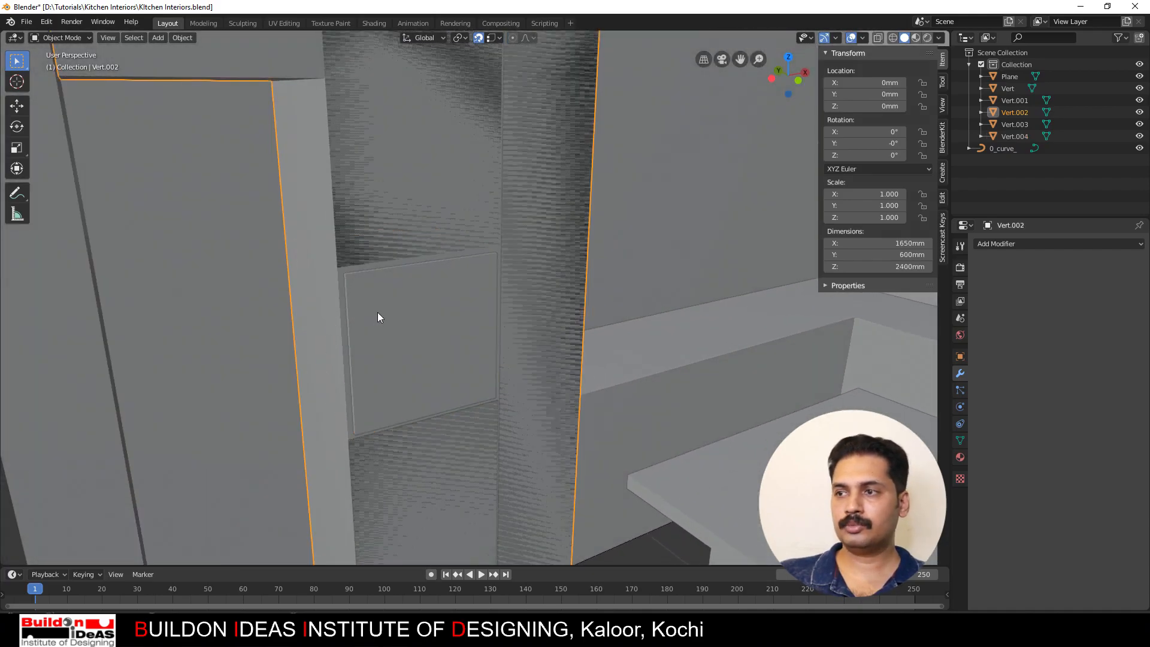
{"action": "key", "text": "KP_Decimal"}
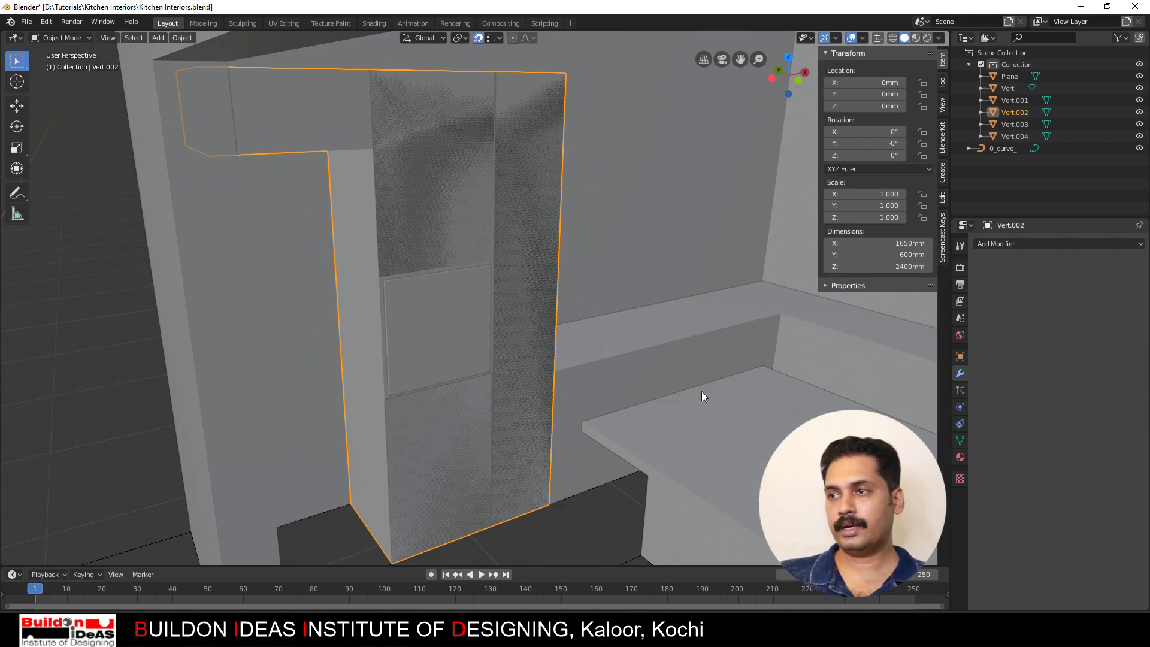
{"action": "left_click", "coordinate": [993, 246]}
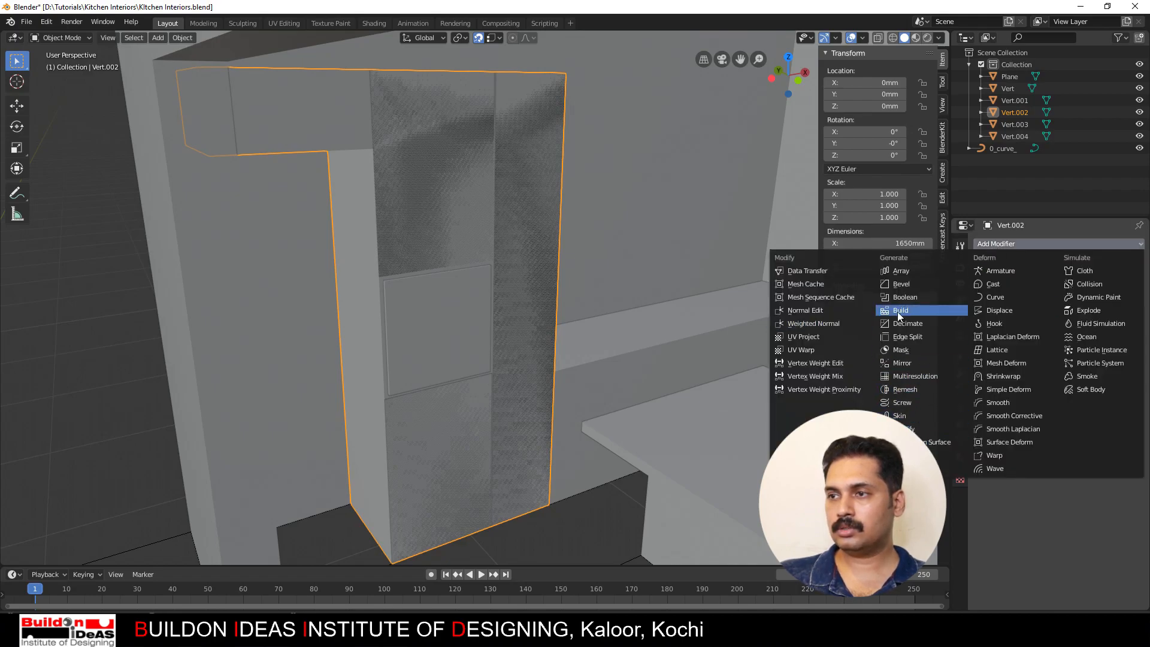
{"action": "left_click", "coordinate": [904, 296]}
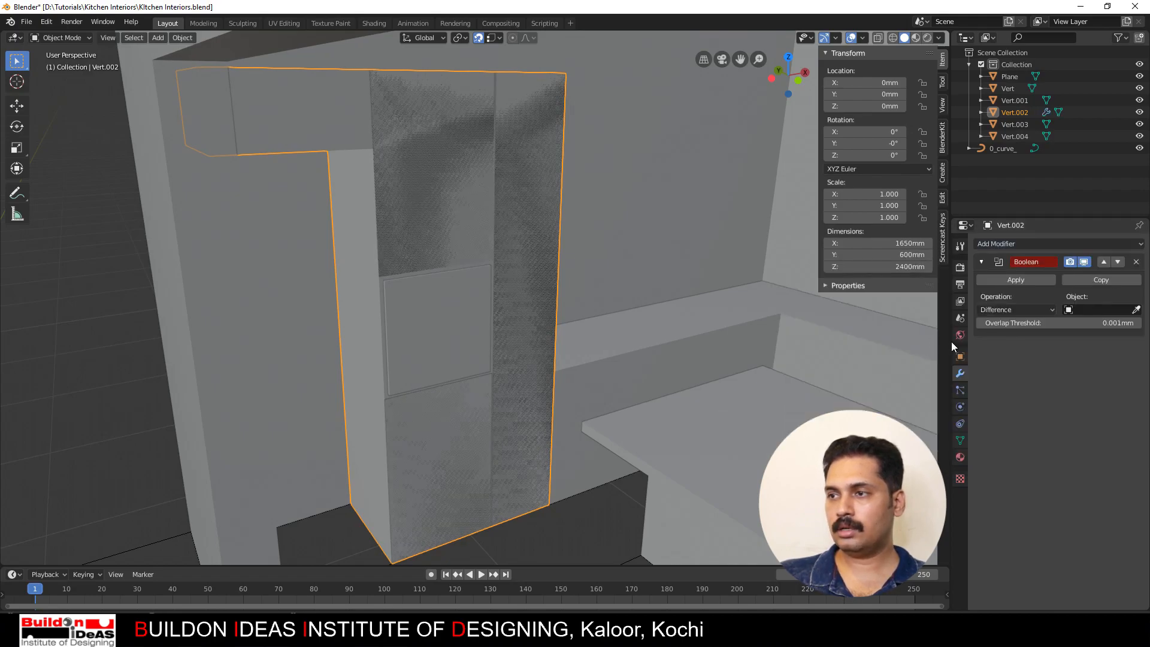
{"action": "left_click", "coordinate": [1135, 309]}
{"action": "left_click", "coordinate": [427, 325]}
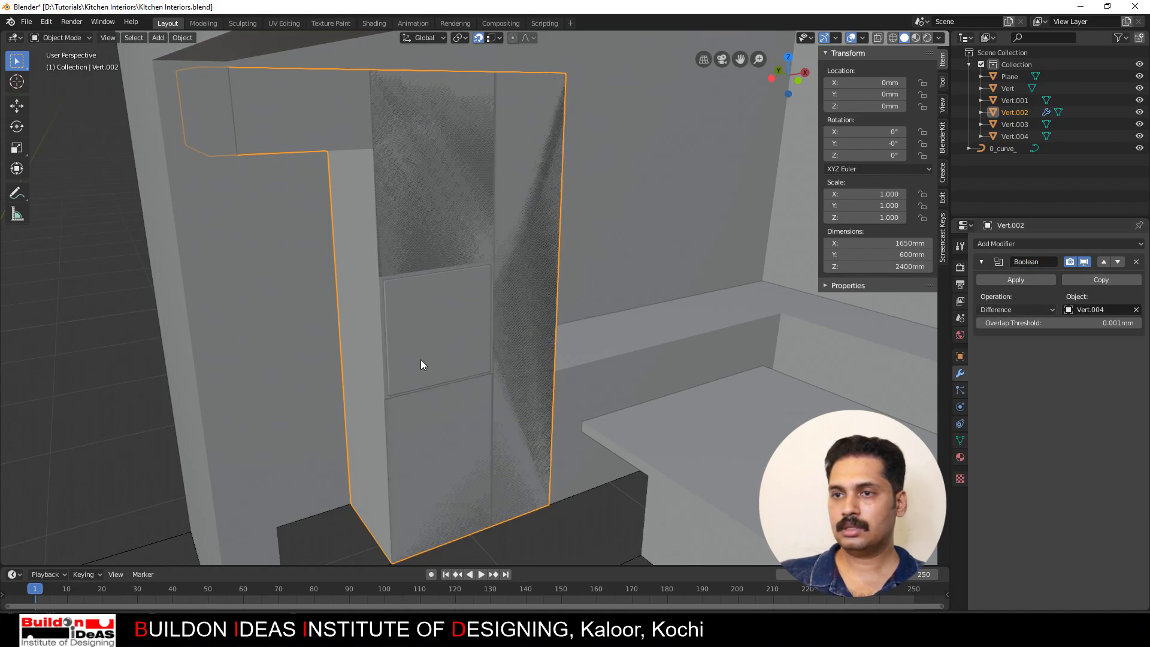
{"action": "middle_click_drag", "start_coordinate": [420, 360], "coordinate": [412, 335]}
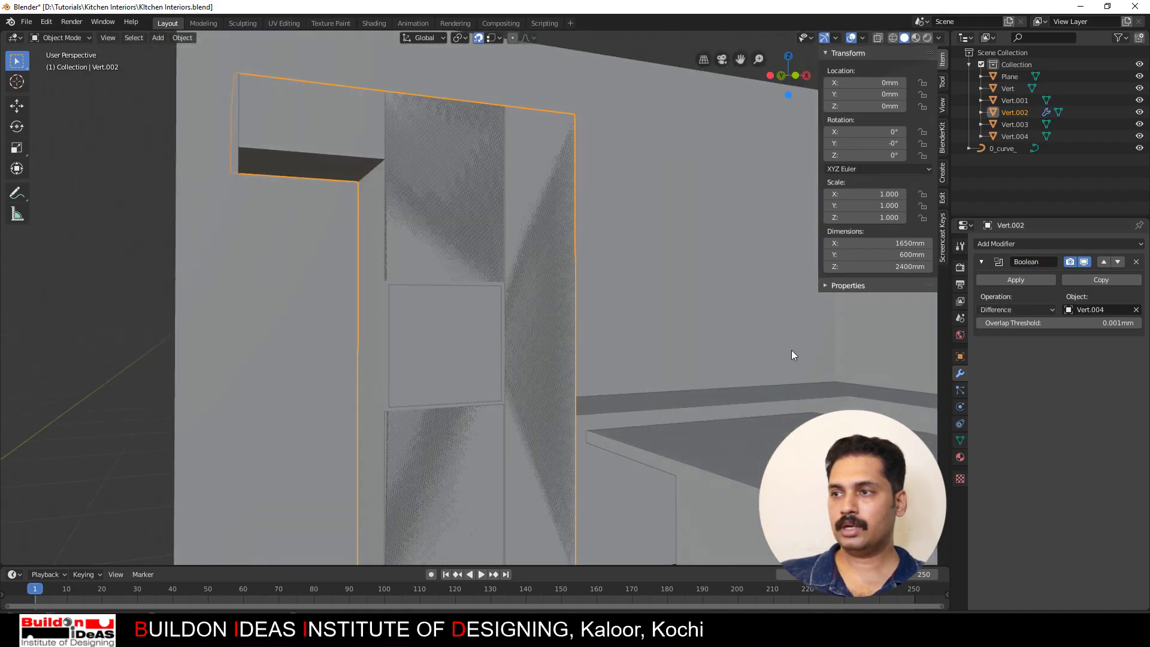
{"action": "left_click", "coordinate": [1053, 279]}
Step: Delete the cutter block from the middle of the tall cabinet
{"action": "left_click", "coordinate": [479, 332]}
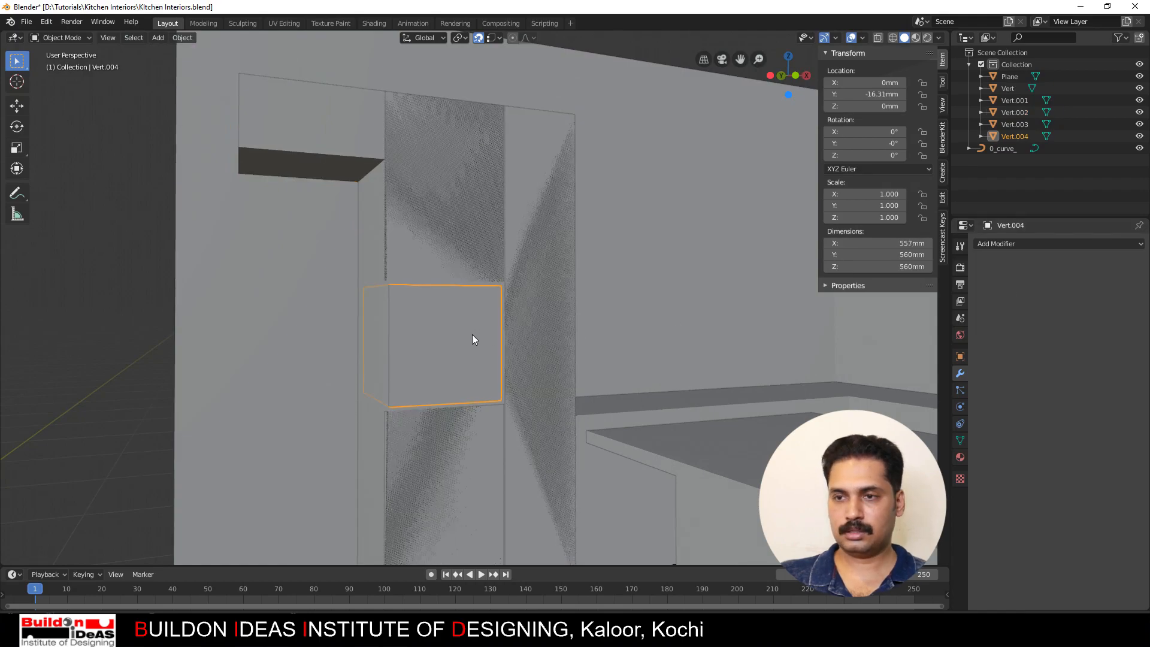
{"action": "key", "text": "Delete"}
{"action": "middle_click_drag", "start_coordinate": [466, 350], "coordinate": [422, 348]}
Step: Extrude the three door faces, upper, lower and tall narrow, by -20 mm to give the doors thickness
{"action": "left_click", "coordinate": [448, 218]}
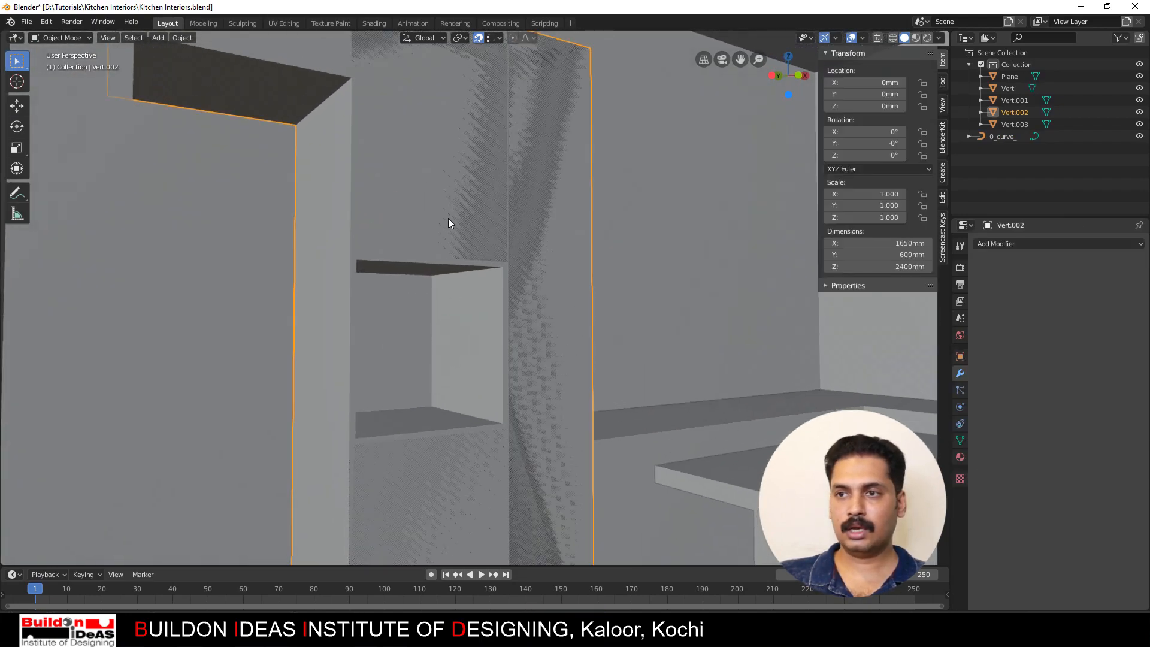
{"action": "key", "text": "Tab"}
{"action": "key", "text": "Tab"}
{"action": "left_click", "coordinate": [448, 217]}
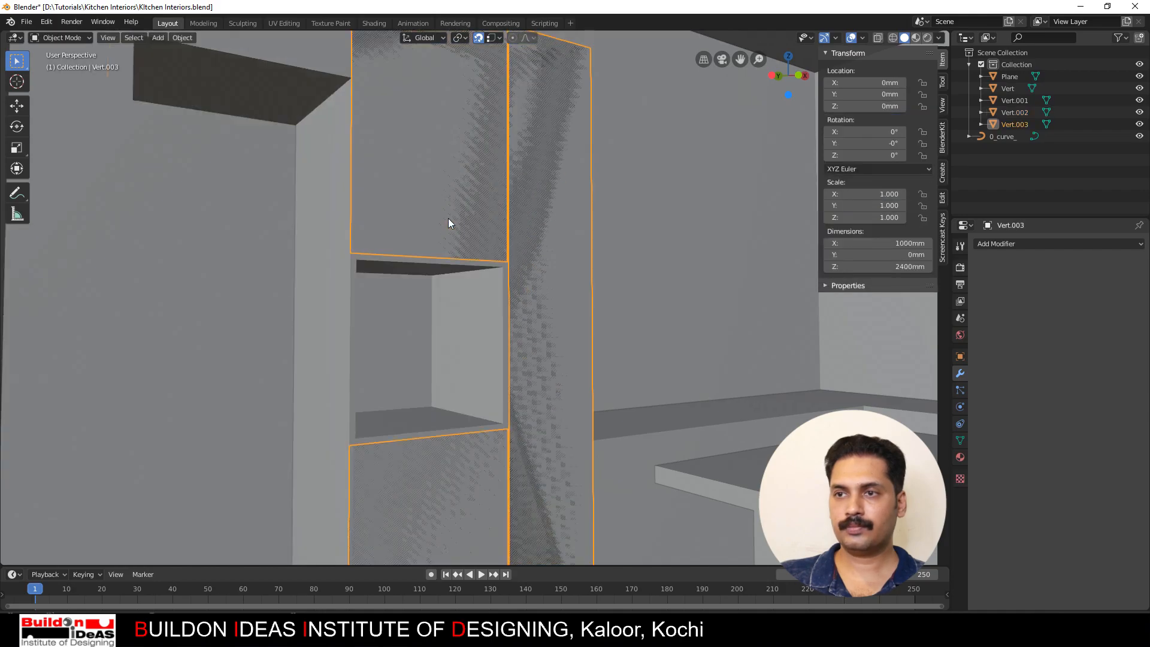
{"action": "middle_click_drag", "start_coordinate": [453, 313], "coordinate": [470, 385]}
{"action": "key", "text": "Tab"}
{"action": "left_click", "coordinate": [442, 173]}
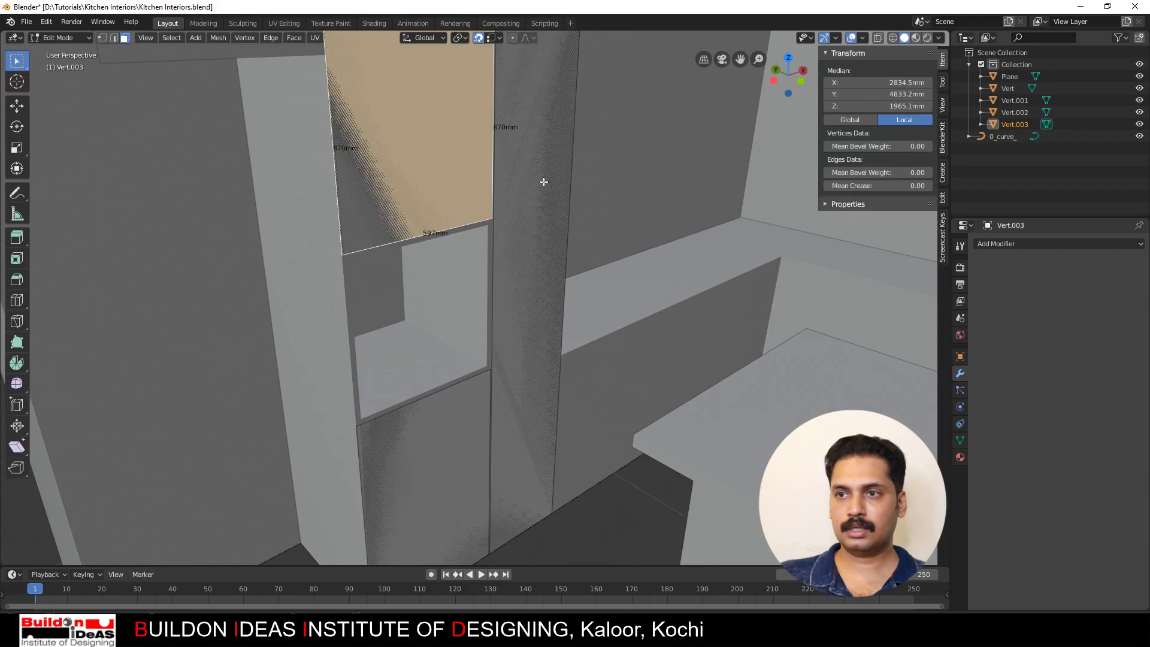
{"action": "left_click", "coordinate": [523, 385], "text": "shift"}
{"action": "left_click", "coordinate": [457, 441], "text": "shift"}
{"action": "middle_click_drag", "start_coordinate": [457, 441], "coordinate": [441, 410]}
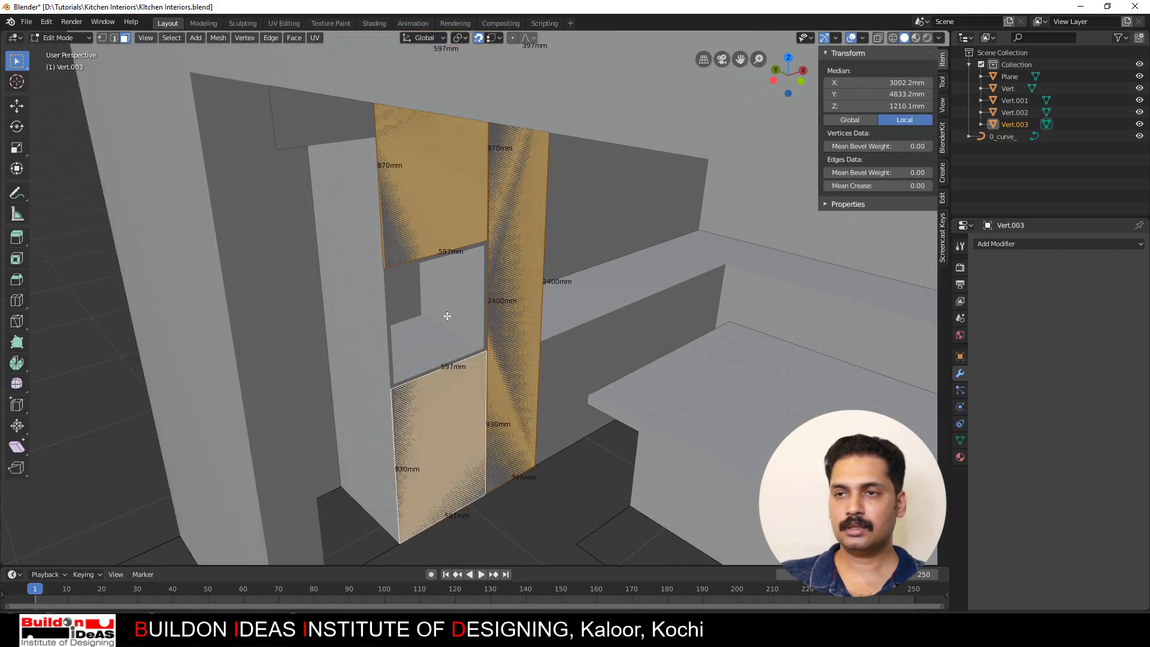
{"action": "middle_click_drag", "start_coordinate": [447, 316], "coordinate": [414, 287]}
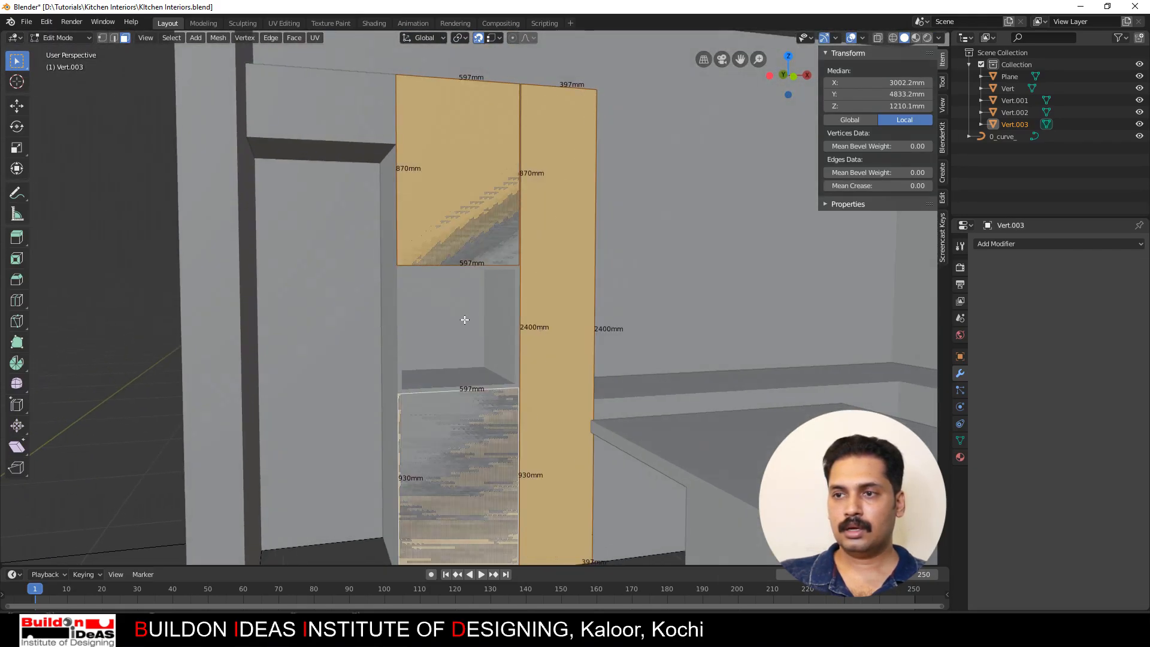
{"action": "middle_click_drag", "start_coordinate": [464, 319], "coordinate": [505, 385]}
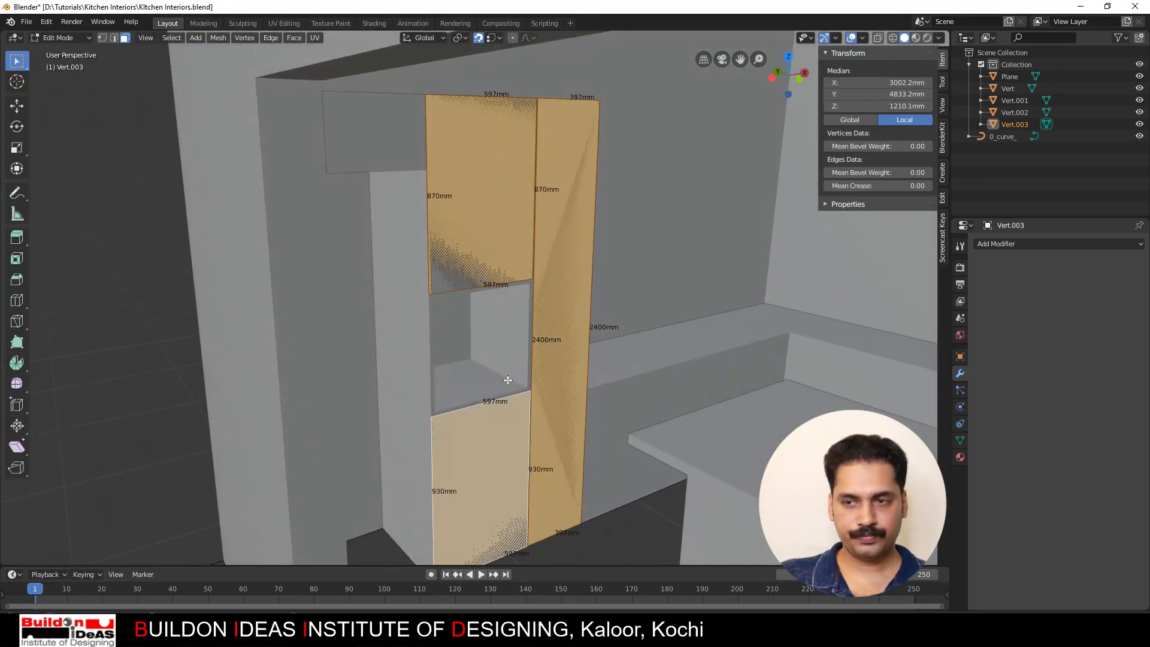
{"action": "type", "text": "e-20"}
{"action": "key", "text": "Return"}
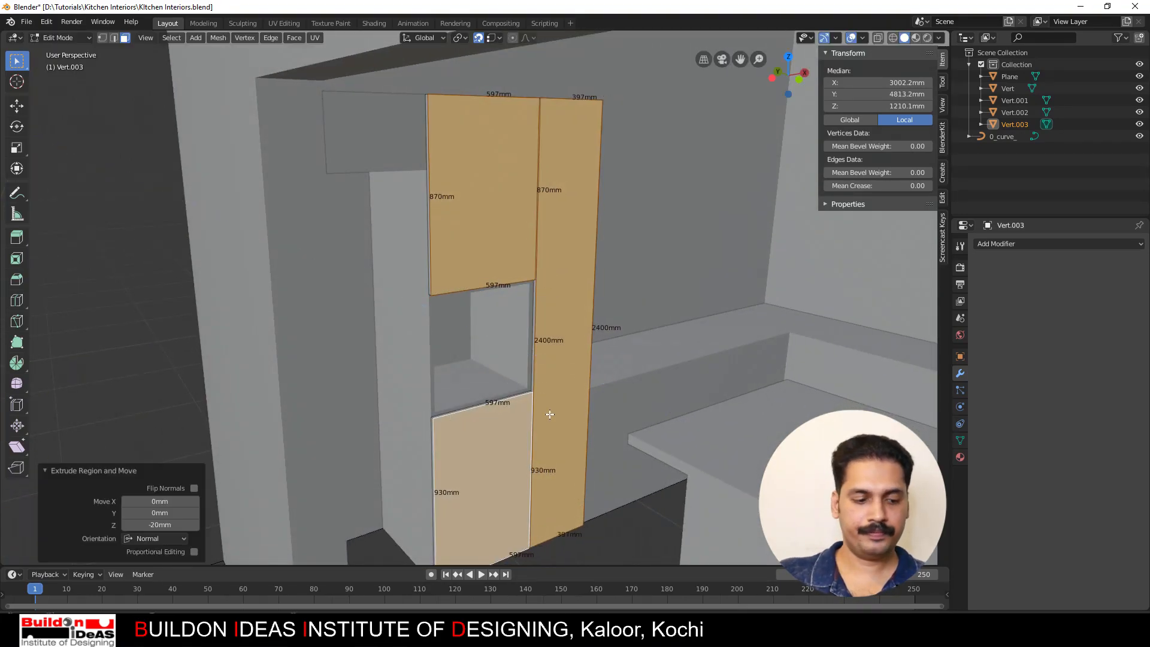
Step: Inspect the thickened cabinet doors and the open niche, and save the file
{"action": "middle_click_drag", "start_coordinate": [505, 372], "coordinate": [526, 329]}
{"action": "scroll", "coordinate": [461, 287], "scroll_direction": "up", "scroll_amount": 2}
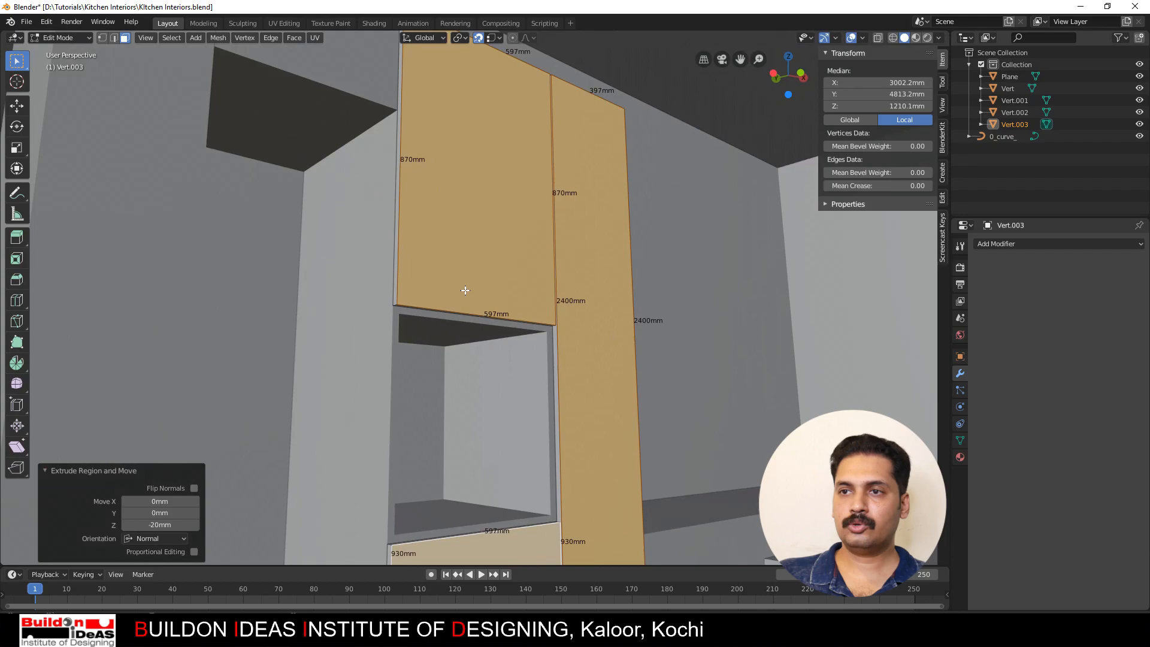
{"action": "scroll", "coordinate": [420, 362], "scroll_direction": "up", "scroll_amount": 2}
{"action": "middle_click_drag", "start_coordinate": [420, 362], "coordinate": [514, 356]}
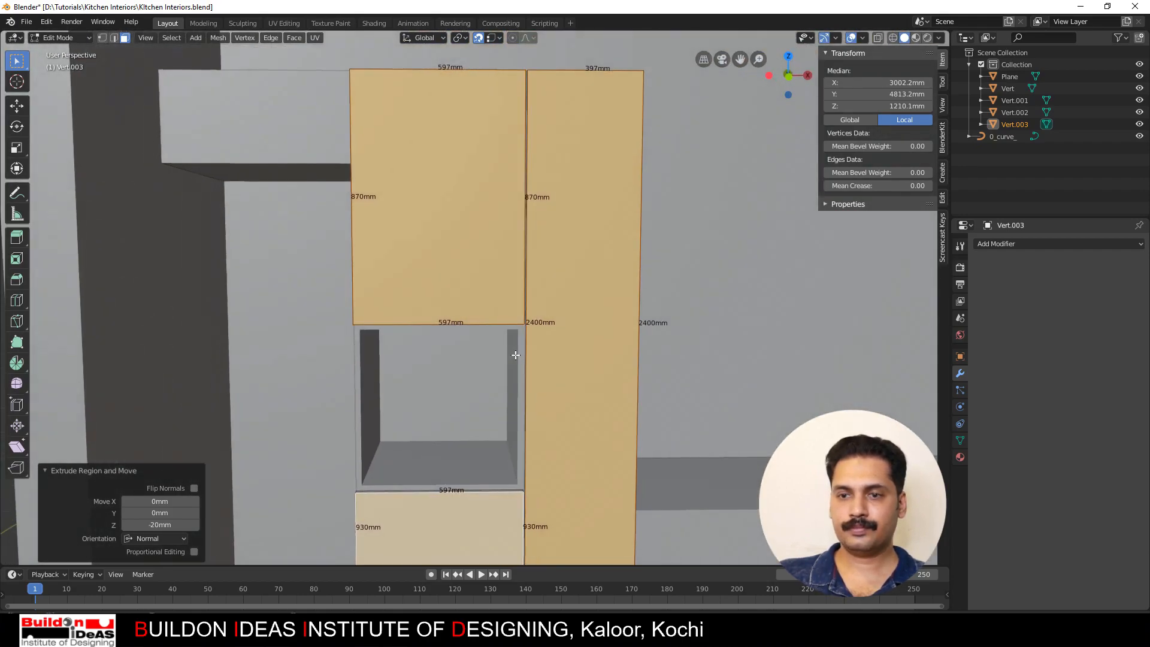
{"action": "key", "text": "ctrl+s"}
Step: Select all front and back vertices along the doors' bottom edges in vertex mode with X-ray turned on
{"action": "scroll", "coordinate": [436, 305], "scroll_direction": "down", "scroll_amount": 2}
{"action": "middle_click_drag", "start_coordinate": [433, 345], "coordinate": [440, 220], "text": "shift"}
{"action": "scroll", "coordinate": [495, 432], "scroll_direction": "up", "scroll_amount": 1}
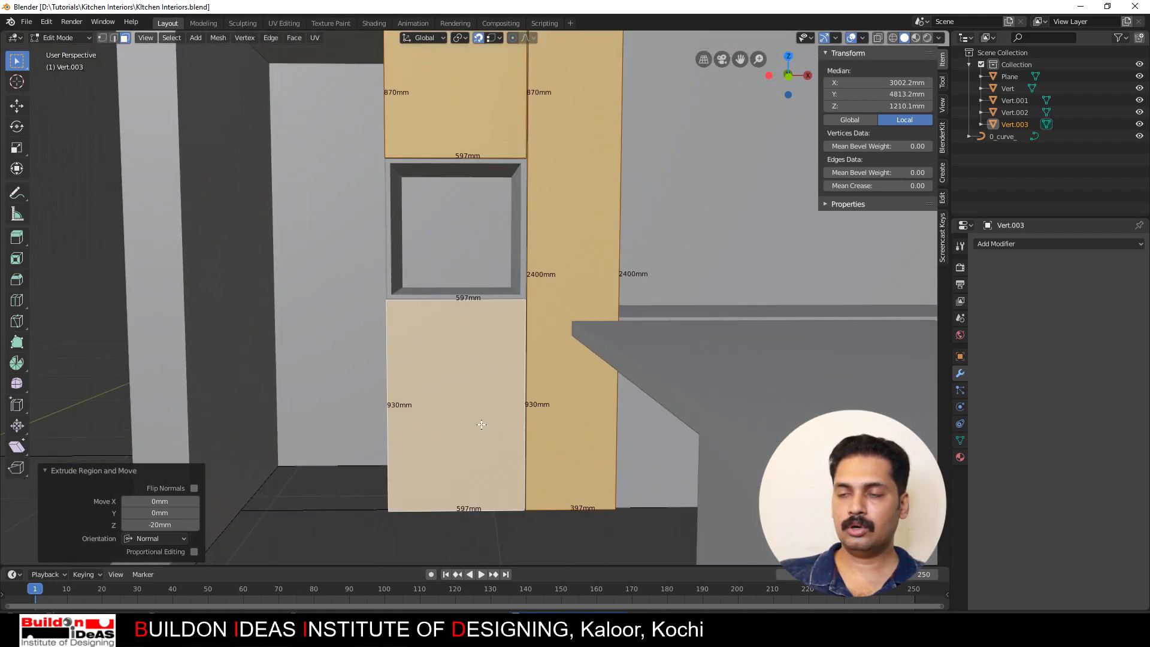
{"action": "middle_click_drag", "start_coordinate": [475, 421], "coordinate": [454, 395], "text": "shift"}
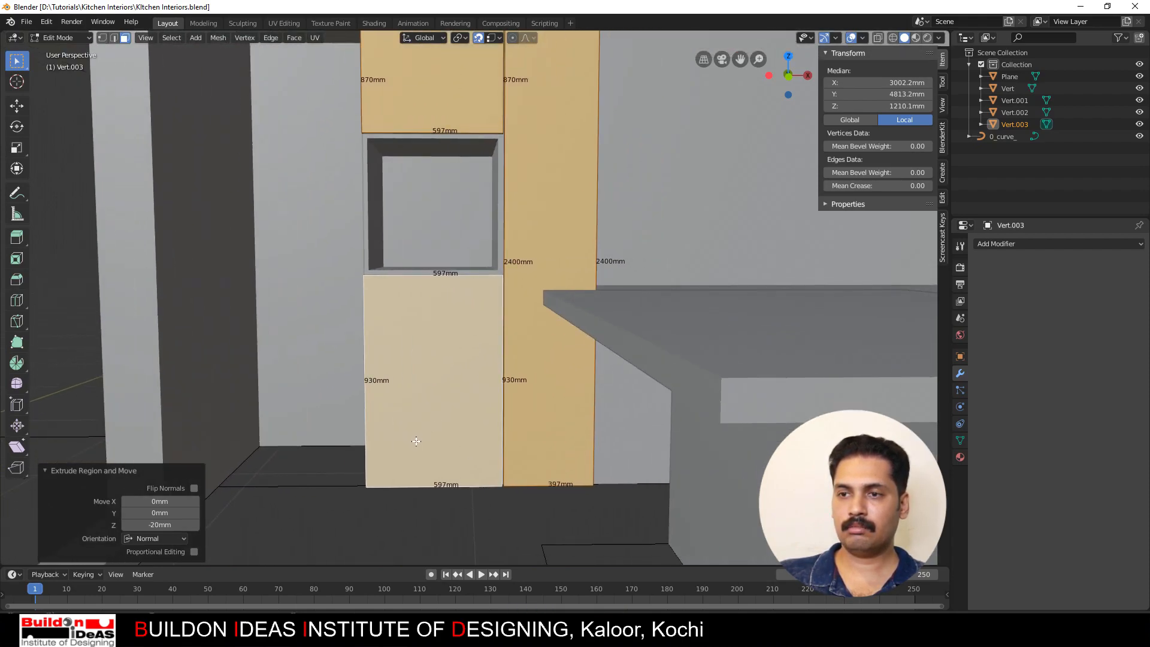
{"action": "mouse_move", "coordinate": [406, 449]}
{"action": "middle_mouse_down"}
{"action": "mouse_move", "coordinate": [443, 438]}
{"action": "mouse_move", "coordinate": [426, 441]}
{"action": "middle_mouse_up"}
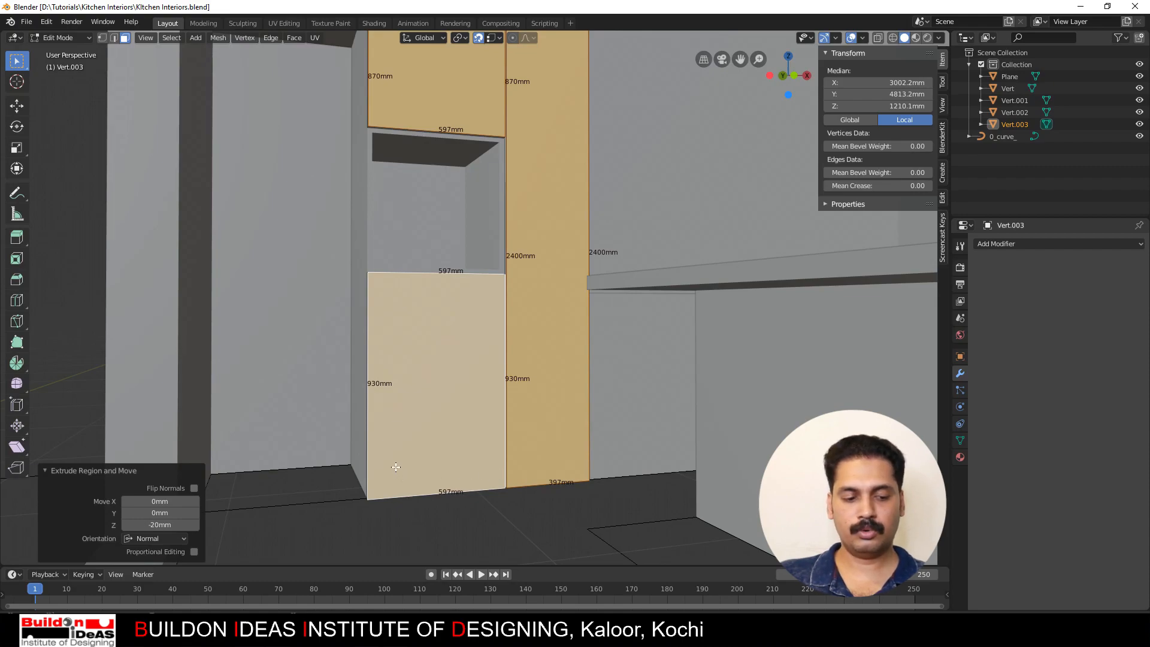
{"action": "key", "text": "1"}
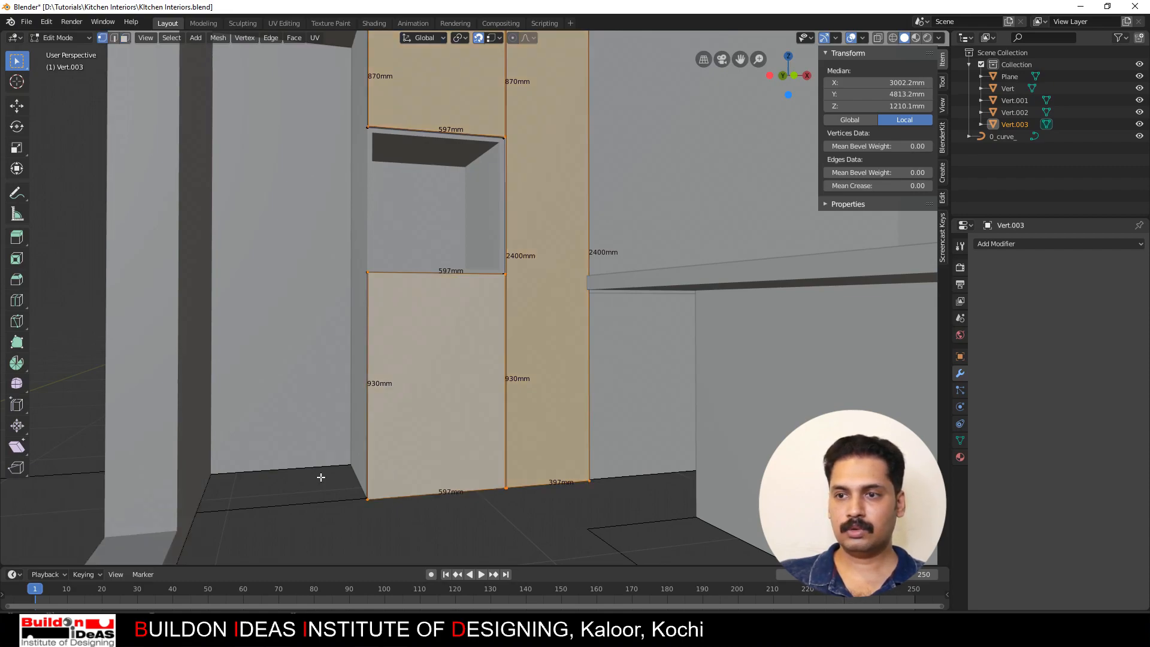
{"action": "left_click", "coordinate": [878, 37]}
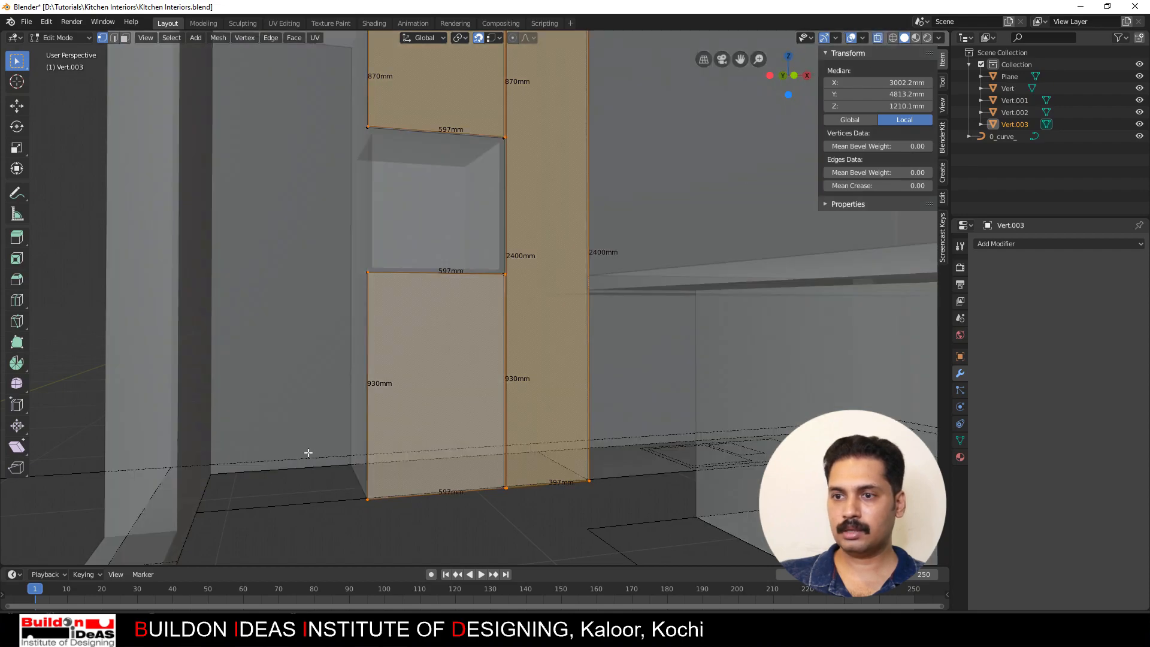
{"action": "left_click_drag", "start_coordinate": [313, 438], "coordinate": [662, 534]}
{"action": "scroll", "coordinate": [531, 511], "scroll_direction": "up", "scroll_amount": 4}
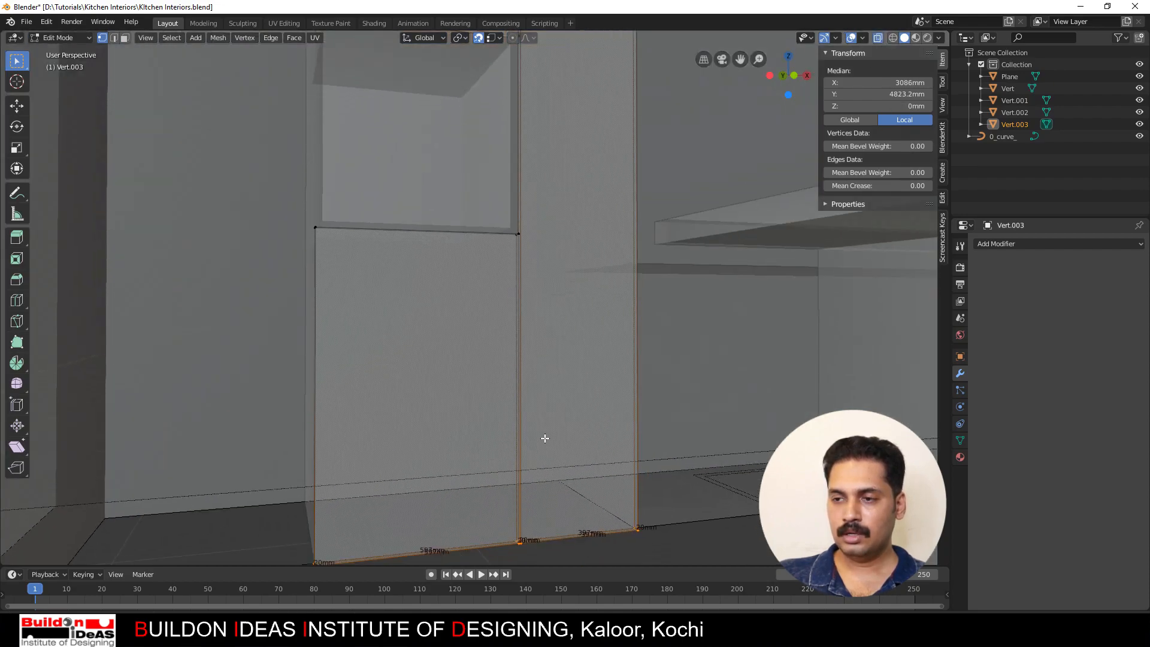
{"action": "middle_click_drag", "start_coordinate": [544, 438], "coordinate": [475, 513]}
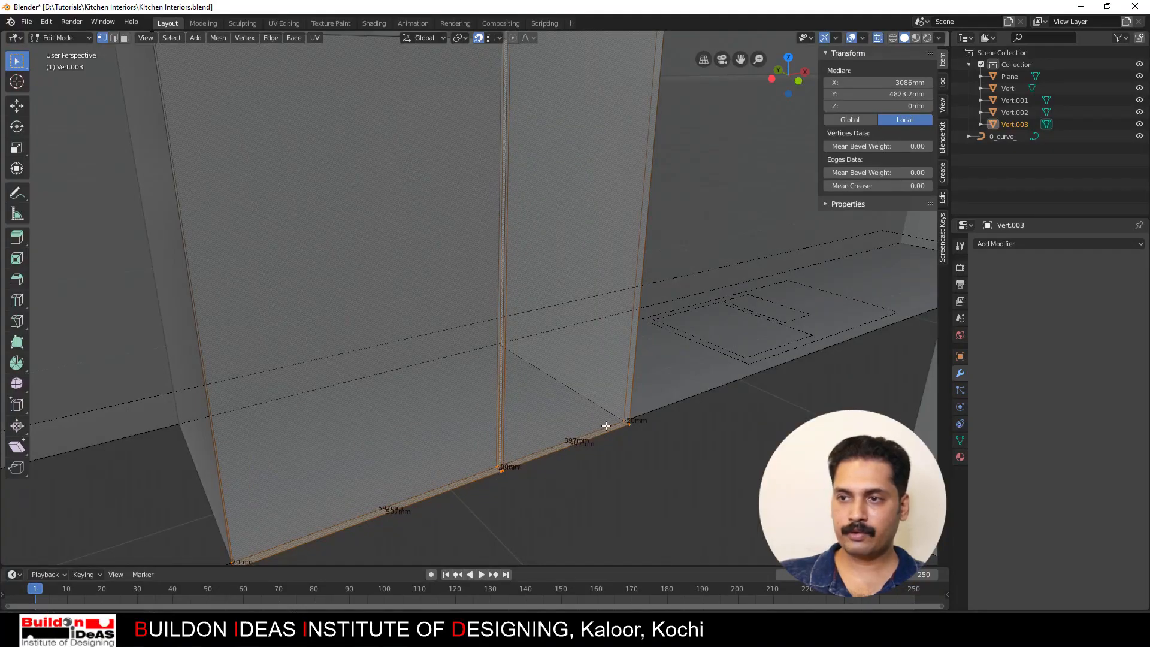
Step: Try box-selecting the doors' bottom vertices with X-ray turned off, and turn X-ray back on
{"action": "left_click", "coordinate": [878, 37]}
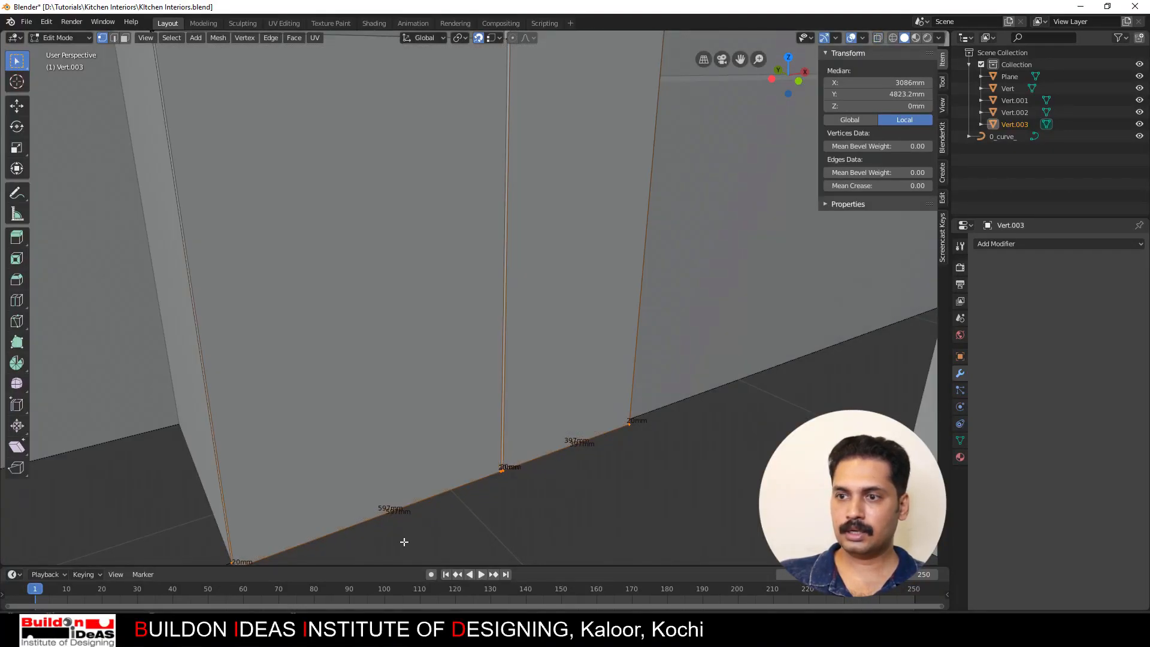
{"action": "left_click_drag", "start_coordinate": [149, 342], "coordinate": [790, 565]}
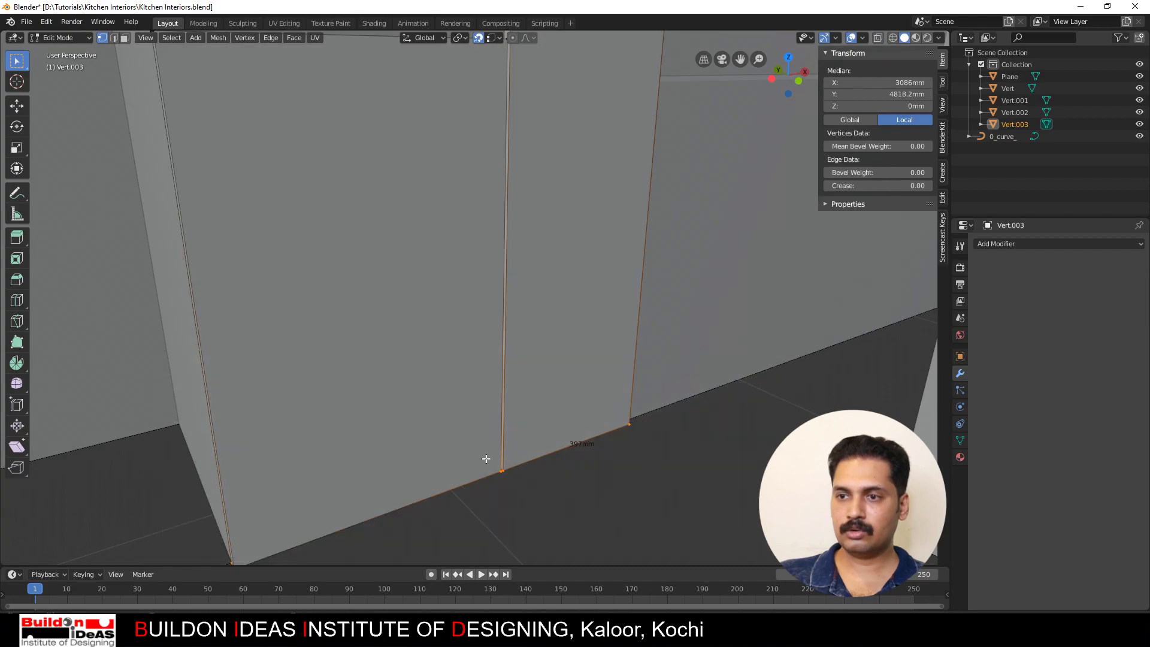
{"action": "left_click", "coordinate": [877, 38]}
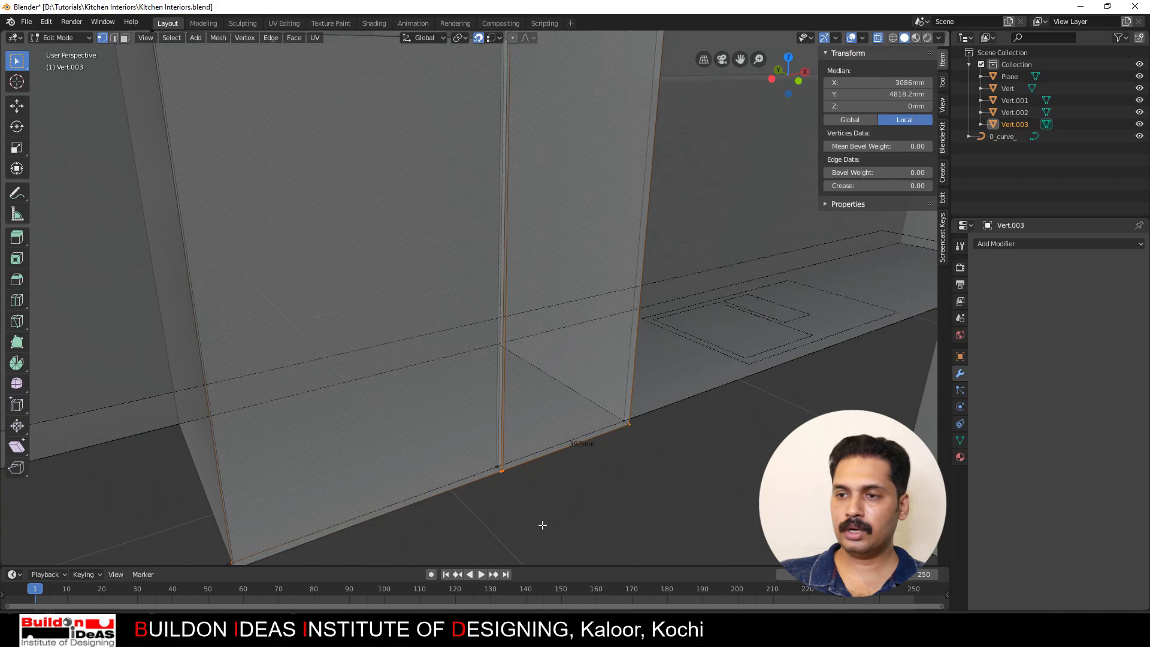
Step: Select all front and back vertices along the cabinet doors' bottom edges with X-ray on
{"action": "middle_click_drag", "start_coordinate": [542, 525], "coordinate": [479, 531]}
{"action": "left_click_drag", "start_coordinate": [193, 377], "coordinate": [761, 534]}
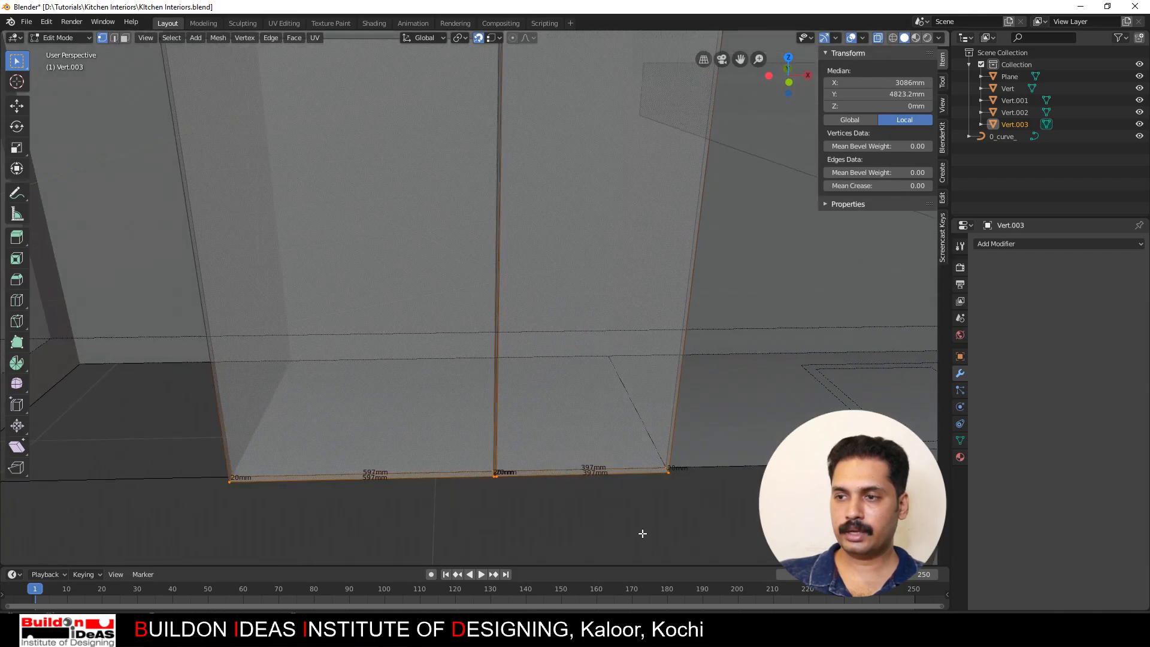
{"action": "middle_click_drag", "start_coordinate": [643, 533], "coordinate": [412, 506]}
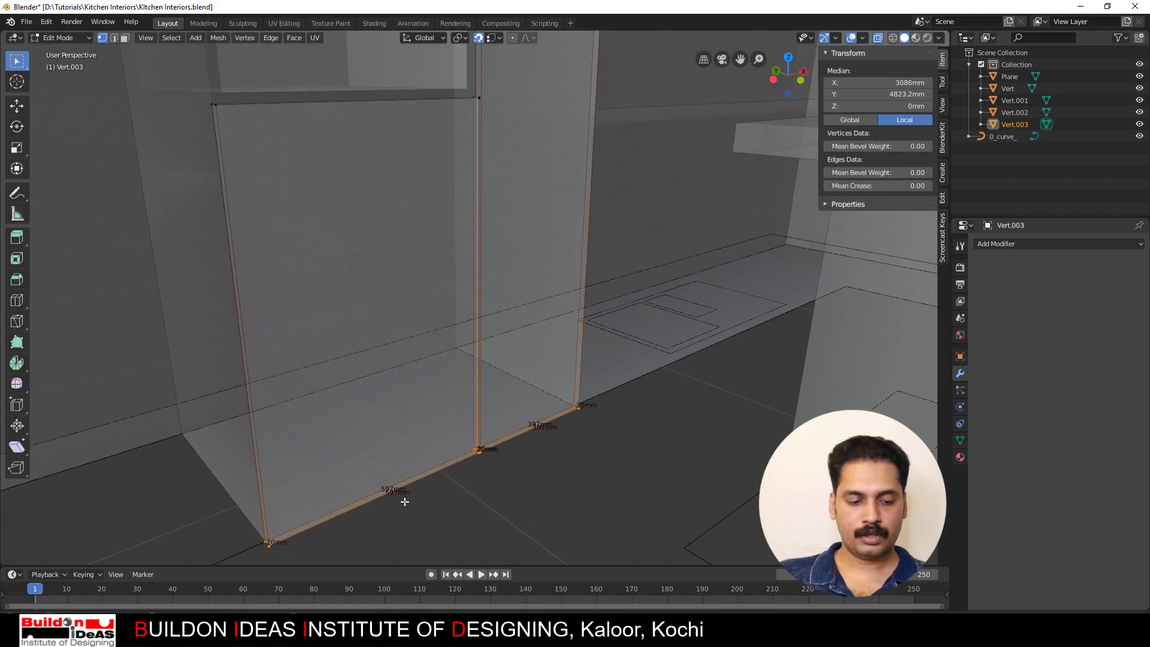
{"action": "key", "text": "e"}
{"action": "right_click", "coordinate": [404, 501]}
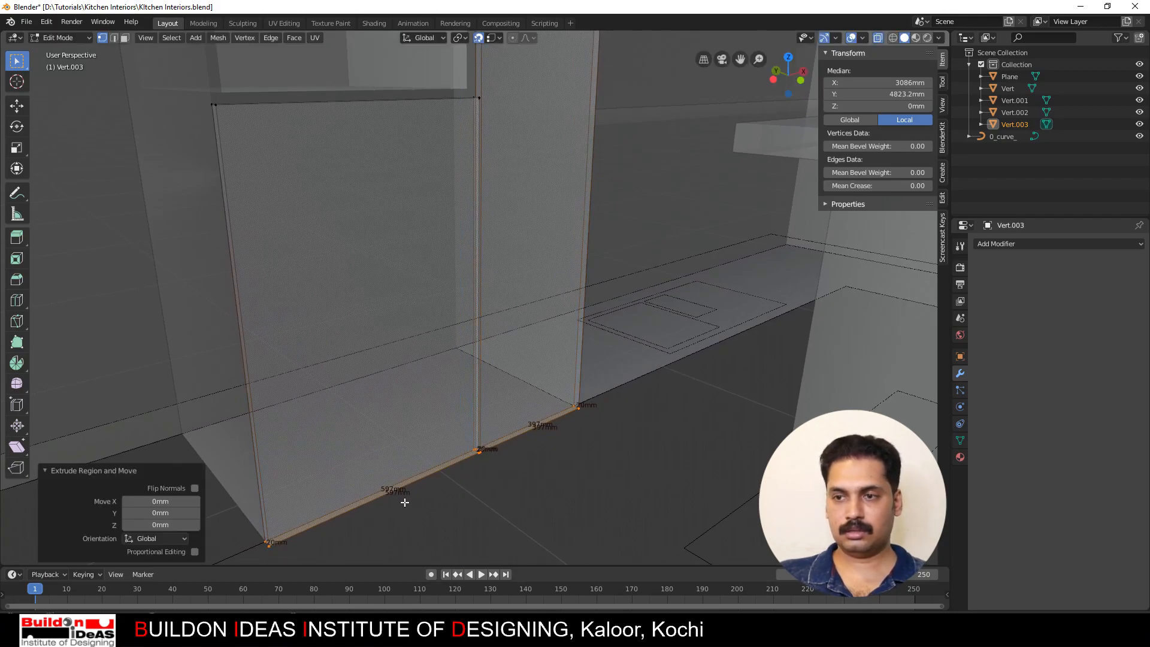
{"action": "key", "text": "ctrl+z"}
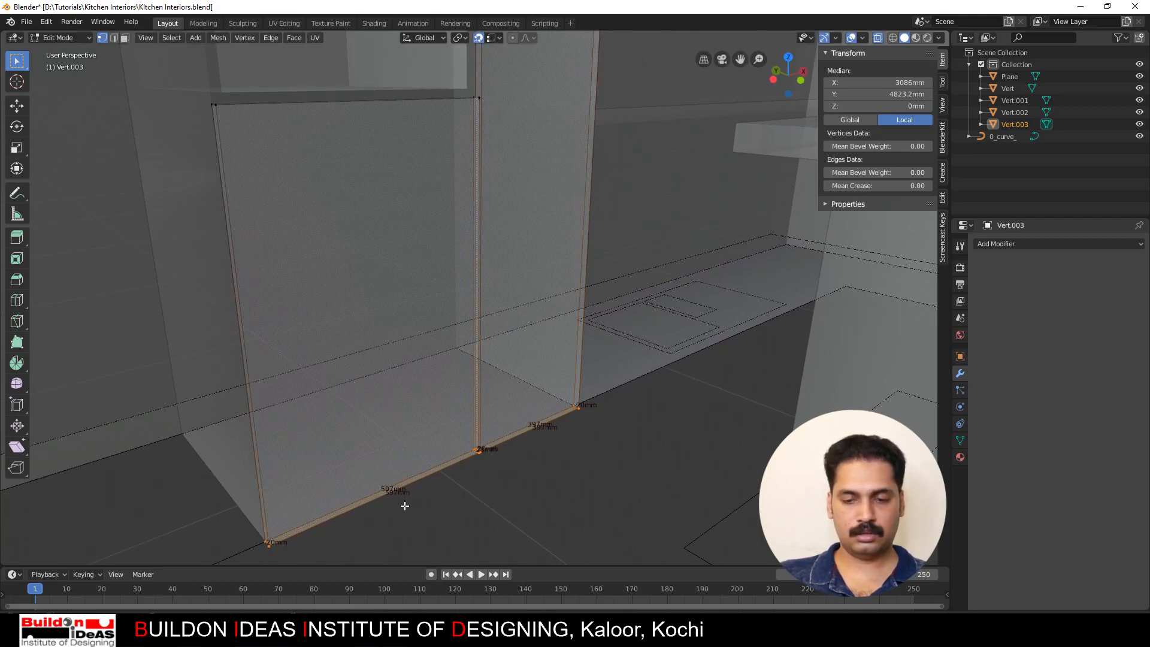
Step: Move the doors' bottom vertices up 100 mm along Z to leave a skirting gap, and return to Object Mode
{"action": "key", "text": "e"}
{"action": "key", "text": "z"}
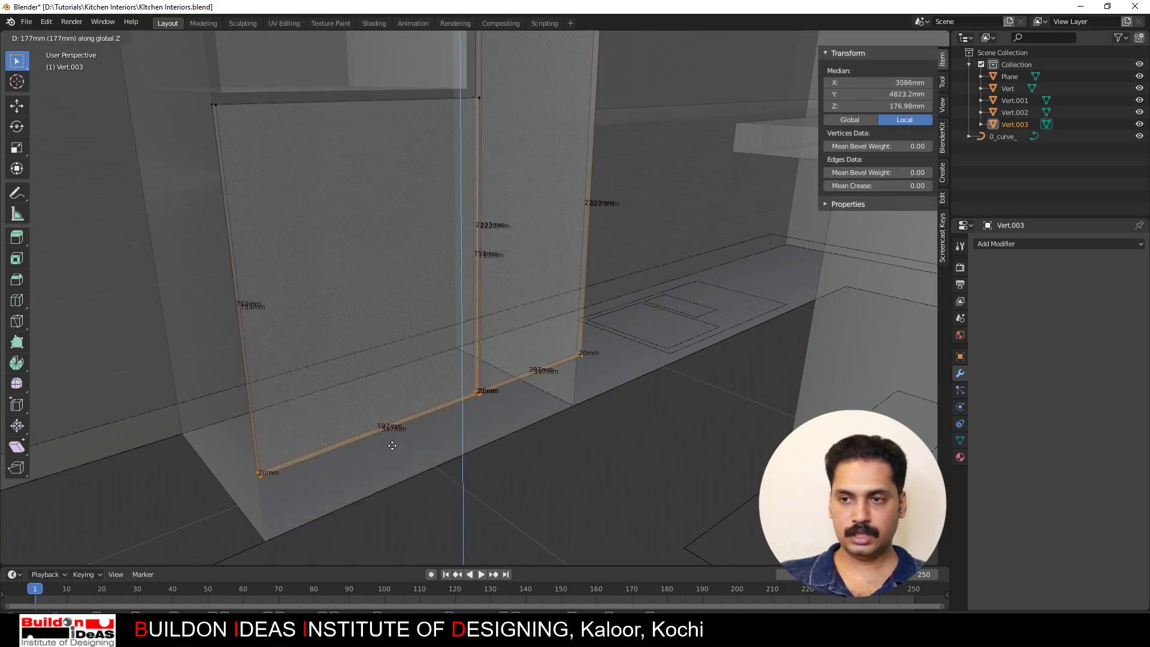
{"action": "type", "text": "100mm"}
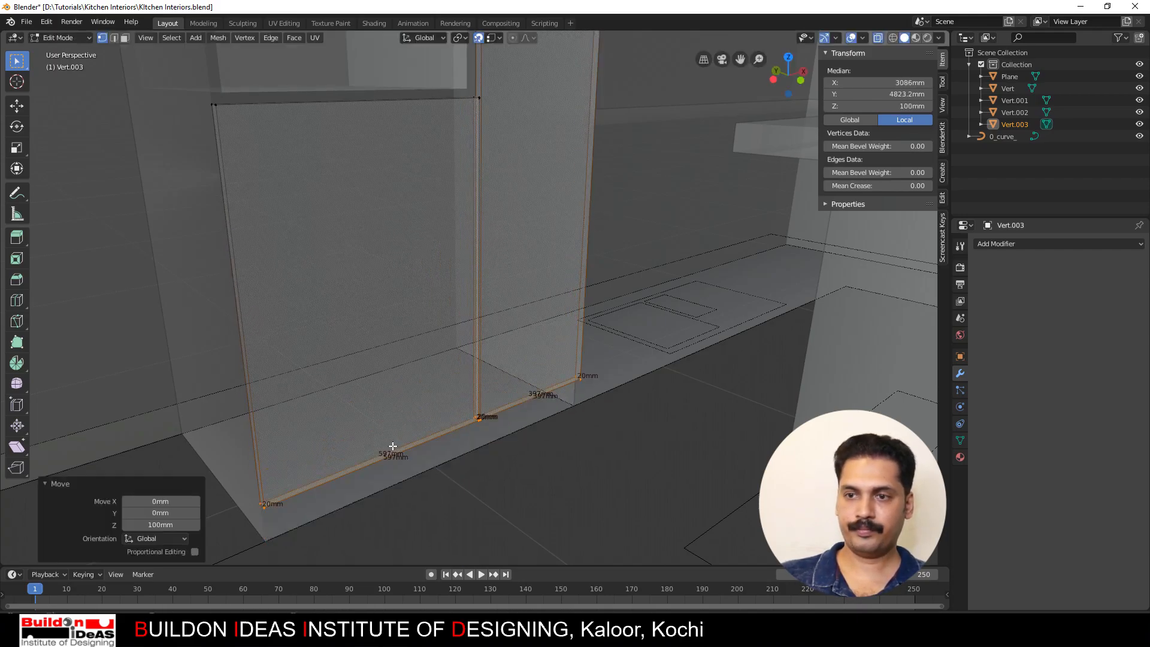
{"action": "key", "text": "Return"}
{"action": "scroll", "coordinate": [404, 461], "scroll_direction": "down", "scroll_amount": 1}
{"action": "left_click", "coordinate": [408, 505]}
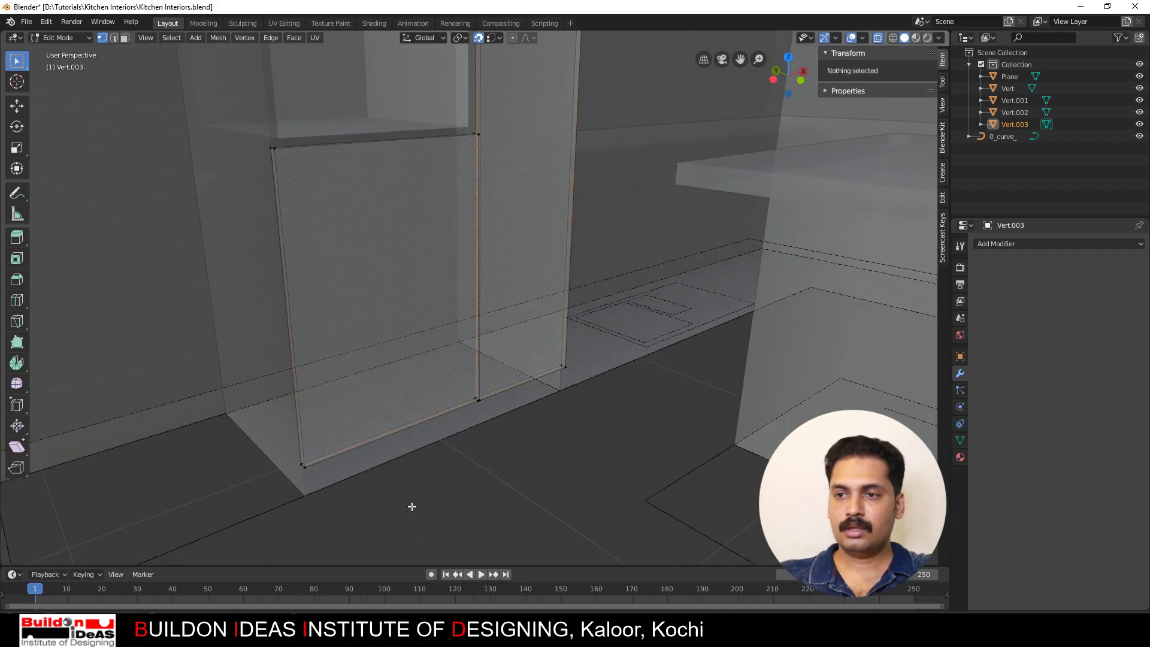
{"action": "key", "text": "a"}
{"action": "key", "text": "Tab"}
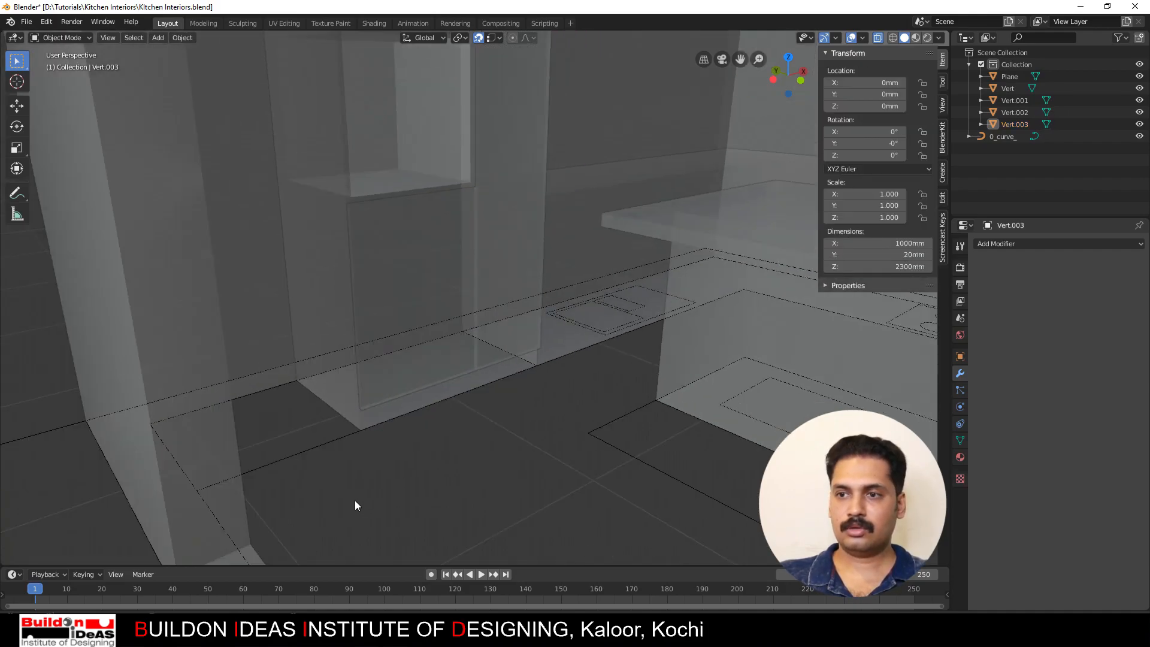
{"action": "middle_click_drag", "start_coordinate": [415, 463], "coordinate": [289, 457]}
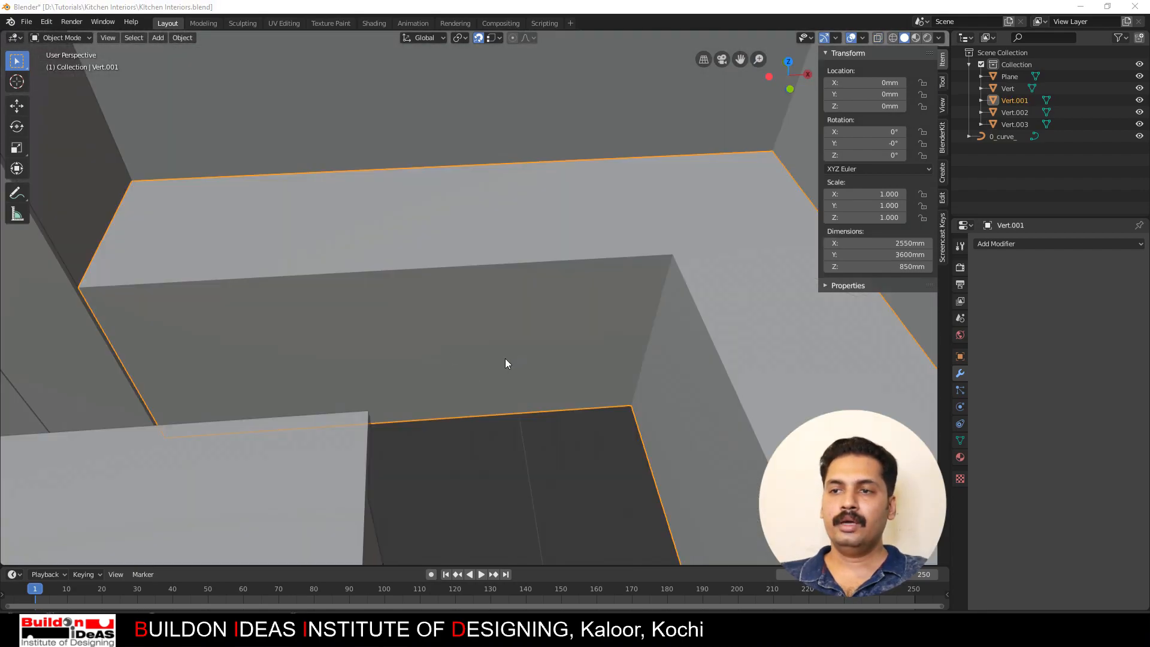
Step: Examine the L-shaped base counter in relation to the tall cabinet, the island and the walls
{"action": "scroll", "coordinate": [506, 363], "scroll_direction": "down", "scroll_amount": 8}
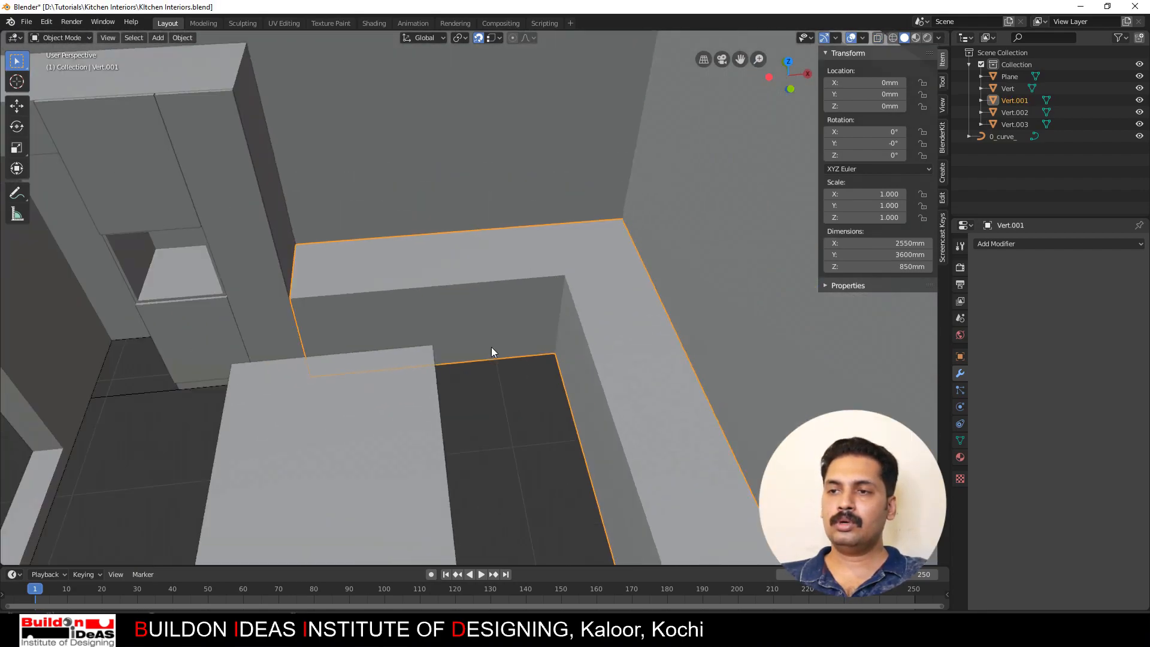
{"action": "middle_click_drag", "start_coordinate": [518, 390], "coordinate": [513, 366]}
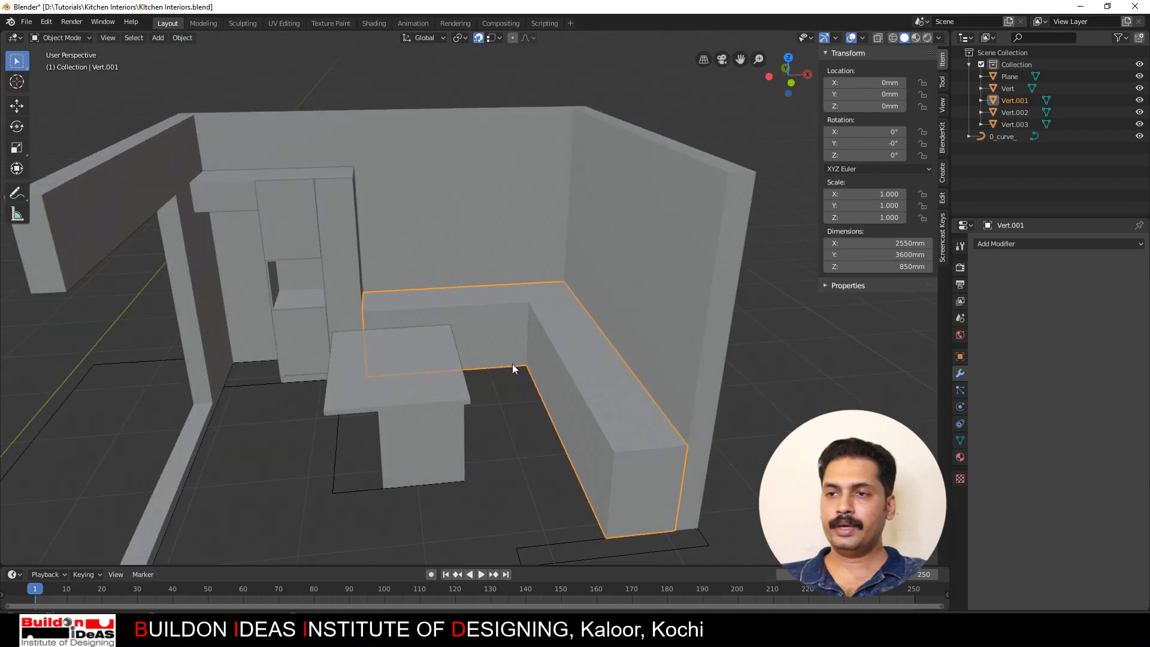
{"action": "scroll", "coordinate": [509, 370], "scroll_direction": "up", "scroll_amount": 6}
{"action": "middle_click_drag", "start_coordinate": [453, 342], "coordinate": [495, 465]}
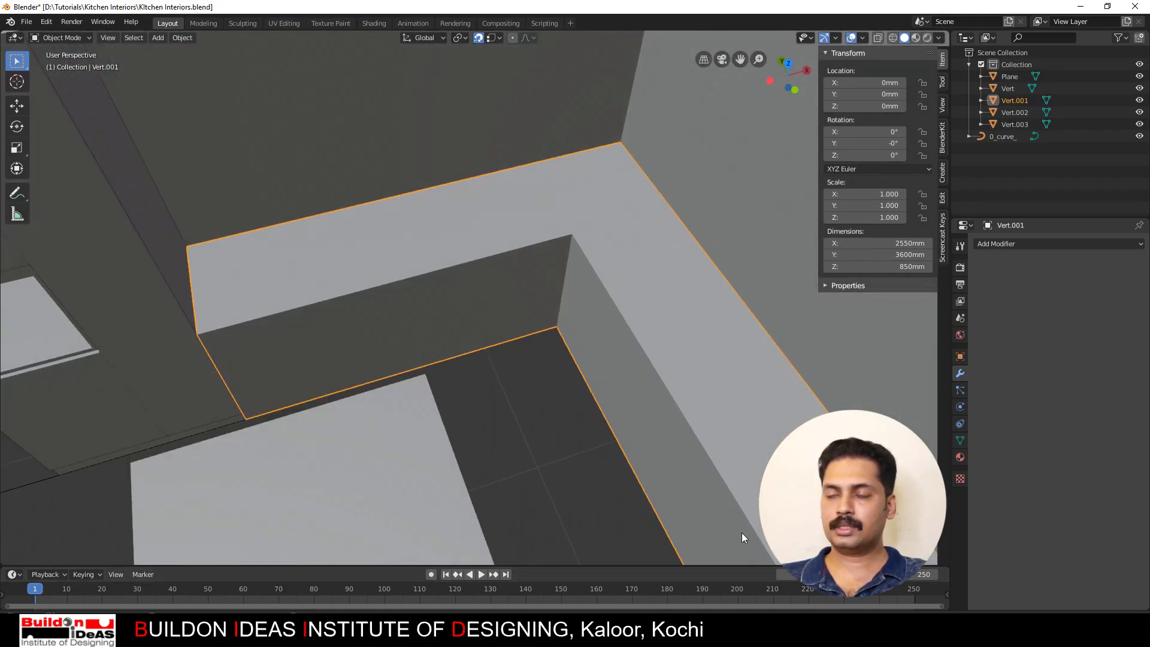
{"action": "scroll", "coordinate": [522, 373], "scroll_direction": "down", "scroll_amount": 2}
{"action": "middle_click_drag", "start_coordinate": [634, 446], "coordinate": [522, 323], "text": "shift"}
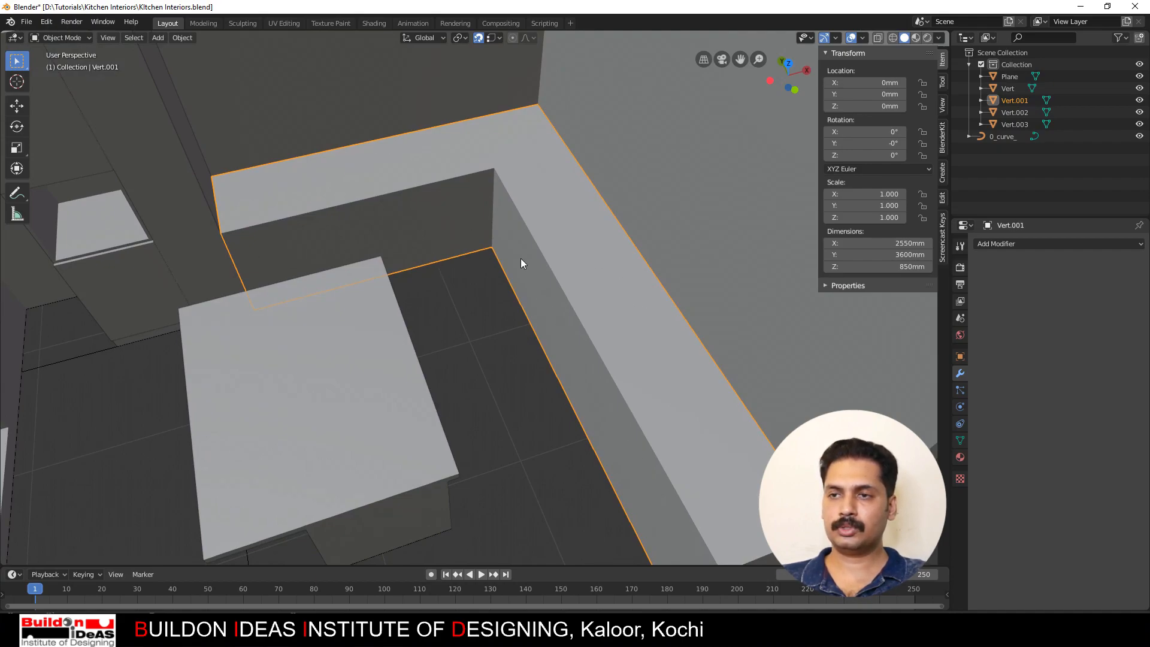
{"action": "middle_click_drag", "start_coordinate": [424, 268], "coordinate": [396, 267]}
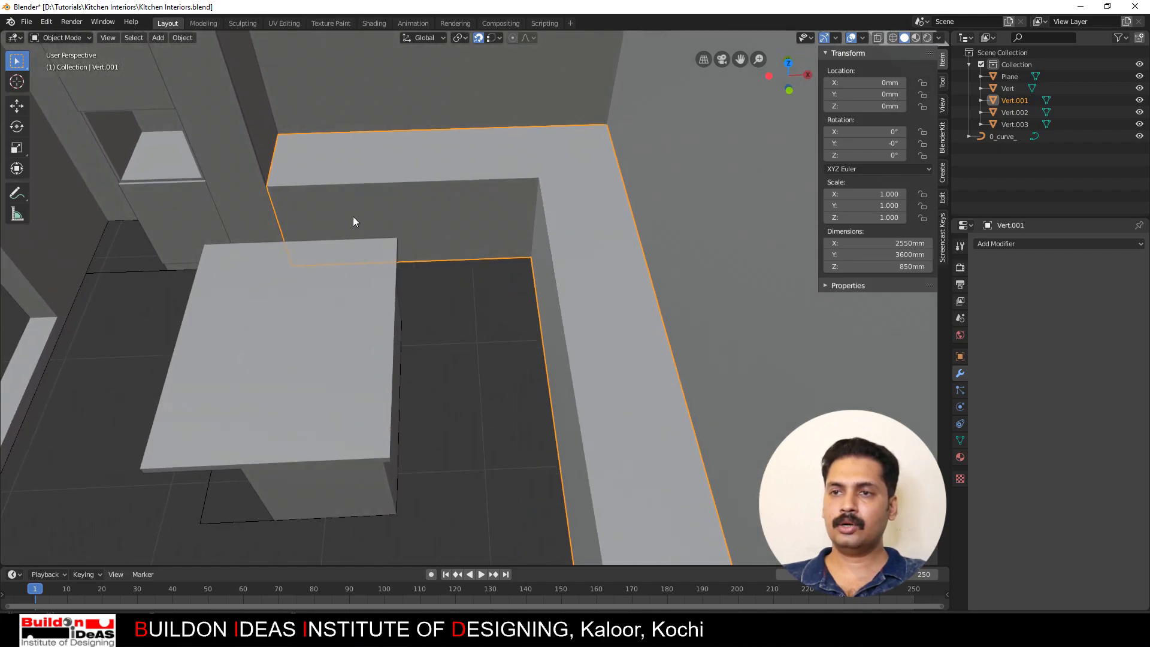
{"action": "middle_click_drag", "start_coordinate": [426, 219], "coordinate": [500, 328], "text": "shift"}
{"action": "scroll", "coordinate": [487, 319], "scroll_direction": "up", "scroll_amount": 4}
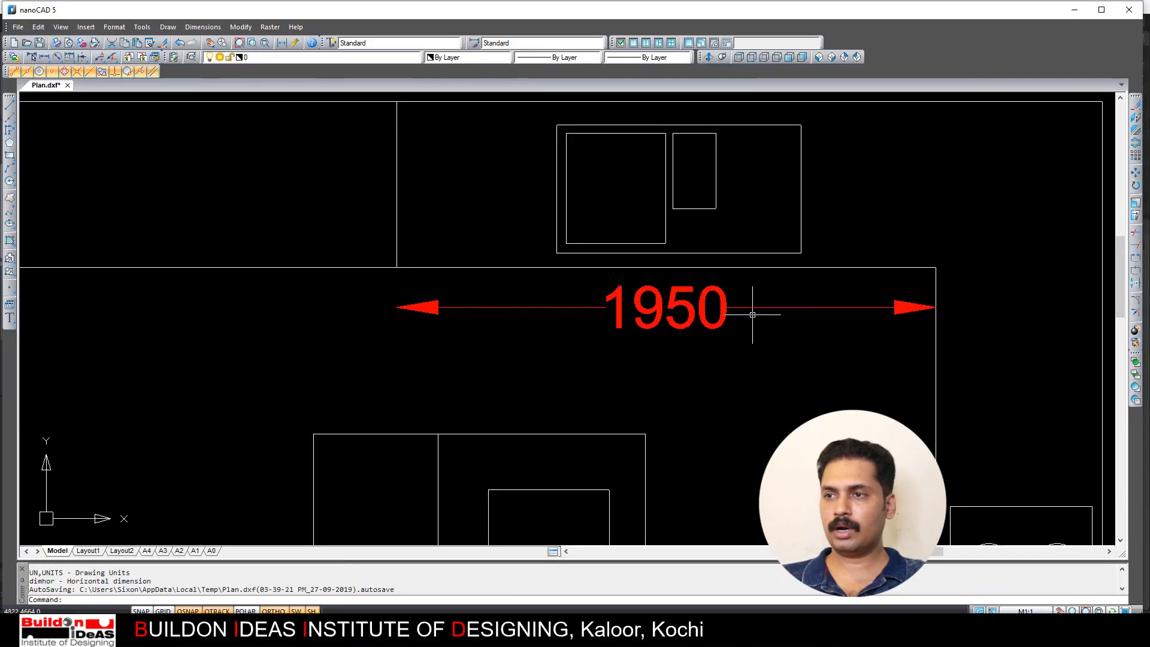
Step: Switch to nanoCAD and add a vertical dimension along the inner edge of the counter run that holds the hob
{"action": "scroll", "coordinate": [487, 311], "scroll_direction": "down", "scroll_amount": 5}
{"action": "scroll", "coordinate": [507, 314], "scroll_direction": "up", "scroll_amount": 4}
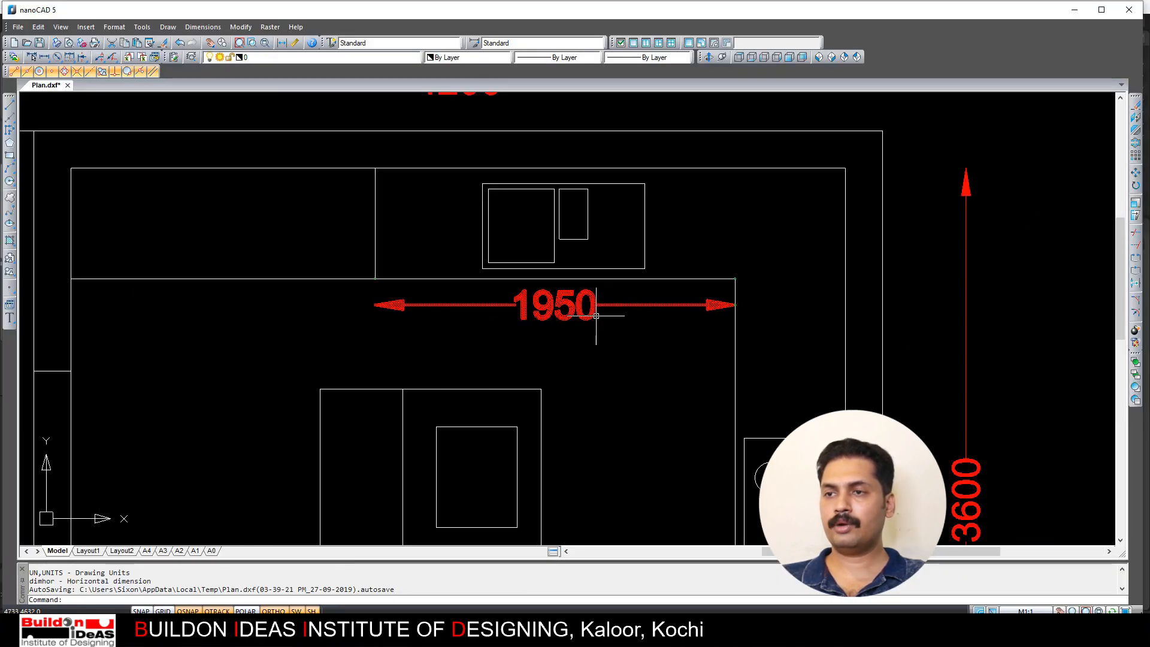
{"action": "scroll", "coordinate": [595, 318], "scroll_direction": "down", "scroll_amount": 4}
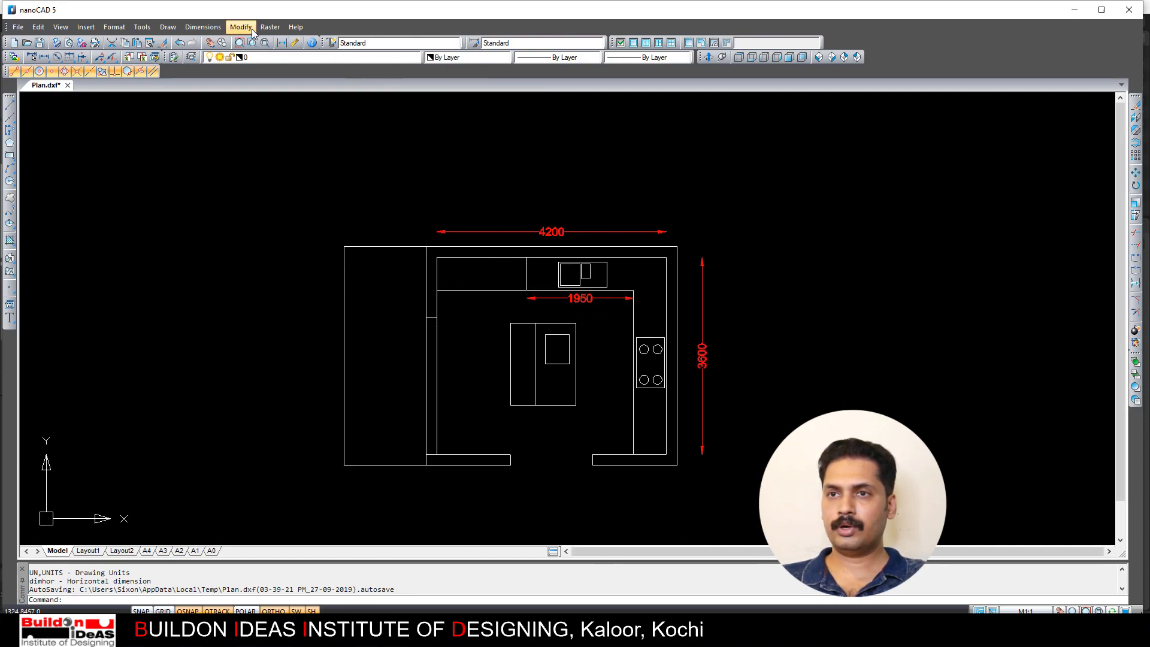
{"action": "left_click", "coordinate": [203, 27]}
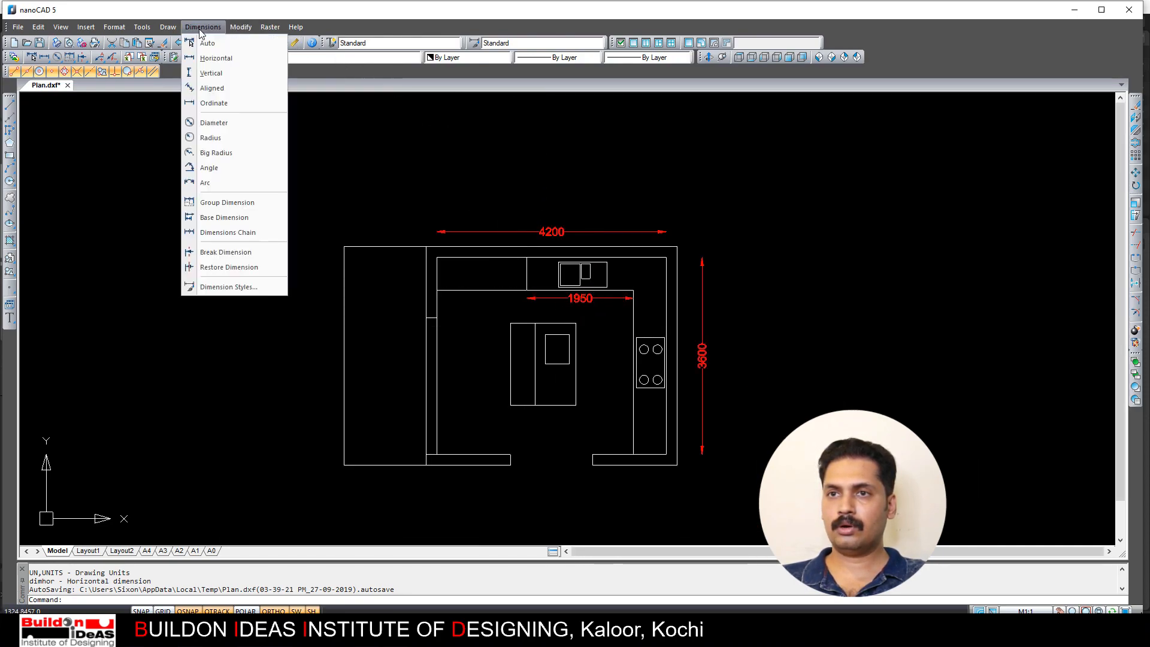
{"action": "left_click", "coordinate": [211, 73]}
{"action": "scroll", "coordinate": [778, 329], "scroll_direction": "up", "scroll_amount": 4}
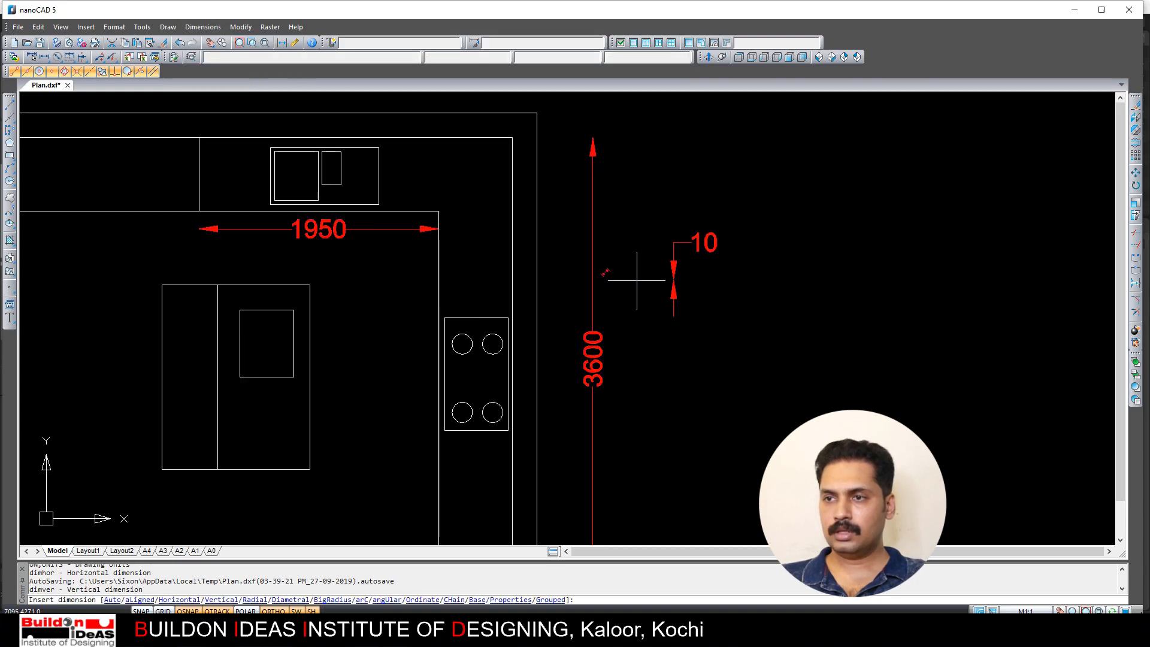
{"action": "left_click", "coordinate": [438, 211]}
{"action": "scroll", "coordinate": [438, 211], "scroll_direction": "down", "scroll_amount": 3}
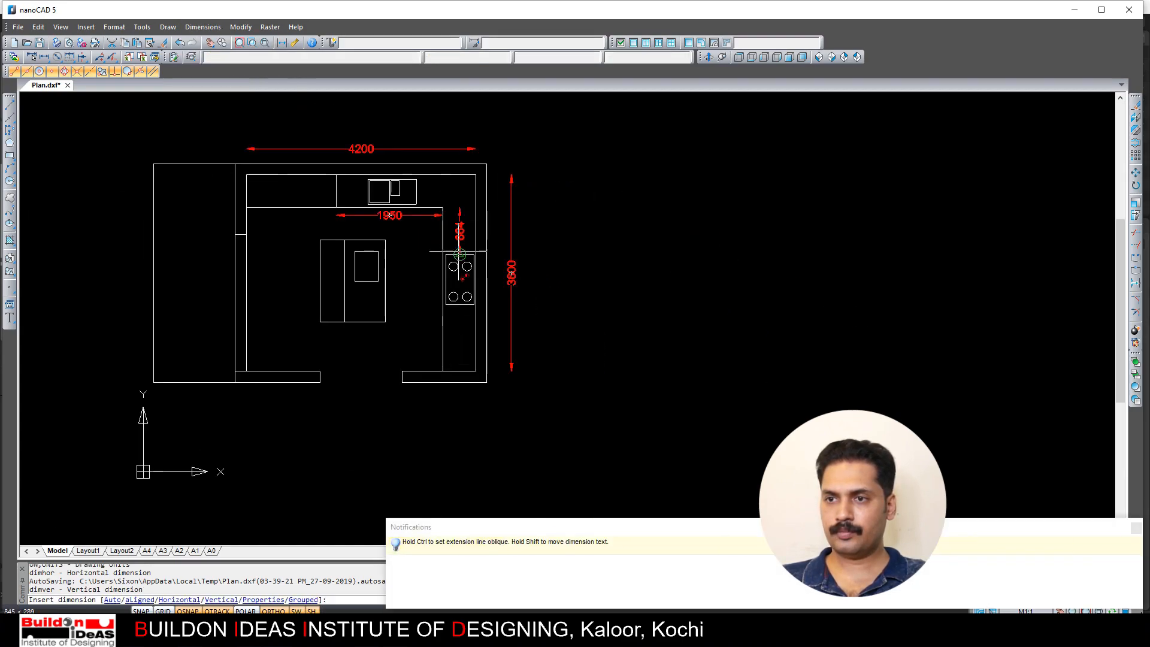
{"action": "left_click", "coordinate": [443, 370]}
{"action": "left_click", "coordinate": [421, 317]}
{"action": "scroll", "coordinate": [392, 322], "scroll_direction": "up", "scroll_amount": 3}
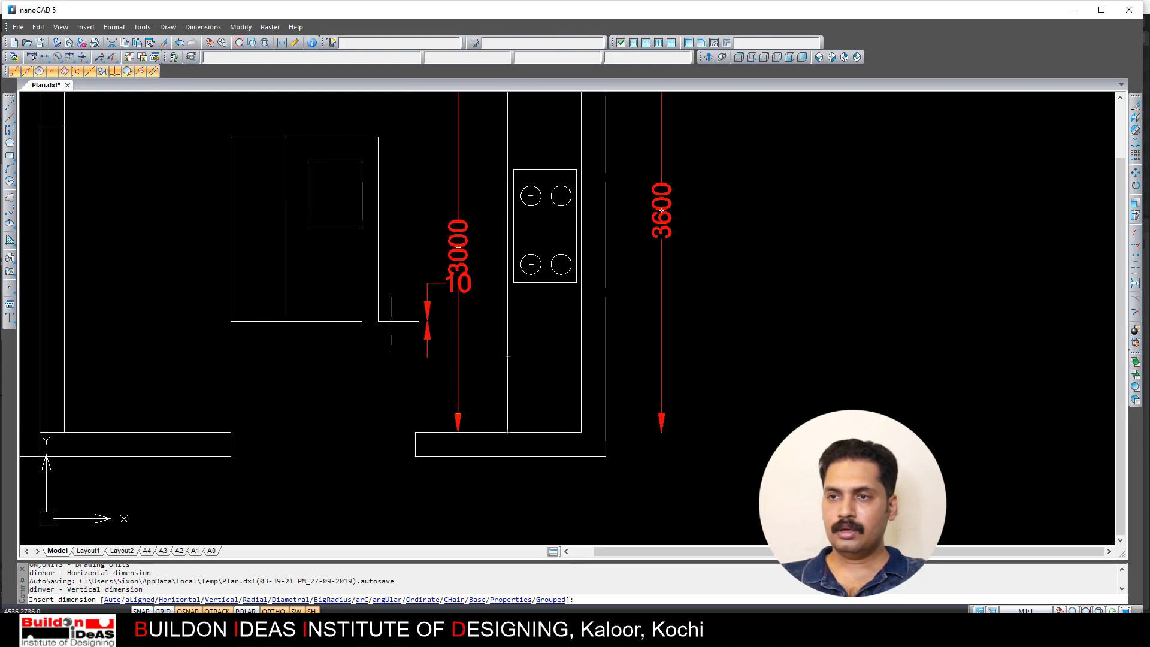
{"action": "key", "text": "Escape"}
Step: Check the newly dimensioned floor plan and save the drawing
{"action": "scroll", "coordinate": [381, 361], "scroll_direction": "down", "scroll_amount": 3}
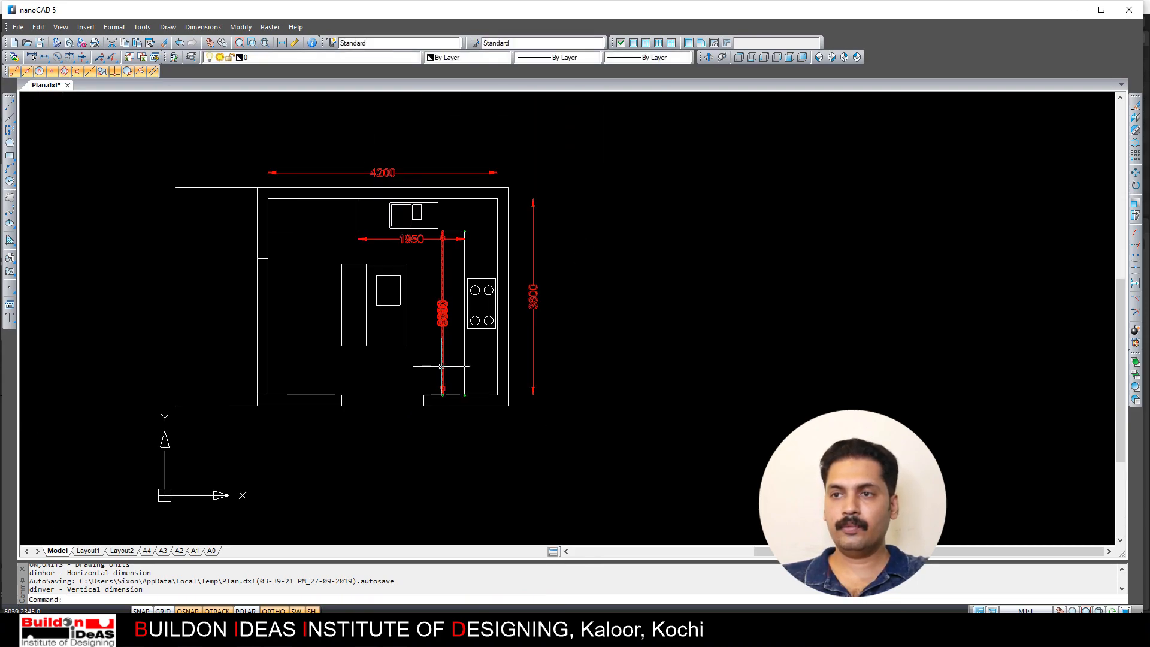
{"action": "scroll", "coordinate": [366, 228], "scroll_direction": "up", "scroll_amount": 2}
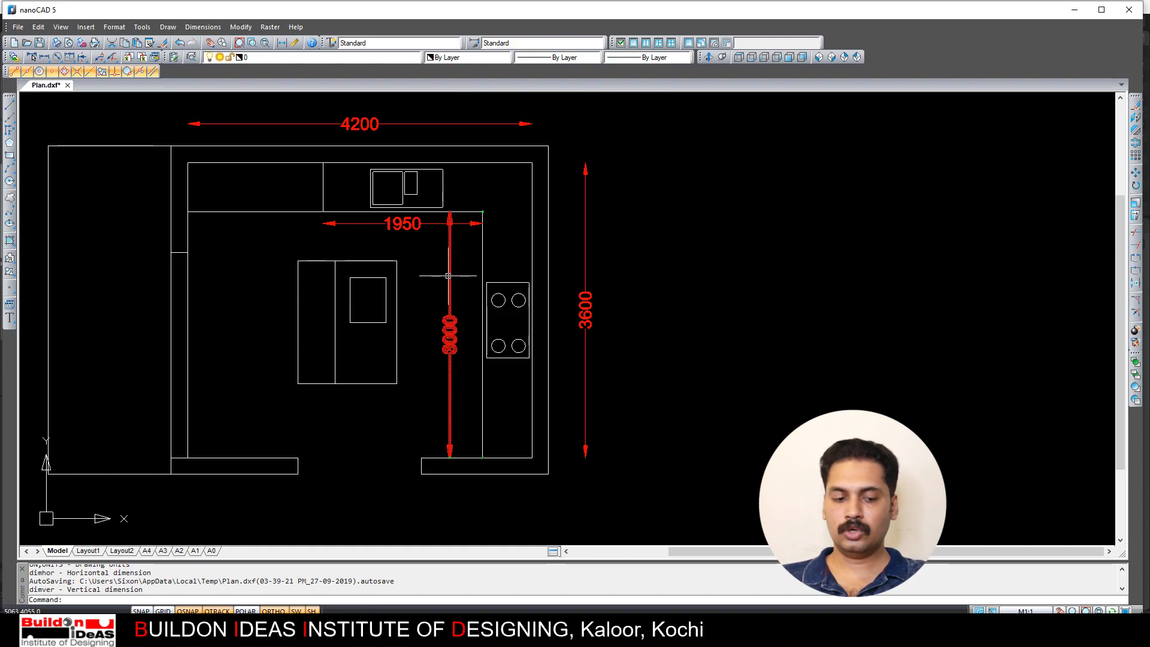
{"action": "key", "text": "ctrl+s"}
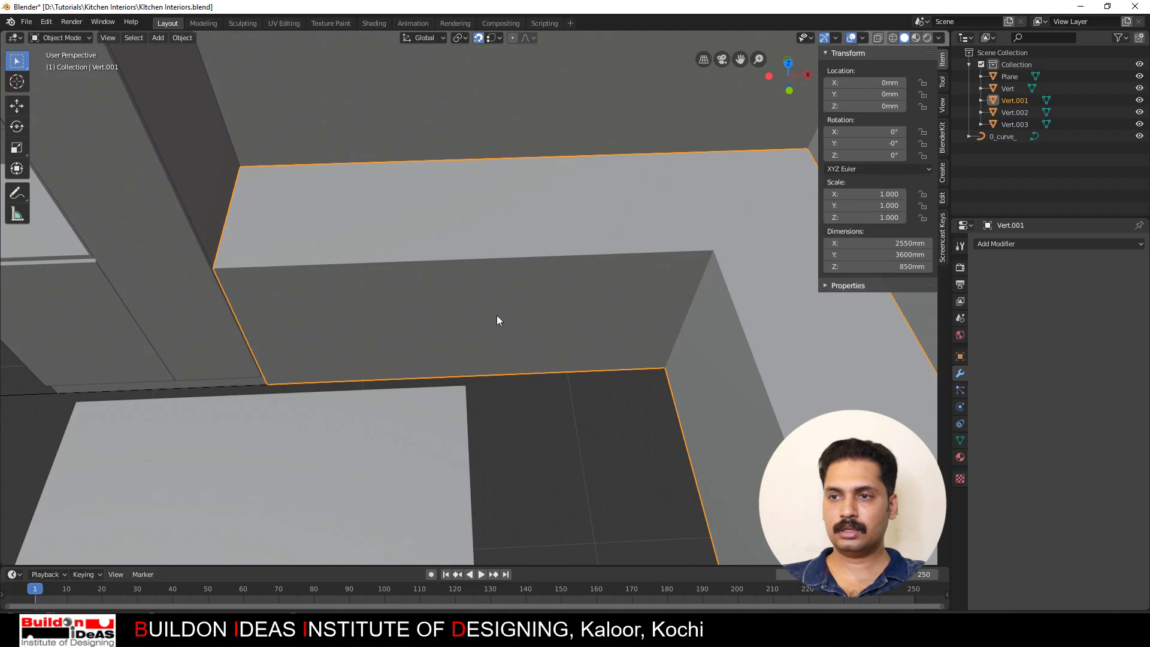
Step: Switch to Blender and separate the counter's front face beside the tall cabinet into its own object
{"action": "key", "text": "Tab"}
{"action": "left_click", "coordinate": [468, 315]}
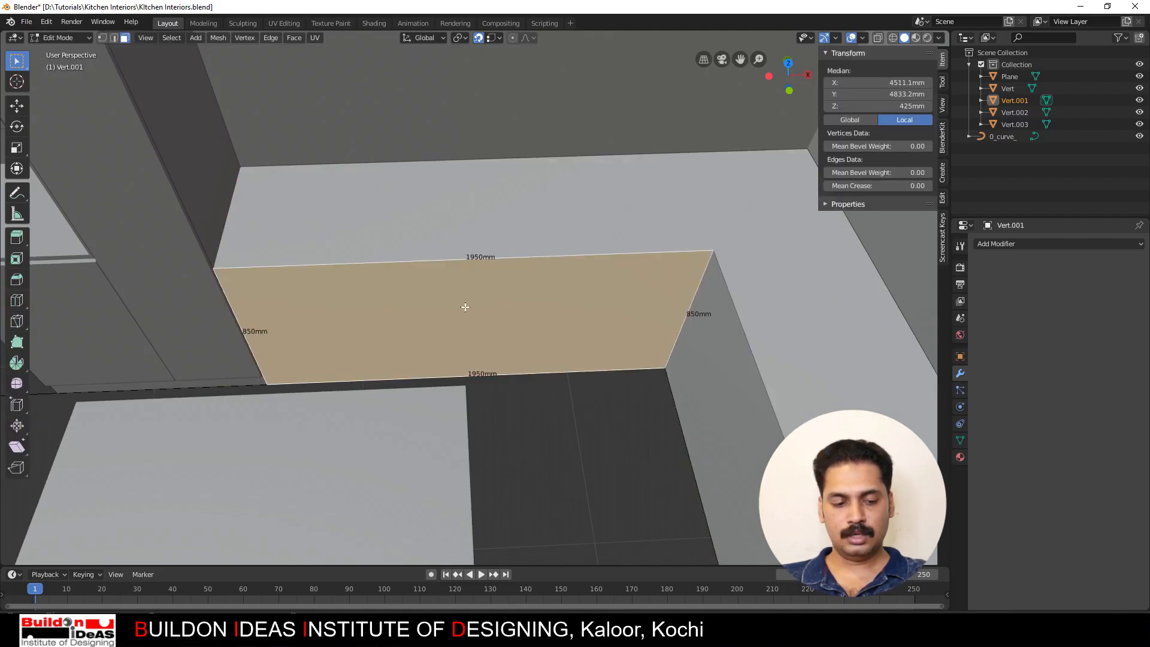
{"action": "key", "text": "g"}
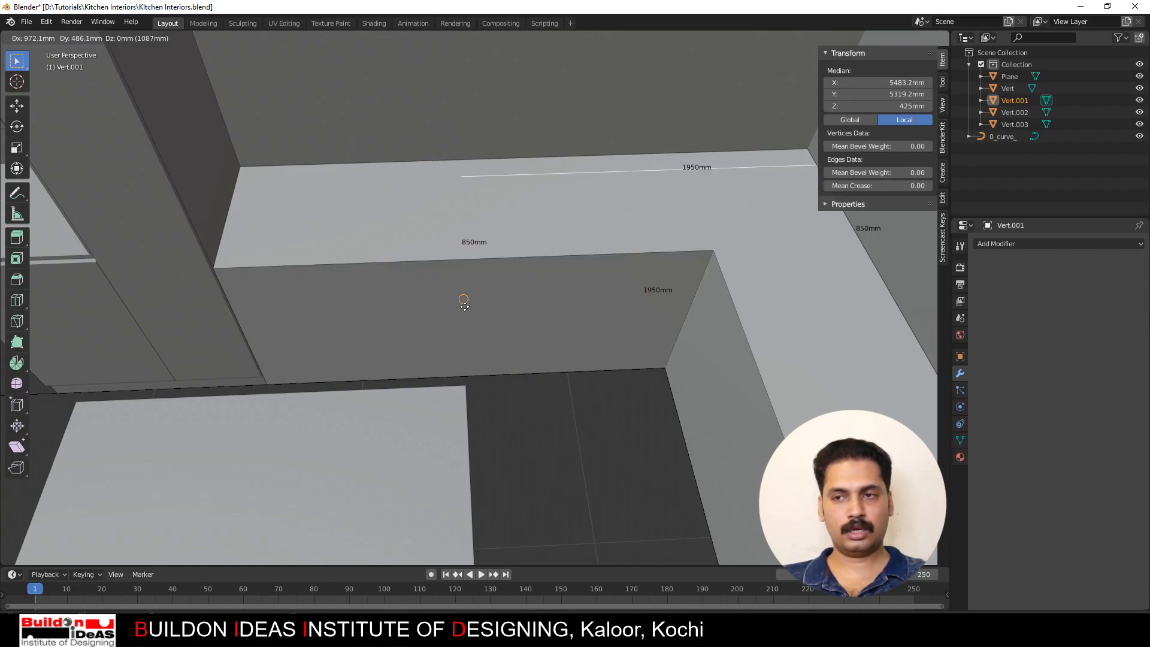
{"action": "right_click", "coordinate": [465, 307]}
{"action": "key", "text": "p"}
{"action": "left_click", "coordinate": [466, 309]}
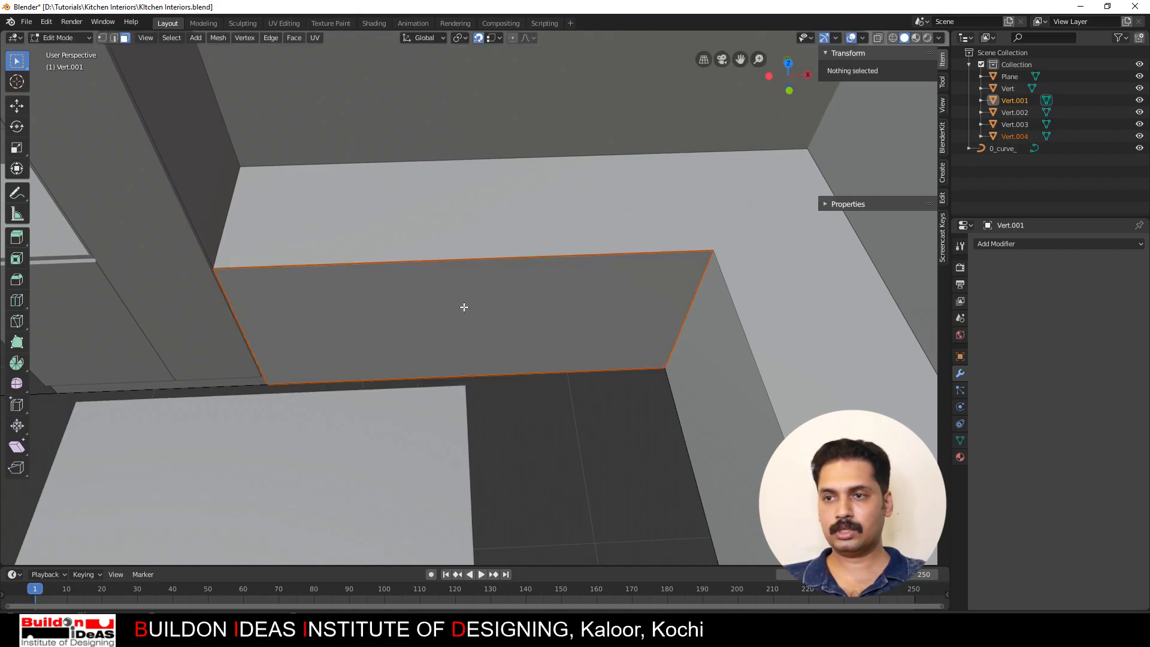
{"action": "key", "text": "Tab"}
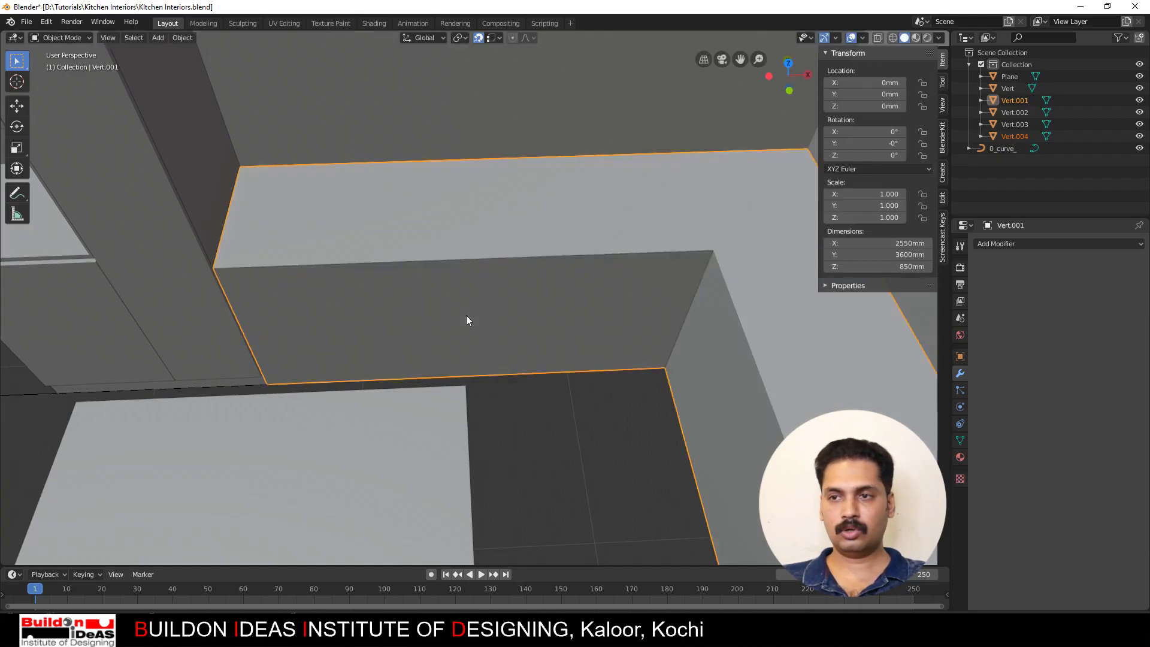
Step: Divide the separated counter front into three equal parts with two vertical loop cuts
{"action": "left_click", "coordinate": [524, 320]}
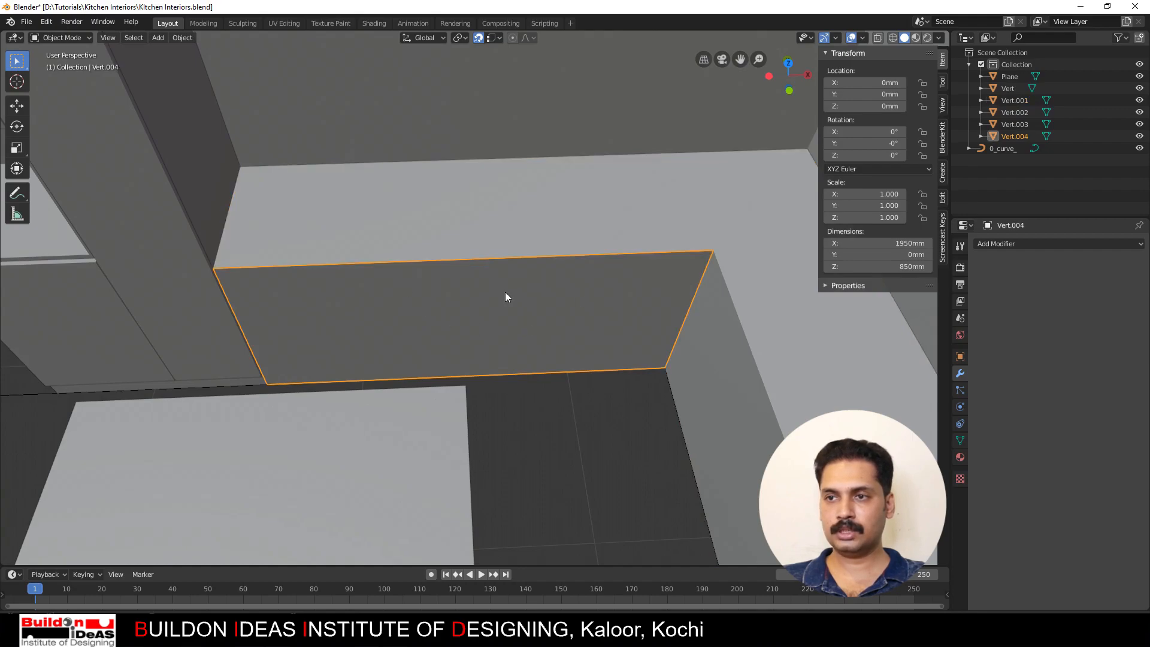
{"action": "key", "text": "Tab"}
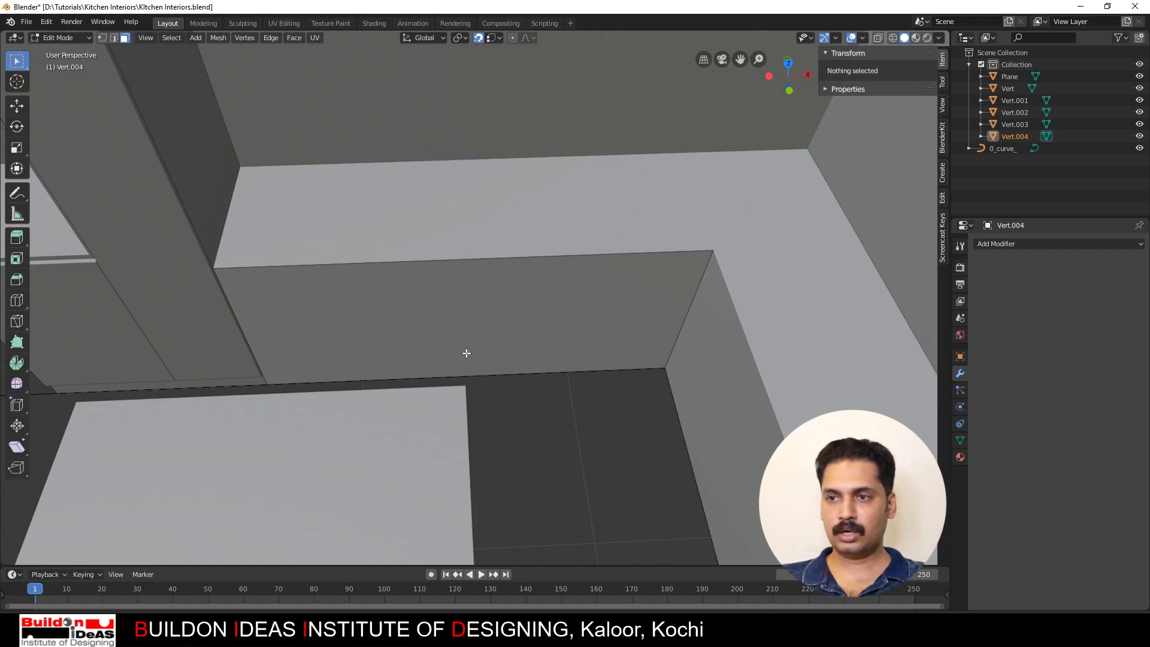
{"action": "key", "text": "ctrl+r"}
{"action": "scroll", "coordinate": [449, 361], "scroll_direction": "up", "scroll_amount": 1}
{"action": "left_click", "coordinate": [449, 362]}
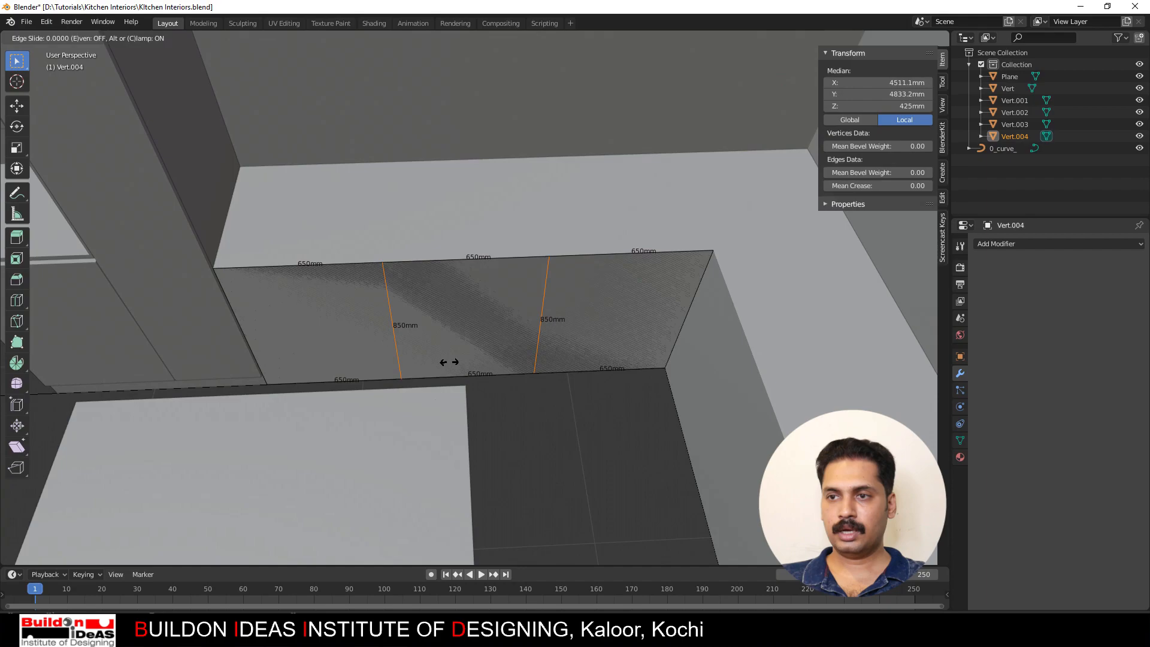
{"action": "right_click", "coordinate": [449, 361]}
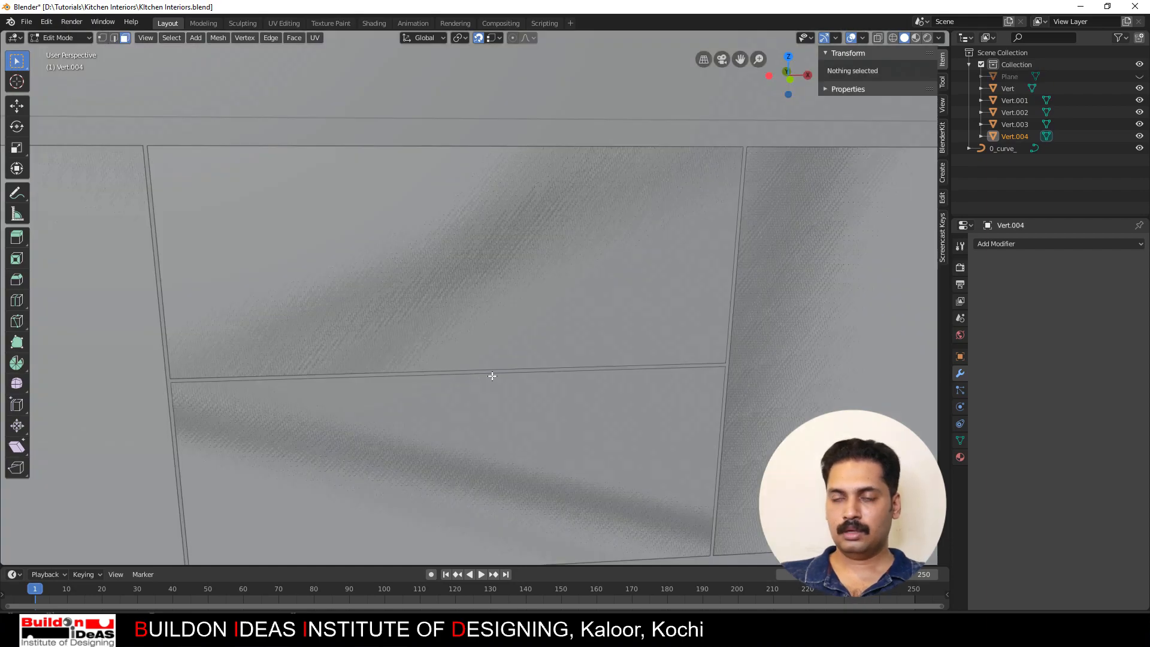
Step: Extrude the two door panels and two drawer fronts of the counter run beside the tall cabinet by -20 mm
{"action": "scroll", "coordinate": [488, 378], "scroll_direction": "down", "scroll_amount": 2}
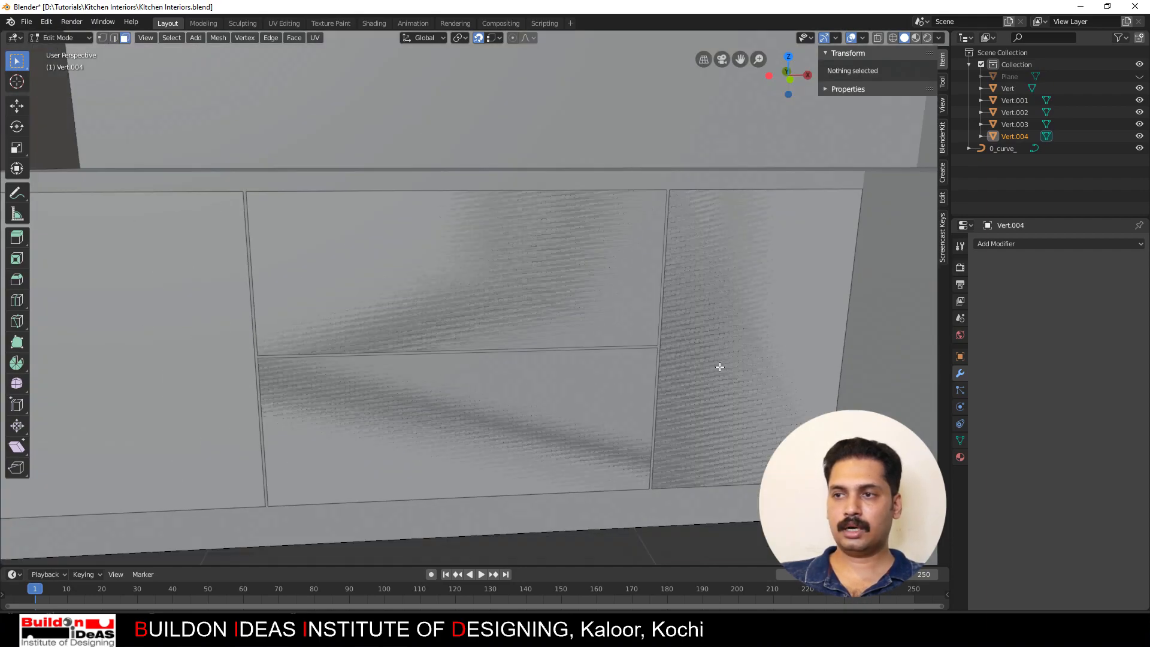
{"action": "middle_click_drag", "start_coordinate": [445, 329], "coordinate": [437, 305]}
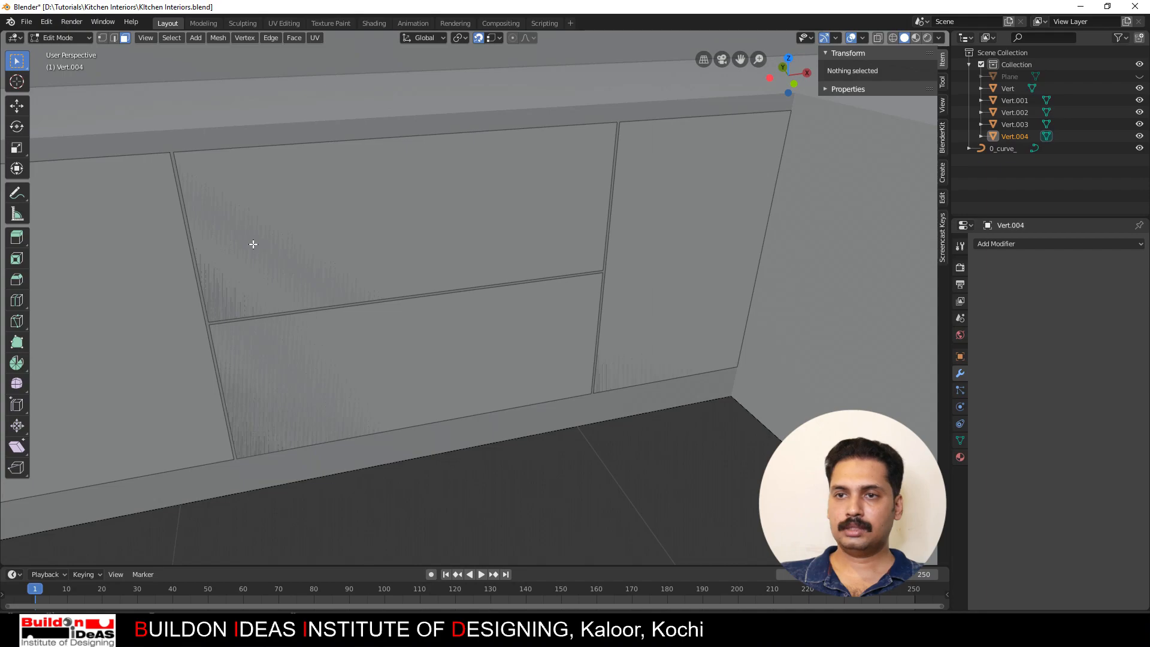
{"action": "left_click", "coordinate": [254, 244]}
{"action": "left_click", "coordinate": [168, 291], "text": "shift"}
{"action": "left_click", "coordinate": [306, 364], "text": "shift"}
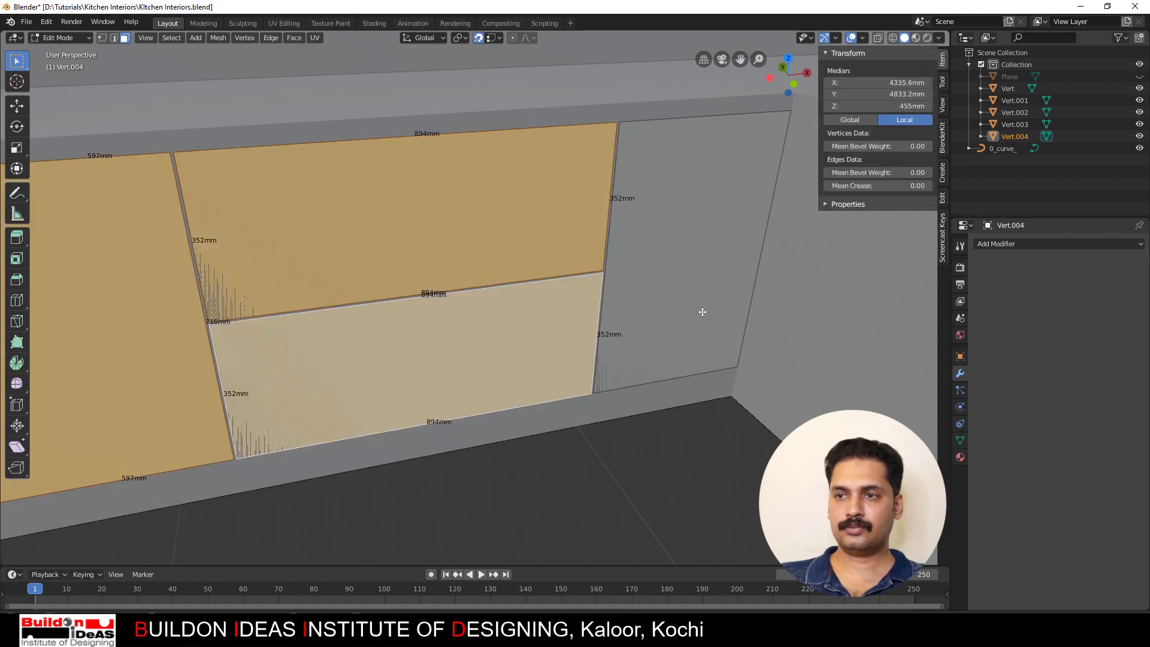
{"action": "left_click", "coordinate": [720, 292], "text": "shift"}
{"action": "middle_click_drag", "start_coordinate": [404, 307], "coordinate": [428, 317]}
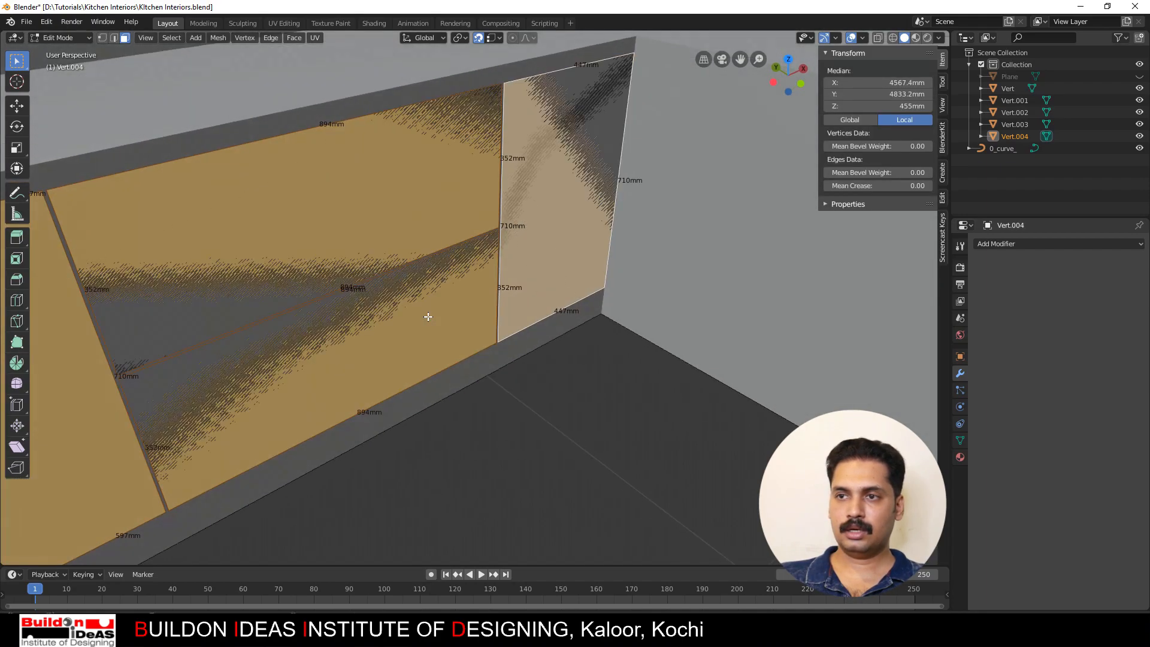
{"action": "key", "text": "e"}
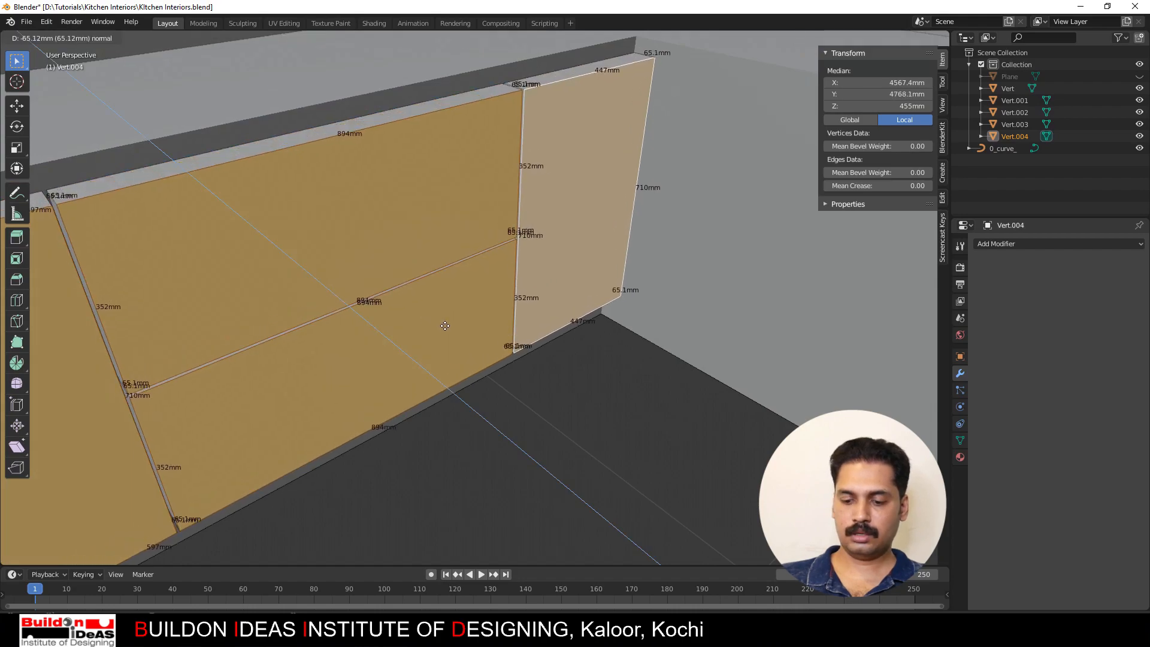
{"action": "type", "text": "-20"}
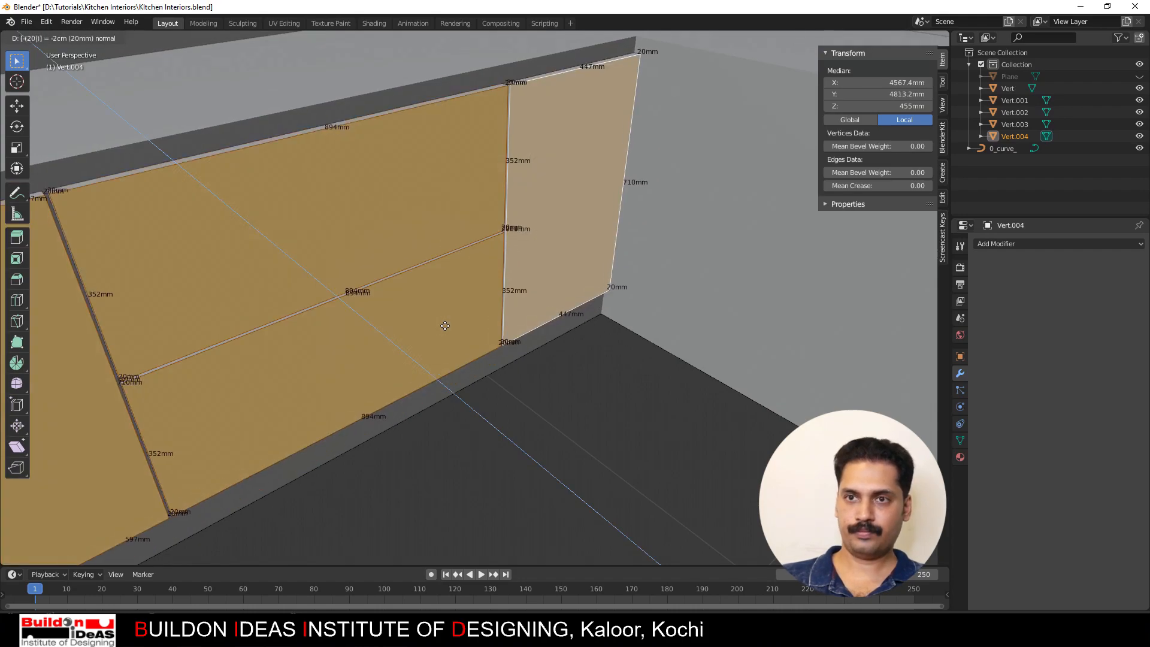
{"action": "key", "text": "Return"}
{"action": "middle_click_drag", "start_coordinate": [445, 326], "coordinate": [443, 434]}
{"action": "key", "text": "Tab"}
{"action": "left_click", "coordinate": [482, 540]}
Step: Examine the door and drawer fronts on both counter runs and the tall cabinet from several angles
{"action": "scroll", "coordinate": [443, 401], "scroll_direction": "down", "scroll_amount": 2}
{"action": "middle_click_drag", "start_coordinate": [533, 413], "coordinate": [331, 395]}
{"action": "scroll", "coordinate": [361, 349], "scroll_direction": "down", "scroll_amount": 5}
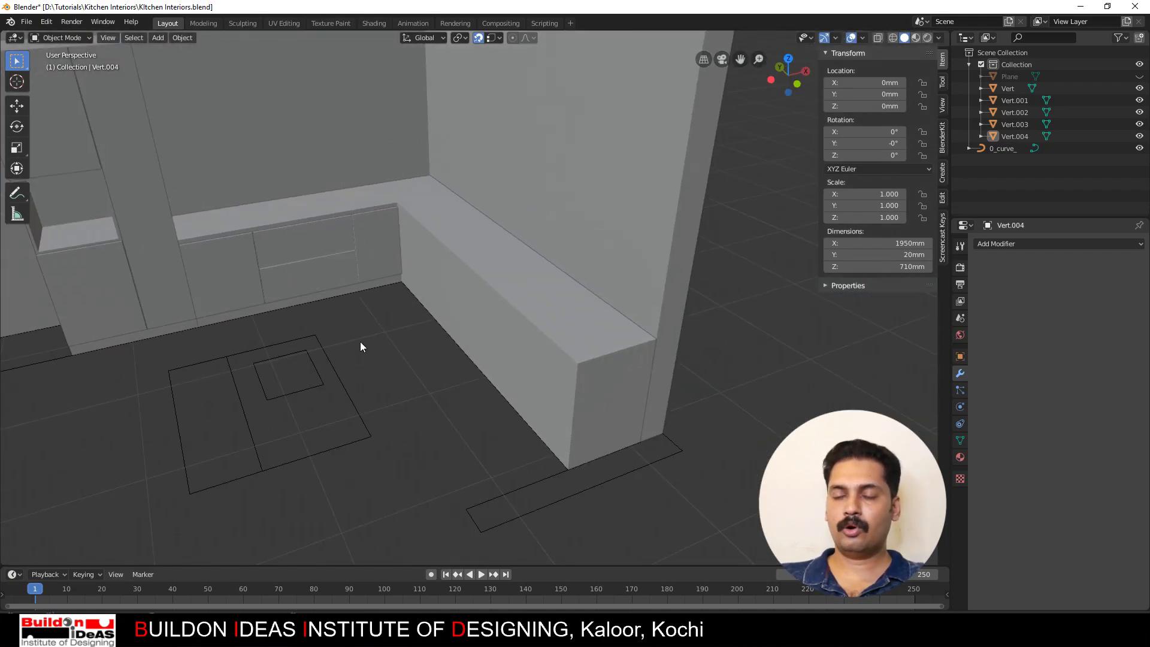
{"action": "middle_click_drag", "start_coordinate": [546, 437], "coordinate": [473, 419]}
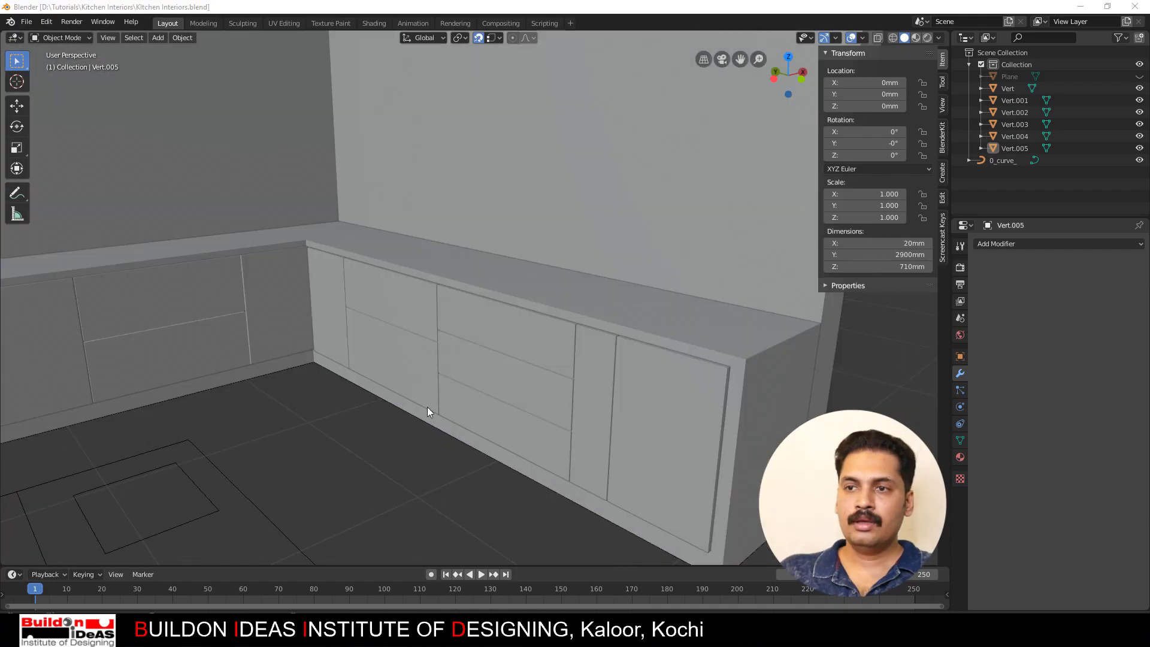
{"action": "middle_click_drag", "start_coordinate": [426, 407], "coordinate": [513, 455]}
{"action": "middle_click_drag", "start_coordinate": [501, 405], "coordinate": [448, 446]}
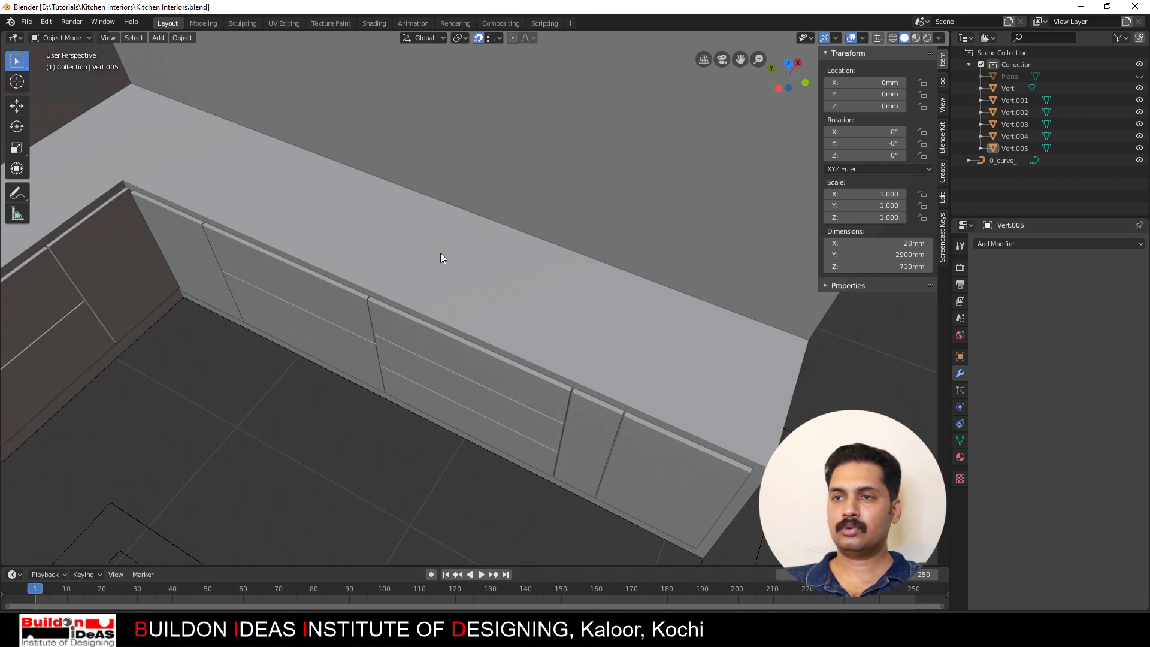
{"action": "middle_click_drag", "start_coordinate": [497, 368], "coordinate": [383, 329]}
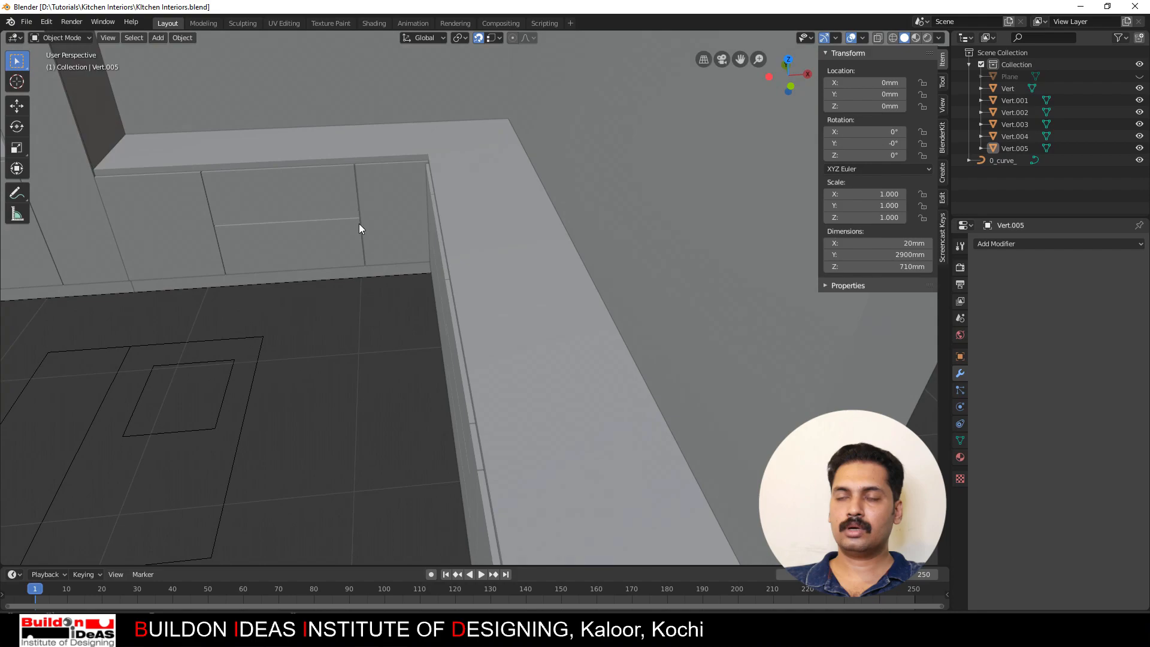
{"action": "middle_click_drag", "start_coordinate": [360, 228], "coordinate": [473, 343]}
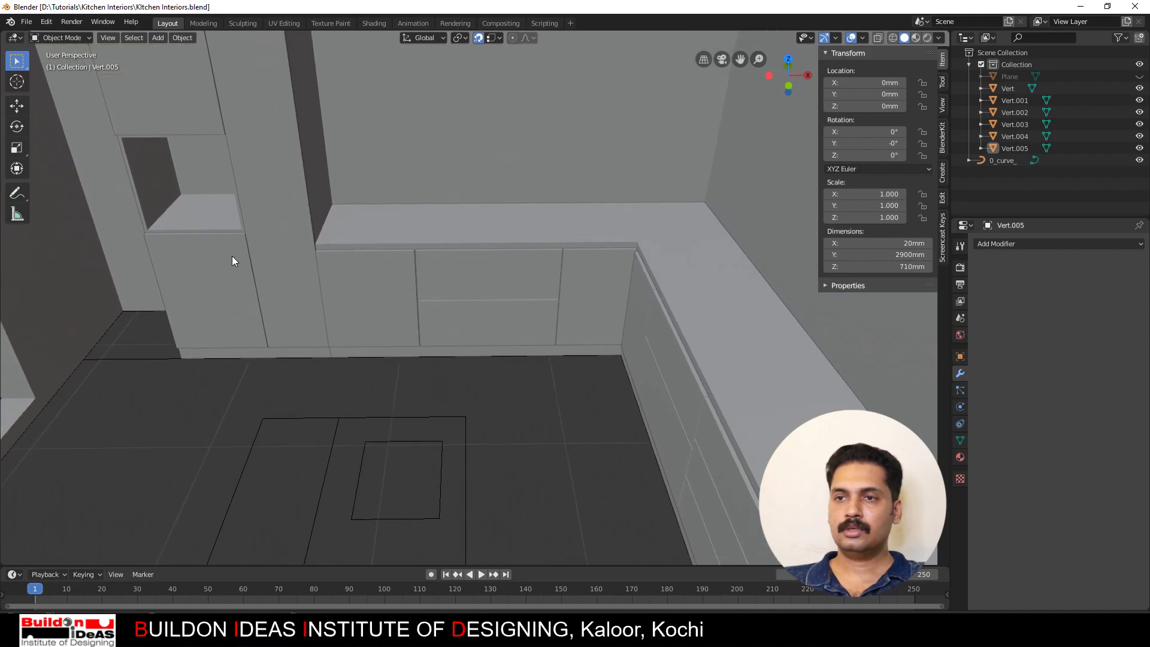
{"action": "middle_click_drag", "start_coordinate": [231, 256], "coordinate": [271, 260]}
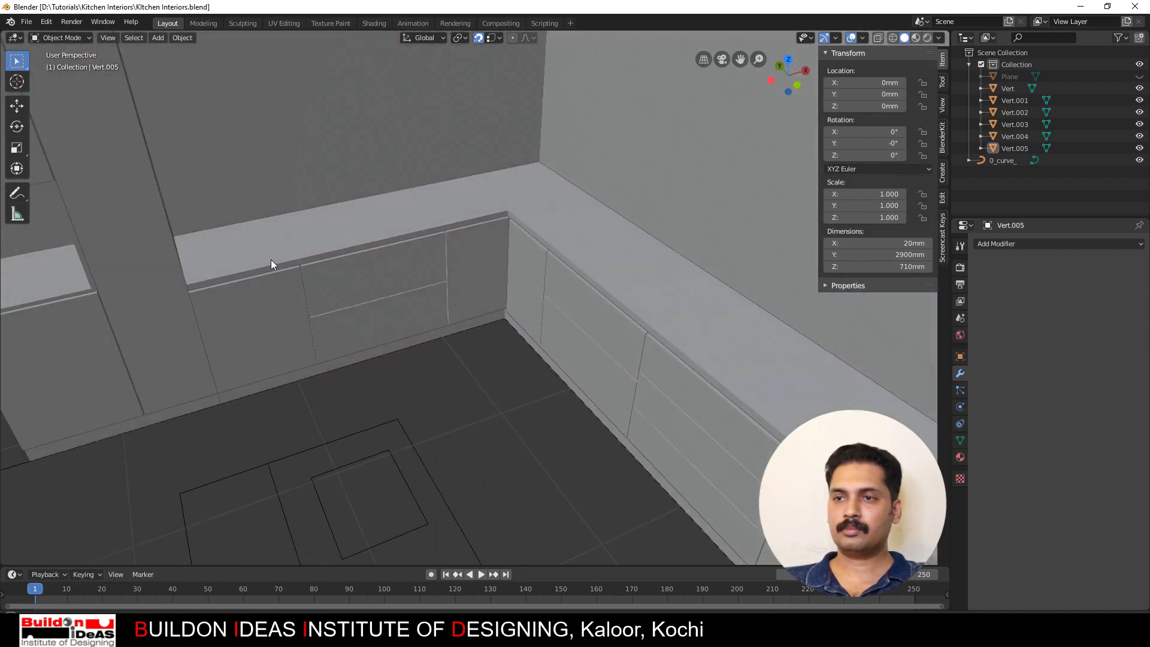
Step: Link the Collection from Oven.blend in the Kitchen Items asset folder into the scene
{"action": "left_click", "coordinate": [26, 22]}
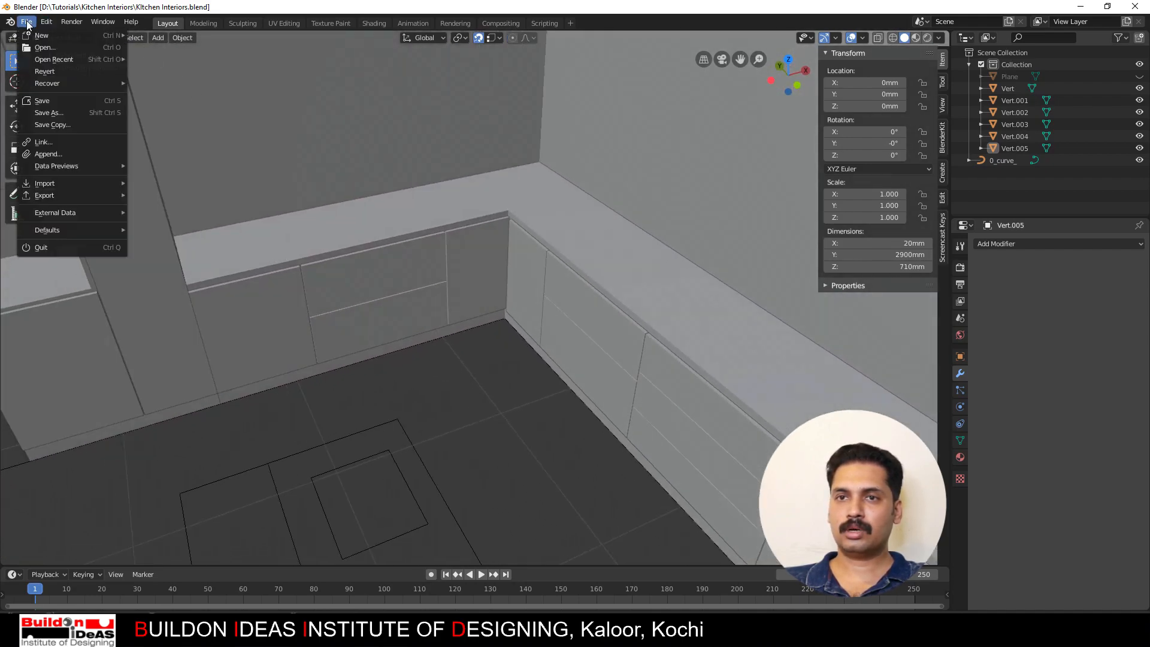
{"action": "left_click", "coordinate": [49, 142]}
{"action": "left_click", "coordinate": [57, 195]}
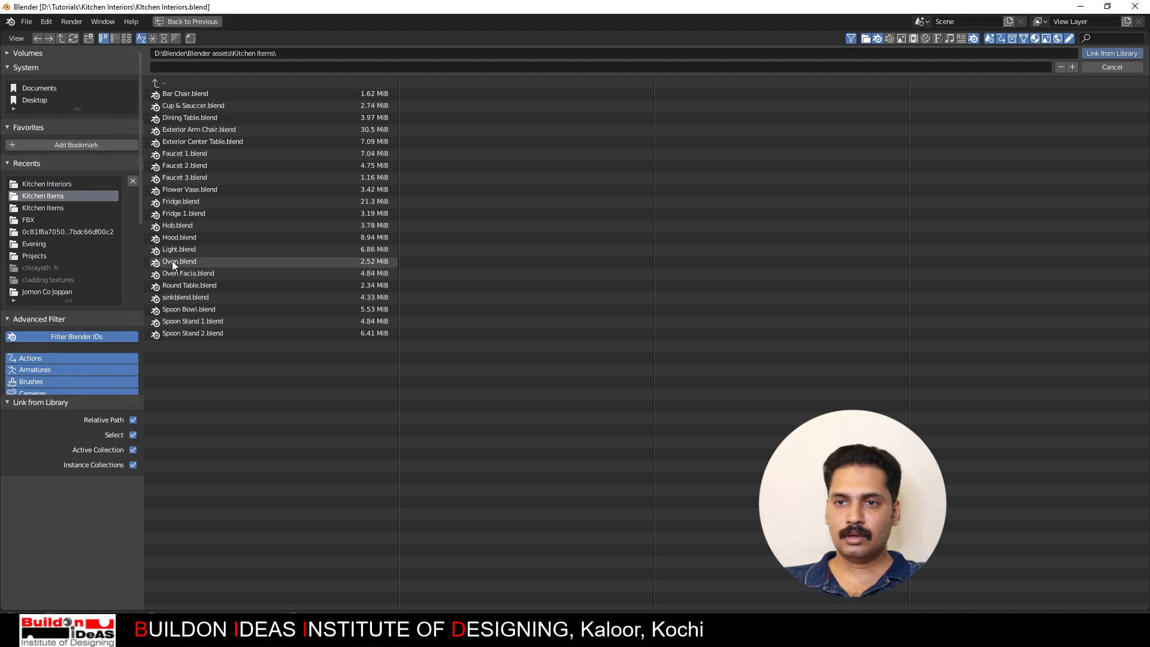
{"action": "double_click", "coordinate": [171, 262]}
{"action": "double_click", "coordinate": [177, 106]}
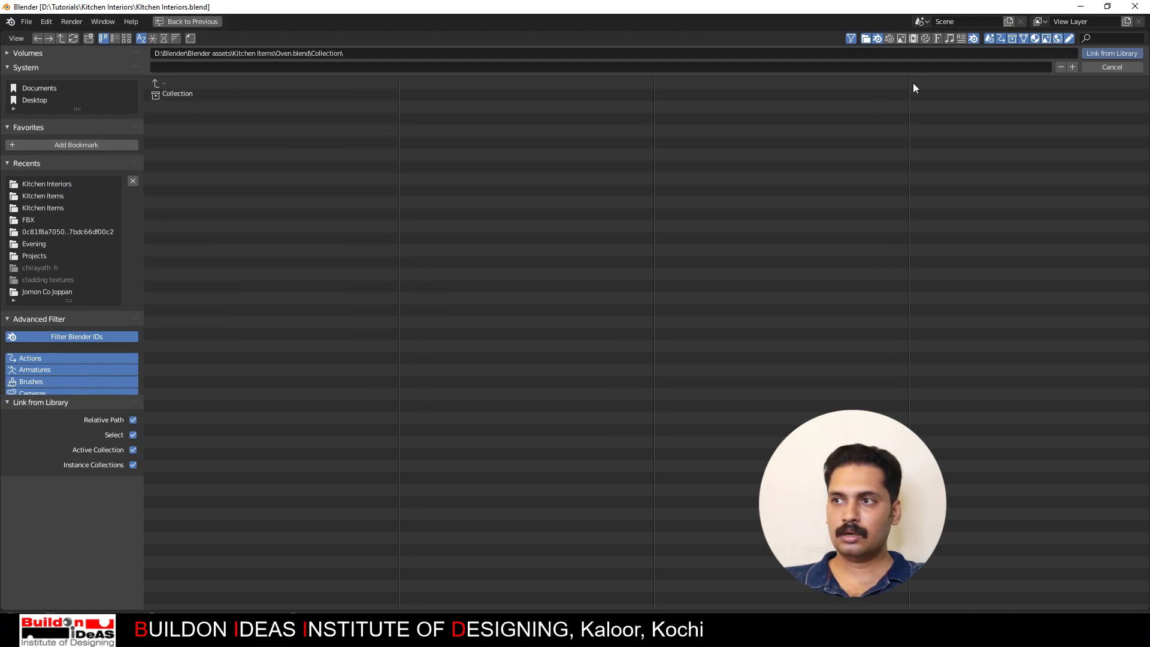
{"action": "left_click", "coordinate": [189, 94]}
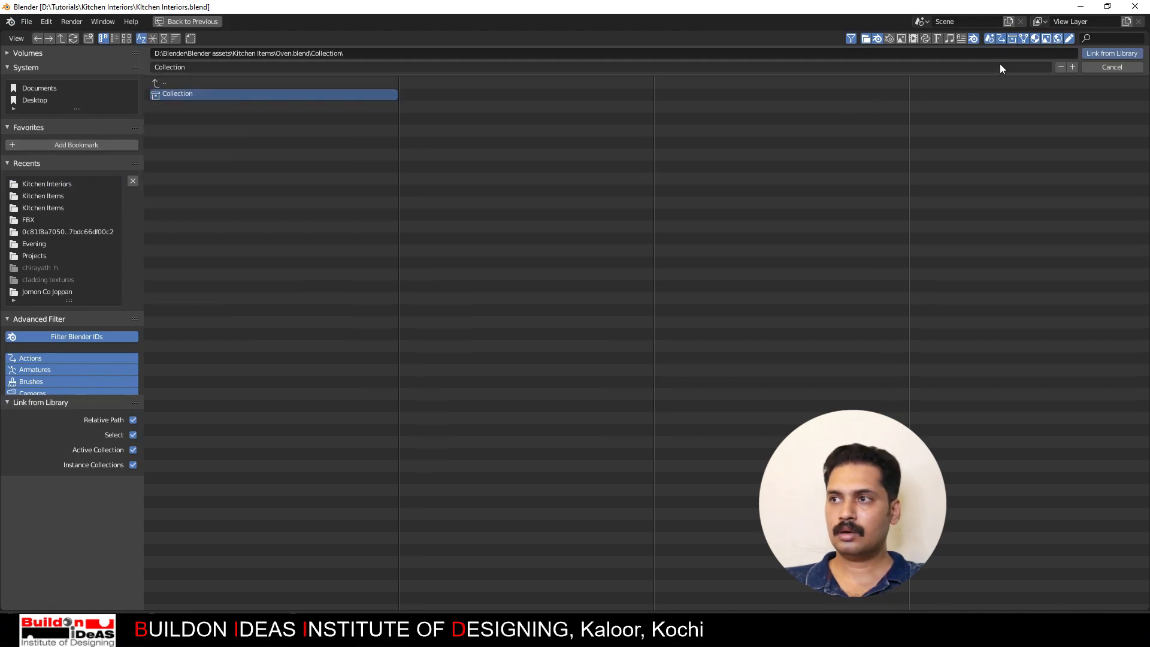
{"action": "left_click", "coordinate": [1092, 53]}
Step: Move the linked oven from the world origin to the open niche of the tall cabinet
{"action": "scroll", "coordinate": [524, 289], "scroll_direction": "down", "scroll_amount": 6}
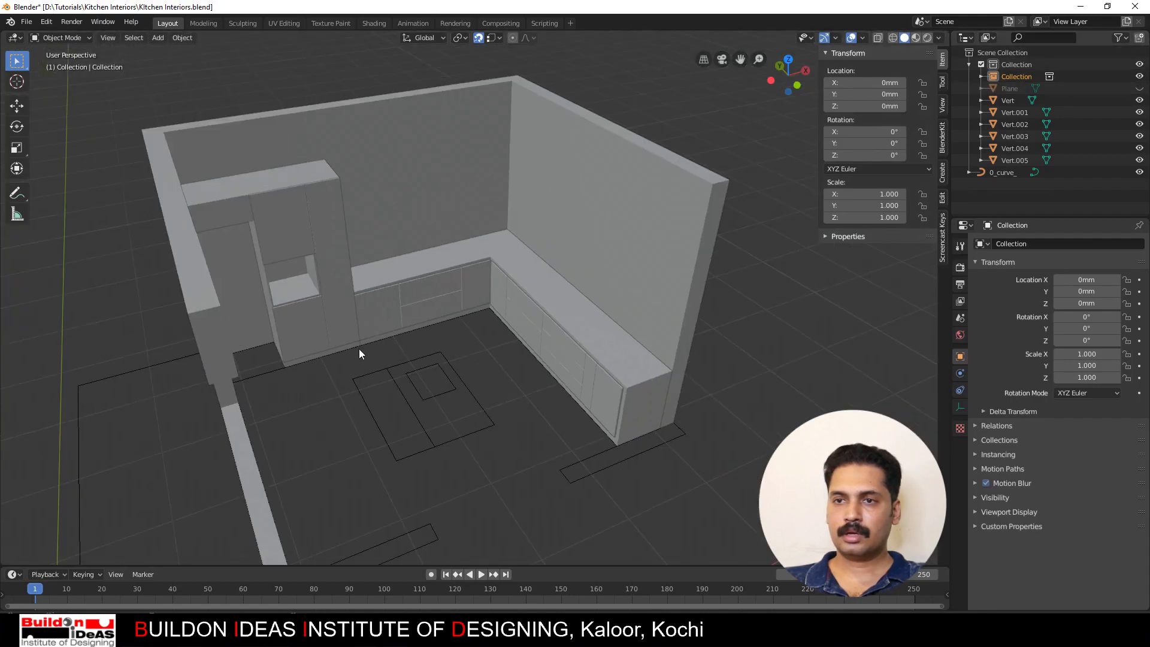
{"action": "scroll", "coordinate": [358, 349], "scroll_direction": "up", "scroll_amount": 1}
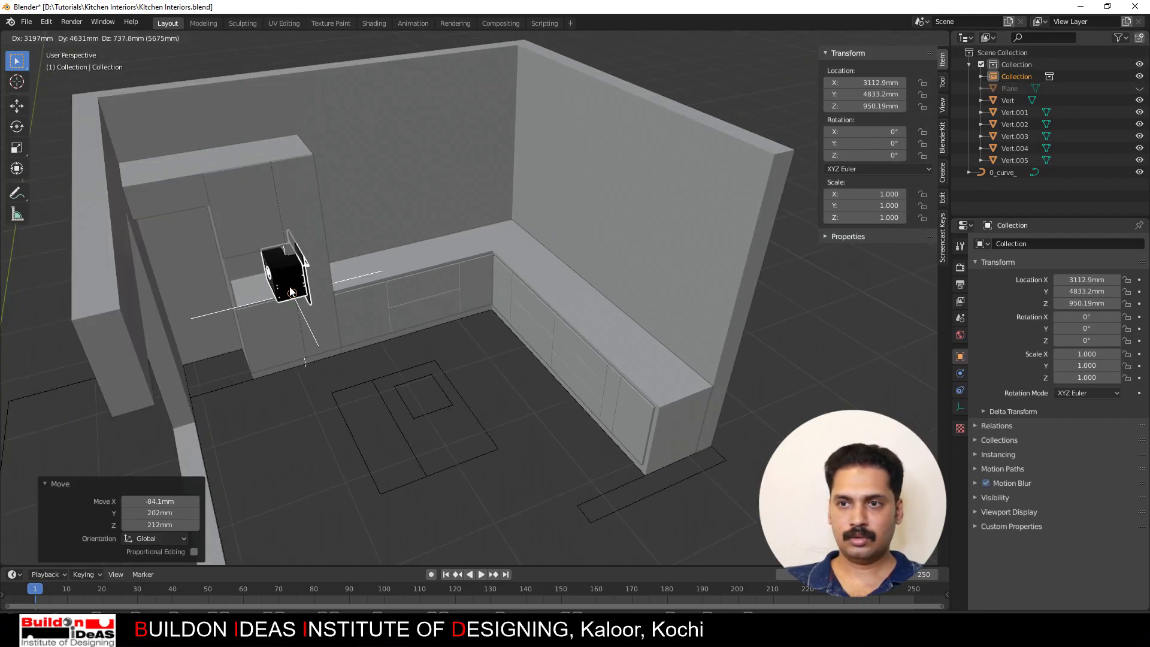
{"action": "left_click", "coordinate": [291, 292]}
Step: Rotate the linked oven at the tall cabinet's niche
{"action": "scroll", "coordinate": [258, 289], "scroll_direction": "up", "scroll_amount": 3}
{"action": "middle_click_drag", "start_coordinate": [326, 308], "coordinate": [570, 342], "text": "shift"}
{"action": "scroll", "coordinate": [440, 341], "scroll_direction": "up", "scroll_amount": 3}
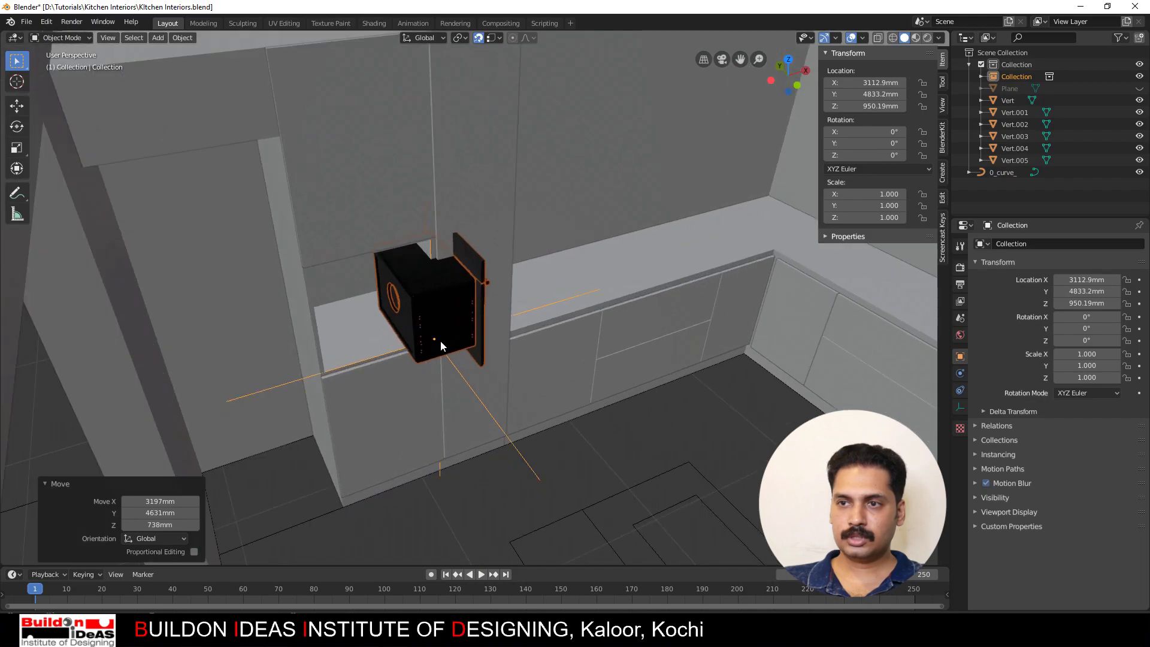
{"action": "key", "text": "r"}
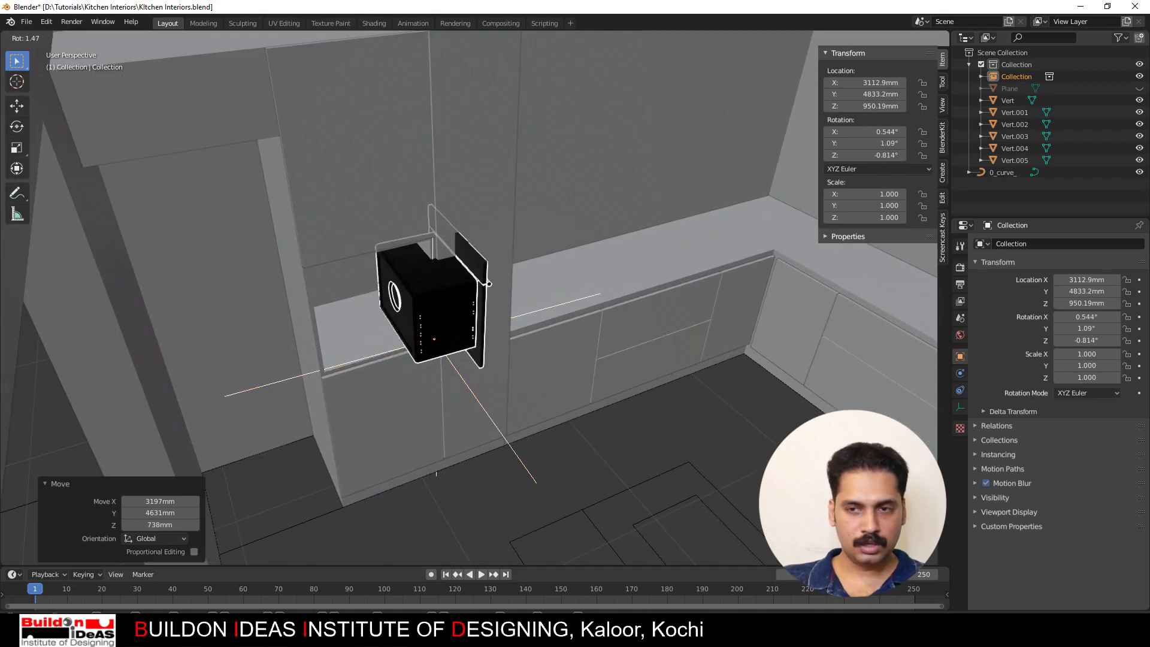
Step: Rotate the oven -90° about the global Z axis so its door faces out of the tall cabinet
{"action": "key", "text": "z"}
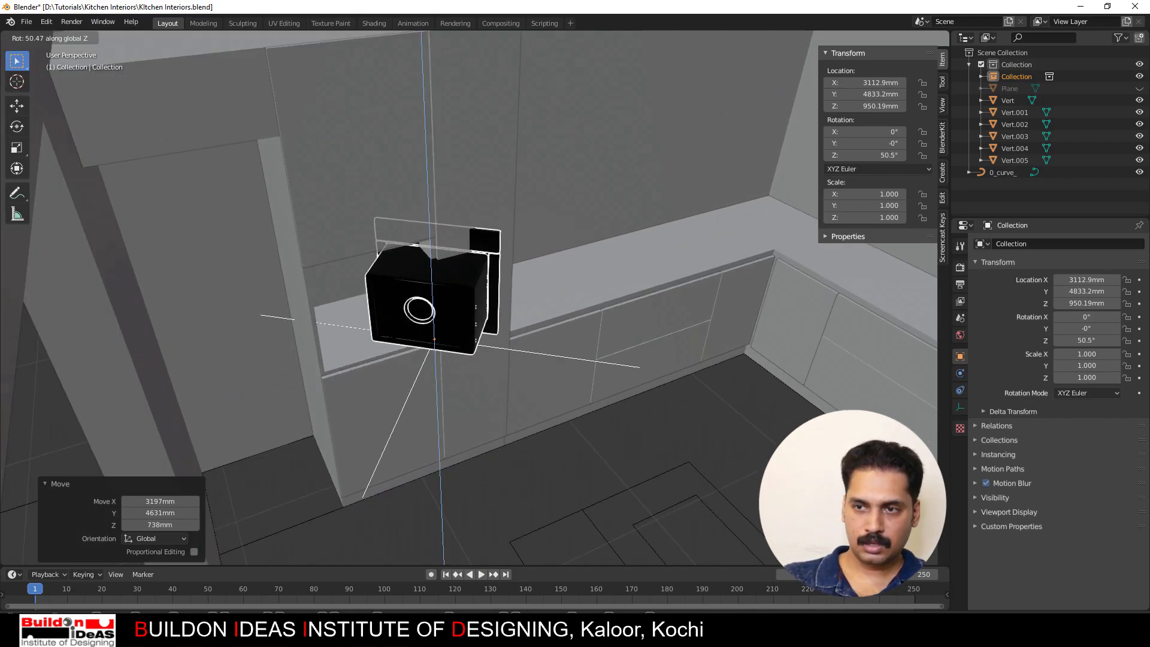
{"action": "type", "text": "-90"}
{"action": "key", "text": "Return"}
{"action": "scroll", "coordinate": [393, 332], "scroll_direction": "up", "scroll_amount": 3}
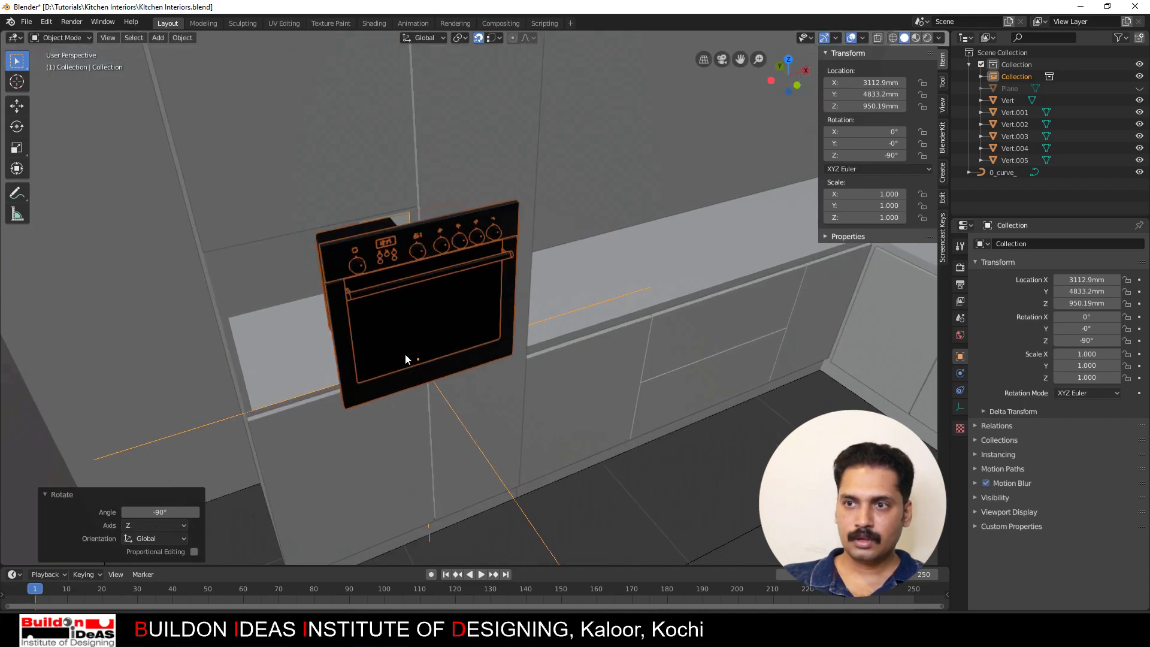
Step: Fit the oven into the tall cabinet's niche by moving it about 135 mm along Z and about -66 mm along X
{"action": "middle_click_drag", "start_coordinate": [362, 280], "coordinate": [479, 319], "text": "shift"}
{"action": "scroll", "coordinate": [482, 313], "scroll_direction": "up", "scroll_amount": 1}
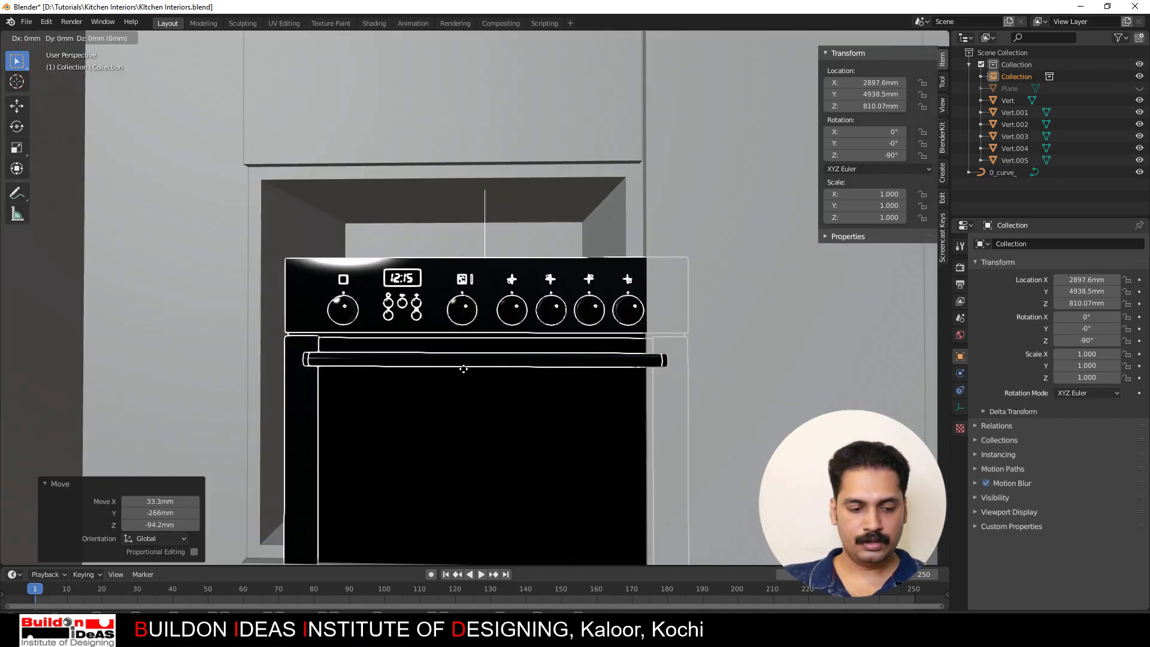
{"action": "key", "text": "z"}
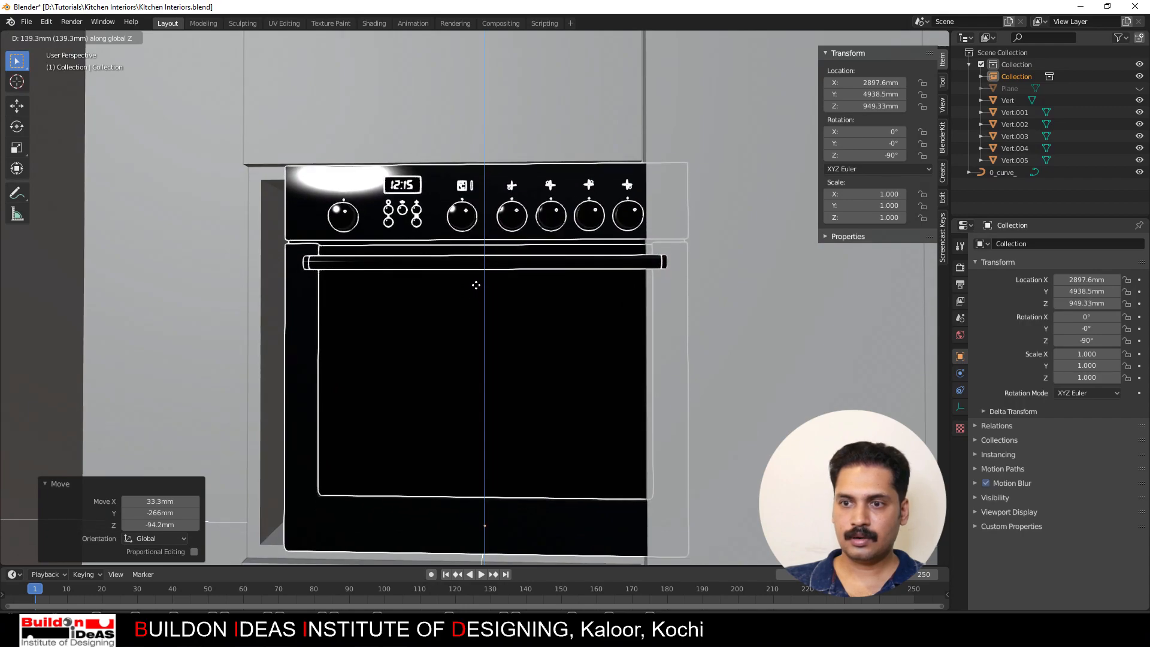
{"action": "left_click", "coordinate": [473, 288]}
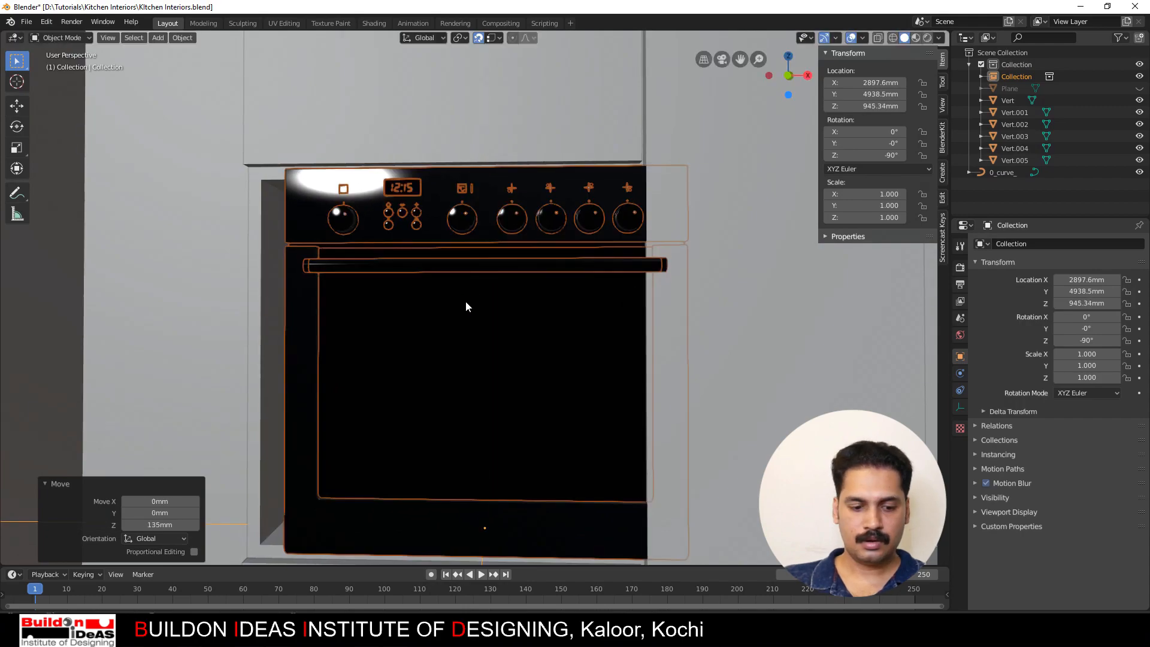
{"action": "key", "text": "g"}
{"action": "key", "text": "x"}
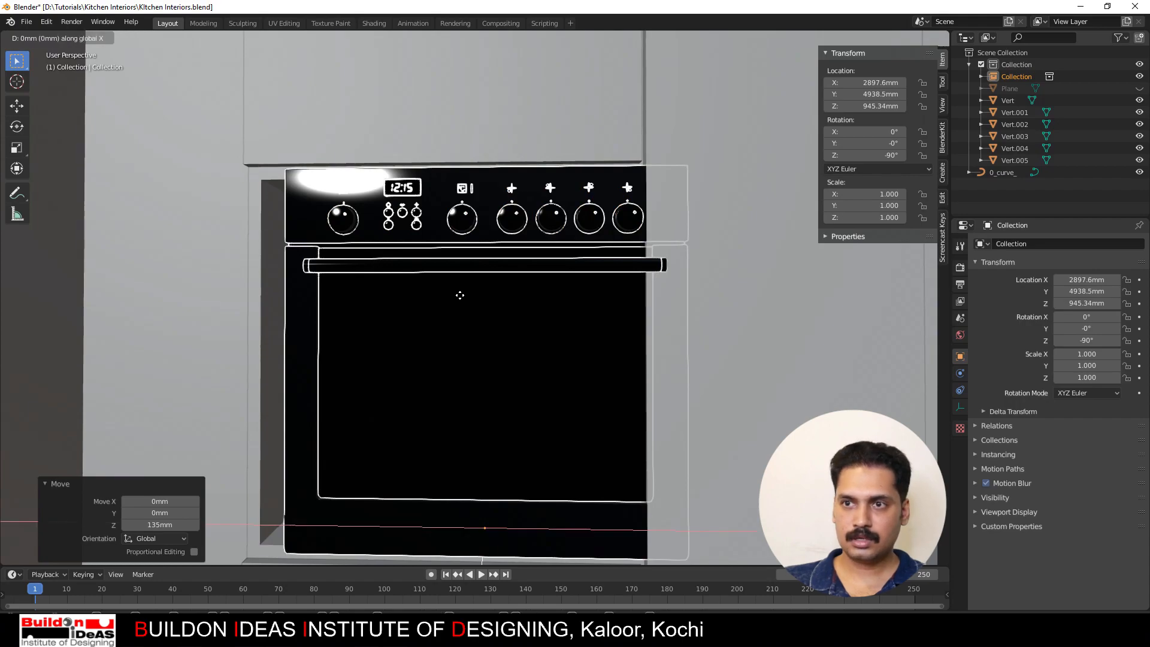
{"action": "left_click", "coordinate": [420, 298]}
{"action": "scroll", "coordinate": [378, 312], "scroll_direction": "down", "scroll_amount": 6}
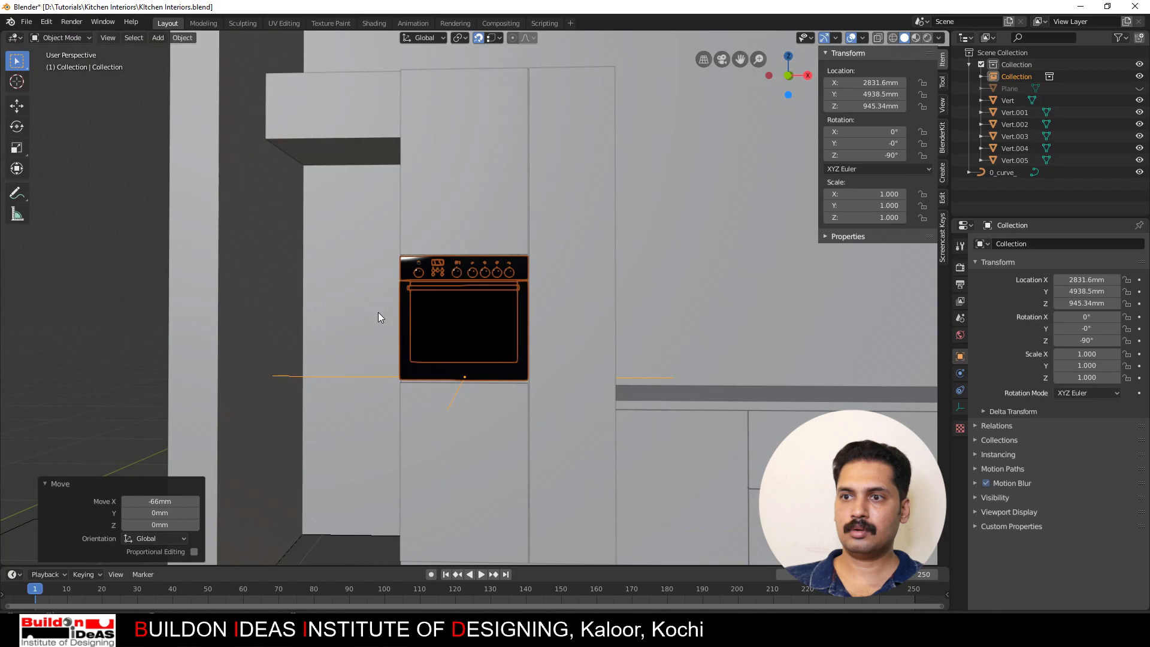
{"action": "scroll", "coordinate": [378, 332], "scroll_direction": "down", "scroll_amount": 4}
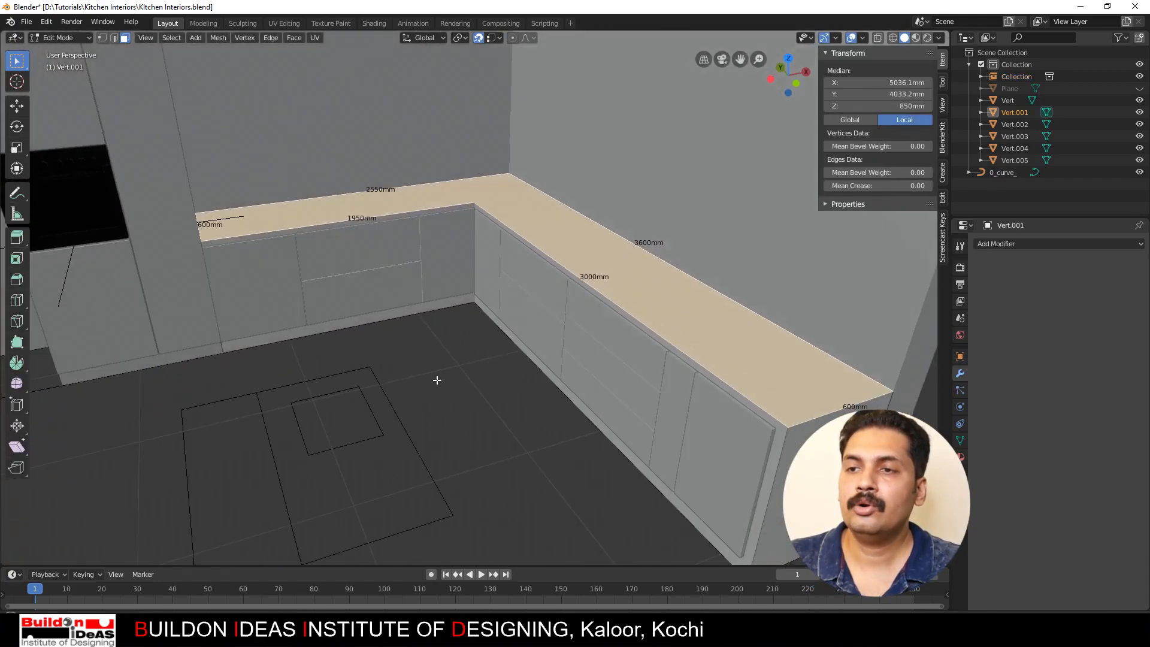
Step: Extrude the L-shaped countertop's top face by -50 mm along its normal to raise the counter
{"action": "middle_click_drag", "start_coordinate": [424, 383], "coordinate": [425, 413], "text": "shift"}
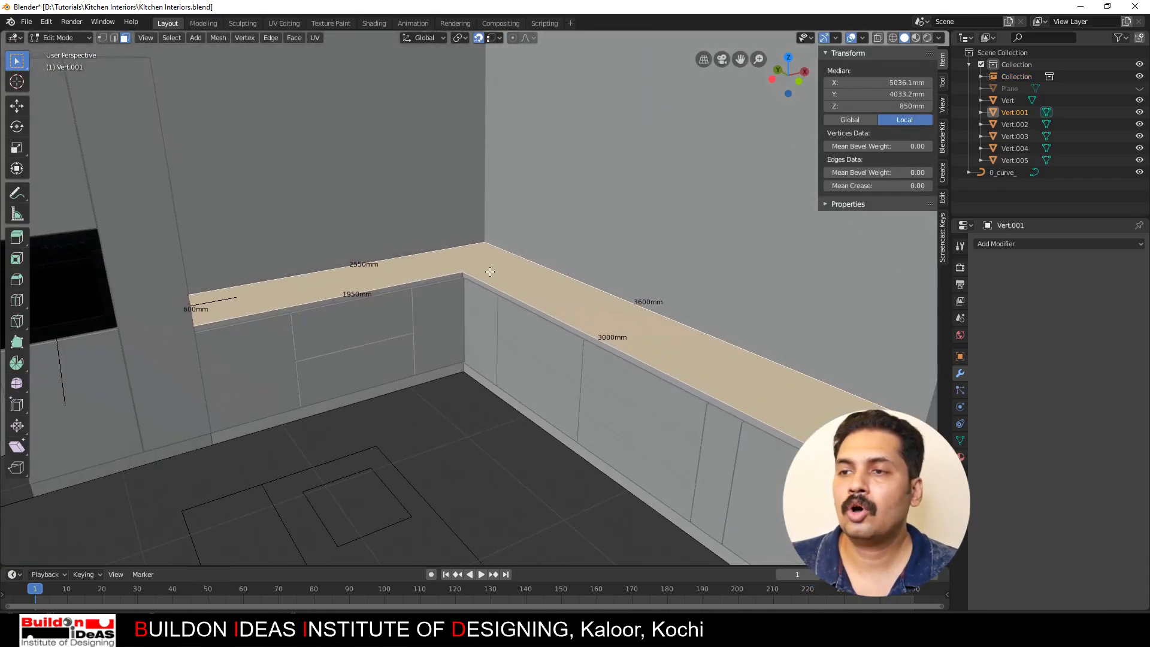
{"action": "middle_click_drag", "start_coordinate": [618, 475], "coordinate": [618, 422]}
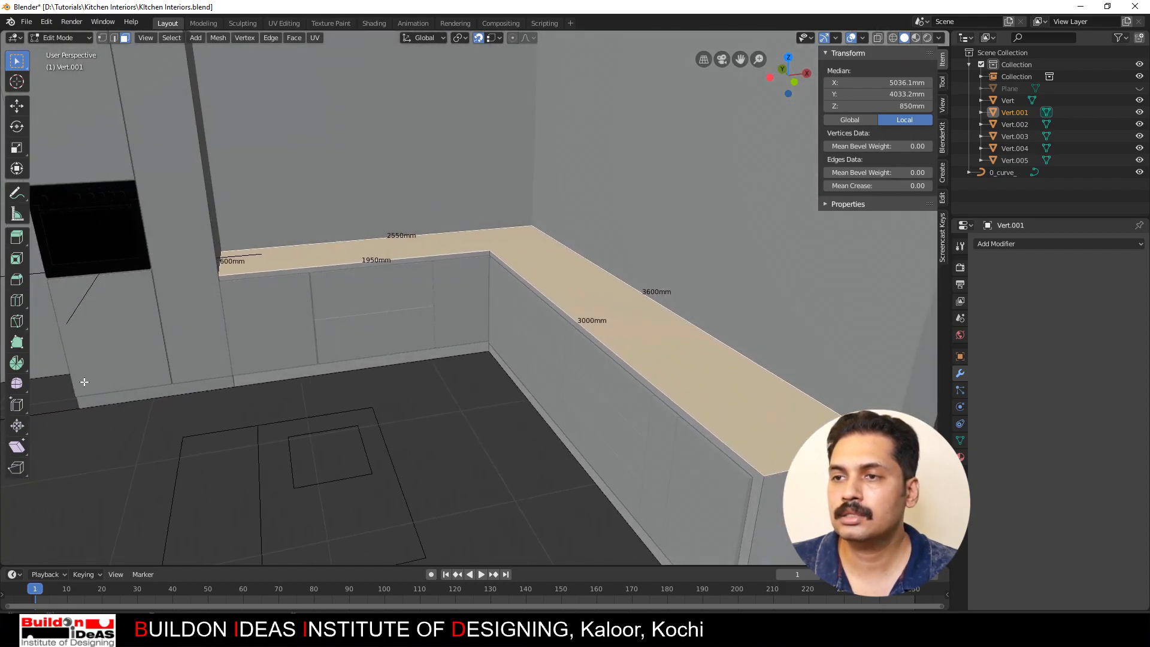
{"action": "key", "text": "e"}
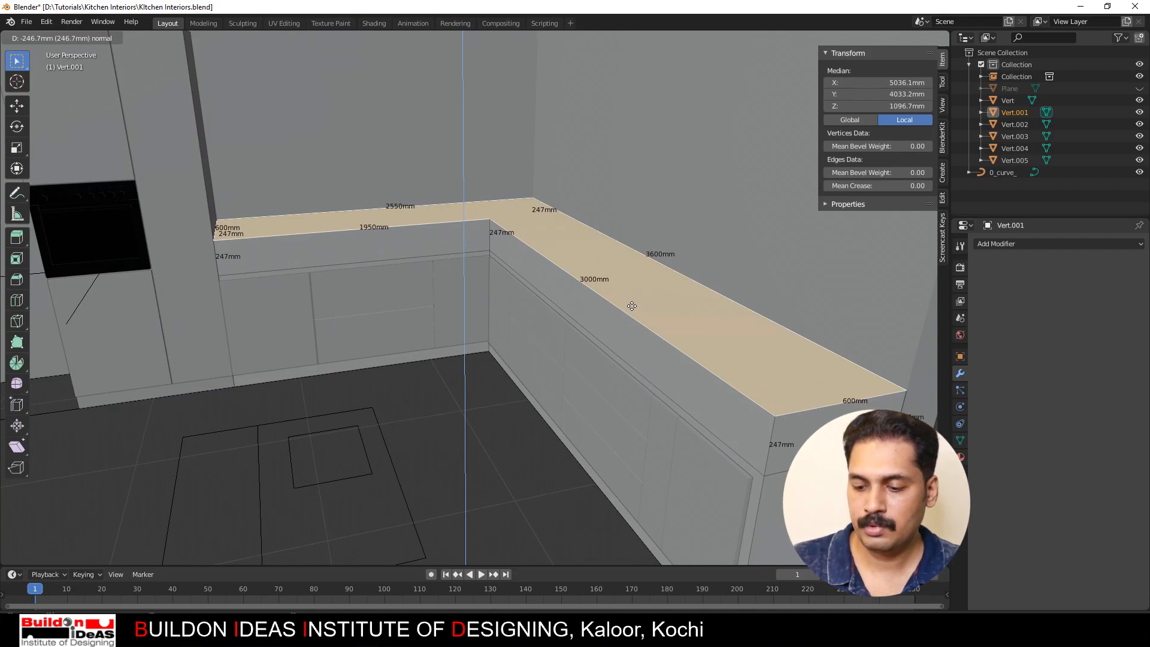
{"action": "type", "text": "-50"}
{"action": "key", "text": "Return"}
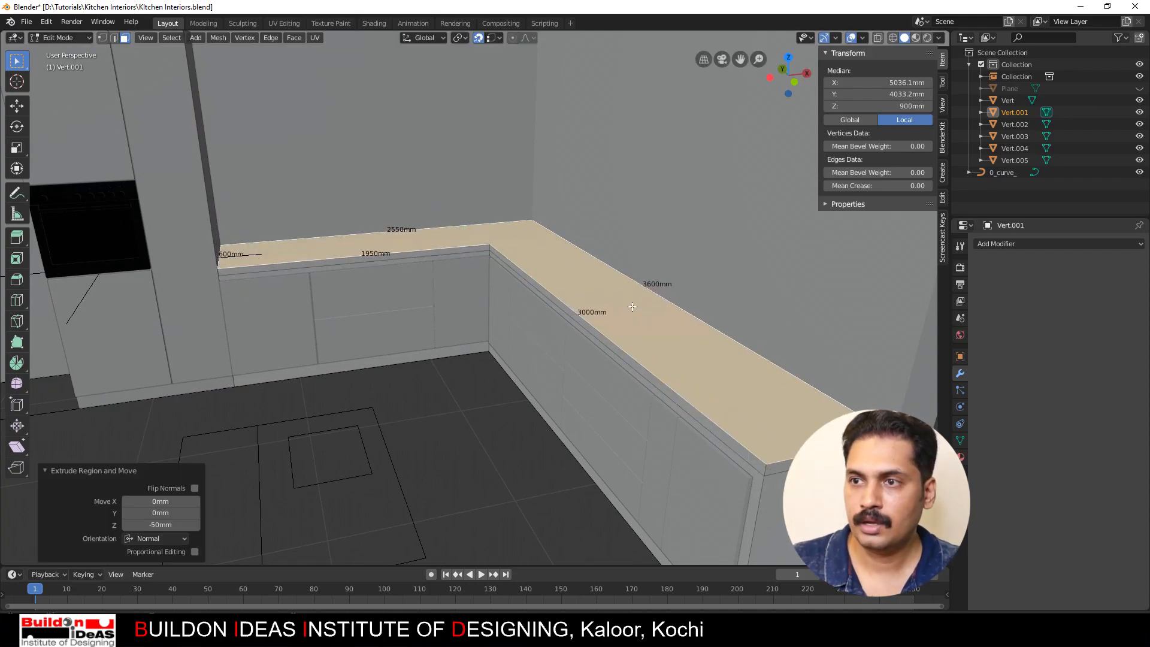
Step: Extrude the countertop's two front edge faces and its end face outward with an offset of 50 mm
{"action": "left_click", "coordinate": [467, 249]}
{"action": "left_click", "coordinate": [500, 258], "text": "shift"}
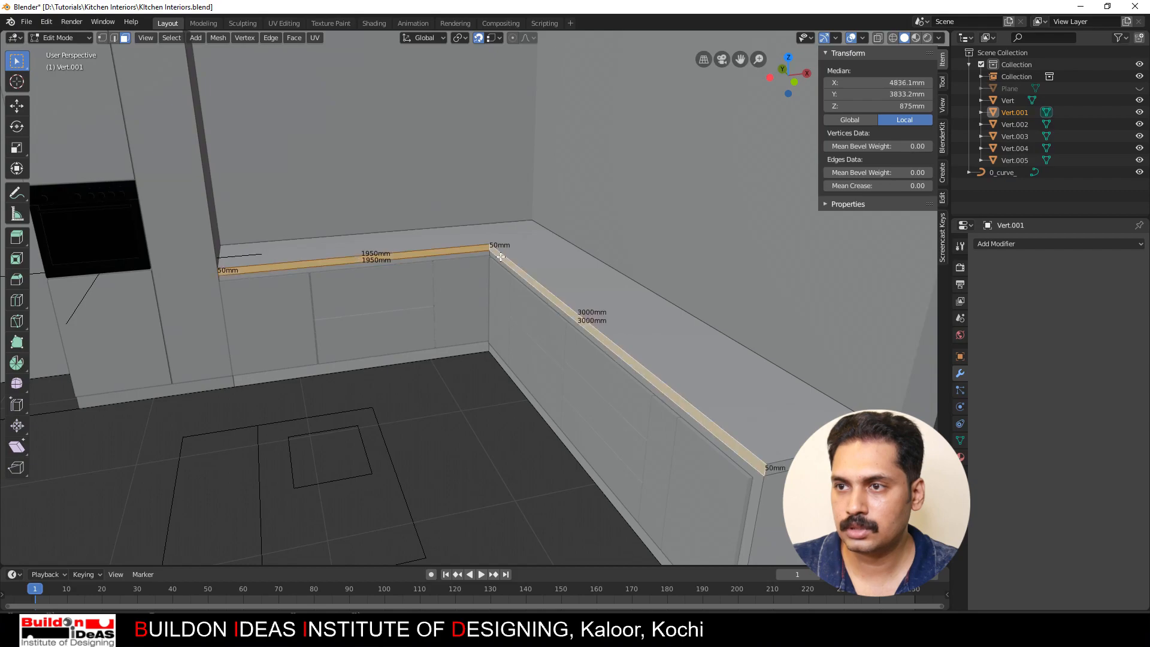
{"action": "middle_click_drag", "start_coordinate": [423, 318], "coordinate": [452, 330]}
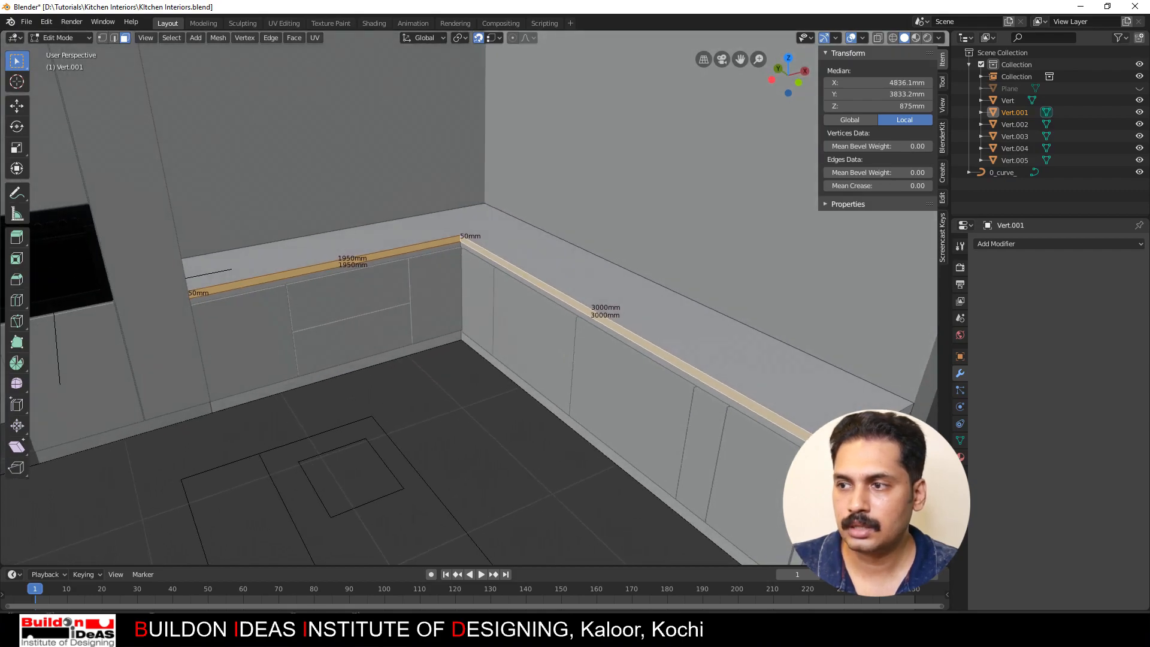
{"action": "left_click", "coordinate": [853, 442], "text": "shift"}
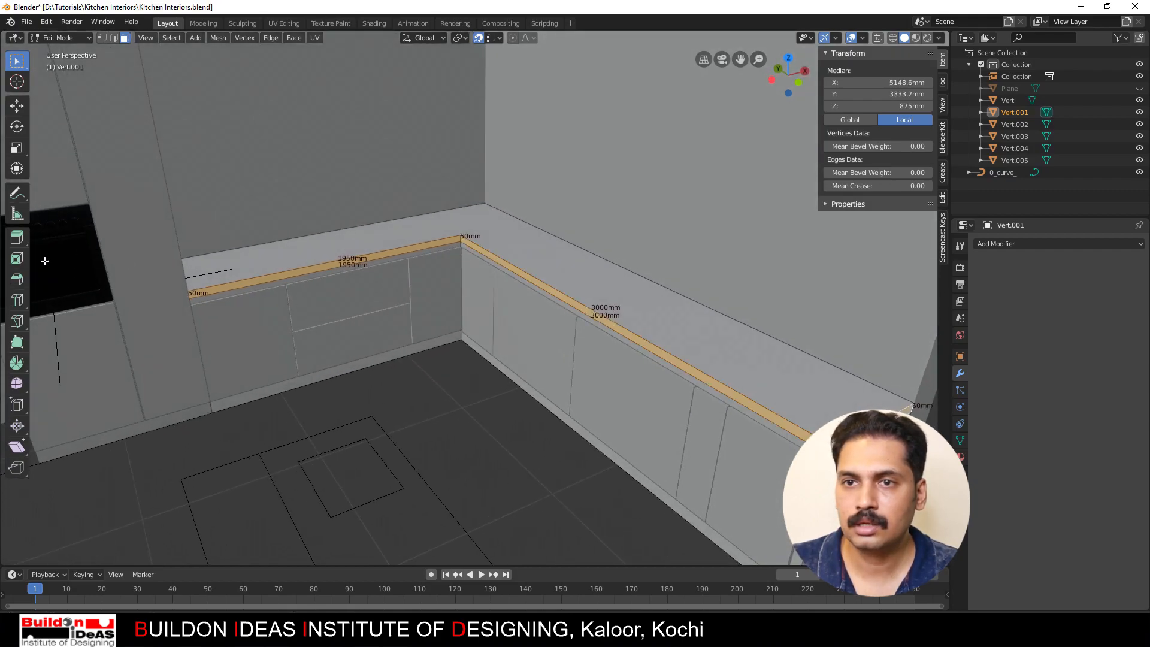
{"action": "left_click_drag", "start_coordinate": [17, 237], "coordinate": [71, 262]}
{"action": "mouse_move", "coordinate": [307, 274]}
{"action": "left_mouse_down"}
{"action": "mouse_move", "coordinate": [323, 290]}
{"action": "mouse_move", "coordinate": [306, 258]}
{"action": "left_mouse_up"}
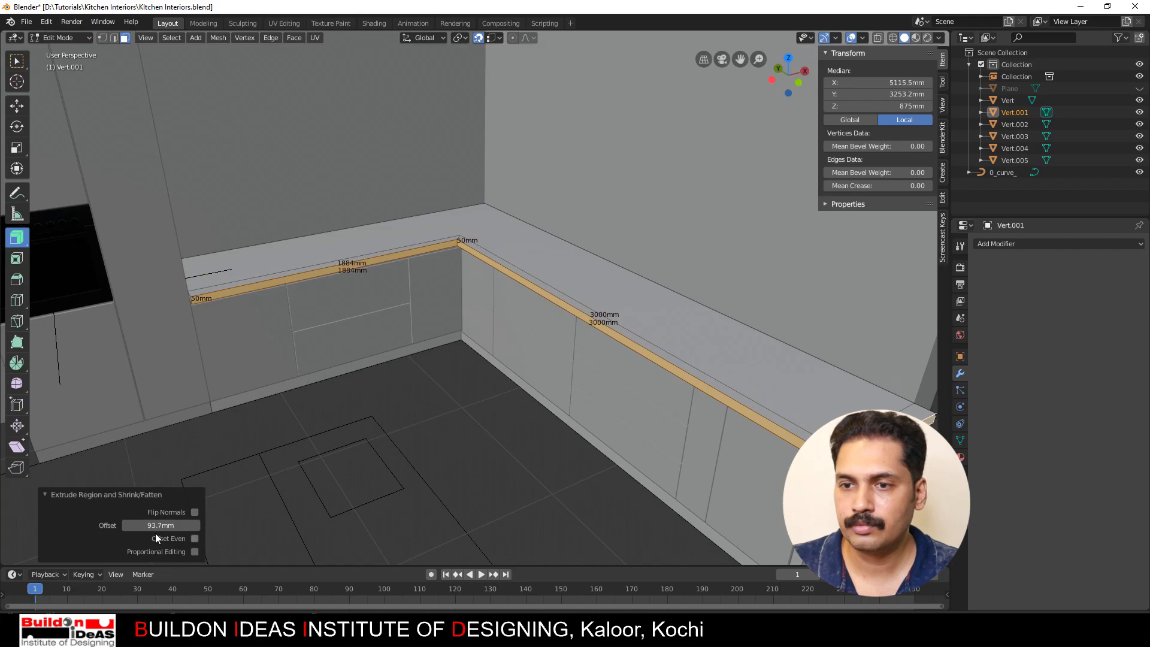
{"action": "double_click", "coordinate": [167, 523]}
{"action": "type", "text": "50"}
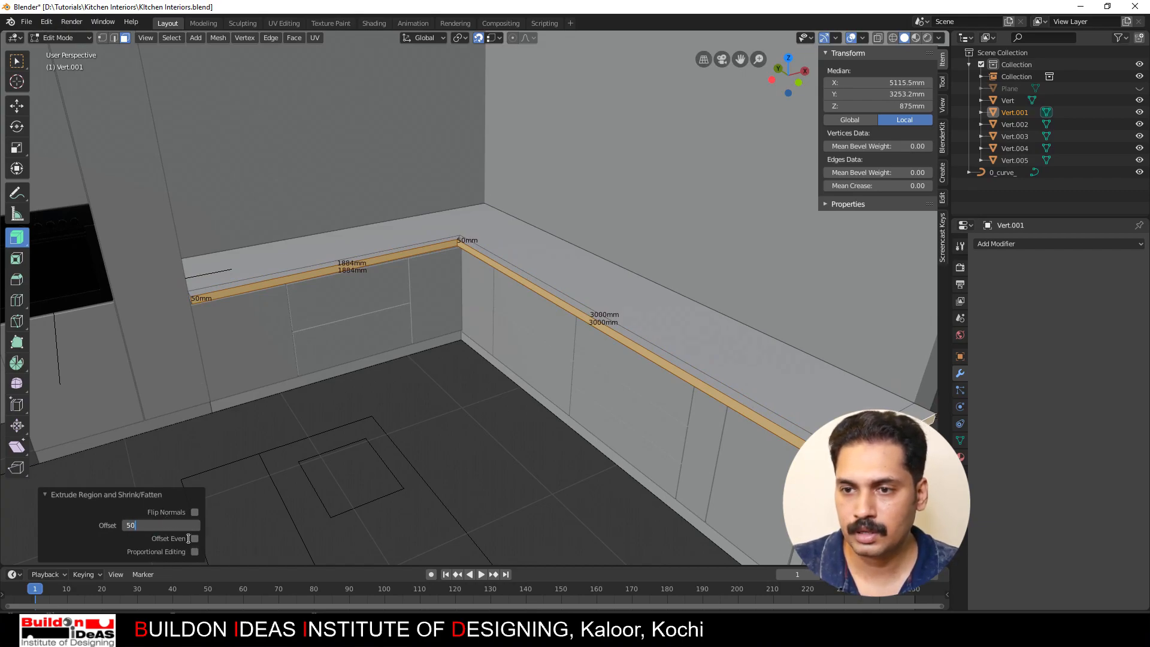
{"action": "key", "text": "Return"}
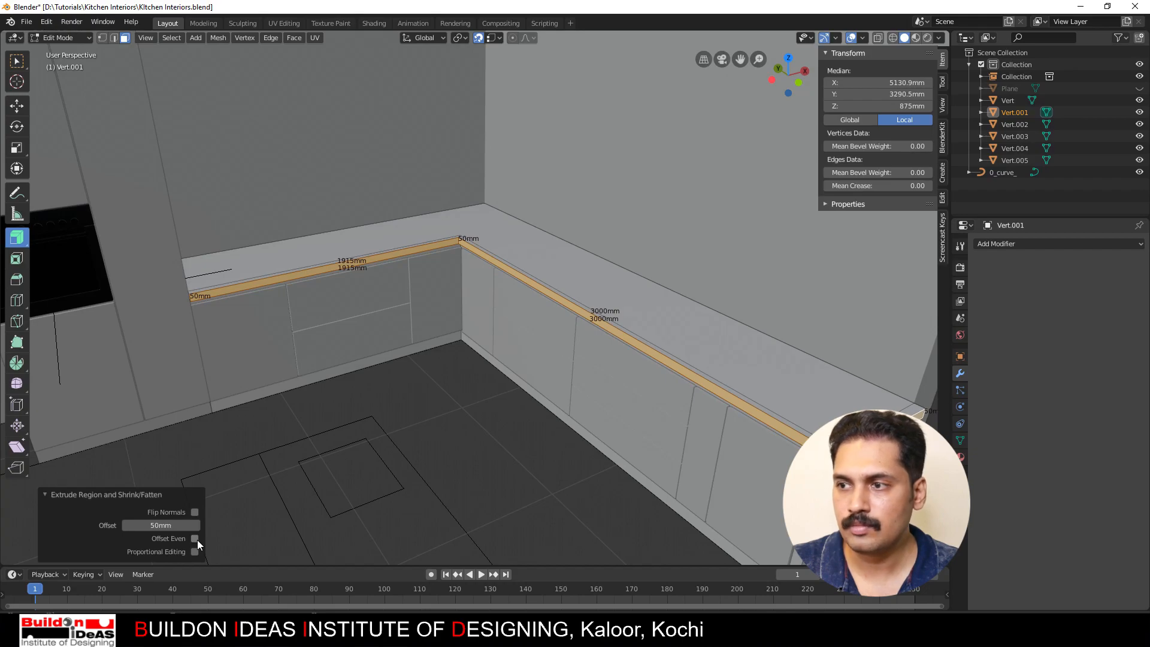
Step: Enable Offset Even for the countertop edge extrusion and return to Object Mode
{"action": "left_click", "coordinate": [195, 538]}
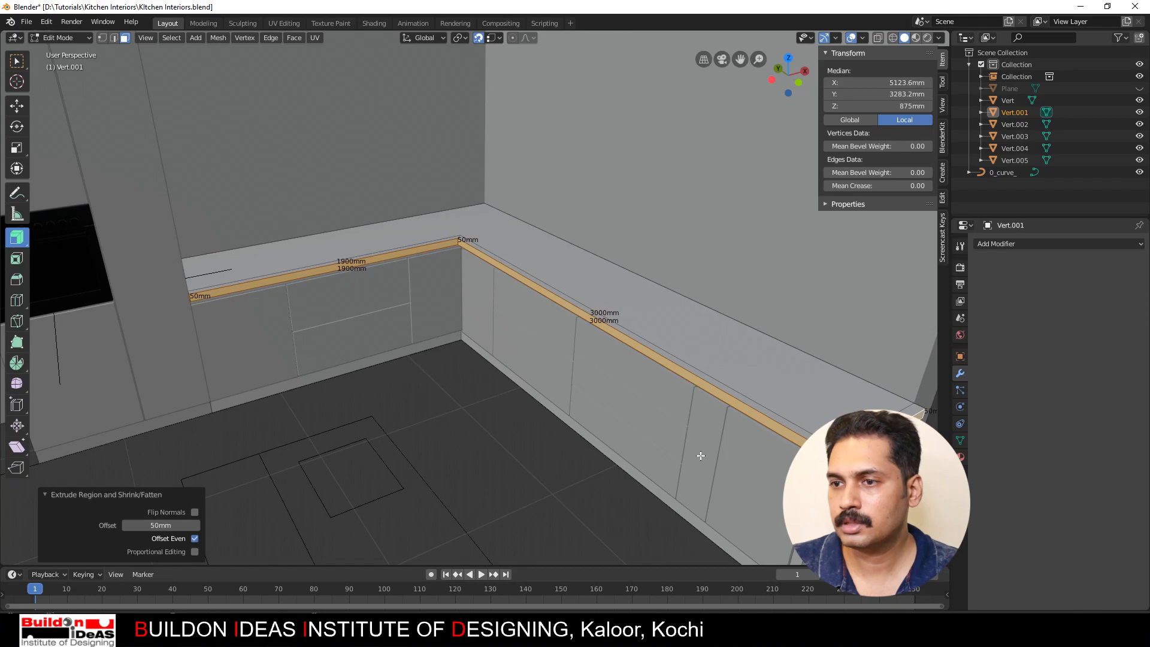
{"action": "left_click", "coordinate": [194, 539]}
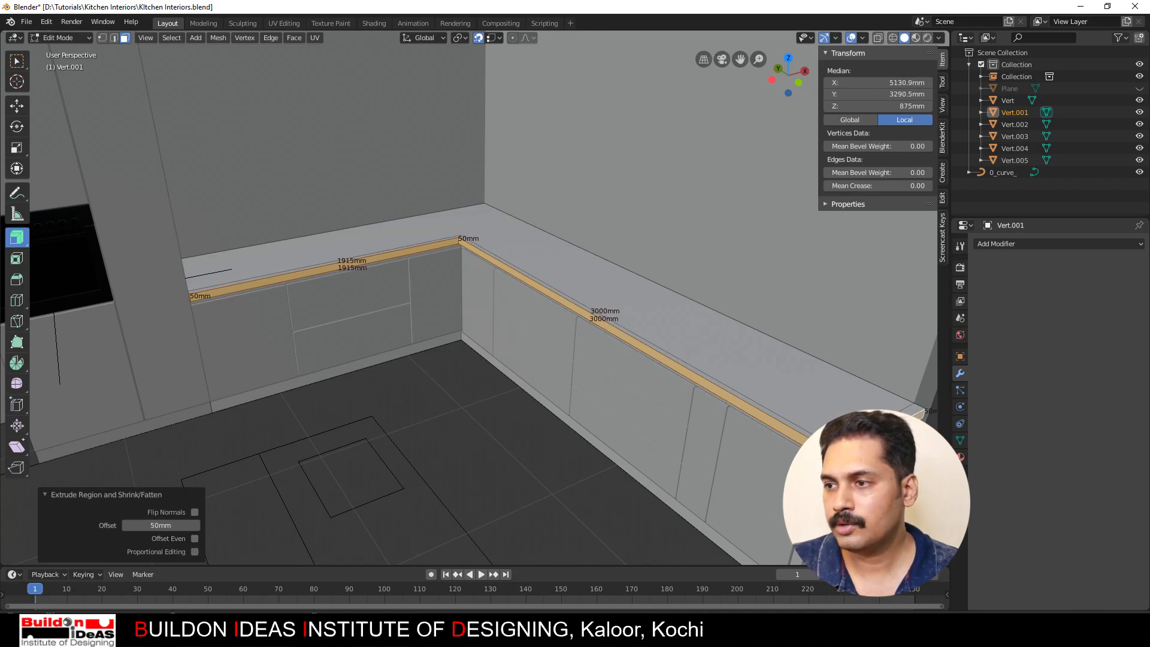
{"action": "left_click", "coordinate": [194, 539]}
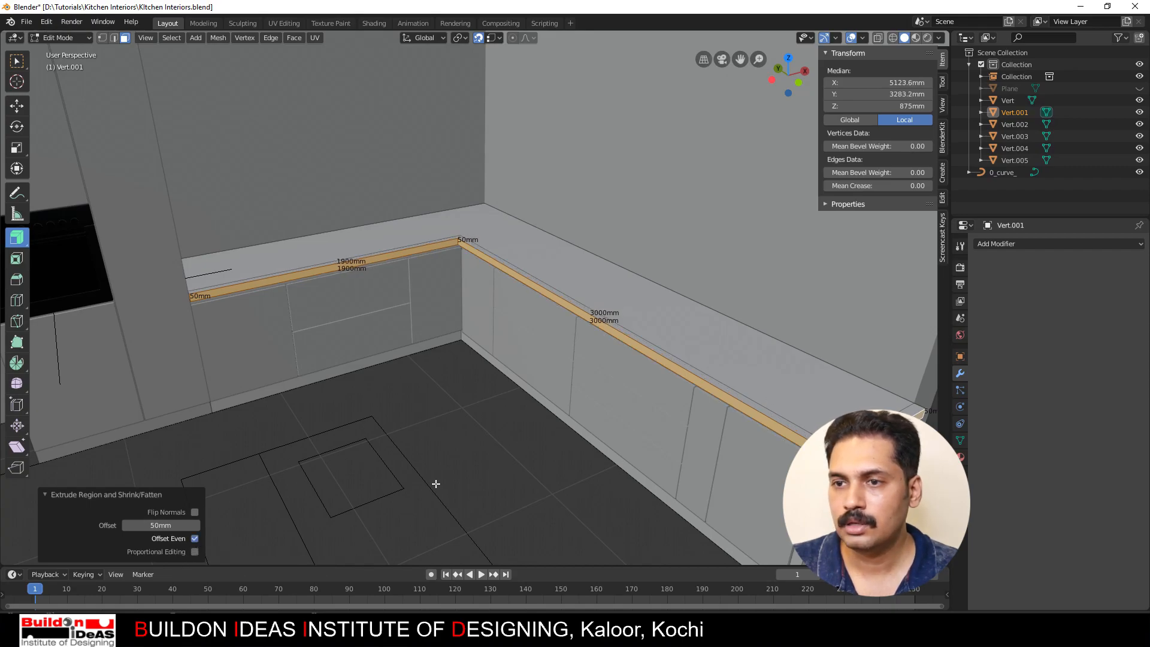
{"action": "key", "text": "Tab"}
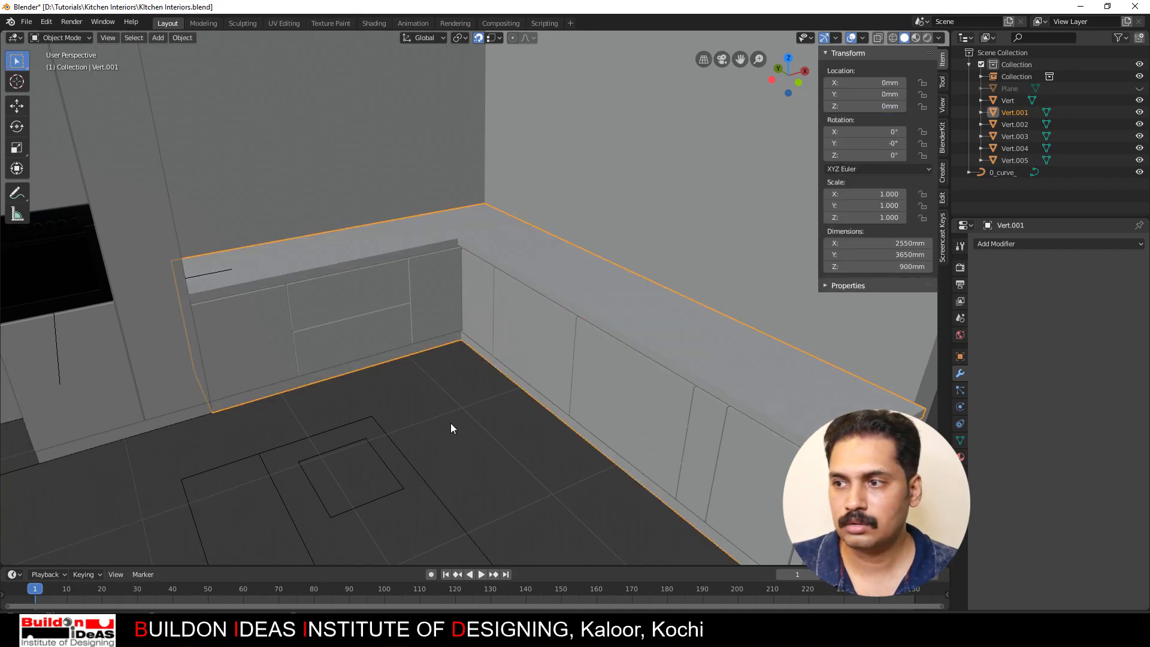
Step: Temporarily unhide the kitchen island to examine the whole kitchen layout from several angles
{"action": "middle_click_drag", "start_coordinate": [451, 422], "coordinate": [586, 386]}
{"action": "middle_click_drag", "start_coordinate": [379, 444], "coordinate": [415, 453]}
{"action": "key", "text": "alt+h"}
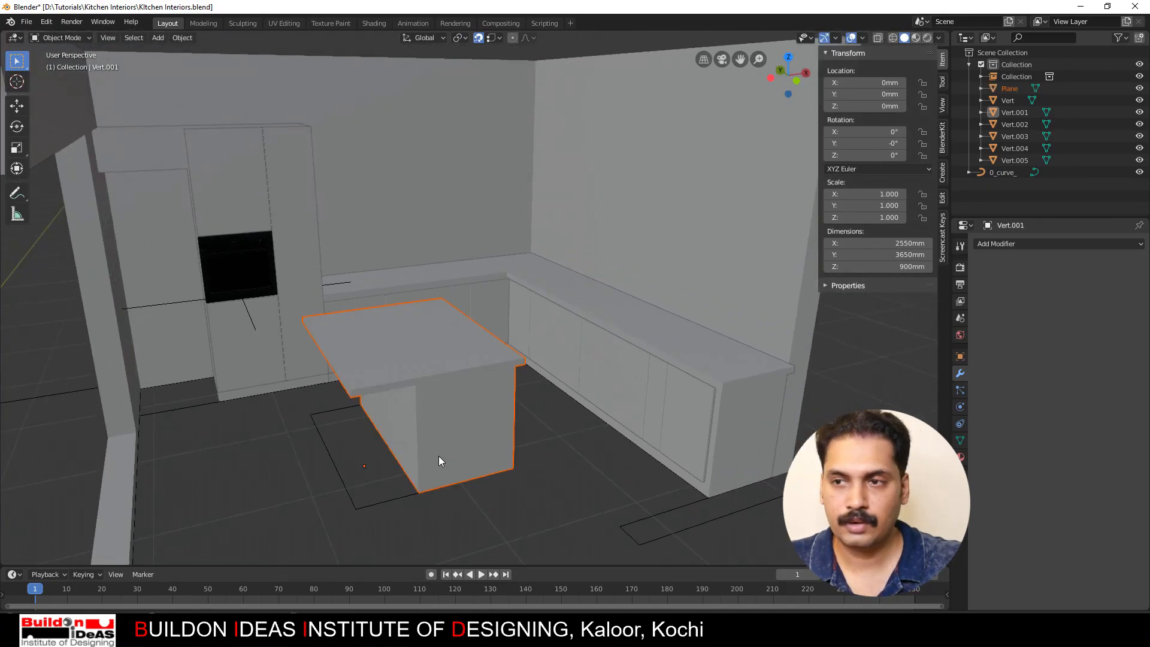
{"action": "mouse_move", "coordinate": [531, 485]}
{"action": "middle_mouse_down"}
{"action": "mouse_move", "coordinate": [485, 475]}
{"action": "mouse_move", "coordinate": [529, 472]}
{"action": "mouse_move", "coordinate": [482, 464]}
{"action": "mouse_move", "coordinate": [513, 462]}
{"action": "mouse_move", "coordinate": [520, 480]}
{"action": "mouse_move", "coordinate": [503, 492]}
{"action": "mouse_move", "coordinate": [533, 480]}
{"action": "mouse_move", "coordinate": [518, 486]}
{"action": "middle_mouse_up"}
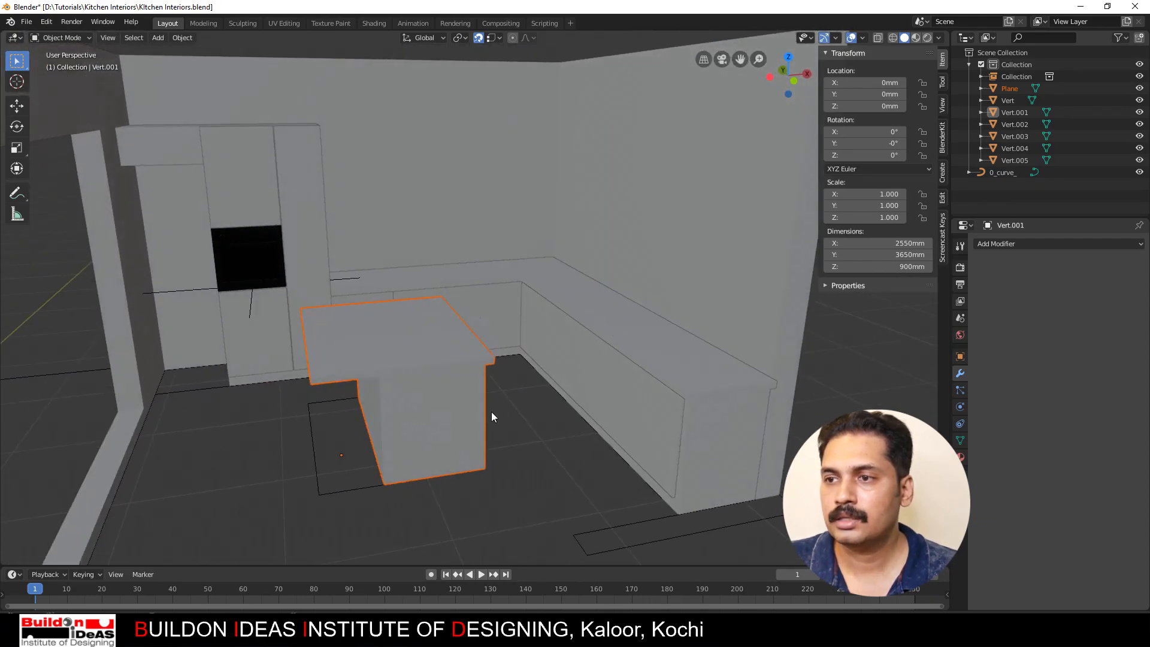
{"action": "mouse_move", "coordinate": [325, 325]}
{"action": "middle_mouse_down"}
{"action": "mouse_move", "coordinate": [311, 333]}
{"action": "mouse_move", "coordinate": [330, 336]}
{"action": "middle_mouse_up"}
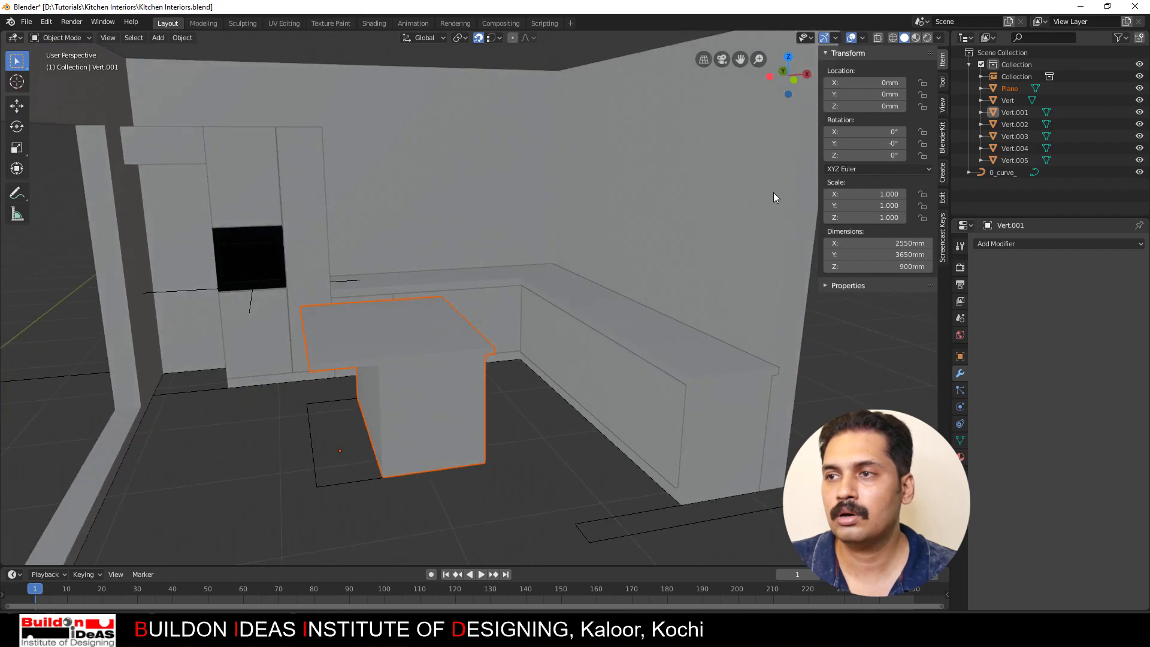
{"action": "middle_click_drag", "start_coordinate": [490, 418], "coordinate": [447, 396]}
{"action": "middle_click_drag", "start_coordinate": [505, 357], "coordinate": [418, 363]}
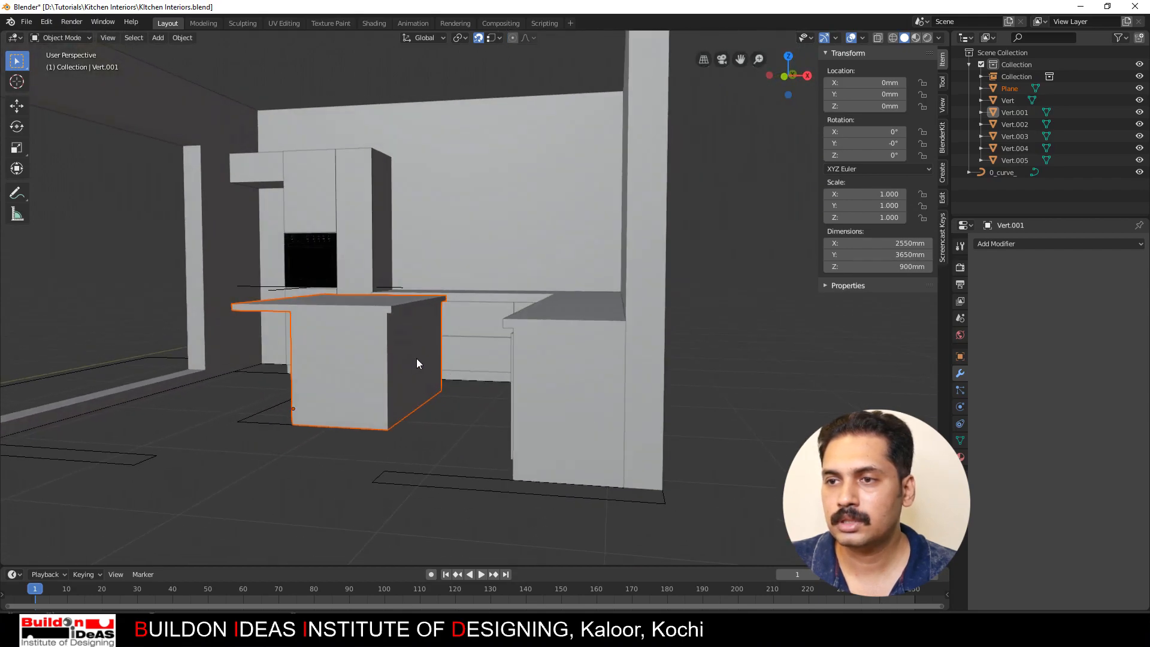
{"action": "middle_click_drag", "start_coordinate": [342, 410], "coordinate": [368, 382]}
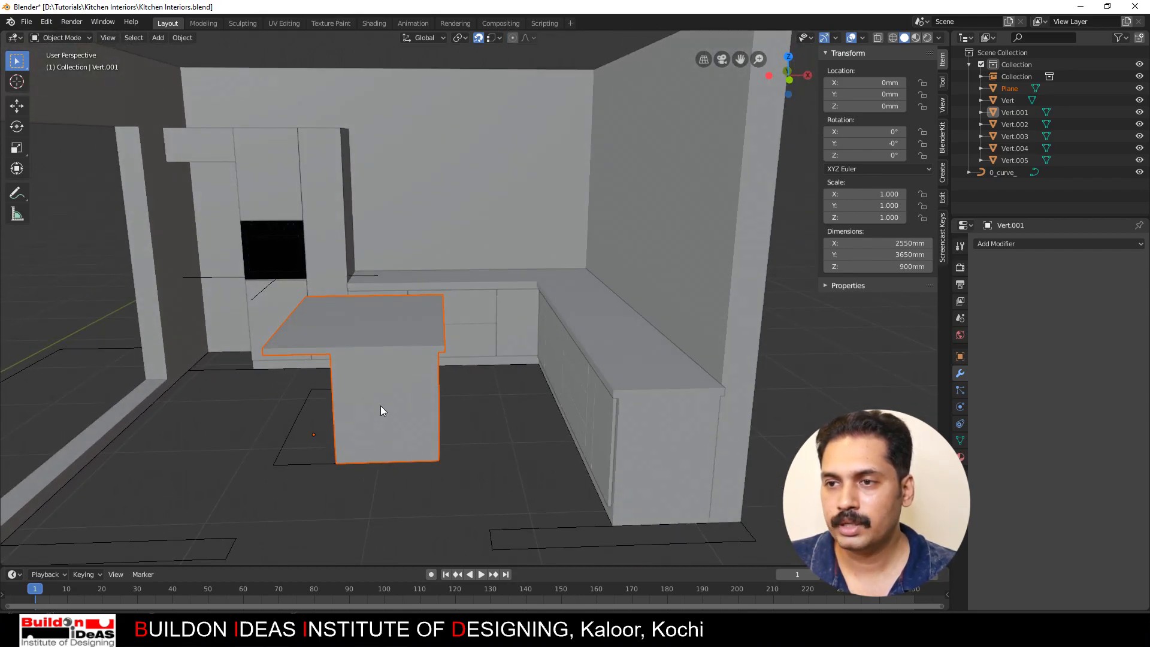
{"action": "middle_click_drag", "start_coordinate": [462, 438], "coordinate": [397, 352]}
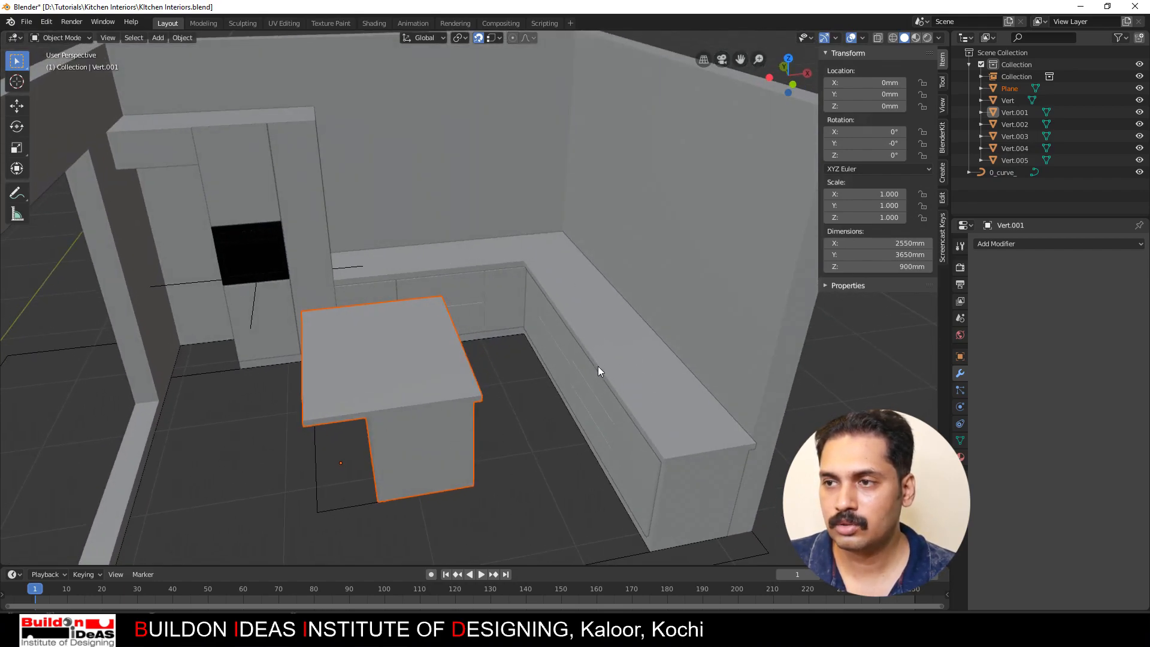
{"action": "middle_click_drag", "start_coordinate": [591, 315], "coordinate": [529, 334]}
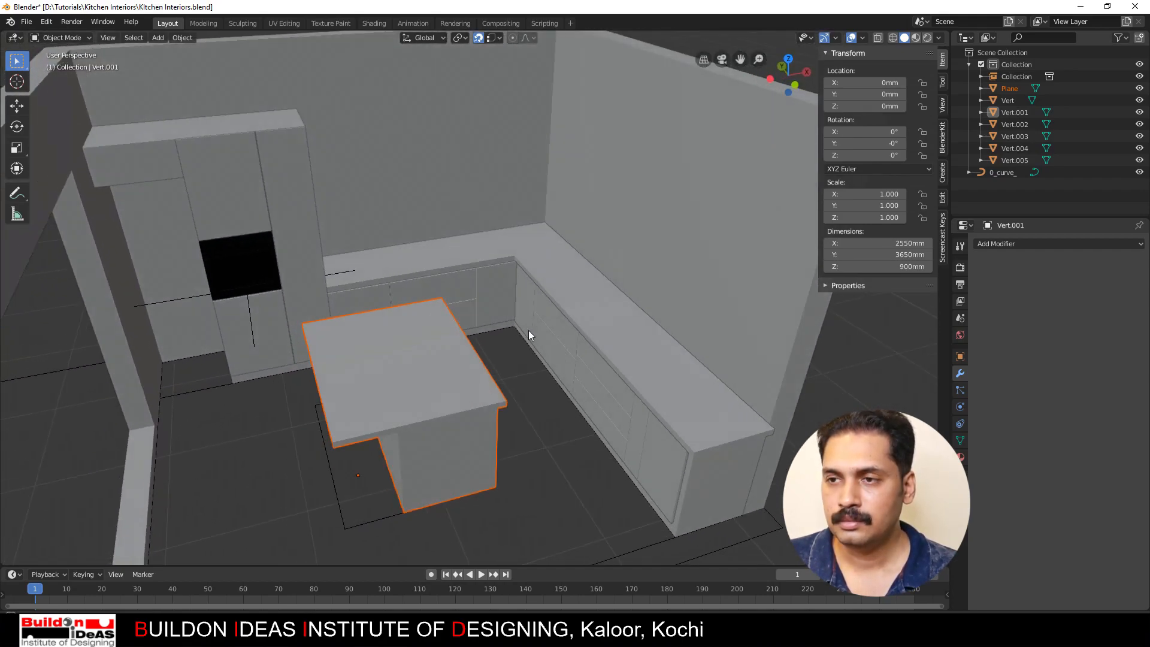
{"action": "key", "text": "h"}
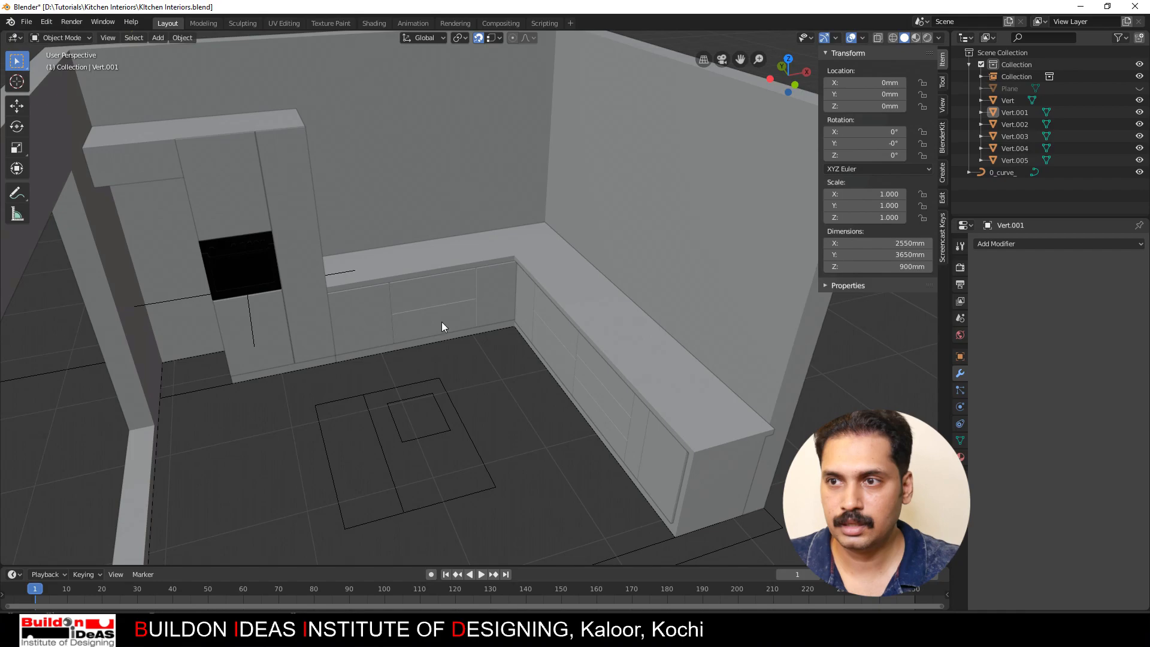
Step: Save the file and link the Collection from sinkblend.blend in the Kitchen Items asset folder
{"action": "scroll", "coordinate": [469, 347], "scroll_direction": "up", "scroll_amount": 3}
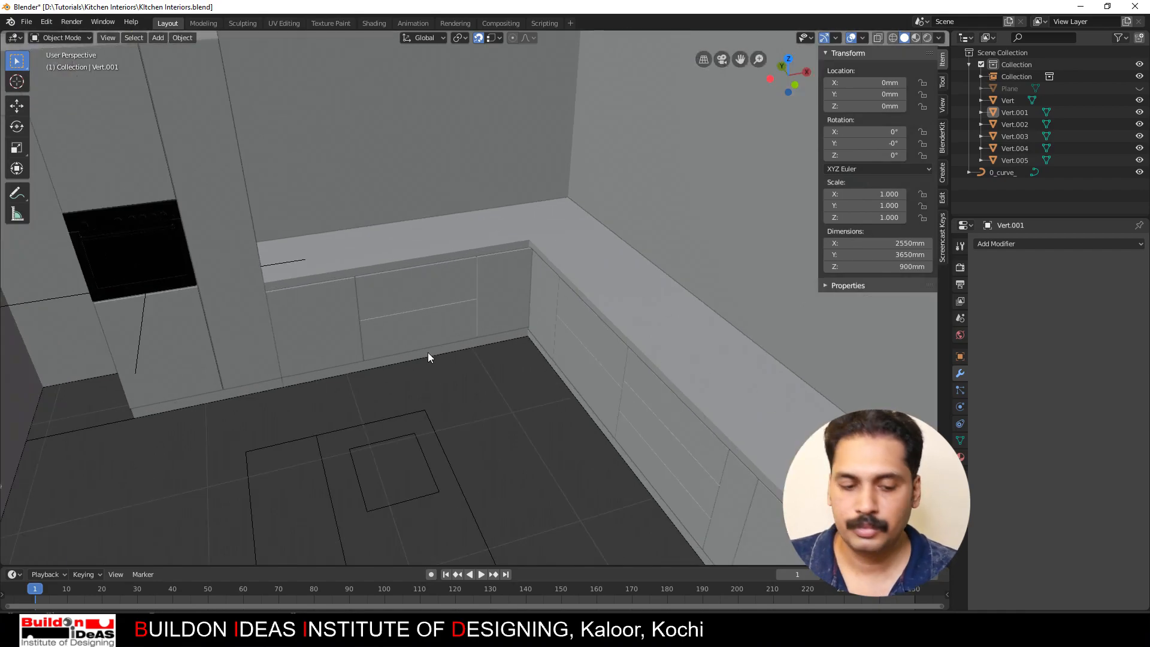
{"action": "key", "text": "ctrl+s"}
{"action": "left_click", "coordinate": [26, 22]}
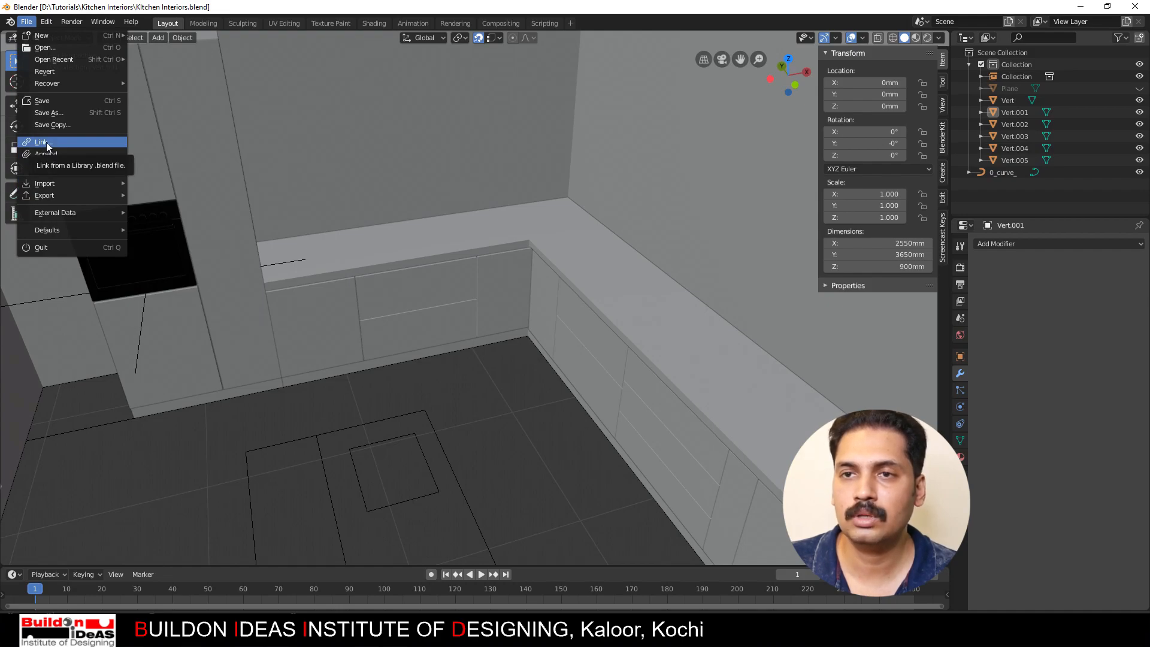
{"action": "left_click", "coordinate": [46, 142]}
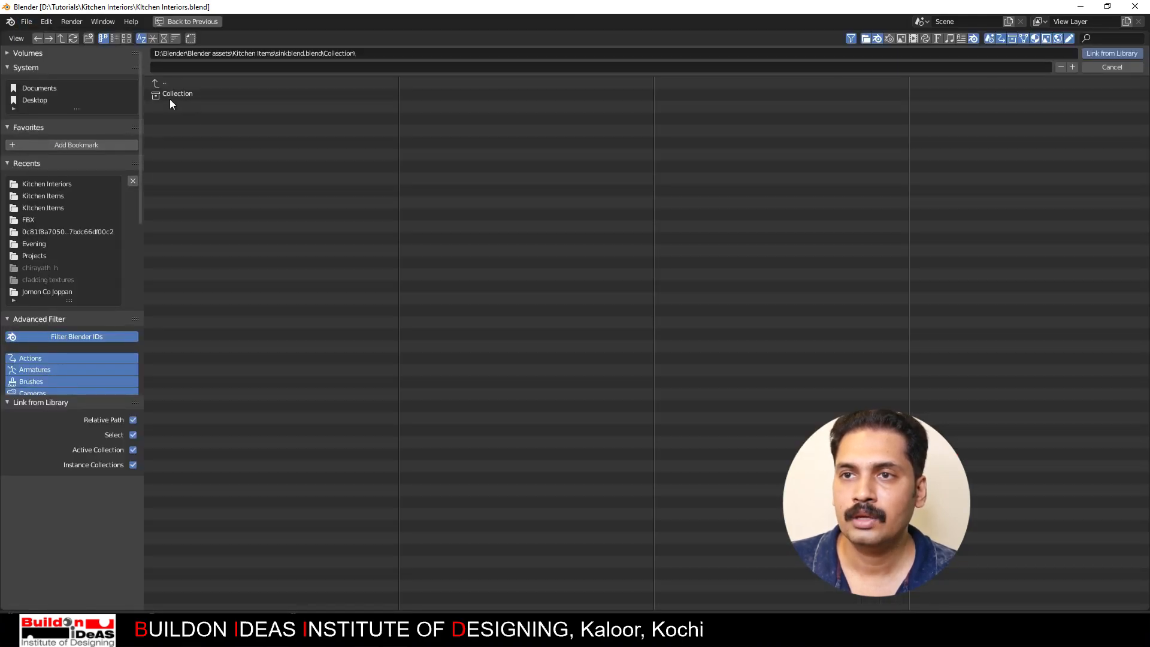
{"action": "left_click", "coordinate": [156, 79]}
{"action": "left_click", "coordinate": [155, 80]}
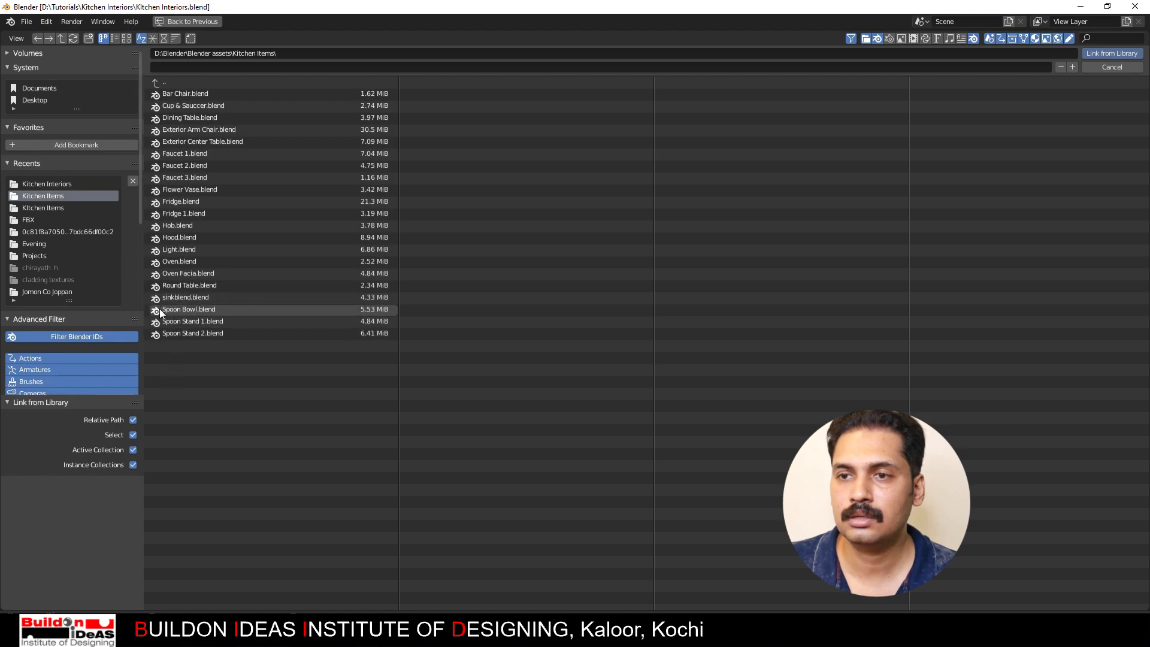
{"action": "double_click", "coordinate": [174, 297]}
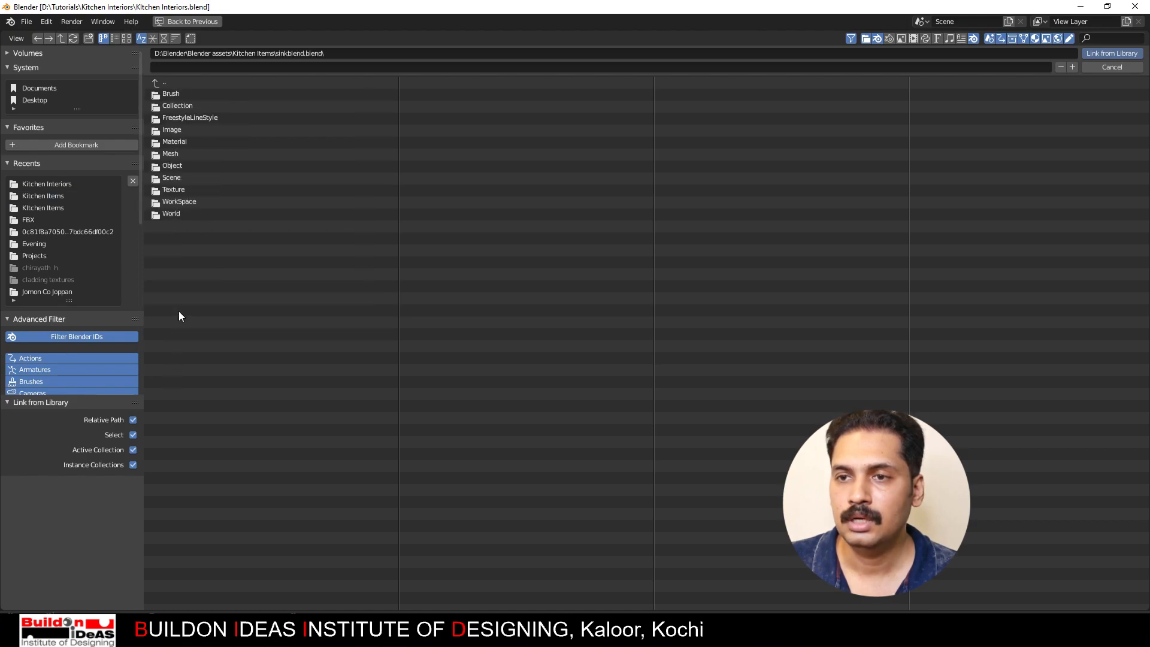
{"action": "double_click", "coordinate": [182, 107]}
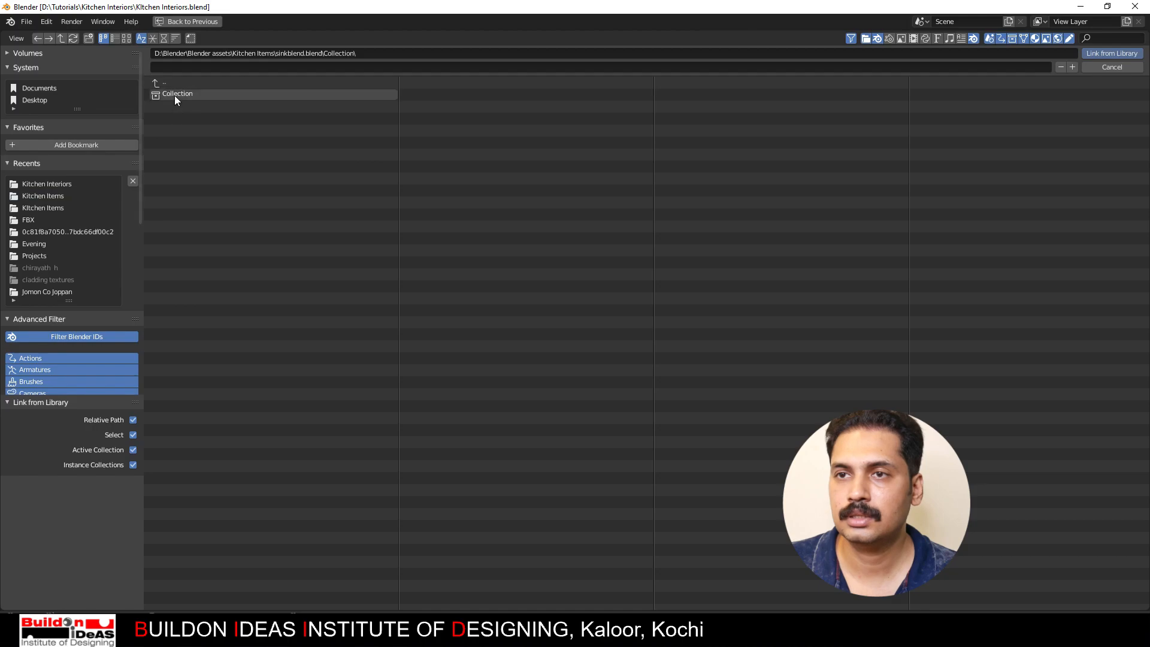
{"action": "left_click", "coordinate": [174, 94]}
{"action": "left_click", "coordinate": [1111, 53]}
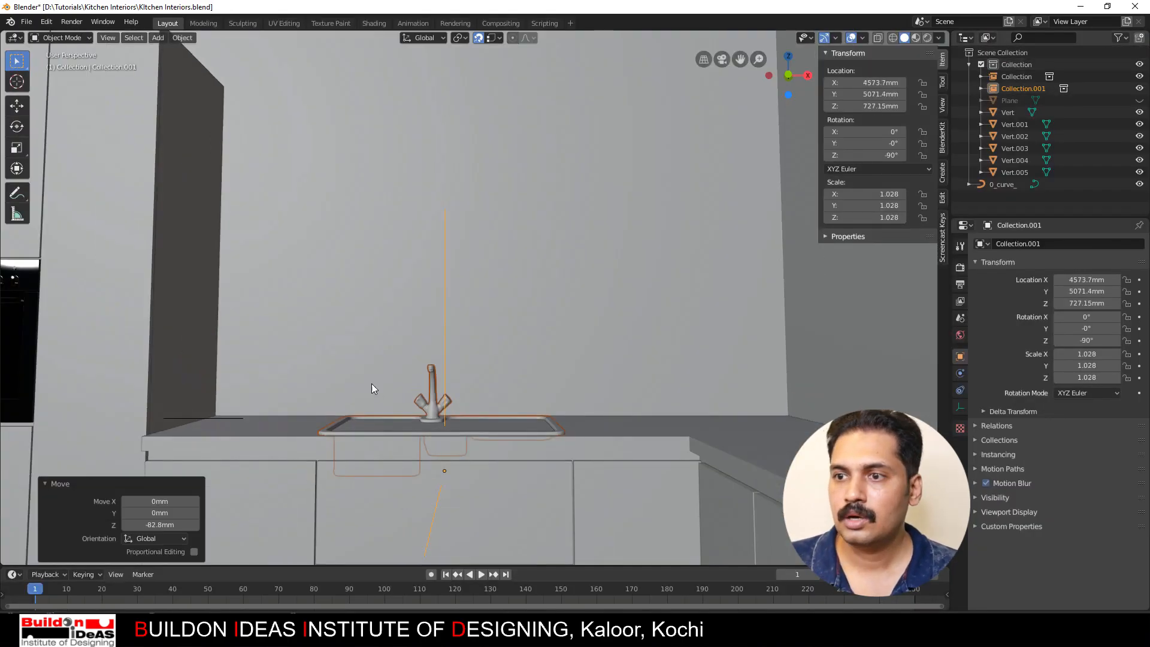
Step: Move the sink about 57.7 mm along the Y axis toward the back wall
{"action": "scroll", "coordinate": [371, 383], "scroll_direction": "down", "scroll_amount": 2}
{"action": "middle_click_drag", "start_coordinate": [365, 369], "coordinate": [415, 398]}
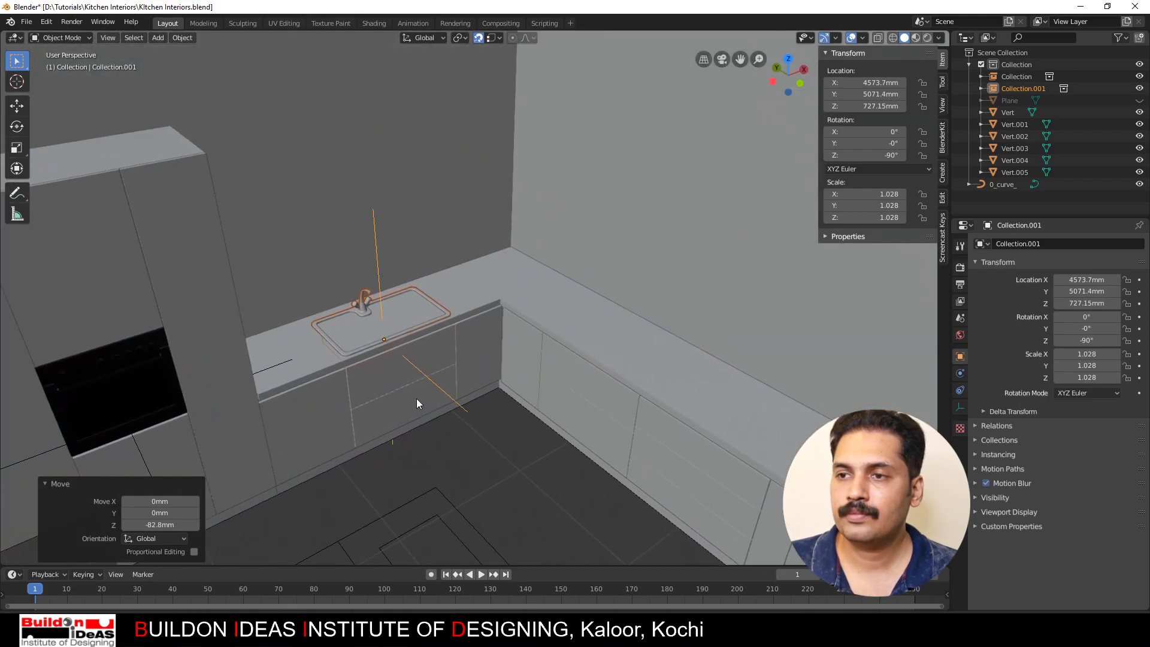
{"action": "scroll", "coordinate": [351, 313], "scroll_direction": "up", "scroll_amount": 3}
{"action": "left_click", "coordinate": [292, 321]}
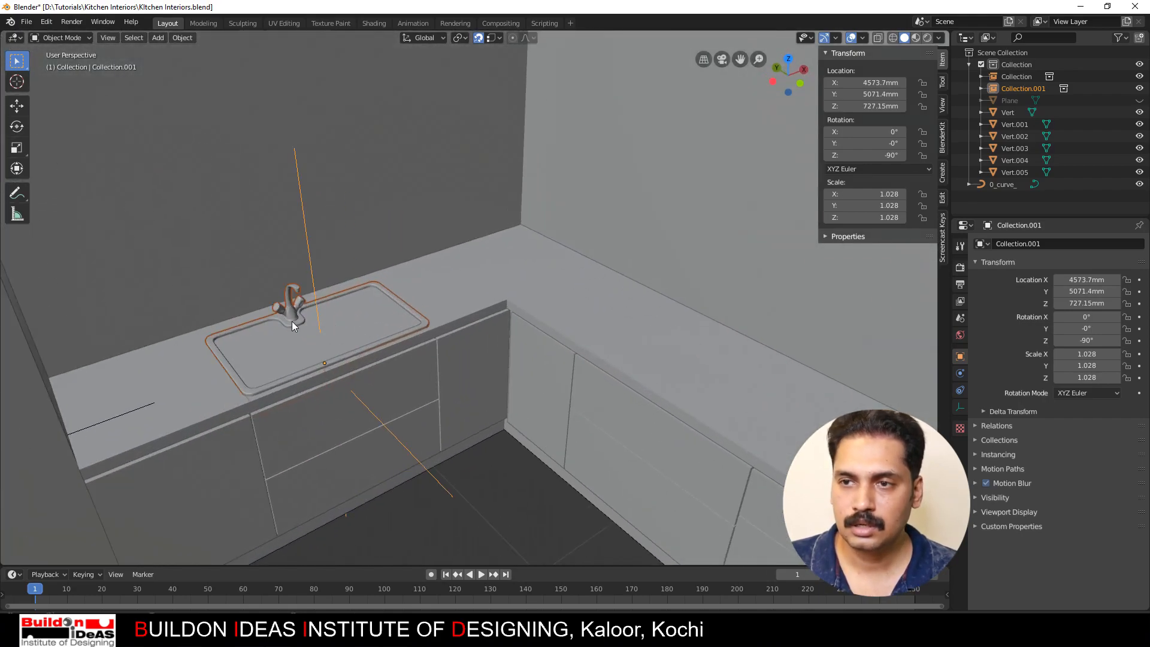
{"action": "key", "text": "g"}
{"action": "key", "text": "y"}
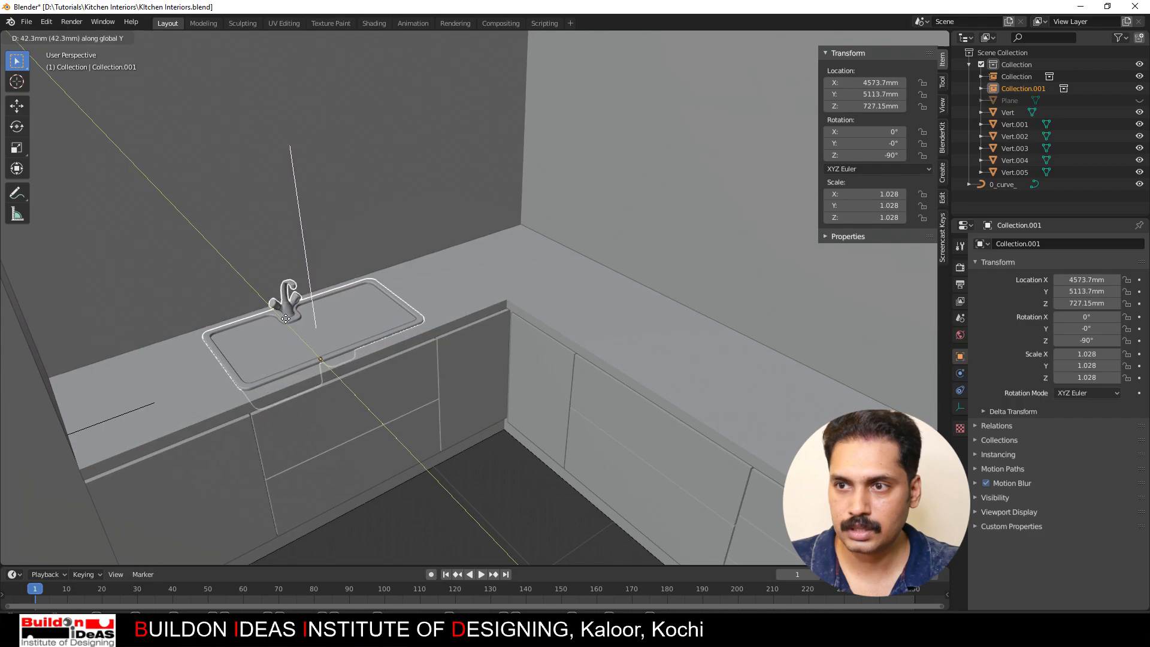
{"action": "left_click", "coordinate": [283, 318]}
{"action": "scroll", "coordinate": [350, 310], "scroll_direction": "down", "scroll_amount": 3}
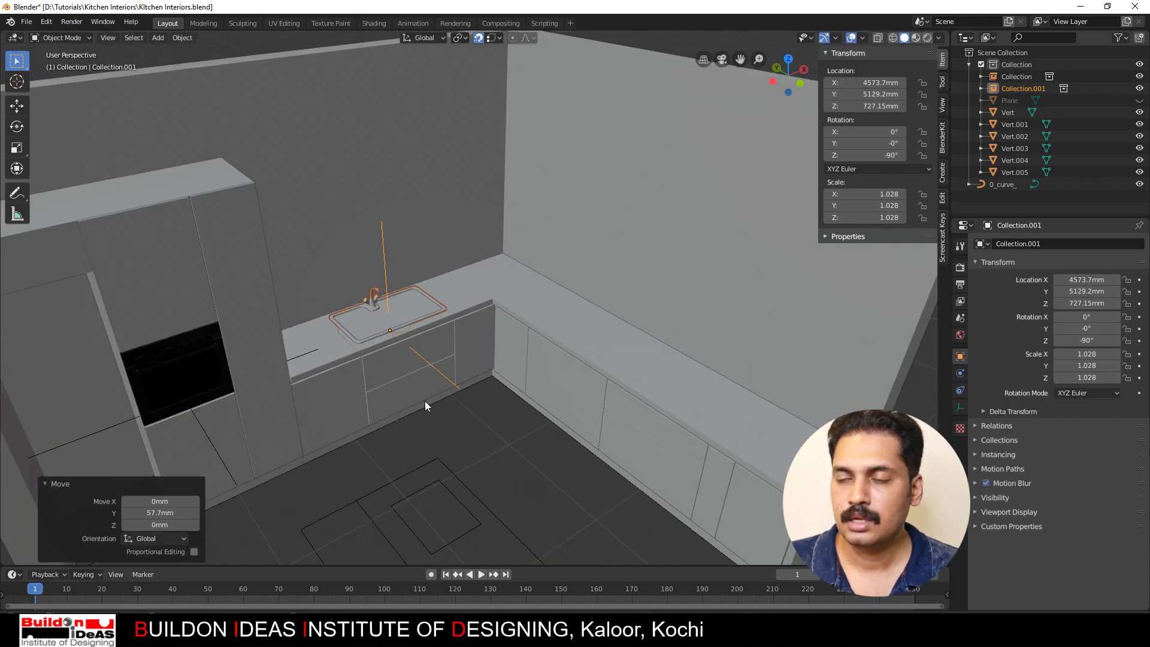
{"action": "middle_click_drag", "start_coordinate": [425, 401], "coordinate": [389, 389]}
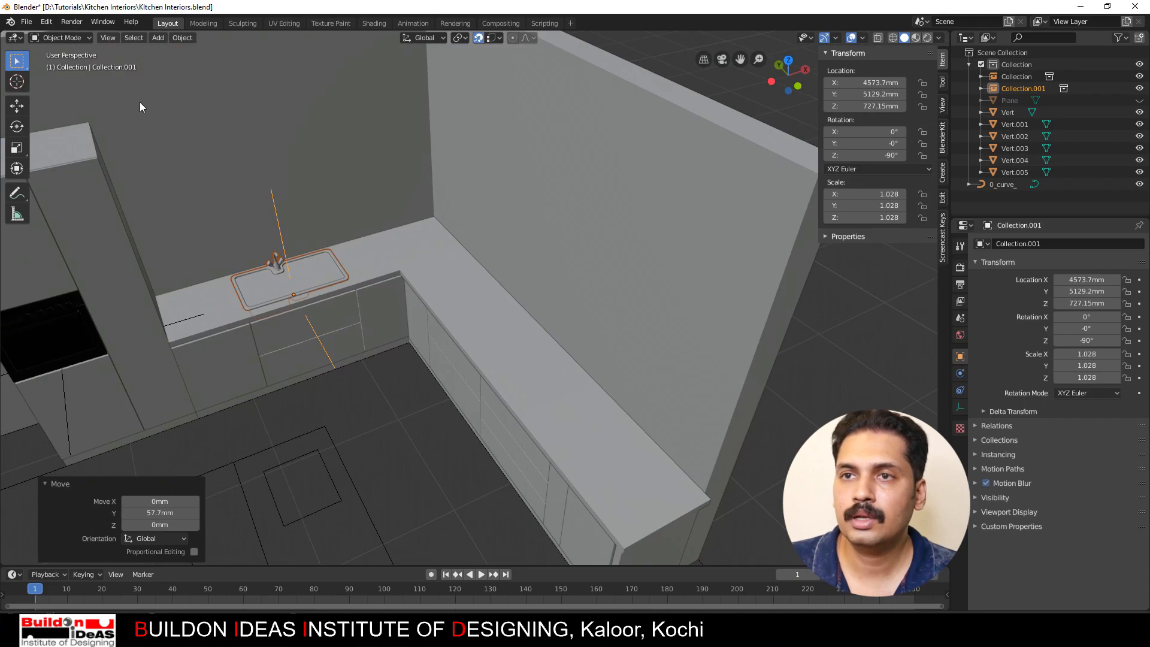
Step: Link the Collection from Hob.blend in the Kitchen Items asset folder
{"action": "left_click", "coordinate": [27, 21]}
{"action": "left_click", "coordinate": [60, 142]}
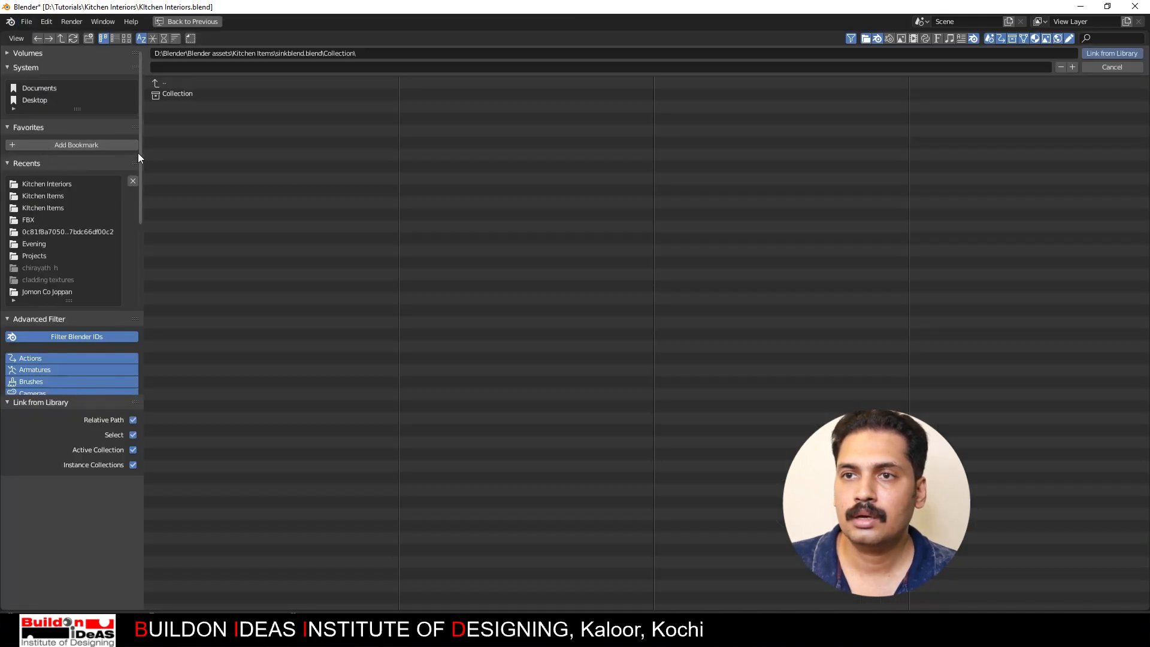
{"action": "left_click", "coordinate": [156, 82]}
{"action": "left_click", "coordinate": [155, 82]}
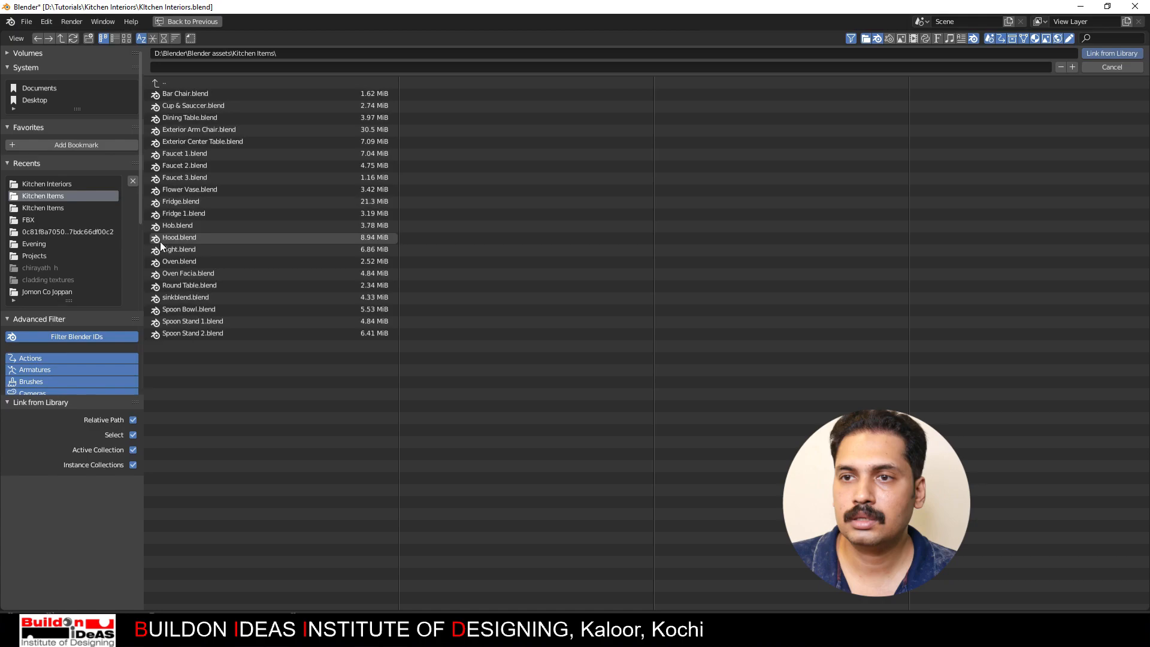
{"action": "double_click", "coordinate": [168, 225]}
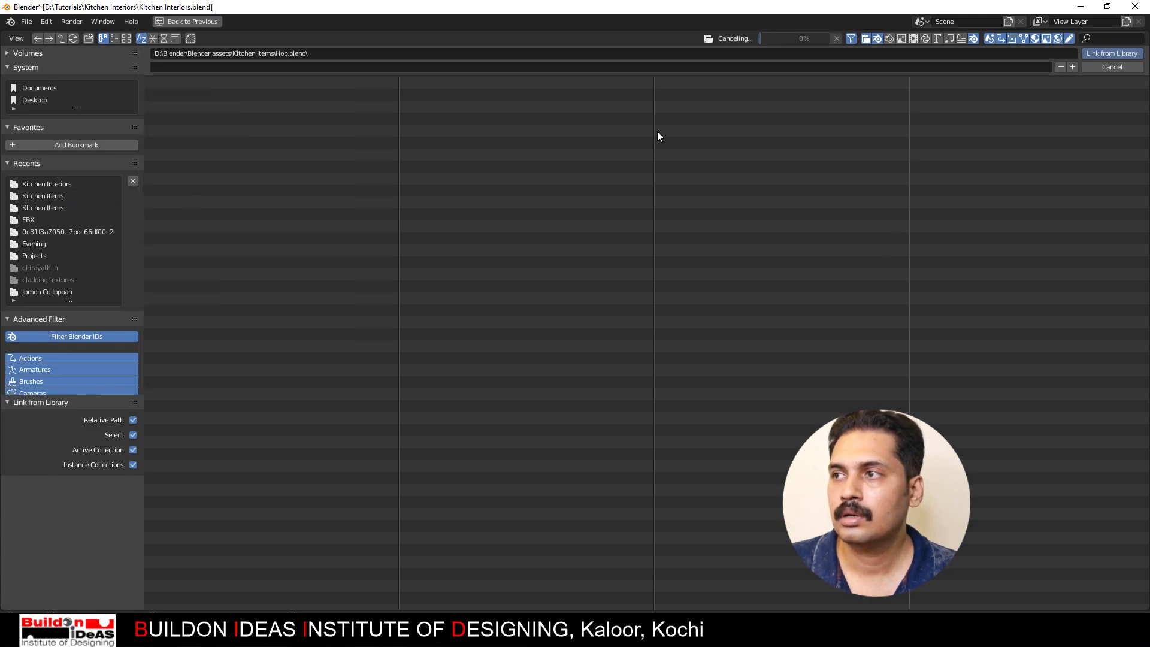
{"action": "double_click", "coordinate": [174, 107]}
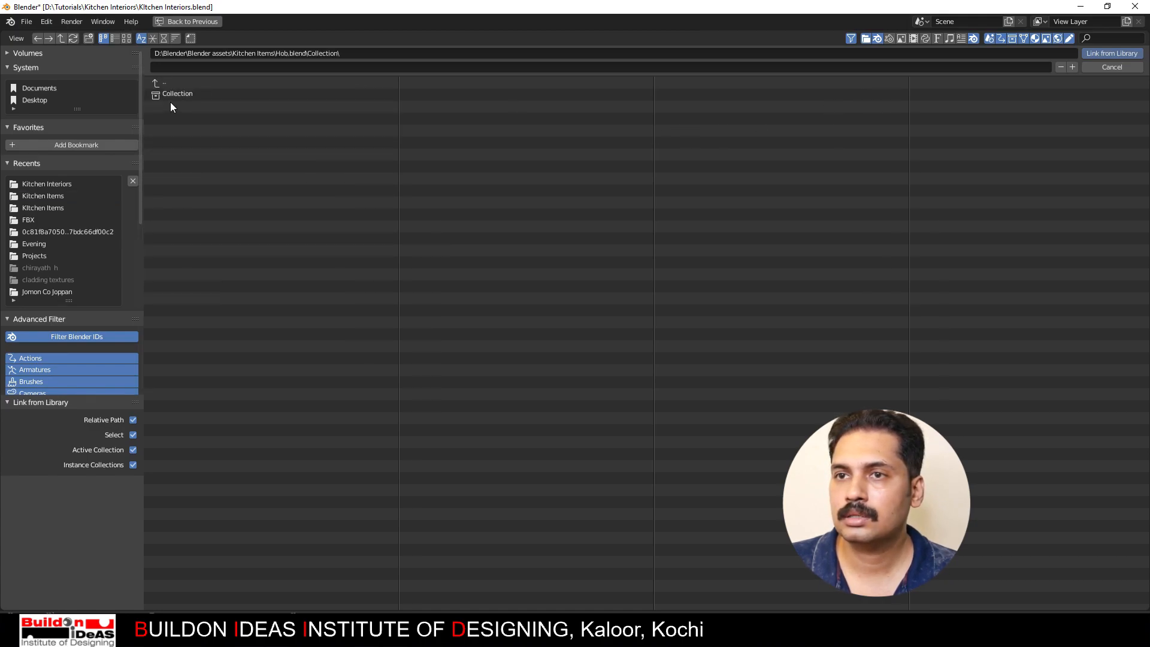
{"action": "left_click", "coordinate": [179, 95]}
{"action": "left_click", "coordinate": [1102, 52]}
Step: Move the hob 300 mm along the X axis on the countertop
{"action": "key", "text": "g"}
{"action": "key", "text": "x"}
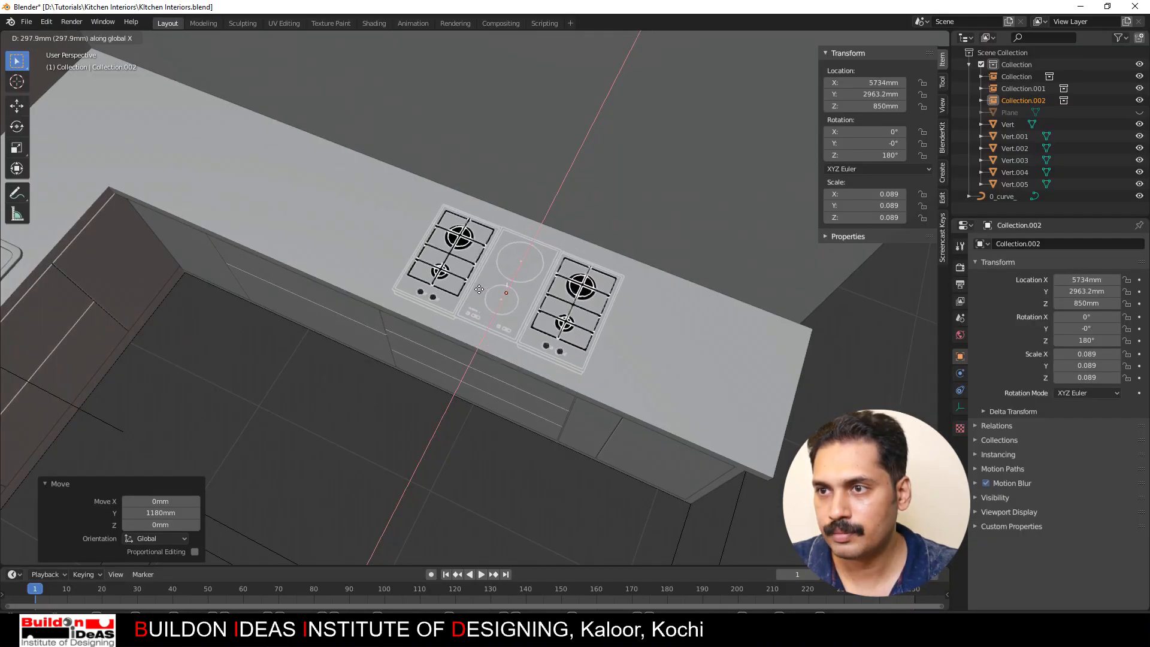
{"action": "type", "text": "300"}
{"action": "key", "text": "Return"}
Step: Scale the hob up by about 1.044 and shift it about 19.8 mm along the Y axis
{"action": "key", "text": "s"}
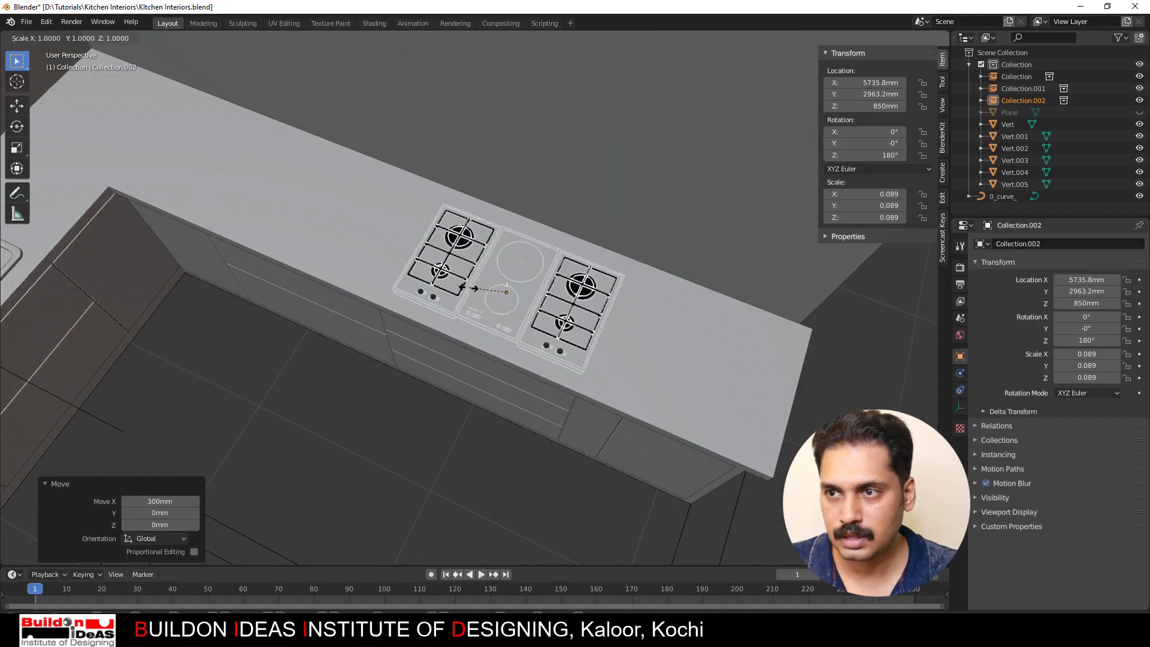
{"action": "left_click", "coordinate": [466, 294]}
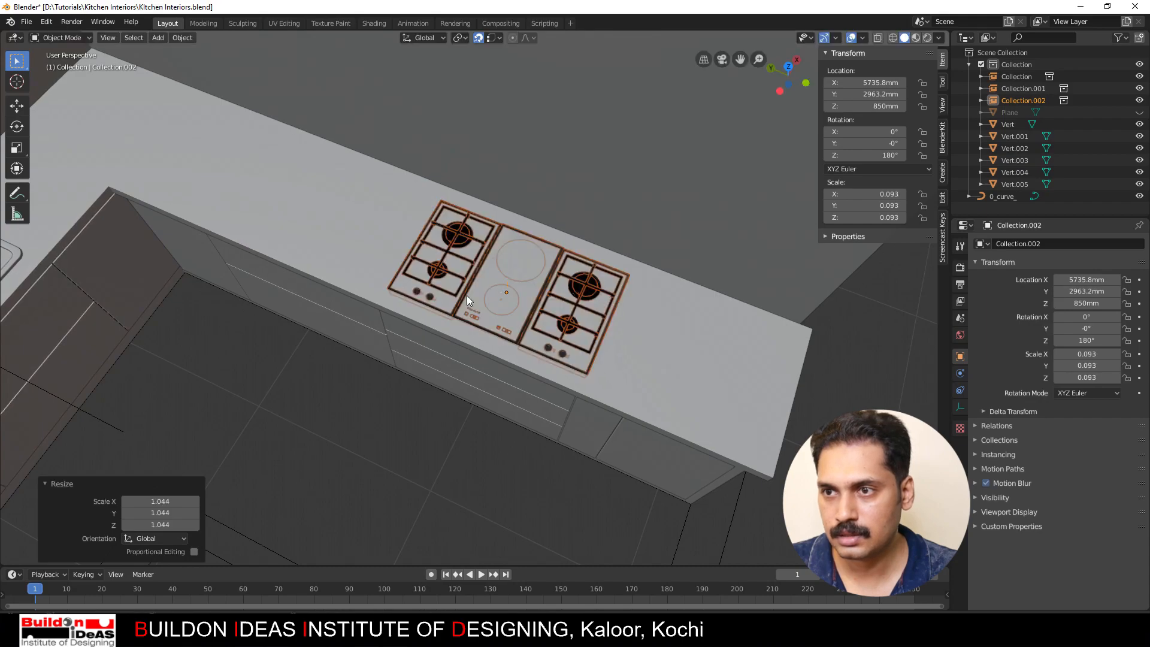
{"action": "key", "text": "g"}
{"action": "key", "text": "y"}
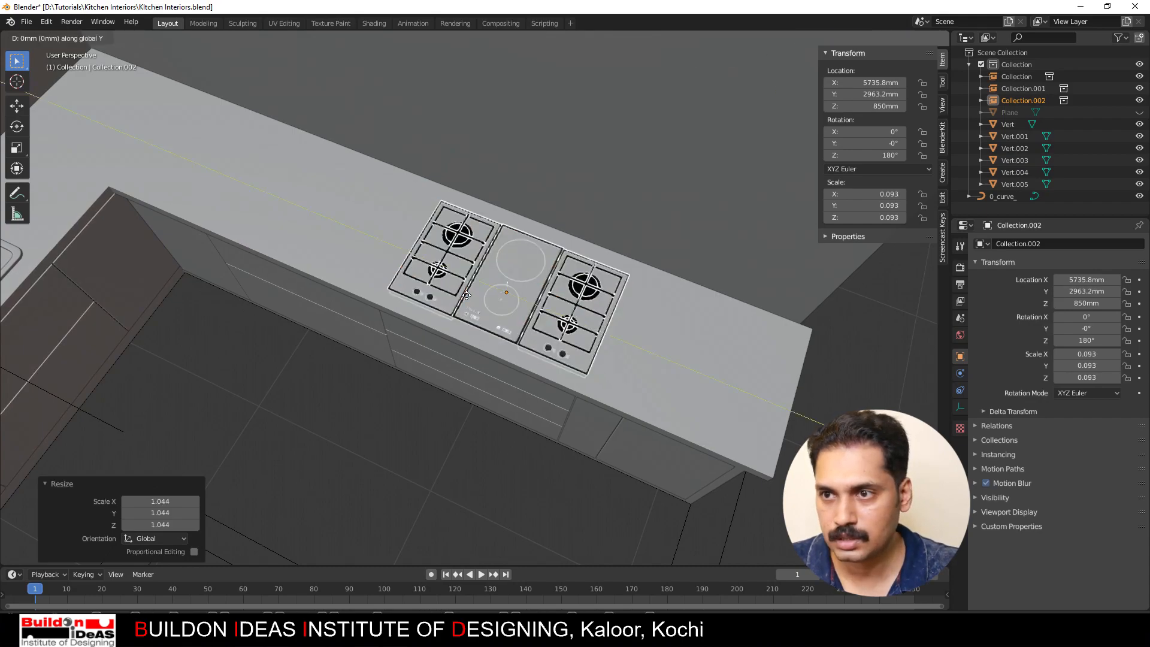
{"action": "left_click", "coordinate": [465, 294]}
Step: Raise the hob about 4.13 mm along the Z axis so it sits on the countertop
{"action": "key", "text": "g"}
{"action": "key", "text": "z"}
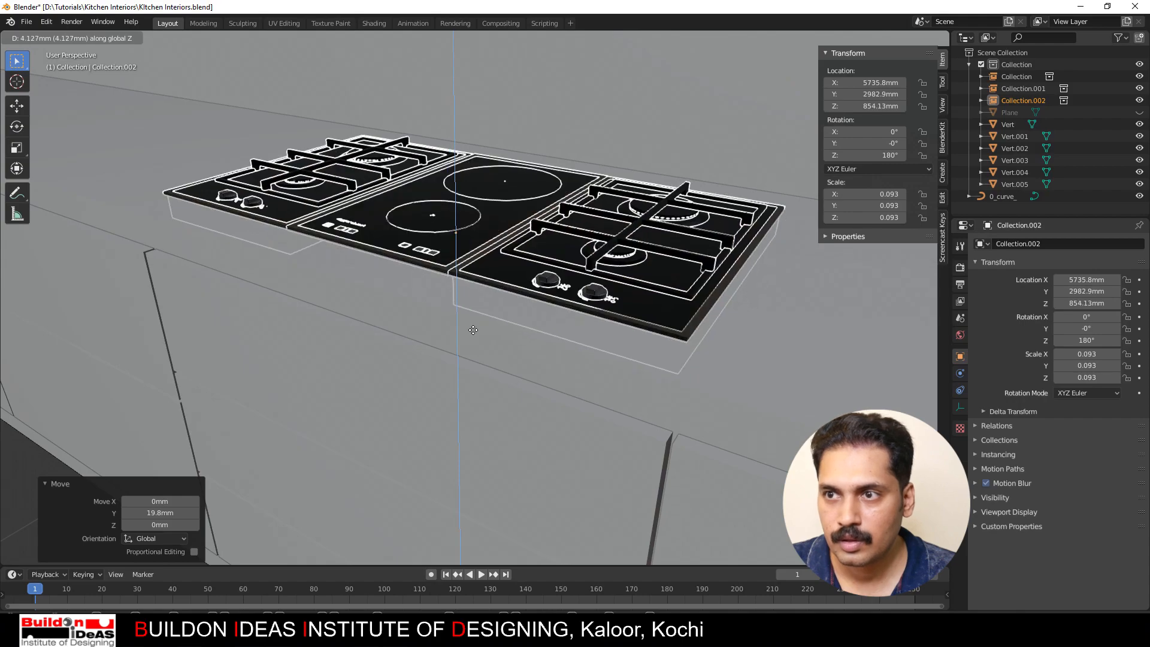
{"action": "left_click", "coordinate": [473, 330]}
{"action": "scroll", "coordinate": [409, 328], "scroll_direction": "down", "scroll_amount": 9}
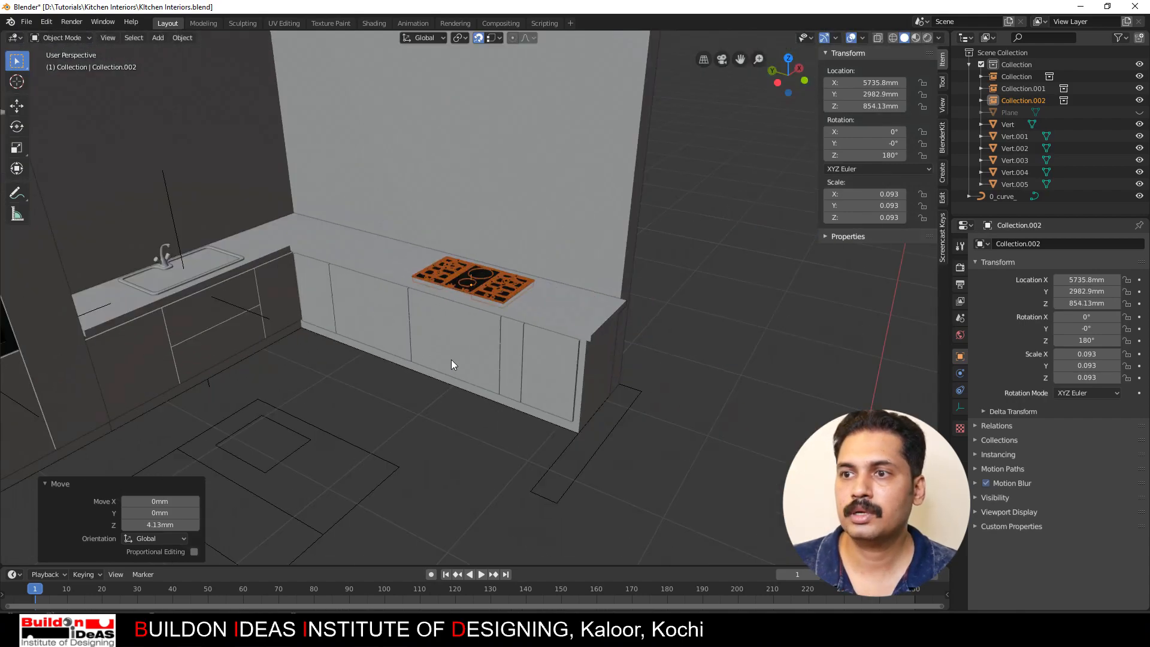
Step: Deselect the hob and switch the viewport to Material Preview shading
{"action": "left_click", "coordinate": [724, 376]}
{"action": "mouse_move", "coordinate": [413, 383]}
{"action": "middle_mouse_down"}
{"action": "mouse_move", "coordinate": [313, 359]}
{"action": "mouse_move", "coordinate": [315, 369]}
{"action": "mouse_move", "coordinate": [351, 347]}
{"action": "mouse_move", "coordinate": [345, 378]}
{"action": "mouse_move", "coordinate": [455, 413]}
{"action": "mouse_move", "coordinate": [438, 381]}
{"action": "mouse_move", "coordinate": [498, 370]}
{"action": "mouse_move", "coordinate": [350, 374]}
{"action": "middle_mouse_up"}
{"action": "left_click", "coordinate": [916, 37]}
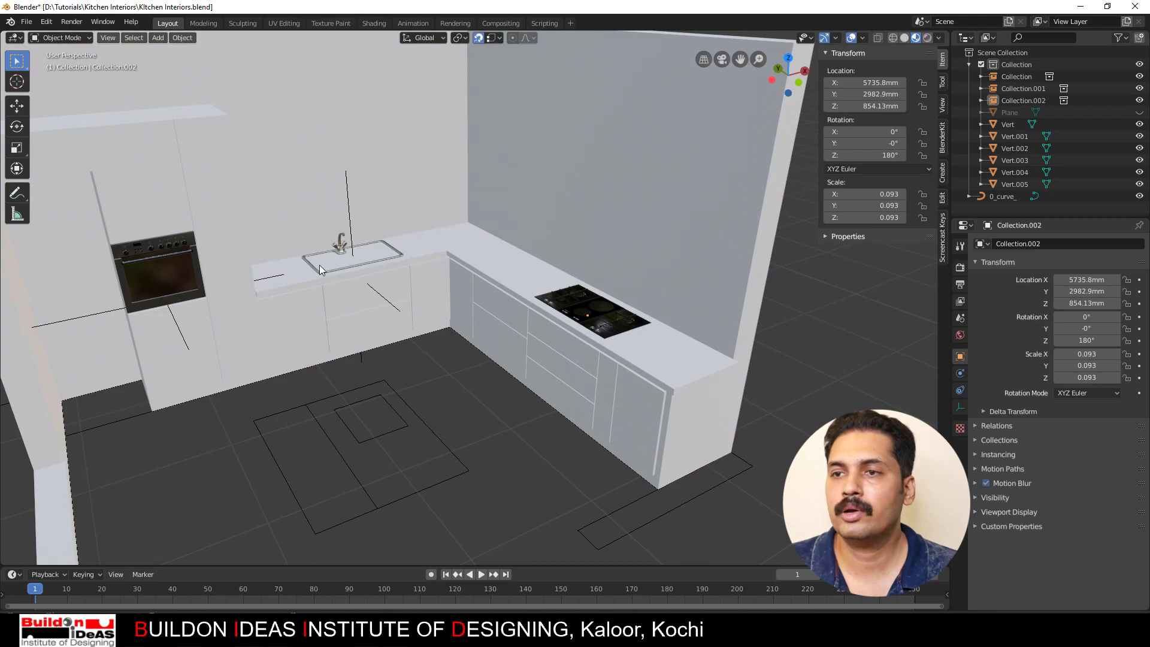
{"action": "middle_click_drag", "start_coordinate": [418, 361], "coordinate": [413, 383]}
Step: Add the cooker hood on the hob's wall and lower it about 101 mm along the Z axis to hob level
{"action": "left_click", "coordinate": [157, 37]}
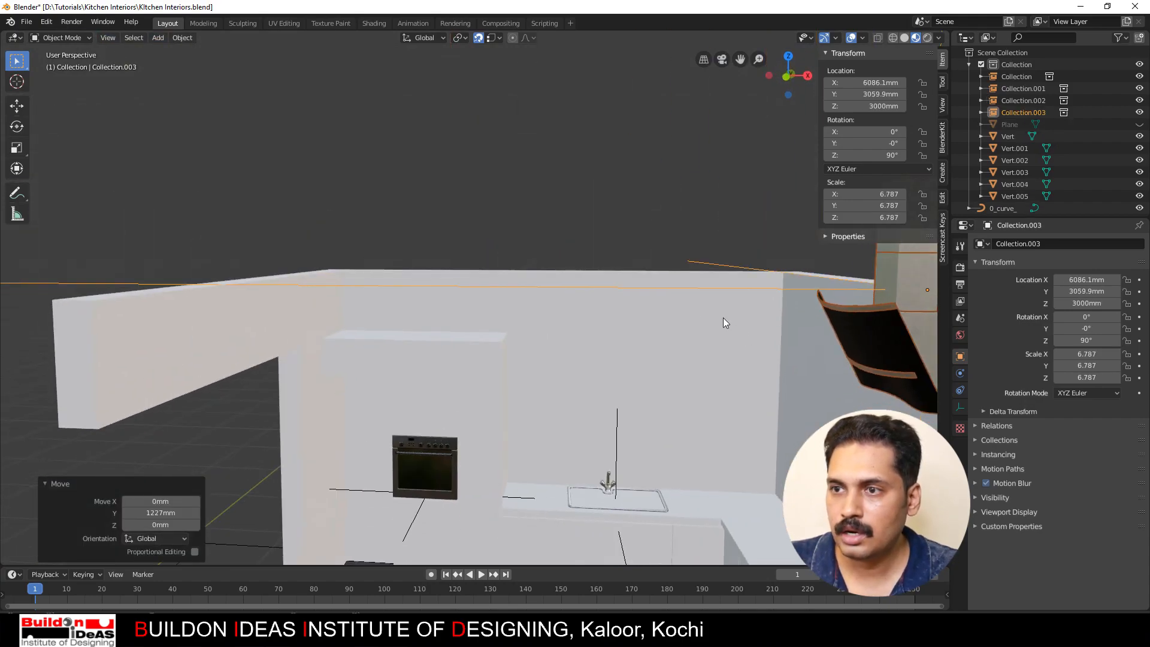
{"action": "middle_click_drag", "start_coordinate": [723, 317], "coordinate": [138, 137]}
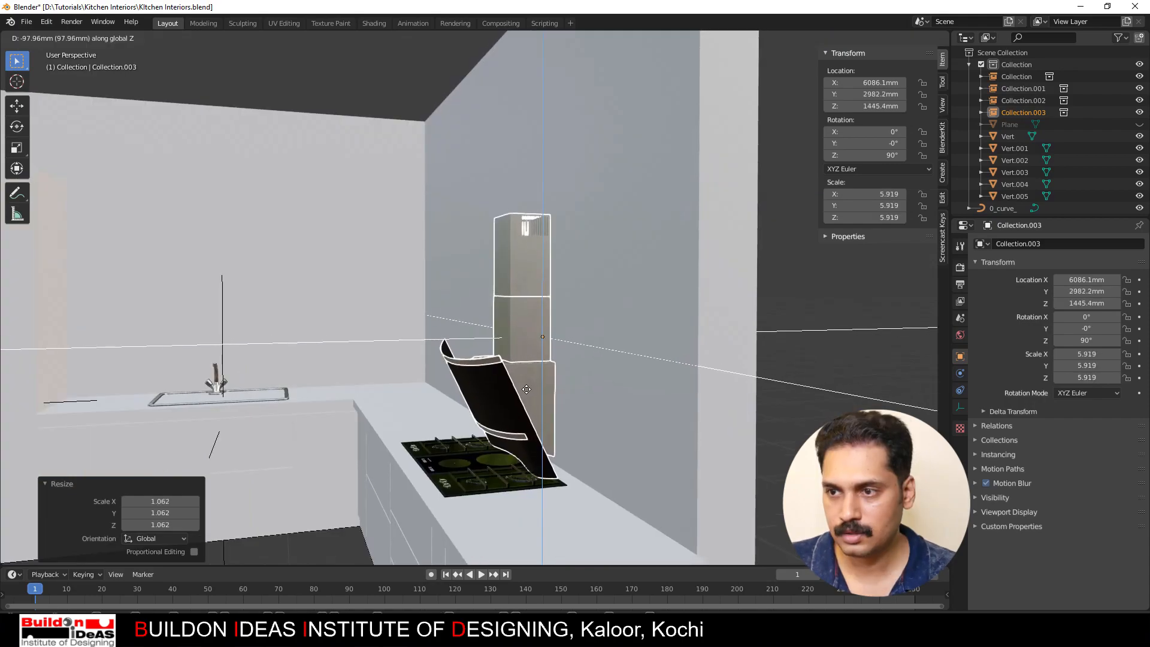
{"action": "left_click", "coordinate": [523, 389]}
Step: Raise the cooker hood 750 mm along the Z axis above the hob
{"action": "key", "text": "g"}
{"action": "key", "text": "z"}
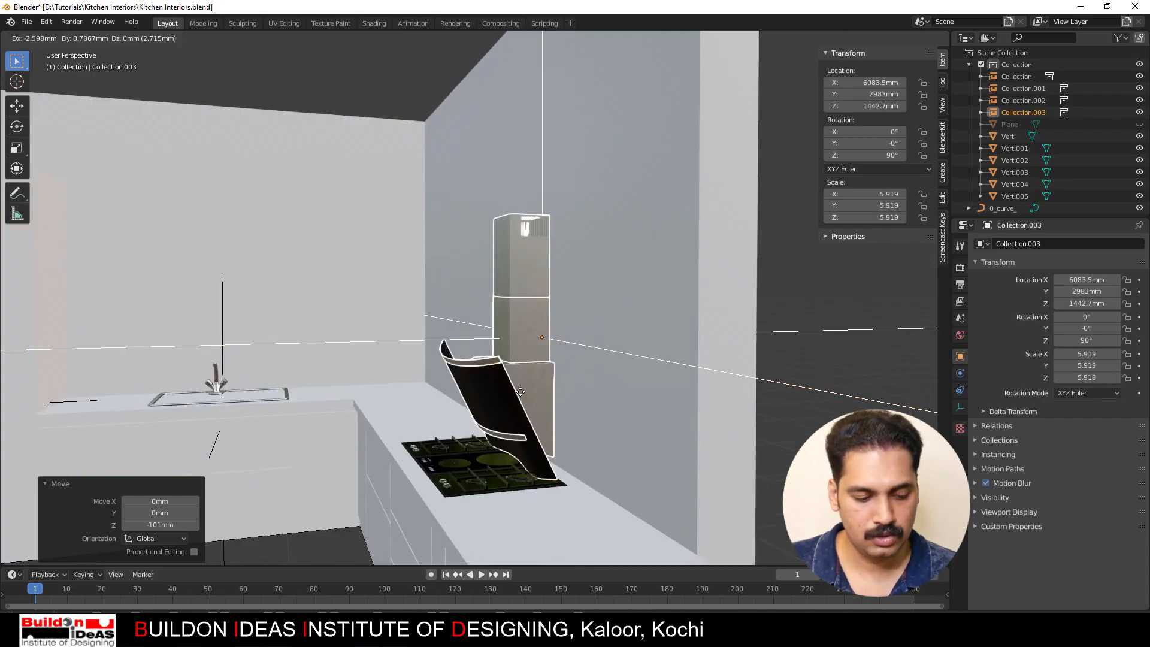
{"action": "type", "text": "750"}
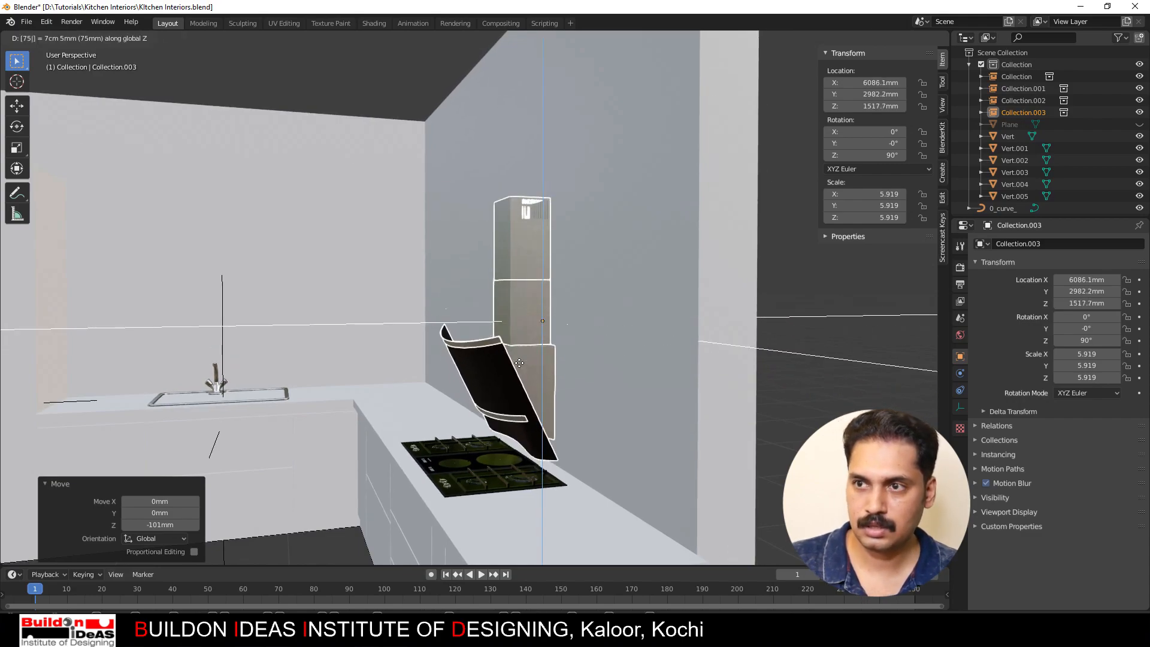
{"action": "key", "text": "Return"}
Step: Examine the placement of the hood, hob, sink and oven in the kitchen from several angles
{"action": "scroll", "coordinate": [307, 387], "scroll_direction": "down", "scroll_amount": 3}
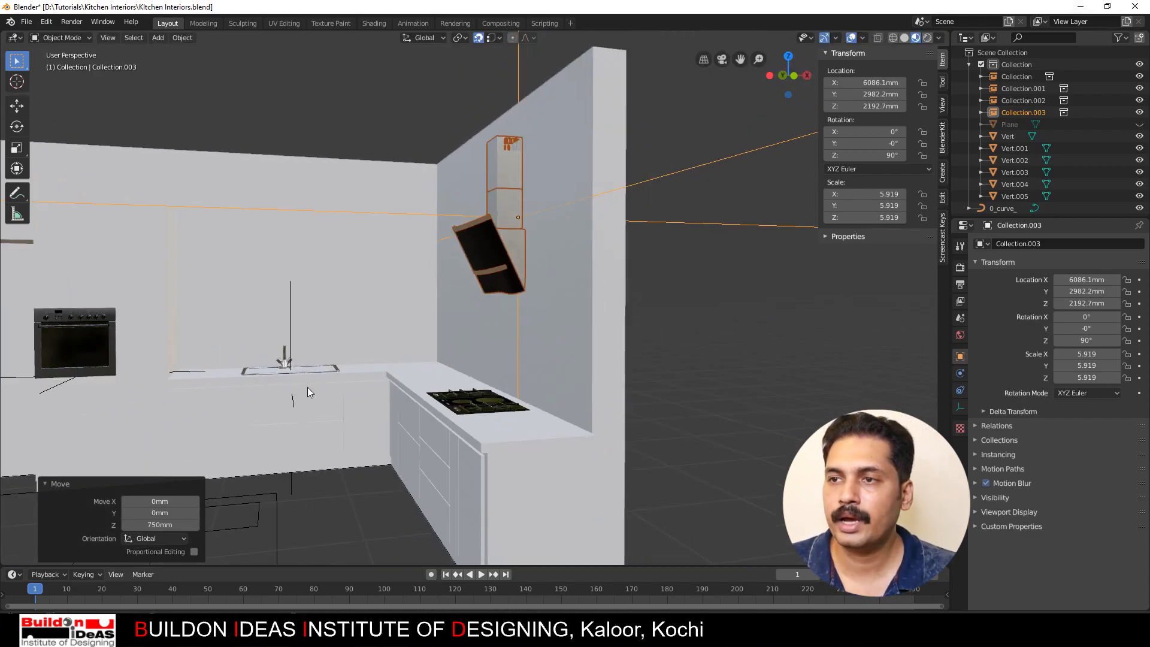
{"action": "middle_click_drag", "start_coordinate": [411, 307], "coordinate": [499, 311]}
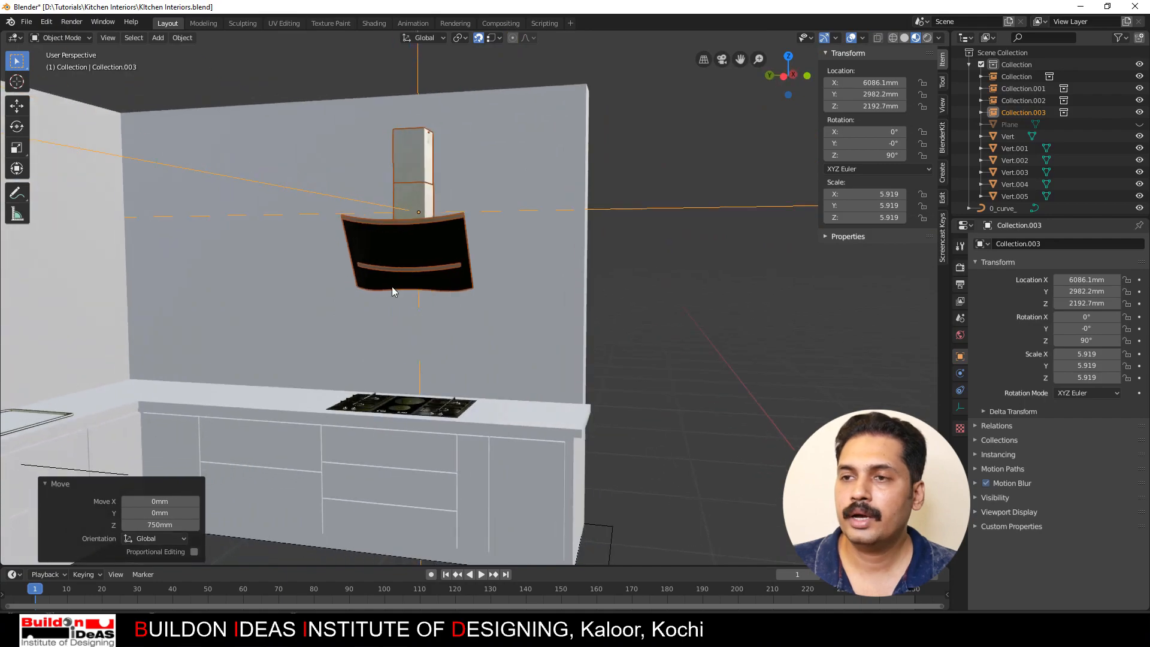
{"action": "middle_click_drag", "start_coordinate": [392, 286], "coordinate": [396, 408]}
{"action": "scroll", "coordinate": [470, 380], "scroll_direction": "down", "scroll_amount": 3}
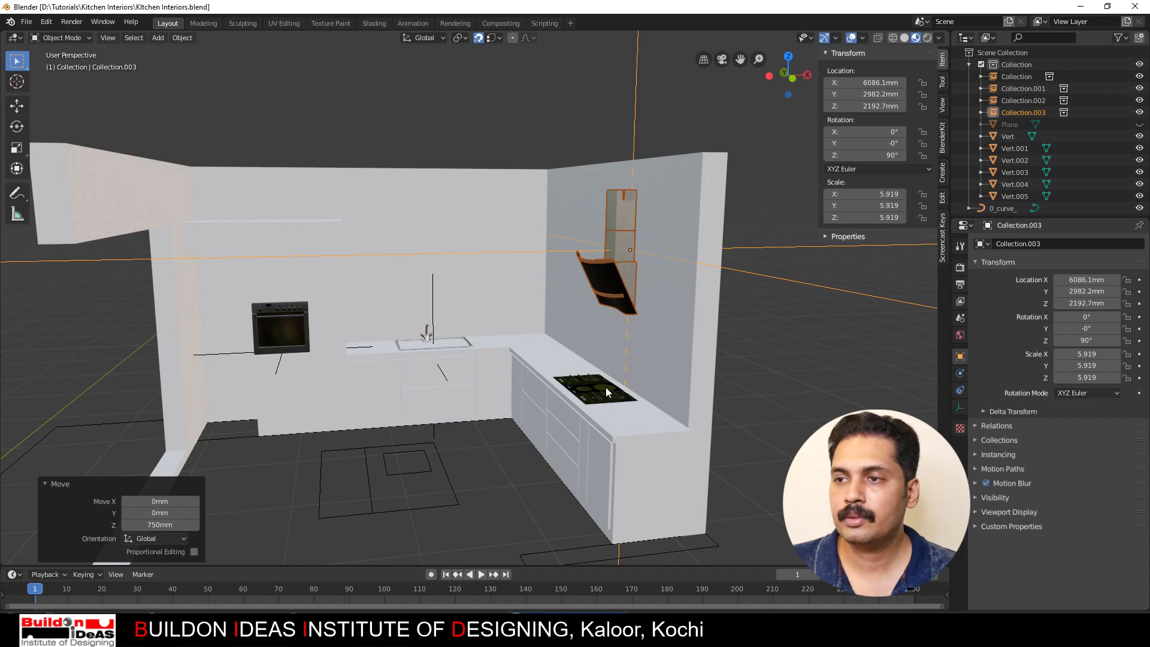
{"action": "middle_click_drag", "start_coordinate": [466, 354], "coordinate": [568, 411]}
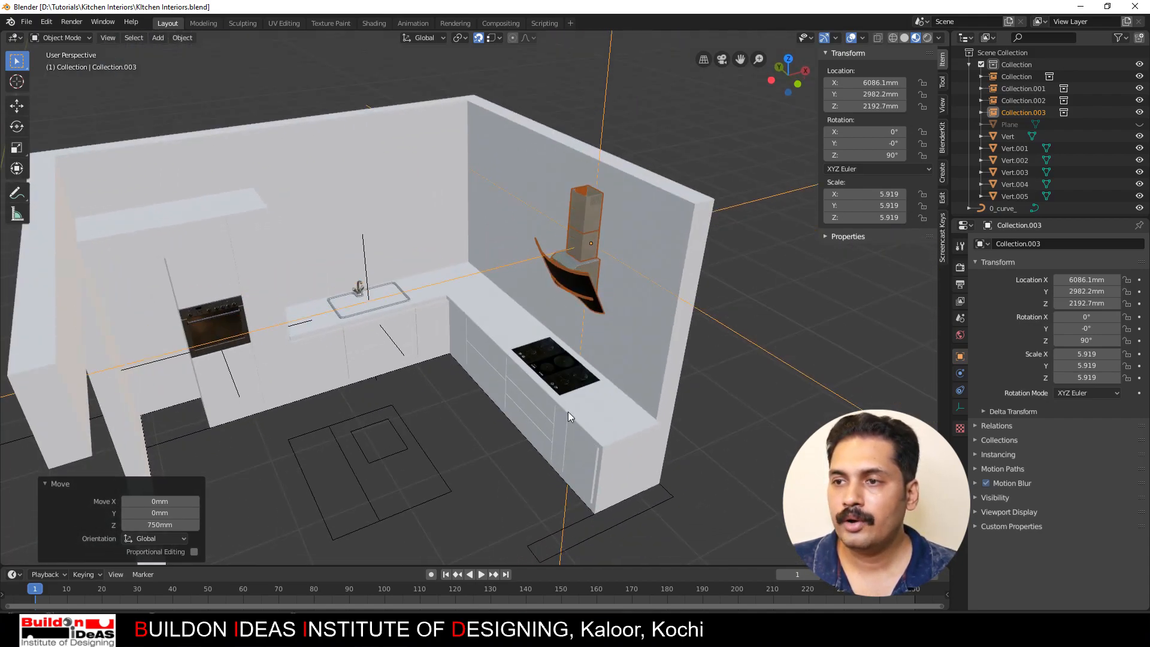
{"action": "scroll", "coordinate": [568, 411], "scroll_direction": "up", "scroll_amount": 3}
{"action": "scroll", "coordinate": [303, 343], "scroll_direction": "up", "scroll_amount": 2}
{"action": "scroll", "coordinate": [257, 324], "scroll_direction": "up", "scroll_amount": 2}
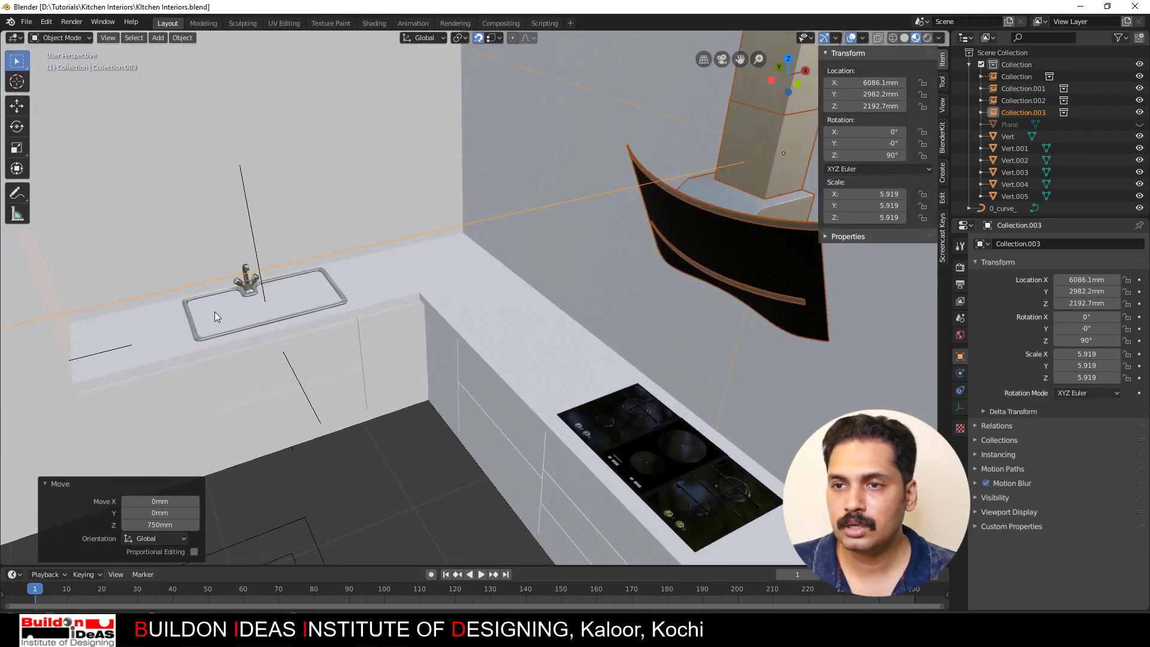
{"action": "scroll", "coordinate": [216, 315], "scroll_direction": "up", "scroll_amount": 1}
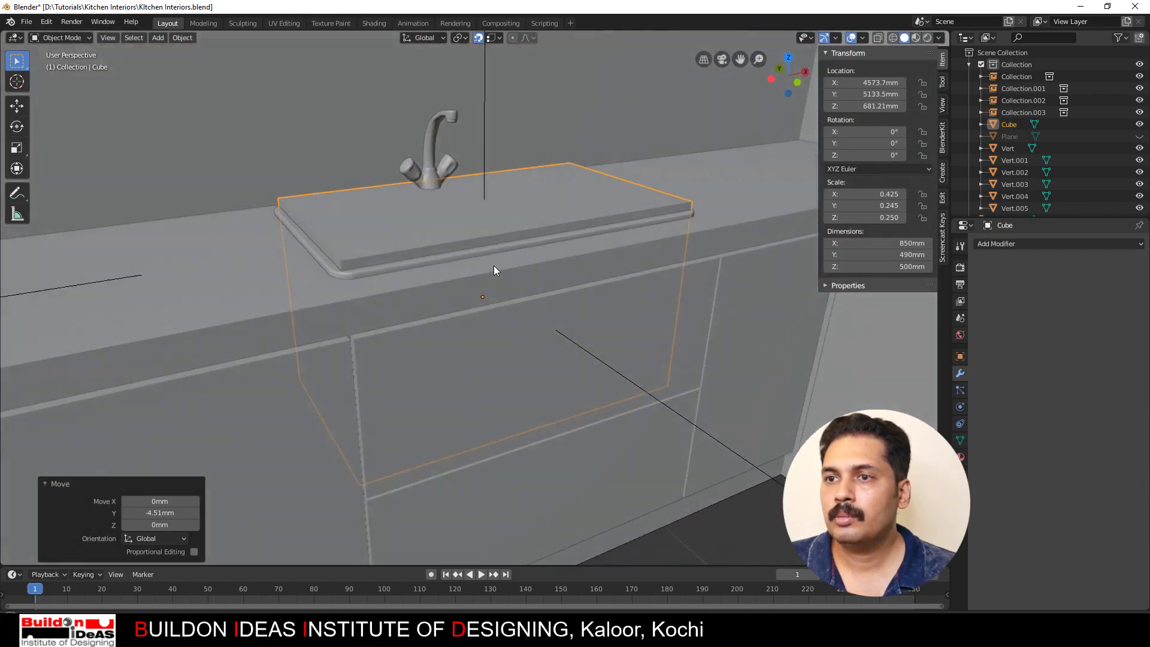
Step: Add a Boolean modifier to the L-shaped countertop object
{"action": "left_click", "coordinate": [253, 306]}
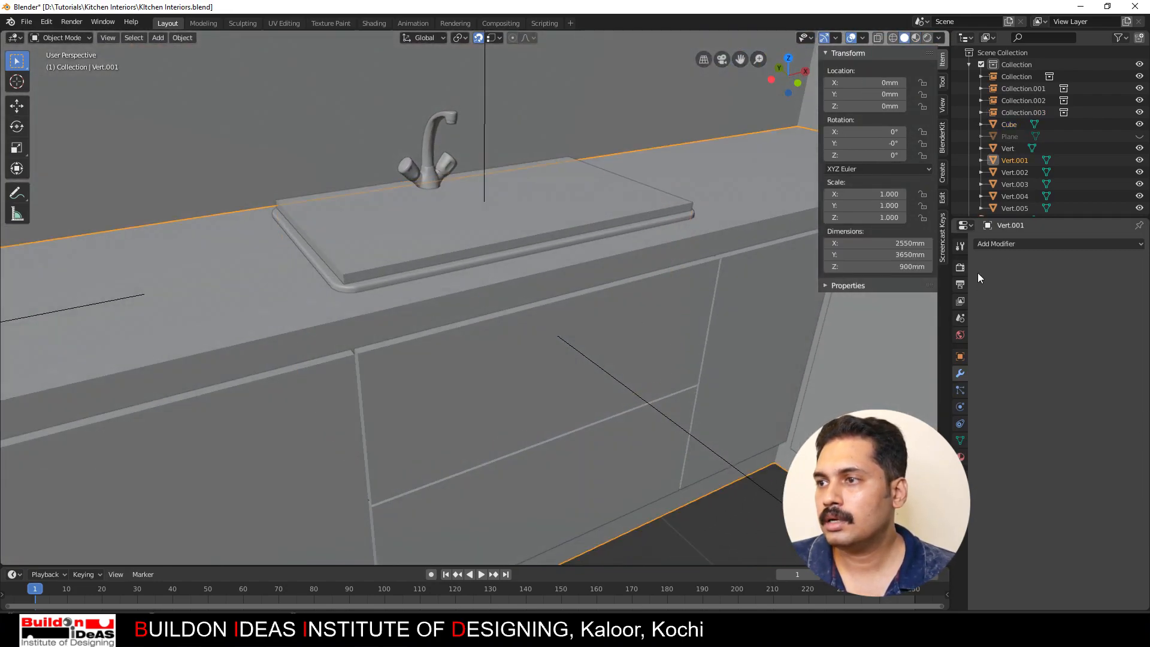
{"action": "left_click", "coordinate": [996, 245]}
{"action": "left_click", "coordinate": [916, 298]}
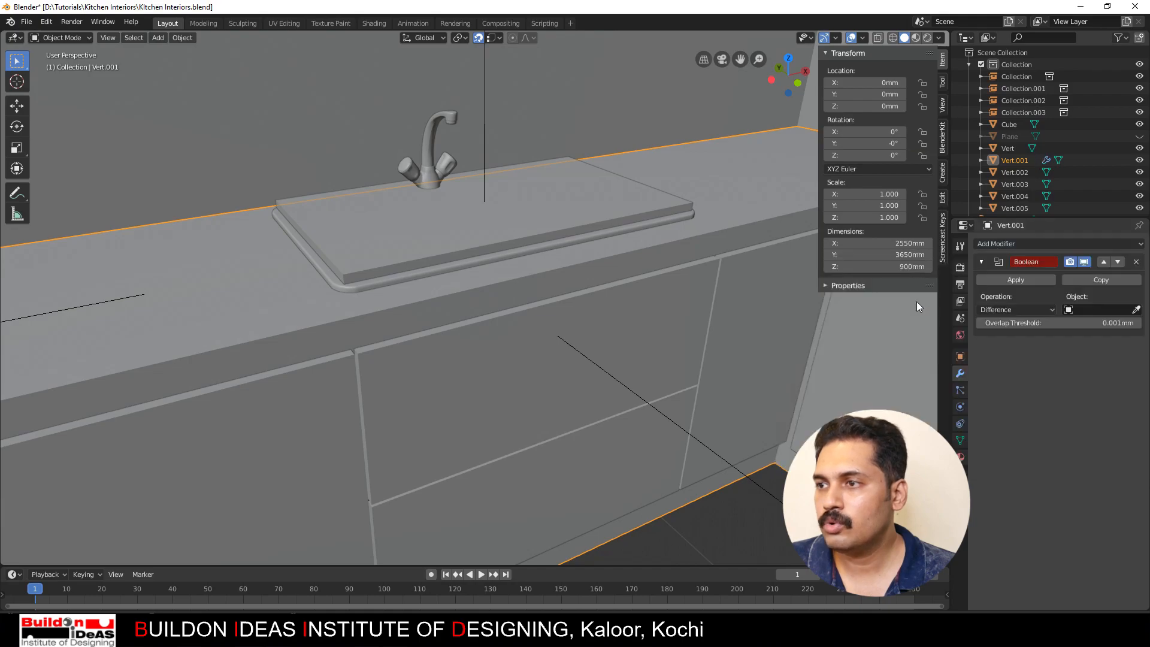
Step: Cut the sink opening by applying the Boolean Difference with Cube as the cutting object, and delete the cube
{"action": "left_click", "coordinate": [1135, 308]}
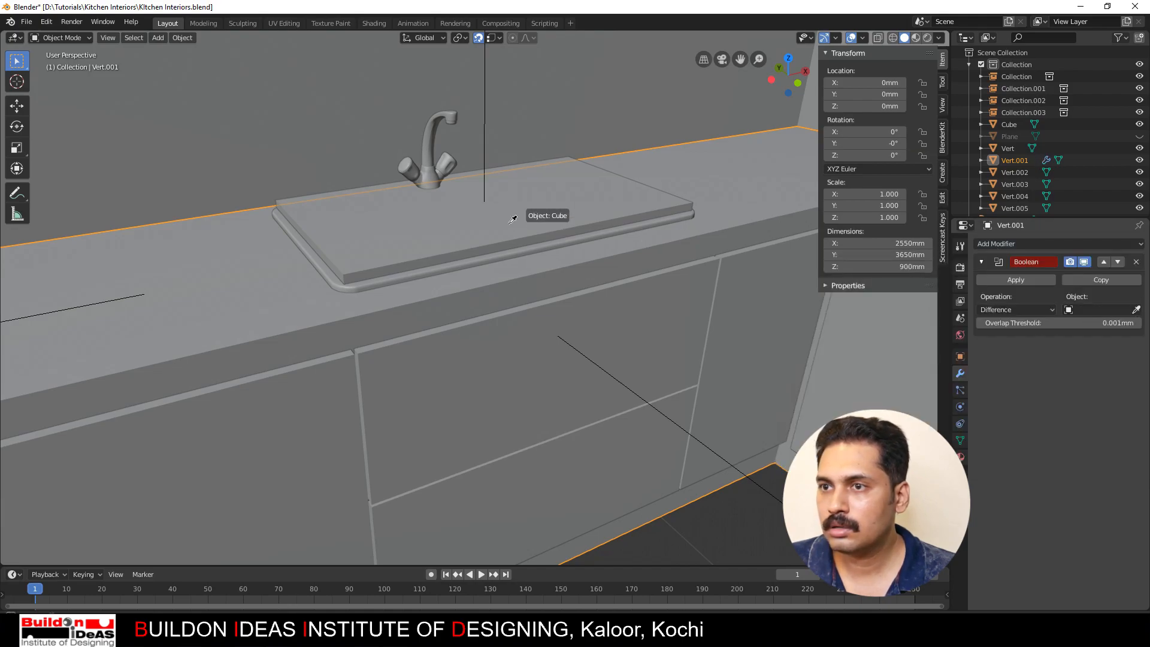
{"action": "left_click", "coordinate": [398, 237]}
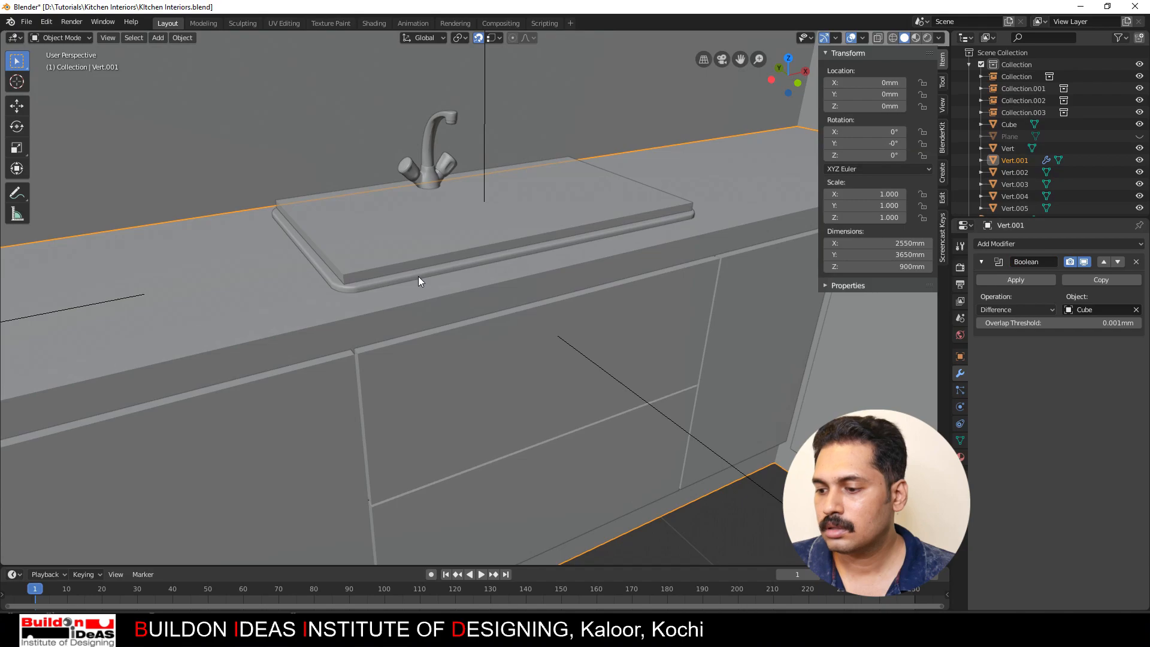
{"action": "left_click", "coordinate": [1021, 280]}
{"action": "left_click", "coordinate": [534, 229]}
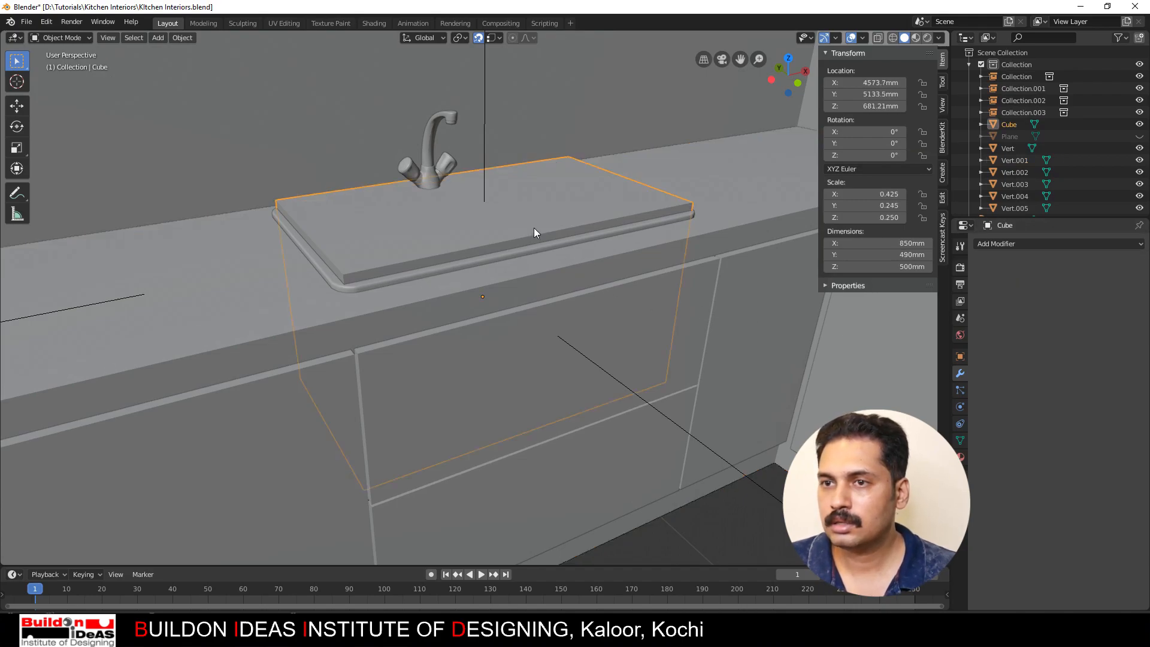
{"action": "key", "text": "Delete"}
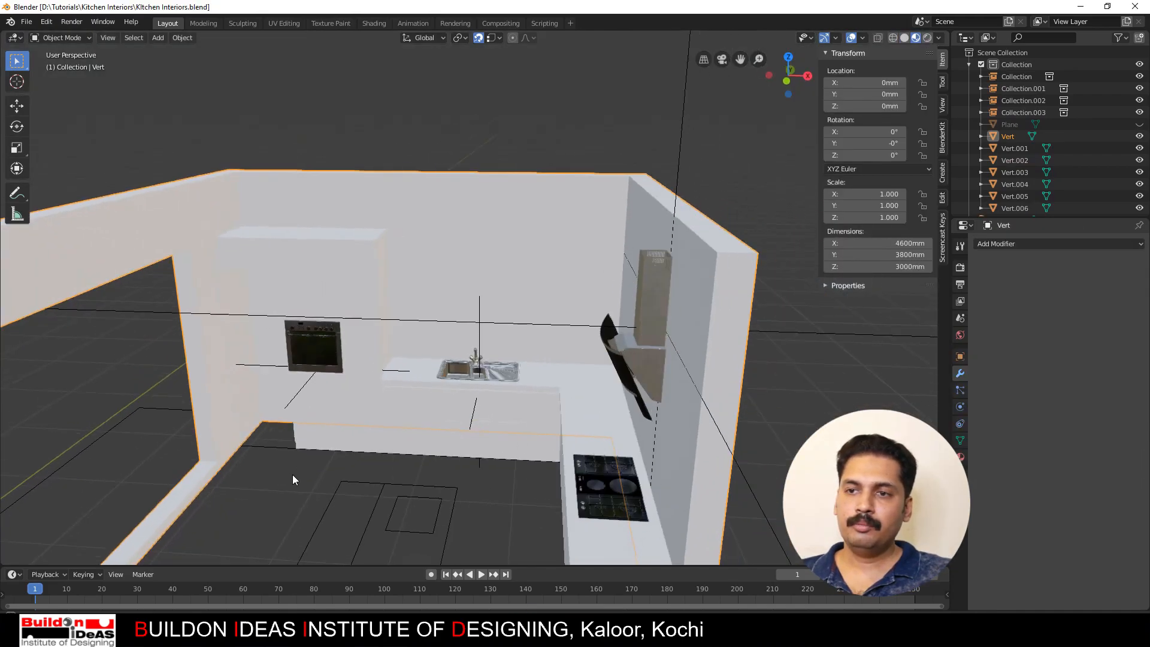
Step: Extrude the underside of the overhead cabinet body about 160 mm down along the Z axis to the top of the fridge
{"action": "middle_click_drag", "start_coordinate": [293, 475], "coordinate": [330, 463]}
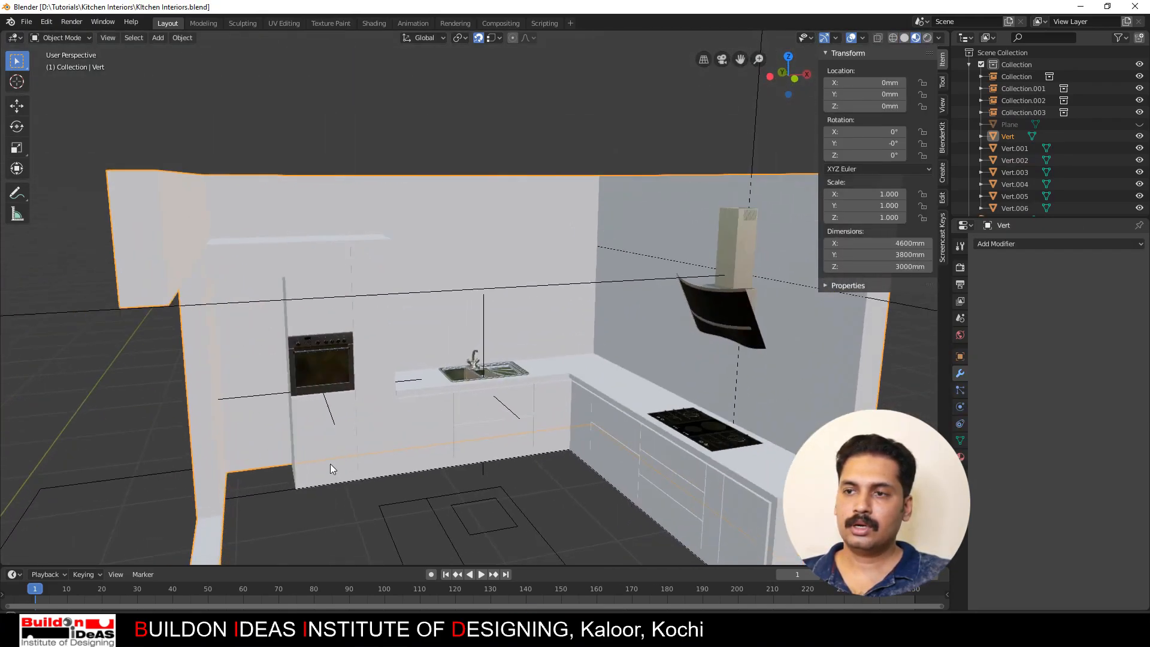
{"action": "middle_click_drag", "start_coordinate": [573, 476], "coordinate": [551, 426]}
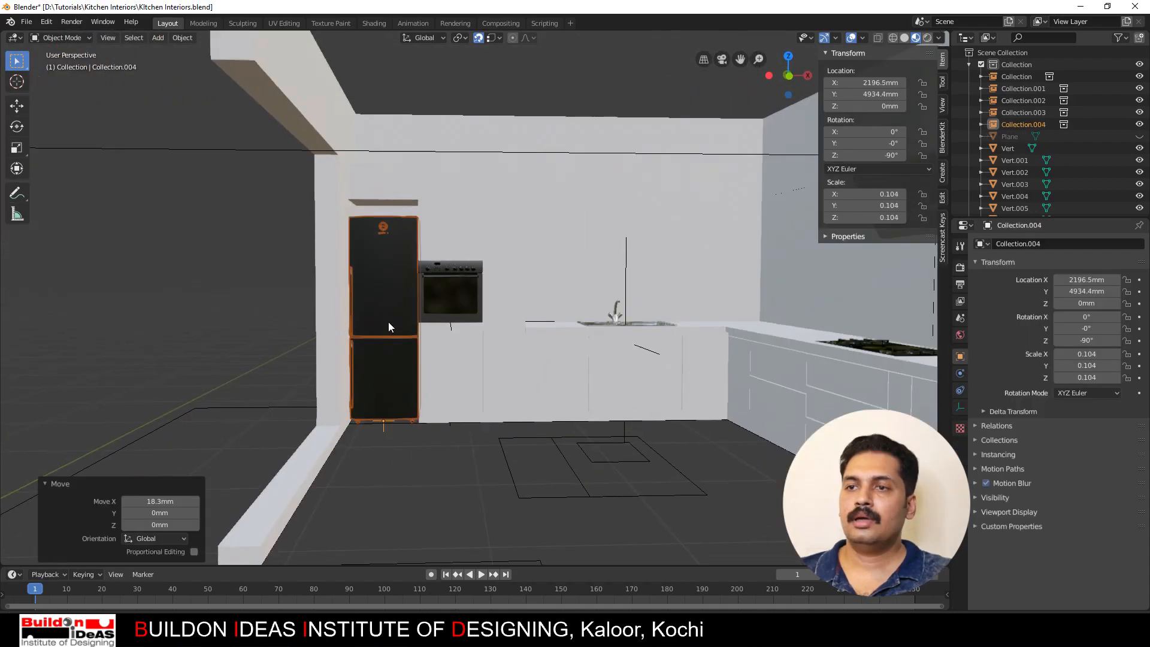
{"action": "middle_click_drag", "start_coordinate": [388, 321], "coordinate": [363, 329]}
{"action": "scroll", "coordinate": [363, 329], "scroll_direction": "up", "scroll_amount": 3}
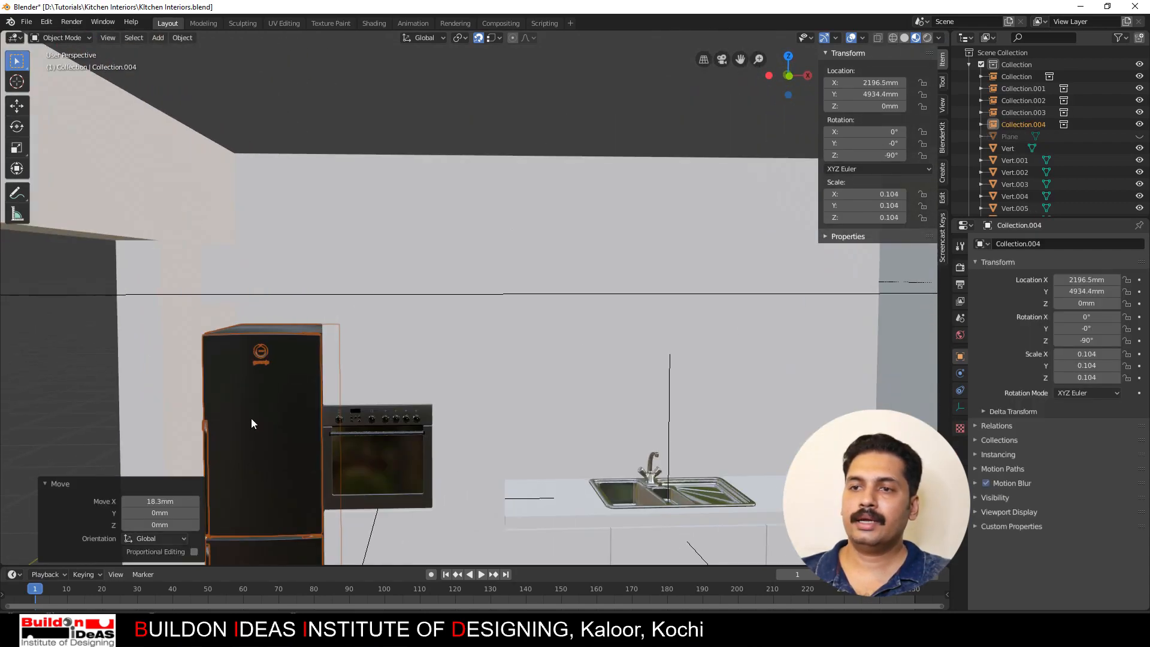
{"action": "middle_click_drag", "start_coordinate": [250, 418], "coordinate": [382, 394]}
{"action": "scroll", "coordinate": [382, 389], "scroll_direction": "up", "scroll_amount": 3}
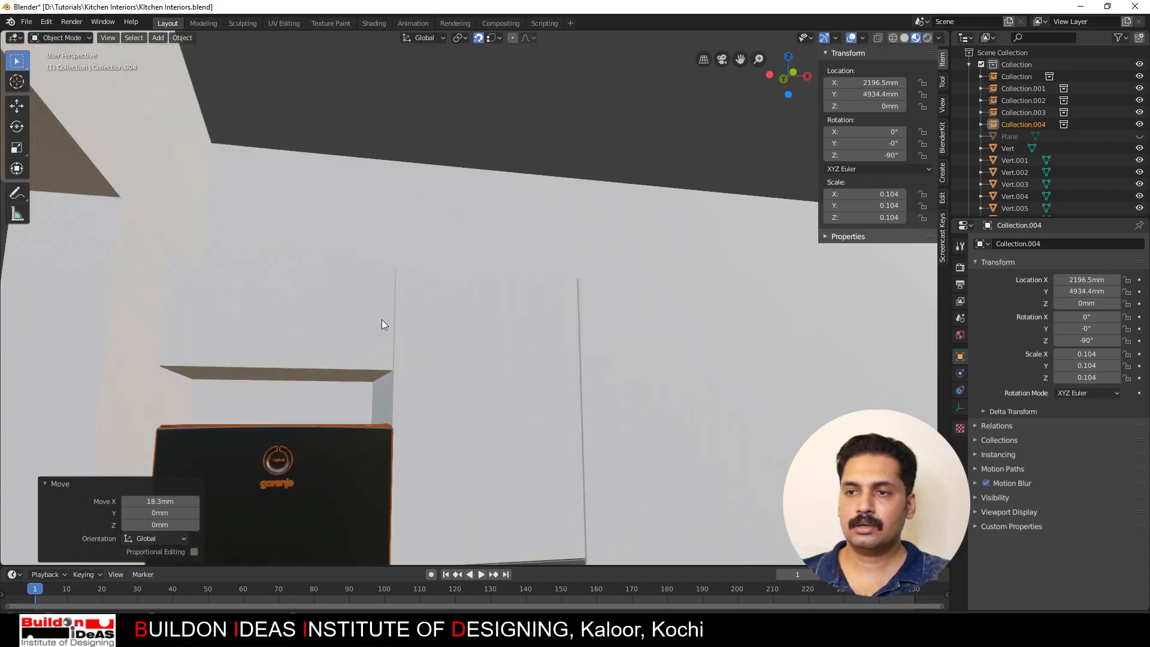
{"action": "left_click", "coordinate": [323, 376]}
{"action": "key", "text": "Tab"}
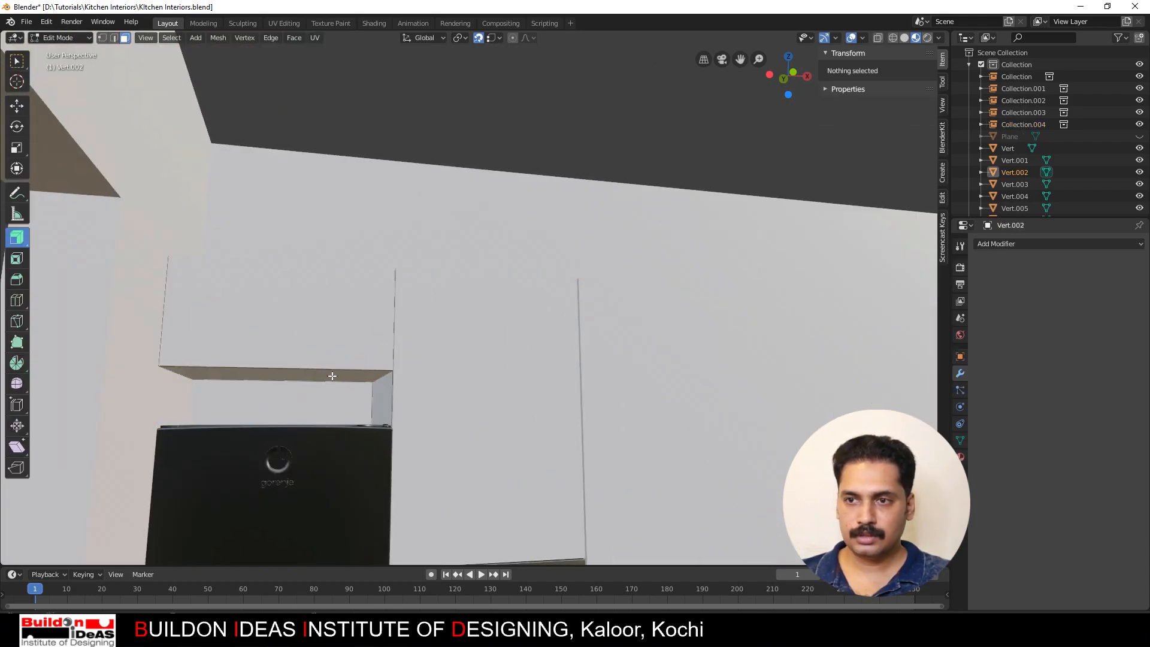
{"action": "left_click", "coordinate": [332, 375]}
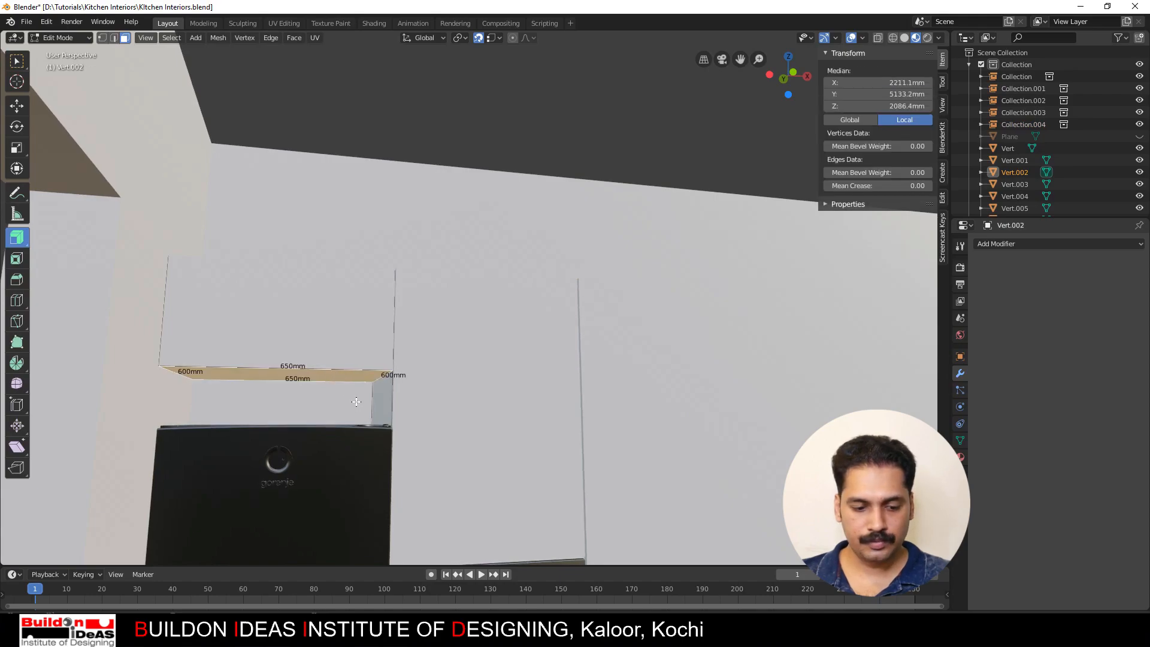
{"action": "key", "text": "e"}
{"action": "key", "text": "z"}
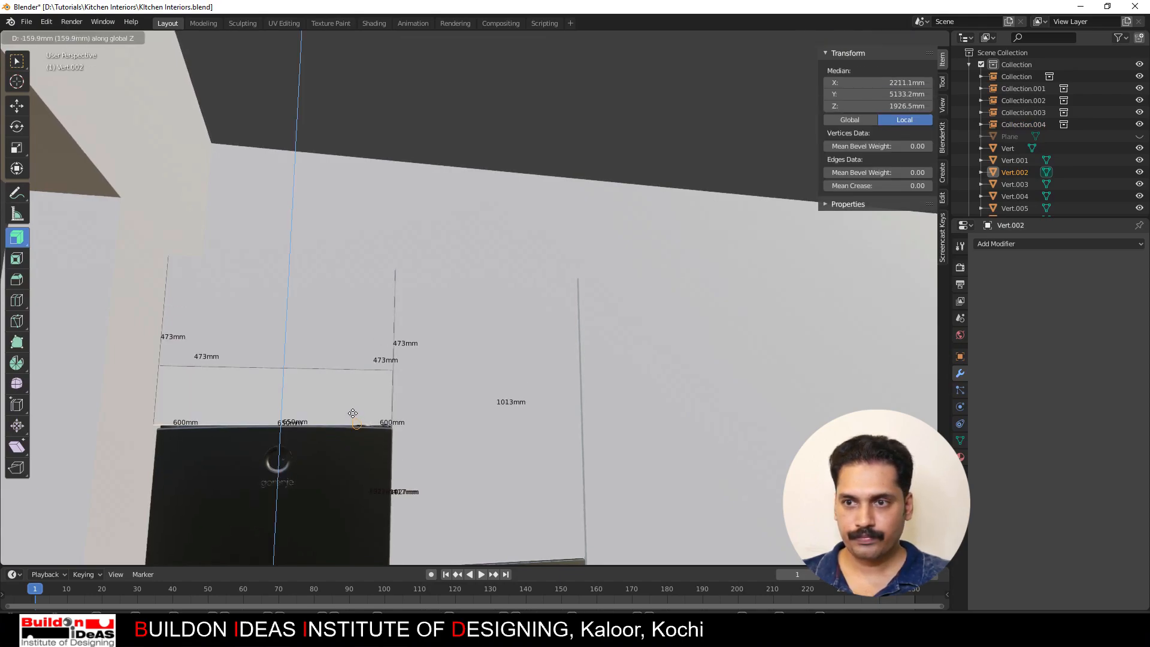
{"action": "left_click", "coordinate": [345, 447]}
{"action": "key", "text": "Tab"}
Step: Extend the overhead cabinet's shutter by moving its bottom face about 142 mm down along the Z axis to the fridge top
{"action": "left_click", "coordinate": [332, 369]}
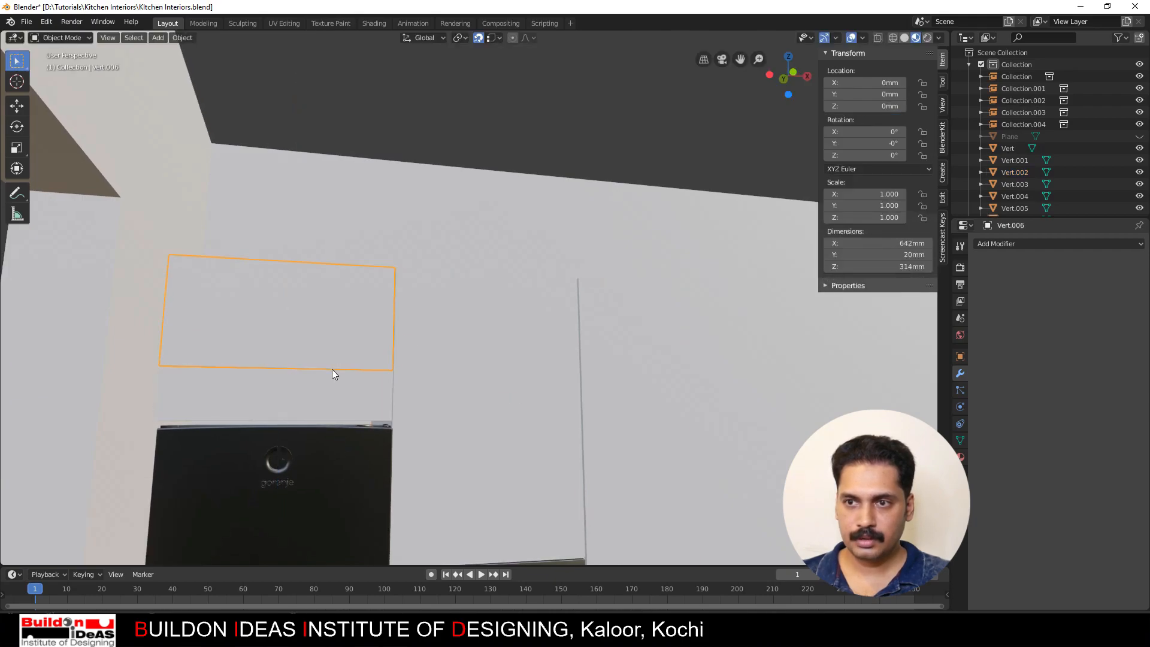
{"action": "key", "text": "Tab"}
{"action": "mouse_move", "coordinate": [333, 371]}
{"action": "middle_mouse_down"}
{"action": "mouse_move", "coordinate": [341, 356]}
{"action": "mouse_move", "coordinate": [324, 374]}
{"action": "middle_mouse_up"}
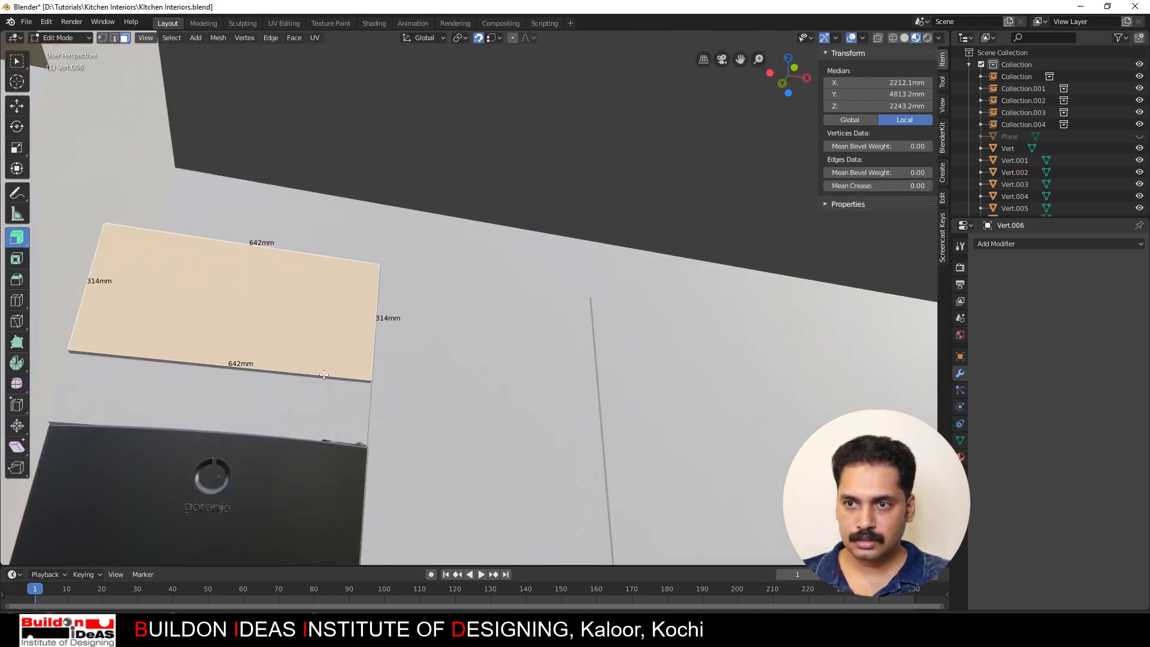
{"action": "left_click", "coordinate": [321, 377]}
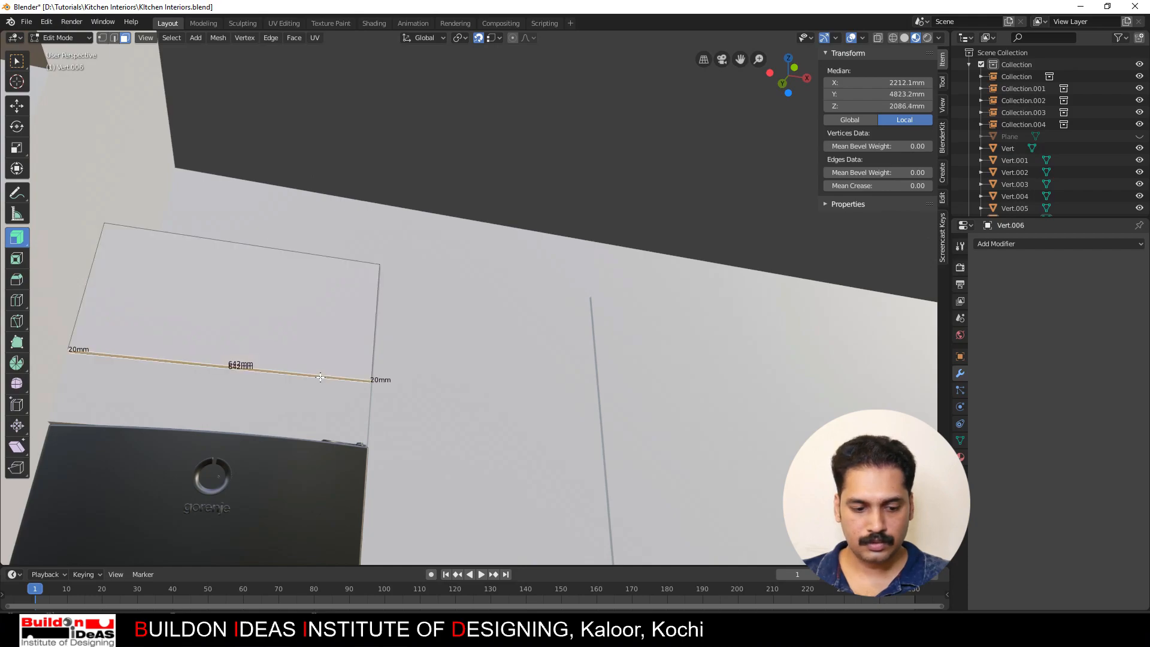
{"action": "key", "text": "g"}
{"action": "key", "text": "z"}
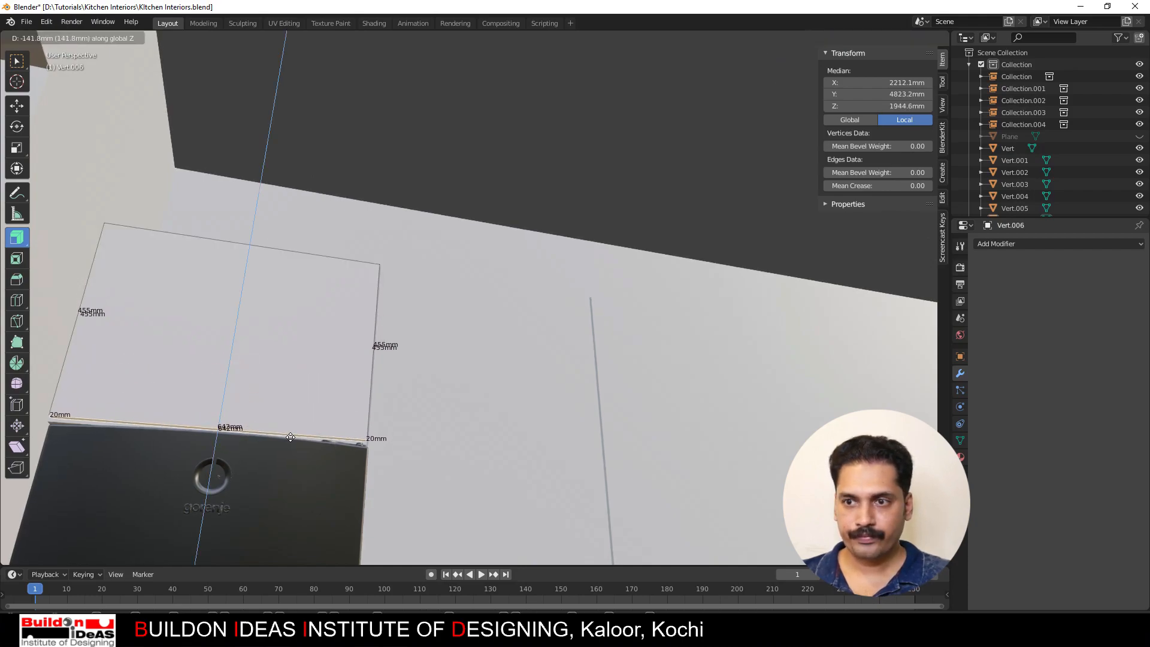
{"action": "left_click", "coordinate": [291, 437]}
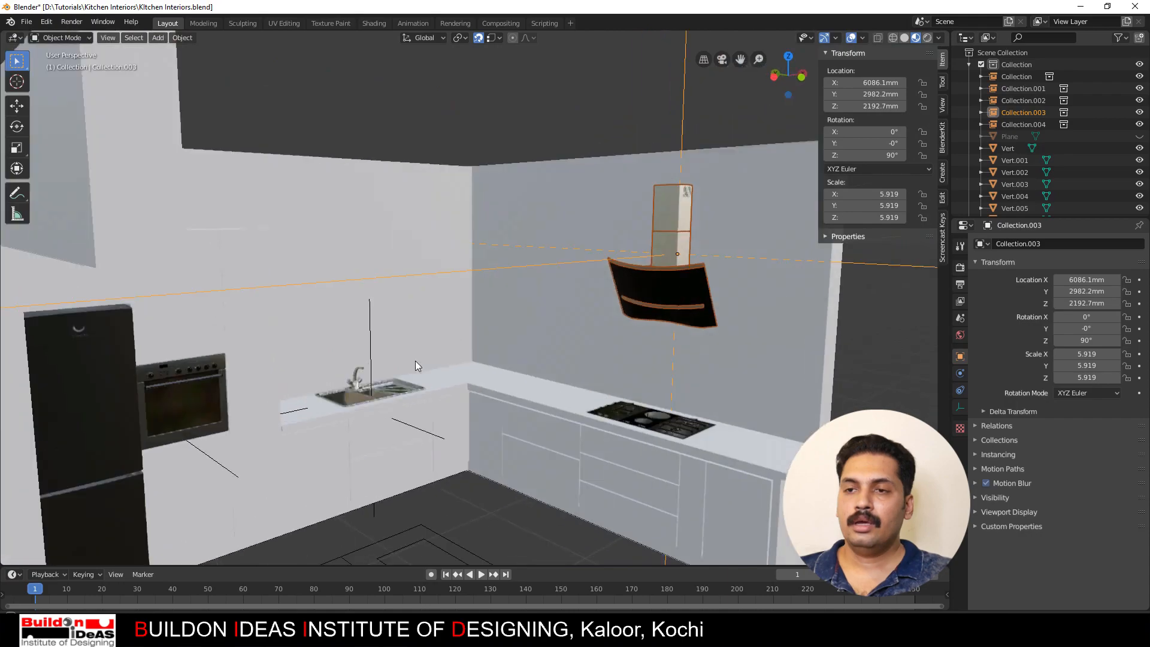
Step: Unhide the hidden island counter over the floor plan outline
{"action": "middle_click_drag", "start_coordinate": [417, 365], "coordinate": [70, 397]}
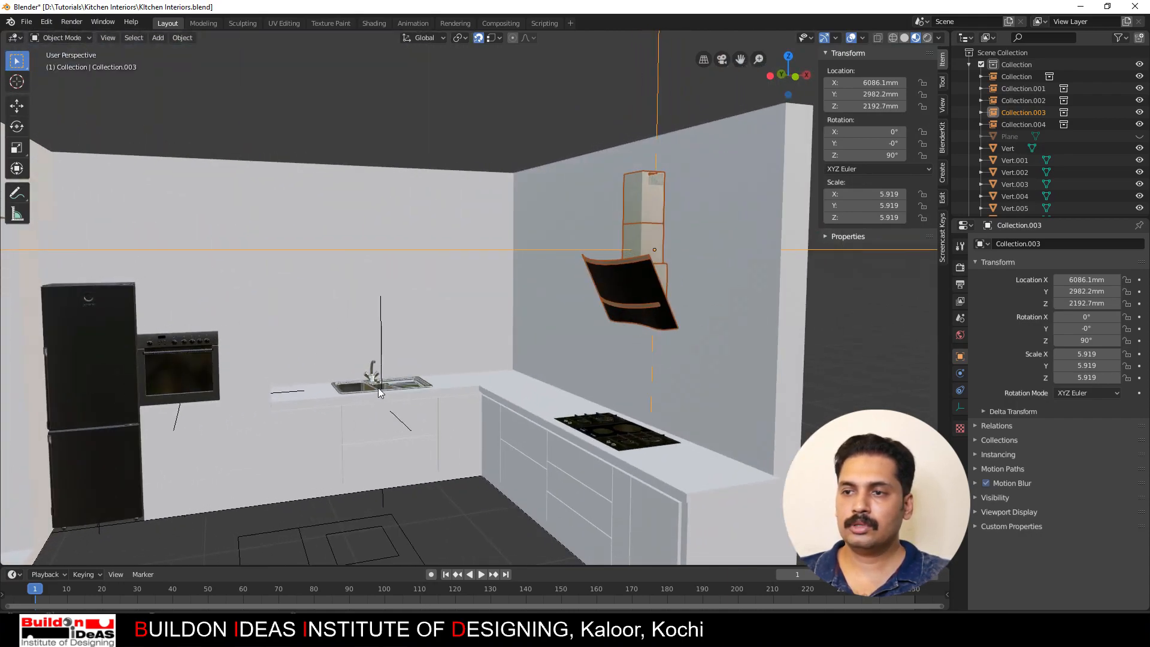
{"action": "middle_click_drag", "start_coordinate": [602, 430], "coordinate": [489, 313]}
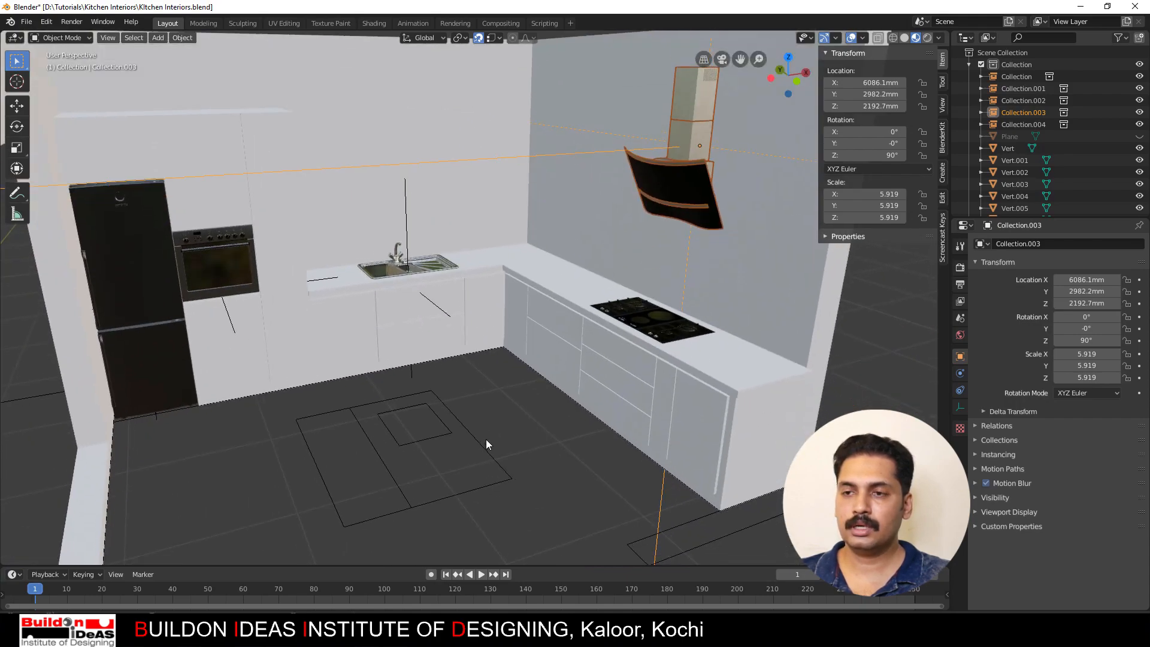
{"action": "middle_click_drag", "start_coordinate": [503, 415], "coordinate": [393, 528]}
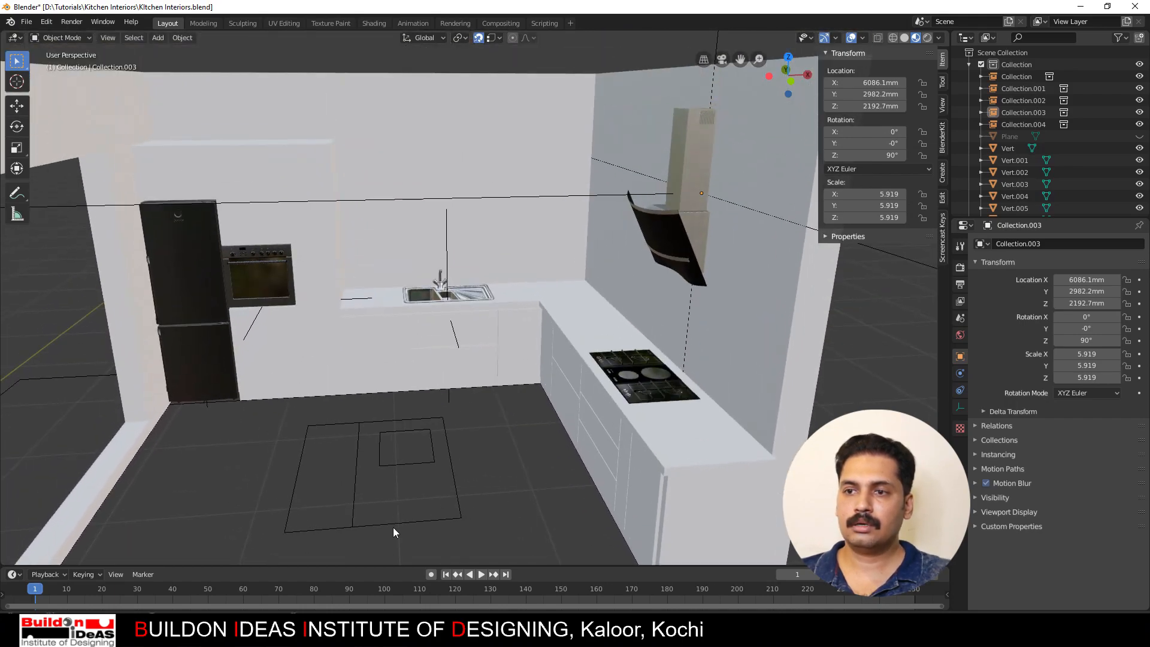
{"action": "left_click", "coordinate": [363, 461]}
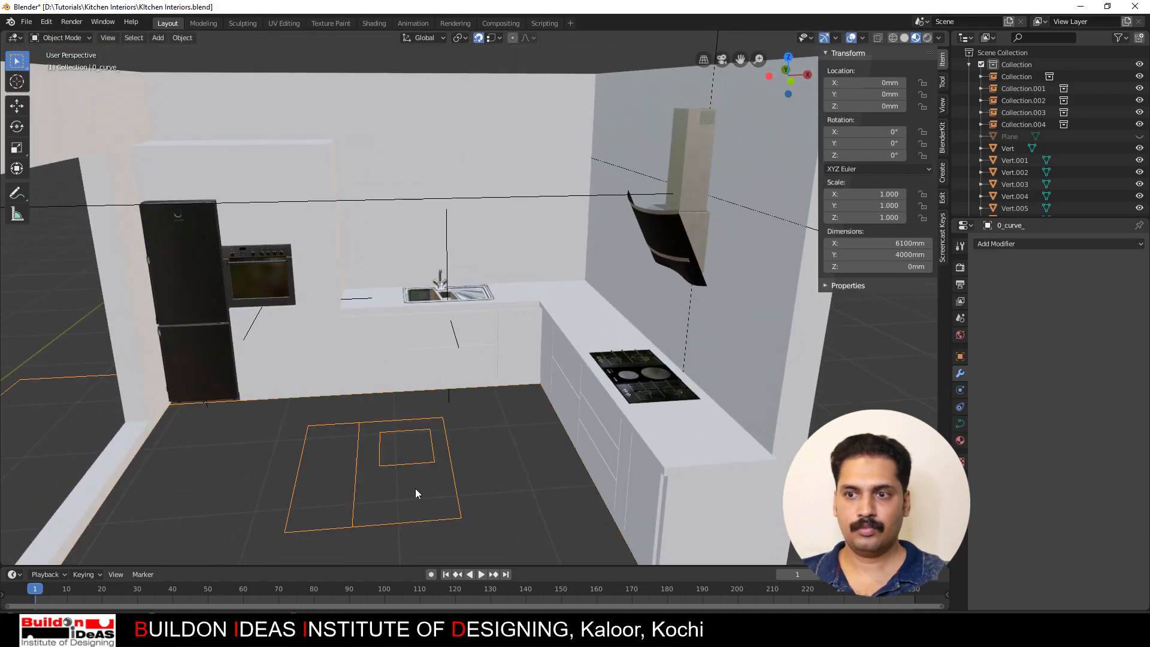
{"action": "key", "text": "alt+h"}
Step: Duplicate in place the island base's 1500 mm long side face that faces the hob counter
{"action": "mouse_move", "coordinate": [427, 472]}
{"action": "middle_mouse_down"}
{"action": "mouse_move", "coordinate": [354, 460]}
{"action": "mouse_move", "coordinate": [418, 455]}
{"action": "middle_mouse_up"}
{"action": "middle_click_drag", "start_coordinate": [544, 361], "coordinate": [430, 396]}
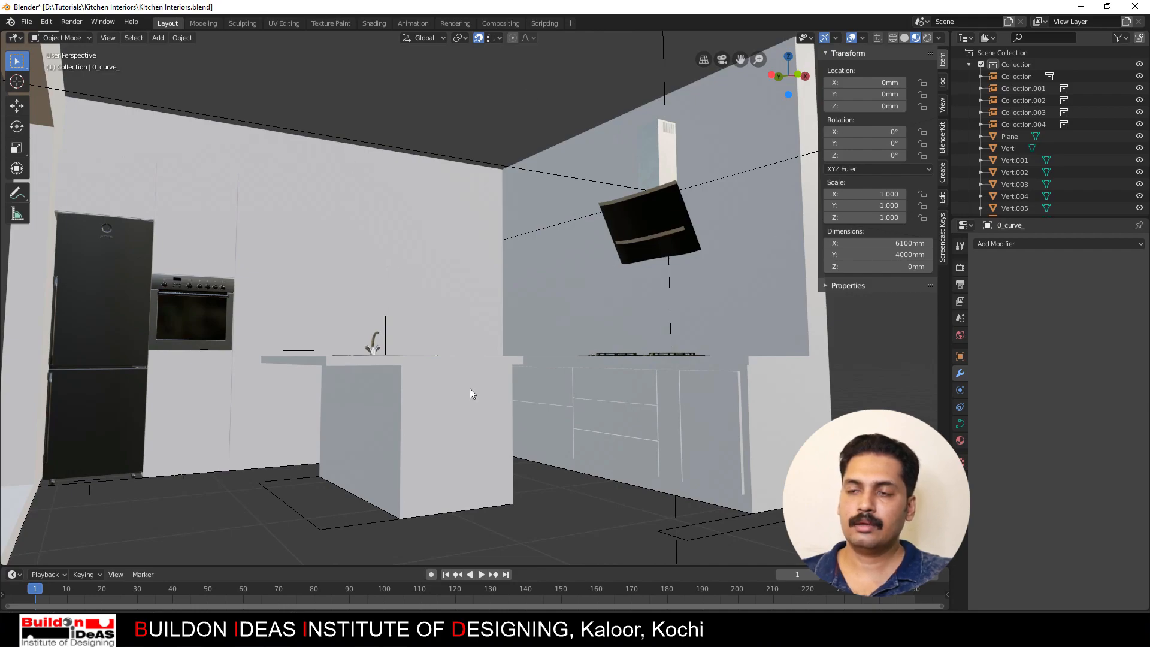
{"action": "middle_click_drag", "start_coordinate": [470, 388], "coordinate": [466, 315]}
{"action": "scroll", "coordinate": [465, 315], "scroll_direction": "up", "scroll_amount": 2}
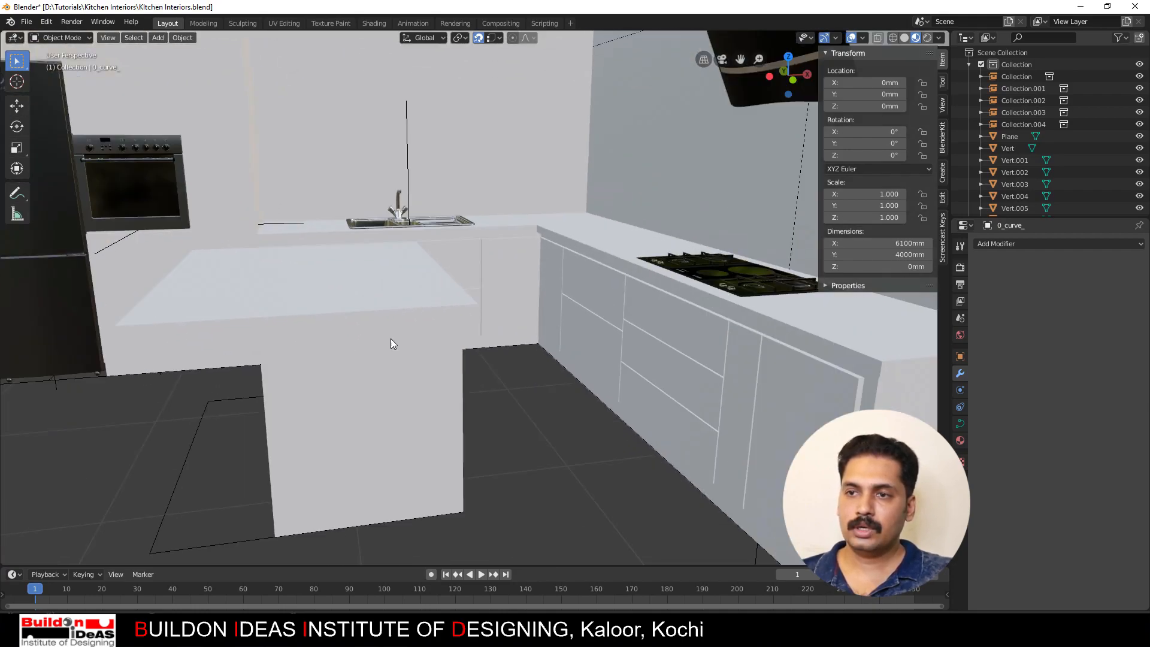
{"action": "left_click", "coordinate": [390, 344]}
{"action": "middle_click_drag", "start_coordinate": [450, 377], "coordinate": [424, 369]}
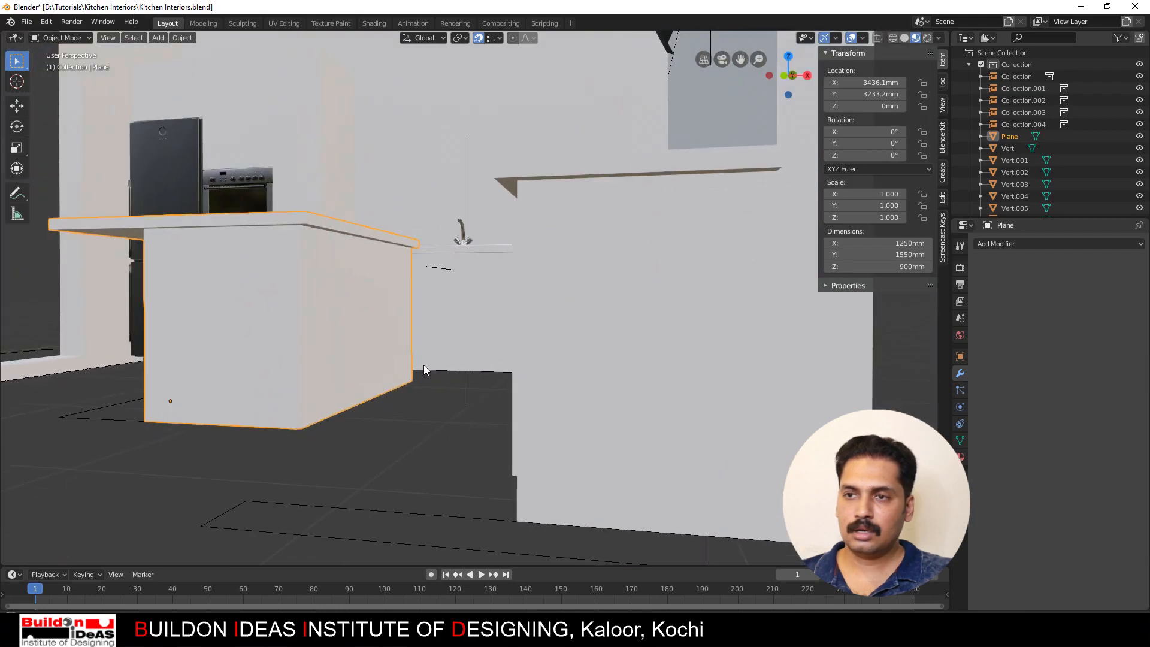
{"action": "key", "text": "Tab"}
{"action": "left_click", "coordinate": [365, 311]}
{"action": "middle_click_drag", "start_coordinate": [366, 312], "coordinate": [421, 310]}
{"action": "scroll", "coordinate": [372, 304], "scroll_direction": "up", "scroll_amount": 2}
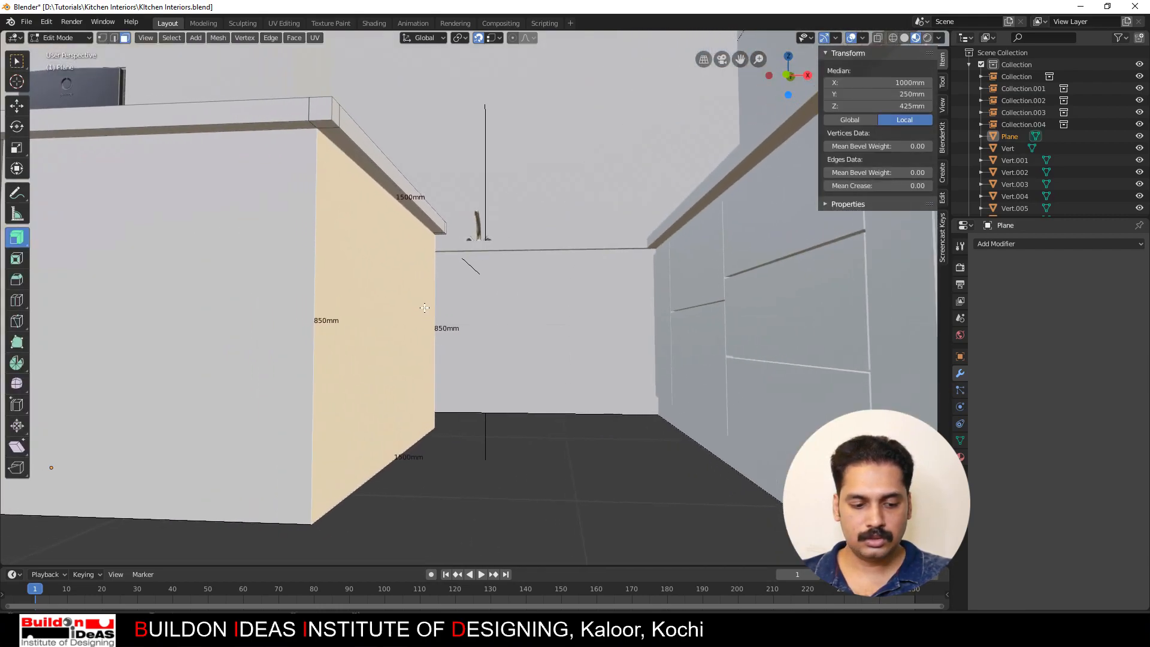
{"action": "key", "text": "g"}
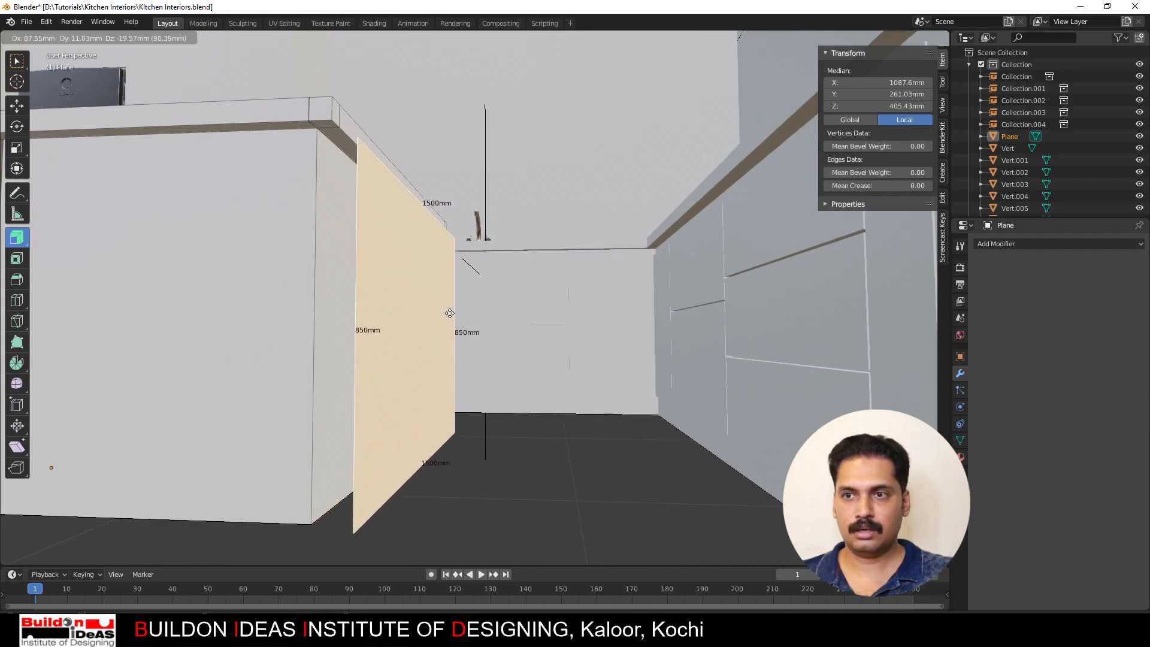
{"action": "key", "text": "Escape"}
Step: Move the duplicated face's vertical edge at the island's overhang-free near corner 300 mm along the Y axis
{"action": "mouse_move", "coordinate": [388, 320]}
{"action": "middle_mouse_down"}
{"action": "mouse_move", "coordinate": [354, 321]}
{"action": "mouse_move", "coordinate": [380, 308]}
{"action": "middle_mouse_up"}
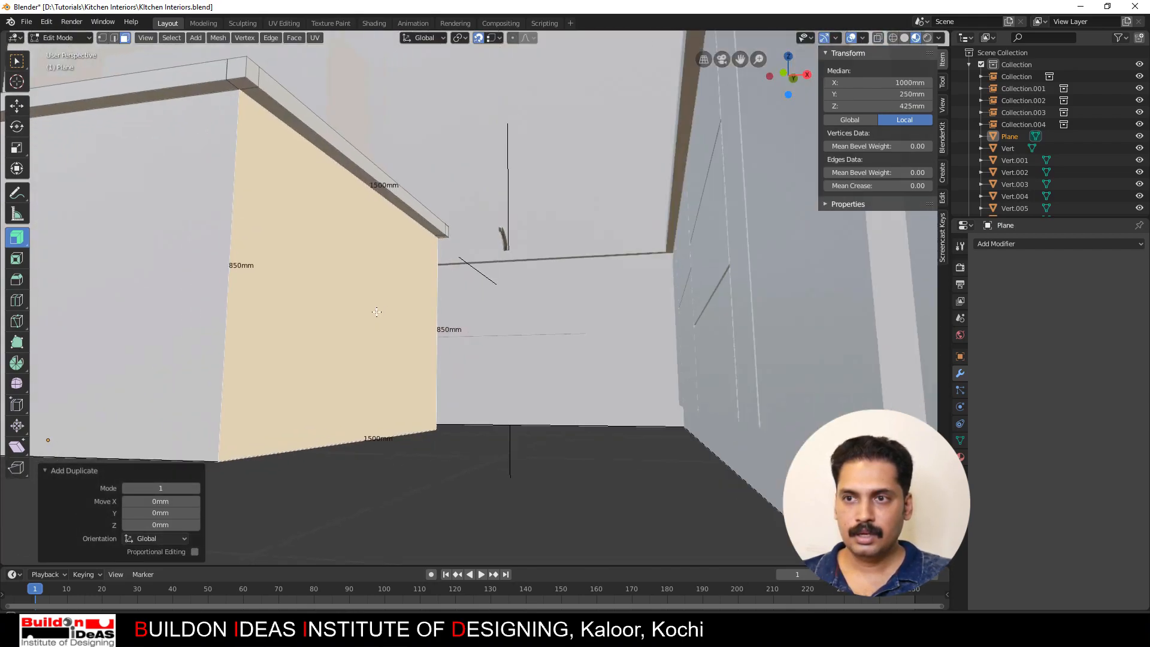
{"action": "middle_click_drag", "start_coordinate": [419, 387], "coordinate": [458, 386]}
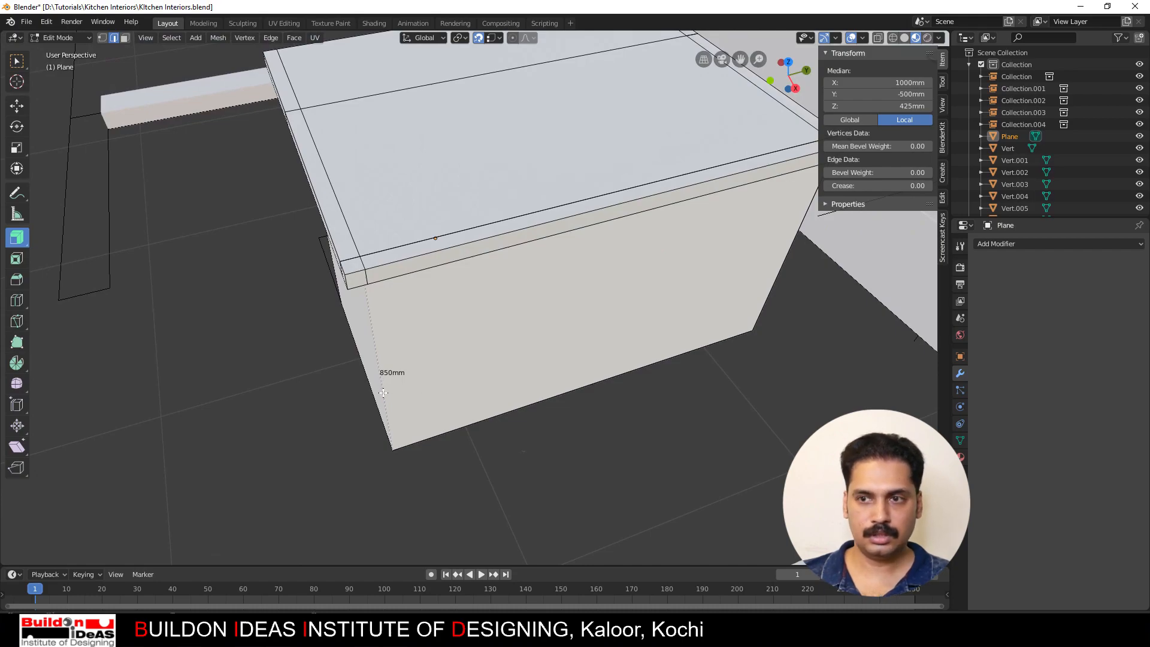
{"action": "key", "text": "g"}
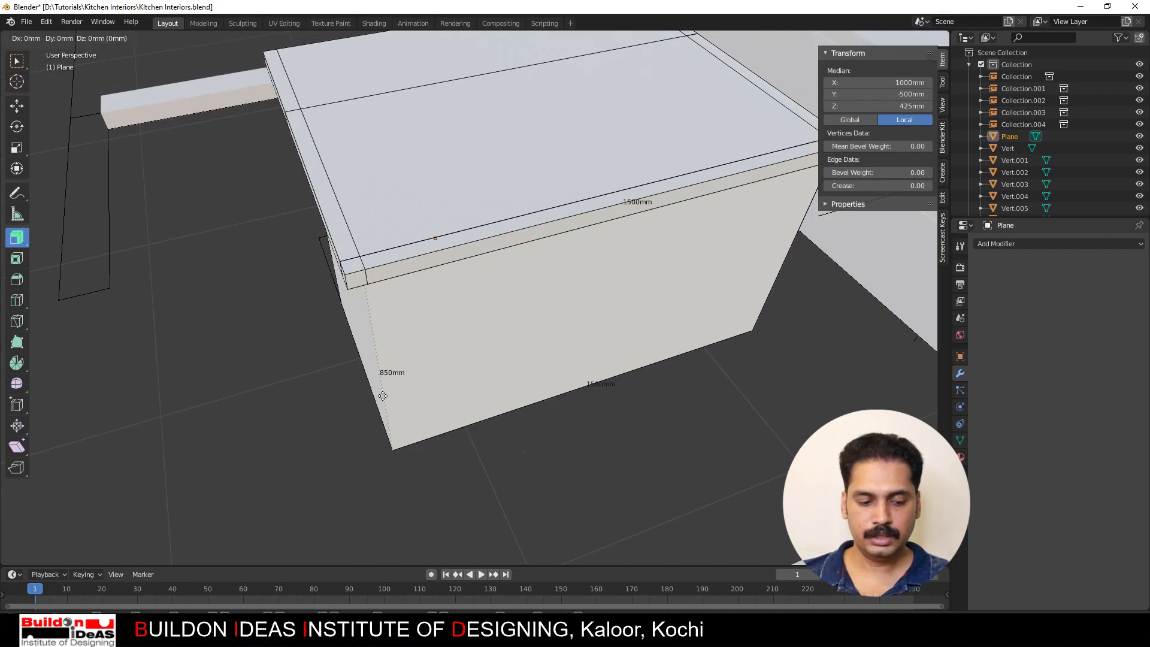
{"action": "key", "text": "y"}
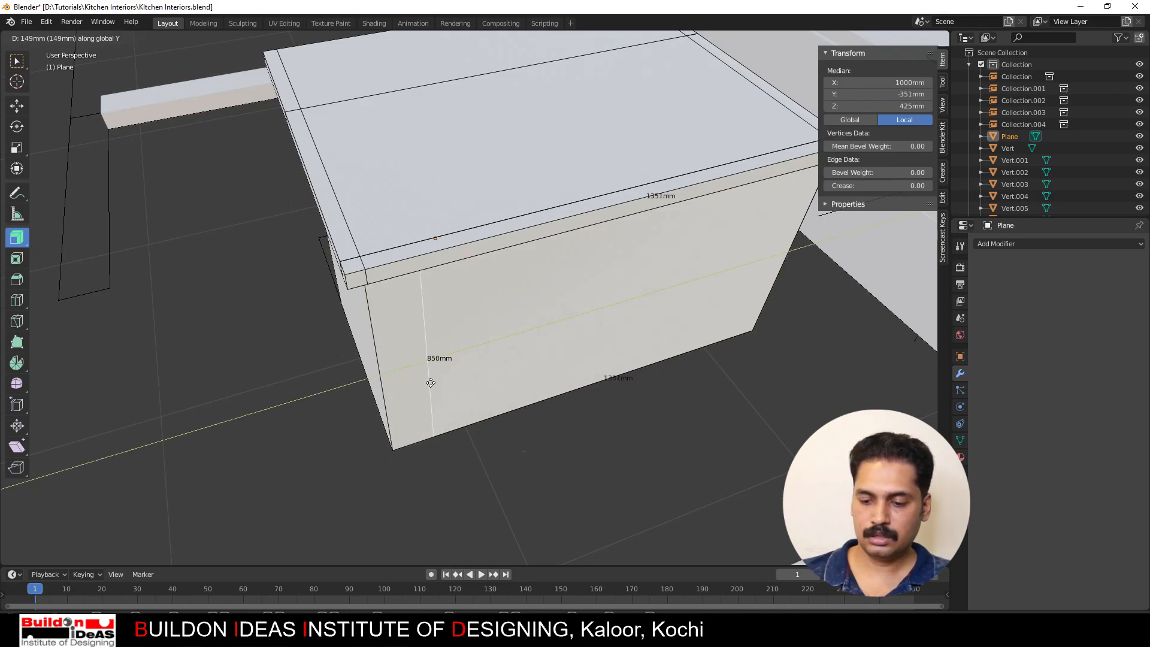
{"action": "type", "text": "300"}
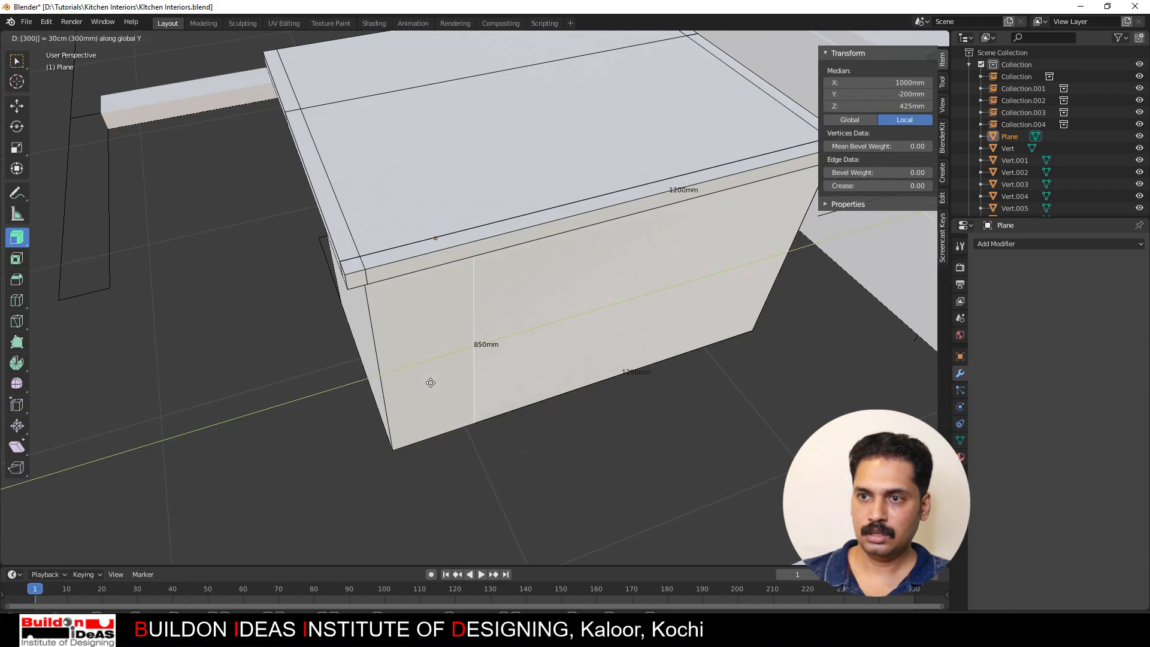
{"action": "key", "text": "Return"}
Step: Move the duplicated island face's other vertical edge 300 mm inward, by -300 mm along the Y axis
{"action": "middle_click_drag", "start_coordinate": [420, 387], "coordinate": [312, 437]}
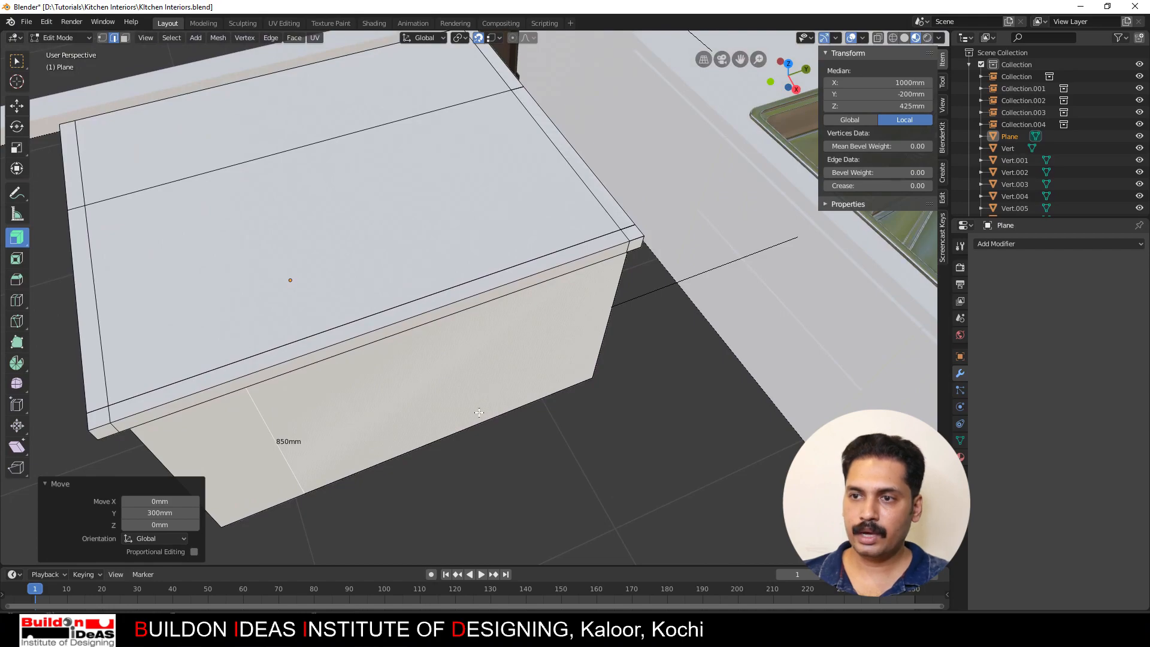
{"action": "left_click", "coordinate": [475, 430]}
{"action": "scroll", "coordinate": [457, 485], "scroll_direction": "up", "scroll_amount": 2}
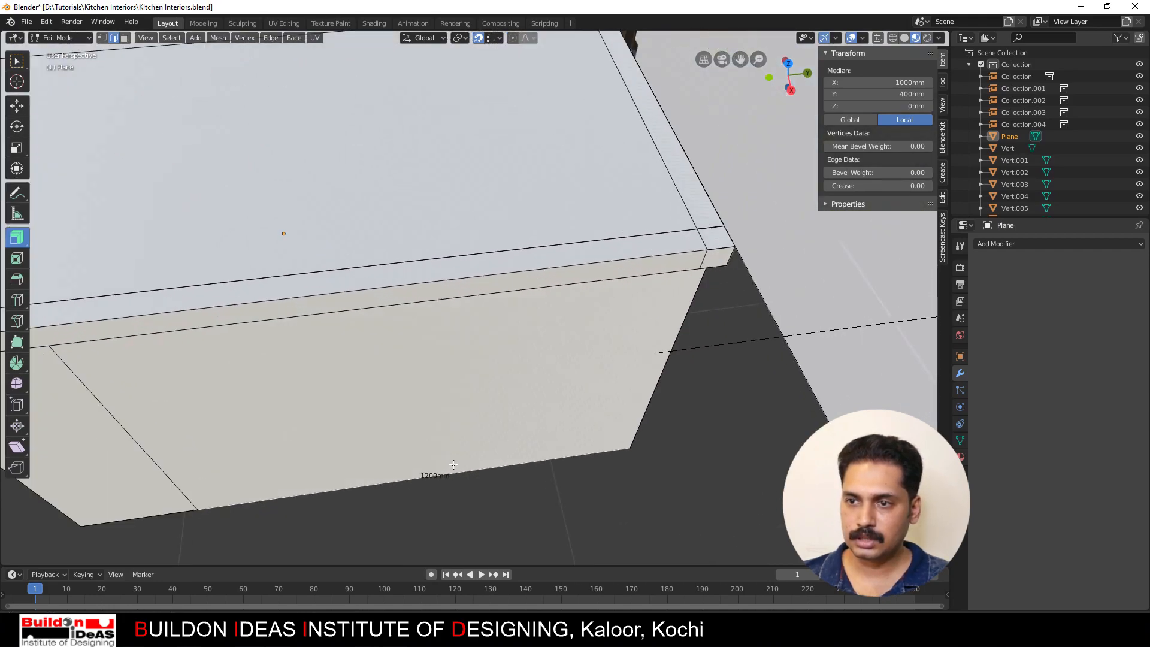
{"action": "middle_click_drag", "start_coordinate": [461, 491], "coordinate": [713, 392]}
{"action": "middle_click_drag", "start_coordinate": [497, 465], "coordinate": [514, 456]}
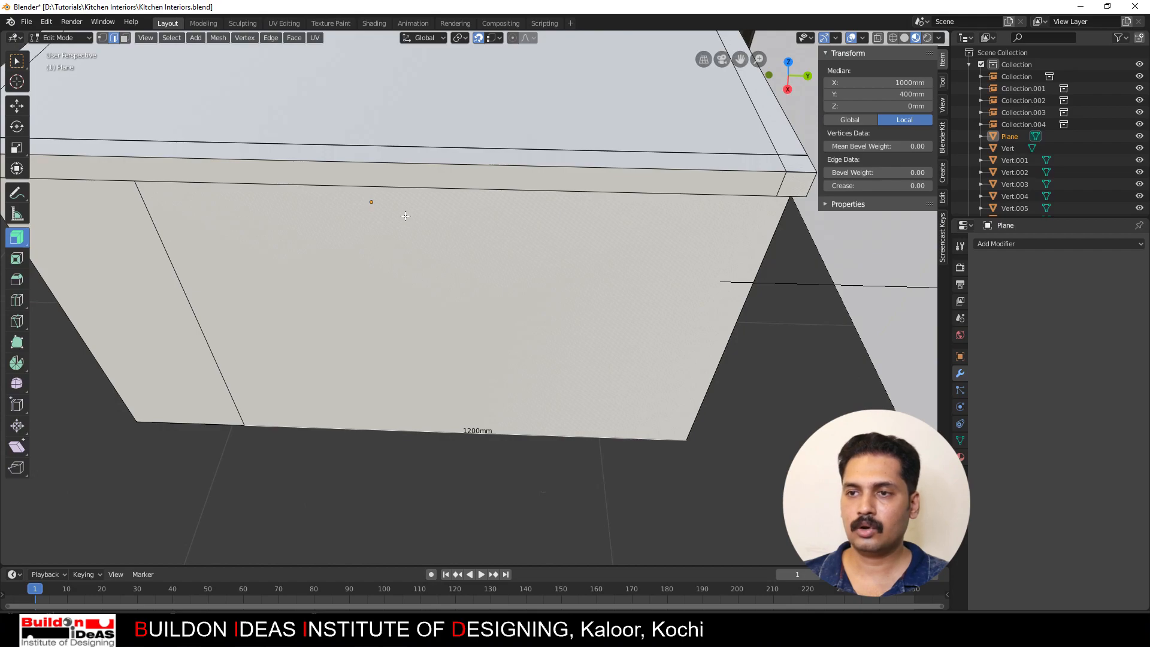
{"action": "left_click", "coordinate": [709, 396]}
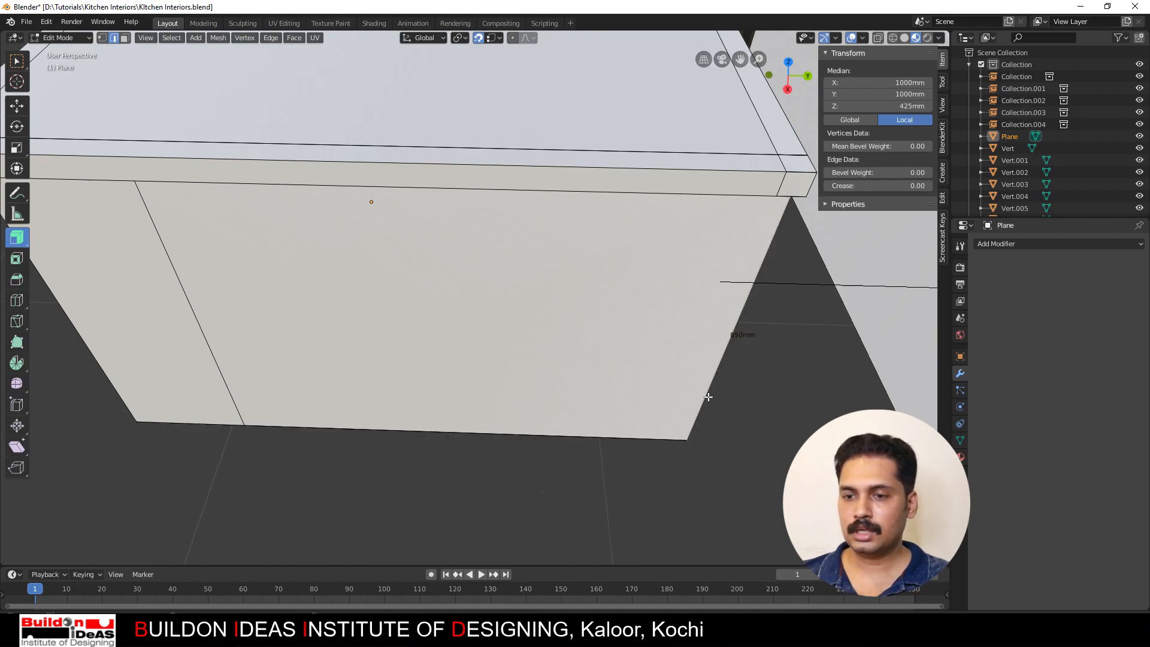
{"action": "key", "text": "g"}
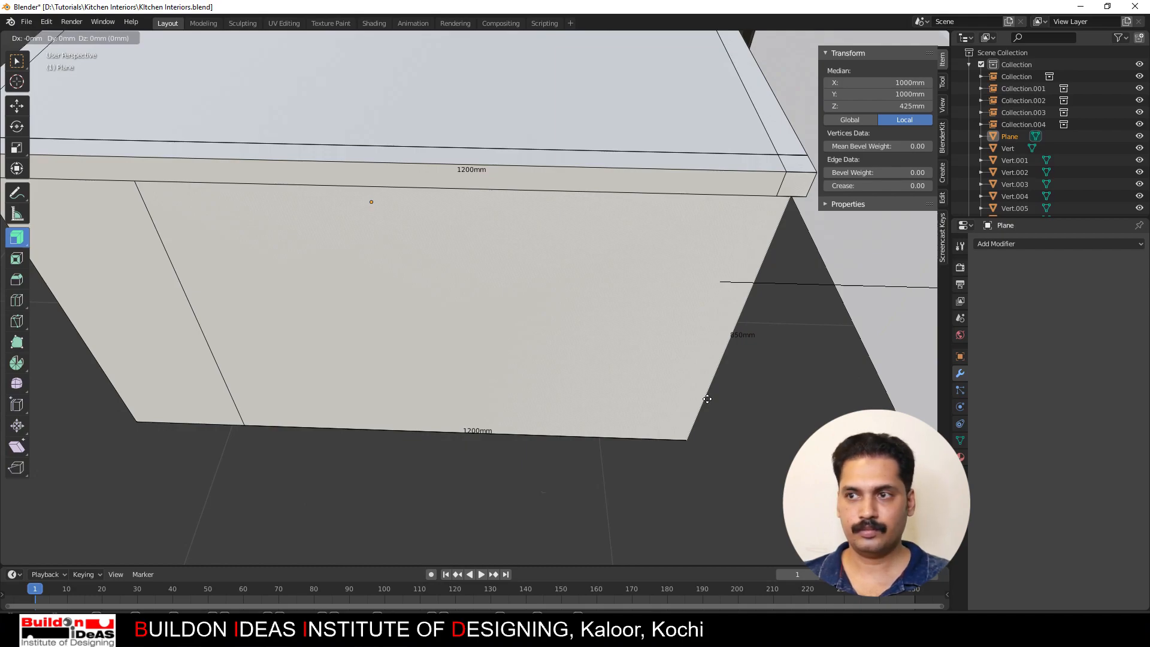
{"action": "key", "text": "y"}
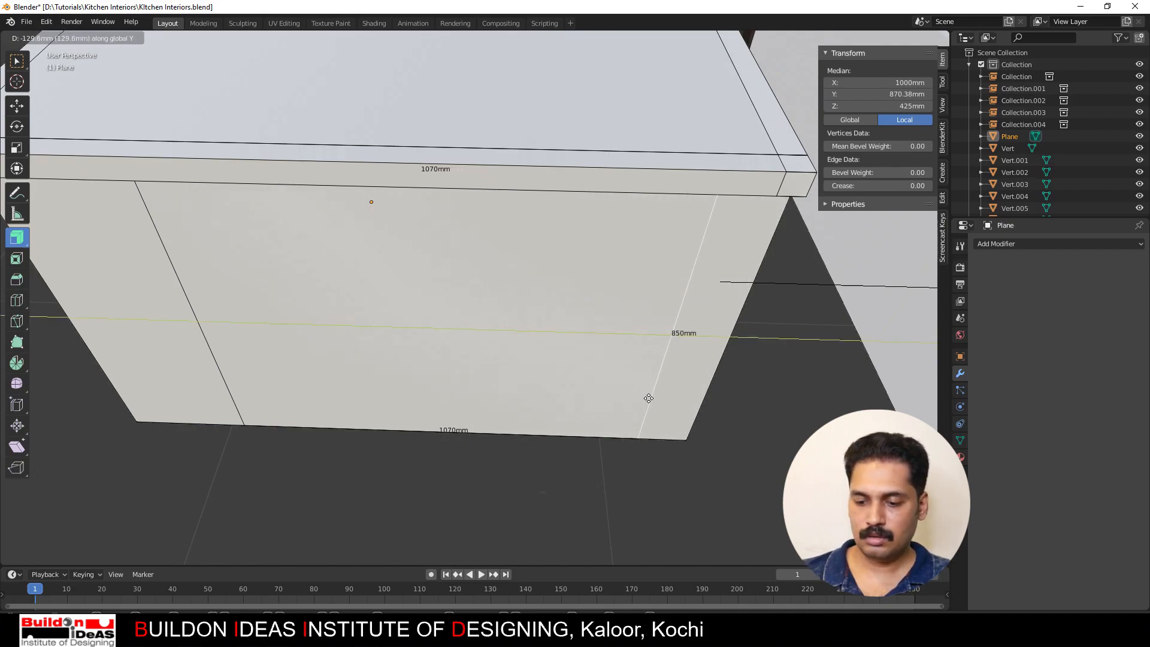
{"action": "type", "text": "-300"}
{"action": "key", "text": "Return"}
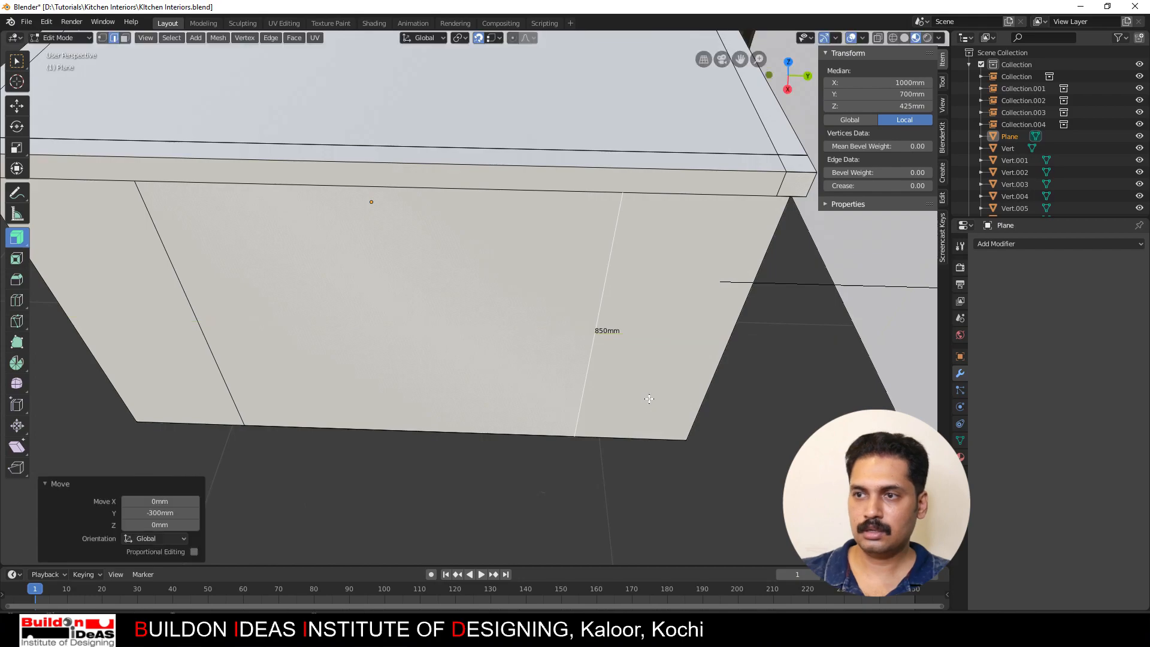
Step: Move the 900 mm bottom edge of the island's duplicated side face 100 mm up along the Z axis
{"action": "middle_click_drag", "start_coordinate": [547, 395], "coordinate": [480, 466]}
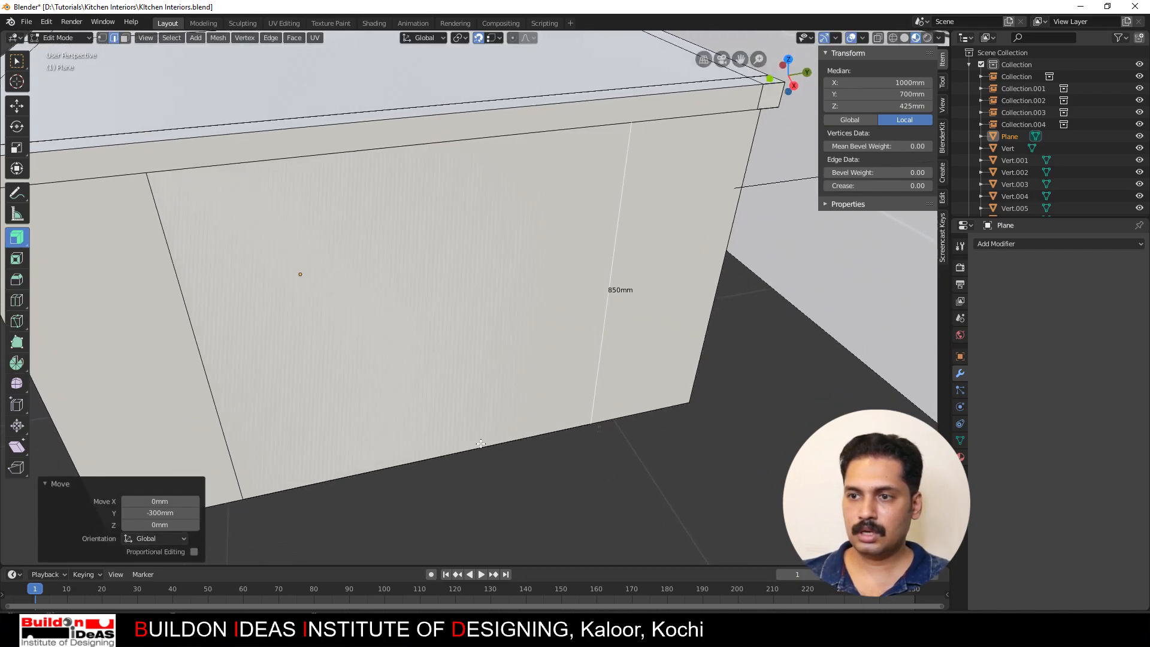
{"action": "left_click", "coordinate": [480, 443]}
{"action": "type", "text": "g"}
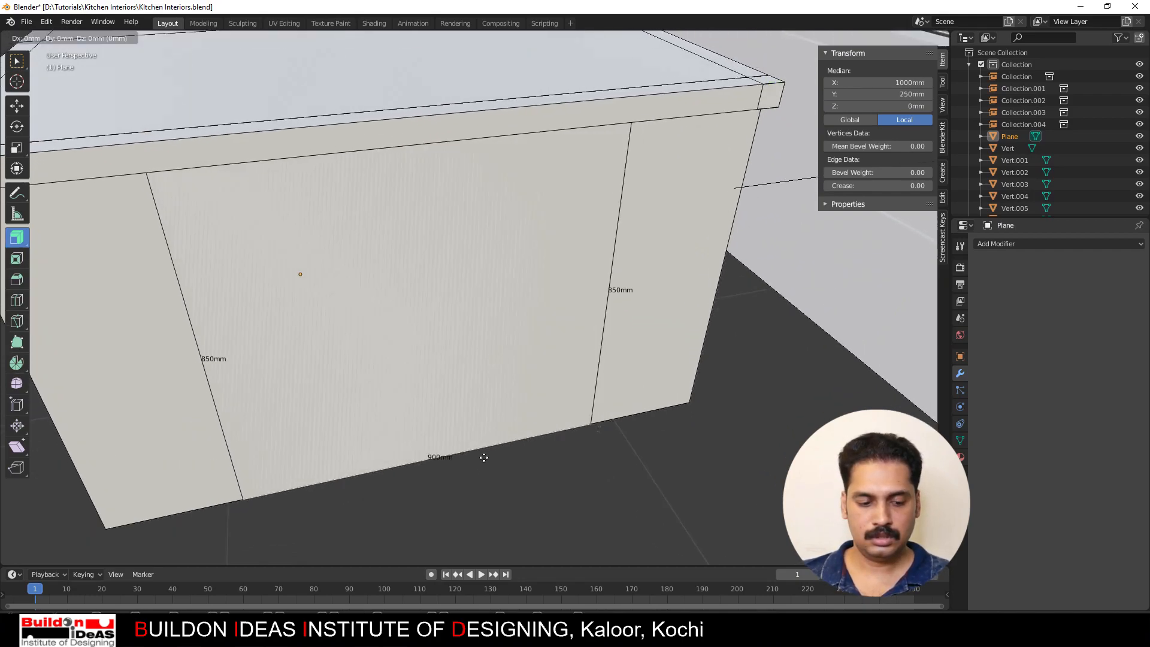
{"action": "type", "text": "z100"}
{"action": "key", "text": "Return"}
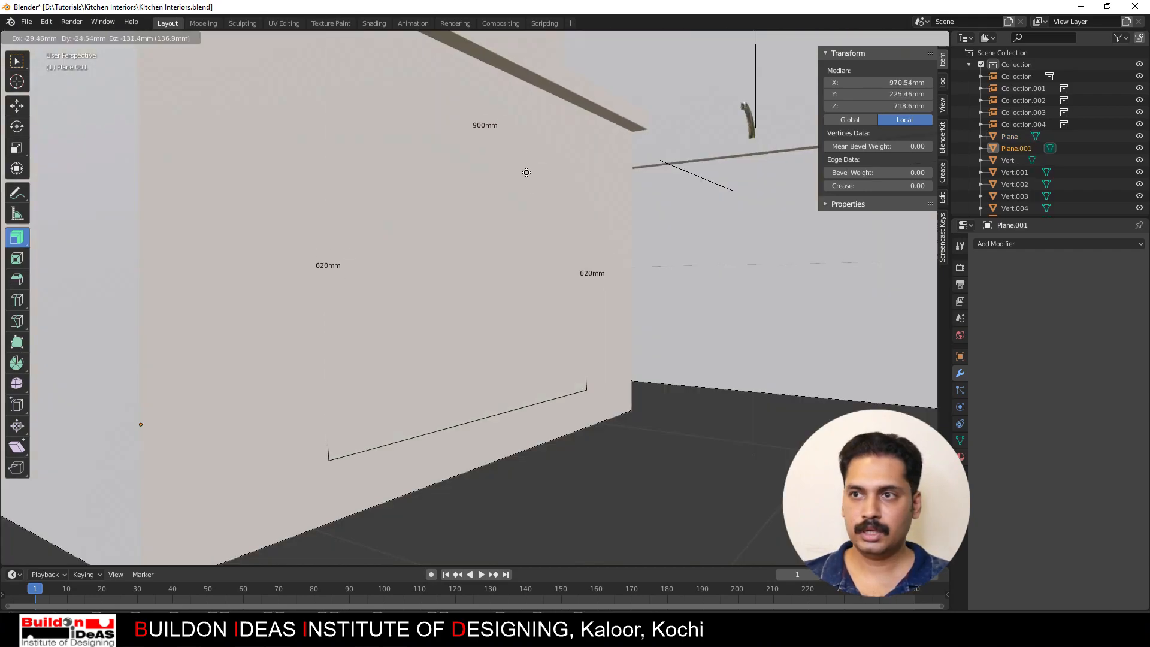
Step: Move the top edge of the island's separated side panel 40 mm down along the Z axis
{"action": "key", "text": "z"}
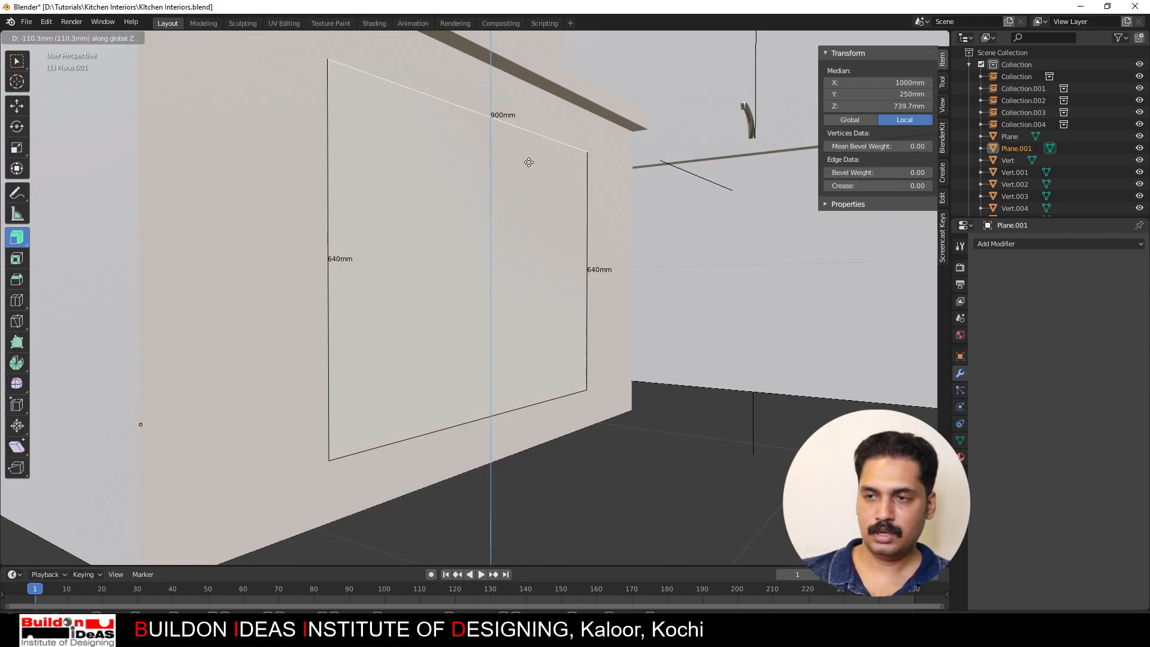
{"action": "type", "text": "-40"}
{"action": "key", "text": "Return"}
Step: Add two horizontal loop cuts across the 900 mm side panel and slide them upward with a factor of about -0.488
{"action": "middle_click_drag", "start_coordinate": [529, 164], "coordinate": [467, 264]}
{"action": "scroll", "coordinate": [460, 277], "scroll_direction": "up", "scroll_amount": 2}
{"action": "scroll", "coordinate": [460, 278], "scroll_direction": "down", "scroll_amount": 2}
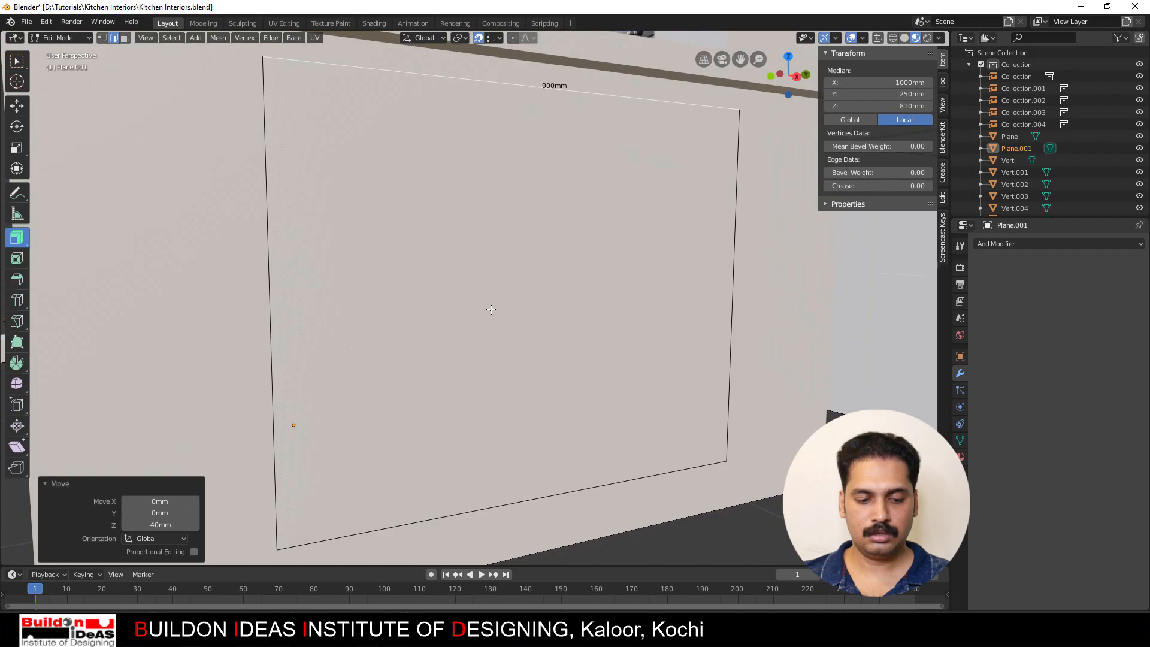
{"action": "key", "text": "ctrl+r"}
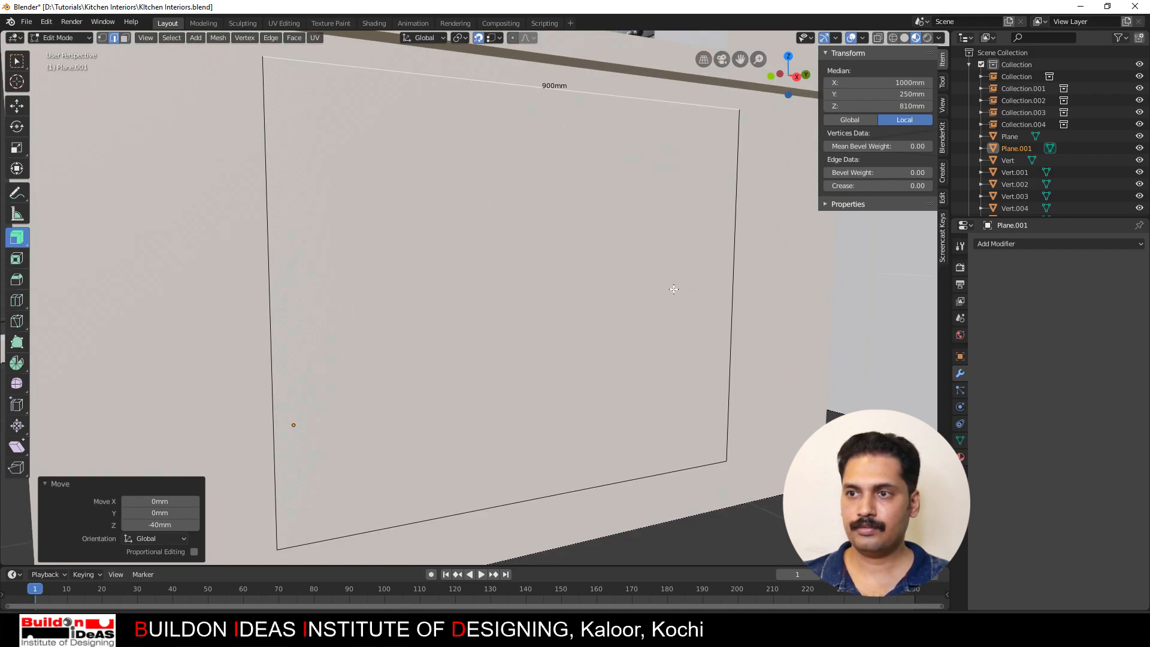
{"action": "scroll", "coordinate": [734, 263], "scroll_direction": "up", "scroll_amount": 1}
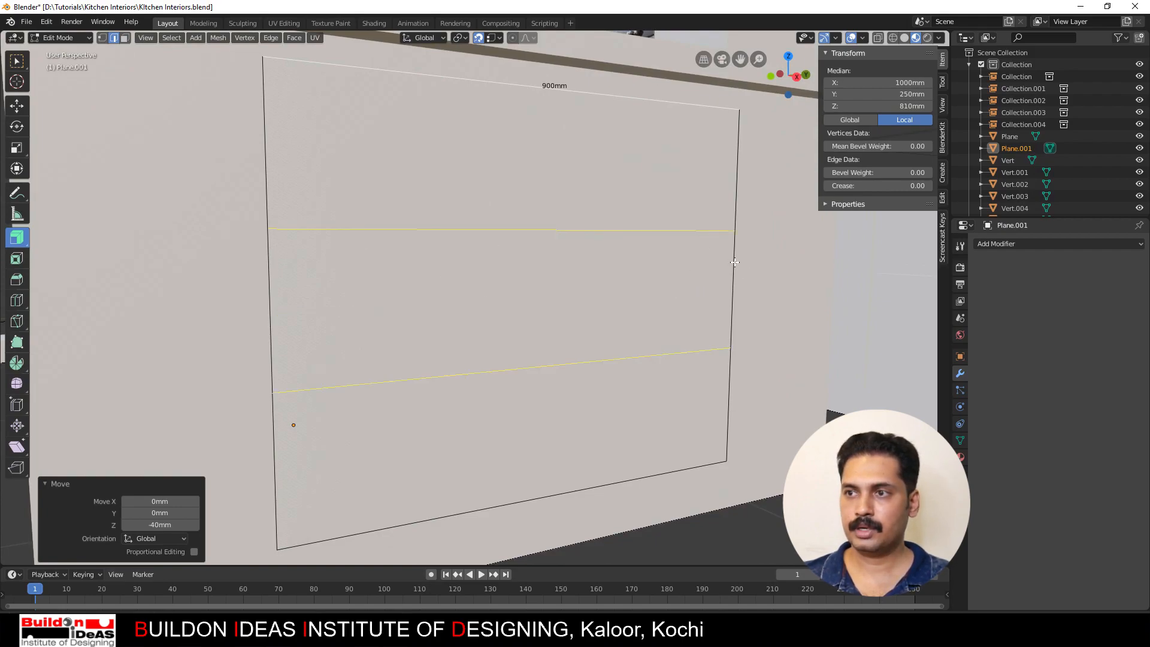
{"action": "left_click", "coordinate": [734, 262]}
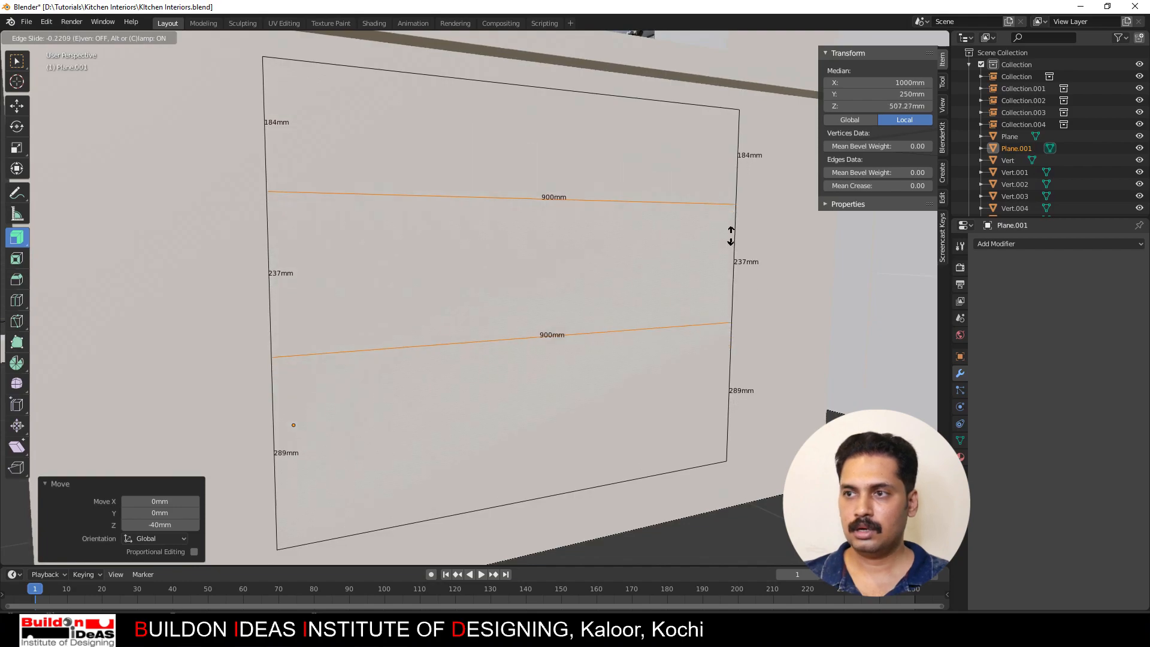
{"action": "left_click", "coordinate": [728, 205]}
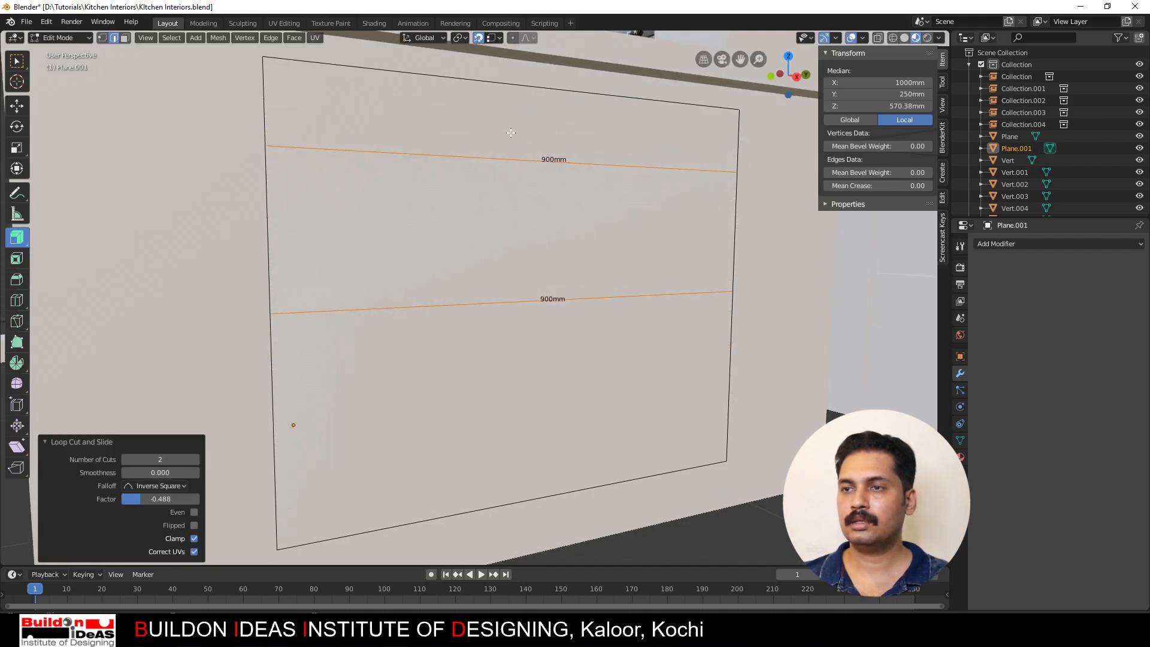
{"action": "mouse_move", "coordinate": [524, 370]}
{"action": "middle_mouse_down"}
{"action": "mouse_move", "coordinate": [547, 361]}
{"action": "mouse_move", "coordinate": [518, 372]}
{"action": "middle_mouse_up"}
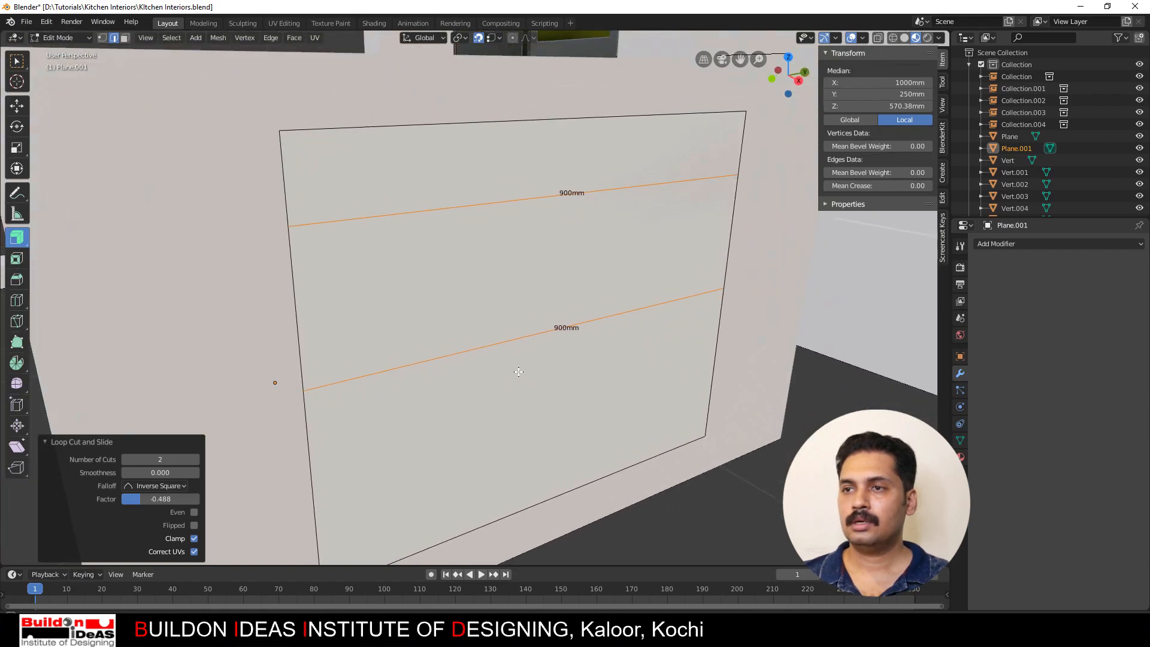
Step: Bevel the side panel's two horizontal dividing edges with a width of 3 mm
{"action": "left_click", "coordinate": [565, 241]}
{"action": "key", "text": "3"}
{"action": "left_click", "coordinate": [565, 241]}
{"action": "scroll", "coordinate": [564, 240], "scroll_direction": "up", "scroll_amount": 1}
{"action": "middle_click_drag", "start_coordinate": [607, 152], "coordinate": [615, 134]}
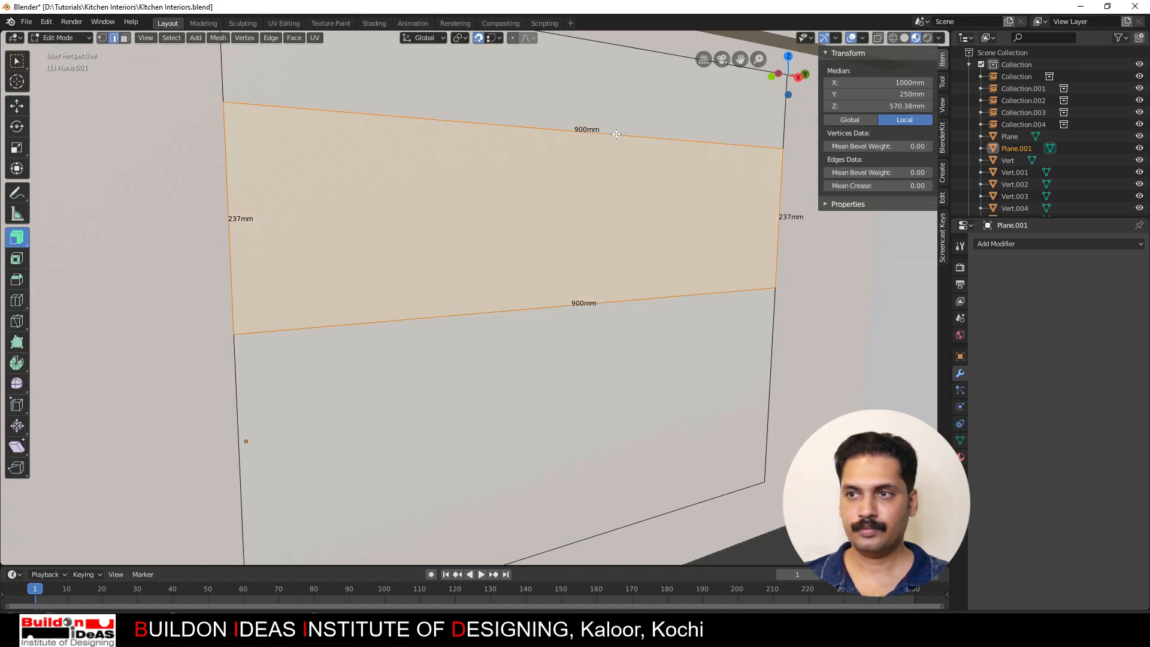
{"action": "key", "text": "2"}
{"action": "left_click", "coordinate": [616, 135]}
{"action": "left_click", "coordinate": [634, 300], "text": "shift"}
{"action": "right_click", "coordinate": [633, 296]}
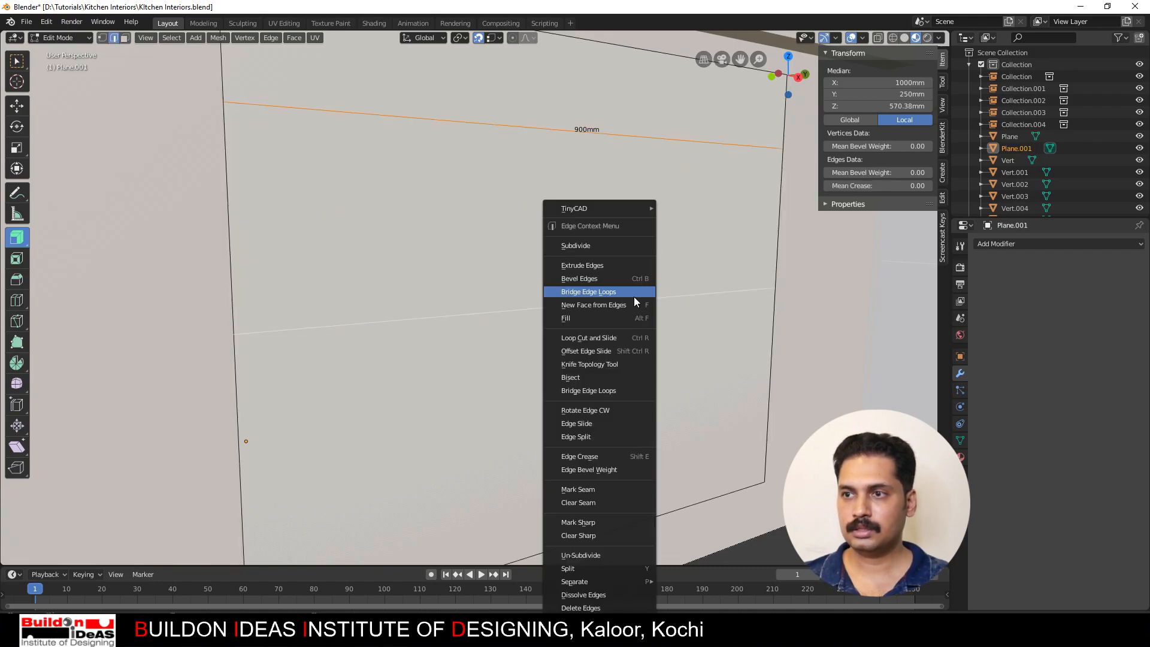
{"action": "left_click", "coordinate": [602, 279]}
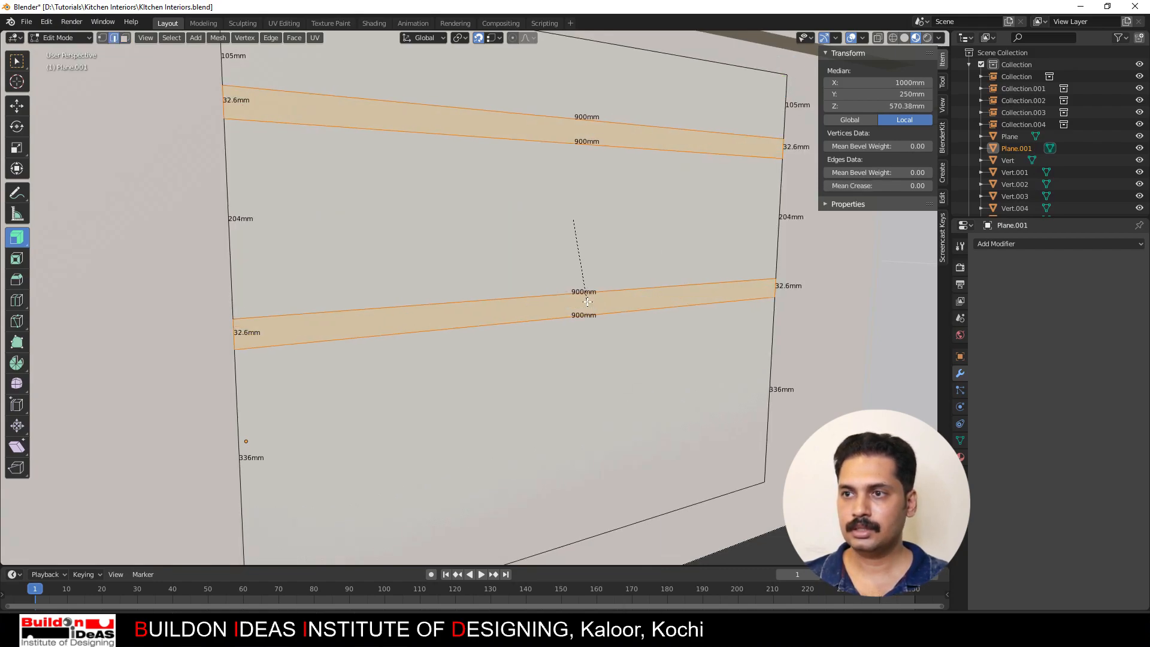
{"action": "left_click", "coordinate": [587, 302]}
{"action": "left_click", "coordinate": [144, 379]}
{"action": "type", "text": "3"}
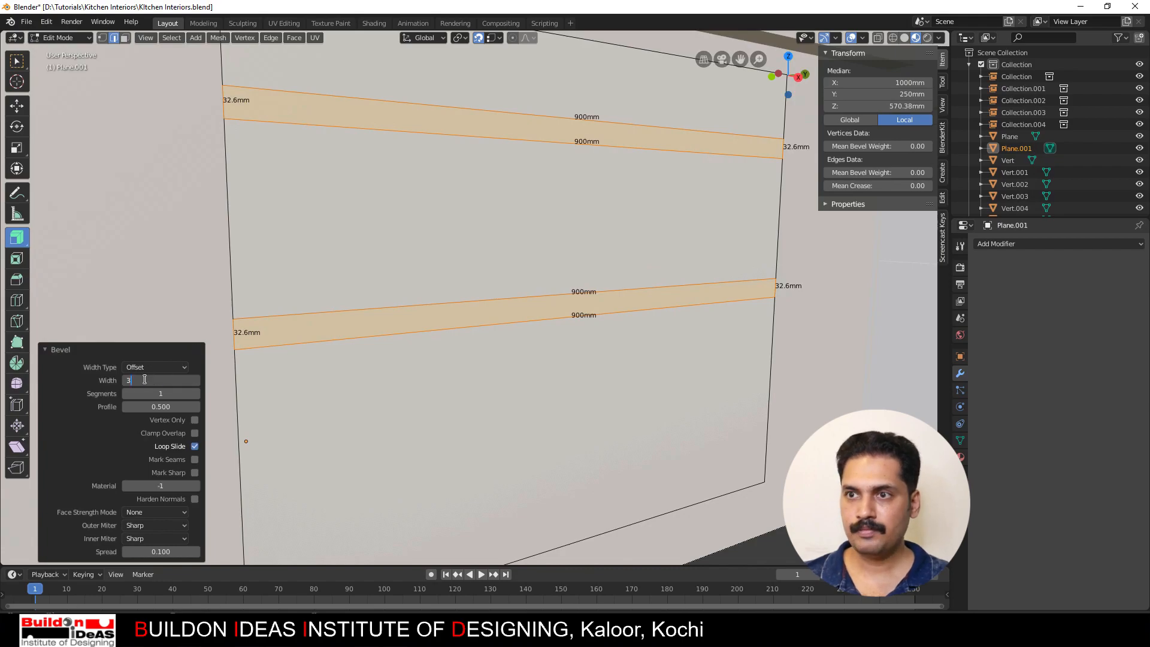
{"action": "key", "text": "Return"}
Step: Delete the two narrow beveled strip faces that separate the side panel's three drawer fronts
{"action": "key", "text": "3"}
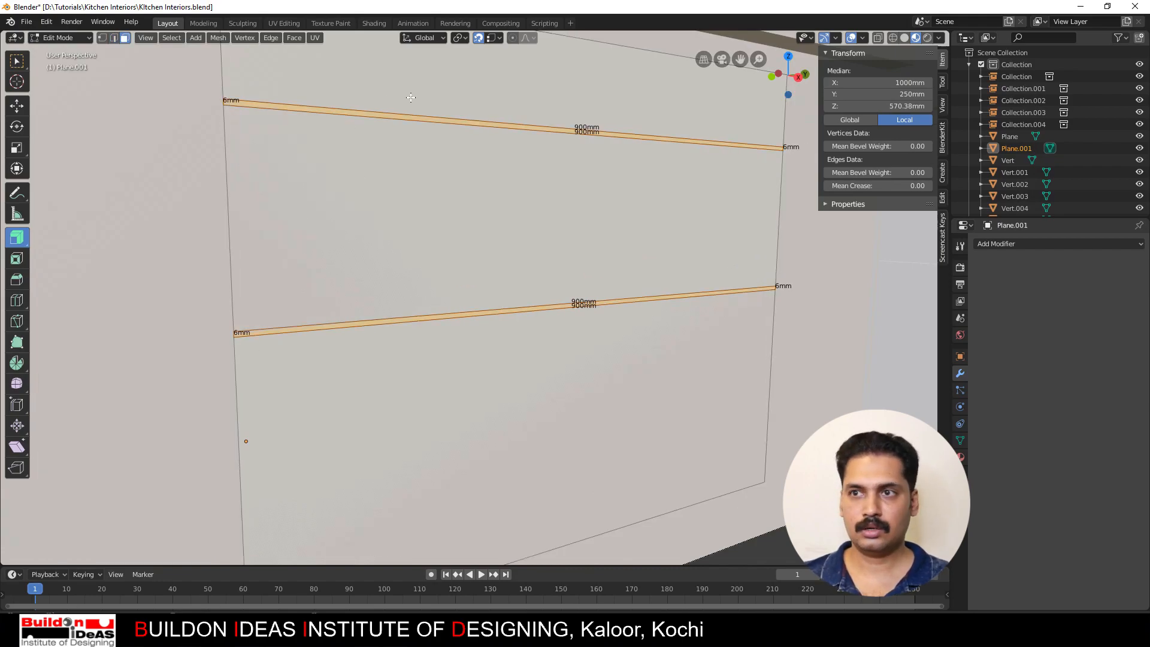
{"action": "left_click", "coordinate": [411, 99]}
{"action": "left_click", "coordinate": [426, 167], "text": "shift"}
{"action": "left_click", "coordinate": [442, 375], "text": "shift"}
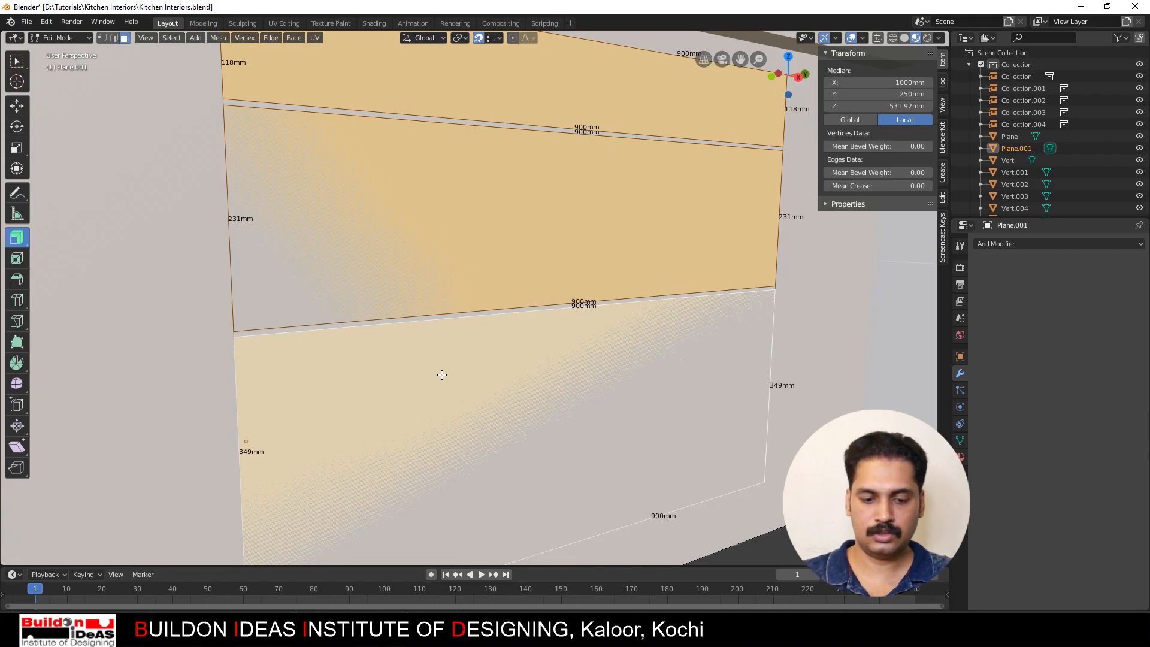
{"action": "key", "text": "ctrl+i"}
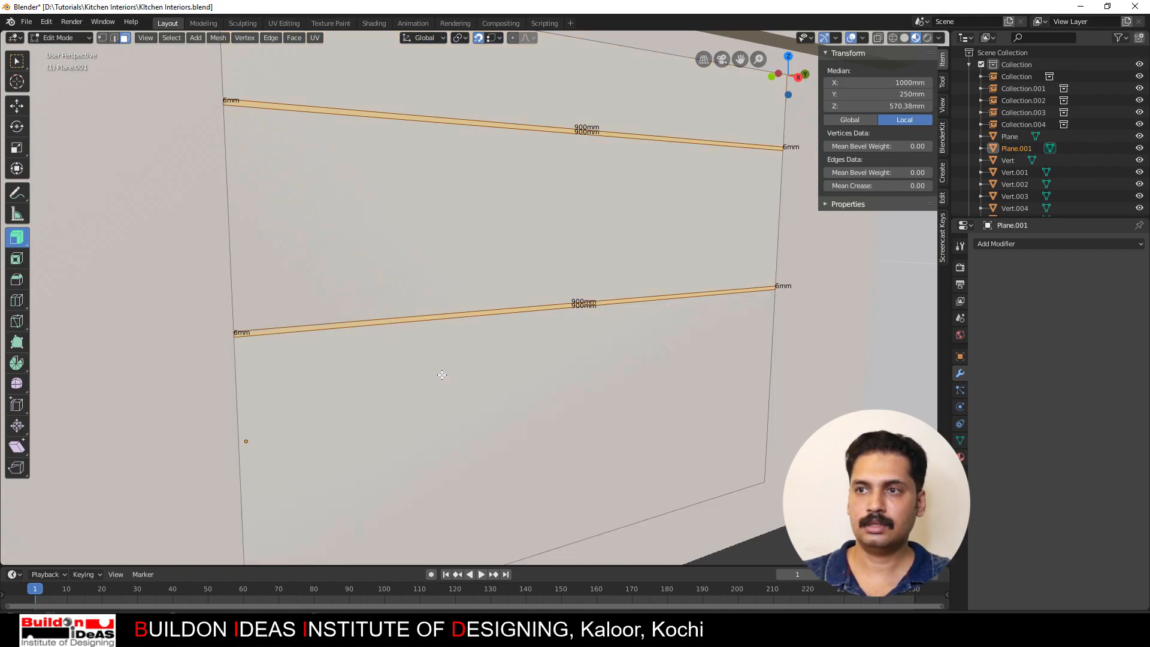
{"action": "key", "text": "x"}
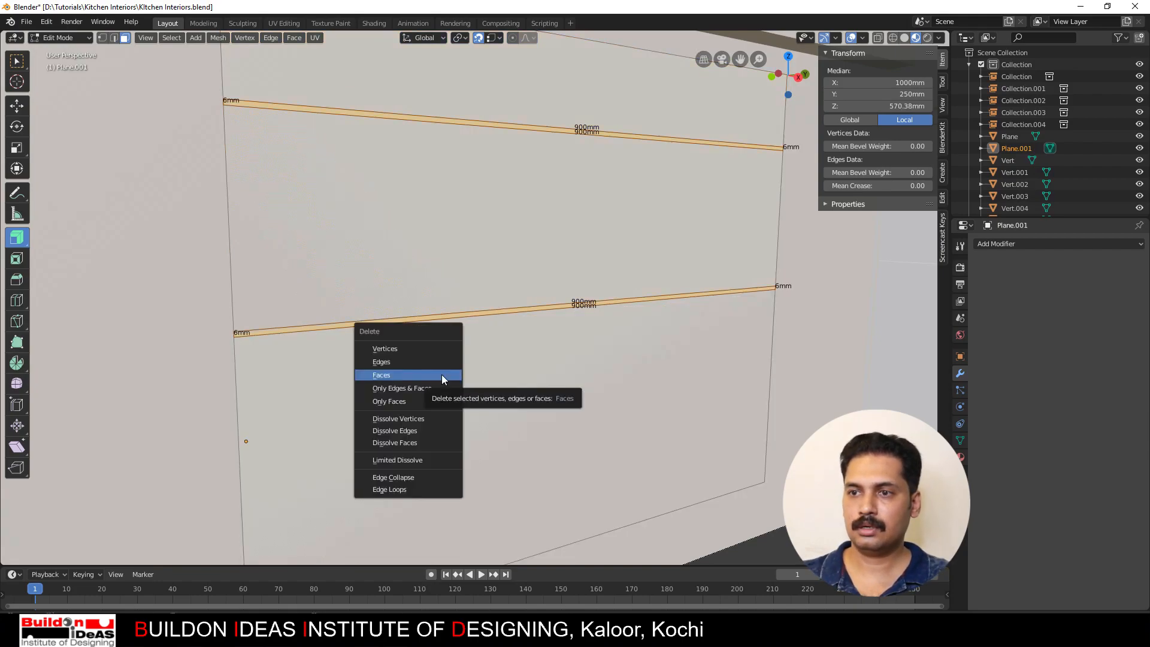
{"action": "left_click", "coordinate": [440, 374]}
{"action": "scroll", "coordinate": [329, 267], "scroll_direction": "down", "scroll_amount": 2}
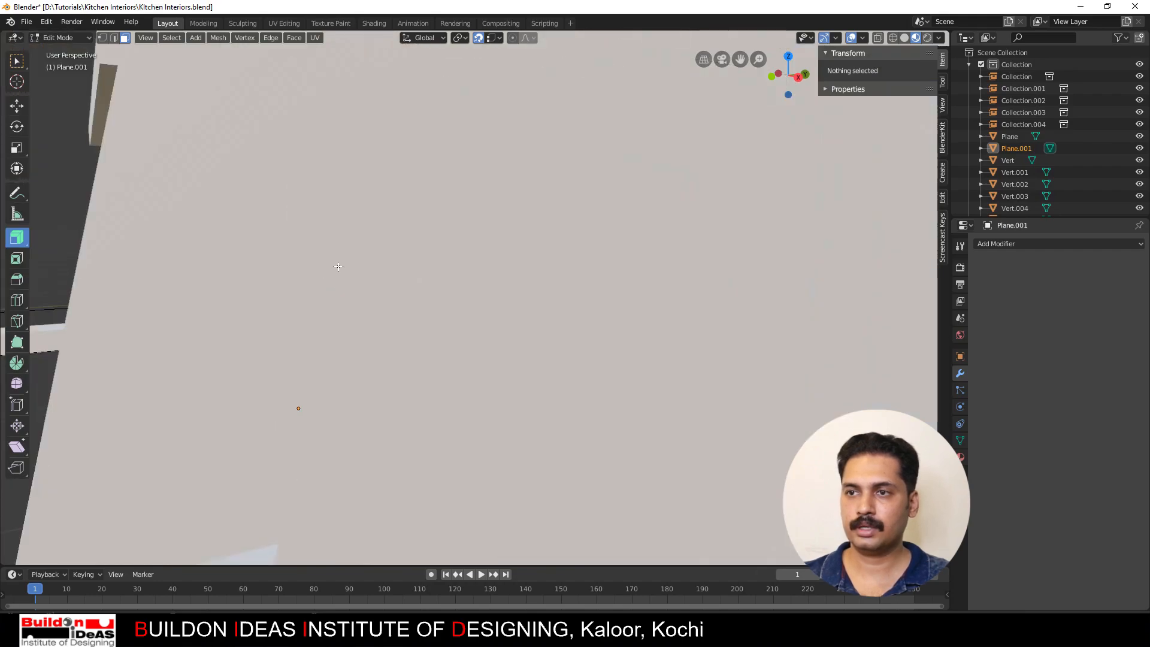
Step: Extrude the side panel's three drawer front faces outward by 20 mm
{"action": "scroll", "coordinate": [336, 266], "scroll_direction": "up", "scroll_amount": 2}
{"action": "middle_click_drag", "start_coordinate": [295, 265], "coordinate": [301, 287]}
{"action": "left_click", "coordinate": [325, 185]}
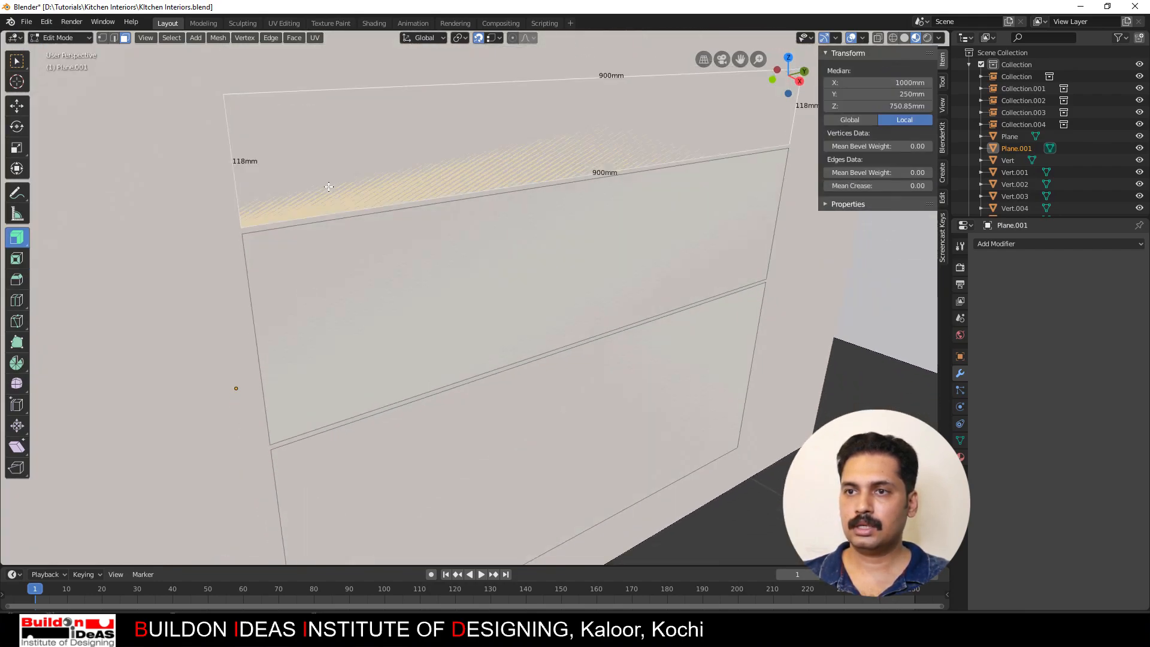
{"action": "left_click", "coordinate": [380, 288], "text": "shift"}
{"action": "left_click", "coordinate": [442, 433], "text": "shift"}
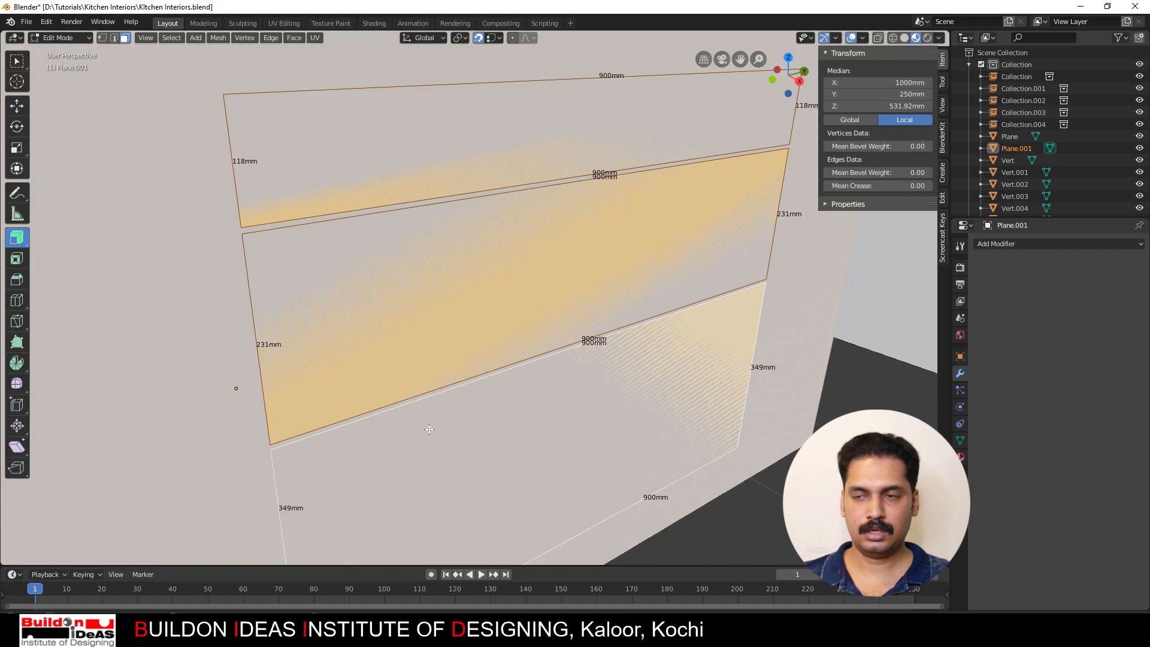
{"action": "type", "text": "e20"}
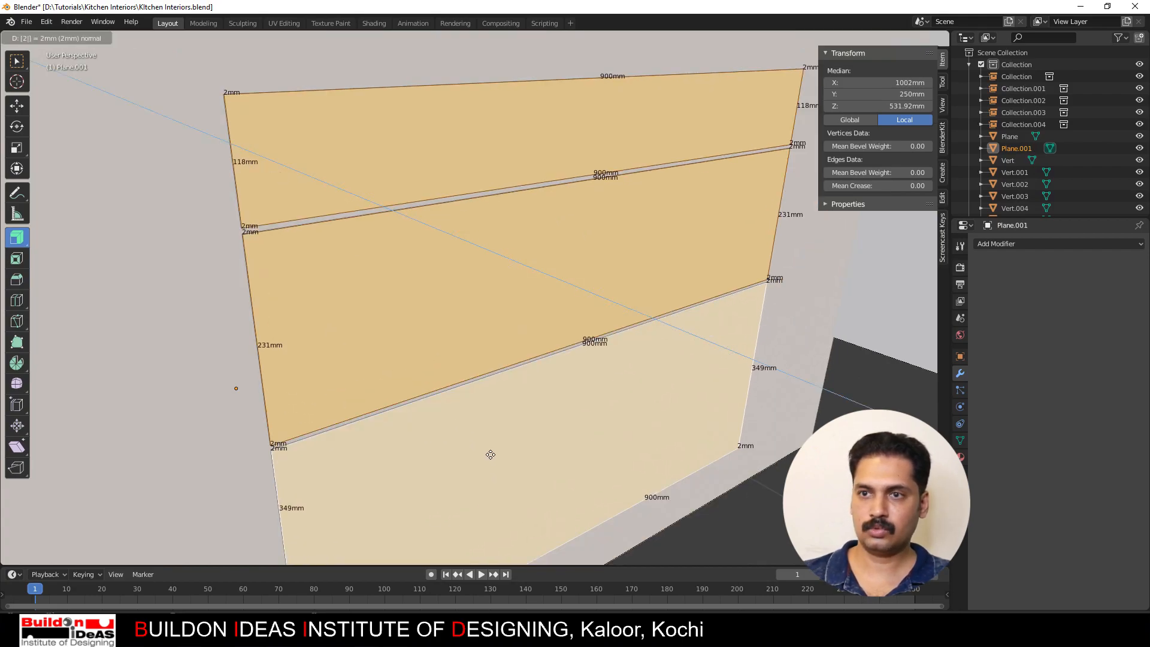
{"action": "key", "text": "Return"}
{"action": "scroll", "coordinate": [421, 398], "scroll_direction": "down", "scroll_amount": 3}
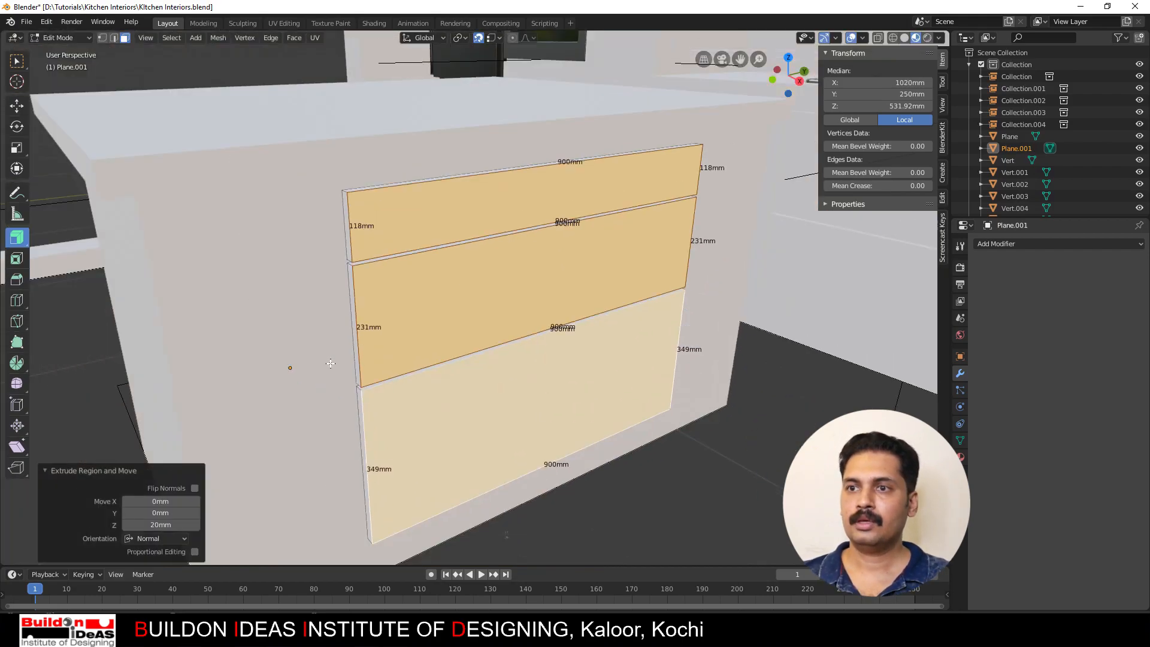
{"action": "mouse_move", "coordinate": [332, 367]}
{"action": "middle_mouse_down"}
{"action": "mouse_move", "coordinate": [390, 344]}
{"action": "mouse_move", "coordinate": [392, 329]}
{"action": "mouse_move", "coordinate": [347, 339]}
{"action": "mouse_move", "coordinate": [326, 366]}
{"action": "middle_mouse_up"}
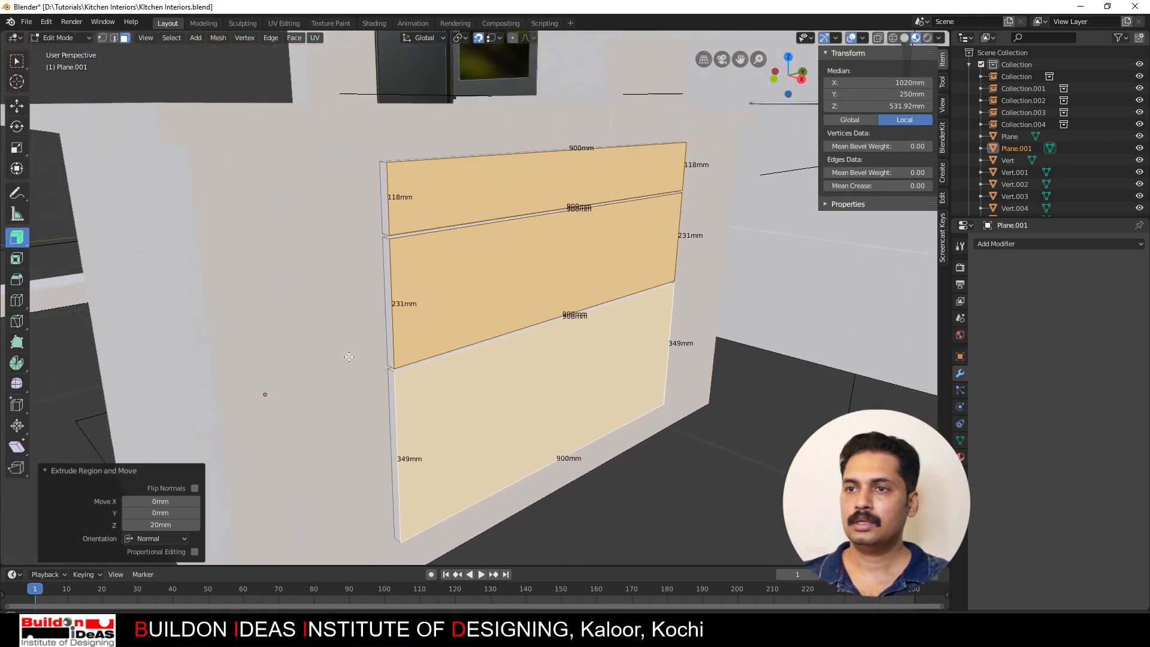
{"action": "scroll", "coordinate": [331, 353], "scroll_direction": "down", "scroll_amount": 3}
{"action": "middle_click_drag", "start_coordinate": [339, 324], "coordinate": [390, 299]}
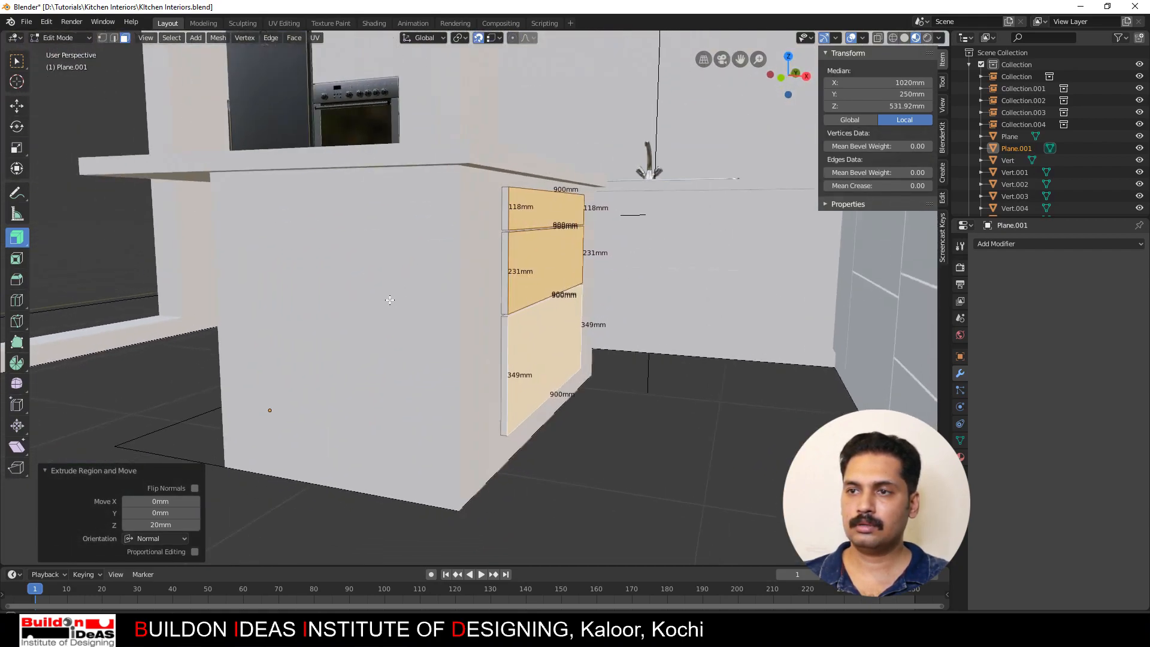
{"action": "middle_click_drag", "start_coordinate": [430, 425], "coordinate": [359, 269]}
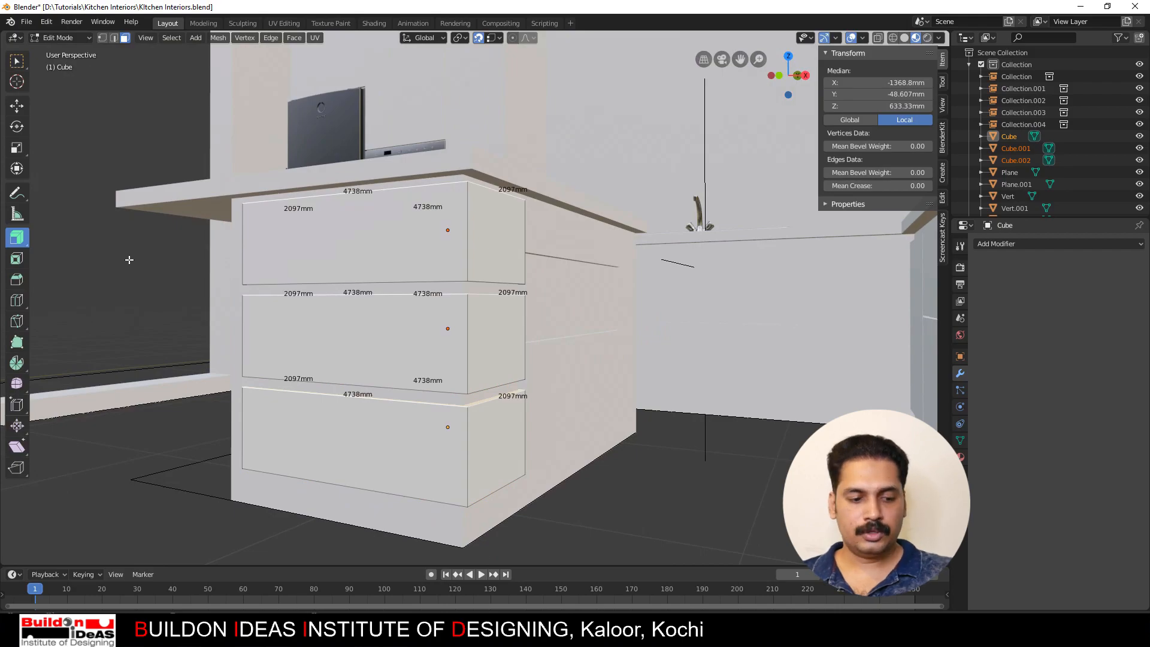
Step: Leave mesh editing of the three stacked corner blocks on the island and deselect them
{"action": "key", "text": "Tab"}
{"action": "left_click", "coordinate": [130, 259]}
{"action": "middle_click_drag", "start_coordinate": [440, 394], "coordinate": [462, 229]}
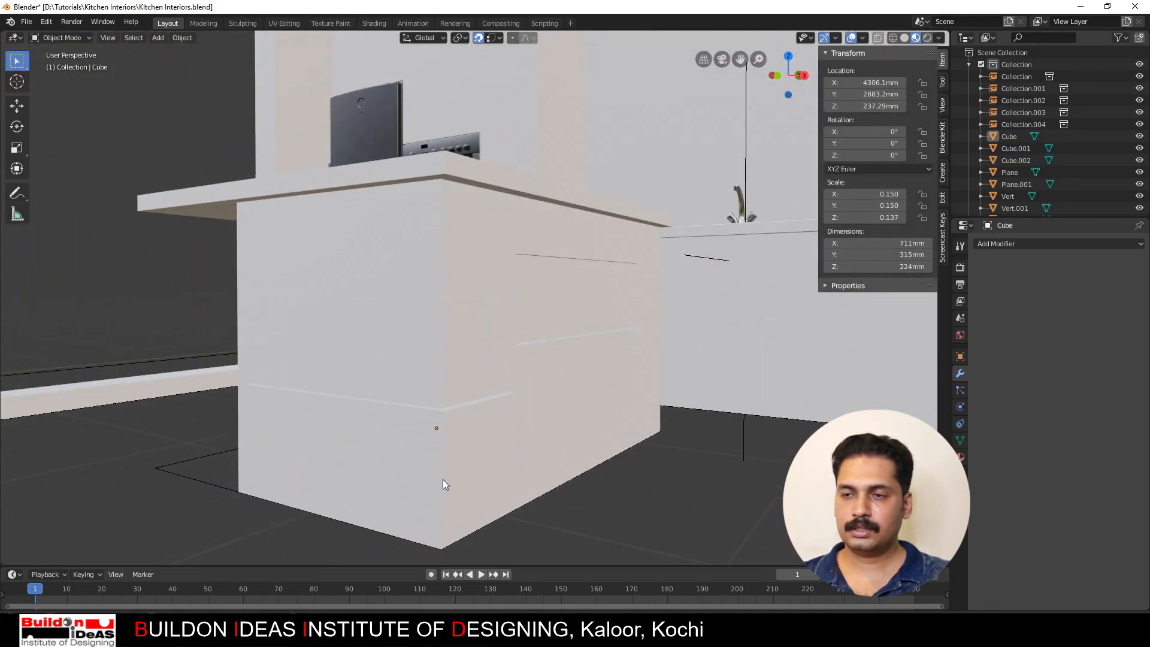
{"action": "middle_click_drag", "start_coordinate": [443, 481], "coordinate": [237, 448]}
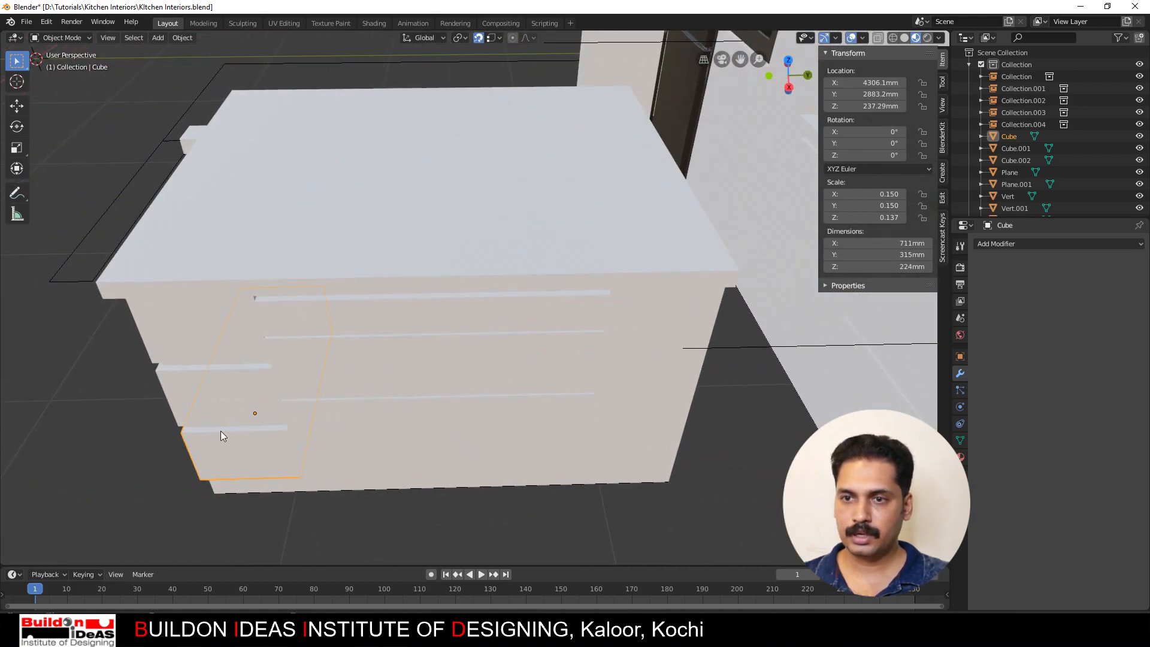
Step: Join the three stacked drawer blocks at the island's corner into a single object
{"action": "left_click", "coordinate": [192, 389], "text": "shift"}
{"action": "left_click", "coordinate": [177, 323], "text": "shift"}
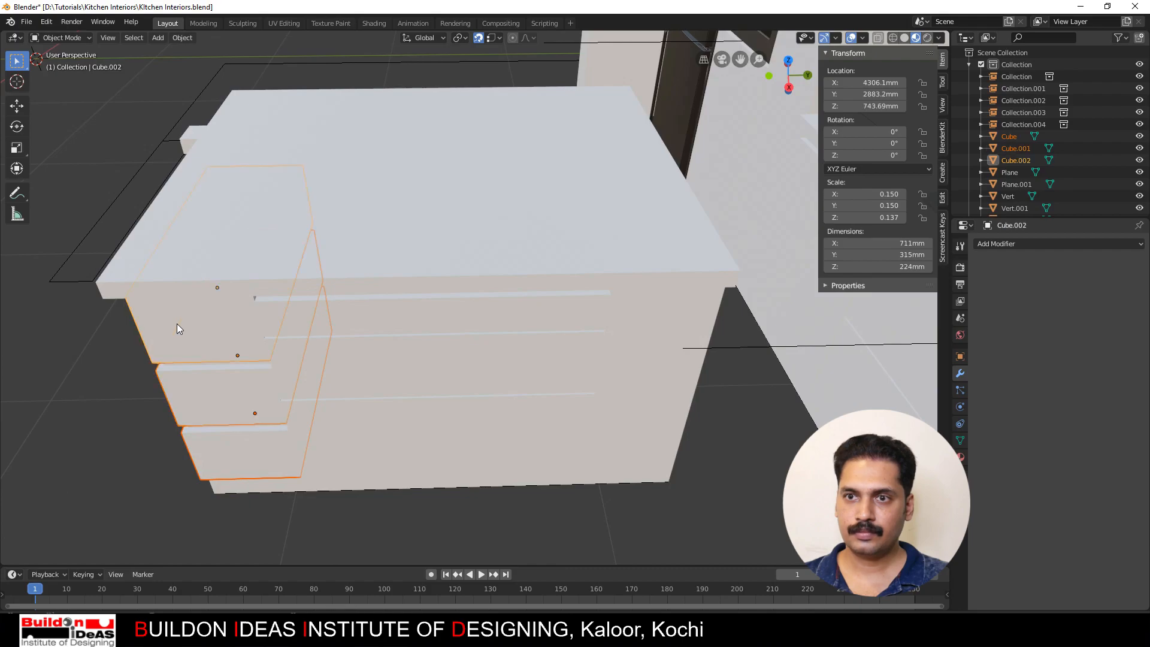
{"action": "key", "text": "ctrl+j"}
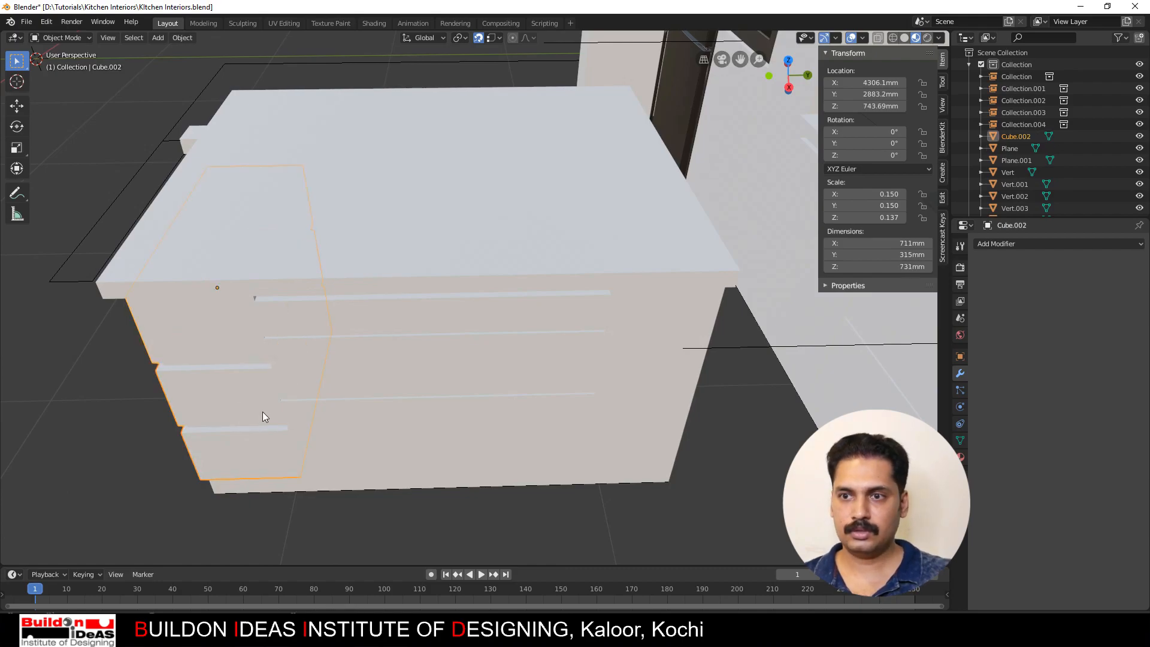
Step: Duplicate the joined drawer block and snap the copy into place at the opposite end of the island's long side
{"action": "middle_click_drag", "start_coordinate": [263, 411], "coordinate": [259, 436]}
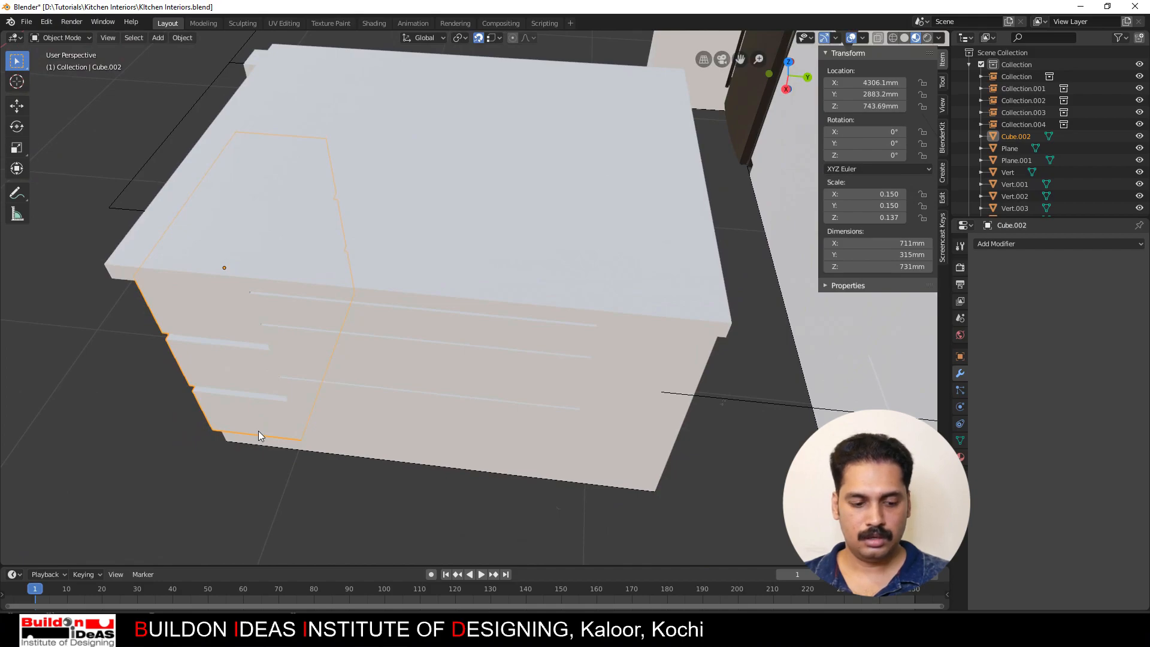
{"action": "key", "text": "shift+d"}
{"action": "left_click", "coordinate": [812, 487]}
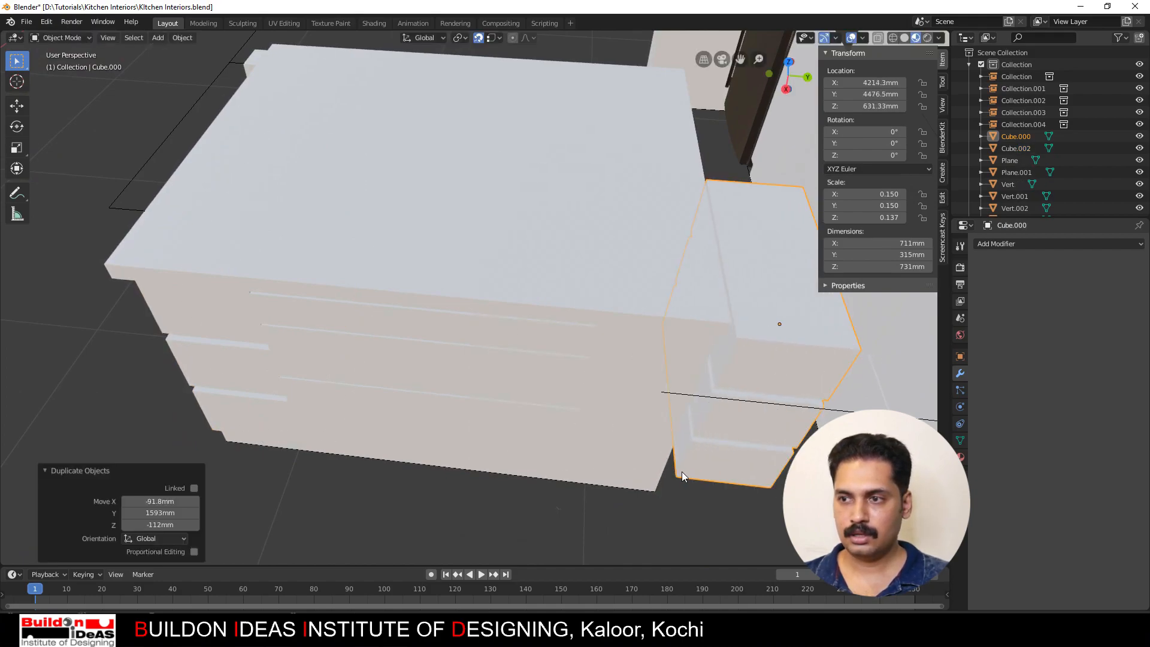
{"action": "key", "text": "g"}
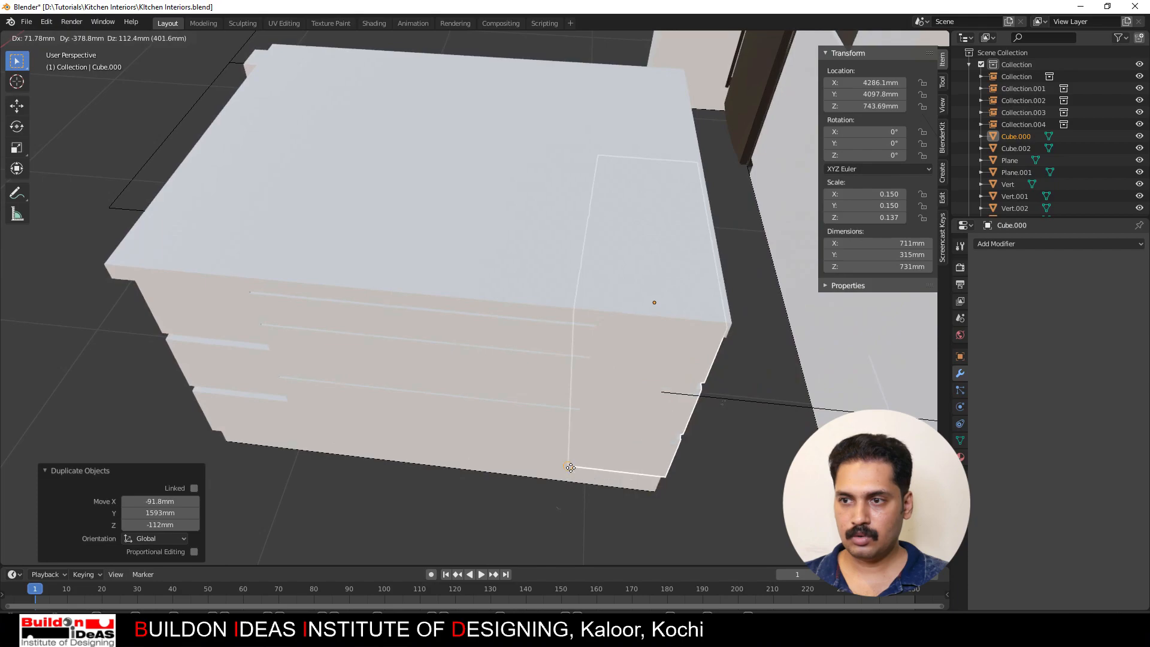
{"action": "left_click", "coordinate": [571, 469]}
Step: Add a Boolean modifier to the island with the Difference operation and the original joined block, Cube.002, as its object
{"action": "middle_click_drag", "start_coordinate": [612, 484], "coordinate": [635, 402]}
{"action": "left_click", "coordinate": [480, 293]}
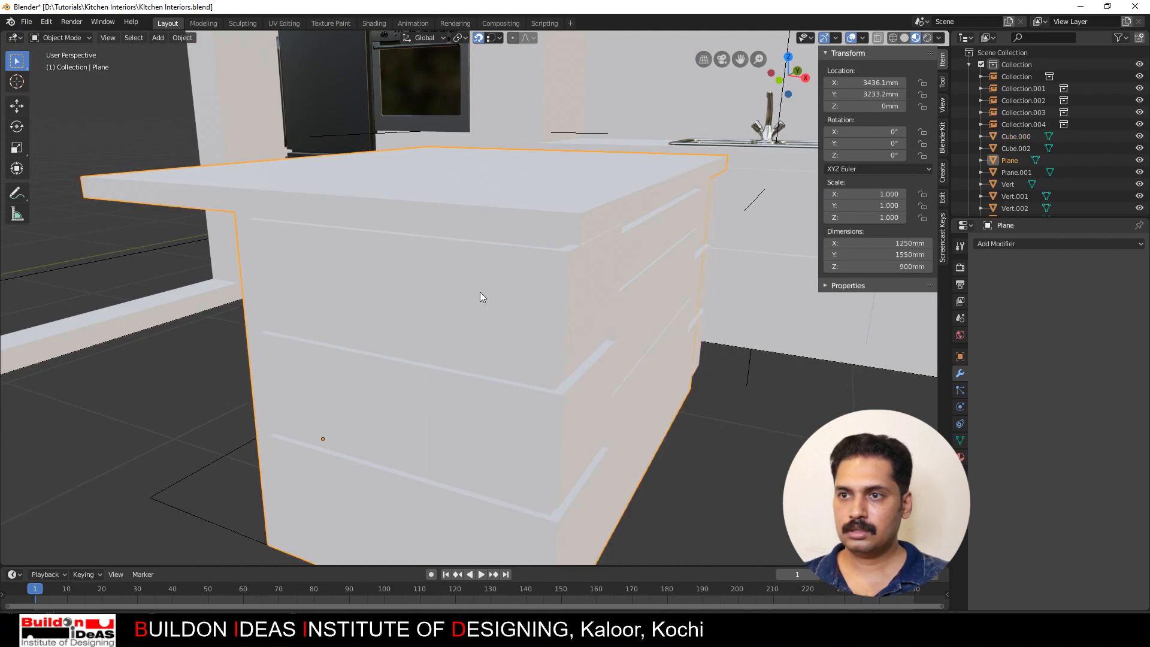
{"action": "middle_click_drag", "start_coordinate": [480, 292], "coordinate": [521, 318]}
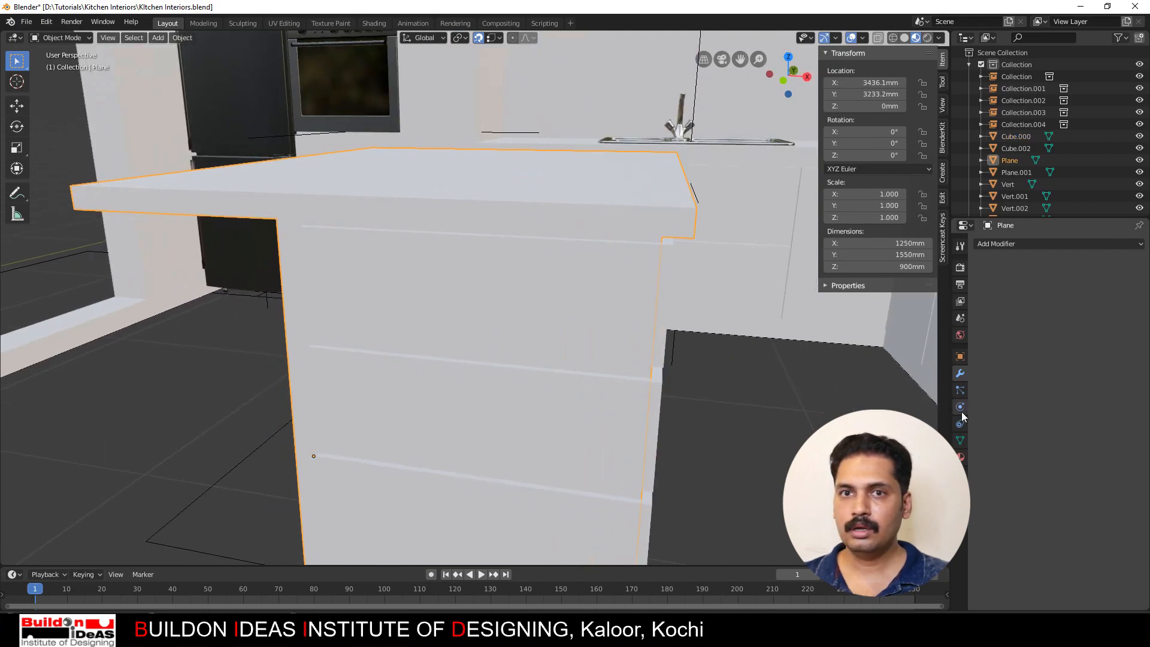
{"action": "left_click", "coordinate": [1011, 243]}
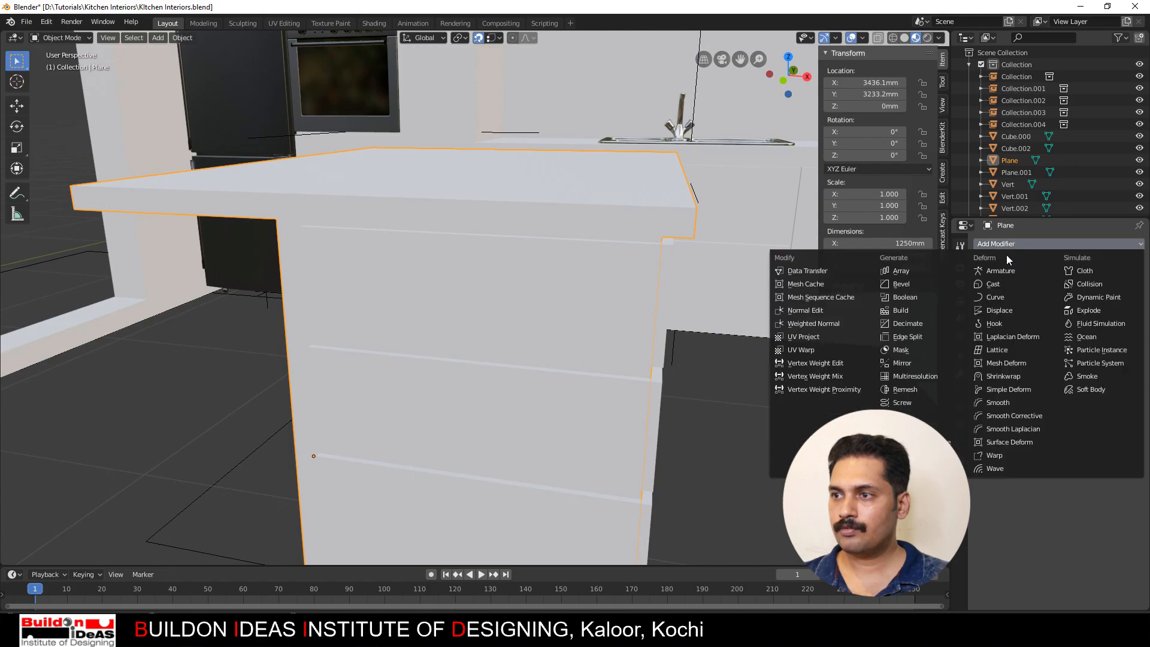
{"action": "left_click", "coordinate": [907, 299]}
{"action": "left_click", "coordinate": [1135, 310]}
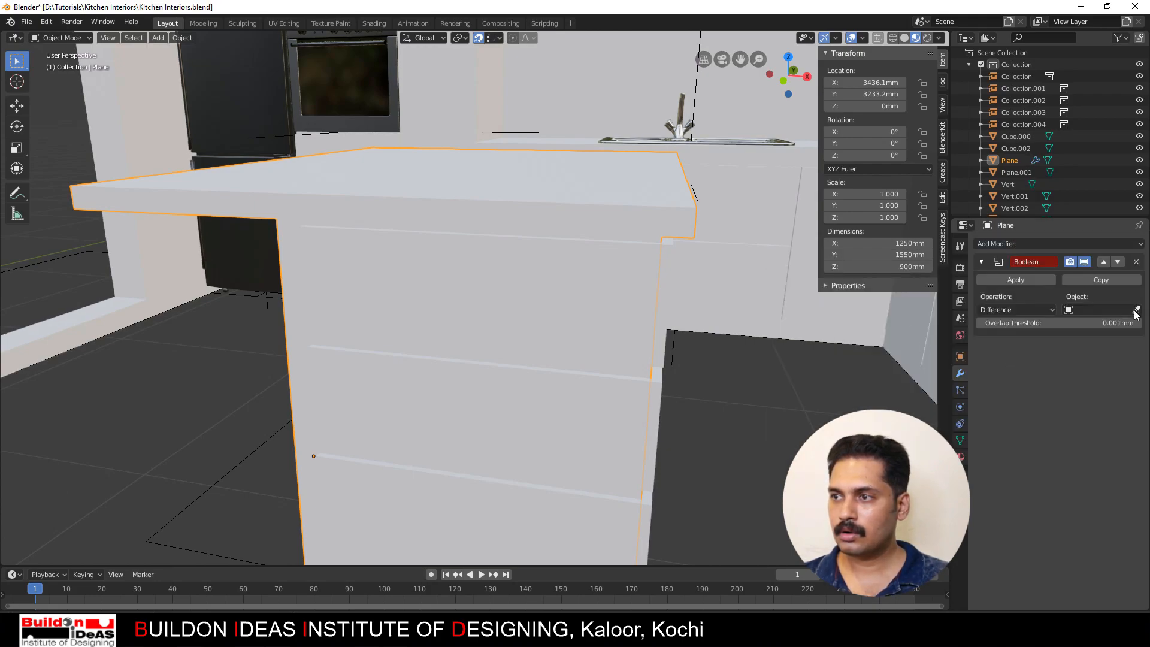
{"action": "left_click", "coordinate": [548, 323]}
{"action": "middle_click_drag", "start_coordinate": [624, 401], "coordinate": [569, 401]}
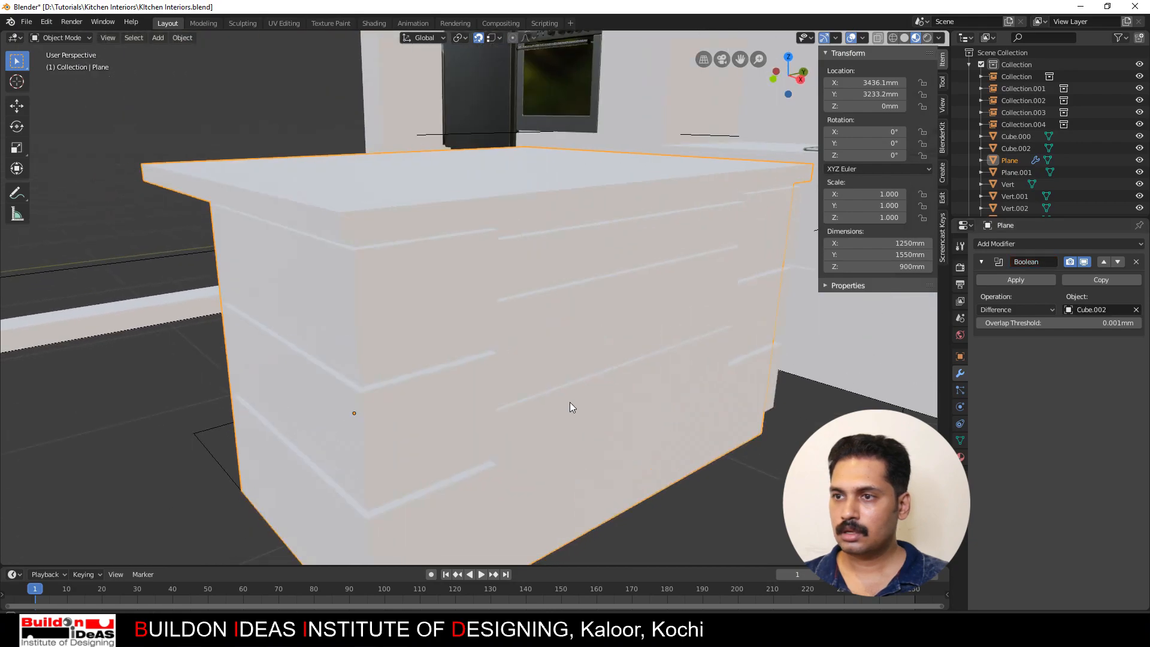
Step: Copy the island's Boolean modifier, set the copy's object to Cube.000, and apply both modifiers
{"action": "left_click", "coordinate": [1088, 280]}
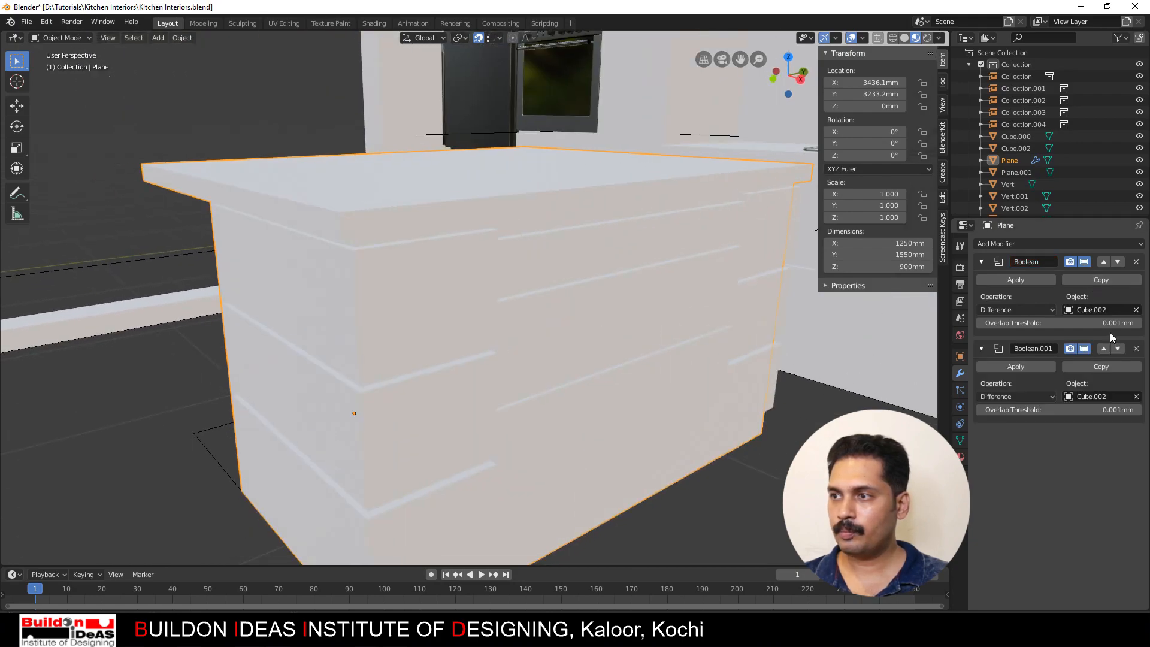
{"action": "left_click", "coordinate": [1138, 397]}
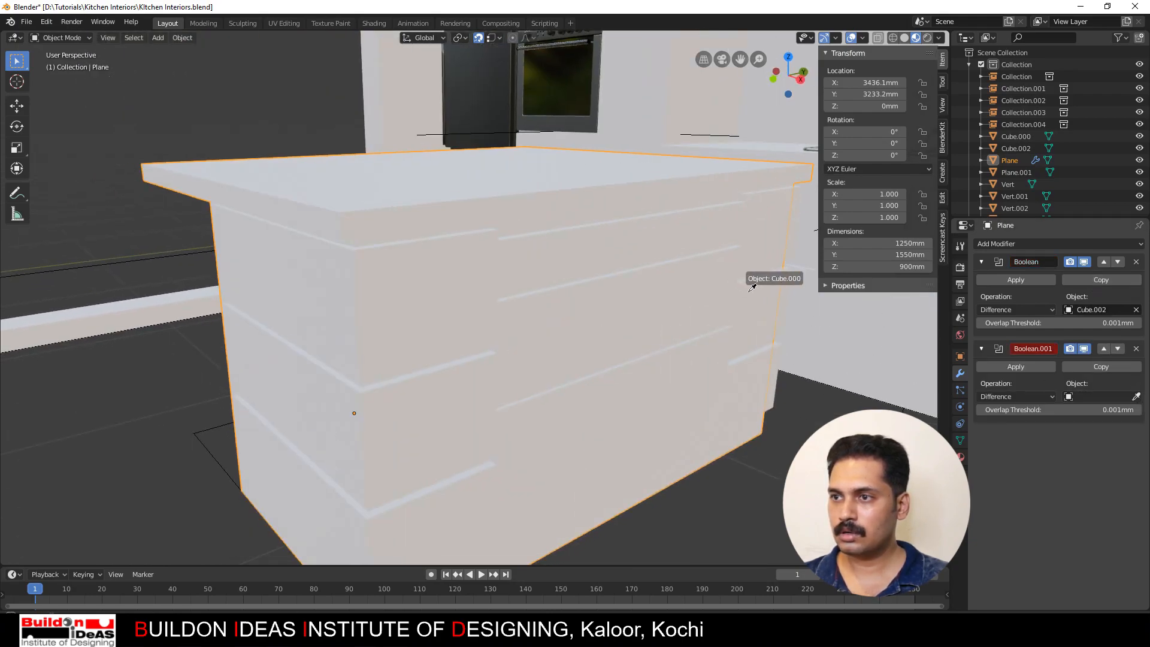
{"action": "left_click", "coordinate": [751, 287]}
{"action": "left_click", "coordinate": [1037, 367]}
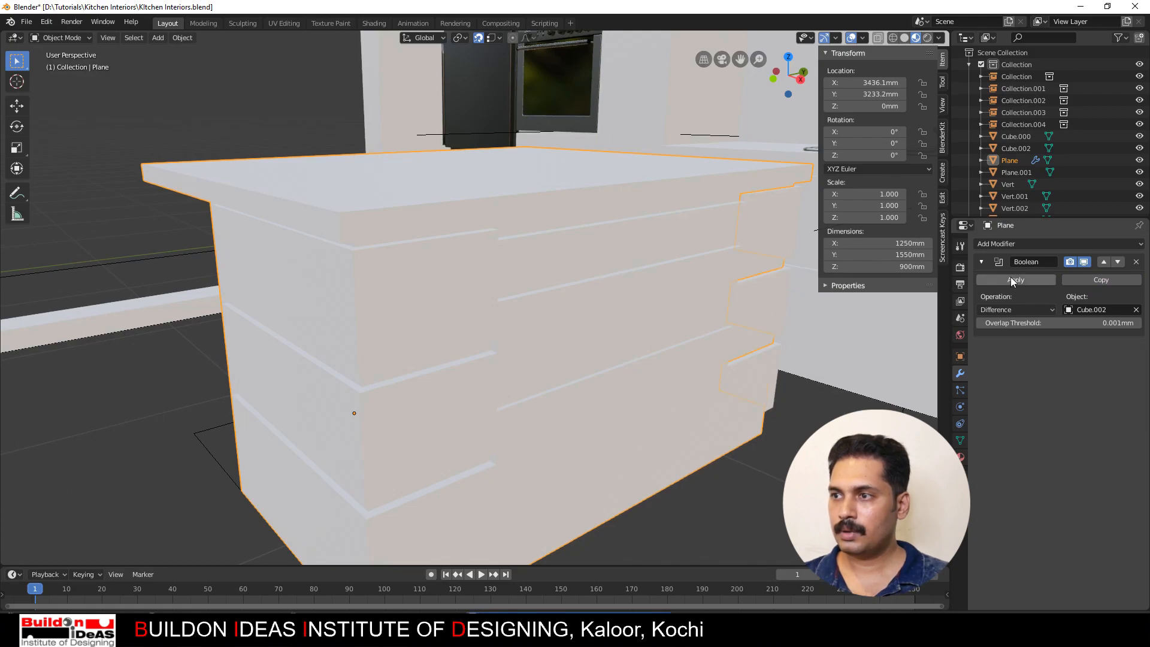
{"action": "left_click", "coordinate": [1012, 280]}
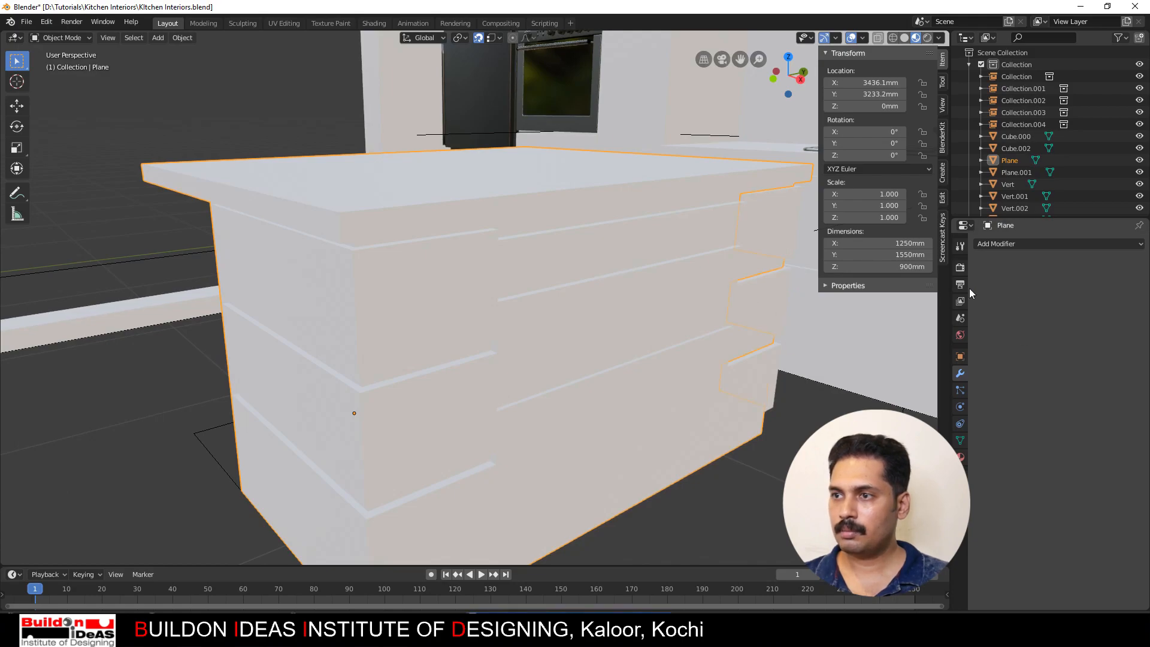
Step: Delete the two joined cutter blocks from the ends of the island
{"action": "left_click", "coordinate": [318, 316]}
{"action": "key", "text": "Delete"}
{"action": "middle_click_drag", "start_coordinate": [360, 378], "coordinate": [440, 355]}
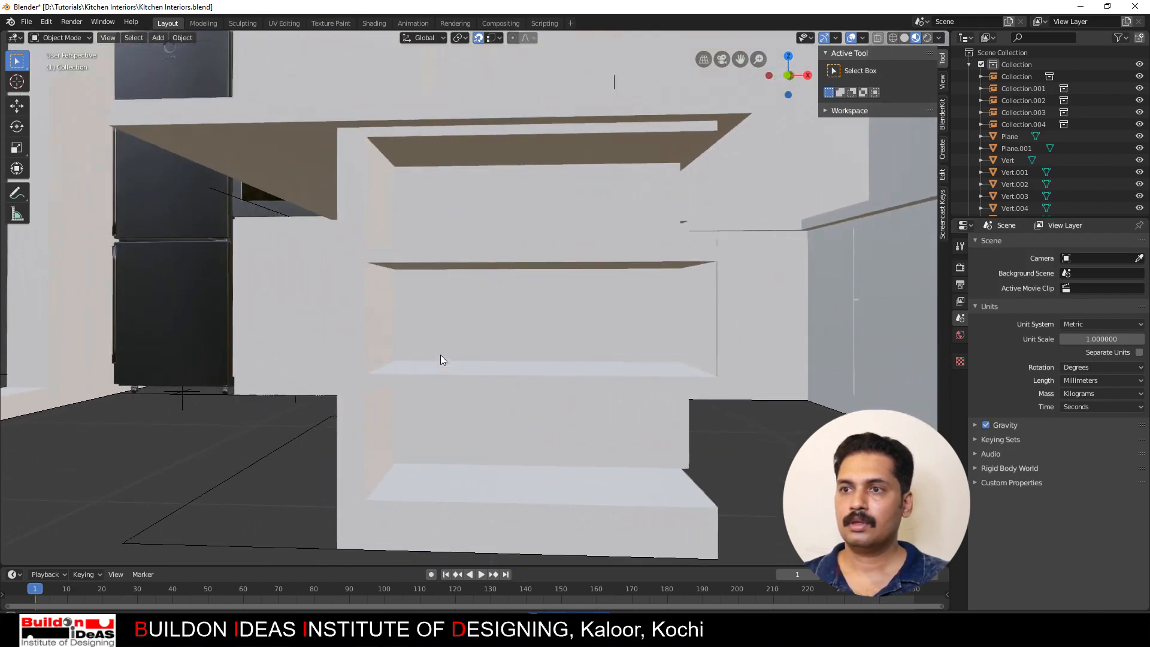
{"action": "scroll", "coordinate": [433, 357], "scroll_direction": "down", "scroll_amount": 4}
{"action": "middle_click_drag", "start_coordinate": [456, 409], "coordinate": [396, 447]}
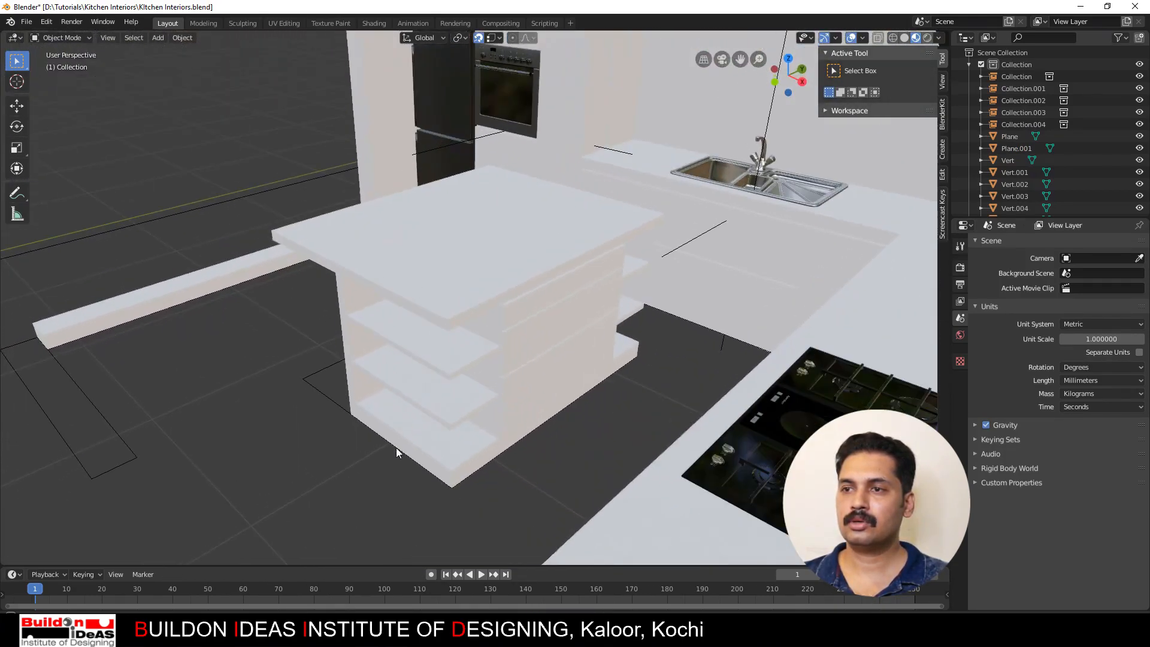
Step: Raise the 450 x 500 x 350 mm cube vertically to about 769 mm in Z so its top protrudes through the island counter
{"action": "middle_click_drag", "start_coordinate": [554, 427], "coordinate": [461, 387]}
{"action": "middle_click_drag", "start_coordinate": [451, 430], "coordinate": [518, 429]}
{"action": "middle_click_drag", "start_coordinate": [526, 382], "coordinate": [470, 329]}
{"action": "scroll", "coordinate": [548, 227], "scroll_direction": "up", "scroll_amount": 3}
{"action": "middle_click_drag", "start_coordinate": [424, 250], "coordinate": [383, 269]}
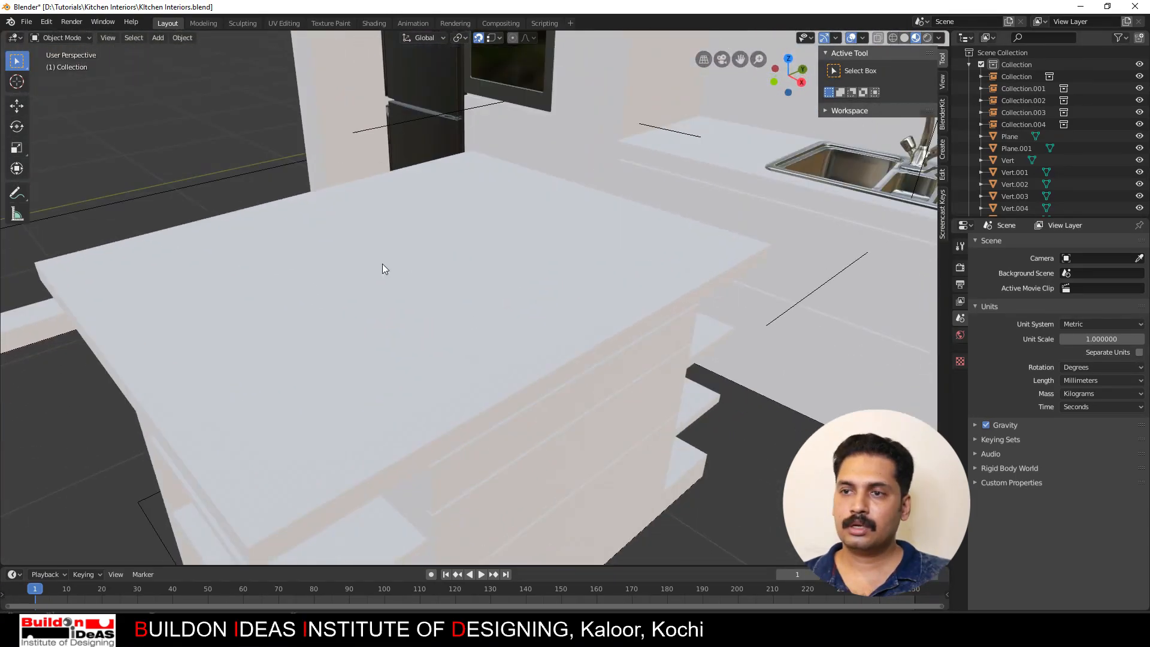
{"action": "middle_click_drag", "start_coordinate": [532, 326], "coordinate": [574, 326]}
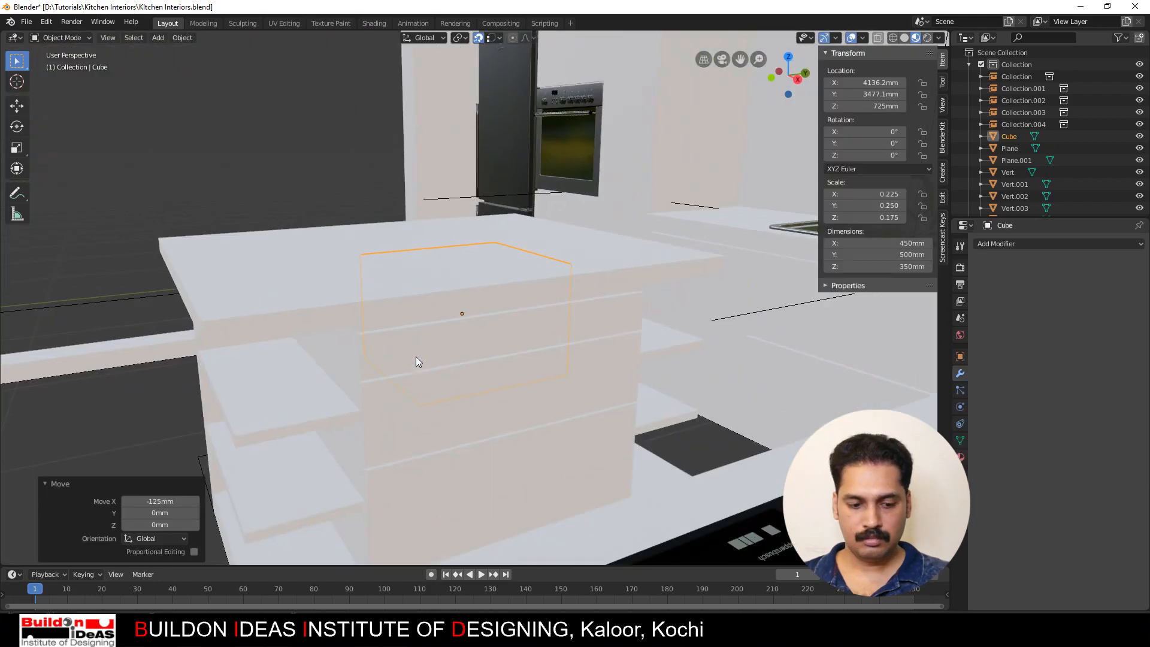
{"action": "key", "text": "g"}
{"action": "key", "text": "z"}
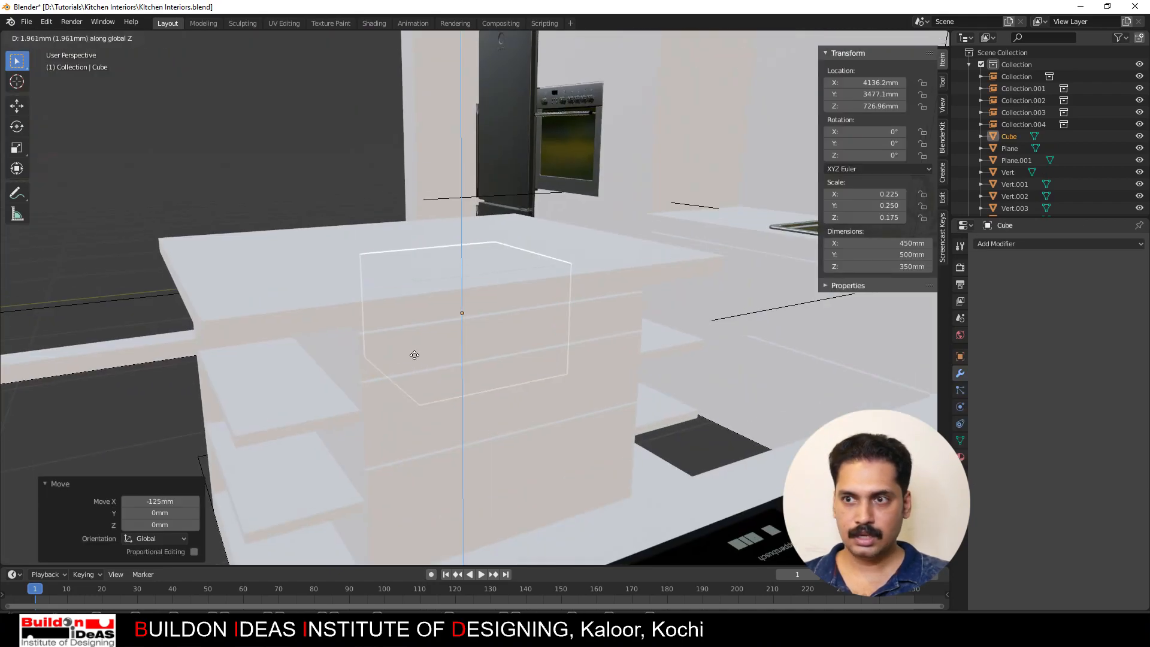
{"action": "left_click", "coordinate": [414, 355]}
{"action": "middle_click_drag", "start_coordinate": [414, 354], "coordinate": [462, 343]}
{"action": "key", "text": "g"}
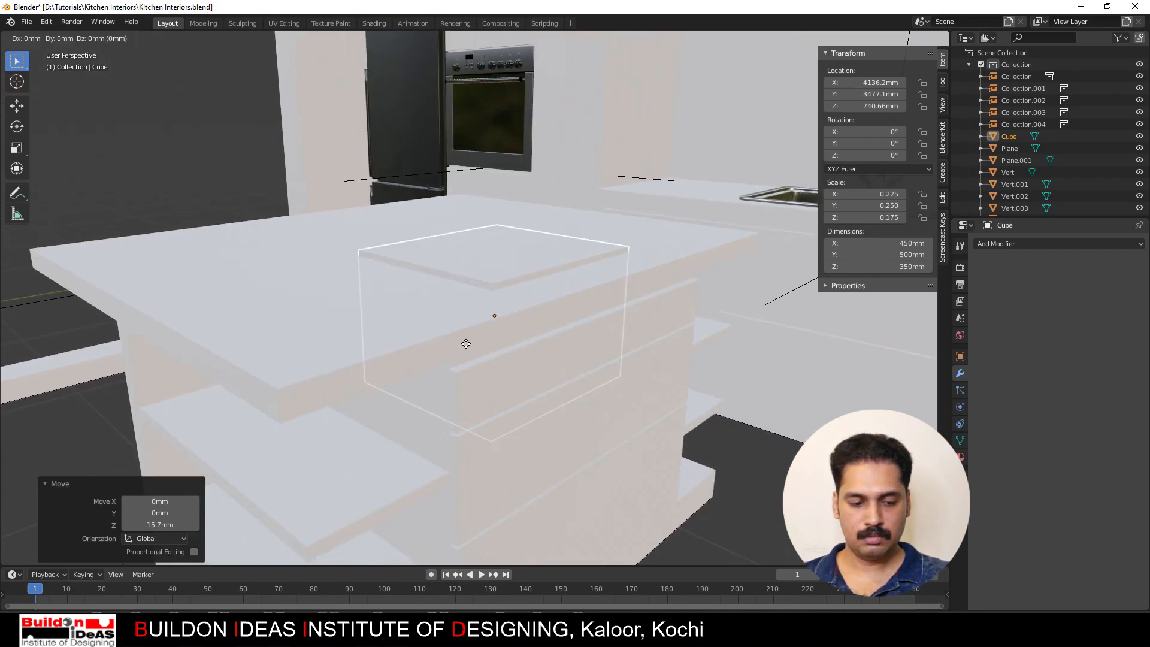
{"action": "key", "text": "z"}
{"action": "left_click", "coordinate": [467, 333]}
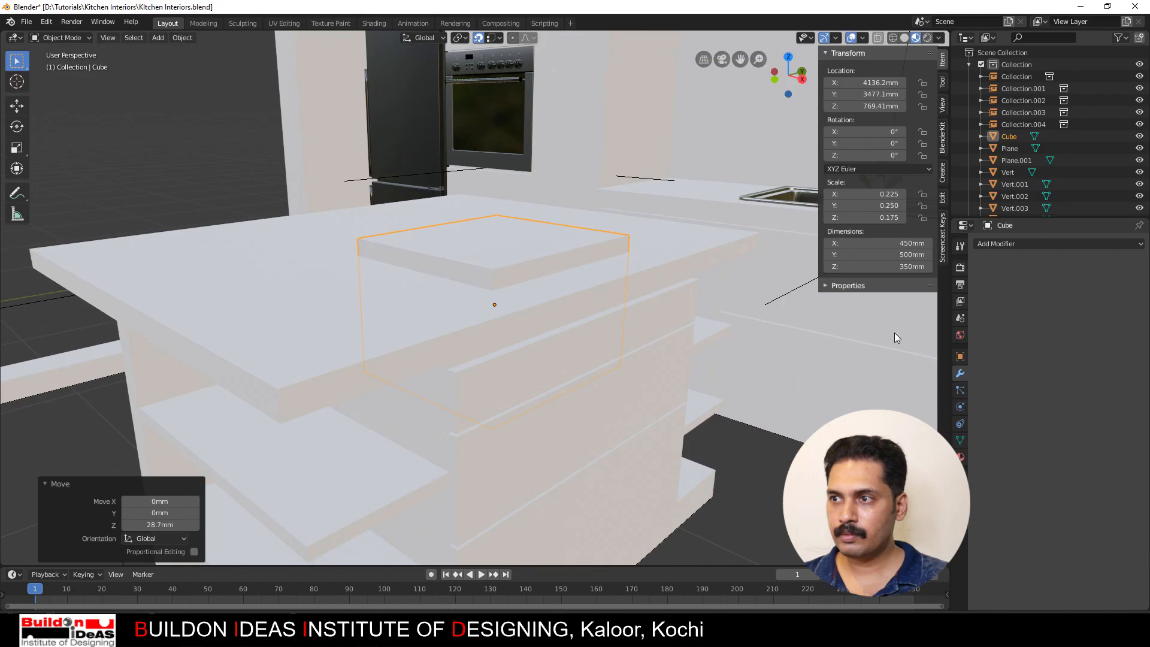
Step: Add a Bevel modifier with 4 segments to the cube in the island counter
{"action": "left_click", "coordinate": [996, 242]}
{"action": "left_click", "coordinate": [905, 285]}
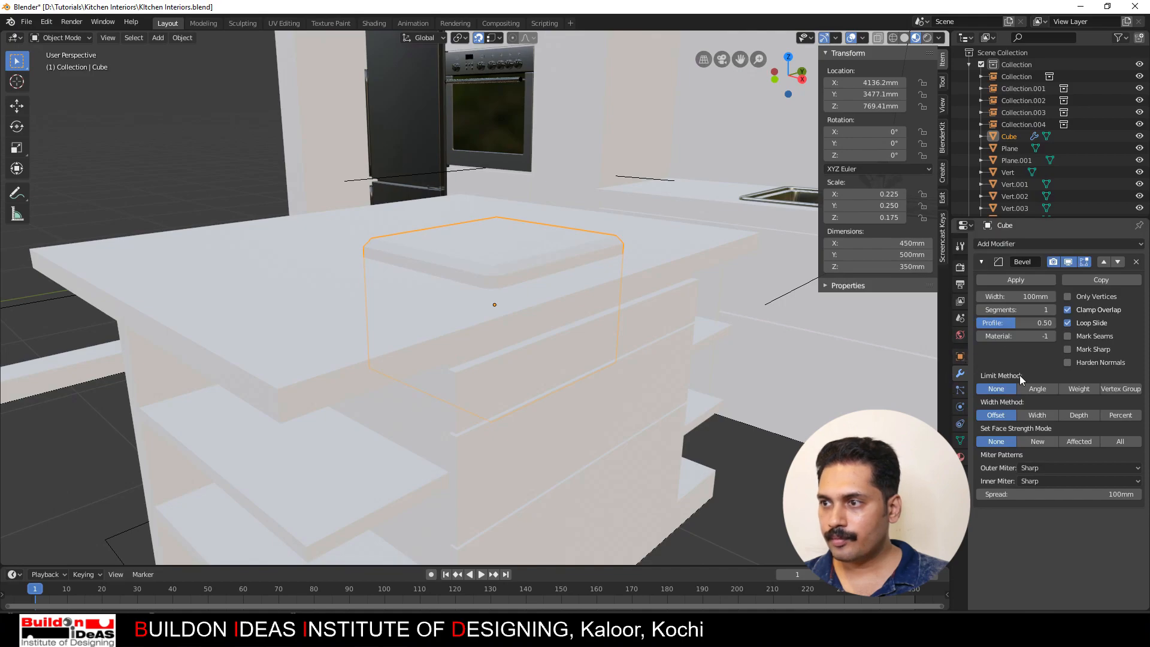
{"action": "left_click", "coordinate": [1054, 309]}
{"action": "left_click", "coordinate": [1054, 309]}
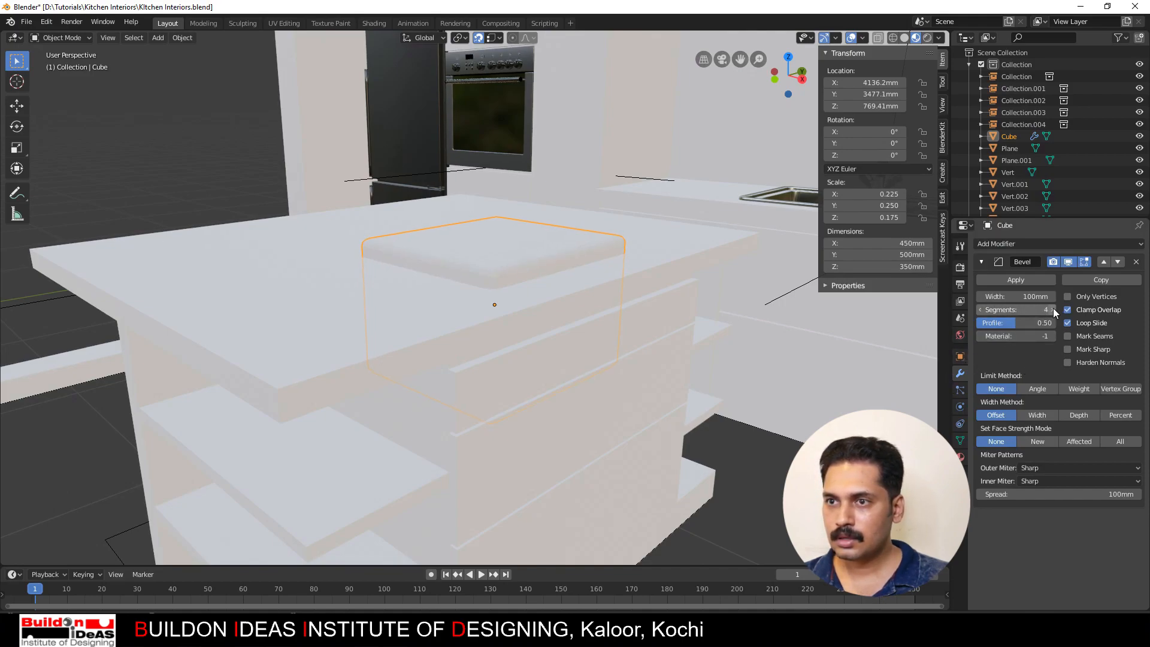
{"action": "left_click", "coordinate": [1054, 309]}
{"action": "middle_click_drag", "start_coordinate": [455, 309], "coordinate": [363, 339]}
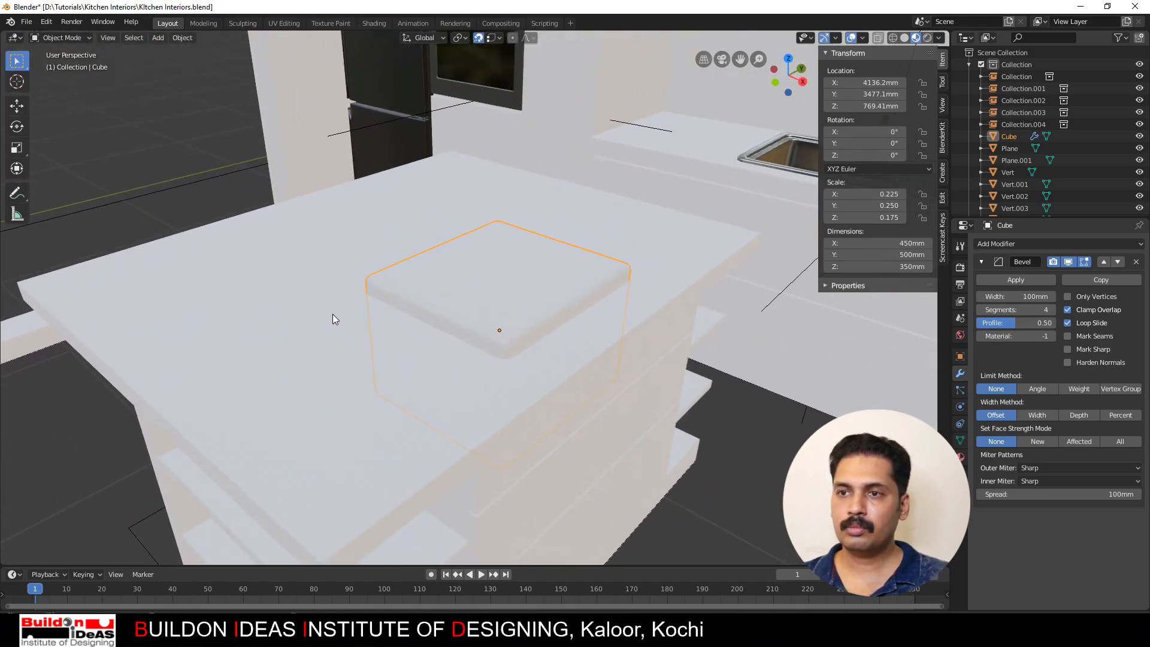
{"action": "scroll", "coordinate": [328, 328], "scroll_direction": "up", "scroll_amount": 2}
Step: Add a Boolean Difference modifier to the island using the beveled cube as its object, and apply it
{"action": "left_click", "coordinate": [294, 333]}
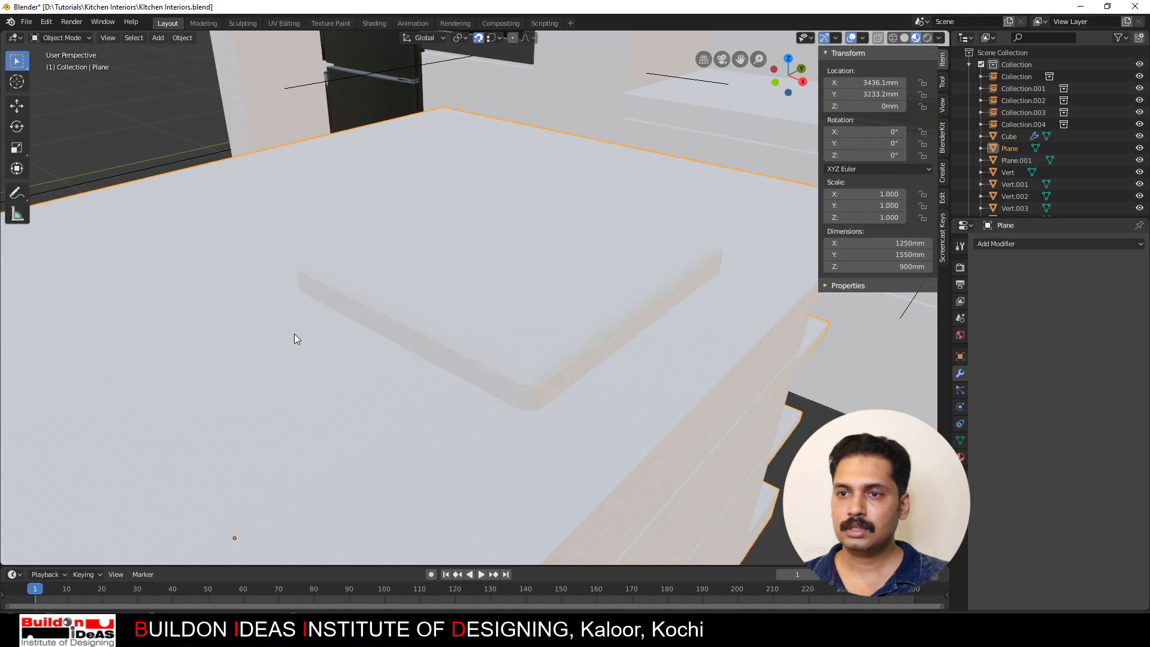
{"action": "left_click", "coordinate": [998, 244]}
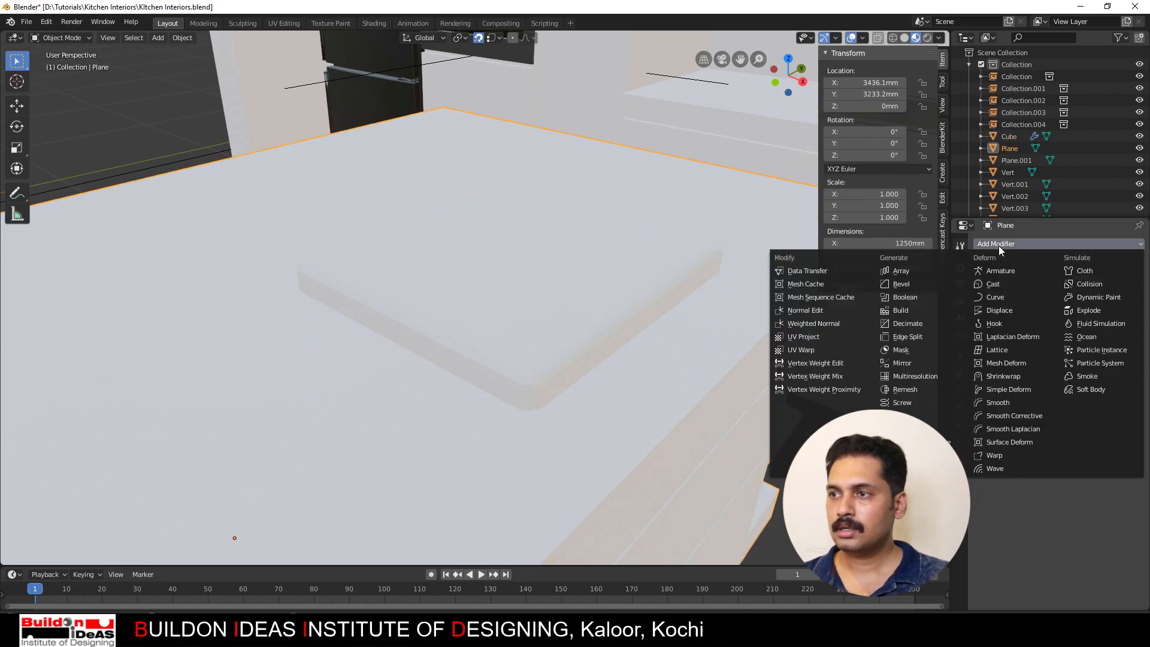
{"action": "left_click", "coordinate": [910, 297]}
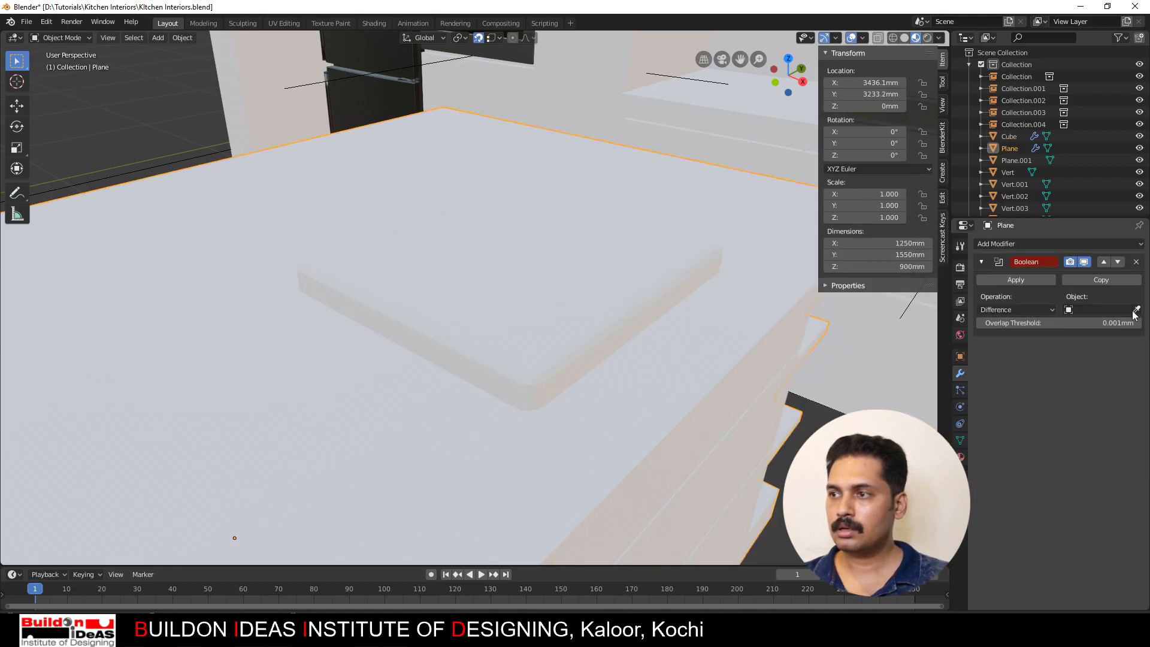
{"action": "left_click", "coordinate": [556, 276]}
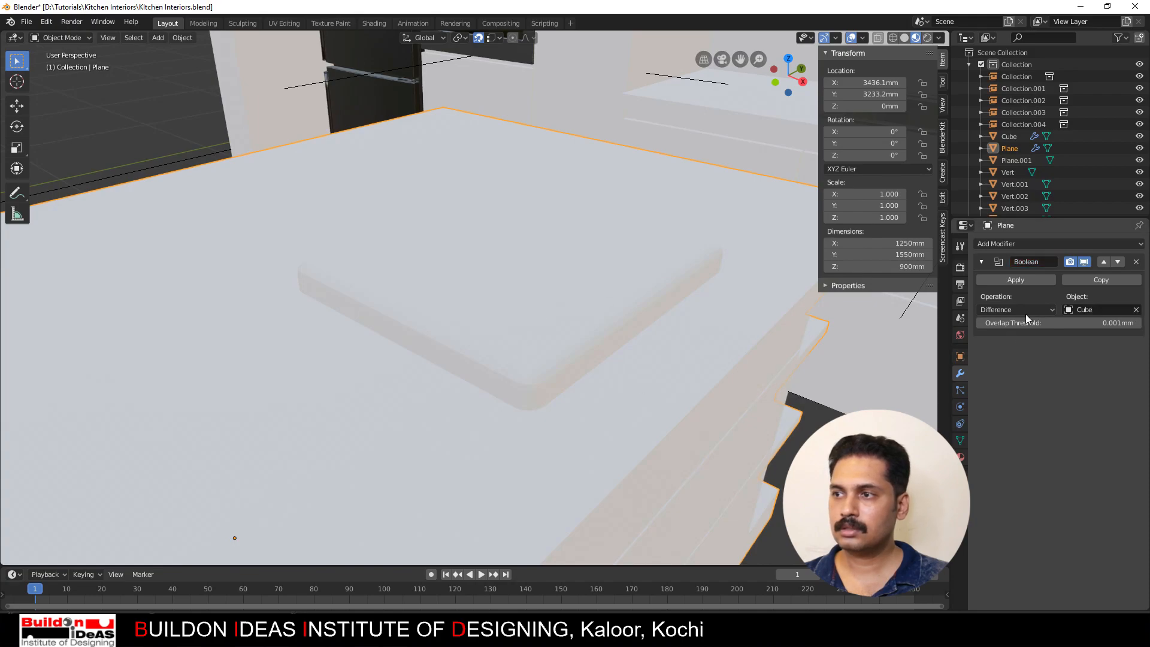
{"action": "left_click", "coordinate": [1018, 279]}
Step: Delete the beveled cutter cube from the island counter
{"action": "left_click", "coordinate": [497, 305]}
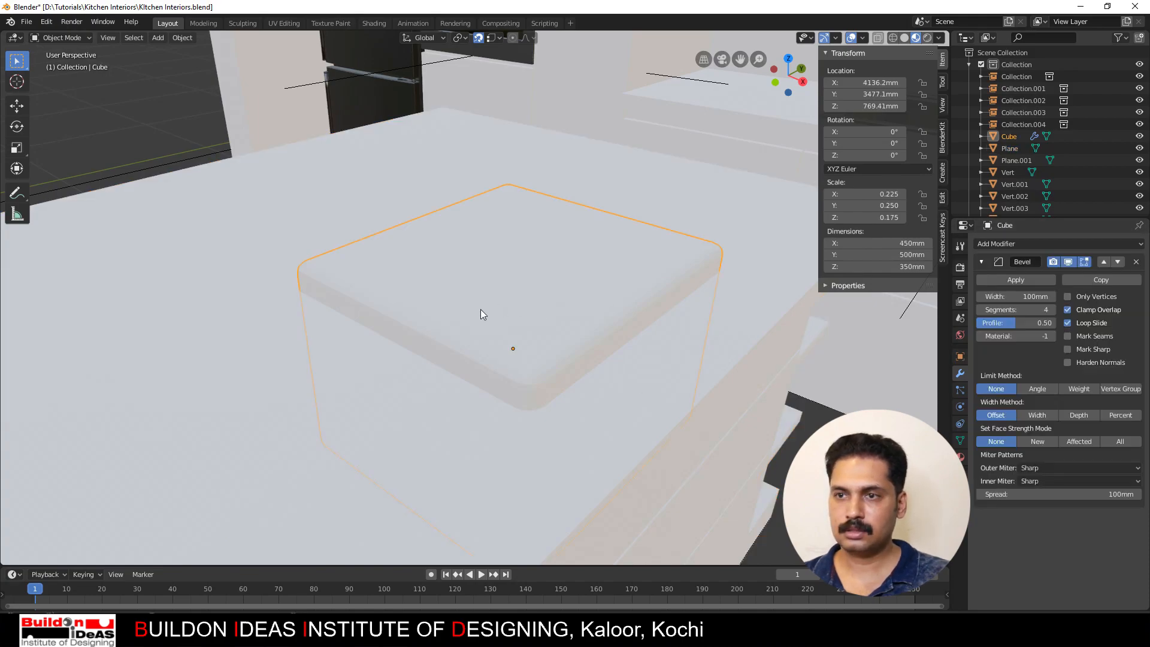
{"action": "key", "text": "Delete"}
{"action": "middle_click_drag", "start_coordinate": [441, 352], "coordinate": [511, 359]}
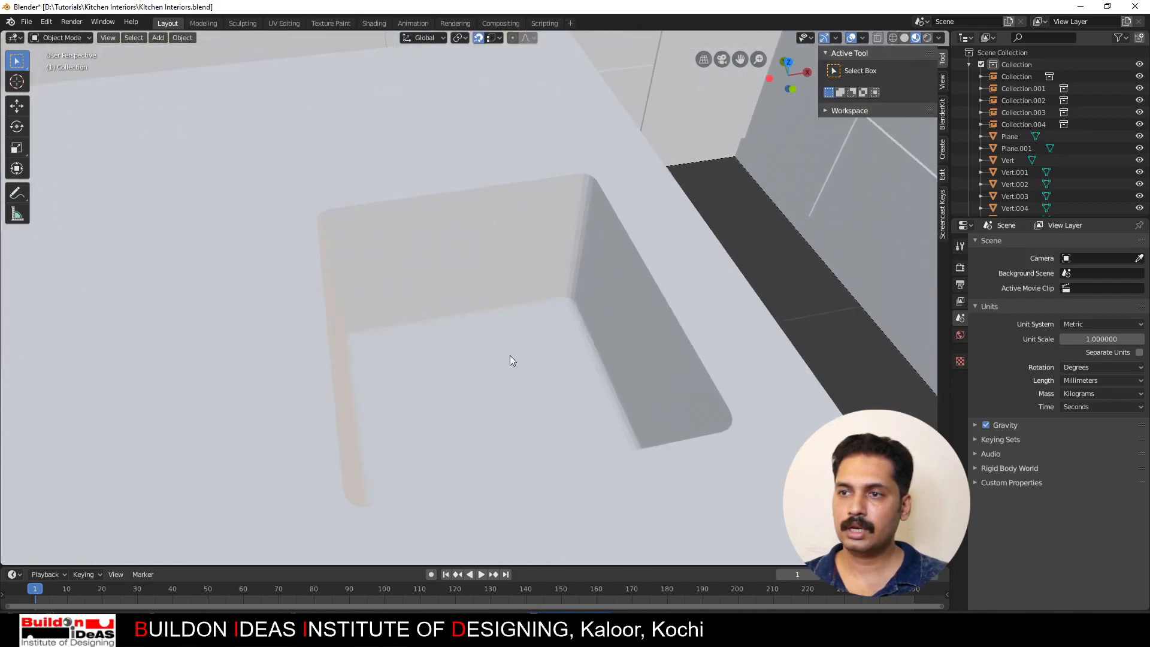
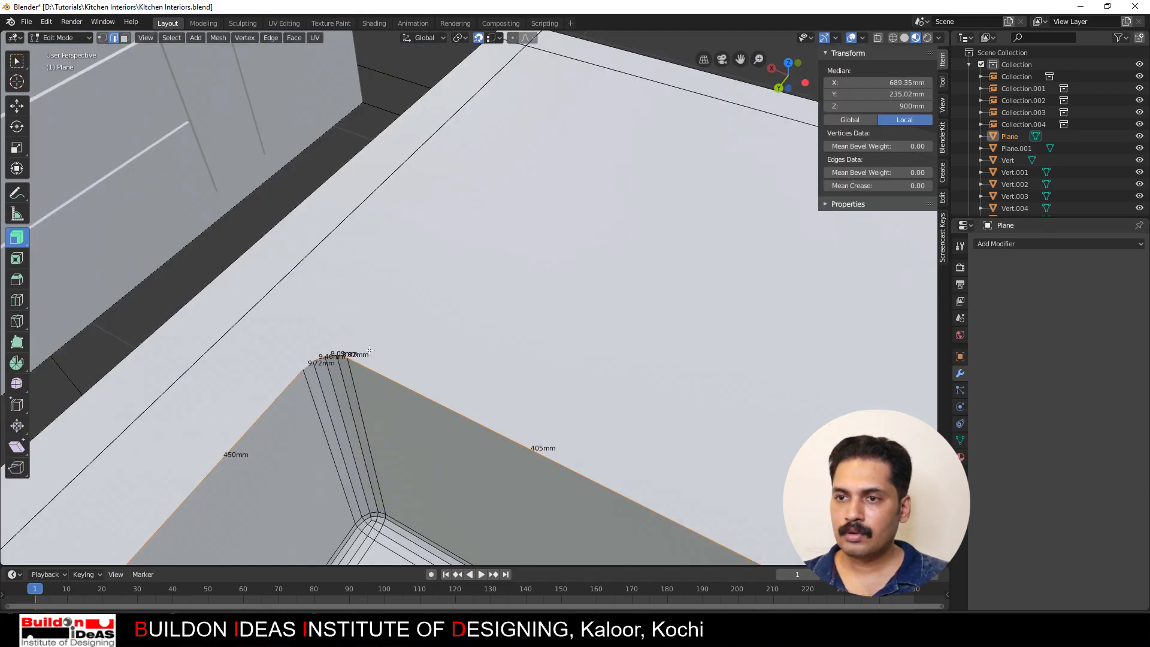
Step: Bevel the top edge loop of the sink opening in the island counter with a 30 mm width and 6 segments
{"action": "right_click", "coordinate": [366, 372]}
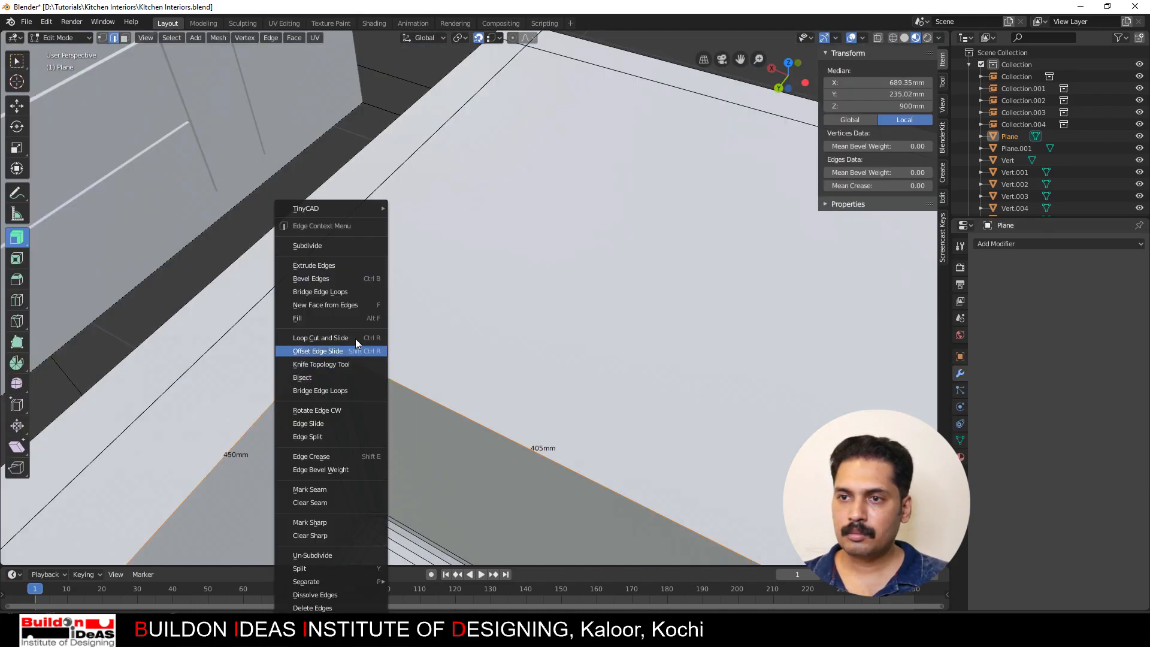
{"action": "left_click", "coordinate": [328, 281]}
{"action": "left_click", "coordinate": [548, 386]}
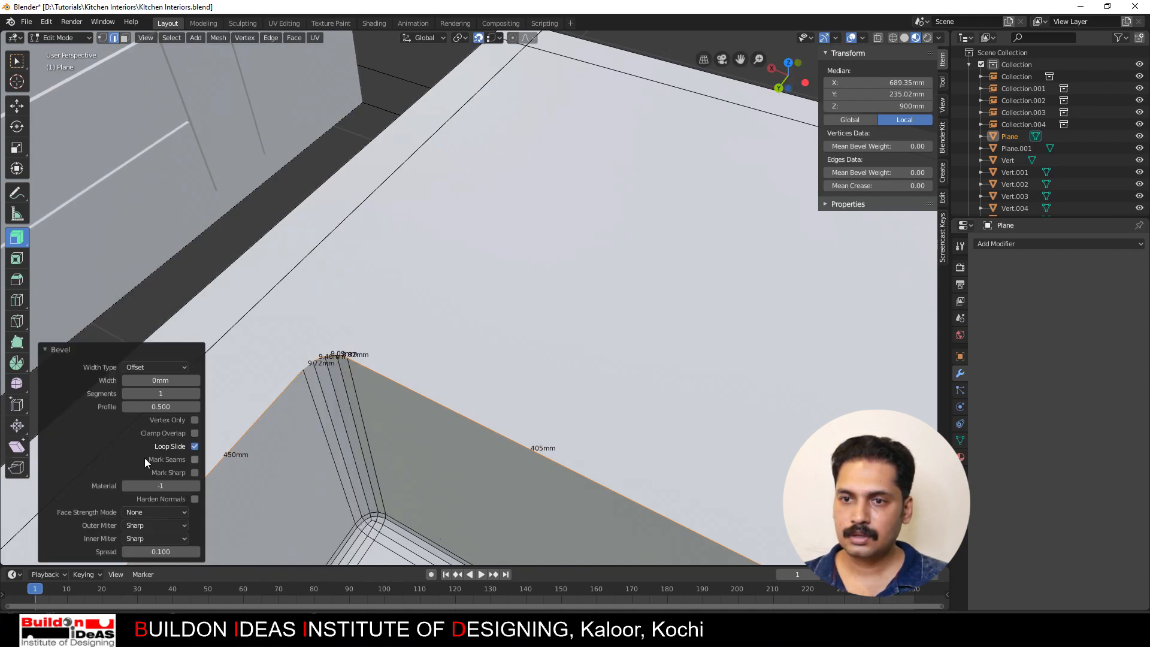
{"action": "mouse_move", "coordinate": [159, 380]}
{"action": "left_mouse_down"}
{"action": "mouse_move", "coordinate": [201, 380]}
{"action": "mouse_move", "coordinate": [173, 380]}
{"action": "left_mouse_up"}
{"action": "left_click", "coordinate": [199, 383]}
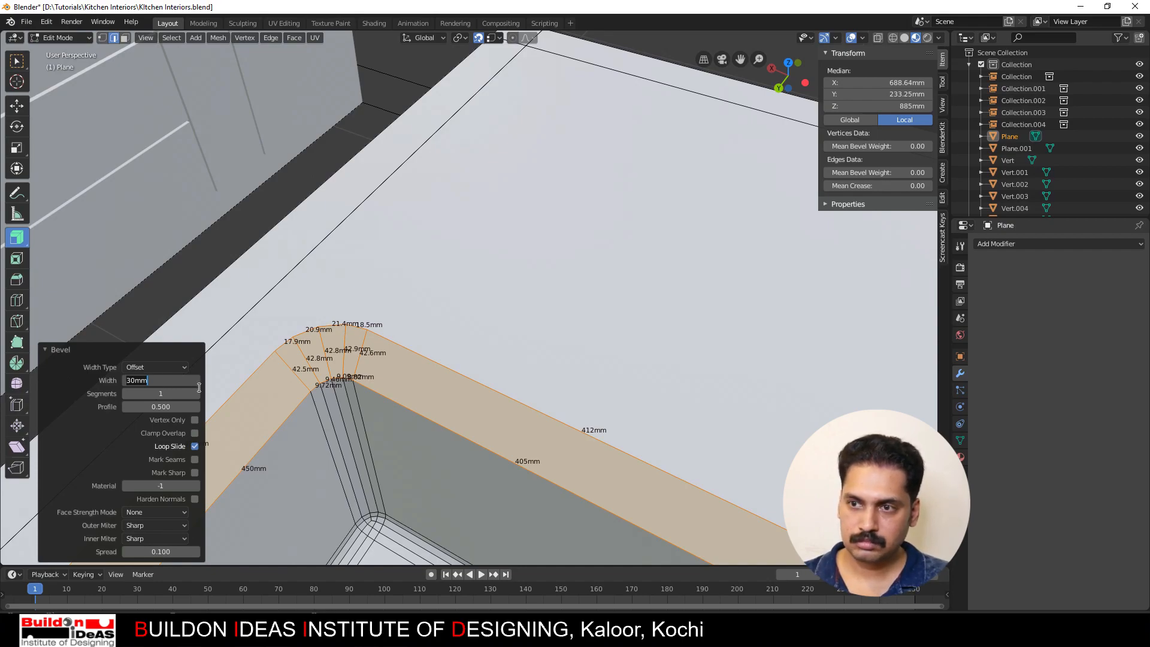
{"action": "key", "text": "BackSpace"}
{"action": "key", "text": "BackSpace"}
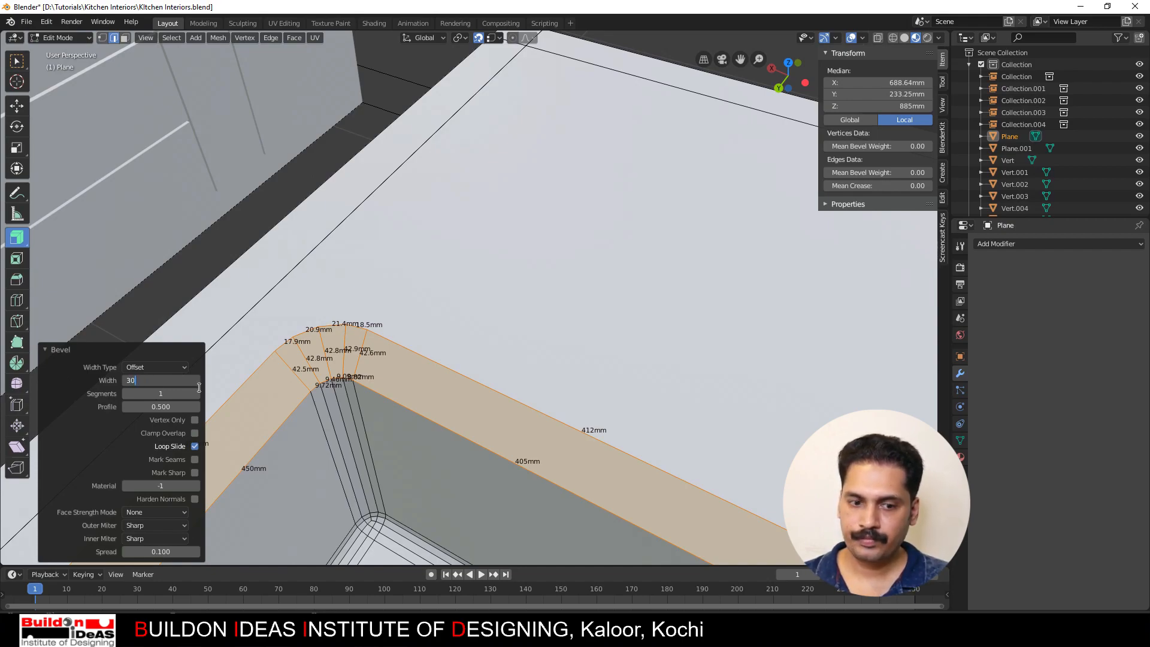
{"action": "key", "text": "Tab"}
{"action": "type", "text": "6"}
{"action": "key", "text": "Tab"}
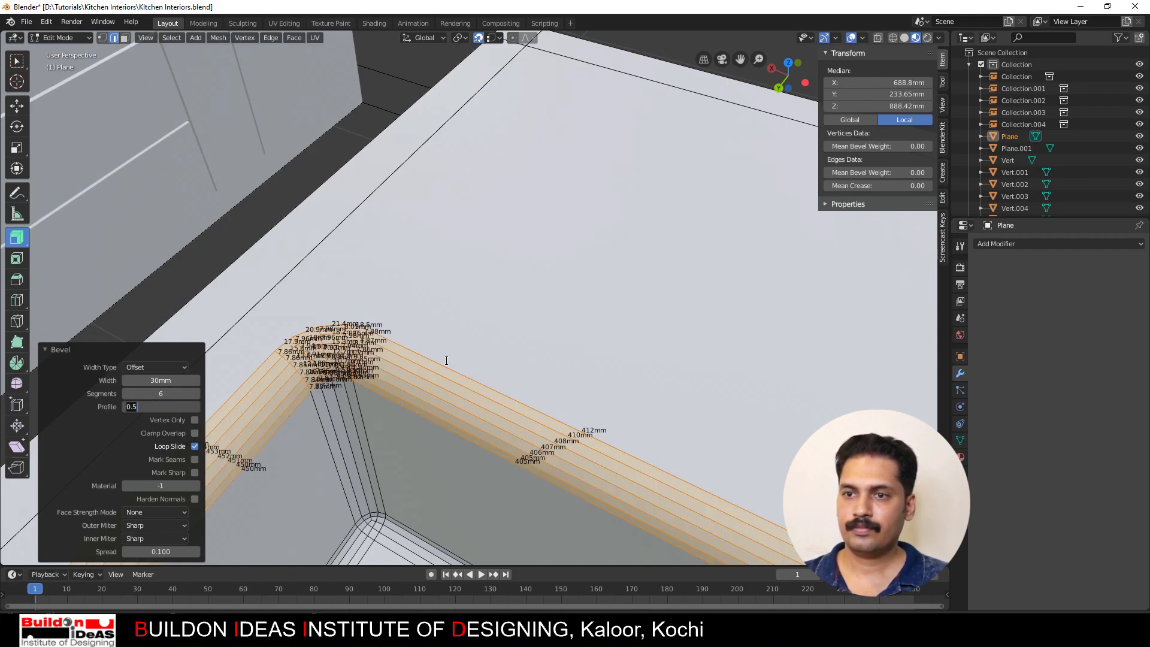
{"action": "key", "text": "Return"}
{"action": "middle_click_drag", "start_coordinate": [409, 374], "coordinate": [467, 380]}
{"action": "scroll", "coordinate": [582, 305], "scroll_direction": "down", "scroll_amount": 2}
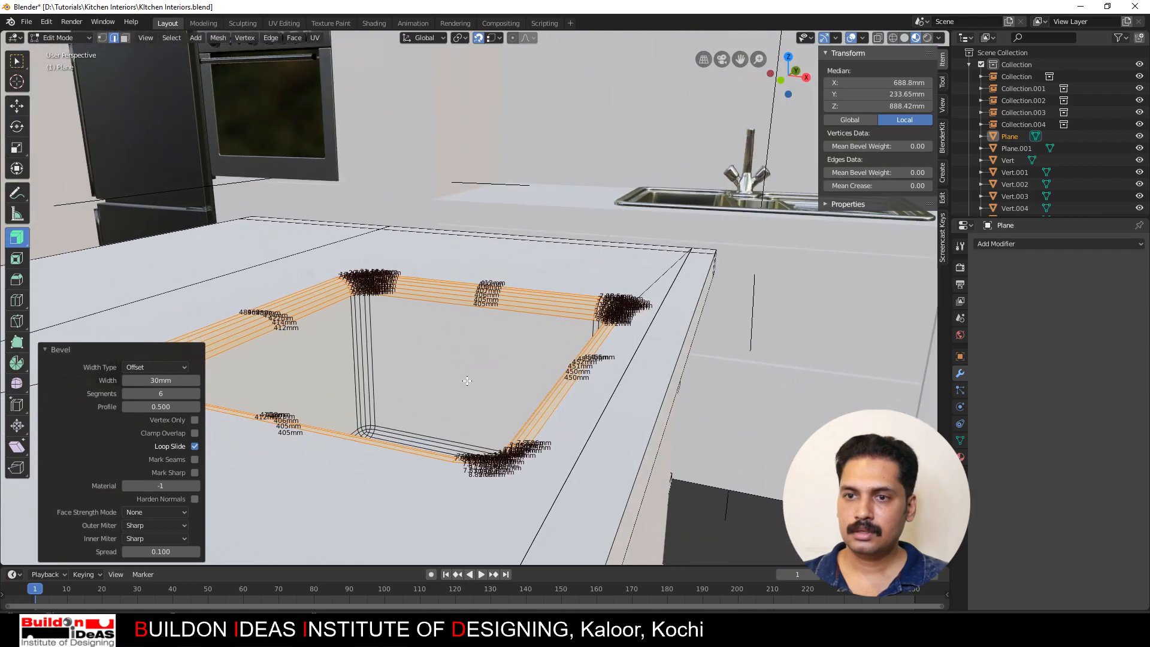
Step: Reduce the bevel width around the sink opening to 25 mm and finally to 20 mm
{"action": "left_click", "coordinate": [161, 380]}
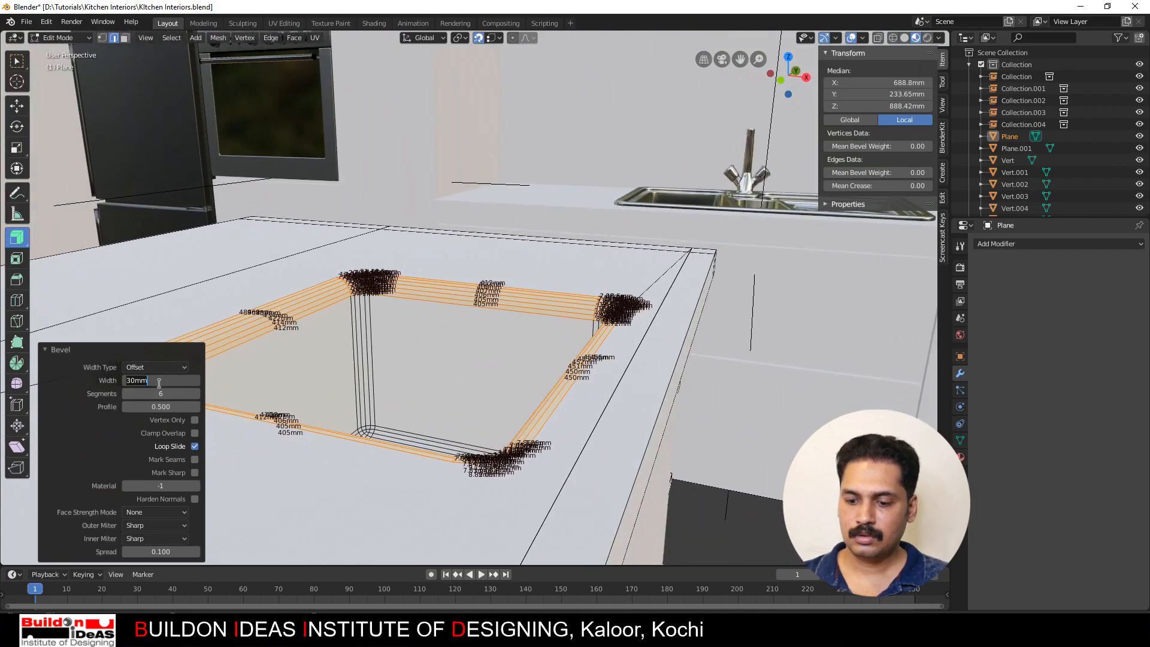
{"action": "type", "text": "25"}
{"action": "key", "text": "Tab"}
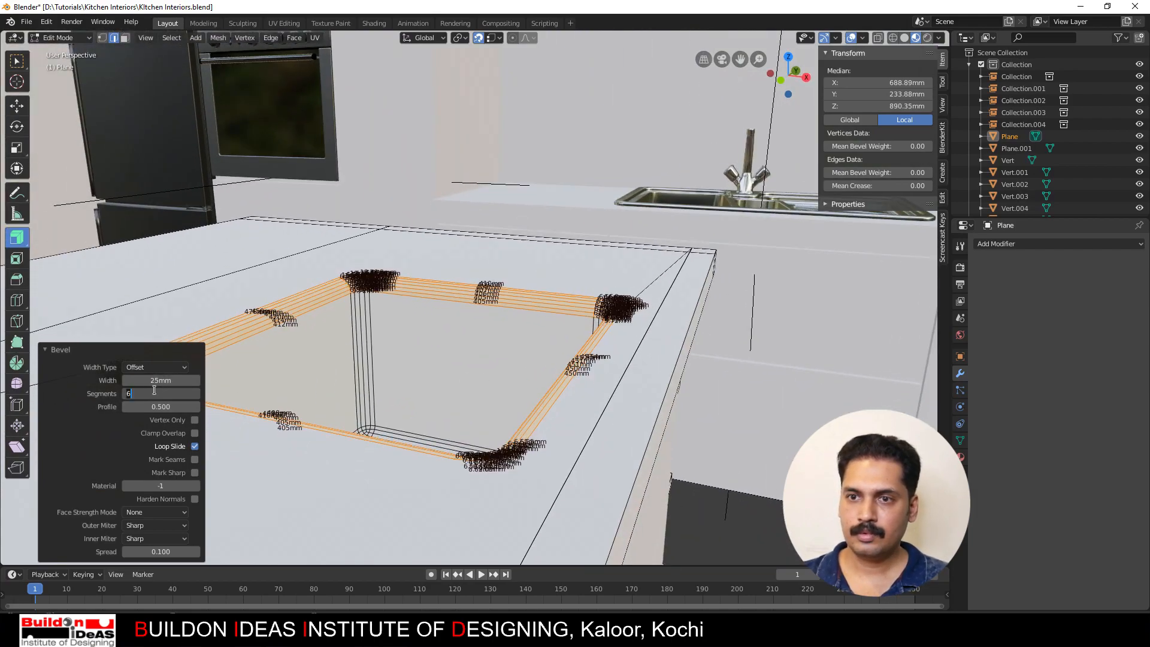
{"action": "key", "text": "Return"}
{"action": "left_click", "coordinate": [162, 380]}
{"action": "type", "text": "20"}
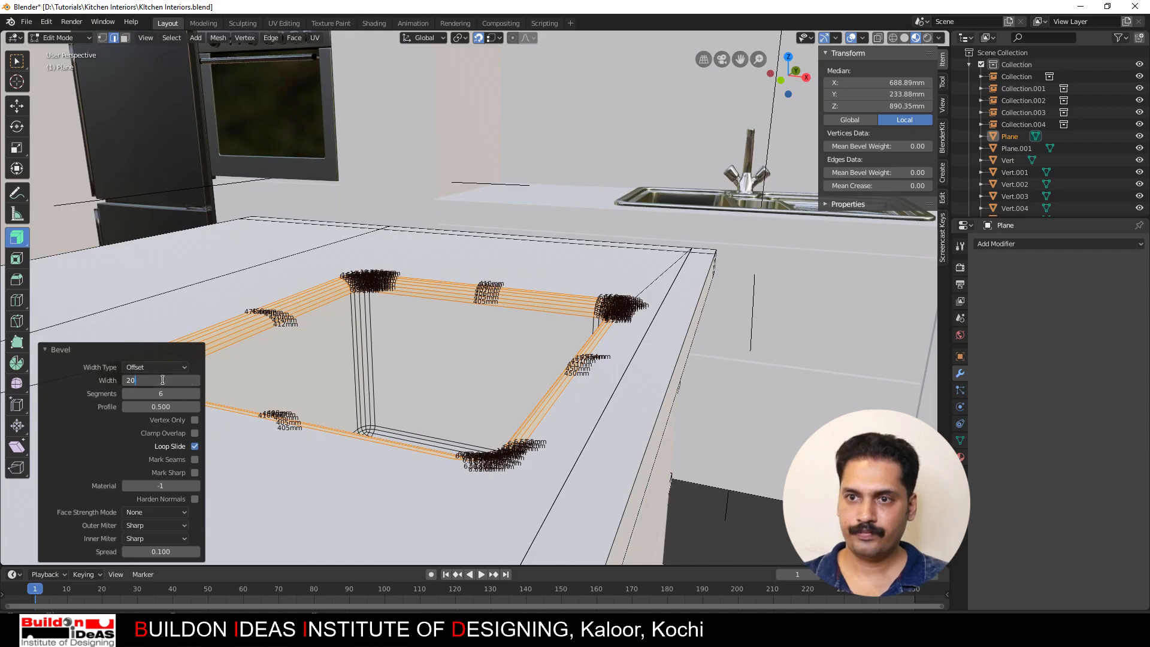
{"action": "key", "text": "Return"}
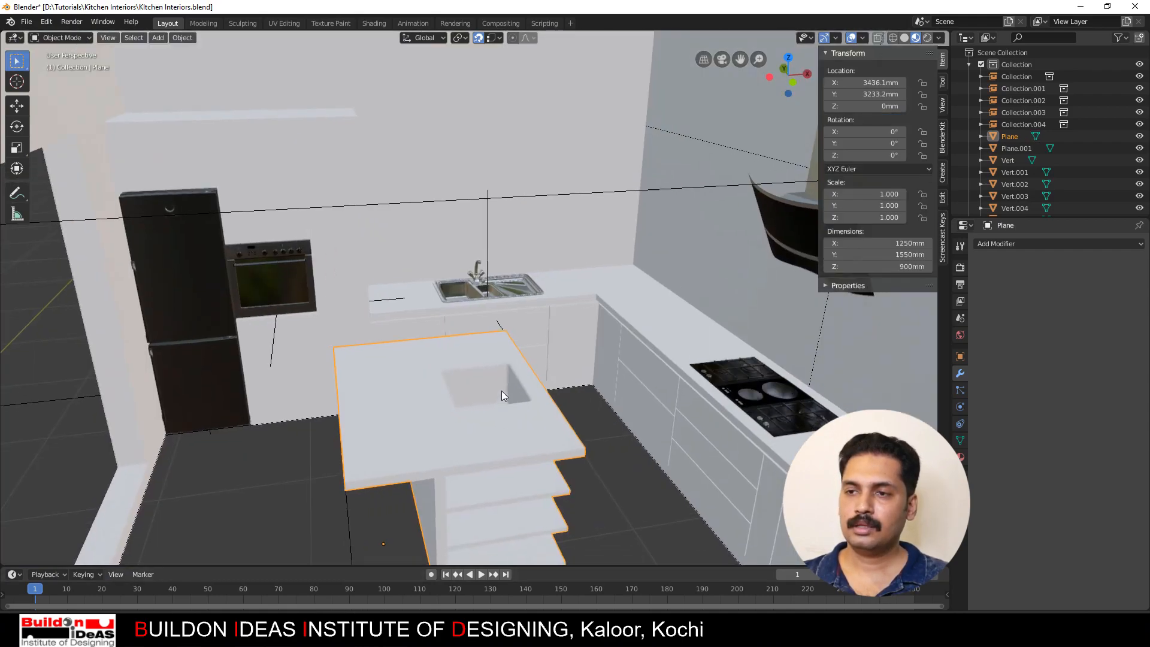
Step: Save the kitchen file with the finished island sink recess
{"action": "middle_click_drag", "start_coordinate": [501, 390], "coordinate": [444, 273], "text": "shift"}
{"action": "scroll", "coordinate": [444, 273], "scroll_direction": "up", "scroll_amount": 2}
{"action": "key", "text": "ctrl+s"}
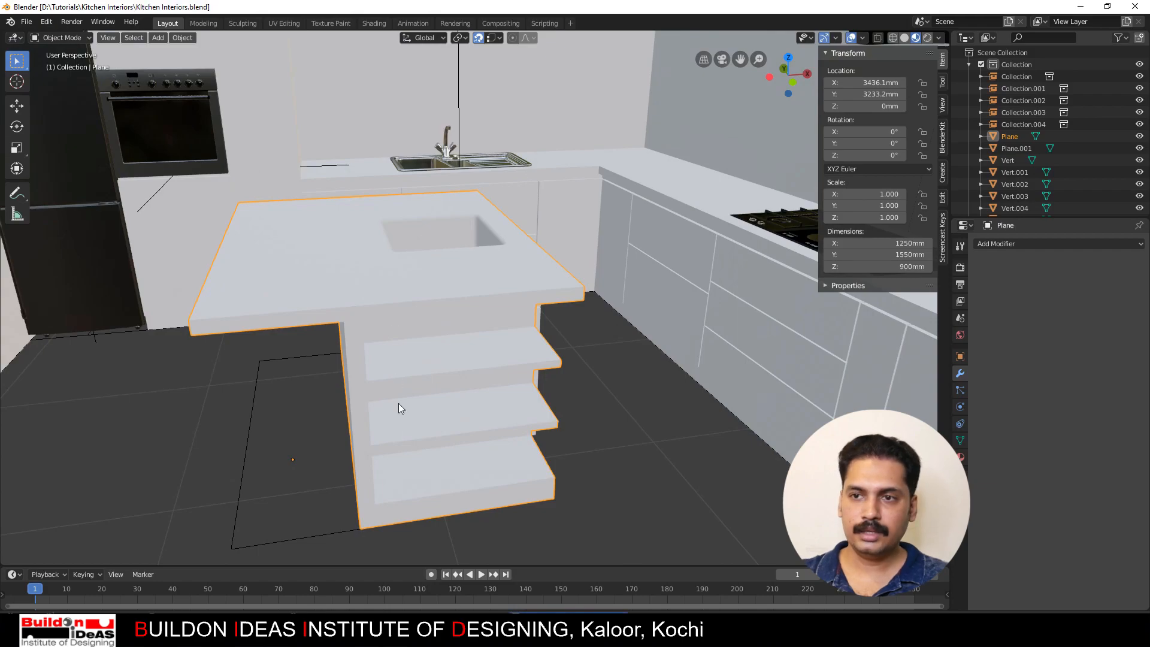
Step: Link the Collection from Bar Chair.blend in the Kitchen Items folder into the scene
{"action": "middle_click_drag", "start_coordinate": [397, 404], "coordinate": [554, 390], "text": "shift"}
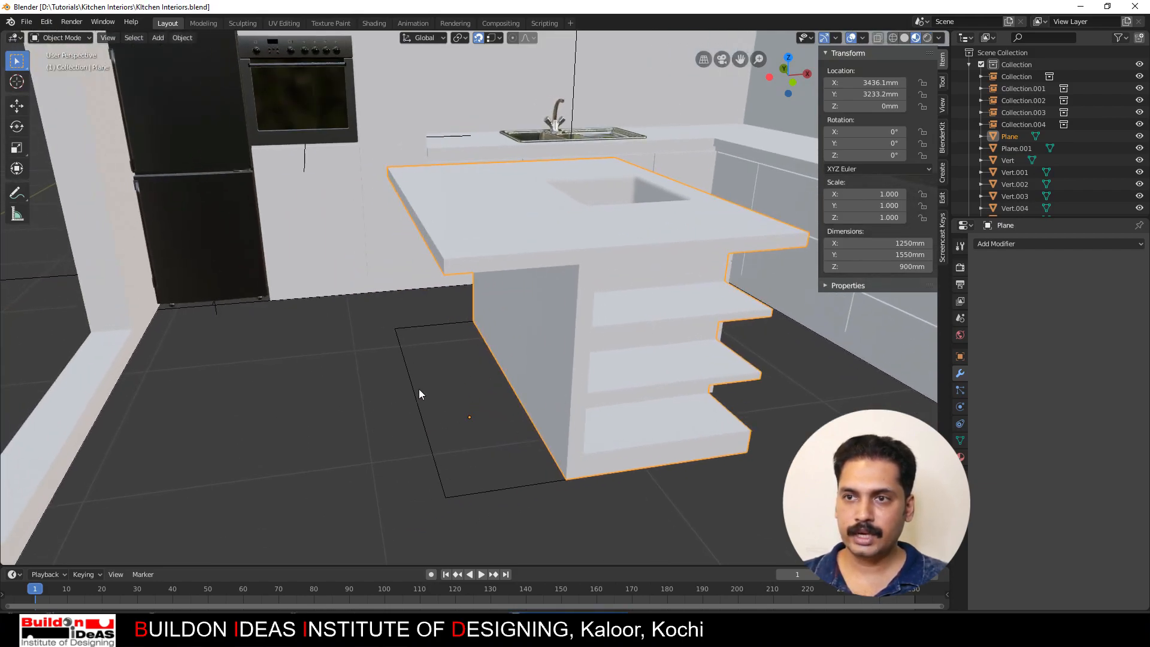
{"action": "middle_click_drag", "start_coordinate": [418, 389], "coordinate": [442, 398]}
{"action": "middle_click_drag", "start_coordinate": [506, 354], "coordinate": [376, 454], "text": "shift"}
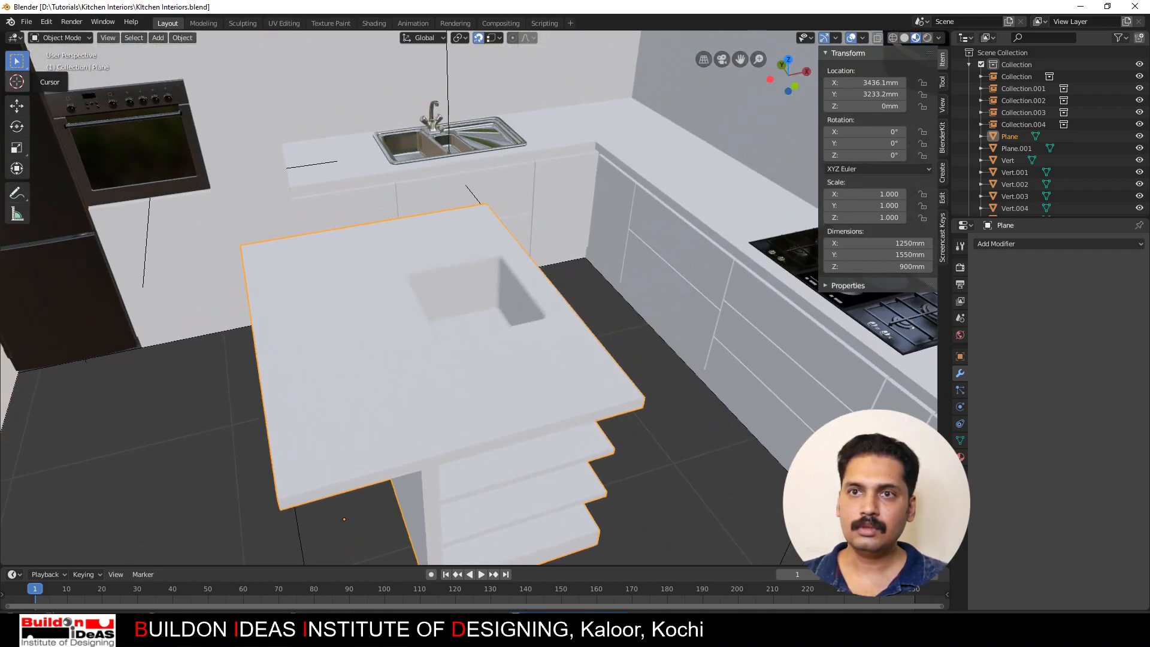
{"action": "left_click", "coordinate": [26, 21]}
{"action": "left_click", "coordinate": [41, 164]}
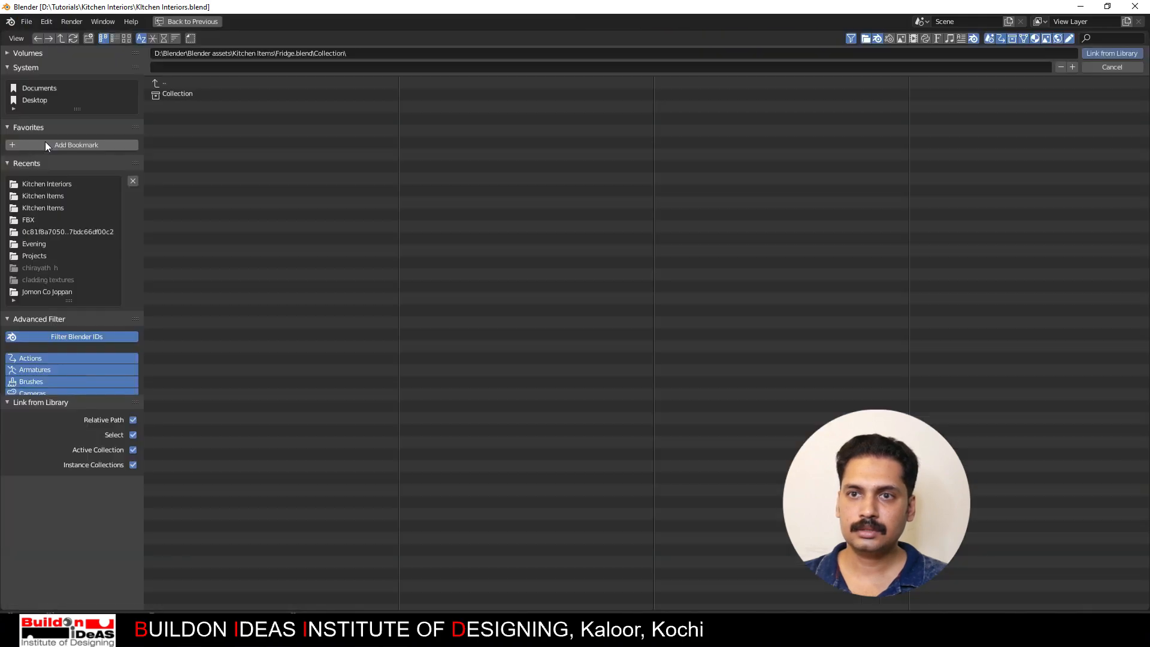
{"action": "left_click", "coordinate": [154, 82]}
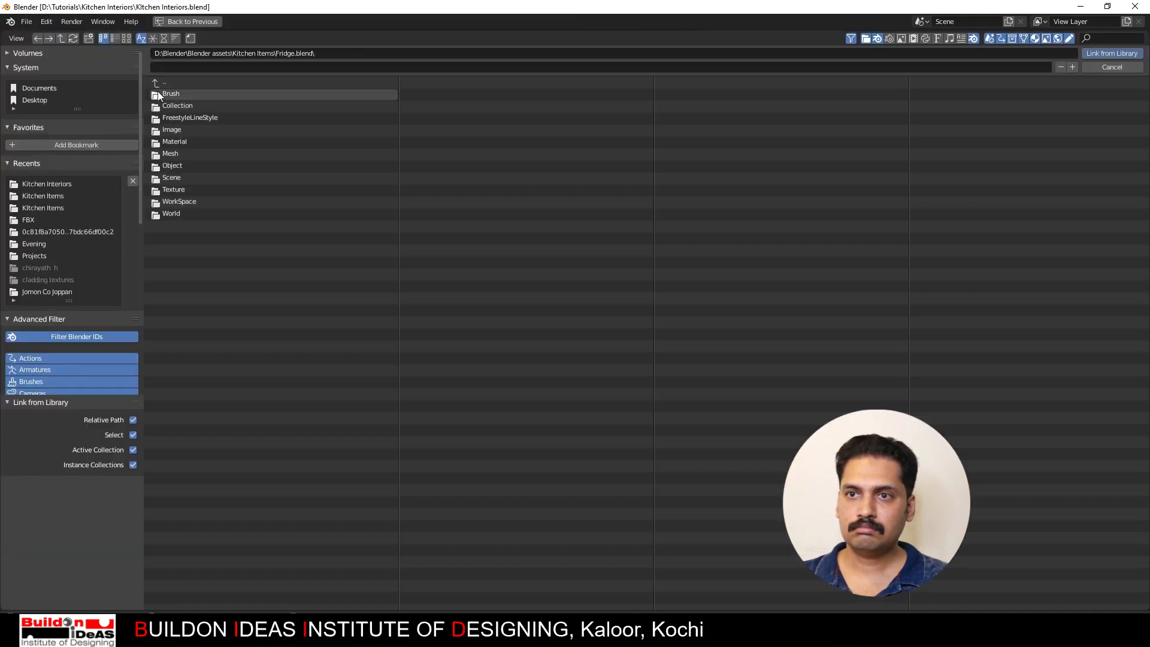
{"action": "left_click", "coordinate": [156, 82]}
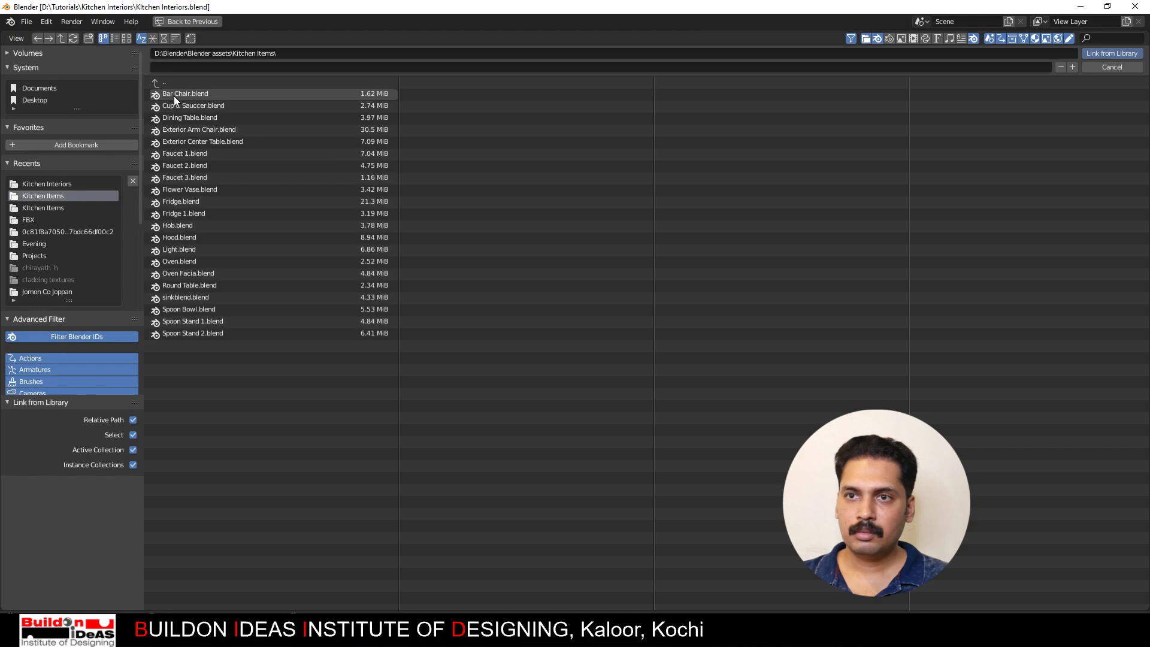
{"action": "double_click", "coordinate": [174, 96]}
{"action": "double_click", "coordinate": [168, 106]}
{"action": "left_click", "coordinate": [170, 95]}
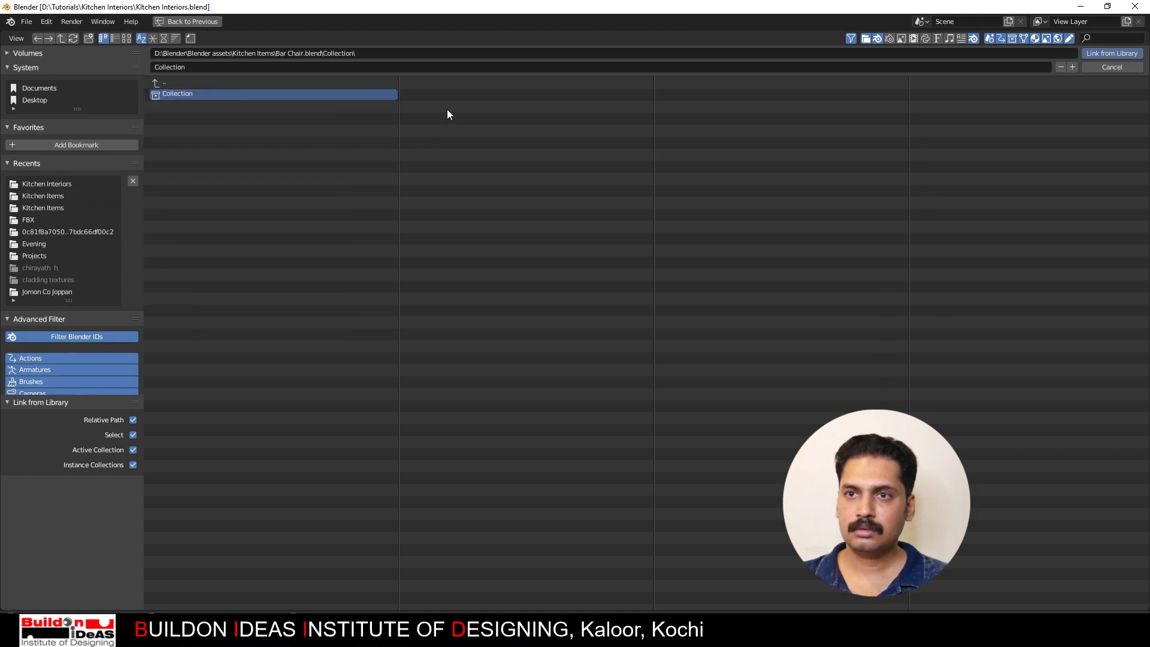
{"action": "left_click", "coordinate": [1107, 54]}
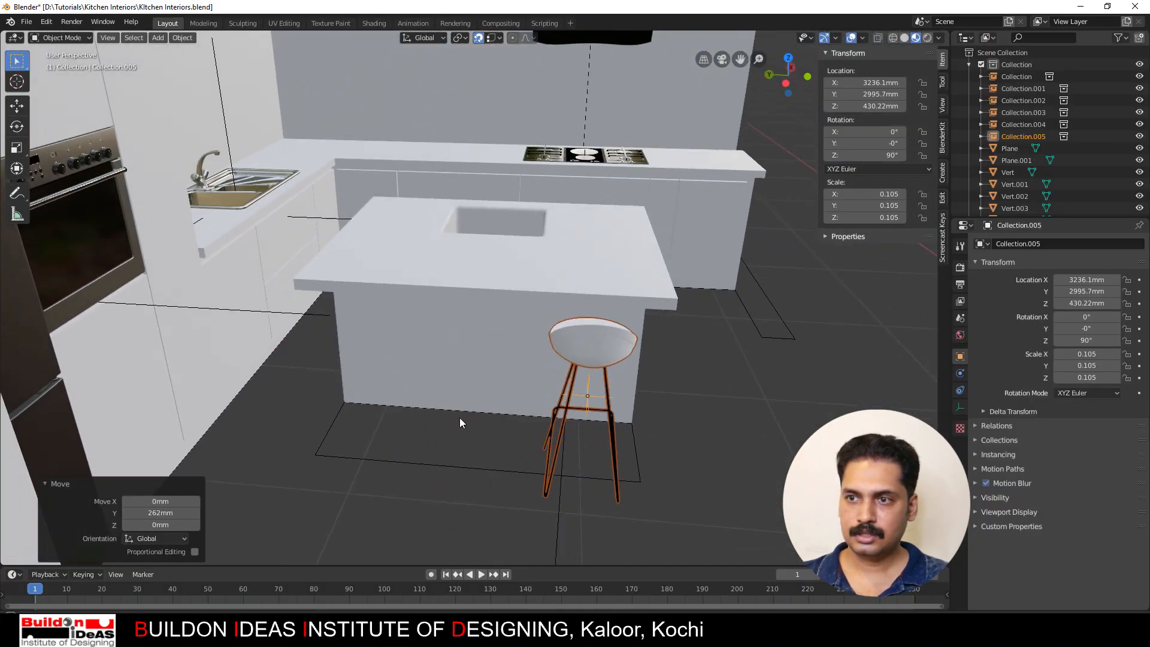
Step: Make two linked duplicates of the bar chair along the Y axis, spaced 422 mm apart, in front of the island
{"action": "middle_click_drag", "start_coordinate": [459, 418], "coordinate": [568, 380]}
{"action": "left_click", "coordinate": [565, 355]}
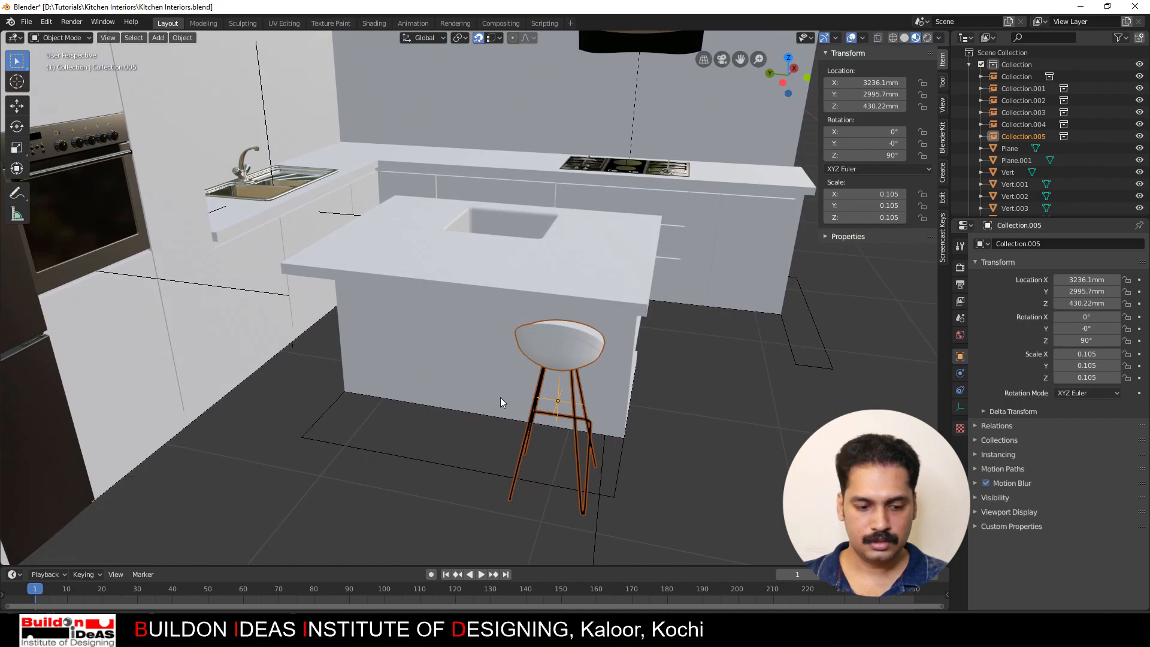
{"action": "key", "text": "shift+d"}
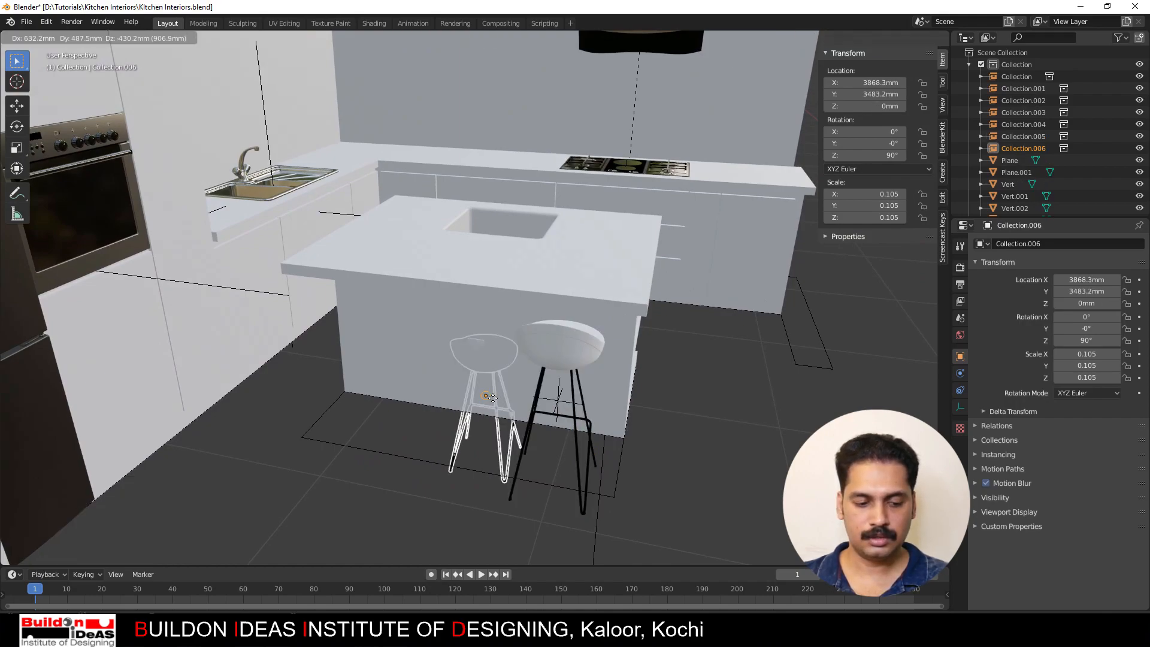
{"action": "key", "text": "y"}
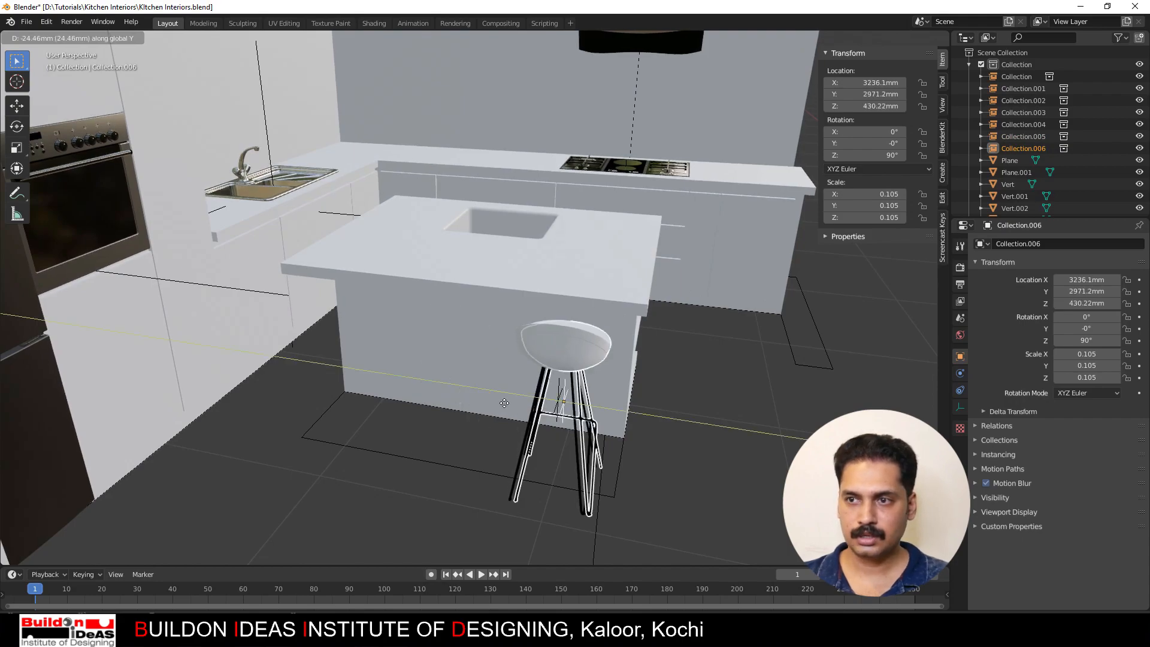
{"action": "left_click", "coordinate": [391, 397]}
{"action": "key", "text": "shift+r"}
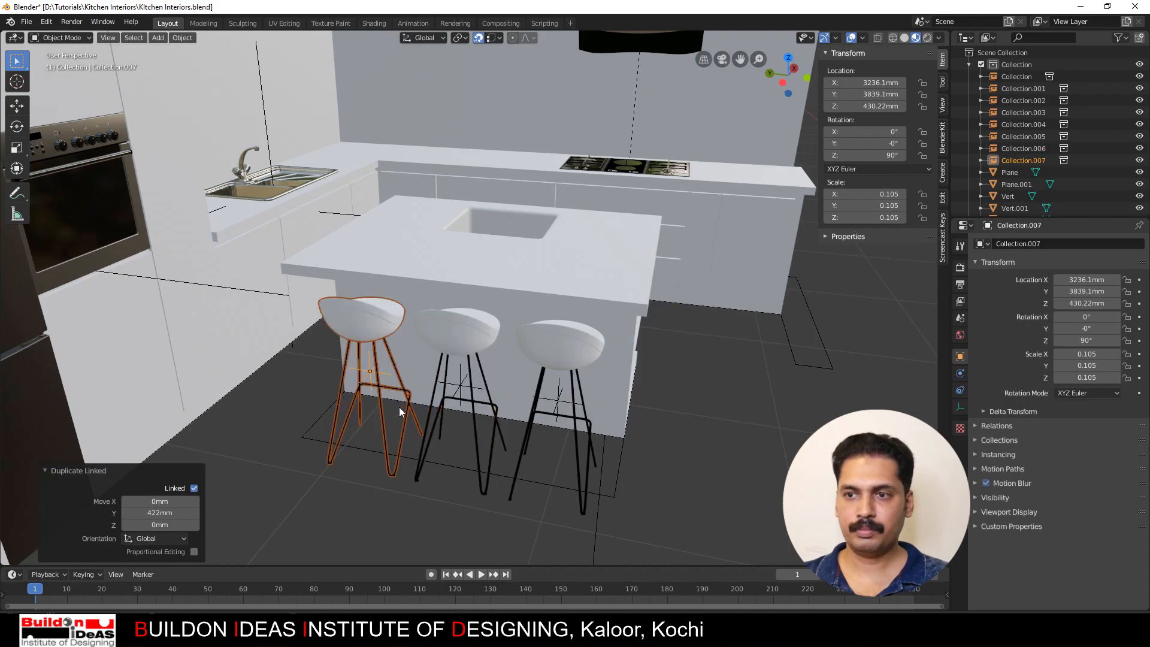
{"action": "left_click", "coordinate": [542, 538]}
{"action": "middle_click_drag", "start_coordinate": [542, 536], "coordinate": [581, 512]}
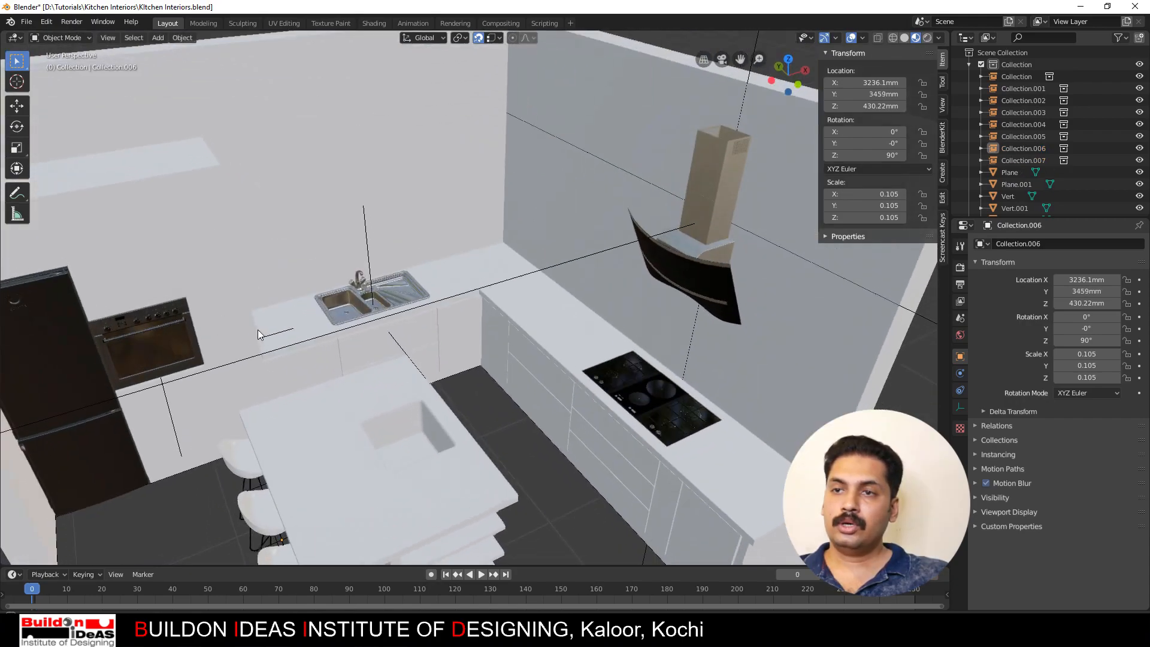
{"action": "middle_click_drag", "start_coordinate": [285, 285], "coordinate": [328, 266]}
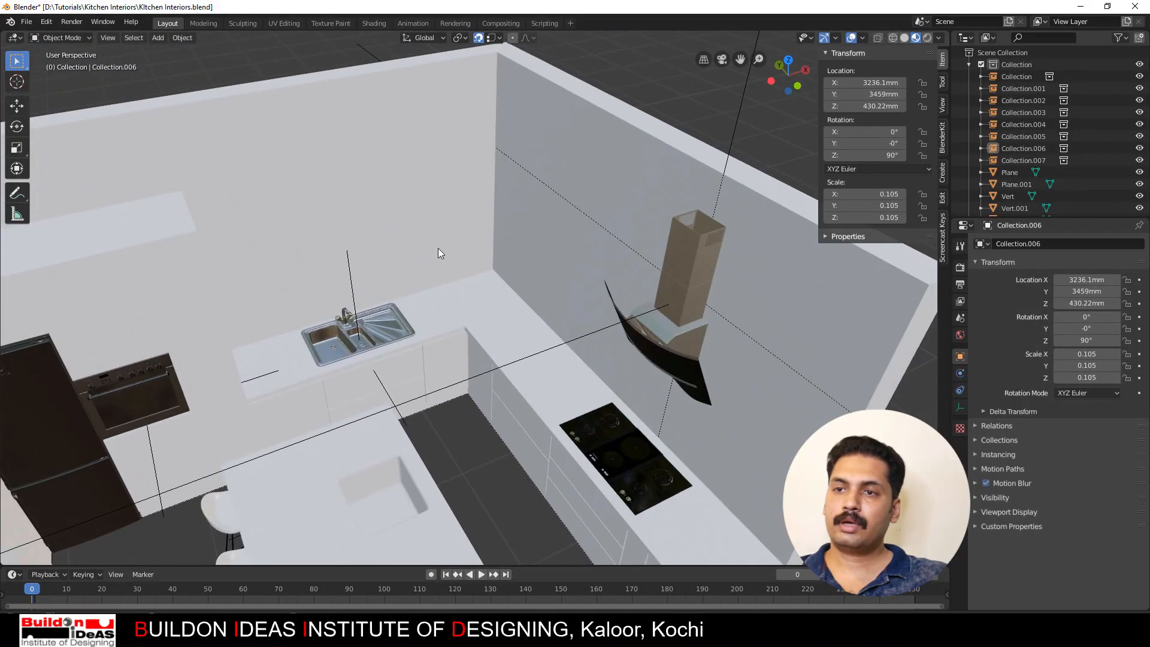
{"action": "middle_click_drag", "start_coordinate": [437, 248], "coordinate": [405, 290]}
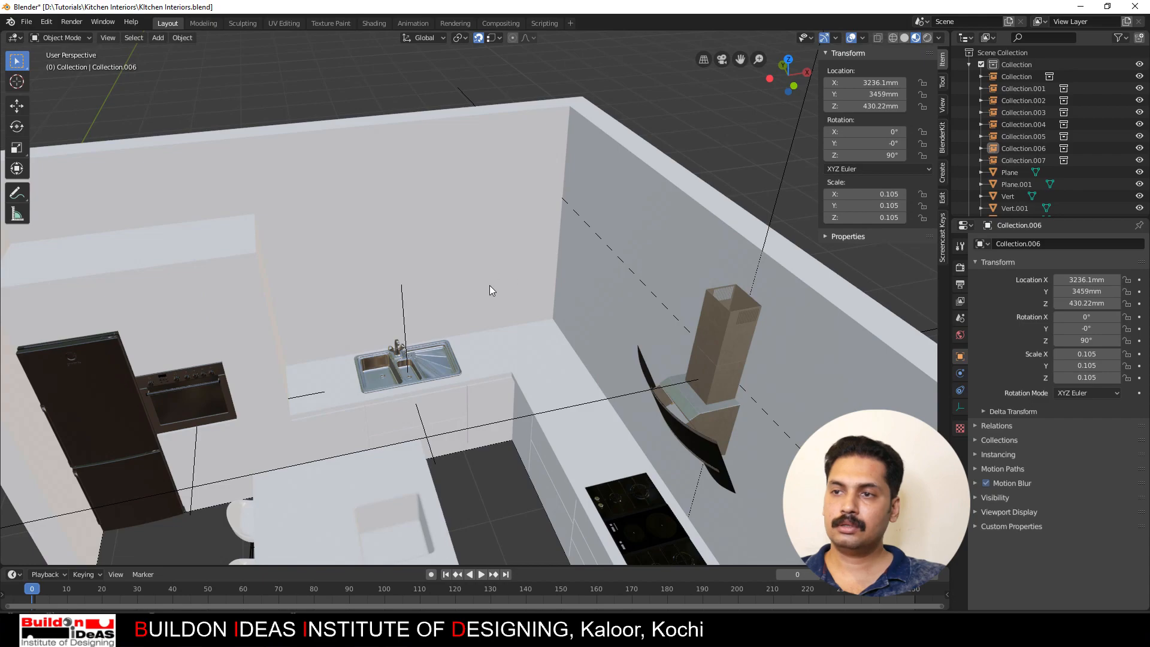
{"action": "middle_click_drag", "start_coordinate": [490, 290], "coordinate": [552, 293]}
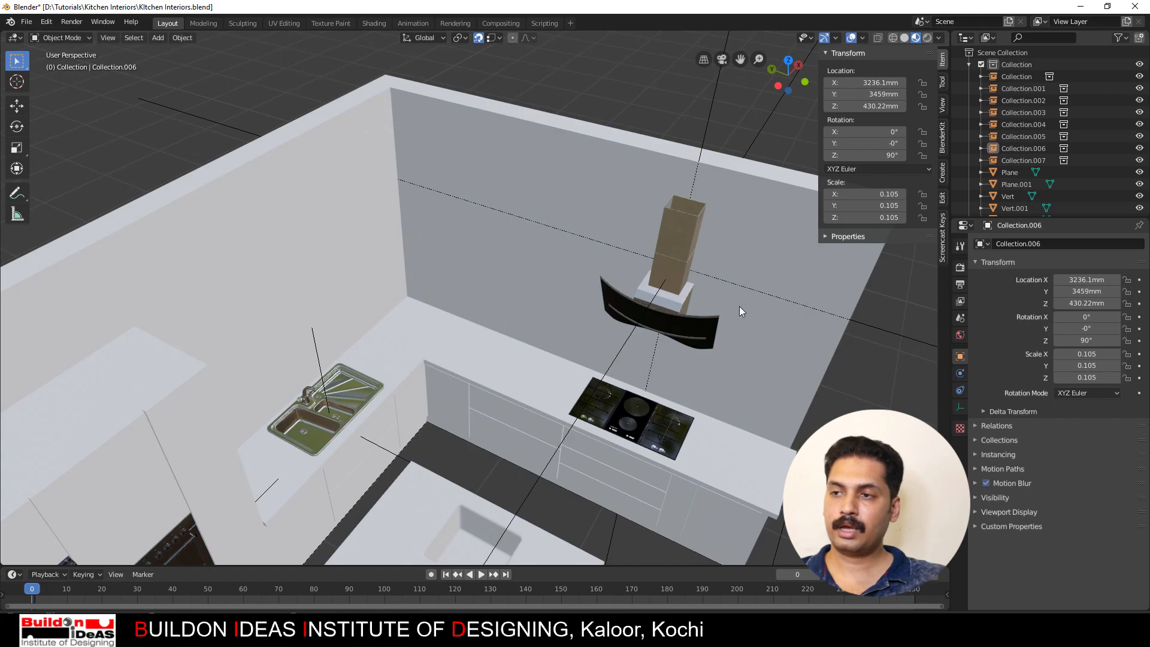
{"action": "middle_click_drag", "start_coordinate": [770, 335], "coordinate": [771, 401]}
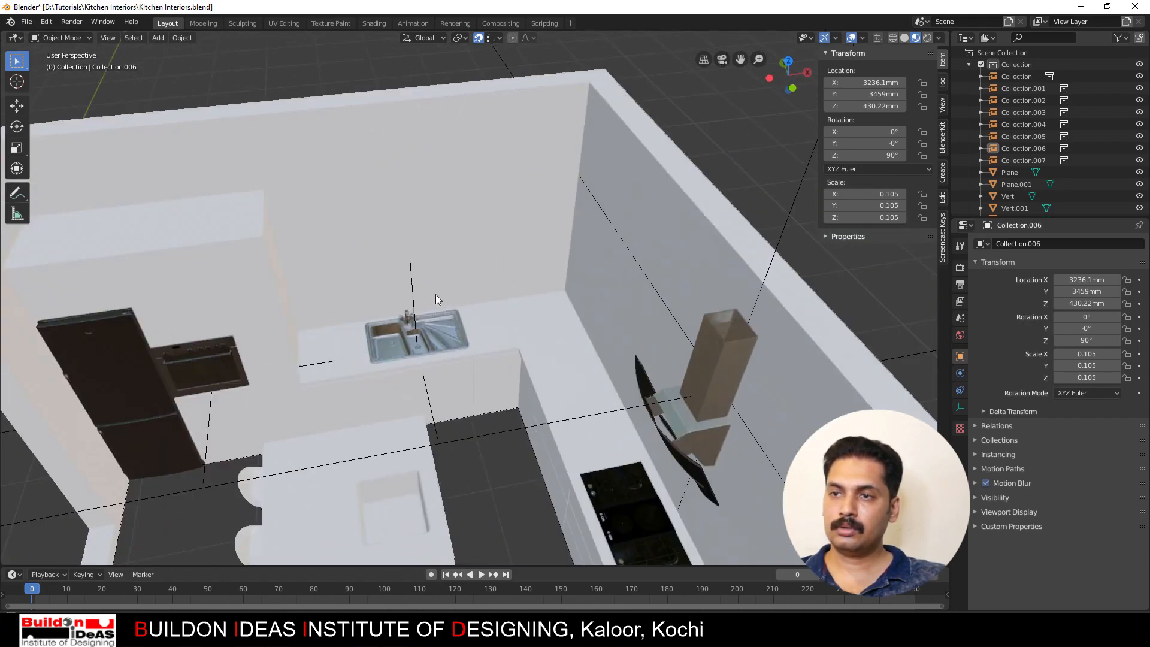
{"action": "middle_click_drag", "start_coordinate": [436, 294], "coordinate": [283, 329]}
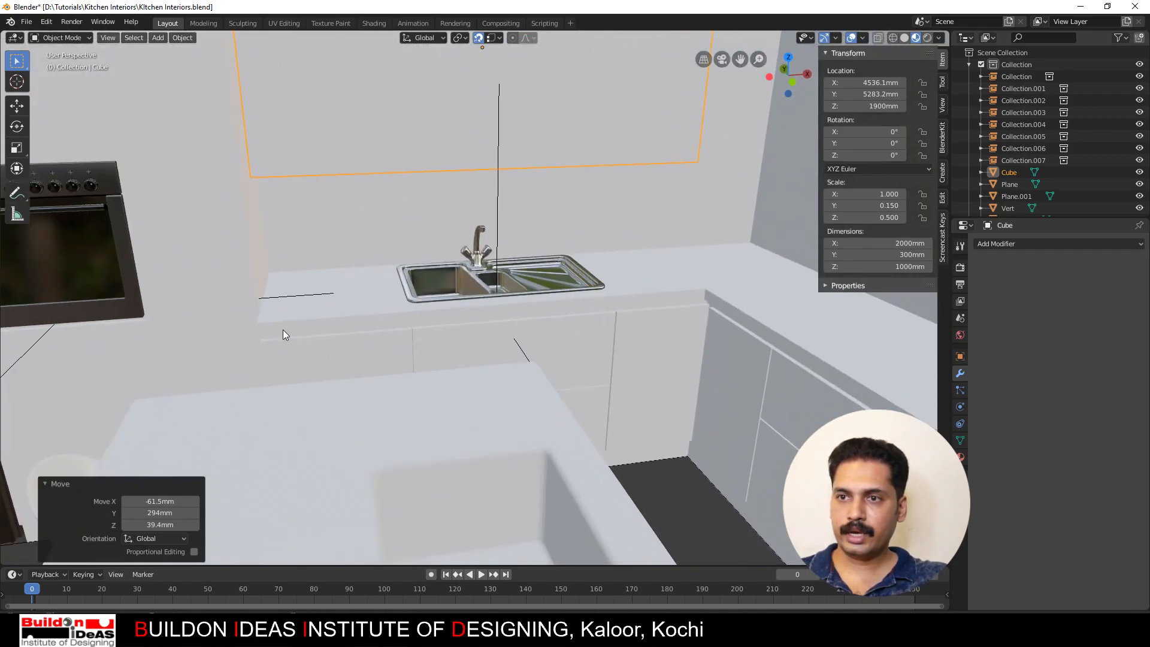
Step: Raise the bottom vertices of the upper cabinet block above the sink by 100 mm along Z
{"action": "middle_click_drag", "start_coordinate": [296, 172], "coordinate": [343, 258]}
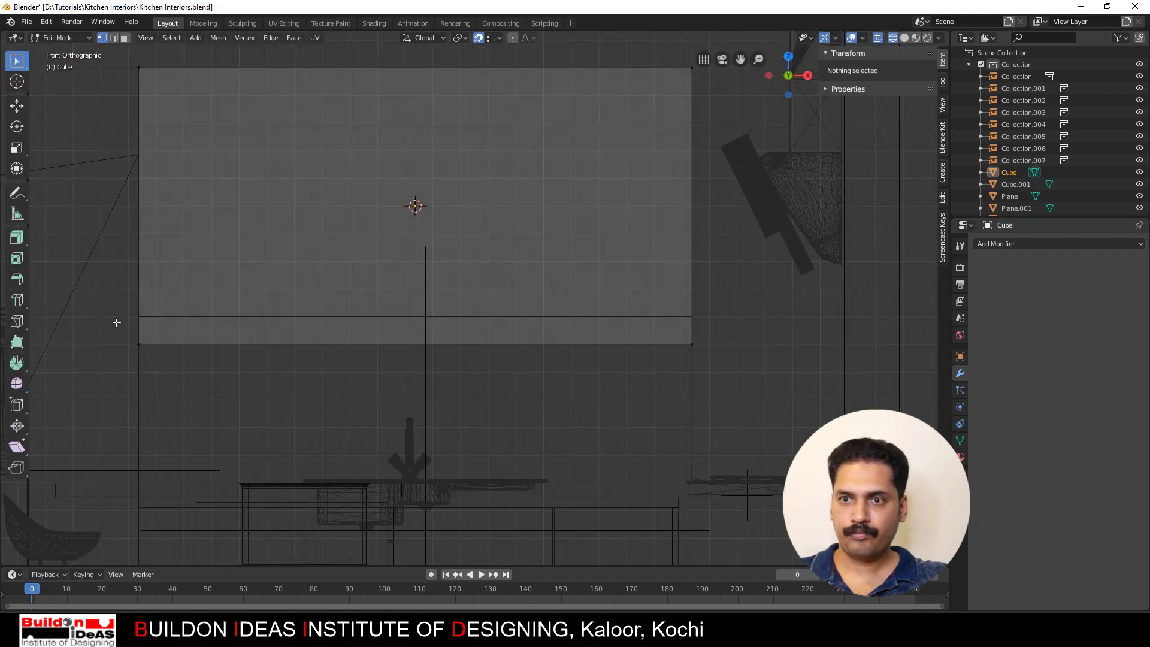
{"action": "left_click_drag", "start_coordinate": [115, 320], "coordinate": [862, 431]}
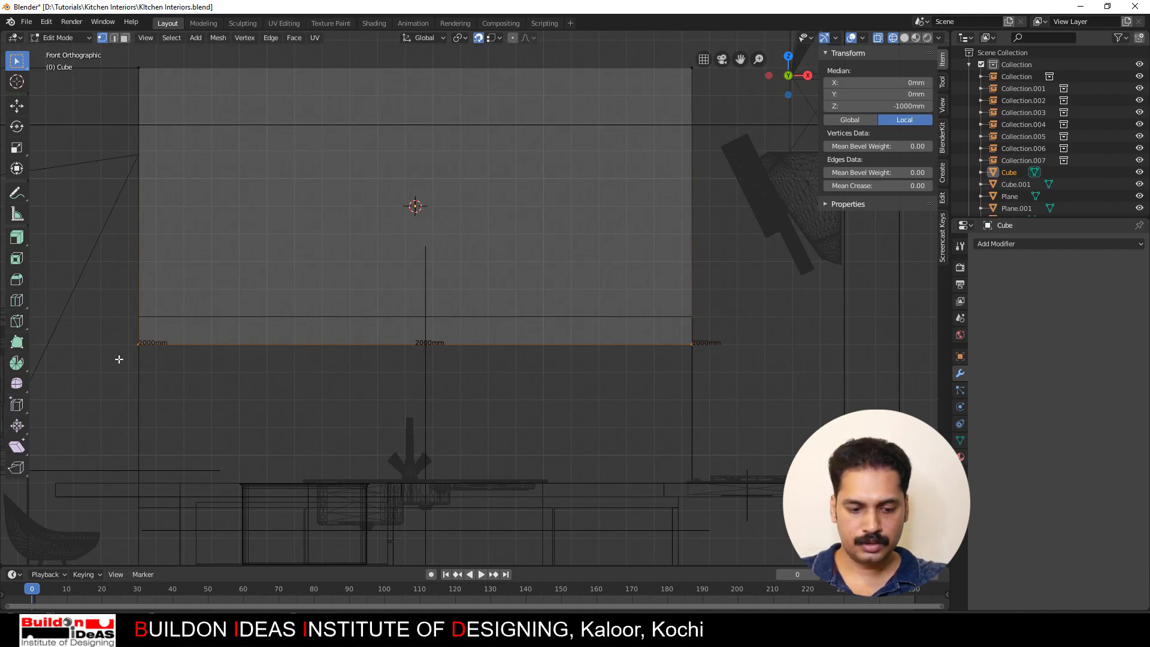
{"action": "key", "text": "g"}
{"action": "key", "text": "z"}
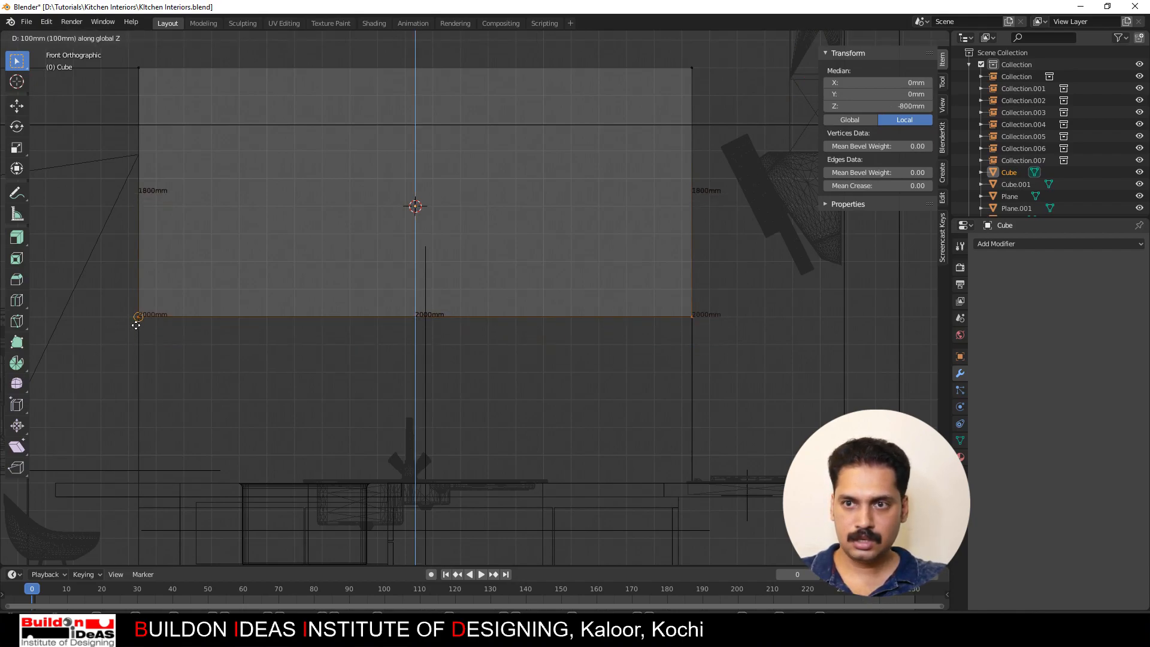
{"action": "left_click", "coordinate": [137, 325]}
{"action": "scroll", "coordinate": [386, 379], "scroll_direction": "down", "scroll_amount": 1}
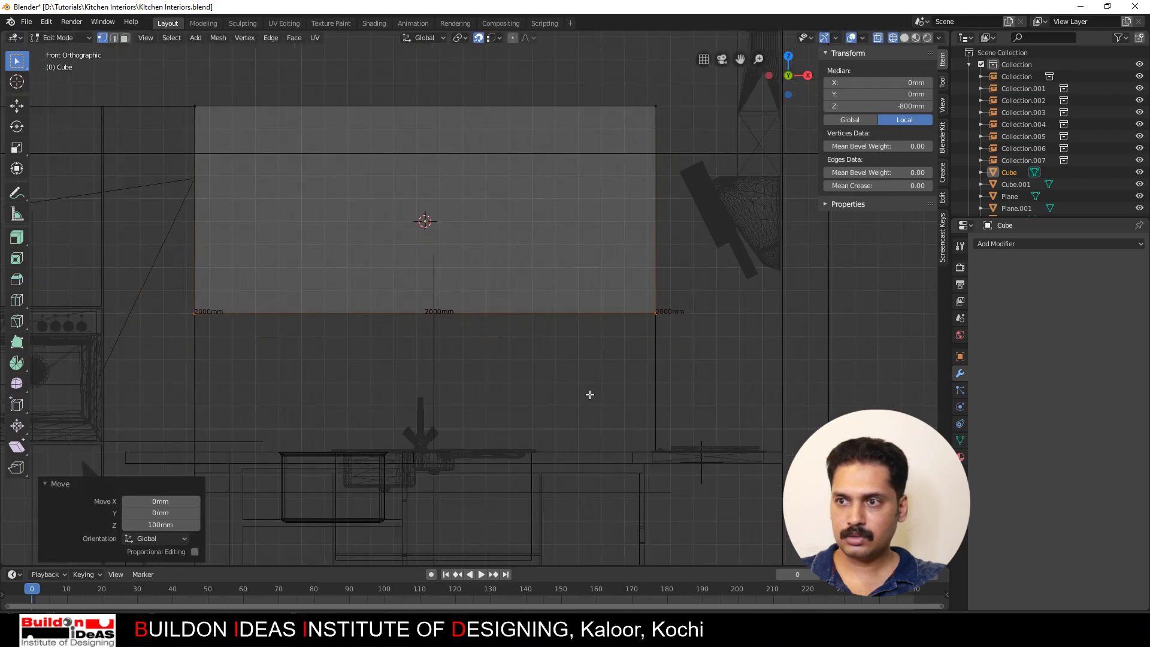
{"action": "key", "text": "Tab"}
Step: Check the height of the spacer block between the sink counter and the upper cabinet using its vertical edge
{"action": "left_click", "coordinate": [655, 376]}
{"action": "key", "text": "Tab"}
{"action": "scroll", "coordinate": [717, 436], "scroll_direction": "up", "scroll_amount": 4}
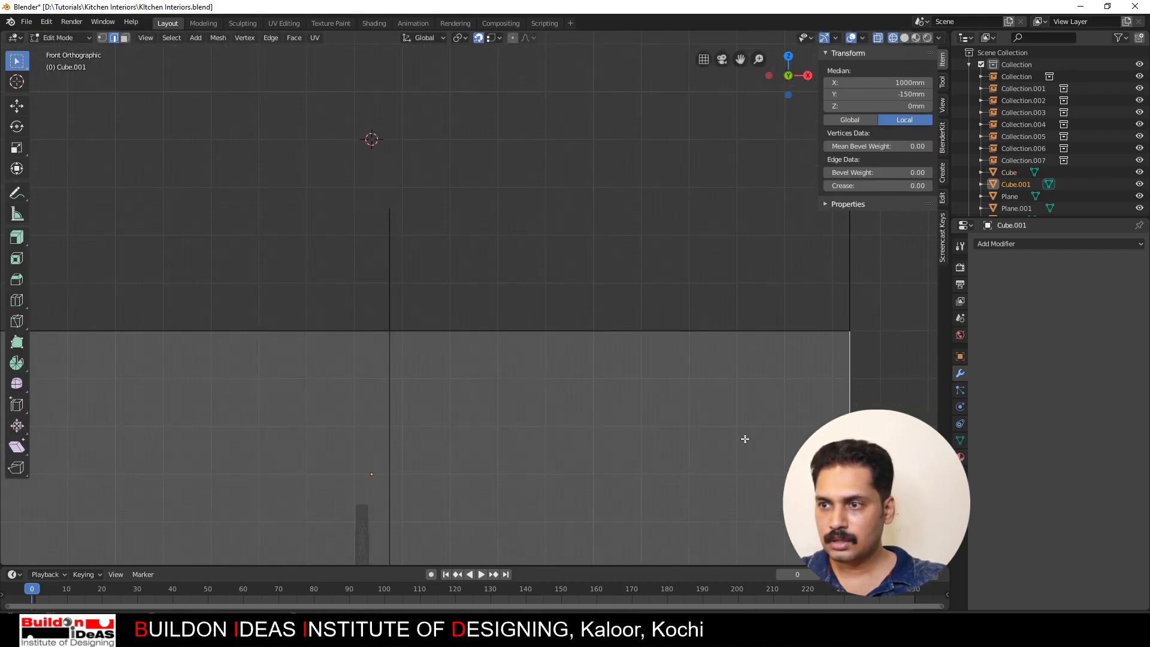
{"action": "scroll", "coordinate": [569, 389], "scroll_direction": "down", "scroll_amount": 3}
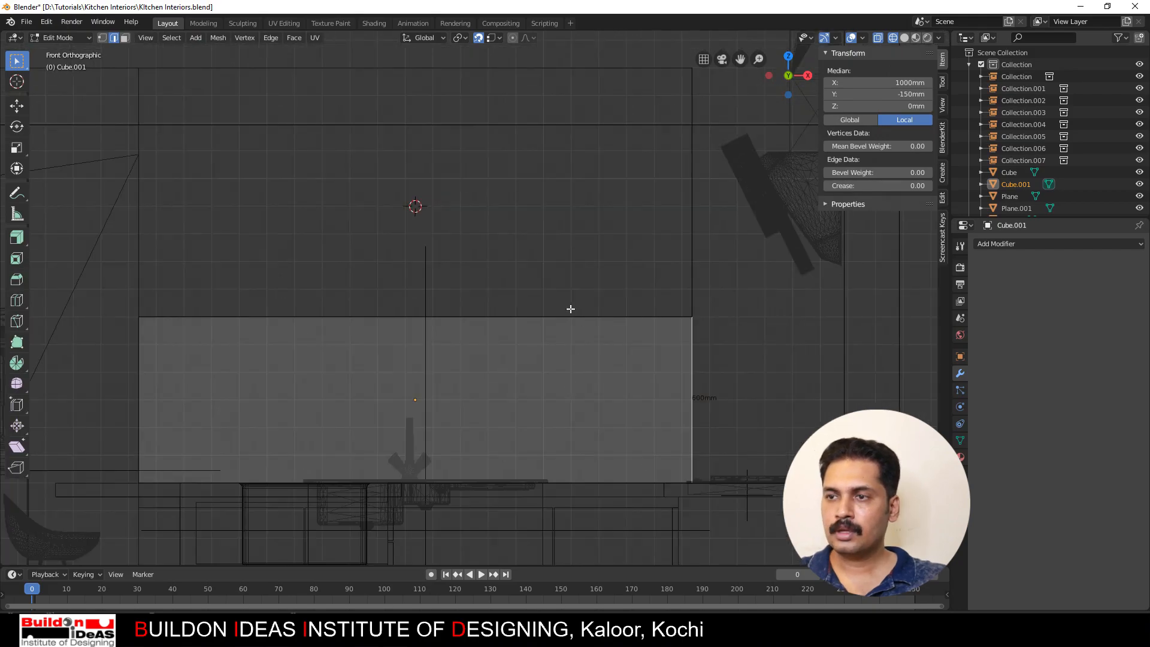
{"action": "key", "text": "Tab"}
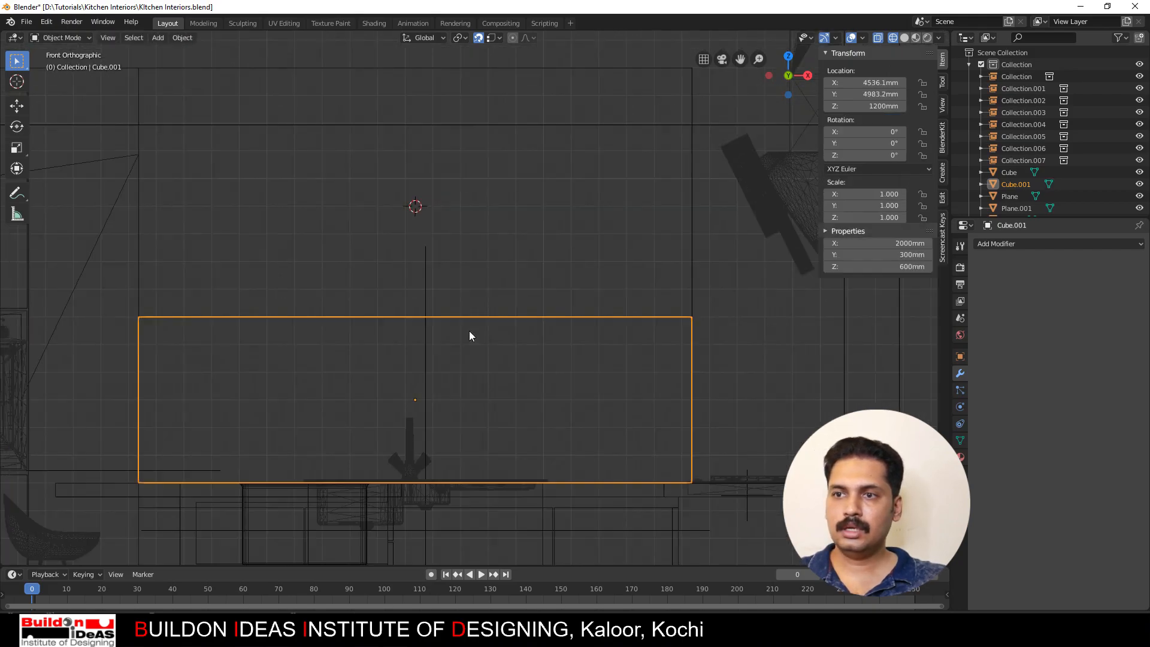
Step: Delete the spacer block below the upper cabinet and check the height of the cabinet block's vertical edge
{"action": "key", "text": "Delete"}
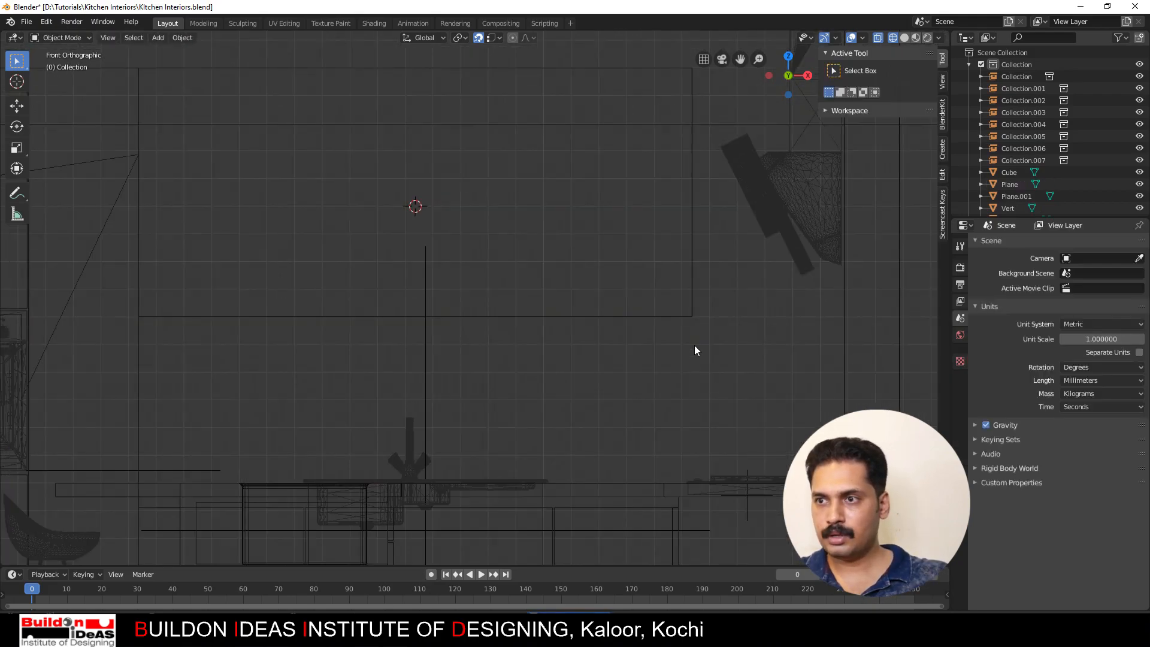
{"action": "left_click", "coordinate": [676, 318]}
{"action": "key", "text": "Tab"}
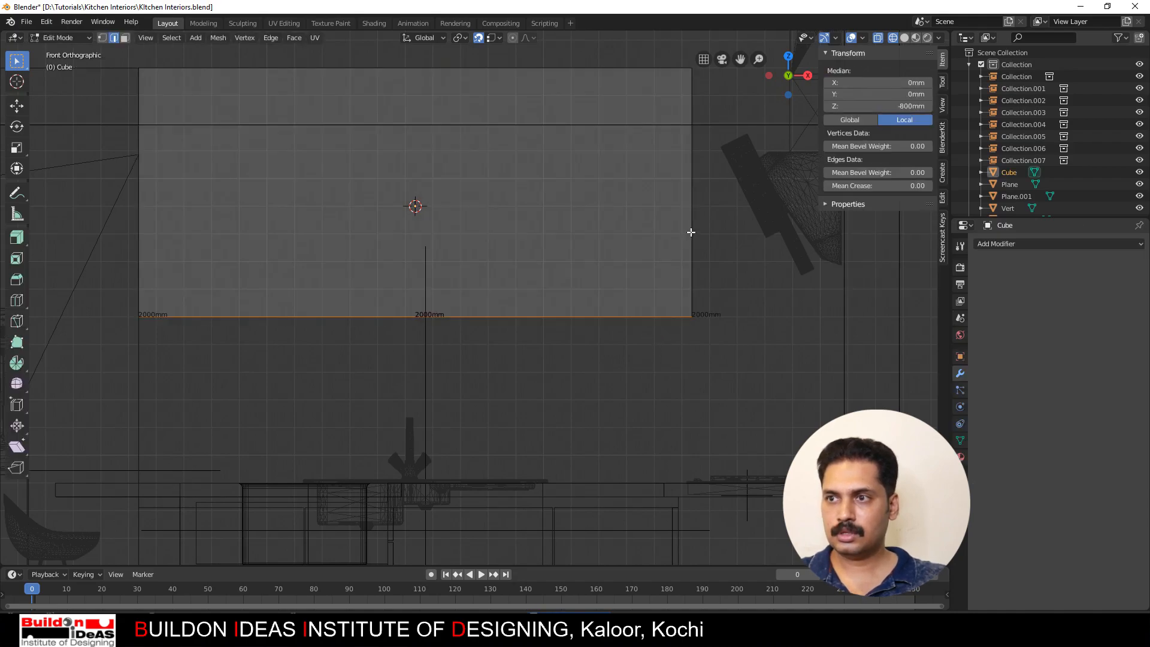
{"action": "left_click", "coordinate": [691, 234]}
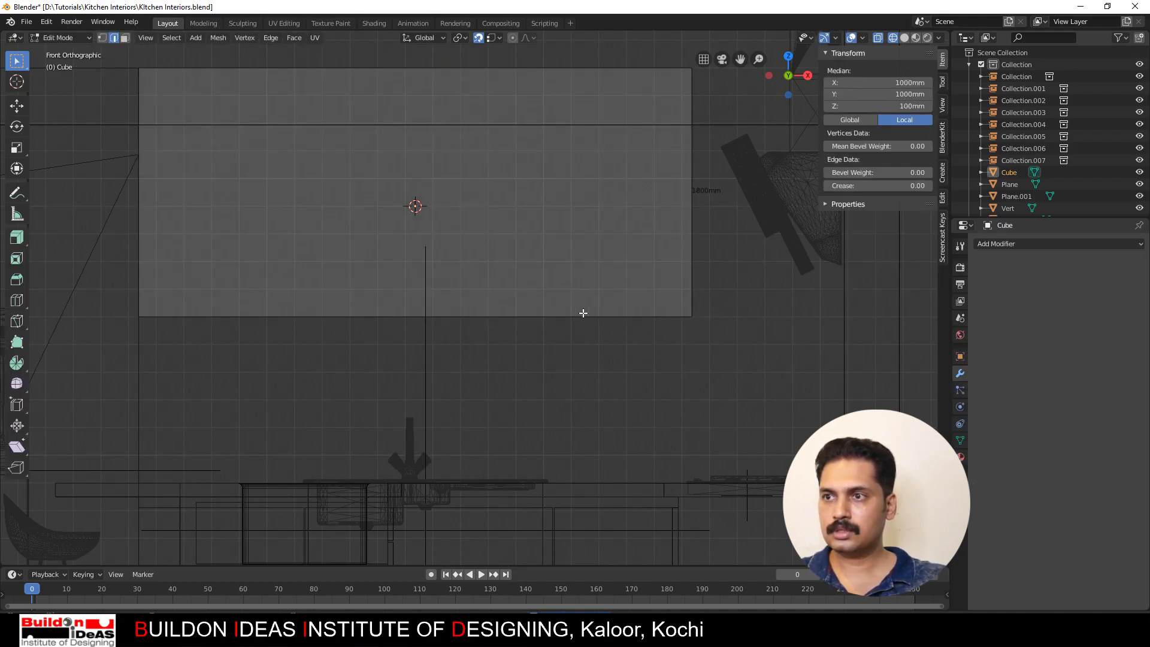
Step: Extend the upper cabinet's end face to 300 mm short of the stove wall and extrude a 300 mm corner section along X
{"action": "scroll", "coordinate": [584, 312], "scroll_direction": "down", "scroll_amount": 4}
{"action": "middle_click_drag", "start_coordinate": [475, 331], "coordinate": [514, 393]}
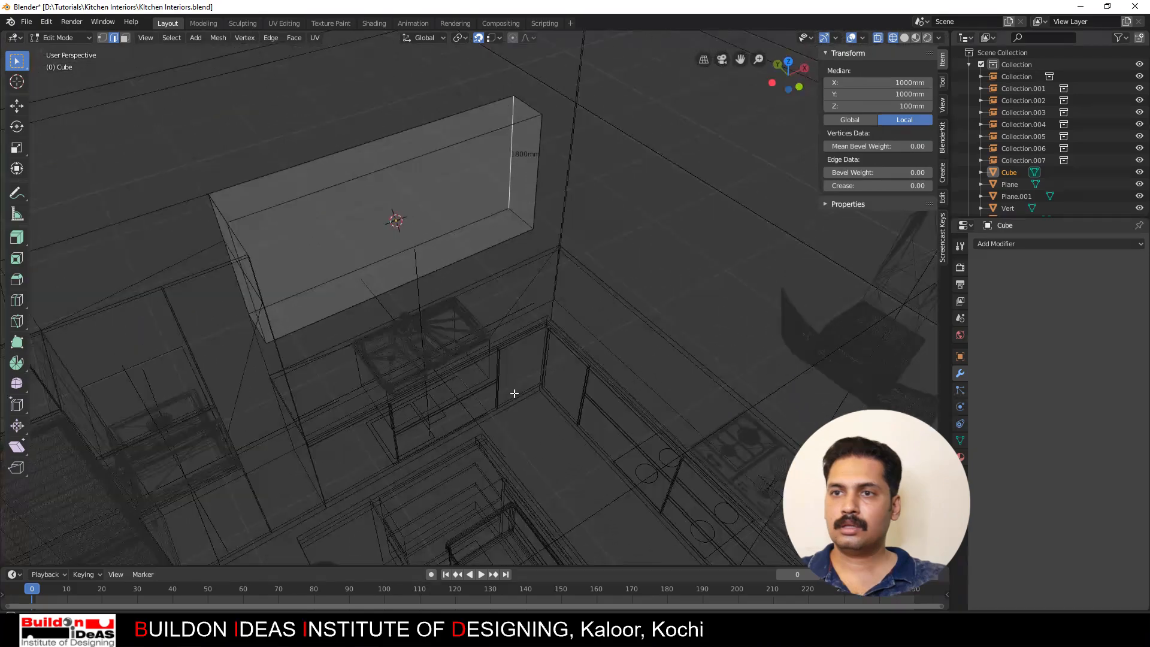
{"action": "key", "text": "Tab"}
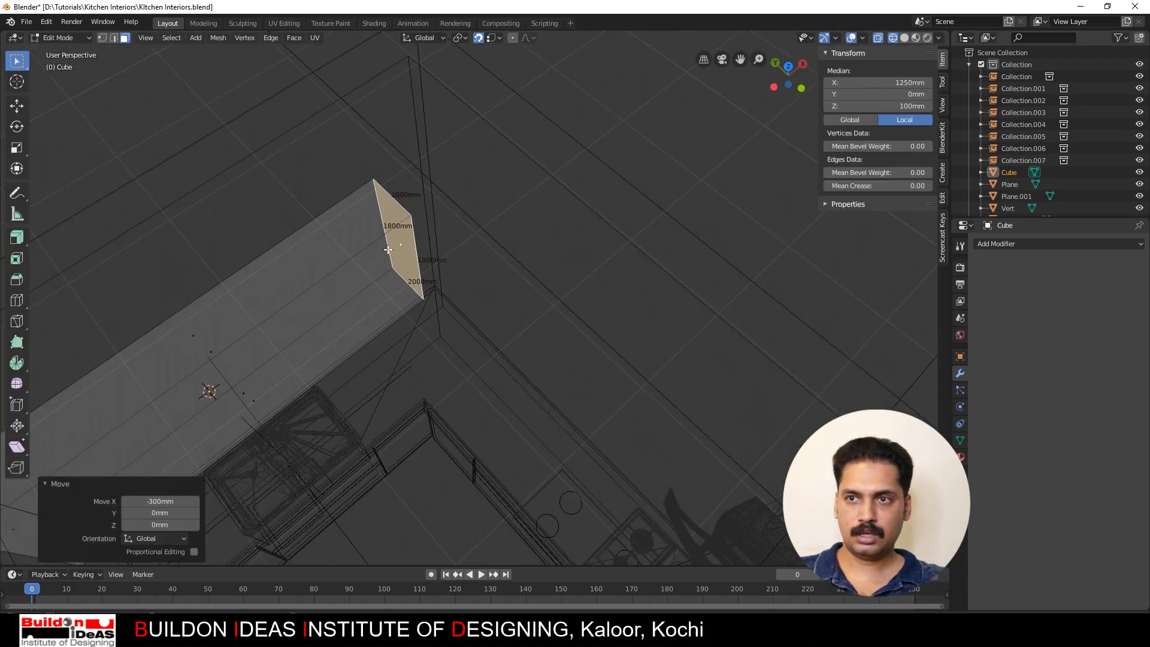
{"action": "key", "text": "e"}
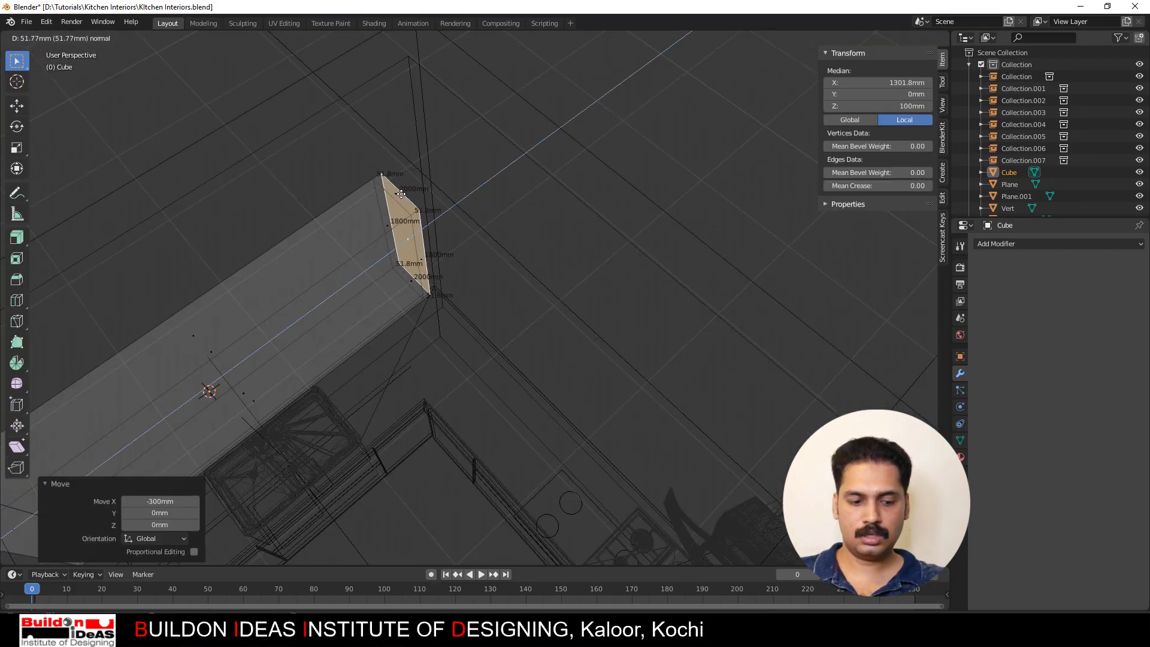
{"action": "key", "text": "x"}
{"action": "left_click", "coordinate": [406, 58]}
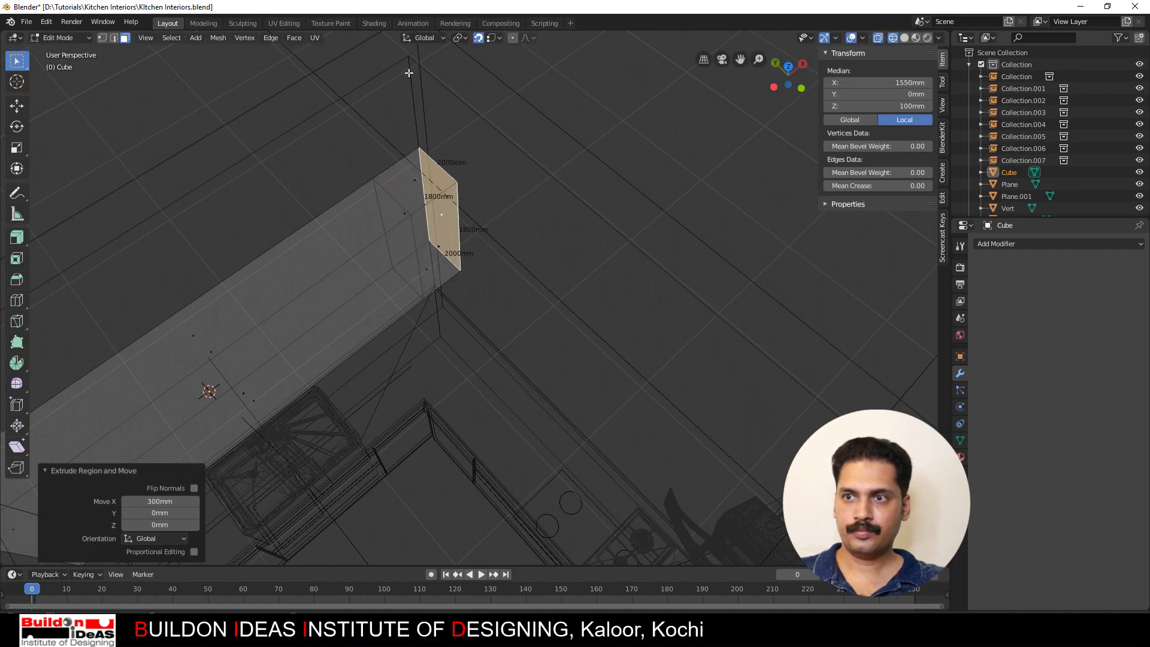
Step: Extrude the corner section's inner side face 1000 mm along the stove wall
{"action": "left_click", "coordinate": [428, 263]}
{"action": "scroll", "coordinate": [396, 254], "scroll_direction": "down", "scroll_amount": 2}
{"action": "middle_click_drag", "start_coordinate": [481, 330], "coordinate": [365, 364]}
{"action": "key", "text": "e"}
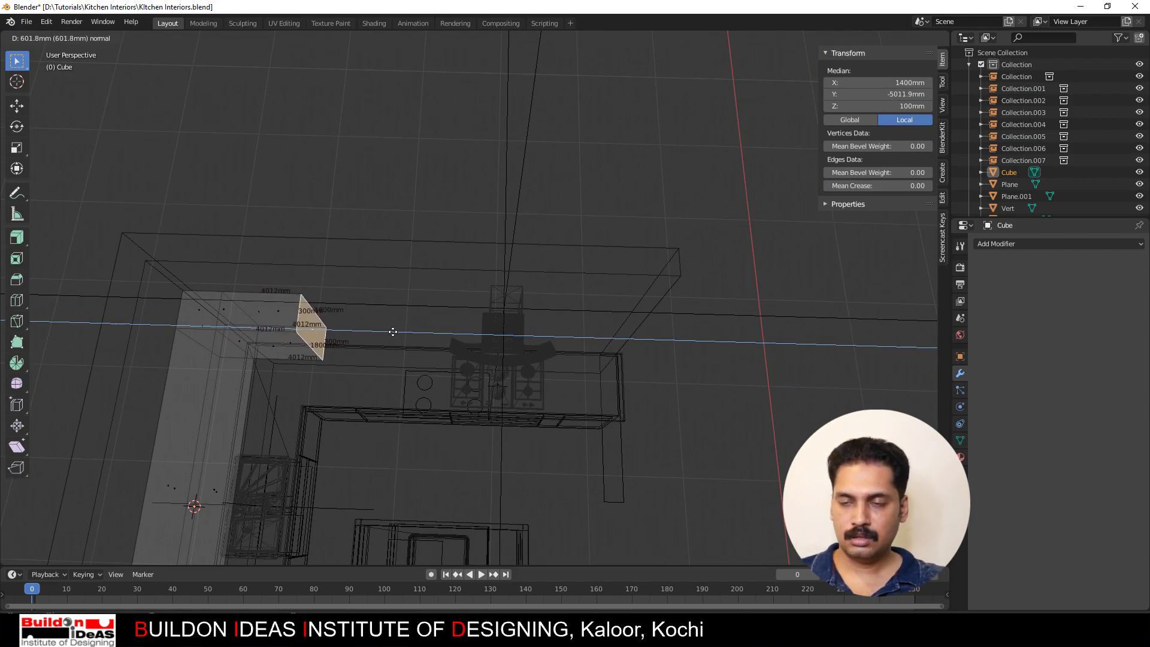
{"action": "type", "text": "1000"}
{"action": "key", "text": "Return"}
{"action": "middle_click_drag", "start_coordinate": [393, 331], "coordinate": [355, 279]}
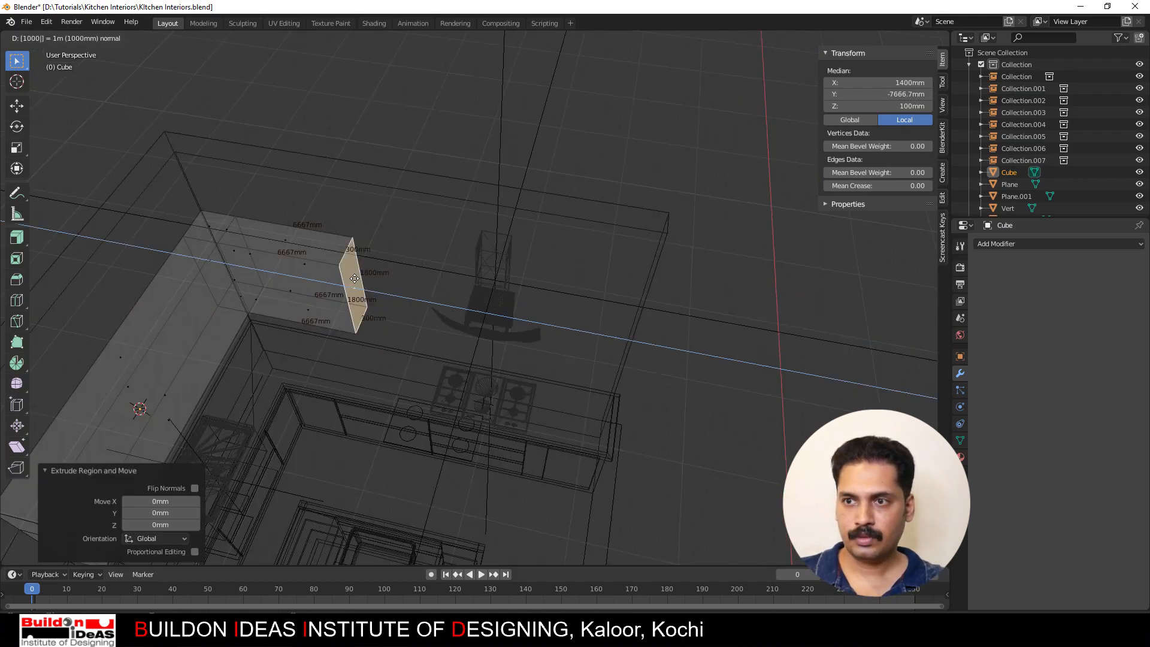
{"action": "key", "text": "Return"}
Step: Apply the scale of the L-shaped upper cabinet block and check the dimensions of the new section's bottom face
{"action": "middle_click_drag", "start_coordinate": [275, 270], "coordinate": [419, 306]}
{"action": "scroll", "coordinate": [273, 275], "scroll_direction": "up", "scroll_amount": 1}
{"action": "left_click", "coordinate": [413, 316]}
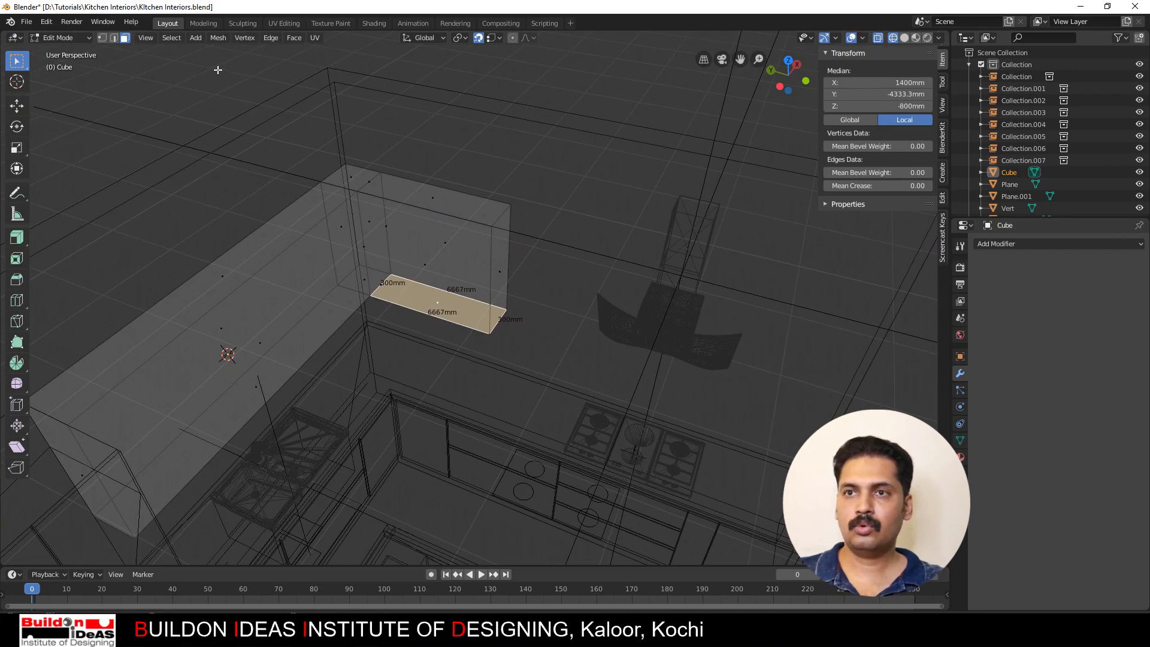
{"action": "key", "text": "Tab"}
{"action": "left_click", "coordinate": [183, 40]}
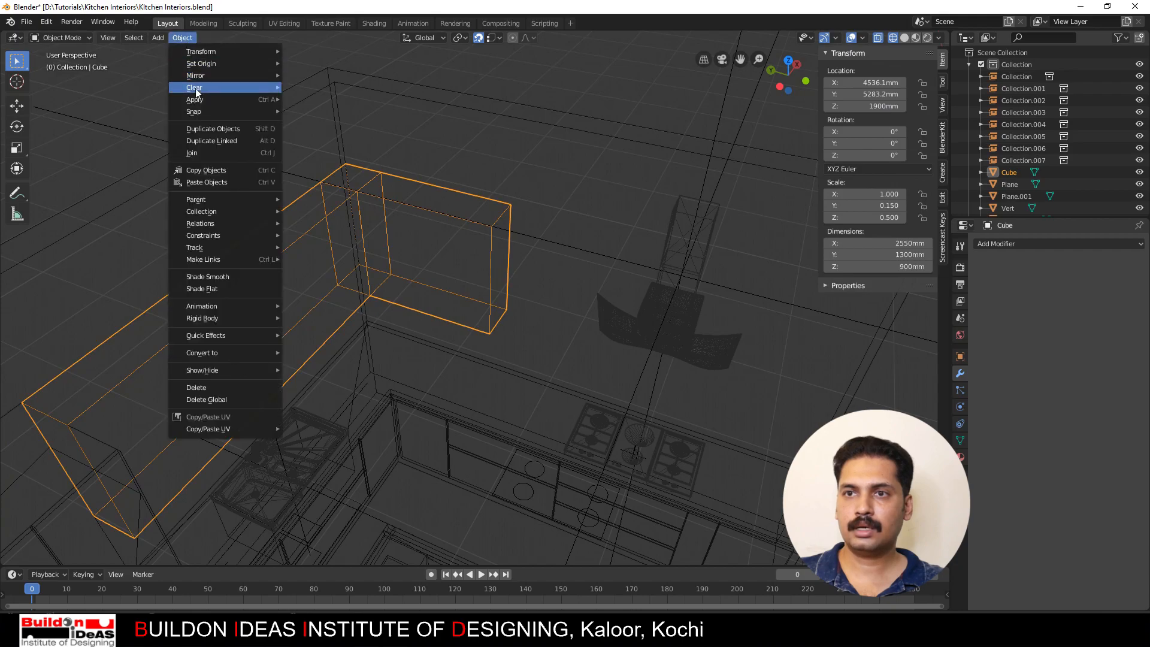
{"action": "mouse_move", "coordinate": [200, 100]}
{"action": "left_click", "coordinate": [341, 127]}
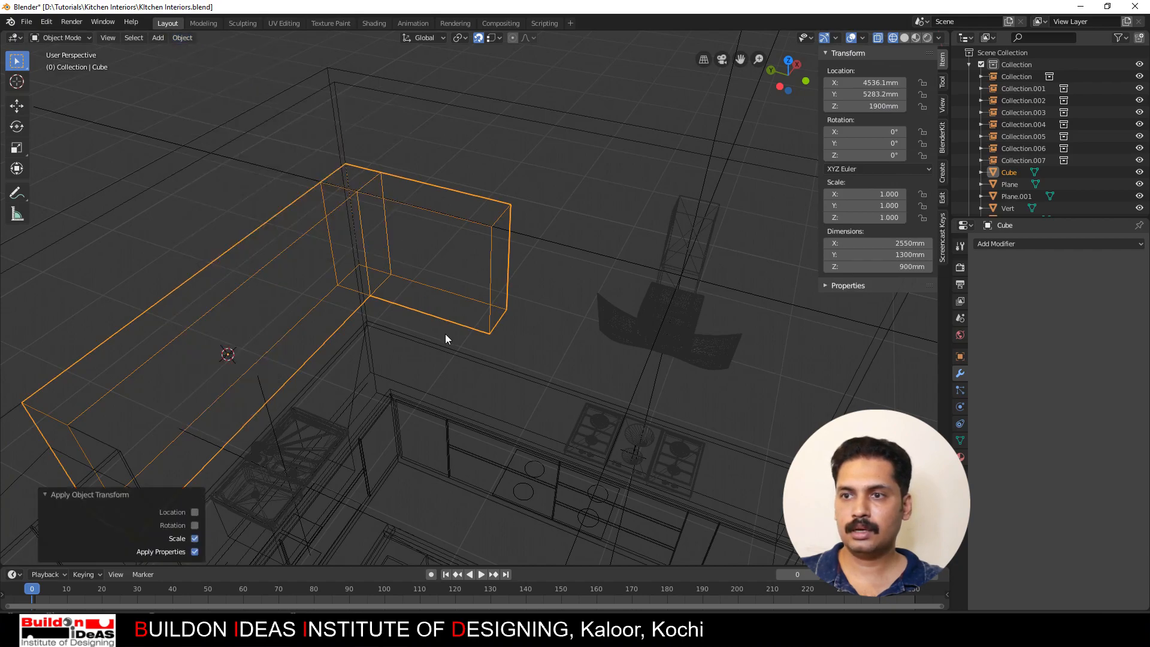
{"action": "key", "text": "Tab"}
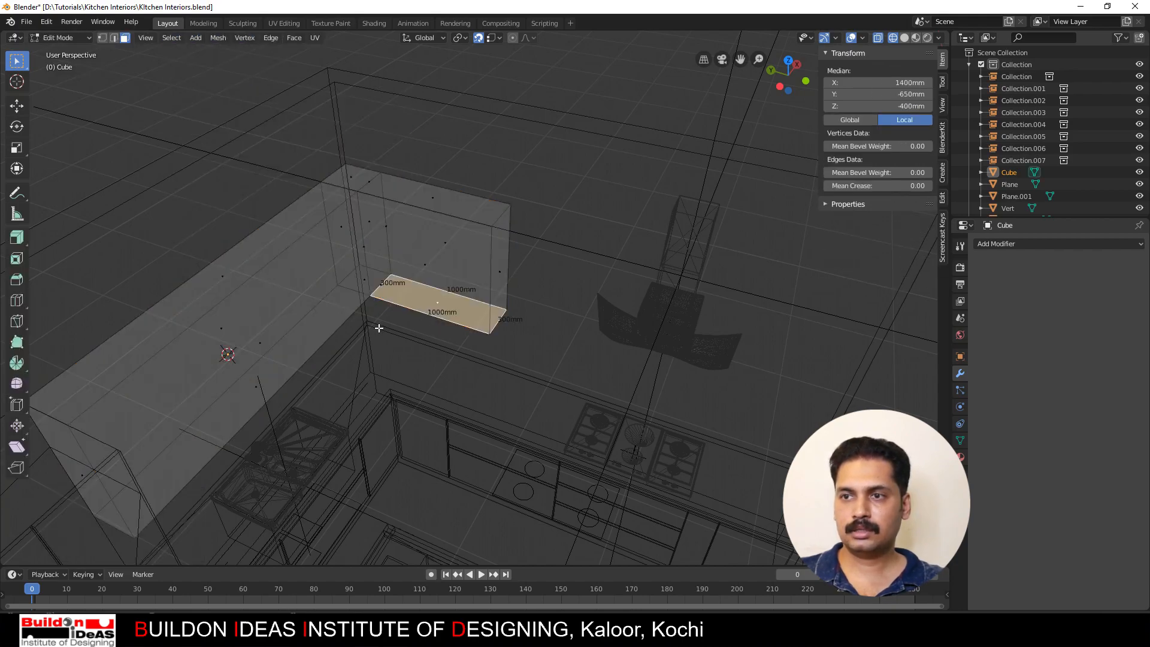
Step: Duplicate the 1000 mm cabinet section by -2300 mm along Y to the far end of the stove wall
{"action": "middle_click_drag", "start_coordinate": [402, 333], "coordinate": [277, 323]}
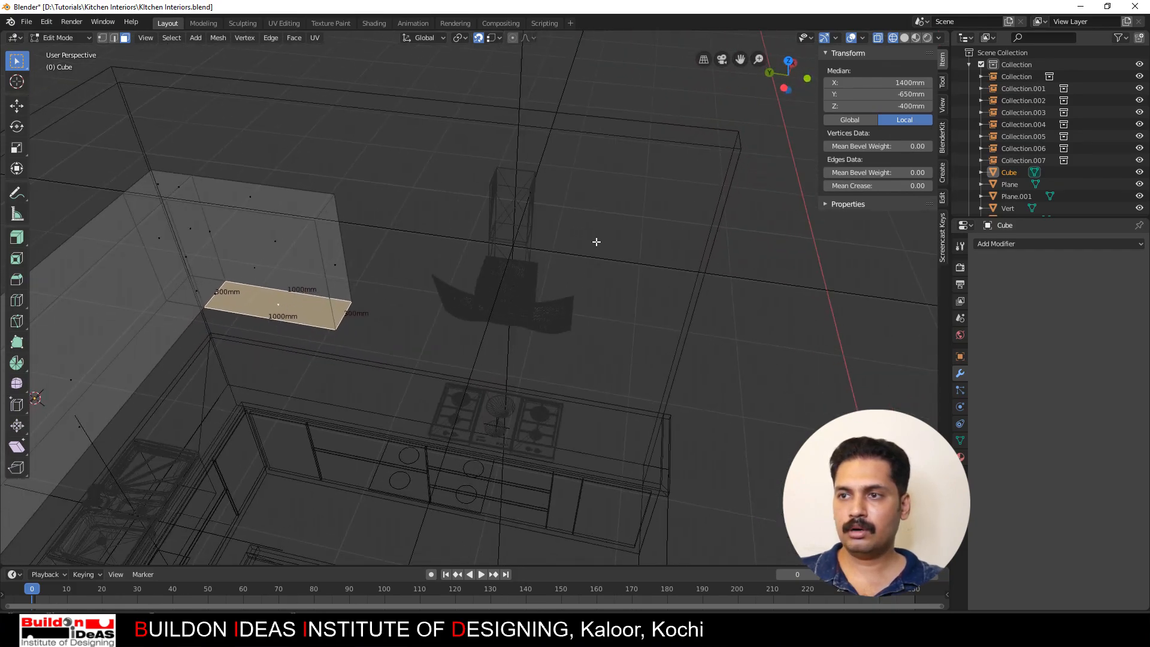
{"action": "key", "text": "Tab"}
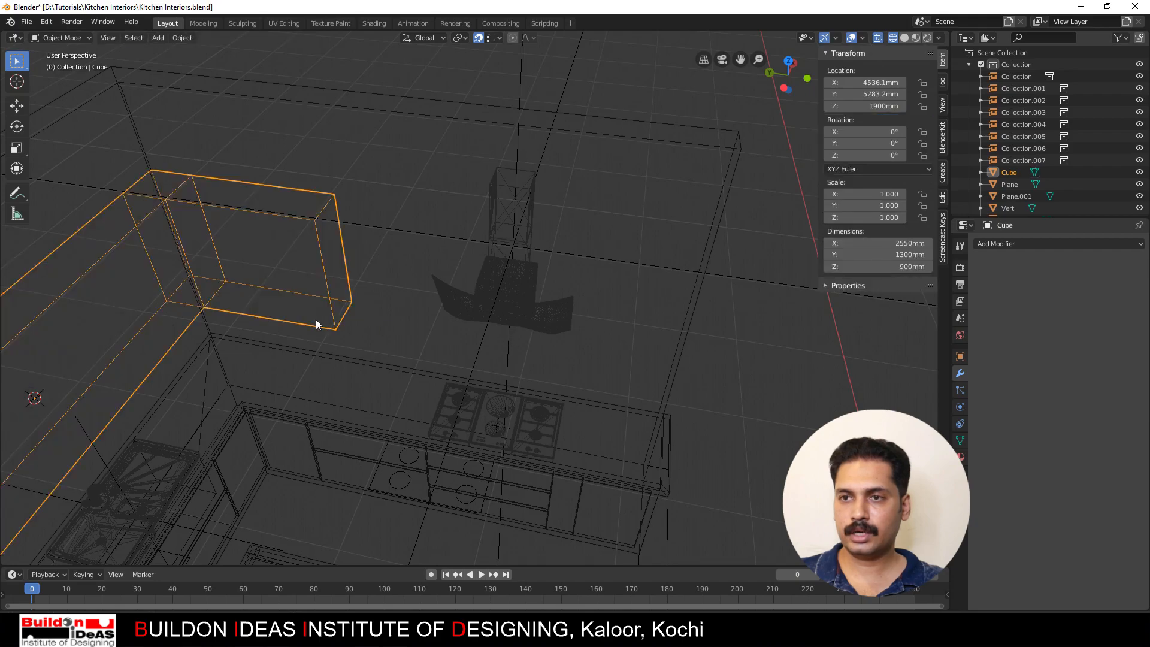
{"action": "key", "text": "Tab"}
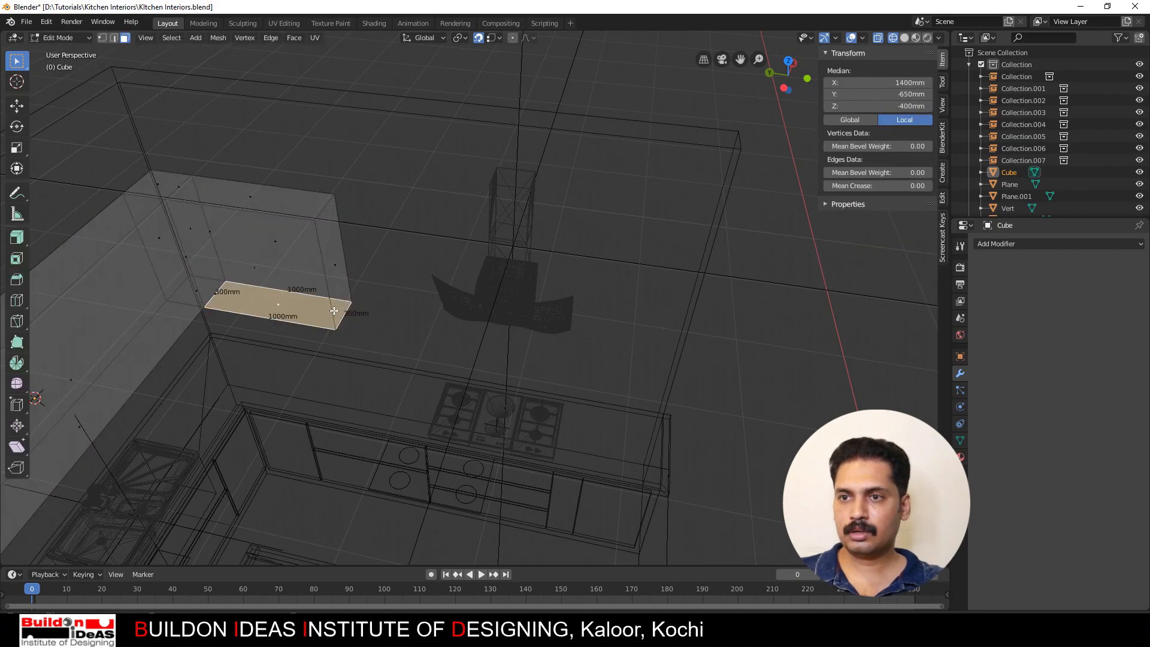
{"action": "key", "text": "a"}
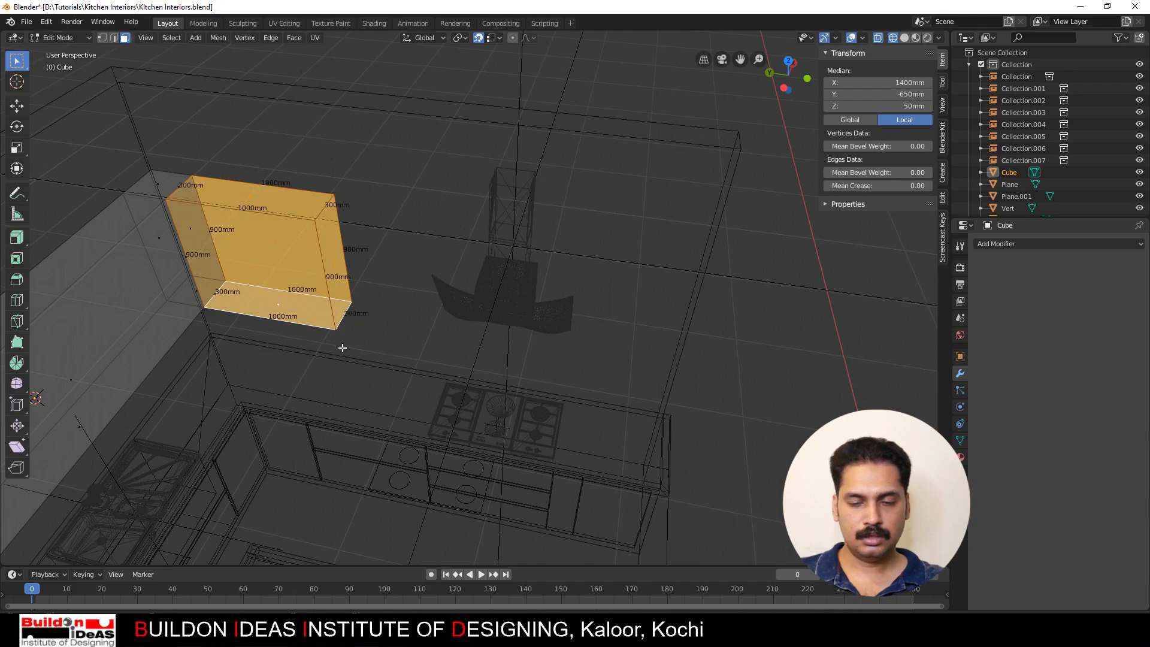
{"action": "key", "text": "g"}
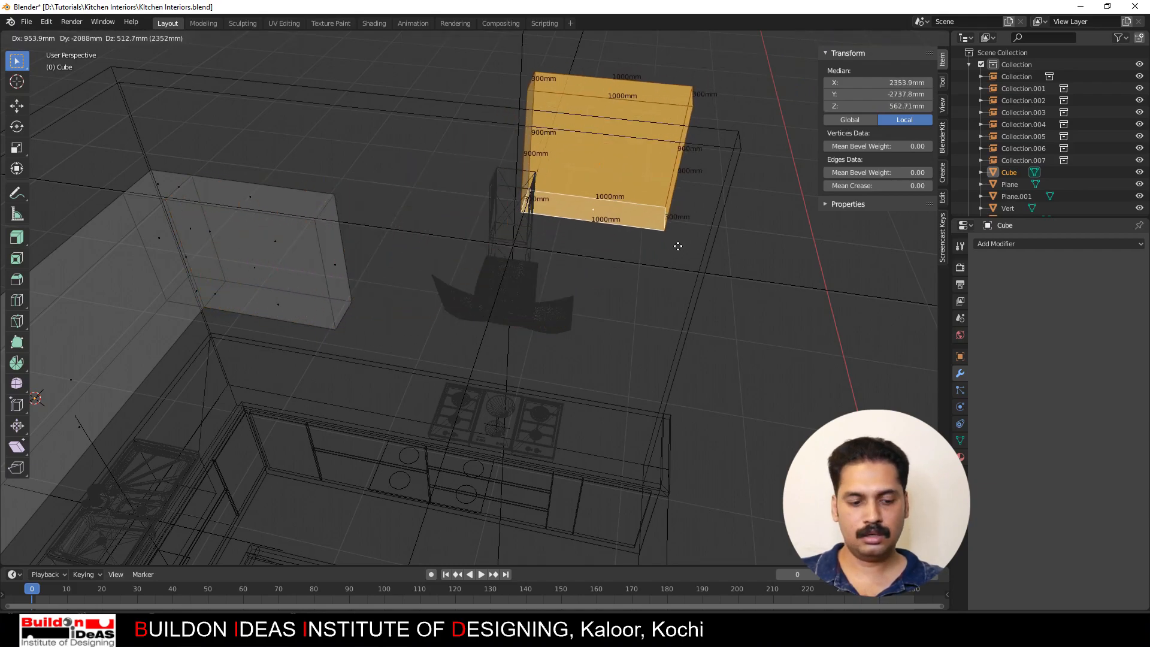
{"action": "key", "text": "y"}
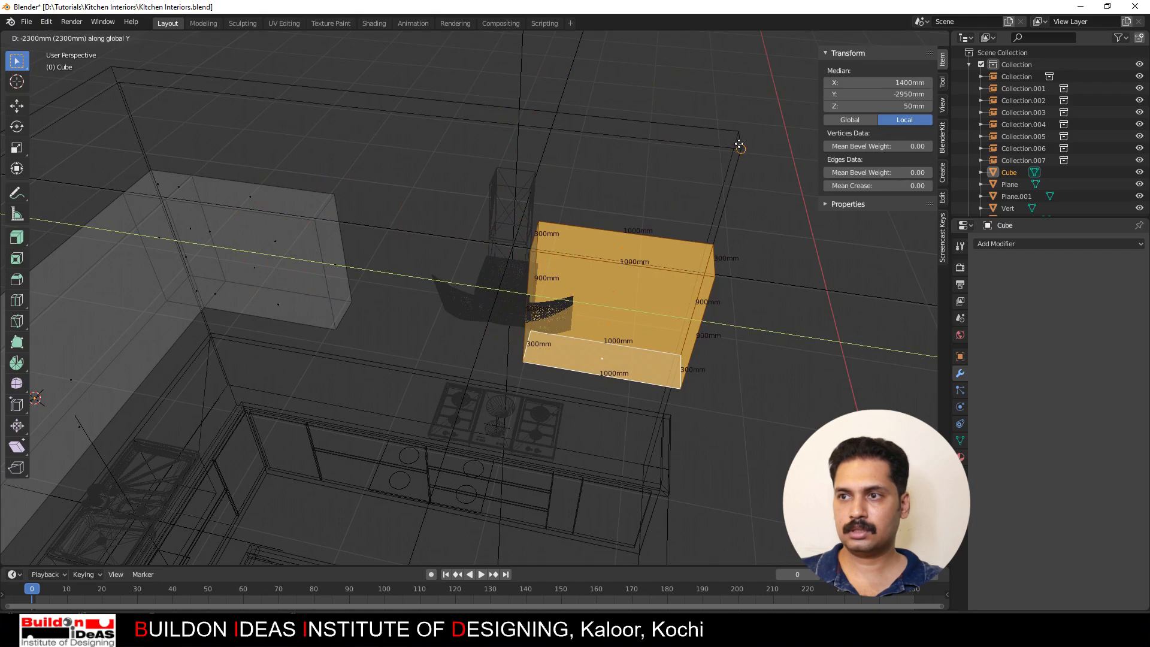
{"action": "left_click", "coordinate": [740, 146]}
Step: Shorten the duplicated cabinet by moving its hood-side edges about -287 mm along Y, clear of the chimney hood
{"action": "middle_click_drag", "start_coordinate": [555, 306], "coordinate": [559, 255]}
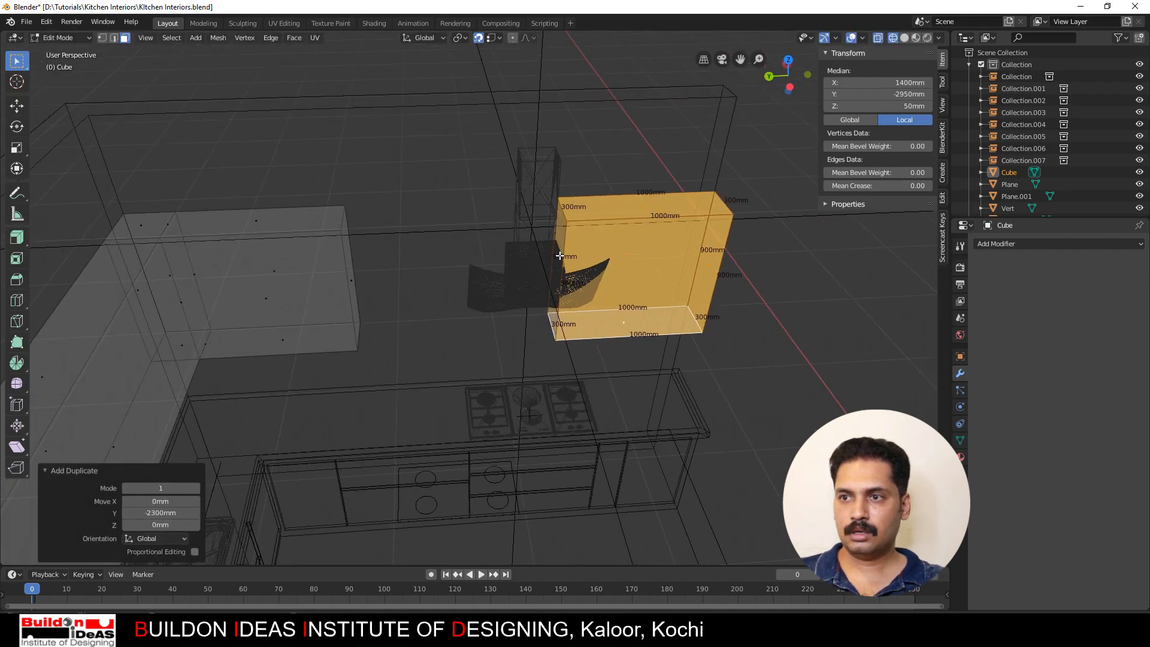
{"action": "left_click", "coordinate": [563, 250]}
{"action": "key", "text": "2"}
{"action": "left_click", "coordinate": [553, 234]}
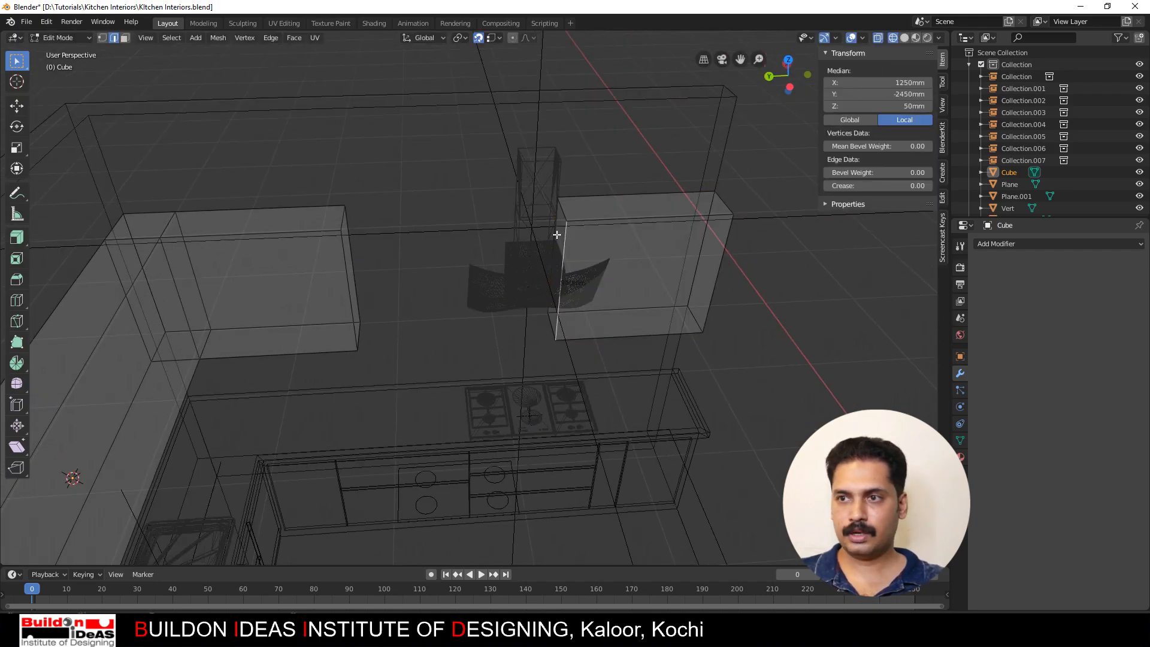
{"action": "left_click", "coordinate": [557, 238], "text": "shift"}
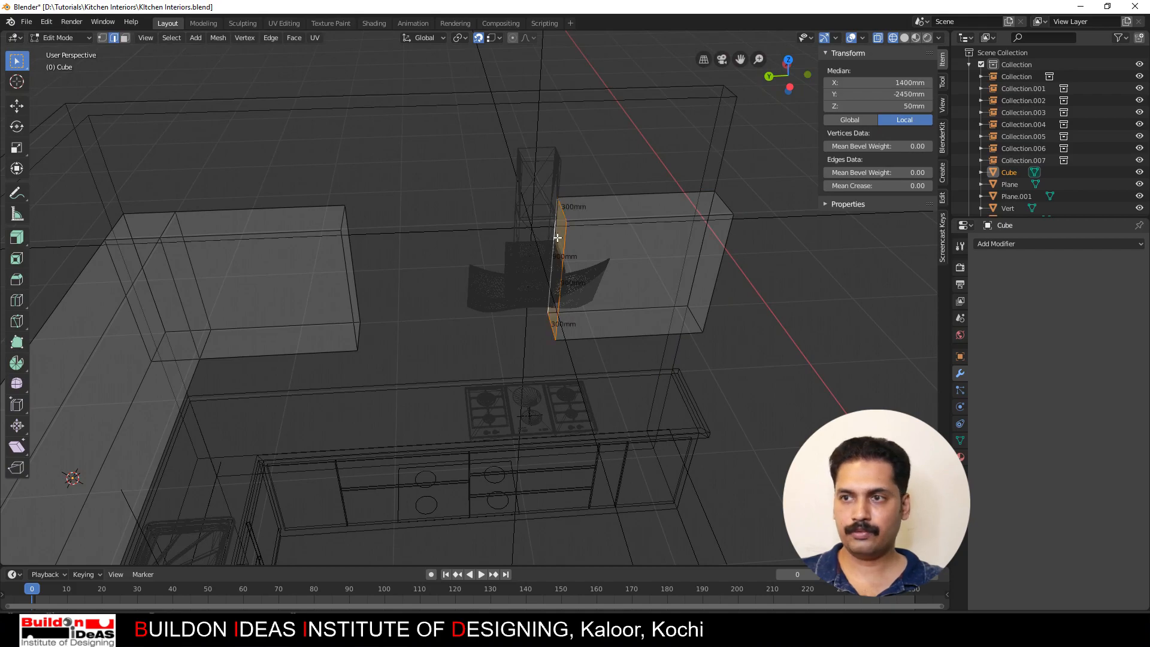
{"action": "middle_click_drag", "start_coordinate": [619, 337], "coordinate": [580, 293]}
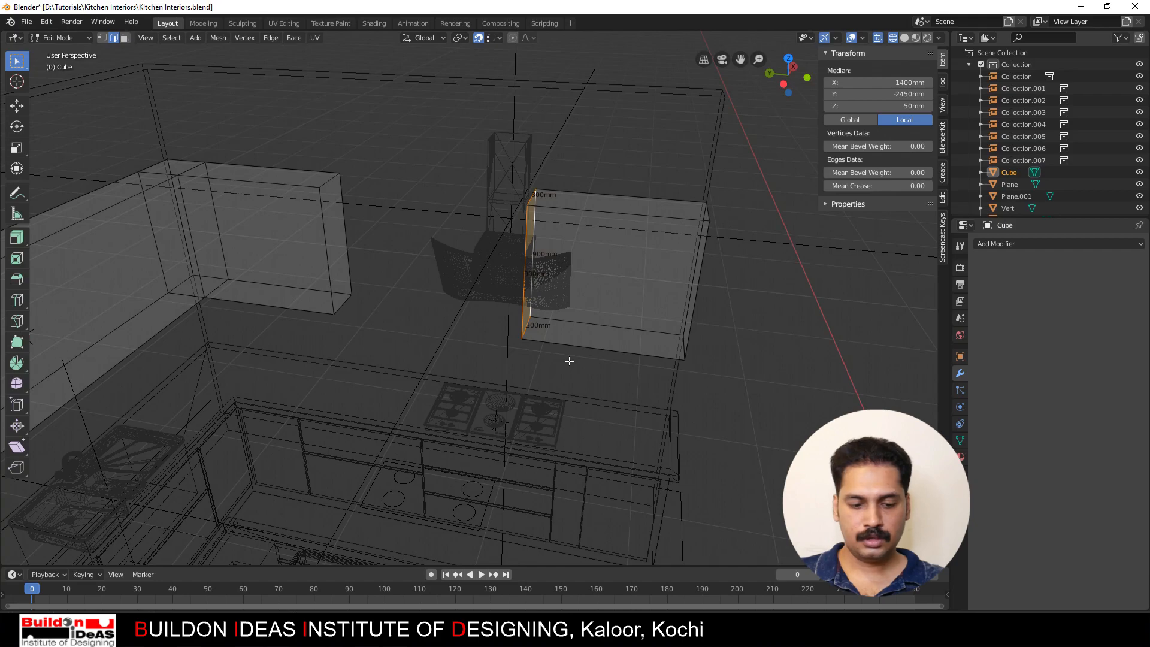
{"action": "key", "text": "g"}
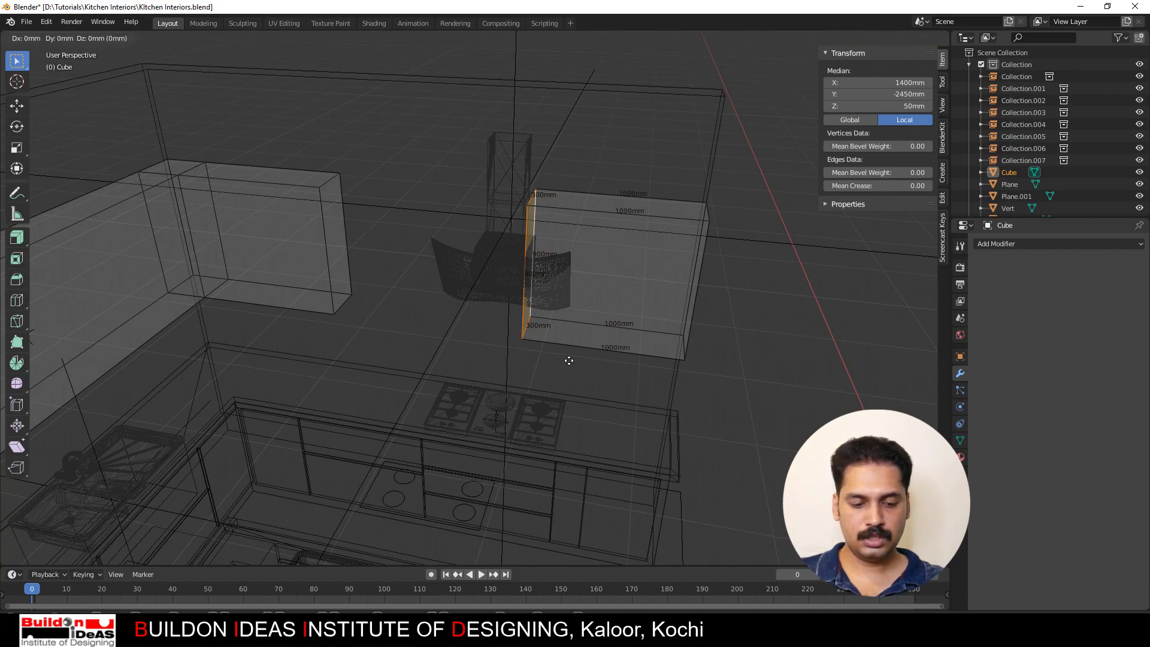
{"action": "key", "text": "y"}
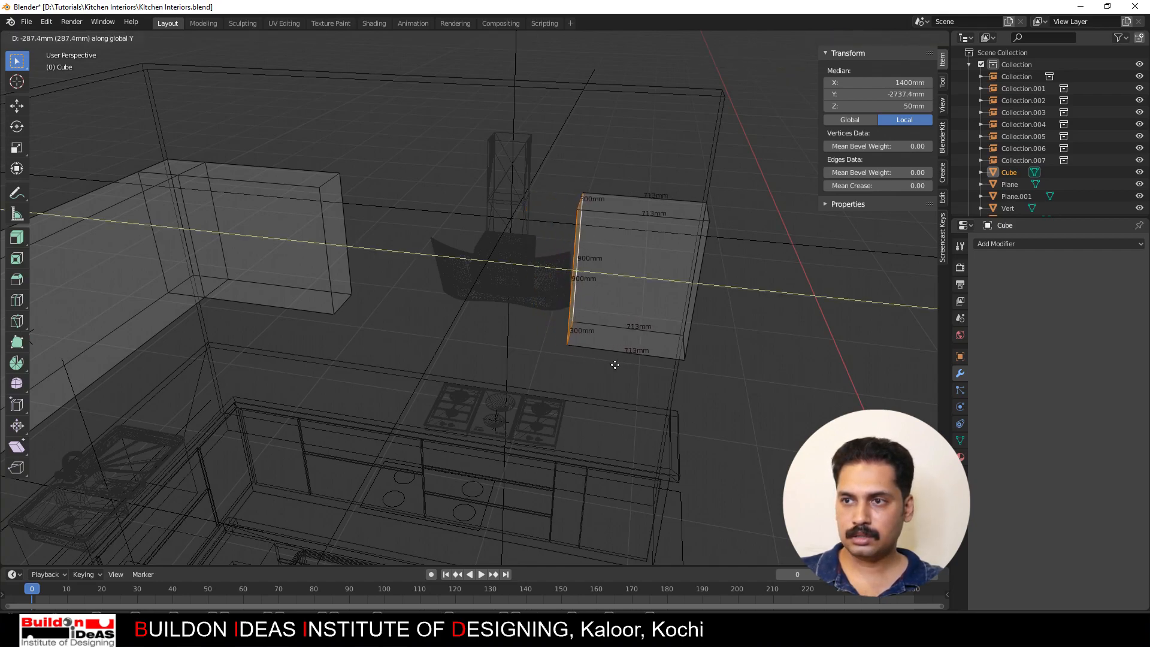
{"action": "left_click", "coordinate": [615, 364]}
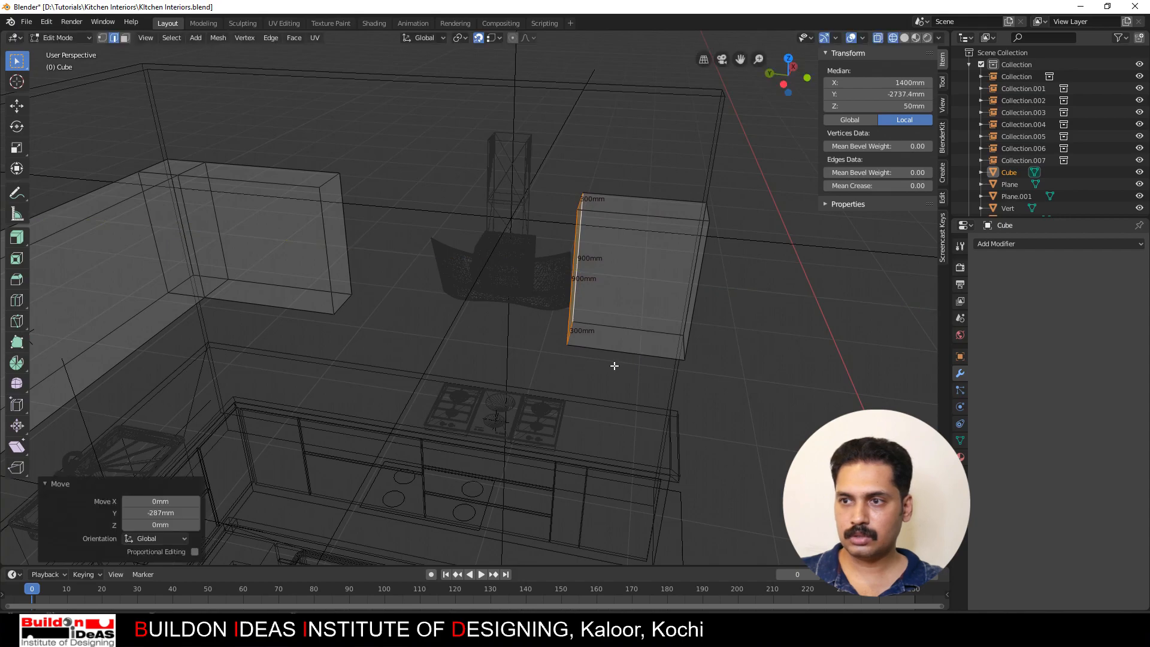
Step: Apply the object scale of the upper cabinets again and return to editing their mesh
{"action": "key", "text": "Tab"}
{"action": "key", "text": "Tab"}
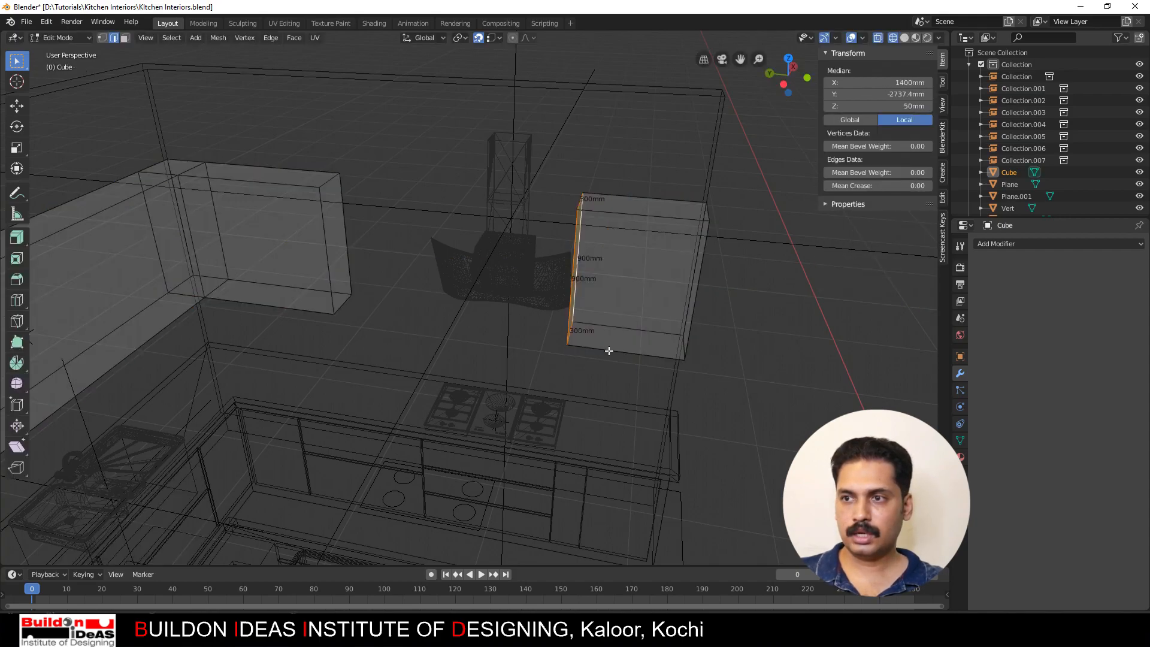
{"action": "key", "text": "Tab"}
{"action": "key", "text": "Tab"}
{"action": "key", "text": "Tab"}
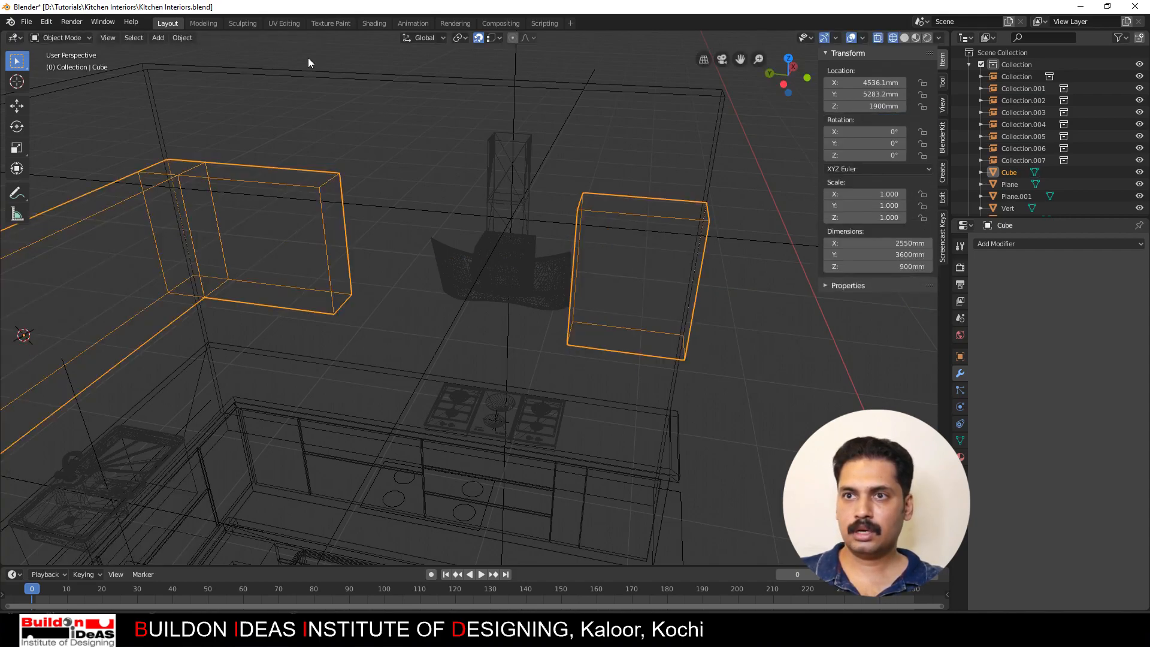
{"action": "left_click", "coordinate": [180, 38]}
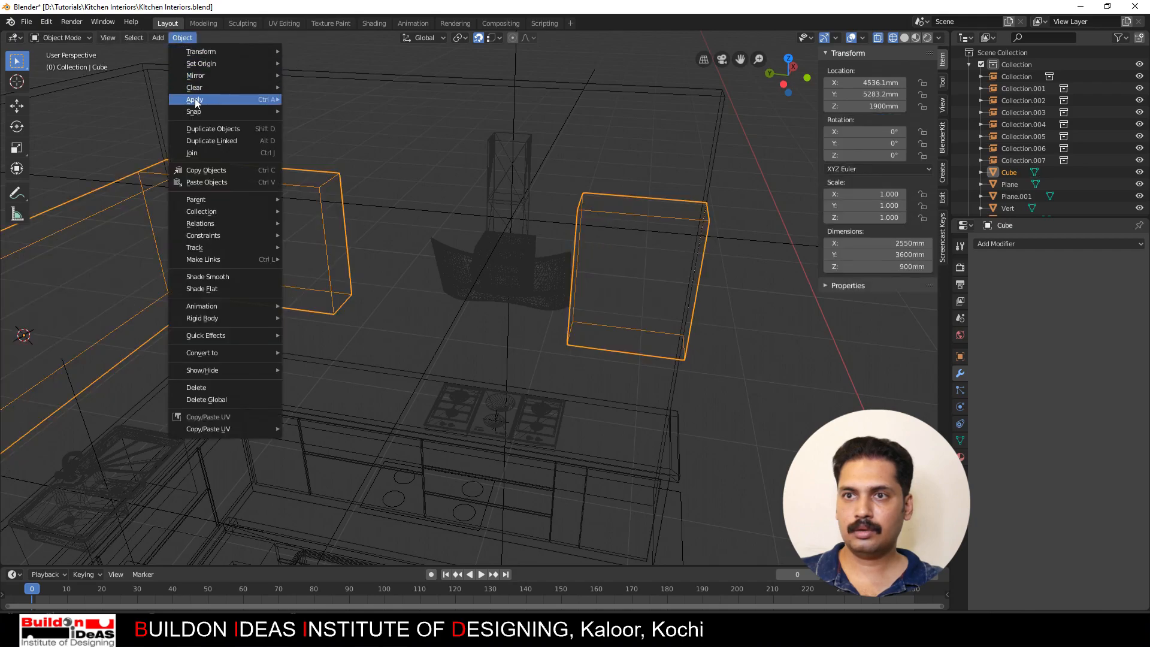
{"action": "mouse_move", "coordinate": [234, 103]}
{"action": "left_click", "coordinate": [321, 114]}
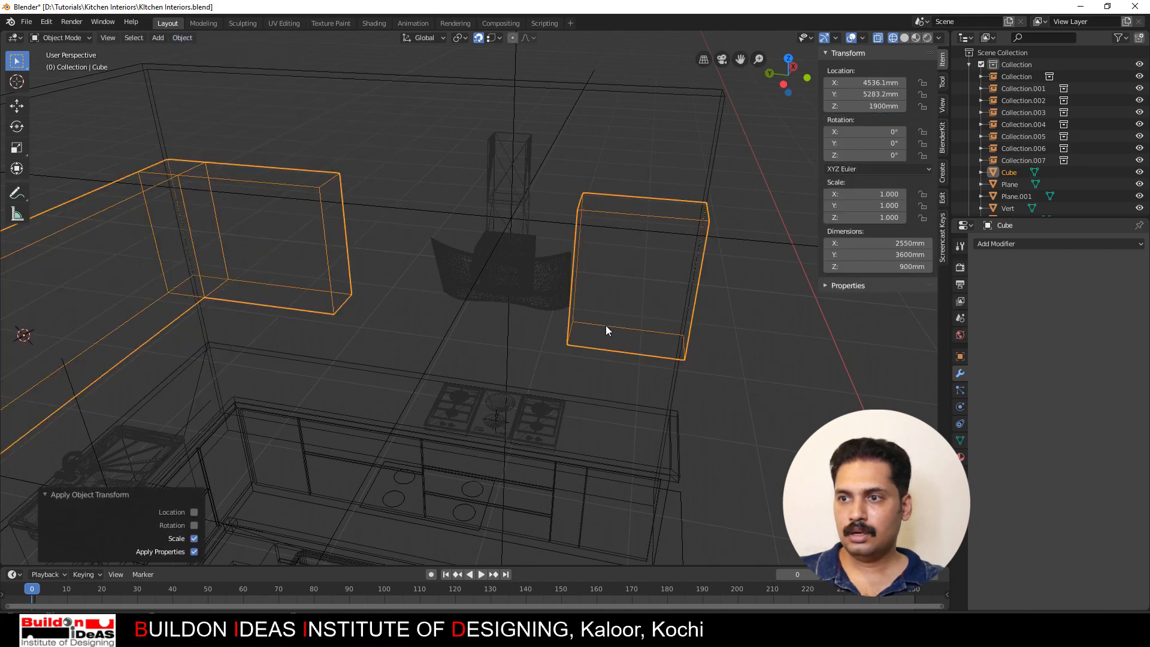
{"action": "key", "text": "Tab"}
Step: Check the width of the far cabinet's lower edge and the height of its hood-side edge in the mesh
{"action": "left_click", "coordinate": [593, 348]}
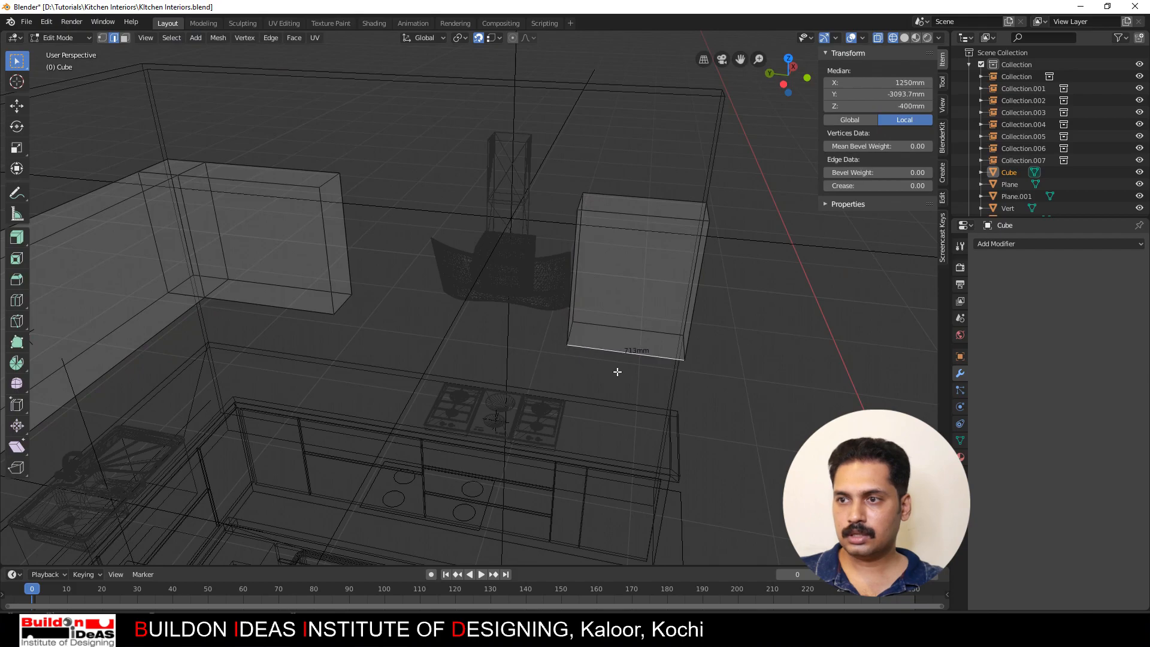
{"action": "middle_click_drag", "start_coordinate": [573, 316], "coordinate": [591, 313]}
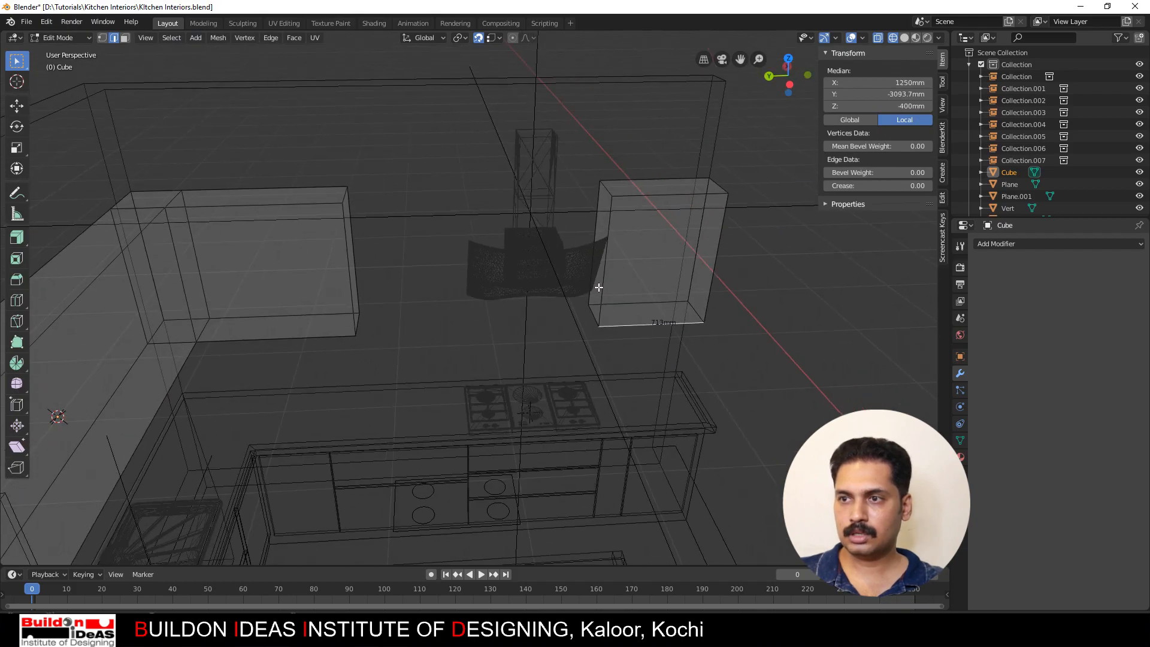
{"action": "left_click", "coordinate": [600, 289]}
{"action": "key", "text": "Tab"}
{"action": "key", "text": "Tab"}
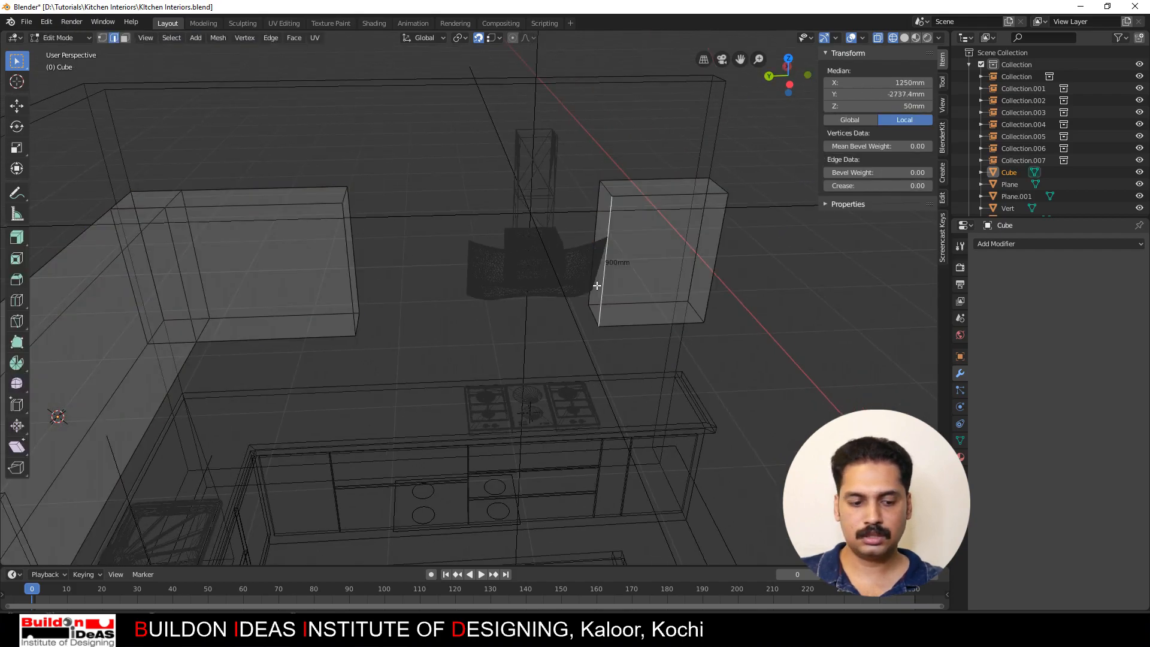
Step: Narrow the far upper cabinet by moving its hood-side face -113 mm along Y
{"action": "key", "text": "3"}
{"action": "left_click", "coordinate": [597, 285]}
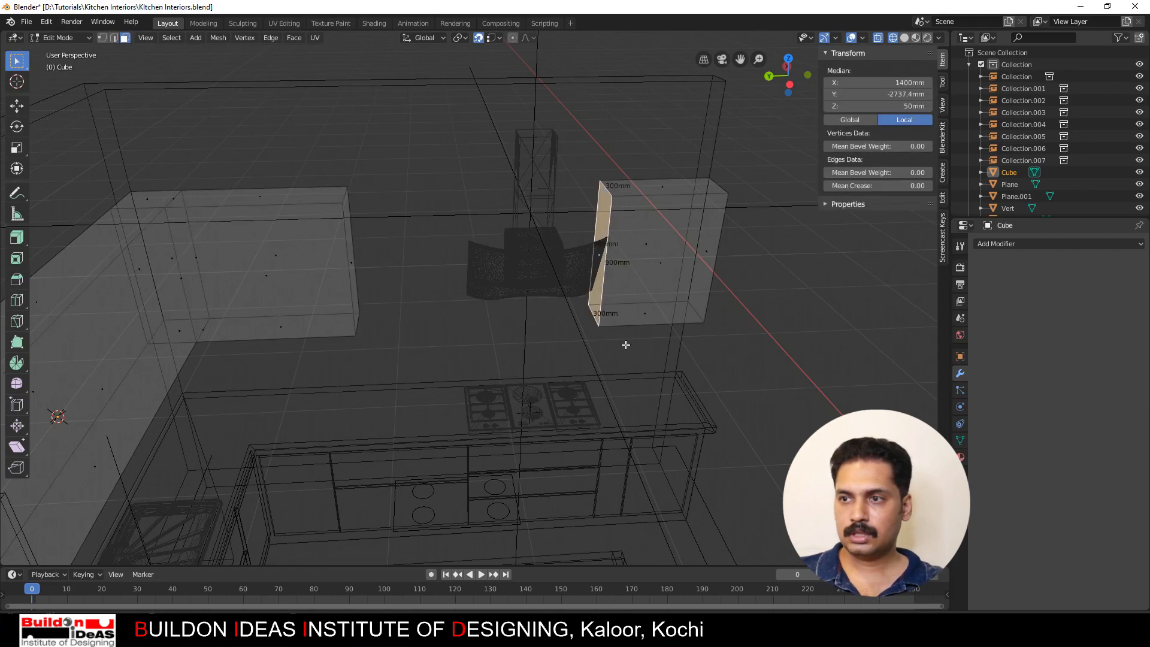
{"action": "middle_click_drag", "start_coordinate": [622, 354], "coordinate": [605, 355]}
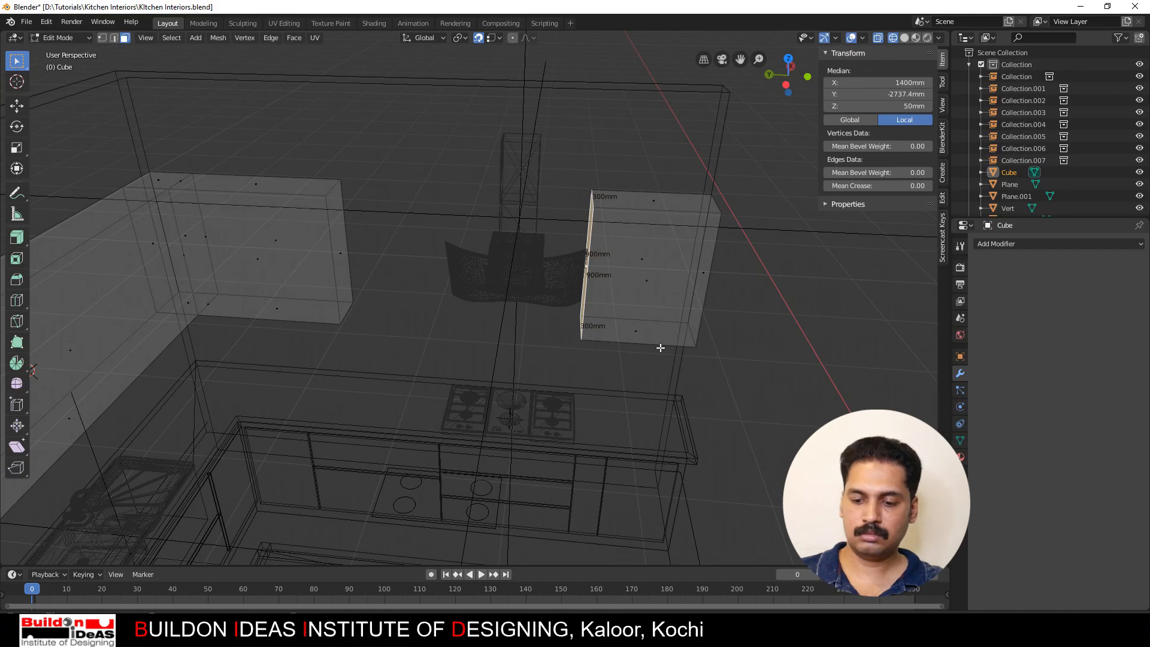
{"action": "key", "text": "KP_1"}
{"action": "key", "text": "KP_2"}
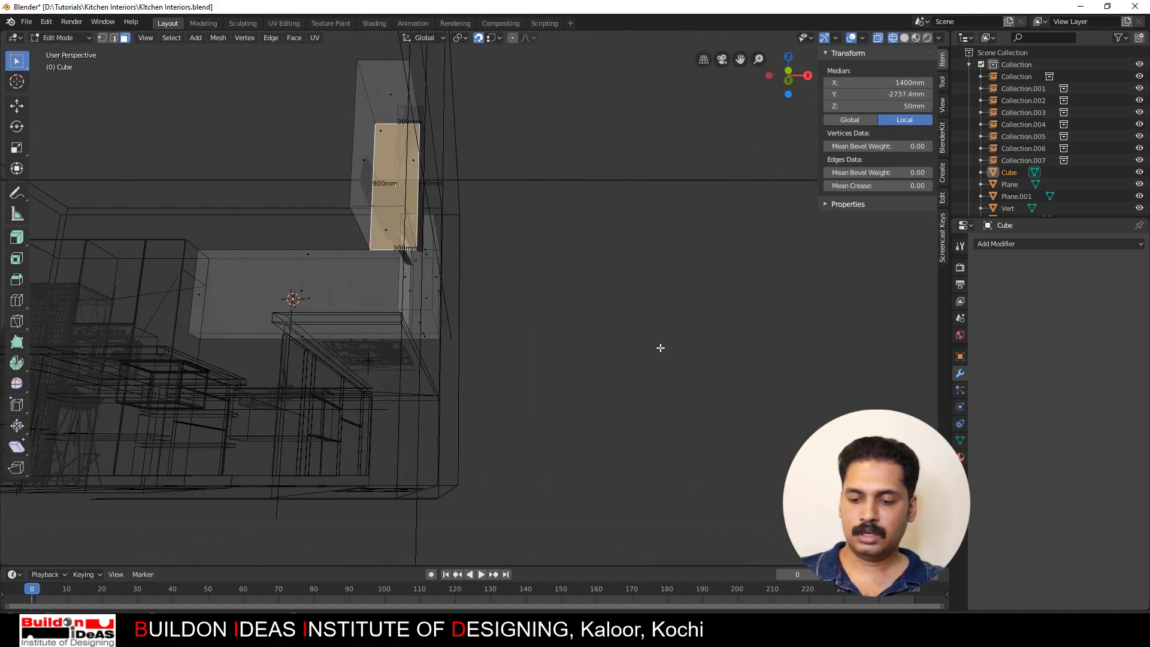
{"action": "middle_click_drag", "start_coordinate": [658, 348], "coordinate": [535, 454]}
{"action": "key", "text": "g"}
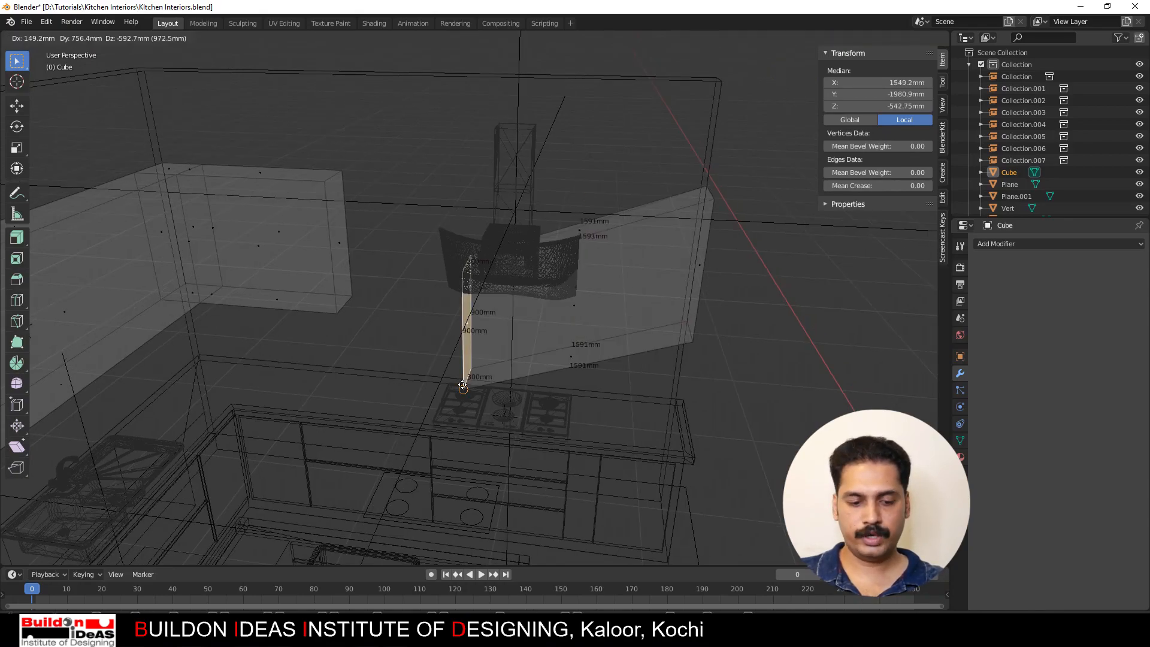
{"action": "type", "text": "y-113"}
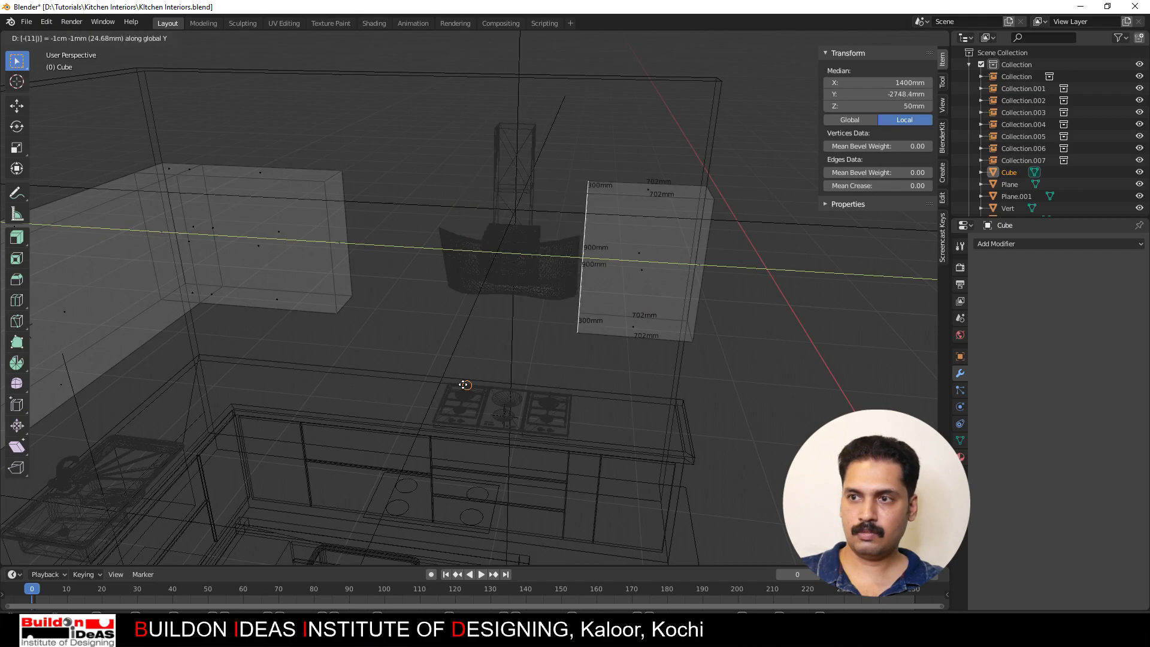
{"action": "key", "text": "Return"}
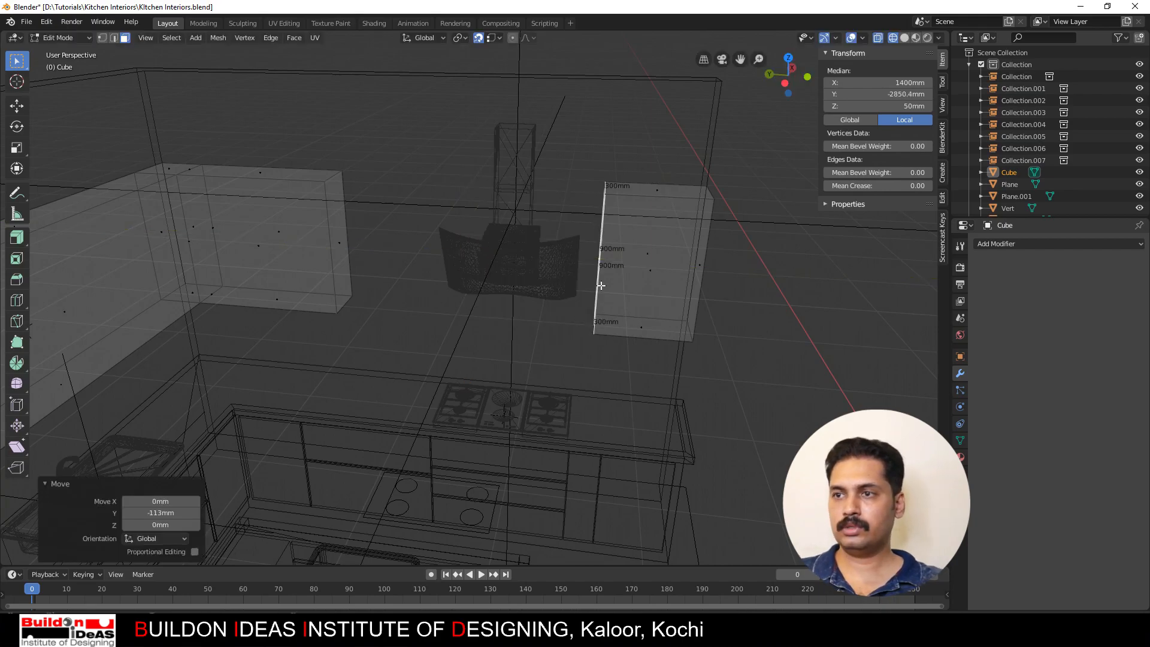
{"action": "mouse_move", "coordinate": [693, 339]}
{"action": "middle_mouse_down"}
{"action": "mouse_move", "coordinate": [592, 362]}
{"action": "mouse_move", "coordinate": [598, 375]}
{"action": "mouse_move", "coordinate": [627, 358]}
{"action": "mouse_move", "coordinate": [566, 360]}
{"action": "middle_mouse_up"}
{"action": "key", "text": "Tab"}
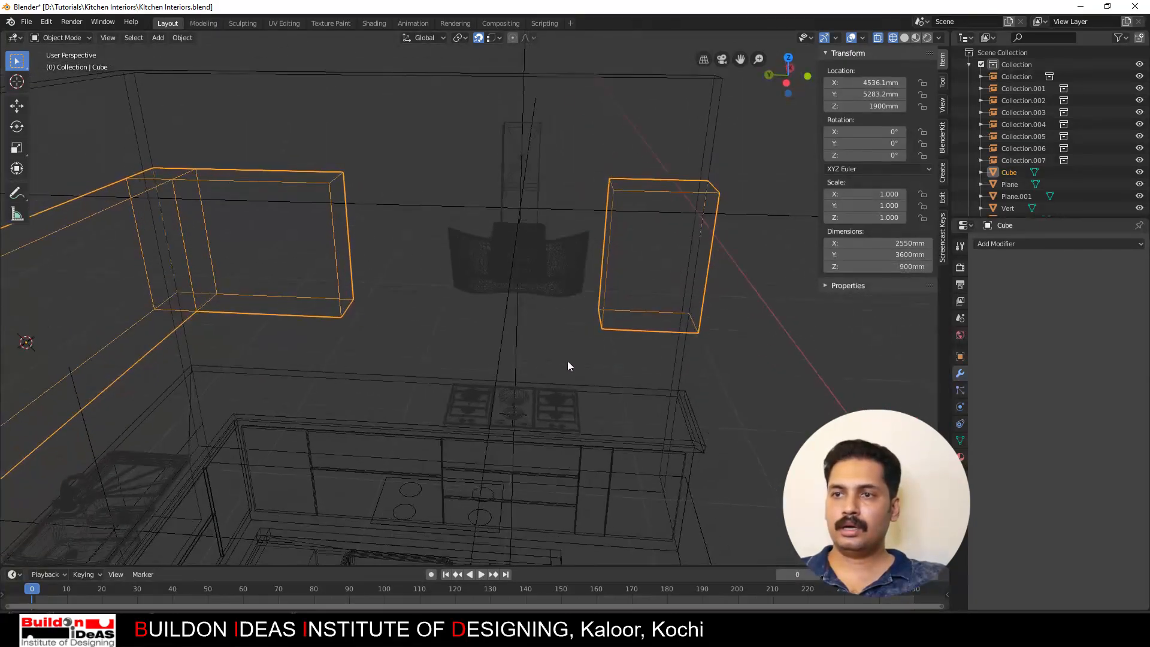
Step: Duplicate the narrowed cabinet's geometry in place and separate the copy into its own object
{"action": "middle_click_drag", "start_coordinate": [414, 256], "coordinate": [481, 332], "text": "shift"}
{"action": "scroll", "coordinate": [438, 322], "scroll_direction": "up", "scroll_amount": 2}
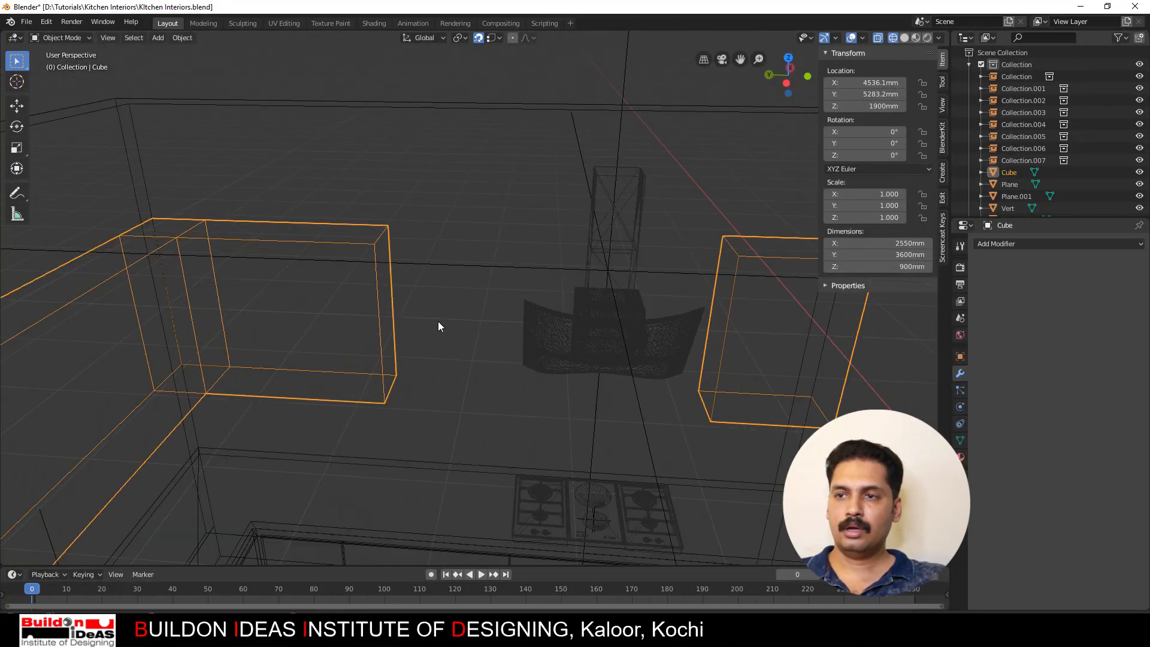
{"action": "middle_click_drag", "start_coordinate": [735, 369], "coordinate": [739, 294]}
{"action": "left_click", "coordinate": [748, 281]}
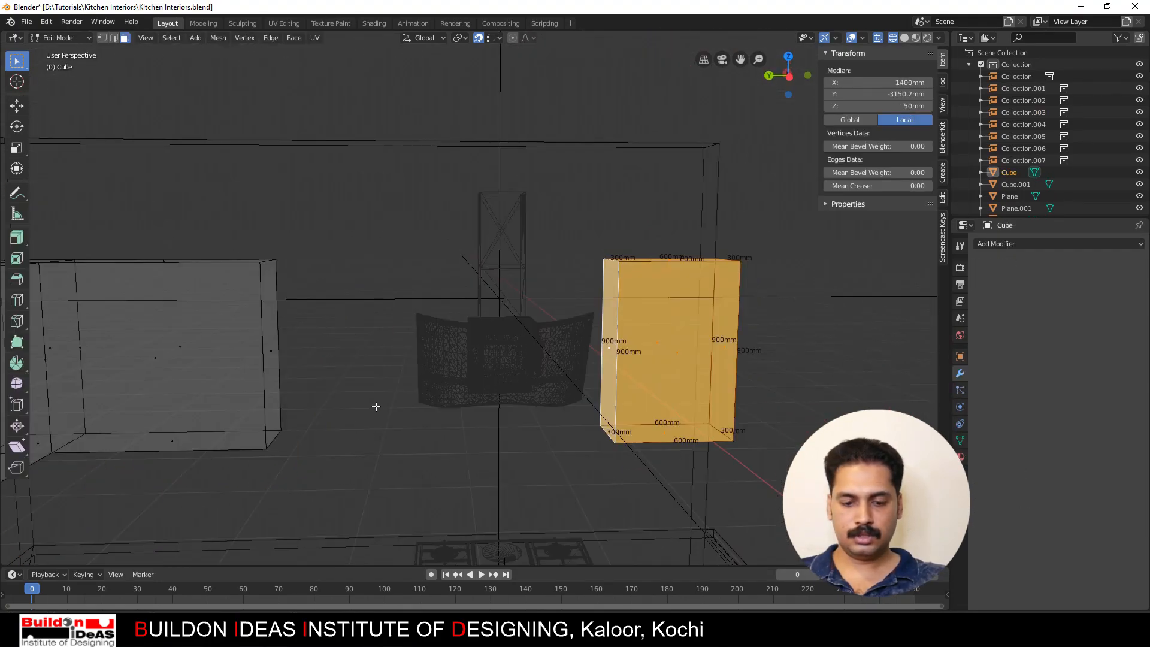
{"action": "key", "text": "shift+d"}
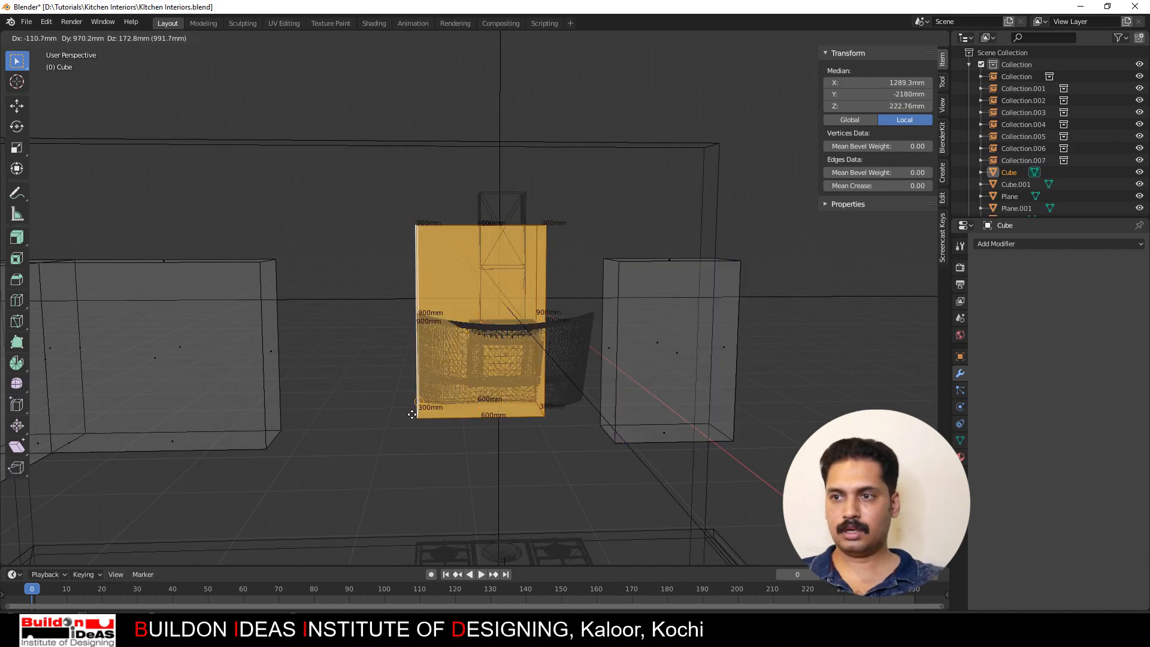
{"action": "right_click", "coordinate": [412, 414]}
{"action": "key", "text": "p"}
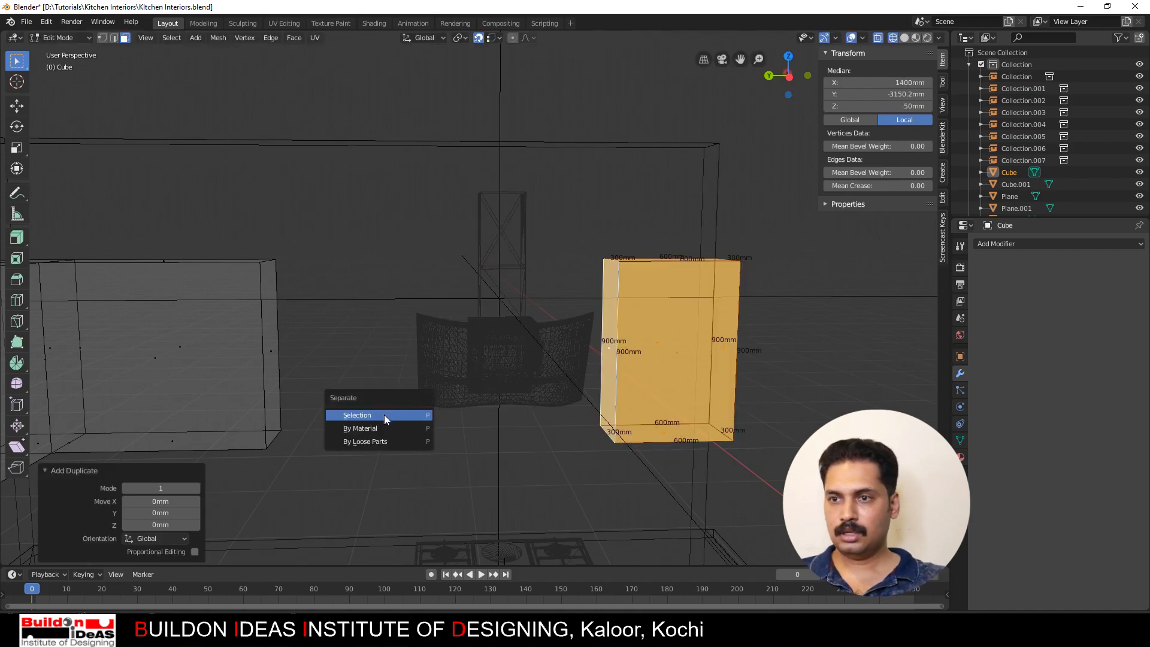
{"action": "left_click", "coordinate": [384, 415]}
{"action": "key", "text": "Tab"}
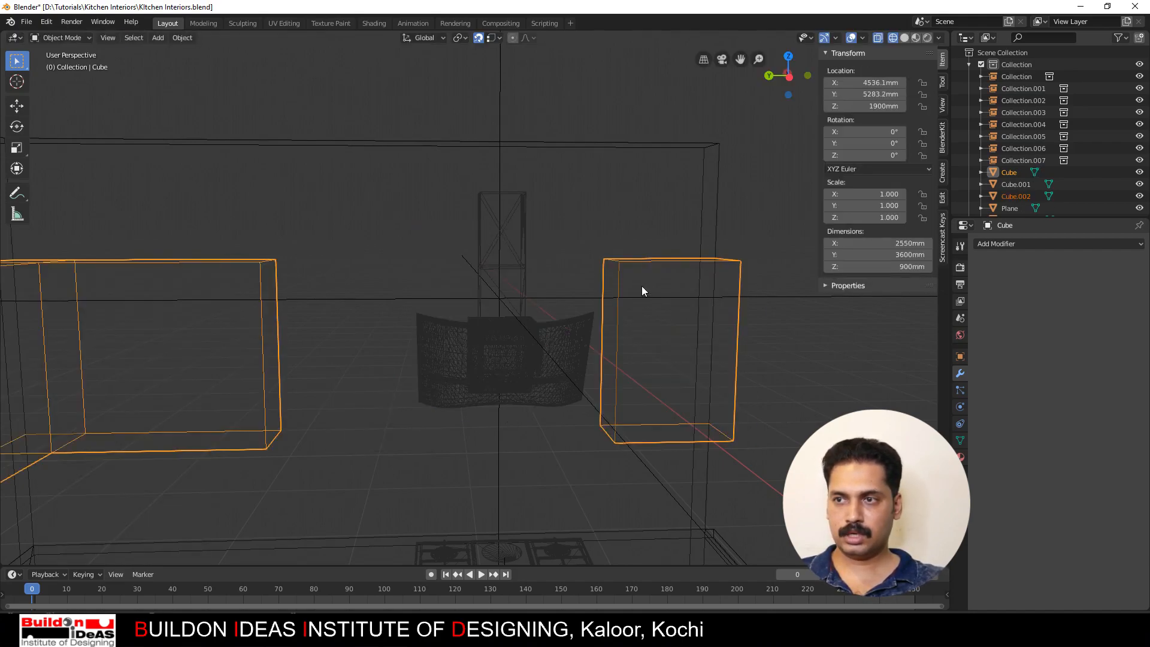
Step: Move the separated cabinet copy 1700 mm along Y, snapping it to the end of the corner cabinet across the hood
{"action": "left_click", "coordinate": [641, 286]}
{"action": "left_click", "coordinate": [612, 289]}
{"action": "left_click", "coordinate": [611, 289]}
{"action": "middle_click_drag", "start_coordinate": [612, 289], "coordinate": [623, 314]}
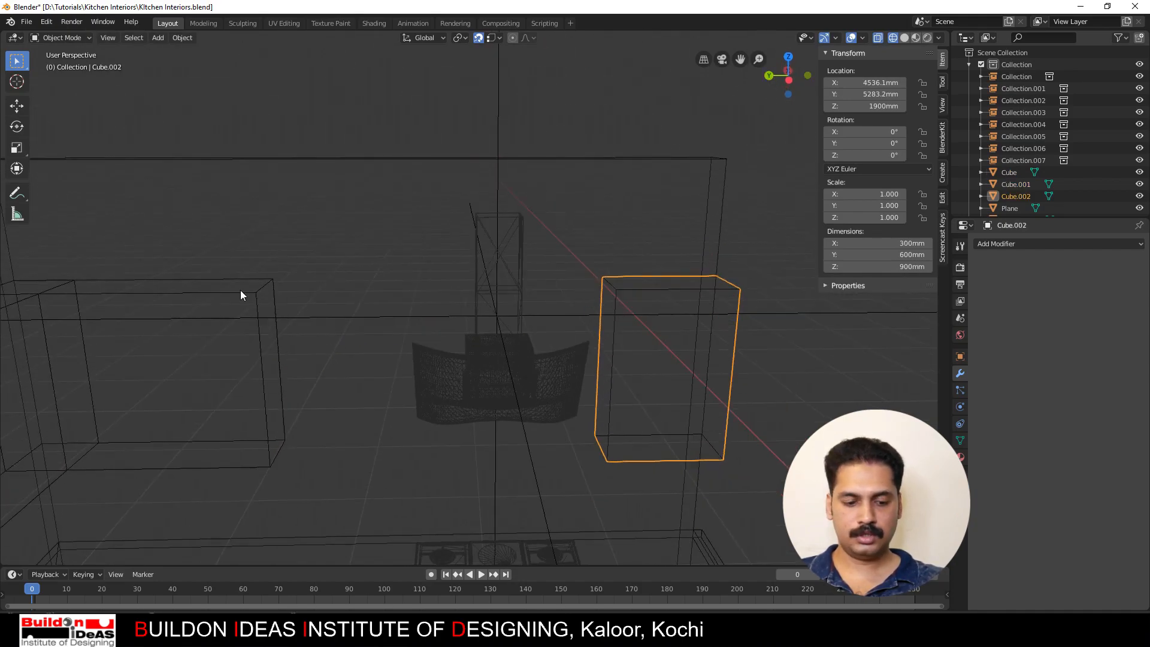
{"action": "key", "text": "g"}
{"action": "key", "text": "y"}
{"action": "left_click", "coordinate": [258, 289]}
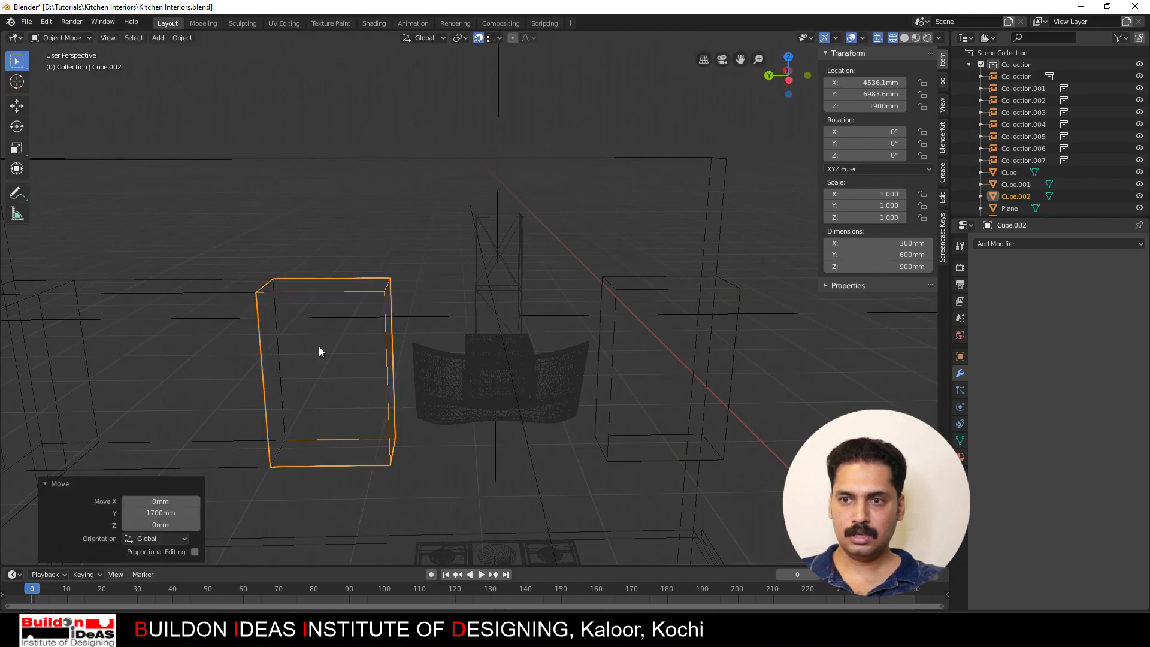
Step: Flatten the moved block into a shelf by raising its bottom face 850 mm along Z
{"action": "key", "text": "Tab"}
{"action": "middle_click_drag", "start_coordinate": [319, 351], "coordinate": [361, 350]}
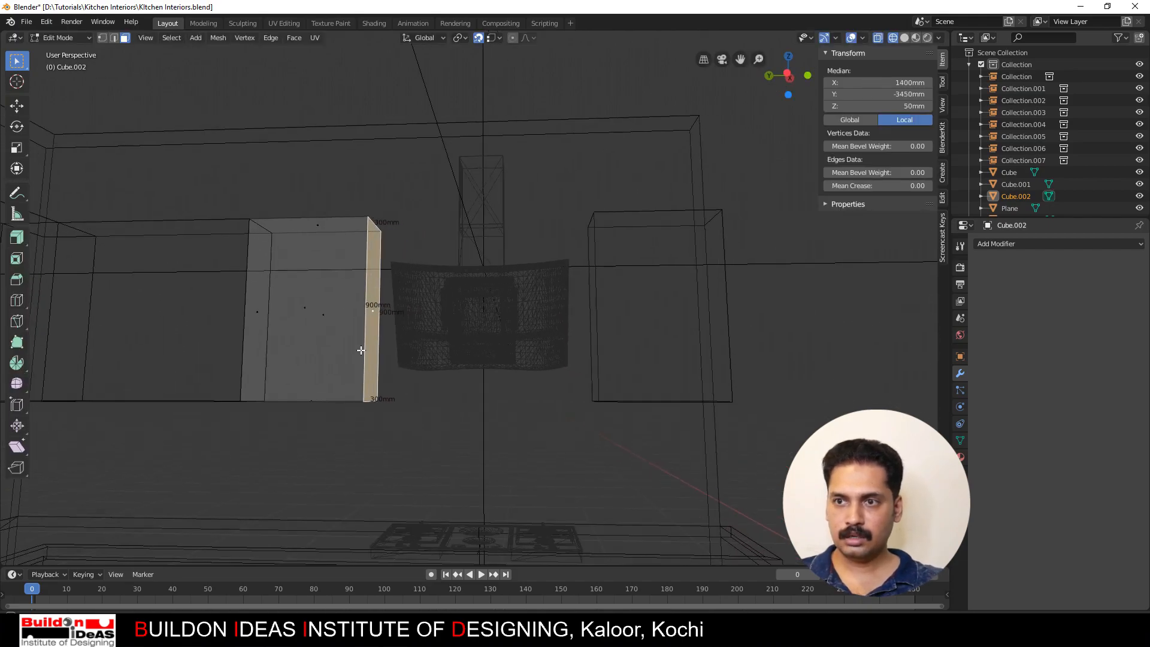
{"action": "scroll", "coordinate": [300, 338], "scroll_direction": "up", "scroll_amount": 3}
{"action": "middle_click_drag", "start_coordinate": [307, 198], "coordinate": [429, 410]}
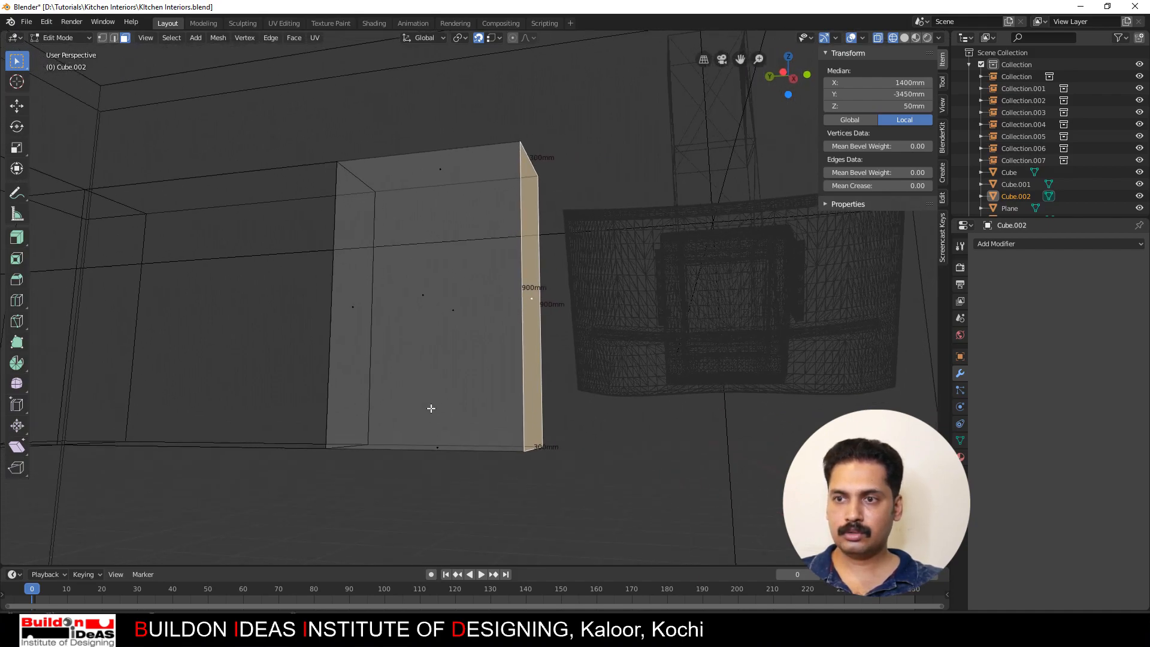
{"action": "left_click", "coordinate": [435, 446]}
{"action": "key", "text": "g"}
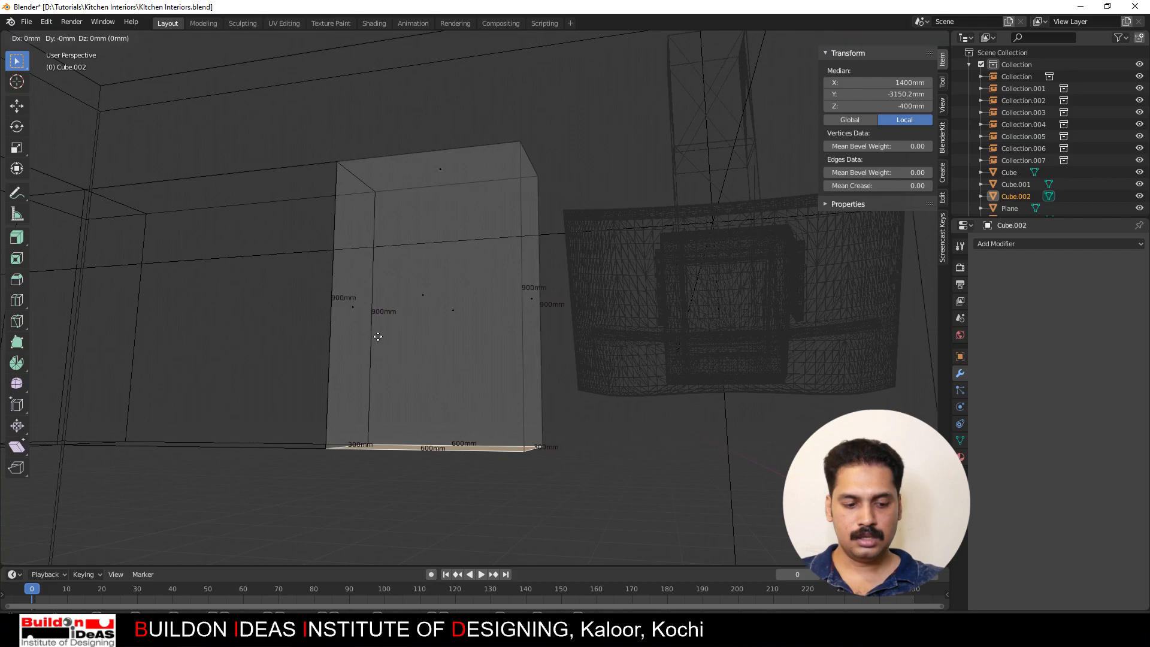
{"action": "key", "text": "z"}
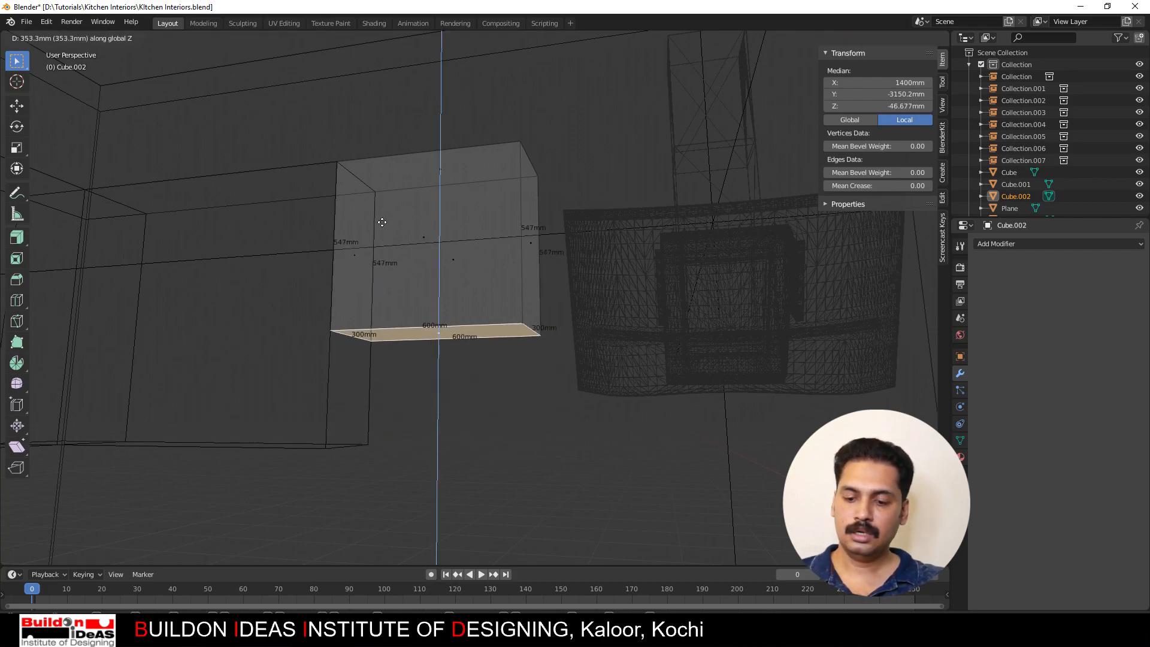
{"action": "type", "text": "850"}
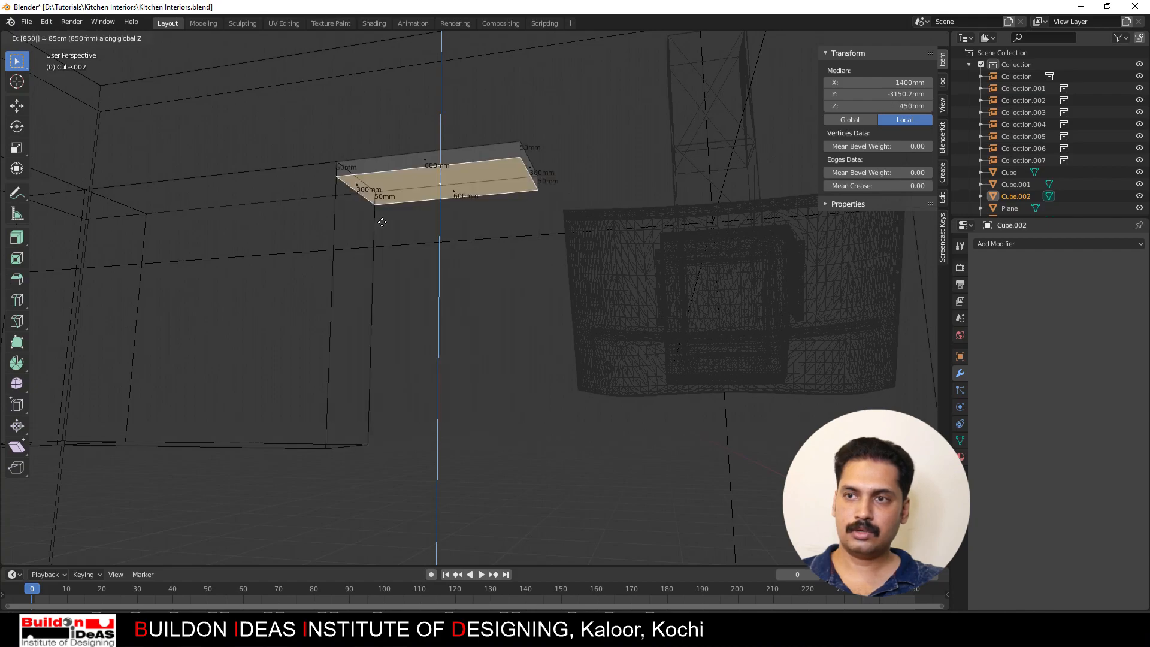
{"action": "key", "text": "Return"}
{"action": "middle_click_drag", "start_coordinate": [385, 236], "coordinate": [419, 311]}
{"action": "key", "text": "Tab"}
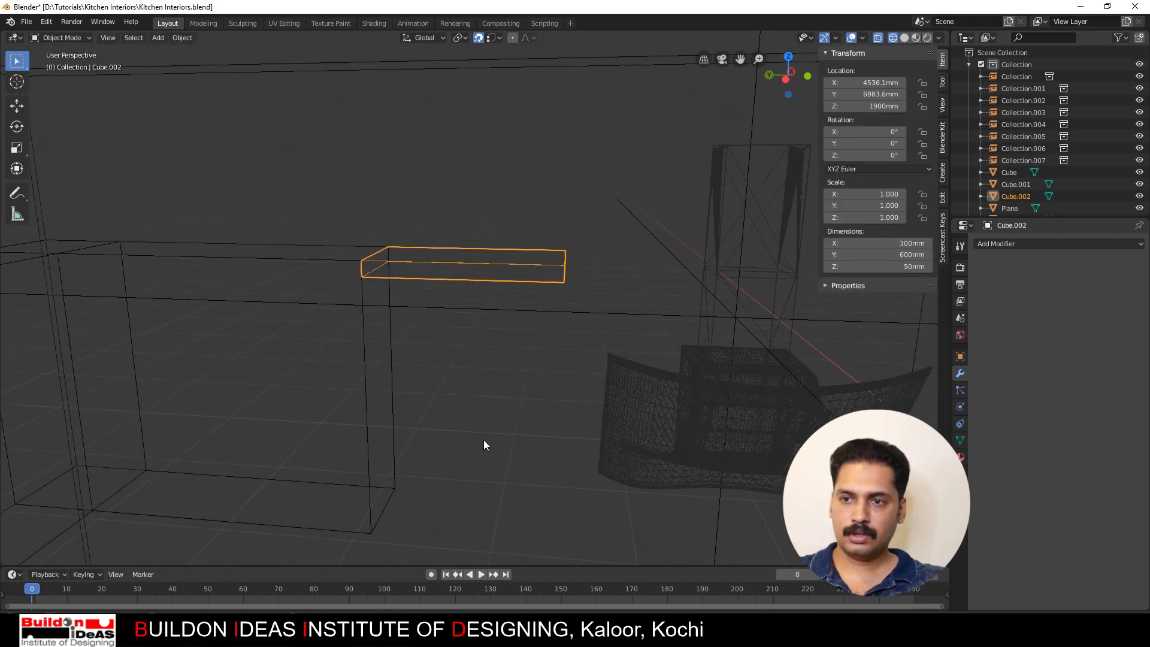
Step: Create two linked copies of the shelf: one -850 mm along Z, and another 436 mm above that lower copy
{"action": "key", "text": "shift+d"}
{"action": "left_click", "coordinate": [372, 532]}
{"action": "middle_click_drag", "start_coordinate": [388, 515], "coordinate": [399, 458]}
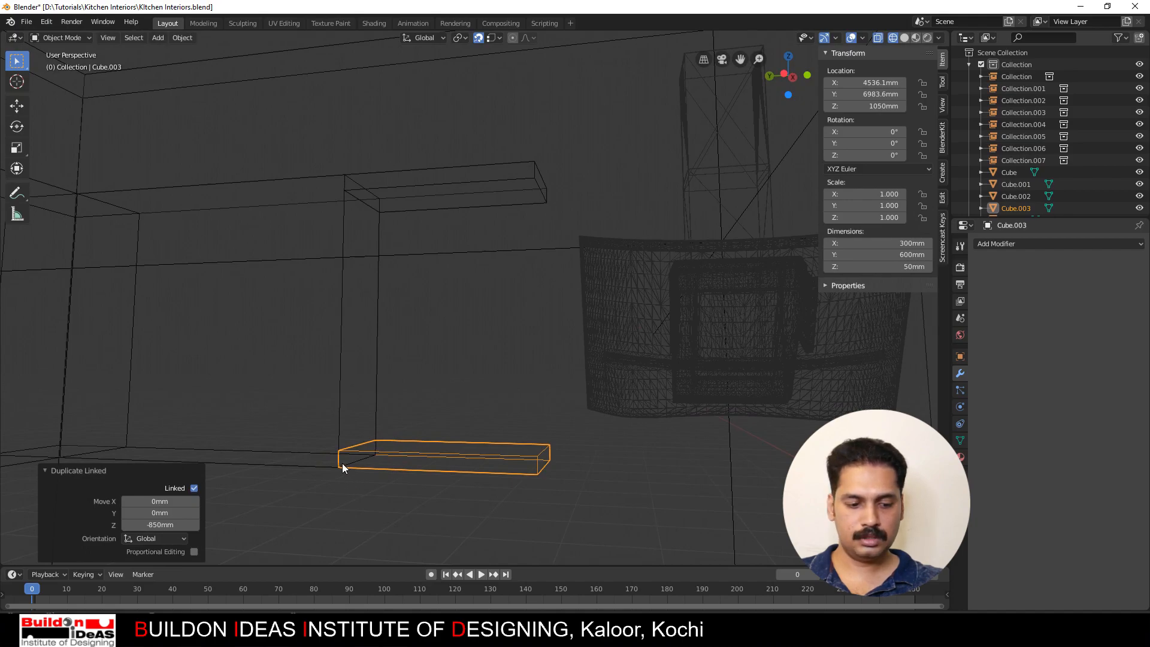
{"action": "key", "text": "alt+d"}
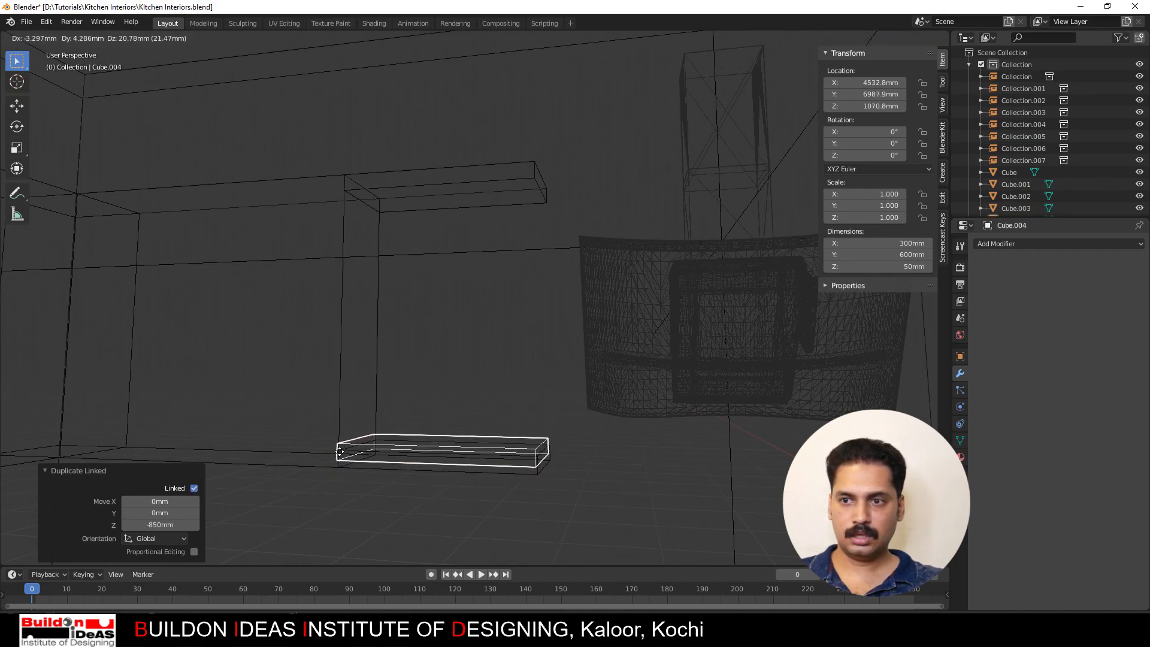
{"action": "key", "text": "z"}
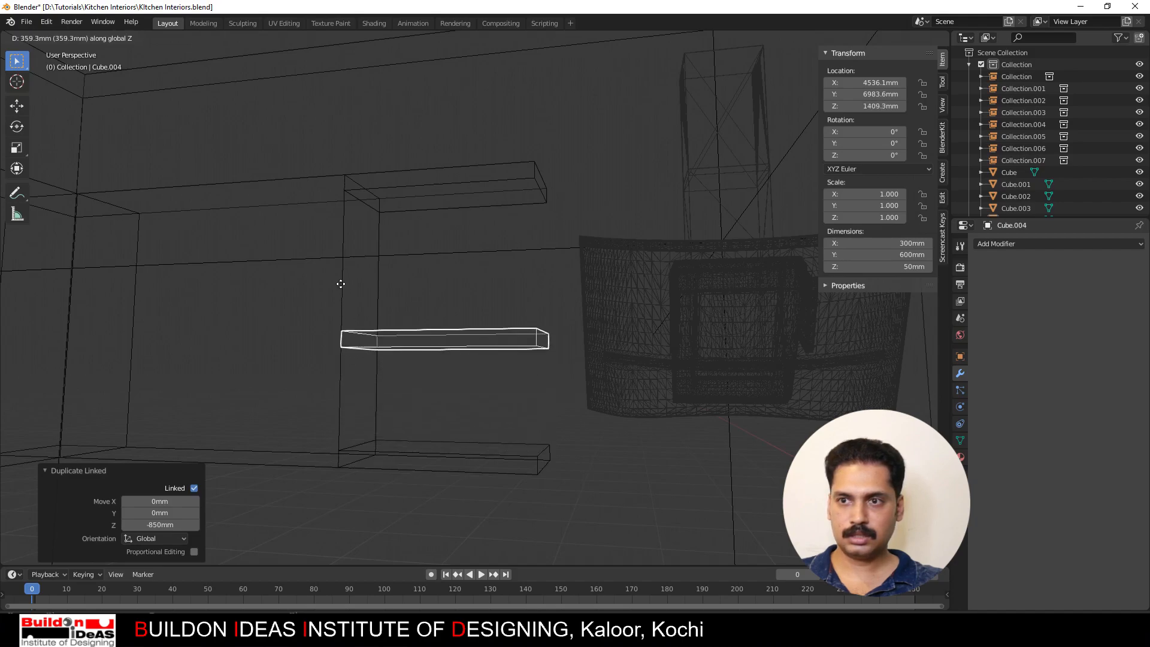
{"action": "left_click", "coordinate": [331, 249]}
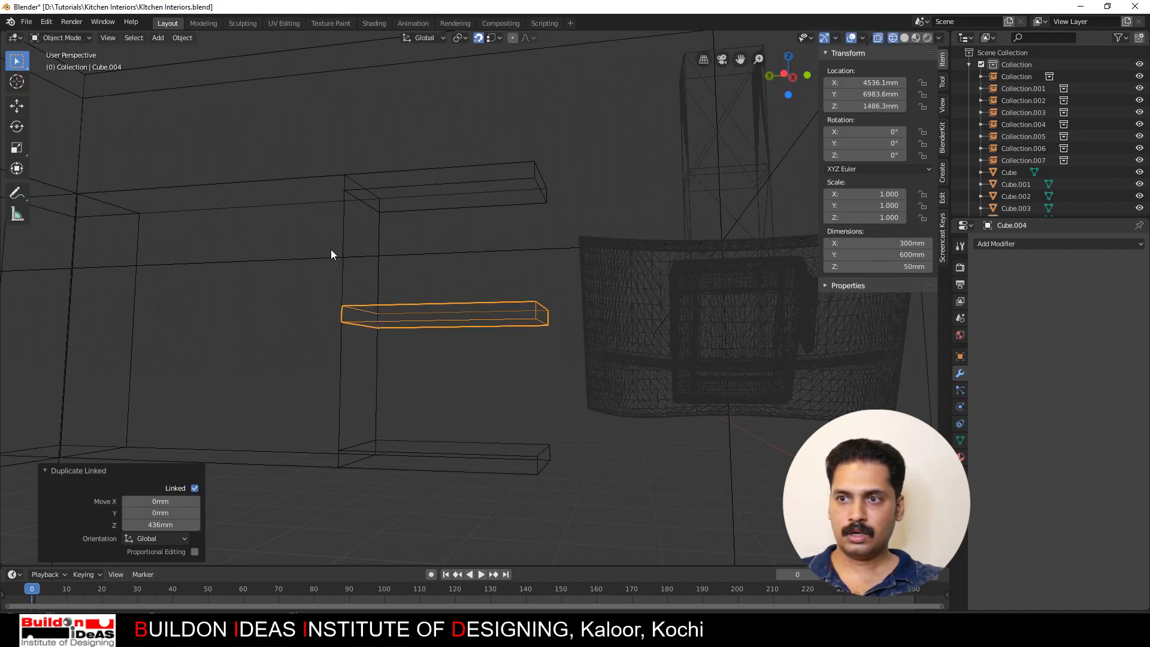
Step: Switch from wireframe to a shaded display and examine the open shelves, upper cabinets and overall kitchen from several angles
{"action": "key", "text": "Tab"}
{"action": "key", "text": "alt+a"}
{"action": "scroll", "coordinate": [413, 378], "scroll_direction": "down", "scroll_amount": 5}
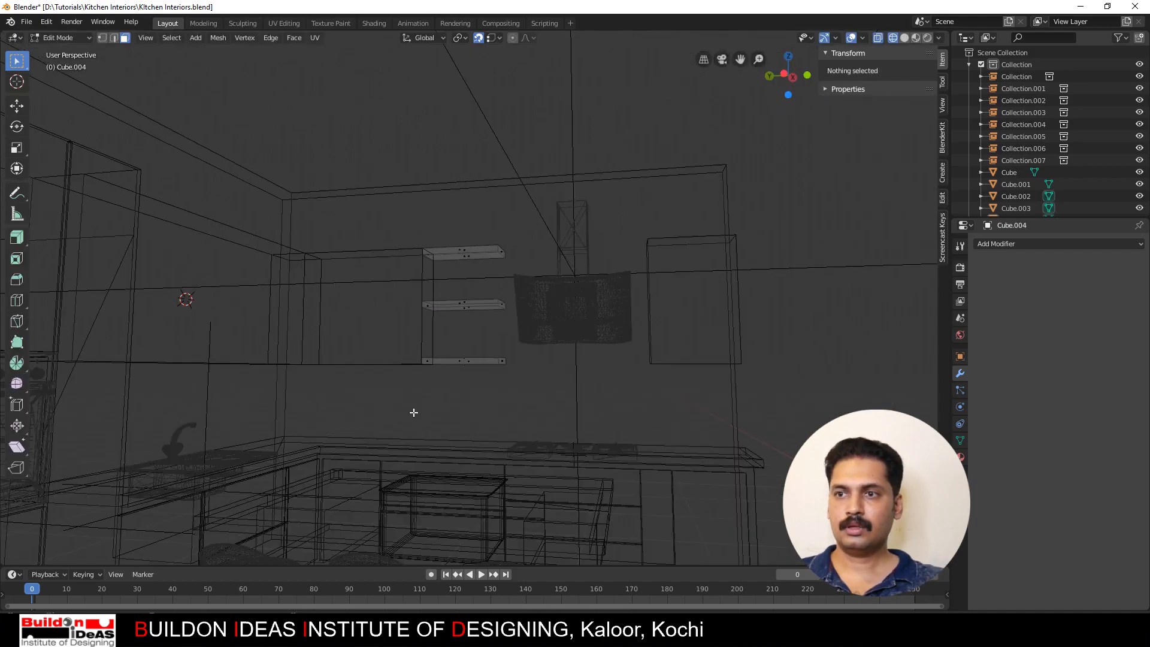
{"action": "key", "text": "Tab"}
{"action": "key", "text": "alt+a"}
{"action": "key", "text": "shift+z"}
{"action": "mouse_move", "coordinate": [557, 335]}
{"action": "middle_mouse_down"}
{"action": "mouse_move", "coordinate": [473, 340]}
{"action": "mouse_move", "coordinate": [527, 370]}
{"action": "mouse_move", "coordinate": [502, 409]}
{"action": "mouse_move", "coordinate": [516, 418]}
{"action": "middle_mouse_up"}
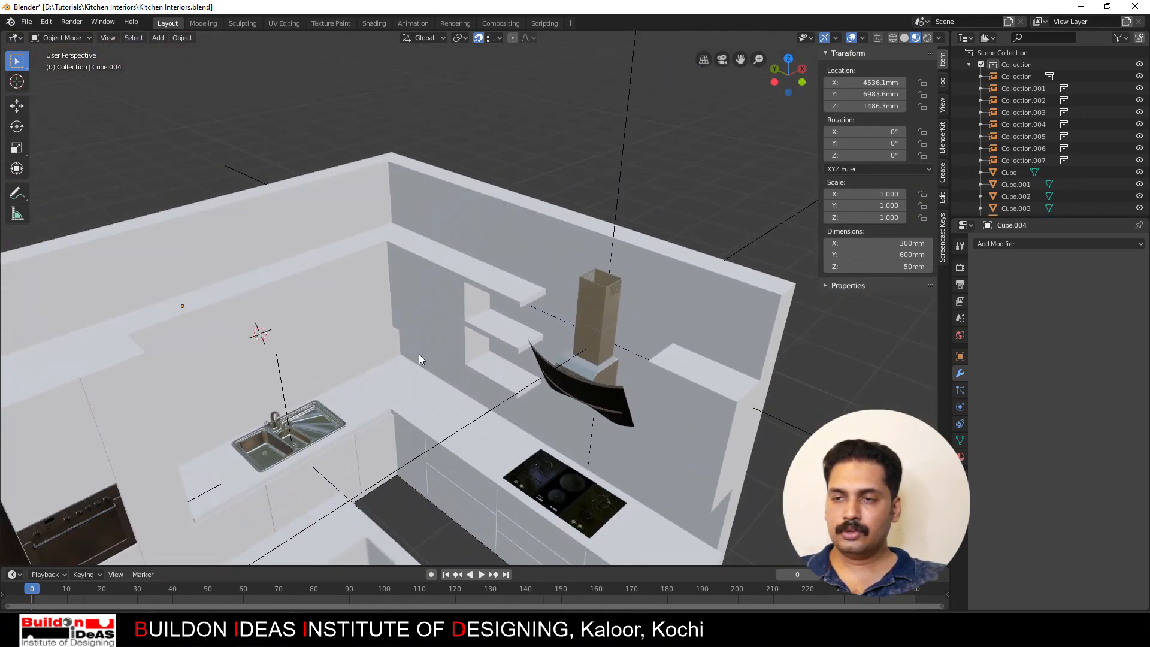
{"action": "middle_click_drag", "start_coordinate": [418, 354], "coordinate": [490, 401]}
{"action": "scroll", "coordinate": [354, 336], "scroll_direction": "up", "scroll_amount": 3}
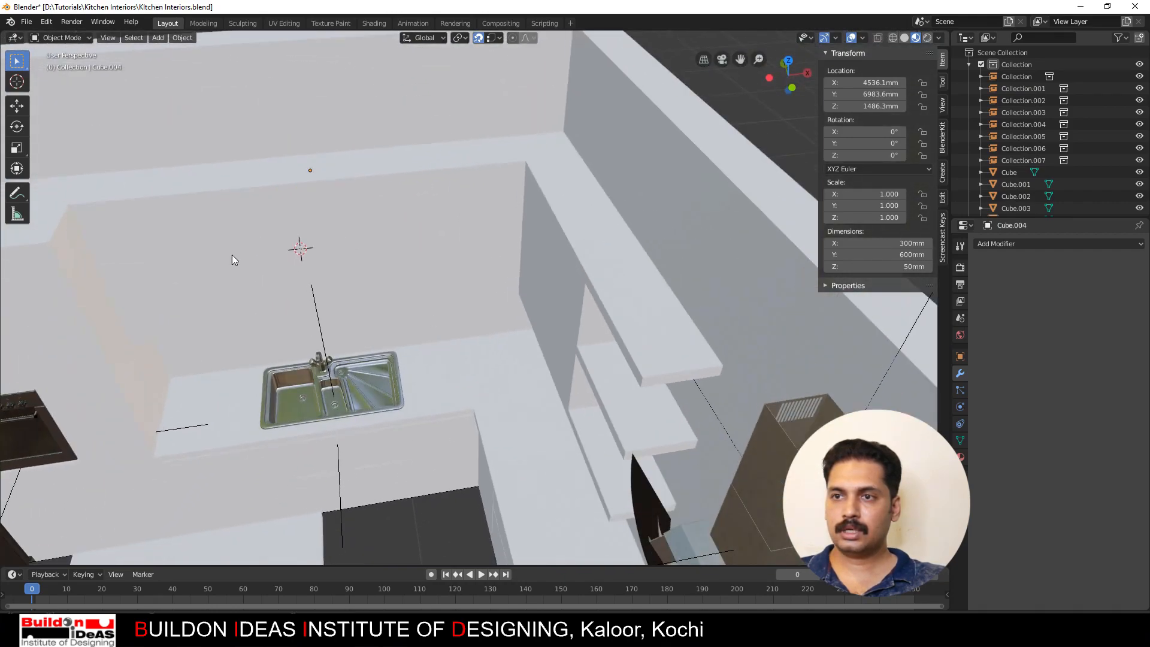
{"action": "mouse_move", "coordinate": [376, 270]}
{"action": "middle_mouse_down"}
{"action": "mouse_move", "coordinate": [474, 341]}
{"action": "mouse_move", "coordinate": [577, 303]}
{"action": "mouse_move", "coordinate": [437, 342]}
{"action": "middle_mouse_up"}
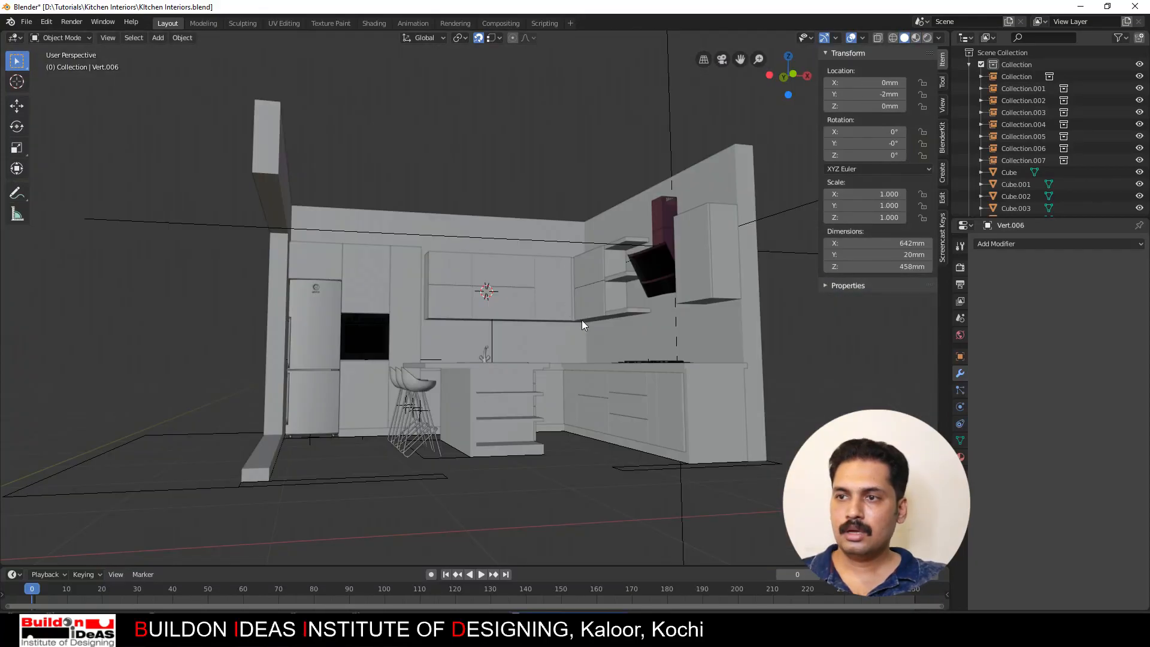
{"action": "mouse_move", "coordinate": [580, 320]}
{"action": "middle_mouse_down"}
{"action": "mouse_move", "coordinate": [521, 350]}
{"action": "mouse_move", "coordinate": [571, 348]}
{"action": "mouse_move", "coordinate": [497, 356]}
{"action": "mouse_move", "coordinate": [513, 379]}
{"action": "mouse_move", "coordinate": [489, 386]}
{"action": "middle_mouse_up"}
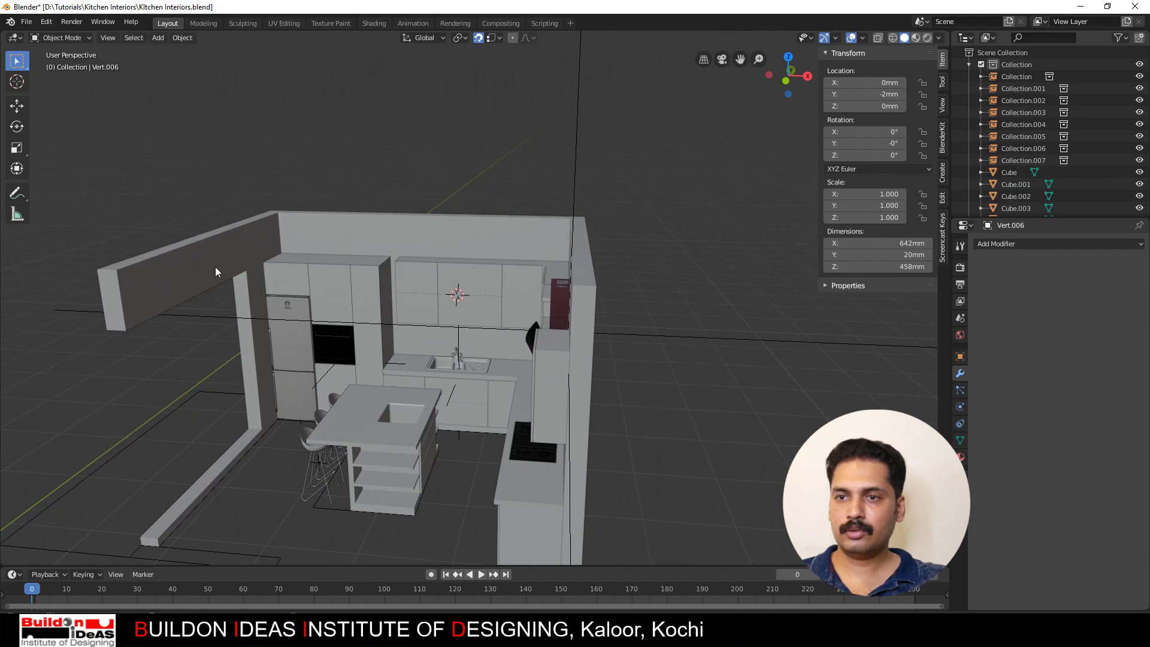
{"action": "middle_click_drag", "start_coordinate": [238, 376], "coordinate": [368, 322]}
{"action": "scroll", "coordinate": [366, 299], "scroll_direction": "up", "scroll_amount": 3}
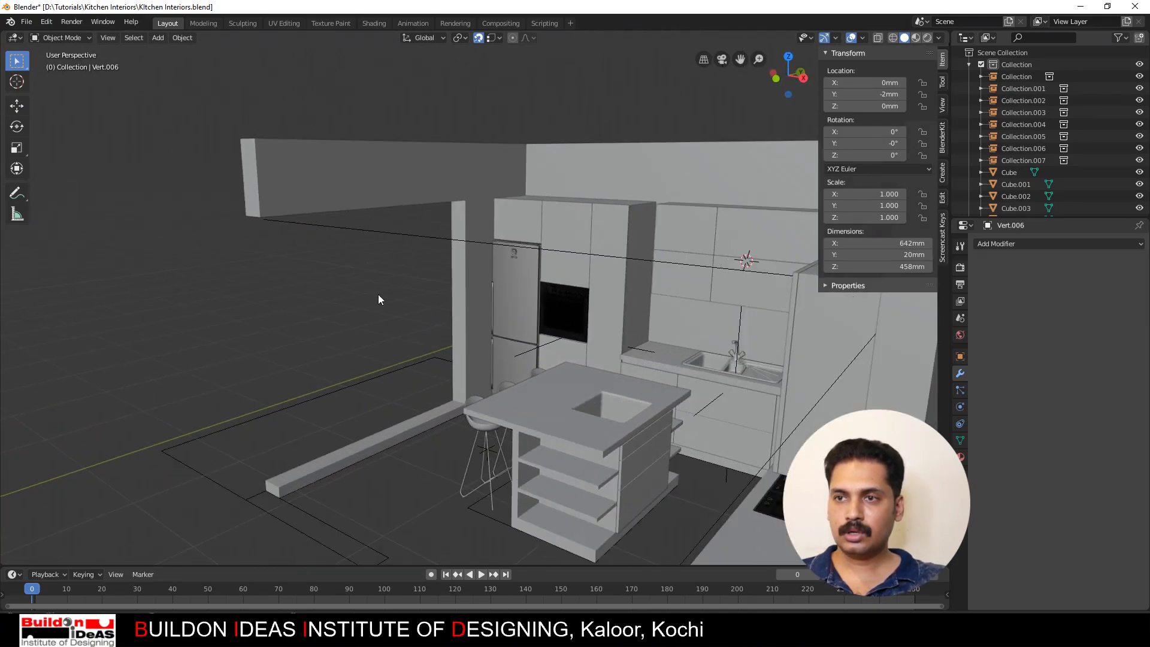
Step: Add a mesh plane and move it -1650 mm in X, -2450 mm in Y and 500 mm in Z to the wall opening's upper corner
{"action": "scroll", "coordinate": [377, 294], "scroll_direction": "up", "scroll_amount": 3}
{"action": "left_click", "coordinate": [157, 38]}
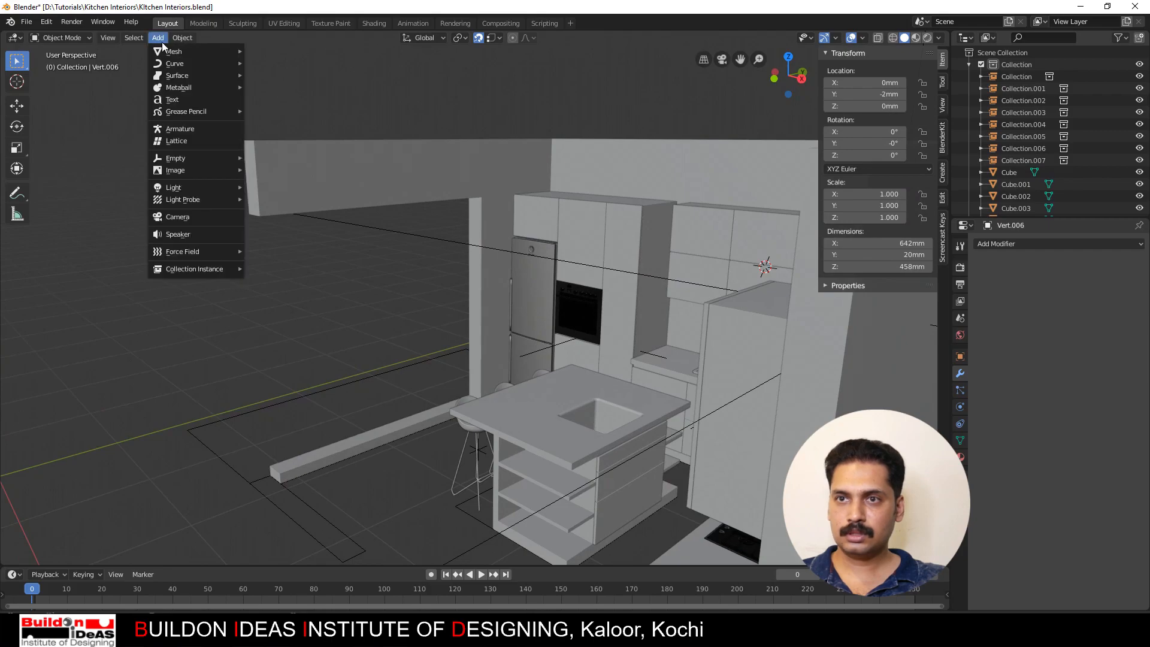
{"action": "mouse_move", "coordinate": [168, 62]}
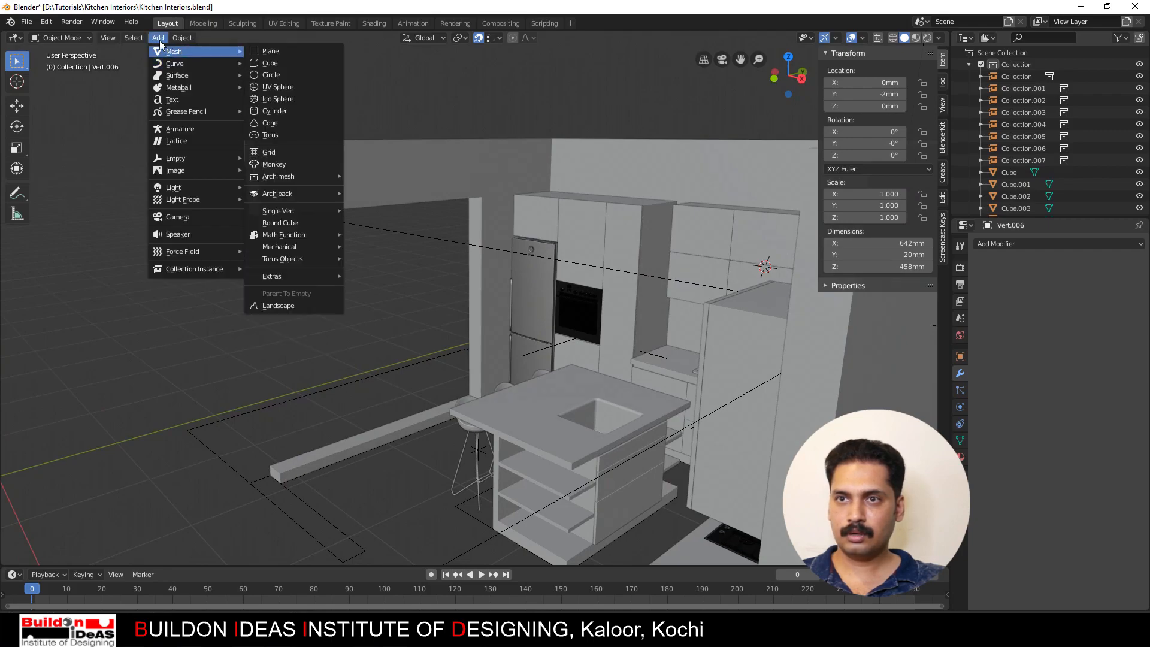
{"action": "left_click", "coordinate": [280, 50]}
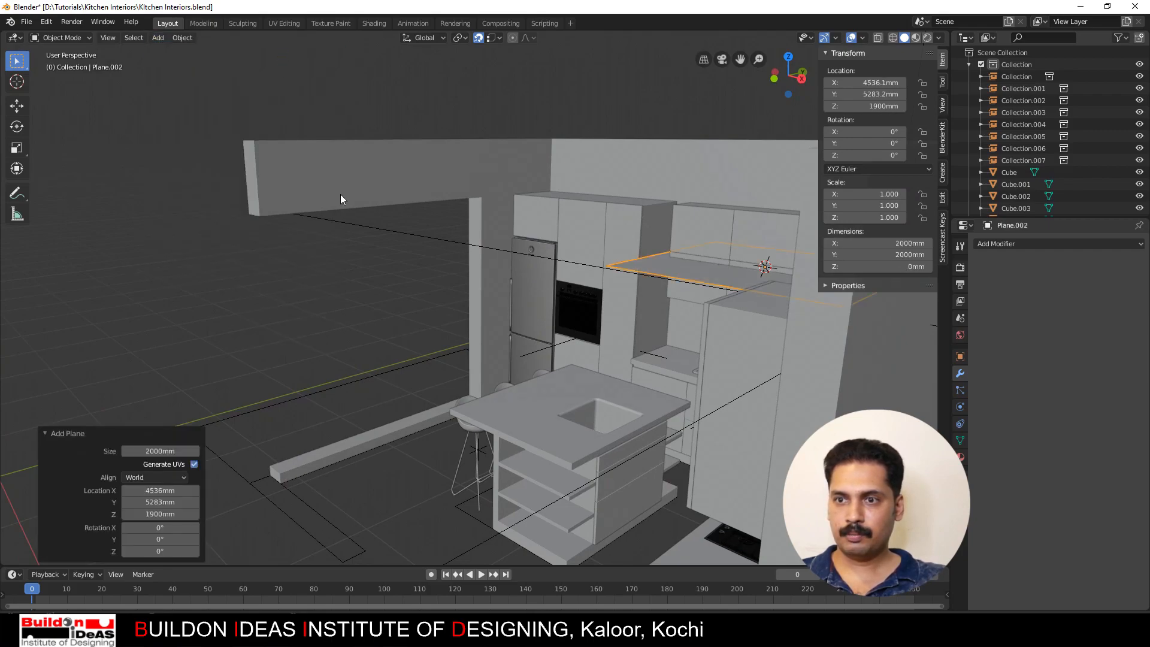
{"action": "left_click", "coordinate": [260, 223]}
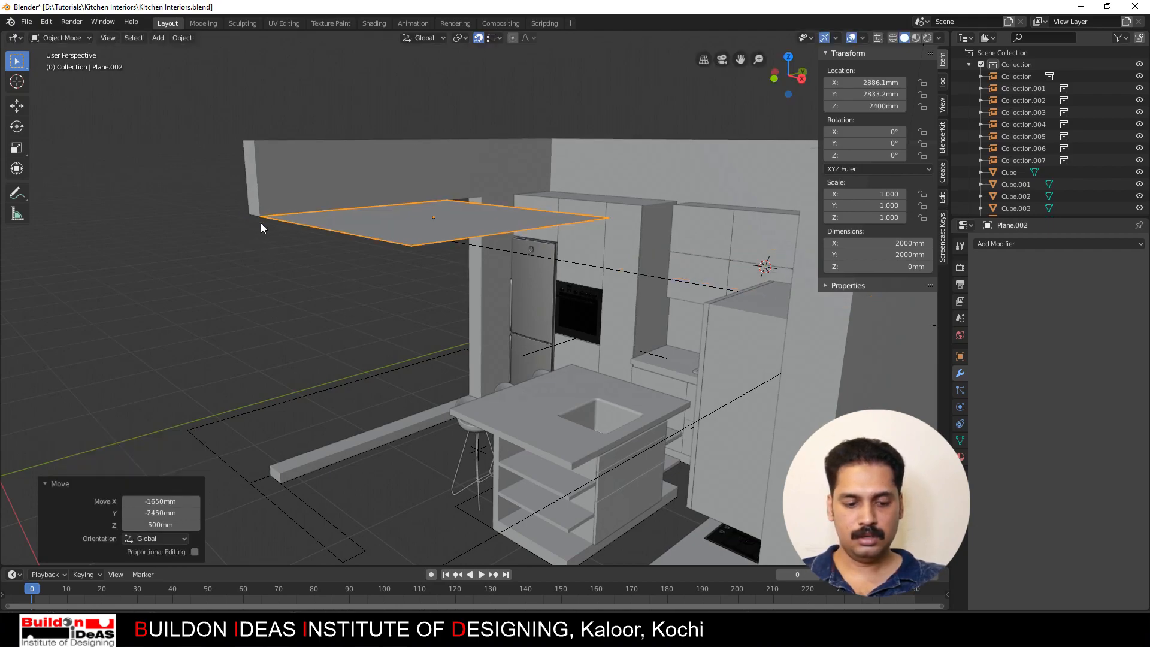
Step: Rotate the plane 90° about the global Y axis so it stands parallel to the wall opening
{"action": "key", "text": "r"}
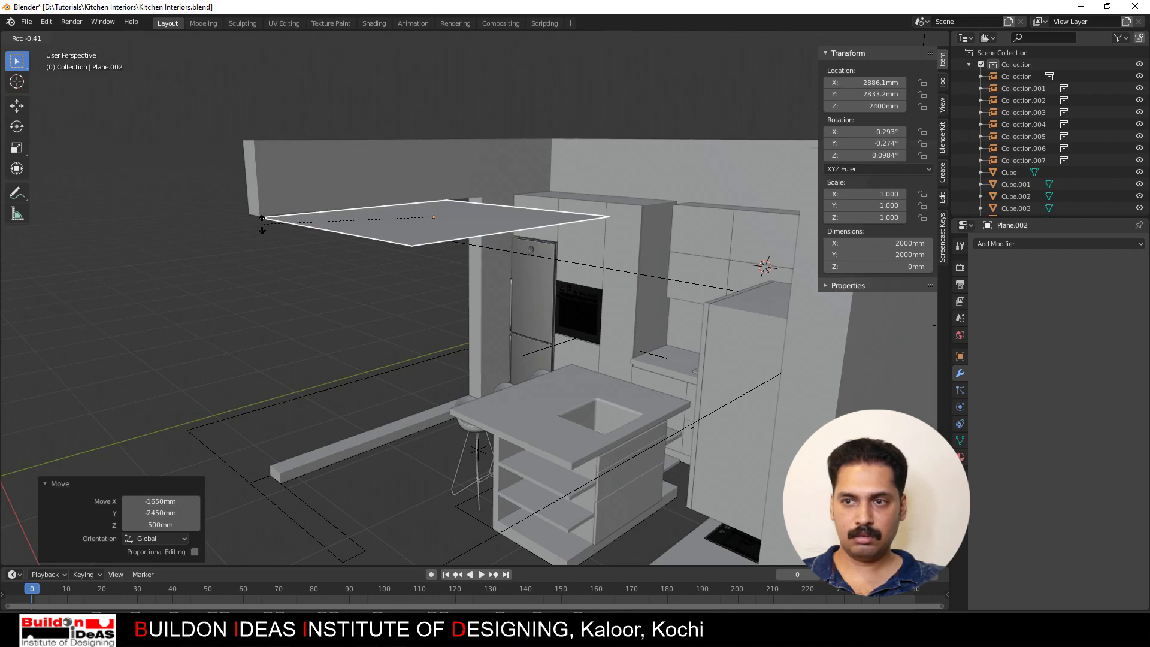
{"action": "key", "text": "x"}
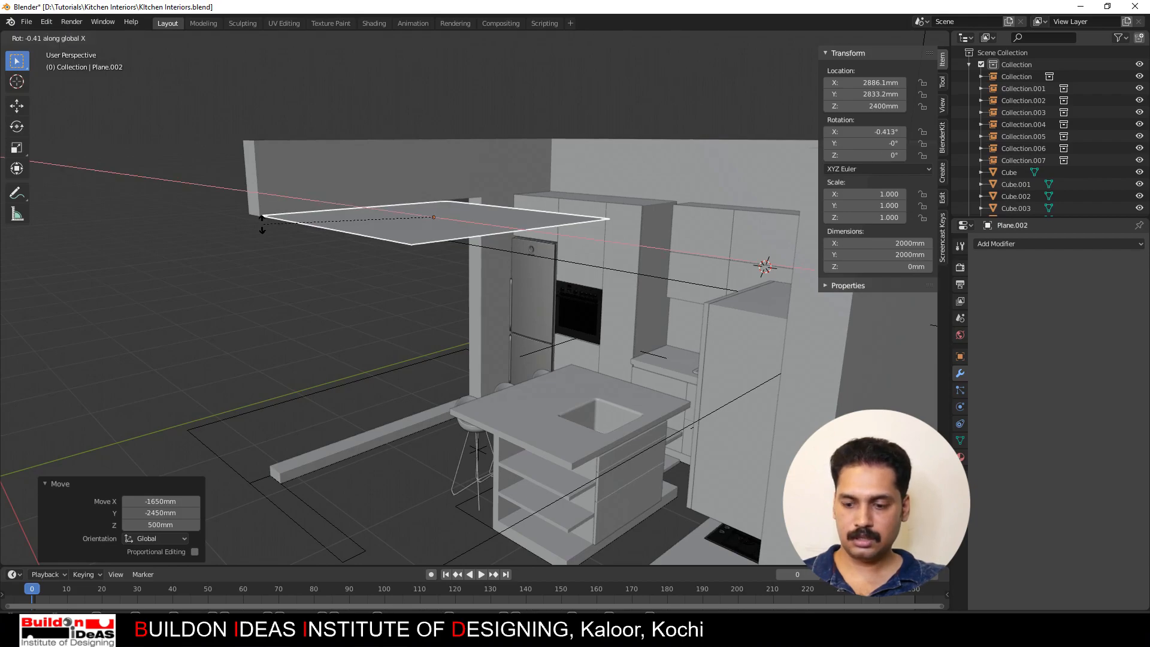
{"action": "type", "text": "90"}
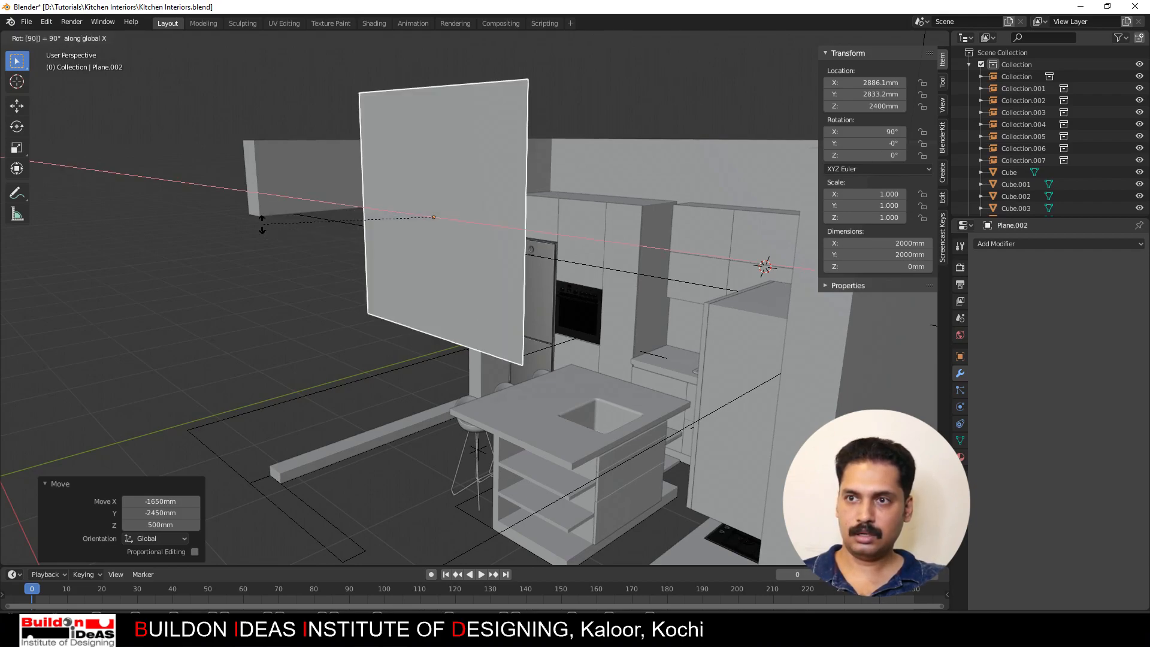
{"action": "type", "text": "y"}
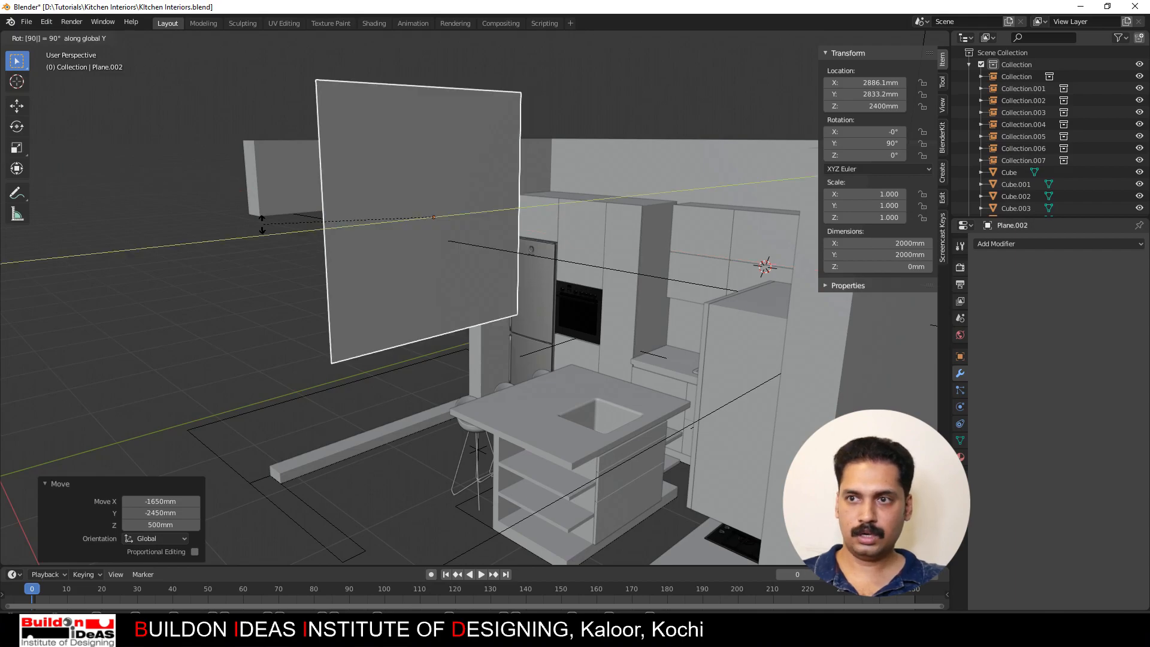
{"action": "key", "text": "Return"}
Step: Move the upright plane -1000 mm in X and -1000 mm in Z, snapping its corner to the wall opening's upper corner
{"action": "middle_click_drag", "start_coordinate": [261, 235], "coordinate": [352, 317]}
{"action": "key", "text": "g"}
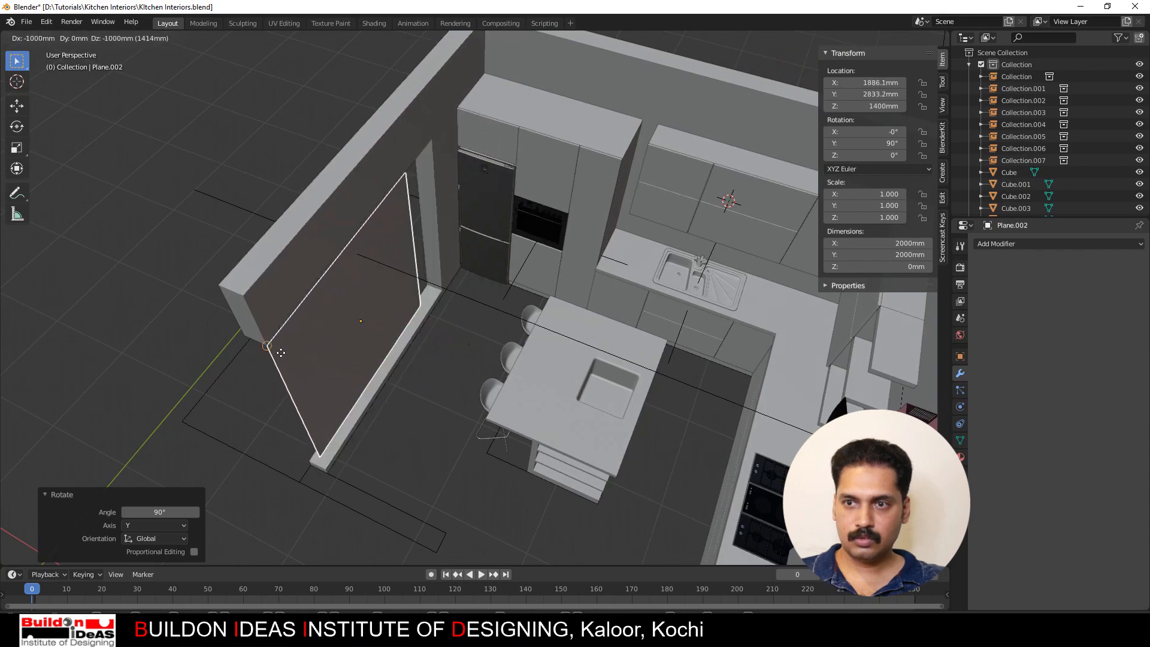
{"action": "left_click", "coordinate": [279, 351]}
Step: Extend the plane's vertical edge nearest the refrigerator to the opening's side, making the plane 2484 mm wide
{"action": "middle_click_drag", "start_coordinate": [279, 350], "coordinate": [470, 282]}
{"action": "key", "text": "Tab"}
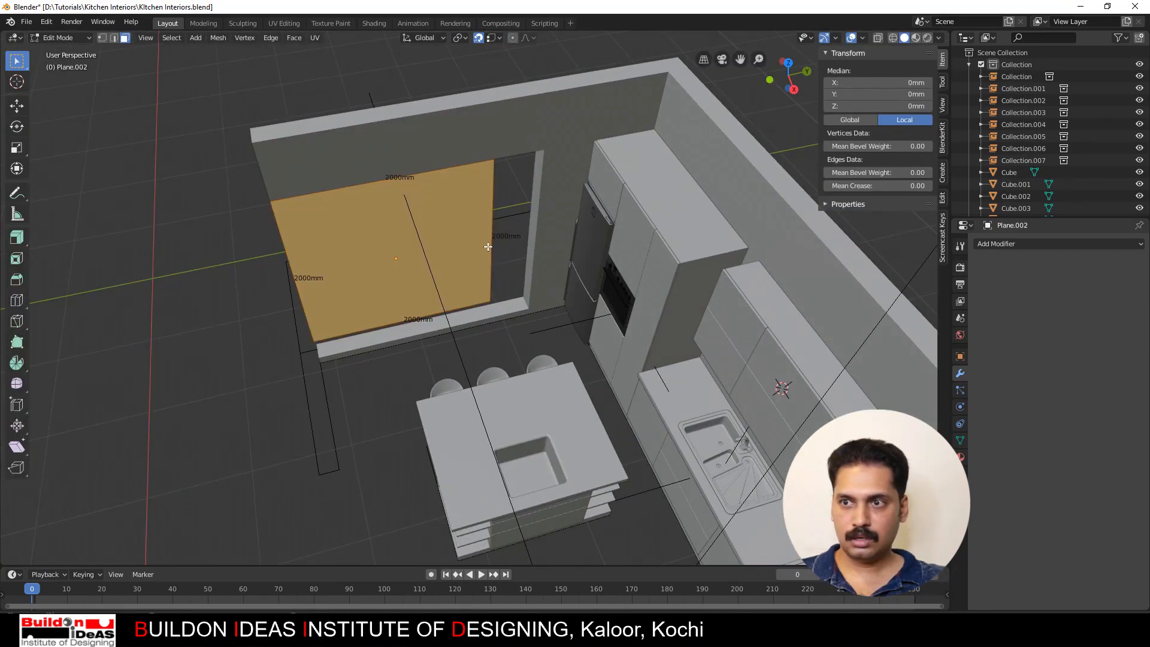
{"action": "key", "text": "2"}
{"action": "left_click", "coordinate": [492, 205]}
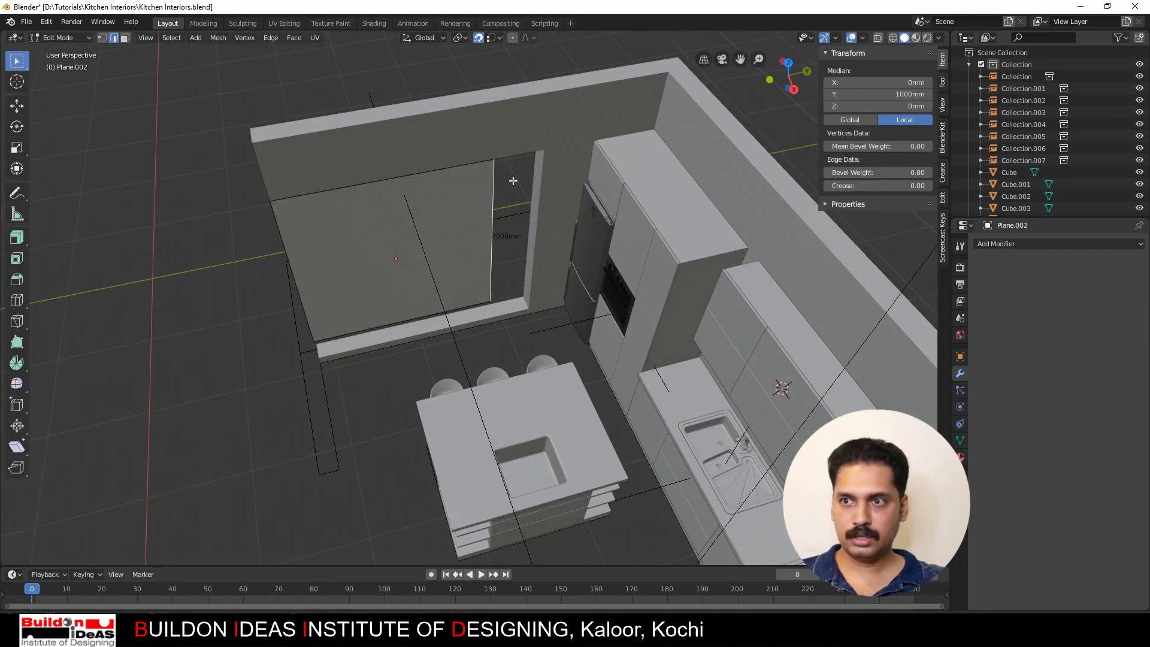
{"action": "key", "text": "g"}
{"action": "left_click", "coordinate": [533, 150]}
Step: Lower the plane's bottom edge 300 mm along Z, snapping it to the low sill of the wall opening
{"action": "middle_click_drag", "start_coordinate": [533, 149], "coordinate": [531, 188]}
{"action": "left_click", "coordinate": [409, 410]}
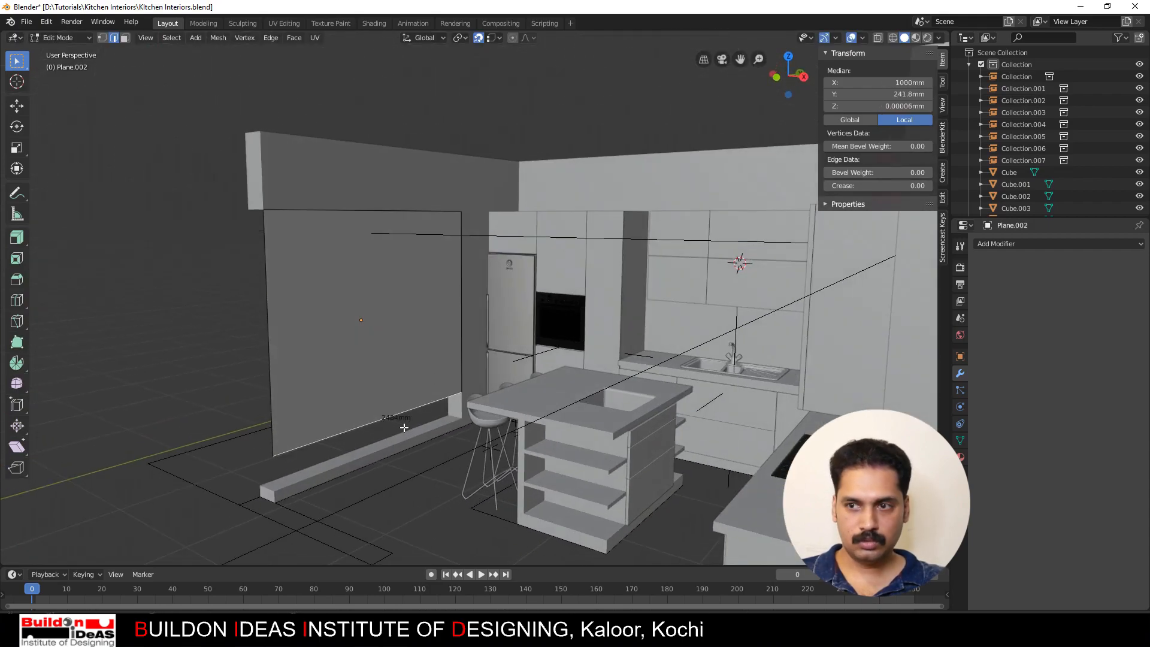
{"action": "key", "text": "g"}
{"action": "left_click", "coordinate": [465, 419]}
{"action": "scroll", "coordinate": [292, 329], "scroll_direction": "down", "scroll_amount": 2}
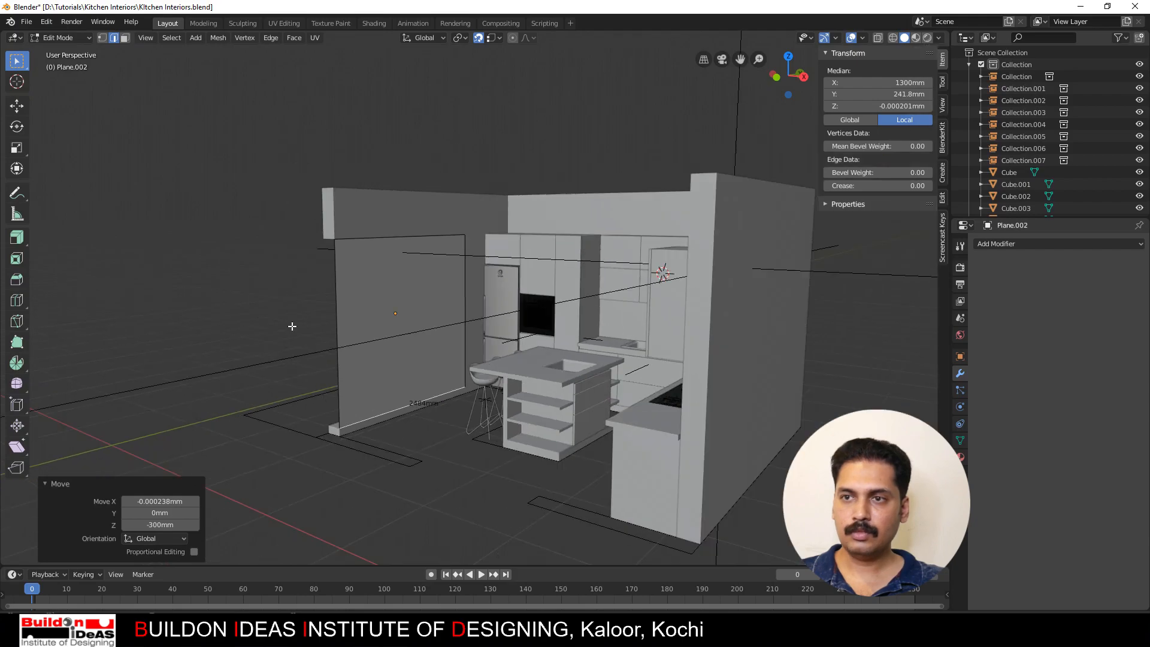
Step: Leave mesh editing of the plane, view the kitchen from its open front, and save the file
{"action": "middle_click_drag", "start_coordinate": [292, 326], "coordinate": [383, 315]}
{"action": "scroll", "coordinate": [383, 315], "scroll_direction": "up", "scroll_amount": 2}
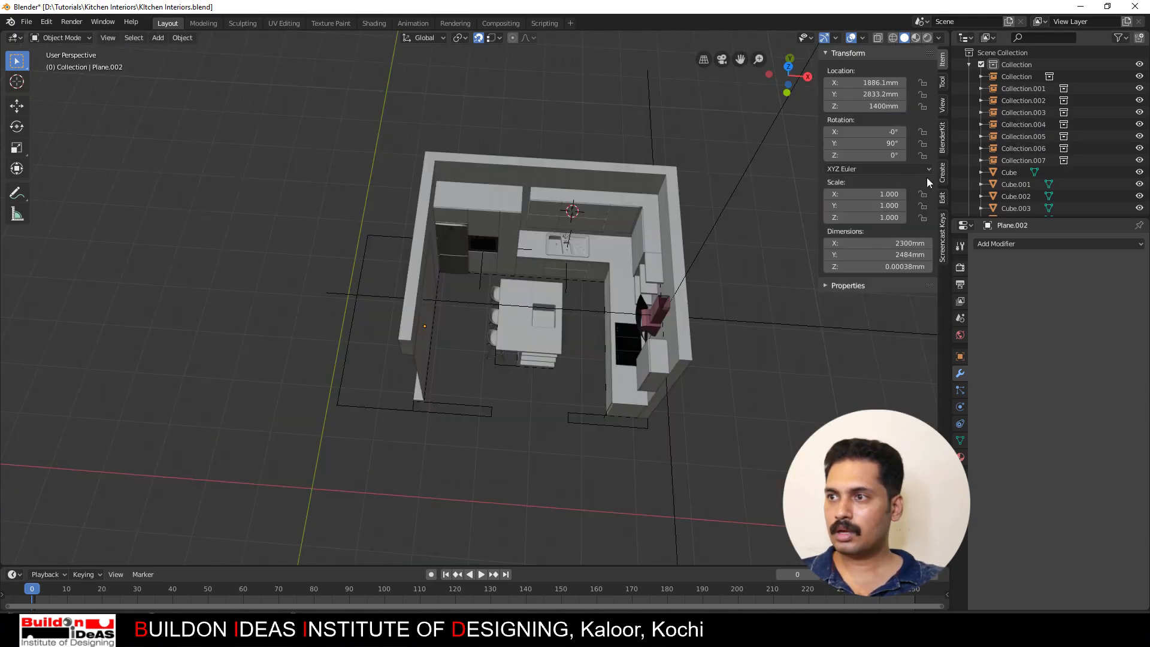
{"action": "middle_click_drag", "start_coordinate": [709, 161], "coordinate": [571, 209]}
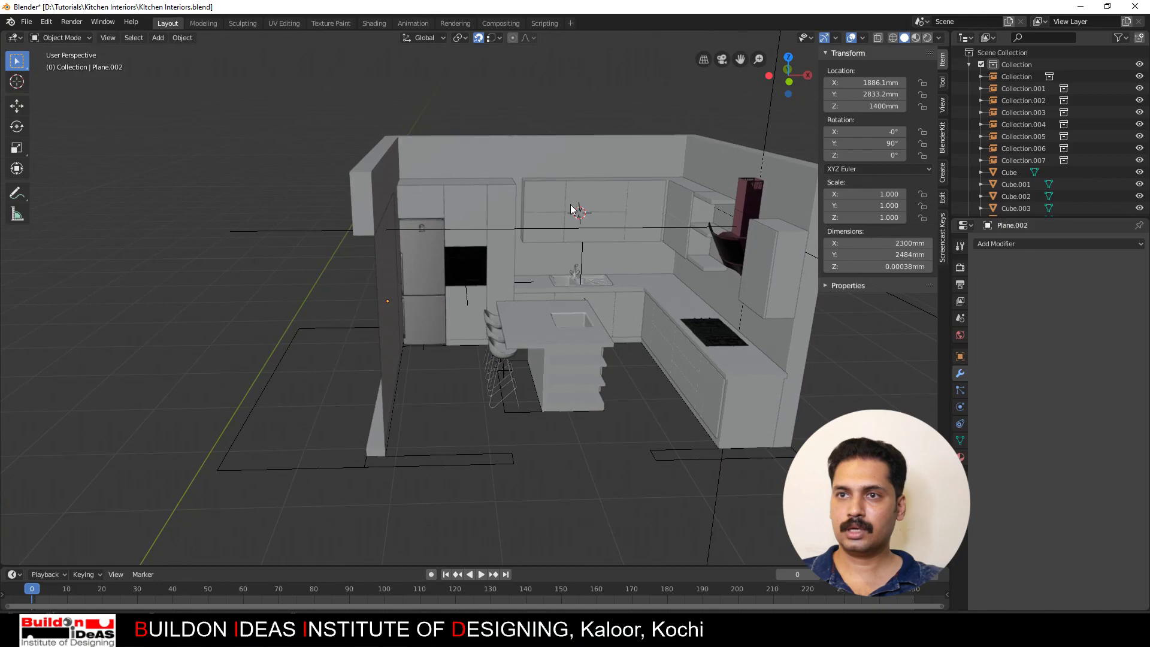
{"action": "key", "text": "ctrl+s"}
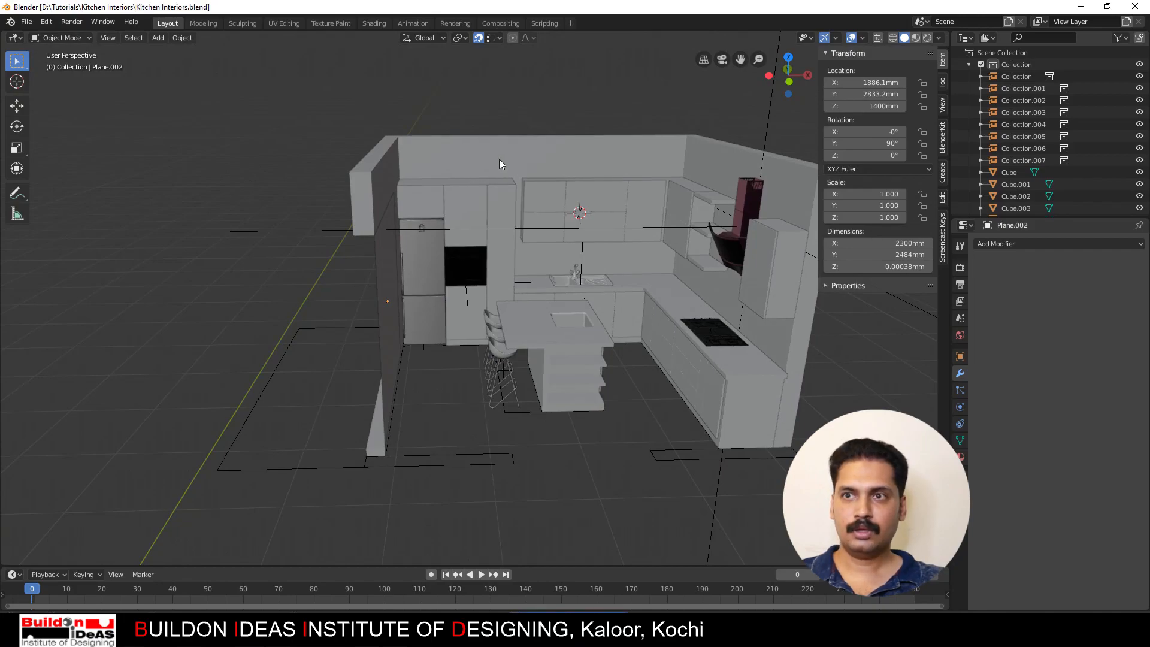
Step: Collapse the main collection in the outliner and add a camera to the scene
{"action": "left_click", "coordinate": [151, 42]}
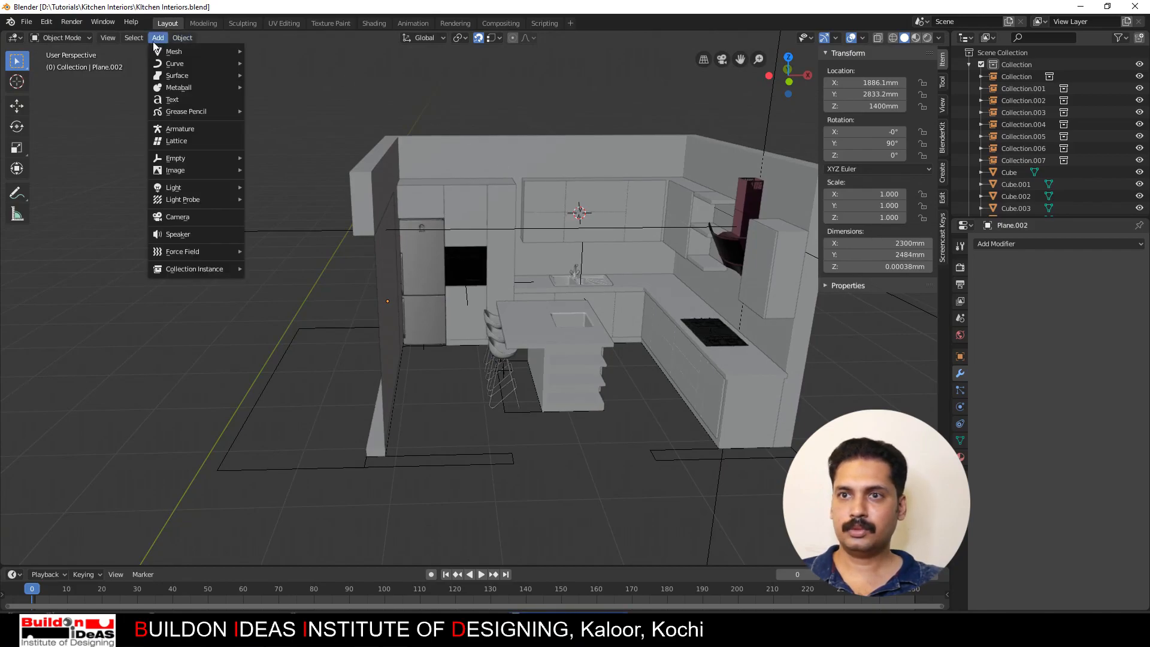
{"action": "left_click", "coordinate": [171, 217]}
{"action": "left_click", "coordinate": [969, 65]}
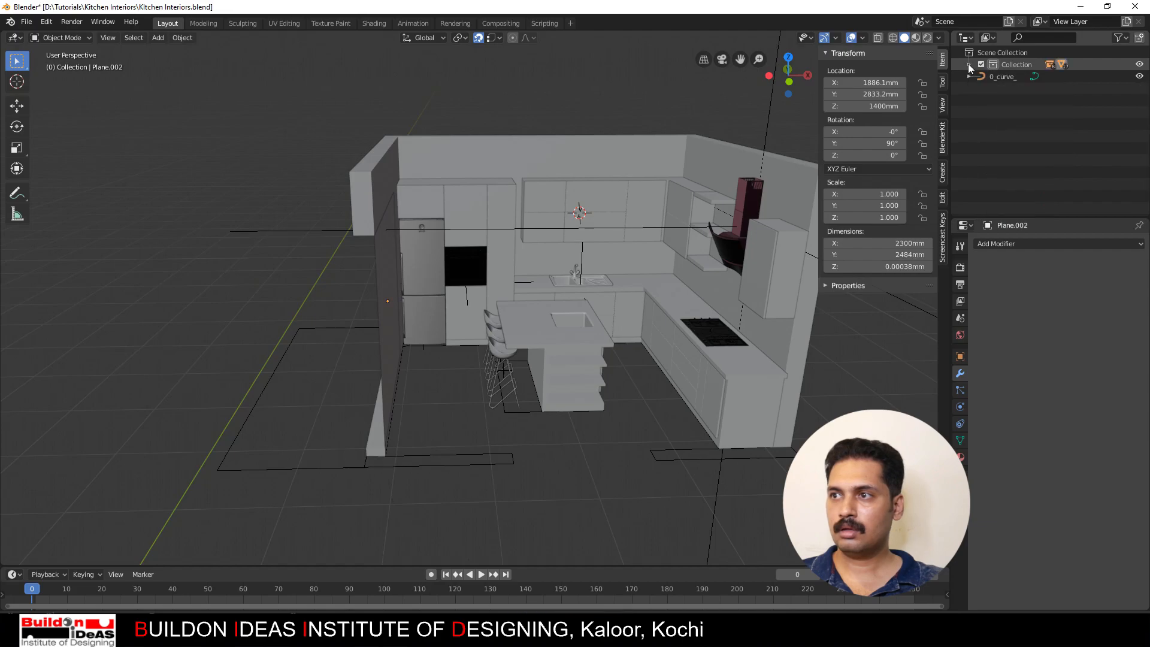
{"action": "left_click", "coordinate": [158, 38]}
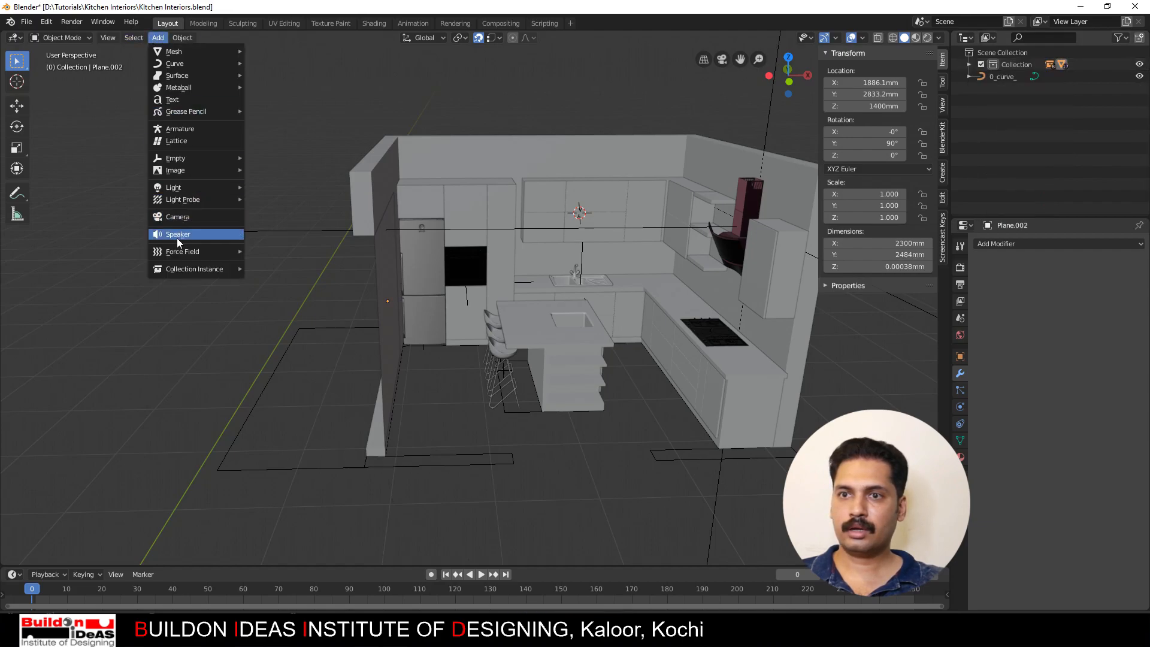
{"action": "left_click", "coordinate": [180, 218]}
Step: Frame the kitchen from its open front at eye level and align the new camera to that view
{"action": "middle_click_drag", "start_coordinate": [297, 221], "coordinate": [643, 220]}
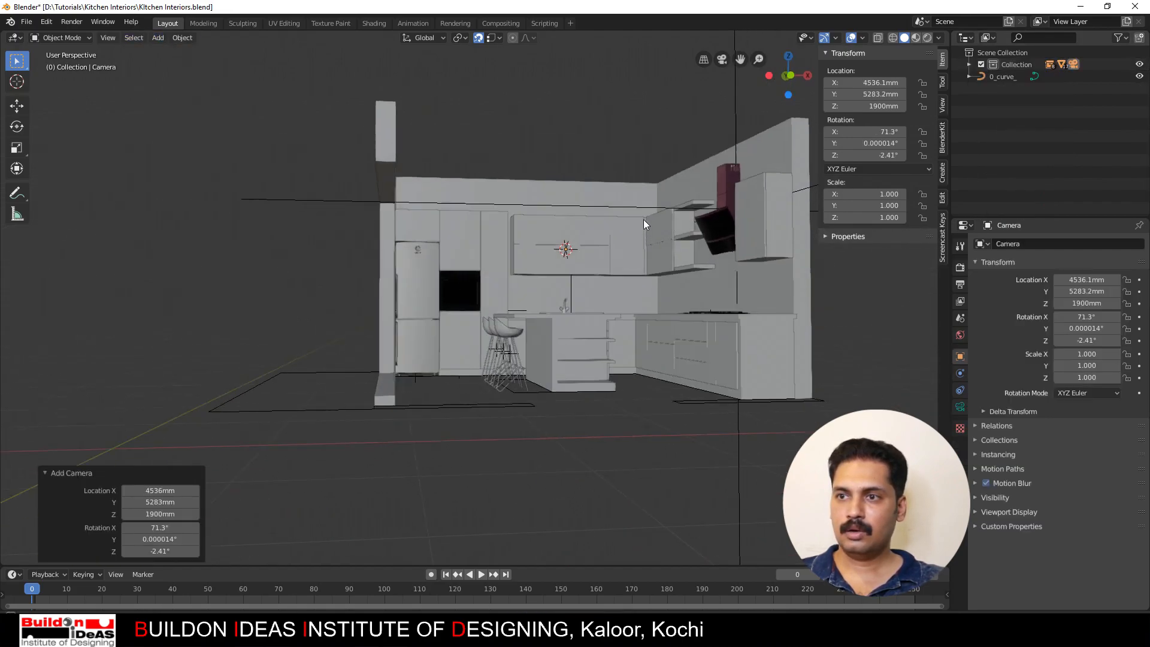
{"action": "scroll", "coordinate": [633, 228], "scroll_direction": "up", "scroll_amount": 6}
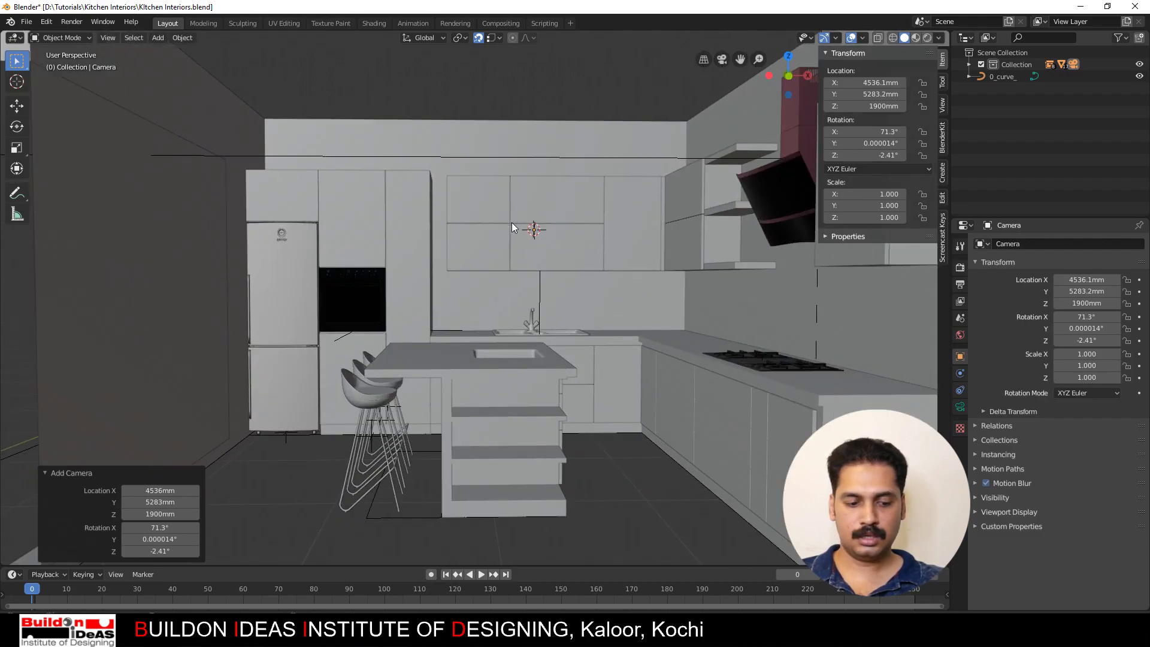
{"action": "key", "text": "ctrl+alt+KP_0"}
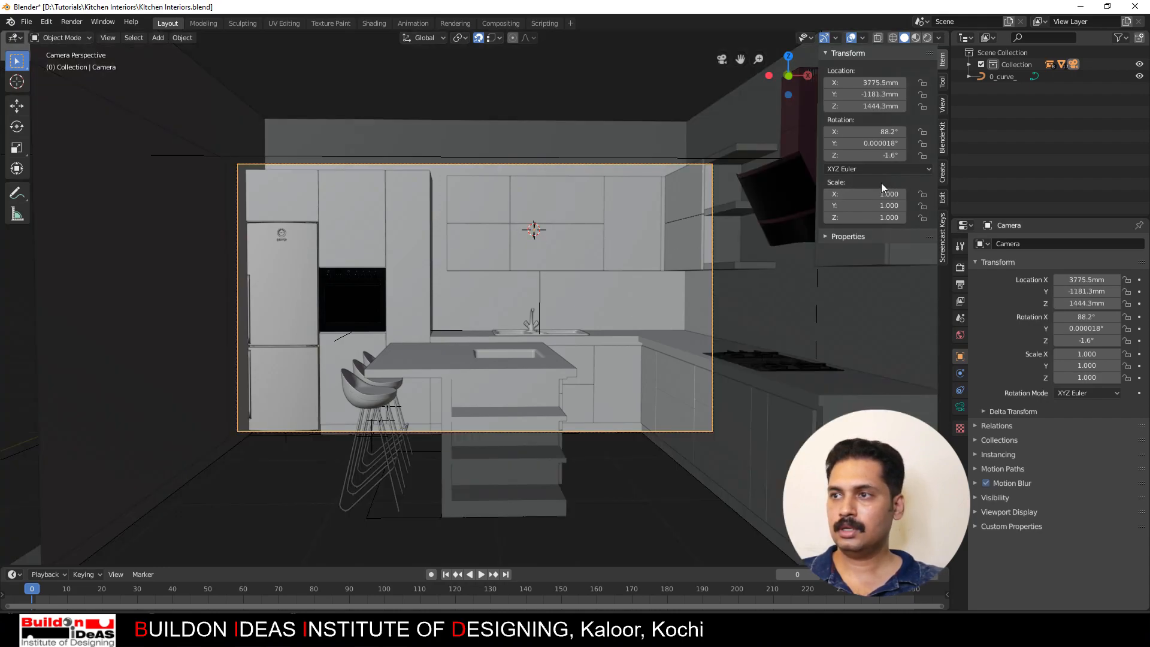
Step: Lock the camera to the view, then pull it back and shift it slightly to frame the whole kitchen
{"action": "left_click", "coordinate": [942, 105]}
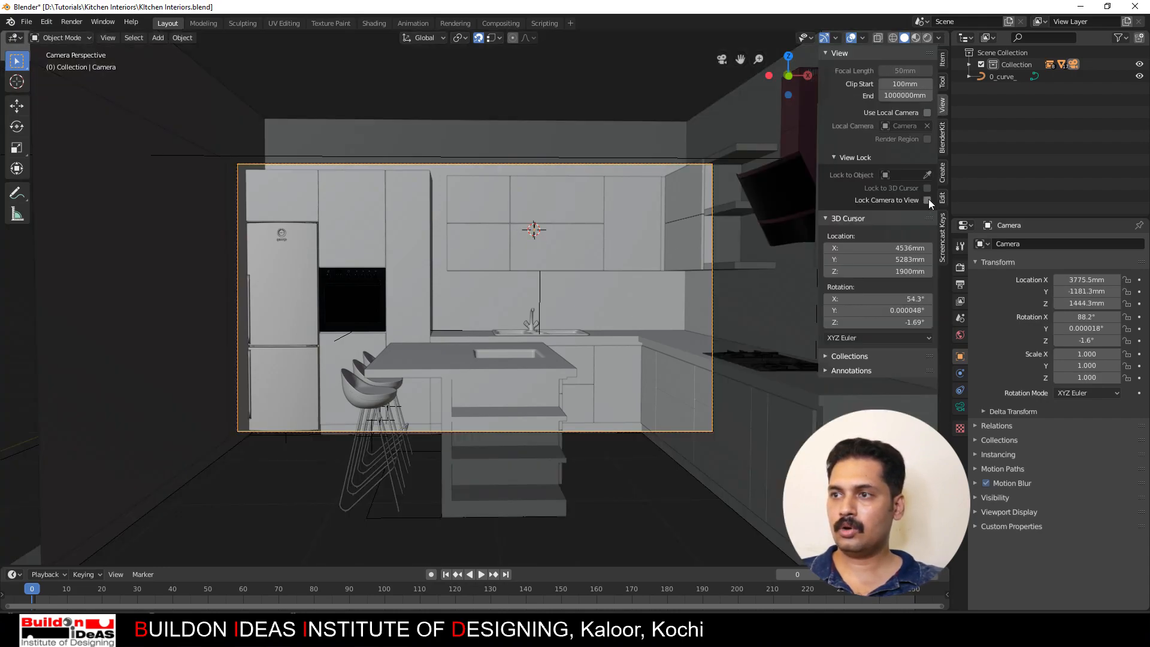
{"action": "scroll", "coordinate": [482, 261], "scroll_direction": "down", "scroll_amount": 3}
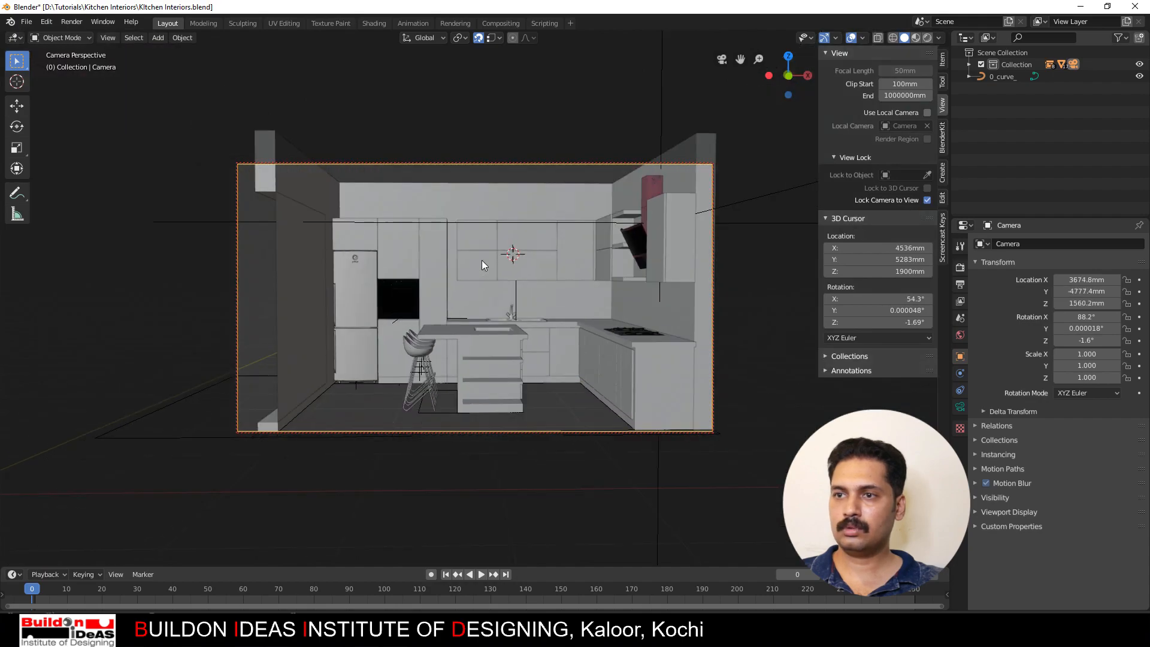
{"action": "mouse_move", "coordinate": [510, 259]}
{"action": "middle_mouse_down", "text": "shift"}
{"action": "mouse_move", "coordinate": [485, 261]}
{"action": "mouse_move", "coordinate": [503, 264]}
{"action": "middle_mouse_up", "text": "shift"}
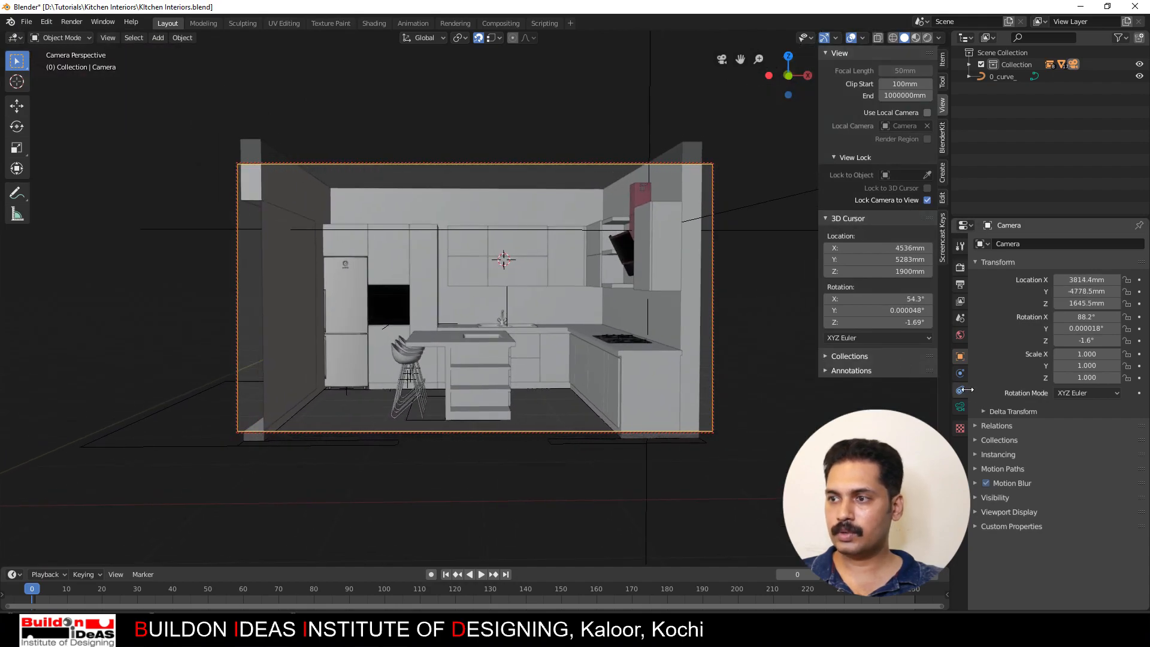
Step: Set the camera's sensor size to 50 mm and move the camera closer so the kitchen fills the frame
{"action": "left_click", "coordinate": [960, 406]}
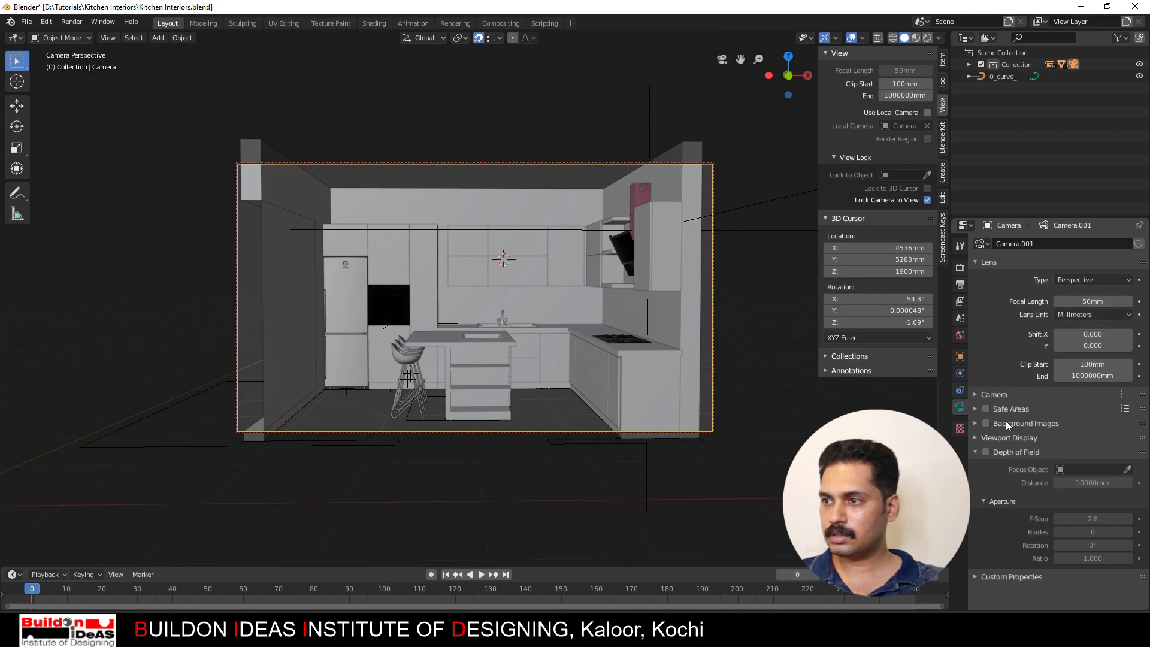
{"action": "left_click", "coordinate": [976, 394]}
{"action": "left_click", "coordinate": [1088, 423]}
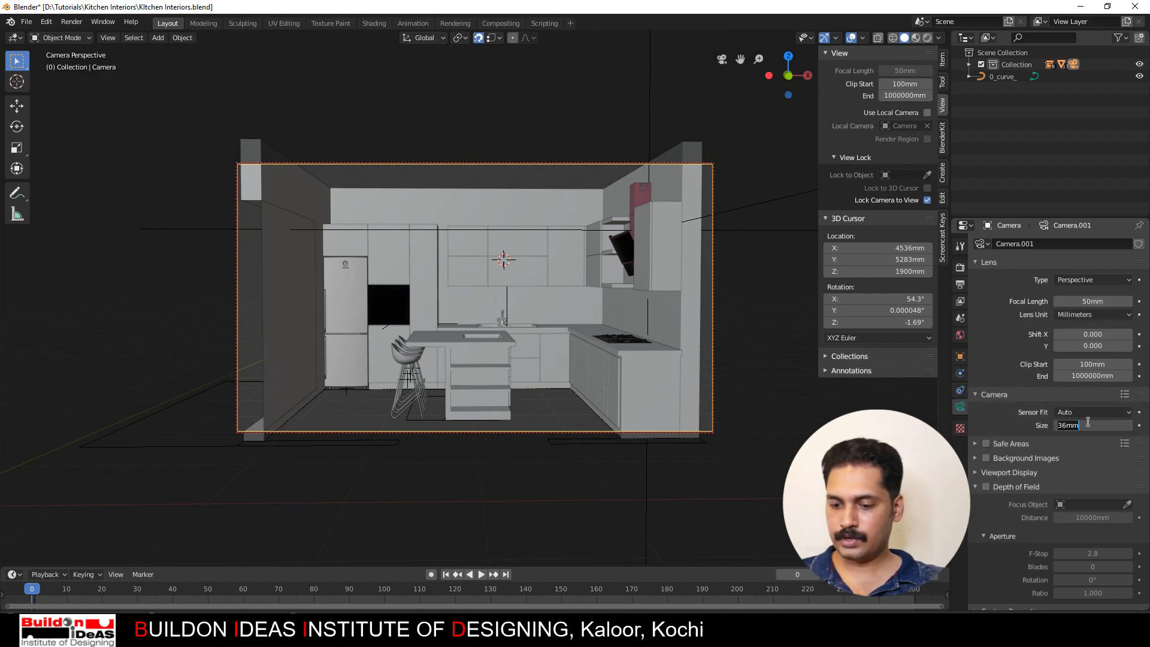
{"action": "type", "text": "50"}
{"action": "key", "text": "Return"}
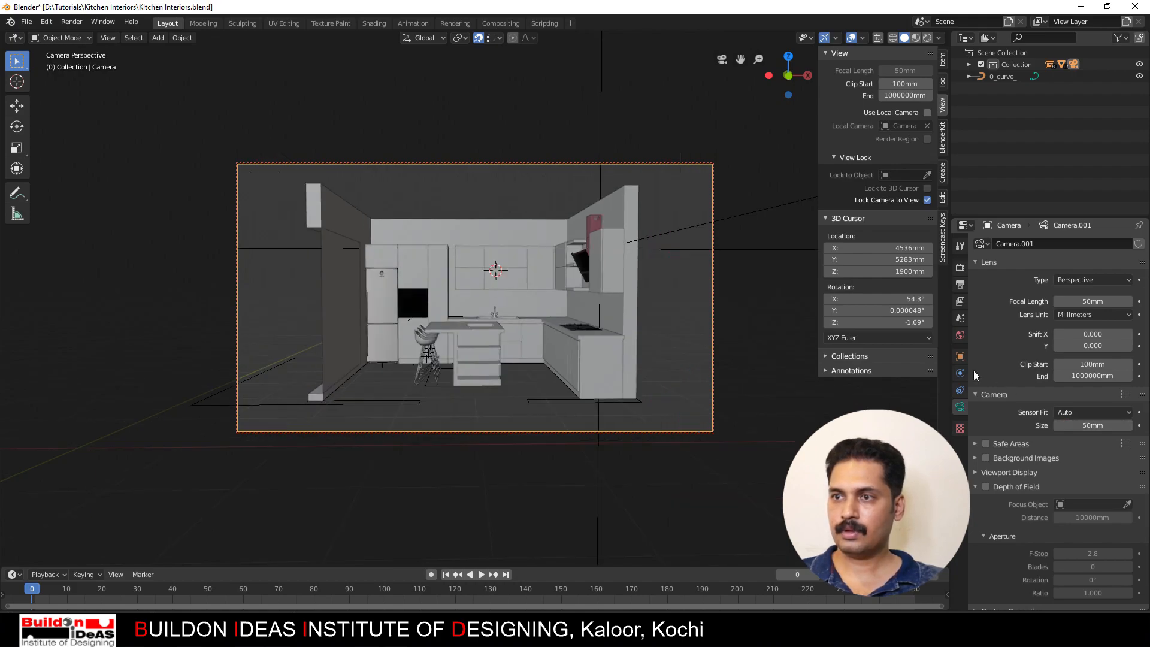
{"action": "scroll", "coordinate": [512, 251], "scroll_direction": "up", "scroll_amount": 3}
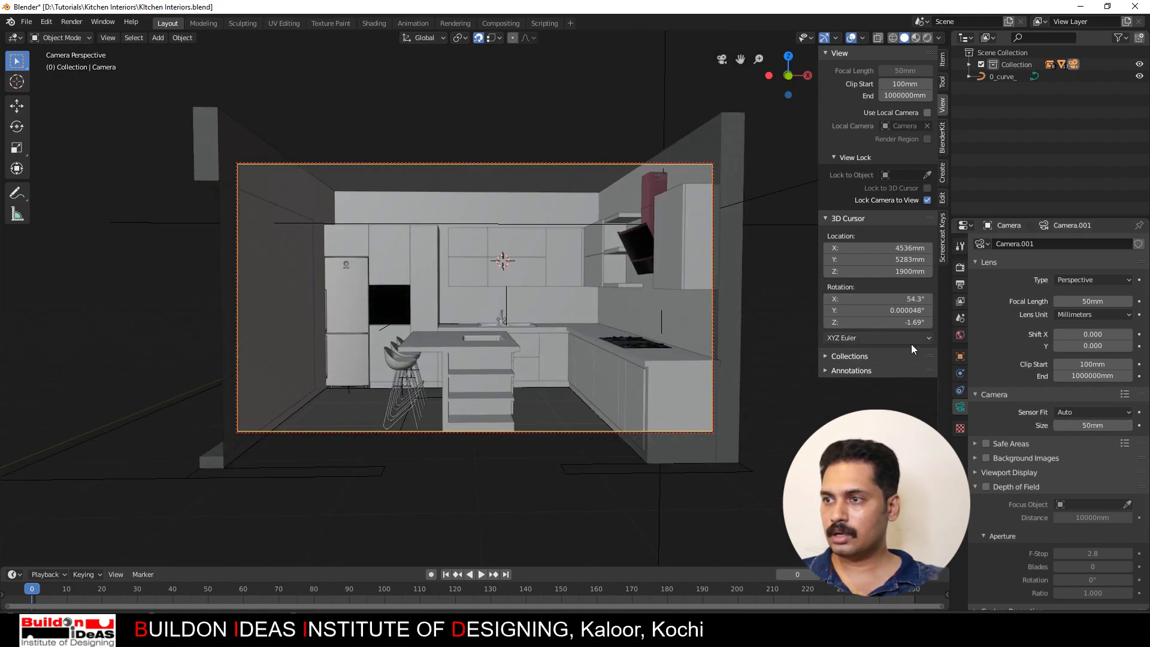
Step: Set the render output resolution to 3600 px in X and 2400 px in Y
{"action": "left_click", "coordinate": [960, 283]}
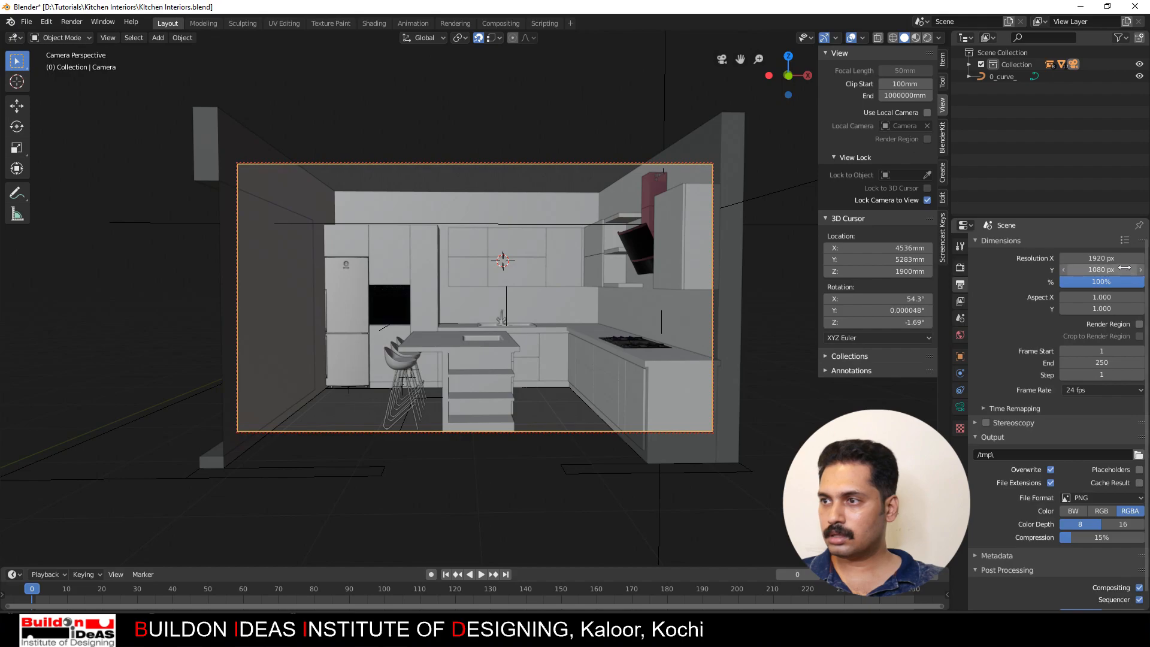
{"action": "left_click", "coordinate": [1113, 258]}
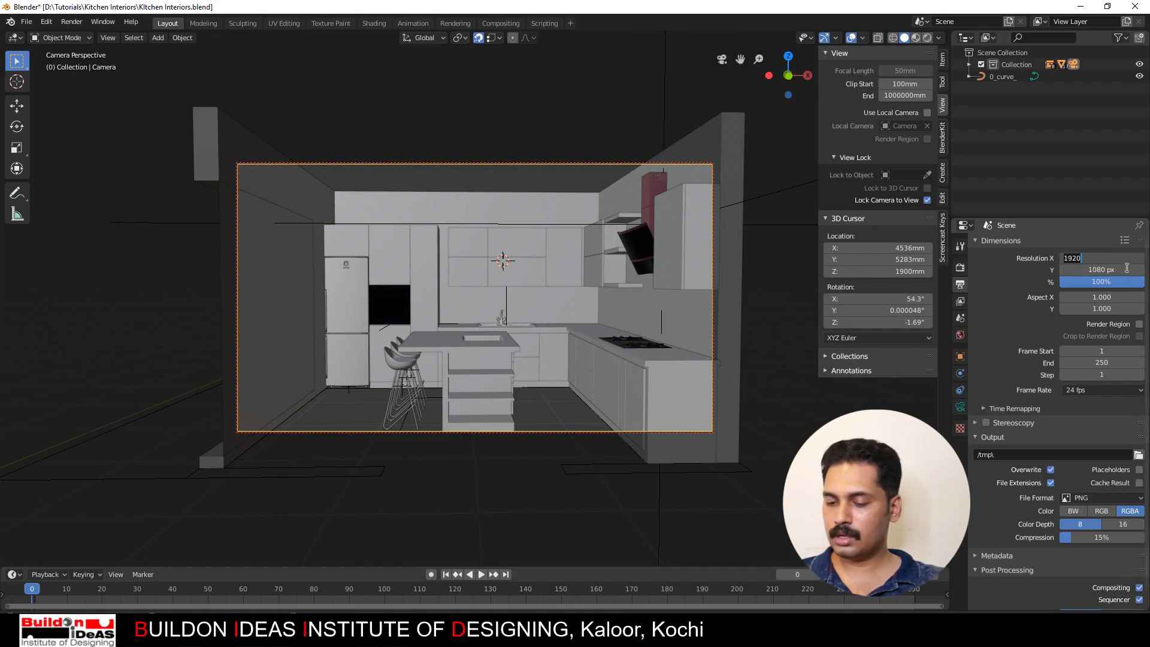
{"action": "type", "text": "3600"}
{"action": "key", "text": "Tab"}
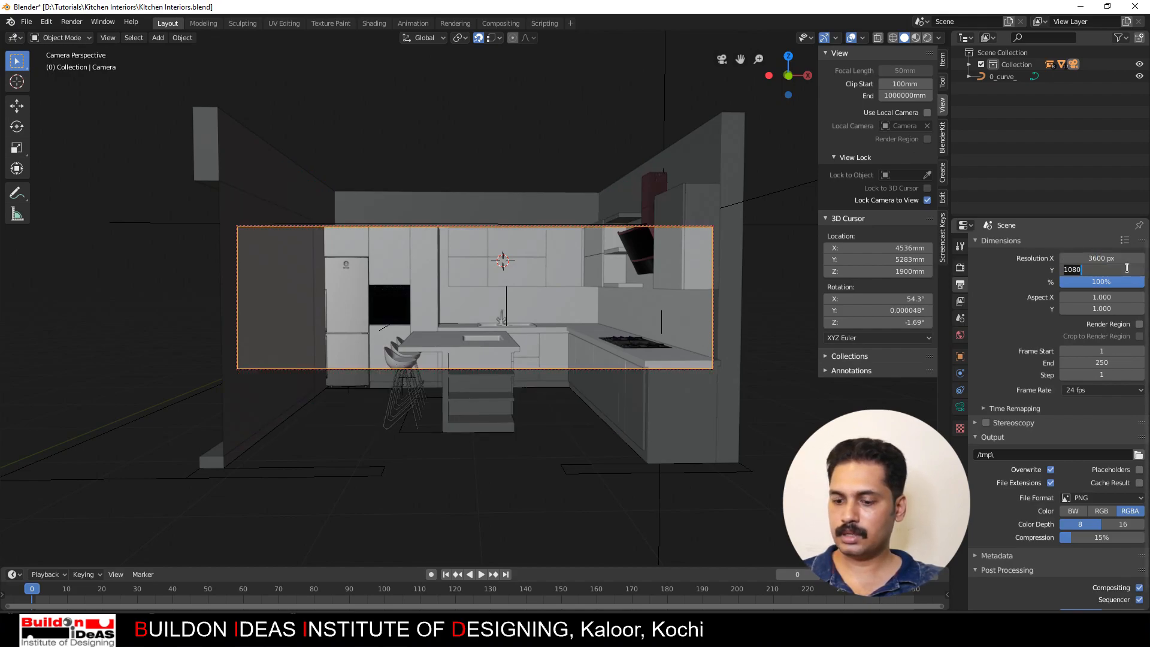
{"action": "type", "text": "2400"}
{"action": "key", "text": "Tab"}
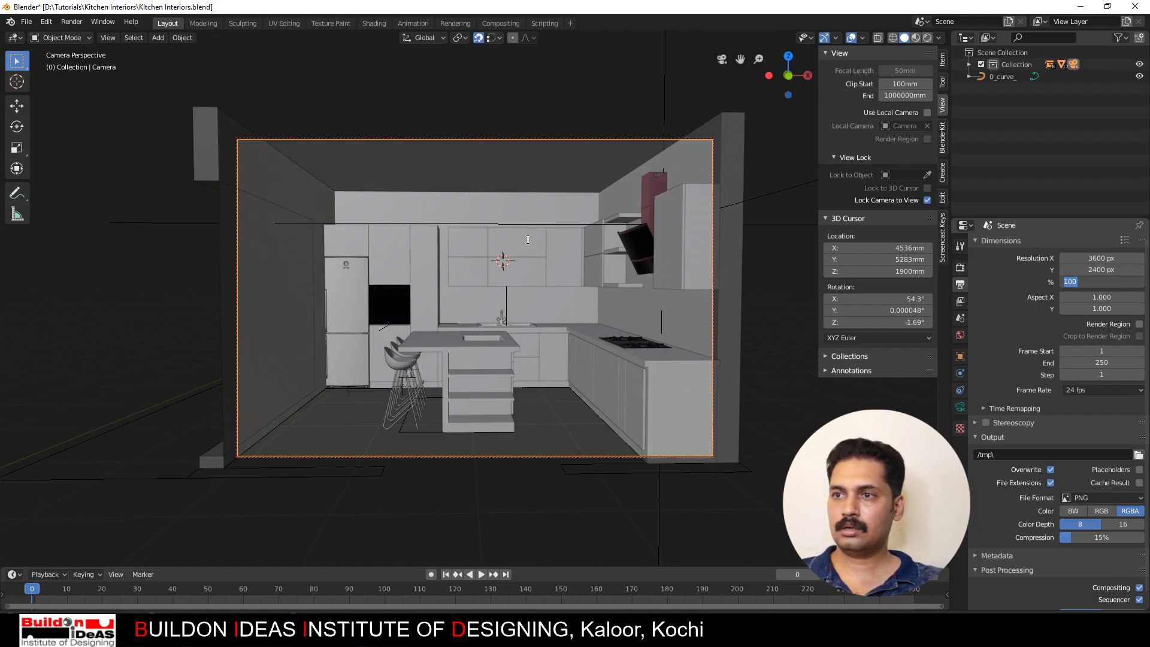
Step: Pull the camera back slightly to refine the framing, and turn off Lock Camera to View
{"action": "left_click", "coordinate": [545, 287]}
{"action": "scroll", "coordinate": [545, 287], "scroll_direction": "down", "scroll_amount": 1}
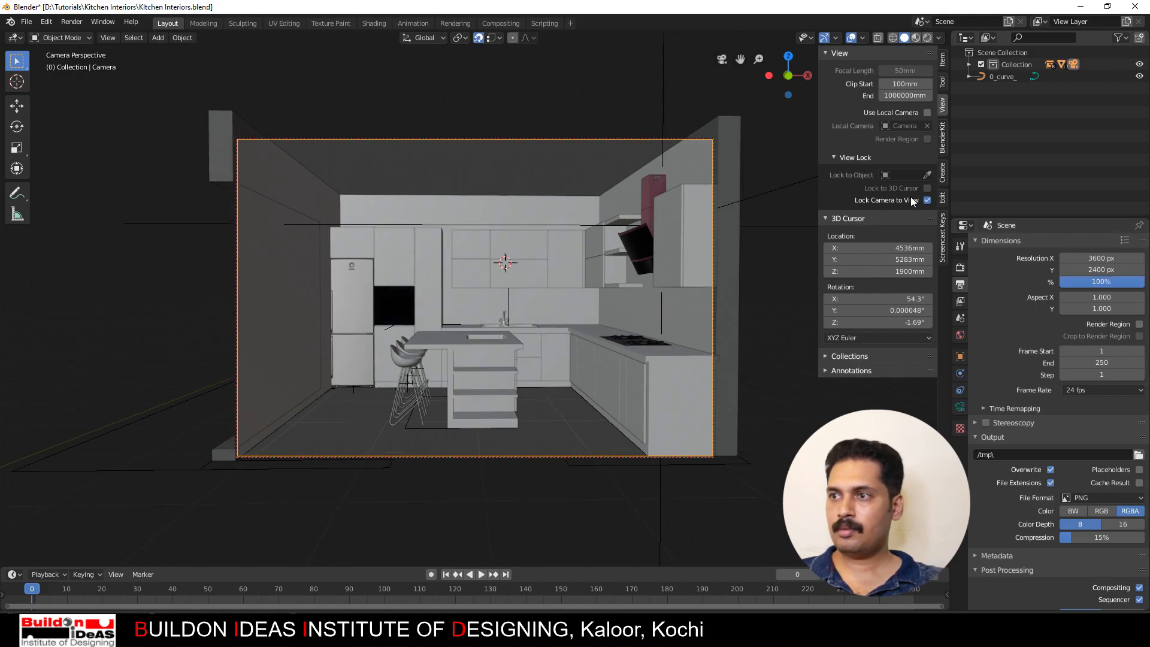
{"action": "left_click", "coordinate": [927, 200]}
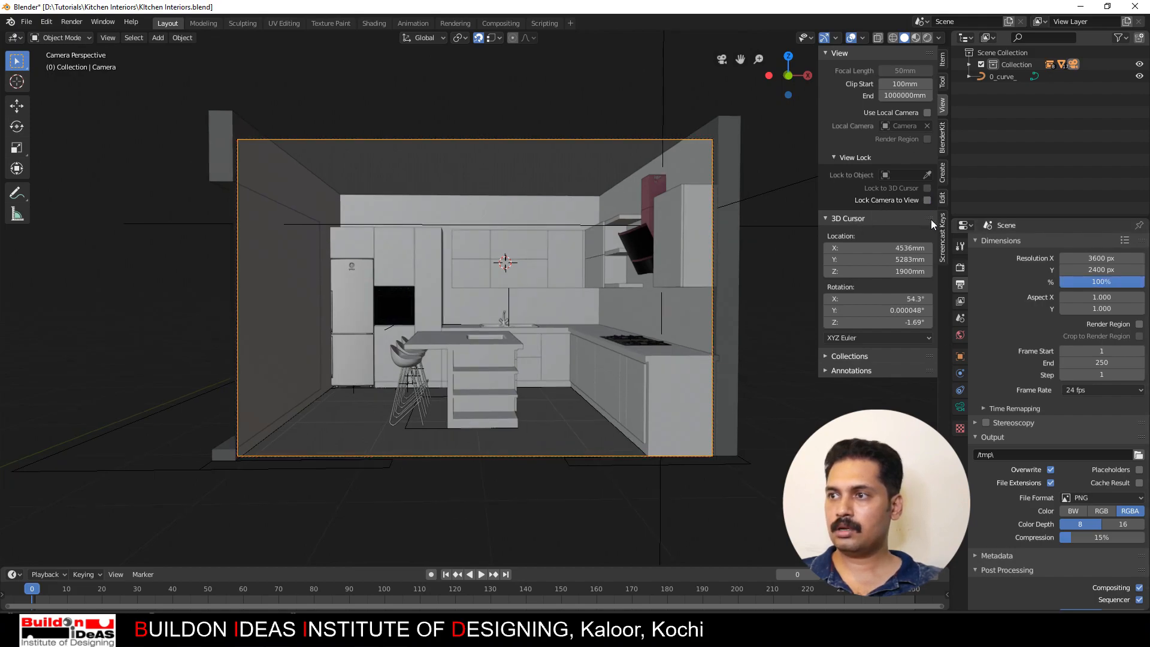
Step: Select the plane that closes the wall opening and isolate it by hiding all other objects
{"action": "left_click", "coordinate": [433, 122]}
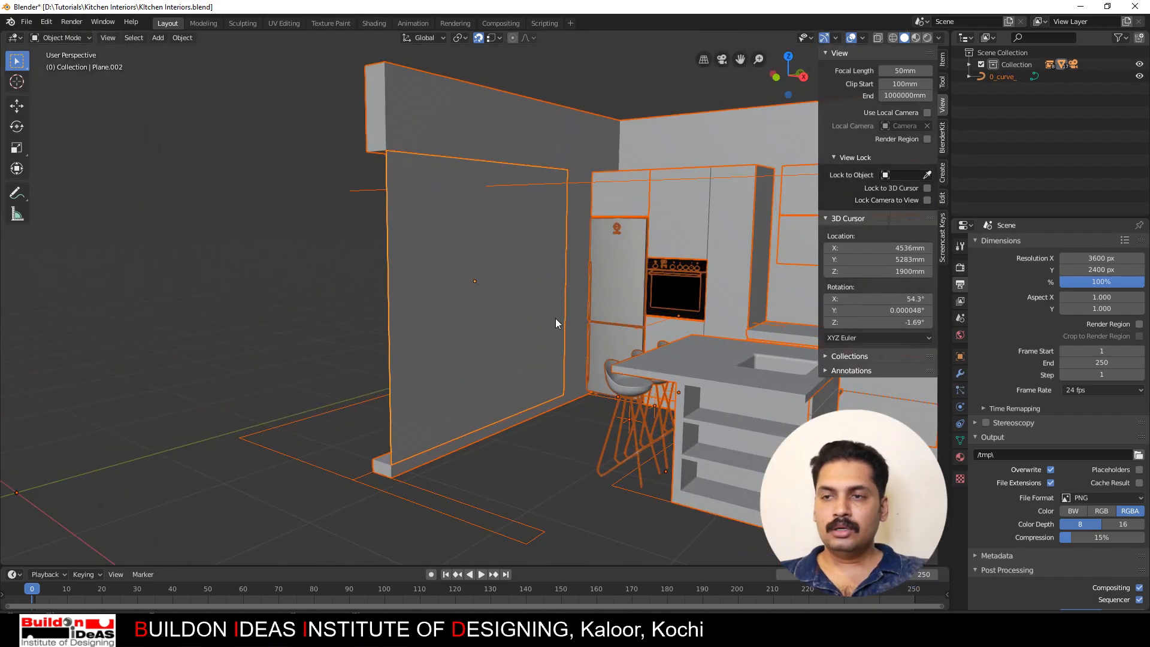
{"action": "scroll", "coordinate": [437, 335], "scroll_direction": "up", "scroll_amount": 5}
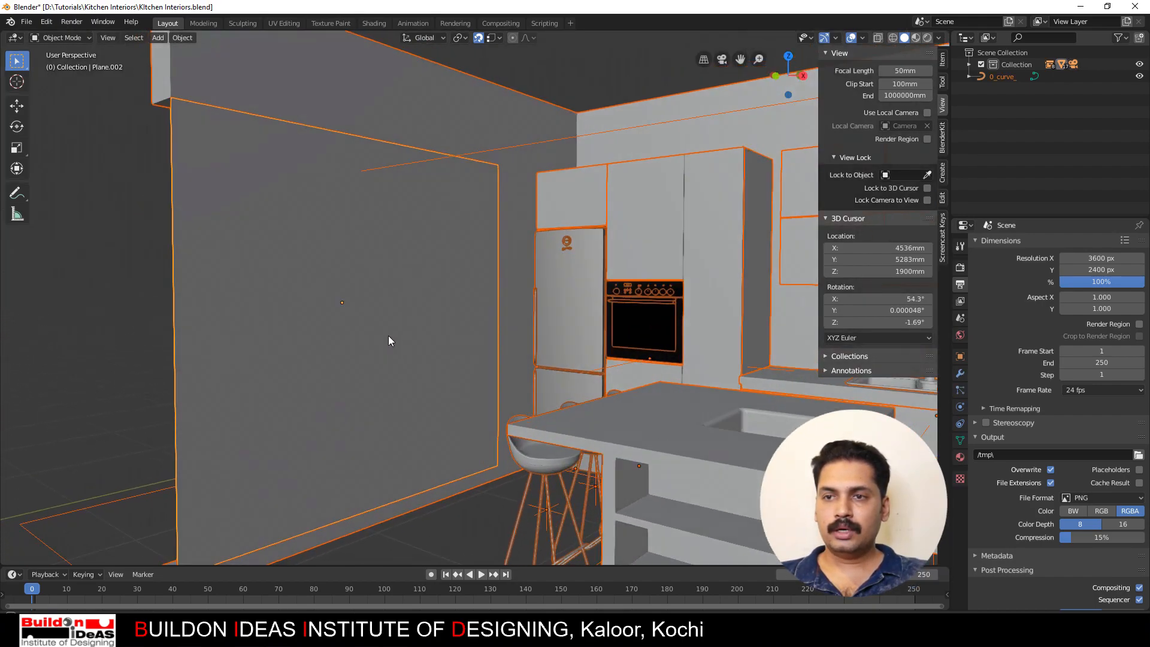
{"action": "left_click", "coordinate": [377, 350]}
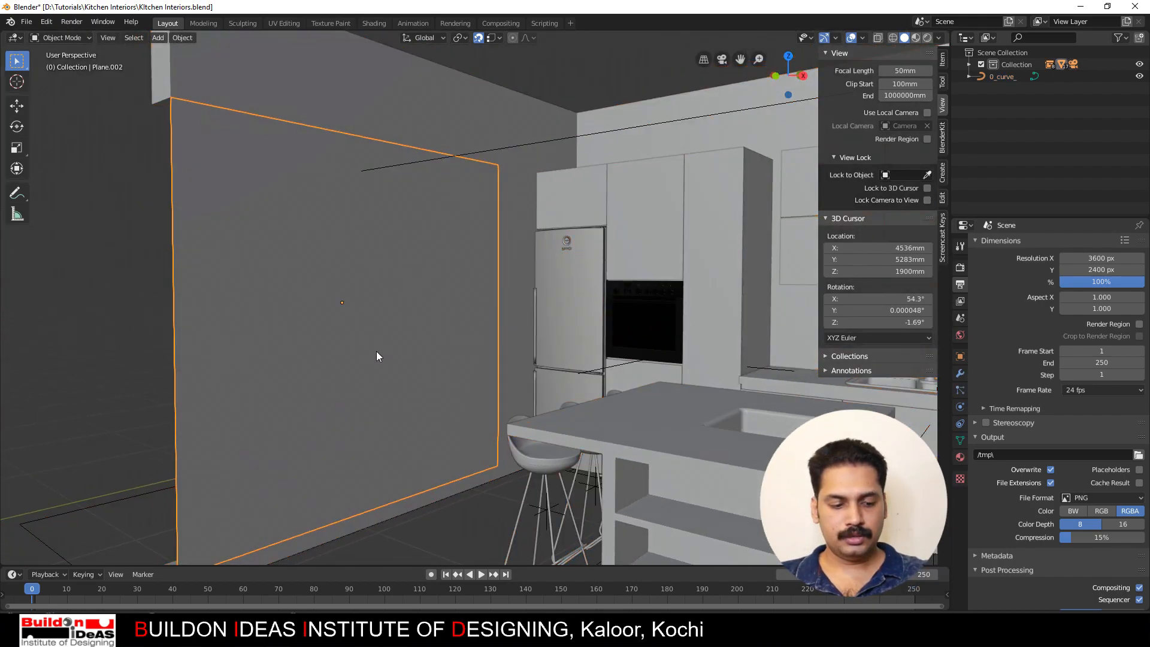
{"action": "key", "text": "shift+h"}
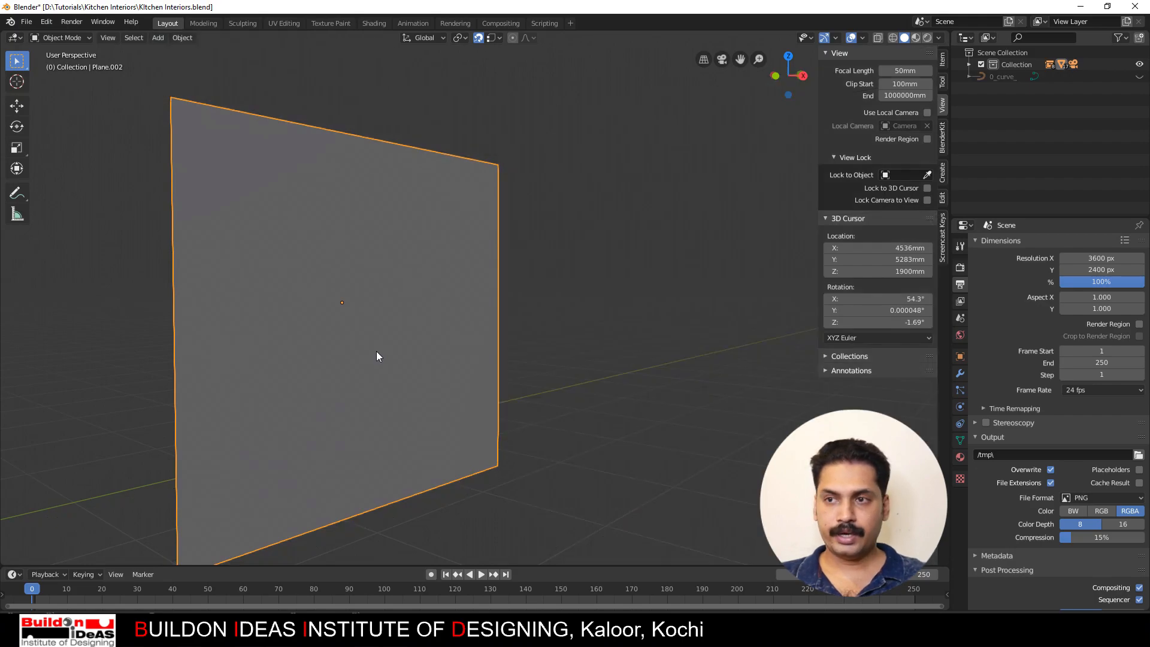
Step: Inset the plane's face by 60 mm to form the border of an outer frame
{"action": "middle_click_drag", "start_coordinate": [349, 252], "coordinate": [409, 274]}
{"action": "key", "text": "Tab"}
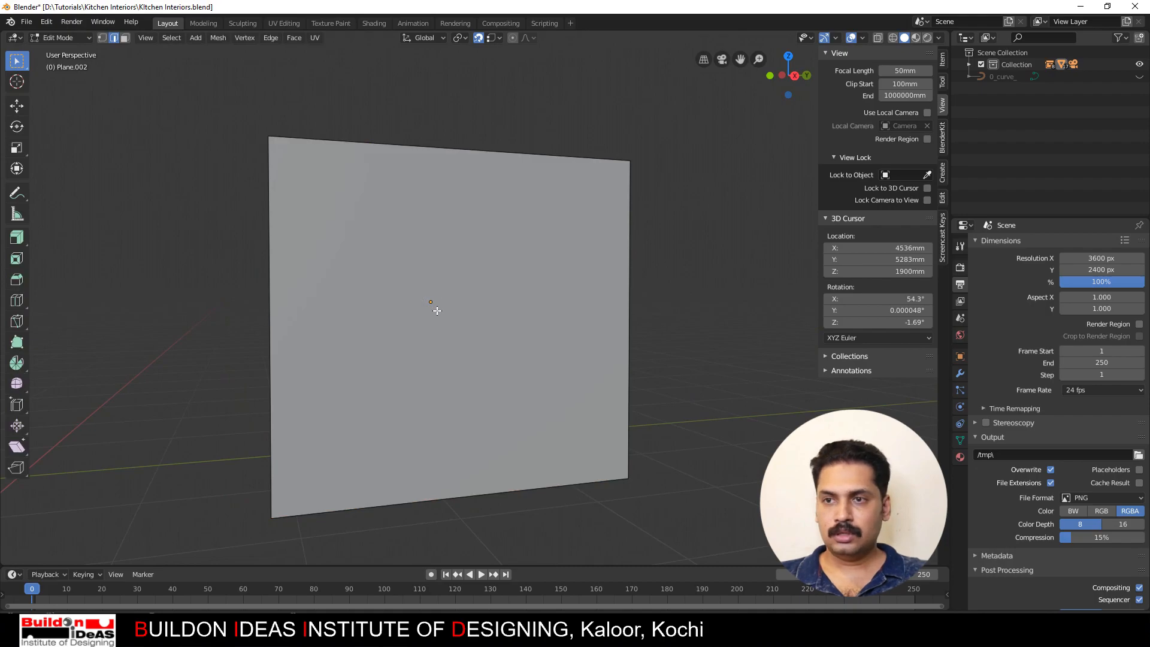
{"action": "key", "text": "3"}
{"action": "left_click", "coordinate": [447, 324]}
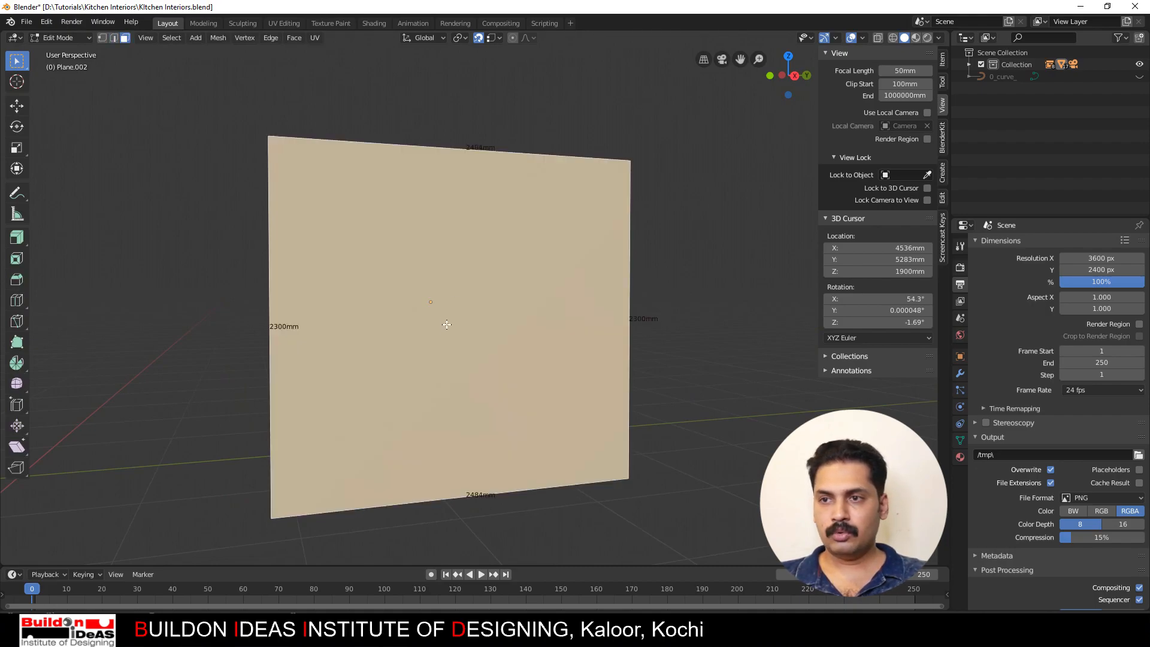
{"action": "key", "text": "i"}
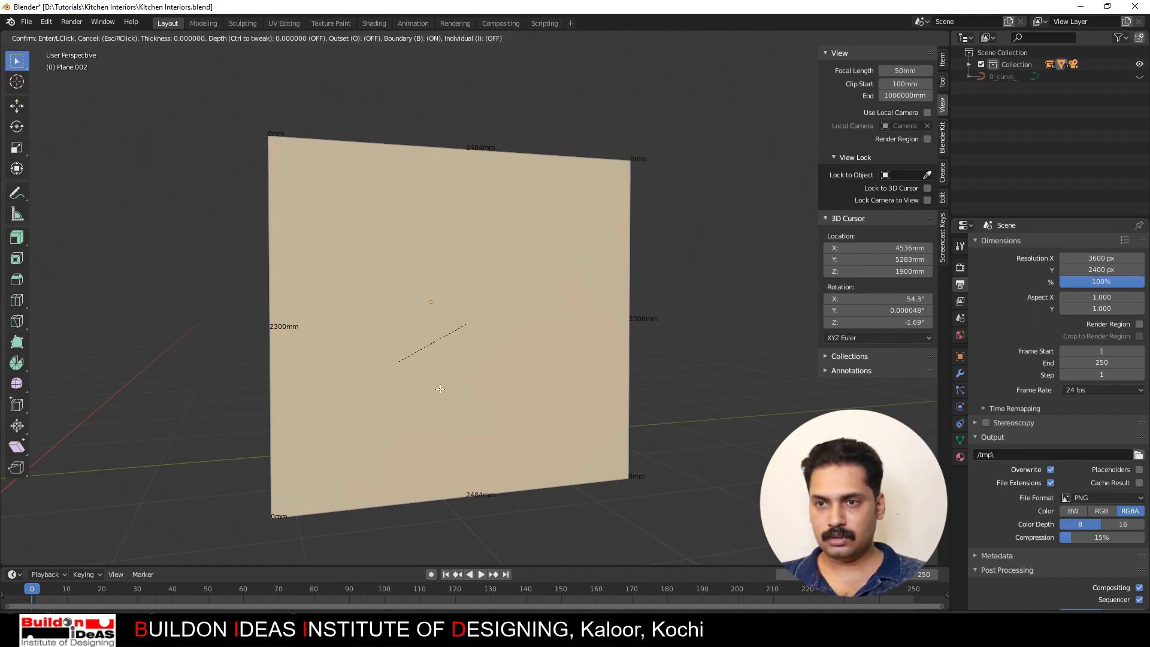
{"action": "type", "text": "60"}
{"action": "key", "text": "Return"}
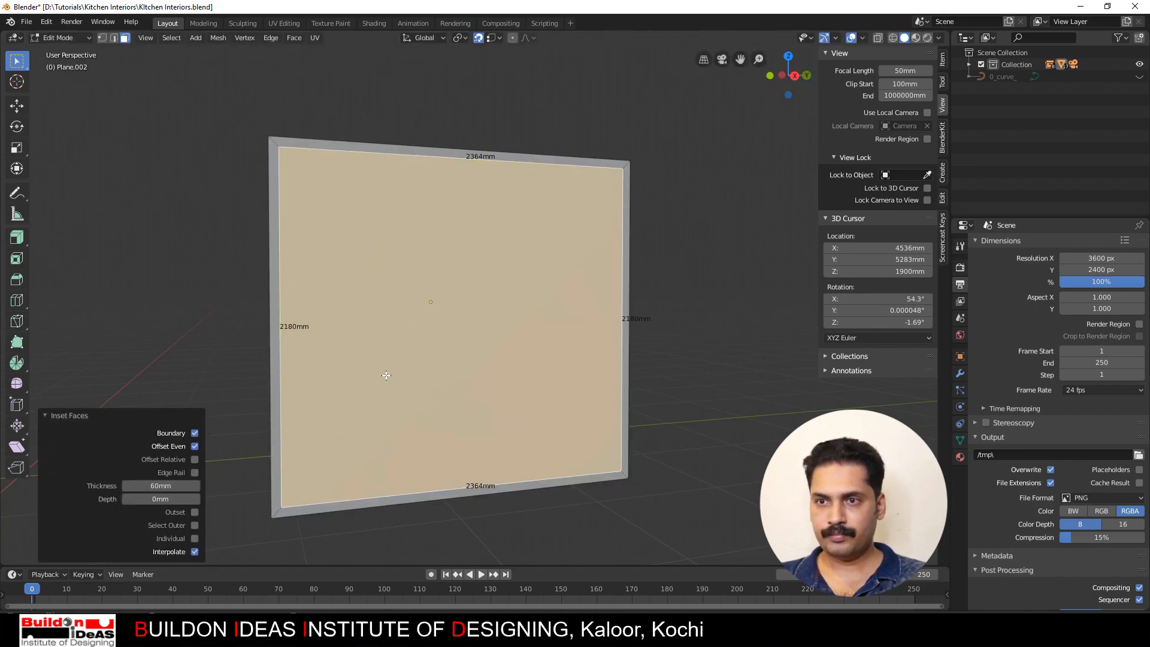
Step: Separate the inner face of the inset plane into its own object
{"action": "mouse_move", "coordinate": [358, 335]}
{"action": "middle_mouse_down"}
{"action": "mouse_move", "coordinate": [398, 364]}
{"action": "mouse_move", "coordinate": [366, 325]}
{"action": "middle_mouse_up"}
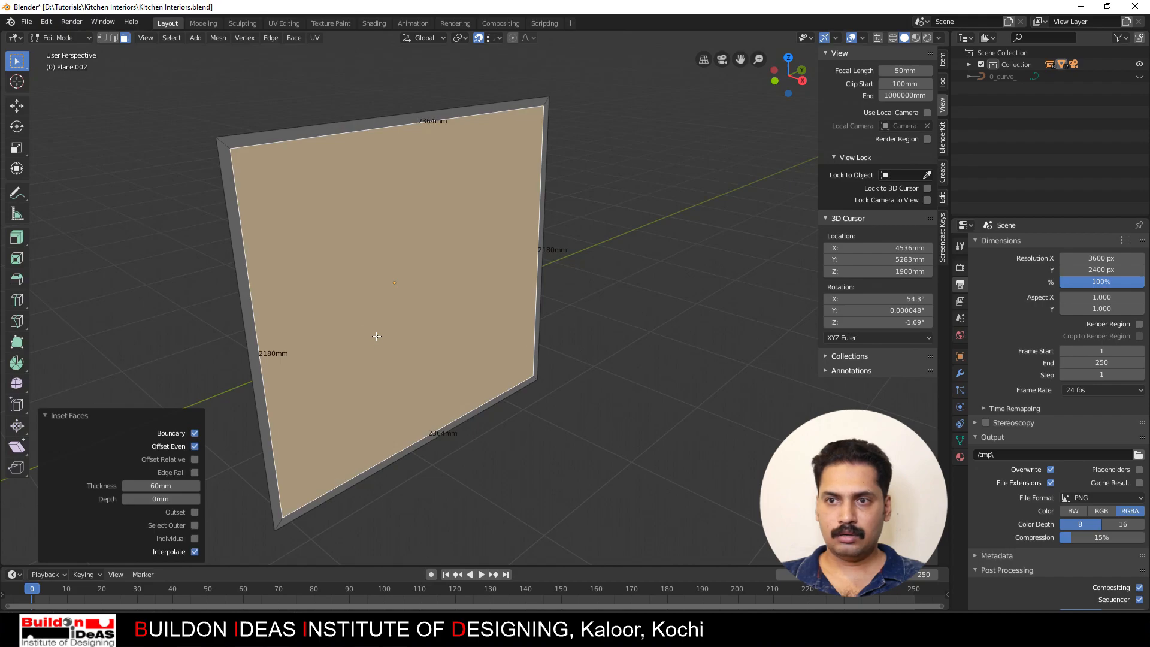
{"action": "key", "text": "p"}
{"action": "left_click", "coordinate": [355, 334]}
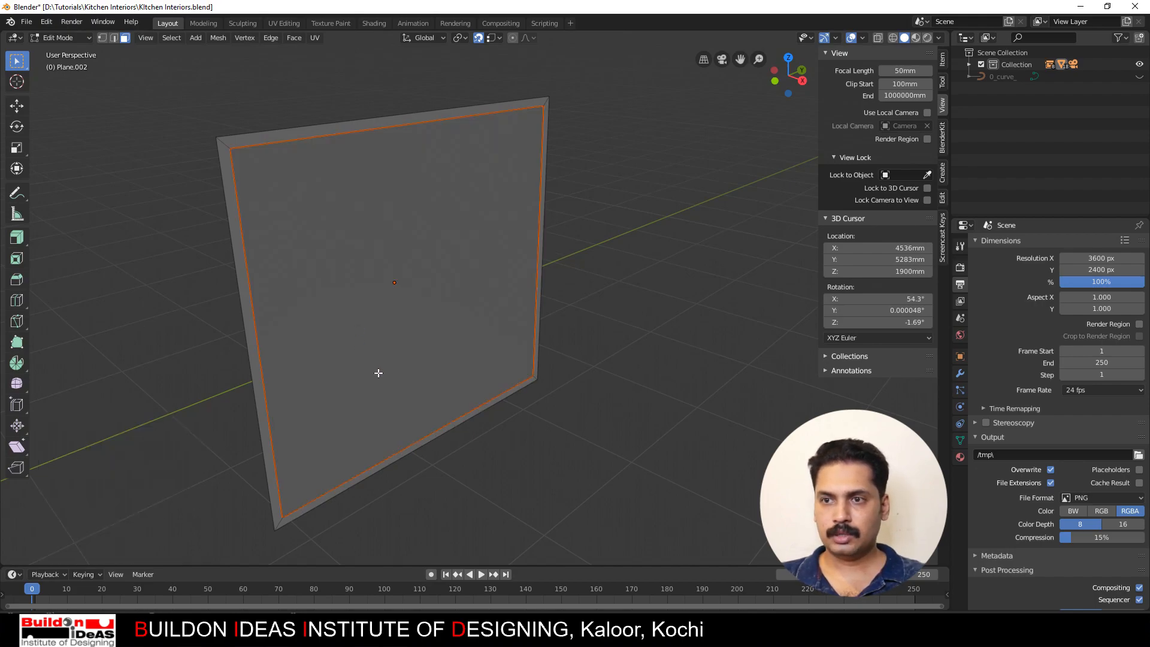
Step: Extrude the outer frame border 60 mm along its normal
{"action": "key", "text": "l"}
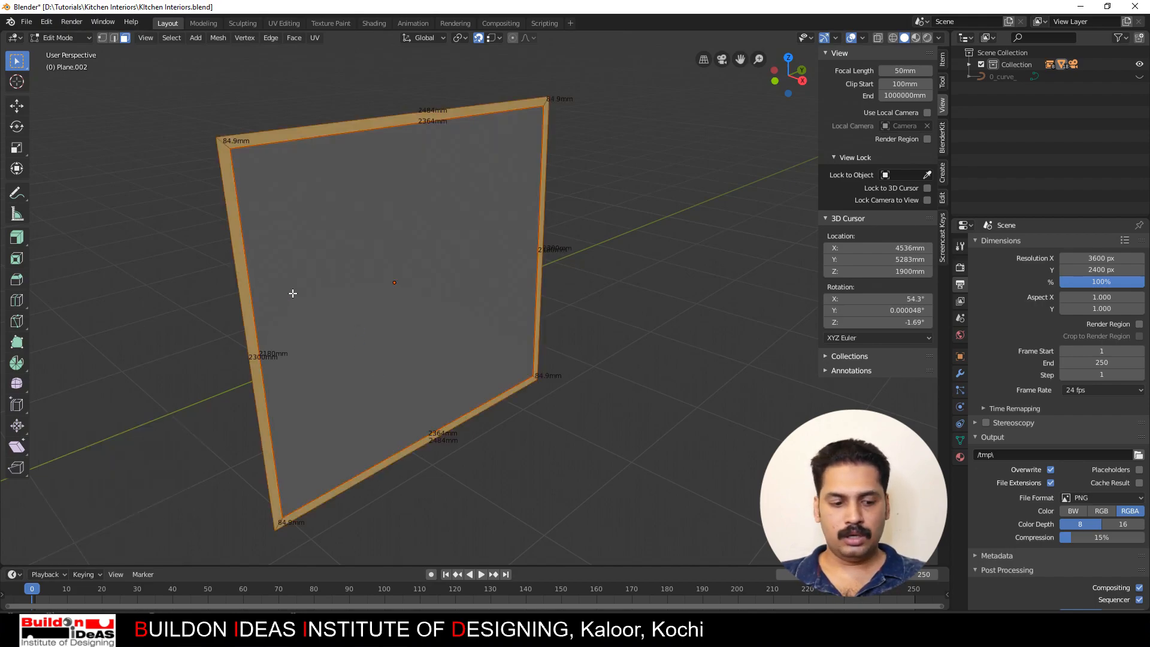
{"action": "type", "text": "e60"}
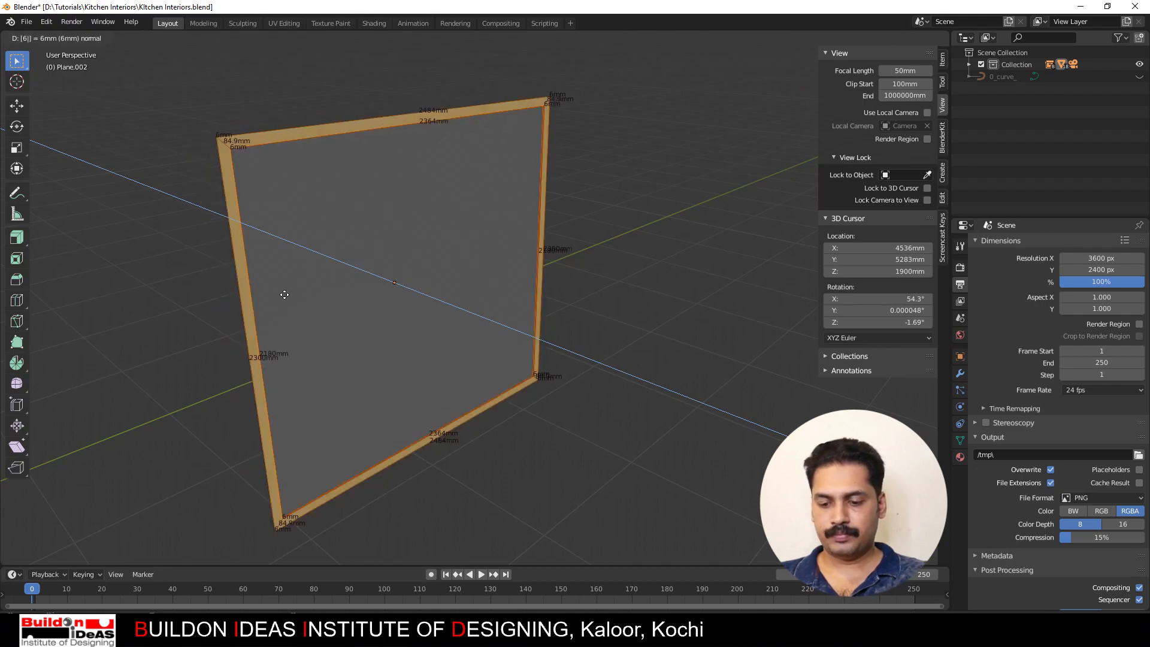
{"action": "key", "text": "Return"}
{"action": "middle_click_drag", "start_coordinate": [257, 314], "coordinate": [229, 296]}
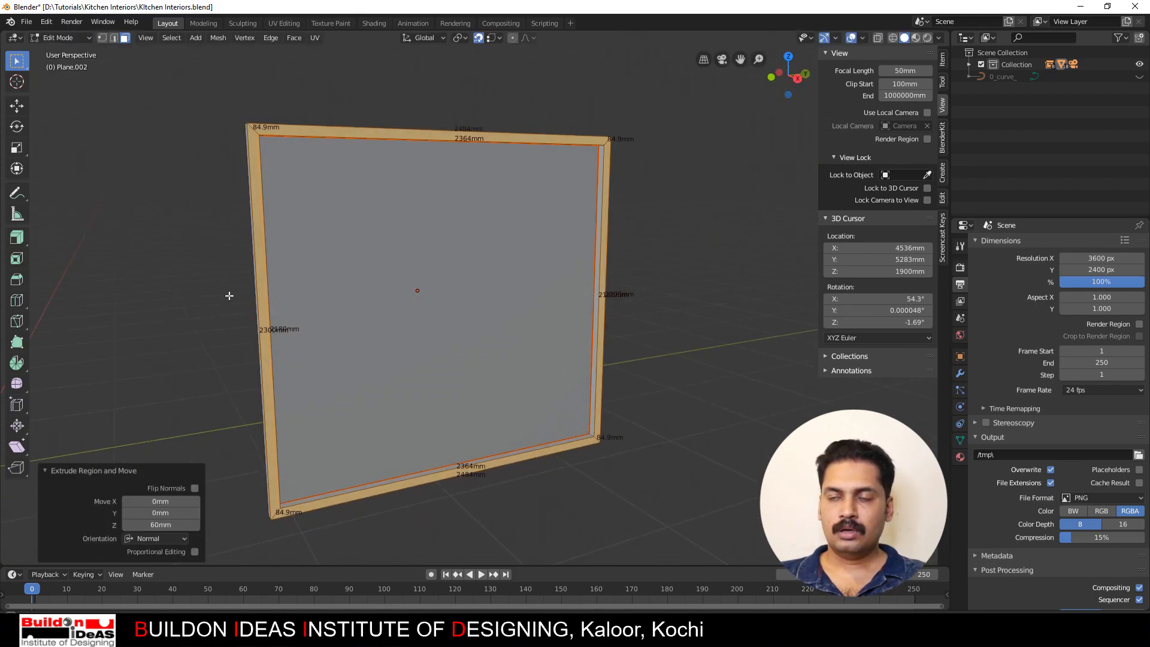
{"action": "key", "text": "Tab"}
Step: Narrow the separated inner panel to about half the frame's width by moving one vertical edge -1184 mm along Y
{"action": "left_click", "coordinate": [339, 286]}
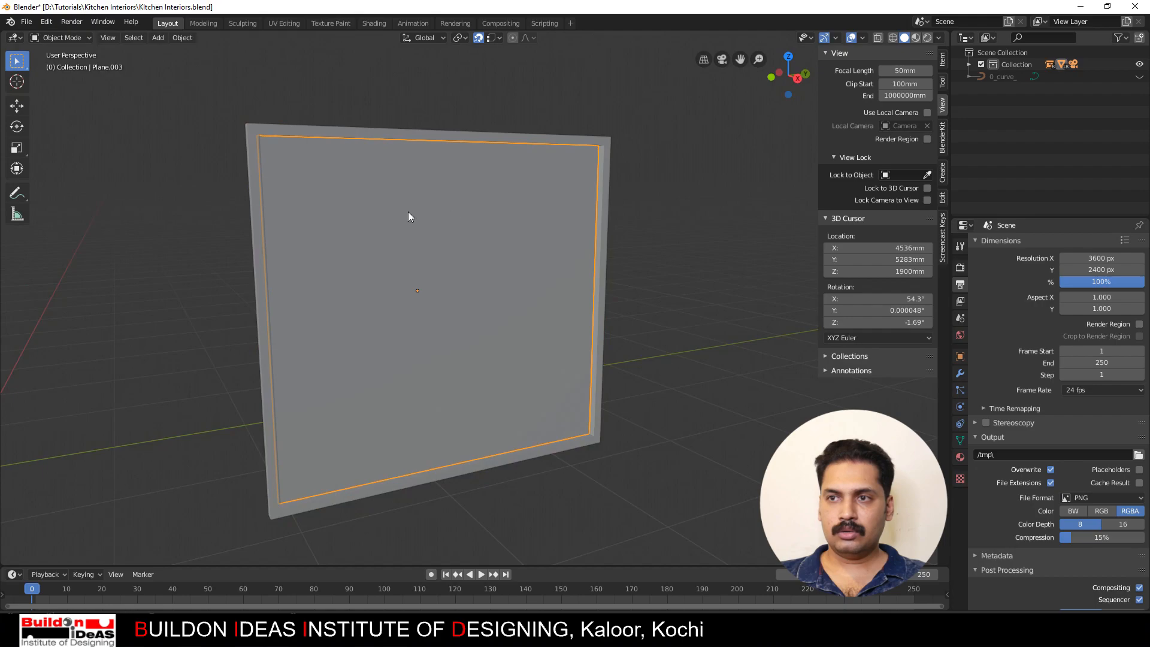
{"action": "middle_click_drag", "start_coordinate": [522, 291], "coordinate": [488, 274]}
{"action": "scroll", "coordinate": [509, 225], "scroll_direction": "up", "scroll_amount": 2}
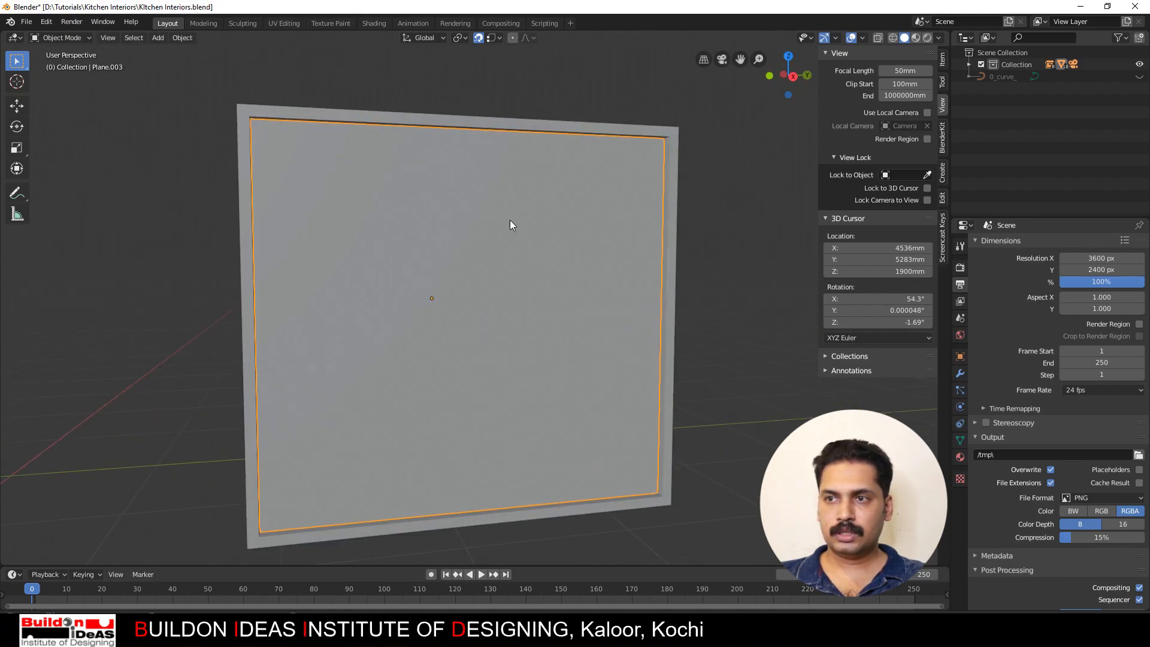
{"action": "middle_click_drag", "start_coordinate": [591, 298], "coordinate": [649, 300]}
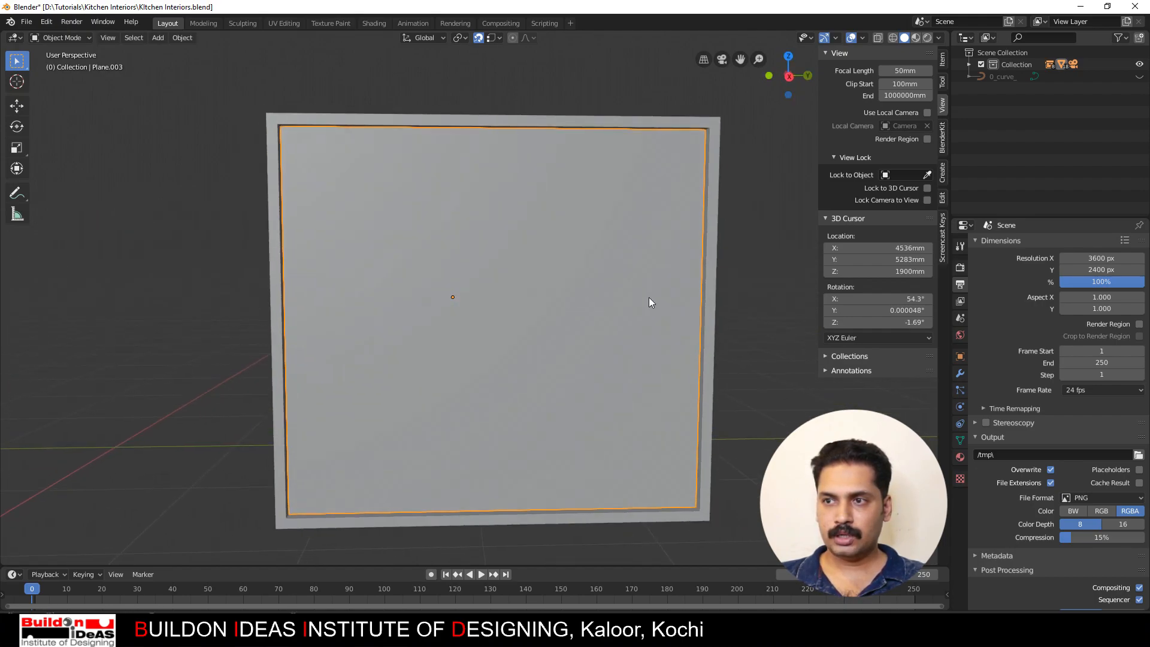
{"action": "key", "text": "Tab"}
{"action": "left_click", "coordinate": [698, 295]}
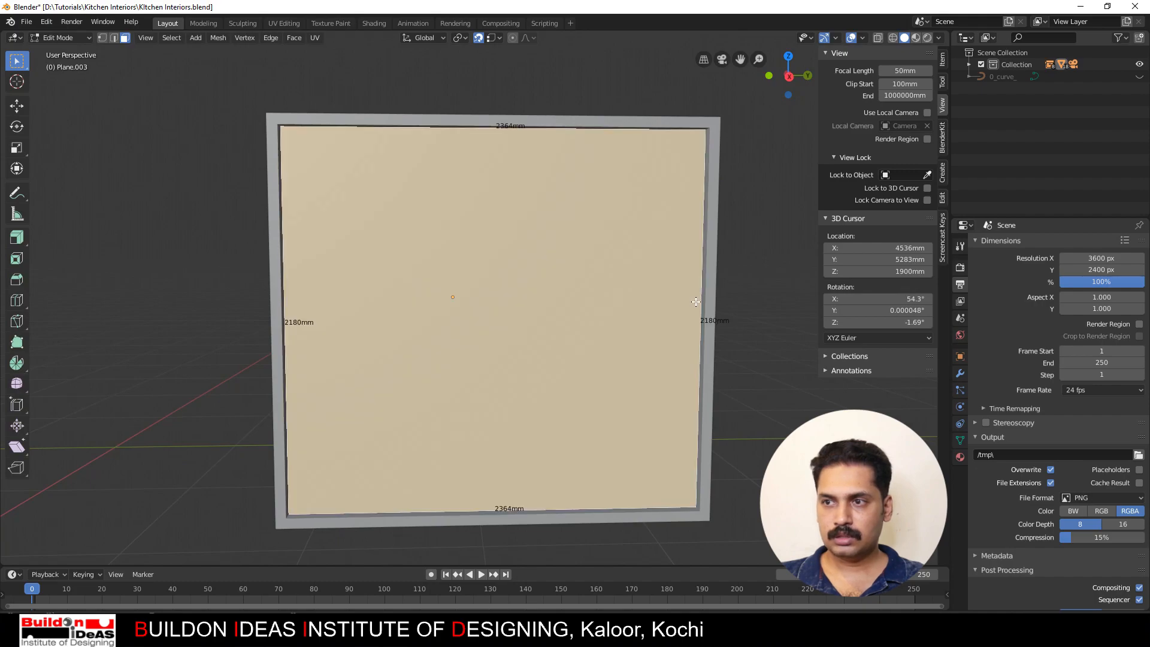
{"action": "key", "text": "2"}
{"action": "left_click", "coordinate": [698, 303]}
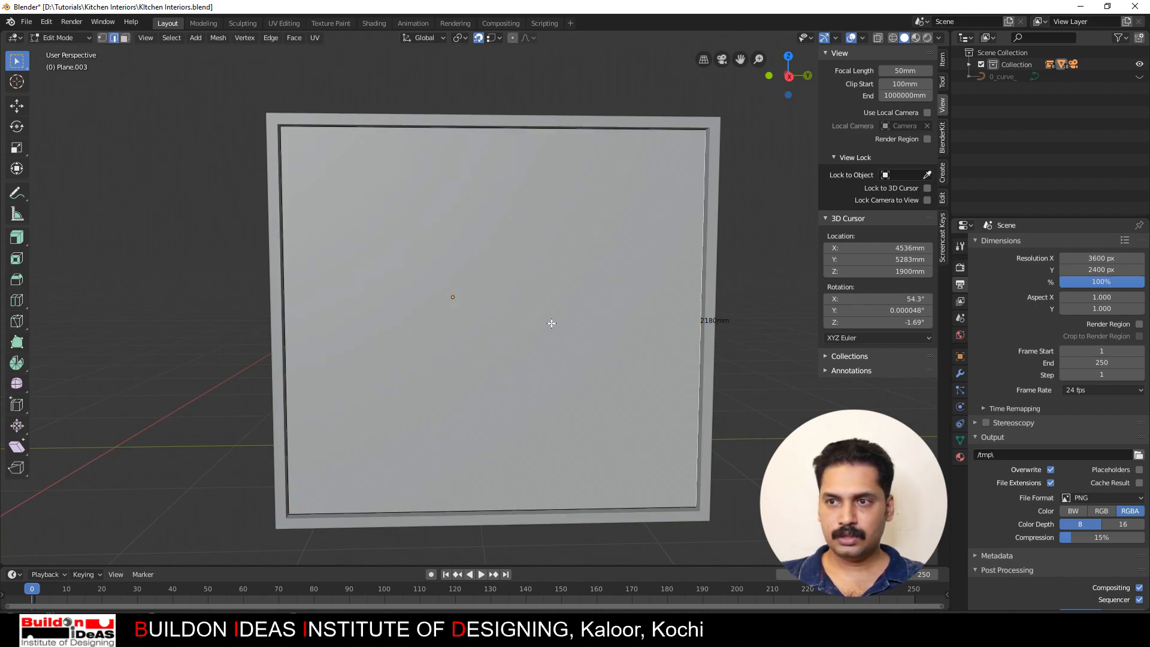
{"action": "key", "text": "g"}
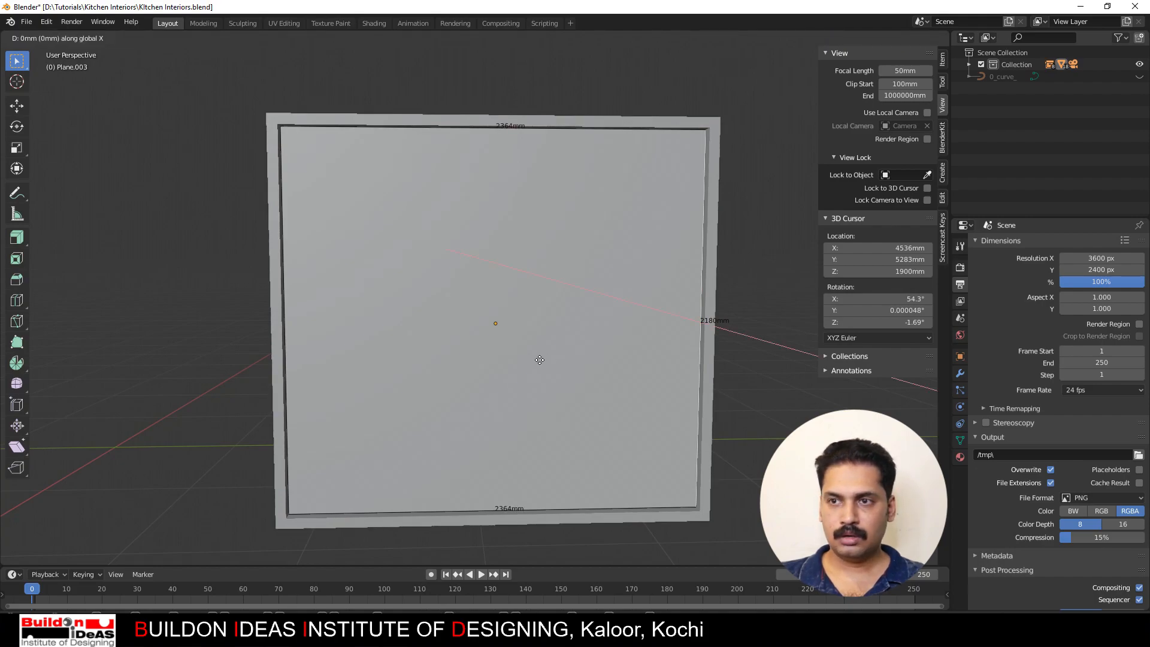
{"action": "key", "text": "y"}
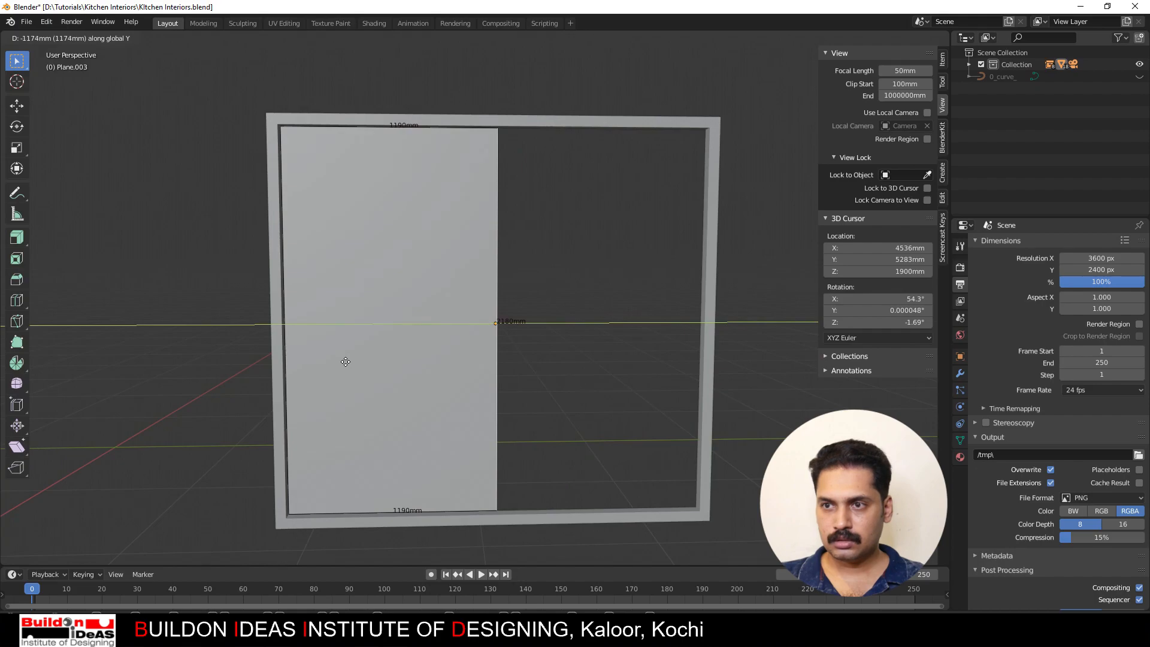
{"action": "left_click", "coordinate": [356, 361]}
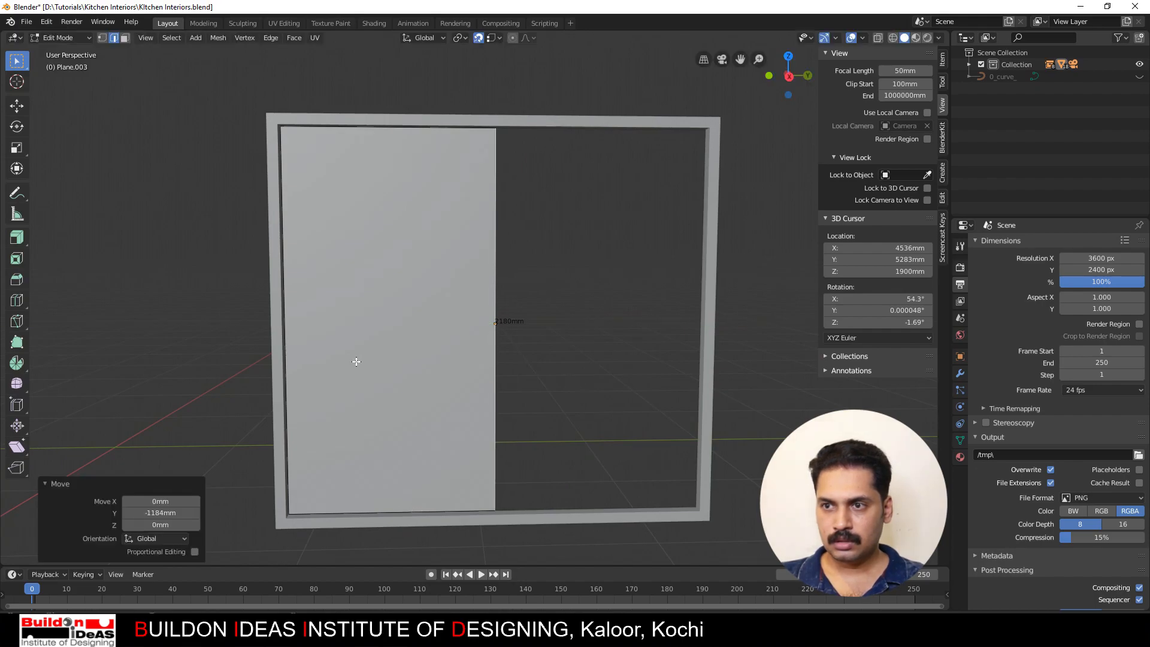
{"action": "key", "text": "Tab"}
Step: Inset the half-width panel's face by 75 mm to form a shutter border
{"action": "key", "text": "Tab"}
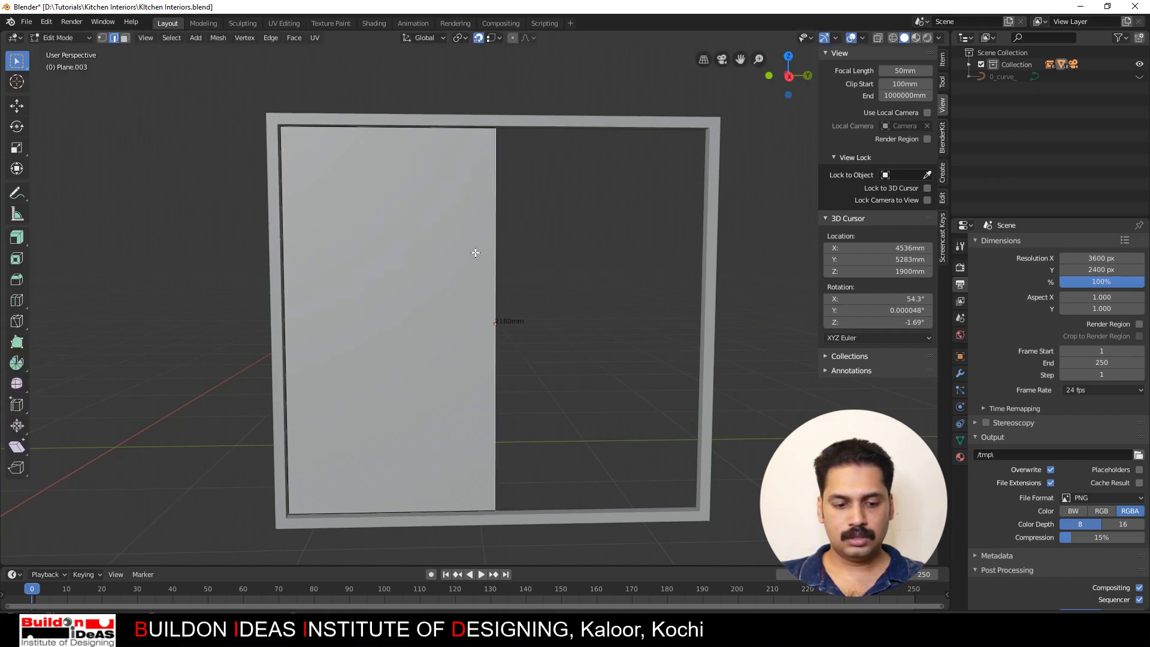
{"action": "key", "text": "3"}
{"action": "left_click", "coordinate": [452, 257]}
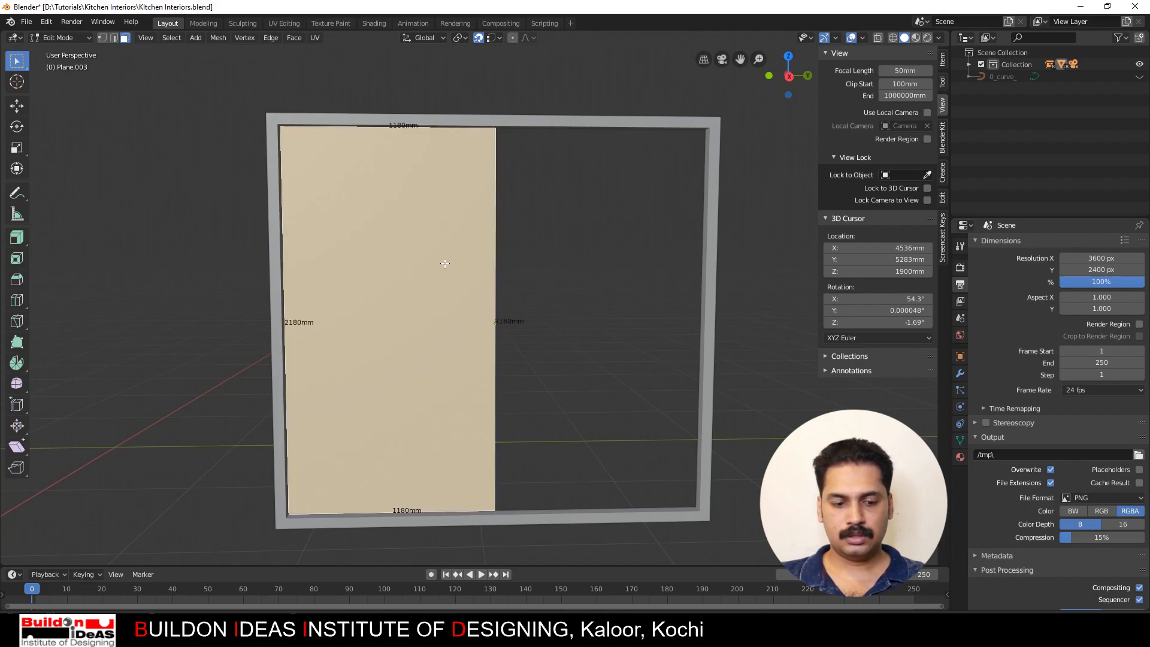
{"action": "key", "text": "i"}
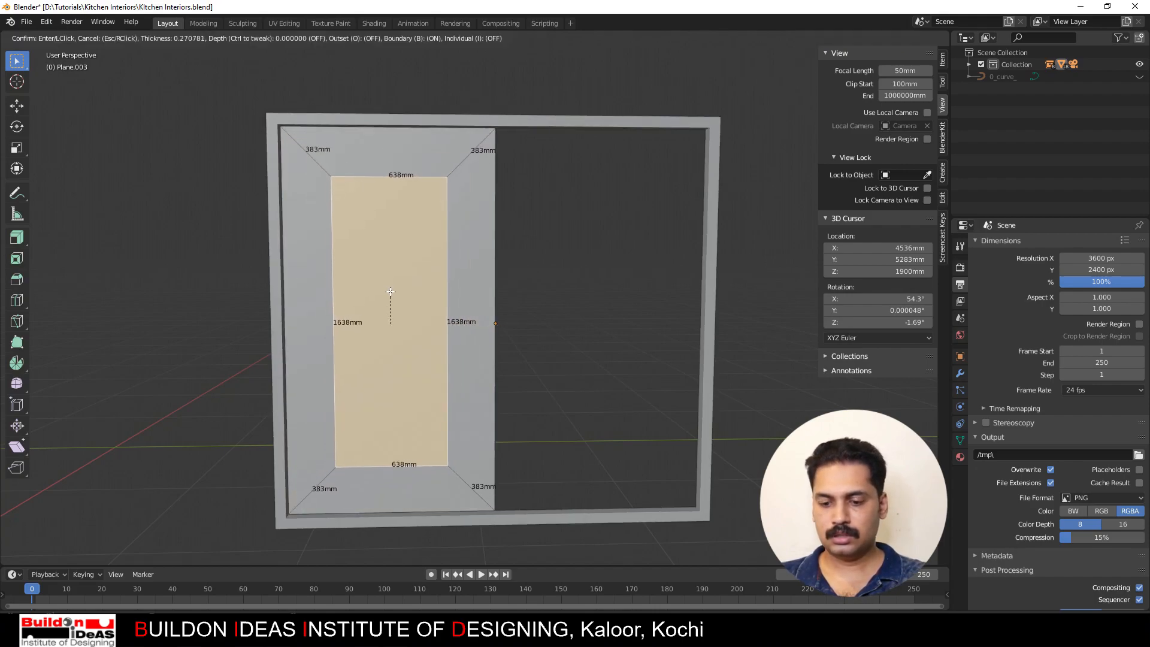
{"action": "type", "text": "75"}
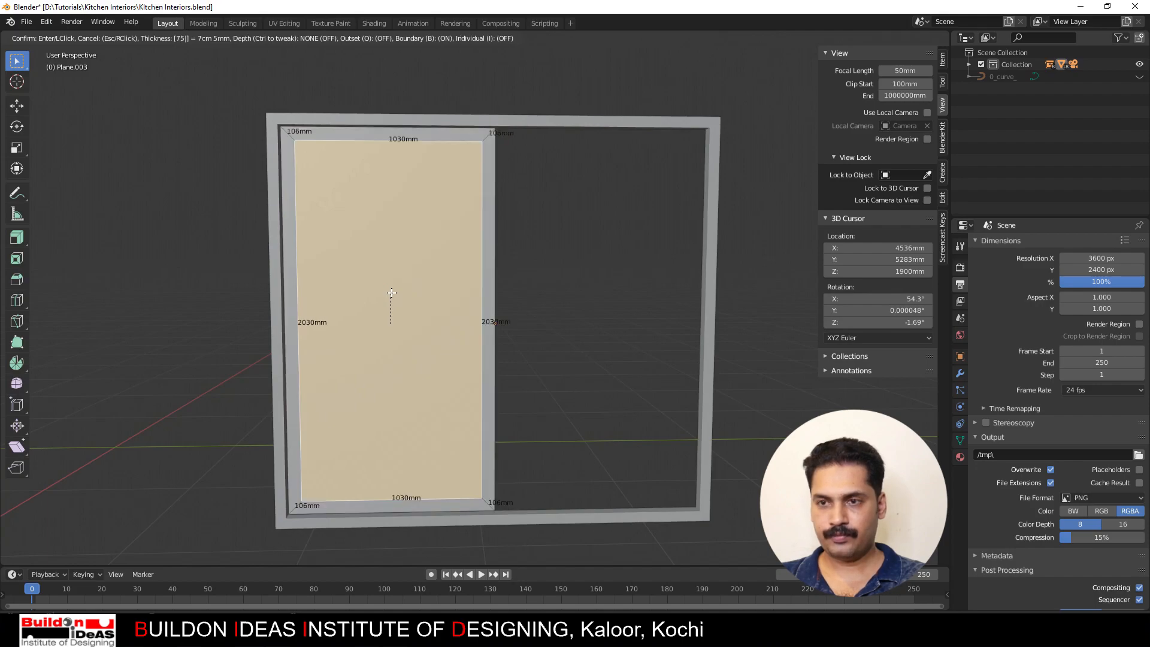
{"action": "key", "text": "Return"}
Step: Separate the shutter's inner face as a standalone glass pane
{"action": "middle_click_drag", "start_coordinate": [409, 306], "coordinate": [453, 347]}
{"action": "scroll", "coordinate": [476, 342], "scroll_direction": "up", "scroll_amount": 1}
{"action": "key", "text": "p"}
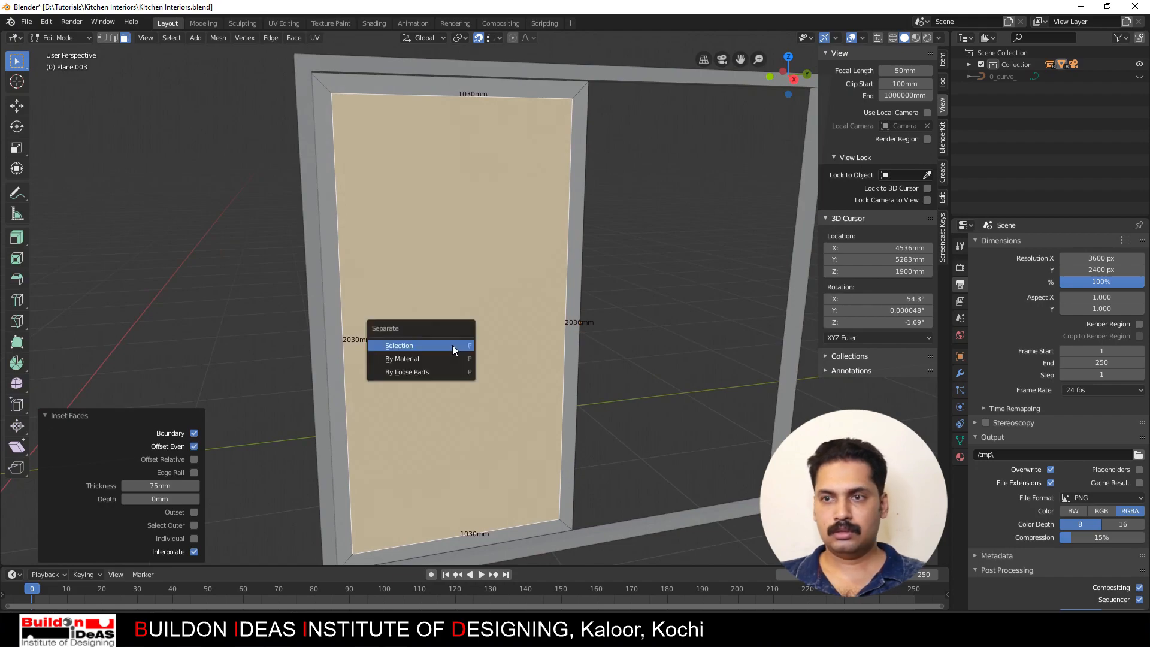
{"action": "left_click", "coordinate": [429, 349]}
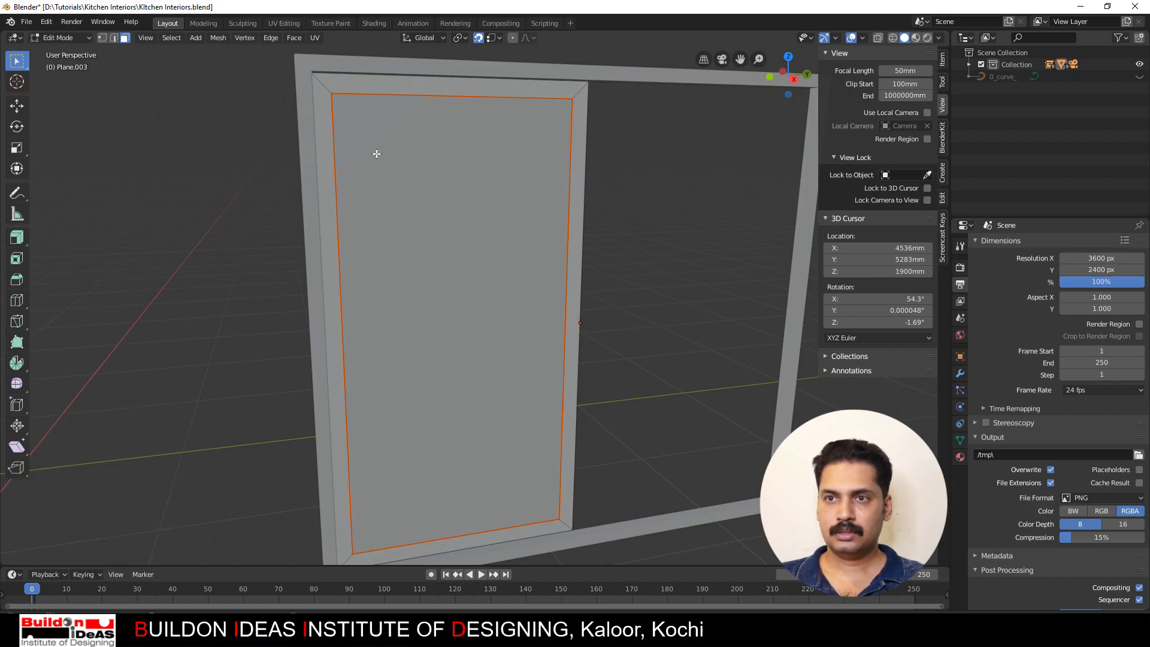
Step: Extrude the whole shutter border 20 mm along its normal
{"action": "key", "text": "a"}
{"action": "middle_click_drag", "start_coordinate": [425, 283], "coordinate": [438, 313]}
{"action": "key", "text": "e"}
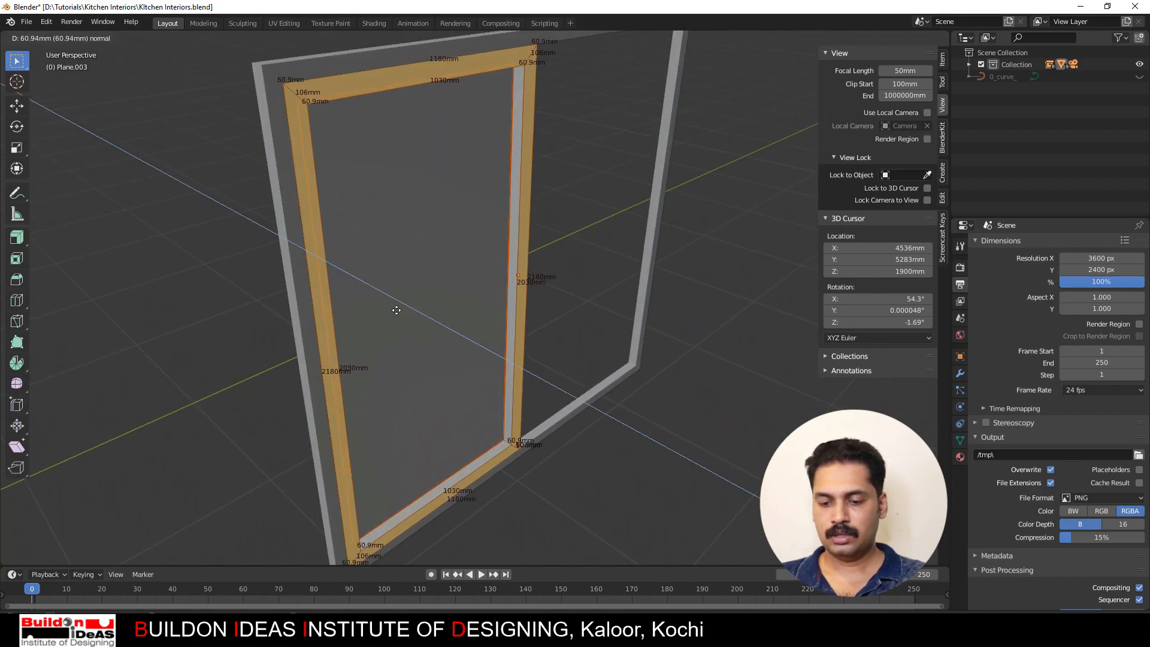
{"action": "type", "text": "20"}
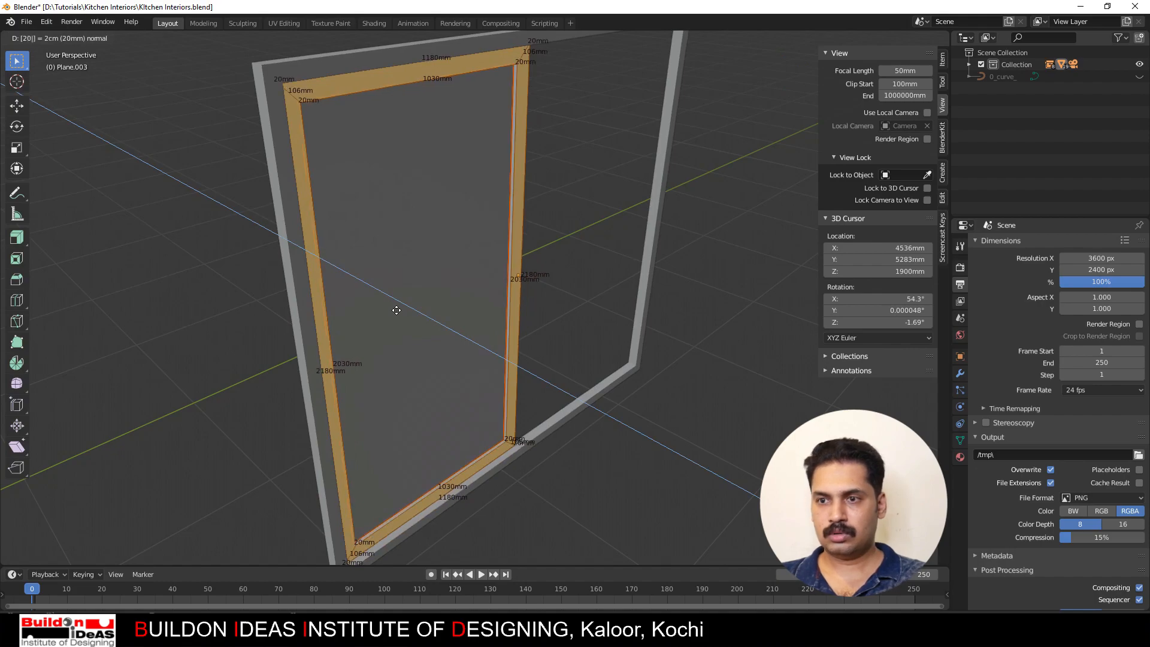
{"action": "key", "text": "Return"}
{"action": "mouse_move", "coordinate": [415, 334]}
{"action": "middle_mouse_down"}
{"action": "mouse_move", "coordinate": [405, 326]}
{"action": "mouse_move", "coordinate": [426, 323]}
{"action": "middle_mouse_up"}
{"action": "key", "text": "Tab"}
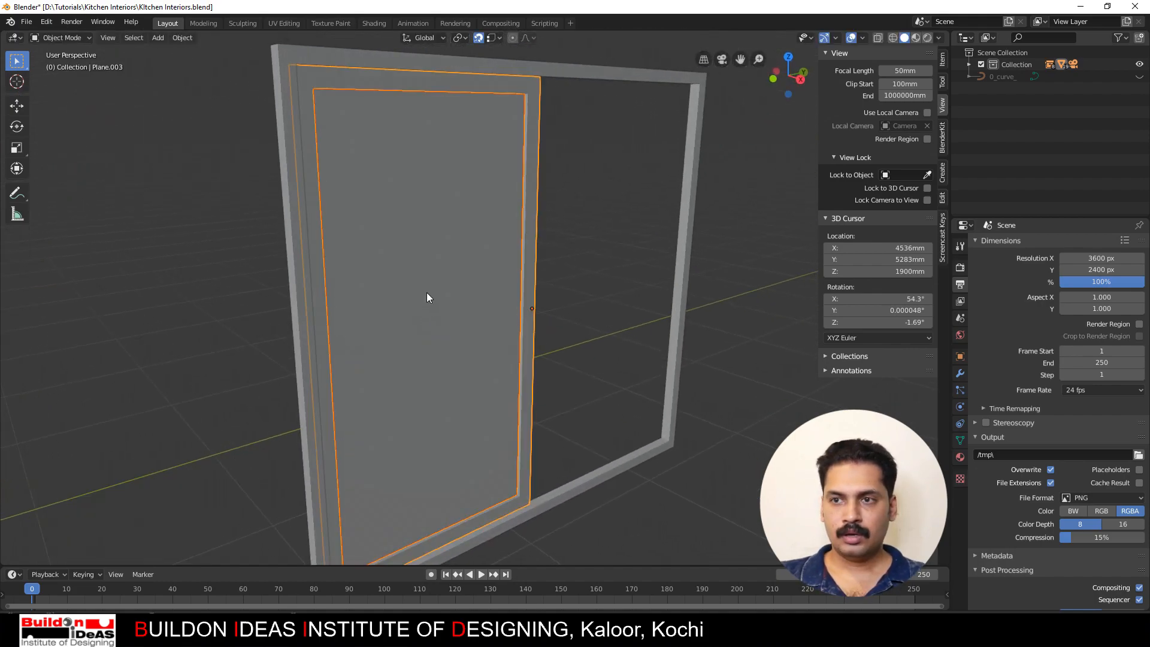
Step: Extrude the shutter's inner pane 10 mm to give it thickness
{"action": "left_click", "coordinate": [427, 298]}
{"action": "key", "text": "Tab"}
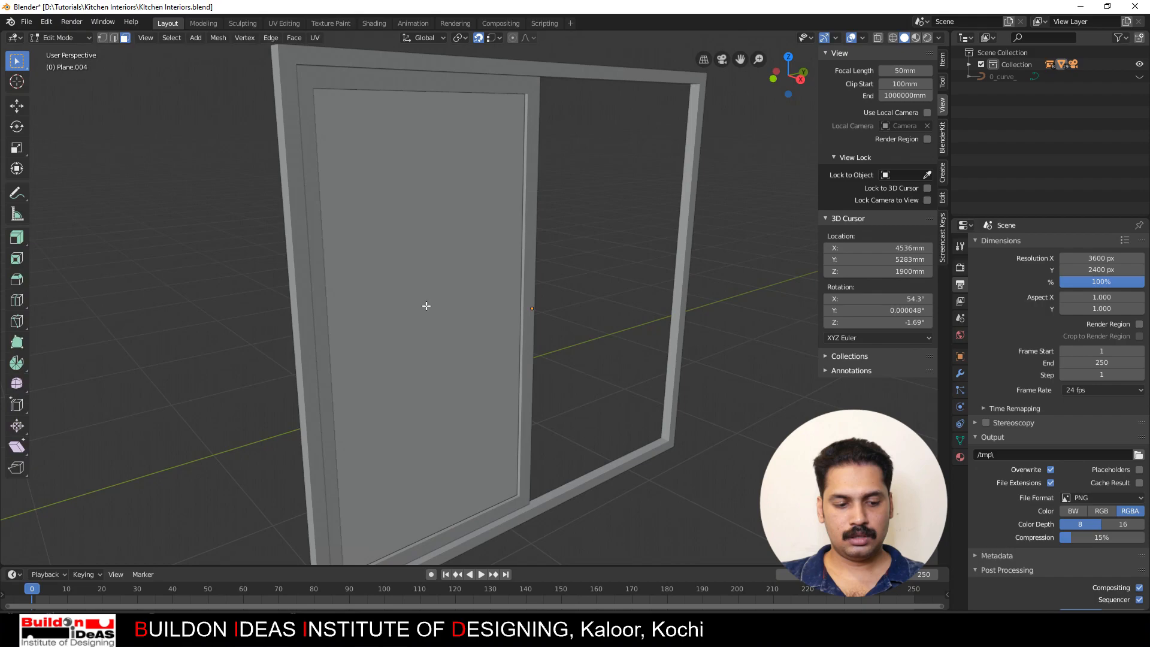
{"action": "left_click", "coordinate": [425, 305]}
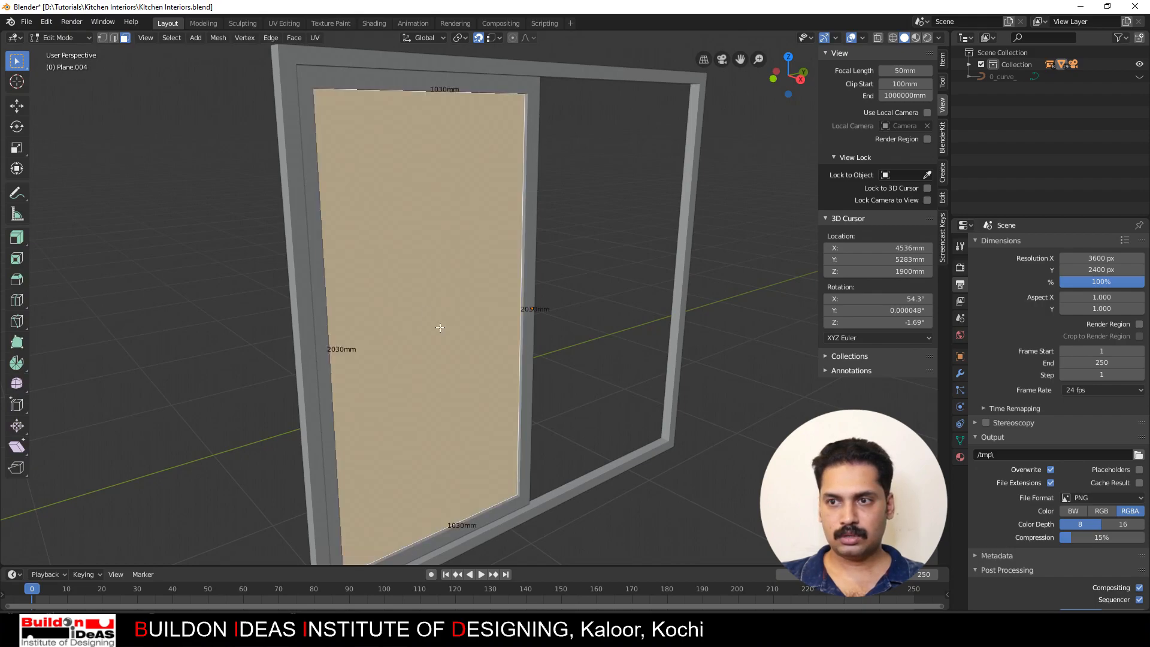
{"action": "type", "text": "e10"}
{"action": "key", "text": "Return"}
{"action": "middle_click_drag", "start_coordinate": [455, 403], "coordinate": [497, 400]}
{"action": "scroll", "coordinate": [471, 408], "scroll_direction": "up", "scroll_amount": 2}
{"action": "scroll", "coordinate": [445, 413], "scroll_direction": "down", "scroll_amount": 2}
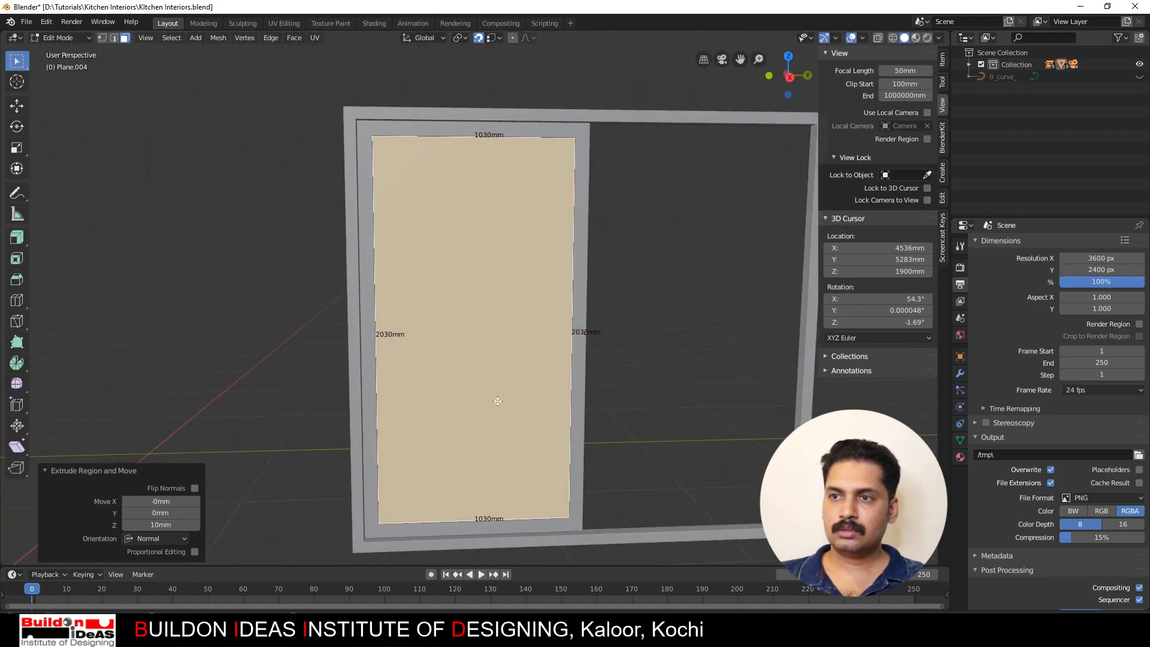
Step: Duplicate the shutter border and its glass pane into the empty half of the frame, offset about 40 mm in X and 1184 mm in Y
{"action": "key", "text": "Tab"}
{"action": "left_click", "coordinate": [503, 312], "text": "shift"}
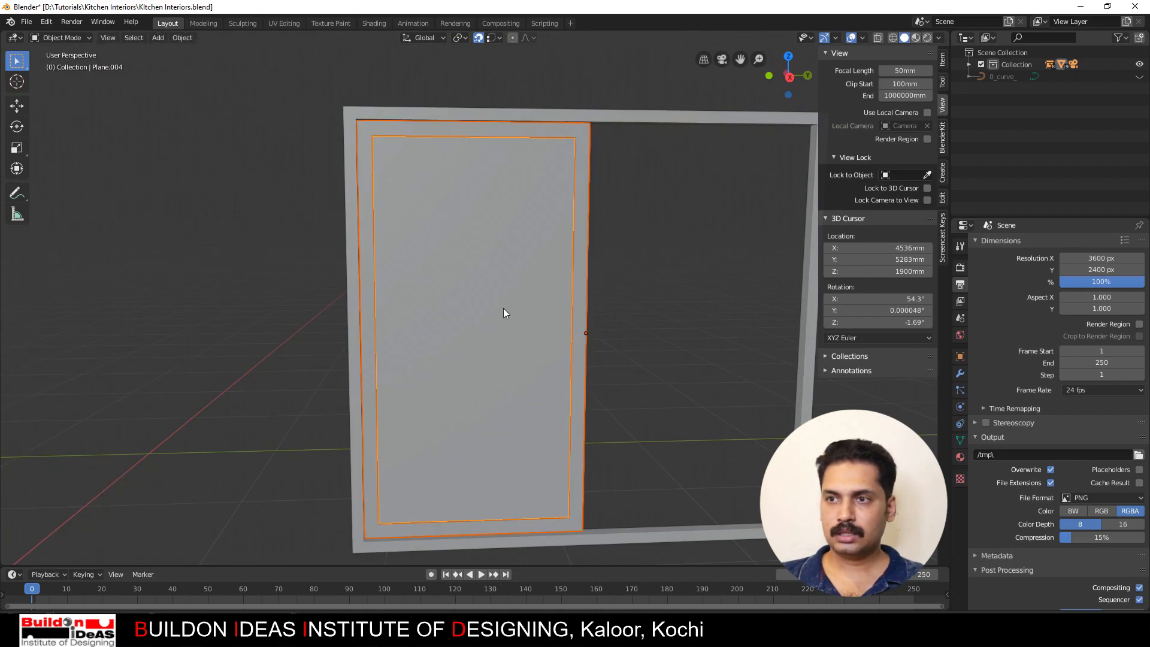
{"action": "middle_click_drag", "start_coordinate": [457, 354], "coordinate": [396, 427]}
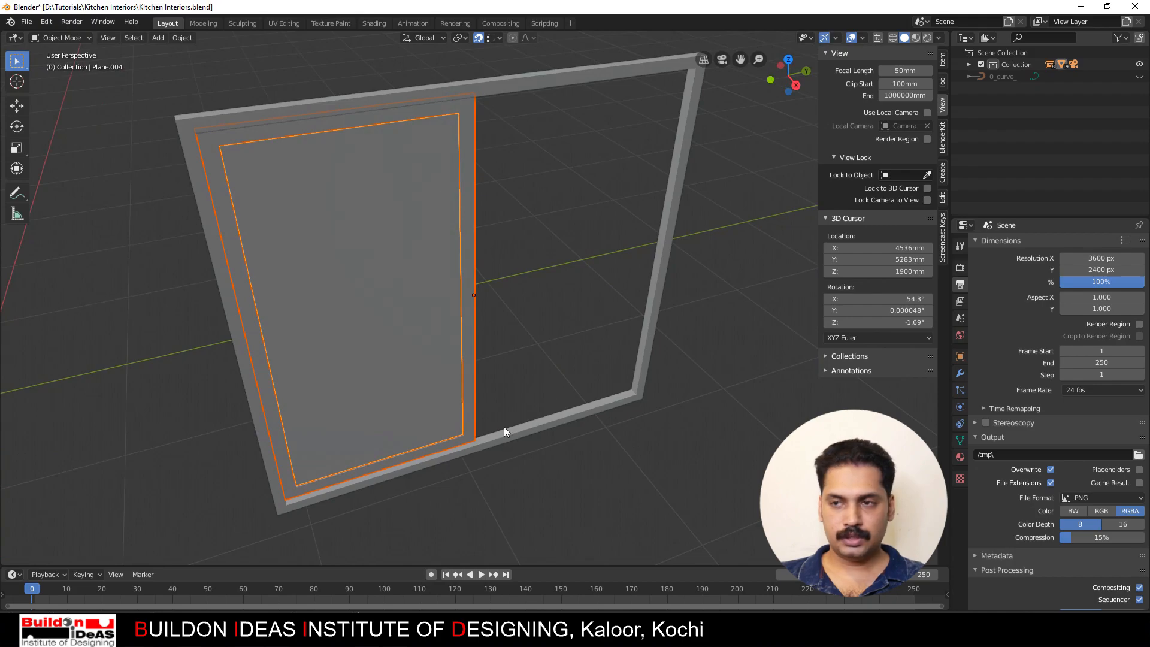
{"action": "key", "text": "shift+d"}
{"action": "left_click", "coordinate": [634, 395]}
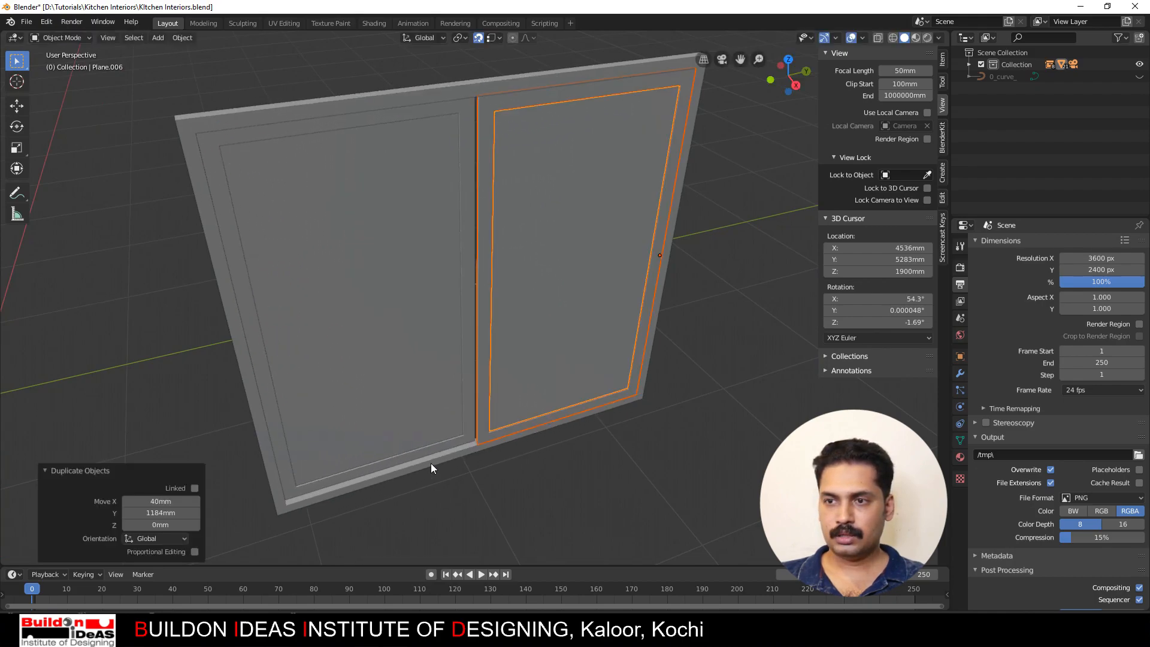
{"action": "middle_click_drag", "start_coordinate": [430, 462], "coordinate": [398, 437]}
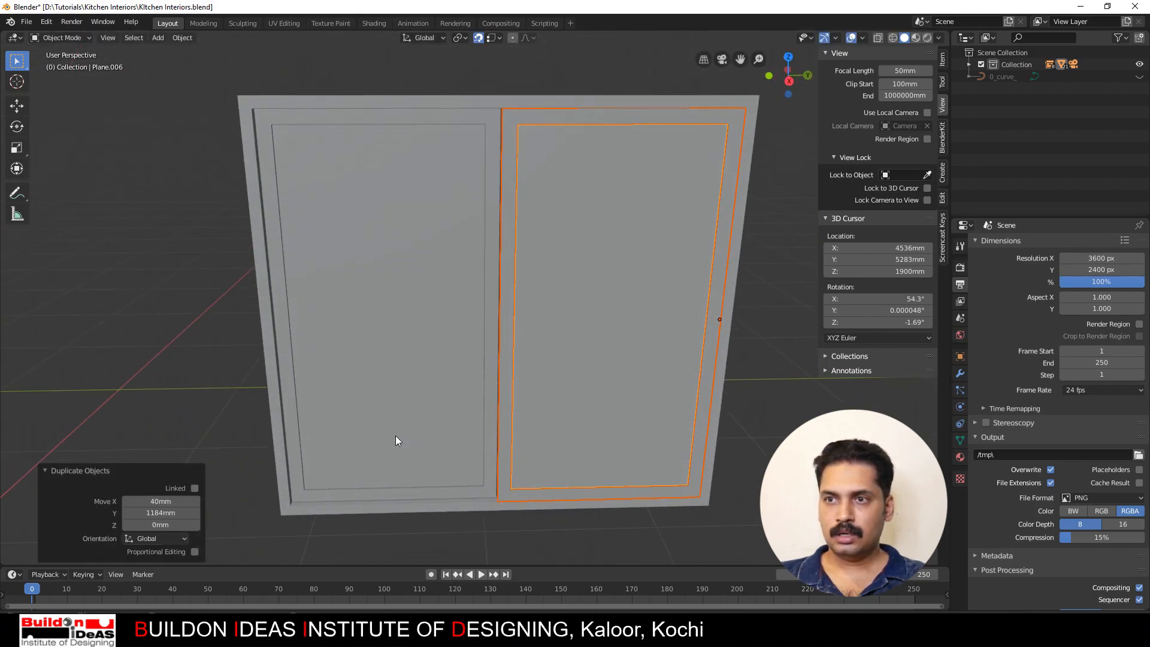
Step: Shift the duplicate shutter's vertical member at the centre about -47.6 mm along Y, including the adjoining pane edge, to overlap the first shutter
{"action": "key", "text": "Tab"}
{"action": "left_click_drag", "start_coordinate": [473, 82], "coordinate": [535, 559]}
{"action": "left_click", "coordinate": [877, 38]}
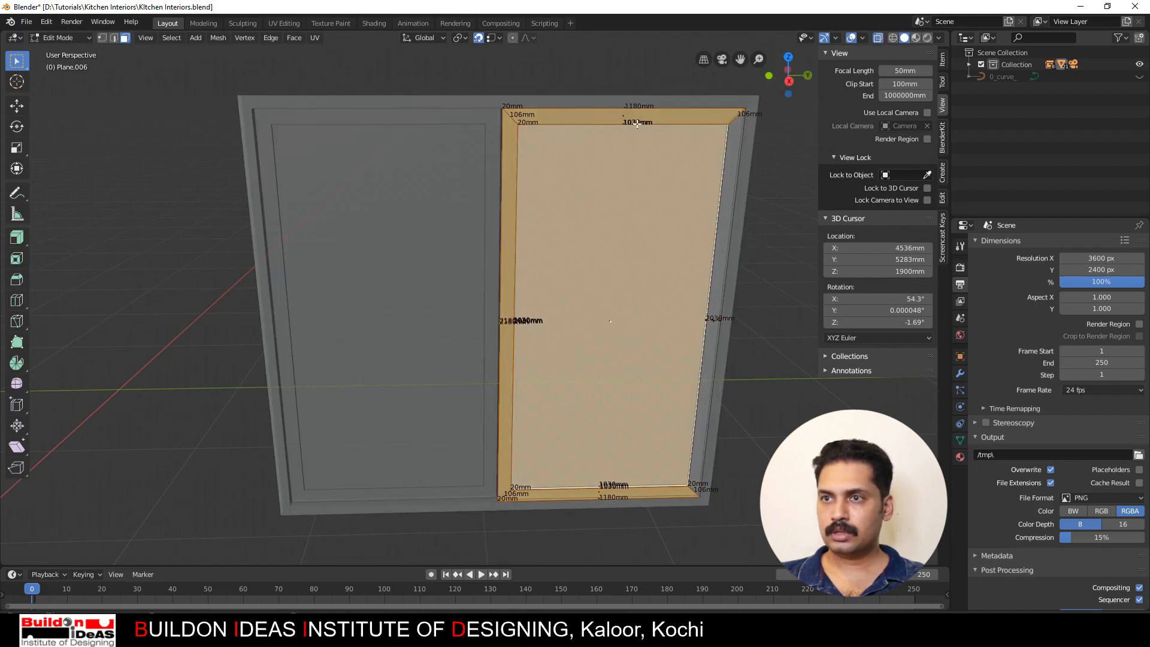
{"action": "key", "text": "1"}
{"action": "left_click_drag", "start_coordinate": [458, 66], "coordinate": [530, 563]}
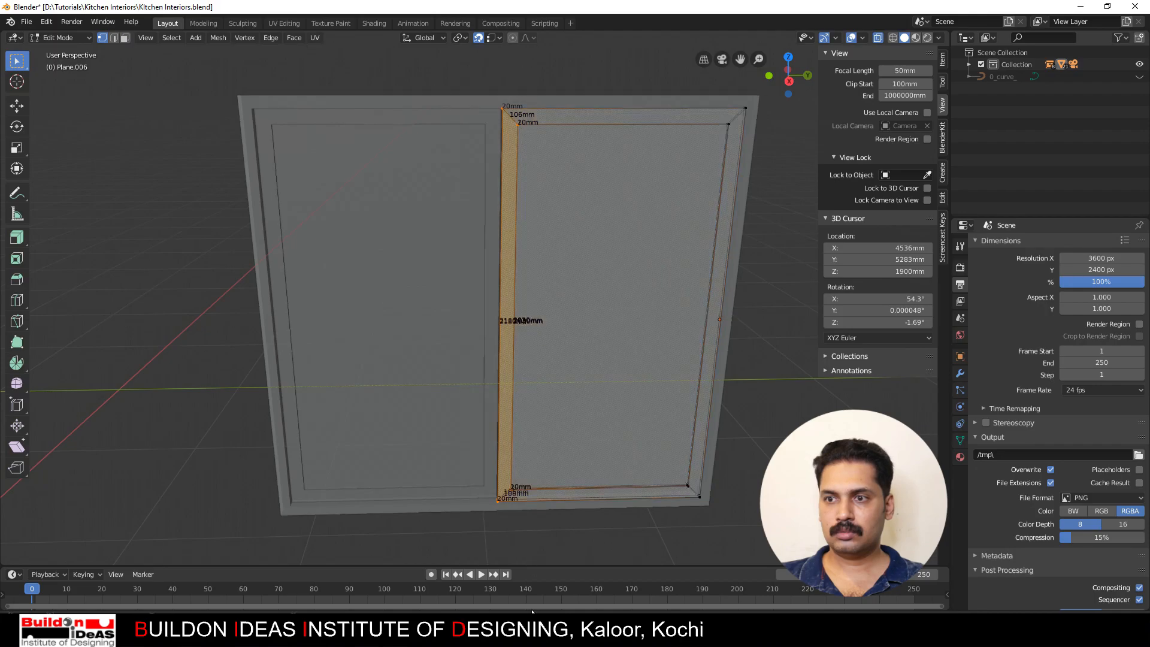
{"action": "key", "text": "g"}
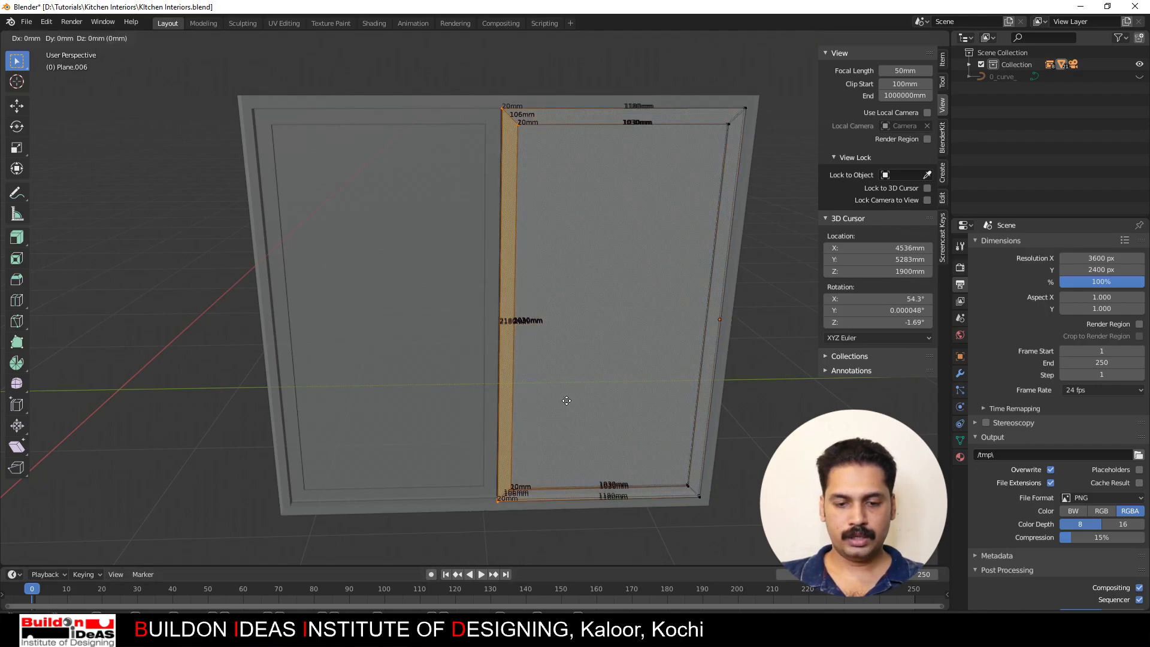
{"action": "key", "text": "y"}
{"action": "left_click", "coordinate": [558, 401]}
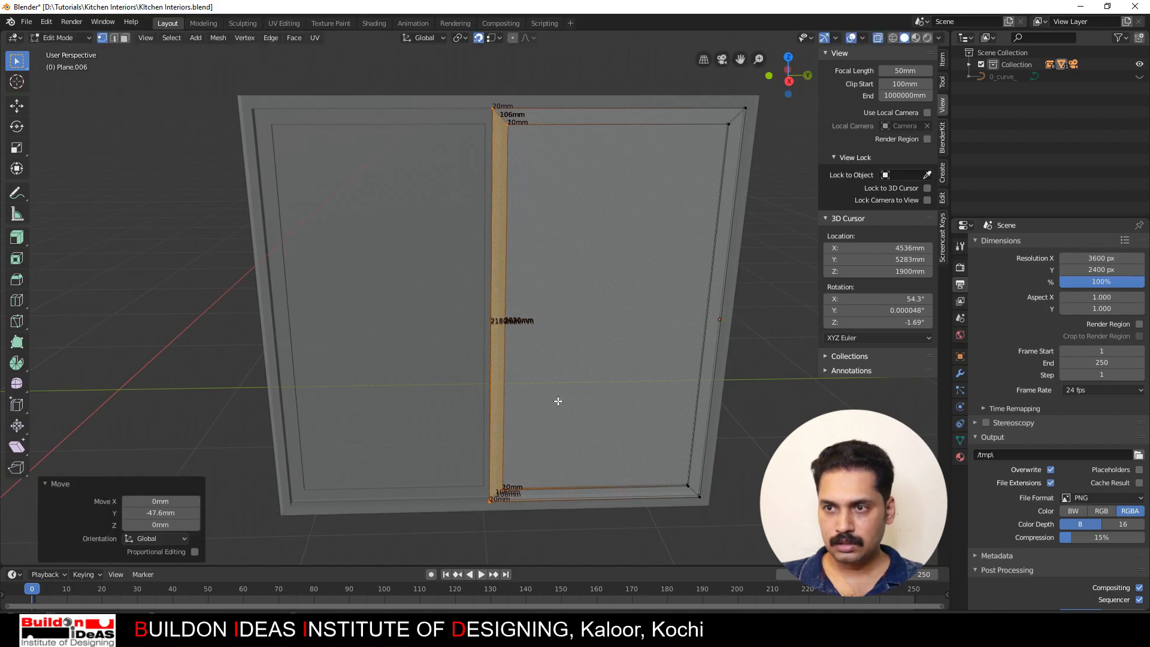
{"action": "key", "text": "Tab"}
Step: Shift the first shutter's central vertical member and its pane edge about 35.5 mm along Y toward the duplicate shutter
{"action": "left_click", "coordinate": [482, 275]}
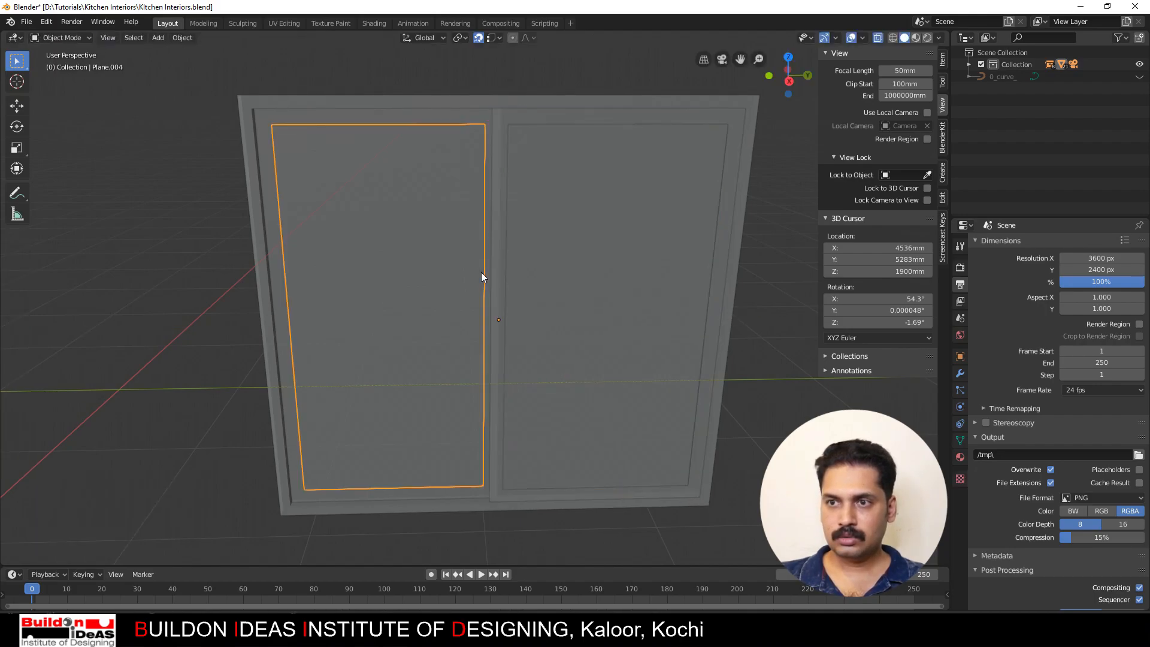
{"action": "left_click", "coordinate": [487, 234]}
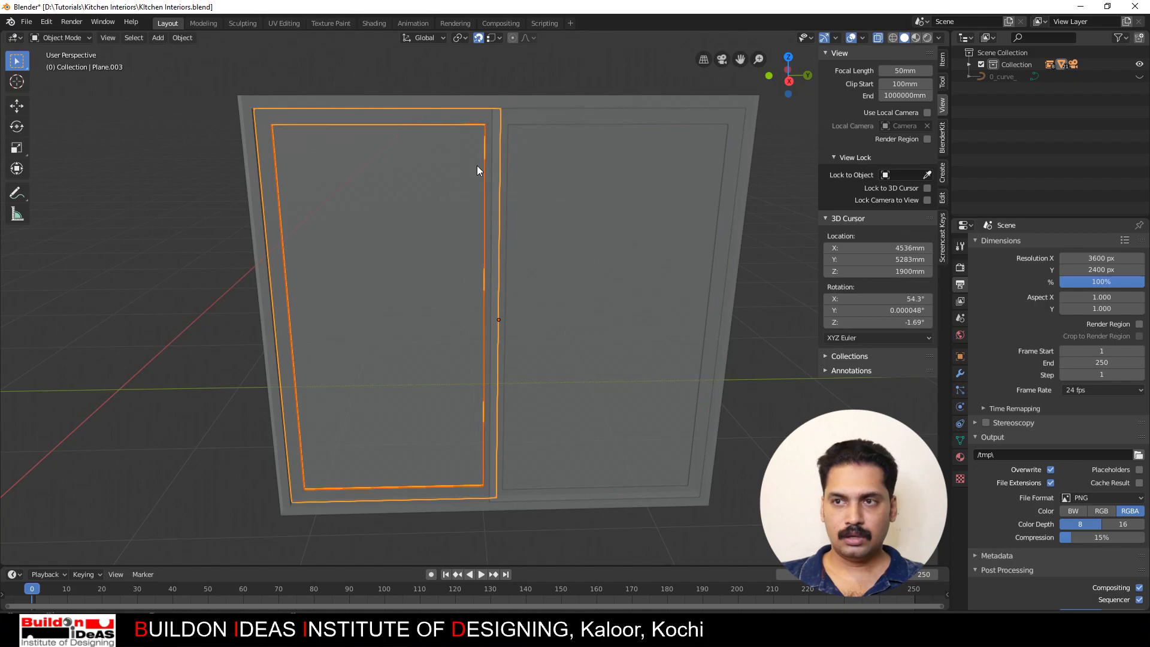
{"action": "key", "text": "Tab"}
{"action": "left_click_drag", "start_coordinate": [466, 85], "coordinate": [570, 564]}
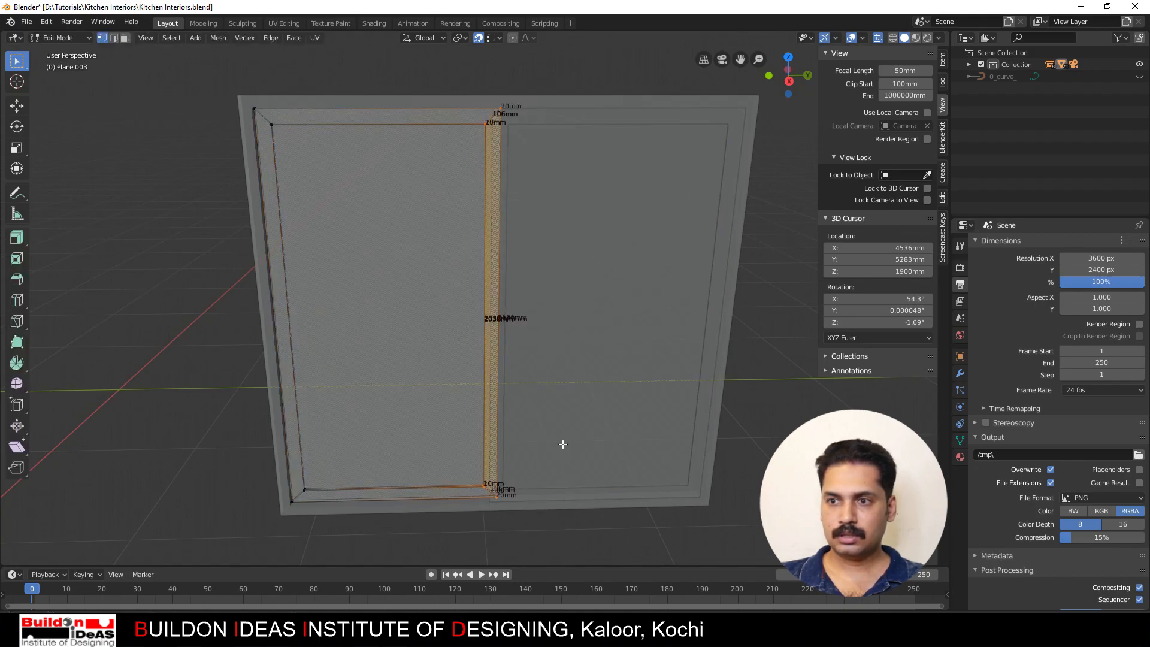
{"action": "key", "text": "g"}
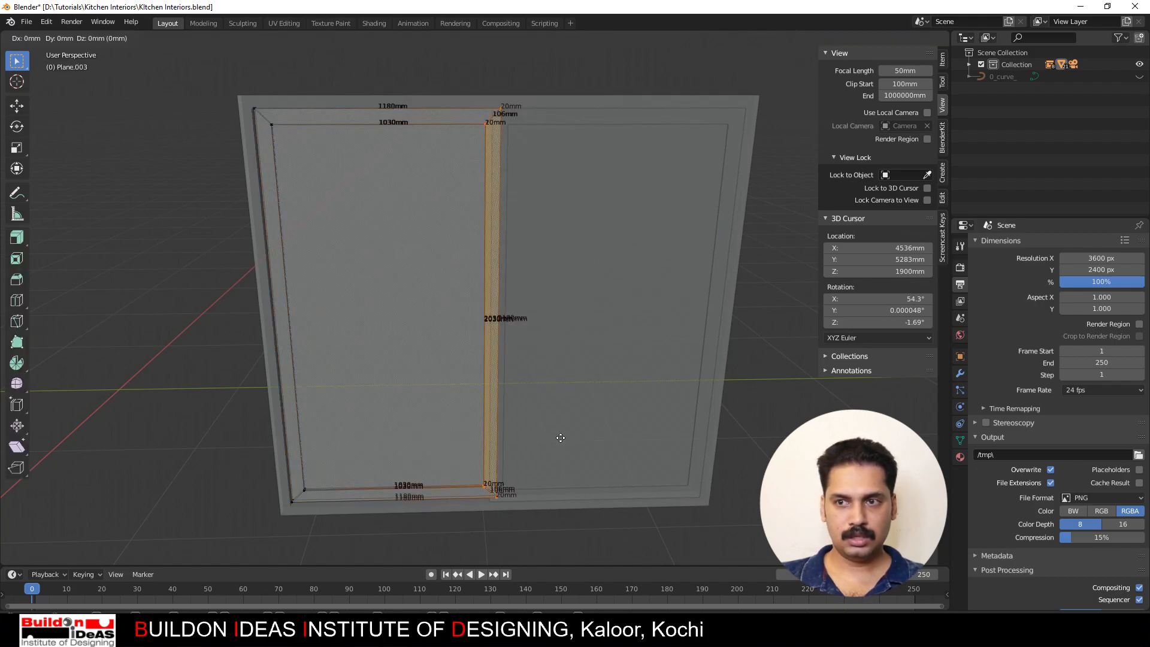
{"action": "key", "text": "y"}
{"action": "left_click", "coordinate": [562, 436]}
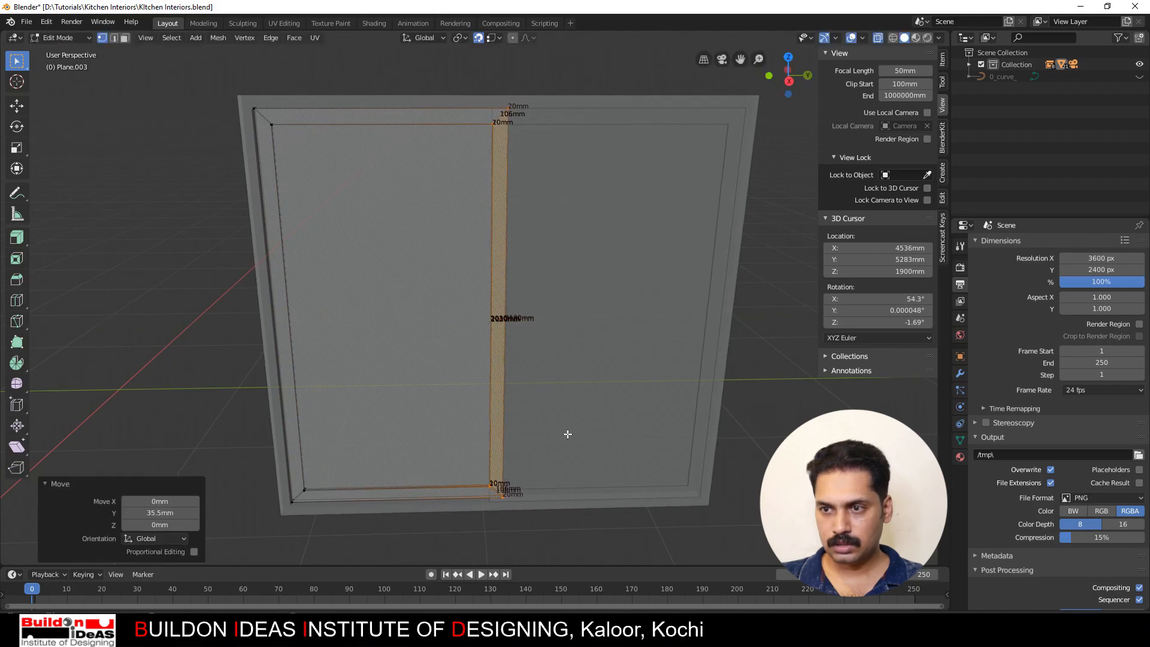
{"action": "key", "text": "Tab"}
Step: Move the window frame, both shutters and their panes into a new collection named Windows
{"action": "middle_click_drag", "start_coordinate": [422, 444], "coordinate": [476, 437]}
{"action": "left_click", "coordinate": [664, 420]}
{"action": "middle_click_drag", "start_coordinate": [664, 420], "coordinate": [283, 109]}
{"action": "left_click", "coordinate": [439, 268]}
{"action": "left_click_drag", "start_coordinate": [283, 109], "coordinate": [746, 565]}
{"action": "key", "text": "m"}
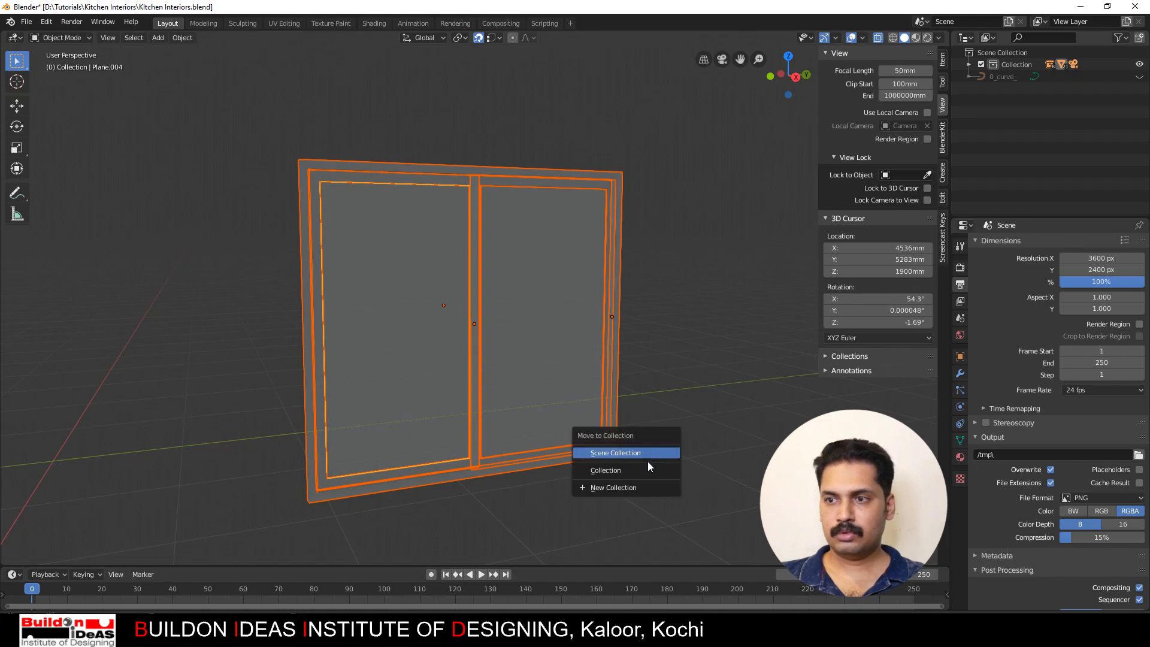
{"action": "left_click", "coordinate": [627, 487]}
{"action": "type", "text": "Window"}
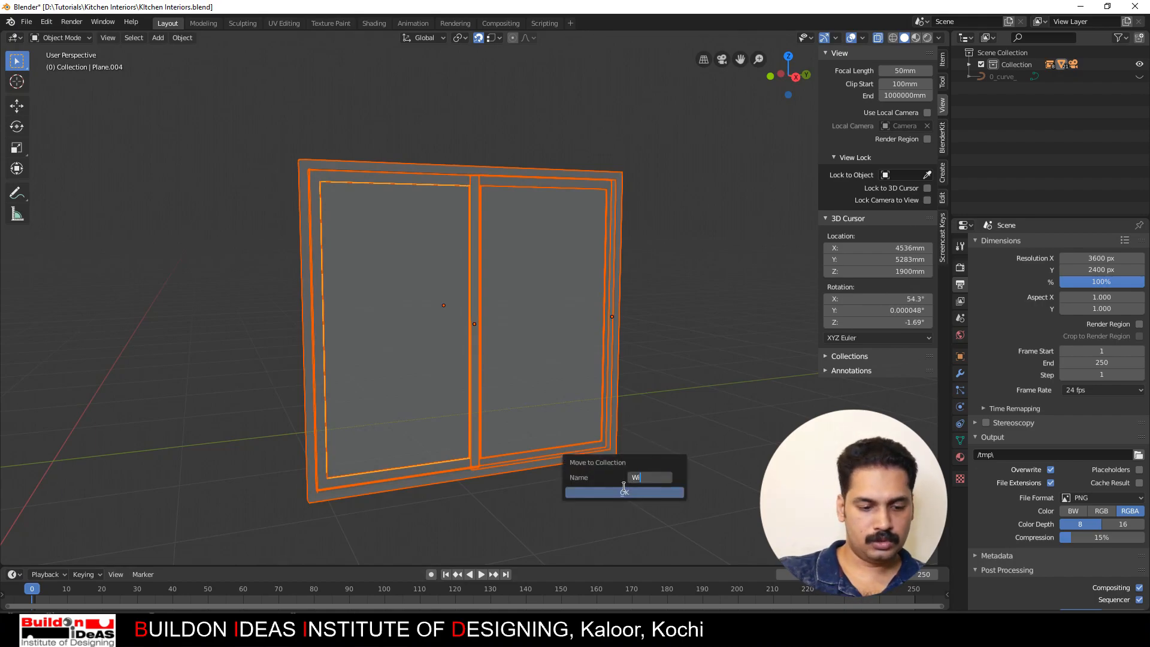
{"action": "type", "text": "s"}
{"action": "left_click", "coordinate": [624, 492]}
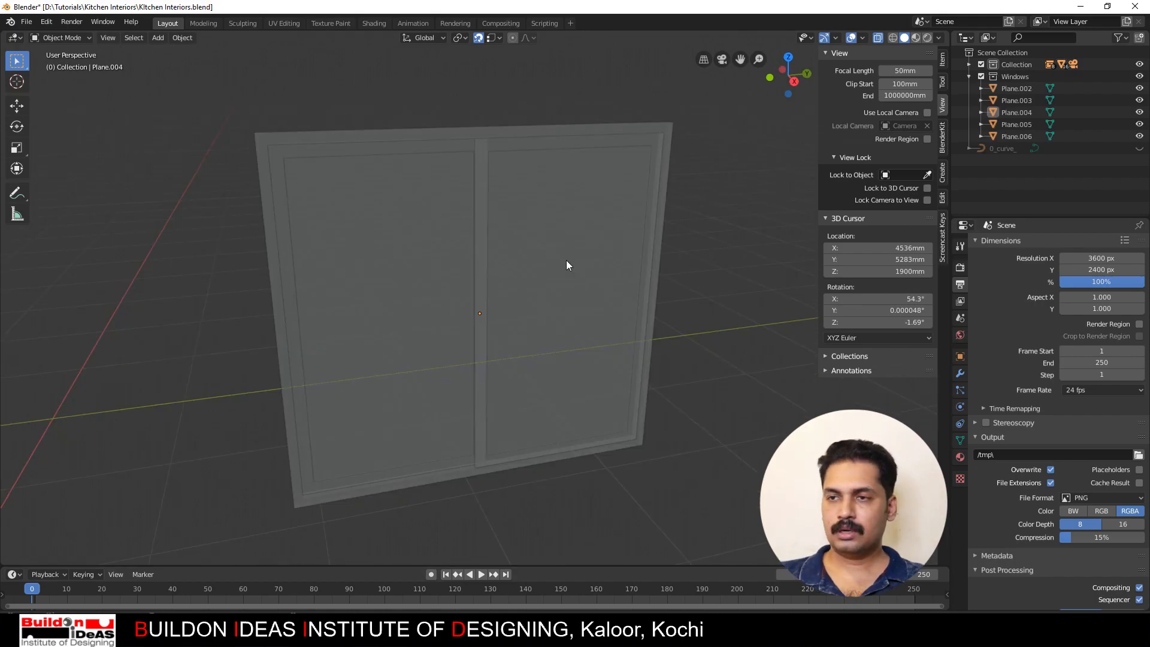
Step: Slide the first shutter's border and pane about 860 mm along Y so it stands partly open behind the other shutter
{"action": "left_click", "coordinate": [555, 260]}
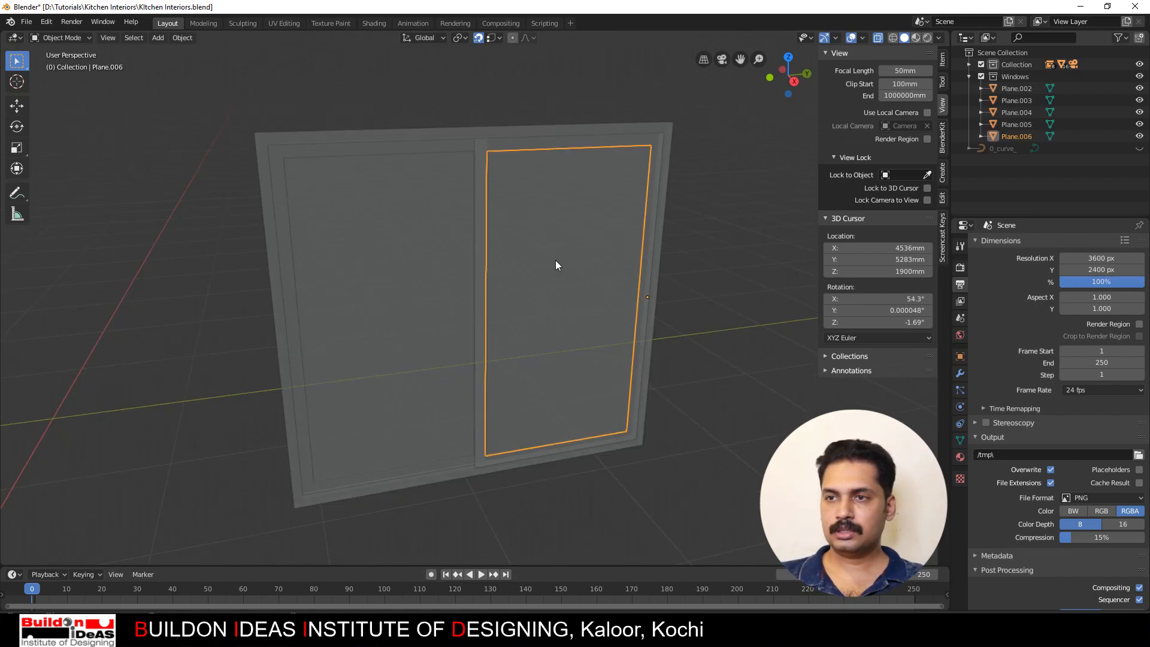
{"action": "left_click", "coordinate": [482, 169]}
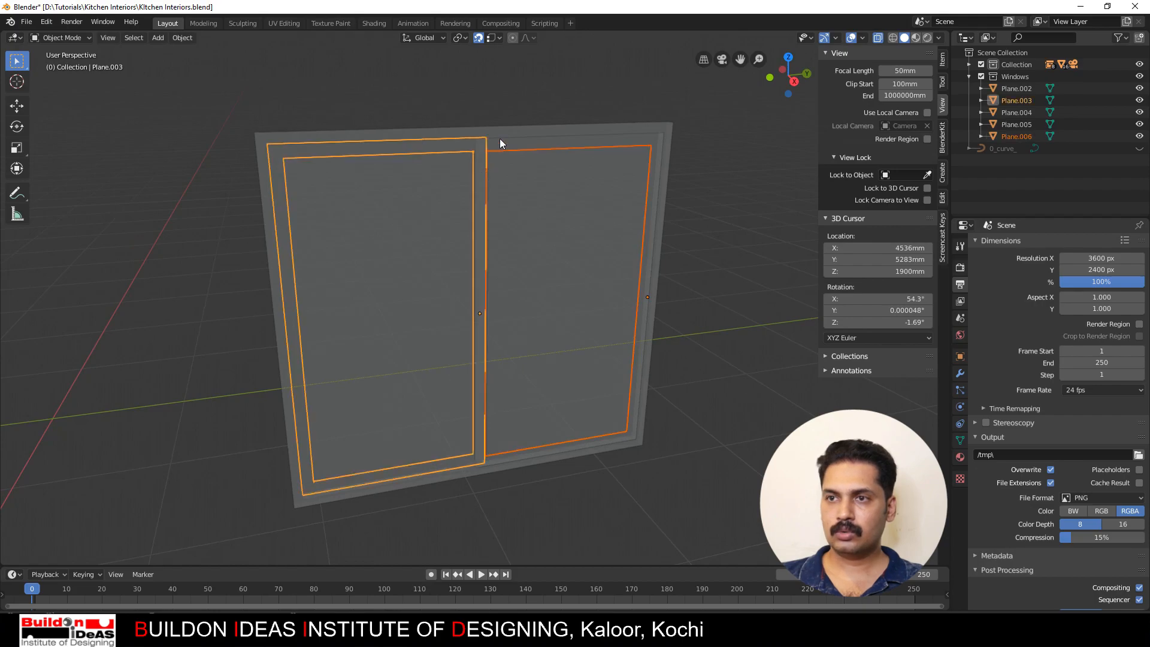
{"action": "left_click", "coordinate": [507, 168]}
{"action": "left_click", "coordinate": [506, 173], "text": "shift"}
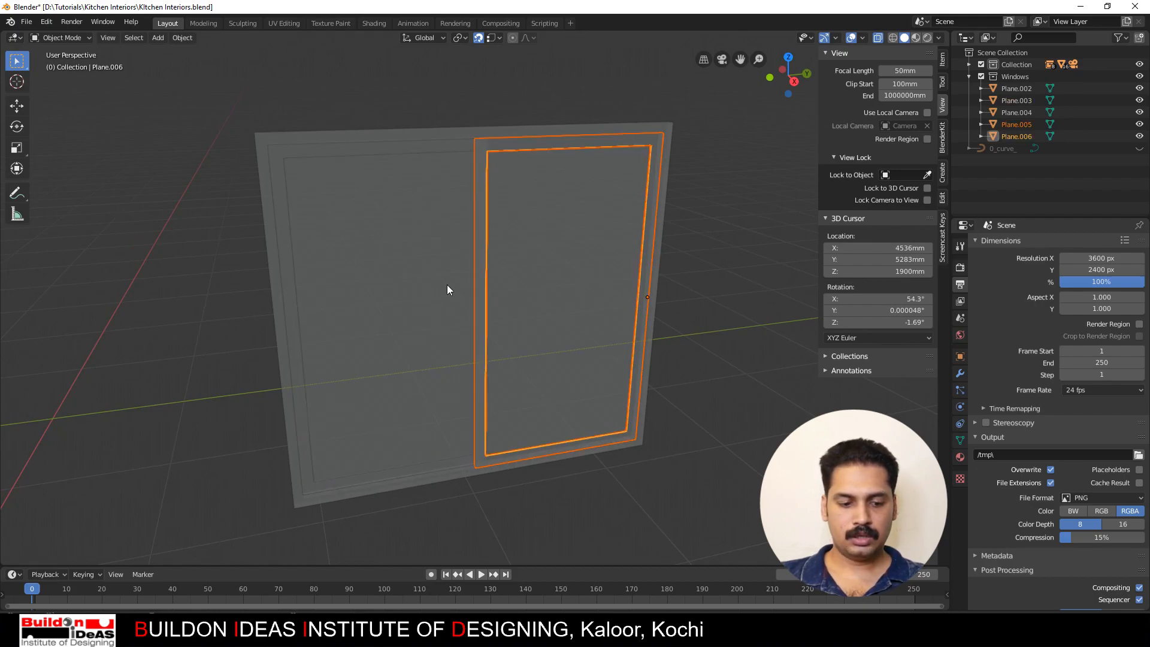
{"action": "left_click", "coordinate": [393, 318]}
{"action": "left_click", "coordinate": [352, 153], "text": "shift"}
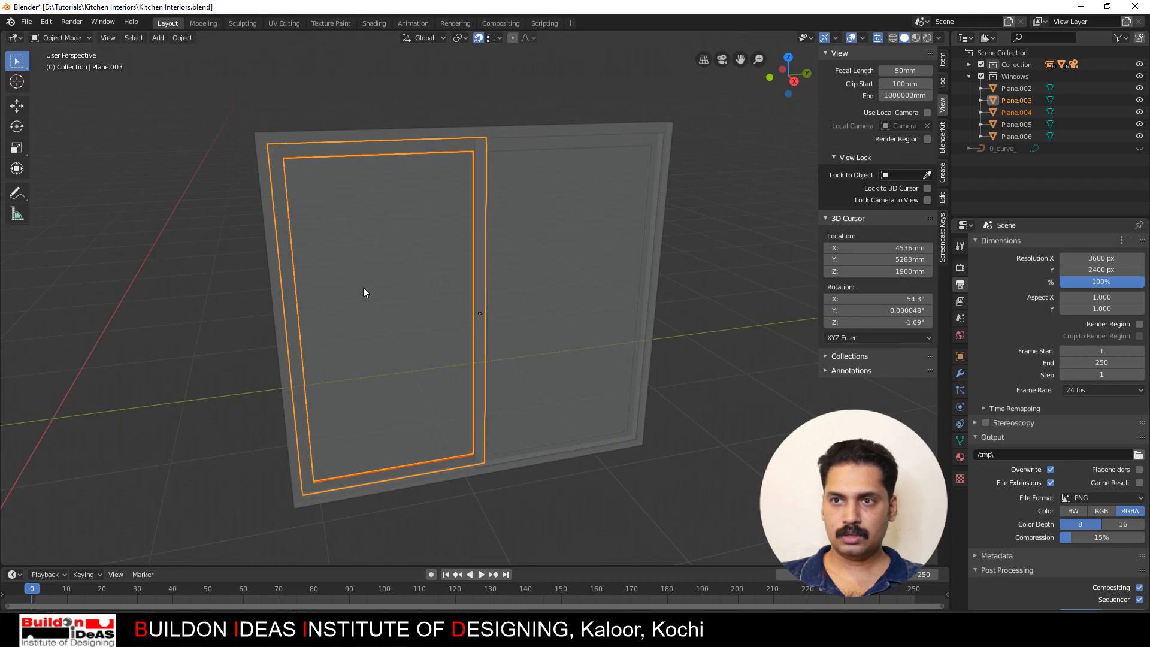
{"action": "key", "text": "g"}
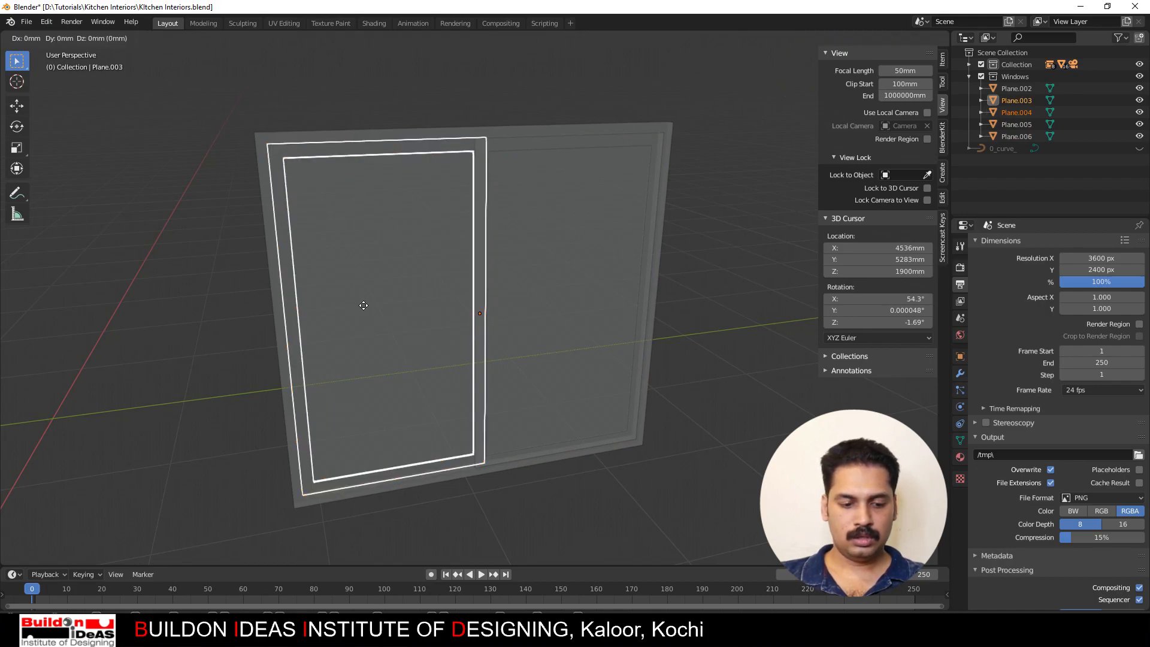
{"action": "key", "text": "y"}
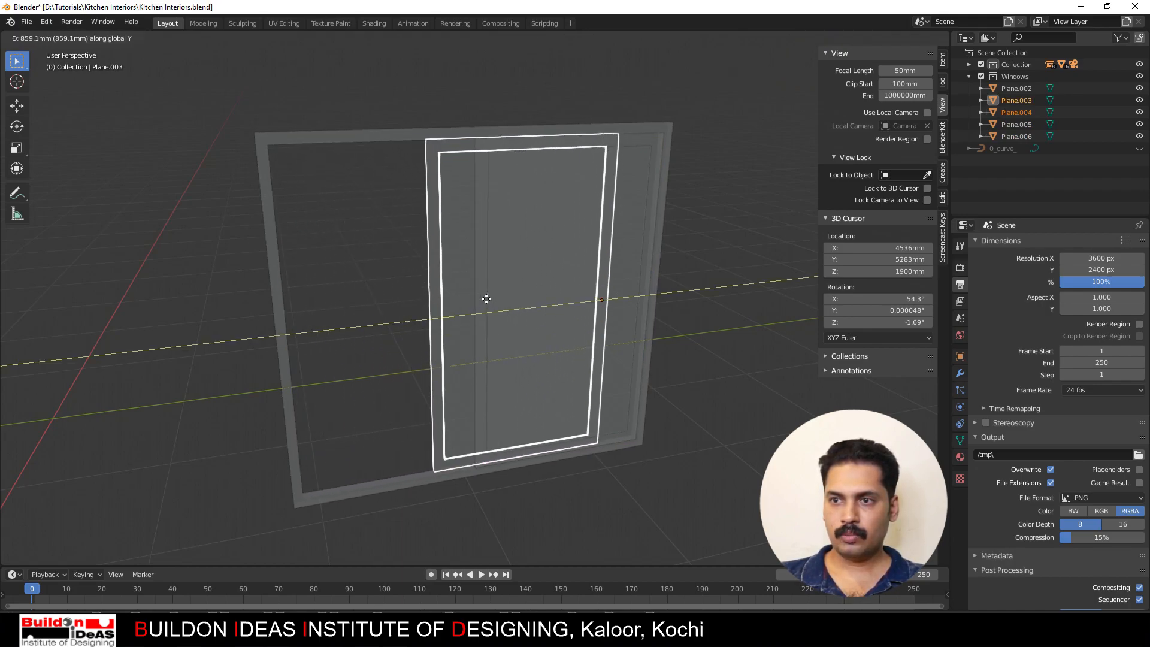
{"action": "left_click", "coordinate": [485, 302]}
{"action": "left_click", "coordinate": [338, 250]}
Step: Turn off X-ray display, reveal all hidden kitchen objects and clear the selection
{"action": "middle_click_drag", "start_coordinate": [339, 250], "coordinate": [419, 277]}
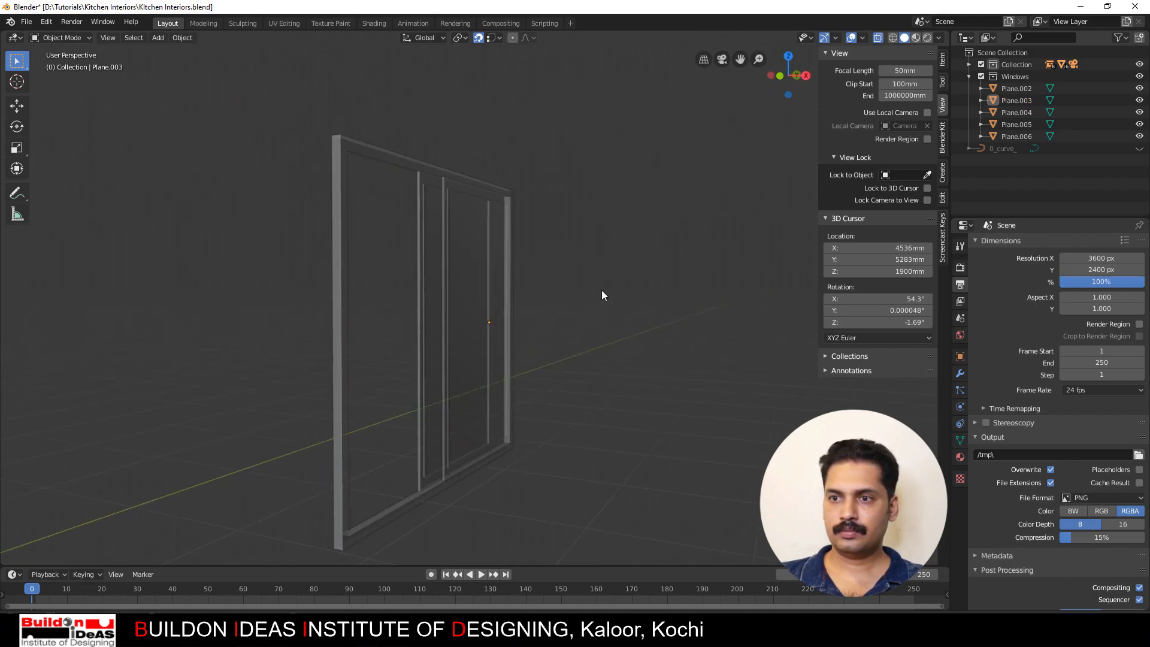
{"action": "middle_click_drag", "start_coordinate": [603, 296], "coordinate": [384, 384]}
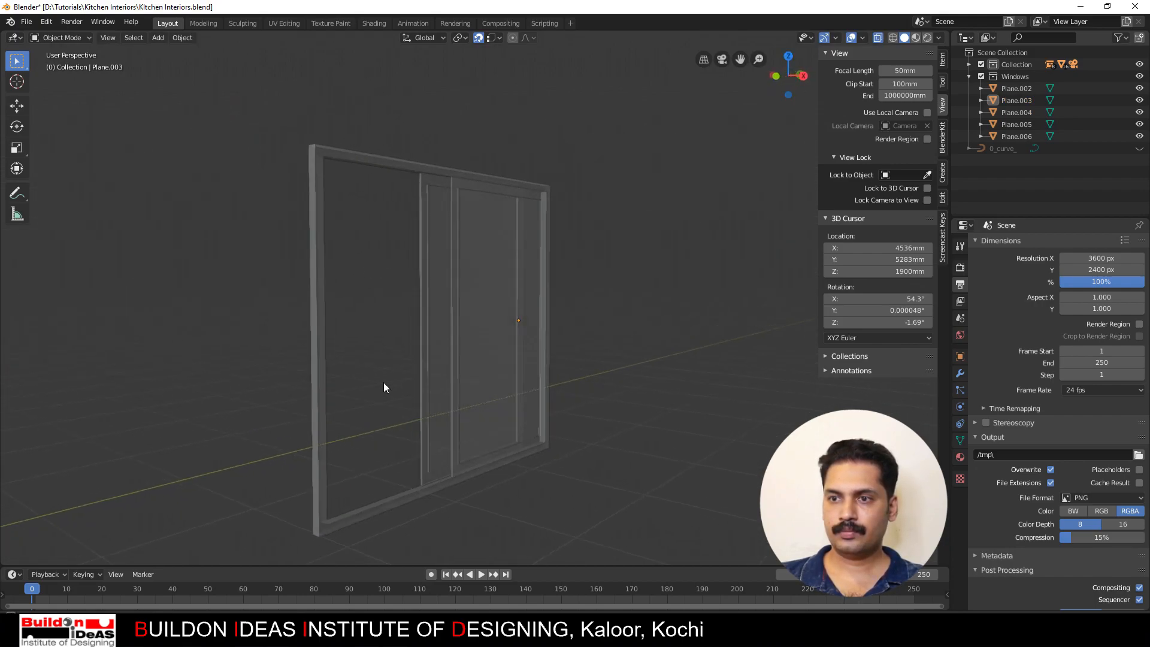
{"action": "left_click", "coordinate": [878, 38]}
{"action": "middle_click_drag", "start_coordinate": [581, 249], "coordinate": [333, 304]}
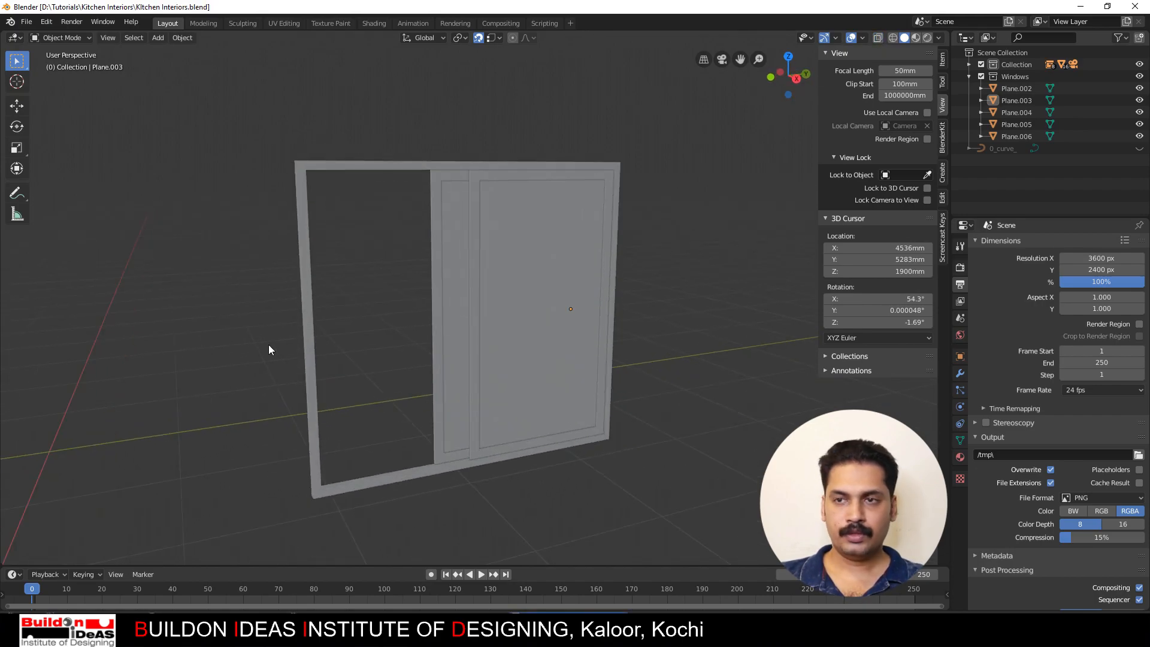
{"action": "middle_click_drag", "start_coordinate": [269, 346], "coordinate": [291, 362]}
{"action": "key", "text": "alt+h"}
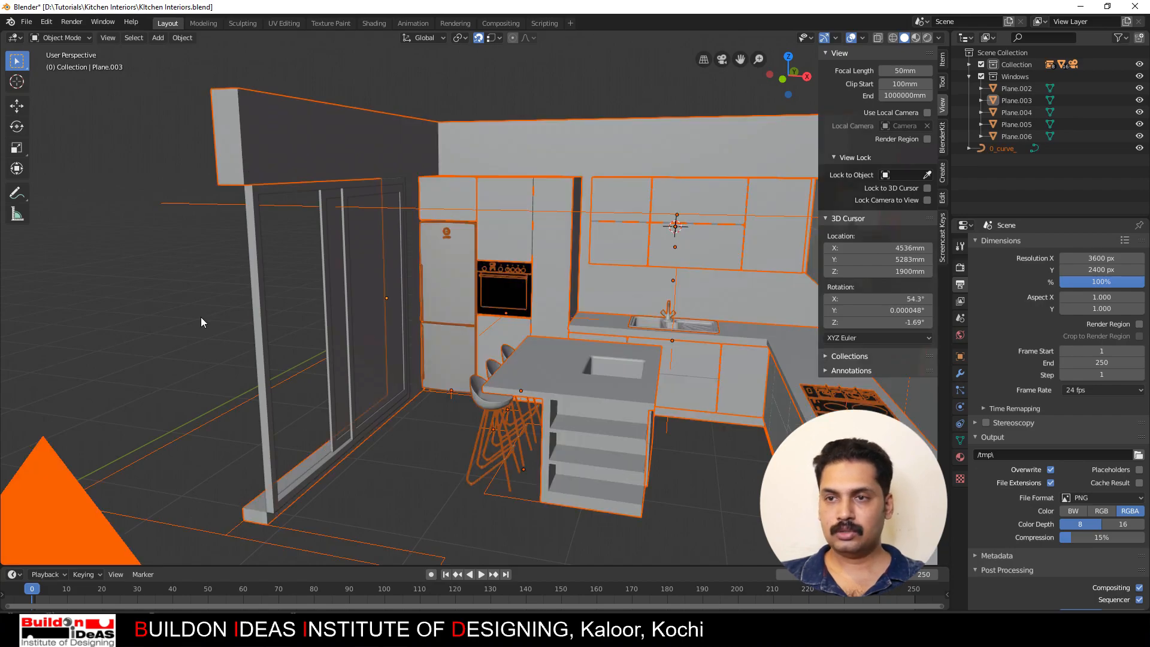
{"action": "key", "text": "alt+a"}
Step: Open the list of objects that can be added to the scene
{"action": "middle_click_drag", "start_coordinate": [185, 311], "coordinate": [420, 323]}
{"action": "middle_click_drag", "start_coordinate": [360, 244], "coordinate": [319, 298]}
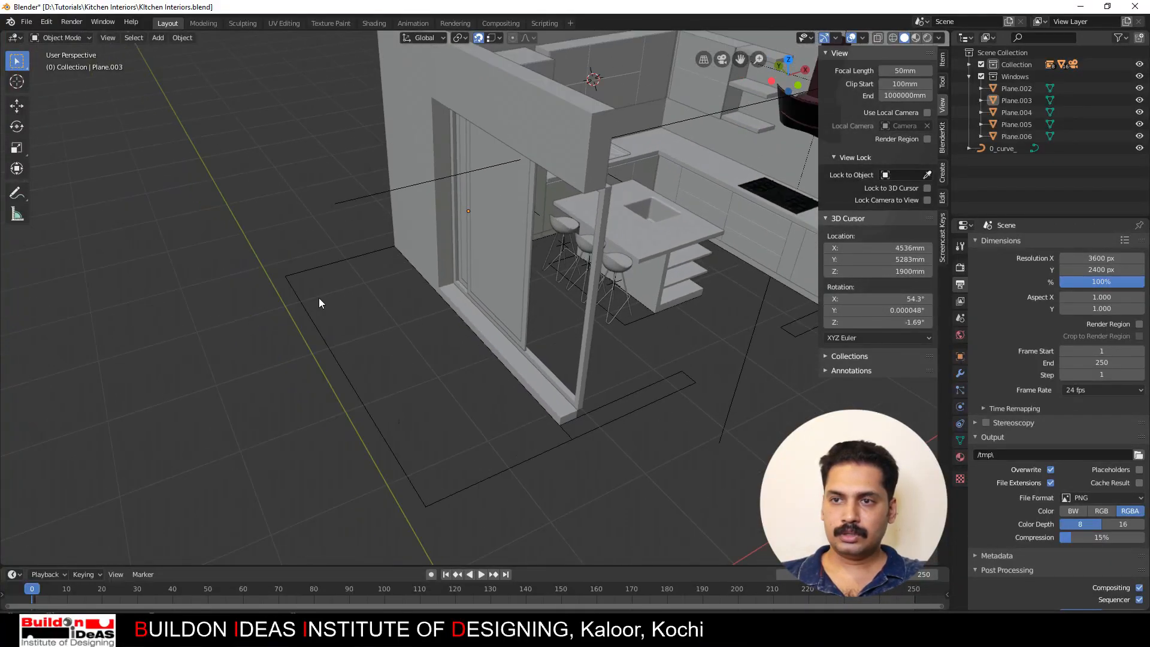
{"action": "left_click", "coordinate": [165, 37]}
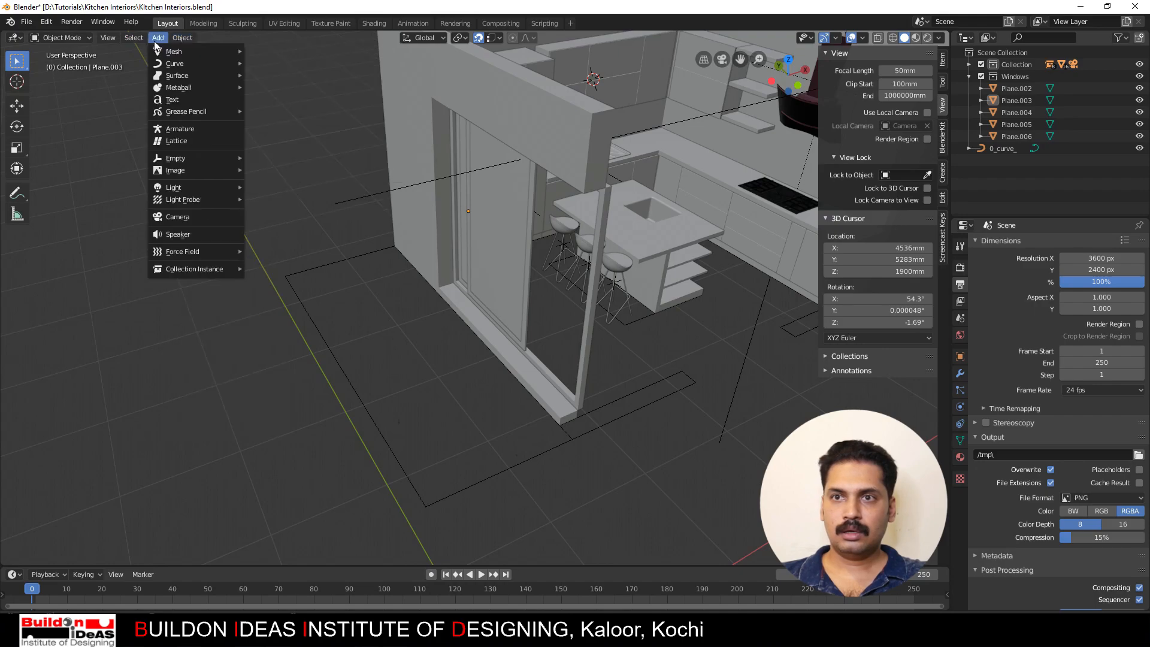
Step: Add a single vertex at the wall's outer base corner and extrude it around a closed 1500 by 4000 mm outline outside the window
{"action": "mouse_move", "coordinate": [174, 52]}
{"action": "mouse_move", "coordinate": [281, 213]}
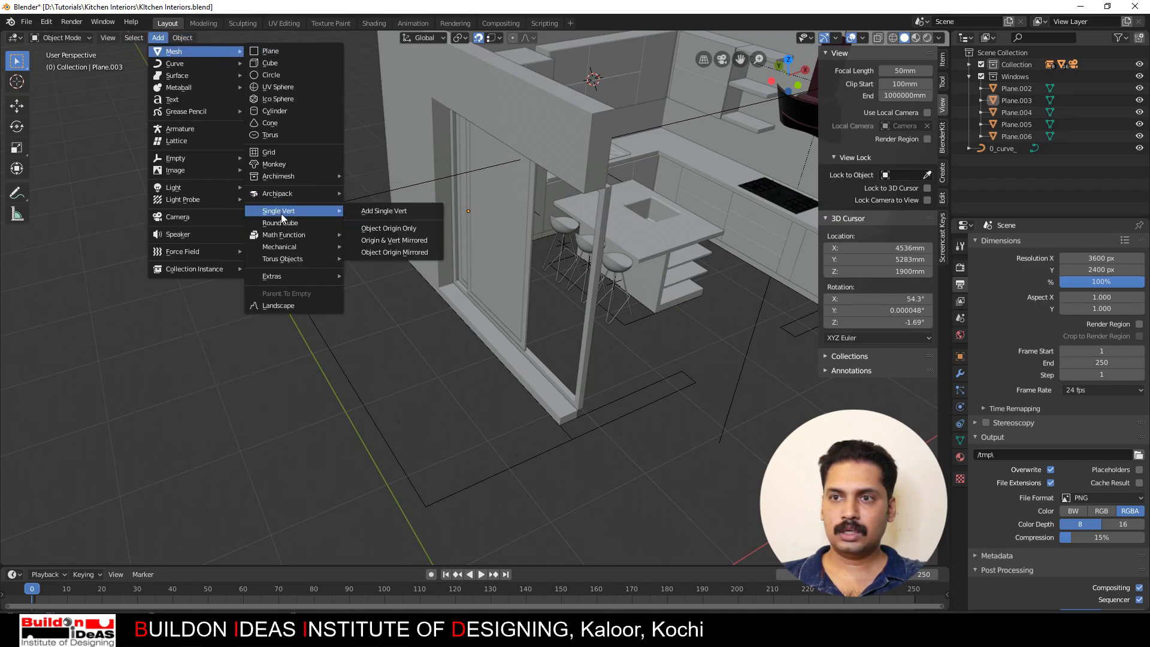
{"action": "left_click", "coordinate": [387, 211]}
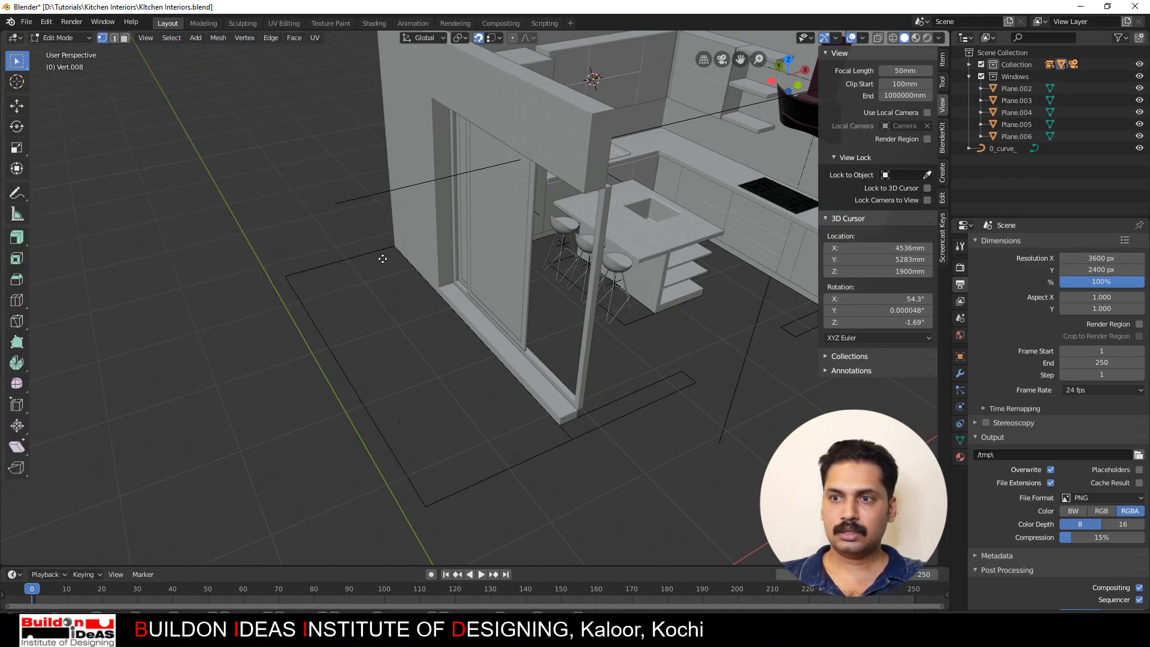
{"action": "left_click", "coordinate": [388, 244]}
{"action": "key", "text": "e"}
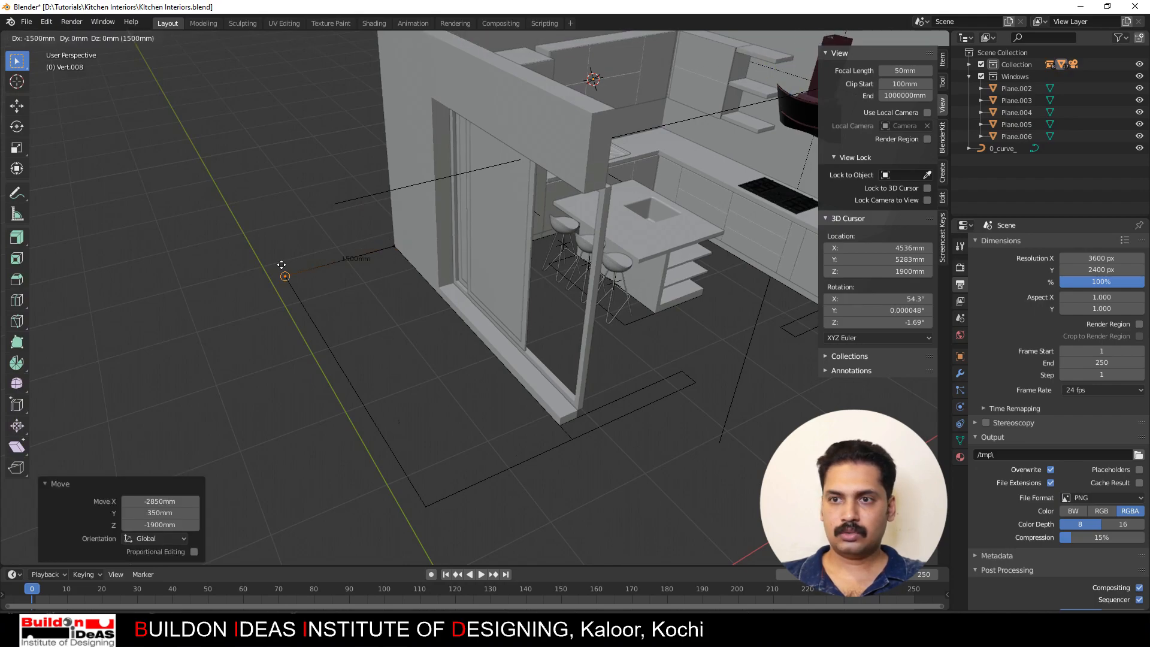
{"action": "left_click", "coordinate": [282, 264]}
{"action": "key", "text": "e"}
{"action": "left_click", "coordinate": [434, 505]}
{"action": "key", "text": "e"}
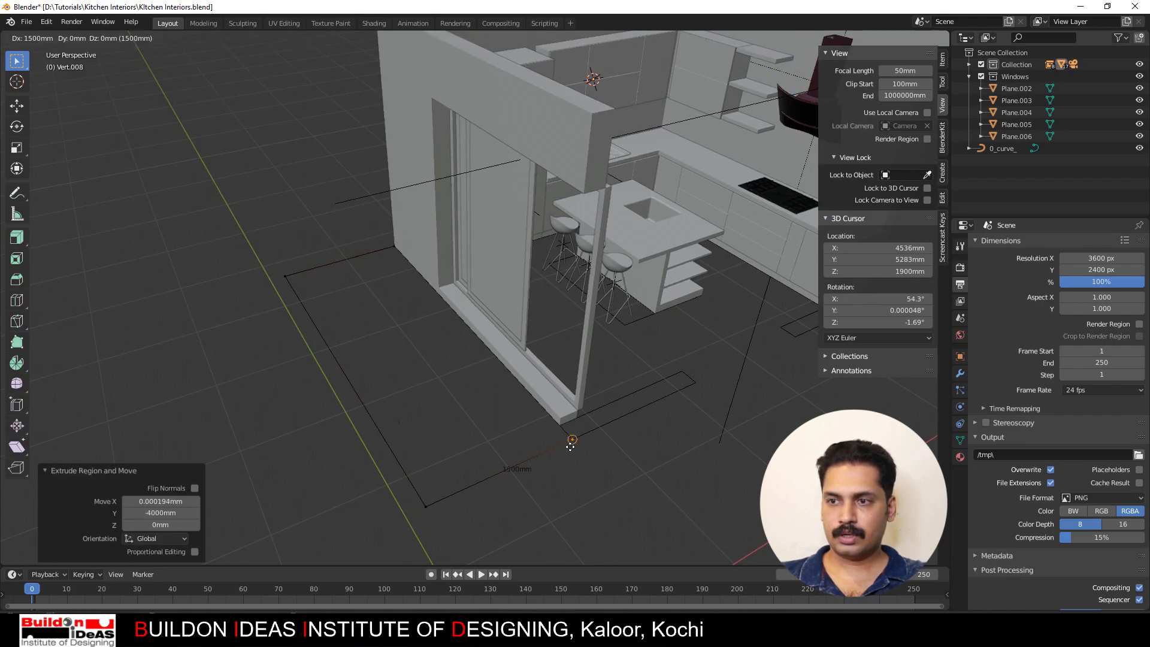
{"action": "left_click", "coordinate": [570, 441]}
{"action": "key", "text": "e"}
{"action": "left_click", "coordinate": [391, 246]}
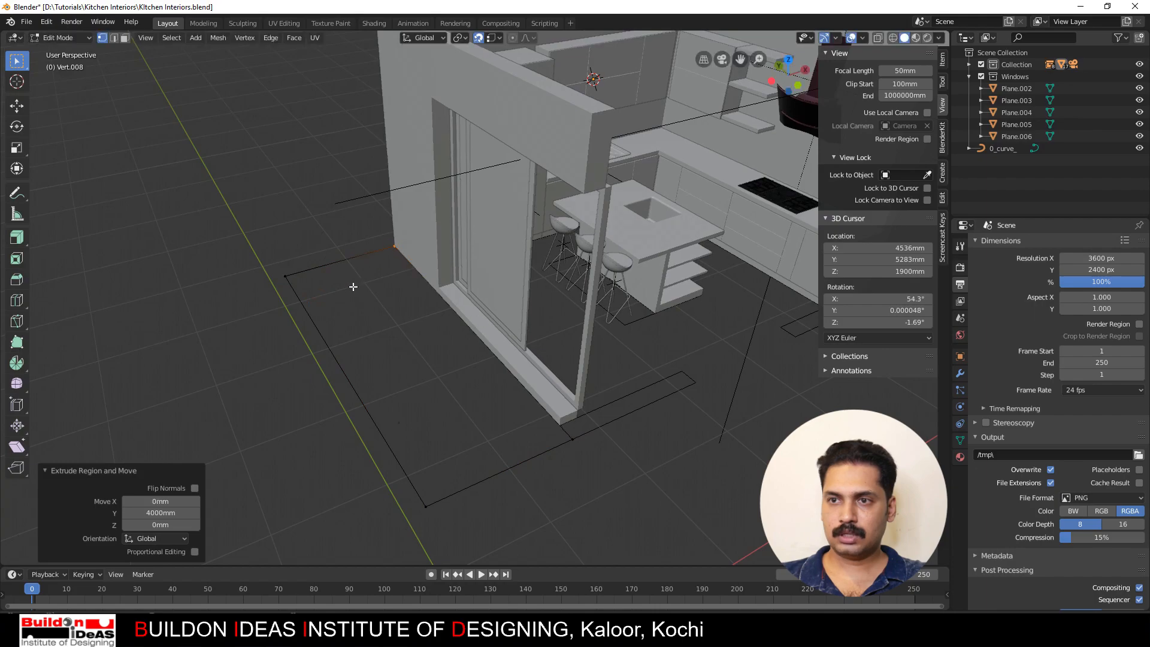
Step: Fill the outline with a face, extrude it into a slab, and move the slab down 450 mm along Z
{"action": "key", "text": "a"}
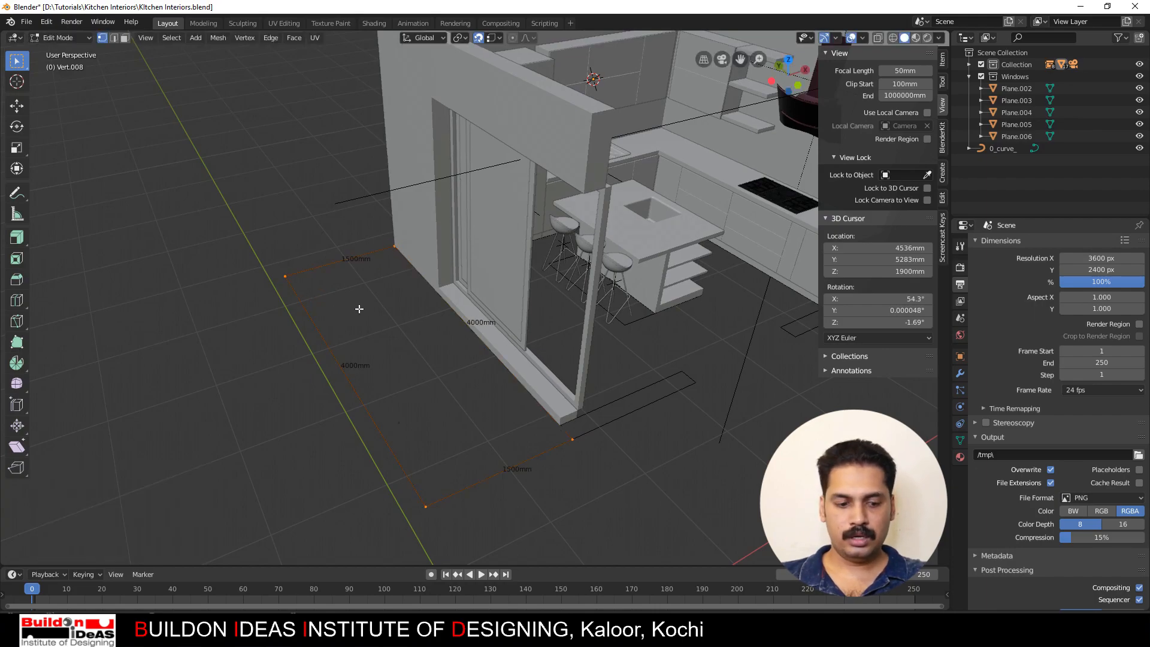
{"action": "key", "text": "f"}
{"action": "key", "text": "e"}
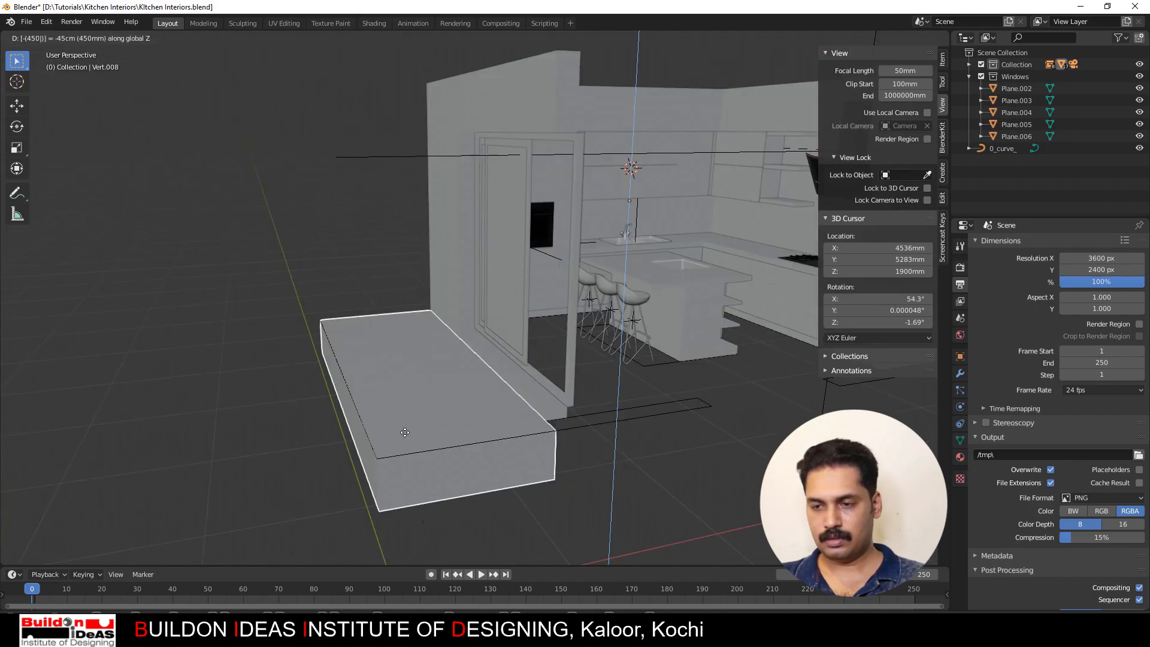
Step: Move all objects of the Windows collection -125 mm along X, deselect them, and save the file
{"action": "middle_click_drag", "start_coordinate": [519, 437], "coordinate": [329, 417]}
{"action": "scroll", "coordinate": [350, 395], "scroll_direction": "up", "scroll_amount": 2}
{"action": "middle_click_drag", "start_coordinate": [291, 483], "coordinate": [332, 449]}
{"action": "middle_click_drag", "start_coordinate": [352, 407], "coordinate": [329, 311]}
{"action": "left_click", "coordinate": [362, 319]}
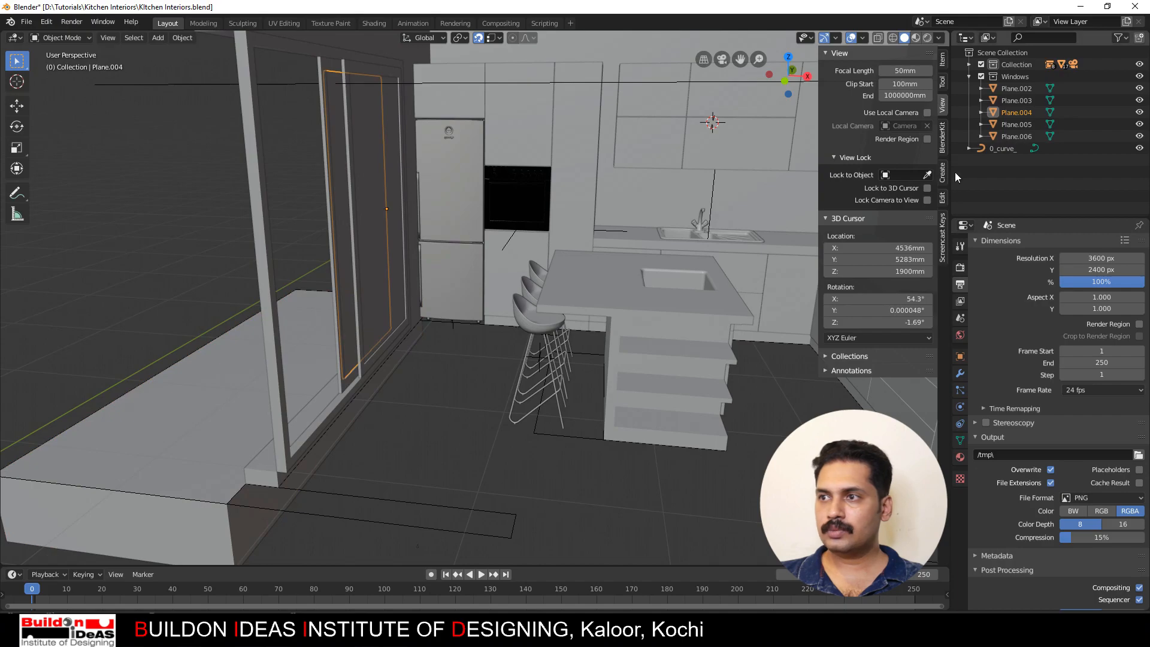
{"action": "right_click", "coordinate": [1012, 85]}
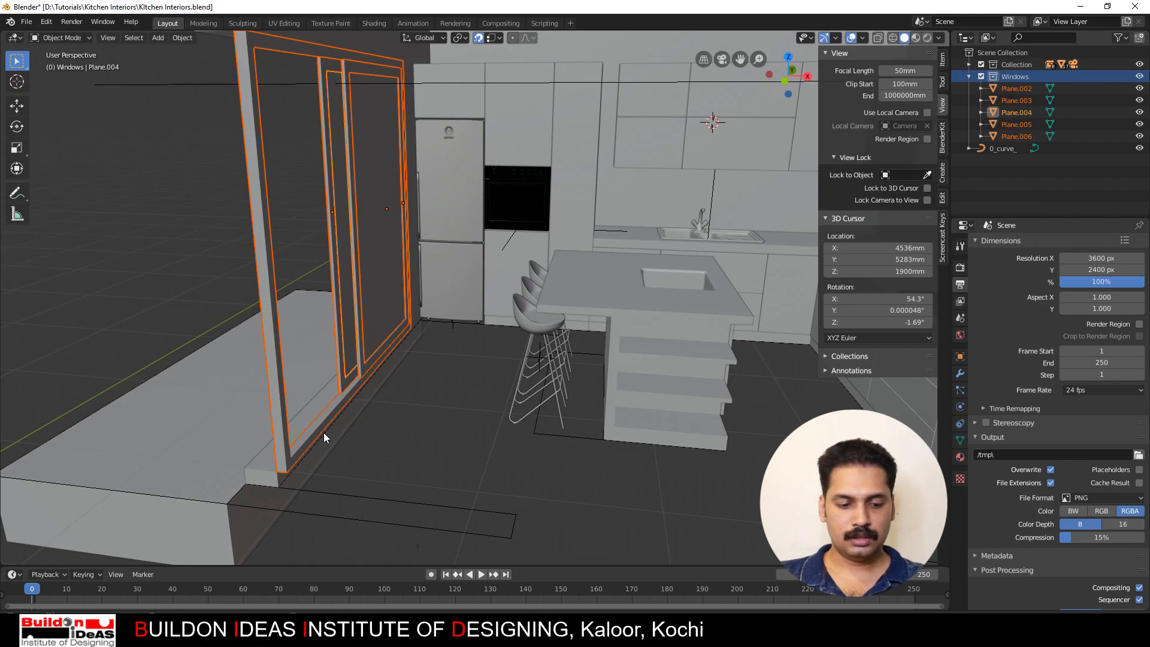
{"action": "key", "text": "g"}
{"action": "key", "text": "x"}
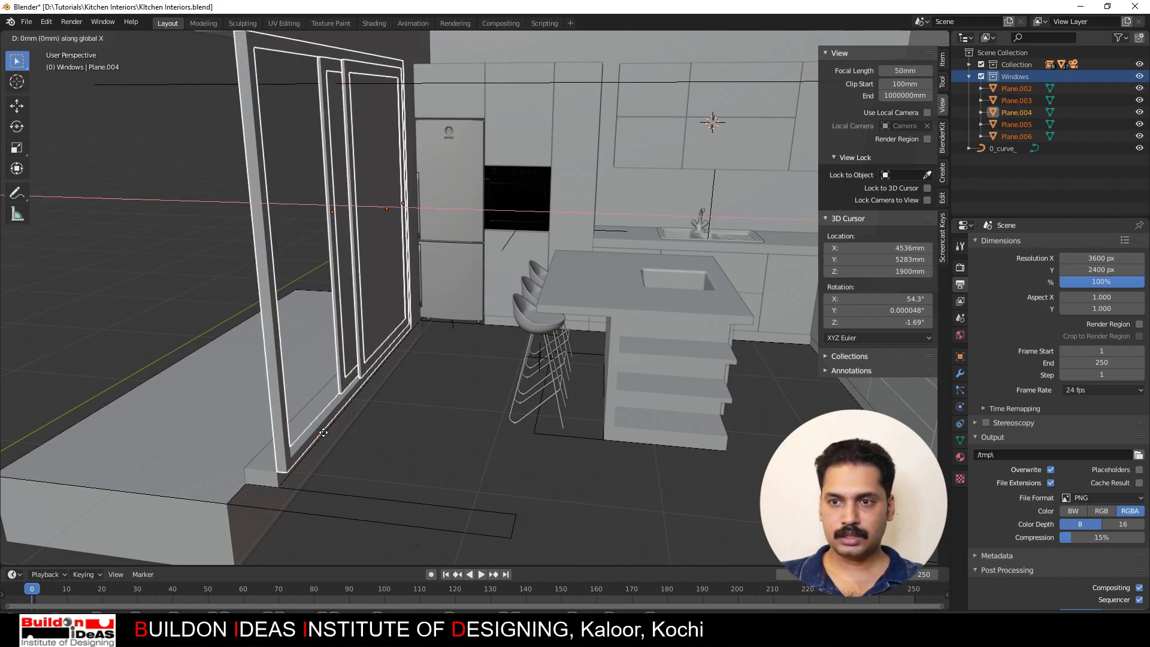
{"action": "left_click", "coordinate": [310, 441]}
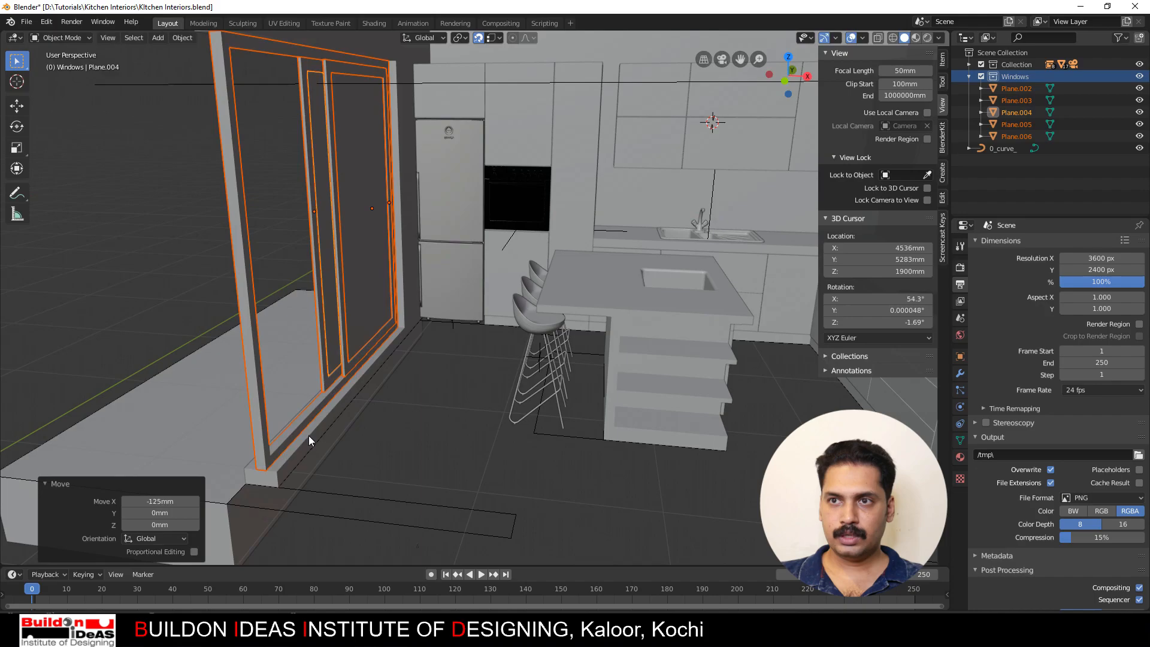
{"action": "left_click", "coordinate": [132, 282]}
{"action": "middle_click_drag", "start_coordinate": [400, 421], "coordinate": [412, 386]}
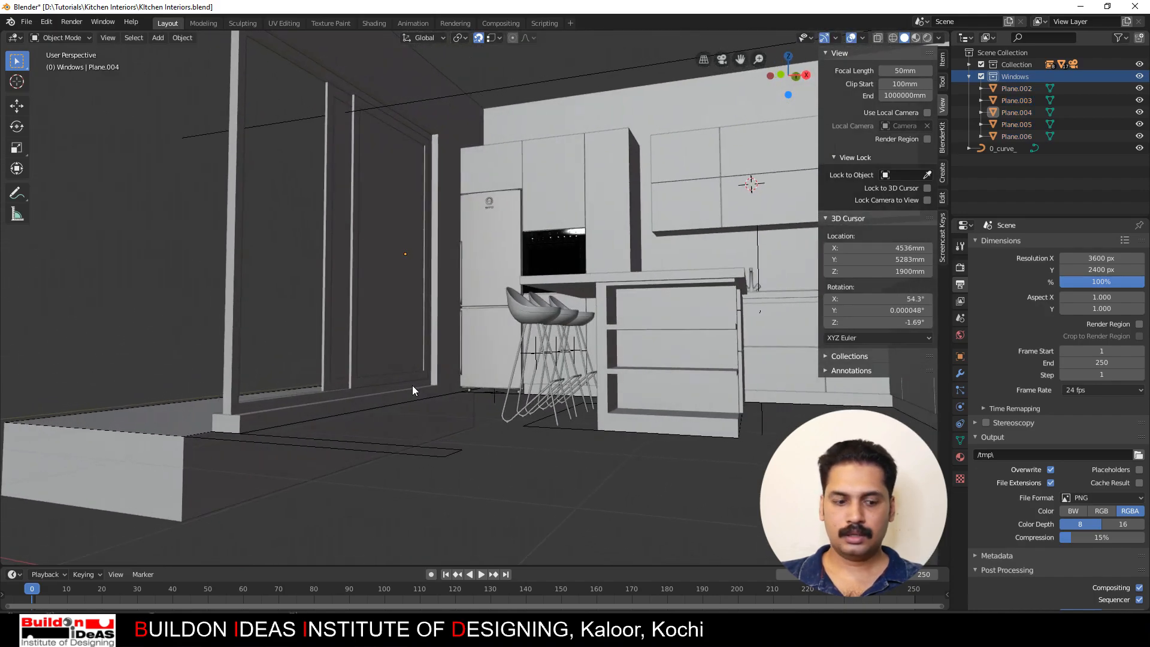
{"action": "key", "text": "ctrl+s"}
Step: Duplicate the slab's three outer top edges in place and separate the copies into their own object
{"action": "middle_click_drag", "start_coordinate": [347, 405], "coordinate": [413, 321]}
{"action": "scroll", "coordinate": [386, 361], "scroll_direction": "up", "scroll_amount": 3}
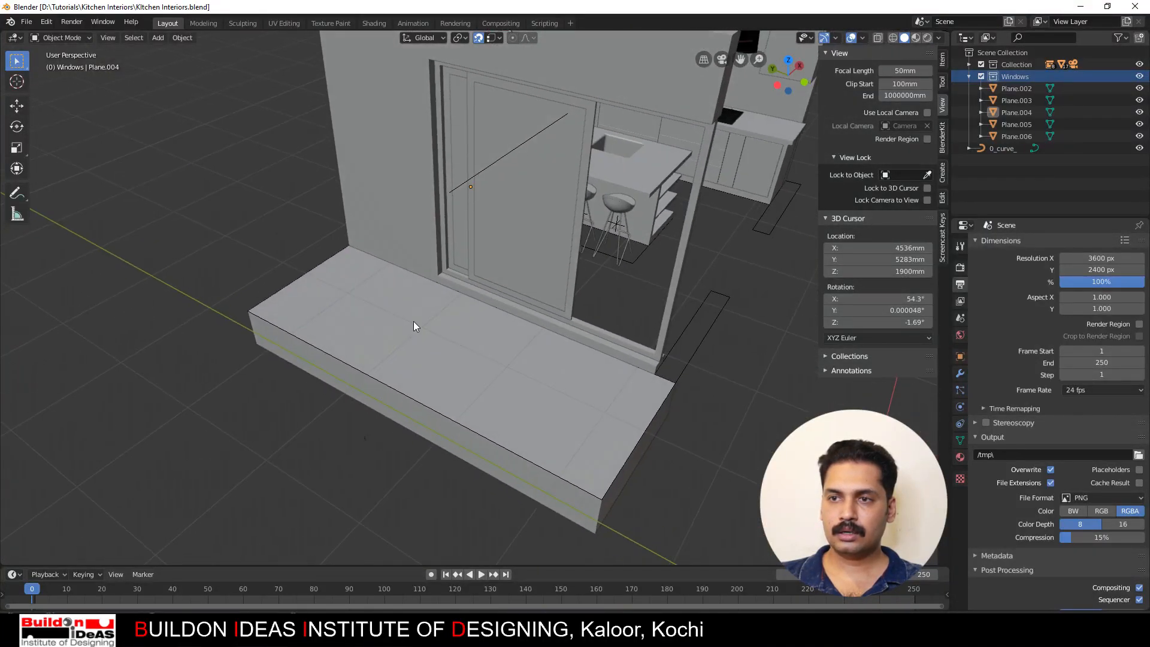
{"action": "middle_click_drag", "start_coordinate": [467, 421], "coordinate": [419, 418]}
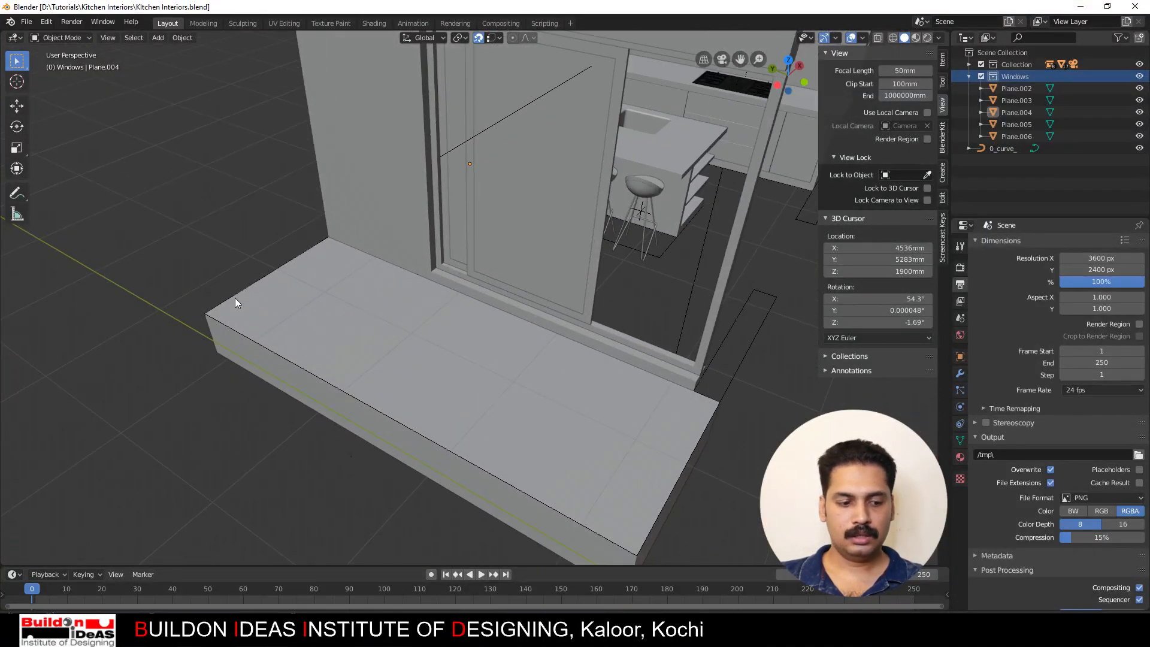
{"action": "key", "text": "Tab"}
{"action": "key", "text": "2"}
{"action": "left_click", "coordinate": [257, 305]}
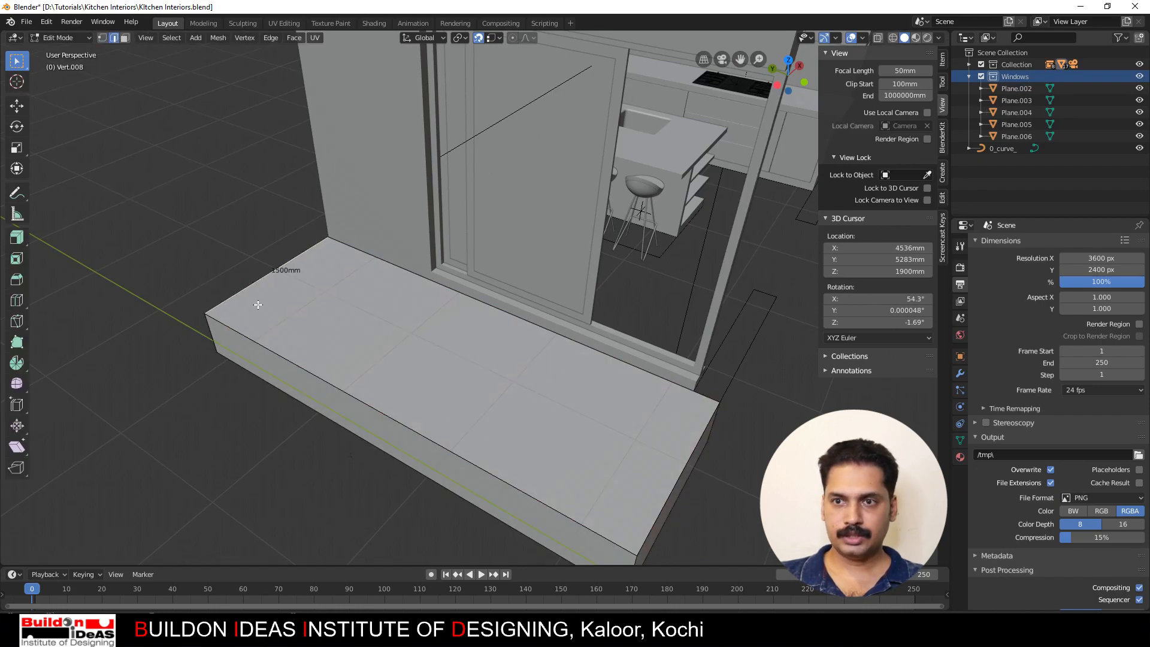
{"action": "left_click", "coordinate": [243, 334], "text": "shift"}
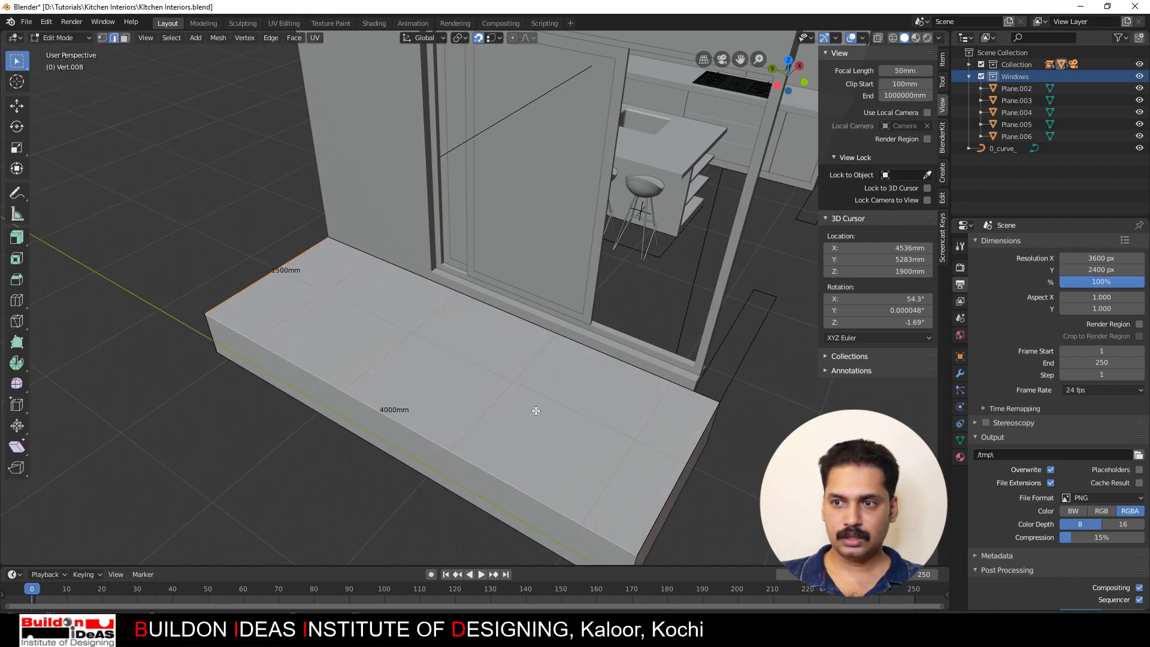
{"action": "left_click", "coordinate": [684, 474], "text": "shift"}
{"action": "middle_click_drag", "start_coordinate": [684, 474], "coordinate": [571, 426]}
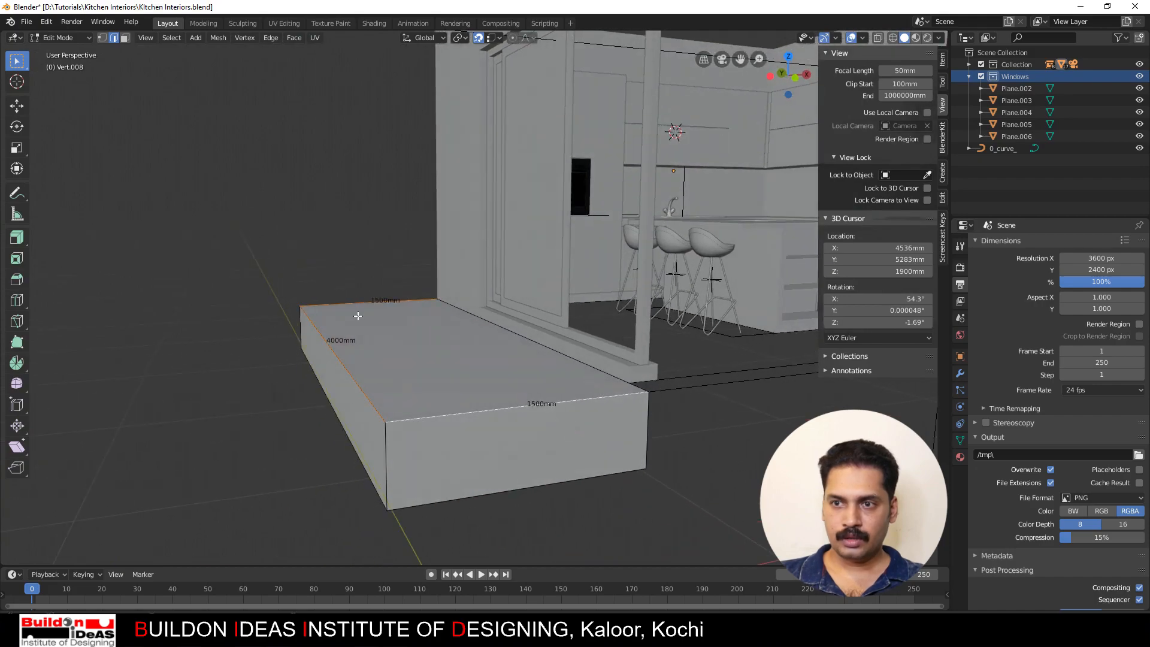
{"action": "scroll", "coordinate": [359, 319], "scroll_direction": "up", "scroll_amount": 2}
{"action": "key", "text": "shift+d"}
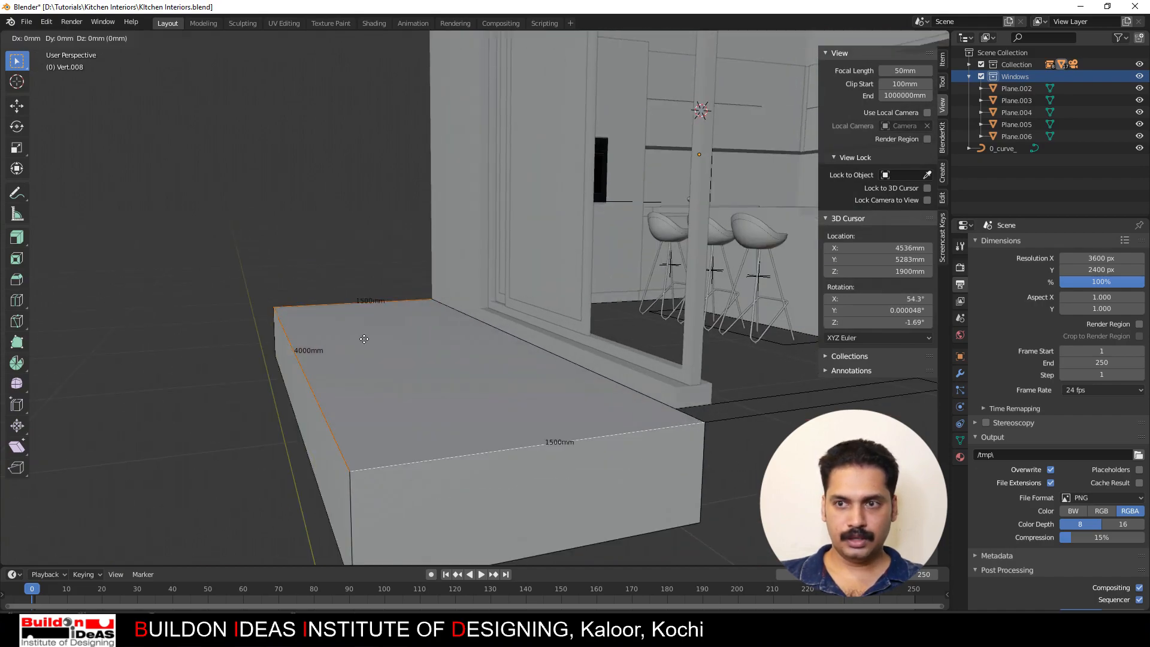
{"action": "right_click", "coordinate": [367, 304]}
{"action": "key", "text": "x"}
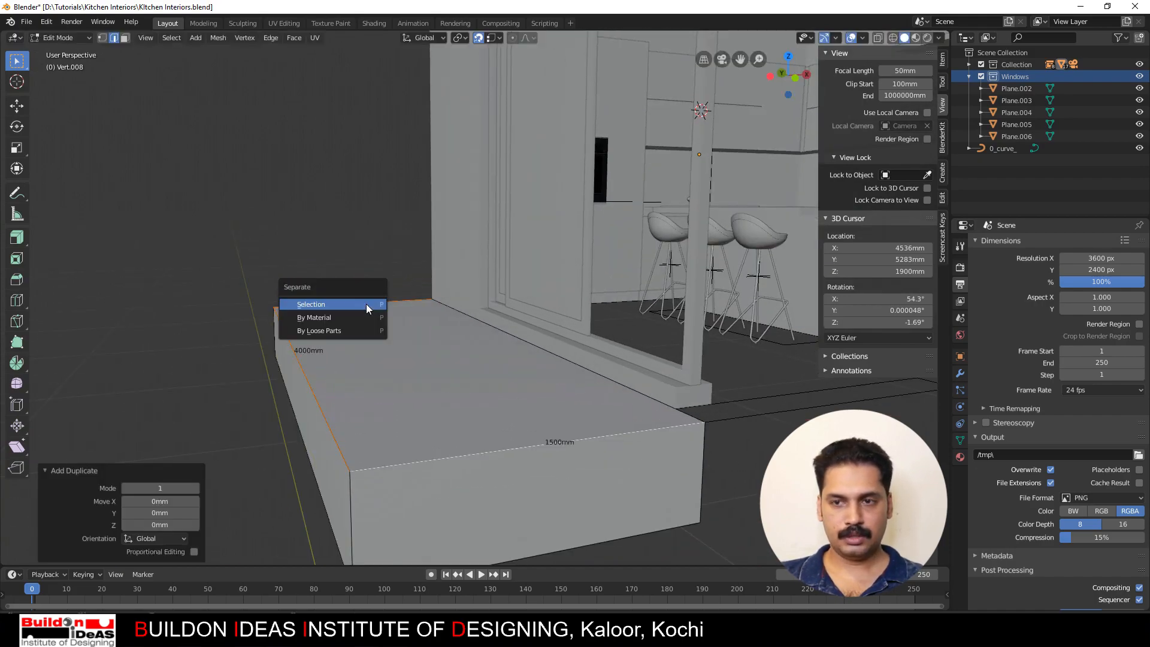
{"action": "left_click", "coordinate": [339, 307]}
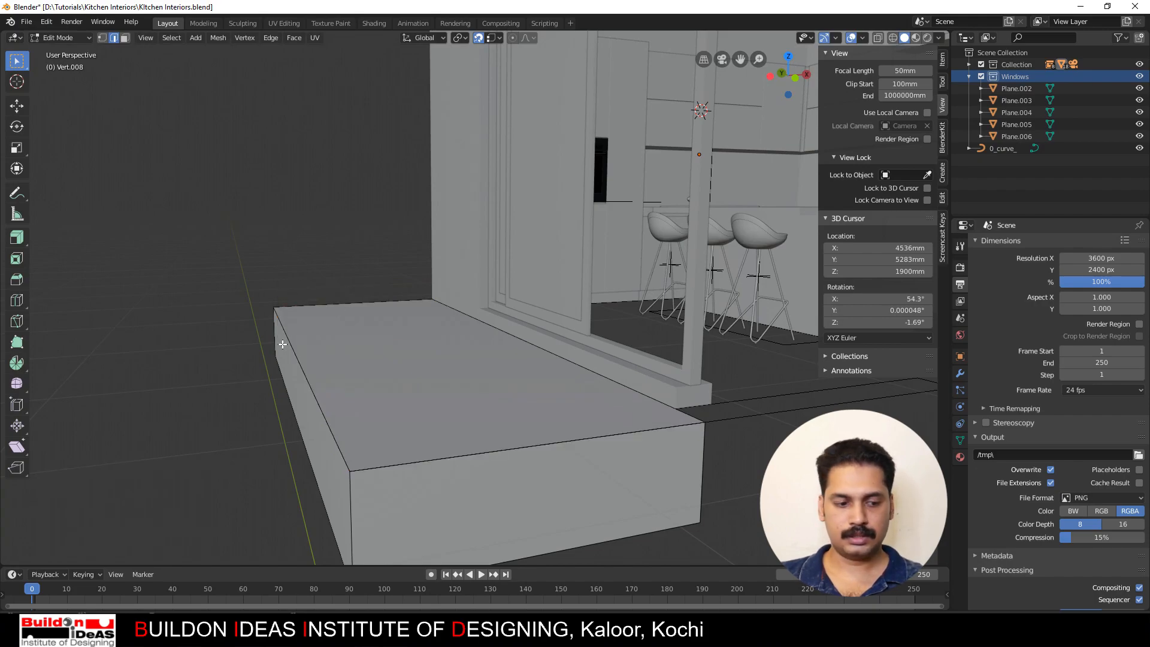
{"action": "key", "text": "Tab"}
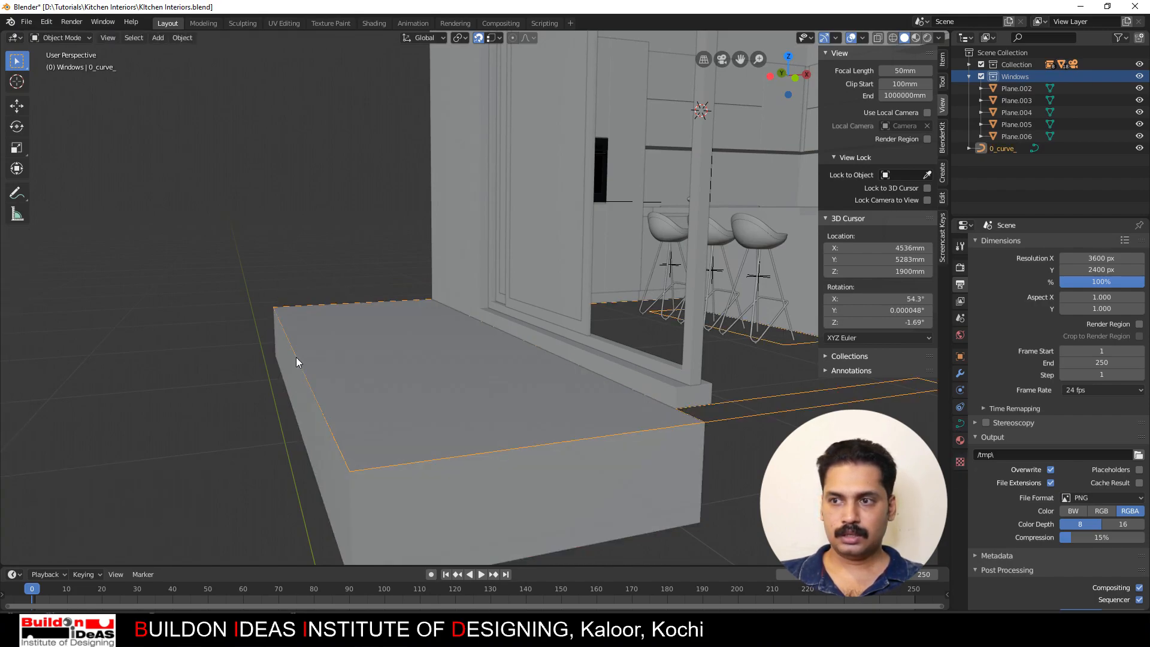
Step: Raise the separated edge object 900 mm along Z above the slab
{"action": "left_click", "coordinate": [296, 357]}
{"action": "left_click", "coordinate": [296, 356]}
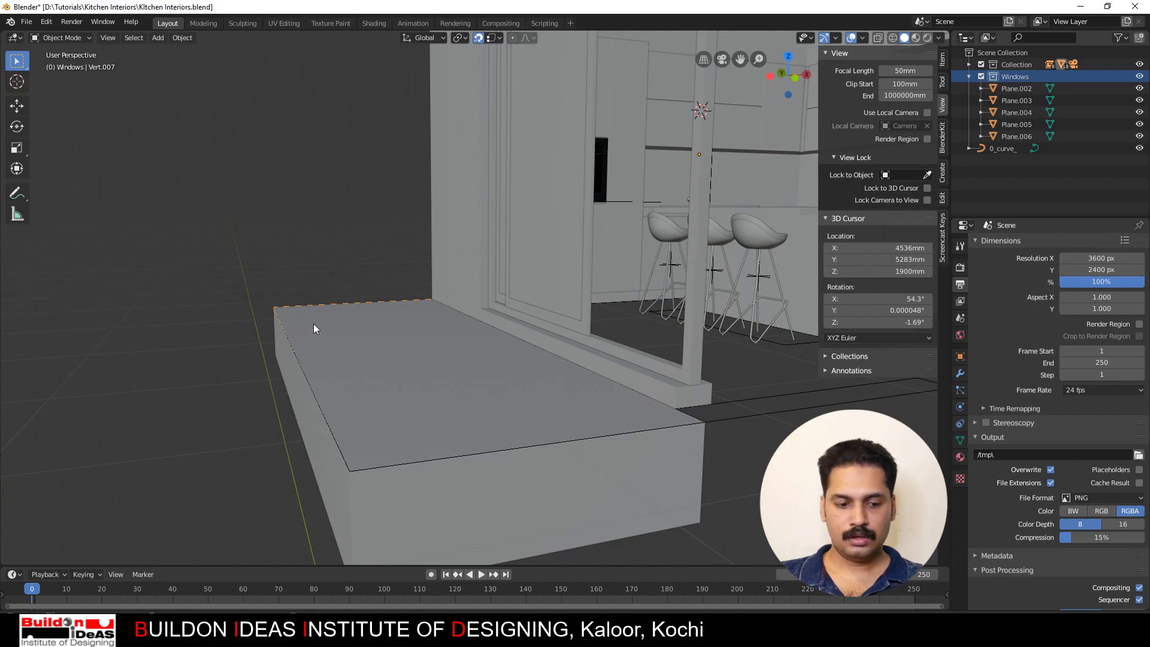
{"action": "key", "text": "g"}
{"action": "key", "text": "z"}
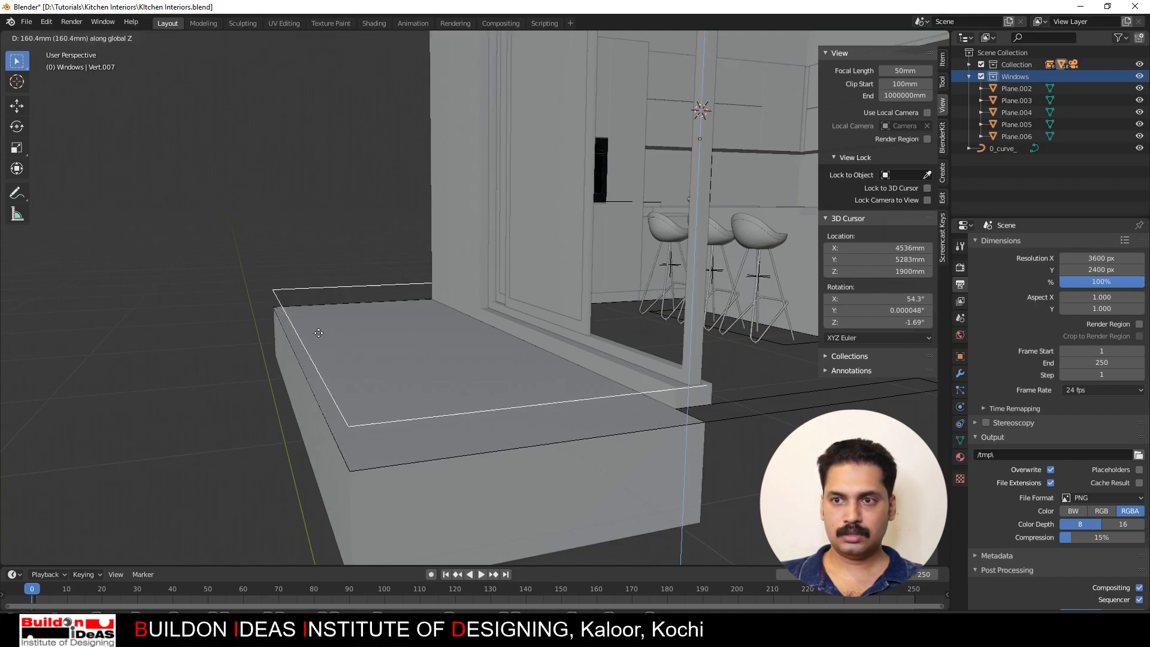
{"action": "type", "text": "900"}
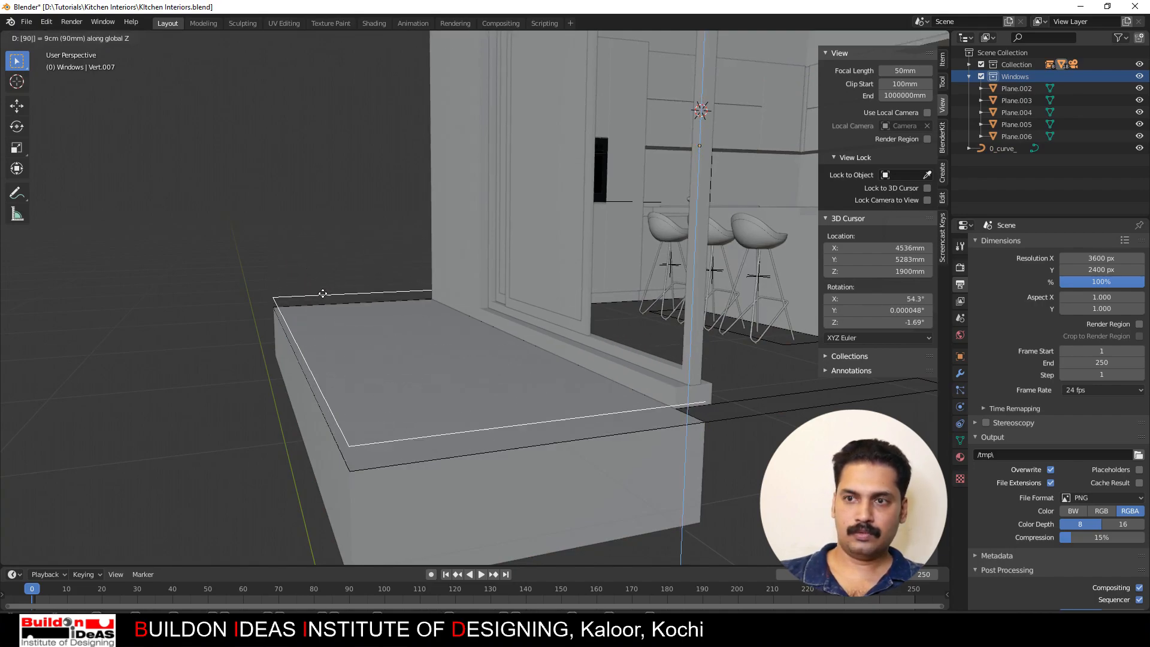
{"action": "key", "text": "Return"}
Step: Convert the raised edge object from a mesh to a curve
{"action": "middle_click_drag", "start_coordinate": [322, 293], "coordinate": [415, 355]}
{"action": "scroll", "coordinate": [417, 353], "scroll_direction": "up", "scroll_amount": 1}
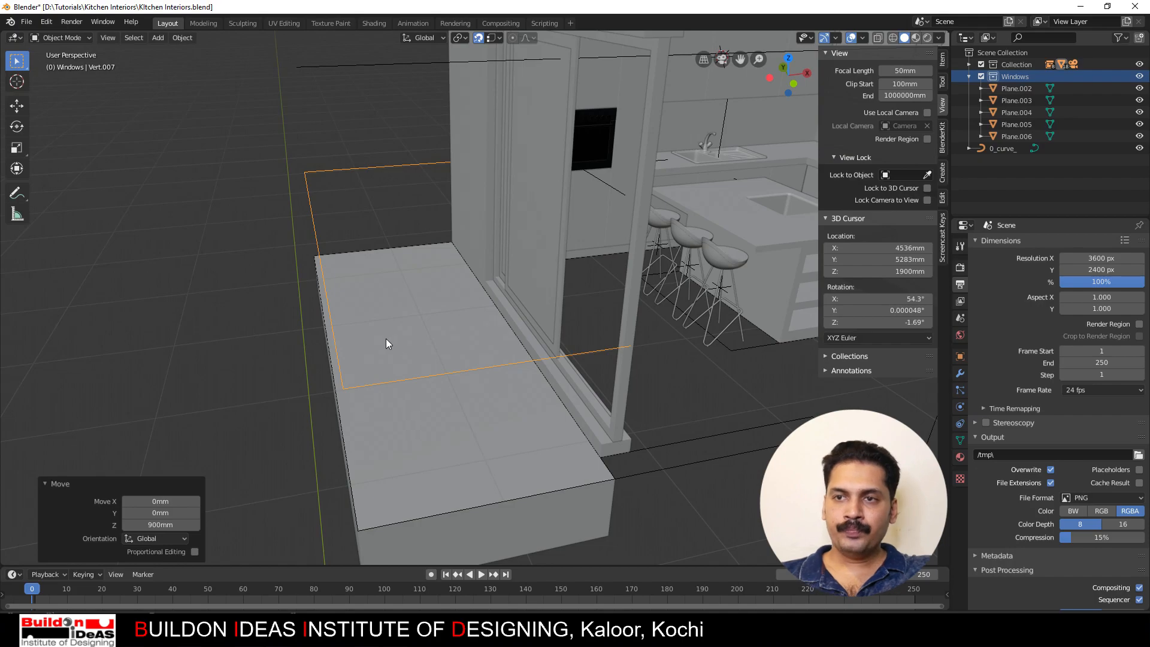
{"action": "middle_click_drag", "start_coordinate": [386, 339], "coordinate": [390, 312]}
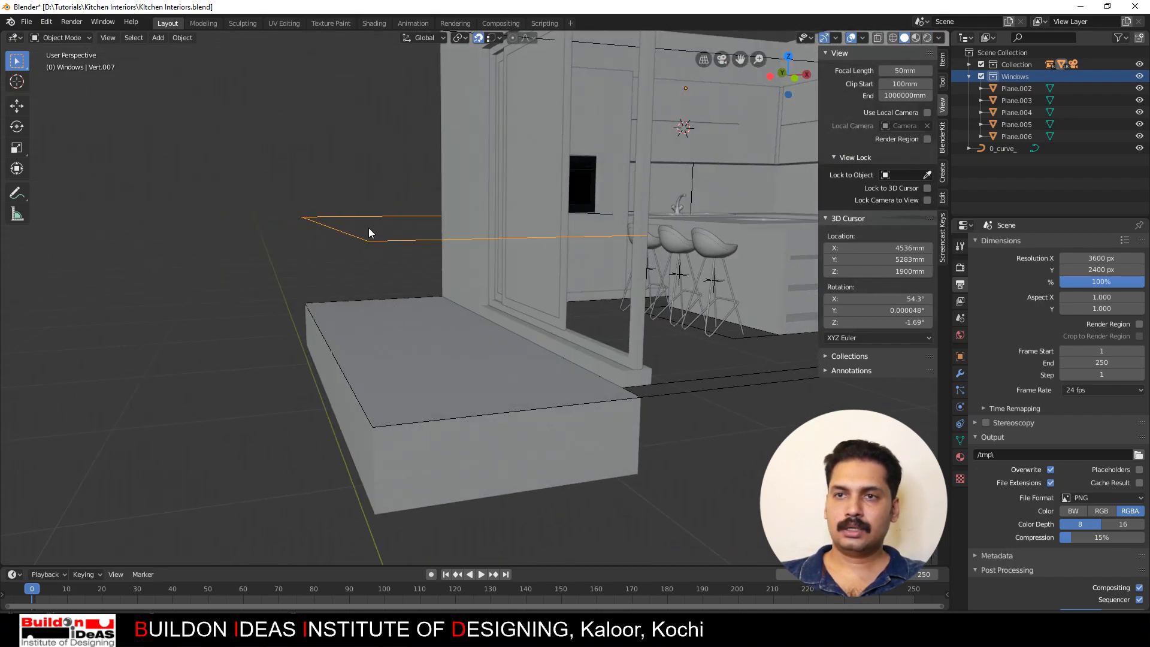
{"action": "left_click", "coordinate": [194, 37]}
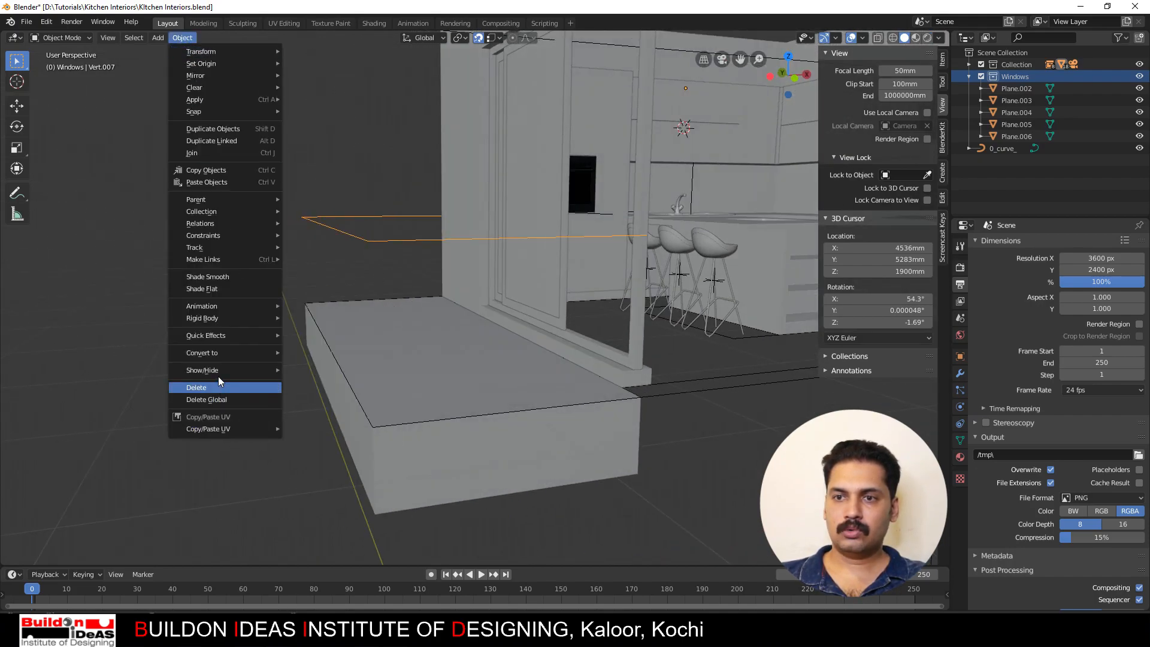
{"action": "mouse_move", "coordinate": [215, 354]}
{"action": "left_click", "coordinate": [312, 353]}
{"action": "middle_click_drag", "start_coordinate": [321, 359], "coordinate": [389, 365]}
{"action": "left_click", "coordinate": [389, 270]}
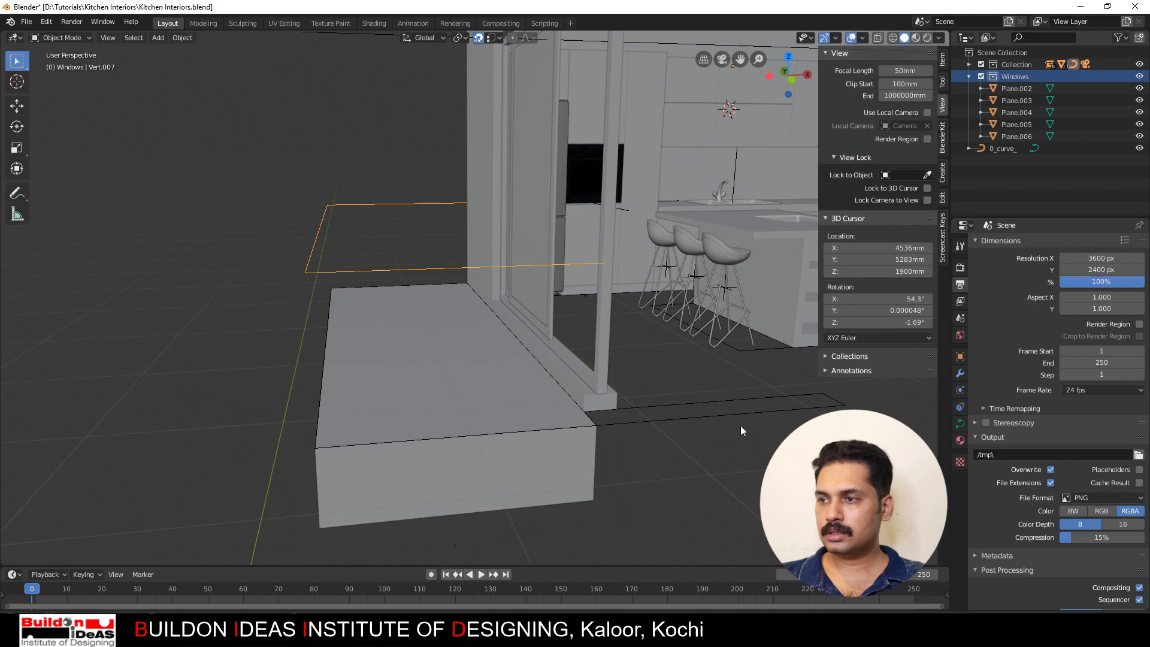
Step: Give the railing curve a round bevel with a depth of 35 mm
{"action": "left_click", "coordinate": [961, 421]}
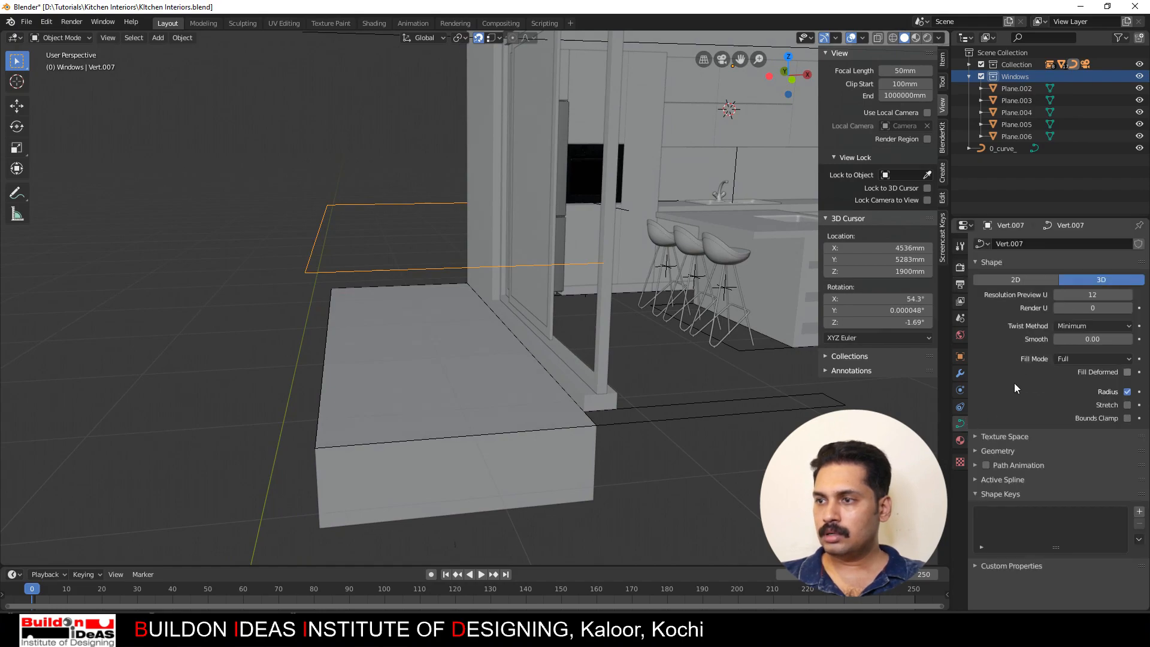
{"action": "left_click", "coordinate": [980, 452]}
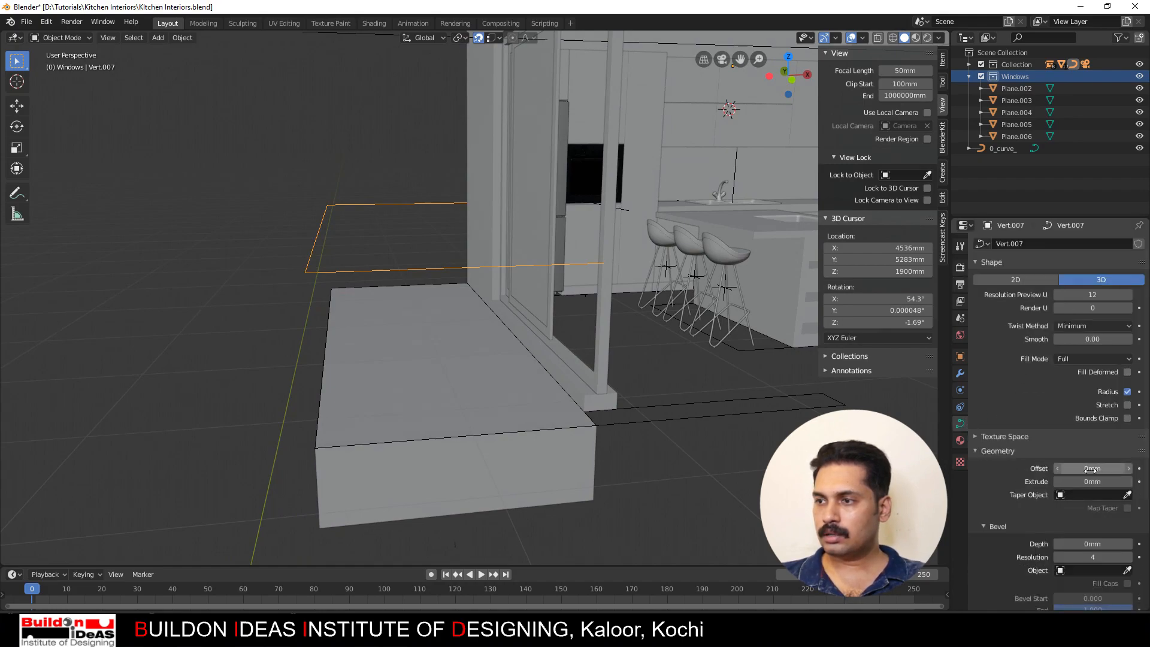
{"action": "left_click", "coordinate": [1092, 543]}
{"action": "type", "text": "80"}
{"action": "key", "text": "Return"}
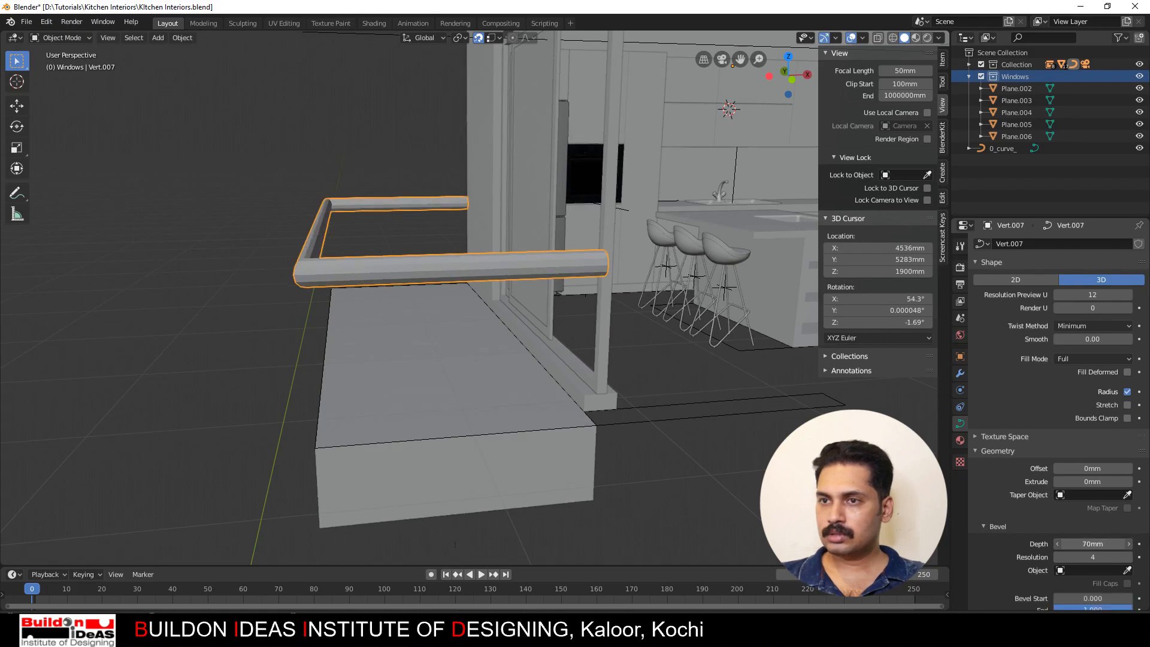
{"action": "left_click_drag", "start_coordinate": [1092, 544], "coordinate": [1068, 543]}
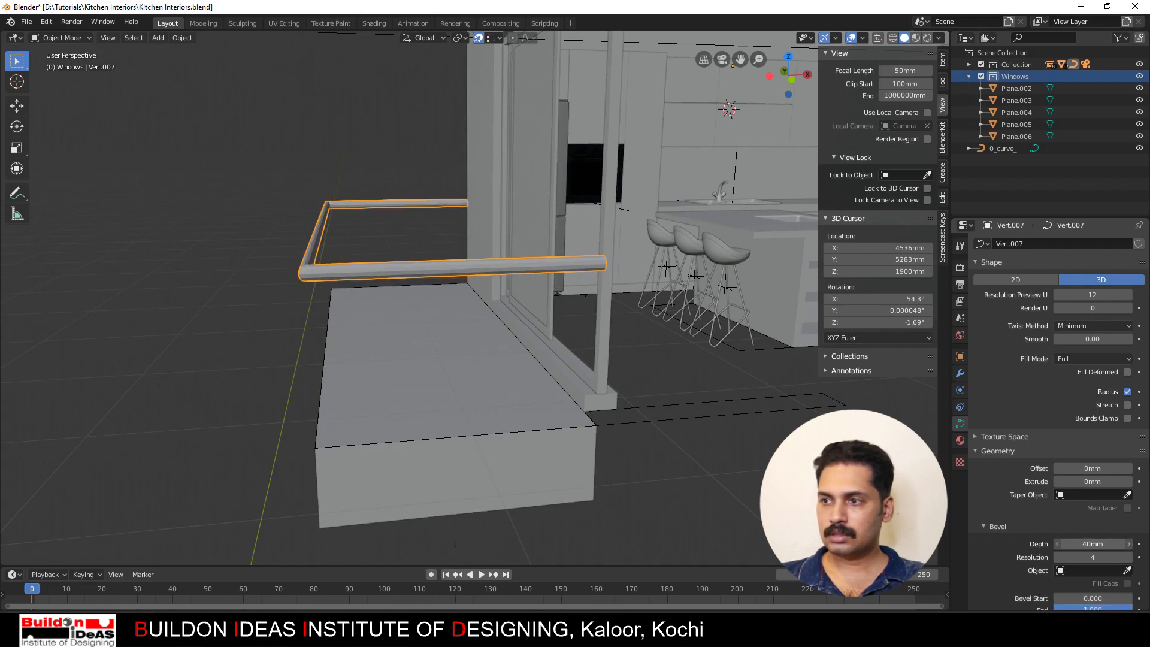
{"action": "left_click", "coordinate": [1092, 544]}
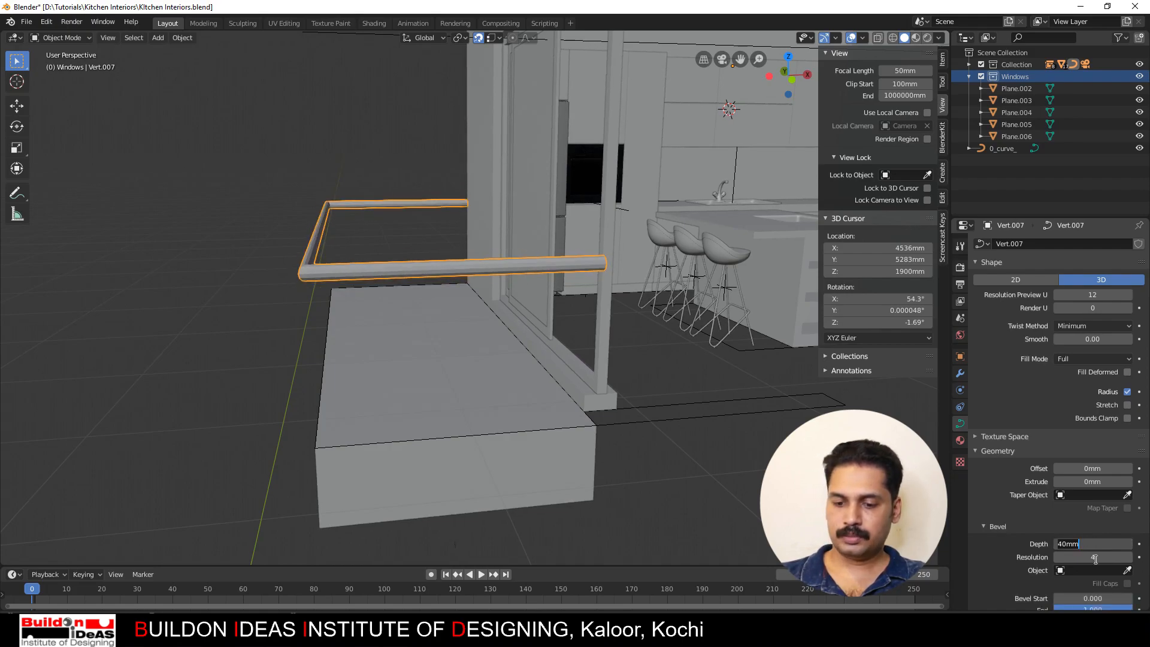
{"action": "key", "text": "Return"}
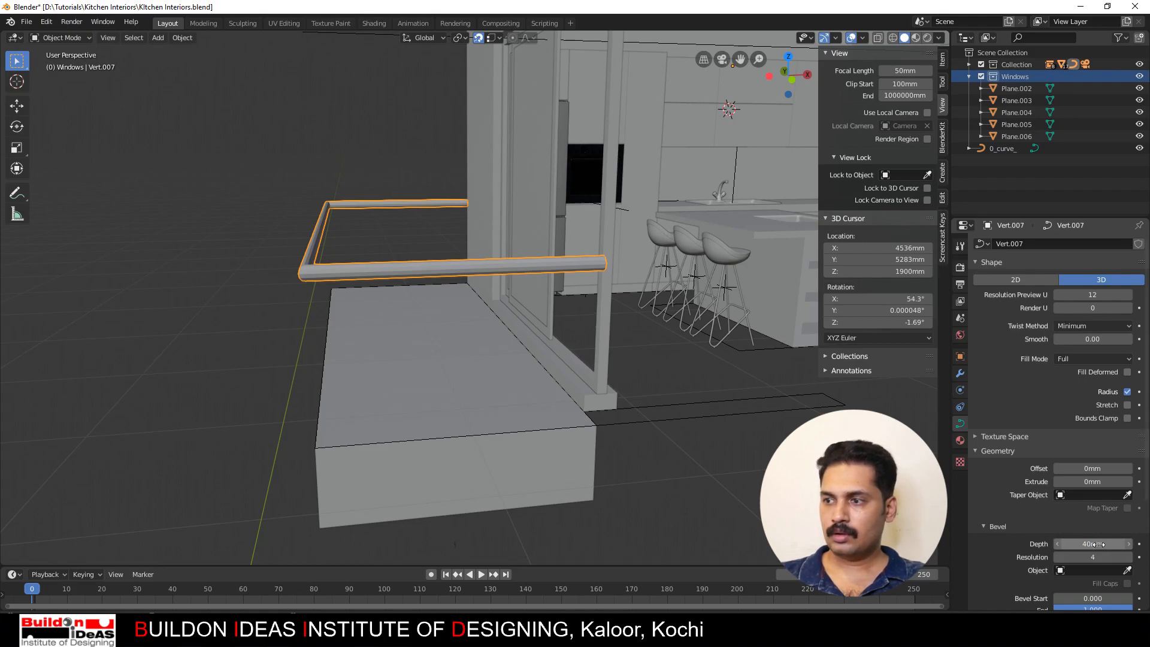
{"action": "left_click_drag", "start_coordinate": [1098, 543], "coordinate": [1094, 544]}
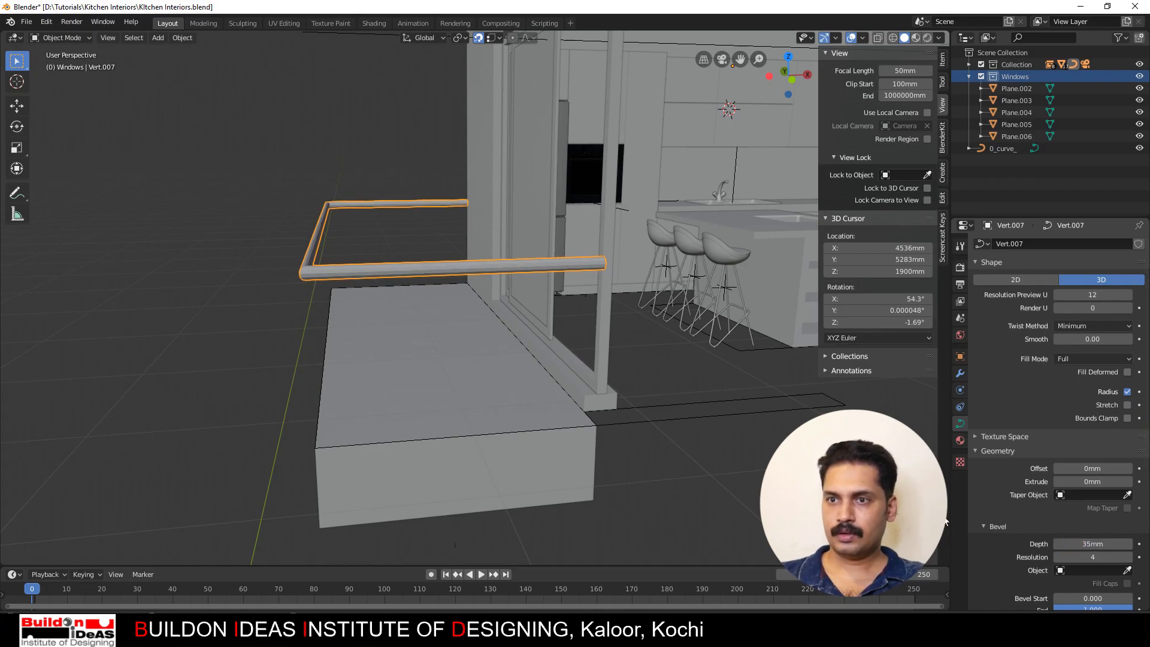
Step: Move the railing curve's two outer corner points about 37.7 mm inward along X
{"action": "middle_click_drag", "start_coordinate": [395, 390], "coordinate": [378, 407]}
{"action": "key", "text": "Tab"}
{"action": "left_click_drag", "start_coordinate": [254, 147], "coordinate": [429, 450]}
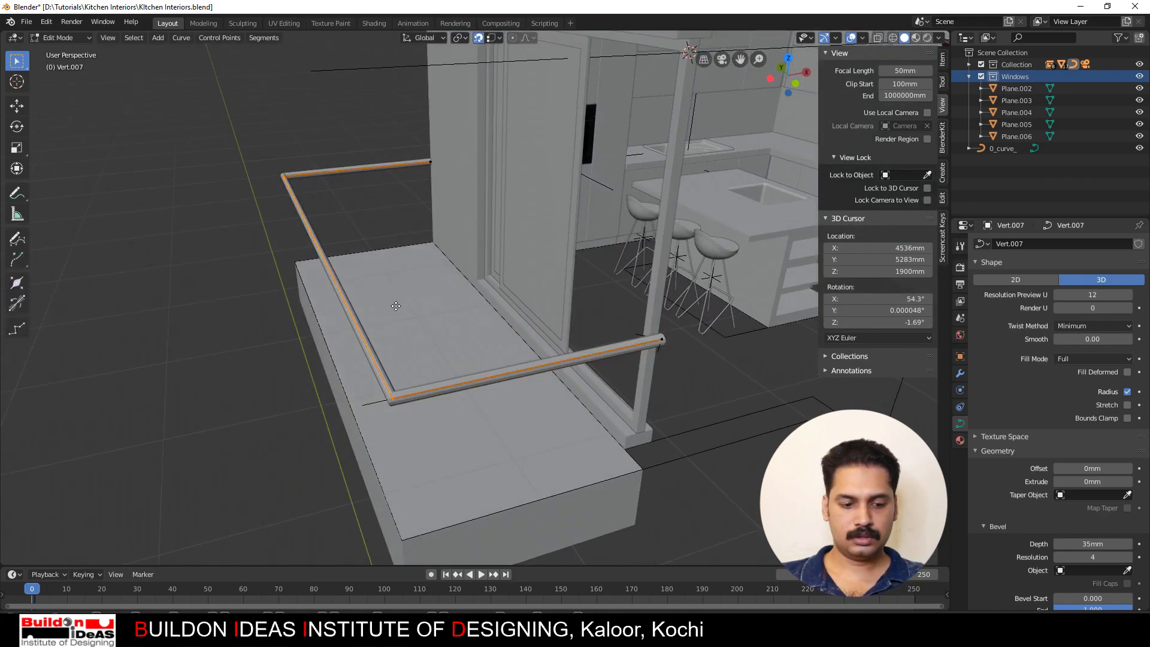
{"action": "key", "text": "g"}
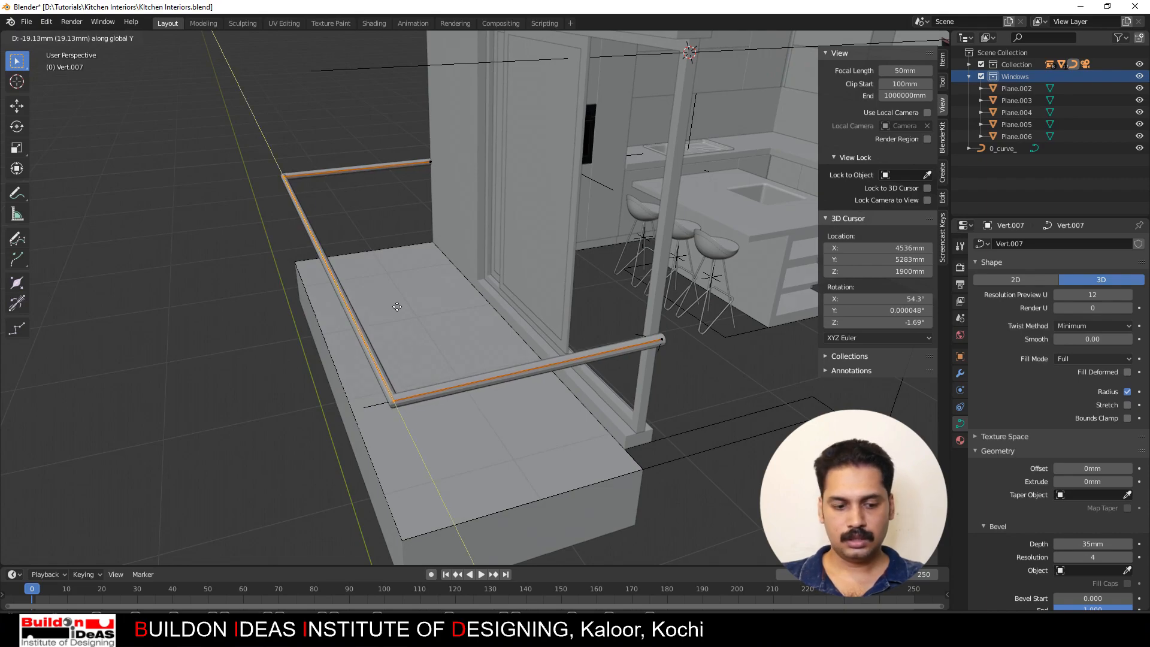
{"action": "key", "text": "x"}
{"action": "left_click", "coordinate": [401, 306]}
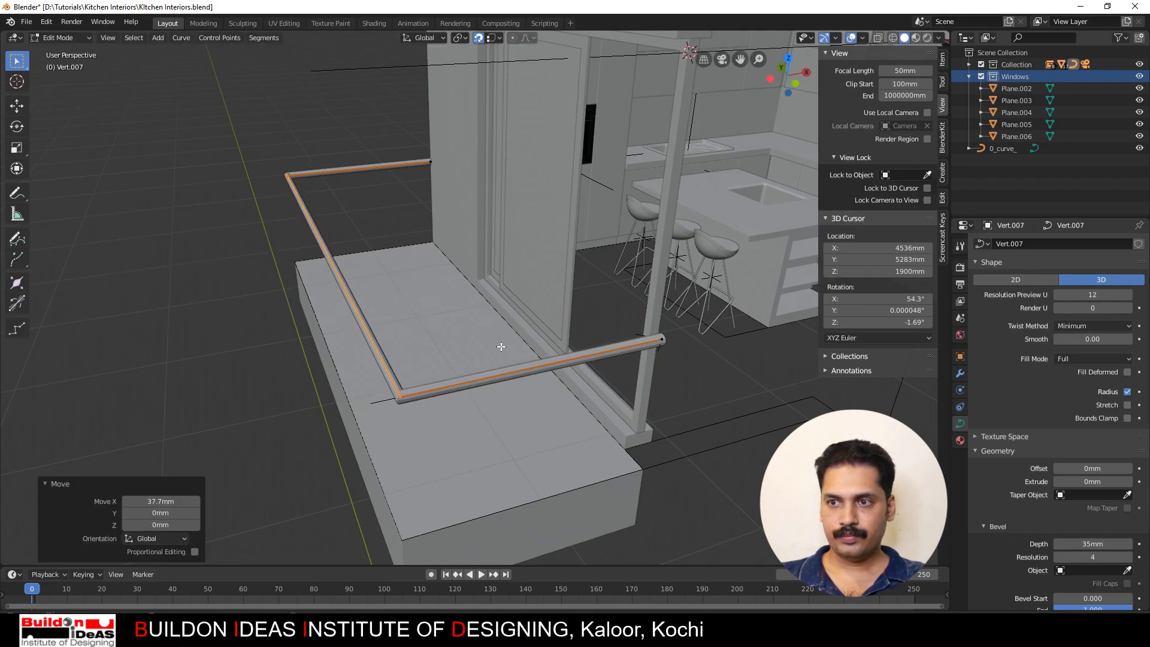
Step: Shift the railing curve's near side segment, corner and end point, slightly inward along Y
{"action": "left_click", "coordinate": [503, 465]}
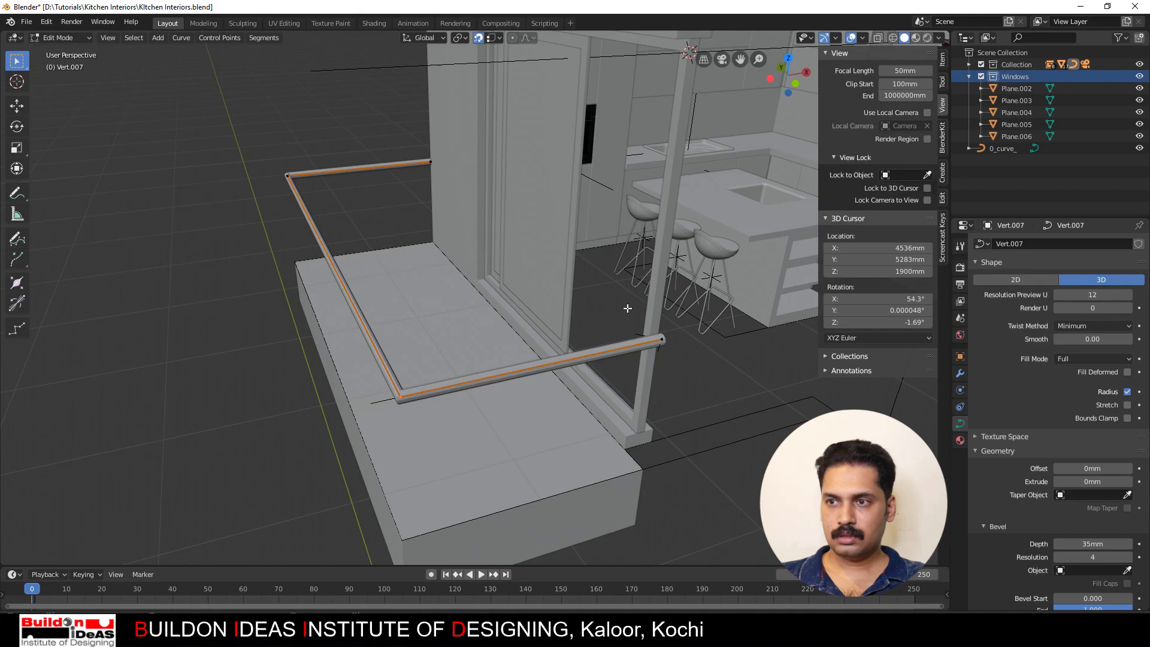
{"action": "left_click", "coordinate": [661, 339]}
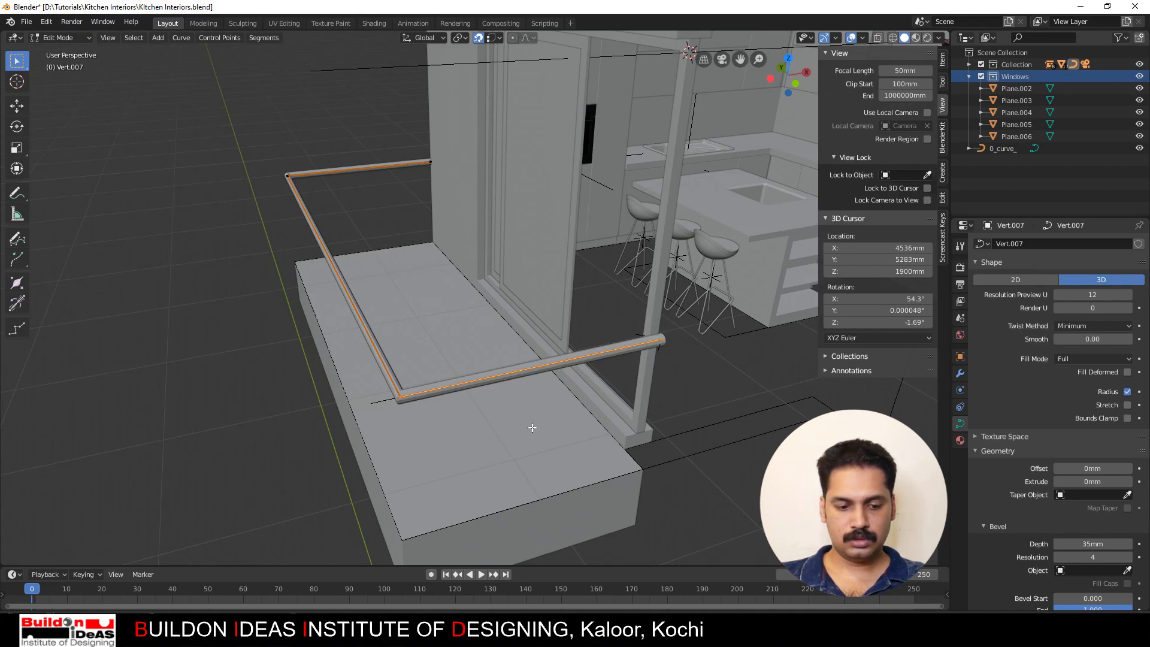
{"action": "key", "text": "g"}
{"action": "key", "text": "y"}
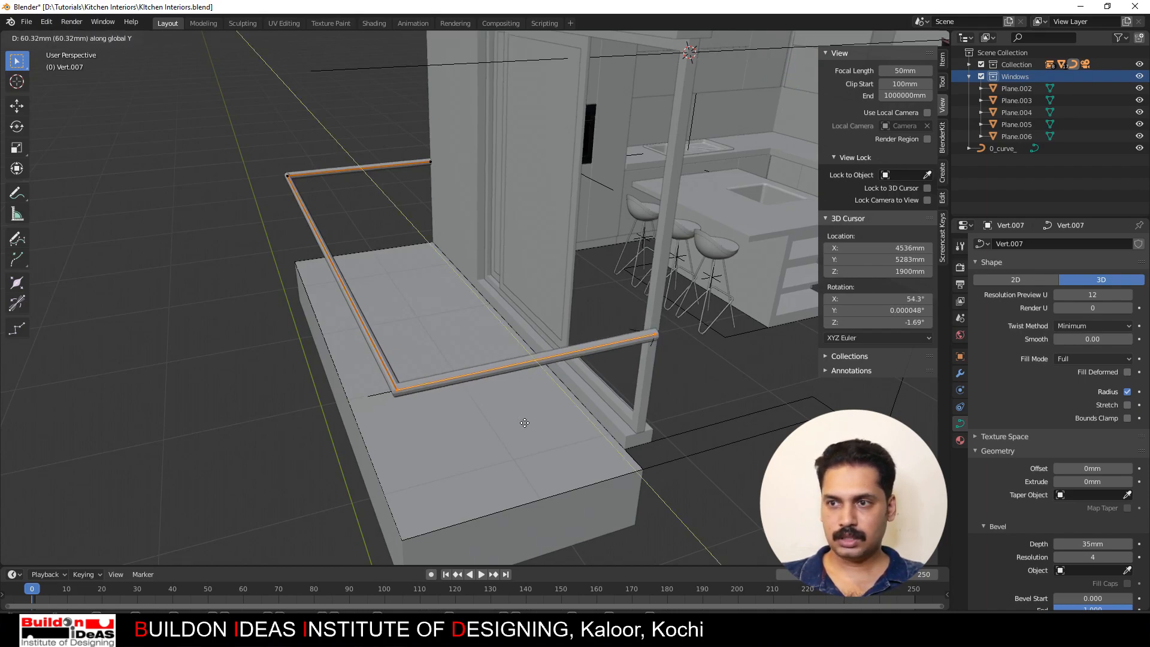
{"action": "left_click", "coordinate": [521, 413]}
Step: Move the railing curve's far side segment about 169 mm inward along negative Y
{"action": "left_click_drag", "start_coordinate": [259, 108], "coordinate": [385, 223]}
{"action": "key", "text": "g"}
{"action": "key", "text": "y"}
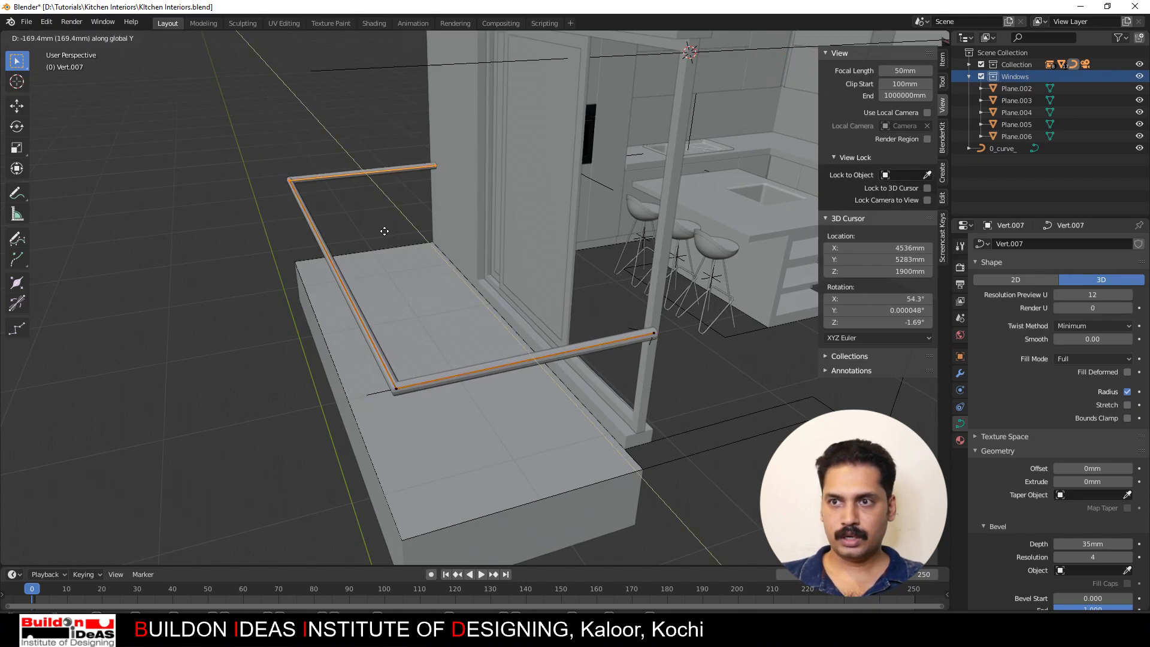
{"action": "left_click", "coordinate": [382, 236]}
{"action": "mouse_move", "coordinate": [385, 239]}
{"action": "middle_mouse_down"}
{"action": "mouse_move", "coordinate": [393, 219]}
{"action": "mouse_move", "coordinate": [385, 243]}
{"action": "mouse_move", "coordinate": [395, 249]}
{"action": "middle_mouse_up"}
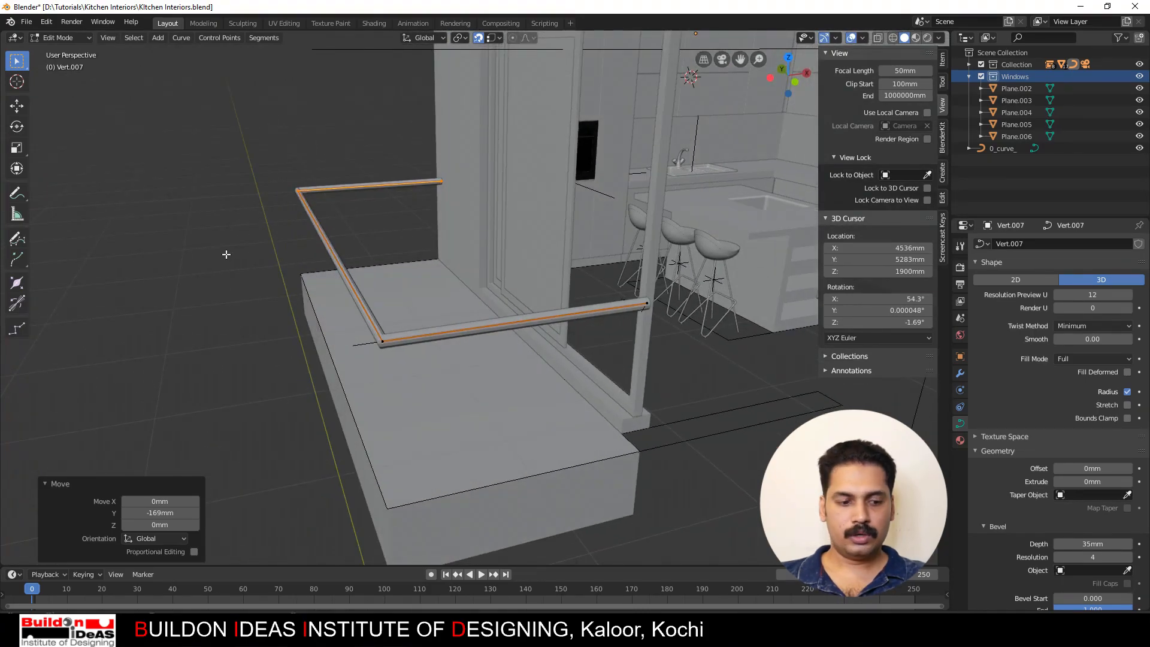
Step: Add a mesh cube to the scene and snap it to the near outer corner of the balcony slab's top
{"action": "key", "text": "Tab"}
{"action": "middle_click_drag", "start_coordinate": [494, 389], "coordinate": [483, 359]}
{"action": "left_click", "coordinate": [157, 37]}
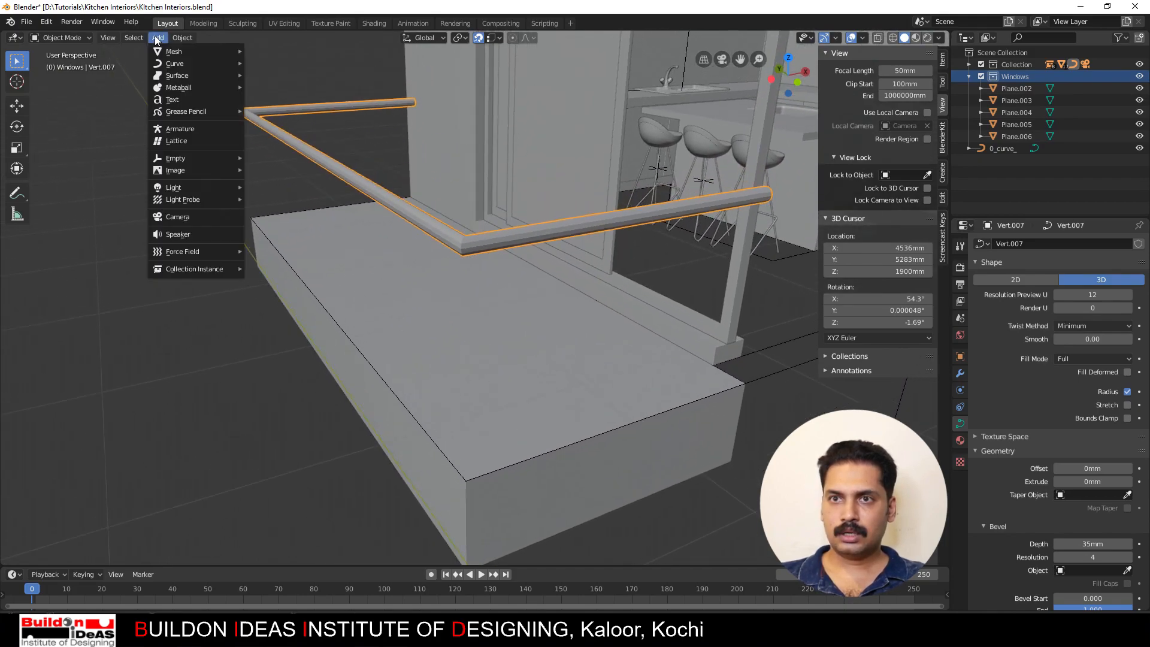
{"action": "mouse_move", "coordinate": [192, 51]}
{"action": "left_click", "coordinate": [273, 64]}
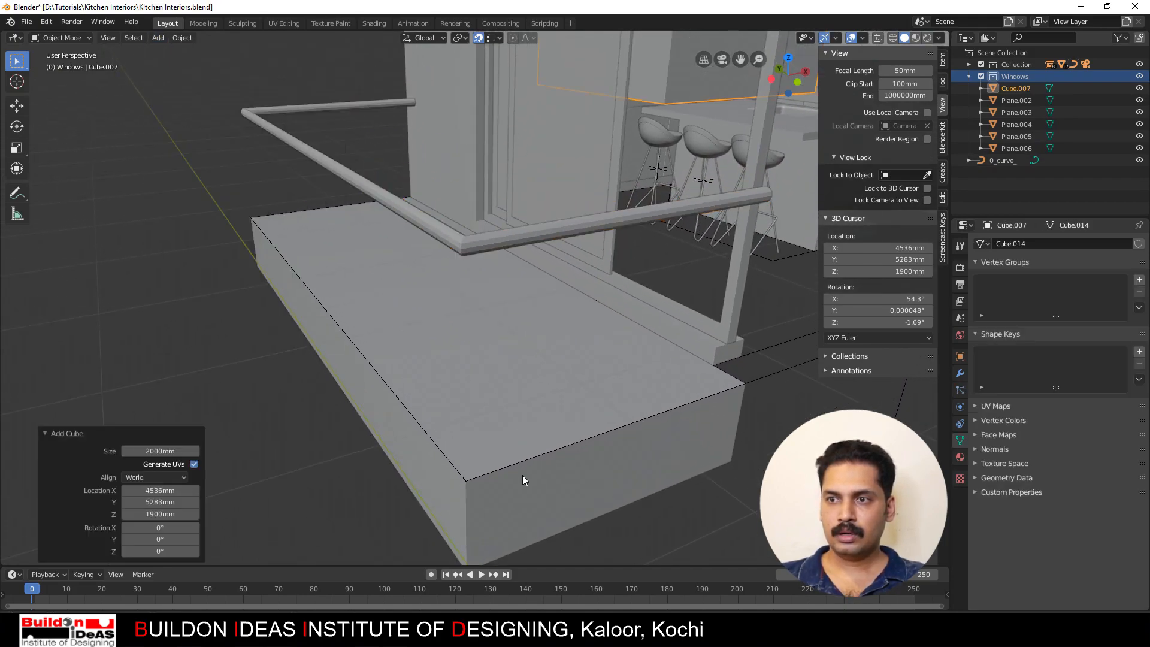
{"action": "key", "text": "g"}
{"action": "left_click", "coordinate": [462, 485]}
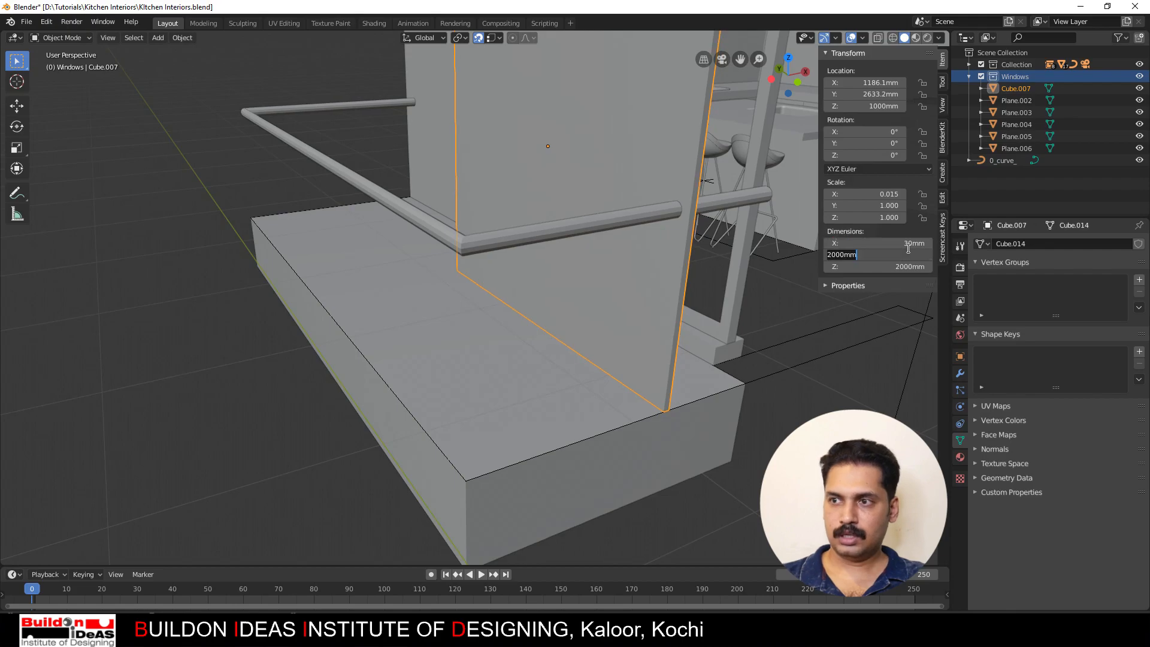
Step: Set the cube's dimensions to 30 mm in X, 30 mm in Y and 900 mm in Z to form a baluster
{"action": "type", "text": "30mm"}
{"action": "key", "text": "Tab"}
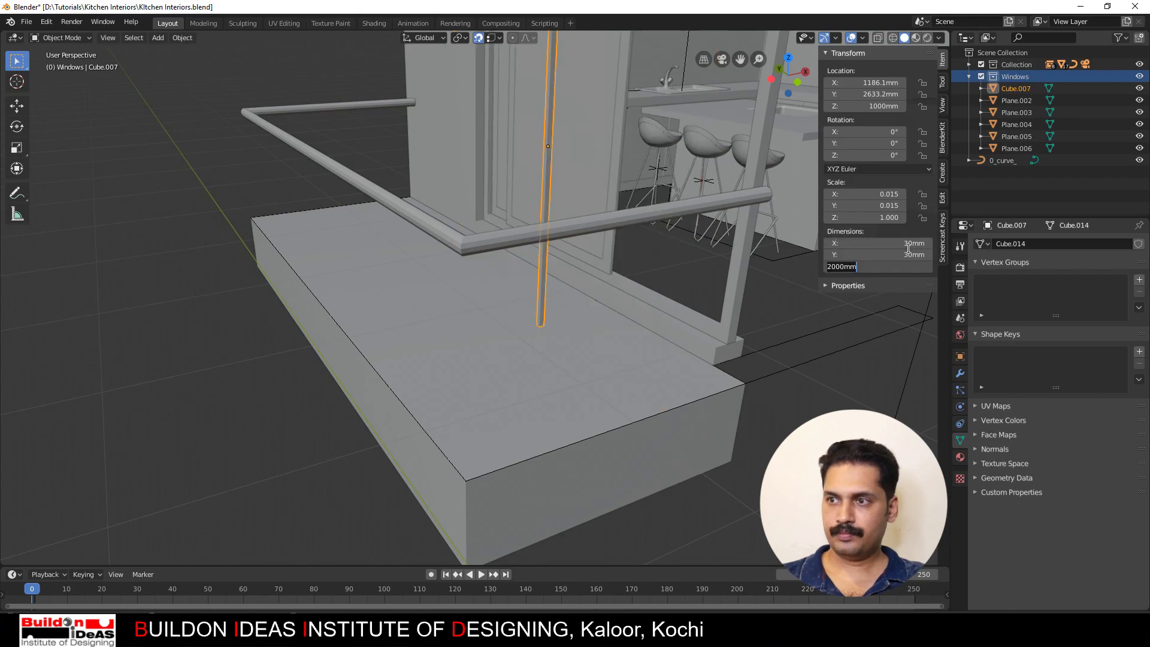
{"action": "type", "text": "30"}
{"action": "key", "text": "Tab"}
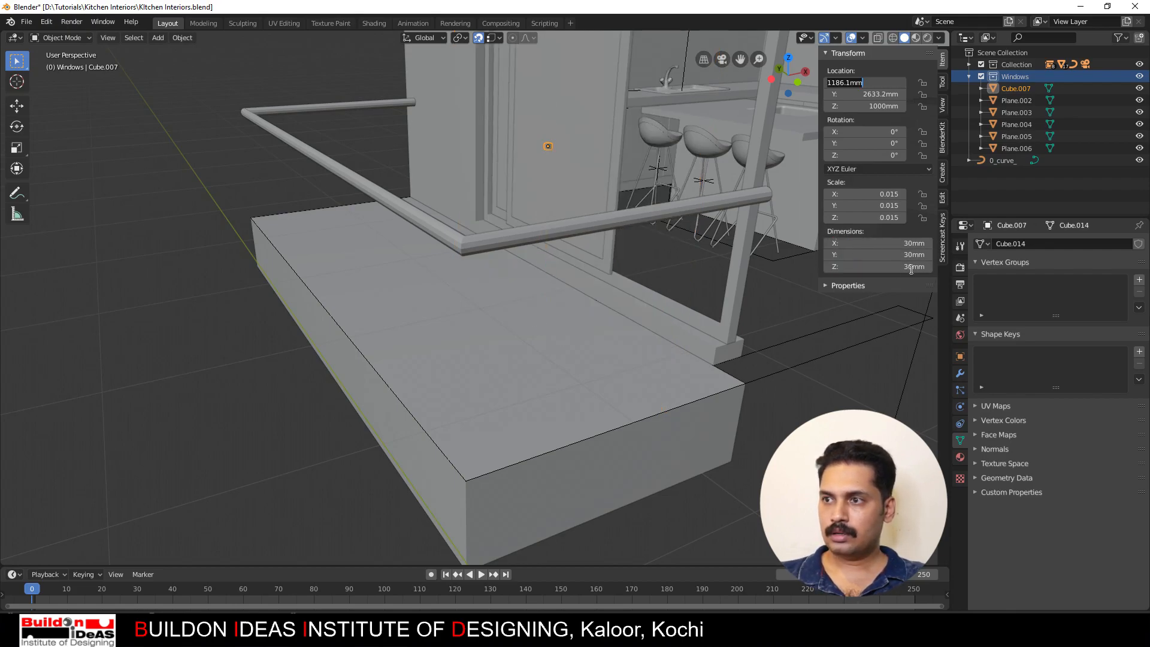
{"action": "left_click", "coordinate": [910, 269]}
{"action": "left_click", "coordinate": [905, 270]}
{"action": "type", "text": "9"}
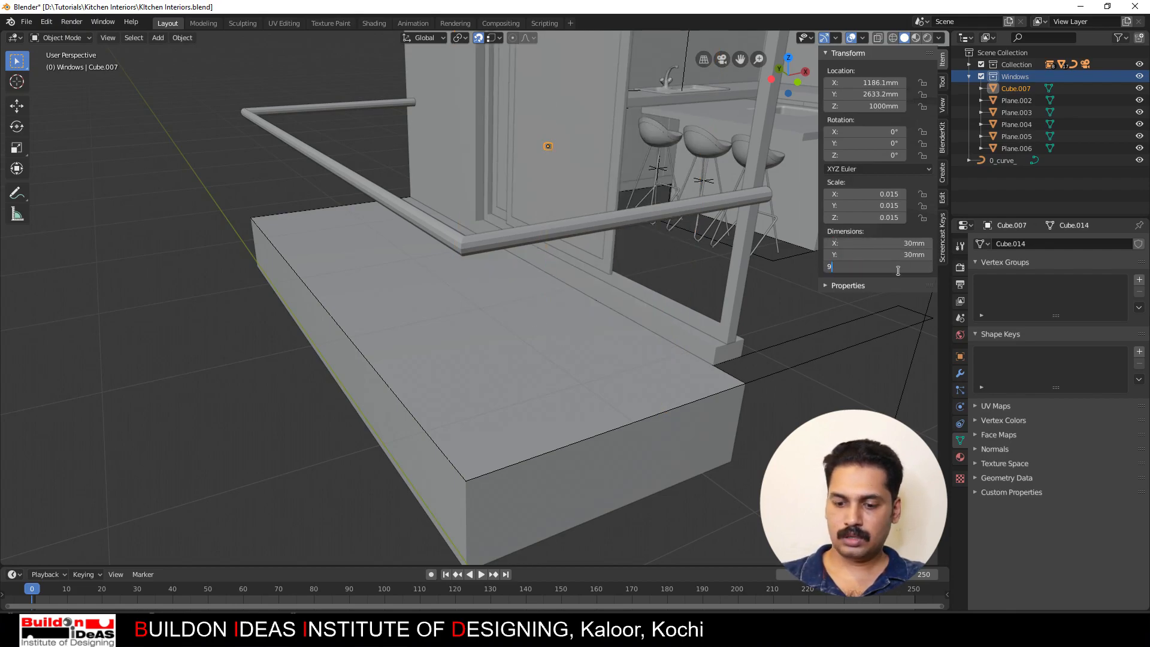
{"action": "type", "text": "00"}
{"action": "key", "text": "Return"}
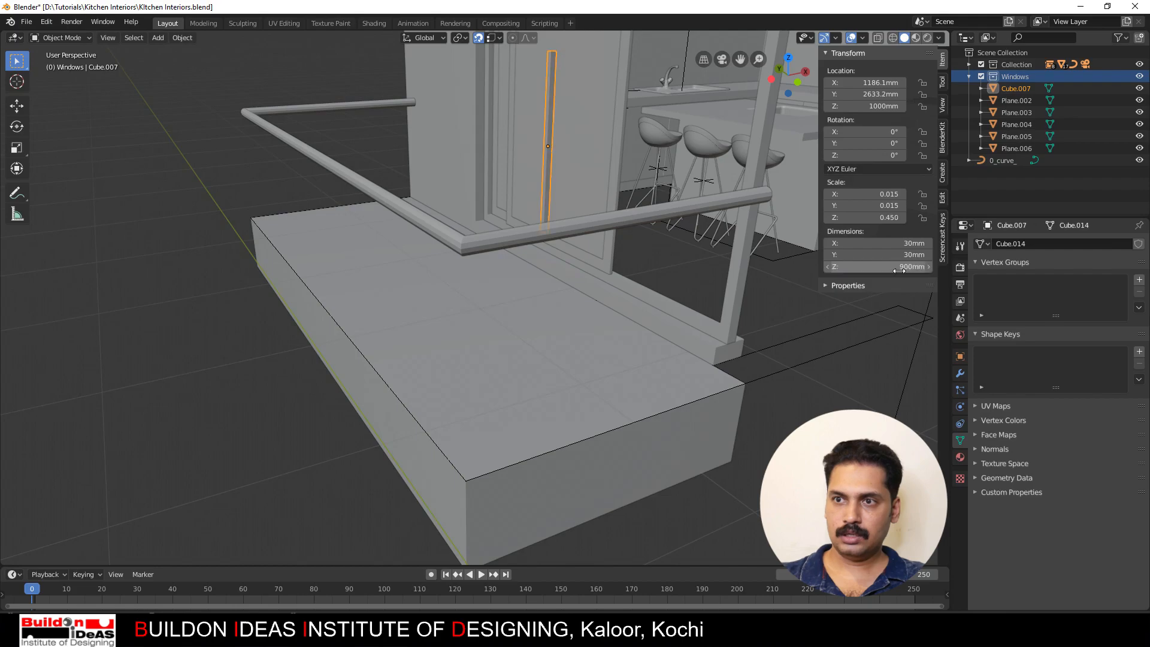
Step: Stand the baluster on the slab's near outer corner beneath the handrail corner, at about X 225 mm, Y 1717 mm and Z 450 mm
{"action": "key", "text": "g"}
{"action": "left_click", "coordinate": [478, 472]}
{"action": "middle_click_drag", "start_coordinate": [492, 477], "coordinate": [554, 495]}
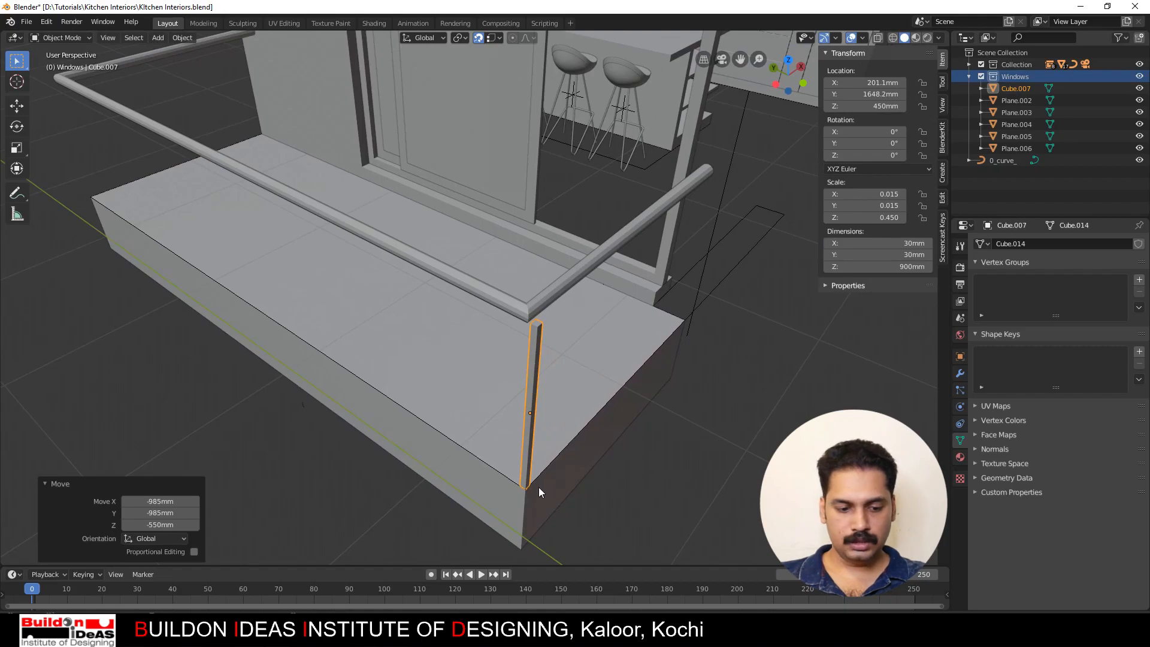
{"action": "key", "text": "g"}
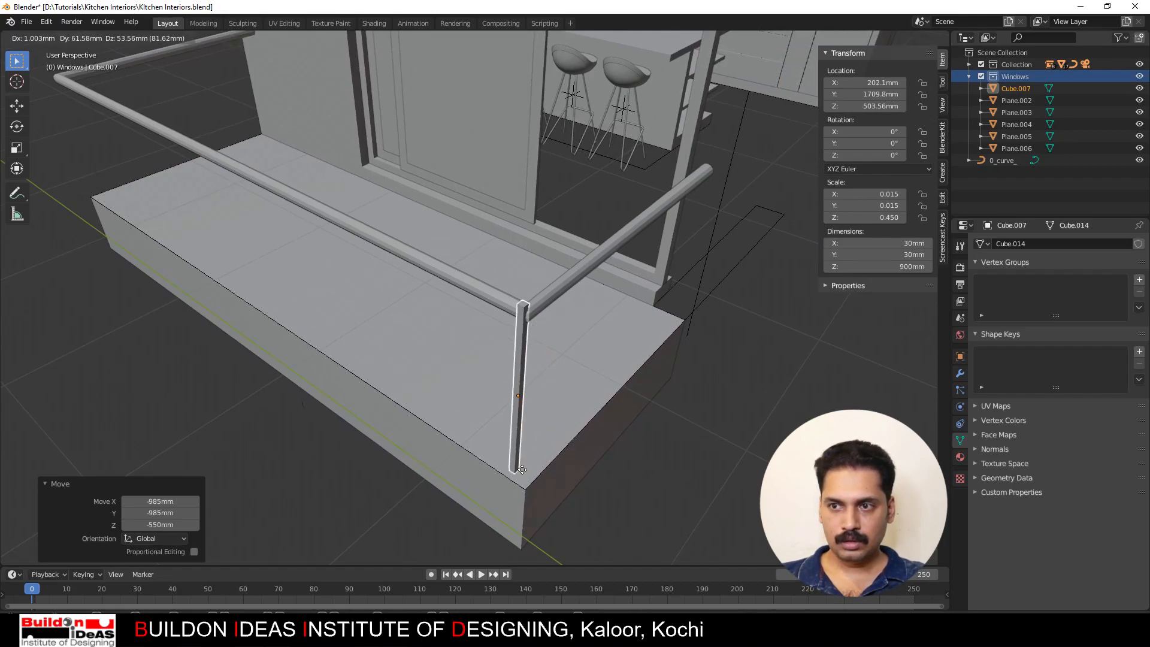
{"action": "left_click", "coordinate": [522, 470]}
{"action": "middle_click_drag", "start_coordinate": [522, 470], "coordinate": [594, 459]}
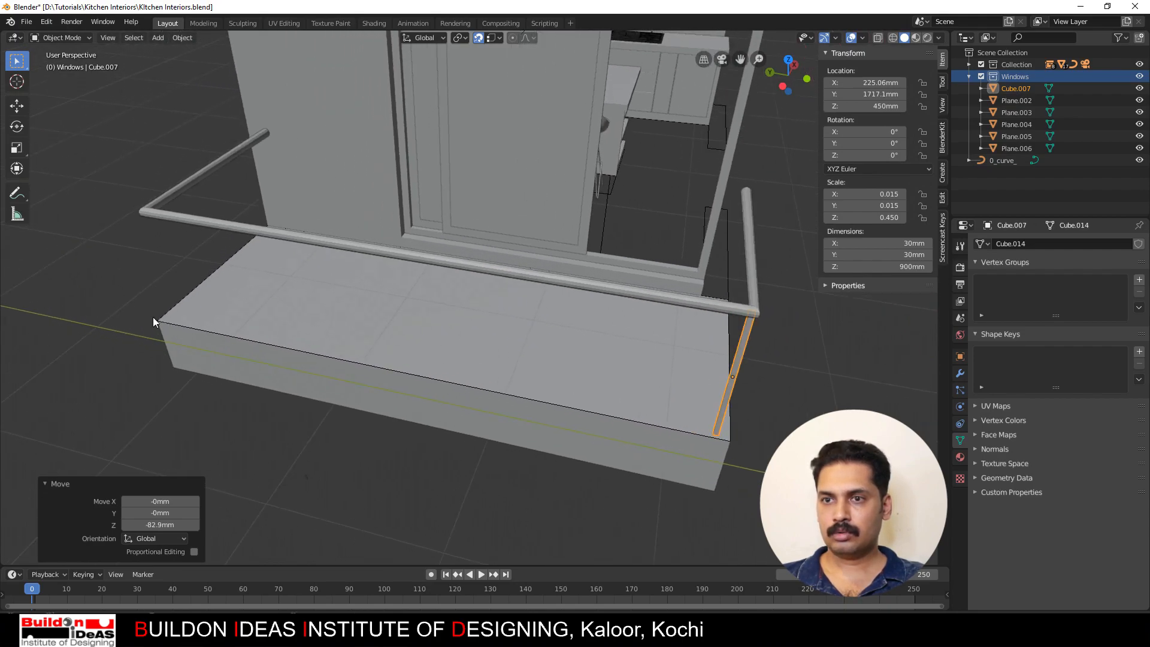
Step: Array the baluster along the near short side with an Array modifier, using a relative X offset of 3.7 and a count of 15
{"action": "middle_click_drag", "start_coordinate": [497, 443], "coordinate": [451, 422]}
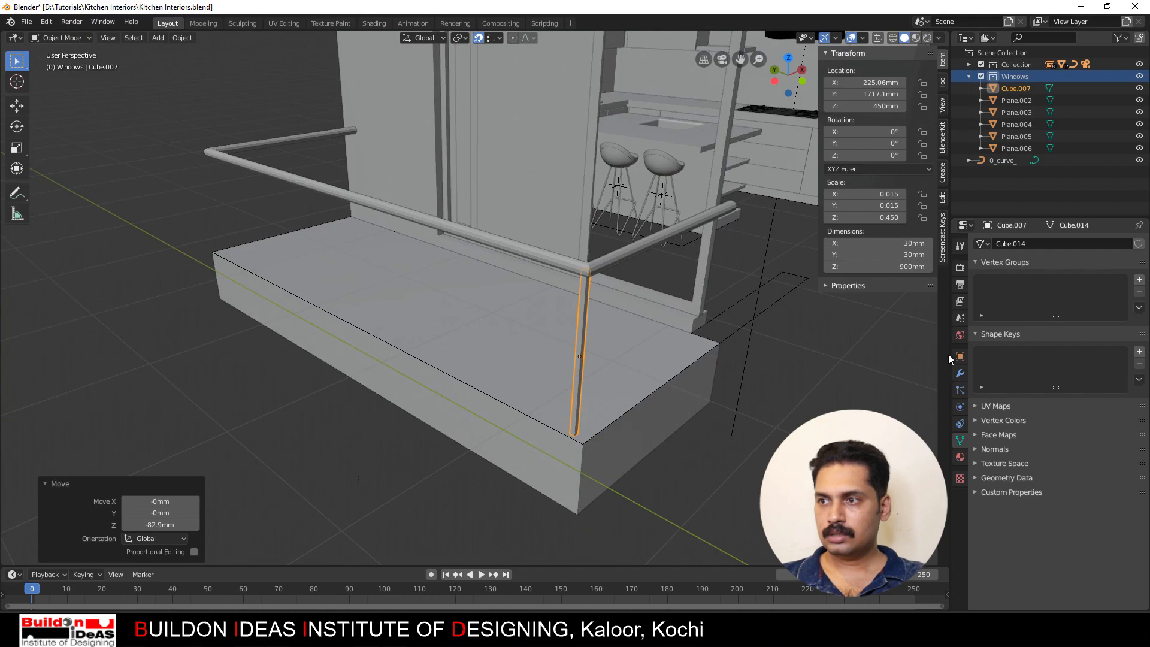
{"action": "left_click", "coordinate": [958, 250]}
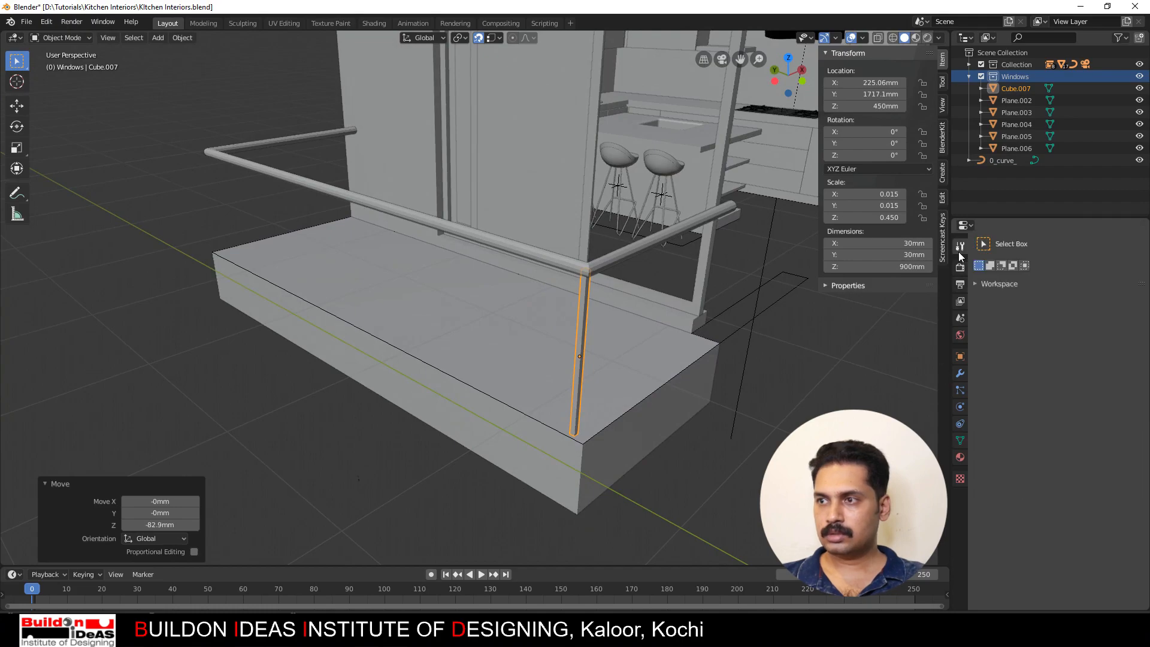
{"action": "left_click", "coordinate": [960, 375]}
{"action": "left_click", "coordinate": [1019, 252]}
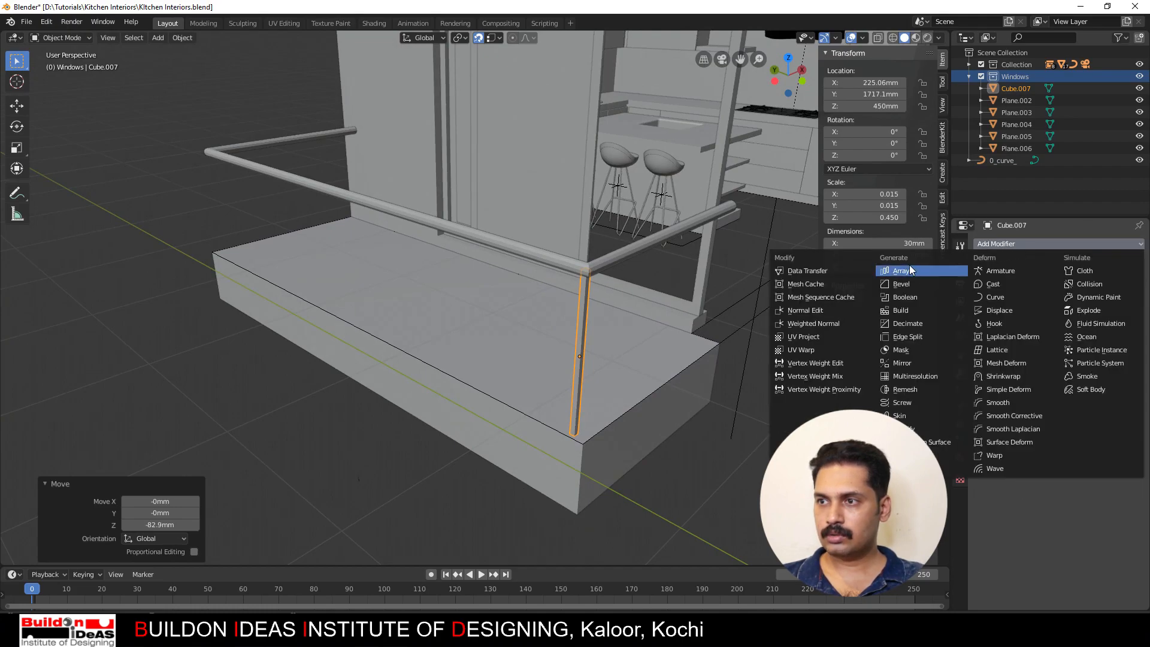
{"action": "left_click", "coordinate": [838, 264]}
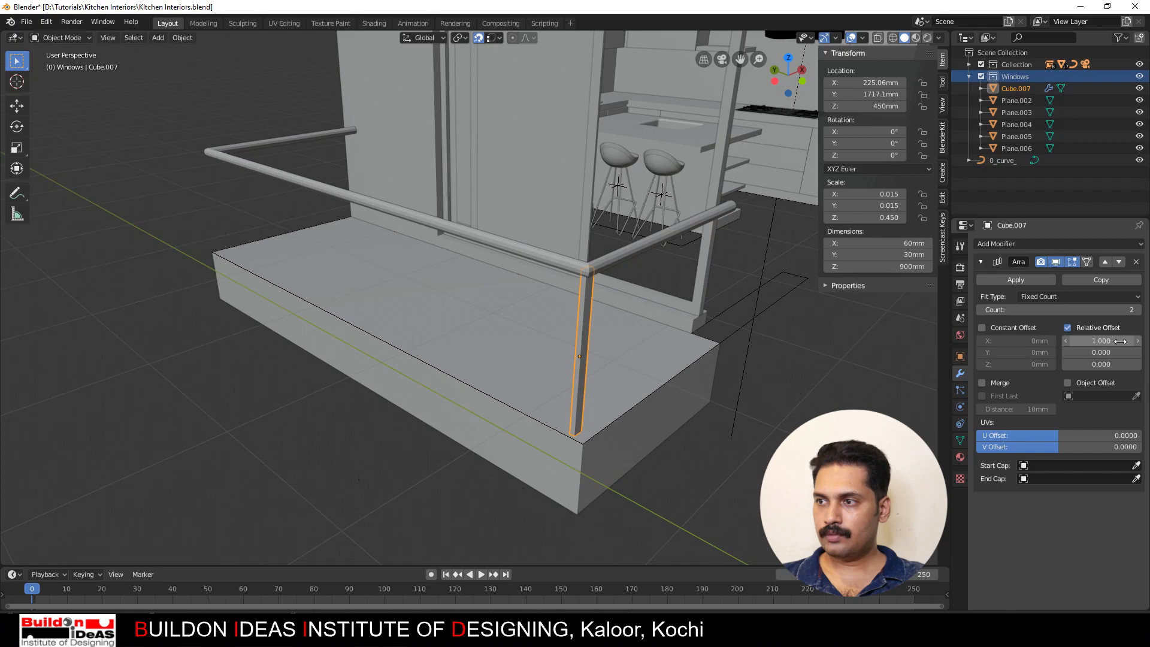
{"action": "left_click_drag", "start_coordinate": [1117, 340], "coordinate": [1144, 310]}
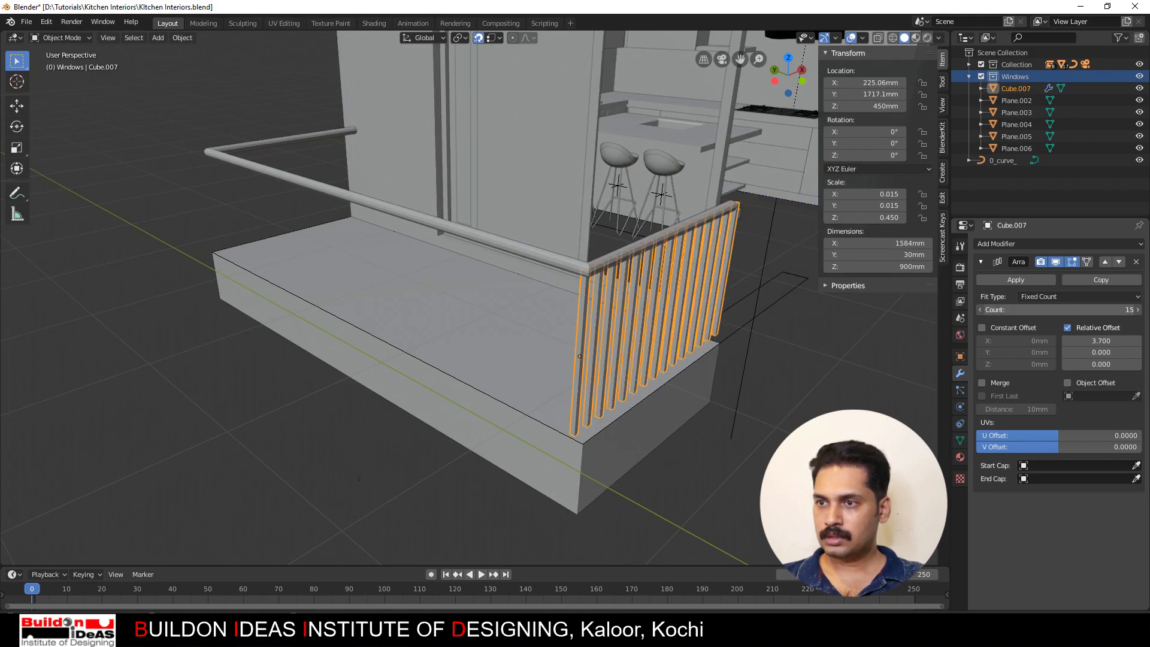
{"action": "double_click", "coordinate": [1124, 310]}
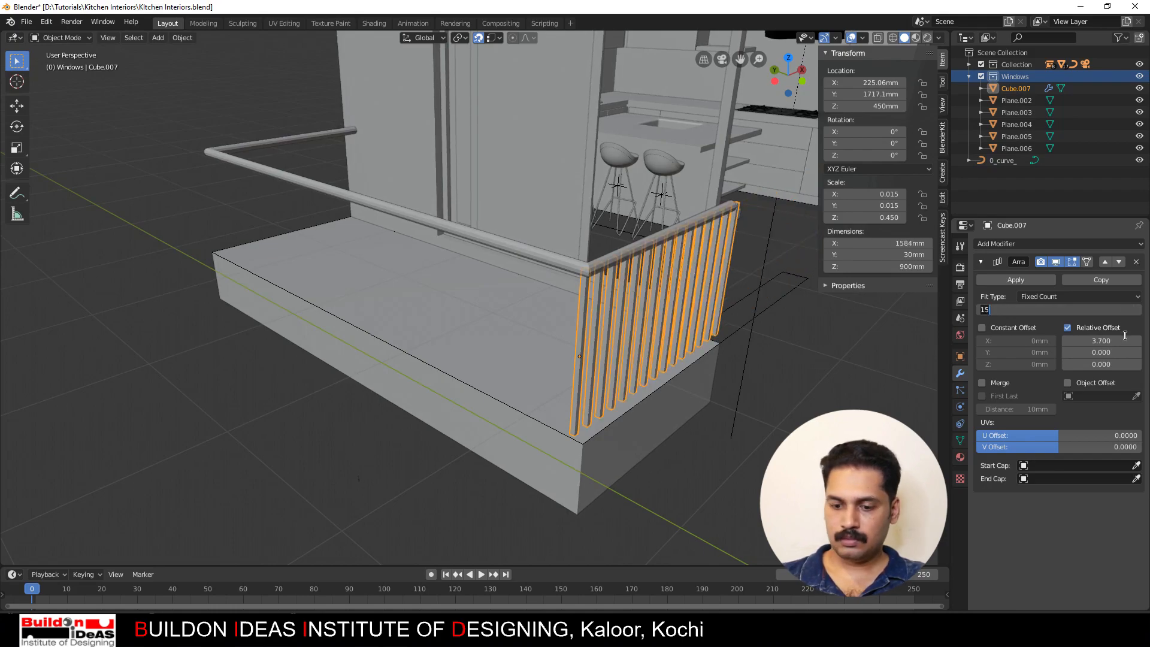
{"action": "key", "text": "Return"}
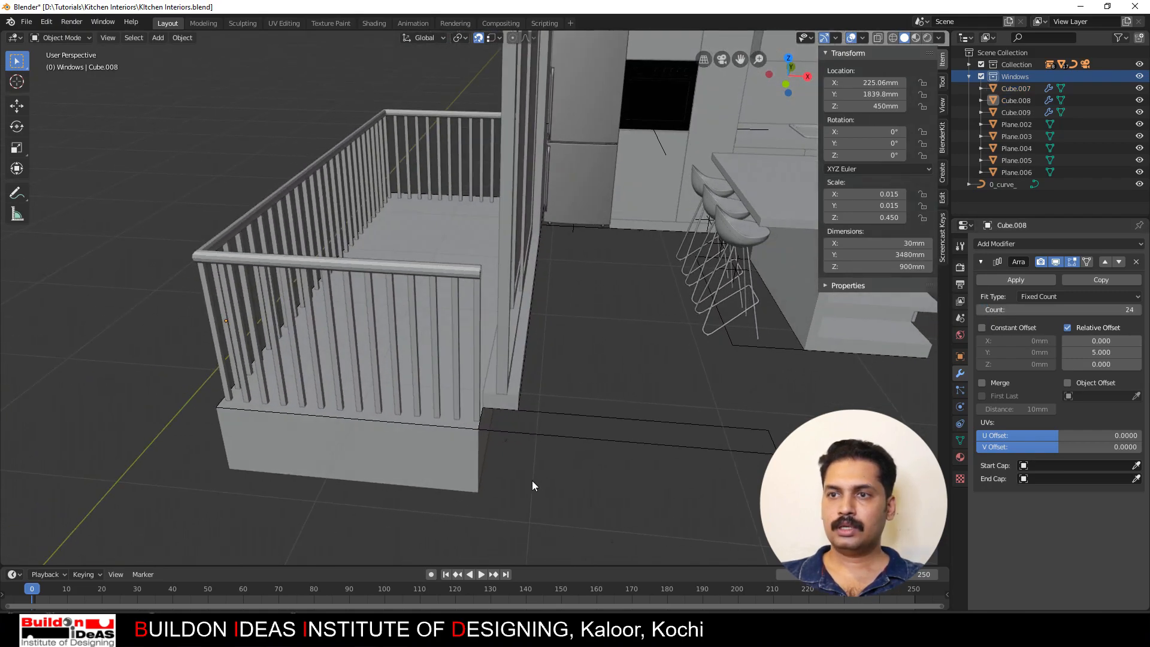
Step: Apply smooth shading to the round handrail curve
{"action": "left_click", "coordinate": [413, 268]}
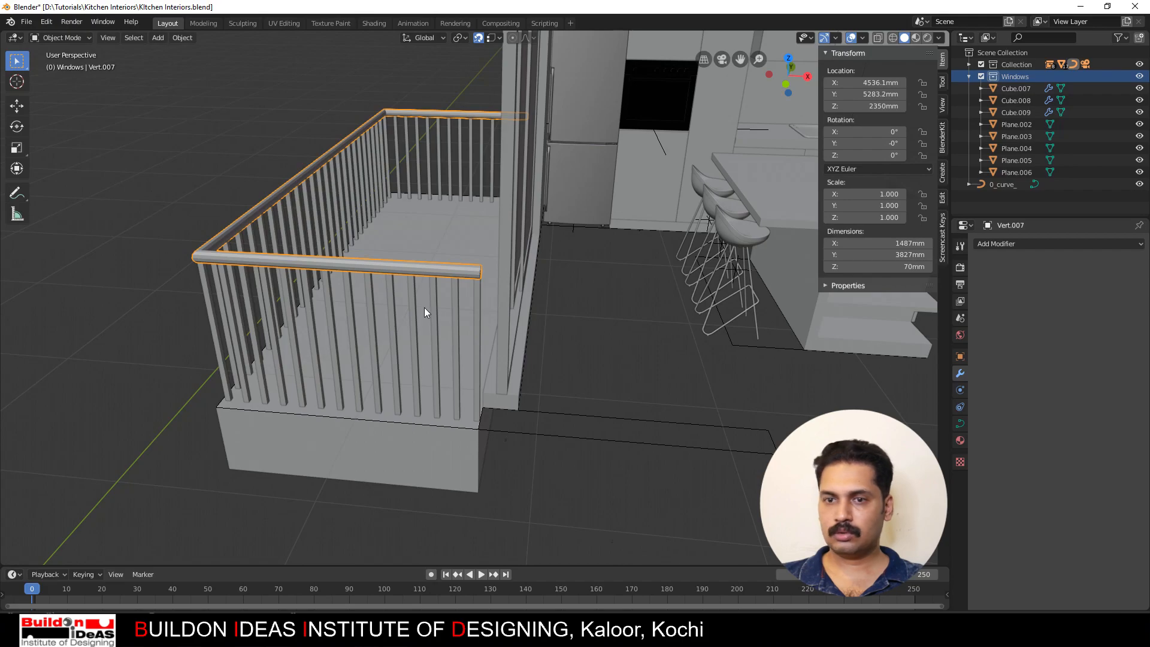
{"action": "right_click", "coordinate": [343, 261]}
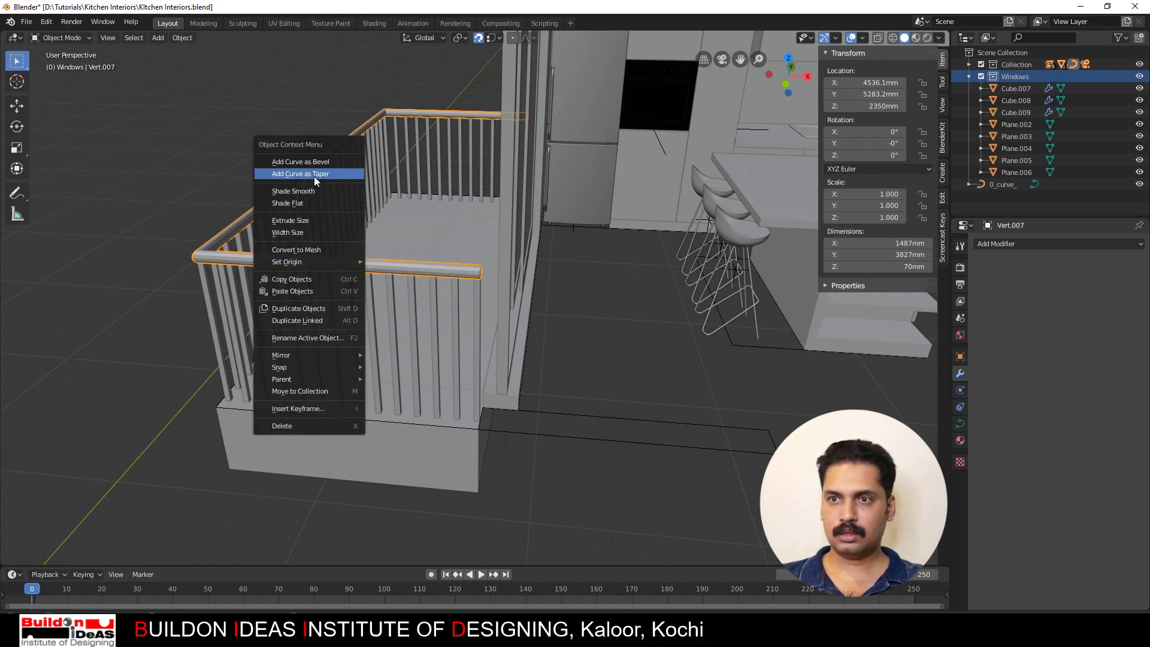
{"action": "left_click", "coordinate": [301, 195]}
{"action": "left_click", "coordinate": [179, 233]}
Step: Move the handrail and all three baluster arrays into a new collection named Handrails
{"action": "middle_click_drag", "start_coordinate": [179, 234], "coordinate": [258, 185]}
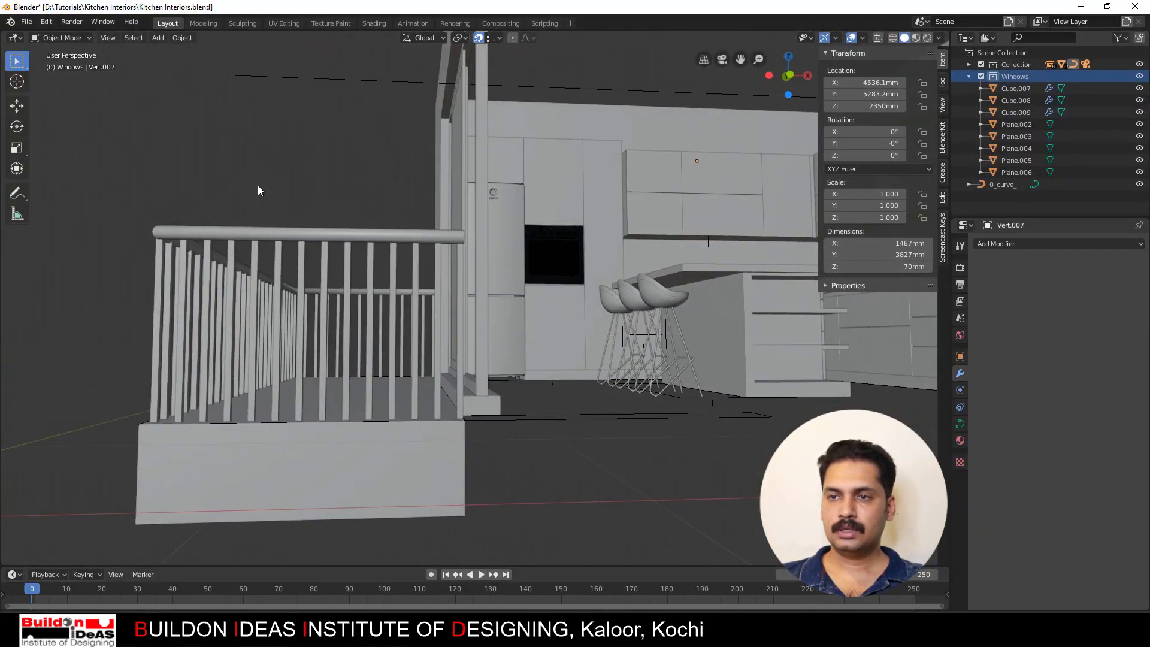
{"action": "left_click_drag", "start_coordinate": [81, 196], "coordinate": [400, 356]}
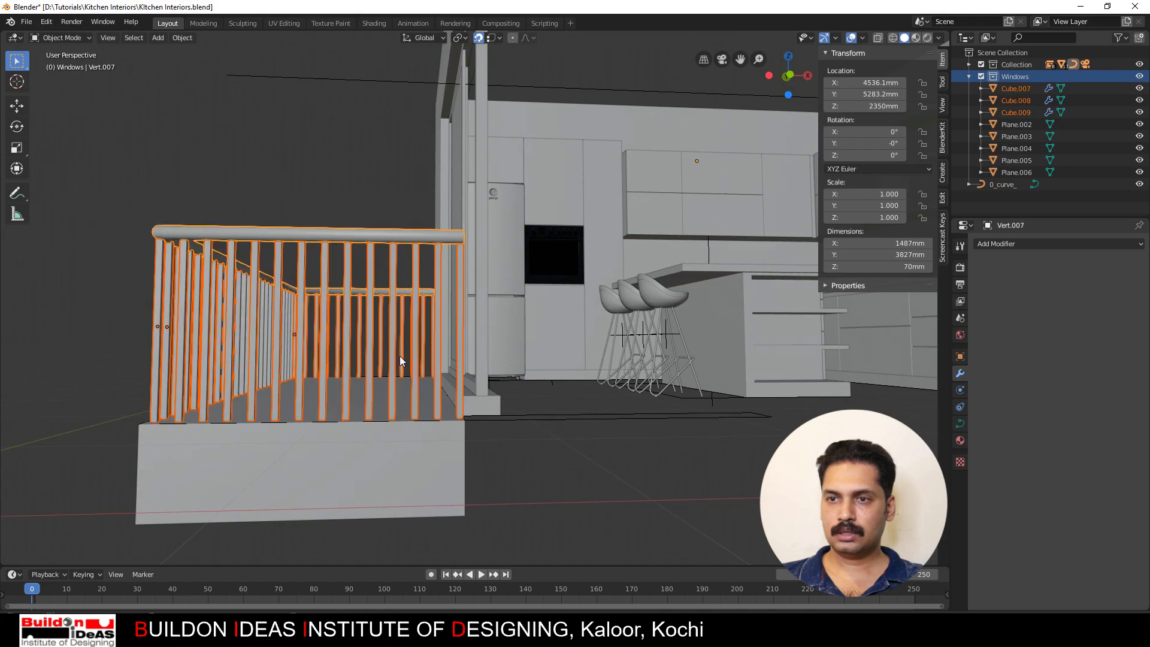
{"action": "key", "text": "m"}
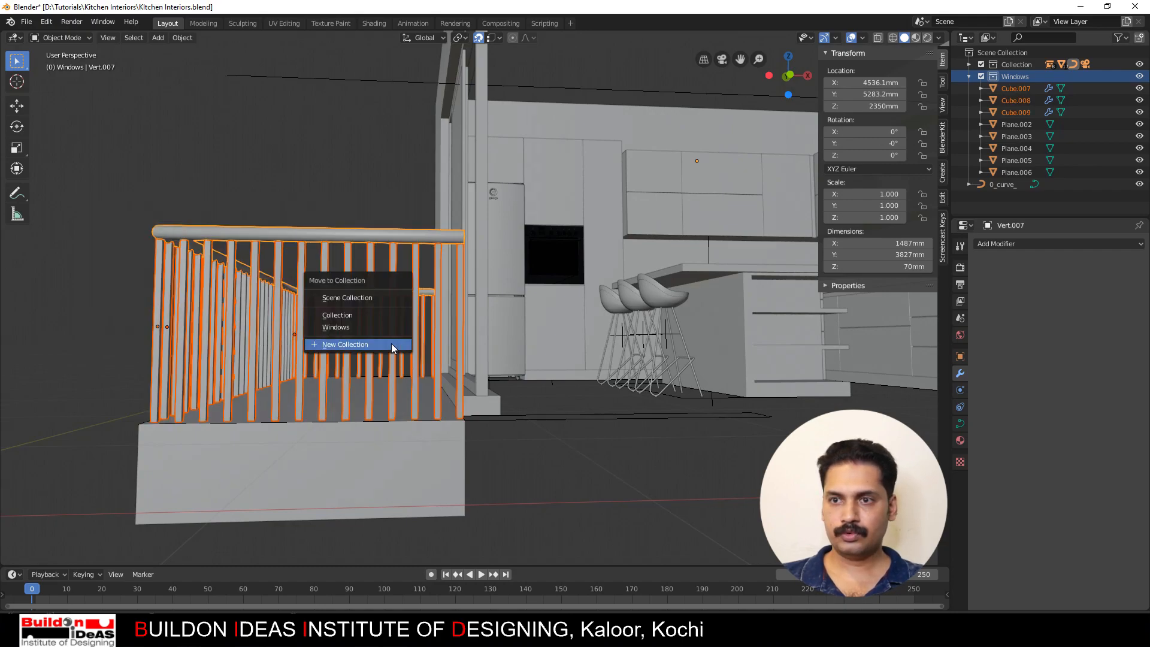
{"action": "left_click", "coordinate": [390, 343]}
{"action": "type", "text": "HA"}
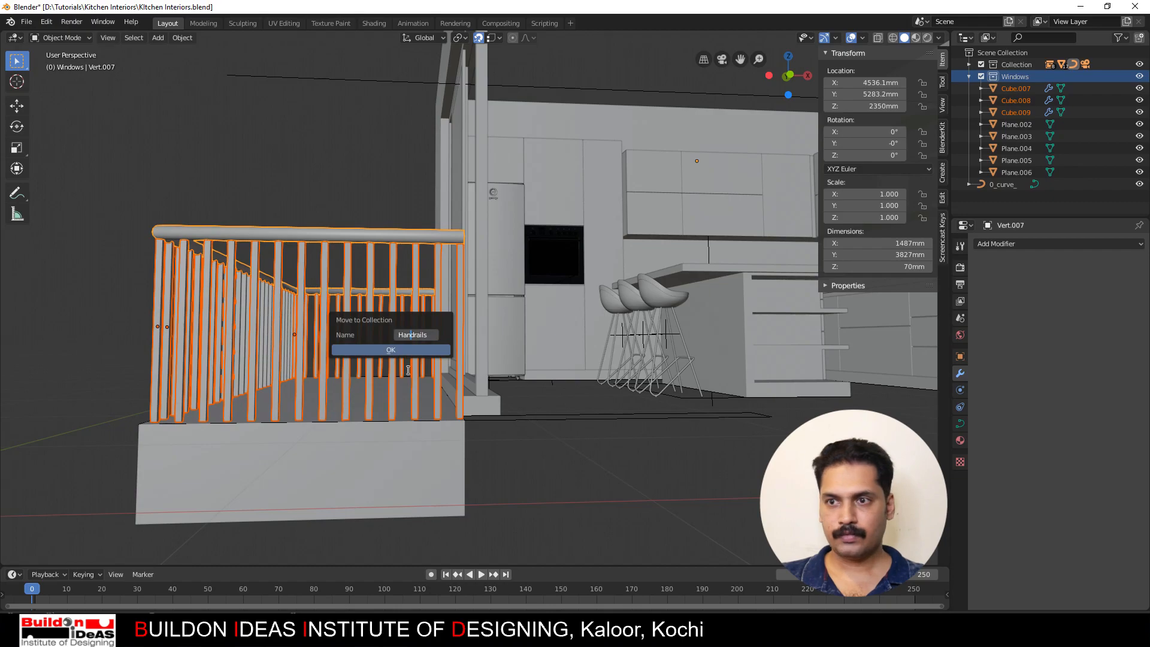
{"action": "left_click", "coordinate": [393, 353]}
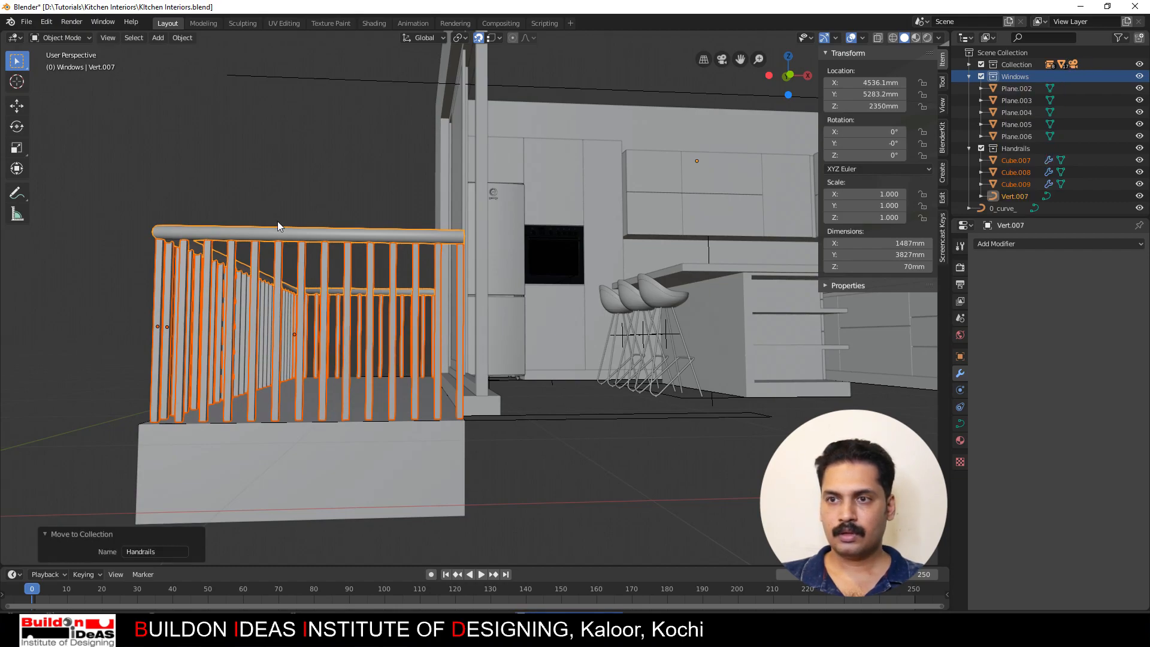
Step: Clear the selection and save the kitchen scene file
{"action": "left_click", "coordinate": [278, 221]}
{"action": "mouse_move", "coordinate": [336, 436]}
{"action": "middle_mouse_down"}
{"action": "mouse_move", "coordinate": [304, 459]}
{"action": "mouse_move", "coordinate": [315, 465]}
{"action": "mouse_move", "coordinate": [293, 432]}
{"action": "mouse_move", "coordinate": [347, 440]}
{"action": "middle_mouse_up"}
{"action": "key", "text": "ctrl+s"}
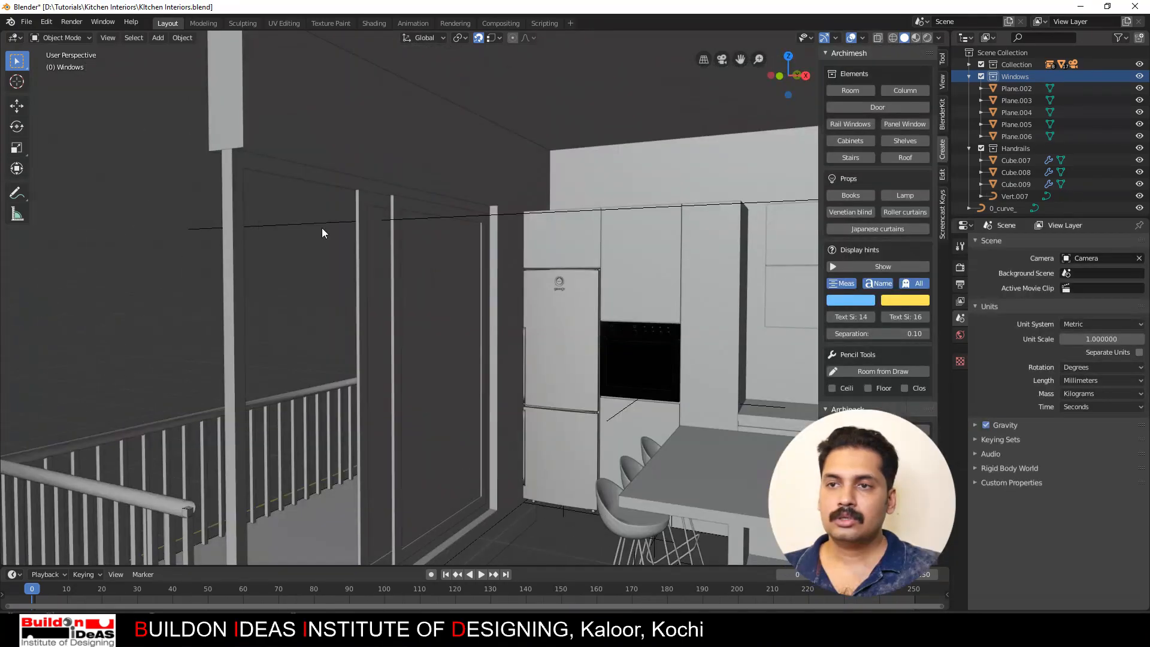
Step: Link the roller blind collection from the kitchen asset library into the scene
{"action": "left_click", "coordinate": [26, 21]}
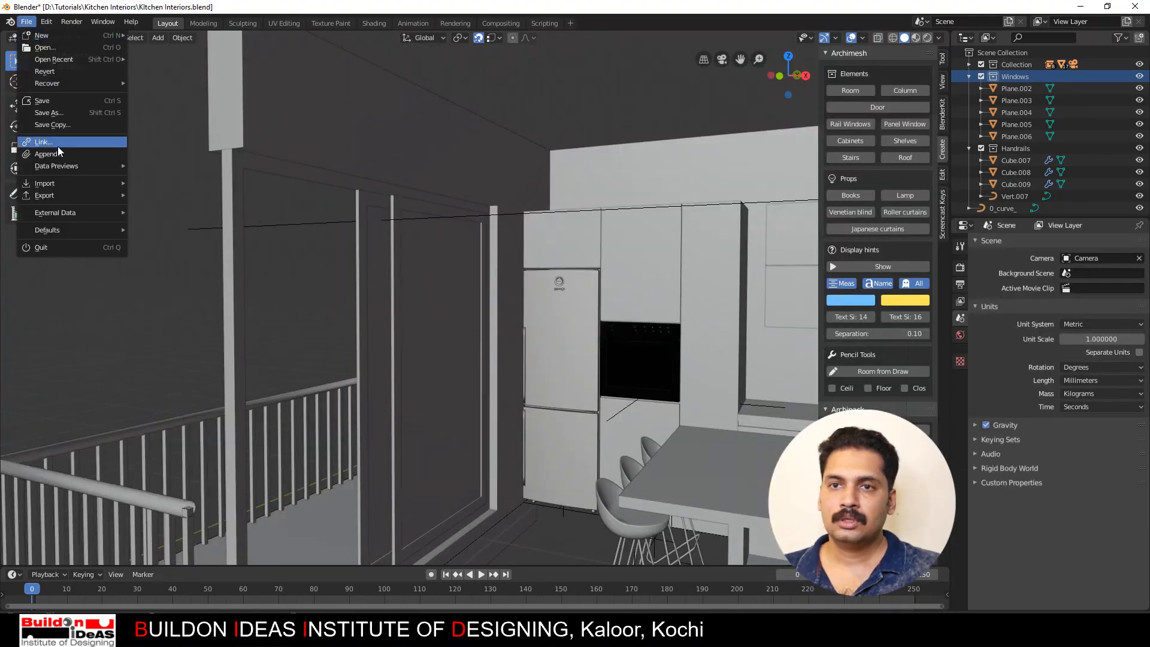
{"action": "left_click", "coordinate": [51, 146]}
{"action": "left_click", "coordinate": [159, 81]}
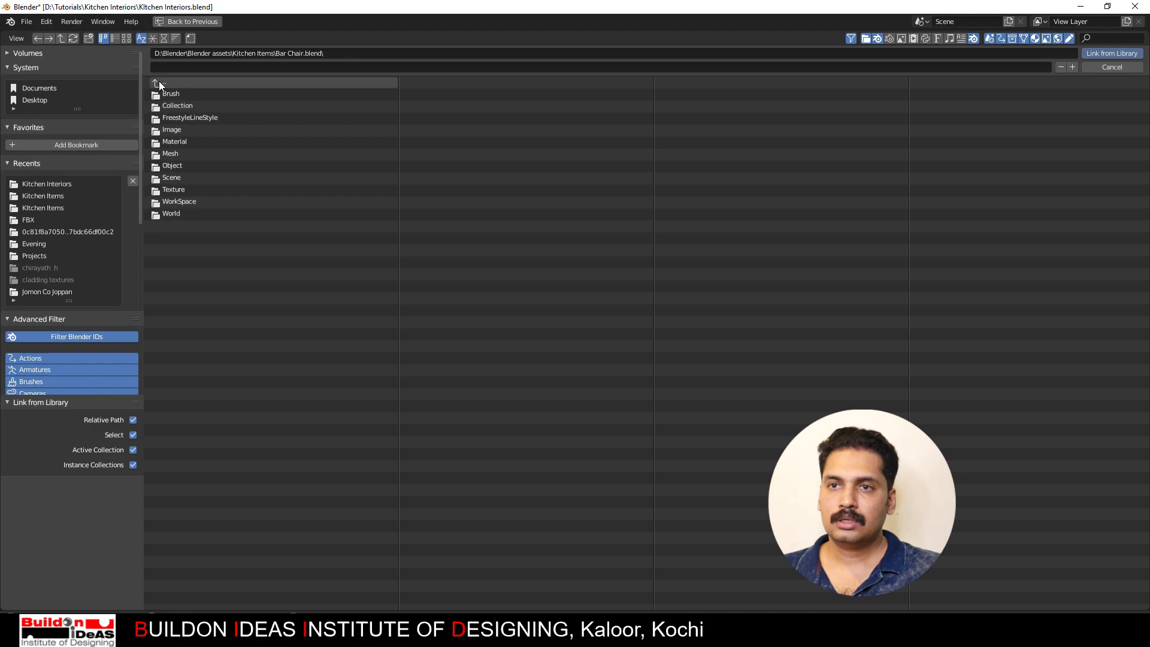
{"action": "left_click", "coordinate": [159, 81]}
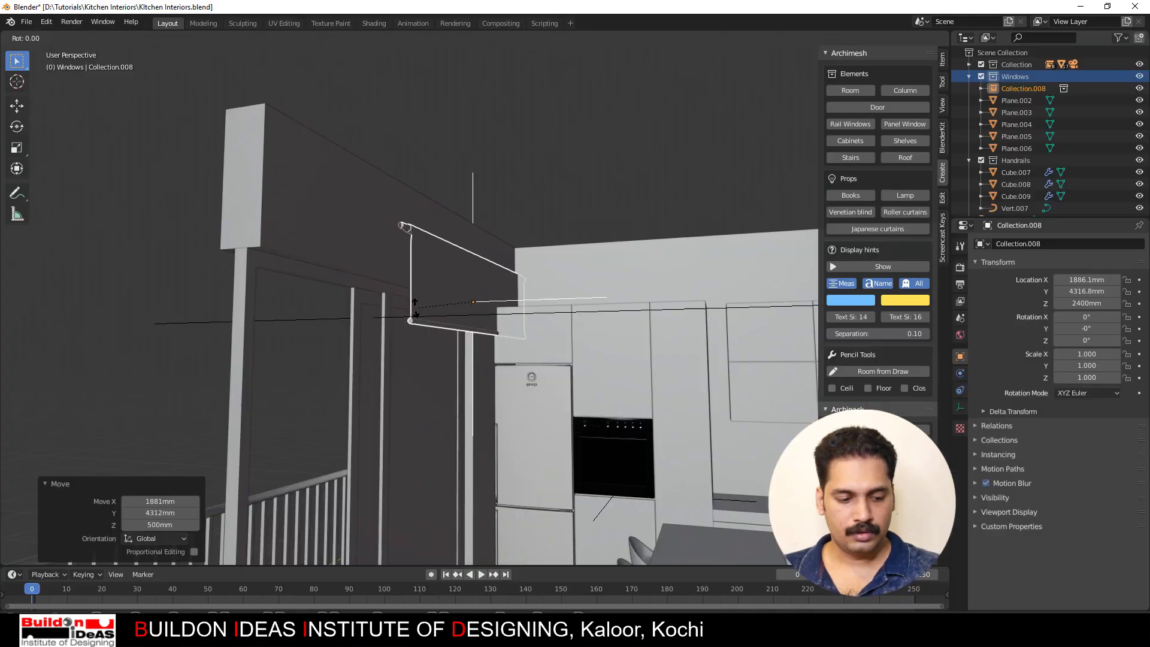
Step: Rotate the linked roller blind 180° about the global Z axis
{"action": "type", "text": "90"}
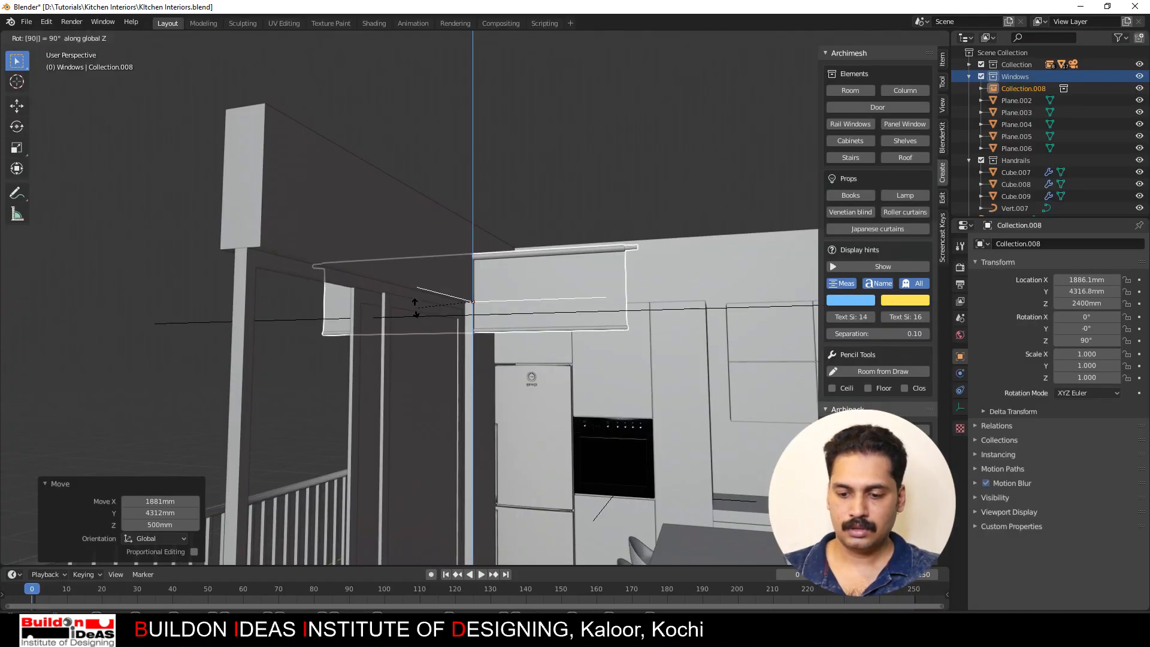
{"action": "key", "text": "BackSpace"}
{"action": "key", "text": "BackSpace"}
{"action": "type", "text": "180"}
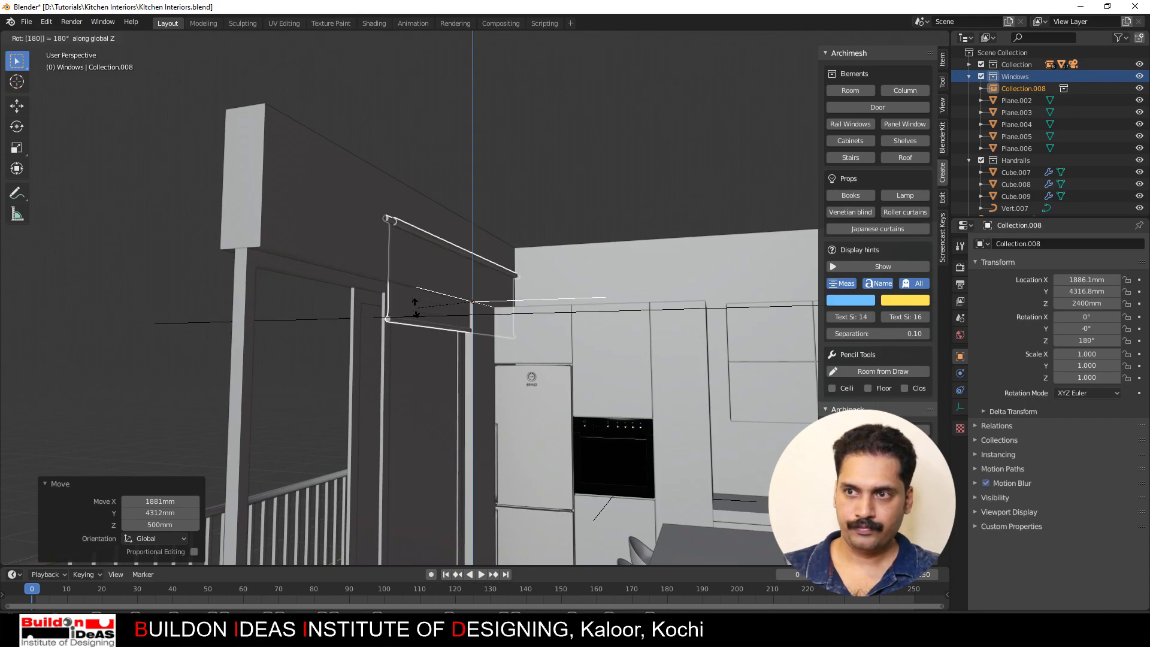
{"action": "key", "text": "Return"}
Step: Move the roller blind into place over the upper part of the sliding window
{"action": "middle_click_drag", "start_coordinate": [435, 294], "coordinate": [449, 231]}
{"action": "middle_click_drag", "start_coordinate": [61, 105], "coordinate": [310, 53]}
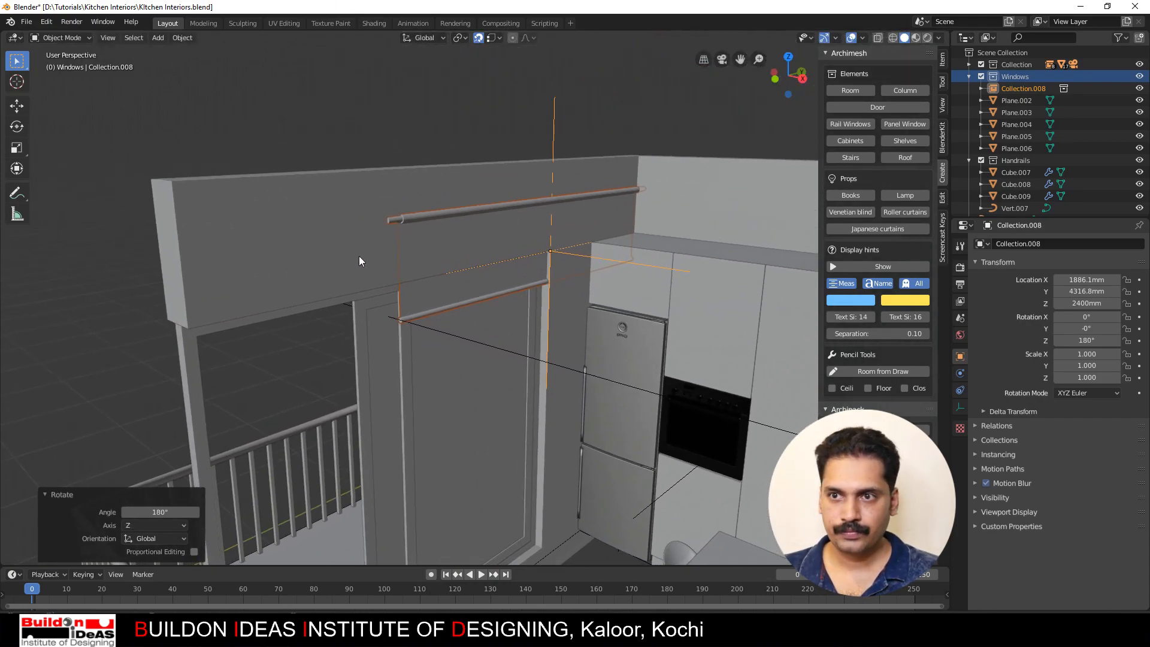
{"action": "key", "text": "g"}
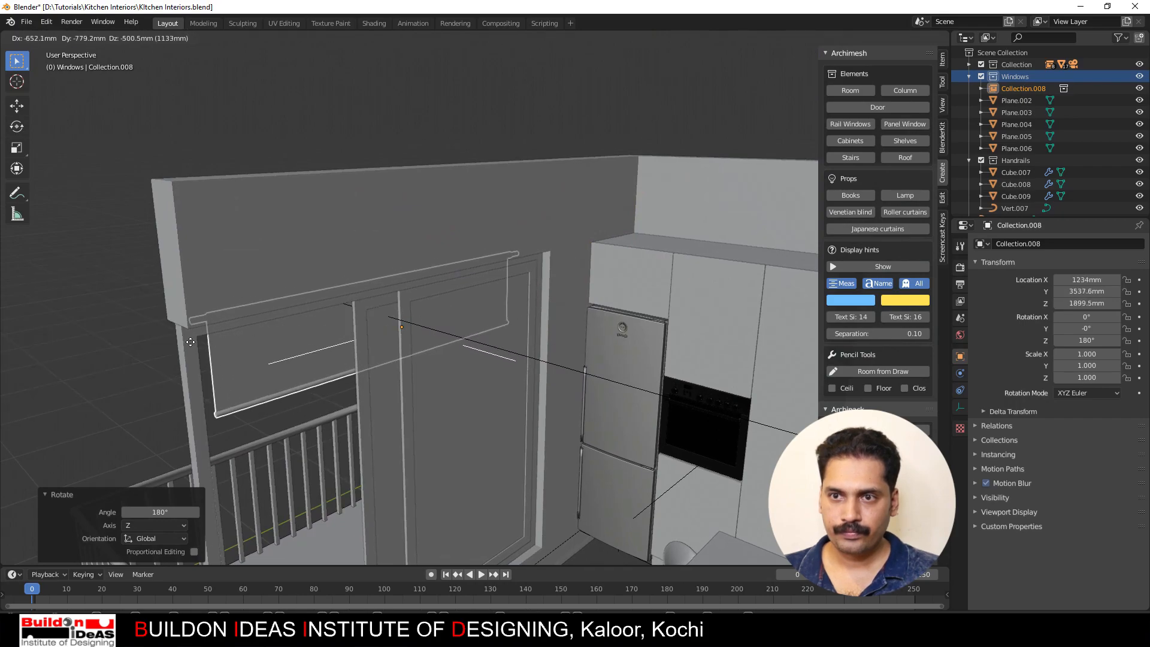
{"action": "left_click", "coordinate": [198, 264]}
Step: Check the roller blind through the camera and save the kitchen scene file
{"action": "key", "text": "KP_0"}
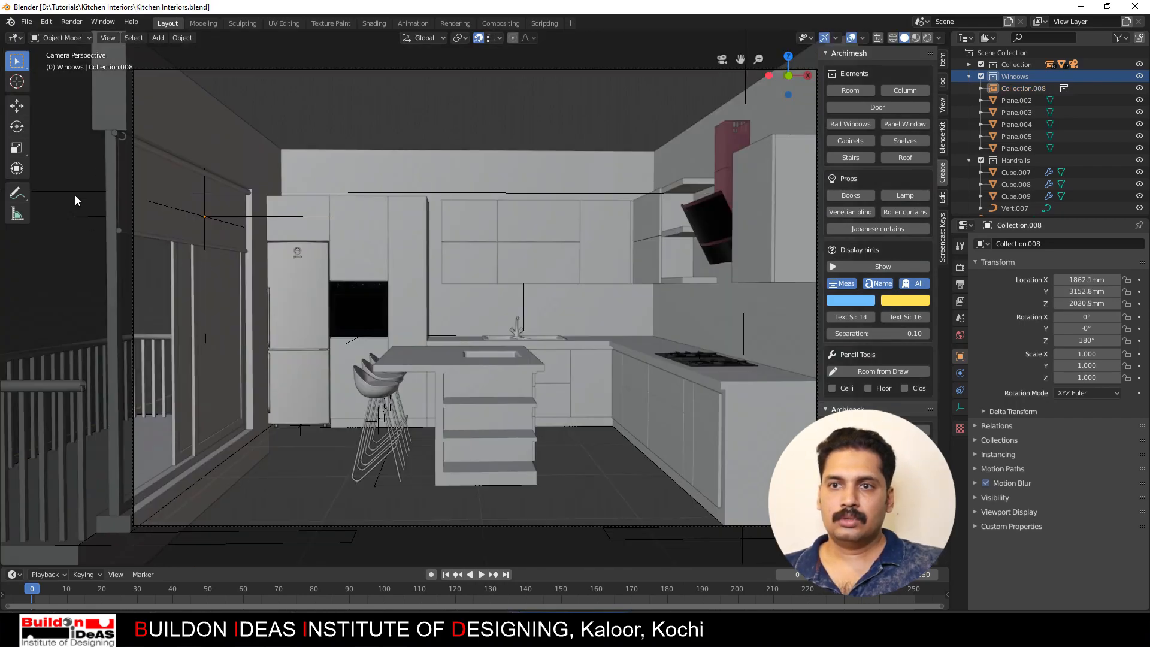
{"action": "left_click", "coordinate": [60, 190]}
{"action": "key", "text": "ctrl+s"}
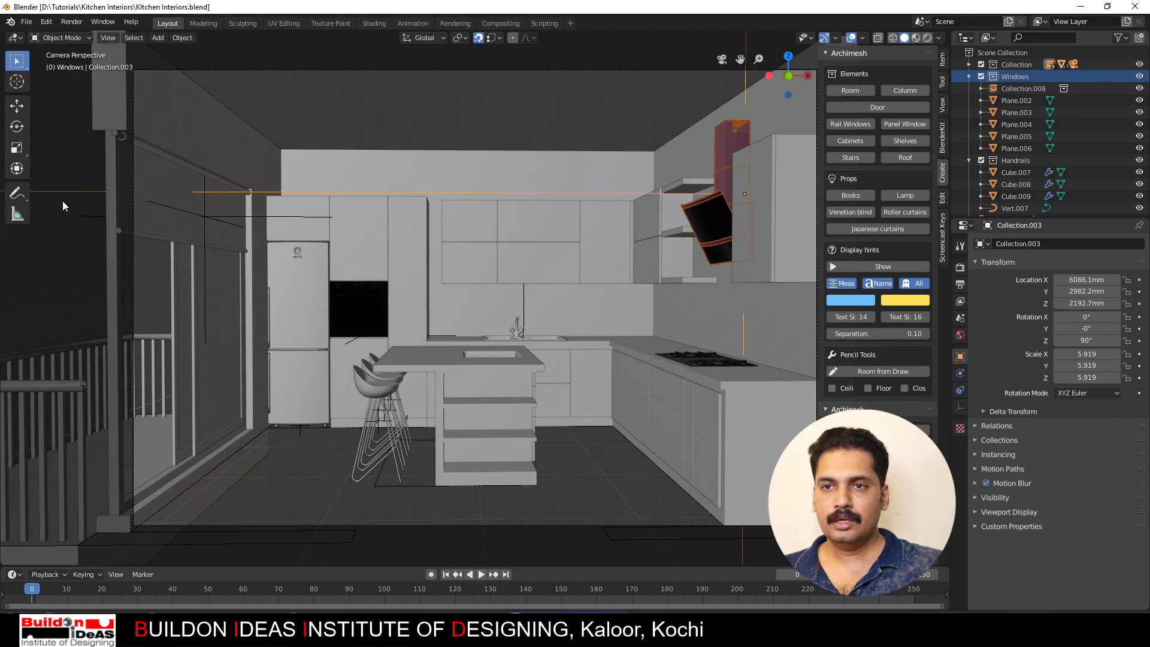
Step: Switch to the Shading workspace, frame the kitchen and show the World shader nodes
{"action": "middle_click_drag", "start_coordinate": [84, 261], "coordinate": [350, 220]}
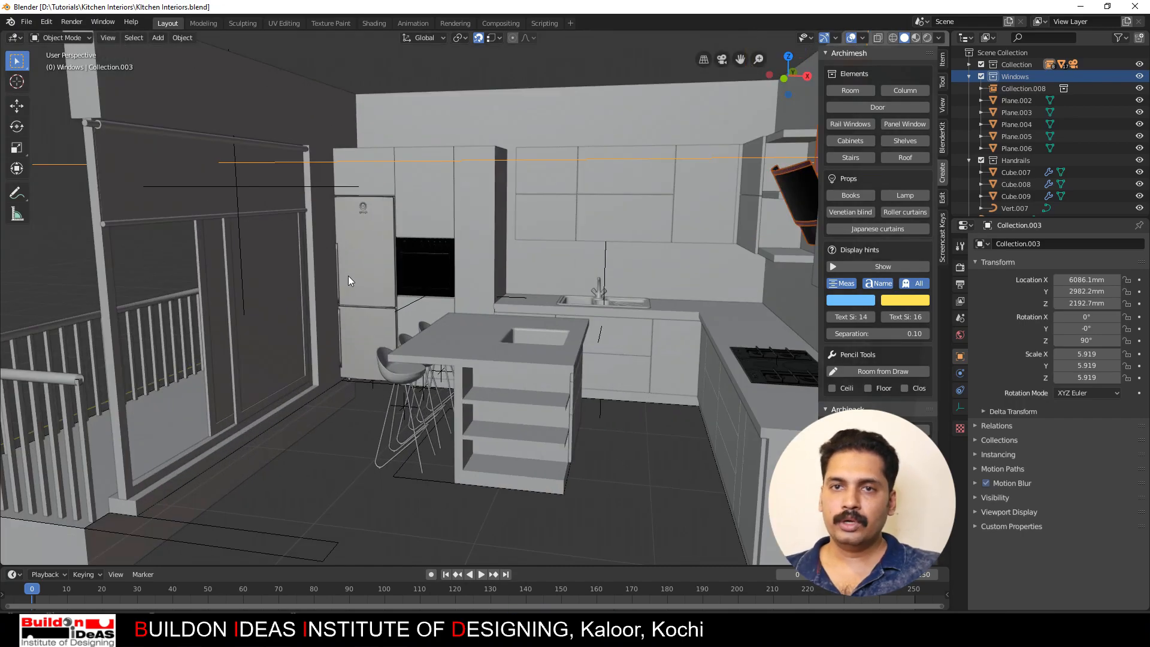
{"action": "middle_click_drag", "start_coordinate": [349, 278], "coordinate": [392, 259]}
{"action": "middle_click_drag", "start_coordinate": [388, 261], "coordinate": [429, 305]}
{"action": "scroll", "coordinate": [635, 352], "scroll_direction": "down", "scroll_amount": 3}
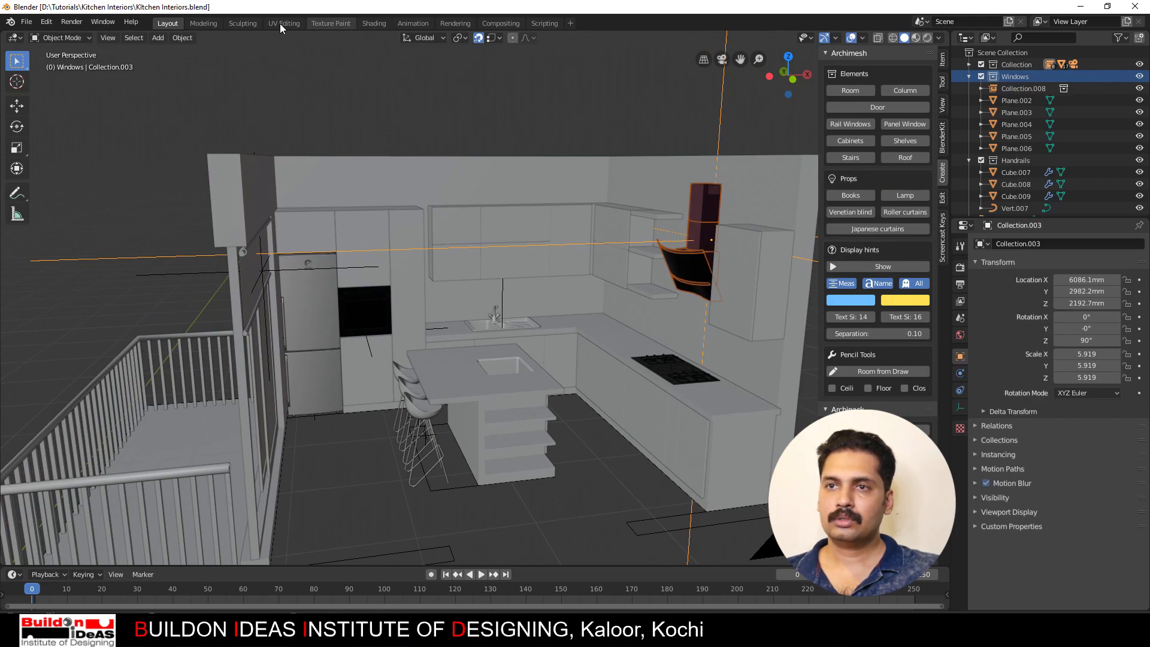
{"action": "left_click", "coordinate": [366, 24]}
{"action": "middle_click_drag", "start_coordinate": [631, 261], "coordinate": [430, 312], "text": "shift"}
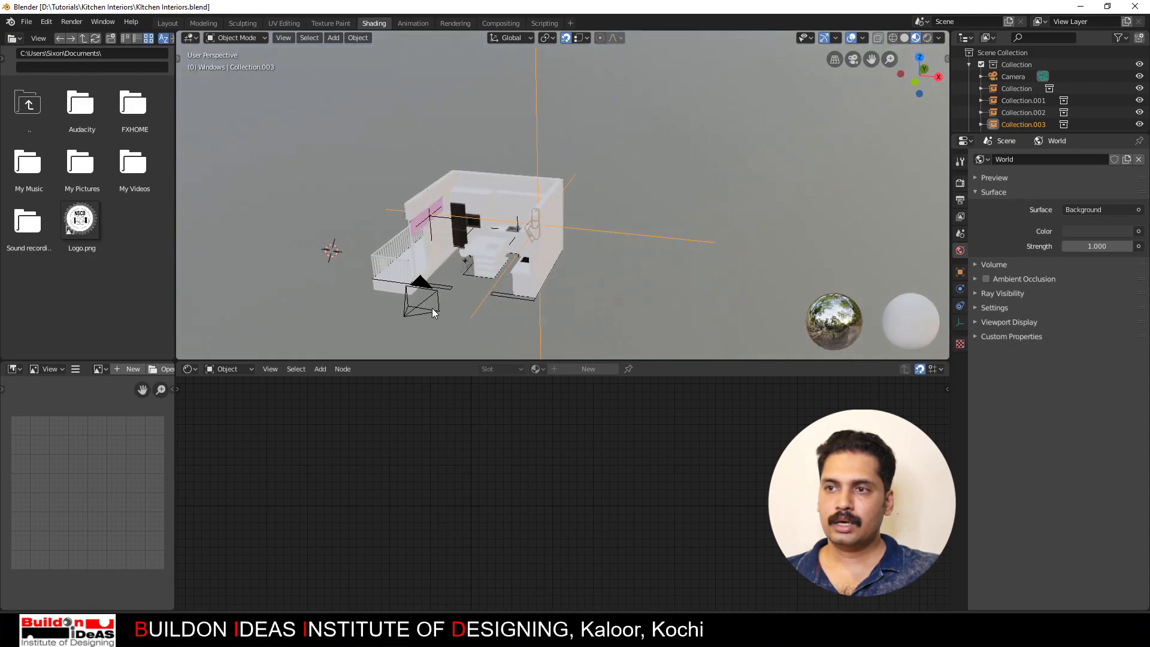
{"action": "scroll", "coordinate": [371, 269], "scroll_direction": "up", "scroll_amount": 3}
{"action": "middle_click_drag", "start_coordinate": [385, 264], "coordinate": [559, 179], "text": "shift"}
{"action": "scroll", "coordinate": [558, 174], "scroll_direction": "up", "scroll_amount": 2}
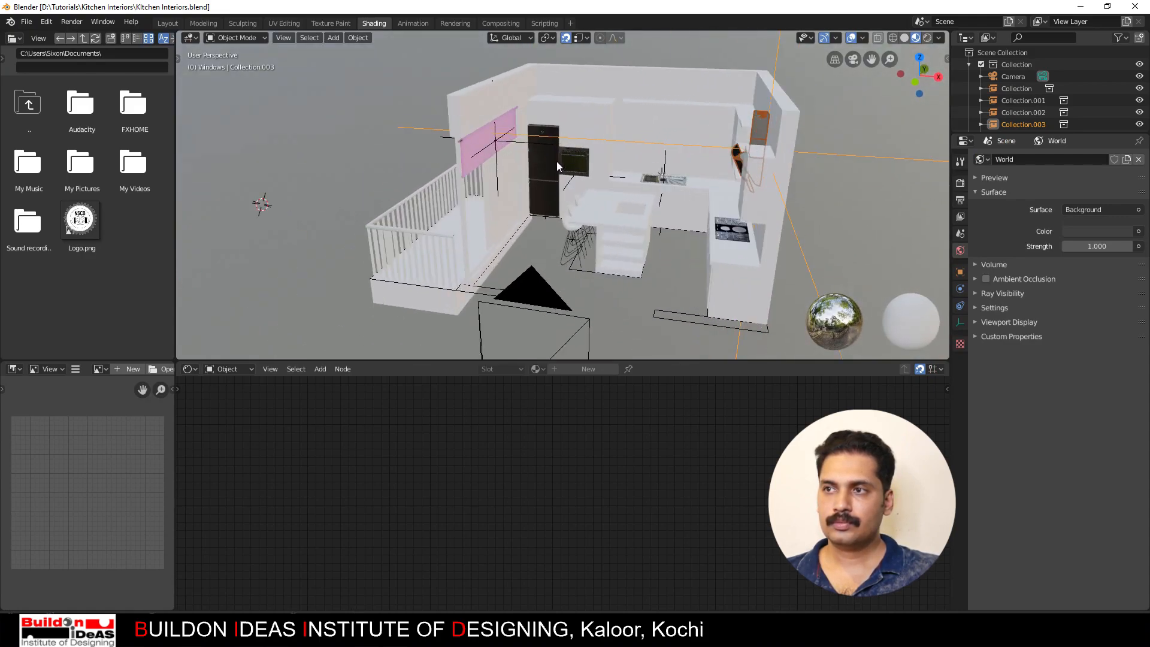
{"action": "left_click", "coordinate": [243, 369]}
{"action": "left_click", "coordinate": [229, 394]}
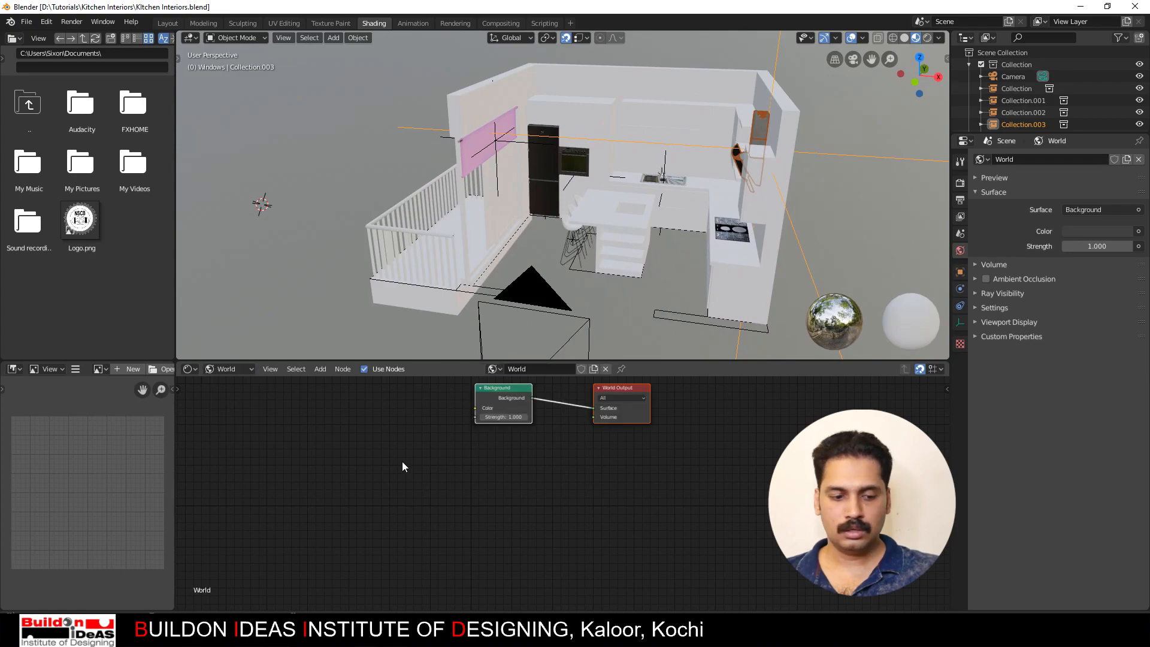
Step: Add an Environment Texture node and connect its Color output to the Background node's Color input
{"action": "key", "text": "shift+a"}
{"action": "mouse_move", "coordinate": [350, 526]}
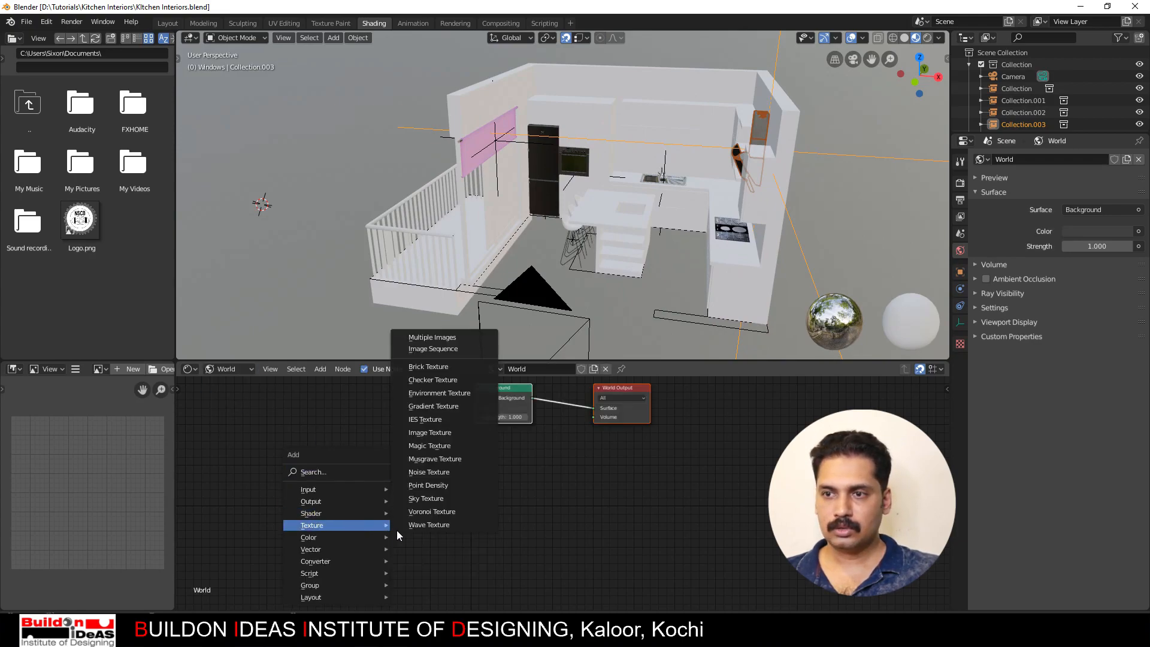
{"action": "left_click", "coordinate": [433, 393]}
{"action": "left_click", "coordinate": [300, 453]}
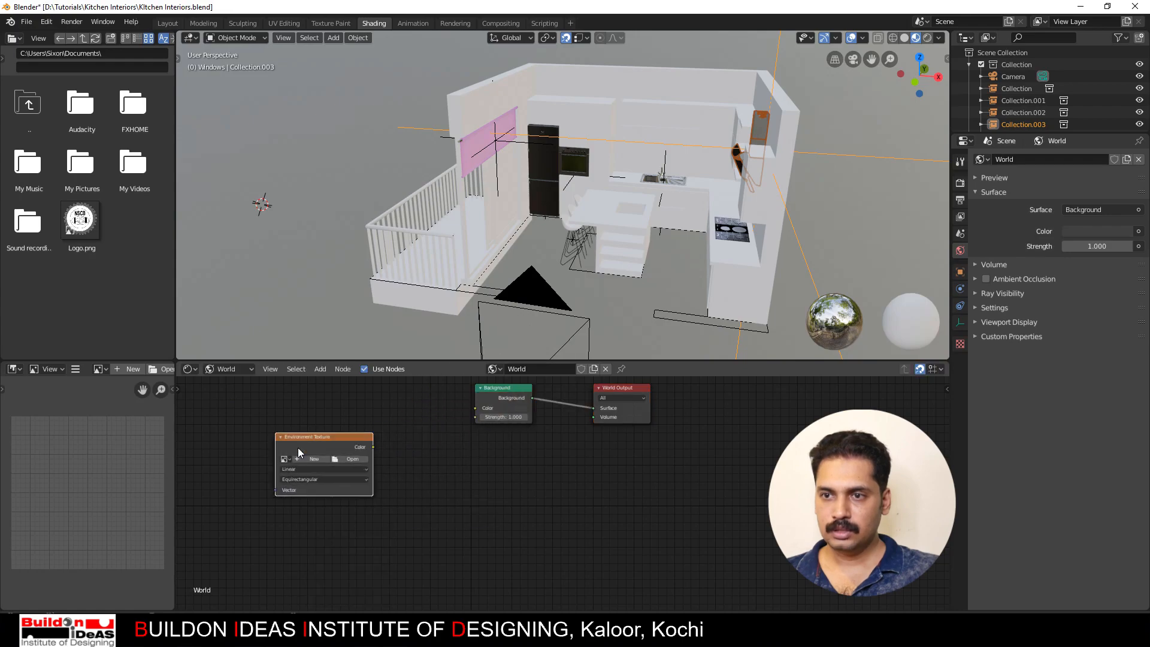
{"action": "left_click_drag", "start_coordinate": [373, 447], "coordinate": [475, 408]}
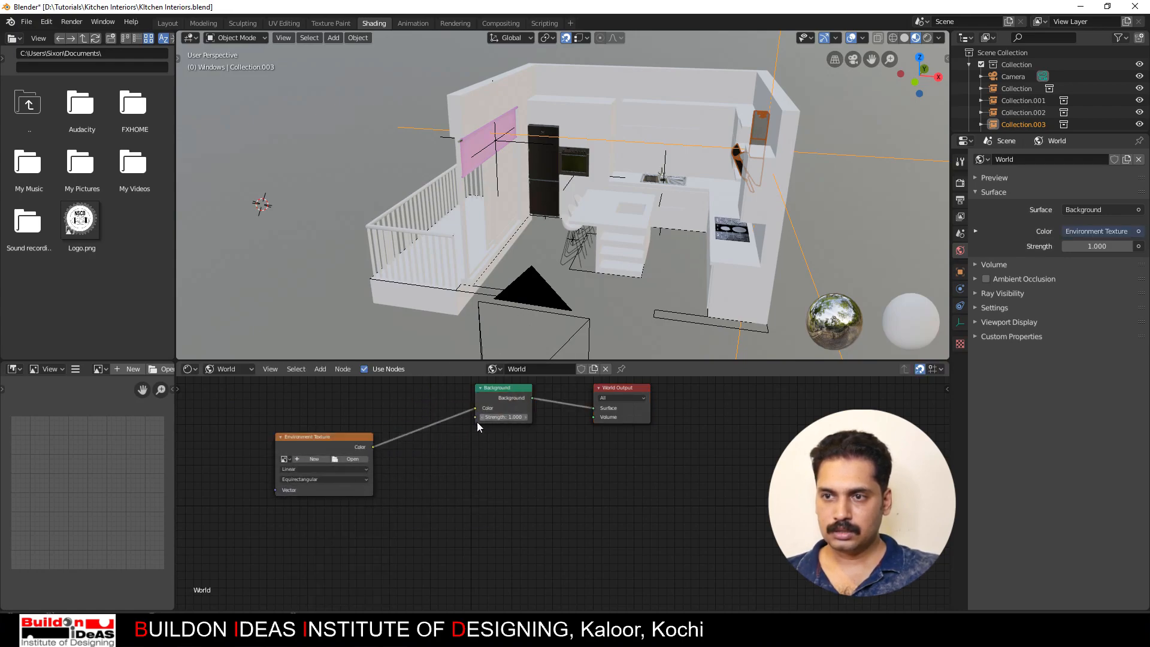
Step: Load 06-07_Day_D.hdr from the D:\High Res HDRI\Day\06-07_Day_D folder into the Environment Texture node
{"action": "left_click", "coordinate": [354, 458]}
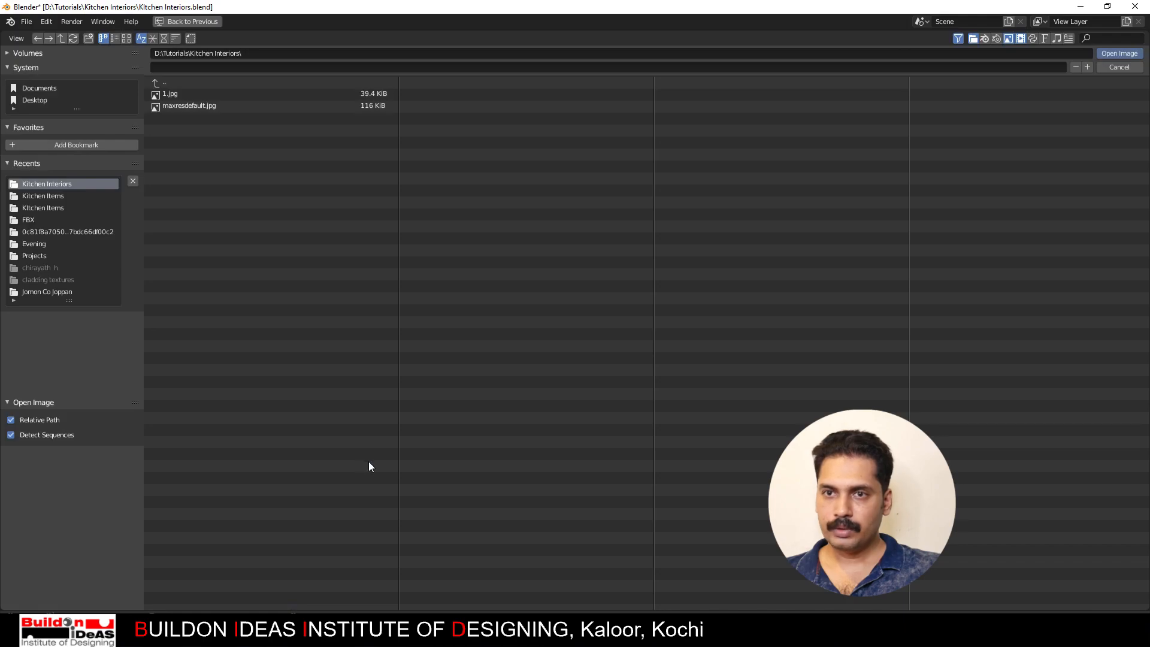
{"action": "left_click", "coordinate": [27, 54]}
{"action": "left_click", "coordinate": [30, 84]}
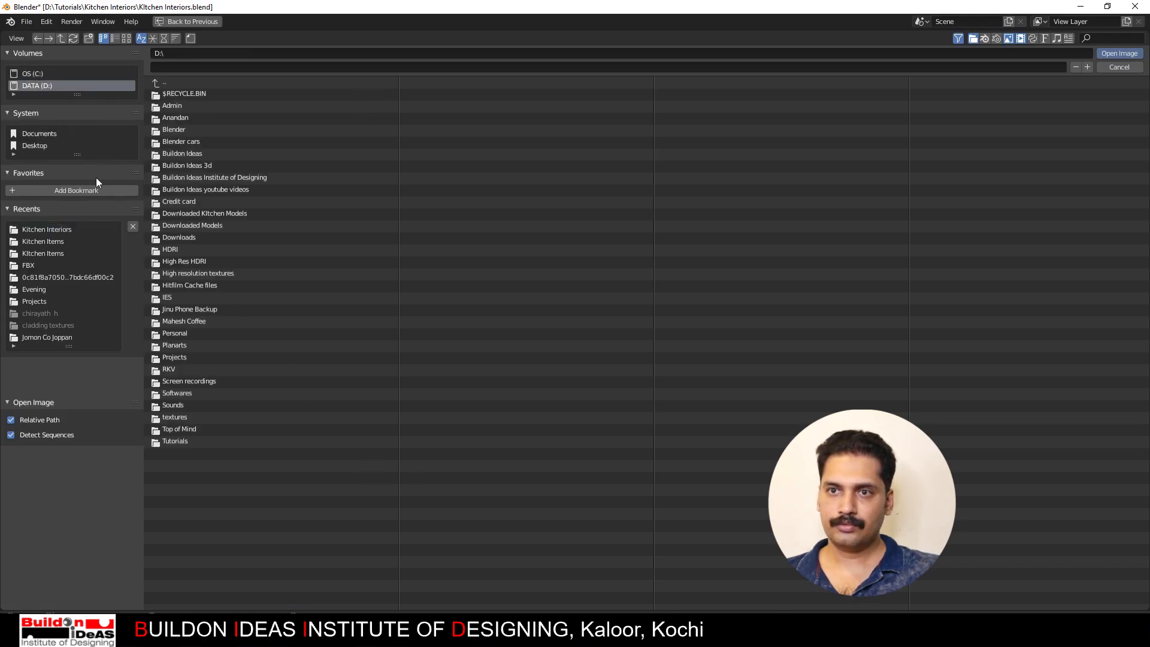
{"action": "left_click", "coordinate": [185, 261]}
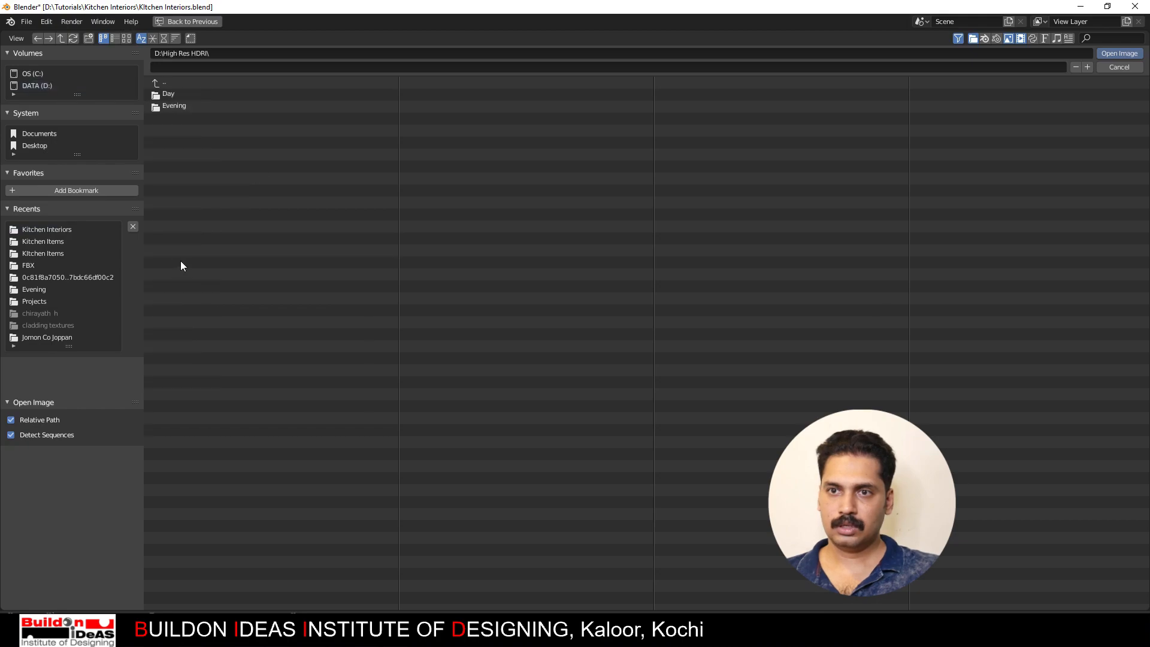
{"action": "left_click", "coordinate": [160, 95]}
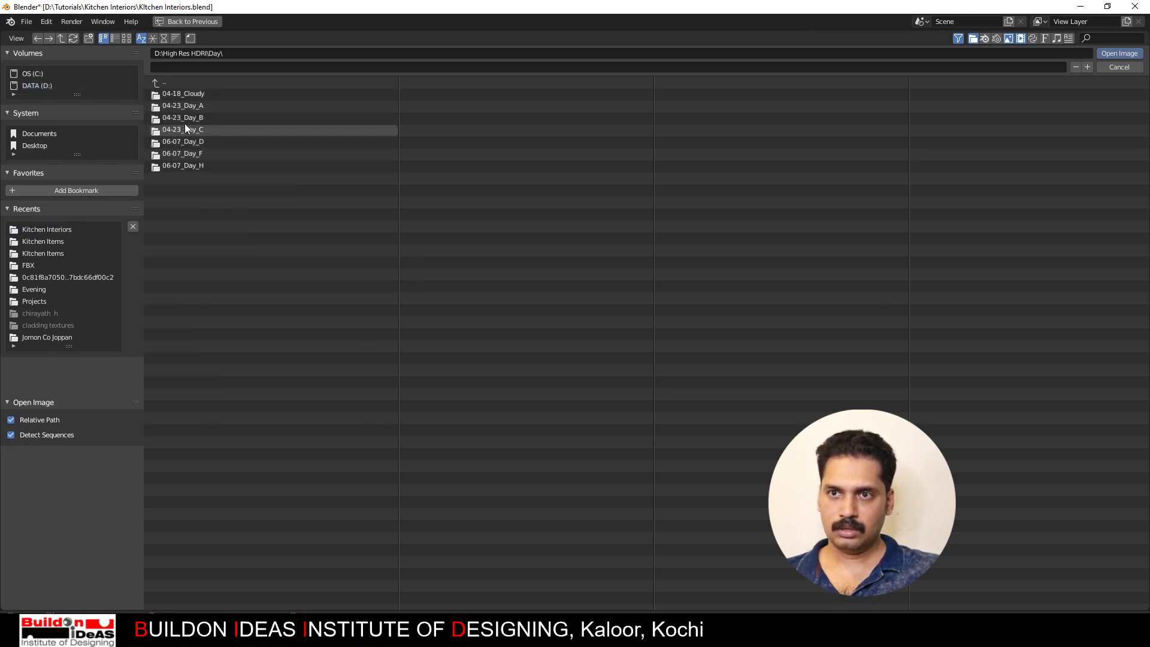
{"action": "left_click", "coordinate": [181, 142]}
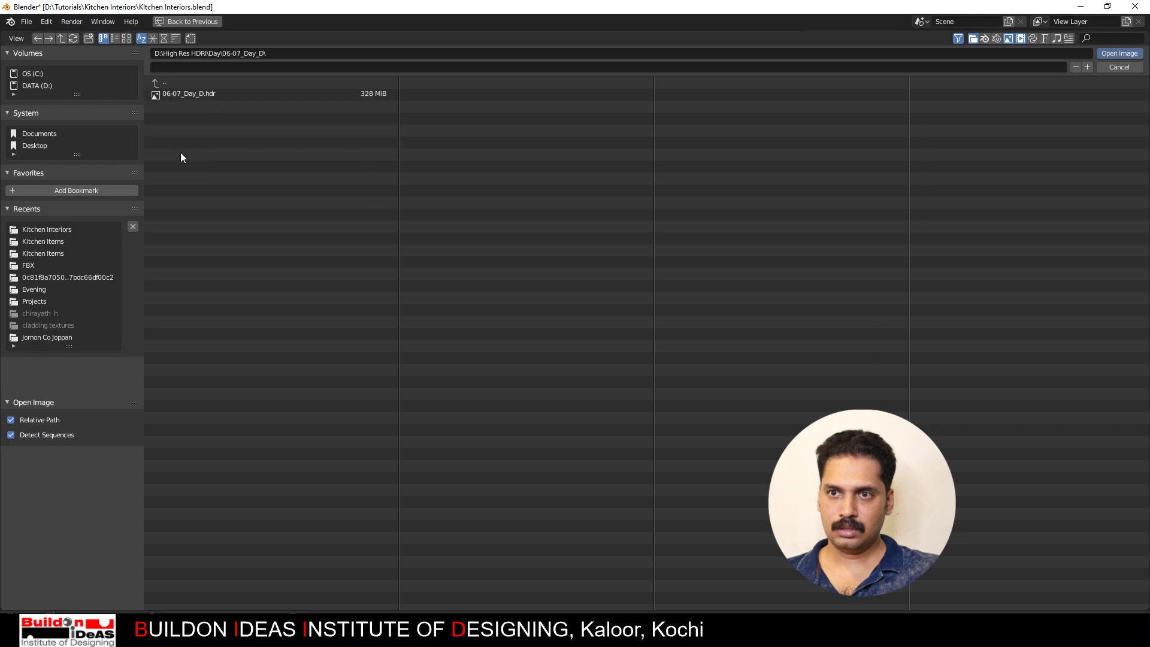
{"action": "left_click", "coordinate": [187, 94]}
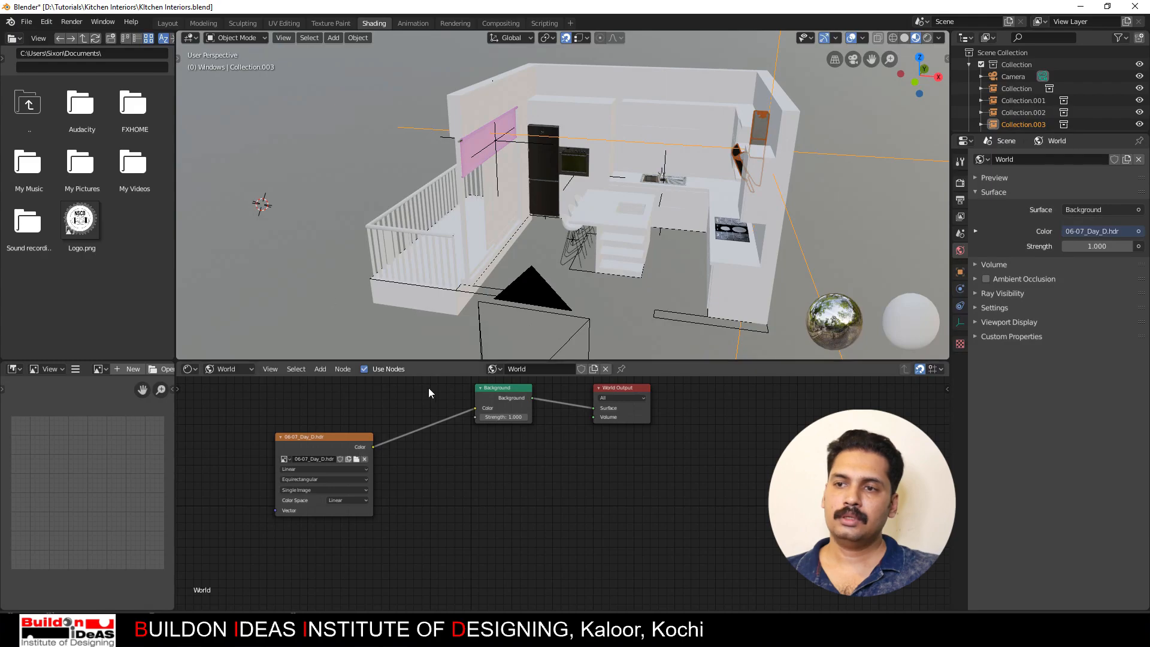
Step: Move the environment texture closer to the Background node and add Mapping and Texture Coordinate nodes to it
{"action": "middle_click_drag", "start_coordinate": [379, 244], "coordinate": [361, 214]}
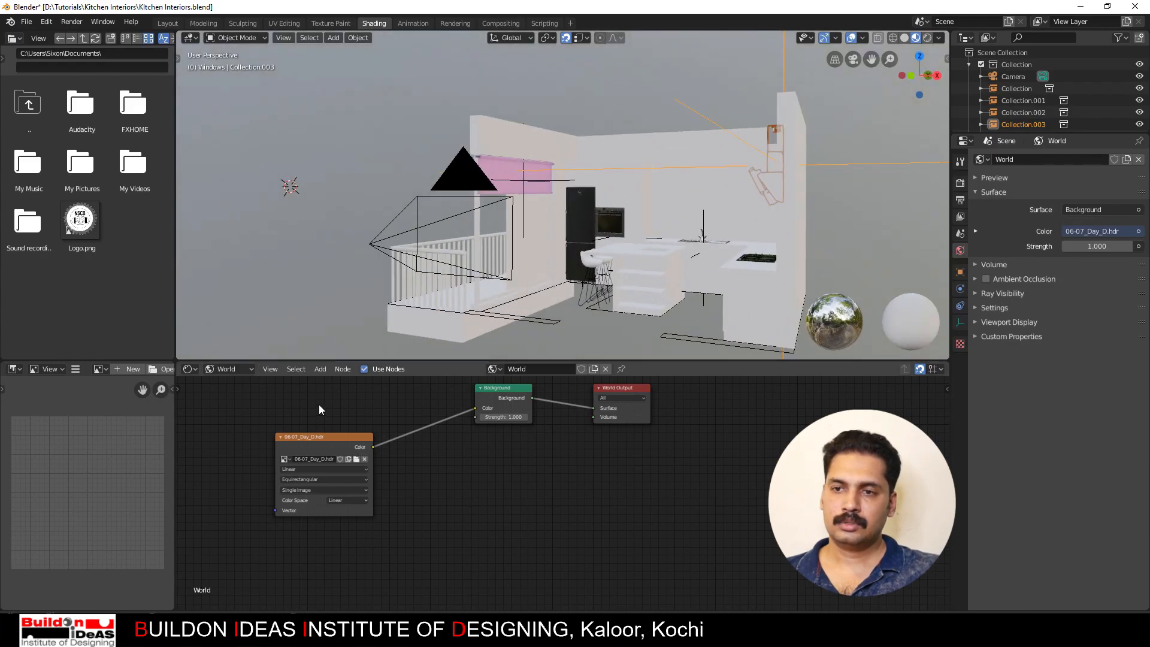
{"action": "left_click_drag", "start_coordinate": [316, 443], "coordinate": [415, 434]}
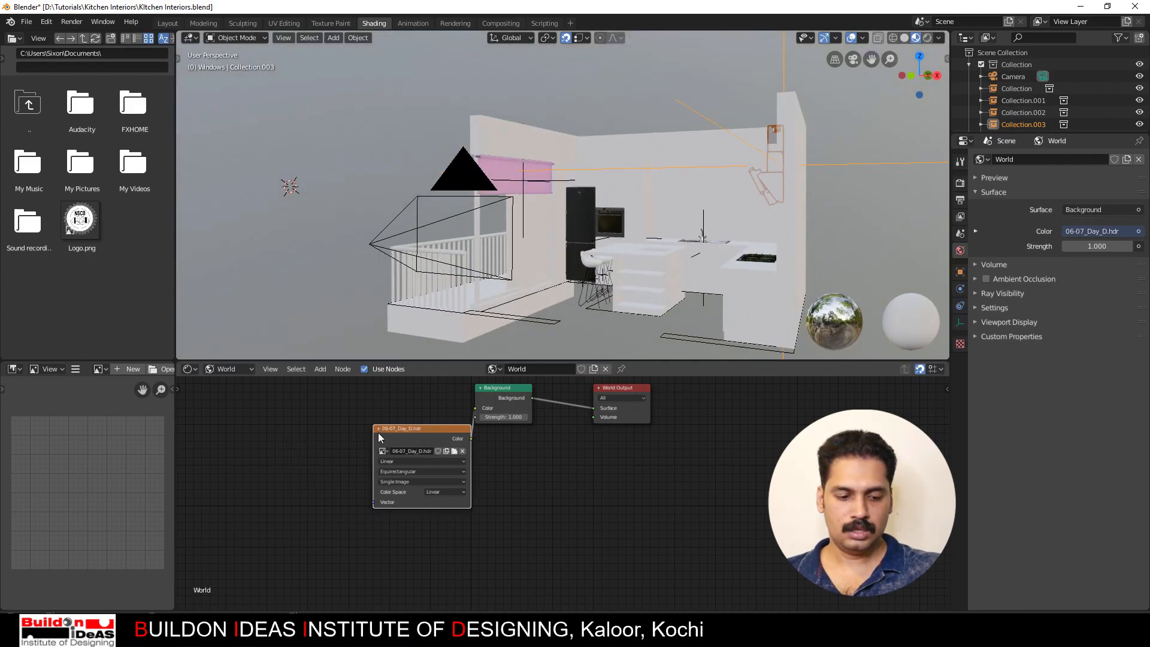
{"action": "key", "text": "ctrl+t"}
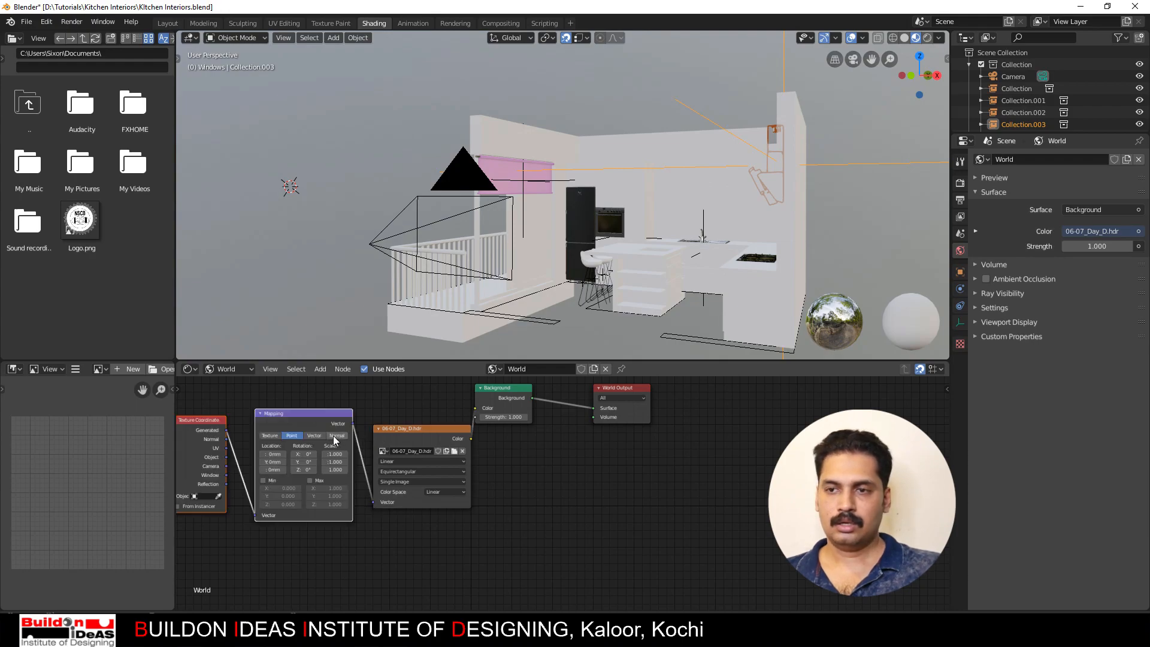
Step: Set the render engine to Eevee and view the rendered kitchen through the camera
{"action": "left_click", "coordinate": [959, 183]}
{"action": "left_click", "coordinate": [1090, 160]}
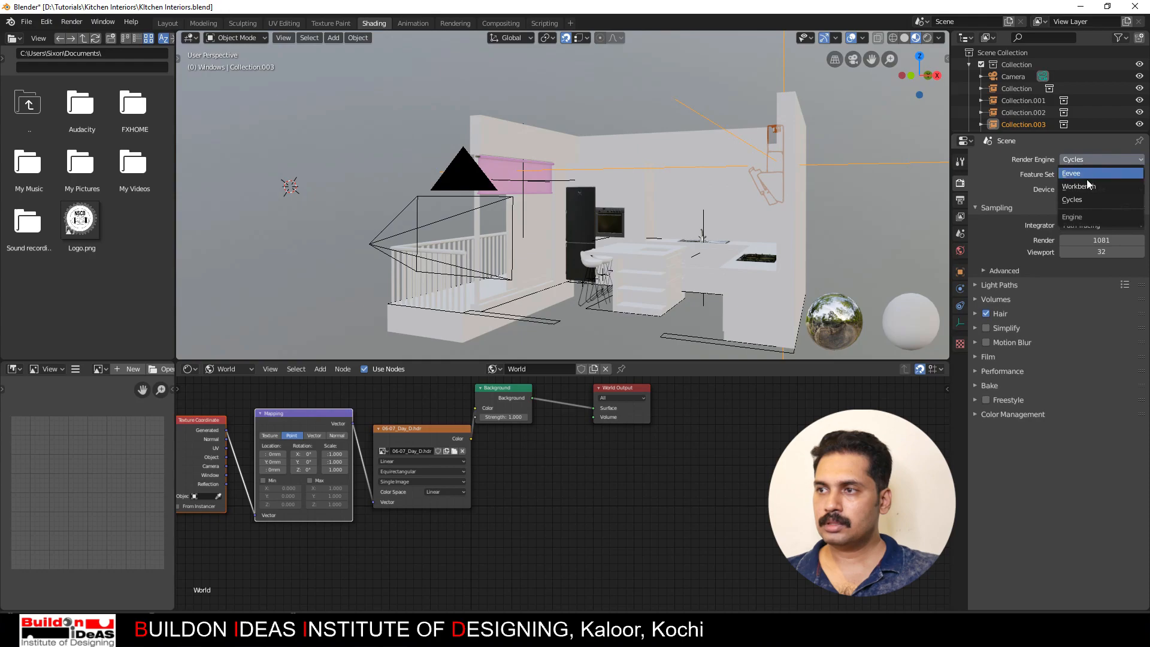
{"action": "left_click", "coordinate": [1085, 175]}
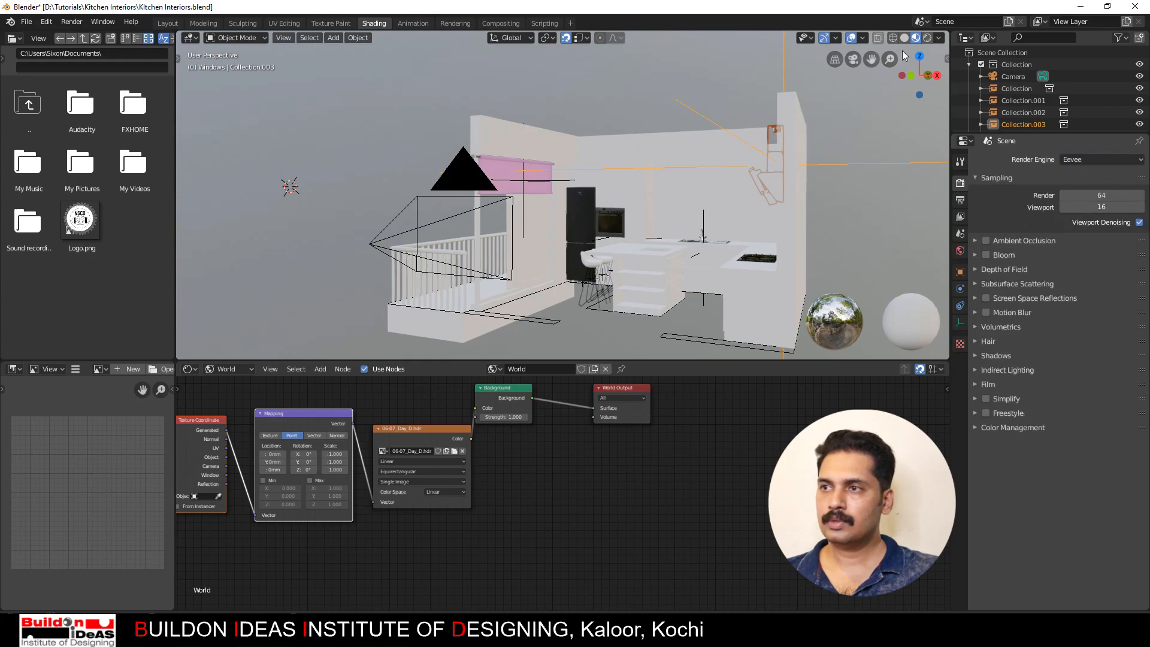
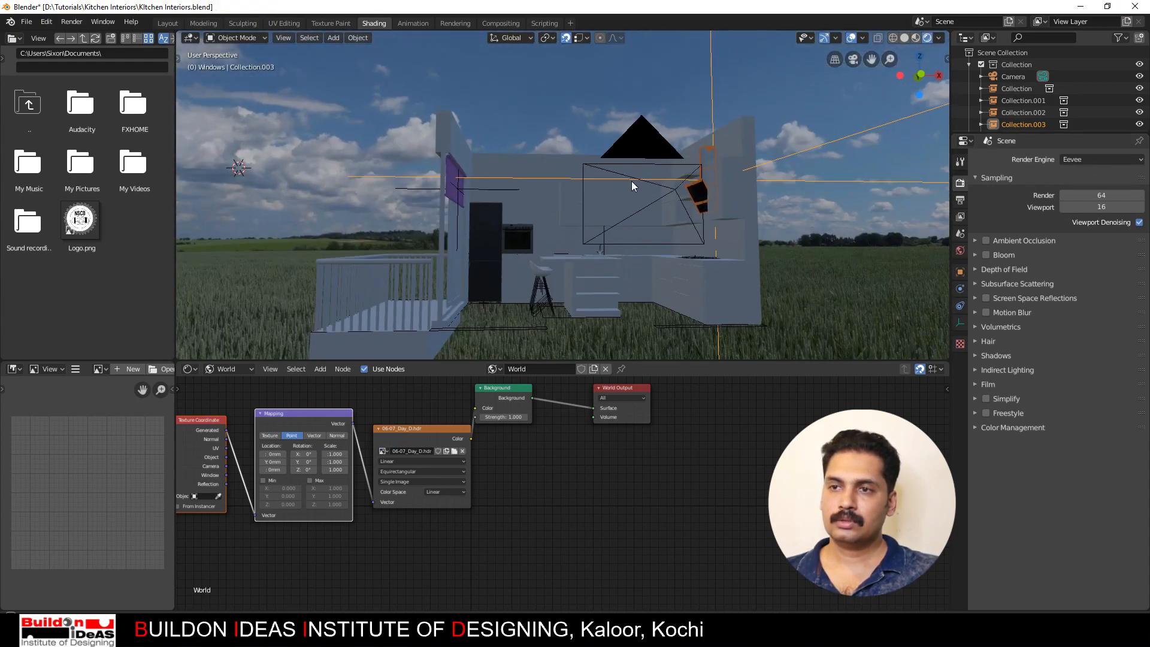
{"action": "middle_click_drag", "start_coordinate": [631, 181], "coordinate": [615, 182]}
{"action": "left_click", "coordinate": [853, 59]}
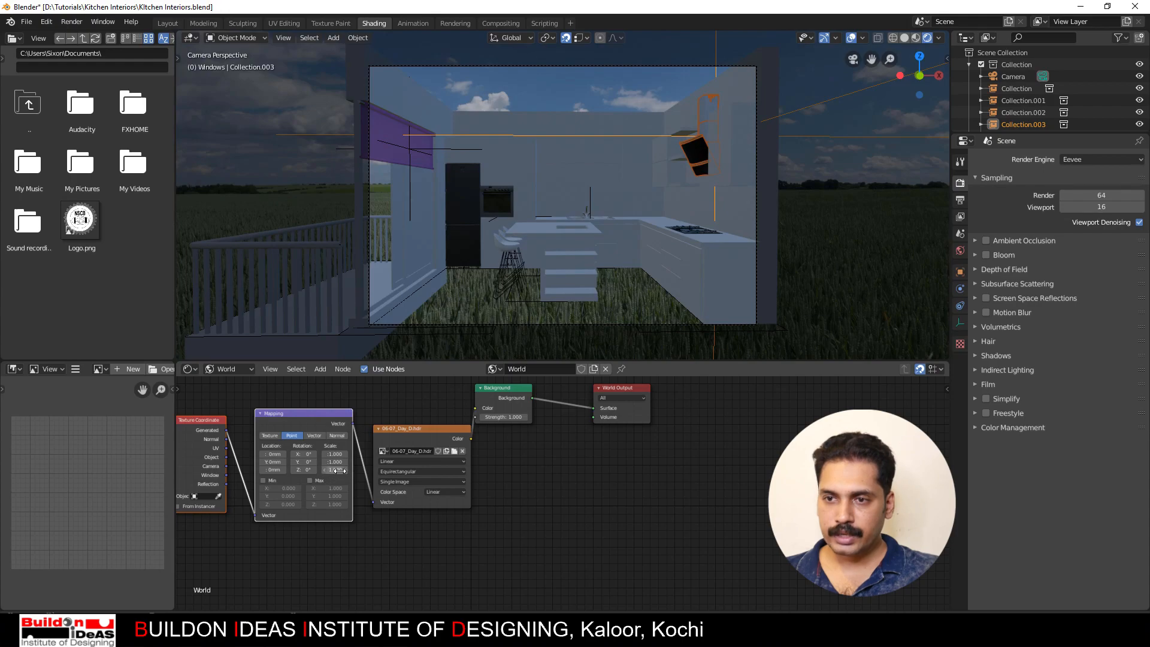
Step: Undo the Mapping node's Z scale change and adjust its Z and X rotation to reposition the HDRI background
{"action": "left_click_drag", "start_coordinate": [335, 469], "coordinate": [353, 469]}
{"action": "key", "text": "ctrl+z"}
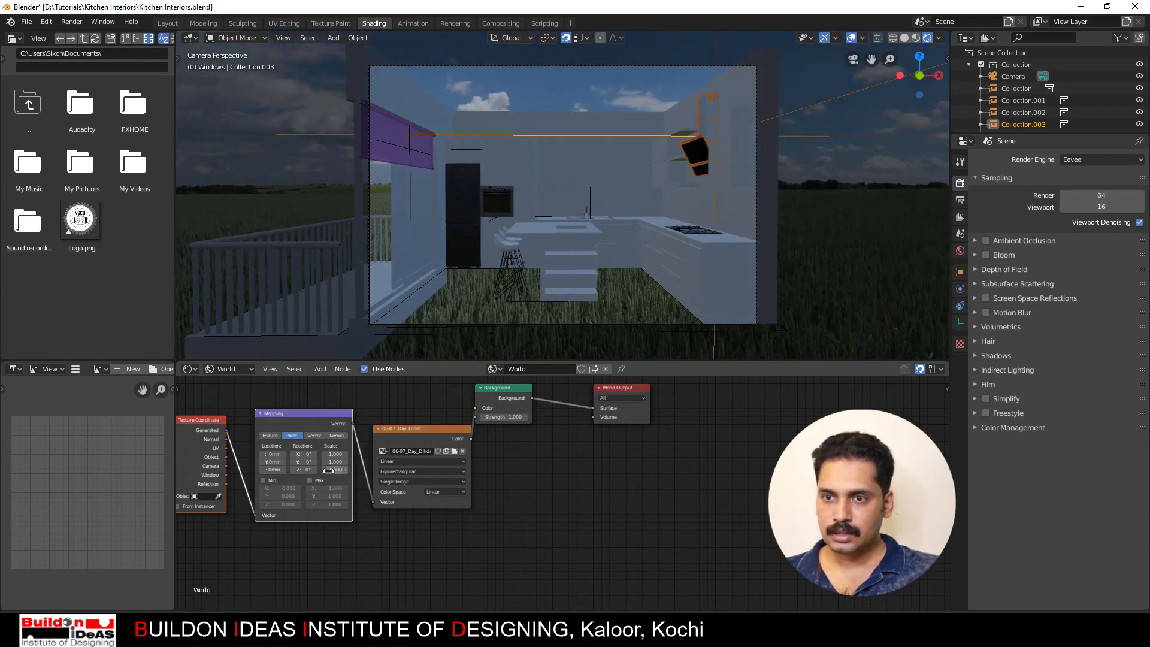
{"action": "mouse_move", "coordinate": [305, 470]}
{"action": "left_mouse_down"}
{"action": "mouse_move", "coordinate": [359, 470]}
{"action": "mouse_move", "coordinate": [283, 470]}
{"action": "left_mouse_up"}
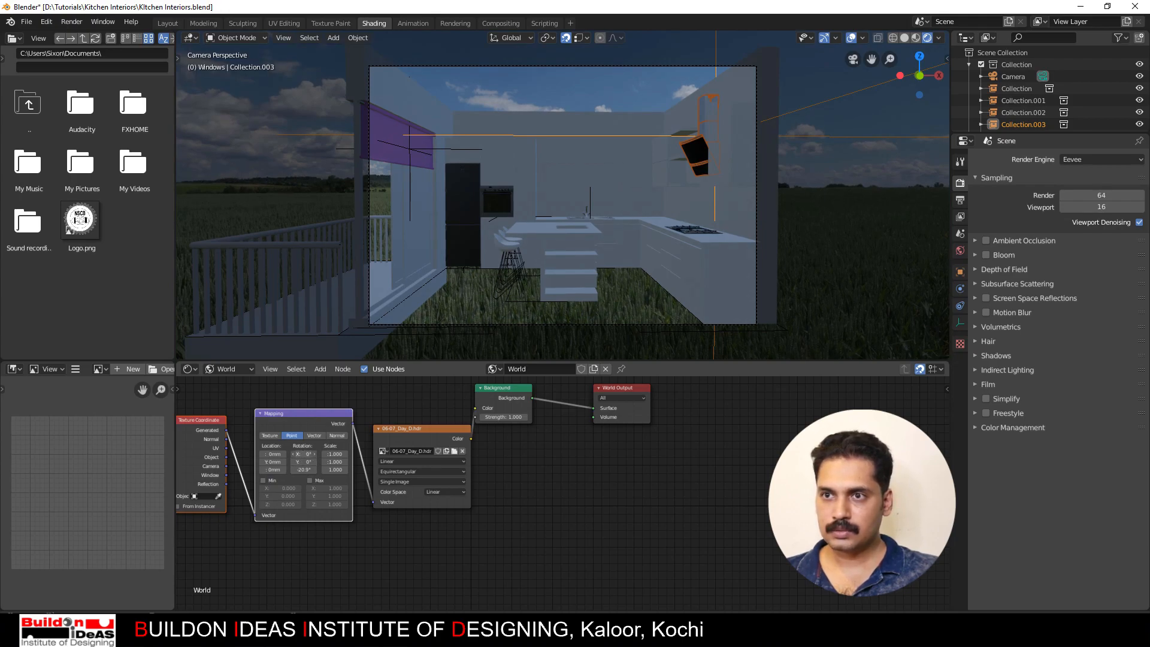
{"action": "left_click_drag", "start_coordinate": [306, 453], "coordinate": [325, 453]}
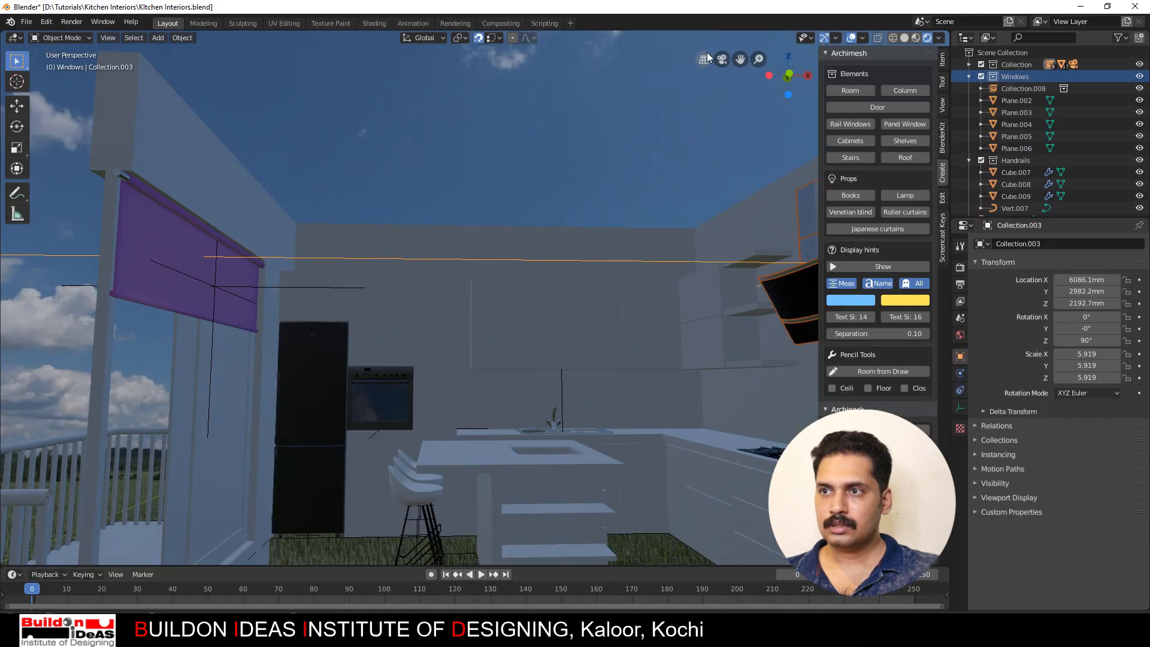
Step: Hide the two glass panes of the sliding window that block the balcony in the camera view
{"action": "left_click", "coordinate": [722, 60]}
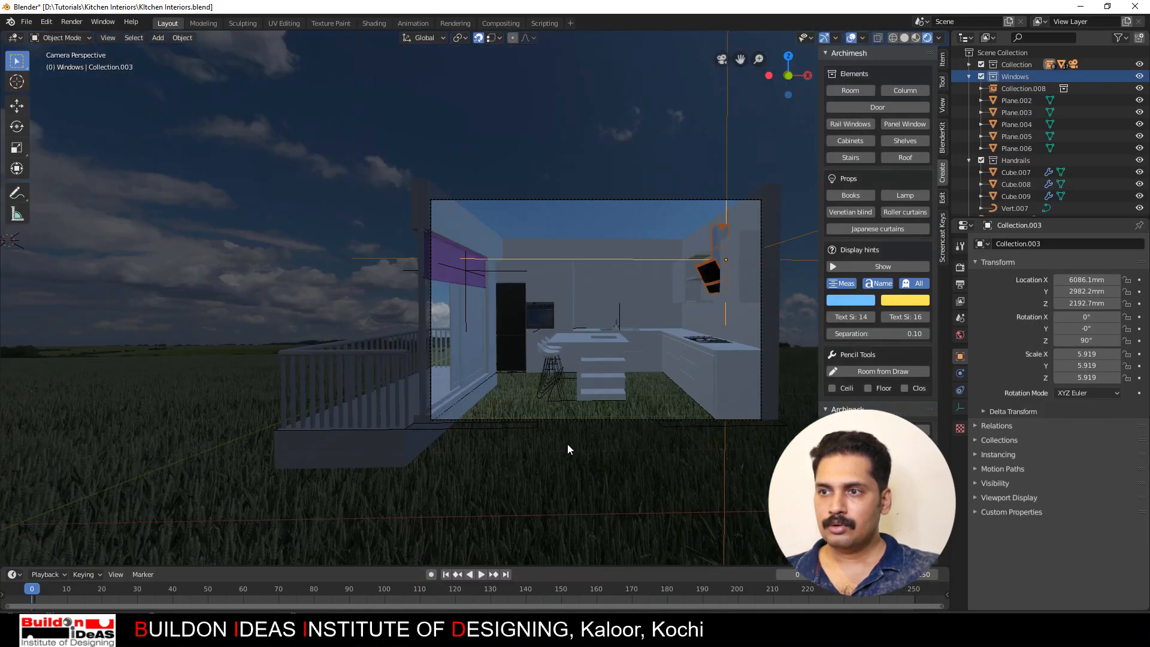
{"action": "scroll", "coordinate": [467, 359], "scroll_direction": "up", "scroll_amount": 3}
{"action": "left_click", "coordinate": [461, 366]}
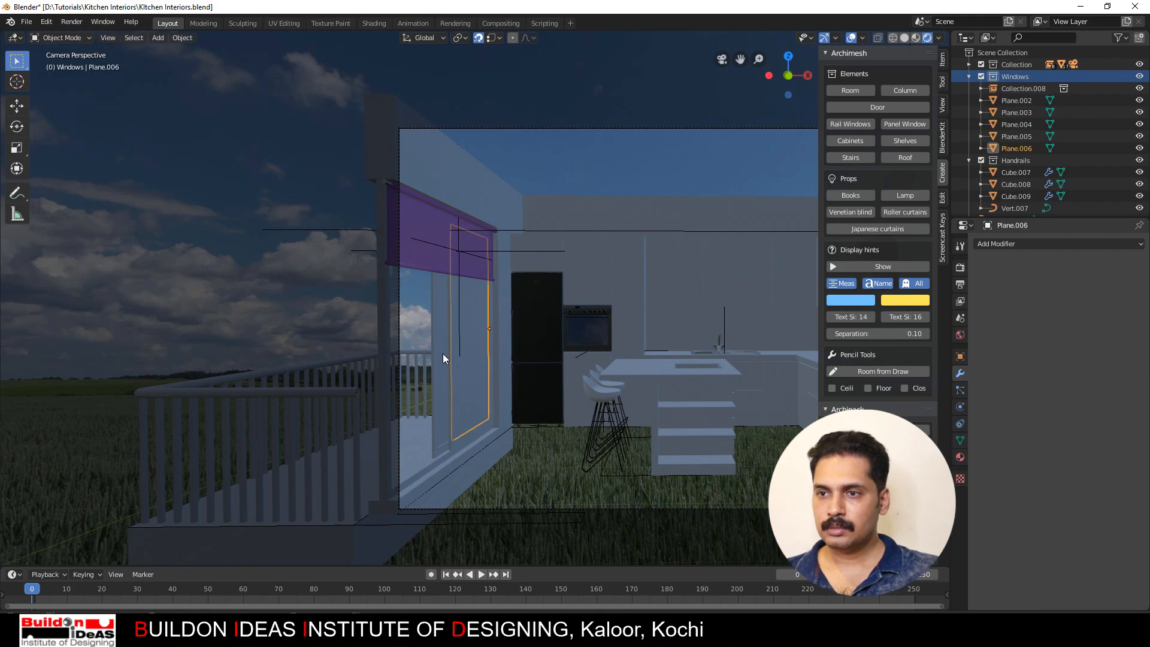
{"action": "left_click", "coordinate": [443, 356], "text": "shift"}
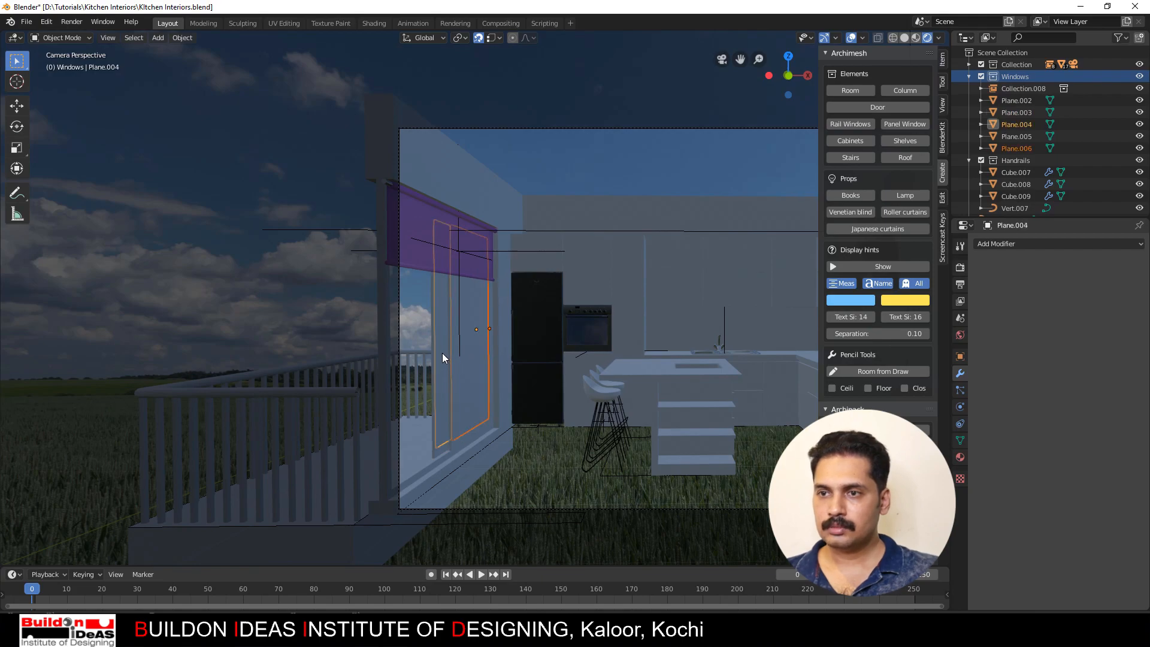
{"action": "key", "text": "h"}
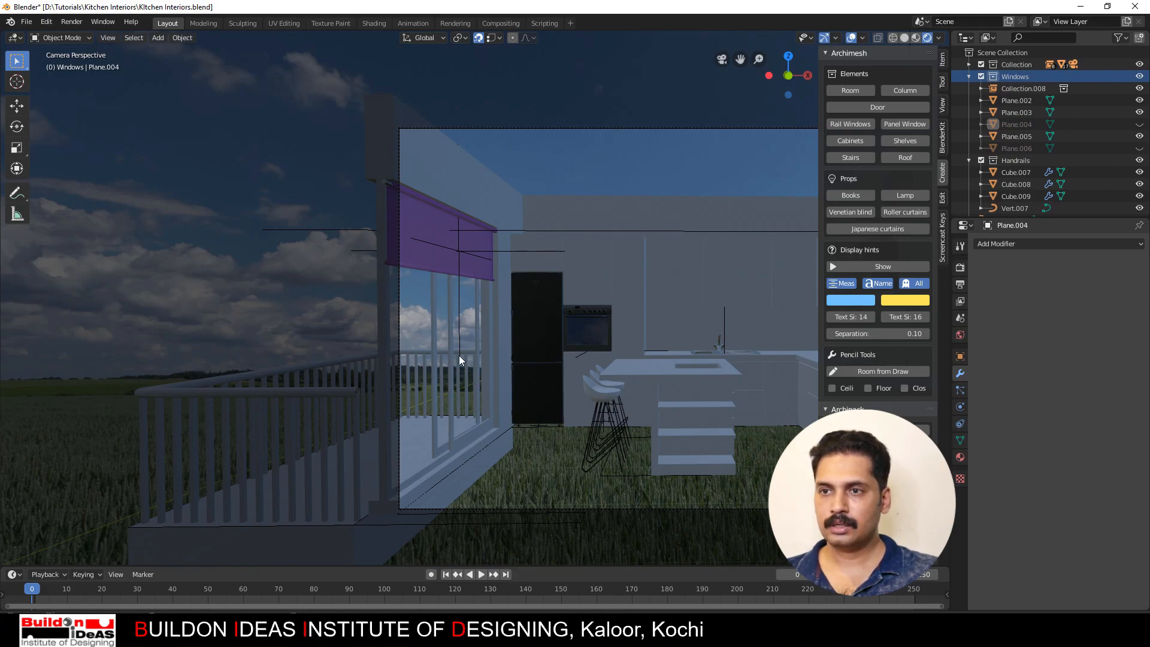
Step: Link the Plant 15 collection from plants centered.blend in D:\Blender\Blender assets\Trees & Plants
{"action": "middle_click_drag", "start_coordinate": [467, 309], "coordinate": [467, 354]}
{"action": "scroll", "coordinate": [482, 336], "scroll_direction": "down", "scroll_amount": 4}
{"action": "middle_click_drag", "start_coordinate": [467, 354], "coordinate": [582, 409], "text": "shift"}
{"action": "scroll", "coordinate": [583, 413], "scroll_direction": "up", "scroll_amount": 6}
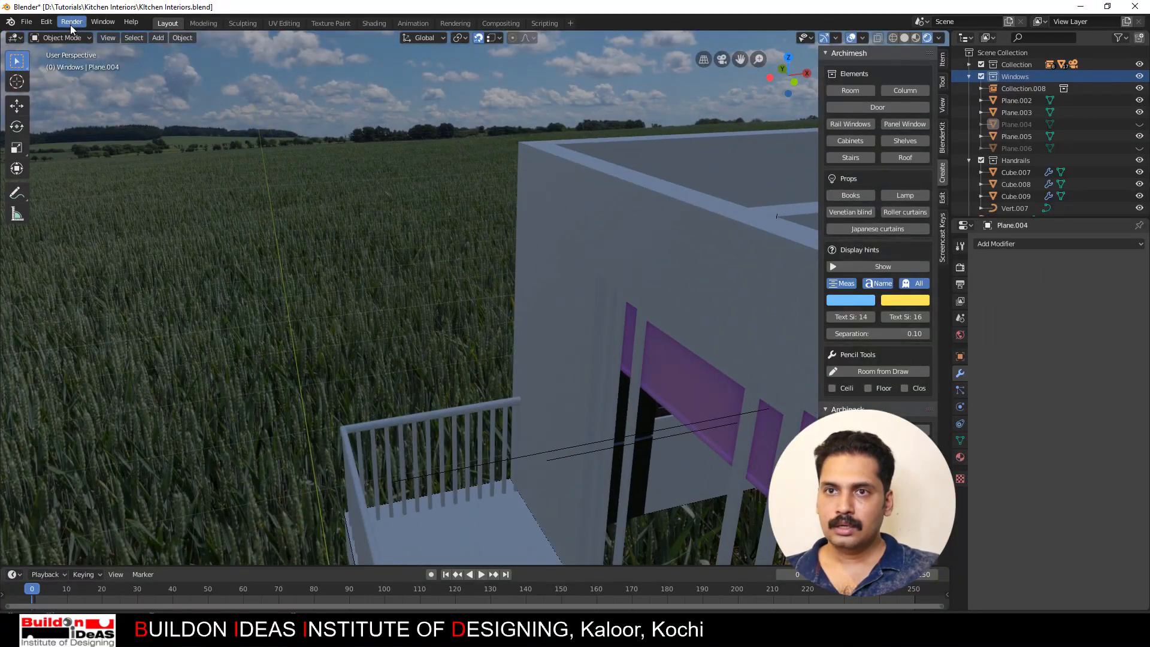
{"action": "left_click", "coordinate": [26, 22]}
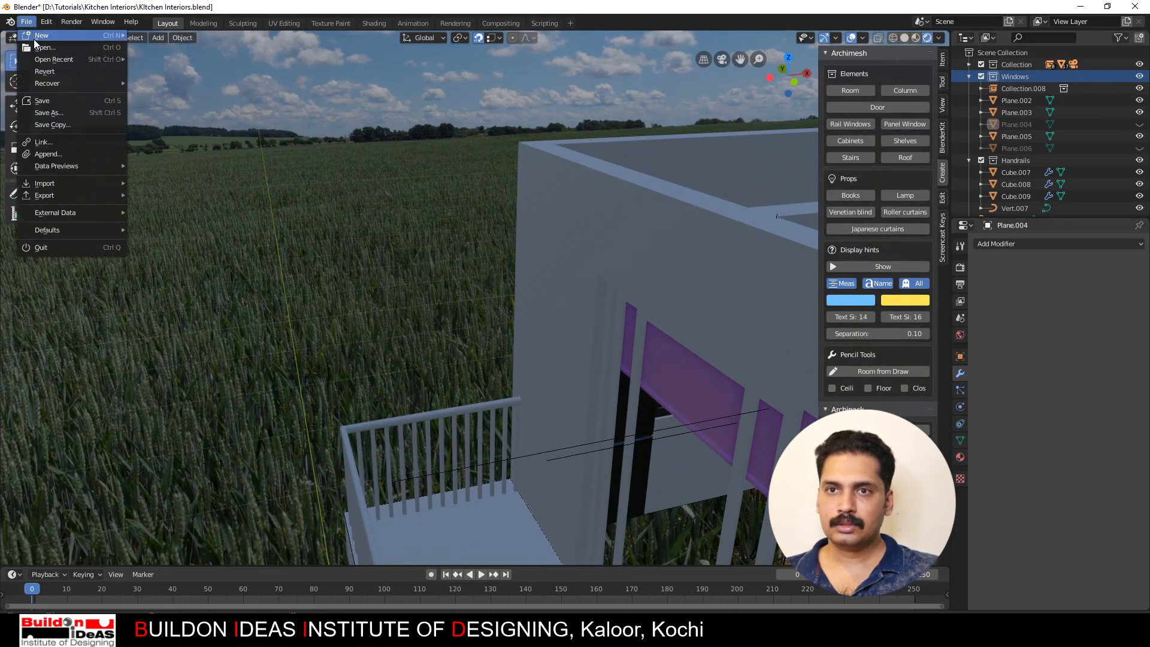
{"action": "left_click", "coordinate": [48, 142]}
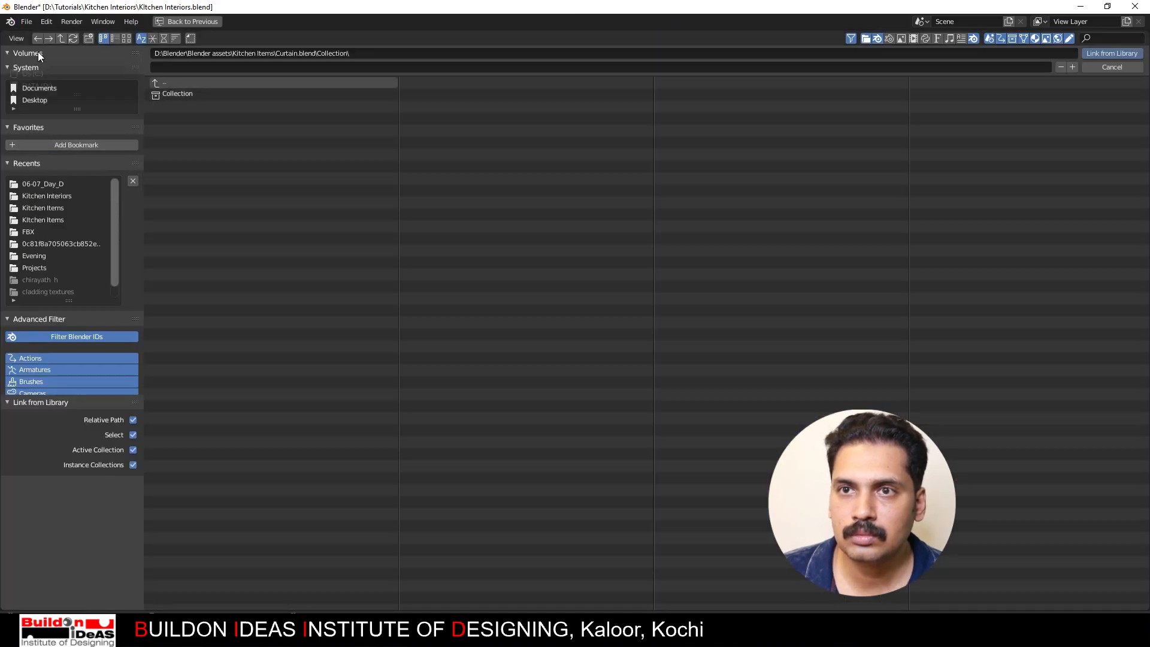
{"action": "left_click", "coordinate": [38, 85]}
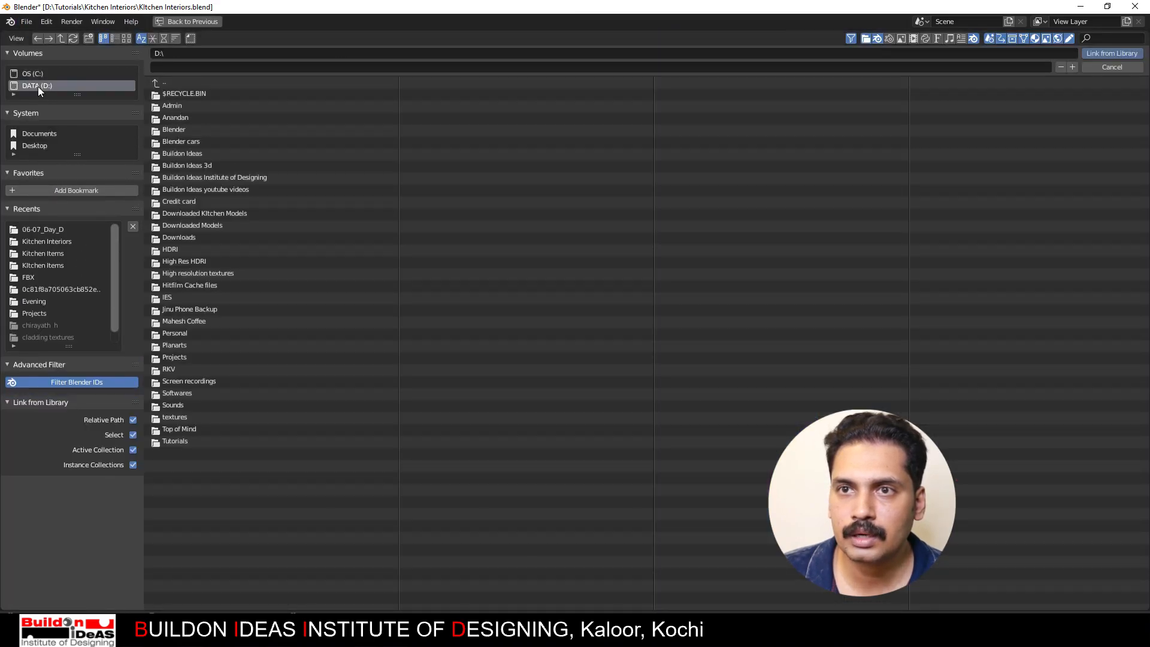
{"action": "double_click", "coordinate": [171, 130]}
{"action": "double_click", "coordinate": [177, 94]}
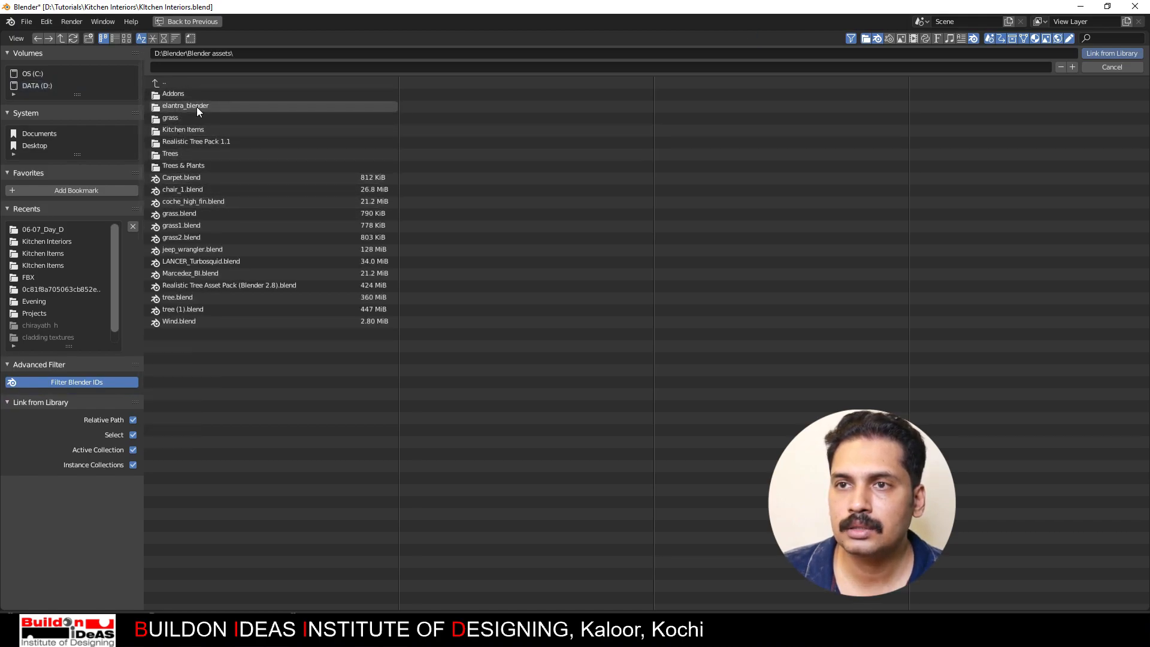
{"action": "double_click", "coordinate": [176, 163]}
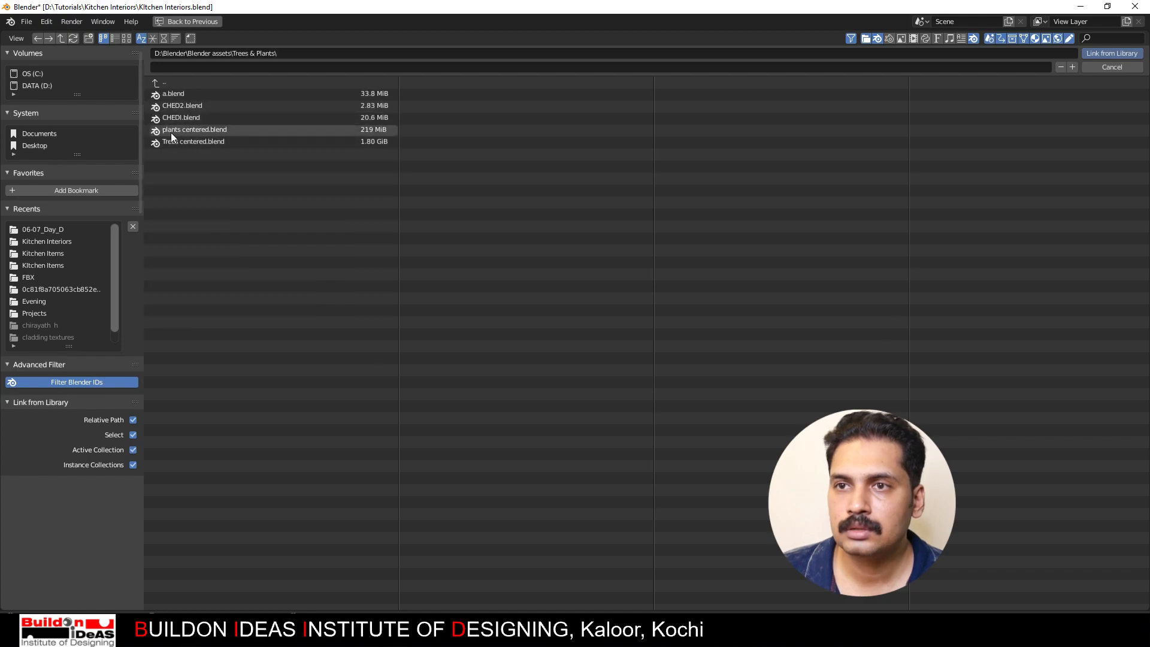
{"action": "double_click", "coordinate": [175, 132]}
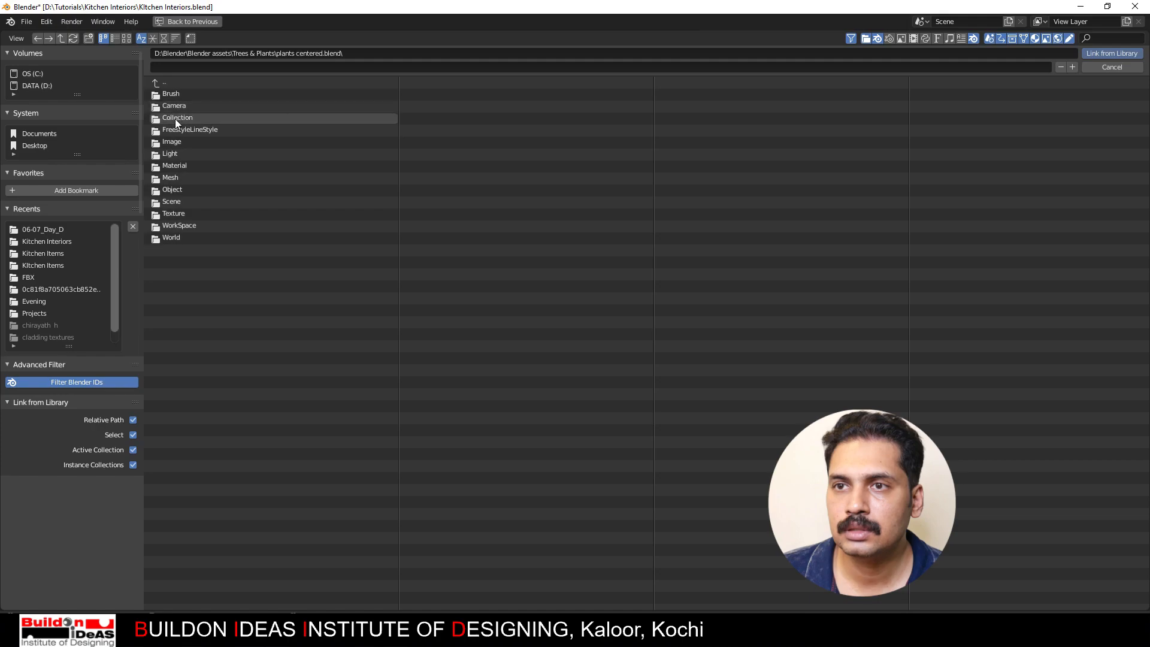
{"action": "double_click", "coordinate": [175, 119]}
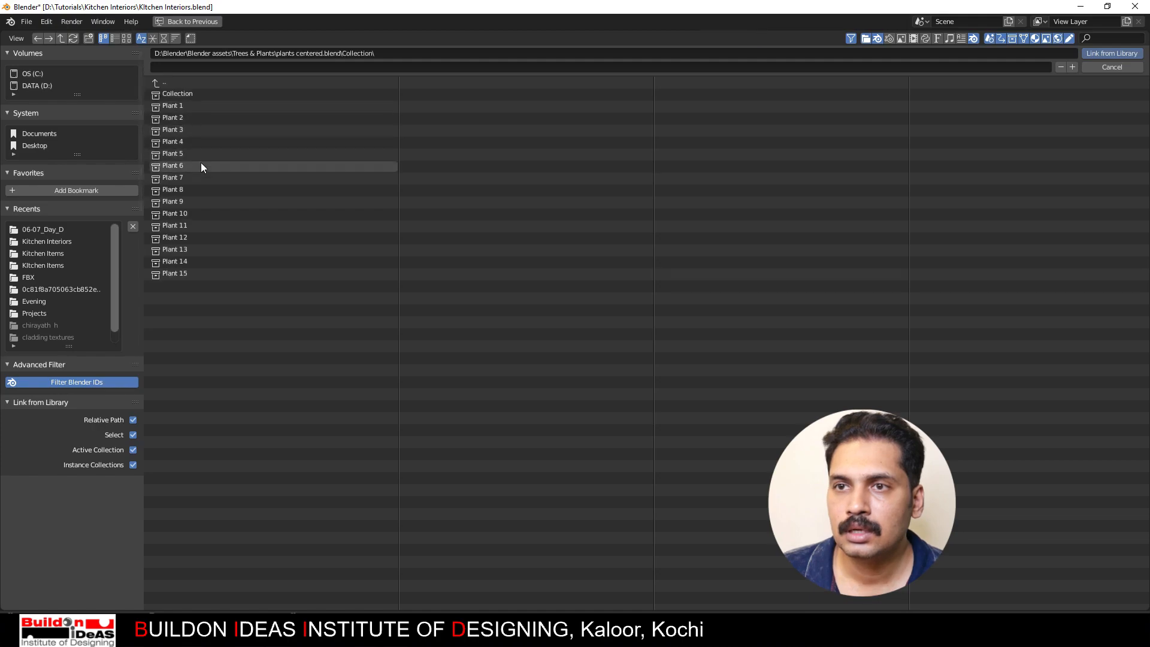
{"action": "left_click", "coordinate": [174, 277]}
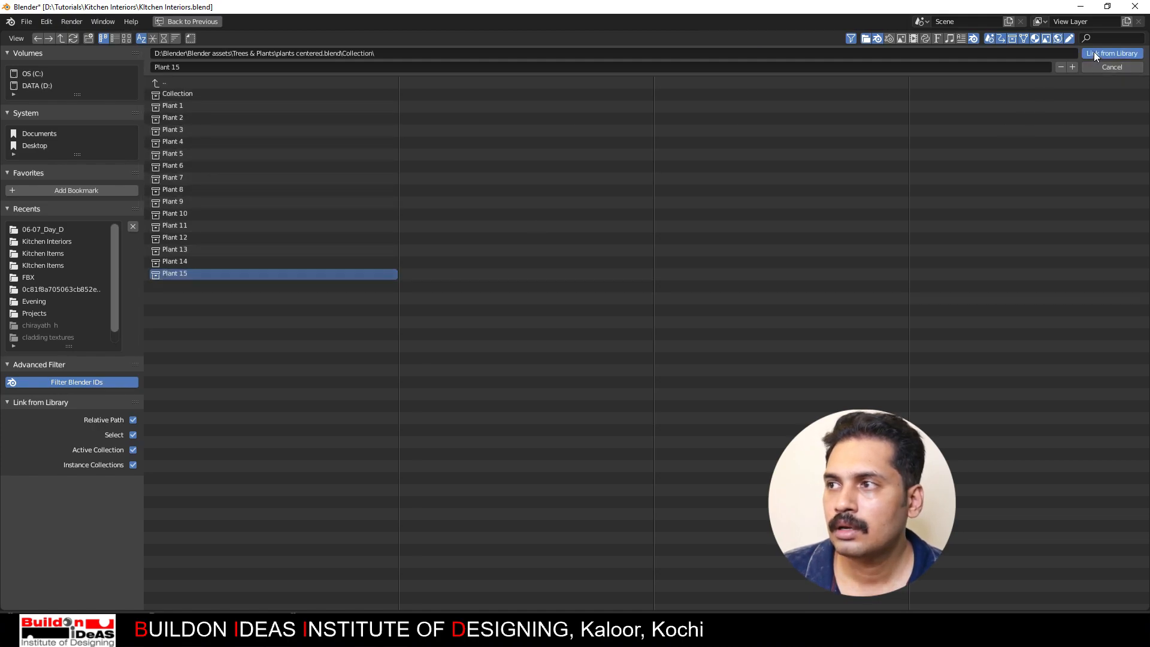
{"action": "key", "text": "Return"}
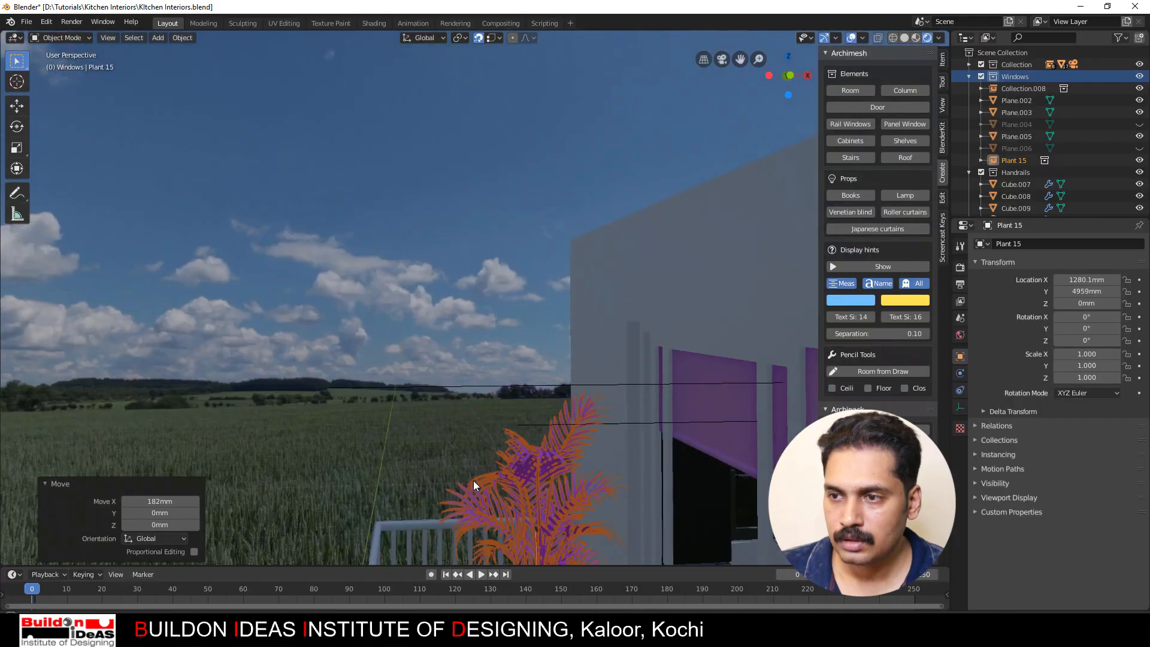
Step: Deselect the potted plant and check its placement on the balcony up close and through the camera
{"action": "middle_click_drag", "start_coordinate": [504, 494], "coordinate": [423, 137], "text": "shift"}
{"action": "mouse_move", "coordinate": [498, 257]}
{"action": "middle_mouse_down"}
{"action": "mouse_move", "coordinate": [484, 249]}
{"action": "mouse_move", "coordinate": [496, 254]}
{"action": "middle_mouse_up"}
{"action": "left_click", "coordinate": [297, 194]}
{"action": "scroll", "coordinate": [429, 282], "scroll_direction": "down", "scroll_amount": 2}
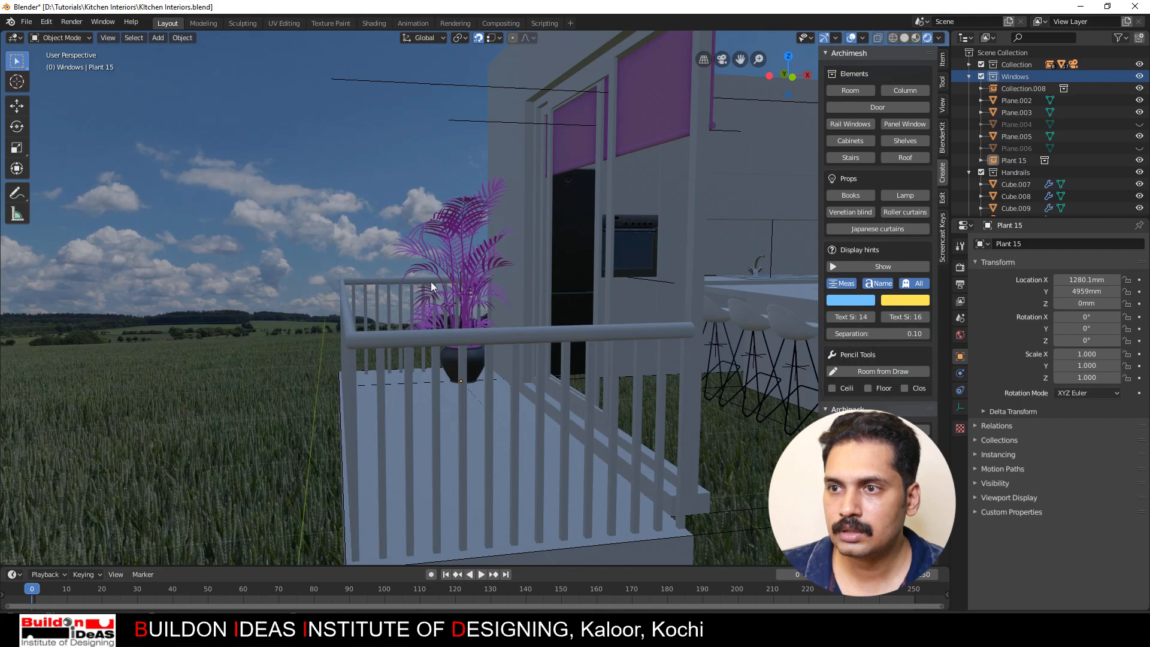
{"action": "left_click", "coordinate": [717, 59]}
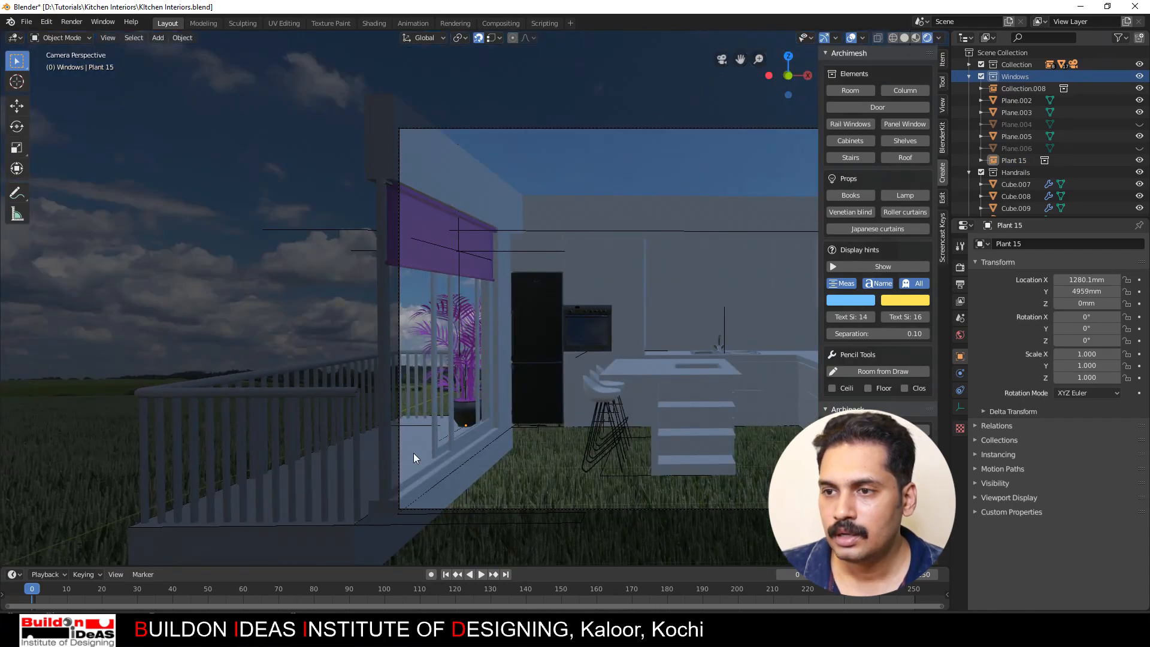
Step: Link the collection from Exterior Arm Chair.blend in D:\Blender\Blender assets\Kitchen Items
{"action": "left_click", "coordinate": [27, 21]}
{"action": "left_click", "coordinate": [45, 143]}
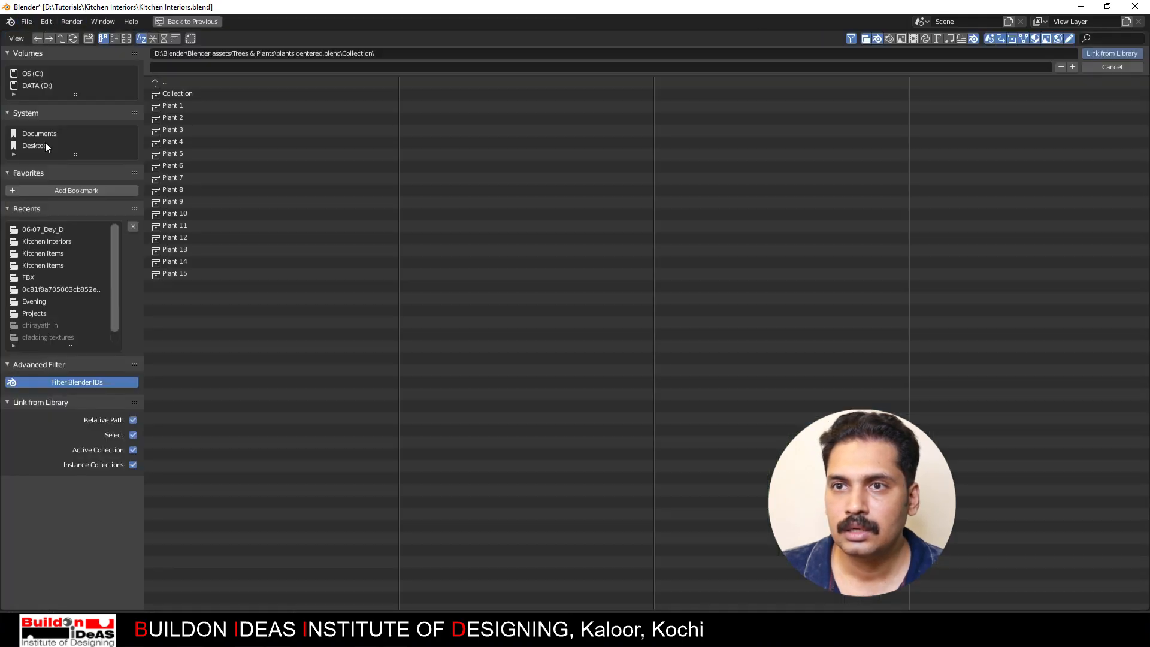
{"action": "left_click", "coordinate": [47, 90]}
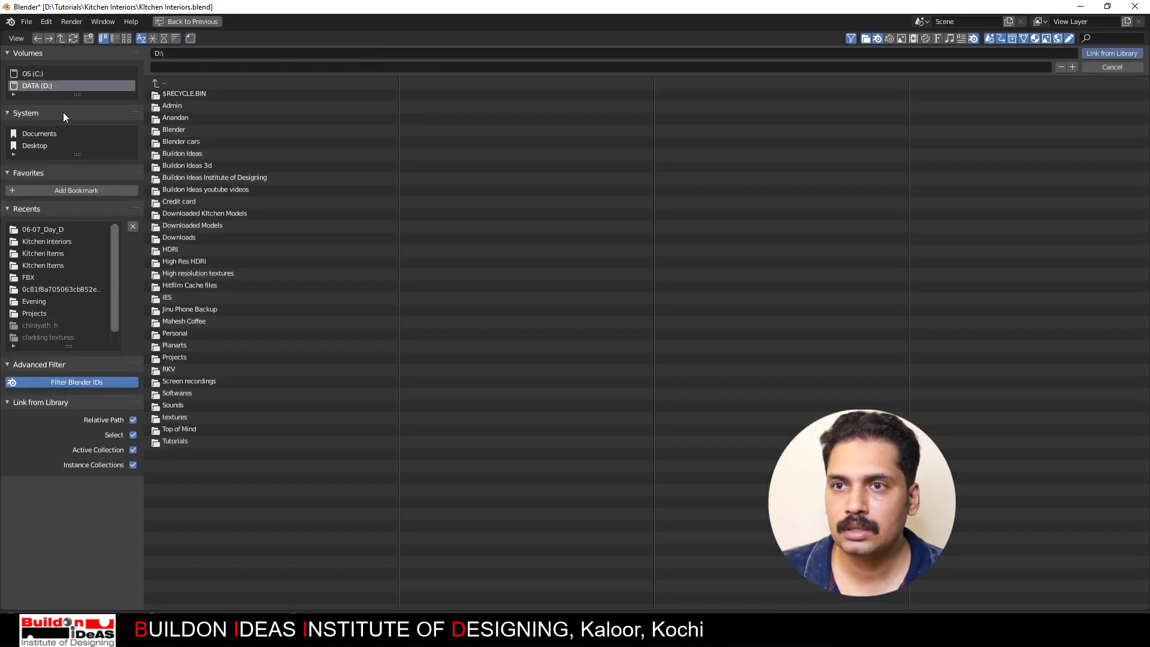
{"action": "left_click", "coordinate": [182, 129]}
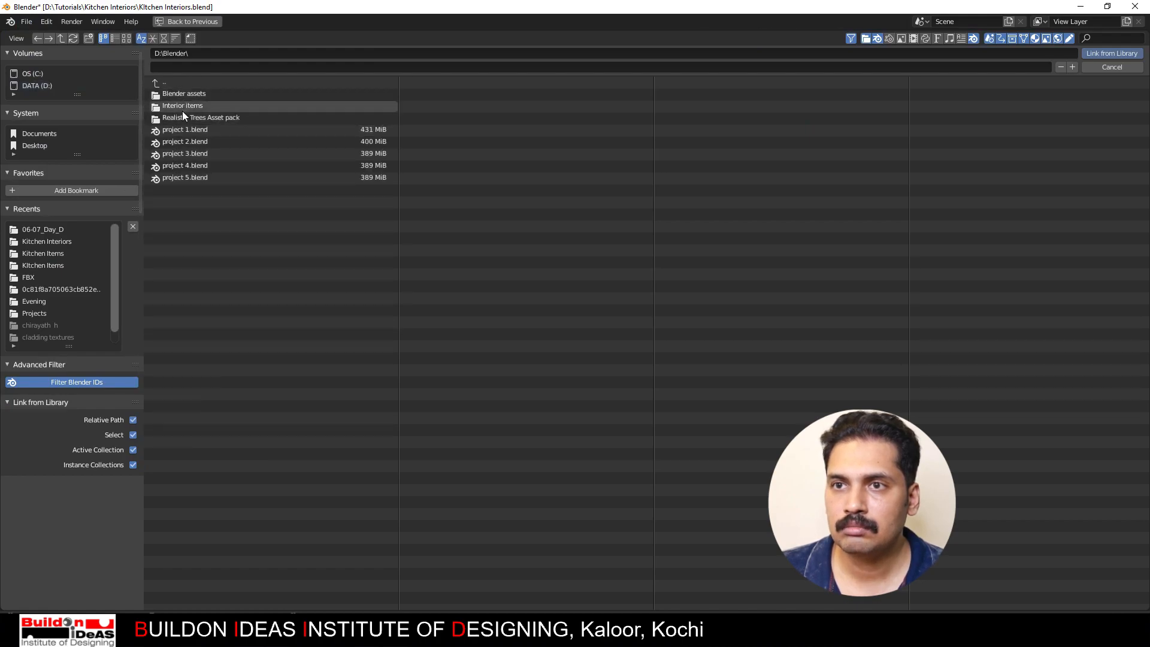
{"action": "left_click", "coordinate": [182, 97]}
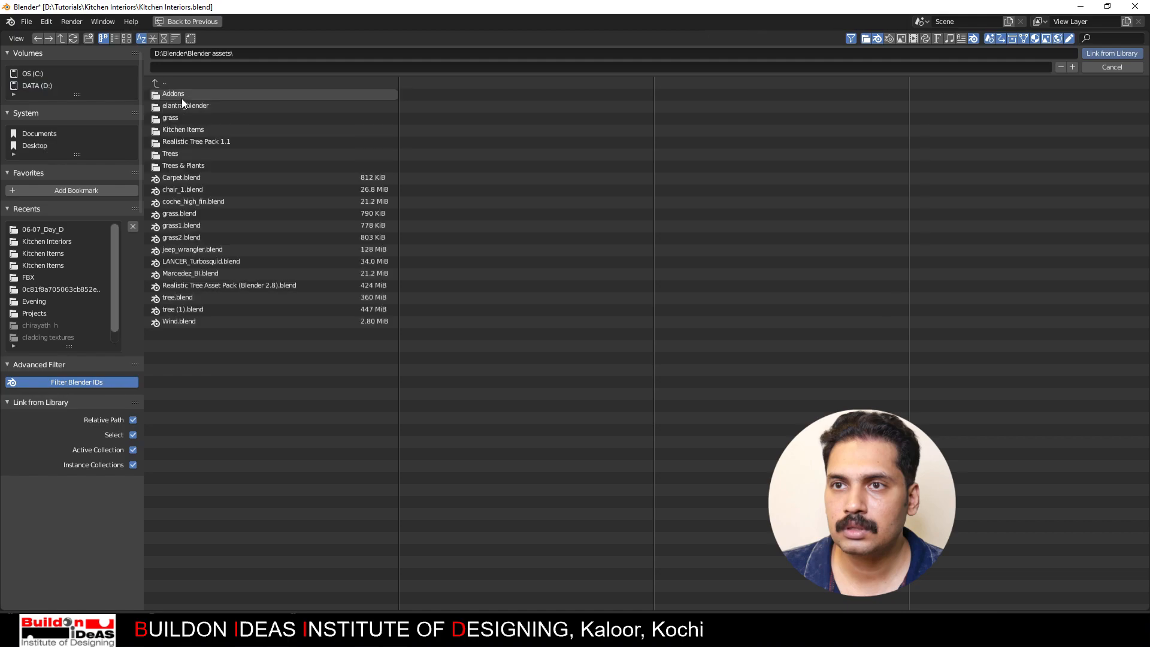
{"action": "left_click", "coordinate": [178, 129]}
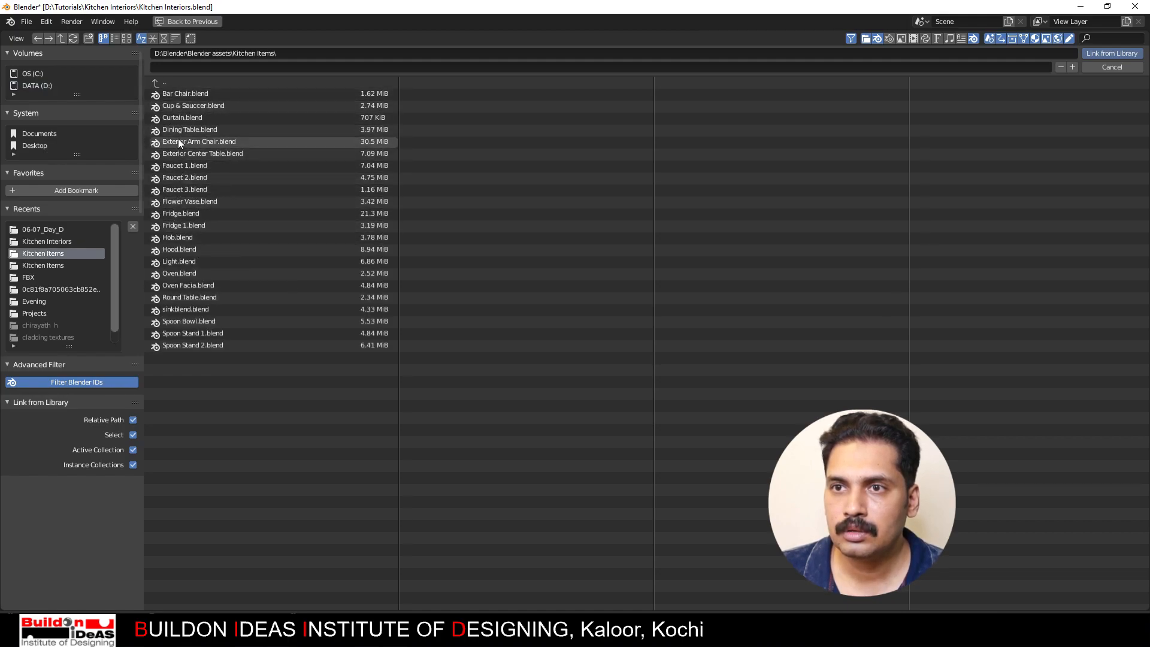
{"action": "double_click", "coordinate": [184, 146]}
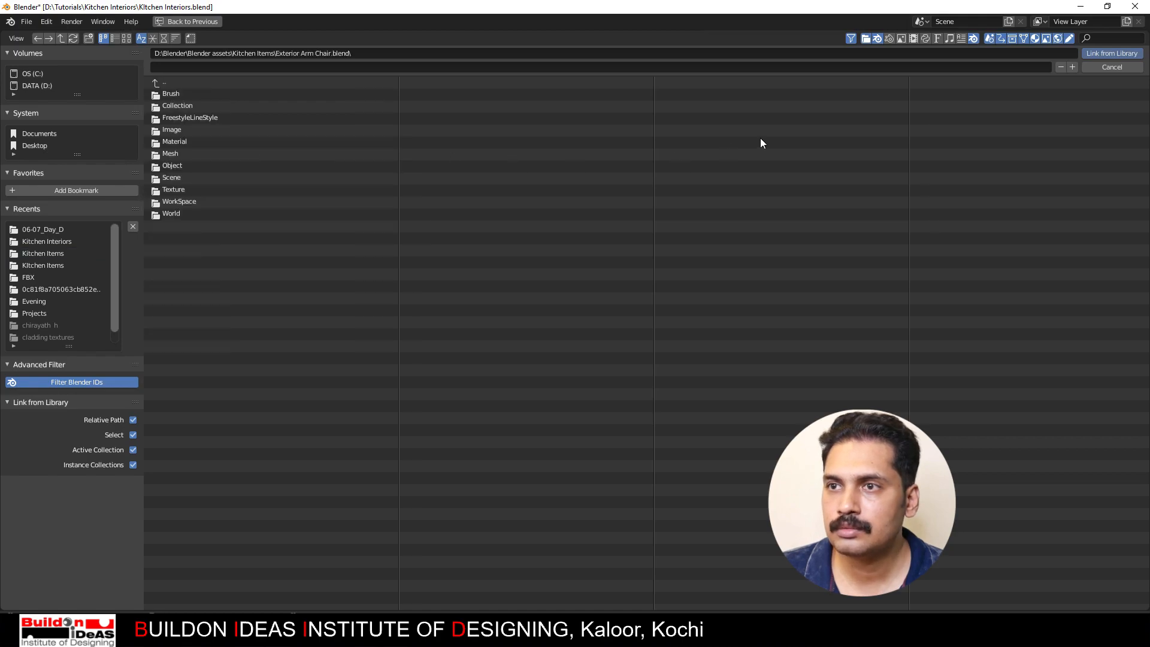
{"action": "double_click", "coordinate": [212, 110]}
{"action": "left_click", "coordinate": [185, 93]}
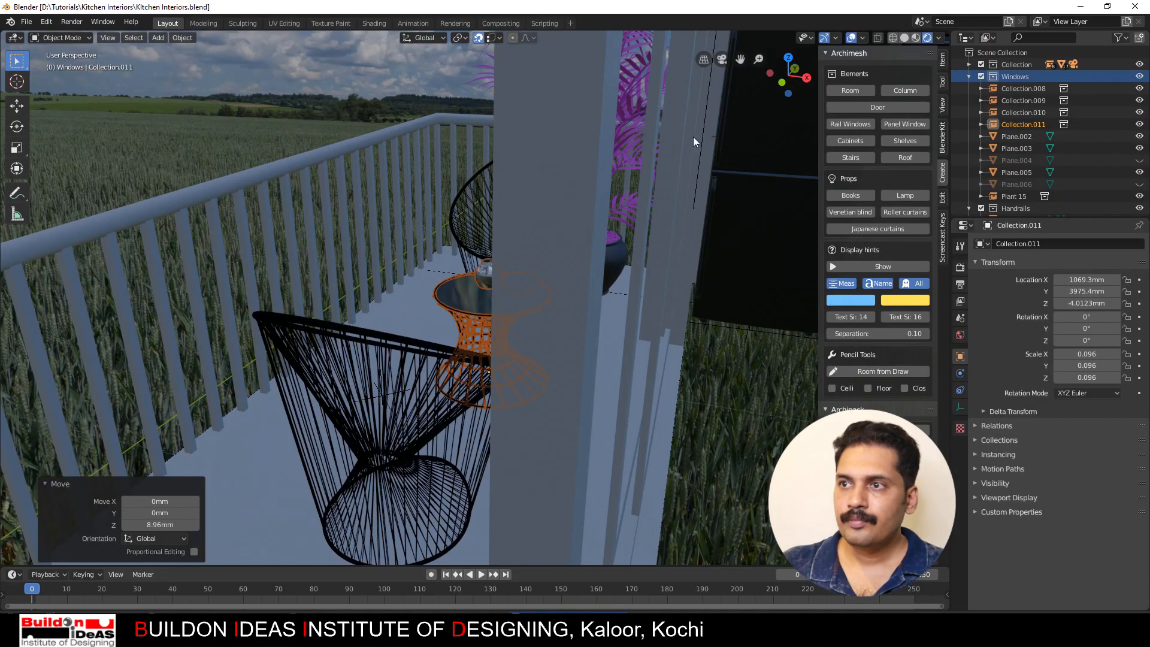
Step: Check how the balcony chairs, table and plant look through the camera
{"action": "left_click", "coordinate": [719, 65]}
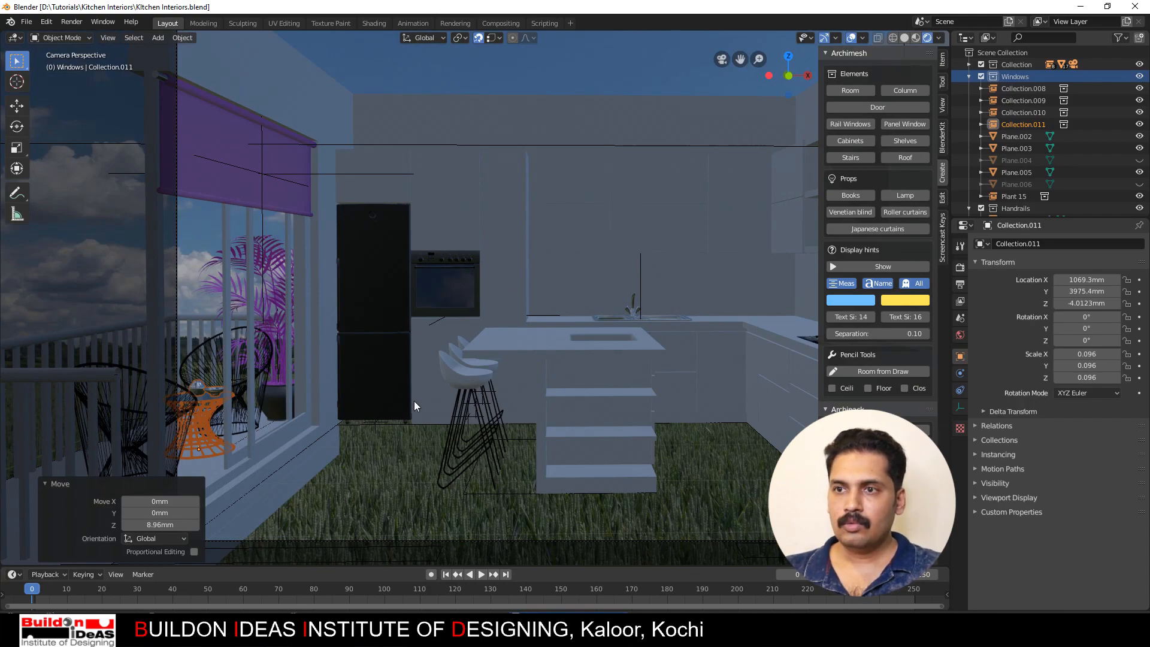
{"action": "scroll", "coordinate": [394, 389], "scroll_direction": "down", "scroll_amount": 5}
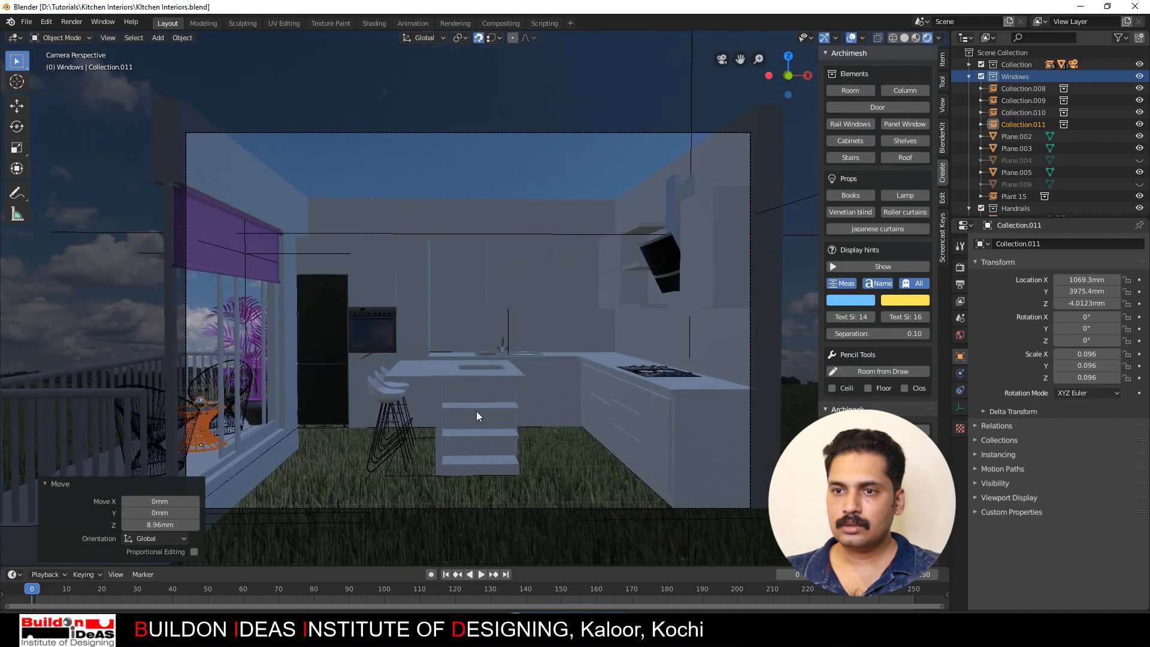
{"action": "middle_click_drag", "start_coordinate": [477, 412], "coordinate": [458, 403], "text": "shift"}
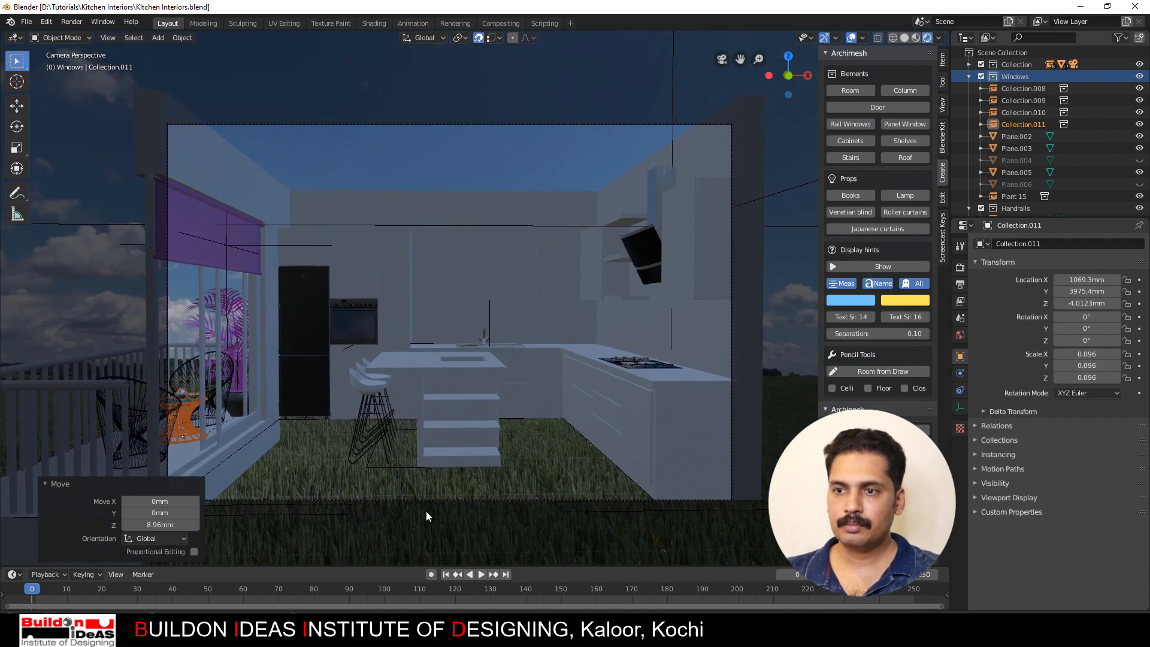
{"action": "middle_click_drag", "start_coordinate": [506, 400], "coordinate": [490, 433]}
{"action": "scroll", "coordinate": [509, 416], "scroll_direction": "down", "scroll_amount": 5}
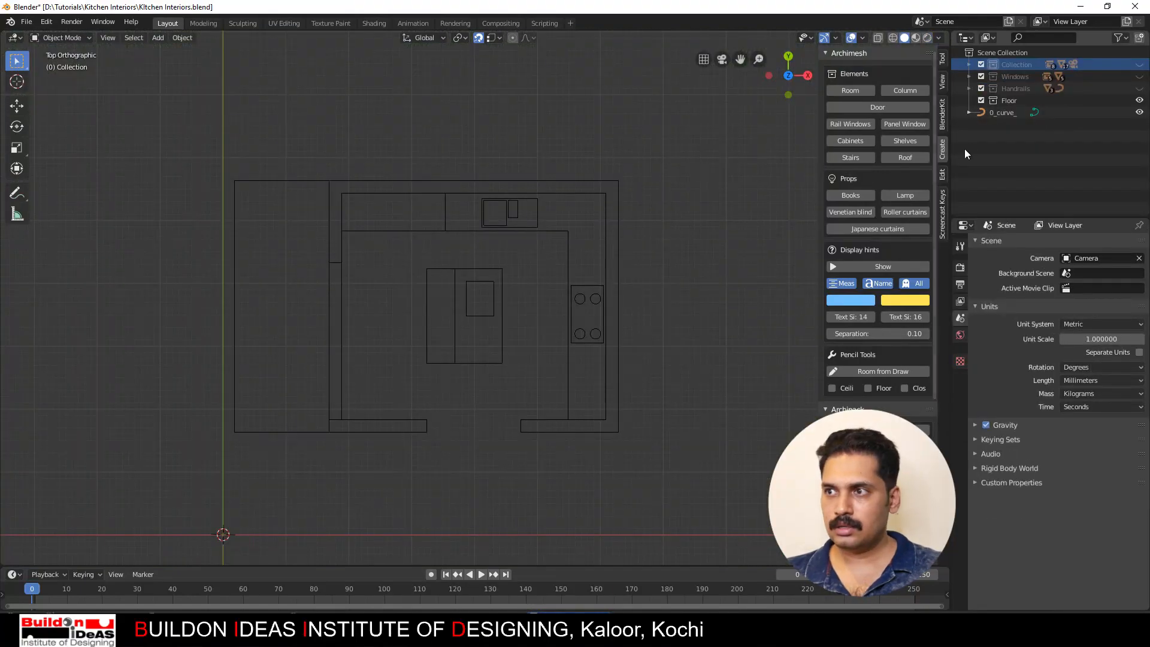
Step: Add a single vertex in the Floor collection and snap it to the kitchen's outer wall corner beside the balcony, on the sink-wall side
{"action": "left_click", "coordinate": [1006, 100]}
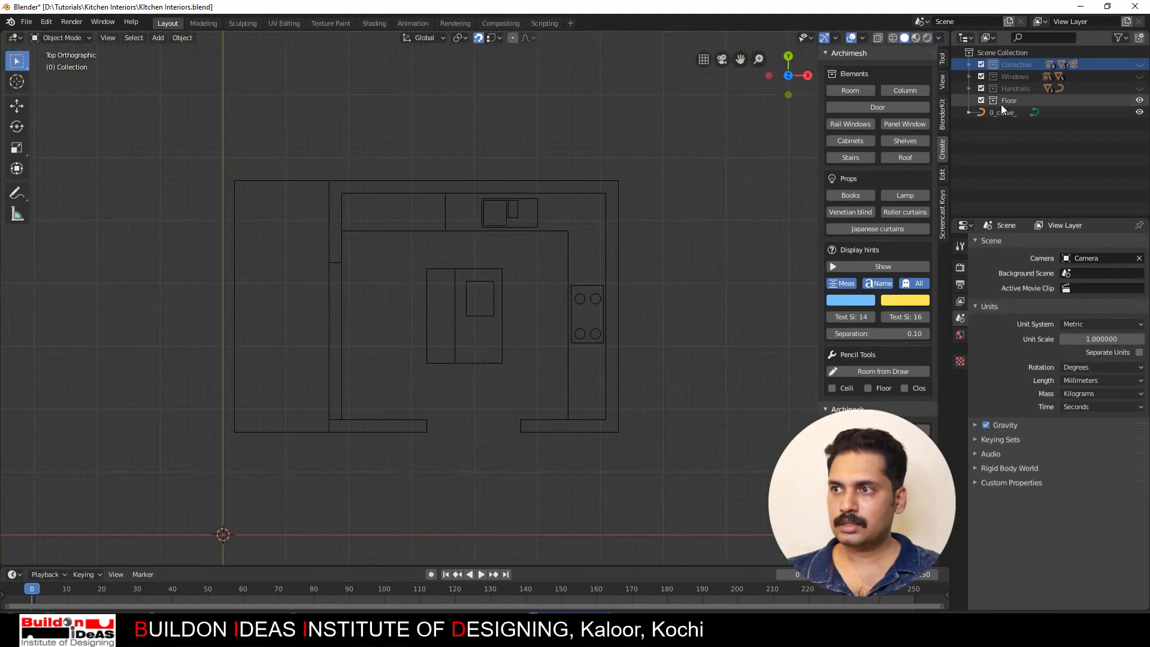
{"action": "left_click", "coordinate": [158, 37]}
{"action": "mouse_move", "coordinate": [180, 52]}
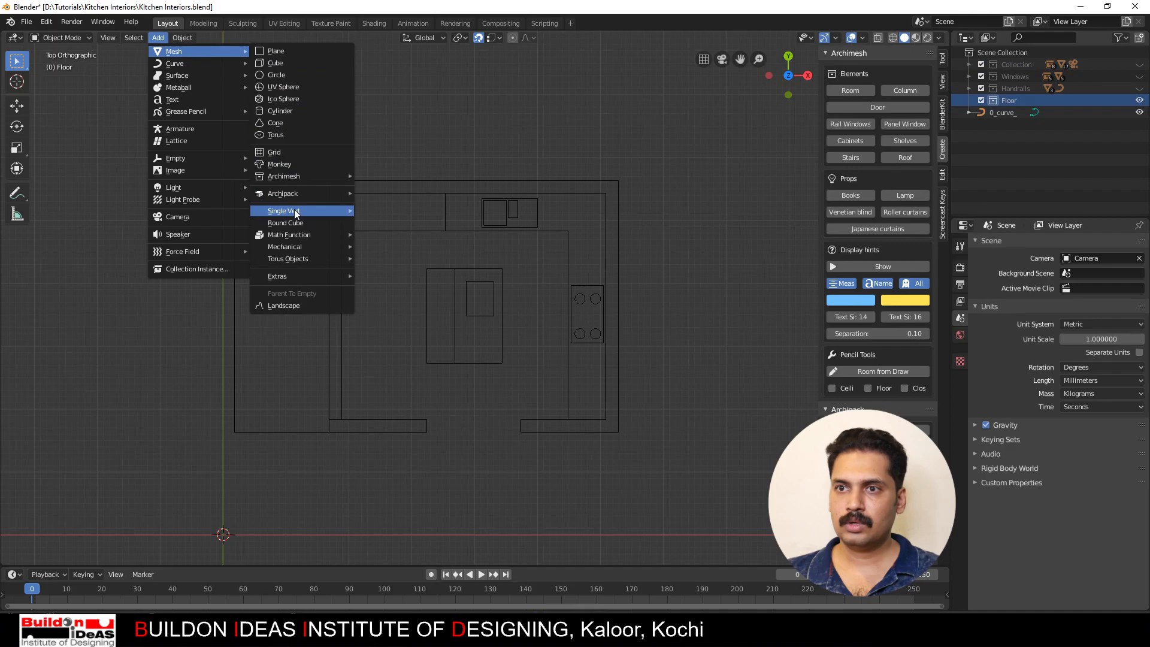
{"action": "mouse_move", "coordinate": [290, 210]}
{"action": "left_click", "coordinate": [366, 214]}
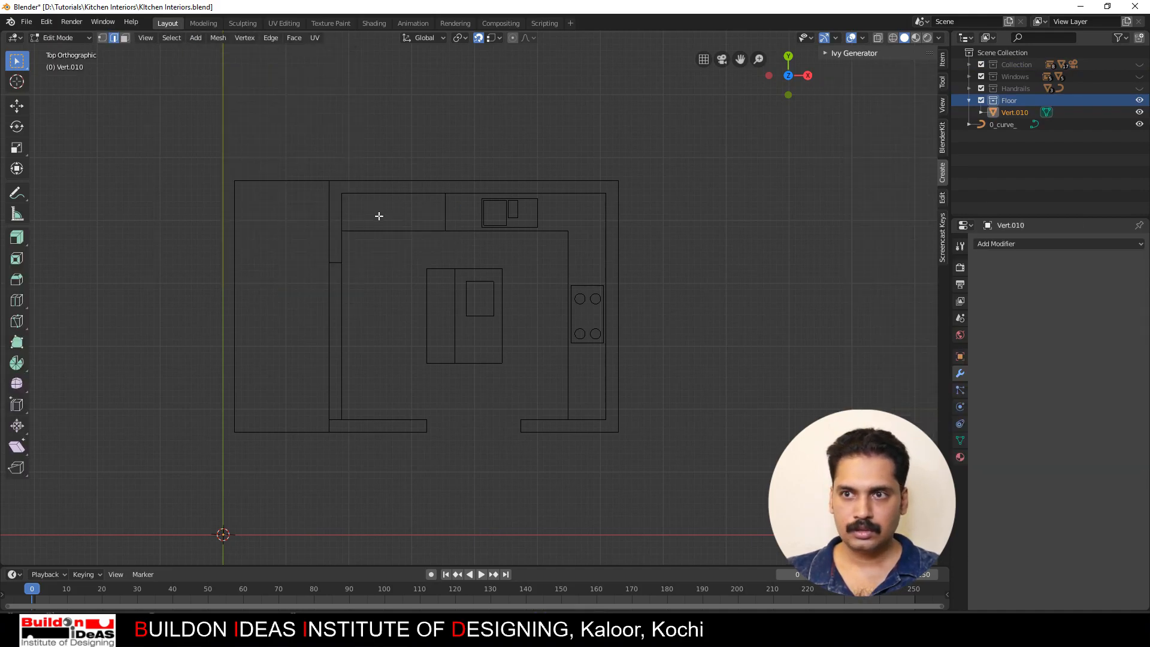
{"action": "key", "text": "g"}
{"action": "left_click", "coordinate": [336, 185]}
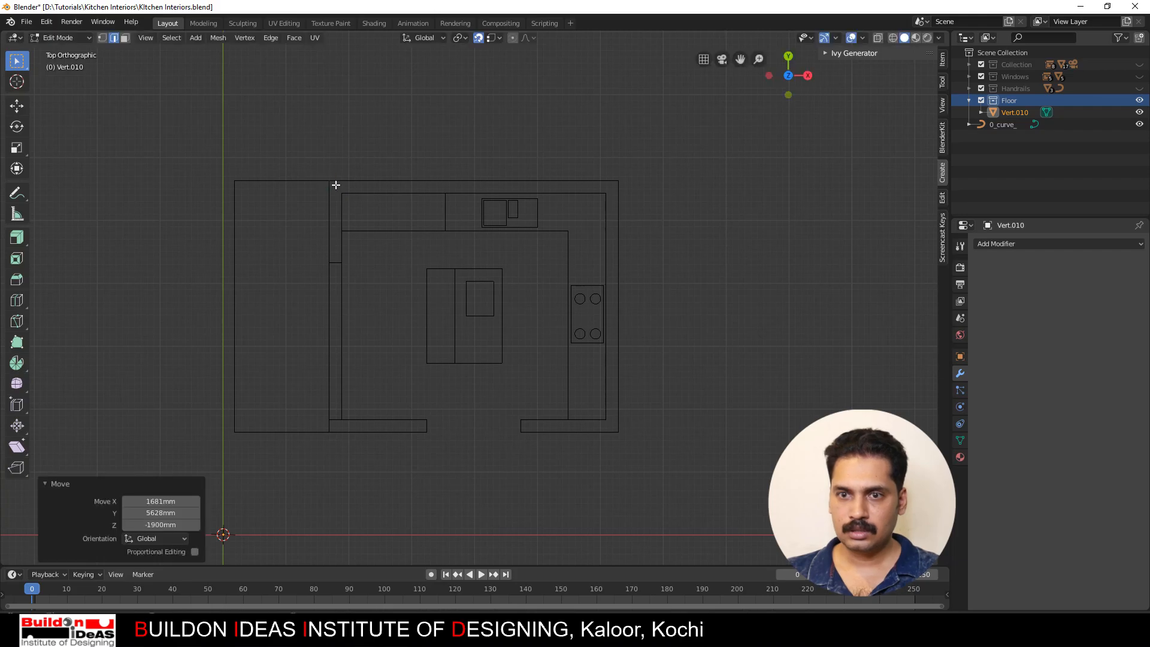
Step: Extrude the vertex around the kitchen's outer wall corners into a closed 4600 by 4000 mm floor outline and select all of it
{"action": "key", "text": "1"}
{"action": "key", "text": "e"}
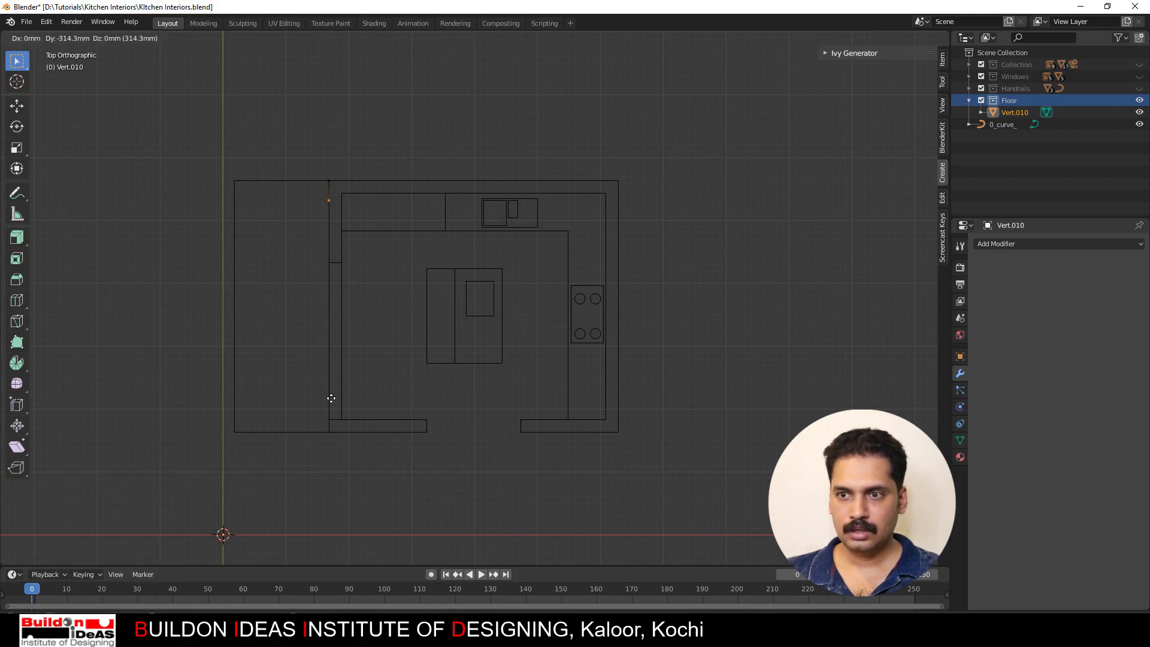
{"action": "left_click", "coordinate": [329, 432]}
{"action": "left_click", "coordinate": [617, 429]}
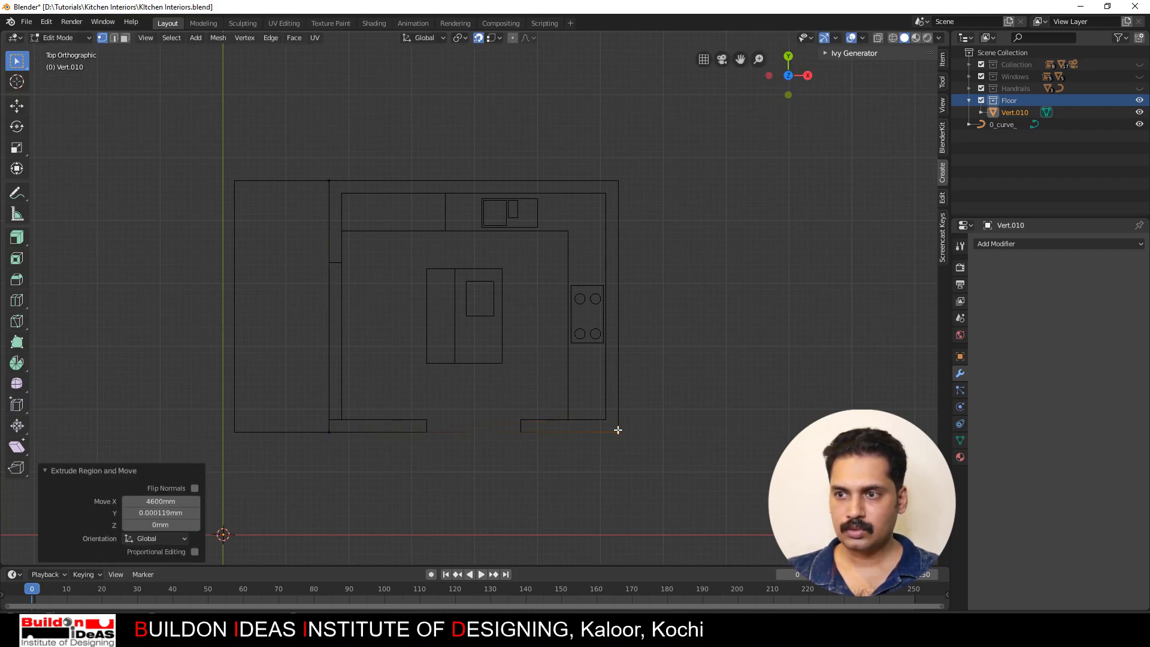
{"action": "key", "text": "e"}
{"action": "left_click", "coordinate": [619, 177]}
{"action": "key", "text": "e"}
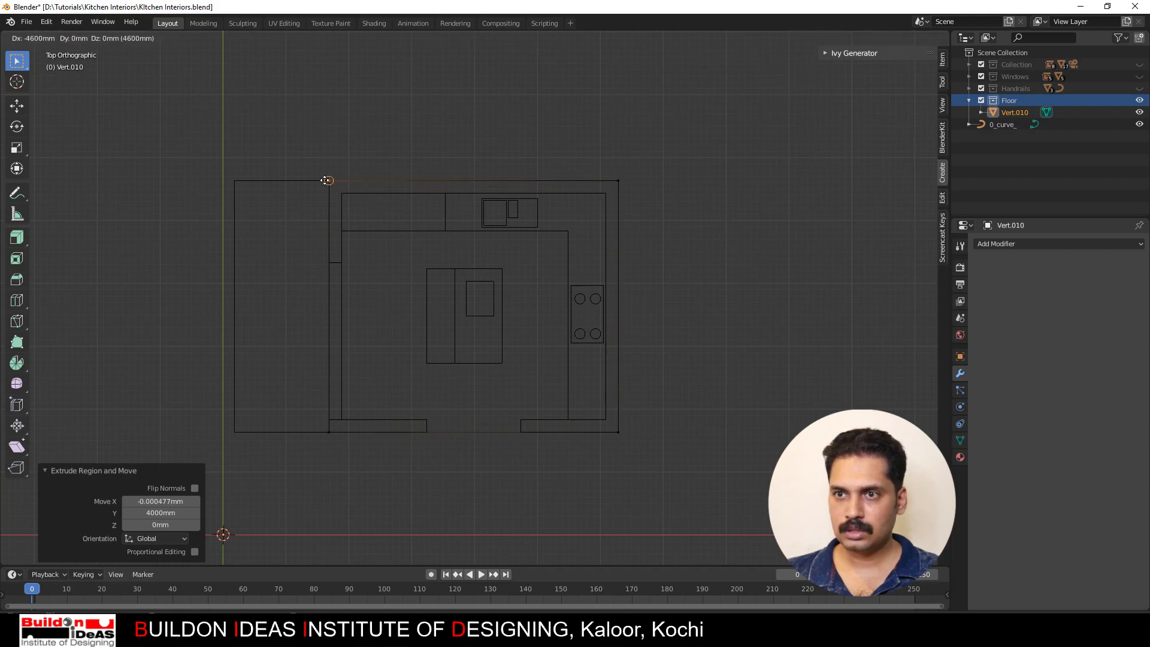
{"action": "left_click", "coordinate": [328, 180]}
{"action": "key", "text": "a"}
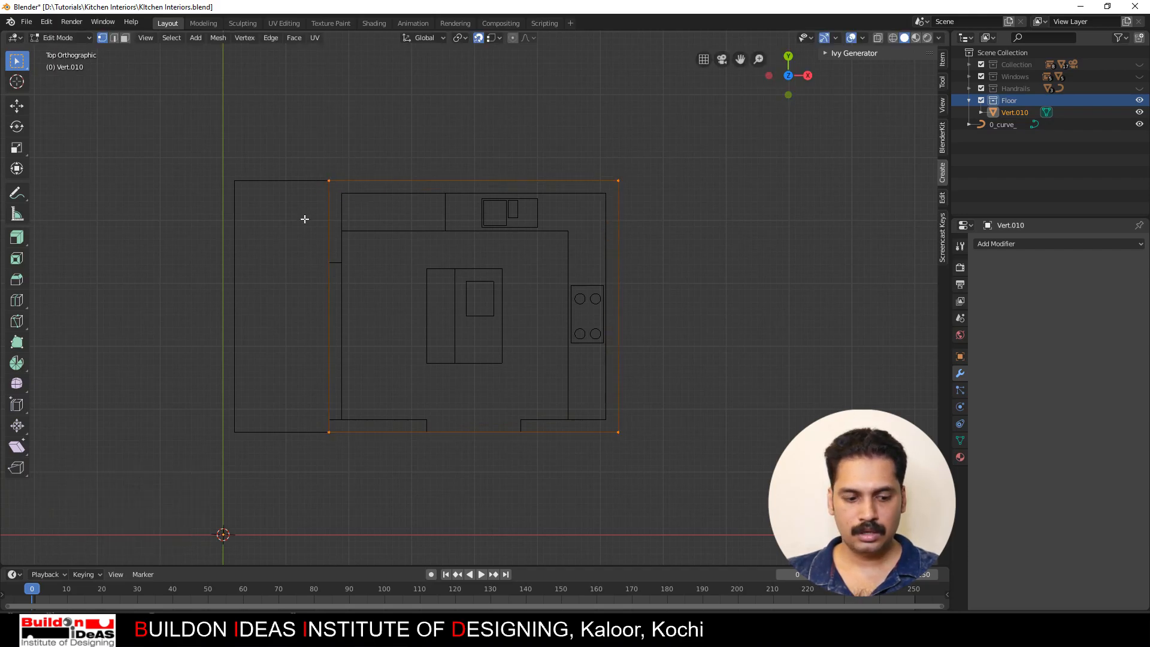
Step: Fill the kitchen floor outline with a face and extrude it about 116 mm downward into a slab
{"action": "key", "text": "f"}
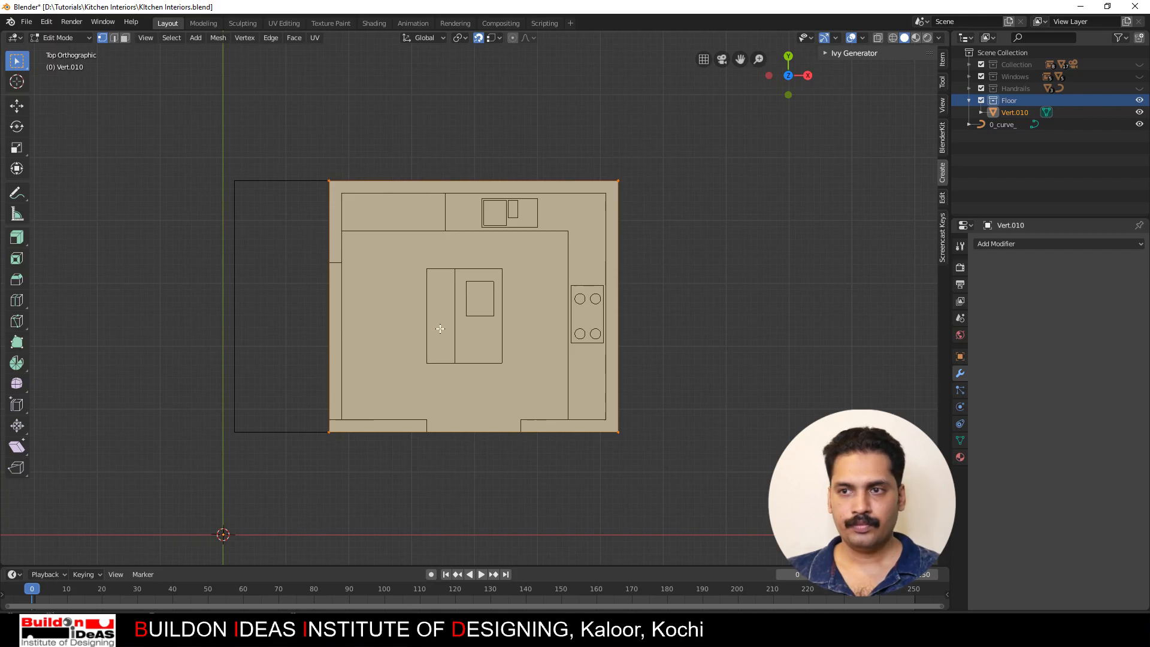
{"action": "middle_click_drag", "start_coordinate": [440, 328], "coordinate": [431, 273]}
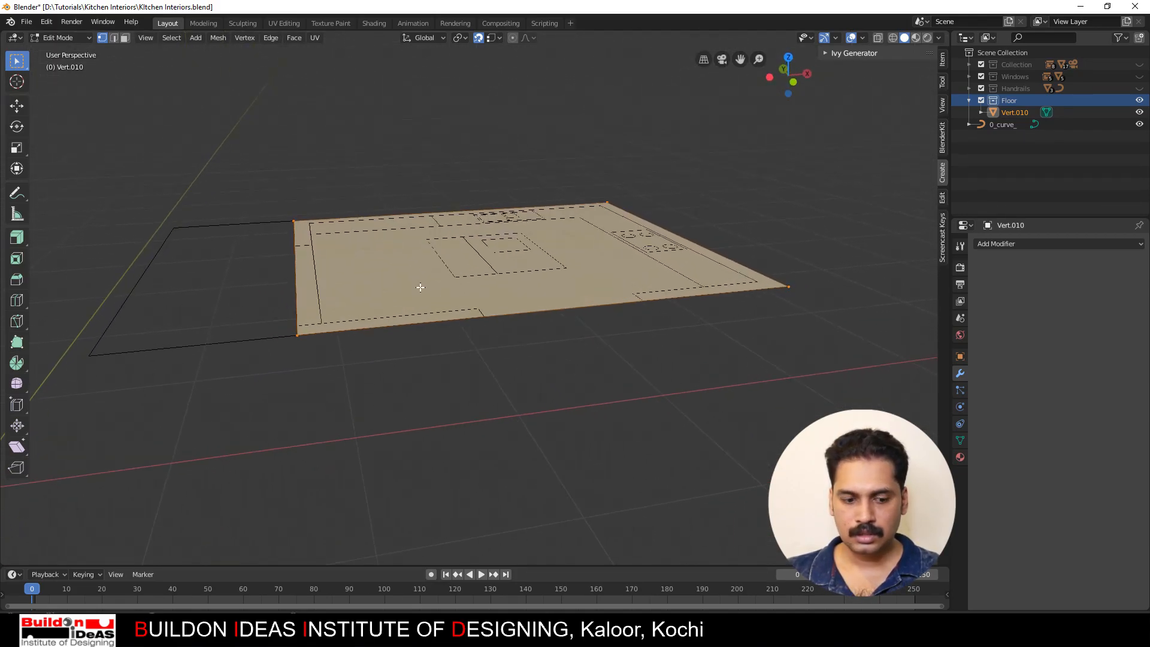
{"action": "key", "text": "e"}
{"action": "left_click", "coordinate": [419, 297]}
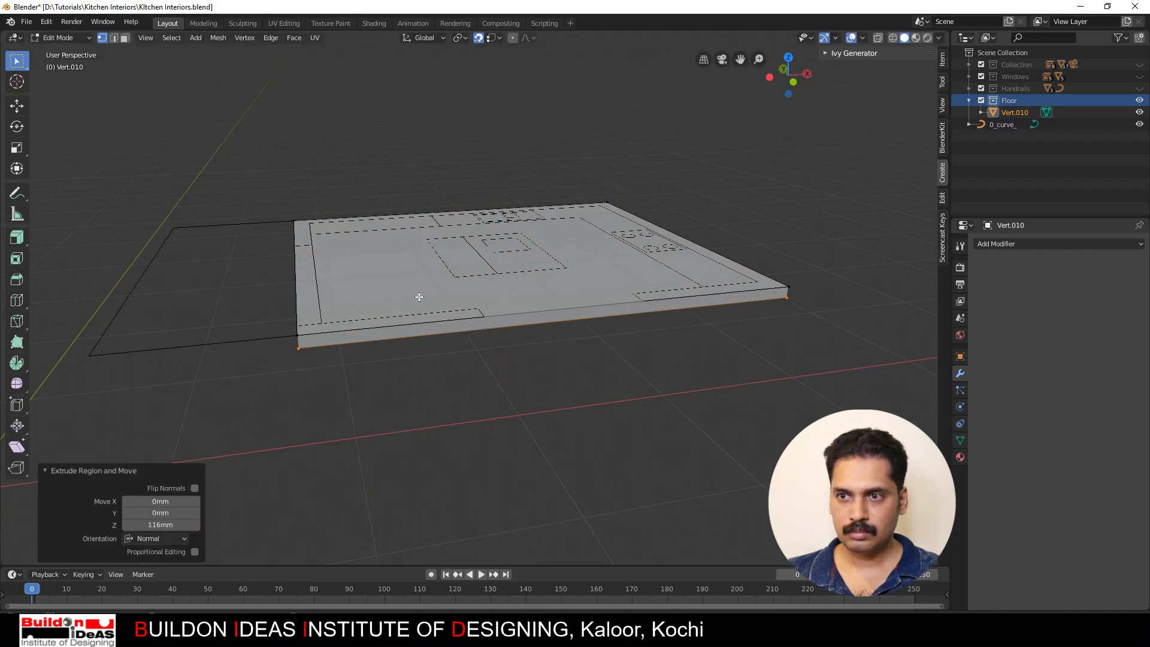
{"action": "middle_click_drag", "start_coordinate": [456, 396], "coordinate": [447, 419]}
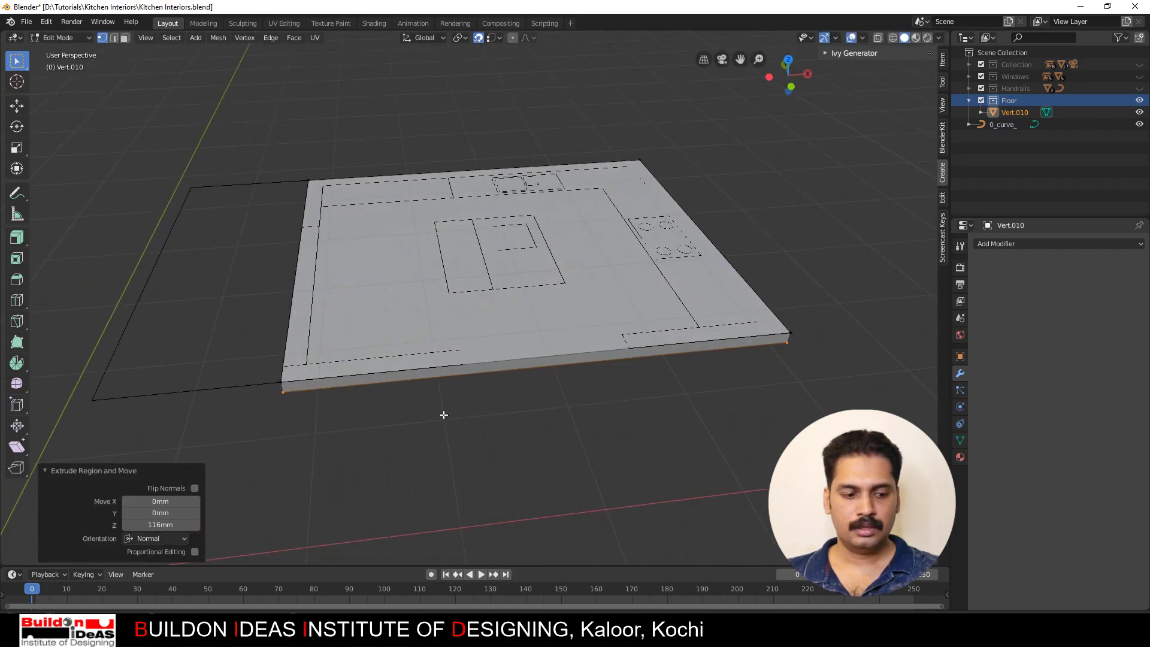
{"action": "key", "text": "Tab"}
{"action": "left_click", "coordinate": [369, 148]}
{"action": "scroll", "coordinate": [375, 251], "scroll_direction": "down", "scroll_amount": 3}
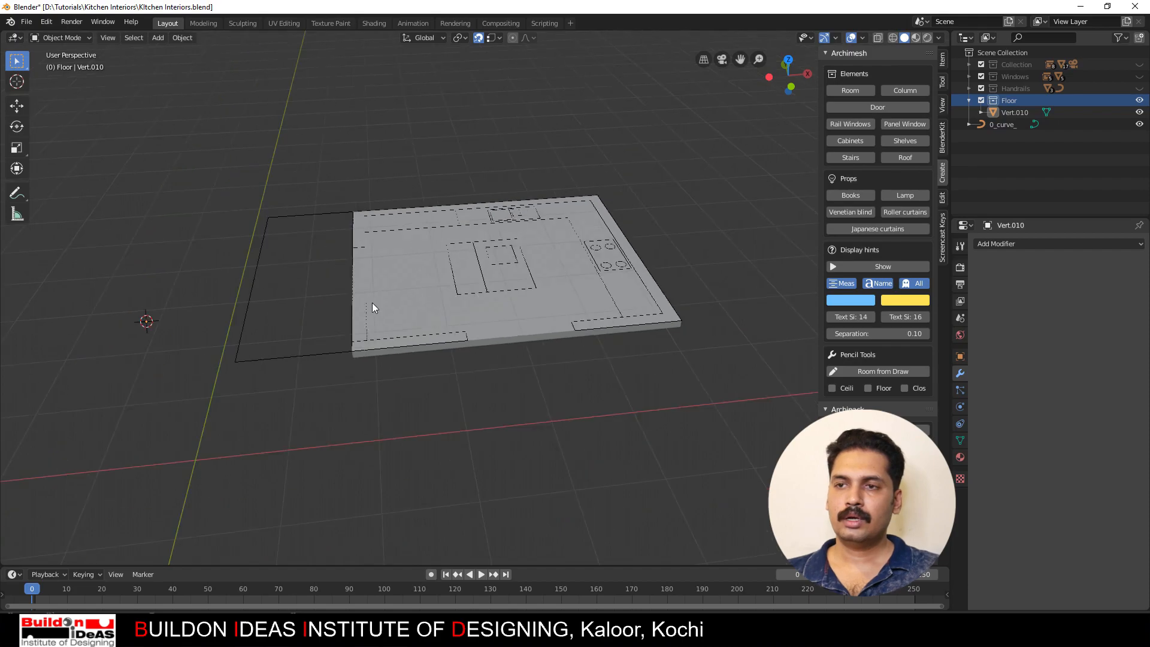
Step: Duplicate the floor slab in place and raise the copy 3000 mm along Z as the ceiling slab
{"action": "left_click", "coordinate": [393, 308]}
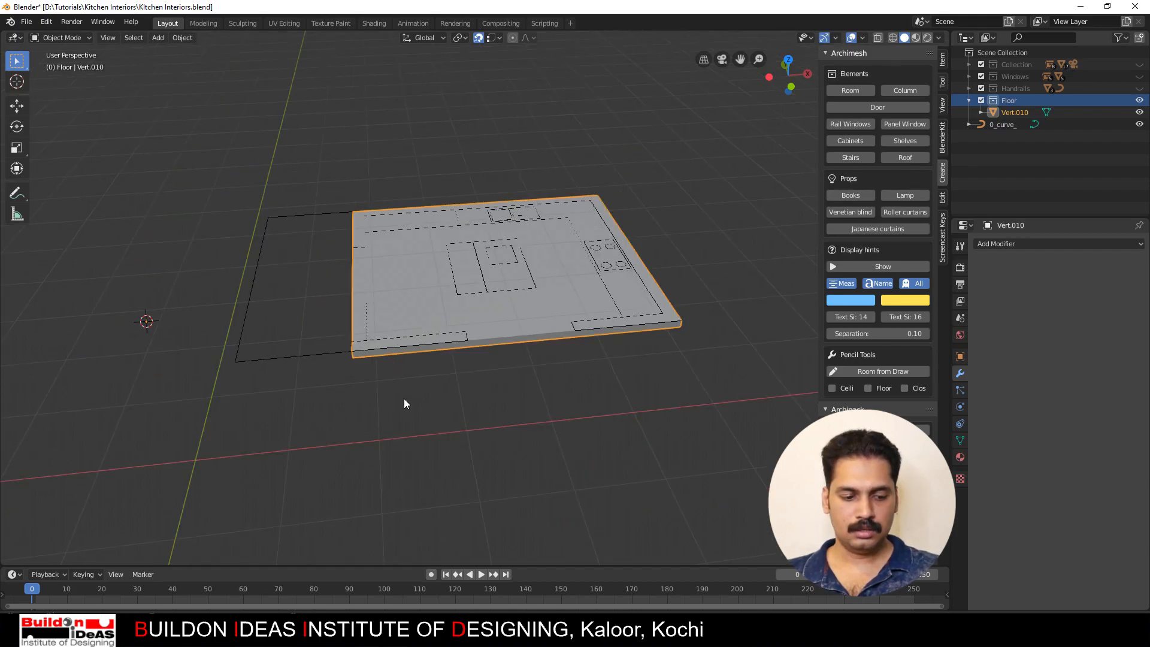
{"action": "key", "text": "shift+d"}
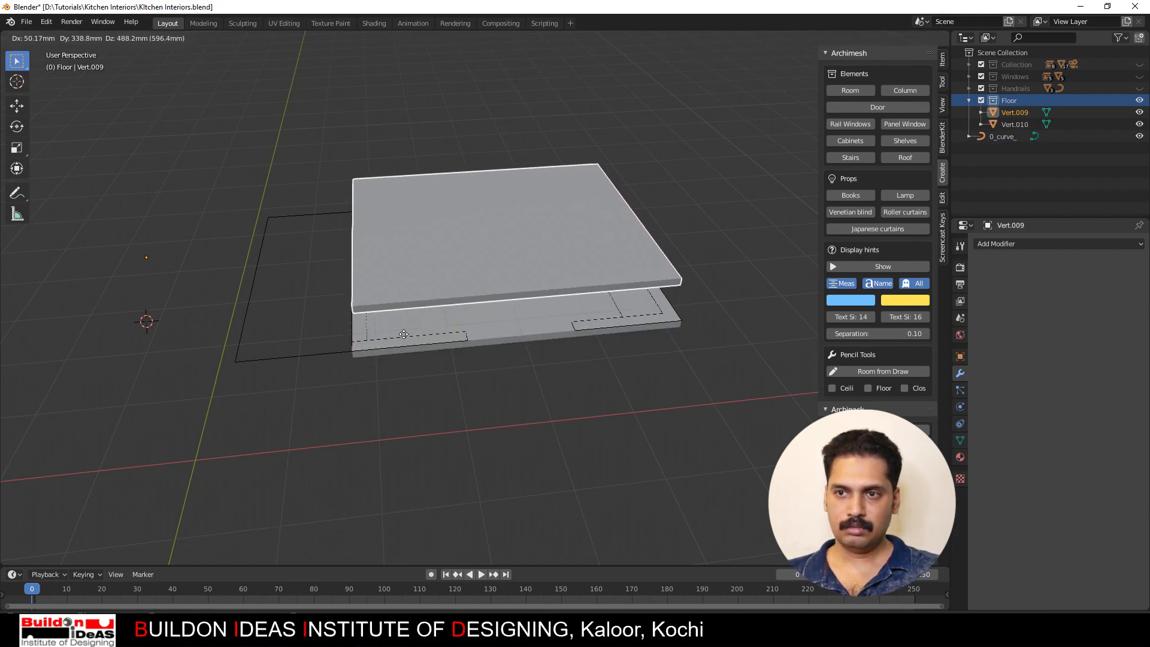
{"action": "left_click", "coordinate": [353, 356]}
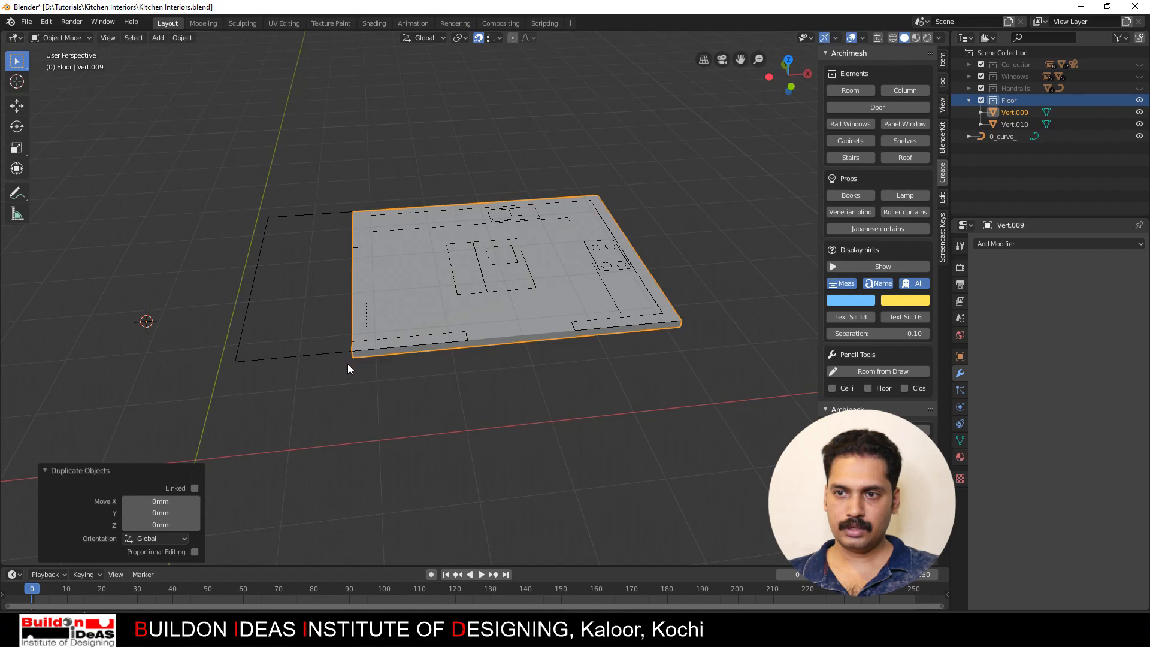
{"action": "key", "text": "g"}
{"action": "key", "text": "z"}
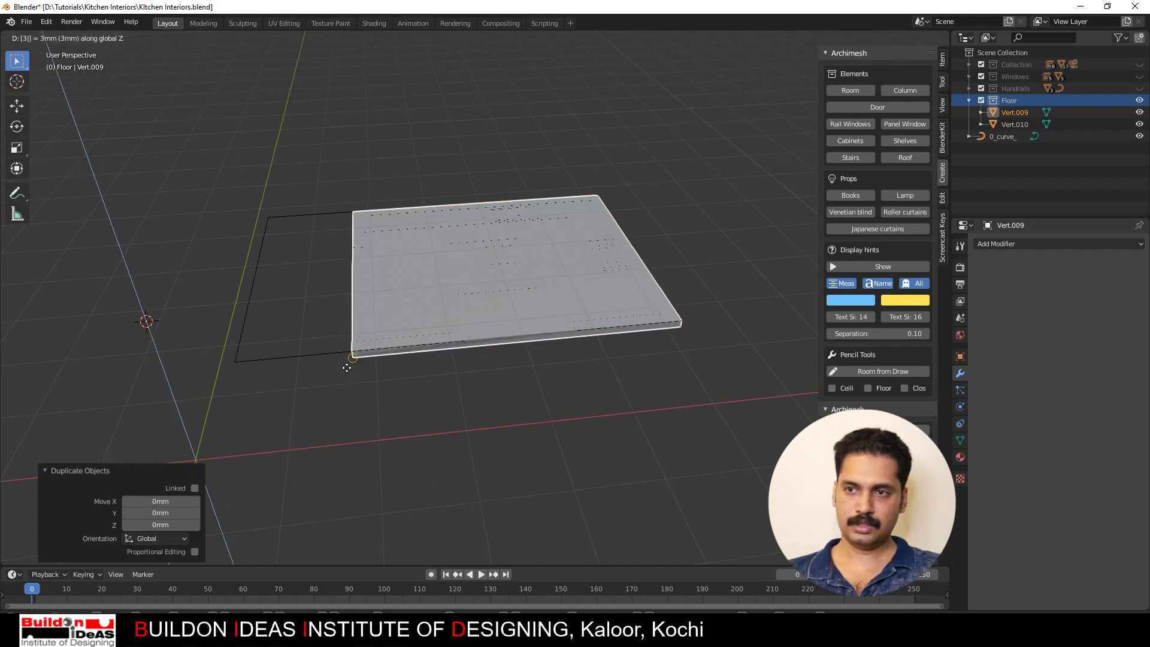
{"action": "type", "text": "3000"}
{"action": "key", "text": "Return"}
{"action": "middle_click_drag", "start_coordinate": [534, 398], "coordinate": [460, 242]}
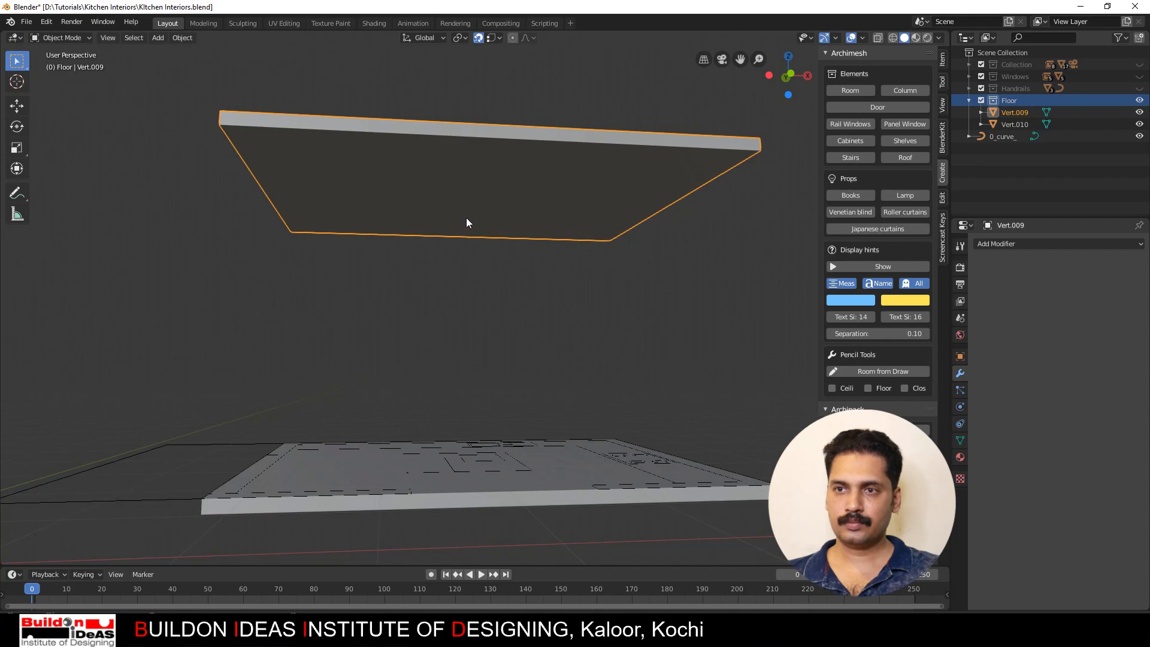
Step: Separate a duplicate of the ceiling slab's underside face into its own object, reduced in size and set slightly below the slab
{"action": "key", "text": "Tab"}
{"action": "key", "text": "Tab"}
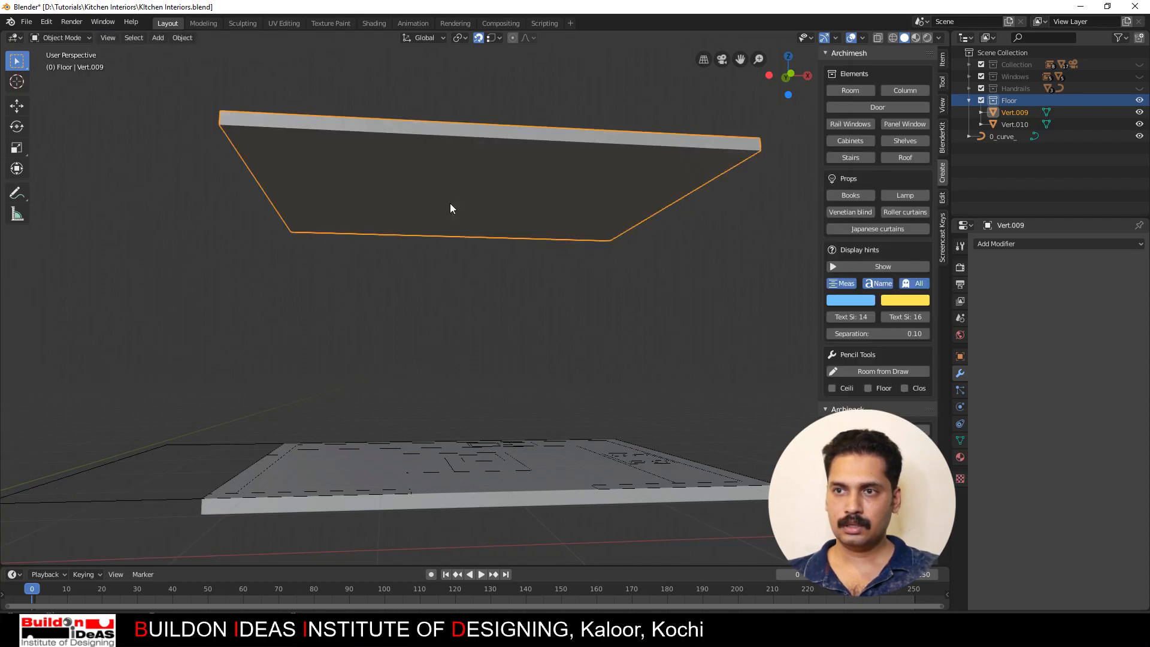
{"action": "key", "text": "Tab"}
{"action": "key", "text": "3"}
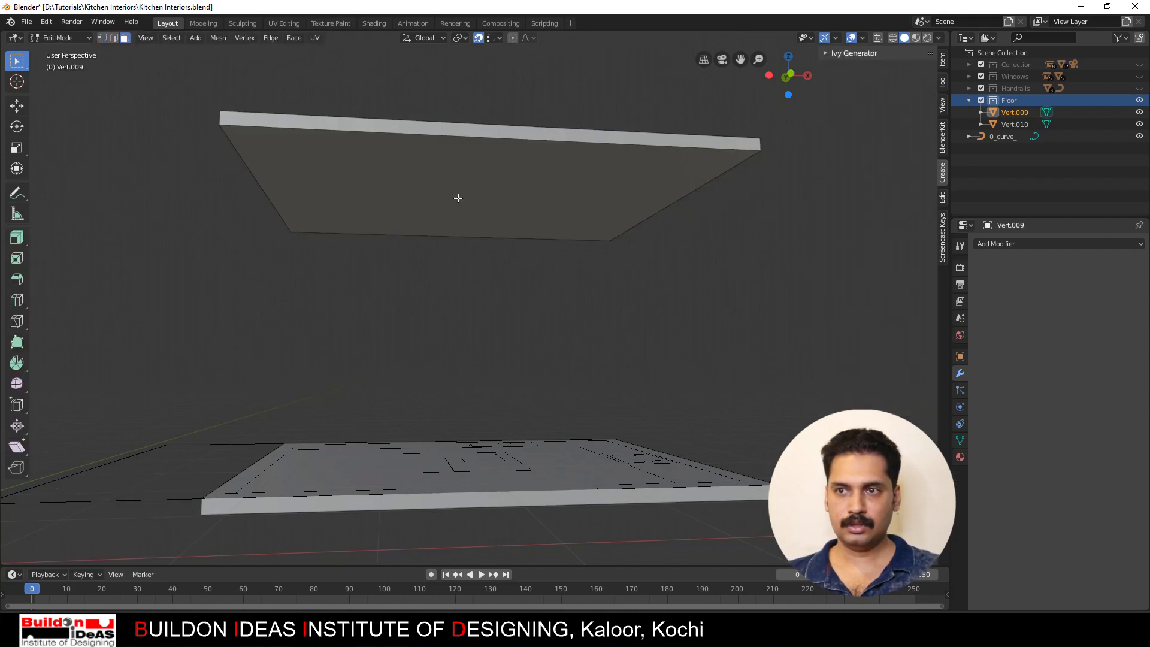
{"action": "left_click", "coordinate": [458, 198]}
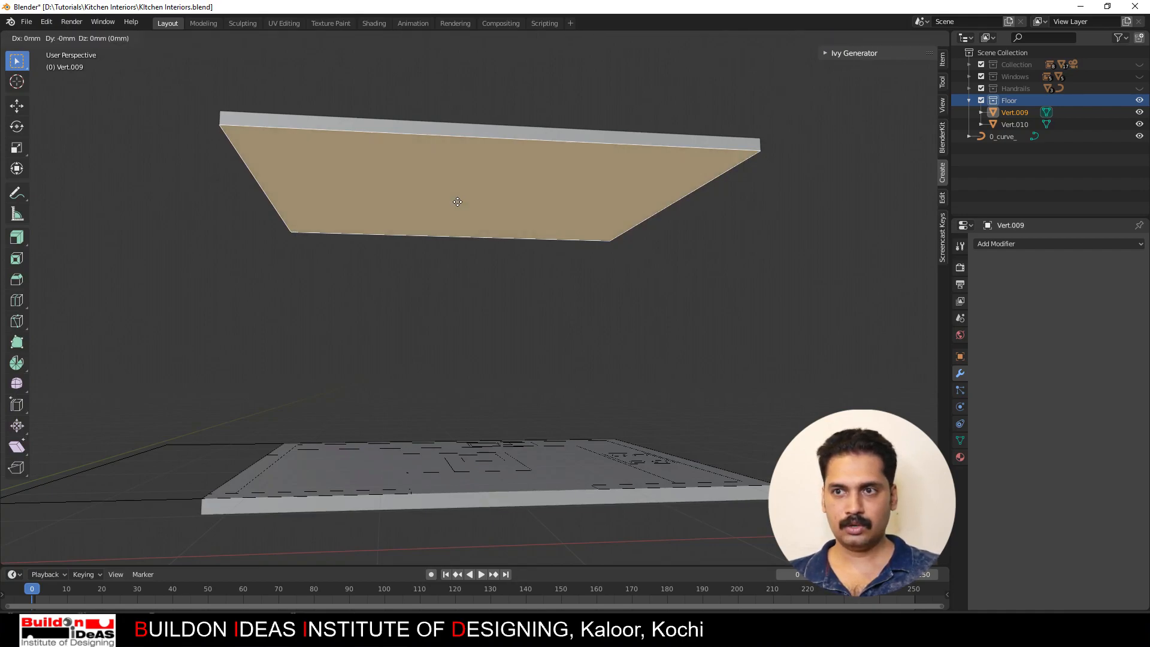
{"action": "key", "text": "shift+d"}
{"action": "right_click", "coordinate": [448, 229]}
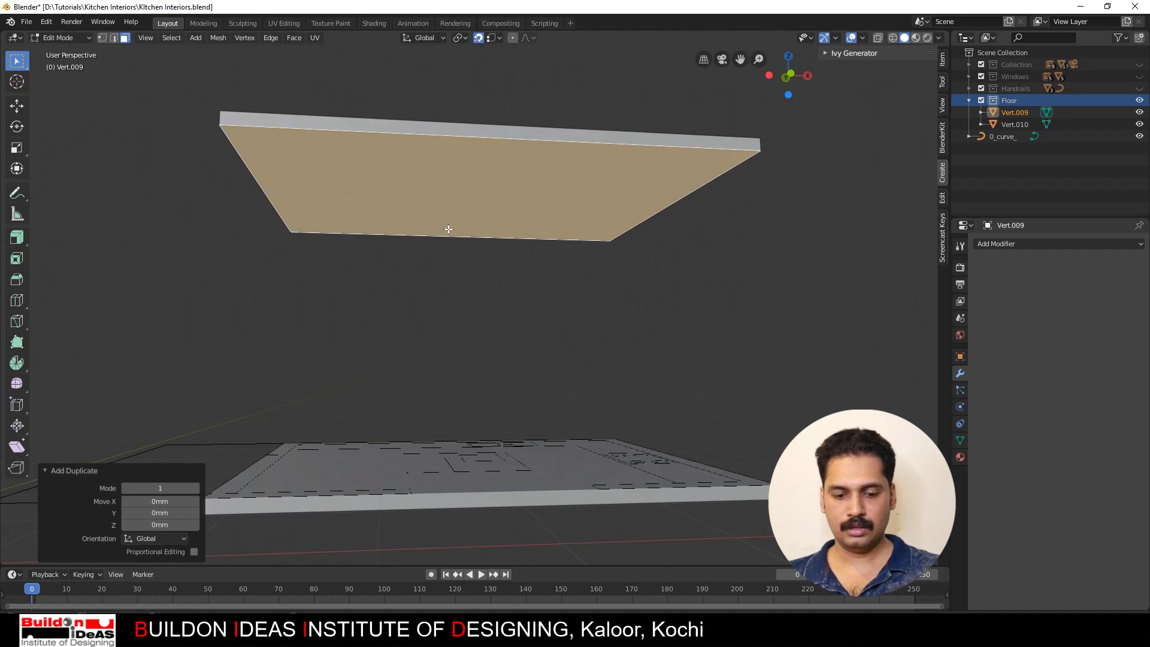
{"action": "key", "text": "p"}
{"action": "left_click", "coordinate": [449, 229]}
{"action": "key", "text": "Tab"}
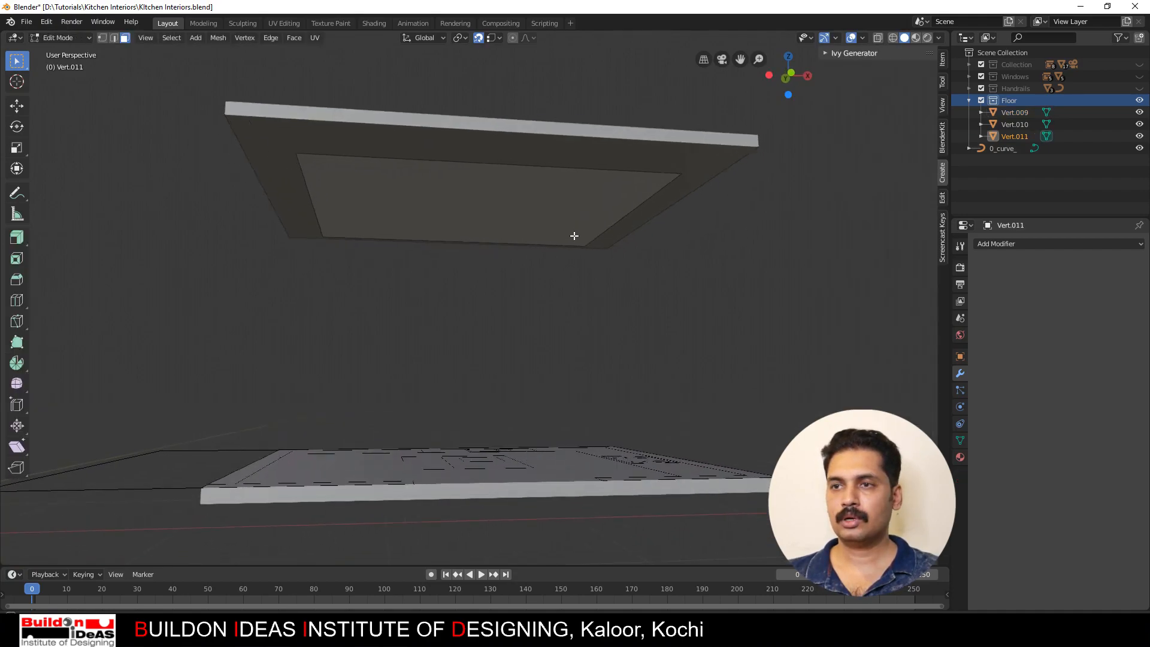
Step: Extrude the smaller face below the ceiling slab by 100 mm to form a false ceiling panel
{"action": "middle_click_drag", "start_coordinate": [573, 236], "coordinate": [643, 230]}
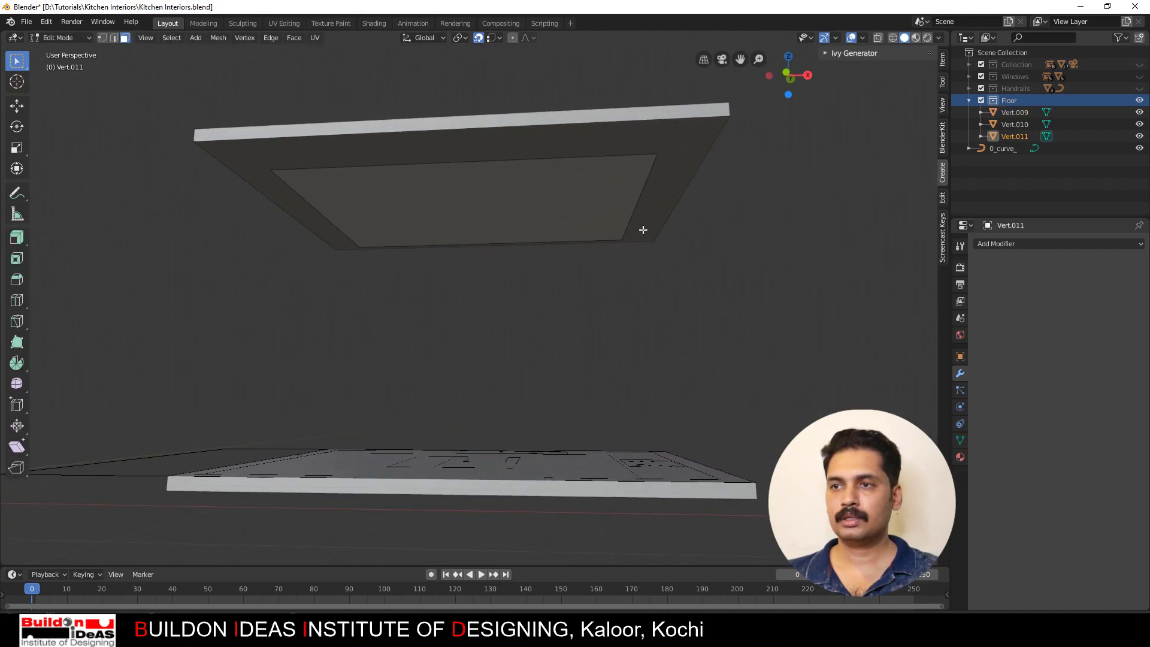
{"action": "left_click", "coordinate": [556, 217]}
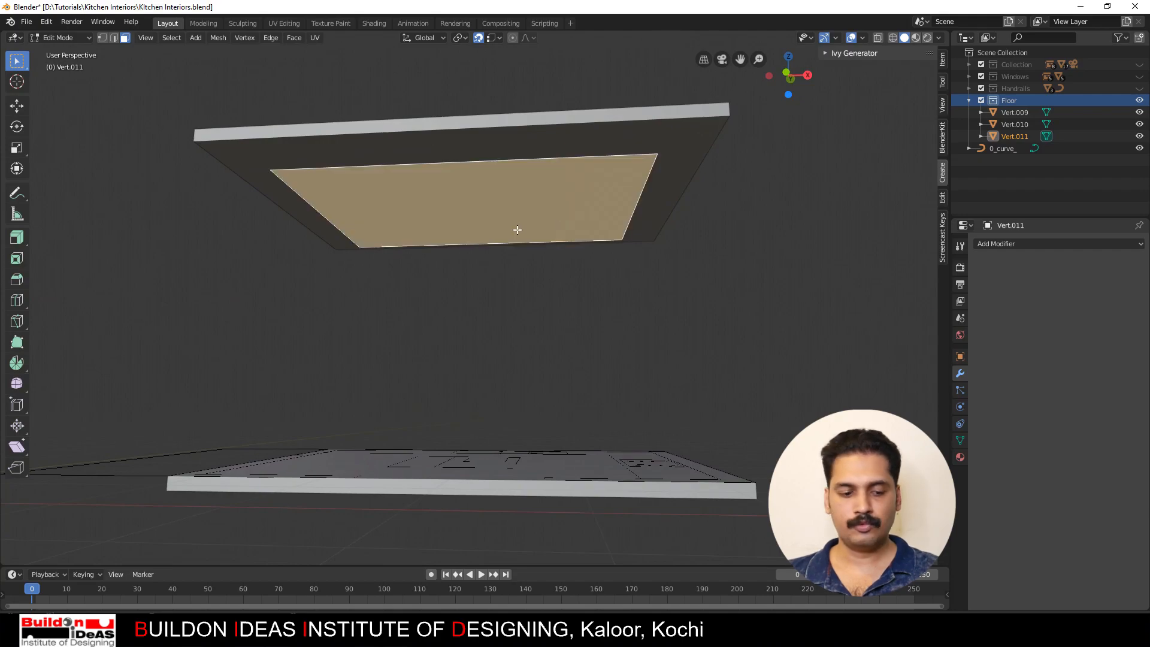
{"action": "type", "text": "e100"}
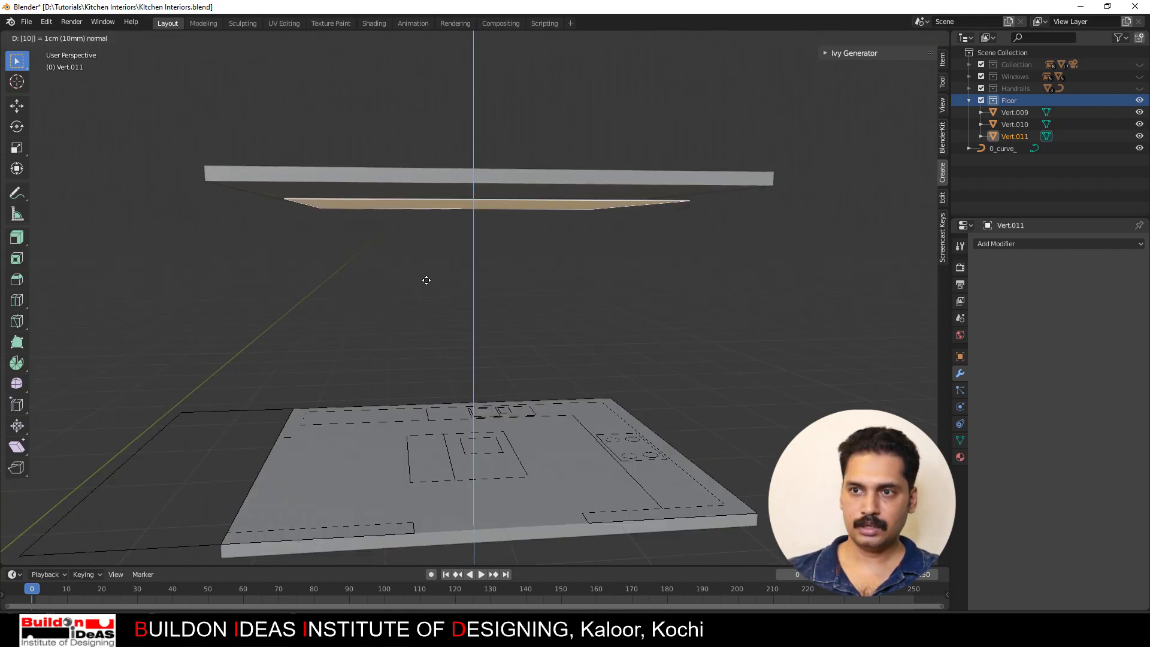
{"action": "key", "text": "Return"}
{"action": "middle_click_drag", "start_coordinate": [418, 273], "coordinate": [419, 200]}
{"action": "scroll", "coordinate": [447, 185], "scroll_direction": "up", "scroll_amount": 2}
{"action": "scroll", "coordinate": [452, 258], "scroll_direction": "down", "scroll_amount": 1}
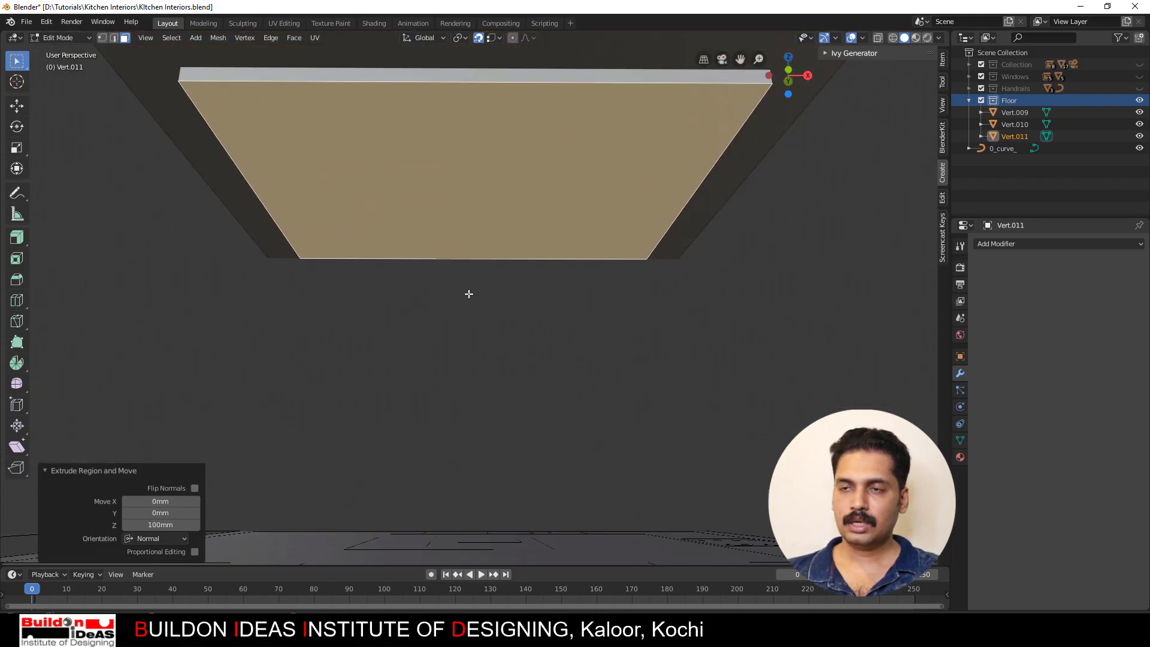
{"action": "scroll", "coordinate": [468, 294], "scroll_direction": "down", "scroll_amount": 2}
{"action": "middle_click_drag", "start_coordinate": [449, 297], "coordinate": [852, 247]}
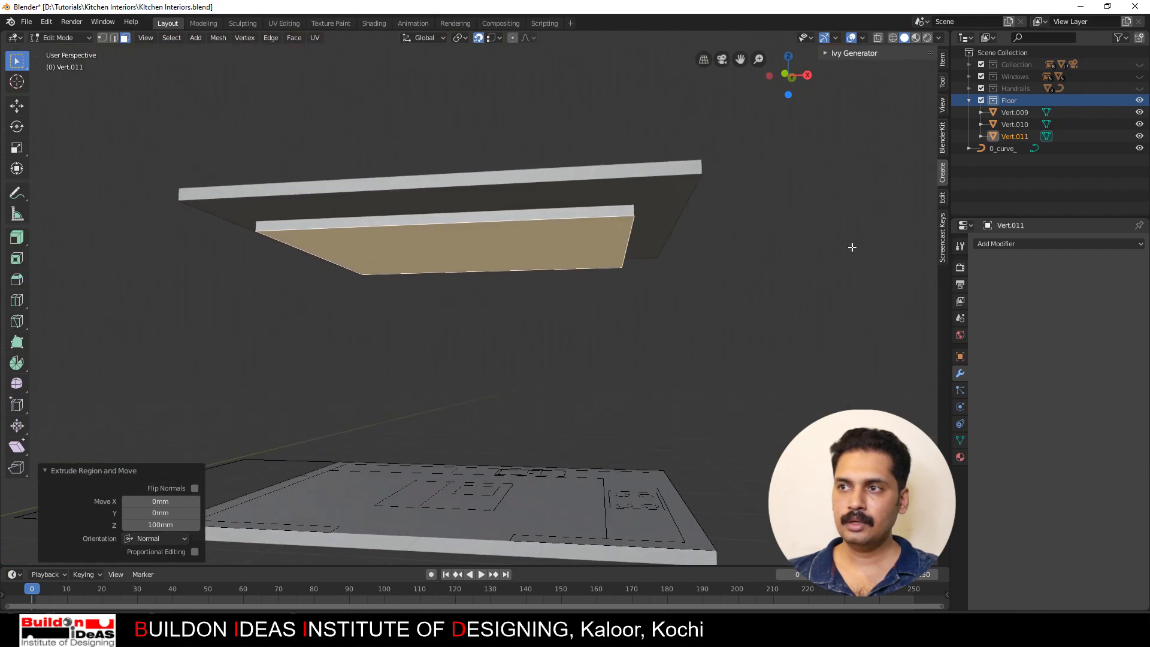
Step: Unhide the Handrails, Windows and main Collection collections around the new slabs
{"action": "left_click", "coordinate": [1139, 88]}
{"action": "left_click", "coordinate": [1138, 76]}
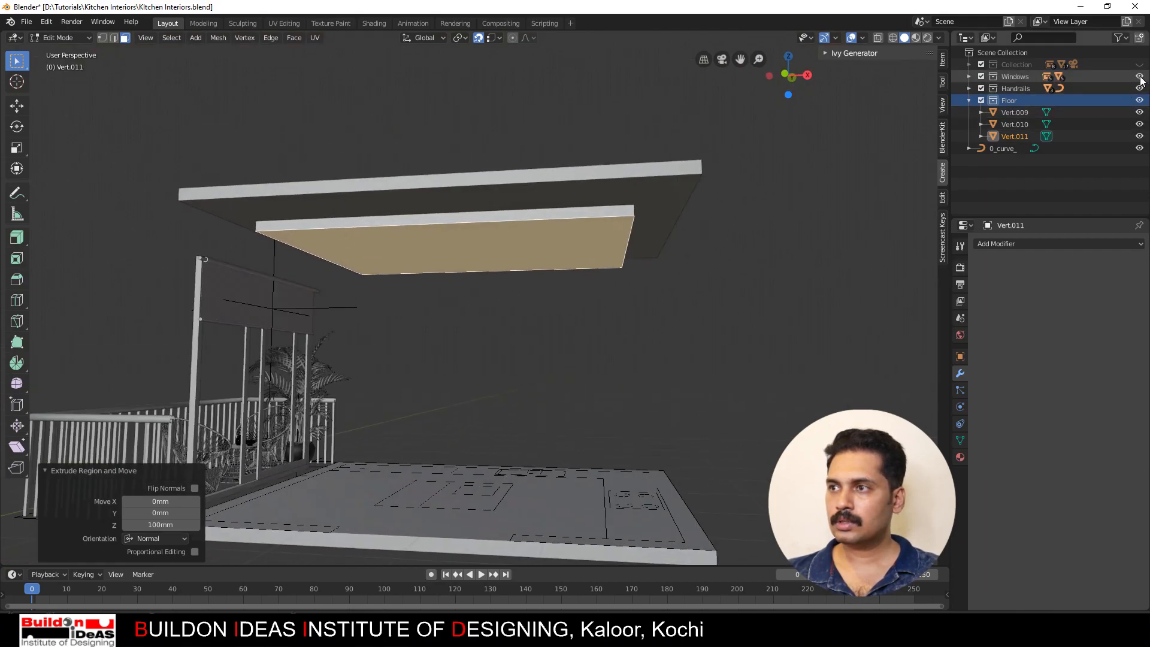
{"action": "left_click", "coordinate": [1139, 64]}
{"action": "left_click", "coordinate": [547, 146]}
{"action": "middle_click_drag", "start_coordinate": [547, 146], "coordinate": [575, 257]}
{"action": "scroll", "coordinate": [587, 249], "scroll_direction": "up", "scroll_amount": 4}
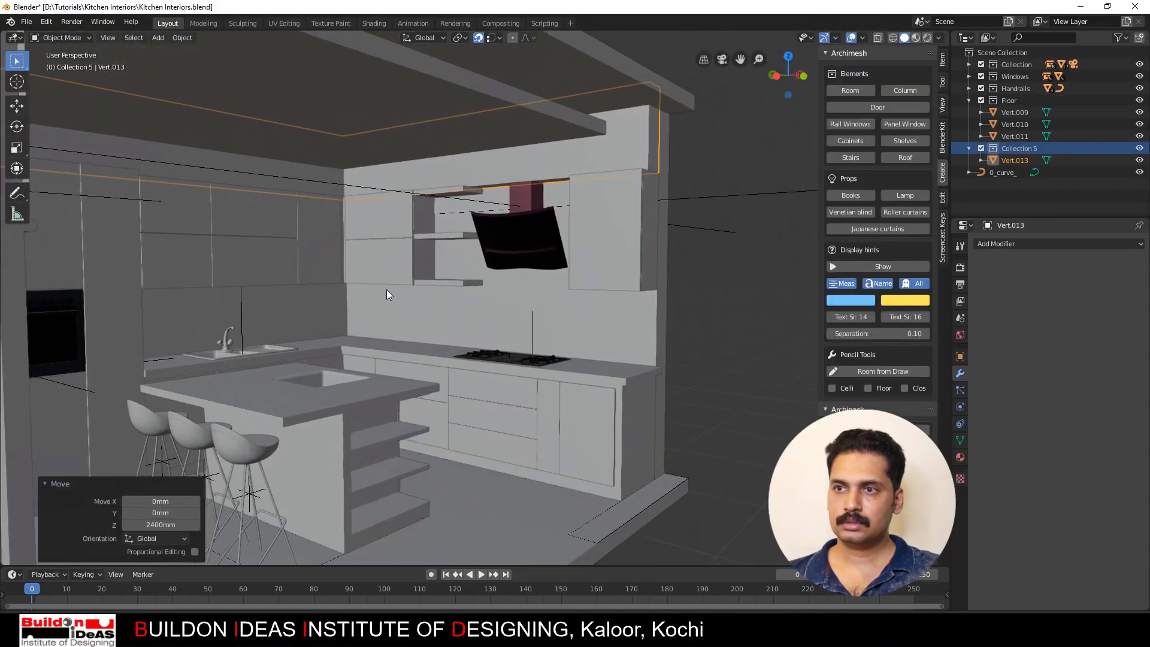
Step: Examine the ceiling panel, the band above the wall cabinets and the kitchen interior from several angles
{"action": "middle_click_drag", "start_coordinate": [387, 290], "coordinate": [429, 273]}
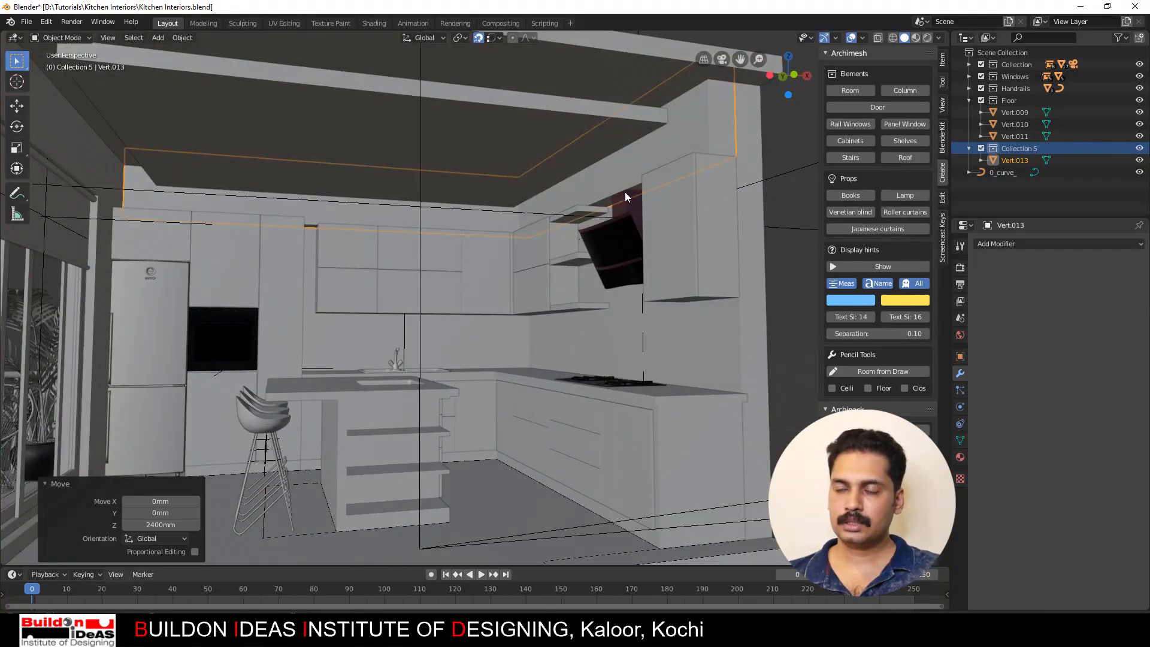
{"action": "mouse_move", "coordinate": [334, 241]}
{"action": "middle_mouse_down"}
{"action": "mouse_move", "coordinate": [377, 235]}
{"action": "mouse_move", "coordinate": [348, 239]}
{"action": "middle_mouse_up"}
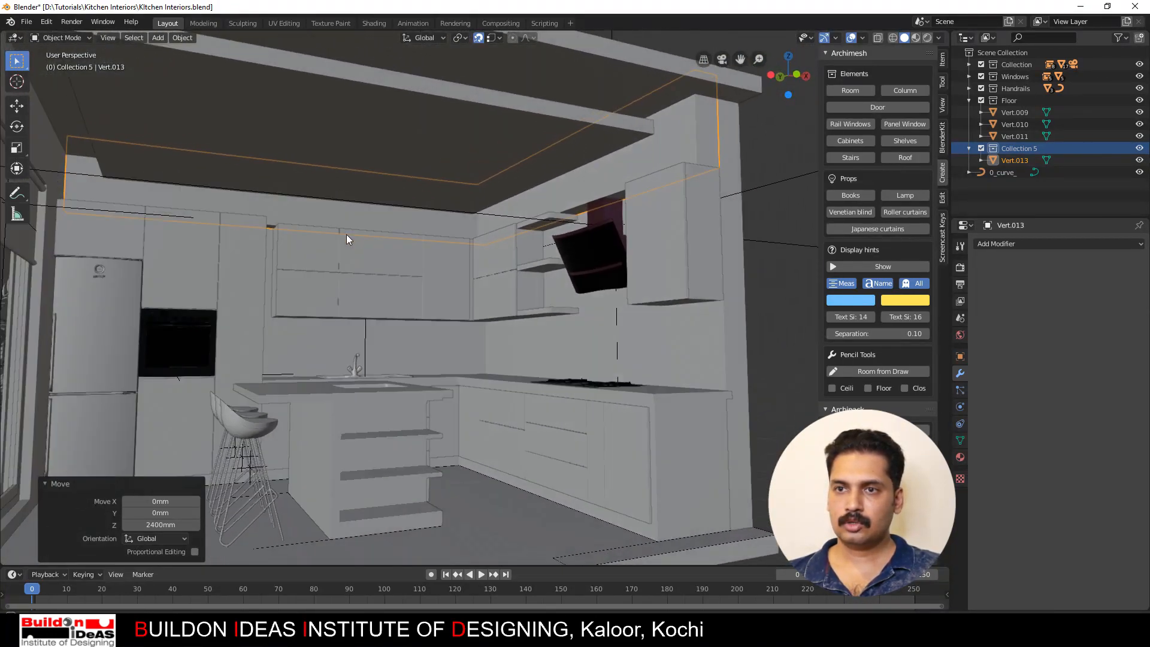
{"action": "middle_click_drag", "start_coordinate": [287, 196], "coordinate": [235, 202]}
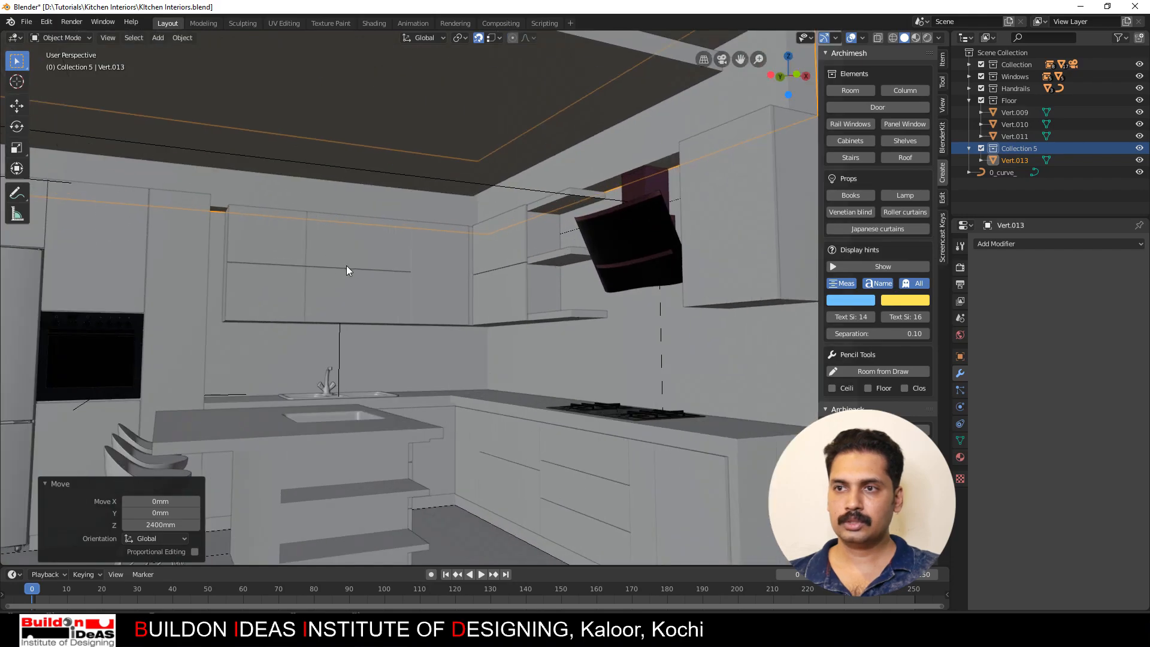
{"action": "middle_click_drag", "start_coordinate": [346, 264], "coordinate": [411, 272]}
{"action": "middle_click_drag", "start_coordinate": [501, 261], "coordinate": [741, 255]}
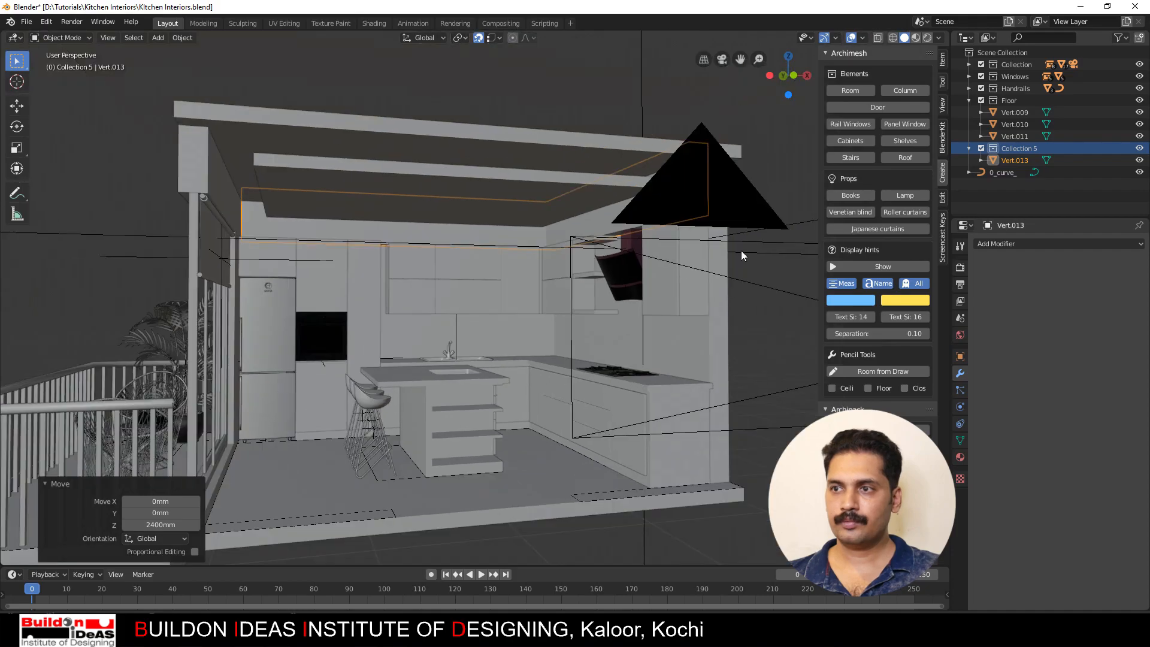
{"action": "left_click", "coordinate": [761, 267]}
{"action": "scroll", "coordinate": [491, 240], "scroll_direction": "up", "scroll_amount": 3}
{"action": "middle_click_drag", "start_coordinate": [509, 255], "coordinate": [436, 282]}
{"action": "scroll", "coordinate": [436, 275], "scroll_direction": "down", "scroll_amount": 3}
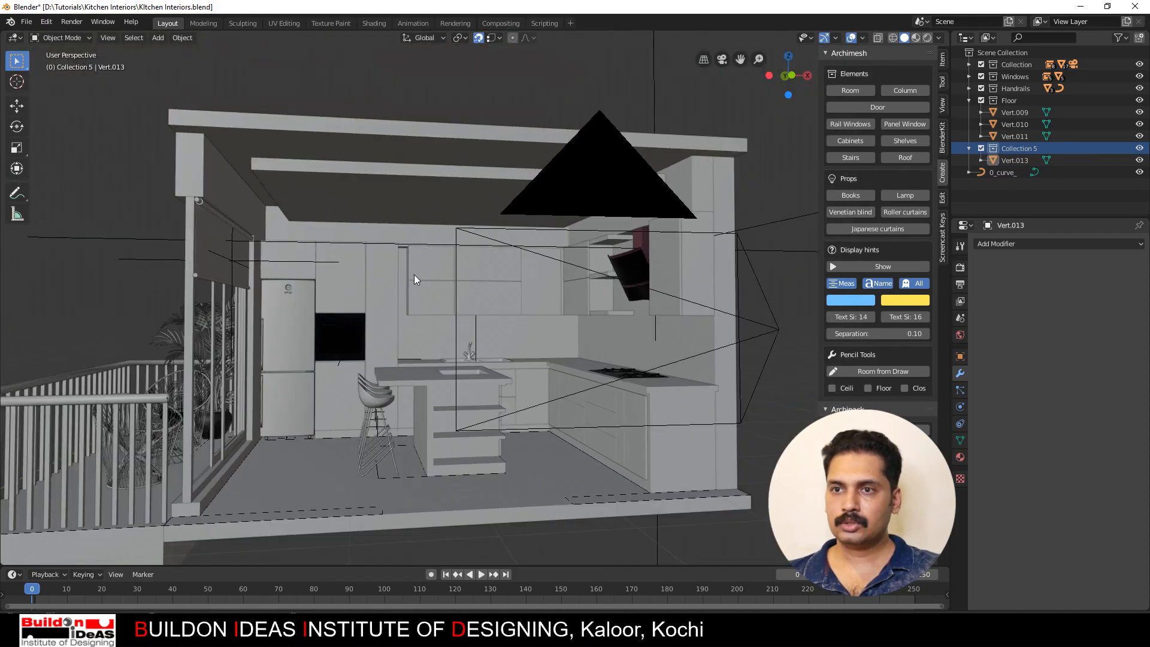
{"action": "scroll", "coordinate": [347, 278], "scroll_direction": "up", "scroll_amount": 2}
Step: Save the file and set the world Background node's strength to 2 in the Shading workspace
{"action": "key", "text": "ctrl+s"}
{"action": "middle_click_drag", "start_coordinate": [344, 290], "coordinate": [464, 425]}
{"action": "scroll", "coordinate": [400, 386], "scroll_direction": "down", "scroll_amount": 4}
{"action": "left_click", "coordinate": [372, 24]}
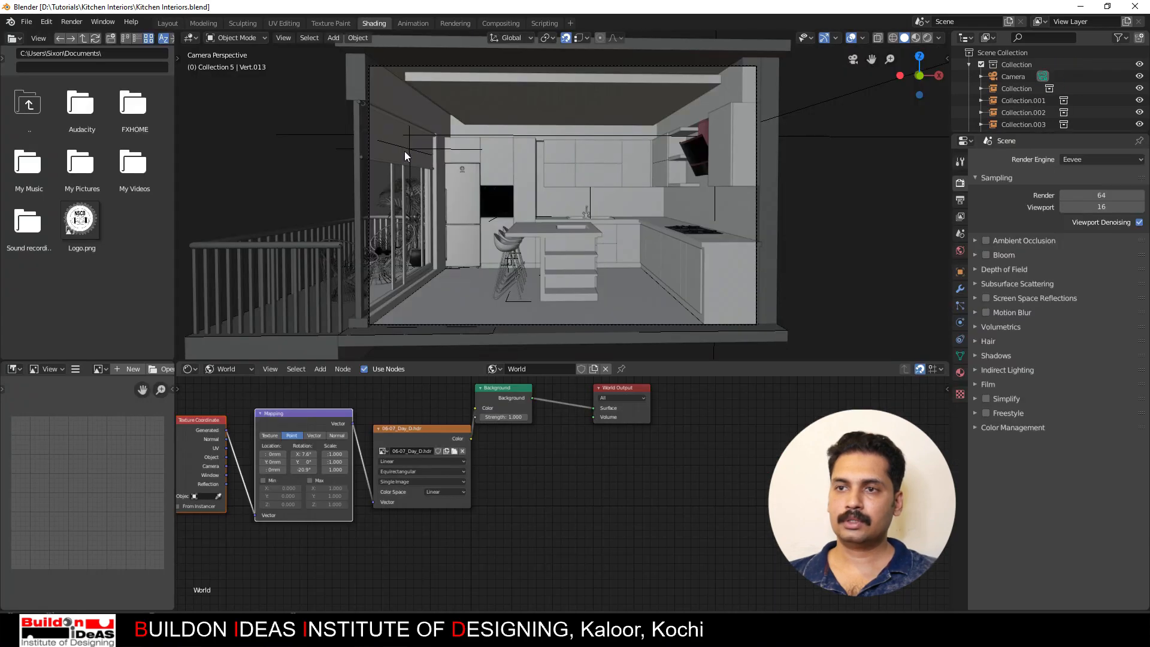
{"action": "middle_click_drag", "start_coordinate": [518, 484], "coordinate": [644, 505]}
{"action": "scroll", "coordinate": [645, 503], "scroll_direction": "up", "scroll_amount": 1}
{"action": "scroll", "coordinate": [647, 497], "scroll_direction": "up", "scroll_amount": 2}
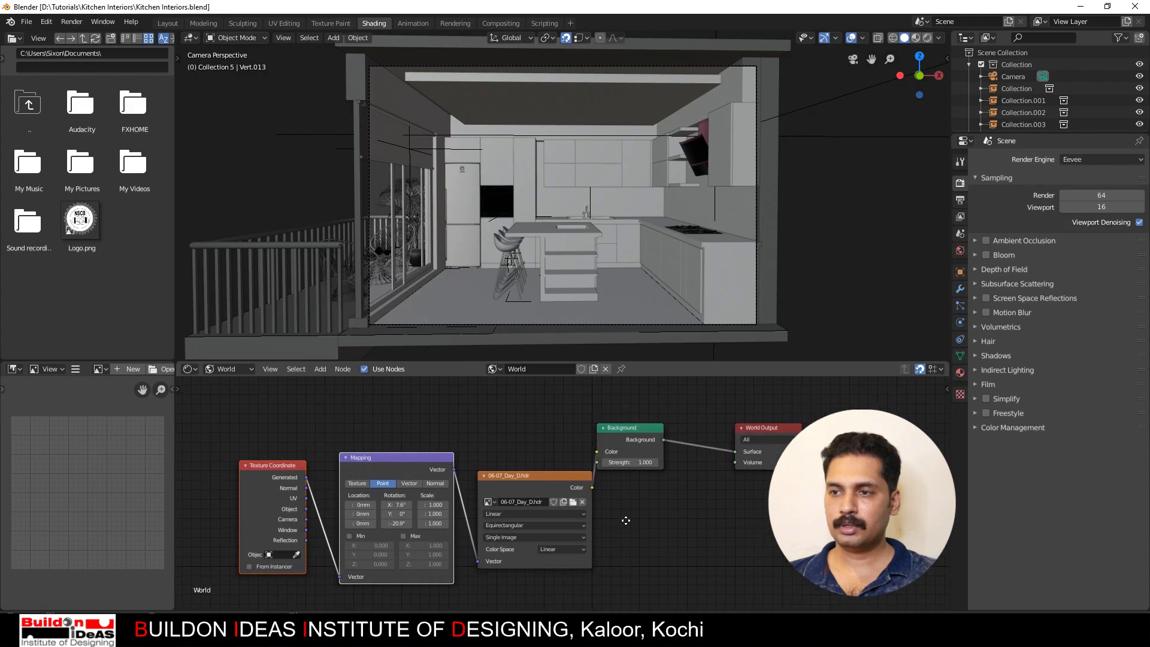
{"action": "left_click", "coordinate": [647, 471]}
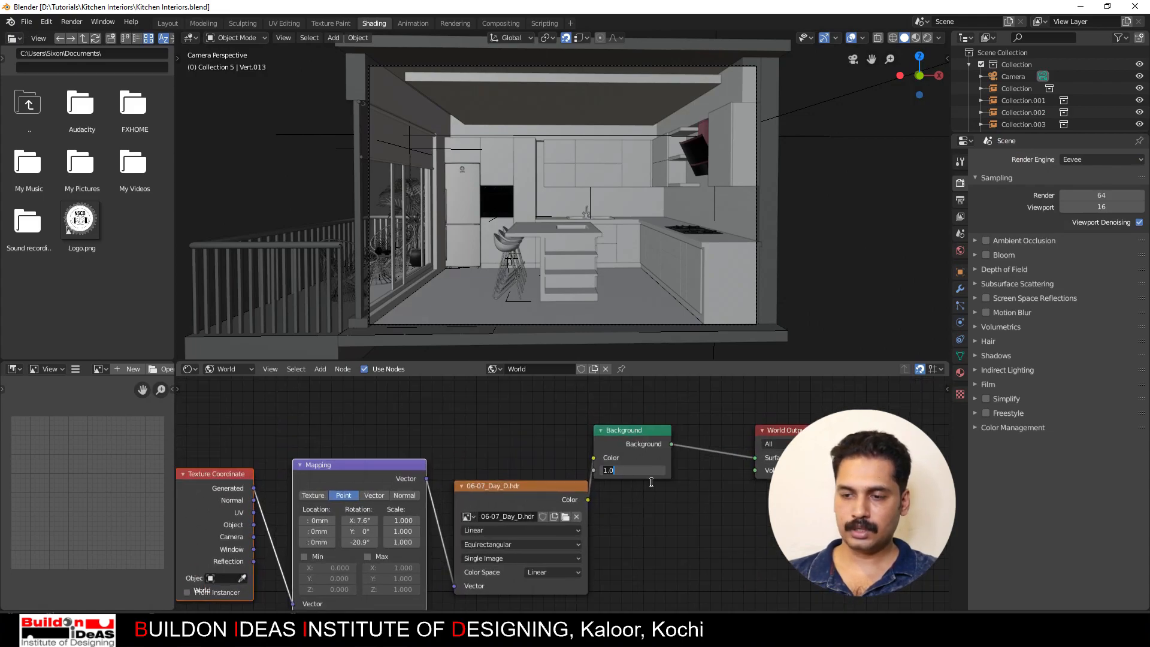
{"action": "type", "text": "2"}
{"action": "key", "text": "Return"}
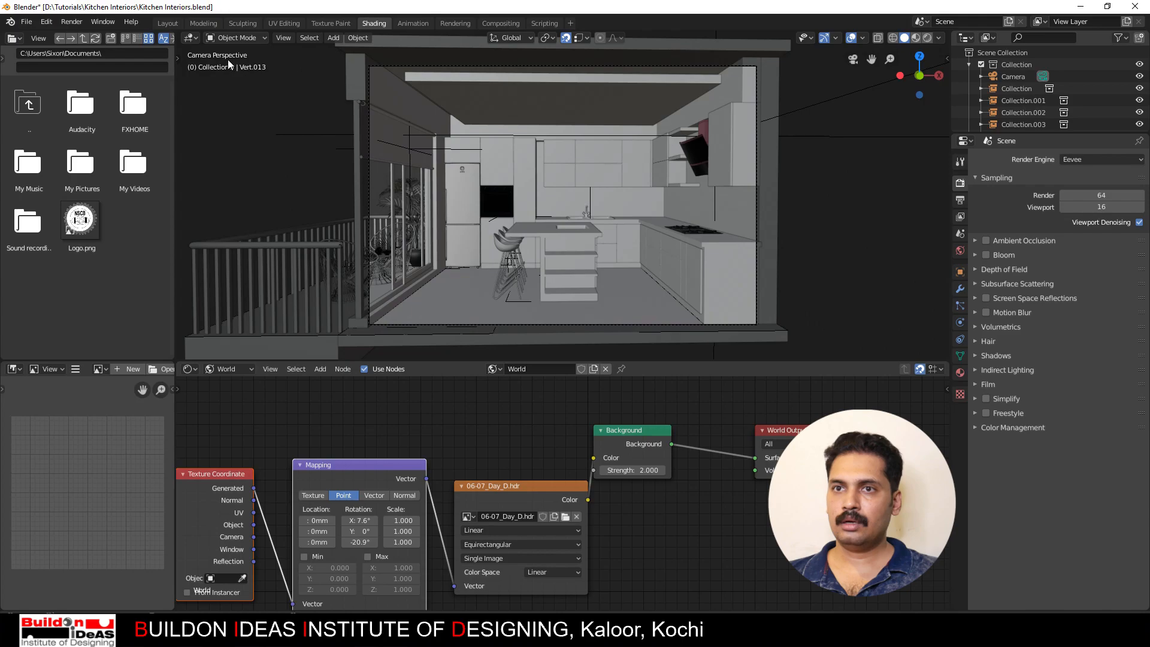
Step: Add an area light to the scene in the Layout workspace
{"action": "left_click", "coordinate": [168, 23]}
{"action": "middle_click_drag", "start_coordinate": [457, 347], "coordinate": [433, 365]}
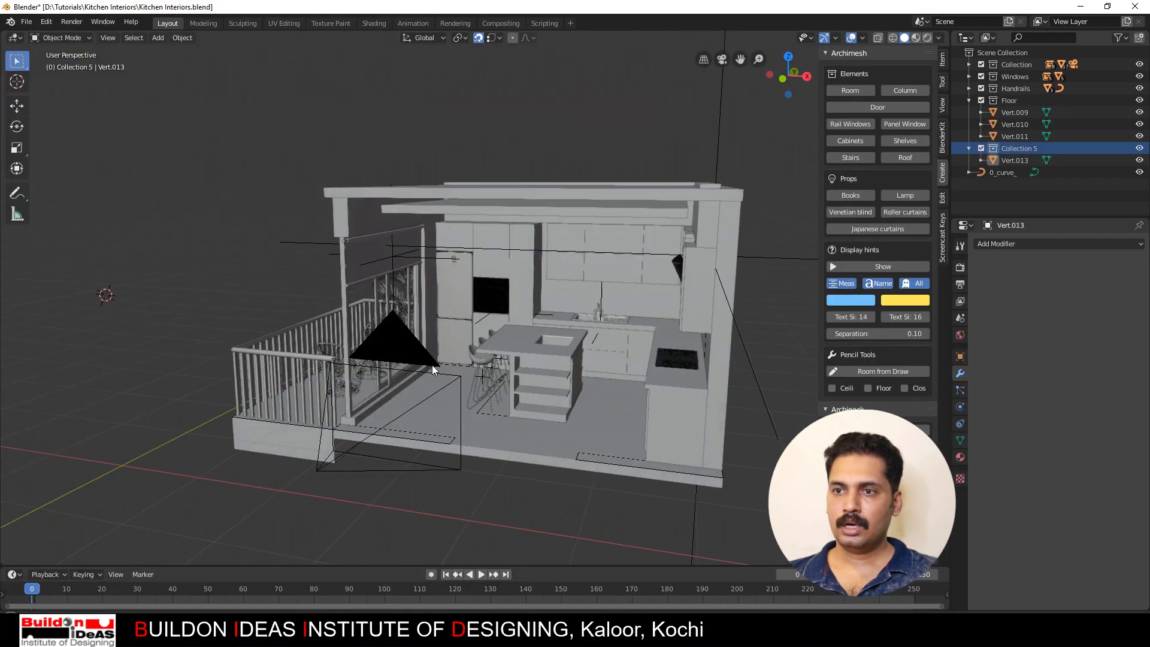
{"action": "scroll", "coordinate": [432, 364], "scroll_direction": "up", "scroll_amount": 5}
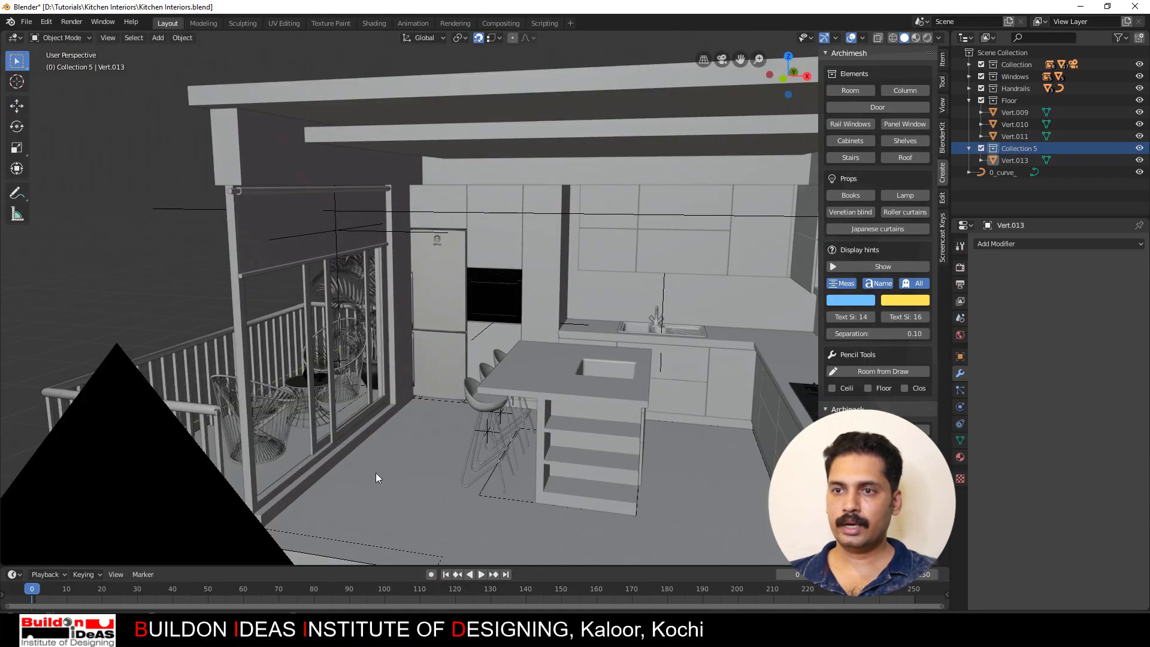
{"action": "middle_click_drag", "start_coordinate": [375, 473], "coordinate": [455, 498], "text": "shift"}
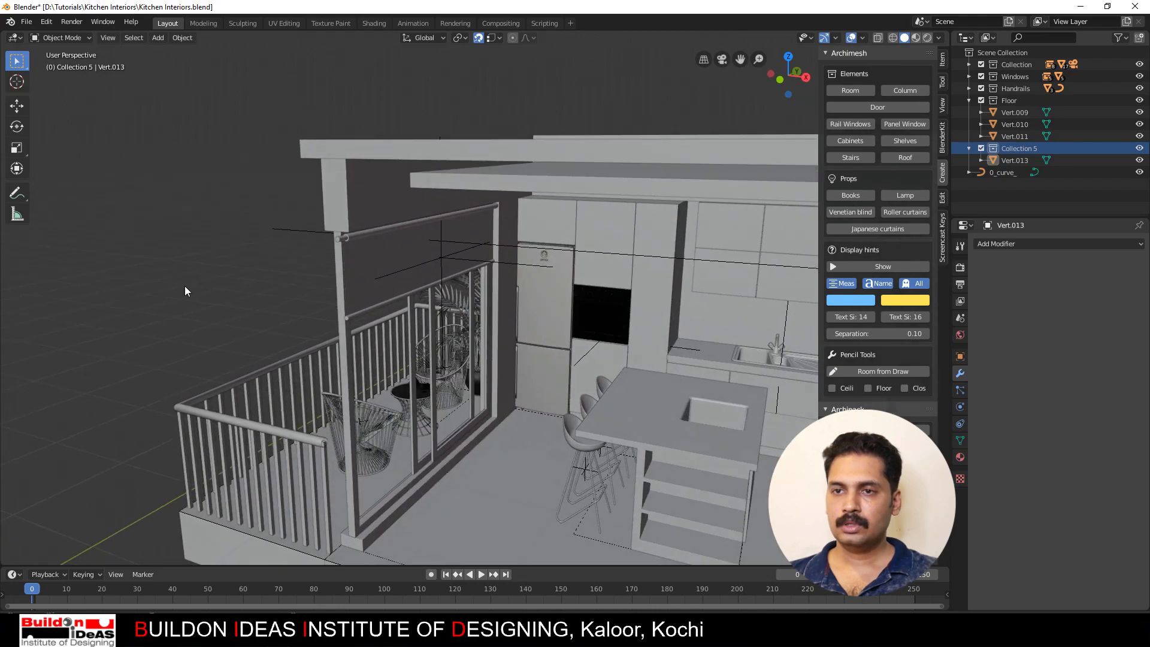
{"action": "key", "text": "shift+a"}
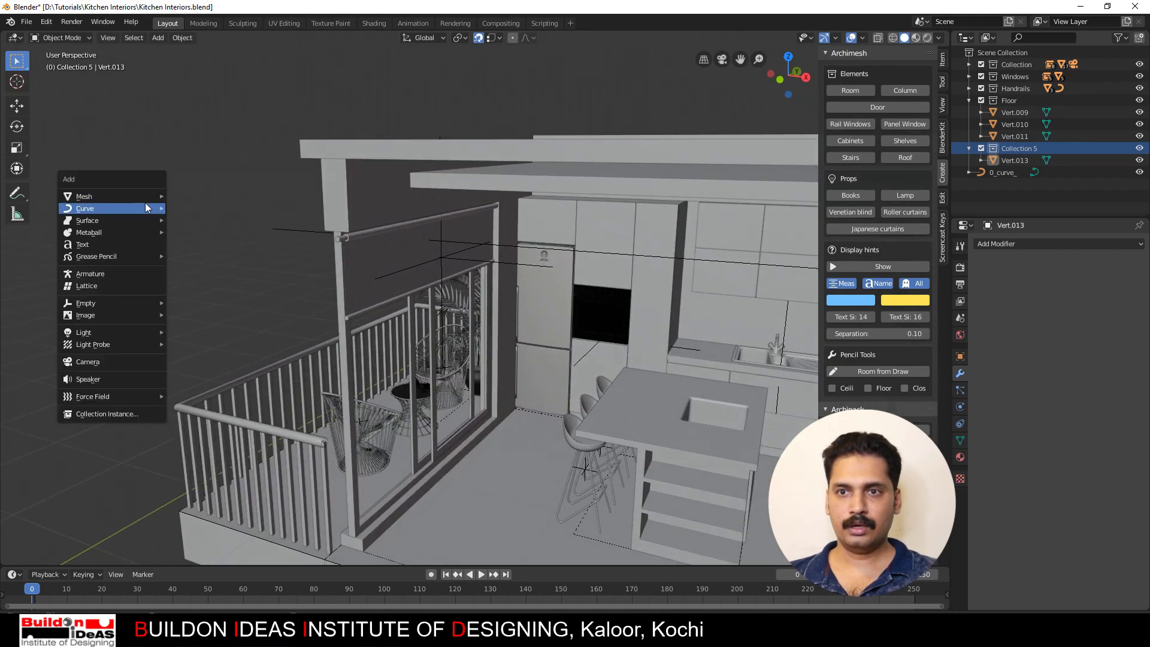
{"action": "mouse_move", "coordinate": [102, 332]}
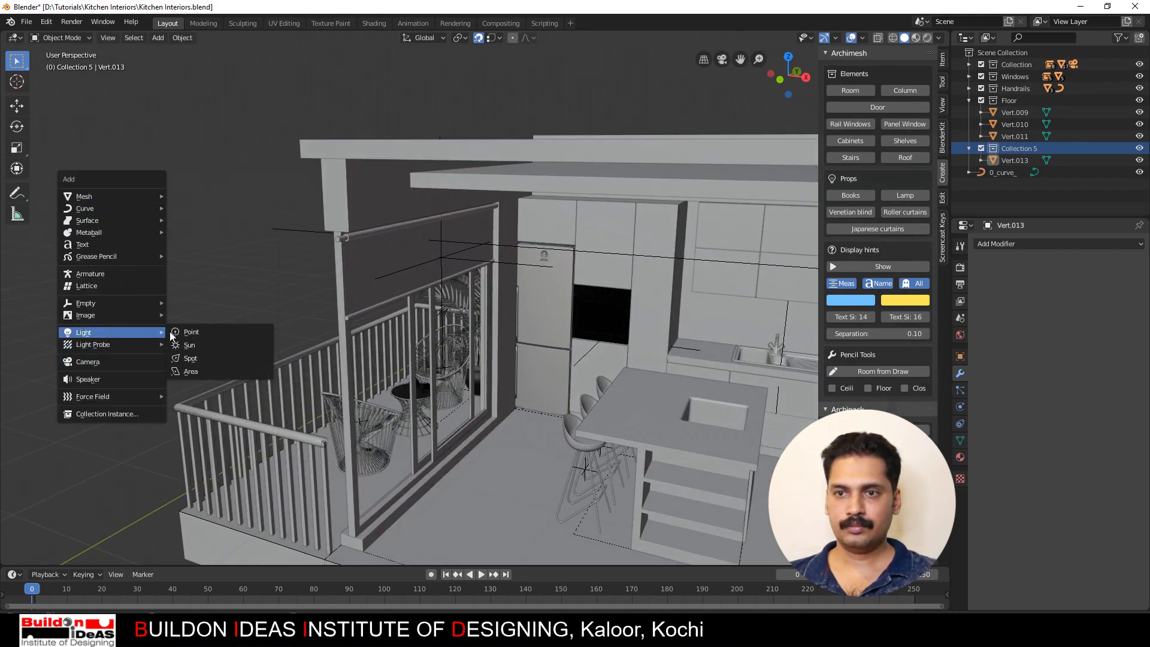
{"action": "left_click", "coordinate": [193, 371]}
{"action": "middle_click_drag", "start_coordinate": [191, 347], "coordinate": [491, 349], "text": "shift"}
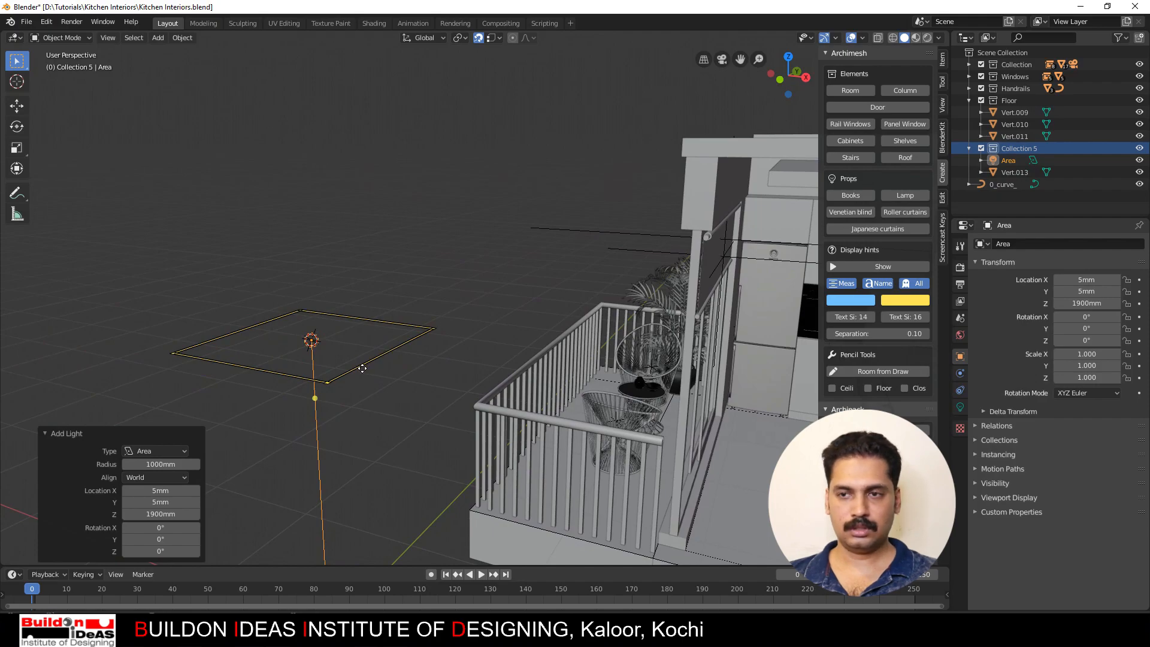
Step: Rotate the area light -90° about the global Y axis so it shines towards the kitchen
{"action": "key", "text": "r"}
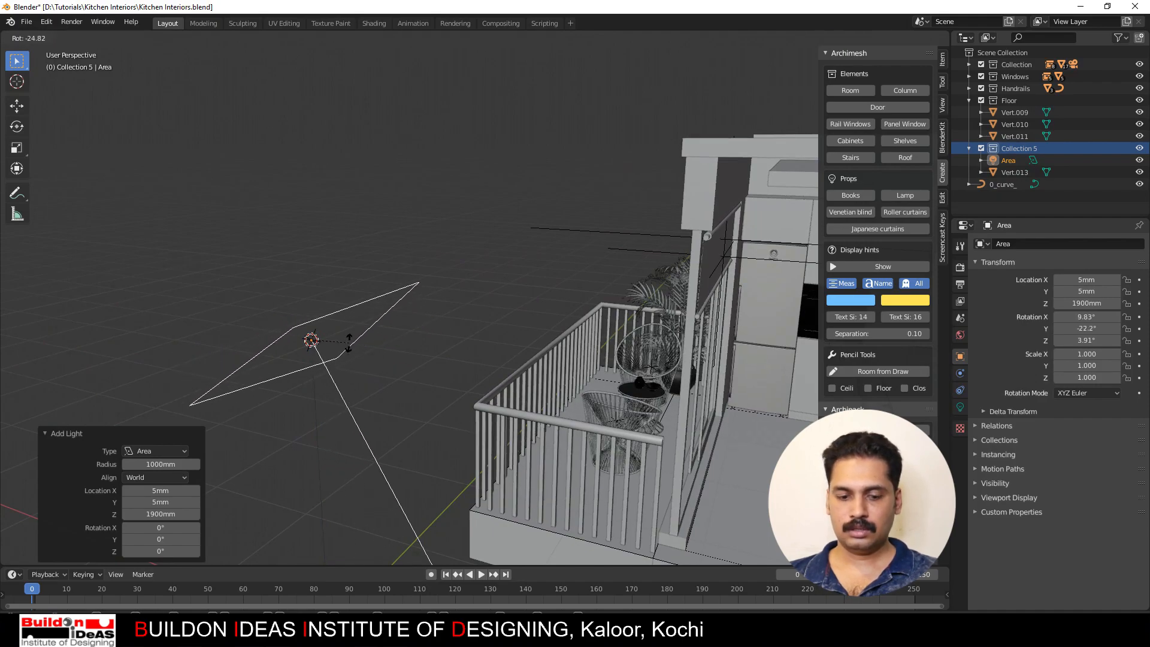
{"action": "key", "text": "y"}
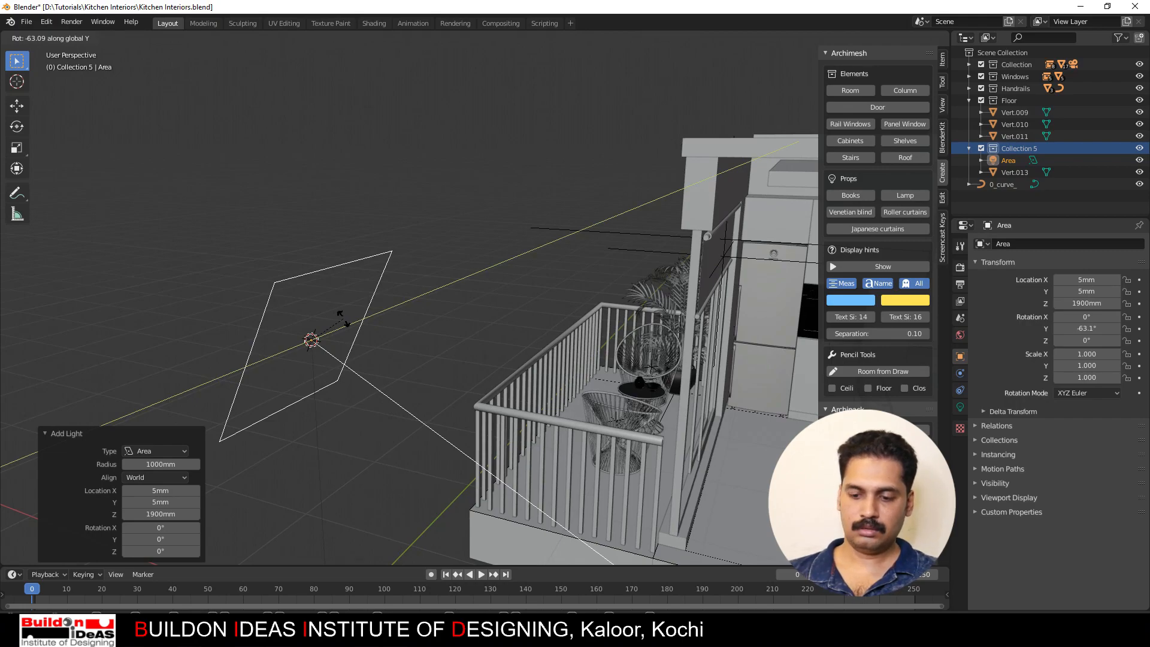
{"action": "type", "text": "-90"}
{"action": "key", "text": "Return"}
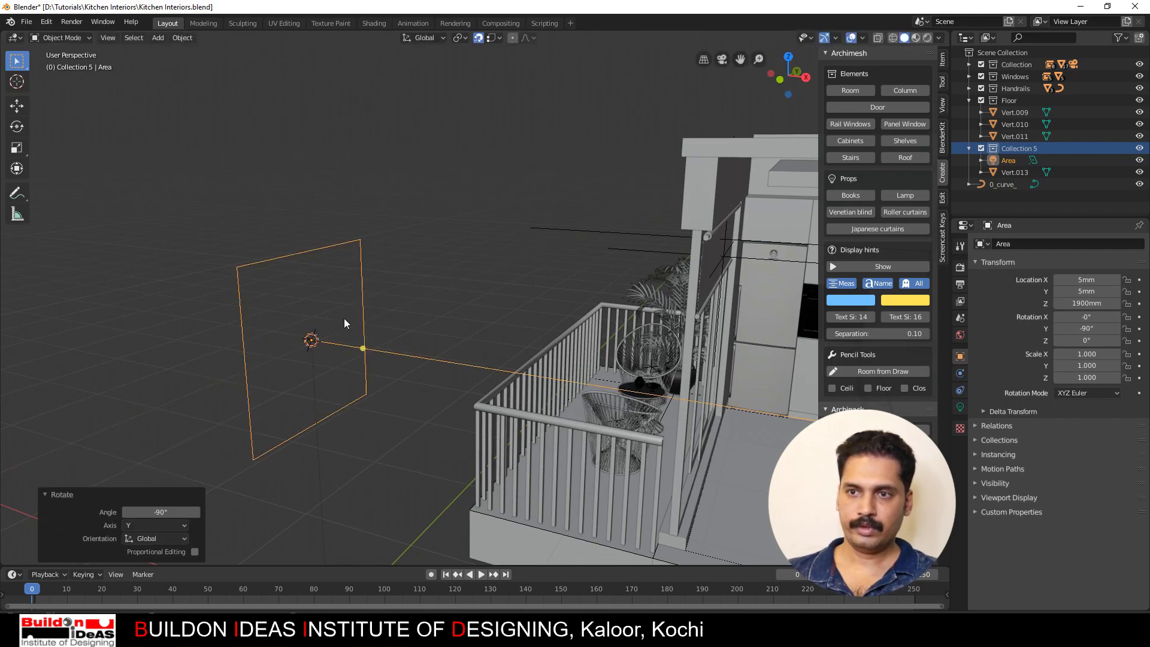
Step: Move the area light to the balcony window opening and size it as a 2280 by 2570 mm rectangle
{"action": "middle_click_drag", "start_coordinate": [344, 318], "coordinate": [444, 373]}
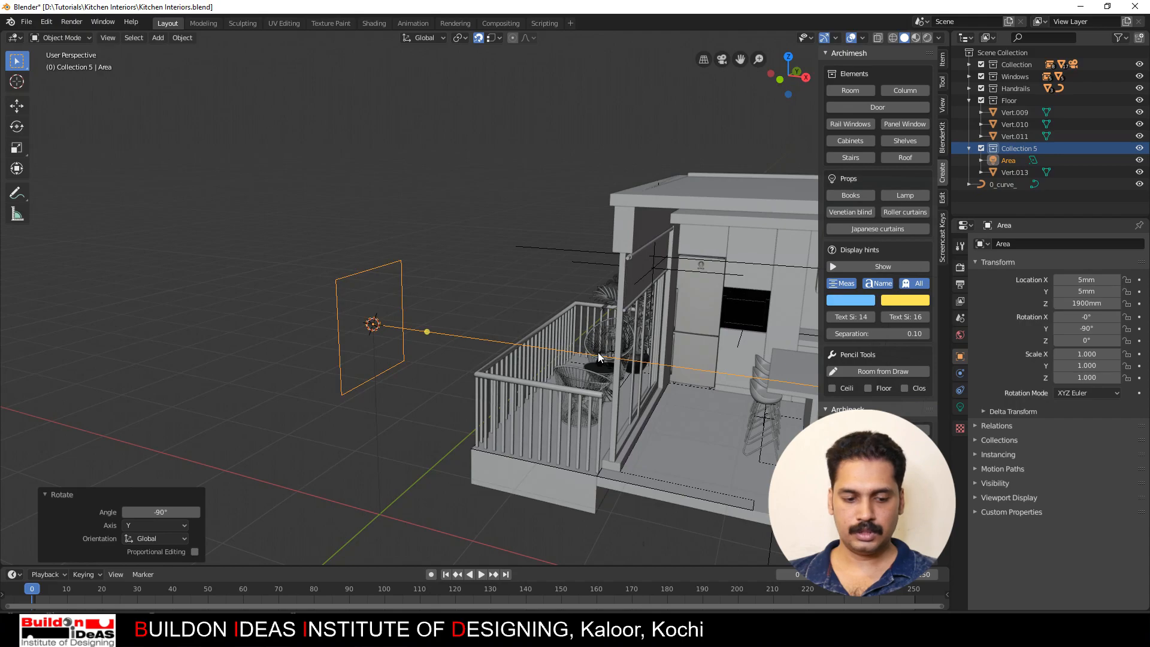
{"action": "key", "text": "g"}
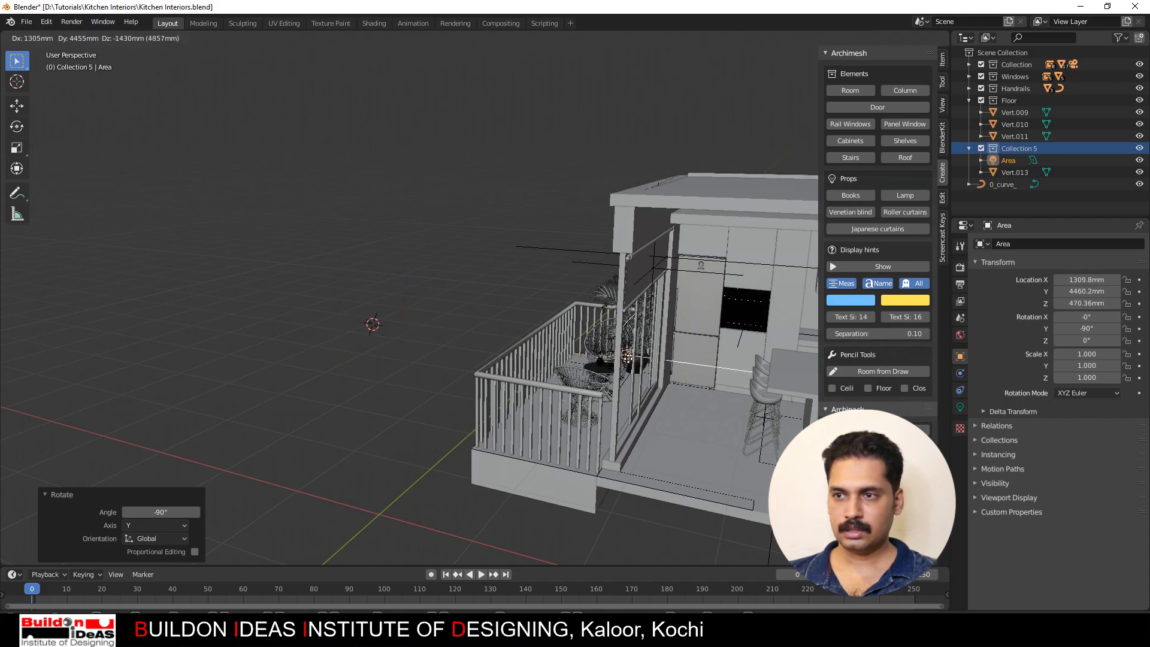
{"action": "left_click", "coordinate": [663, 388]}
{"action": "middle_click_drag", "start_coordinate": [662, 407], "coordinate": [530, 421]}
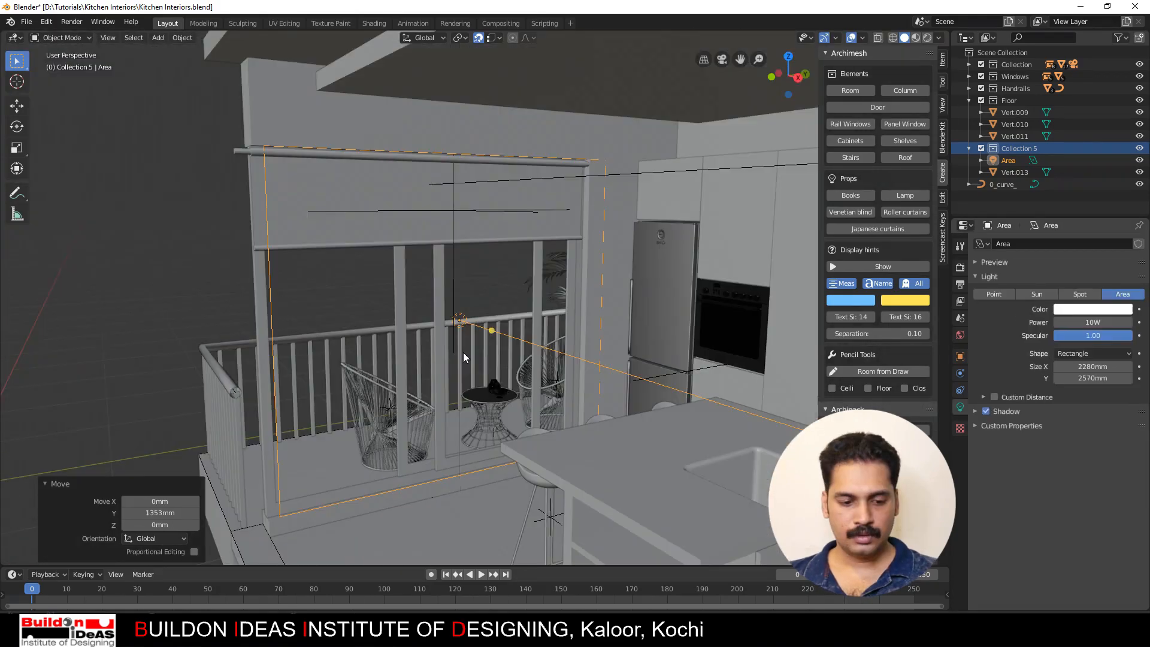
Step: Shift the area light about -47 mm along the global Y axis to line it up with the balcony window
{"action": "key", "text": "g"}
{"action": "key", "text": "y"}
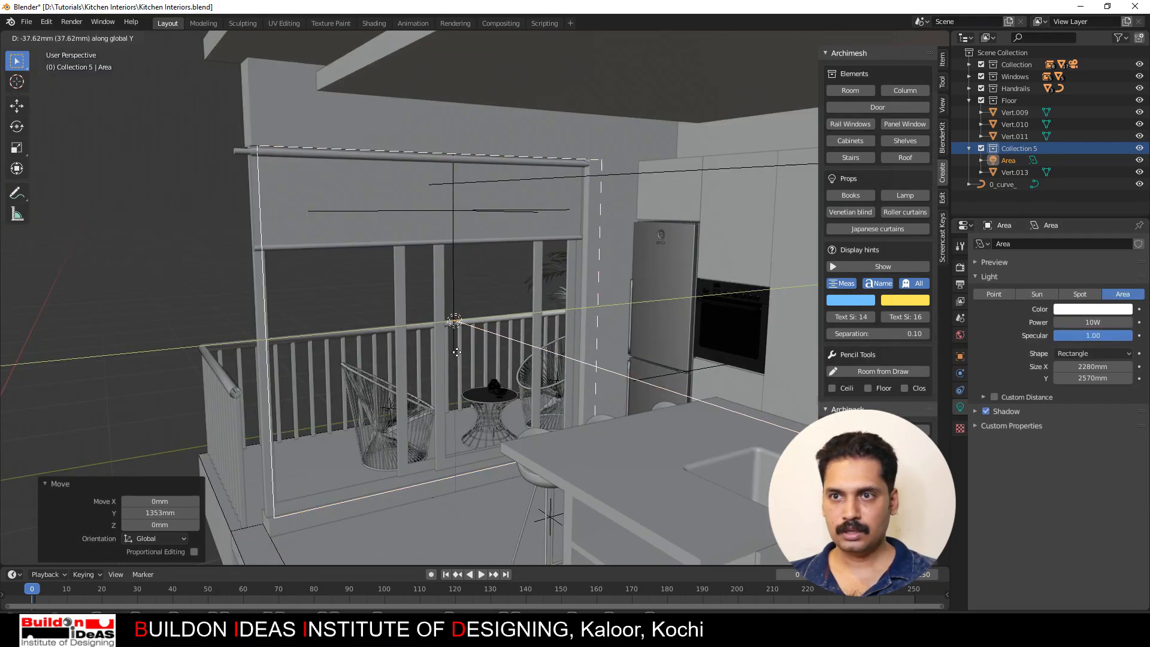
{"action": "left_click", "coordinate": [456, 352]}
{"action": "mouse_move", "coordinate": [457, 352]}
{"action": "middle_mouse_down"}
{"action": "mouse_move", "coordinate": [406, 362]}
{"action": "mouse_move", "coordinate": [455, 363]}
{"action": "middle_mouse_up"}
{"action": "middle_click_drag", "start_coordinate": [631, 404], "coordinate": [561, 394]}
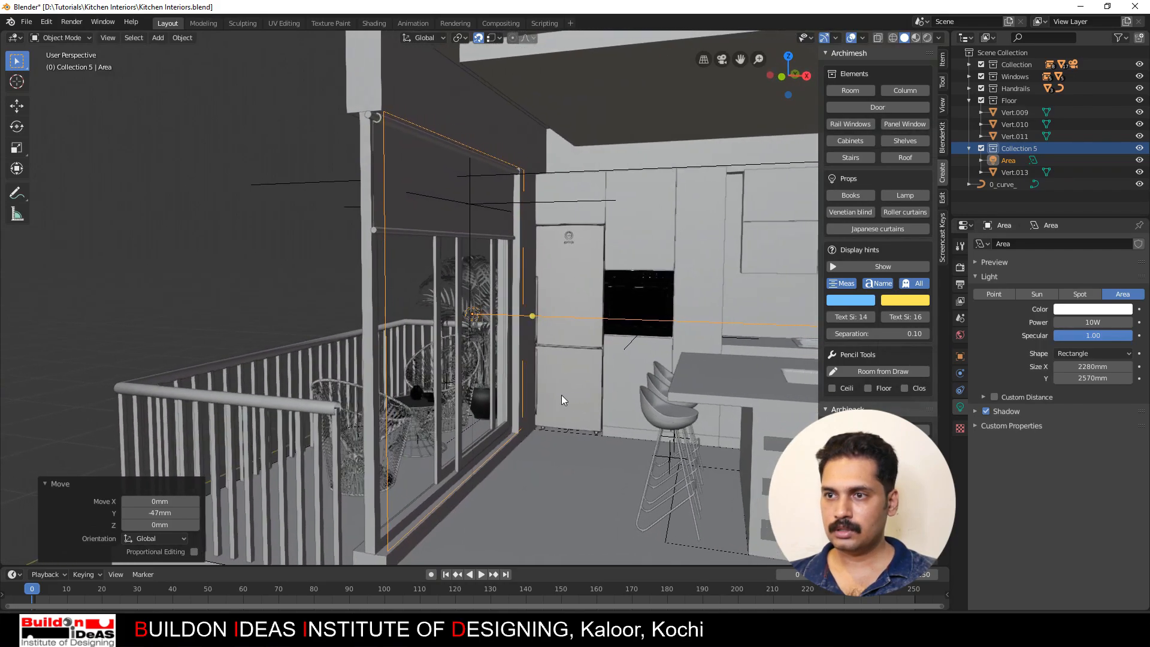
Step: Add a sun light and move it about -1174 mm in X, 606 mm in Y and 2885 mm up, outside the balcony
{"action": "scroll", "coordinate": [458, 389], "scroll_direction": "down", "scroll_amount": 8}
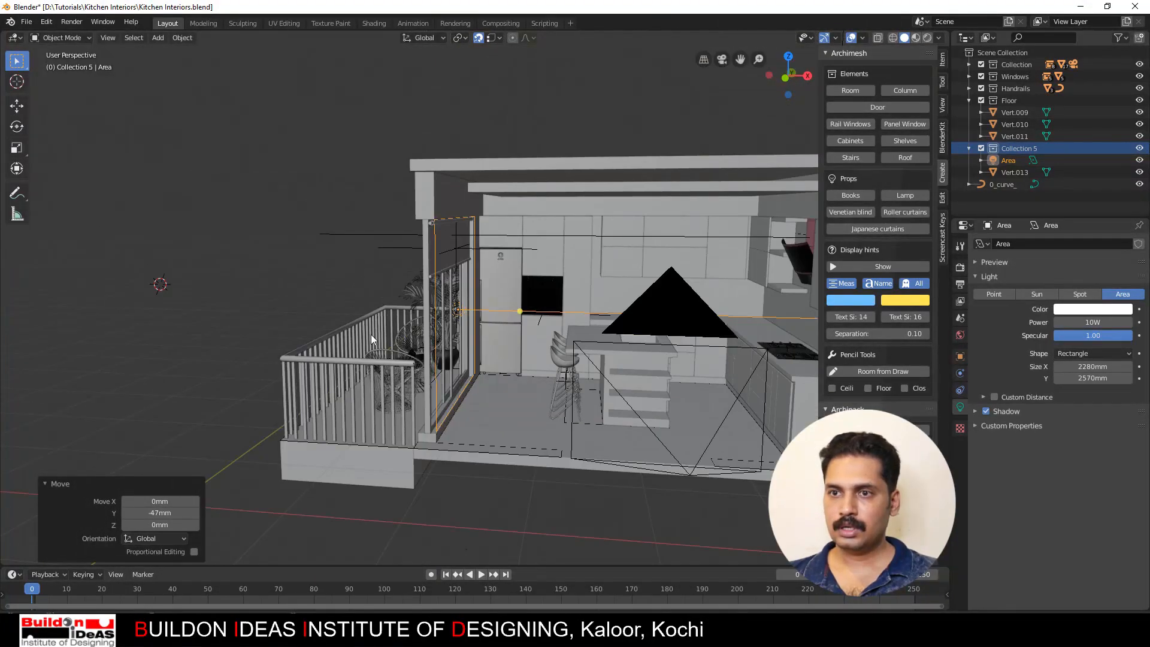
{"action": "scroll", "coordinate": [319, 295], "scroll_direction": "down", "scroll_amount": 4}
{"action": "mouse_move", "coordinate": [318, 294]}
{"action": "middle_mouse_down"}
{"action": "mouse_move", "coordinate": [337, 332]}
{"action": "mouse_move", "coordinate": [334, 303]}
{"action": "middle_mouse_up"}
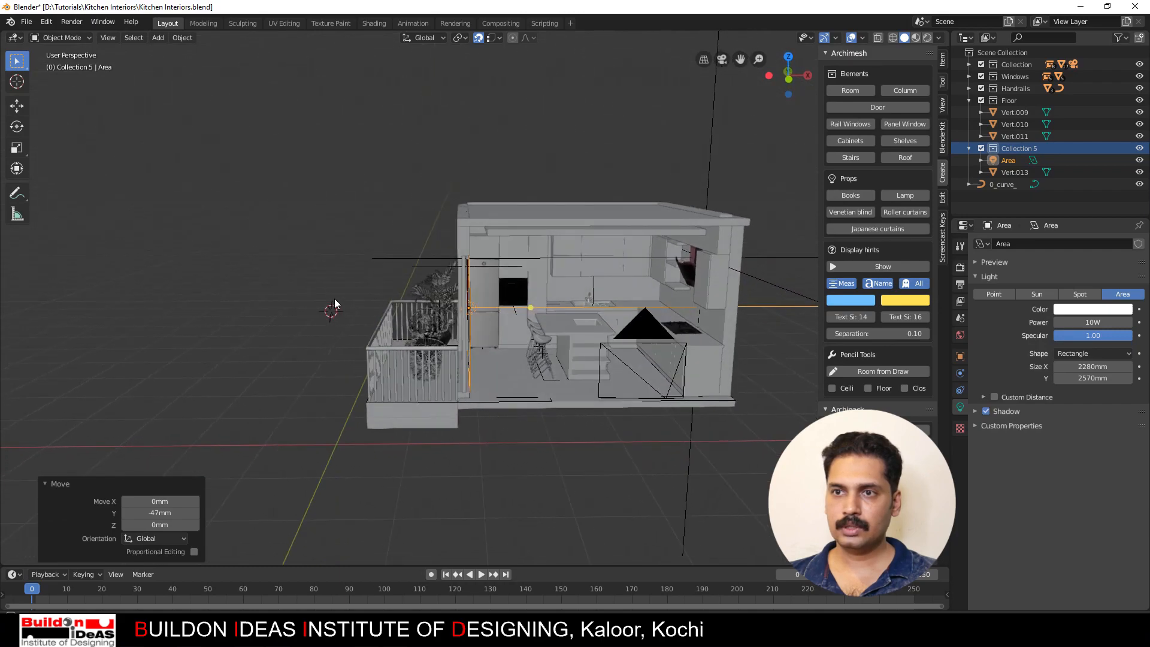
{"action": "left_click", "coordinate": [158, 38]}
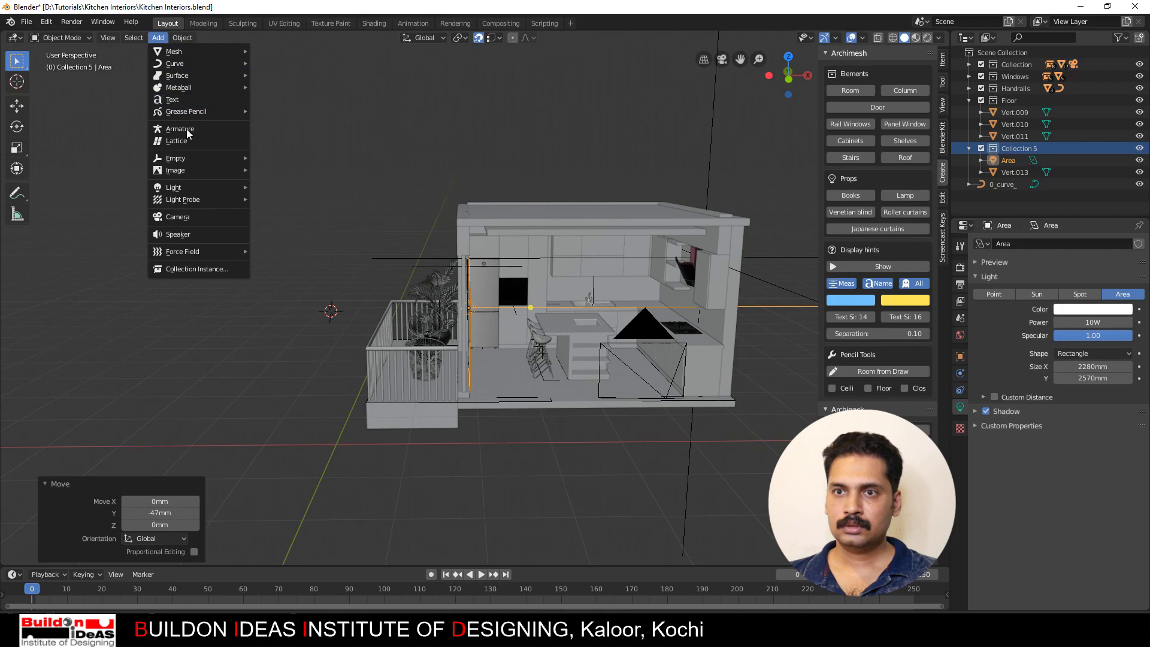
{"action": "mouse_move", "coordinate": [174, 187]}
{"action": "left_click", "coordinate": [279, 200]}
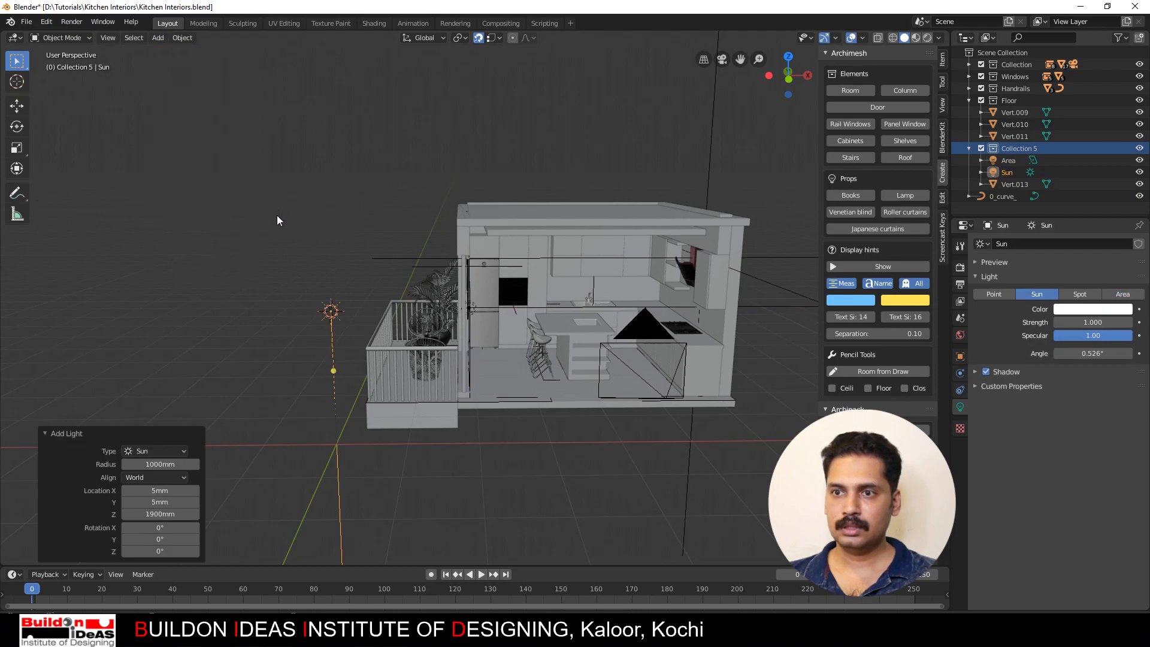
{"action": "key", "text": "g"}
{"action": "left_click", "coordinate": [252, 125]}
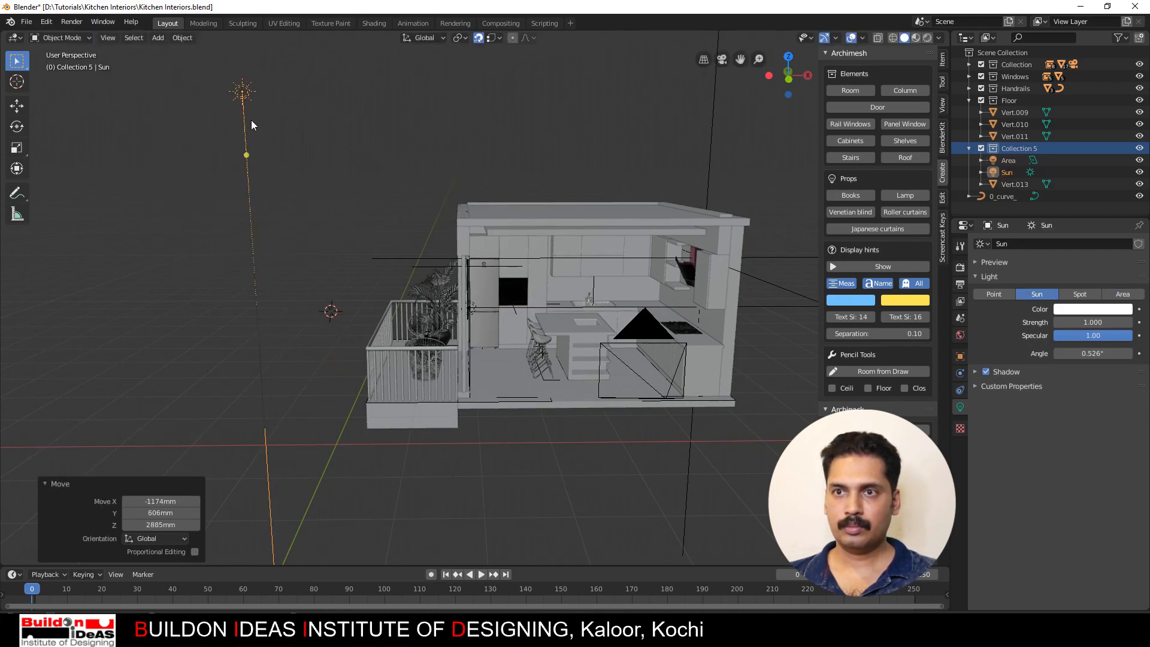
Step: Aim the sun light diagonally down through the balcony window into the kitchen
{"action": "left_click_drag", "start_coordinate": [246, 155], "coordinate": [365, 191]}
{"action": "middle_click_drag", "start_coordinate": [357, 238], "coordinate": [386, 231]}
{"action": "scroll", "coordinate": [320, 297], "scroll_direction": "up", "scroll_amount": 5}
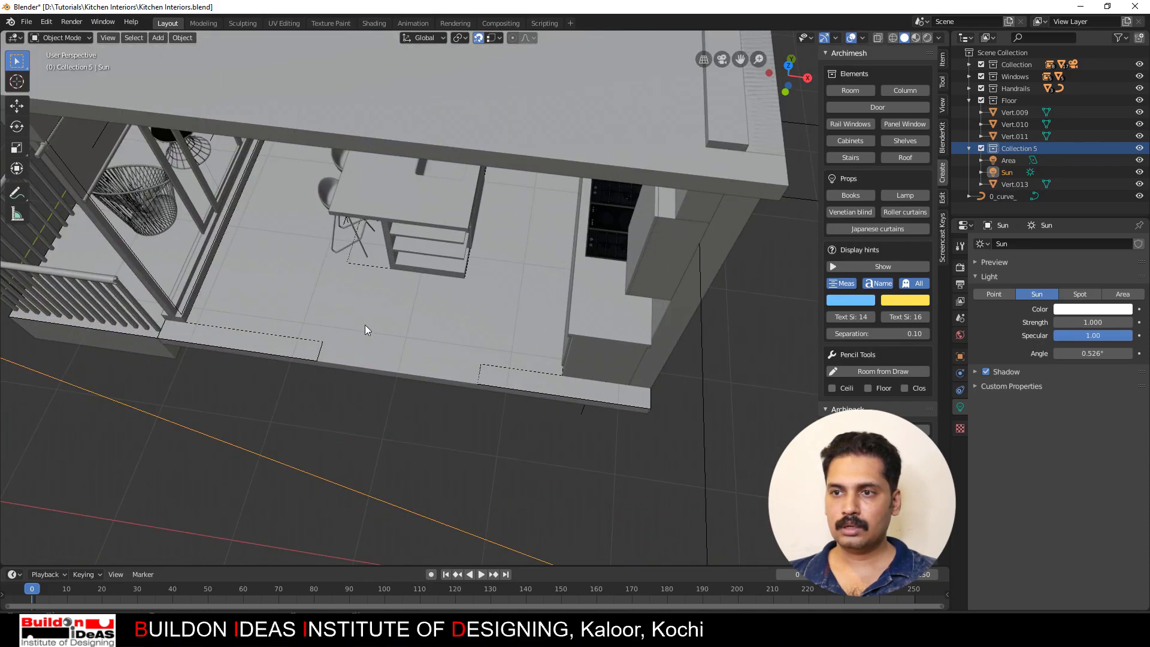
{"action": "middle_click_drag", "start_coordinate": [364, 324], "coordinate": [484, 351], "text": "shift"}
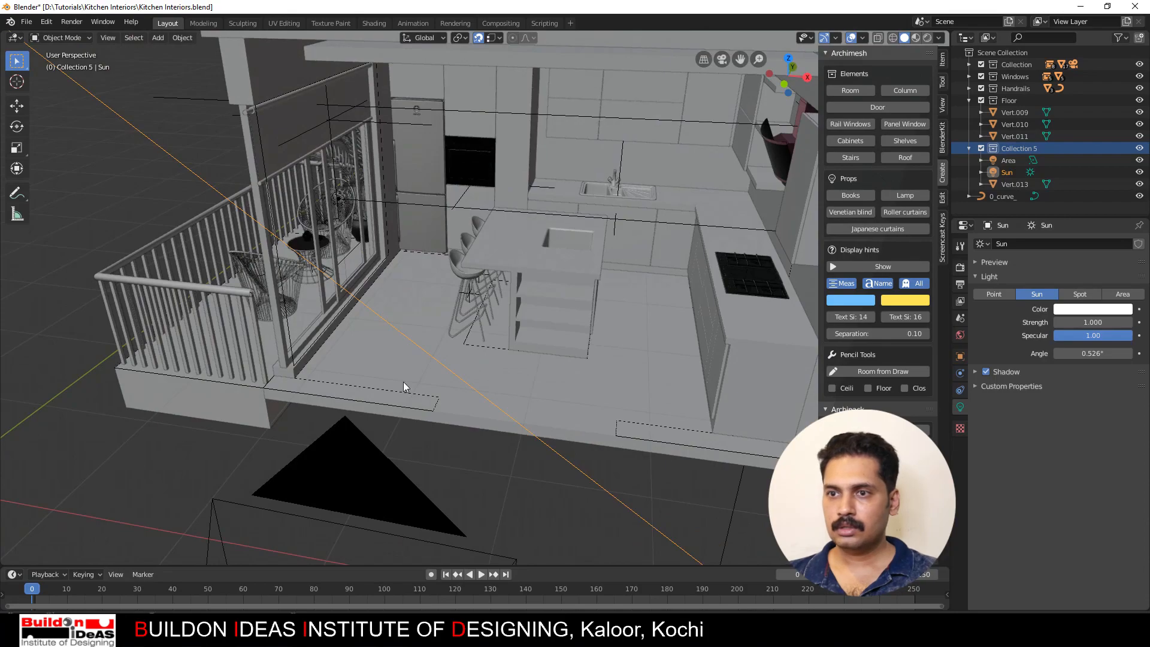
{"action": "middle_click_drag", "start_coordinate": [533, 443], "coordinate": [395, 473]}
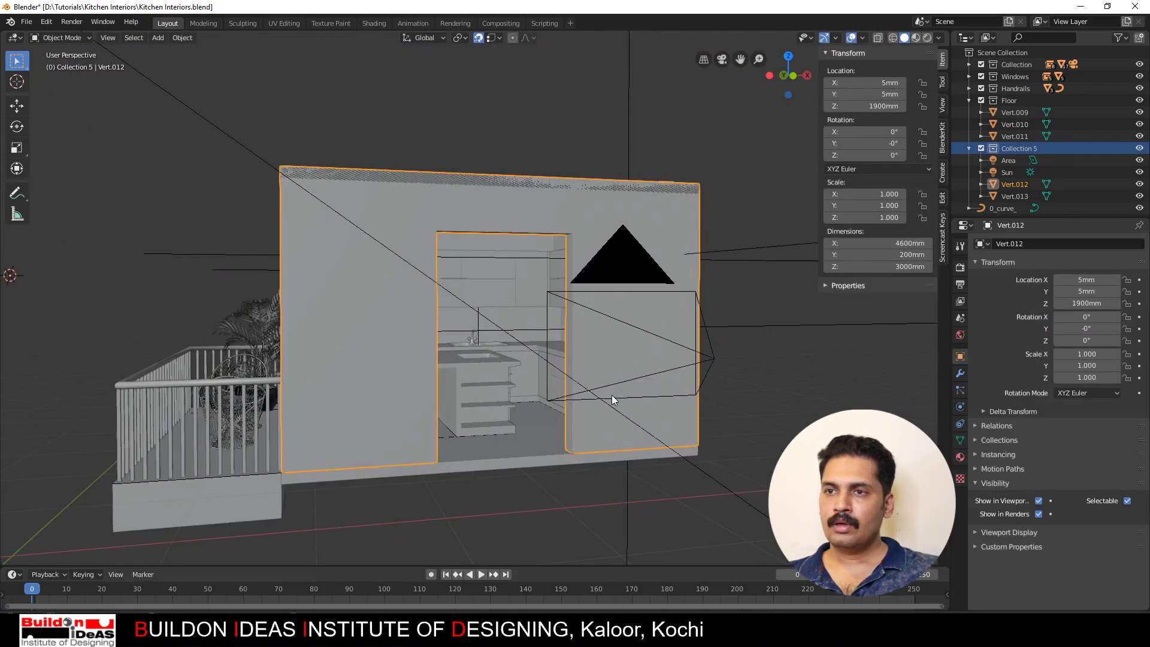
Step: Deselect the front wall and set the render engine to Cycles
{"action": "left_click", "coordinate": [756, 360]}
{"action": "left_click", "coordinate": [960, 268]}
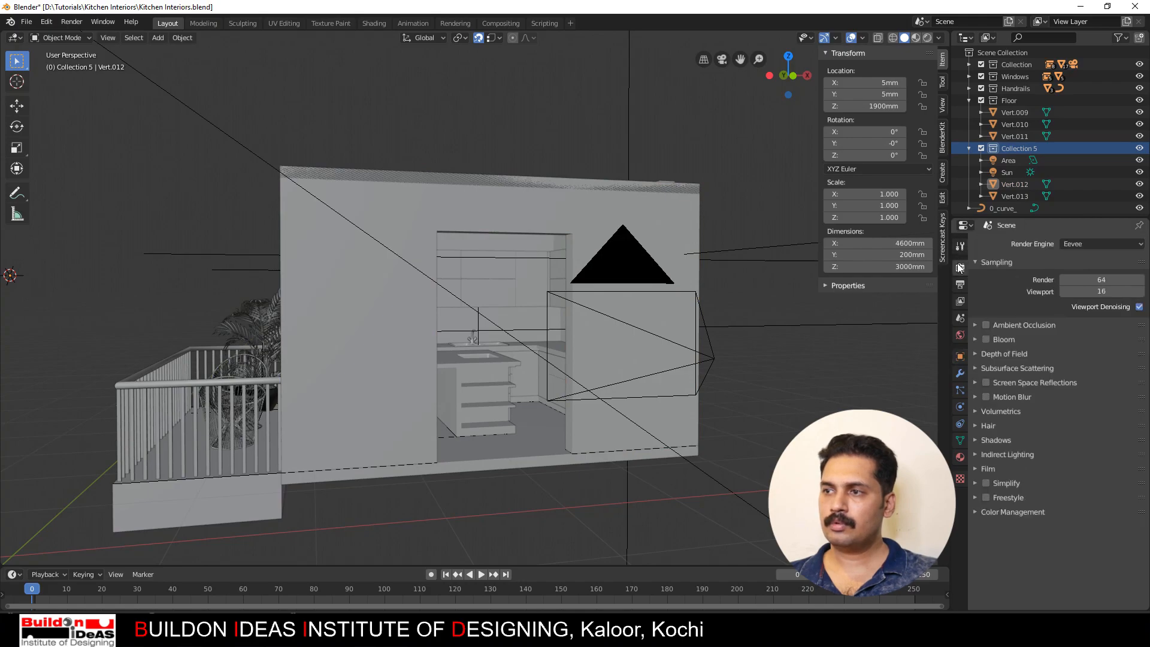
{"action": "left_click", "coordinate": [1075, 242]}
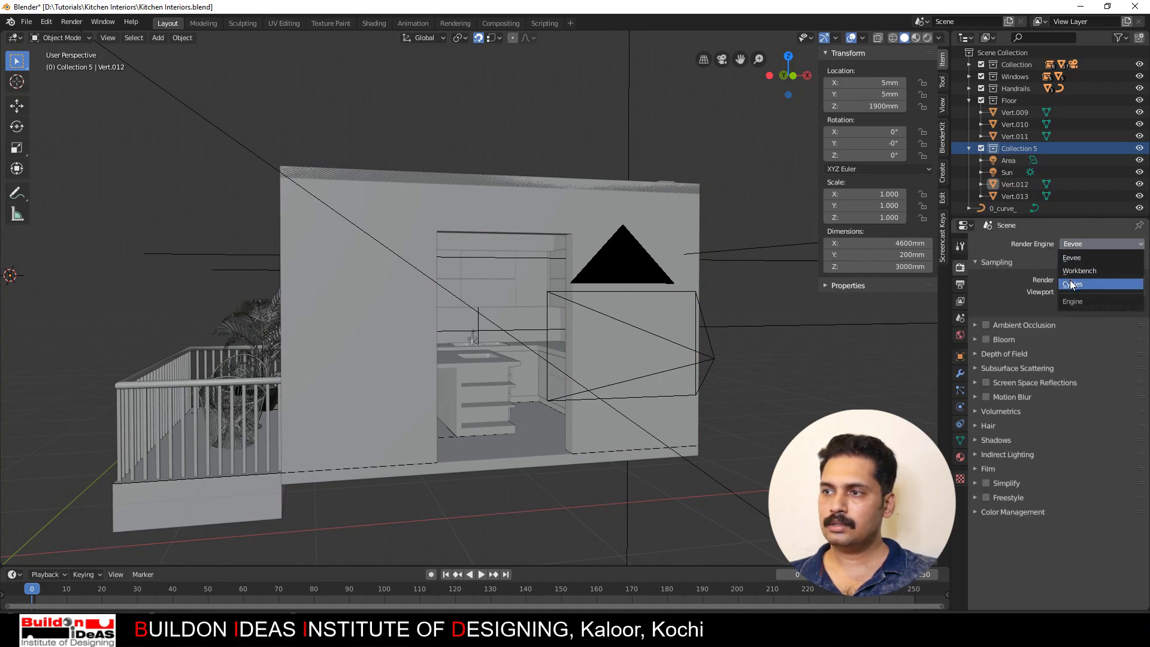
{"action": "left_click", "coordinate": [1071, 285]}
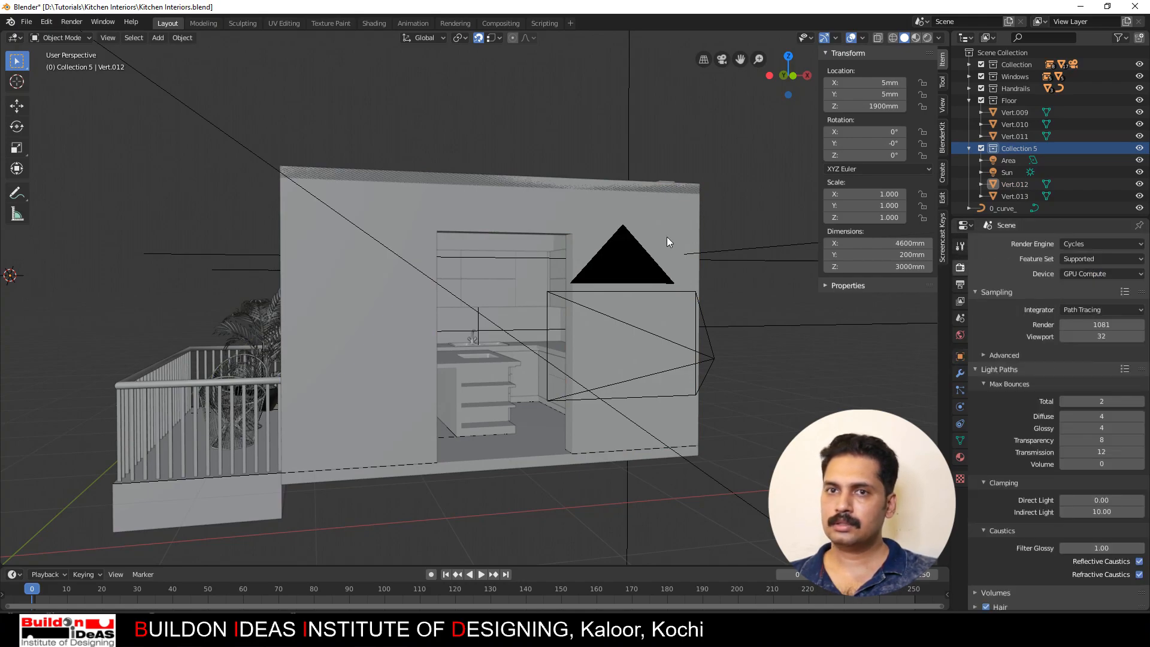
Step: Turn off Camera ray visibility for the front wall with the doorway, and deselect it
{"action": "left_click", "coordinate": [691, 306]}
{"action": "left_click", "coordinate": [960, 356]}
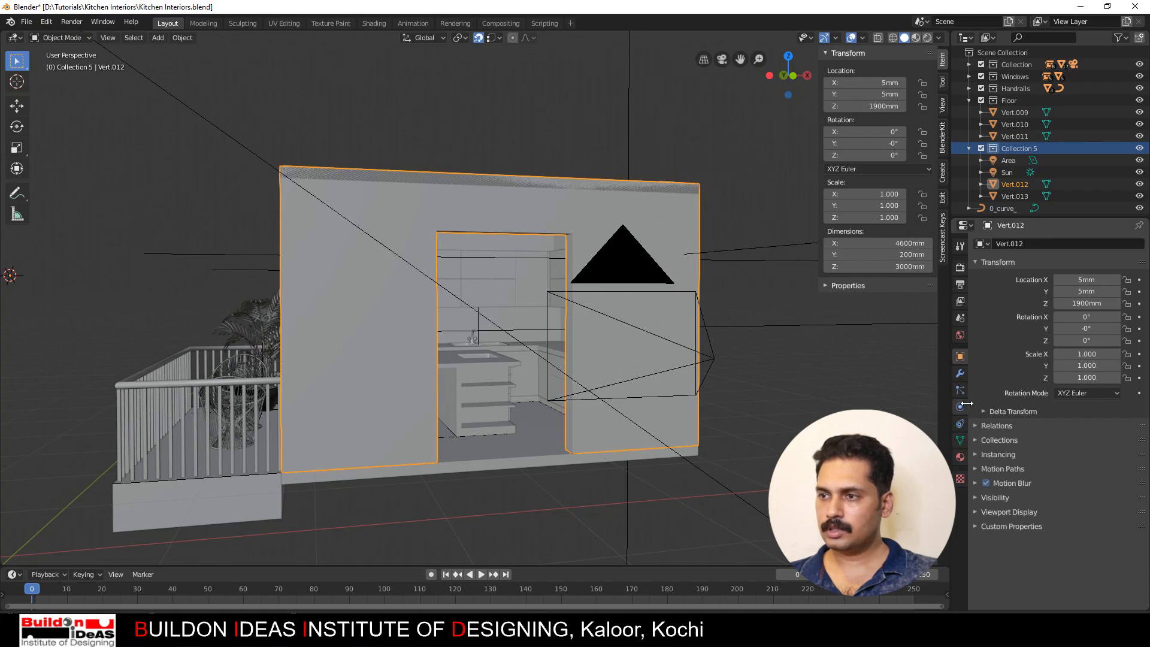
{"action": "left_click", "coordinate": [979, 498]}
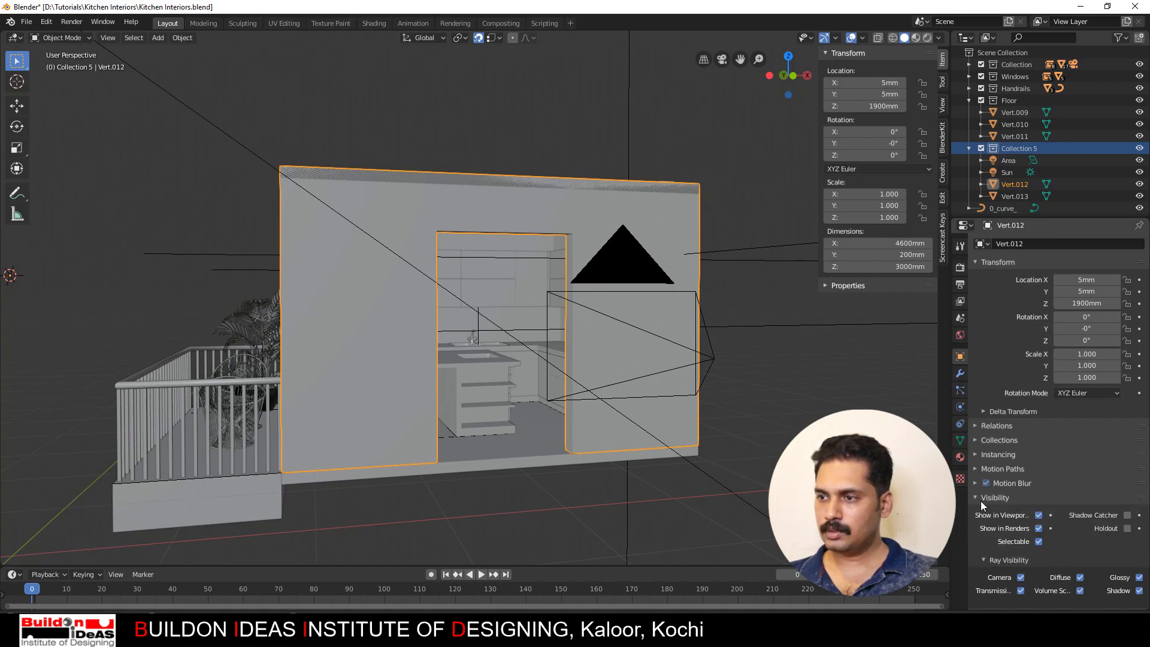
{"action": "scroll", "coordinate": [1049, 525], "scroll_direction": "down", "scroll_amount": 2}
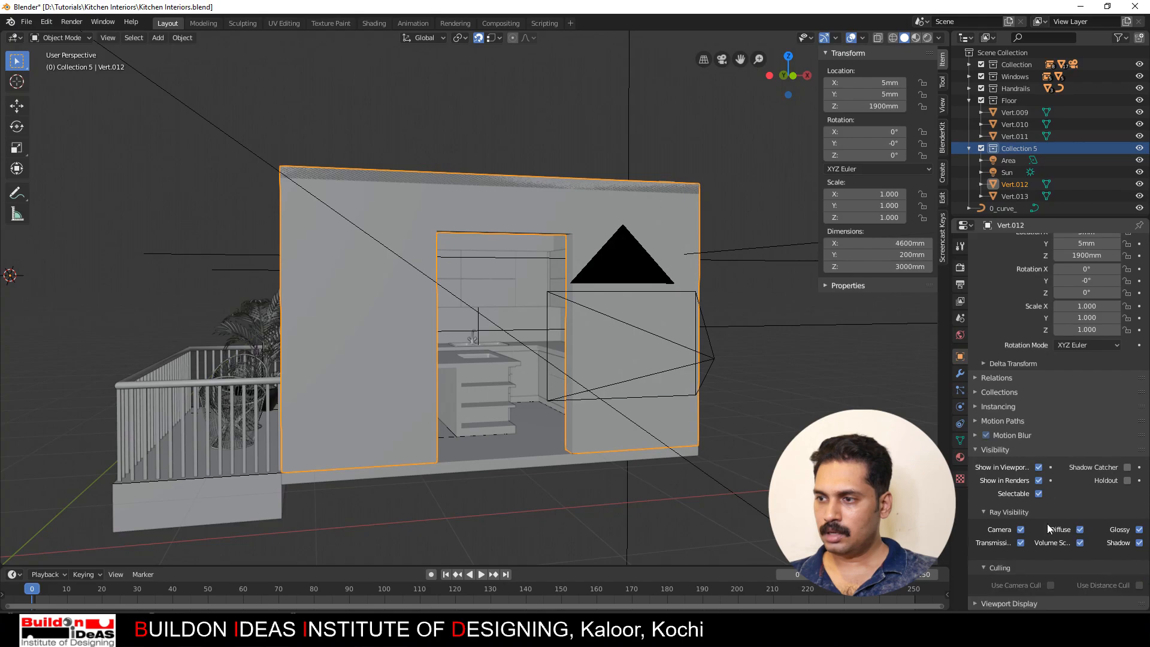
{"action": "left_click", "coordinate": [1020, 529]}
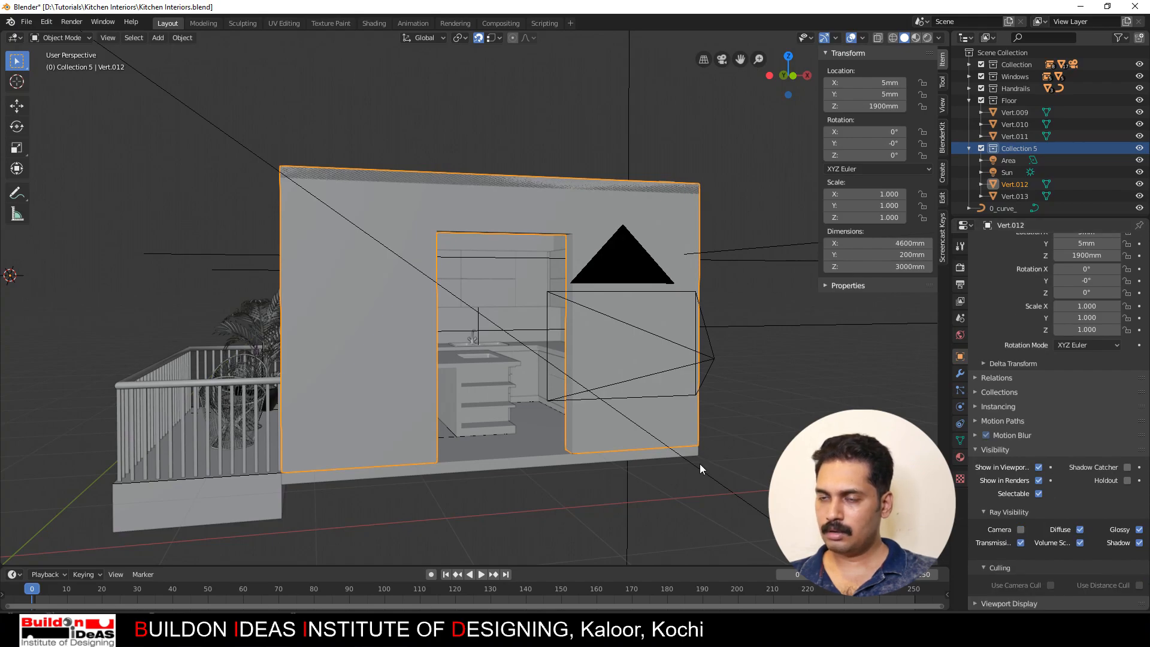
{"action": "left_click", "coordinate": [762, 391]}
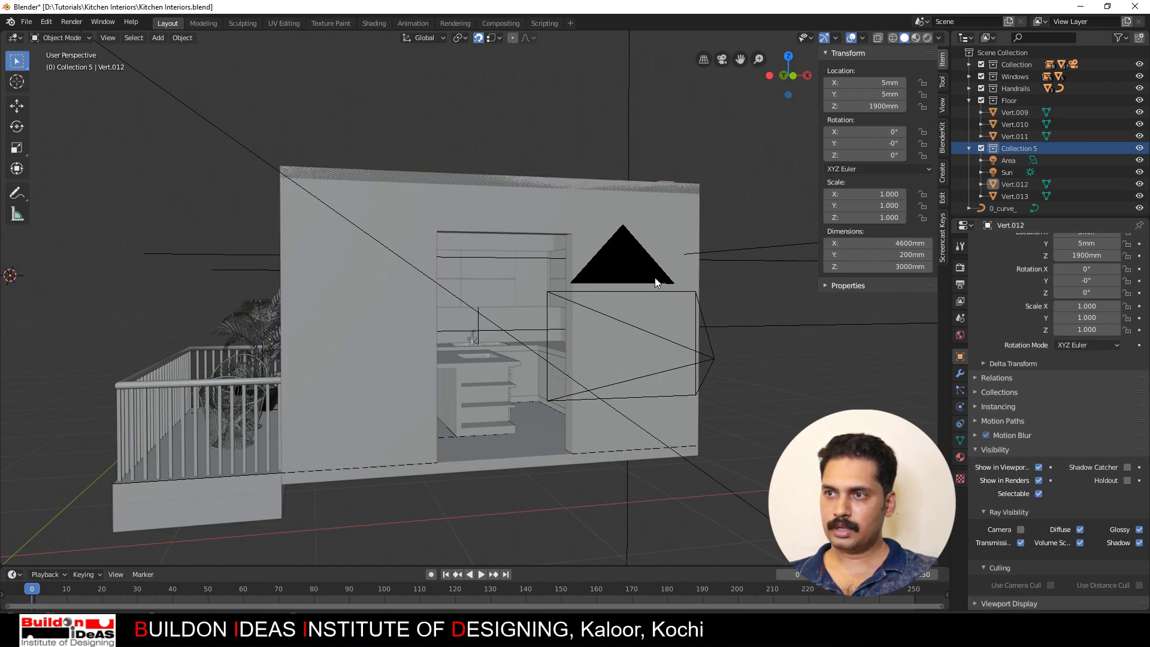
Step: Hide the front wall in the viewport to expose the kitchen interior
{"action": "left_click", "coordinate": [526, 226]}
{"action": "middle_click_drag", "start_coordinate": [451, 278], "coordinate": [457, 289]}
{"action": "key", "text": "h"}
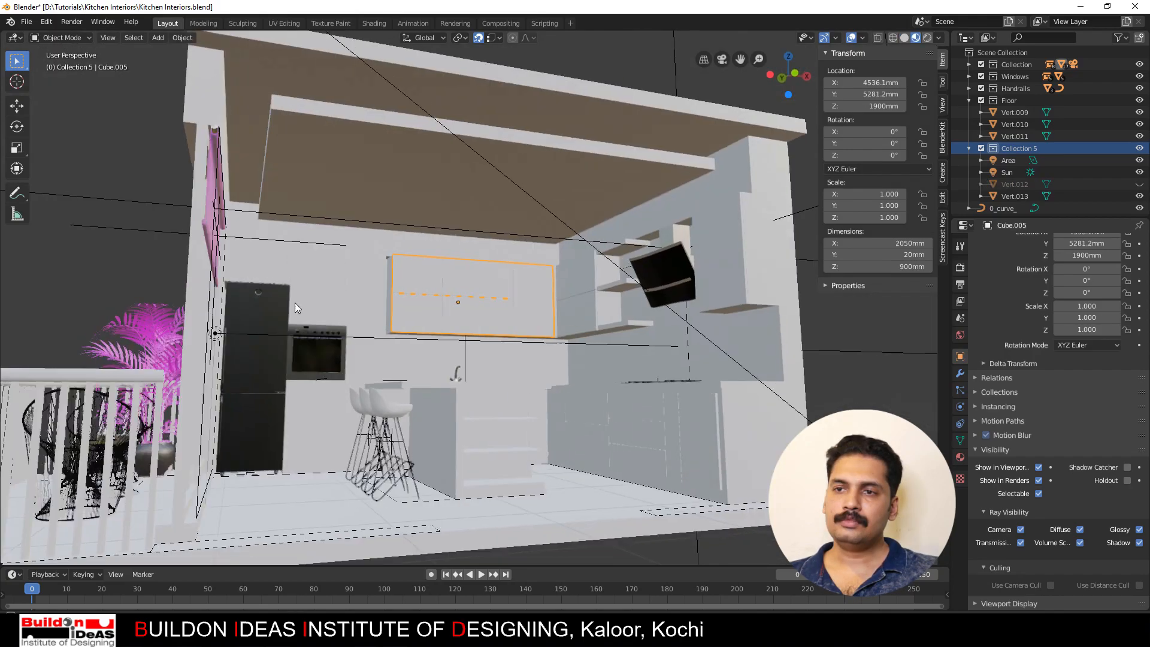
Step: Change the balcony handrail's material to a Glossy BSDF surface with a roughness of 0, and deselect the handrail
{"action": "mouse_move", "coordinate": [295, 303]}
{"action": "middle_mouse_down"}
{"action": "mouse_move", "coordinate": [359, 335]}
{"action": "mouse_move", "coordinate": [443, 336]}
{"action": "mouse_move", "coordinate": [399, 350]}
{"action": "middle_mouse_up"}
{"action": "scroll", "coordinate": [401, 351], "scroll_direction": "up", "scroll_amount": 3}
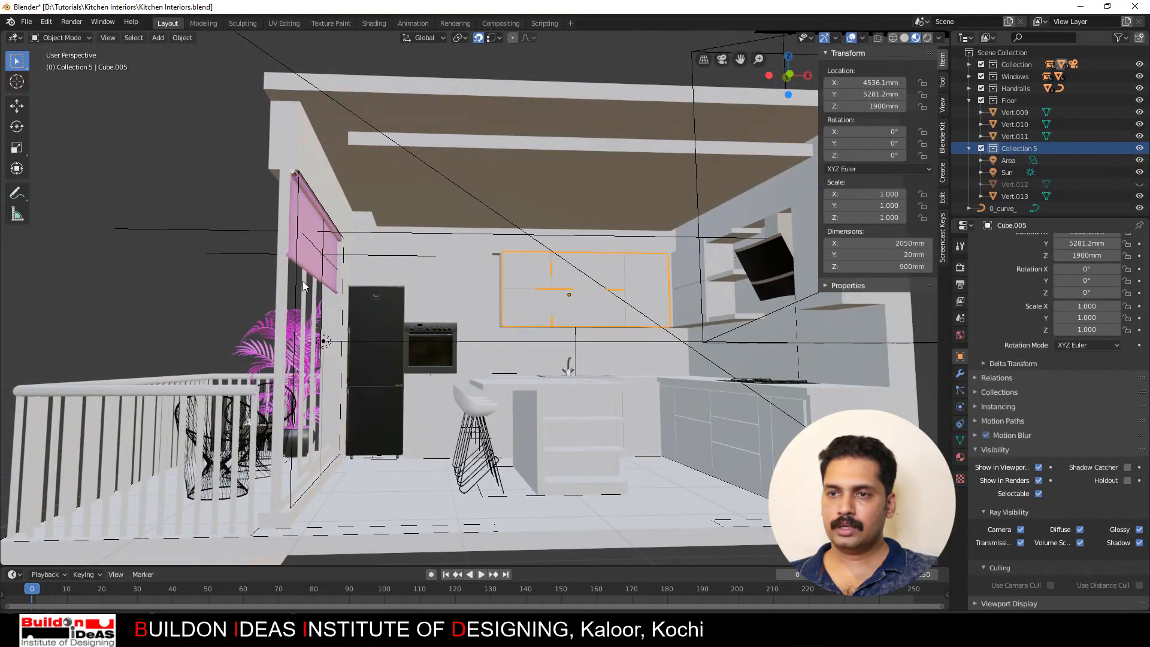
{"action": "middle_click_drag", "start_coordinate": [494, 361], "coordinate": [535, 401]}
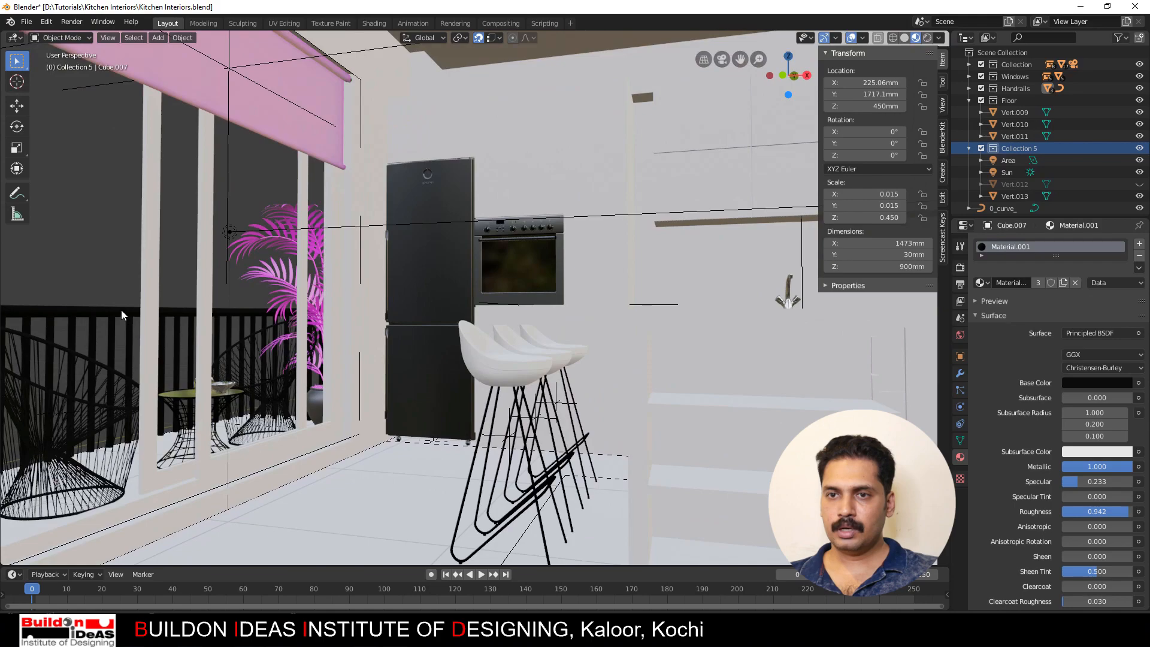
{"action": "left_click", "coordinate": [121, 310]}
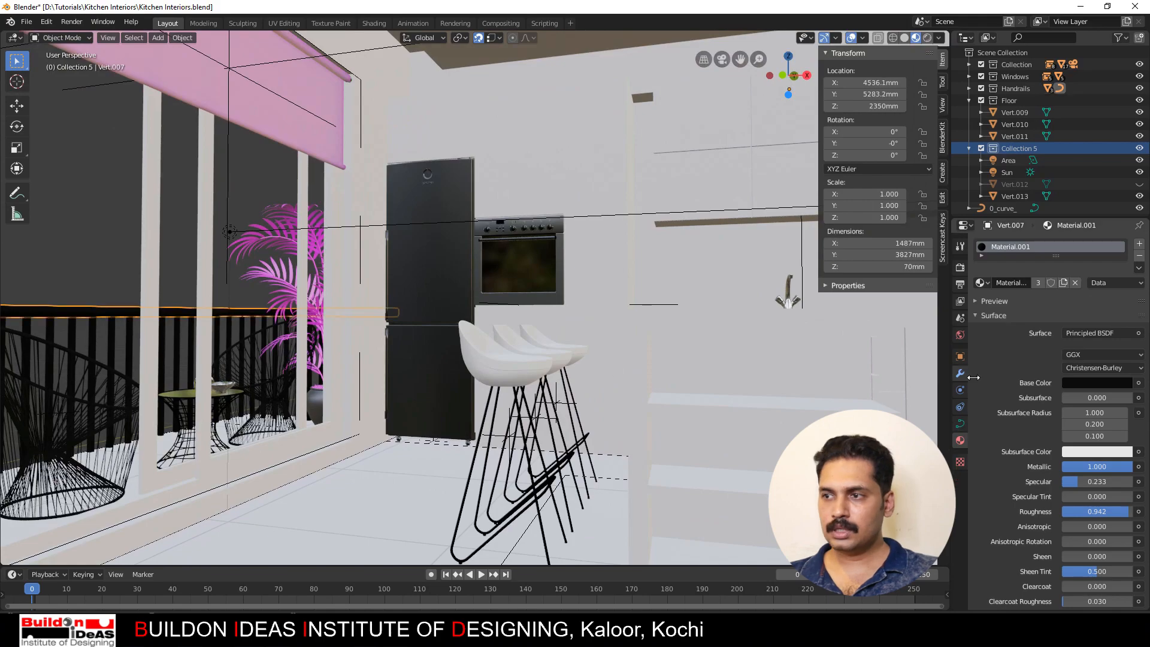
{"action": "left_click", "coordinate": [1096, 331]}
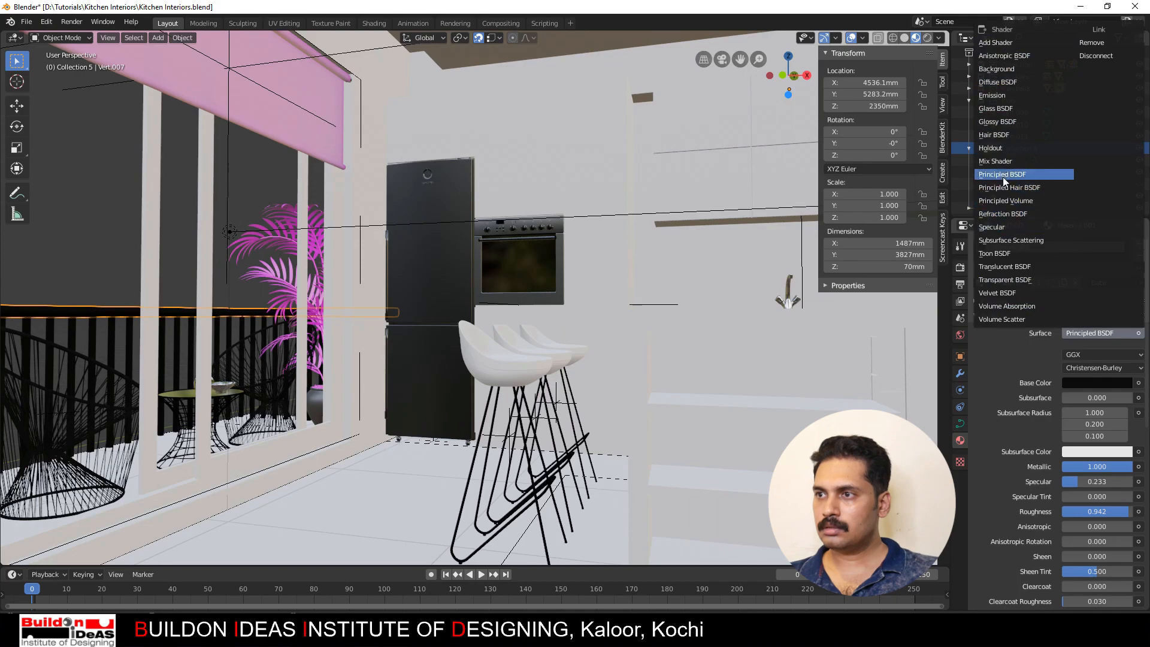
{"action": "left_click", "coordinate": [994, 121]}
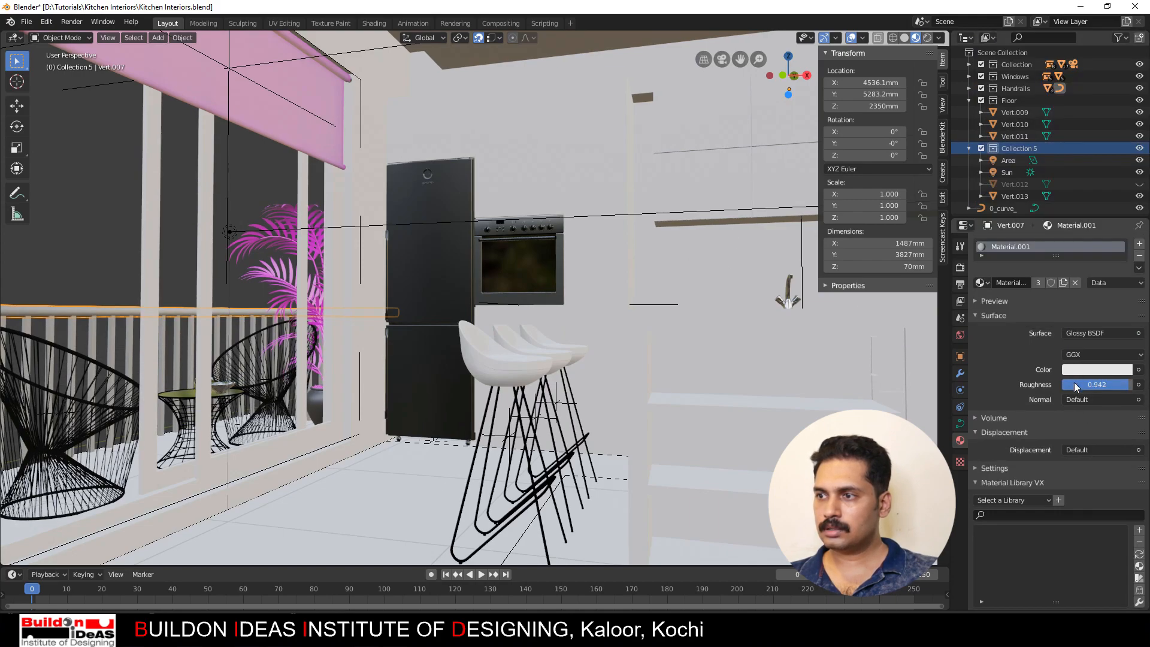
{"action": "left_click_drag", "start_coordinate": [1074, 383], "coordinate": [1006, 383]}
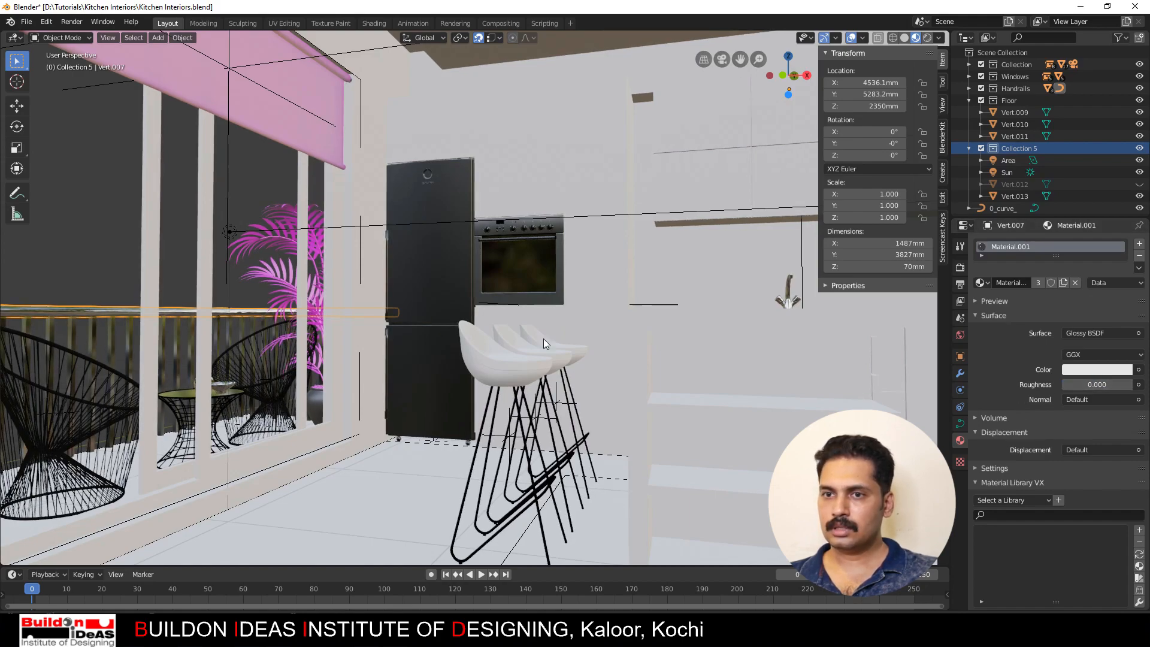
{"action": "left_click", "coordinate": [60, 246]}
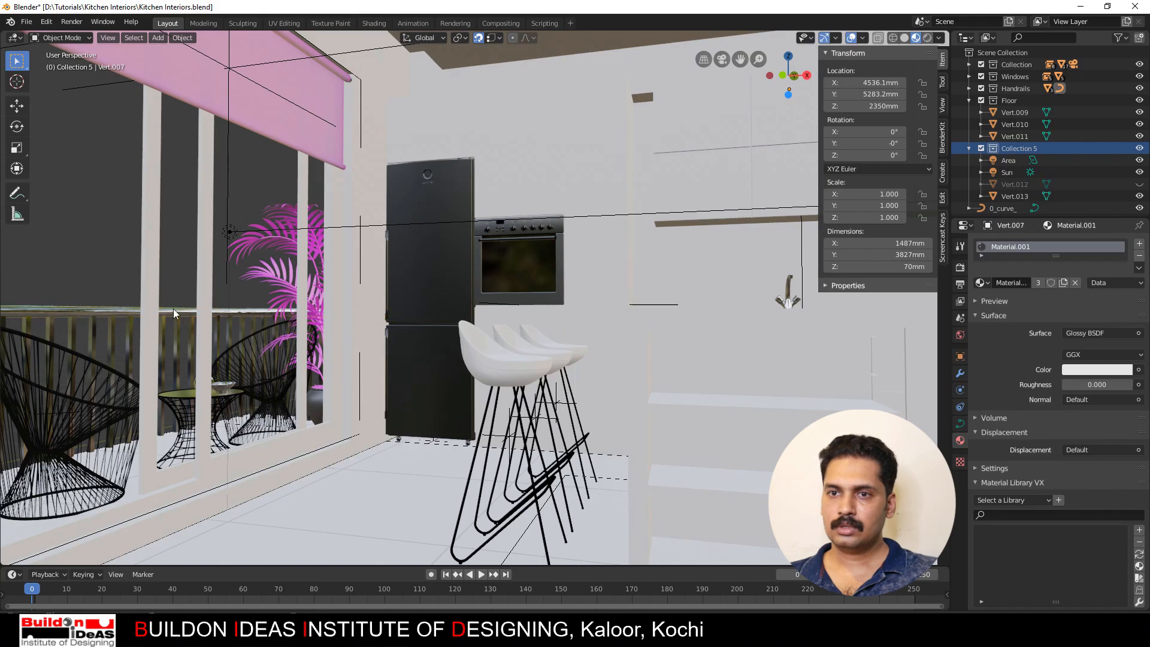
{"action": "middle_click_drag", "start_coordinate": [197, 319], "coordinate": [231, 333]}
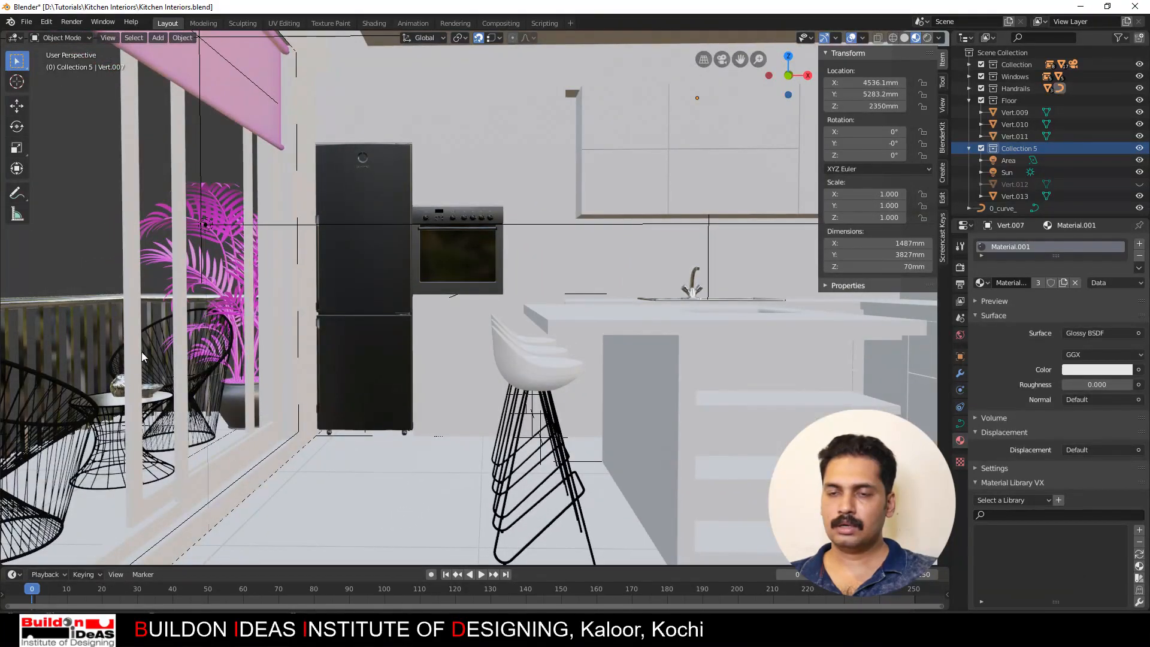
Step: Add a 2000 mm plane and move it about 3934 mm along the Y axis, over the balcony
{"action": "scroll", "coordinate": [154, 350], "scroll_direction": "down", "scroll_amount": 2}
{"action": "middle_click_drag", "start_coordinate": [278, 441], "coordinate": [335, 395]}
{"action": "scroll", "coordinate": [404, 438], "scroll_direction": "down", "scroll_amount": 8}
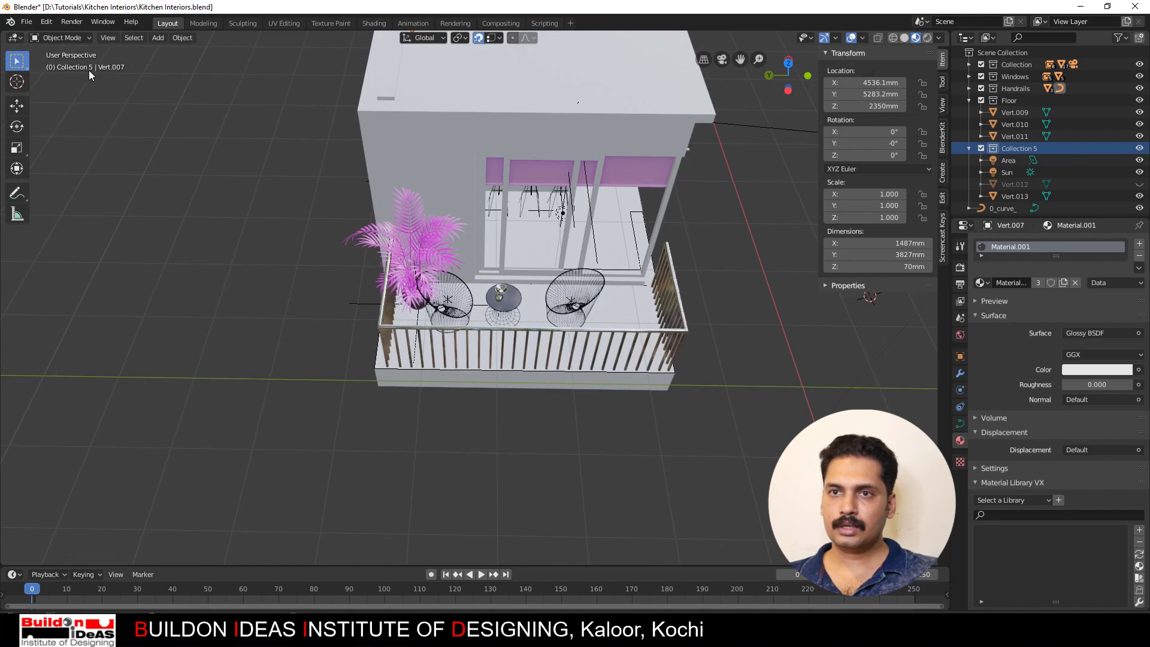
{"action": "left_click", "coordinate": [158, 37]}
{"action": "mouse_move", "coordinate": [180, 50]}
{"action": "left_click", "coordinate": [303, 51]}
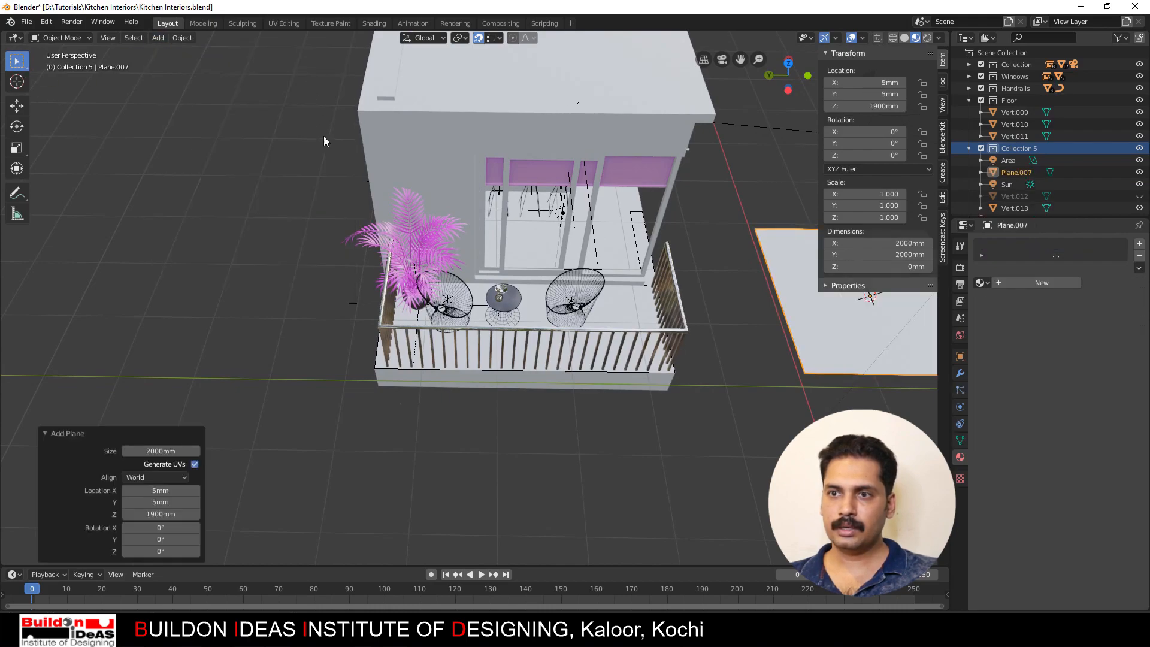
{"action": "key", "text": "g"}
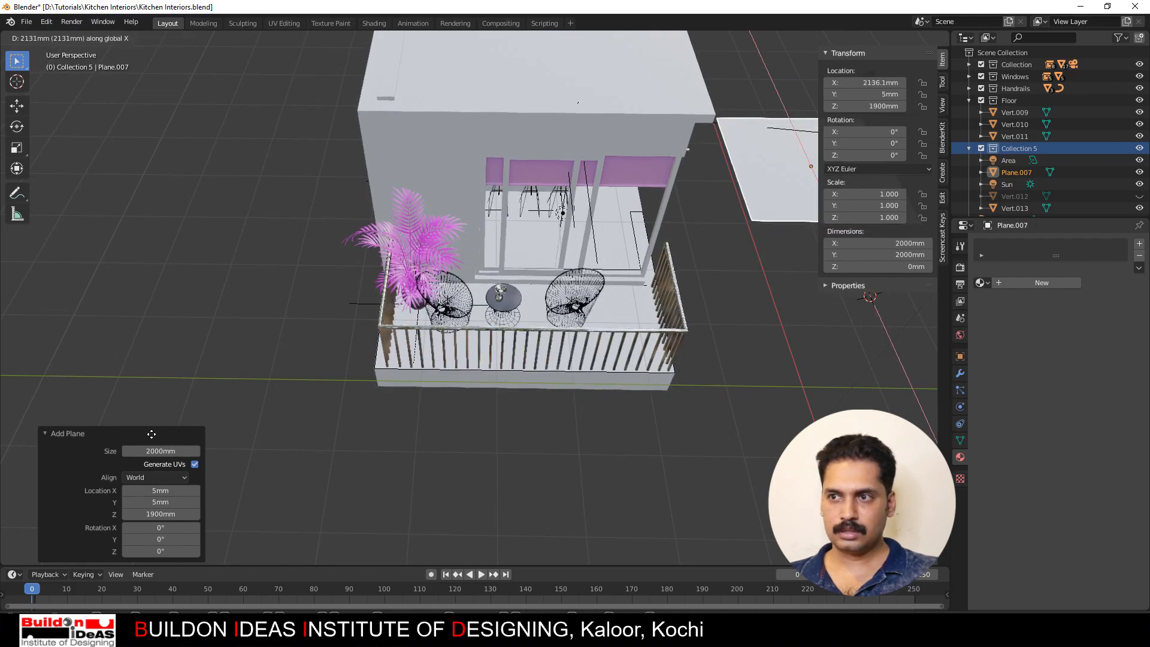
{"action": "key", "text": "y"}
{"action": "left_click", "coordinate": [199, 477]}
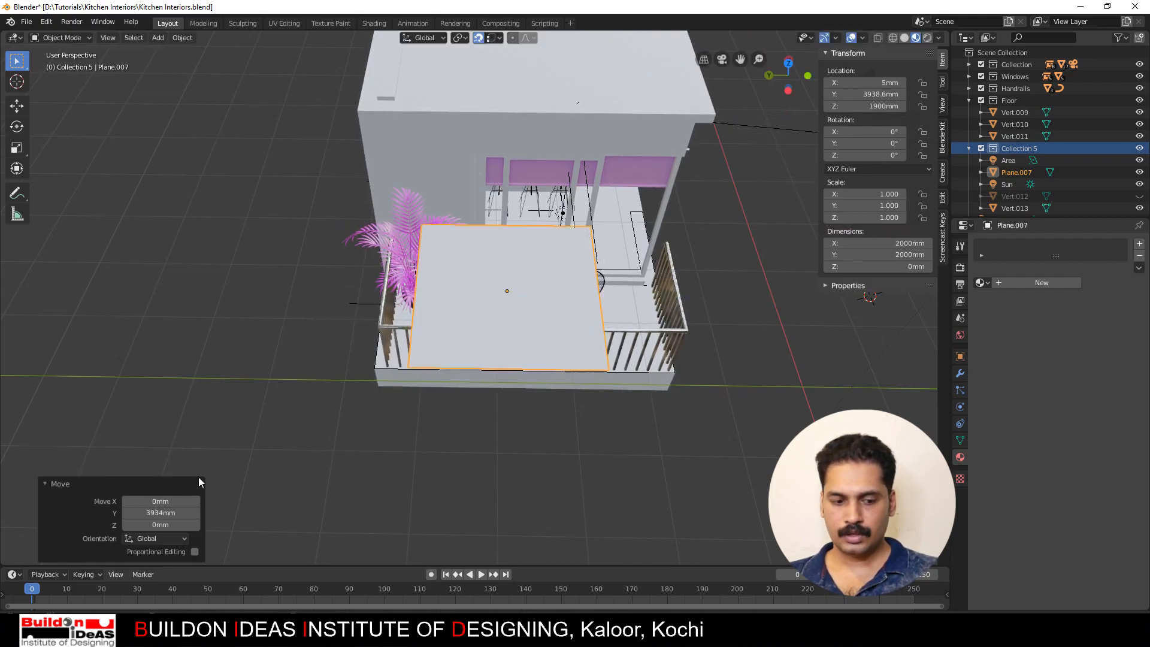
Step: Lower the plane about 2397 mm along the Z axis to ground level beneath the balcony
{"action": "middle_click_drag", "start_coordinate": [198, 477], "coordinate": [258, 336]}
{"action": "key", "text": "g"}
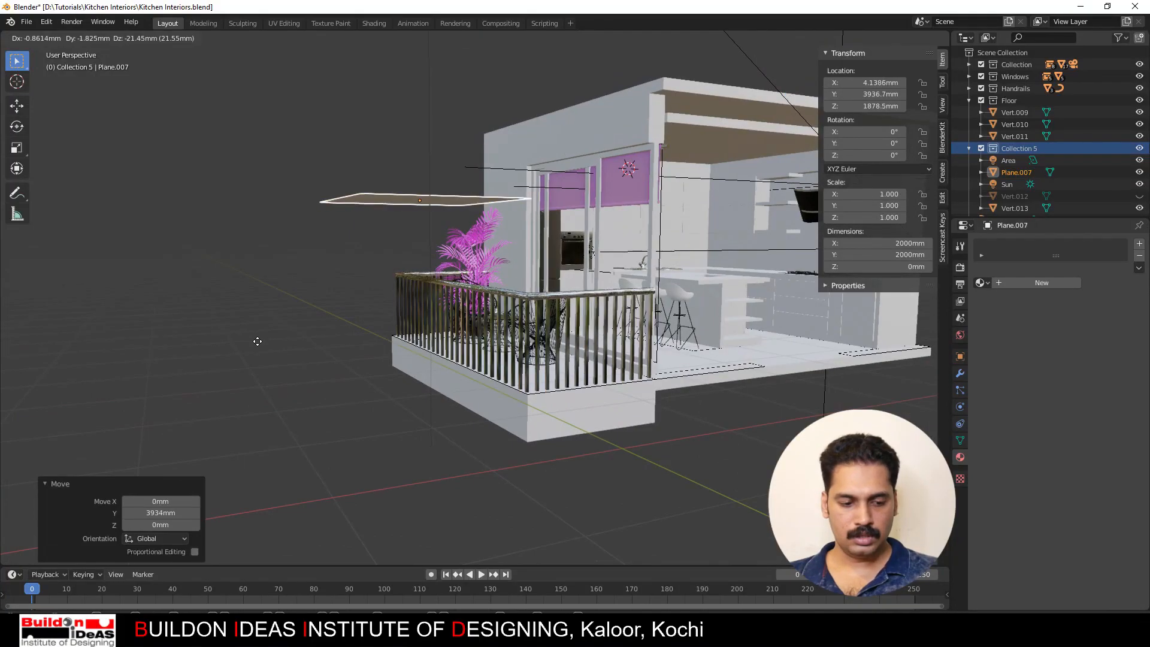
{"action": "key", "text": "z"}
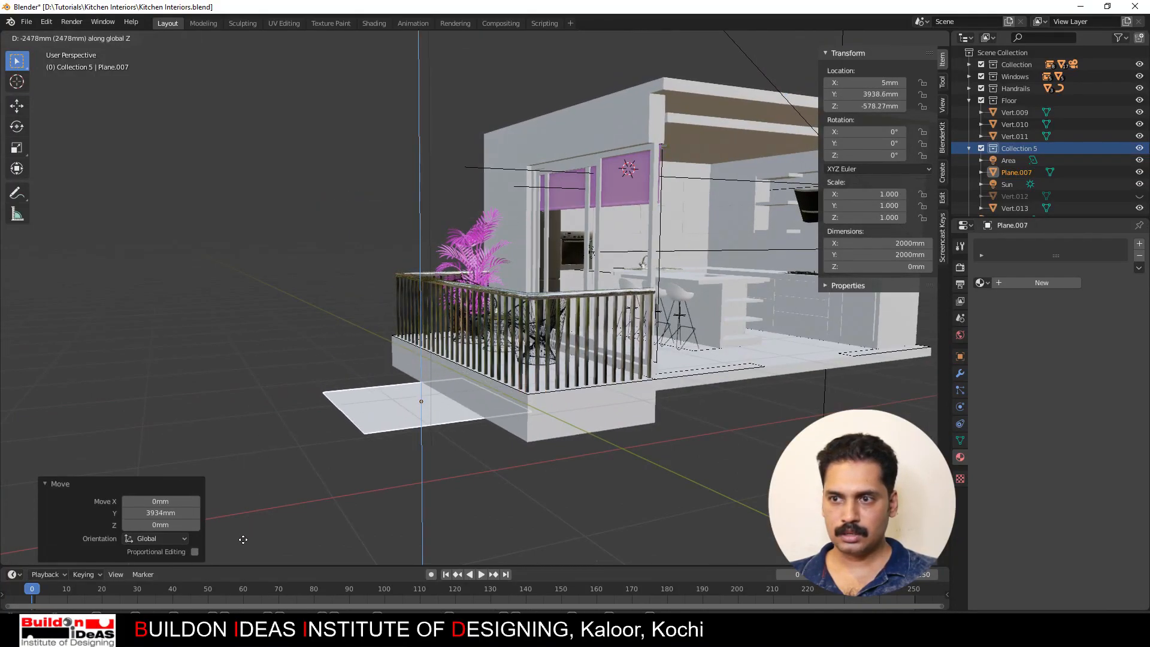
{"action": "left_click", "coordinate": [247, 531]}
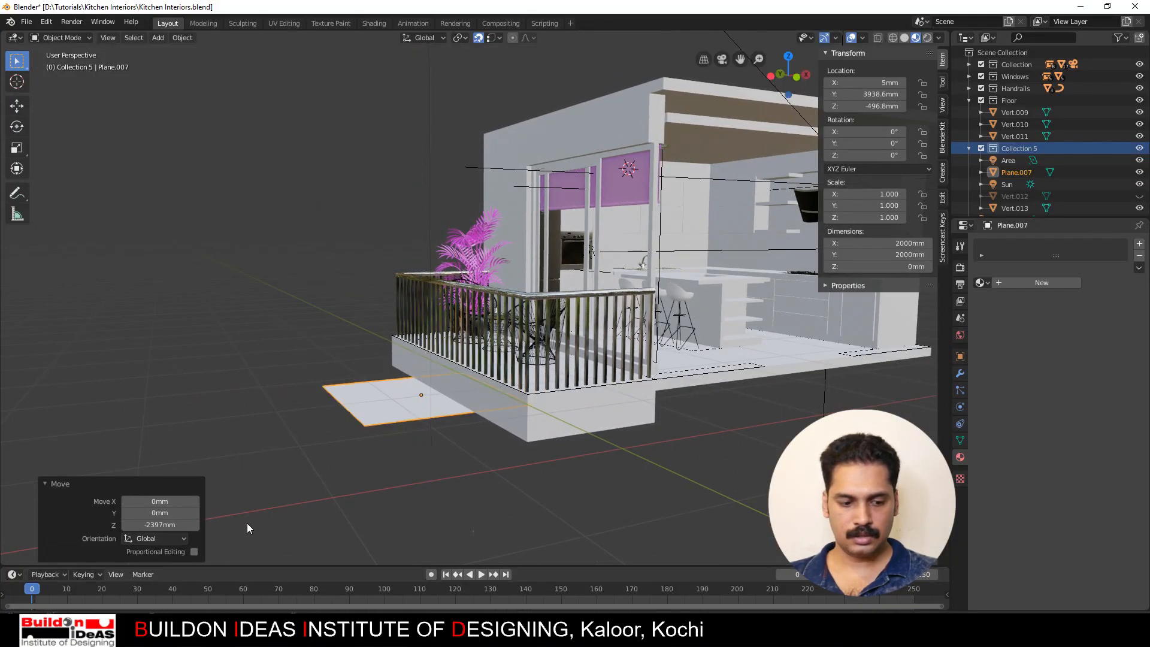
Step: Scale the ground plane up uniformly by about 11.32 so it extends well beyond the building
{"action": "key", "text": "s"}
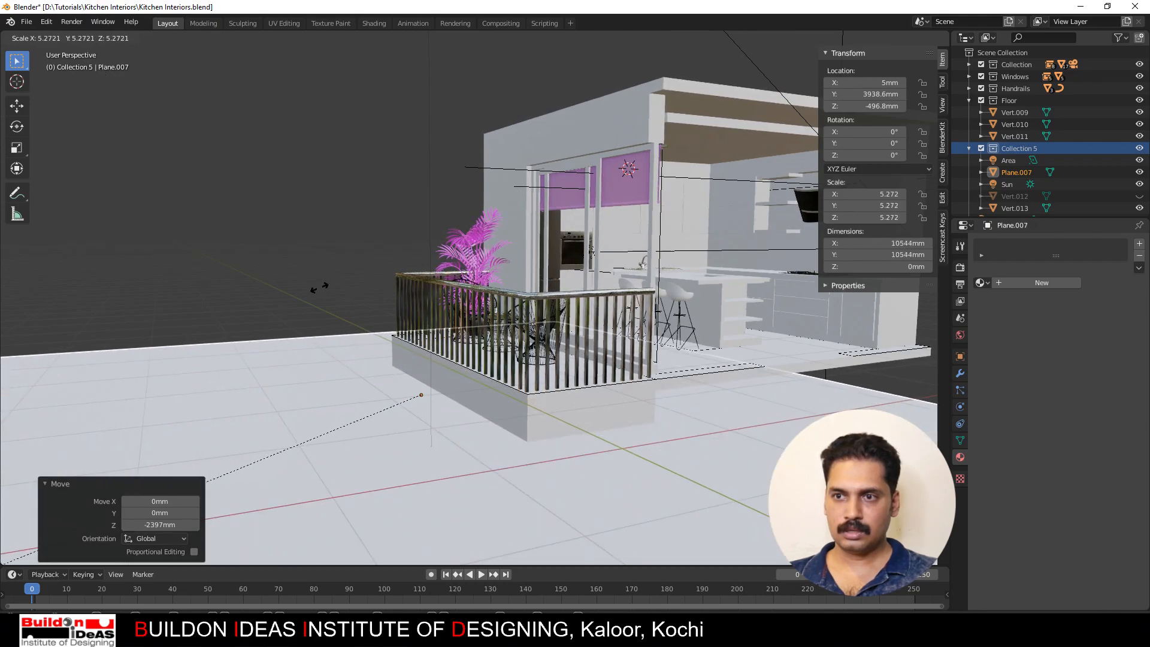
{"action": "left_click", "coordinate": [108, 356]}
{"action": "scroll", "coordinate": [257, 216], "scroll_direction": "down", "scroll_amount": 3}
{"action": "scroll", "coordinate": [263, 227], "scroll_direction": "down", "scroll_amount": 2}
{"action": "middle_click_drag", "start_coordinate": [263, 228], "coordinate": [382, 261]}
{"action": "scroll", "coordinate": [382, 265], "scroll_direction": "up", "scroll_amount": 2}
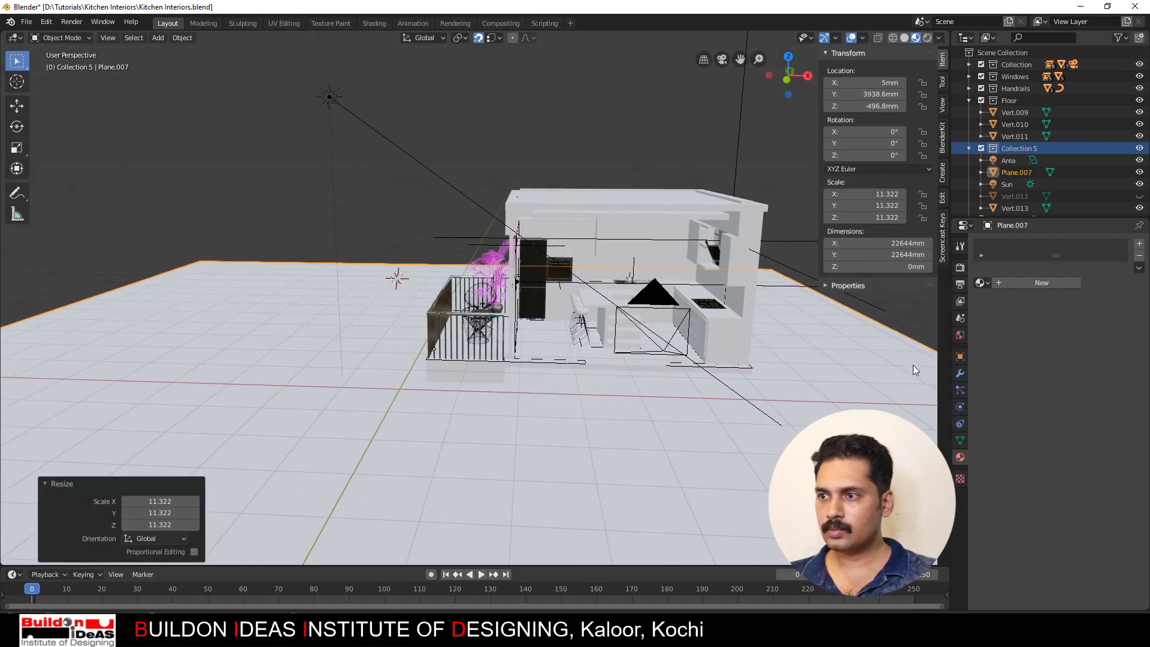
Step: Create a new material for the ground plane and show its object shader nodes in the Shading workspace
{"action": "left_click", "coordinate": [1025, 282]}
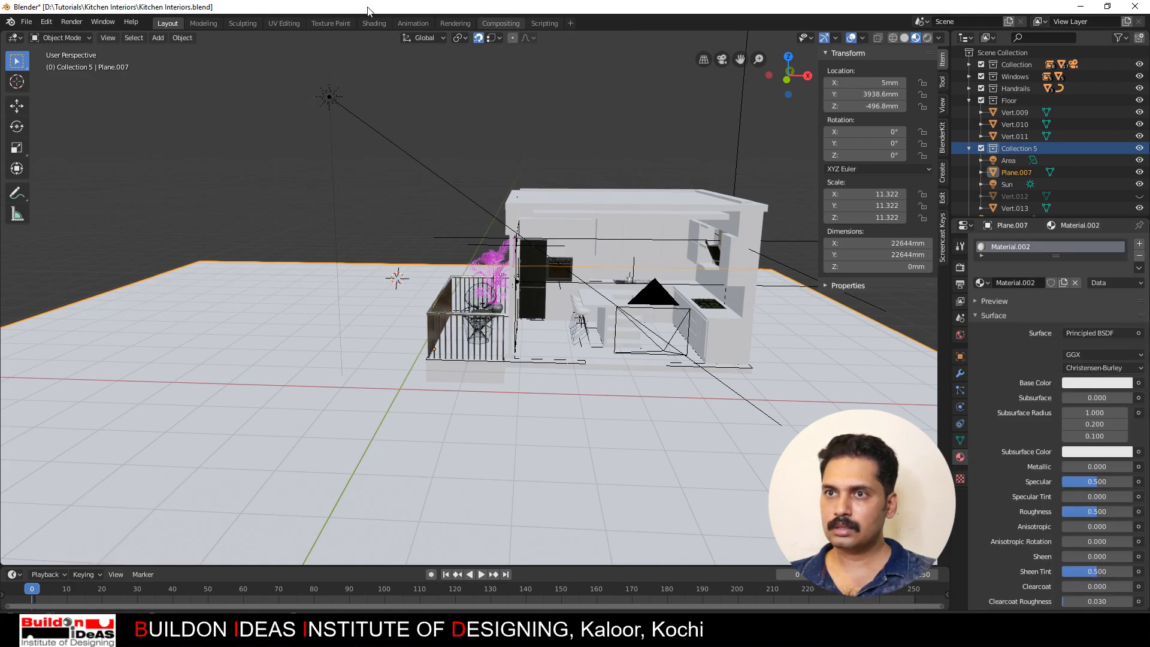
{"action": "left_click", "coordinate": [373, 22]}
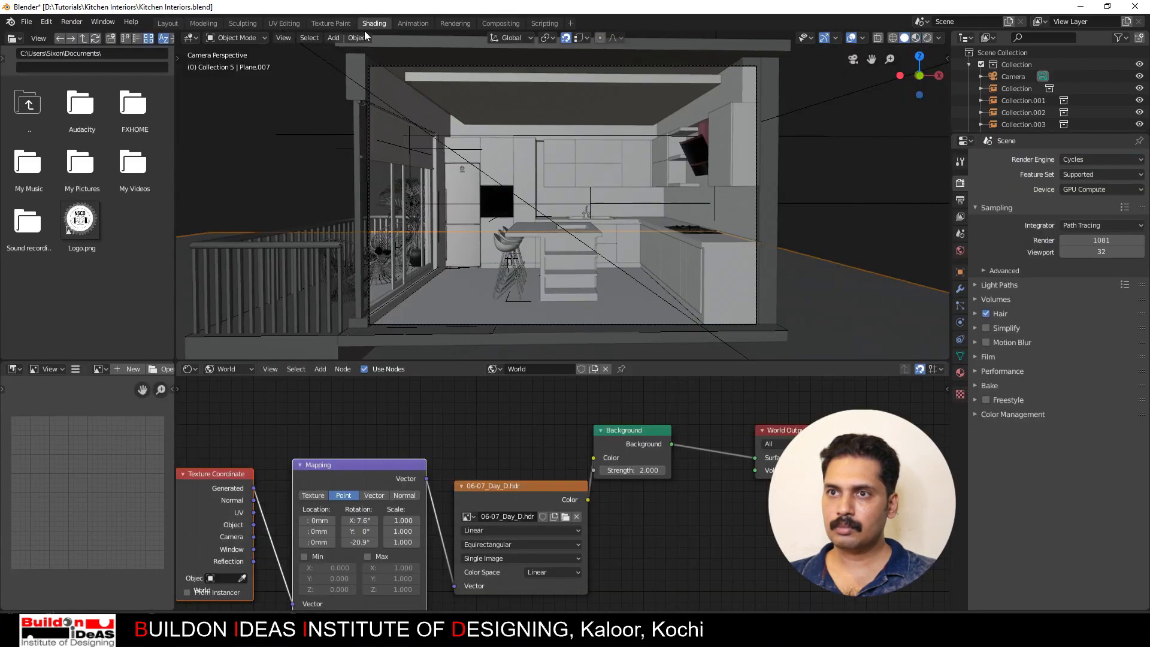
{"action": "left_click", "coordinate": [236, 368]}
{"action": "left_click", "coordinate": [227, 382]}
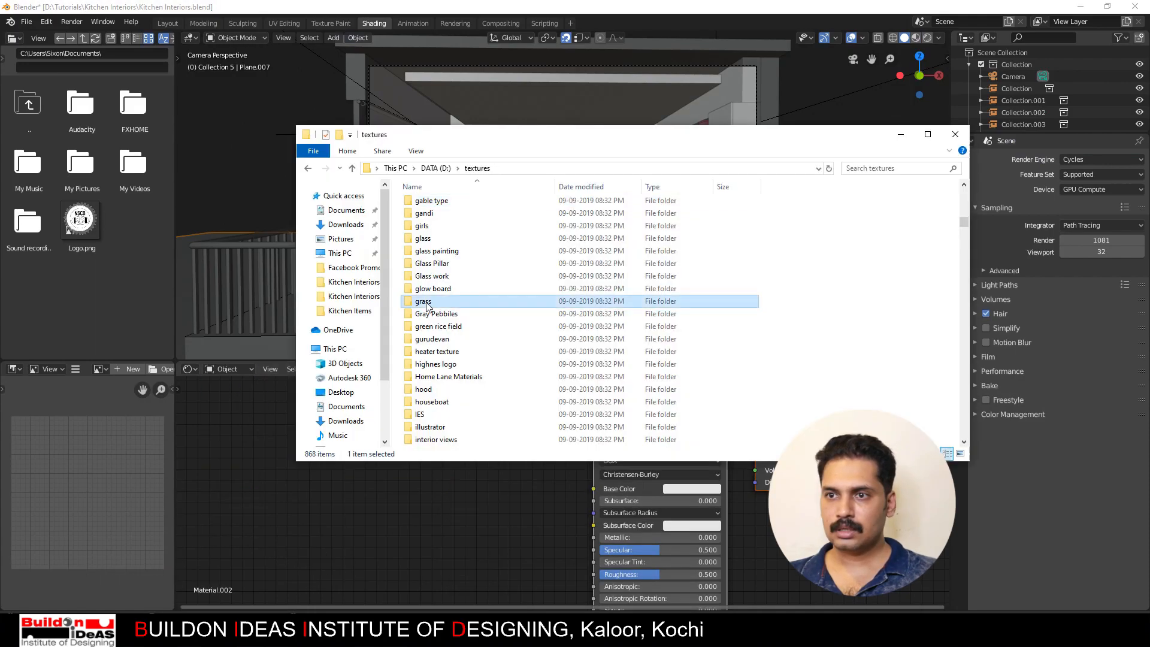
Step: Add the grass11 image from the grass textures folder as a texture node and connect its Color to the Principled BSDF's Base Color
{"action": "double_click", "coordinate": [426, 302]}
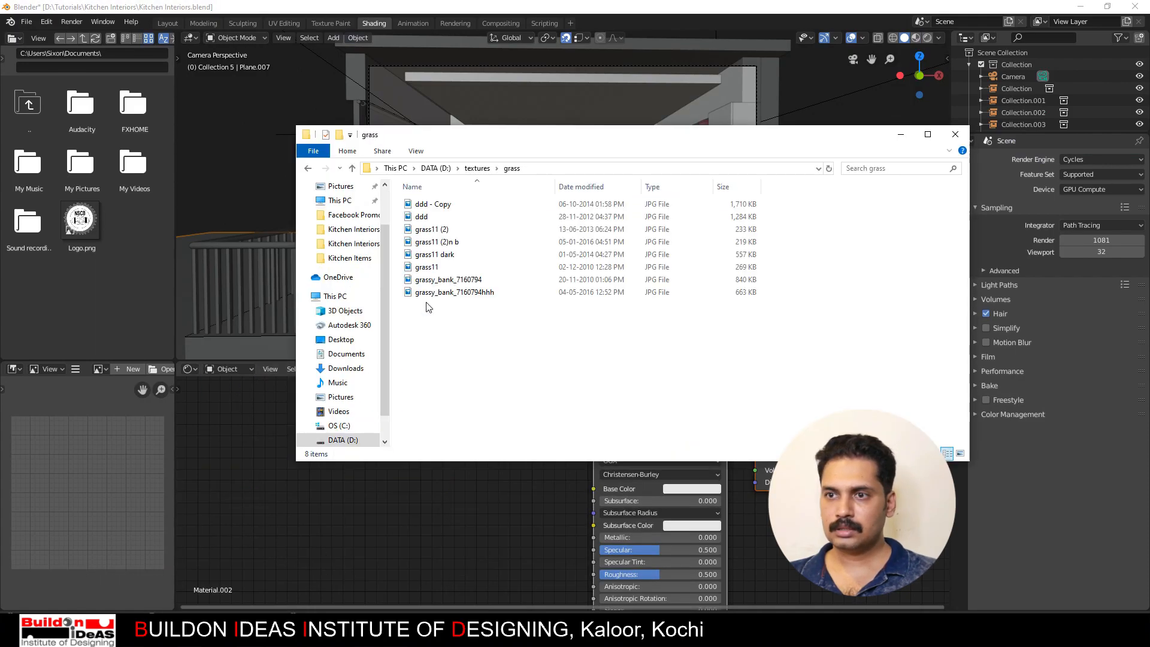
{"action": "right_click", "coordinate": [441, 314]}
{"action": "mouse_move", "coordinate": [490, 318]}
{"action": "left_click", "coordinate": [623, 322]}
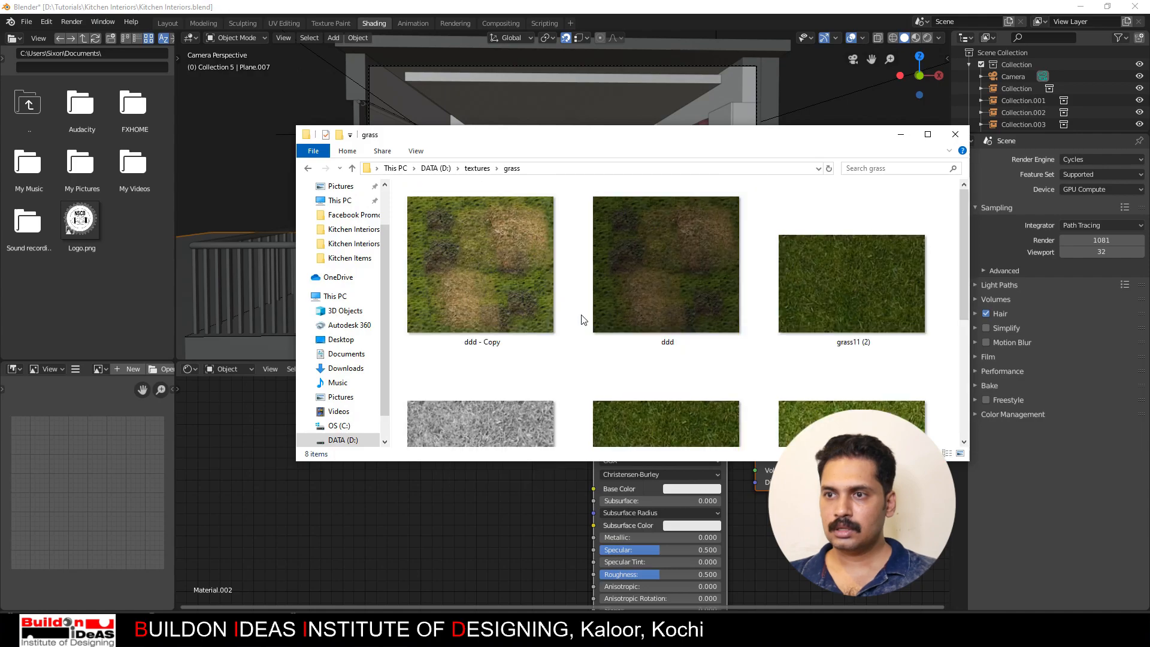
{"action": "left_click", "coordinate": [878, 362]}
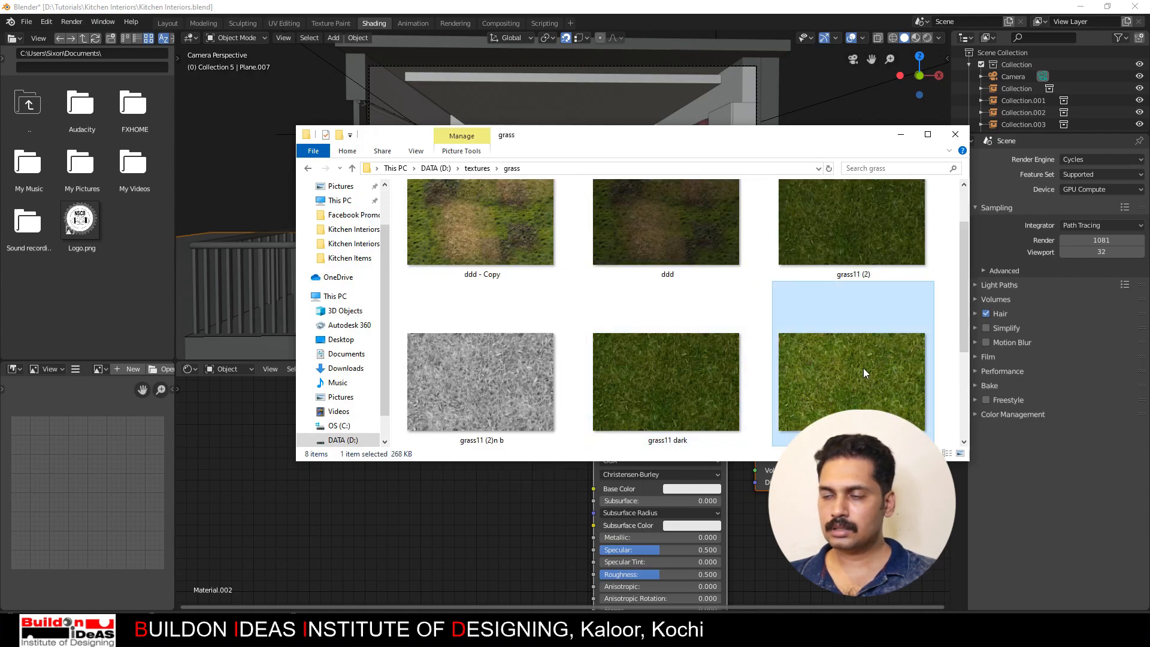
{"action": "left_click_drag", "start_coordinate": [864, 363], "coordinate": [517, 534]}
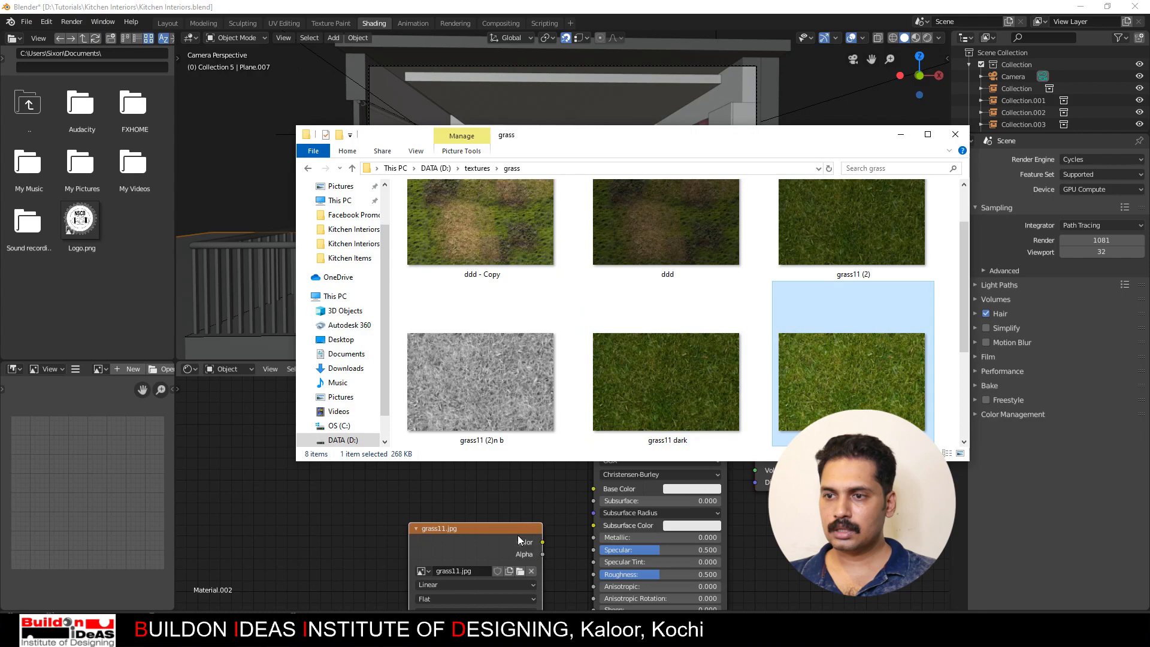
{"action": "left_click", "coordinate": [440, 421]}
{"action": "left_click_drag", "start_coordinate": [477, 432], "coordinate": [594, 489]}
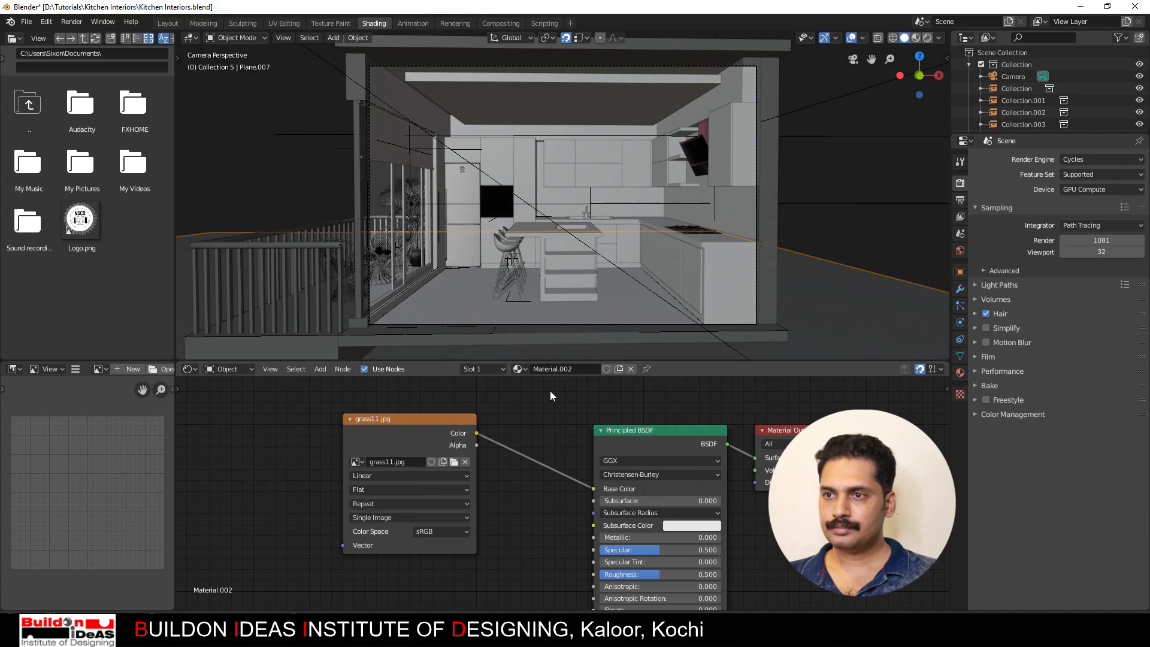
Step: Preview the grass material on the ground plane and set its Specular to 0.095 and Roughness to 0.841
{"action": "left_click", "coordinate": [915, 37]}
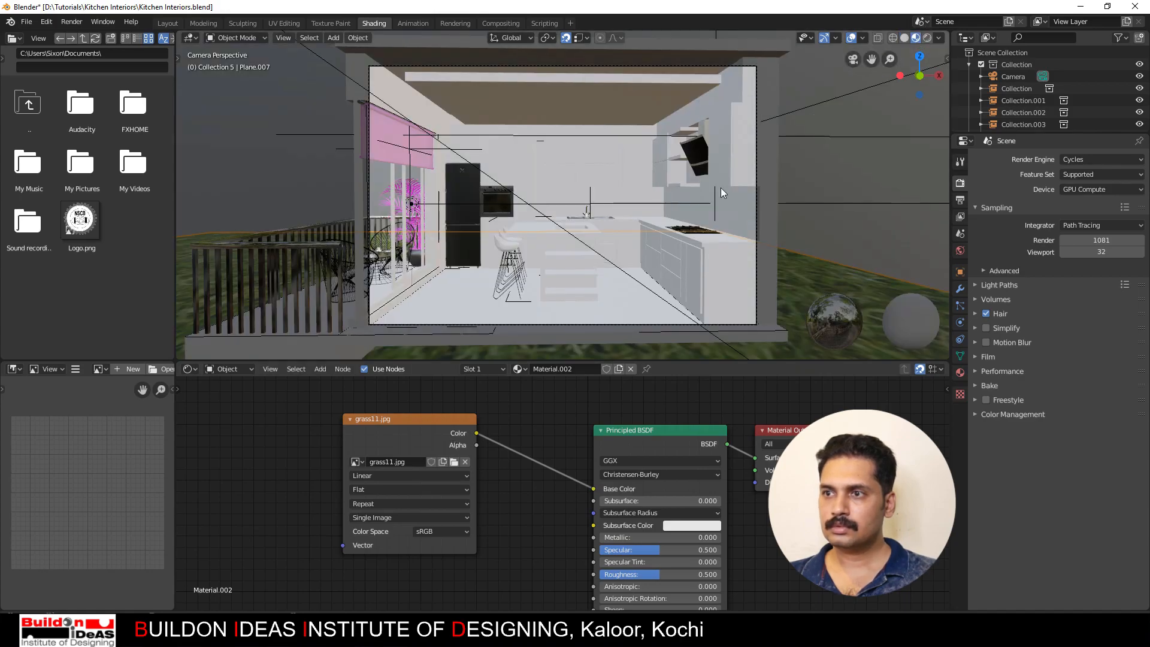
{"action": "mouse_move", "coordinate": [724, 192]}
{"action": "middle_mouse_down"}
{"action": "mouse_move", "coordinate": [511, 239]}
{"action": "mouse_move", "coordinate": [904, 324]}
{"action": "middle_mouse_up"}
{"action": "left_click_drag", "start_coordinate": [626, 552], "coordinate": [590, 552]}
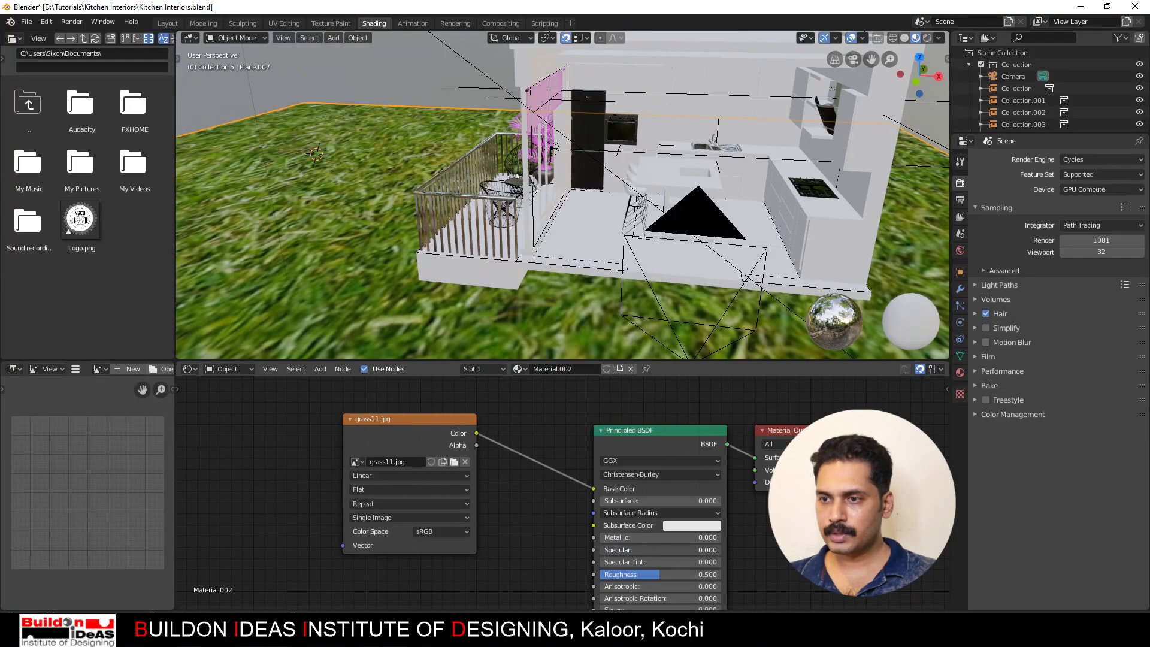
{"action": "left_click_drag", "start_coordinate": [663, 576], "coordinate": [713, 576]}
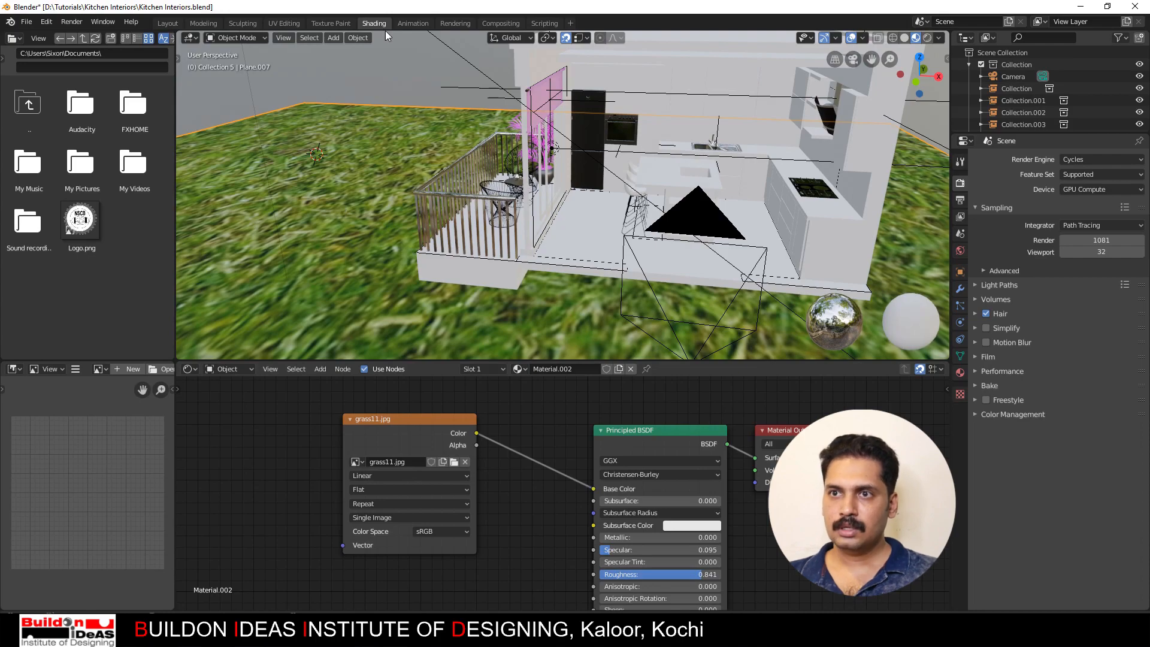
Step: Select the ground plane's face in the UV Editing workspace with material preview shading, and unwrap it using Smart UV Project's default settings
{"action": "left_click", "coordinate": [284, 23]}
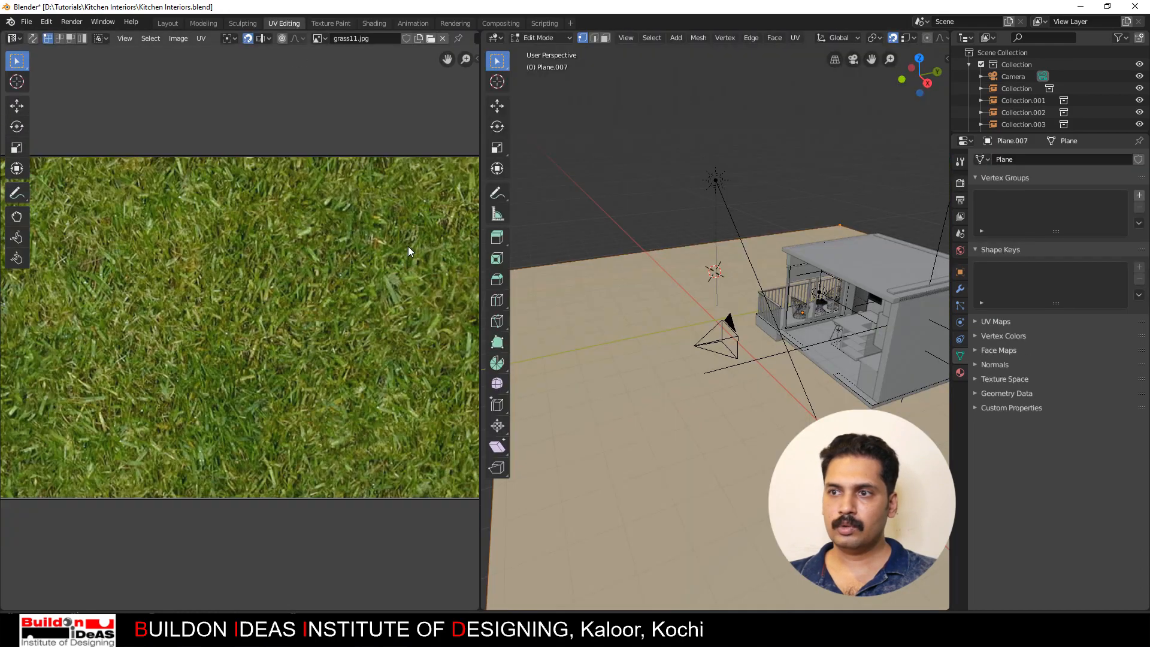
{"action": "middle_click_drag", "start_coordinate": [551, 295], "coordinate": [626, 304]}
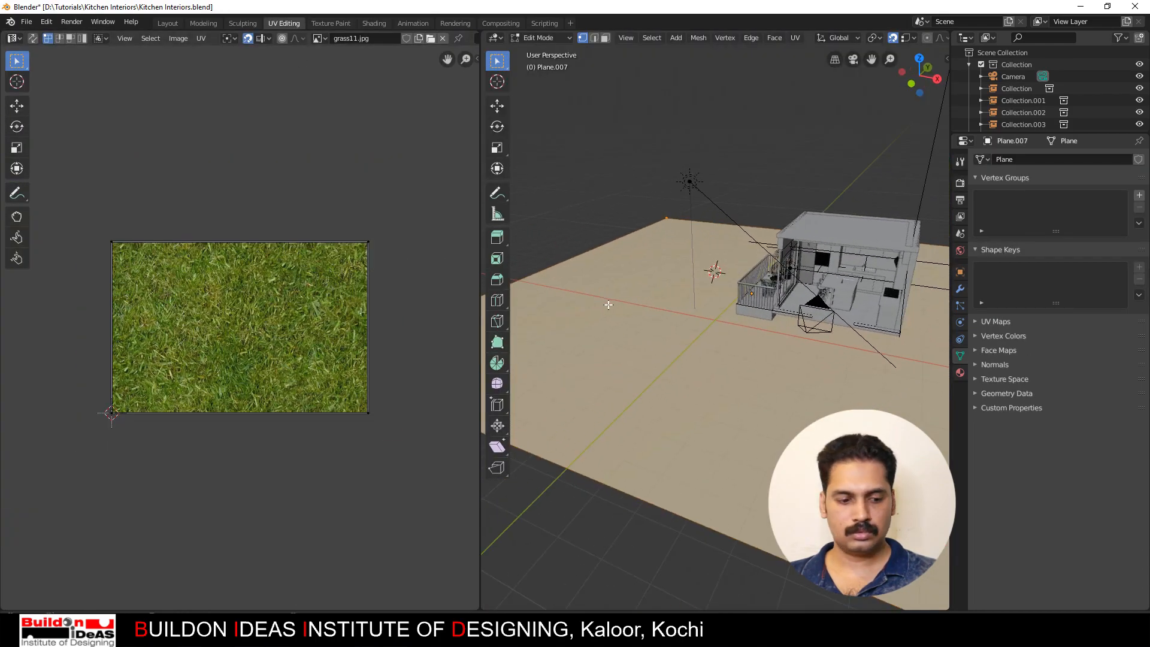
{"action": "key", "text": "z"}
{"action": "left_click", "coordinate": [601, 374]}
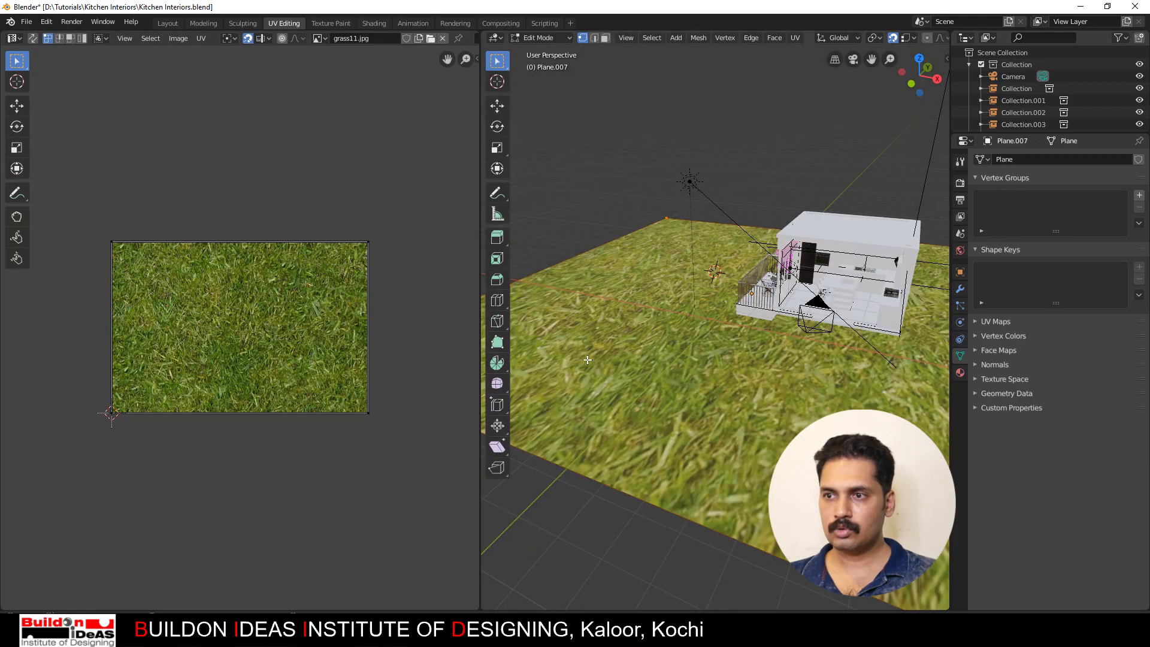
{"action": "key", "text": "3"}
{"action": "left_click", "coordinate": [630, 293]}
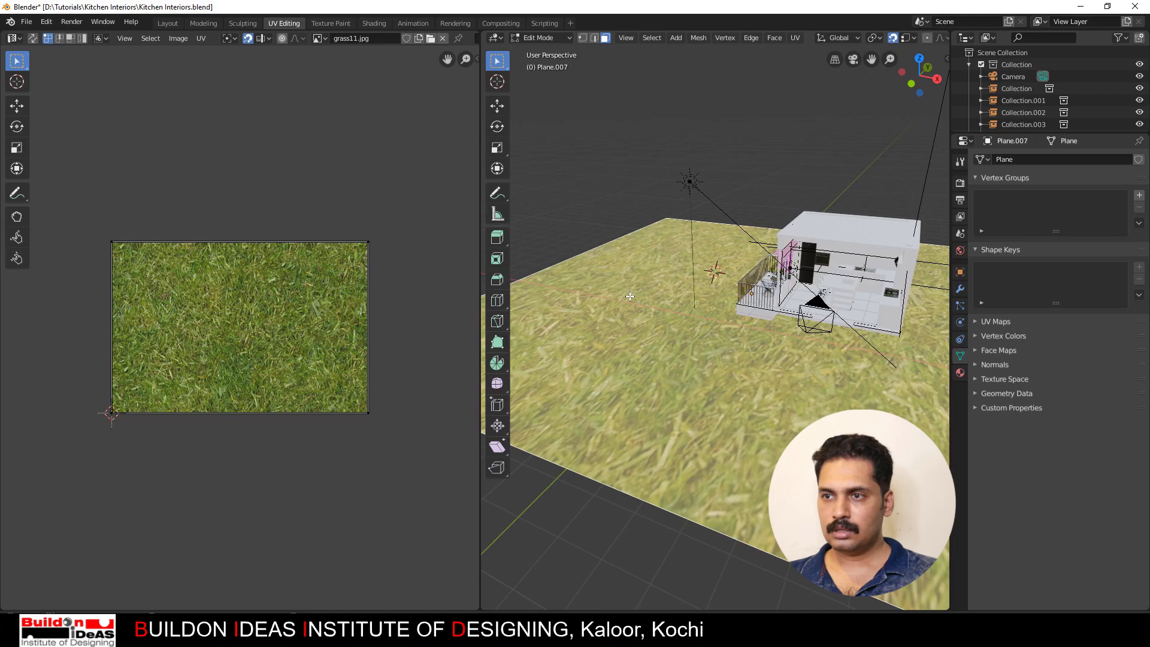
{"action": "right_click", "coordinate": [630, 296]}
{"action": "mouse_move", "coordinate": [590, 408]}
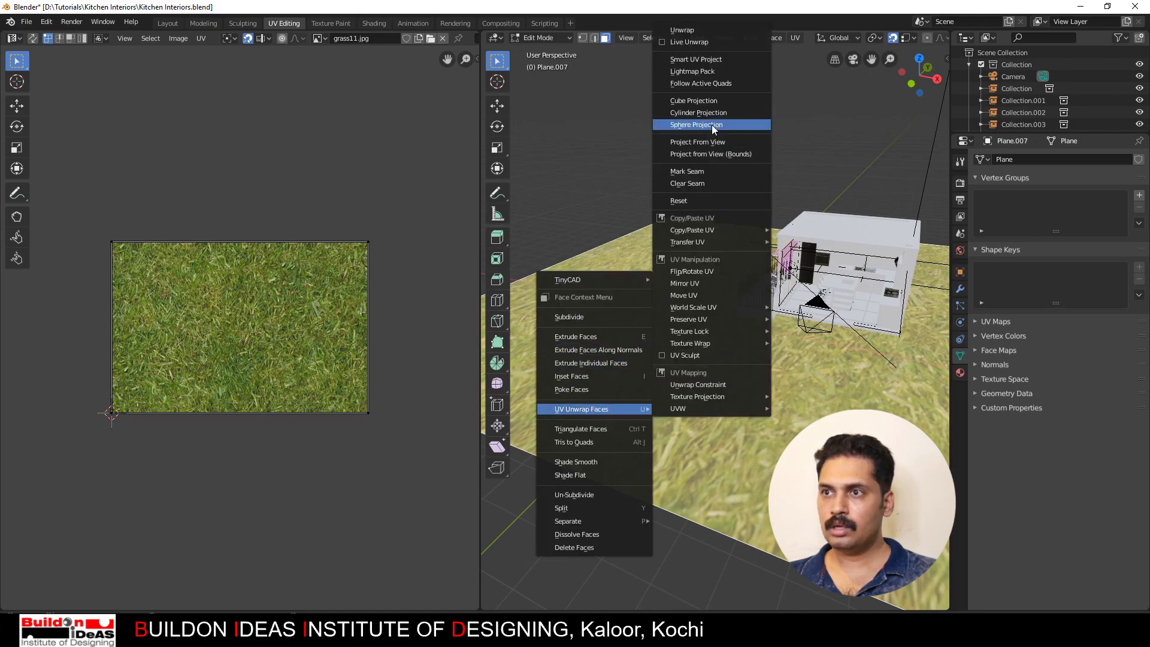
{"action": "left_click", "coordinate": [691, 59]}
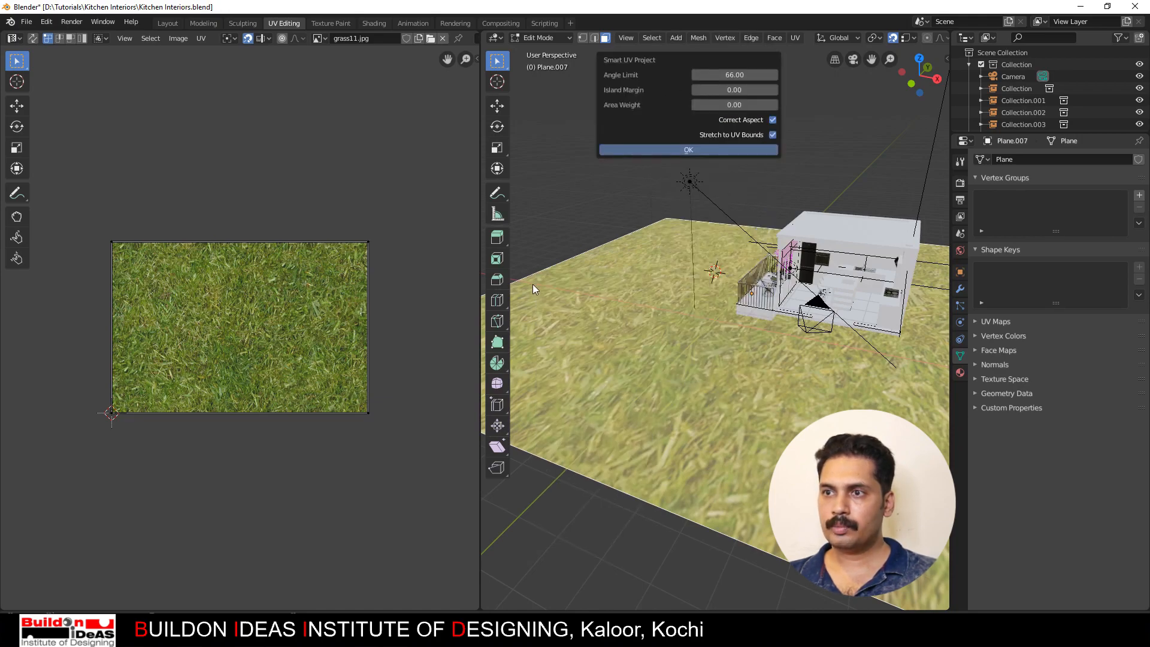
{"action": "left_click", "coordinate": [636, 149]}
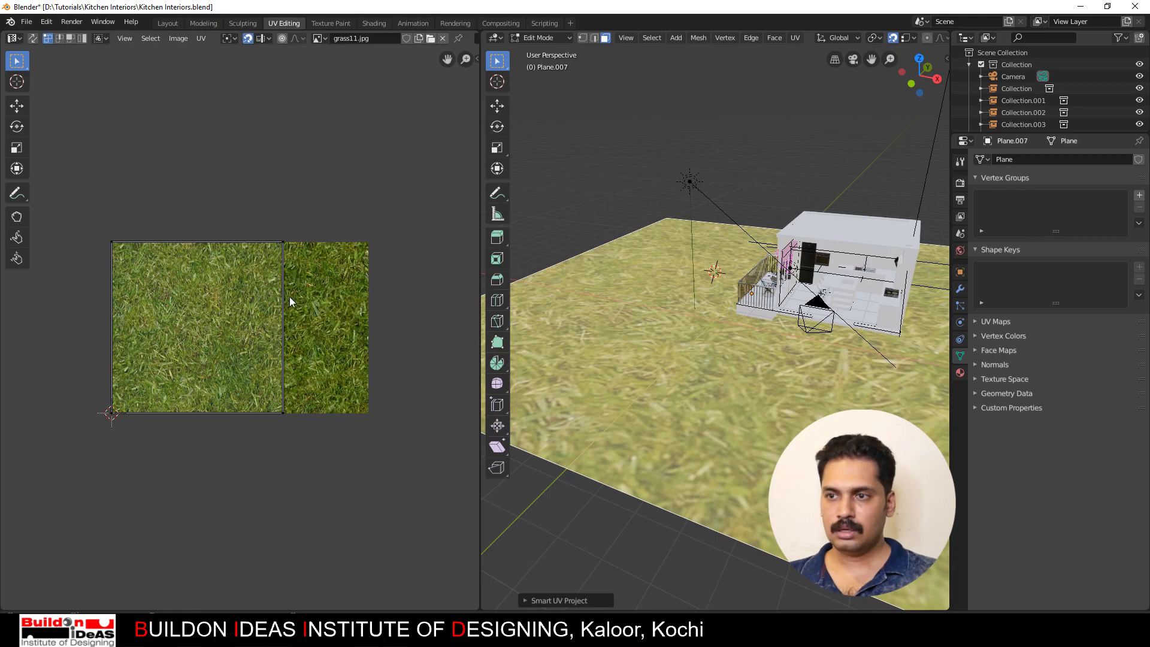
Step: Scale up the ground plane's UVs to make the grass pattern much finer, and check it from the scene camera
{"action": "key", "text": "s"}
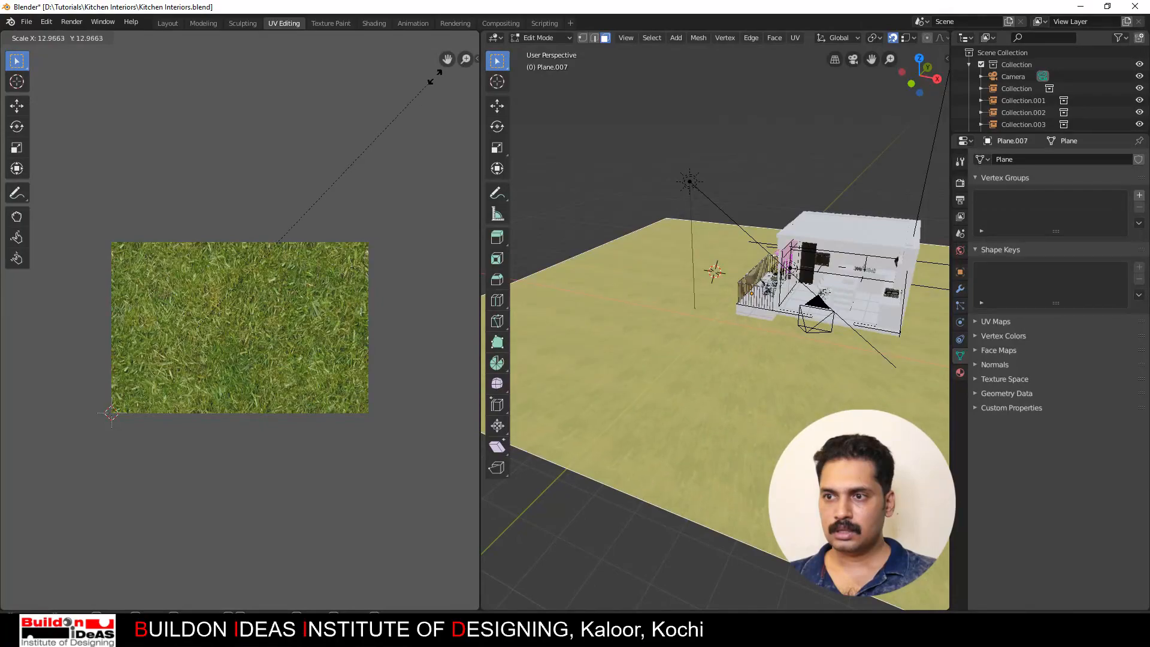
{"action": "left_click", "coordinate": [67, 562]}
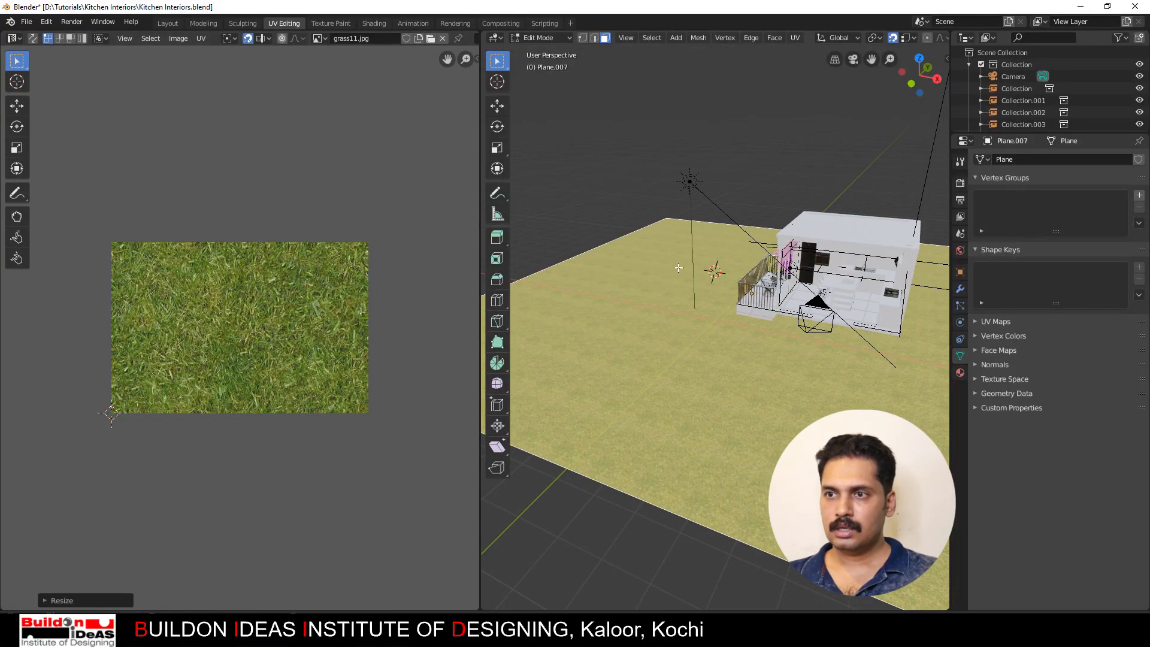
{"action": "key", "text": "Tab"}
{"action": "key", "text": "KP_0"}
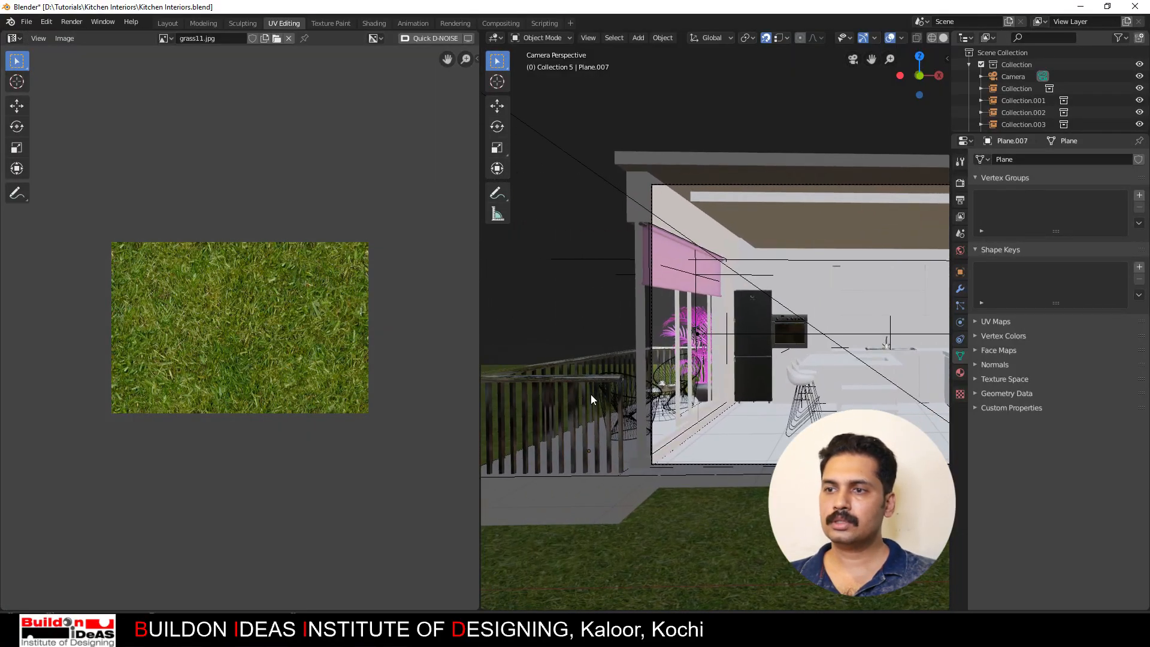
{"action": "scroll", "coordinate": [591, 394], "scroll_direction": "up", "scroll_amount": 4}
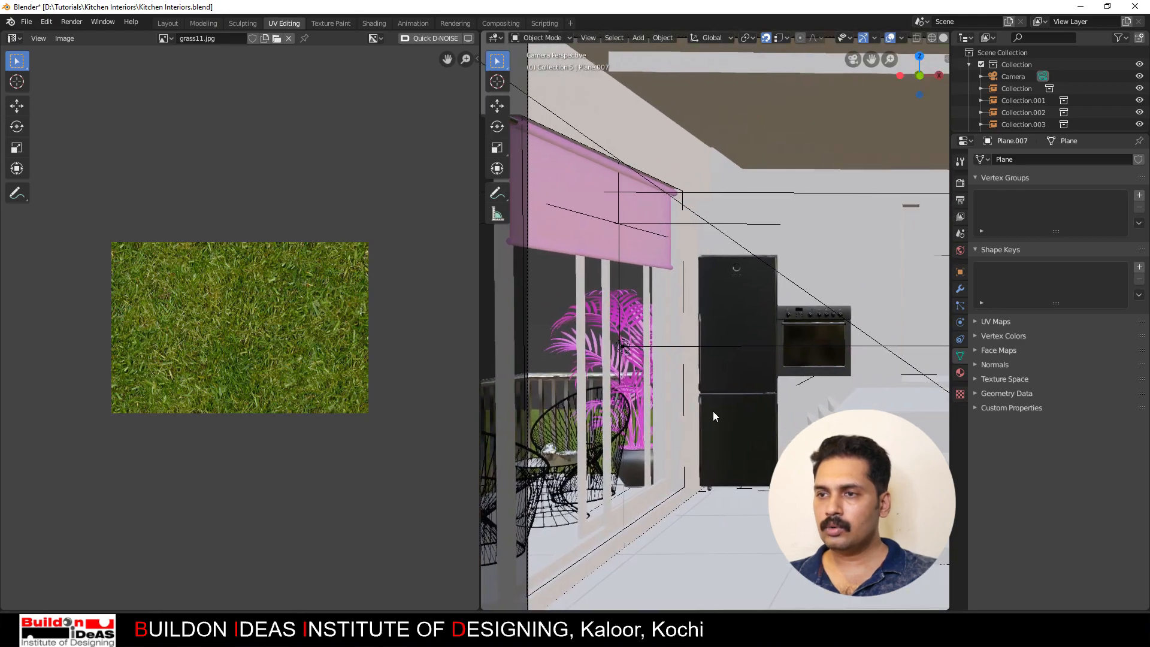
{"action": "middle_click_drag", "start_coordinate": [712, 411], "coordinate": [700, 410], "text": "shift"}
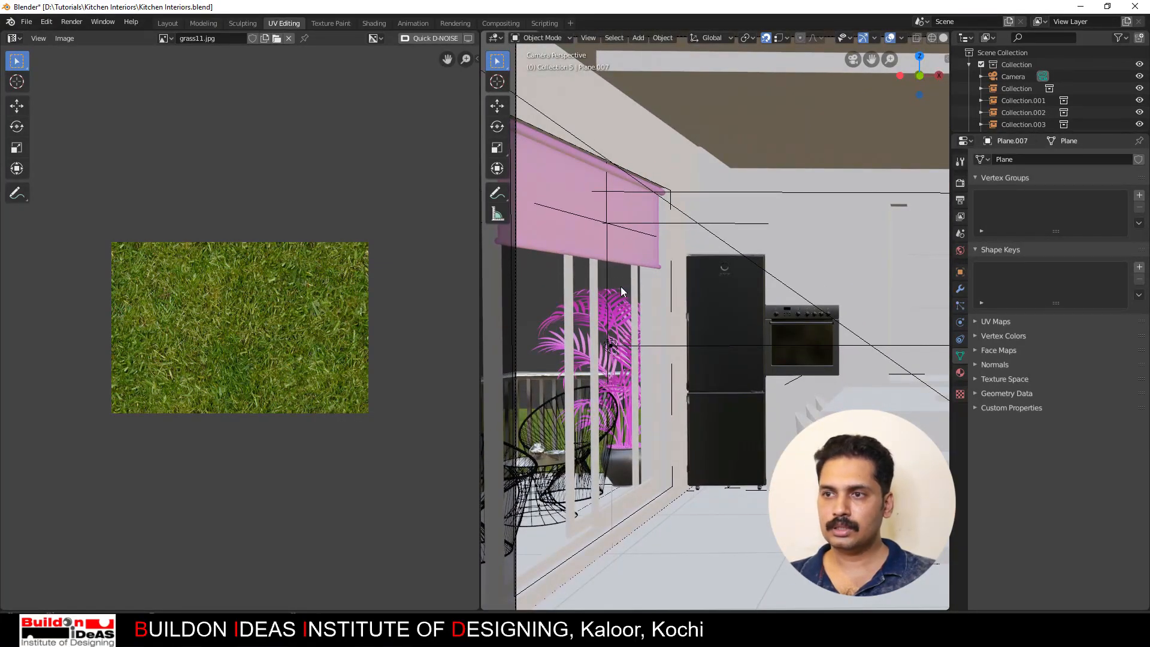
Step: Relink the missing plant and blind textures by searching a folder within D:\Tutorials for missing files, and save the file
{"action": "left_click", "coordinate": [27, 23]}
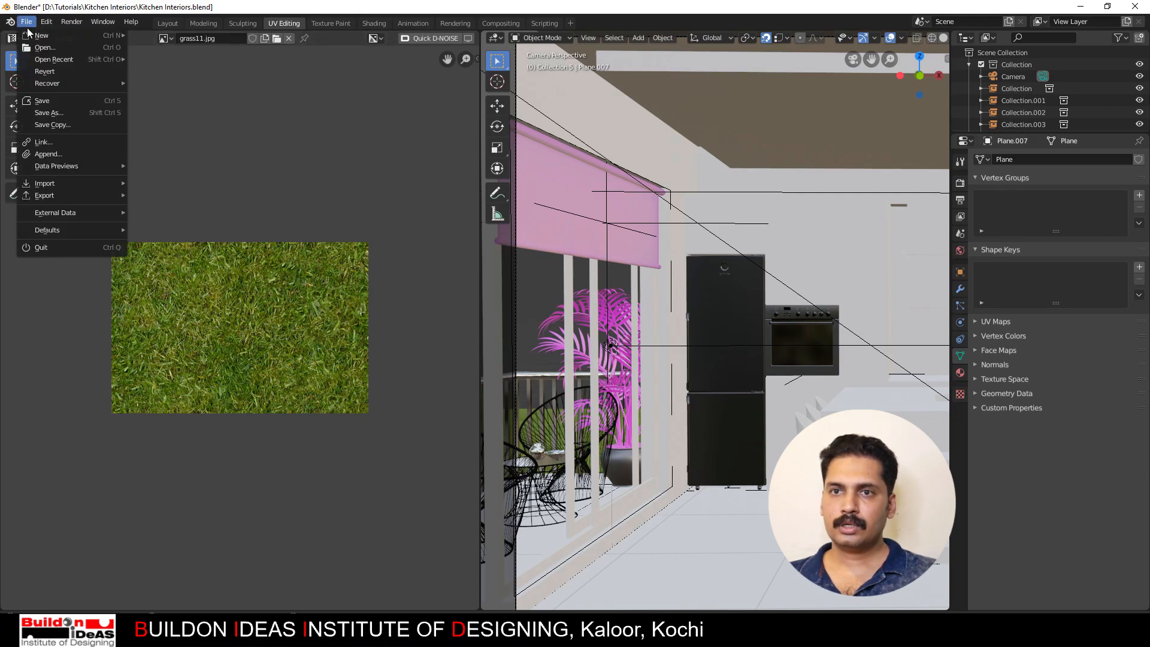
{"action": "mouse_move", "coordinate": [53, 214]}
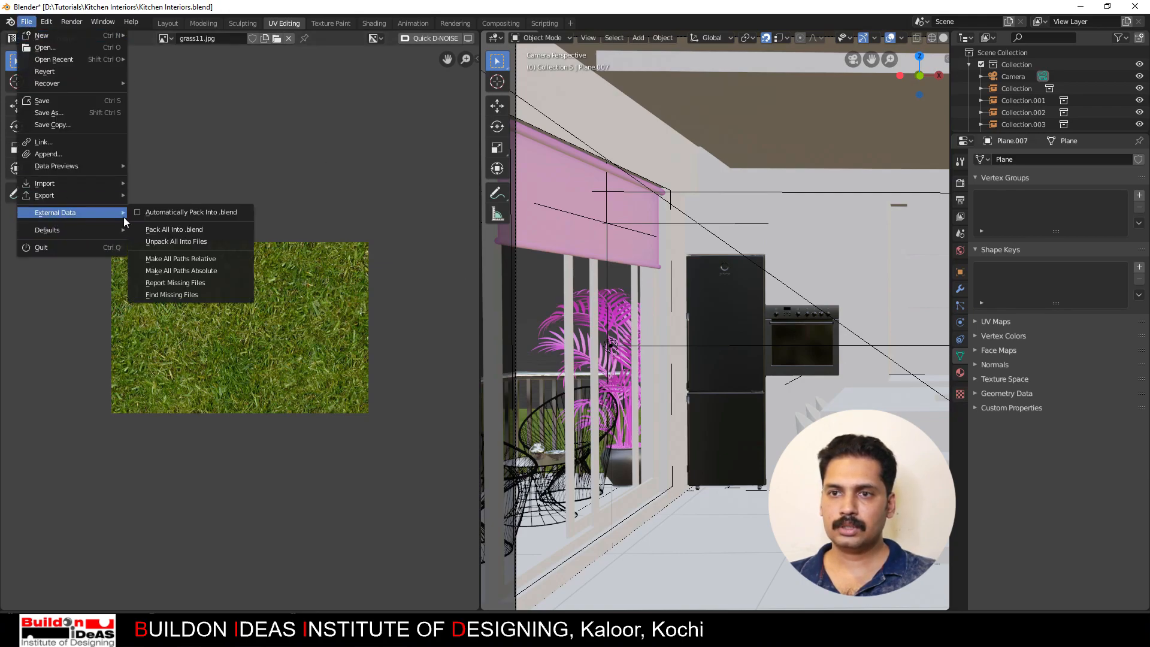
{"action": "left_click", "coordinate": [157, 295]}
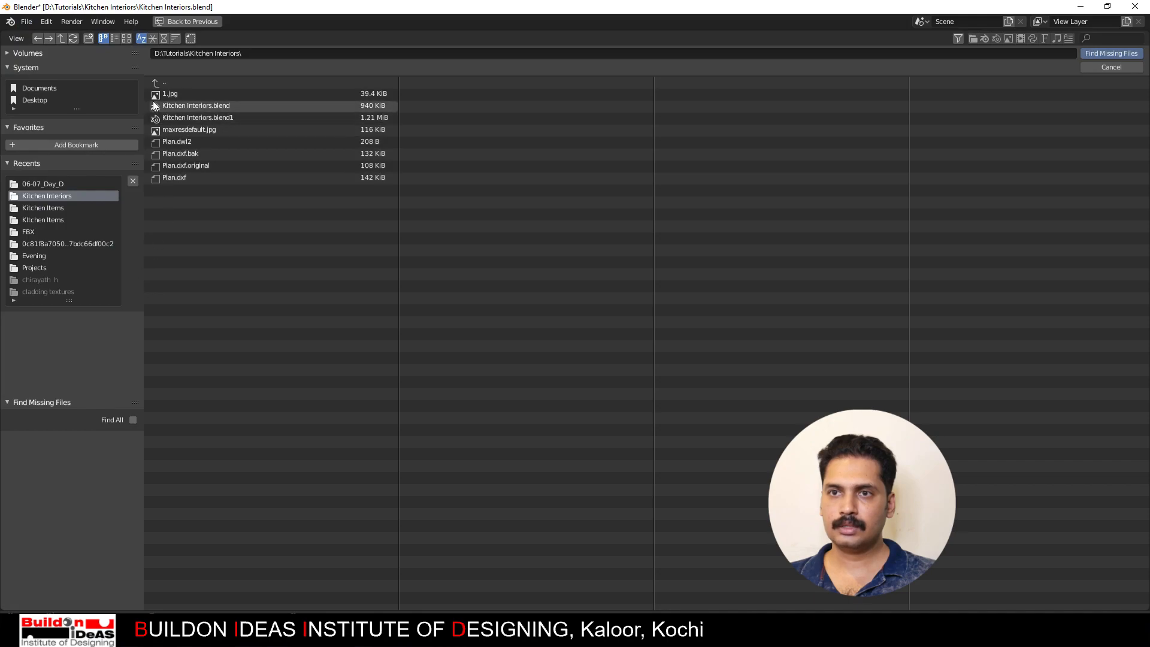
{"action": "double_click", "coordinate": [158, 84]}
{"action": "double_click", "coordinate": [175, 417]}
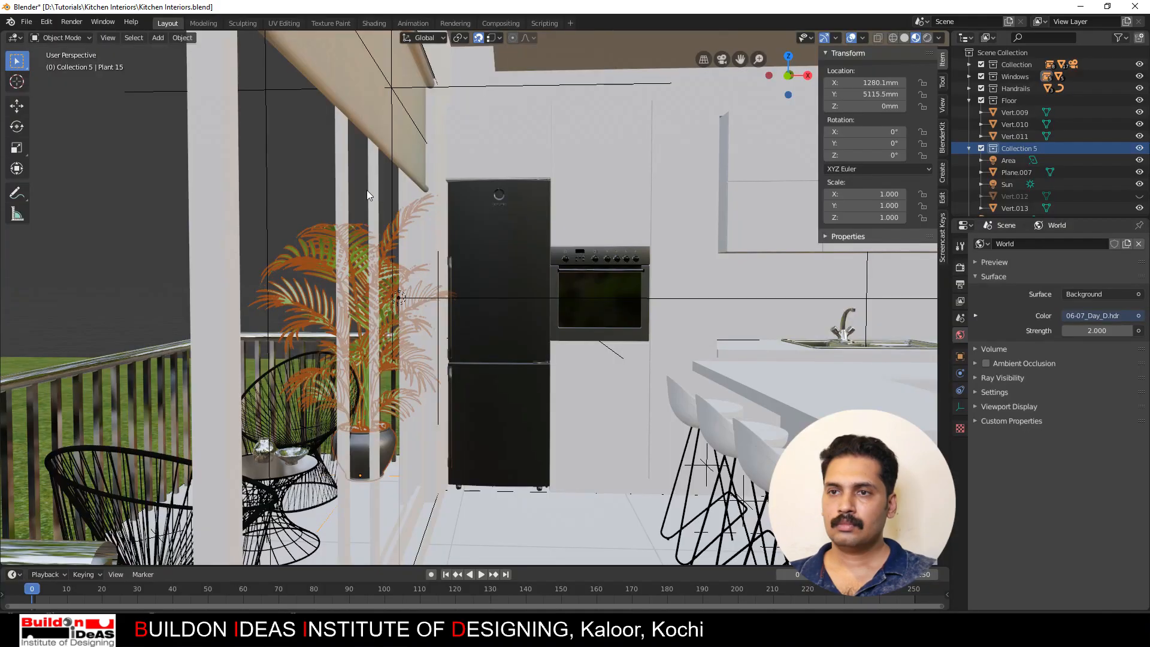
{"action": "left_click", "coordinate": [297, 186]}
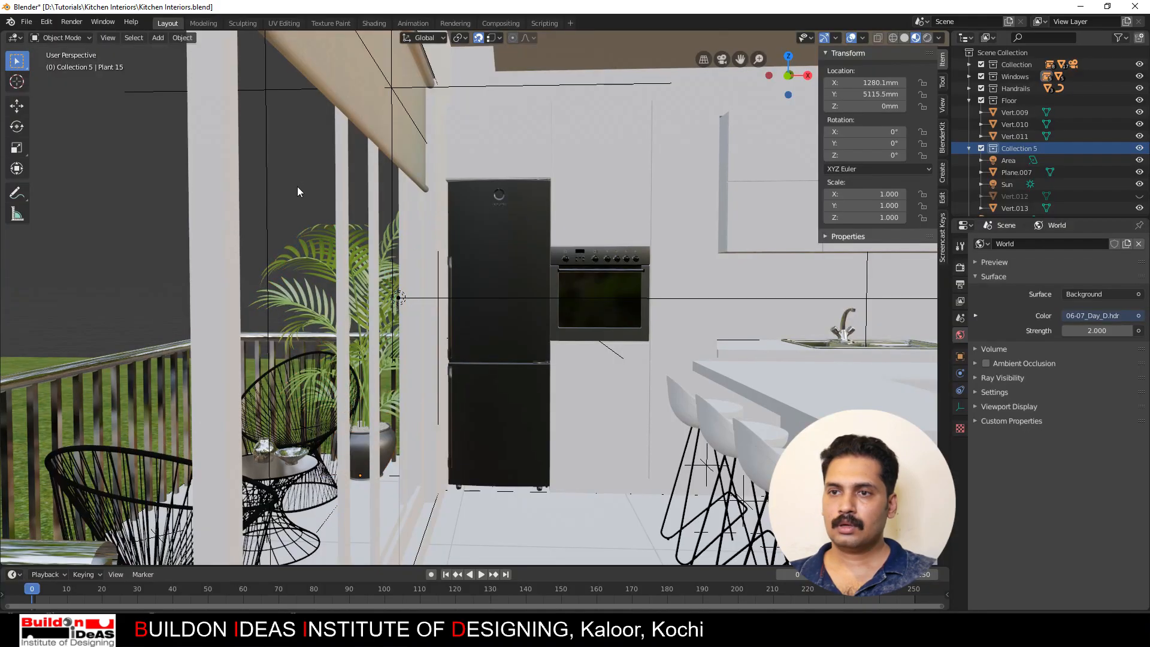
{"action": "key", "text": "ctrl+s"}
Step: Give the suspended ceiling panel a new material with a white Base Color, Specular 0 and Roughness 1, and save the file
{"action": "middle_click_drag", "start_coordinate": [506, 279], "coordinate": [401, 303]}
{"action": "scroll", "coordinate": [453, 267], "scroll_direction": "down", "scroll_amount": 3}
{"action": "scroll", "coordinate": [394, 300], "scroll_direction": "down", "scroll_amount": 1}
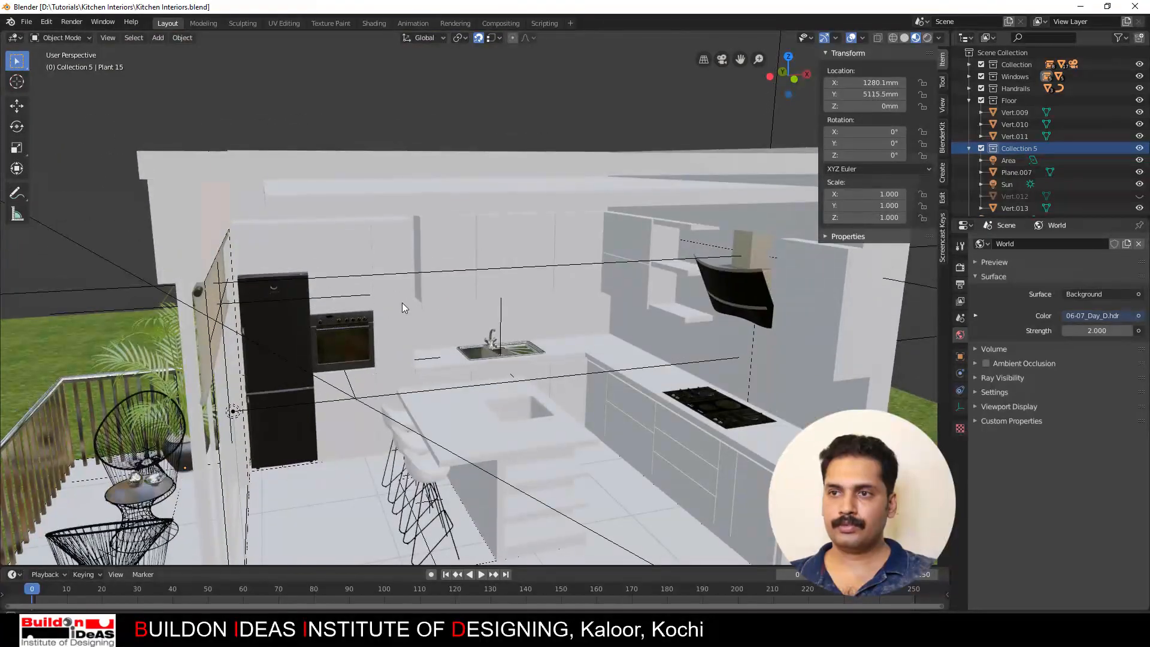
{"action": "scroll", "coordinate": [368, 156], "scroll_direction": "up", "scroll_amount": 2}
{"action": "left_click", "coordinate": [366, 170]}
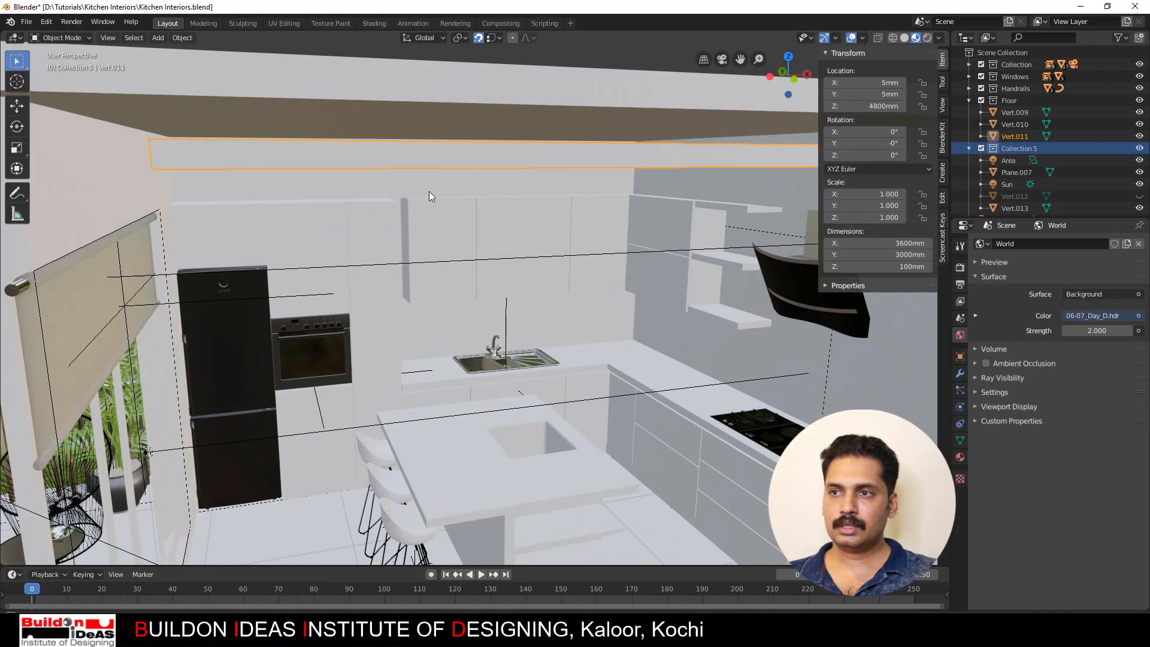
{"action": "middle_click_drag", "start_coordinate": [429, 192], "coordinate": [412, 192]}
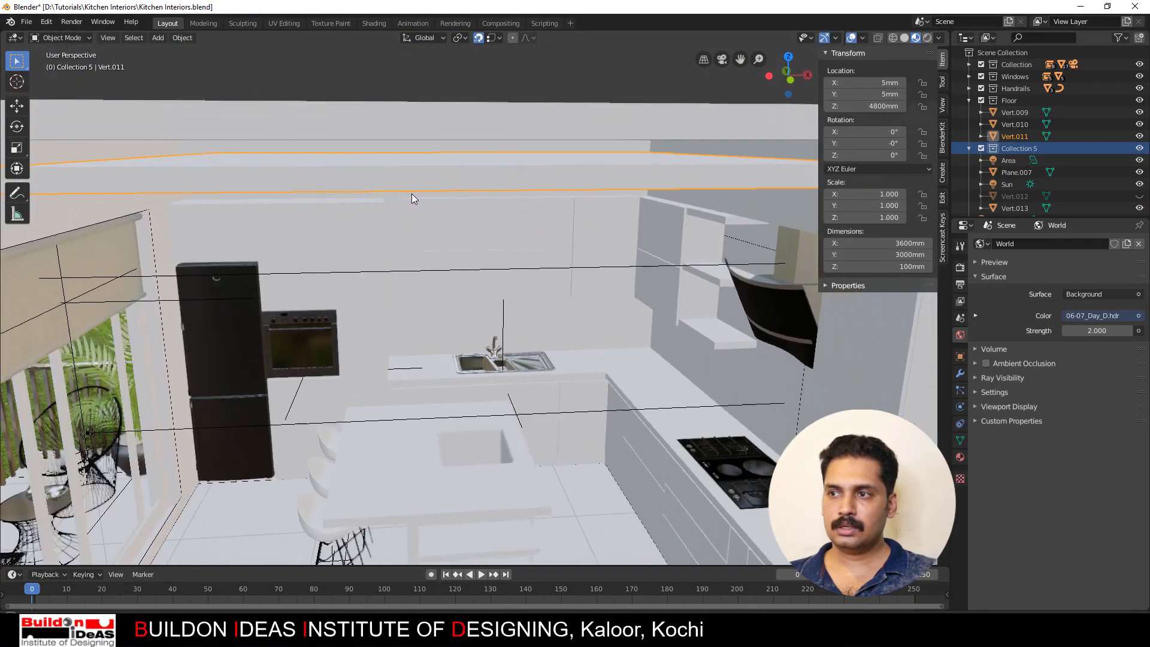
{"action": "left_click", "coordinate": [960, 457]}
{"action": "left_click", "coordinate": [1042, 283]}
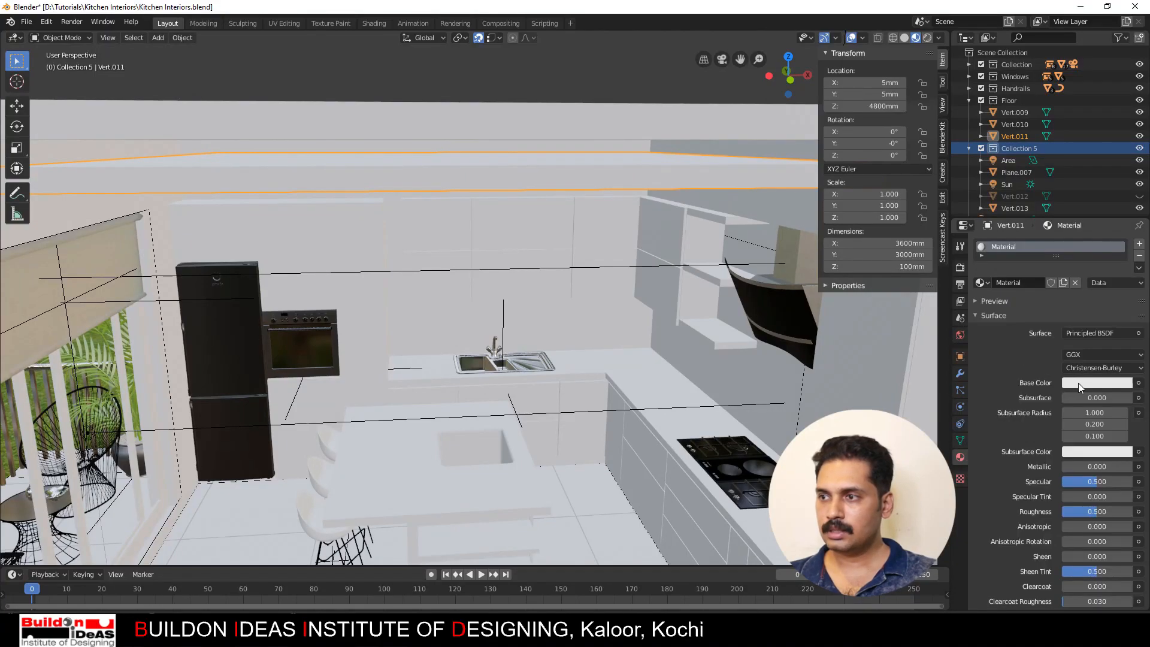
{"action": "left_click_drag", "start_coordinate": [1082, 477], "coordinate": [1135, 512]}
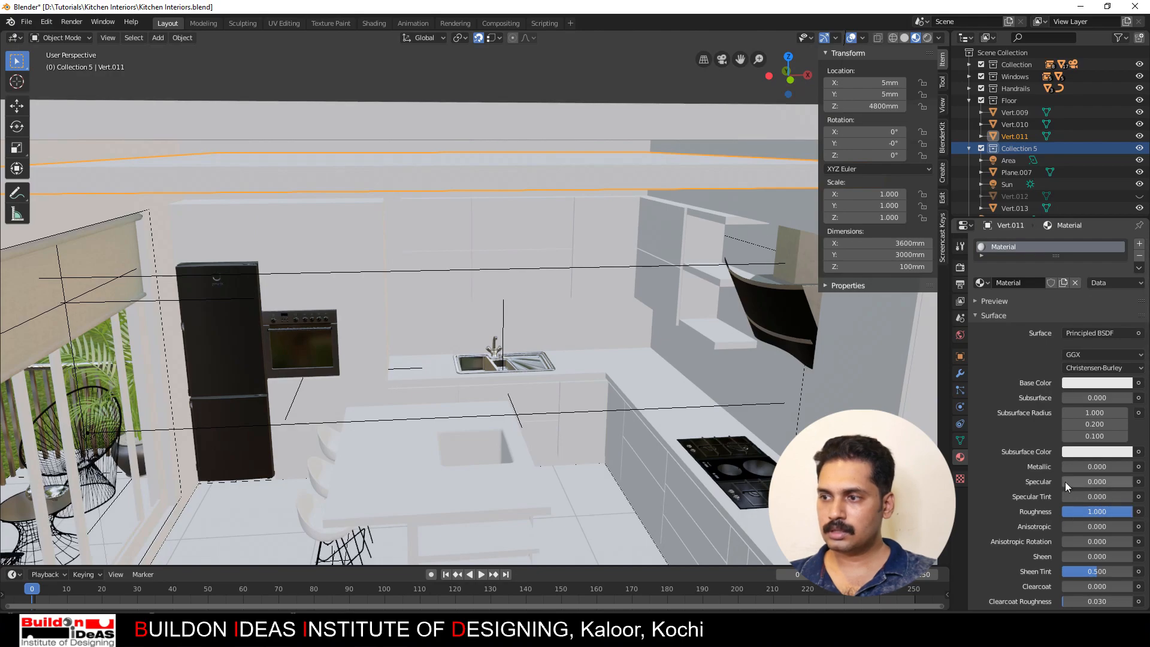
{"action": "key", "text": "ctrl+s"}
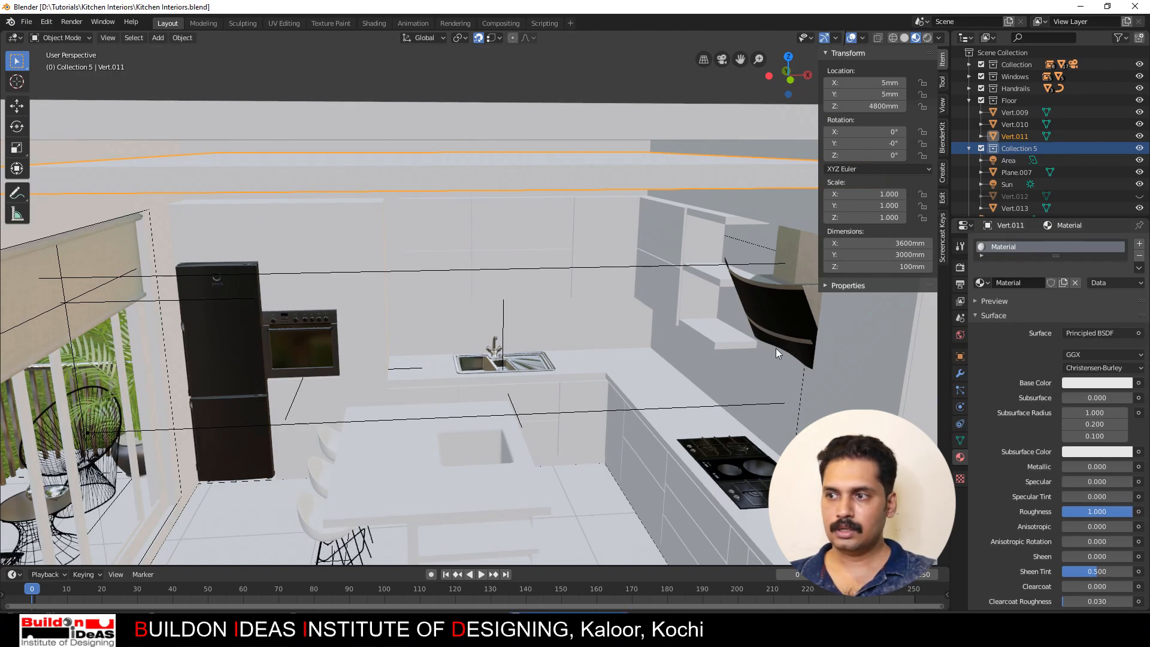
{"action": "left_click", "coordinate": [1089, 384]}
{"action": "left_click_drag", "start_coordinate": [1119, 239], "coordinate": [1119, 207]}
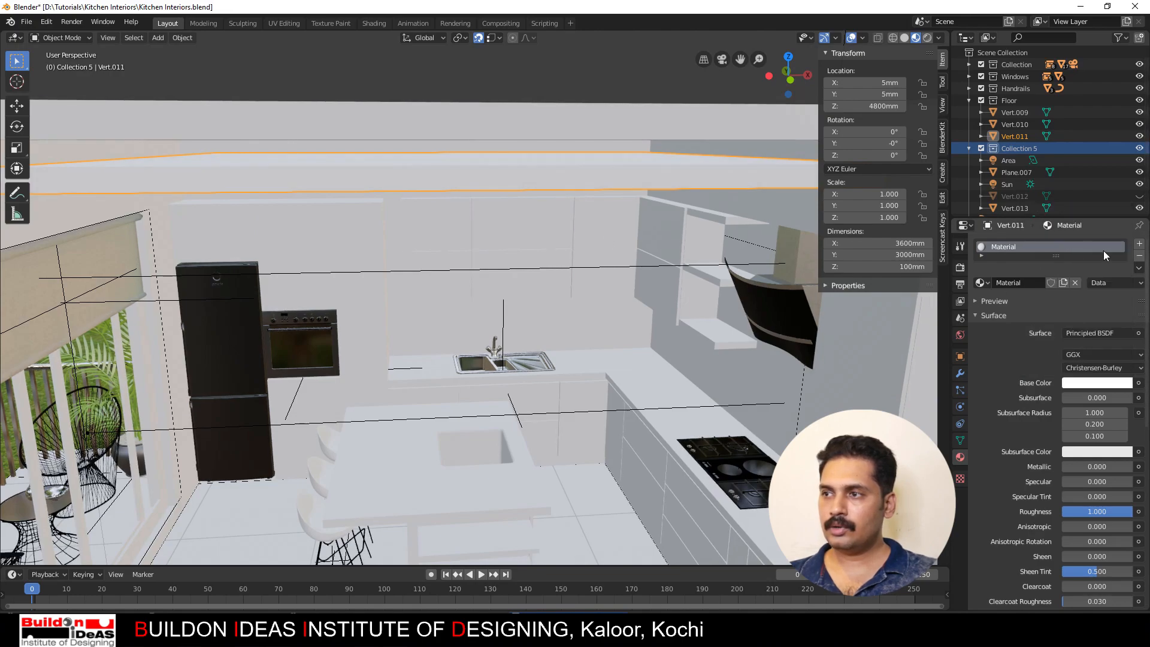
Step: Add a second material to the ceiling panel with an Emission surface in a warm yellow-orange colour
{"action": "left_click_drag", "start_coordinate": [1055, 258], "coordinate": [1056, 352]}
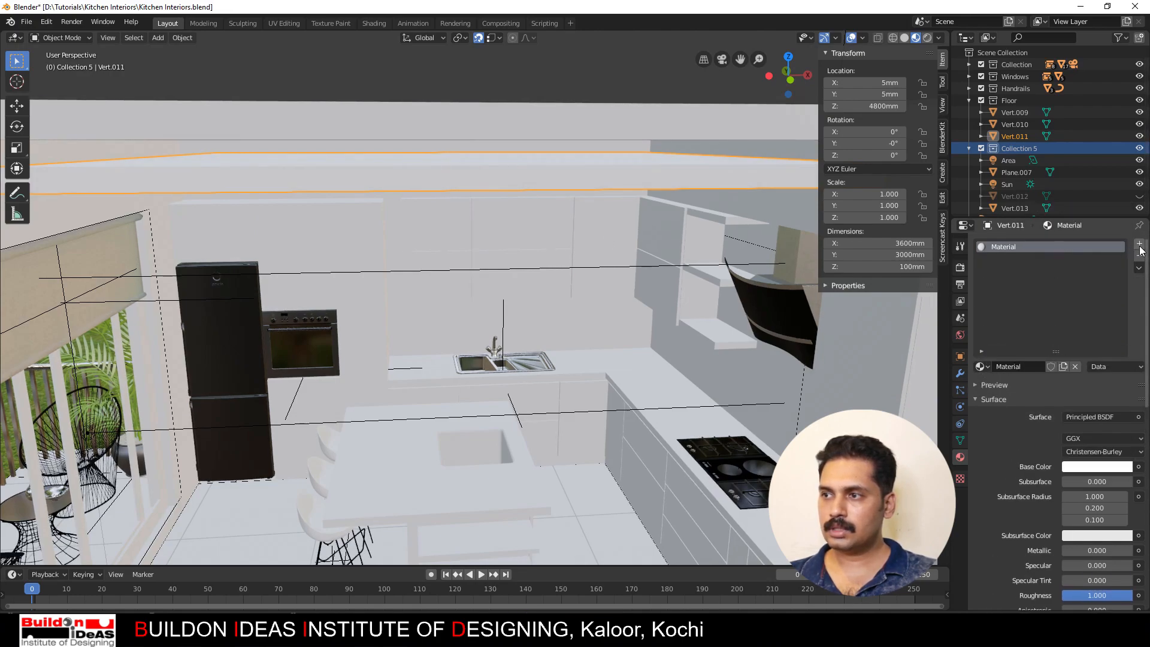
{"action": "left_click", "coordinate": [1139, 243]}
{"action": "left_click", "coordinate": [1022, 365]}
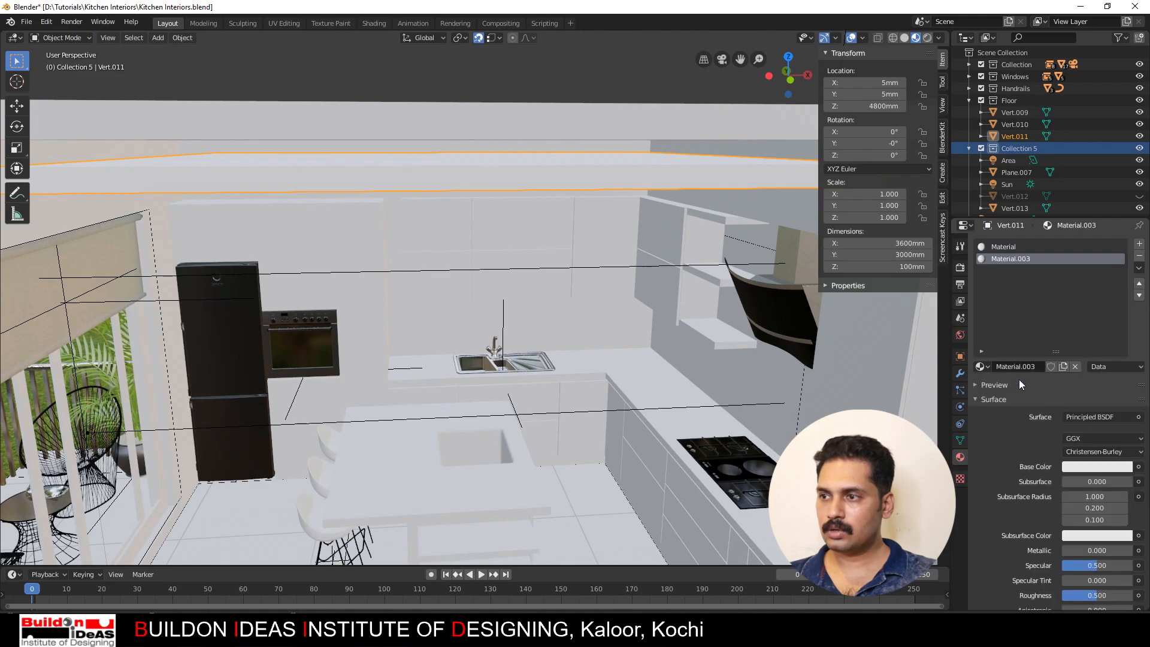
{"action": "left_click", "coordinate": [1084, 419]}
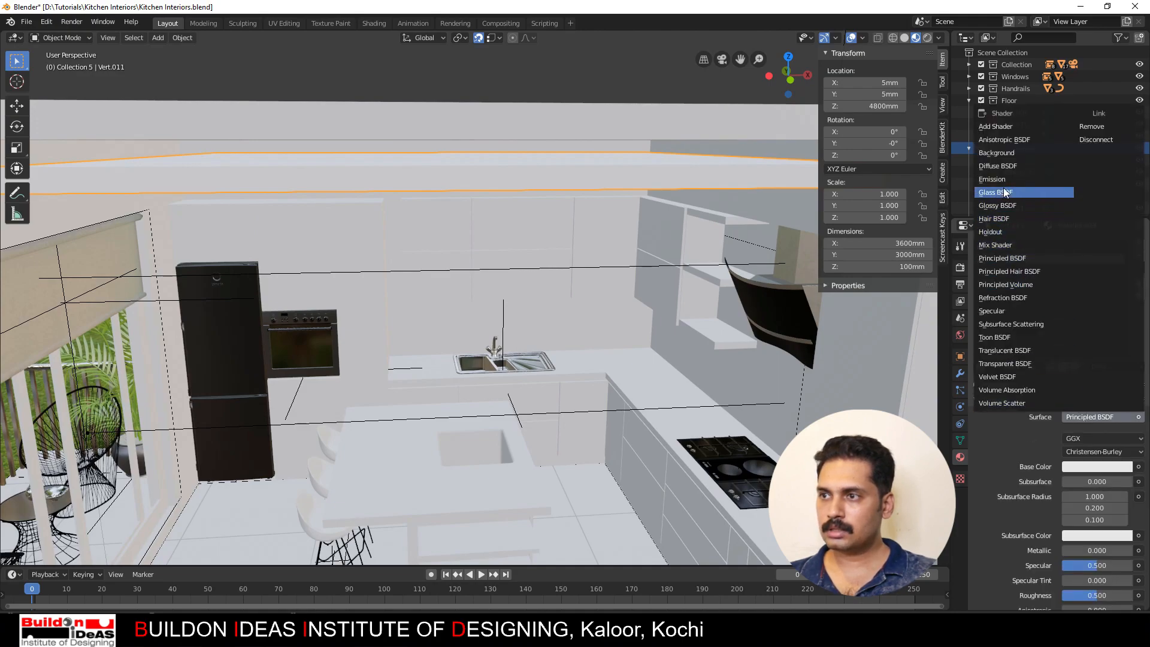
{"action": "left_click", "coordinate": [998, 183]}
{"action": "left_click", "coordinate": [1081, 437]}
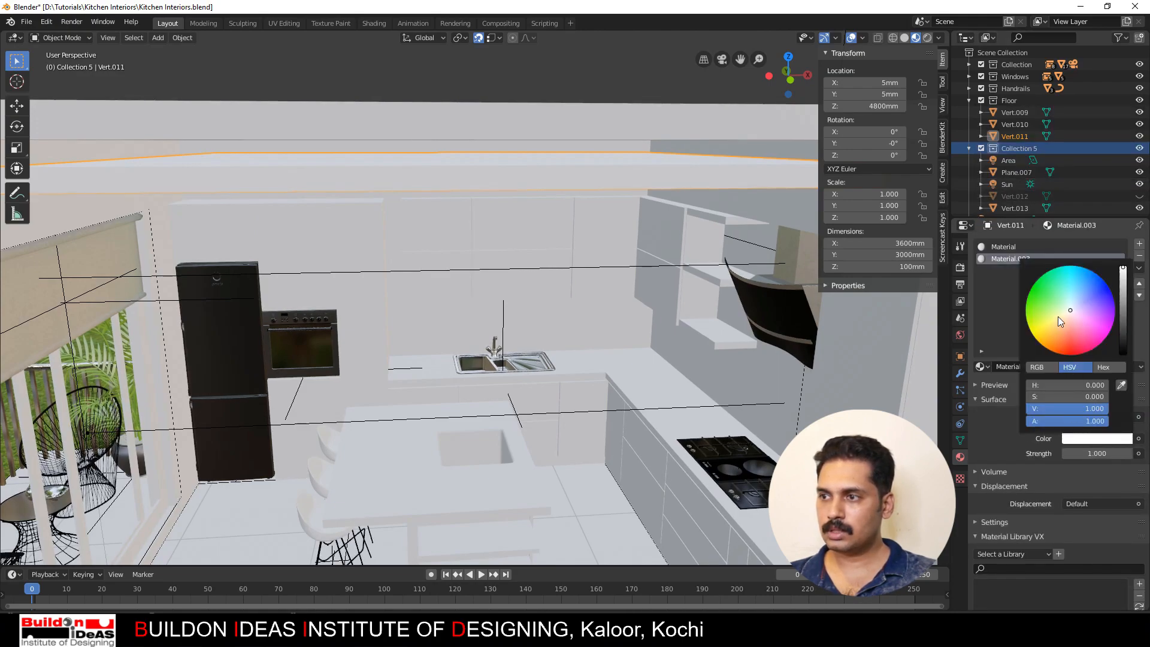
{"action": "left_click_drag", "start_coordinate": [1058, 316], "coordinate": [1058, 325]}
Step: Assign the emission material to the ceiling panel's top face and set its Strength to 50
{"action": "key", "text": "Tab"}
{"action": "left_click", "coordinate": [1100, 467]}
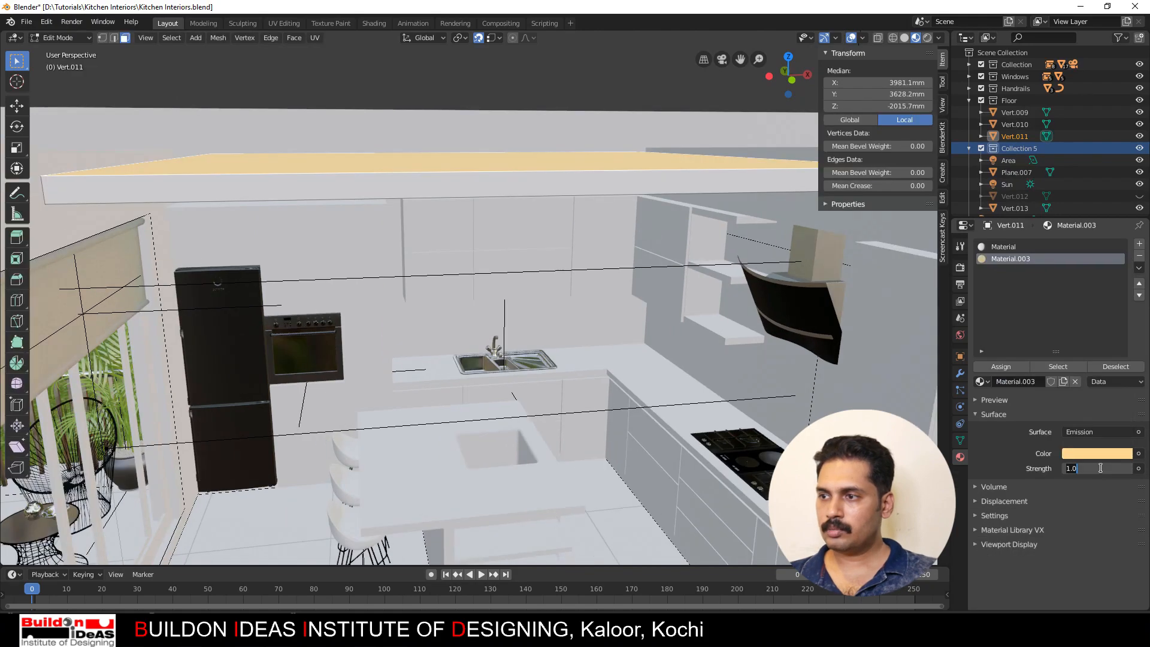
{"action": "type", "text": "20"}
{"action": "key", "text": "Return"}
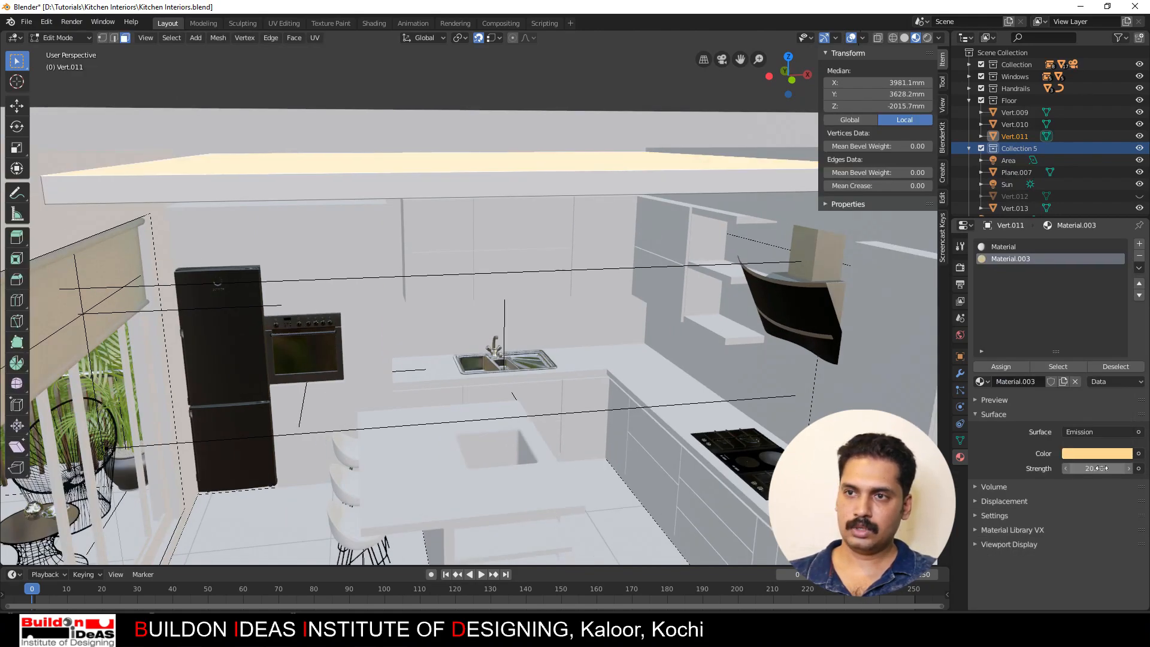
{"action": "left_click", "coordinate": [978, 399]}
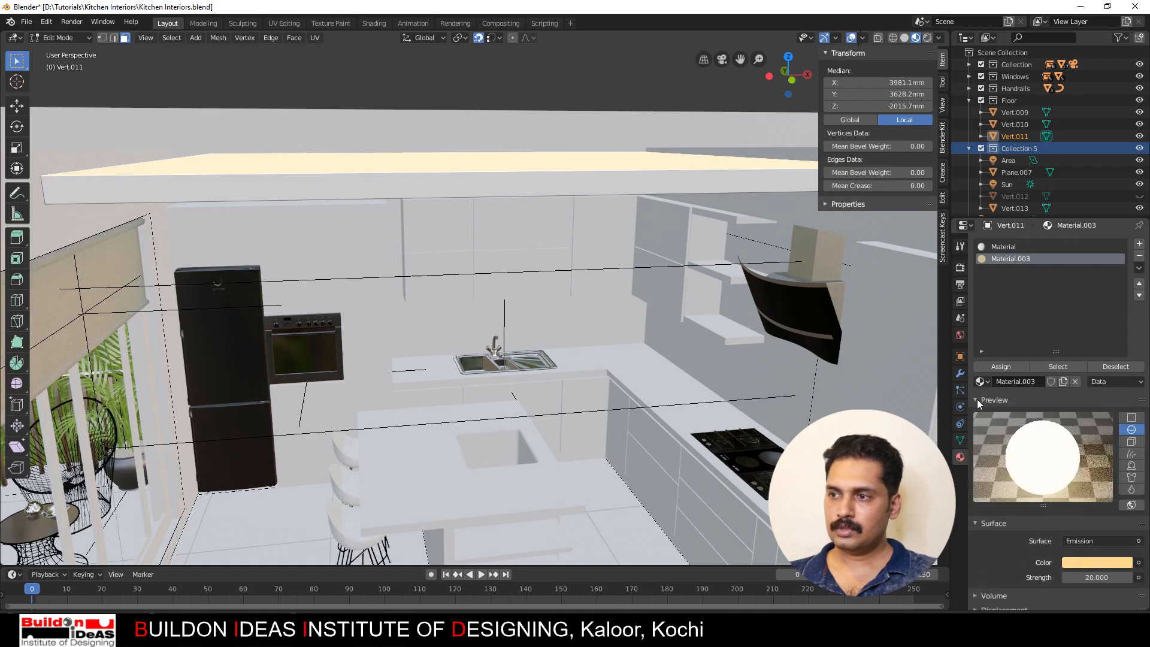
{"action": "left_click", "coordinate": [1084, 576]}
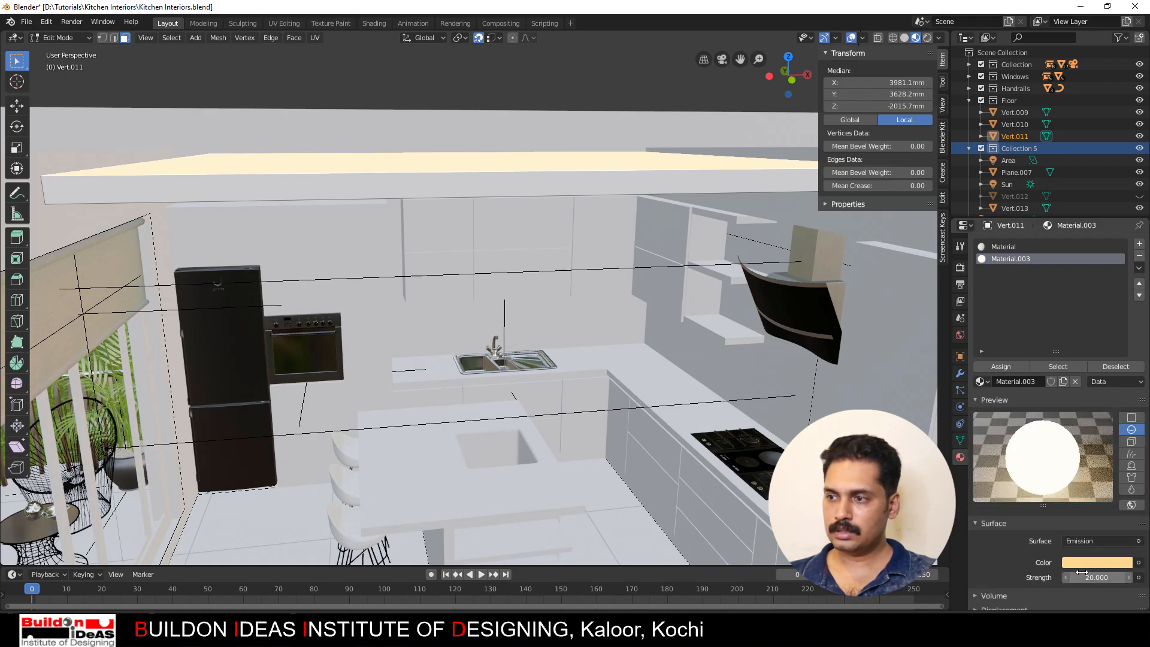
{"action": "key", "text": "Return"}
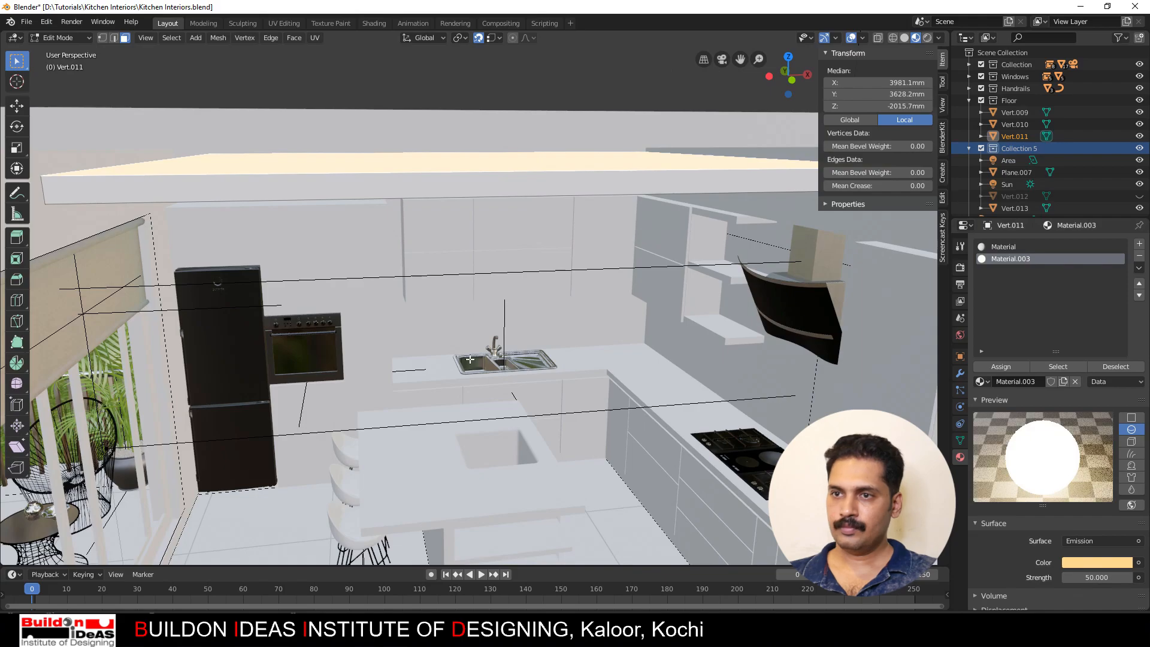
Step: Render the kitchen from the camera and inspect the finished image in the enlarged render window
{"action": "key", "text": "KP_0"}
{"action": "left_click", "coordinate": [455, 23]}
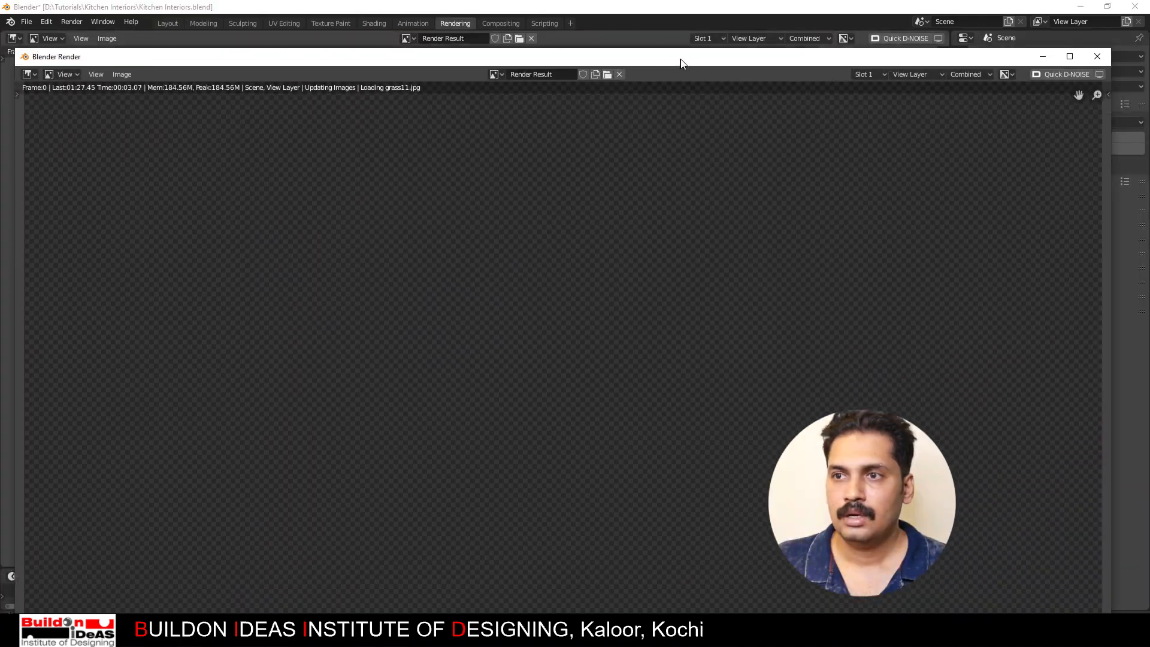
{"action": "double_click", "coordinate": [680, 60]}
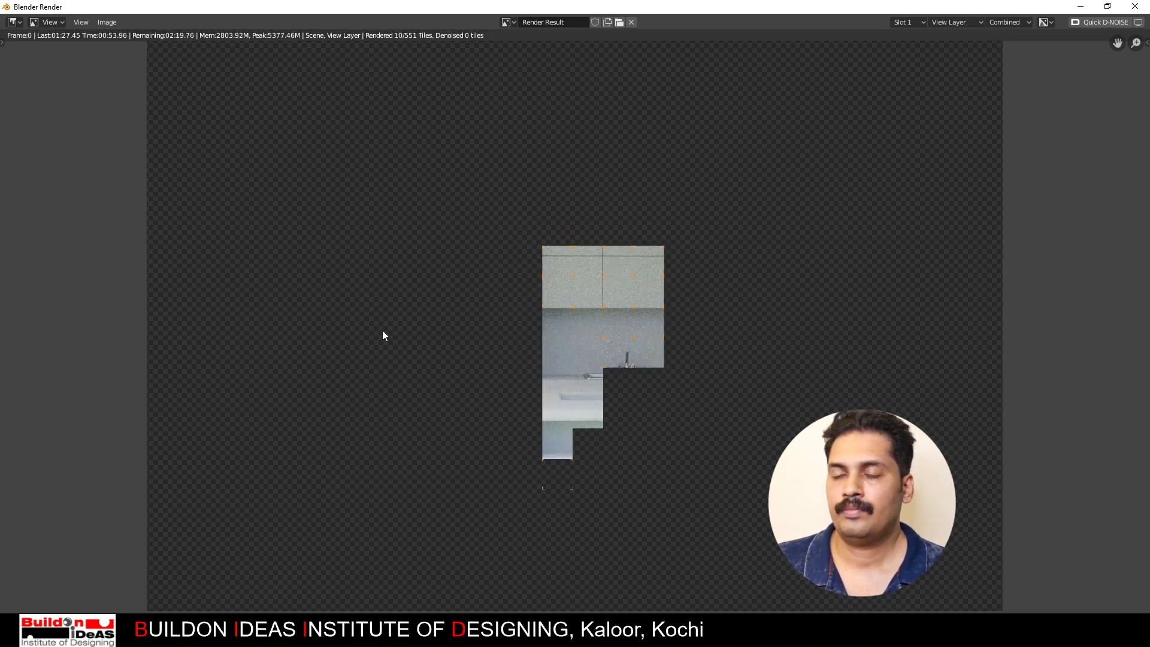
{"action": "scroll", "coordinate": [389, 305], "scroll_direction": "down", "scroll_amount": 2}
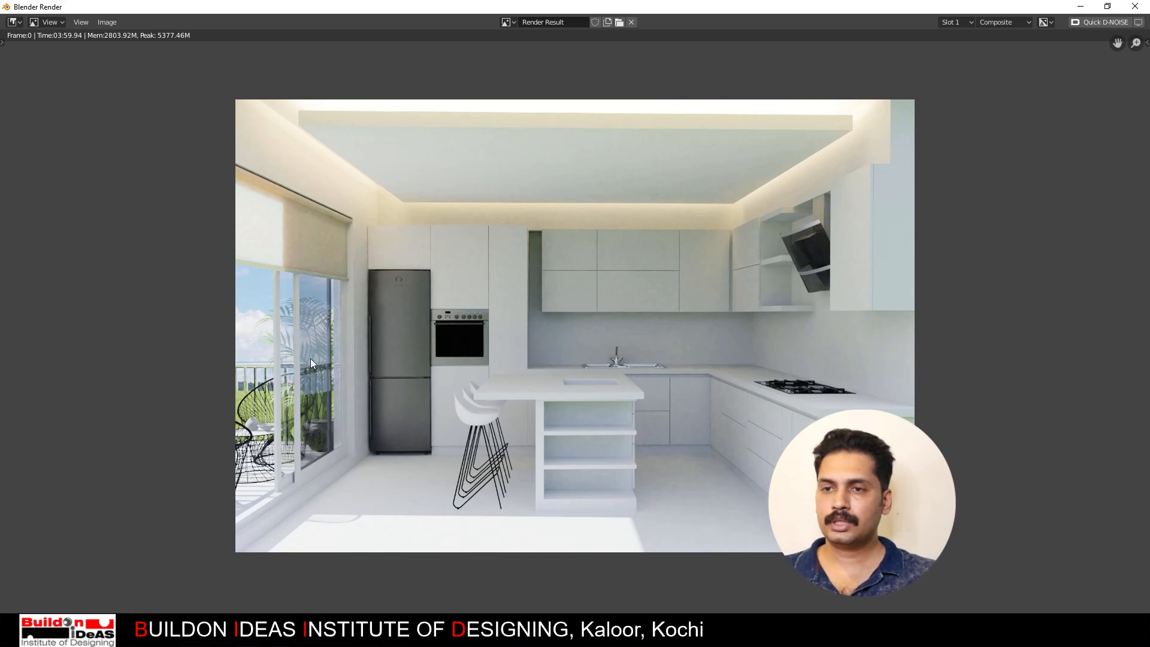
{"action": "left_click", "coordinate": [1126, 7]}
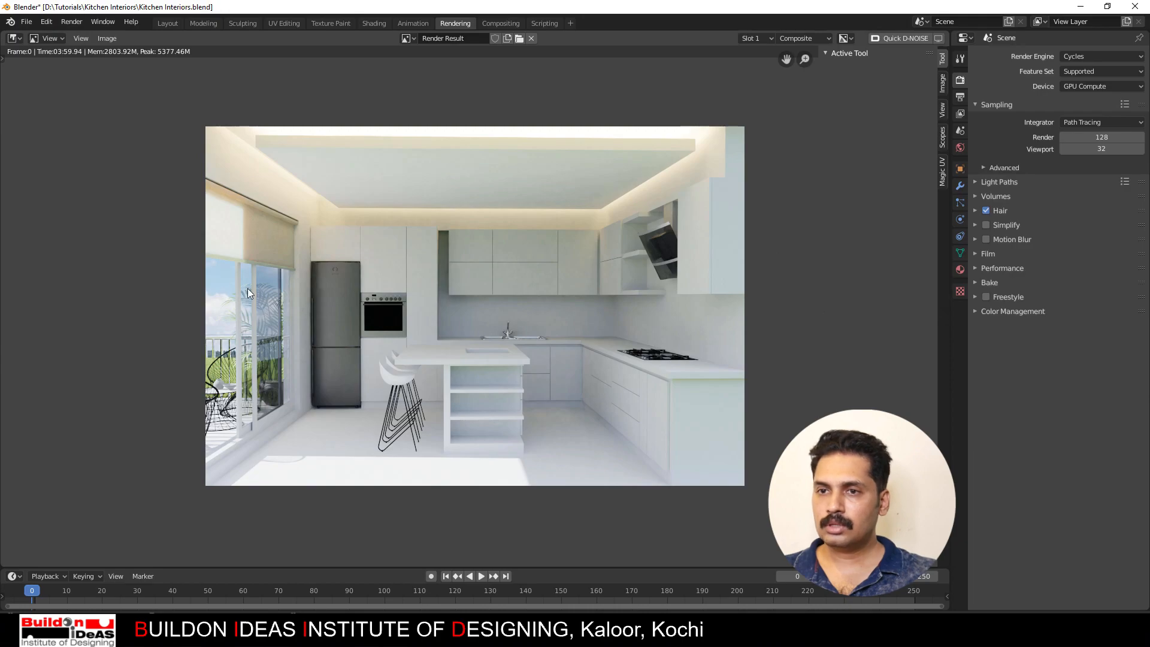
Step: Turn off Shadow ray visibility for both glass panes of the sliding balcony door
{"action": "left_click", "coordinate": [162, 24]}
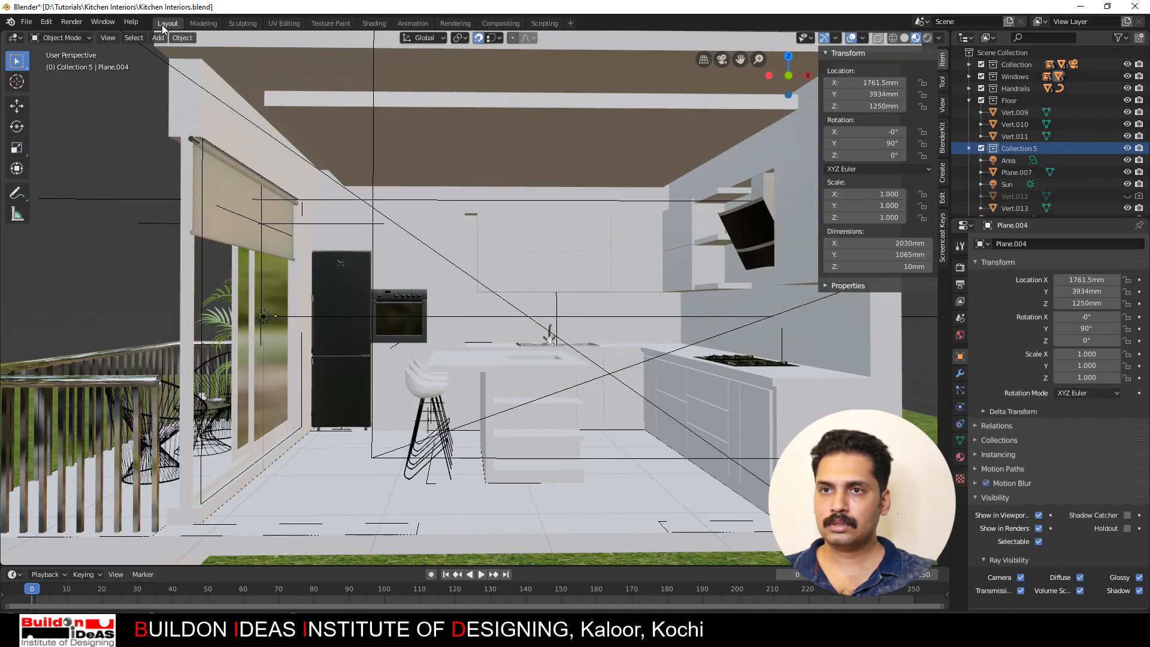
{"action": "left_click", "coordinate": [269, 338]}
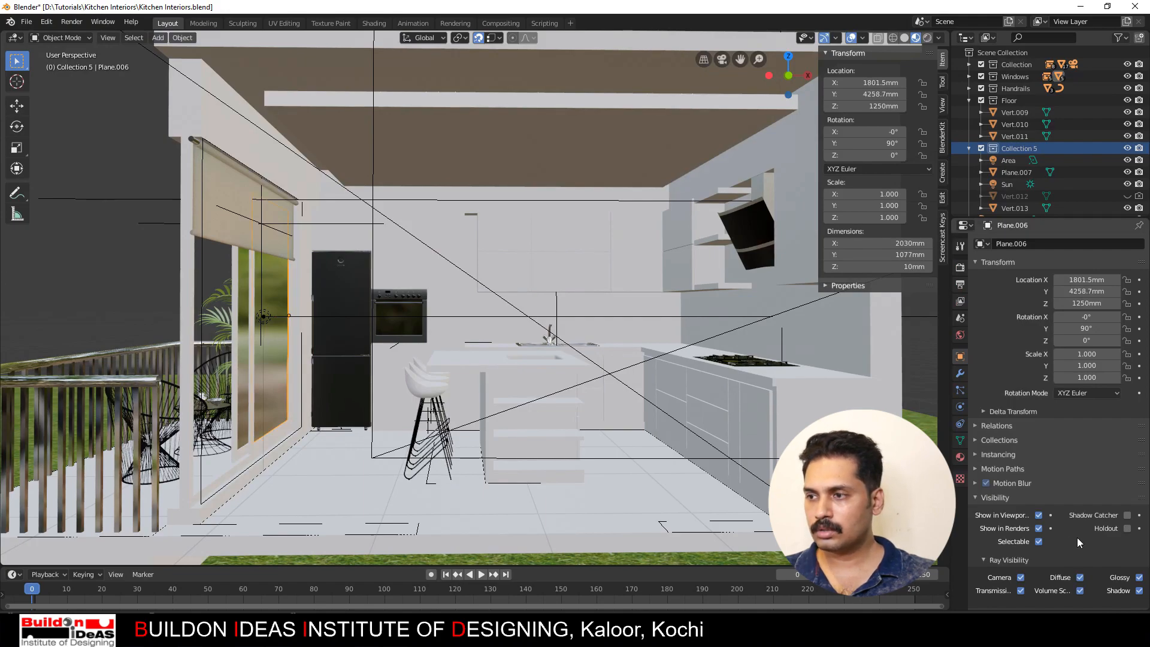
{"action": "left_click", "coordinate": [960, 373]}
{"action": "left_click", "coordinate": [960, 358]}
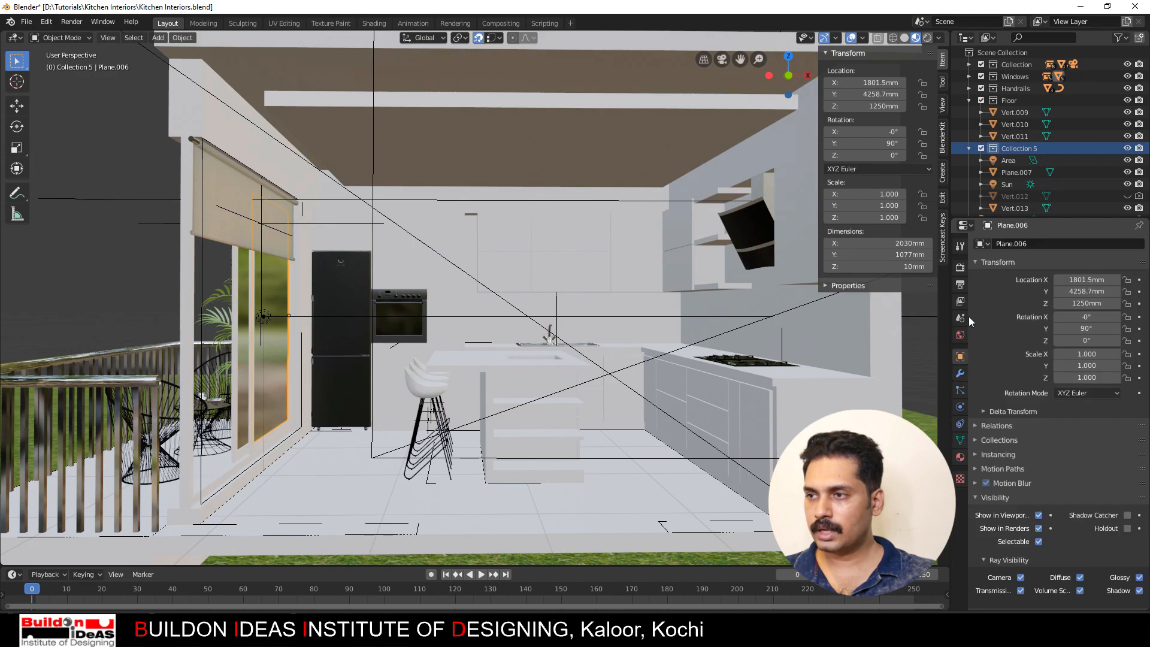
{"action": "left_click", "coordinate": [1139, 591]}
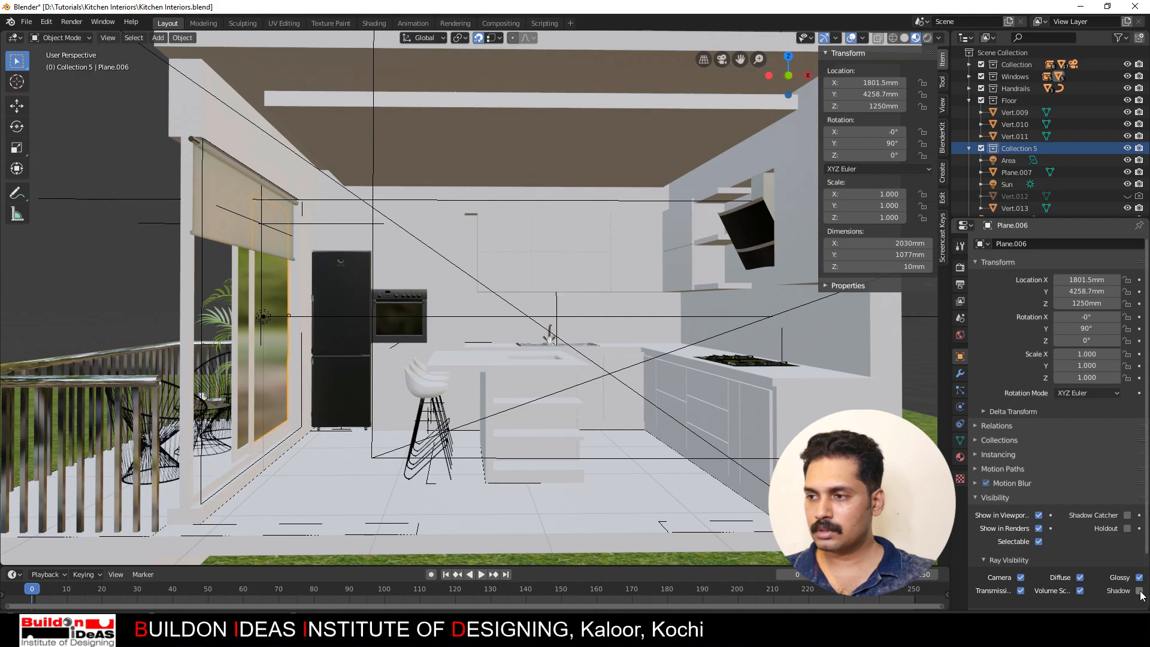
{"action": "left_click", "coordinate": [243, 275]}
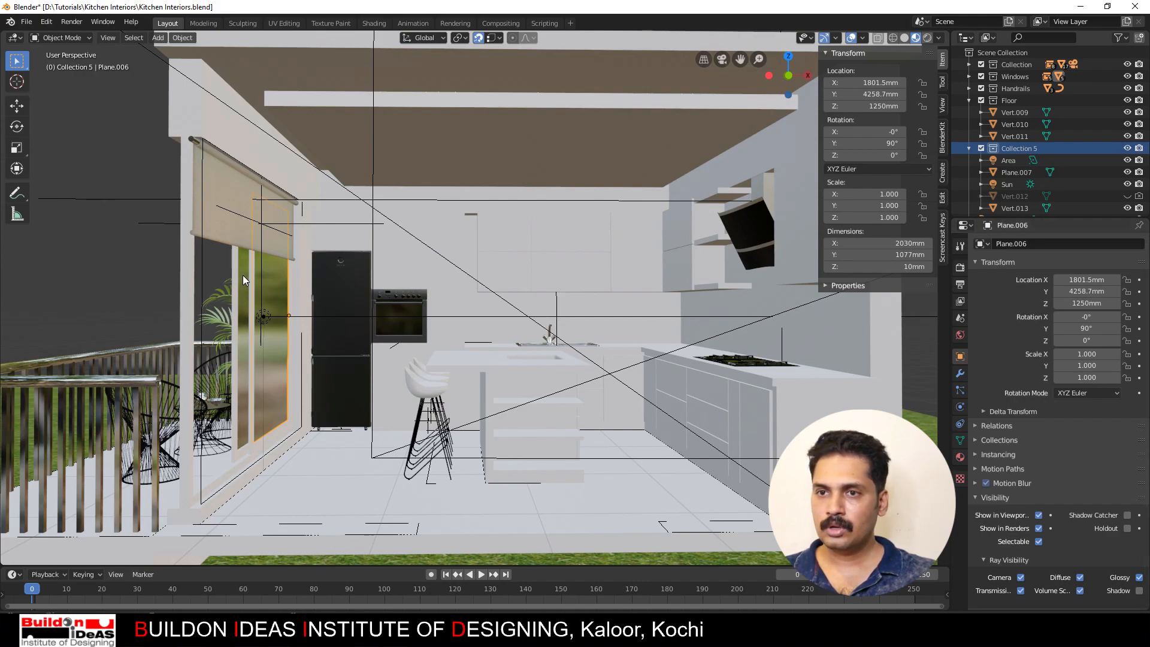
{"action": "left_click", "coordinate": [1139, 591]}
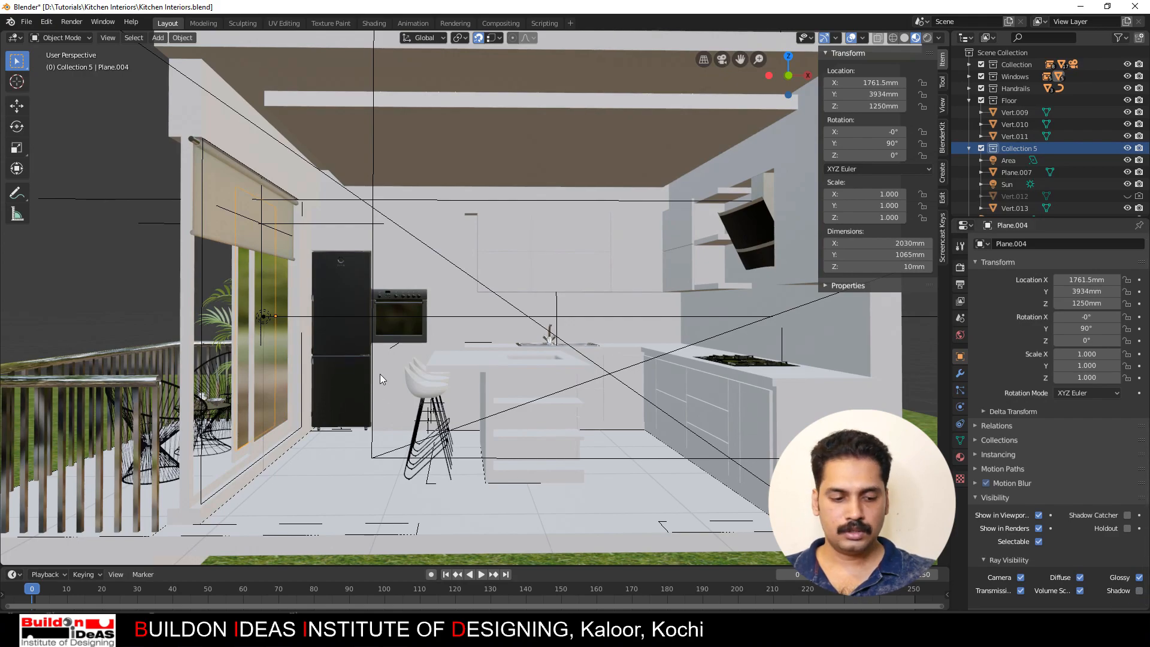
Step: Save the file, render the kitchen from the camera and inspect the image before closing the render window
{"action": "key", "text": "ctrl+s"}
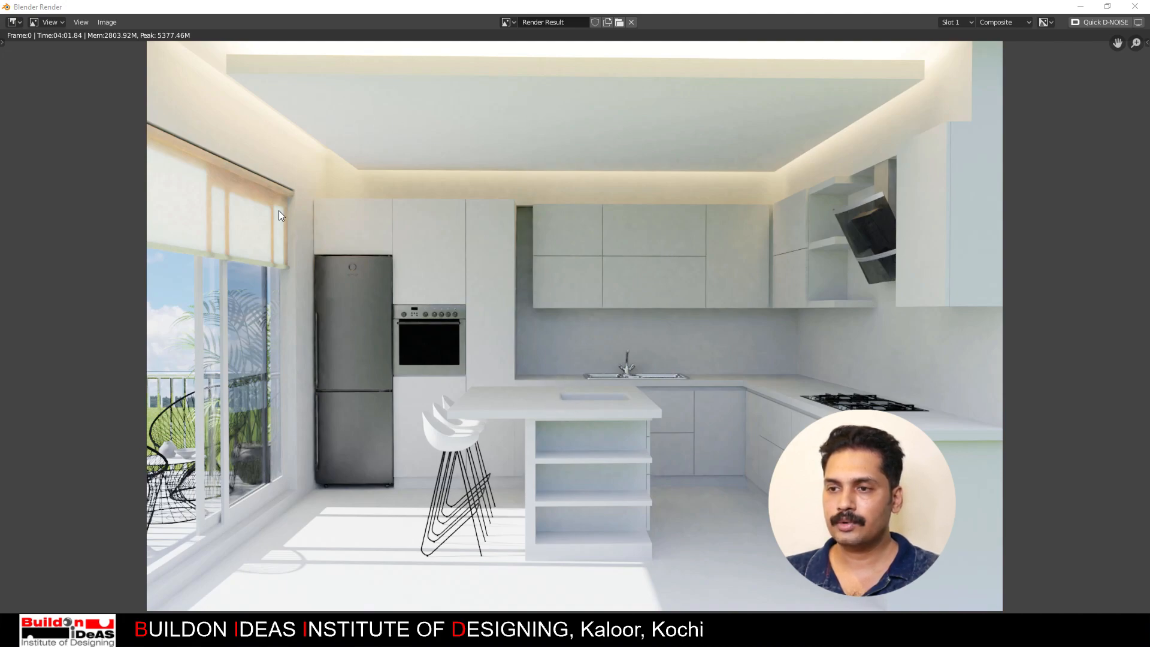
{"action": "left_click", "coordinate": [1135, 7]}
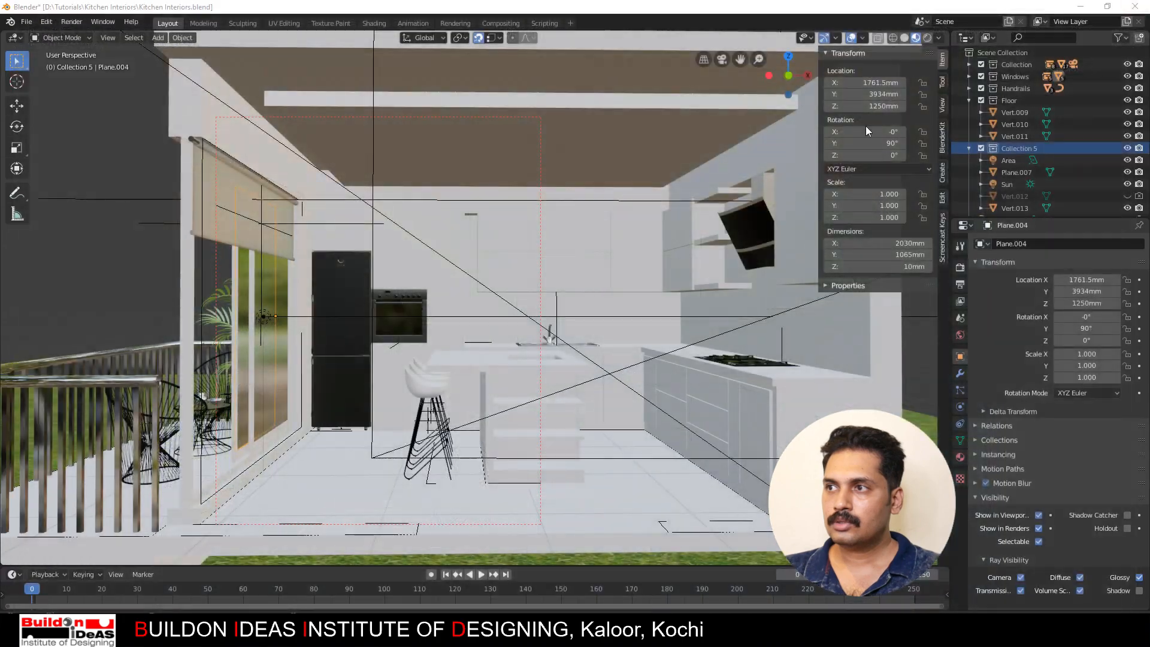
Step: Set the Strength of the suspended ceiling panel's emission material to 30 and save the file
{"action": "left_click", "coordinate": [688, 113]}
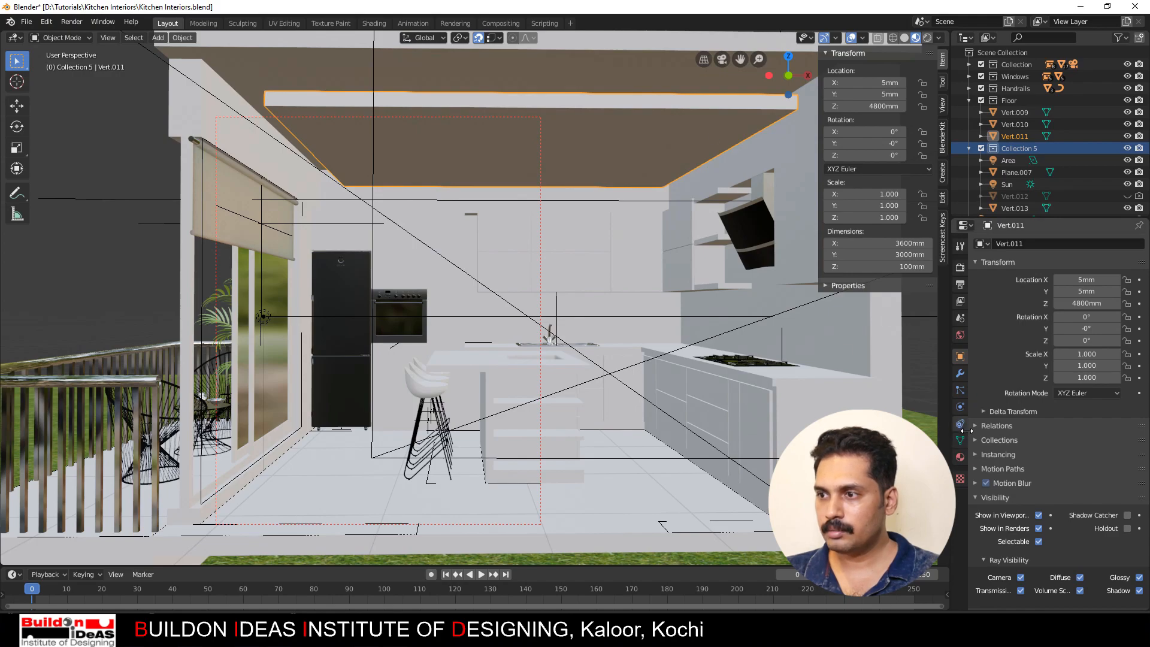
{"action": "left_click", "coordinate": [960, 456]}
{"action": "left_click", "coordinate": [1101, 562]}
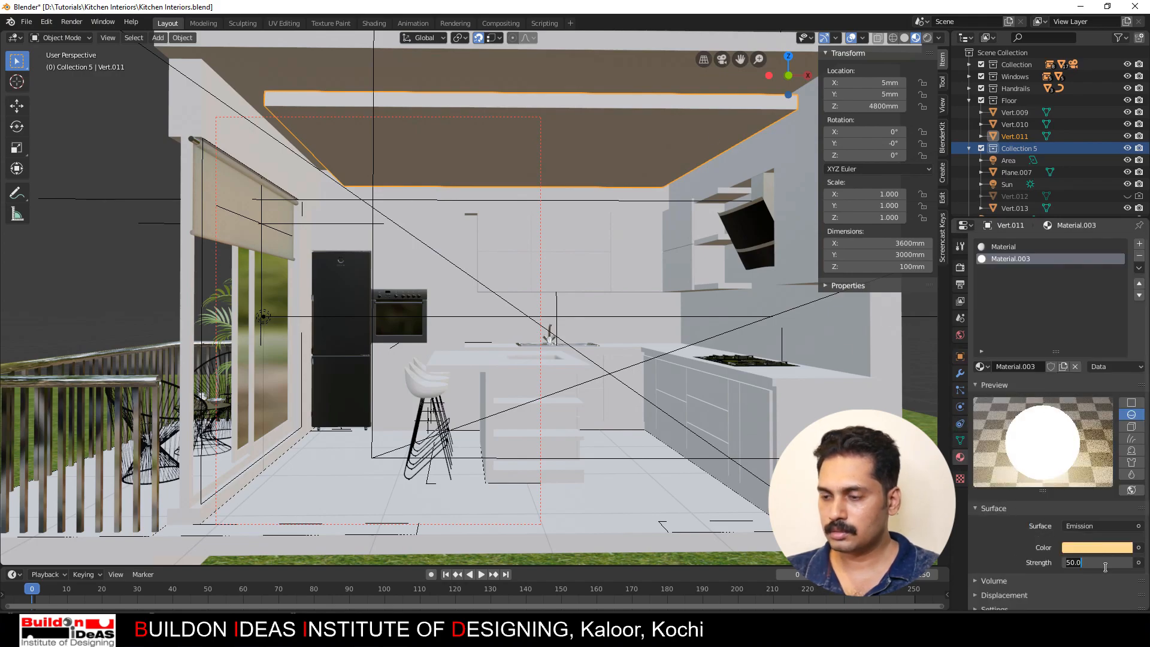
{"action": "type", "text": "30"}
{"action": "key", "text": "Return"}
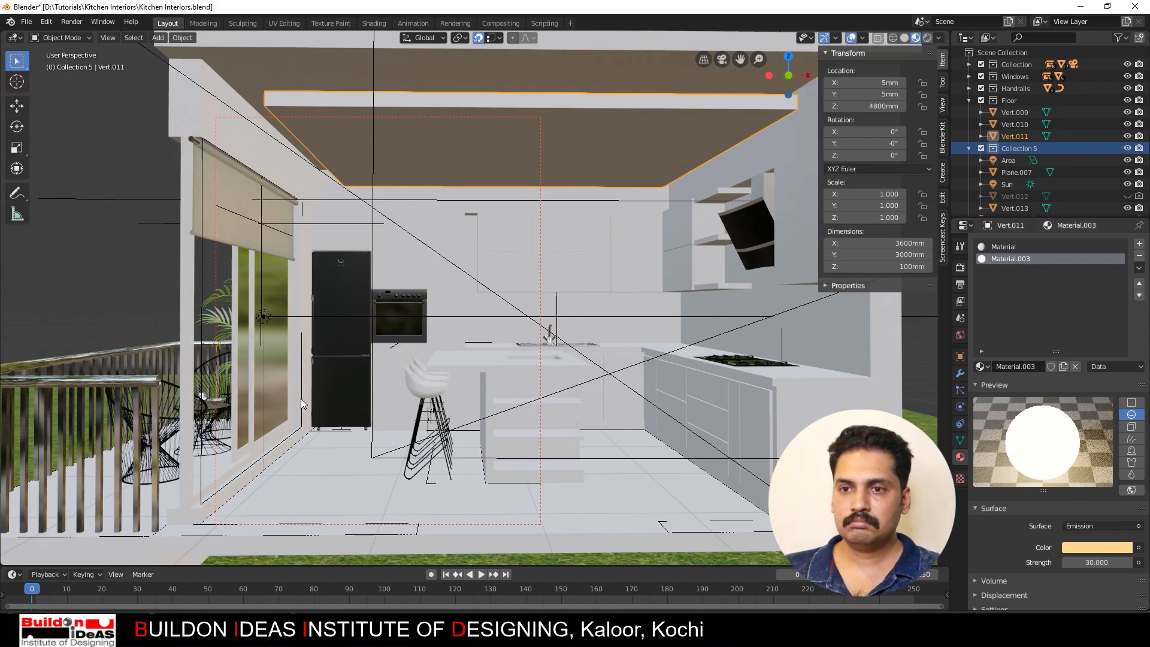
{"action": "left_click", "coordinate": [278, 23]}
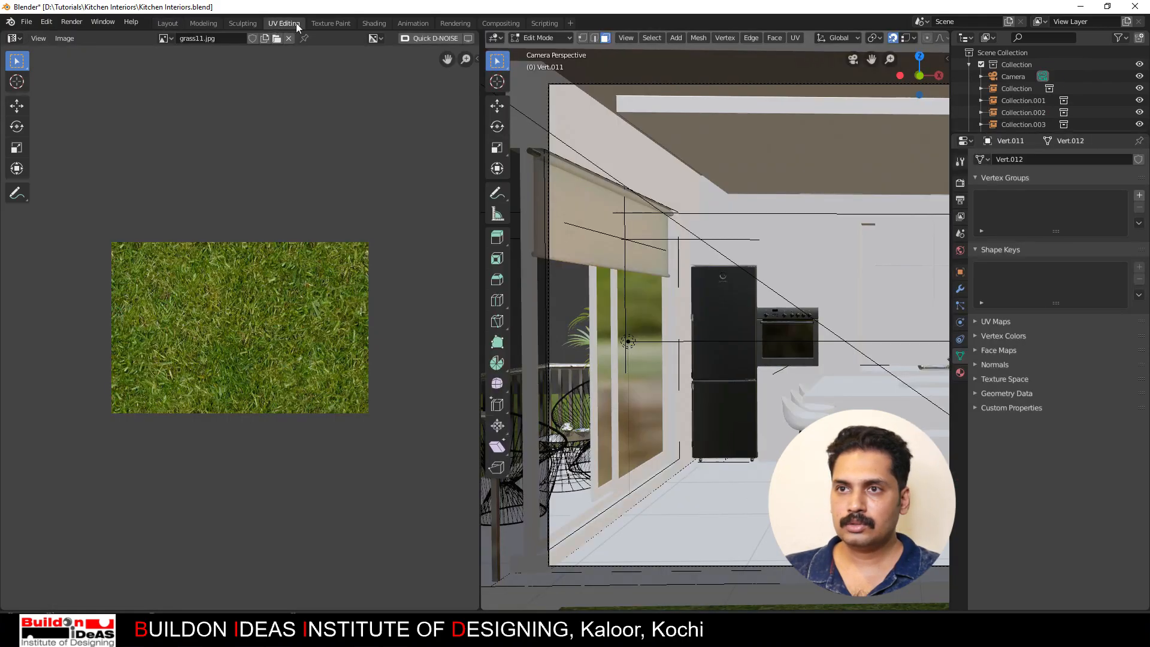
{"action": "left_click", "coordinate": [377, 23]}
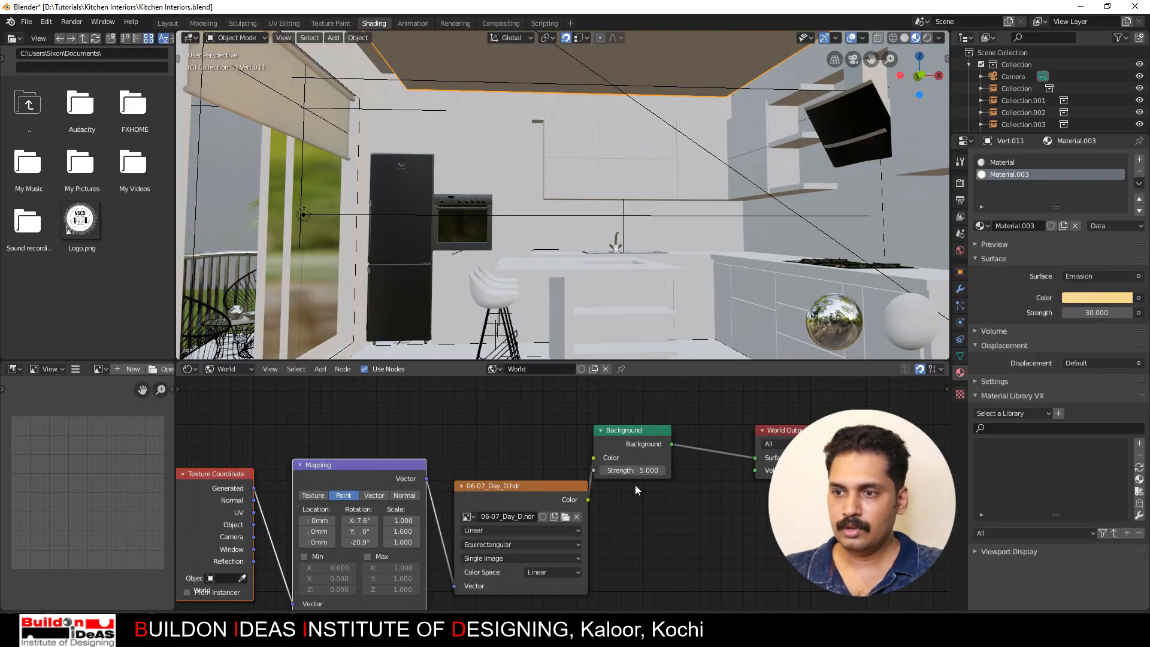
{"action": "key", "text": "ctrl+s"}
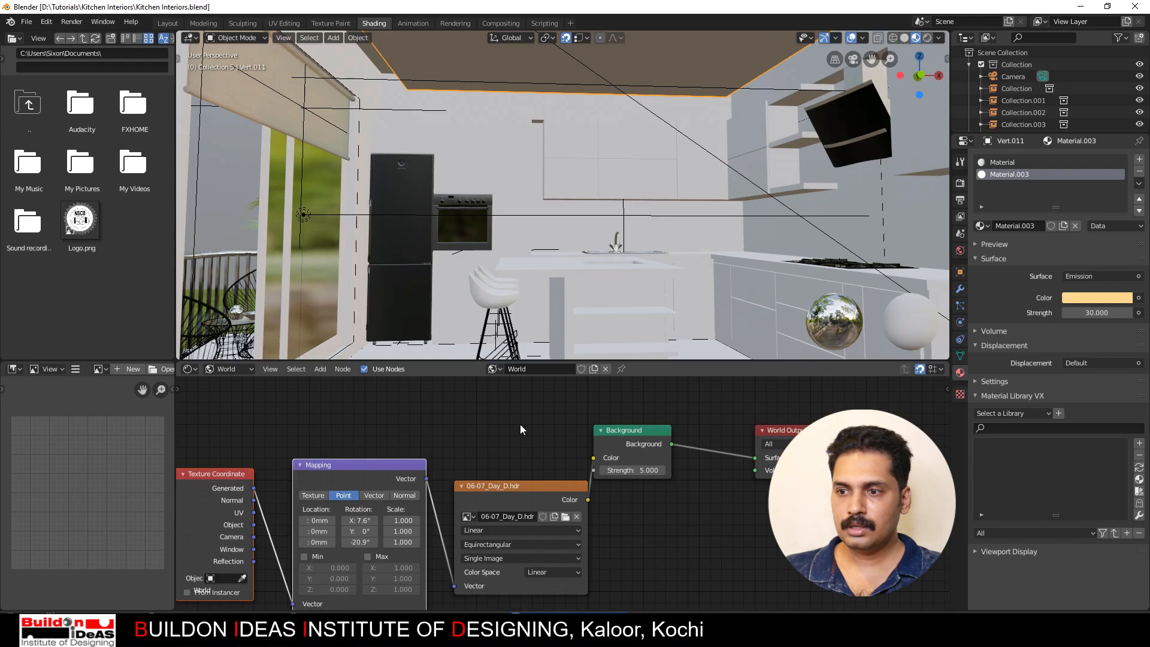
Step: Move the sun lamp outside the building to about X -2566 mm, Y 5125 mm, Z 4785 mm and check the kitchen in wireframe
{"action": "left_click", "coordinate": [237, 205]}
{"action": "scroll", "coordinate": [408, 241], "scroll_direction": "down", "scroll_amount": 10}
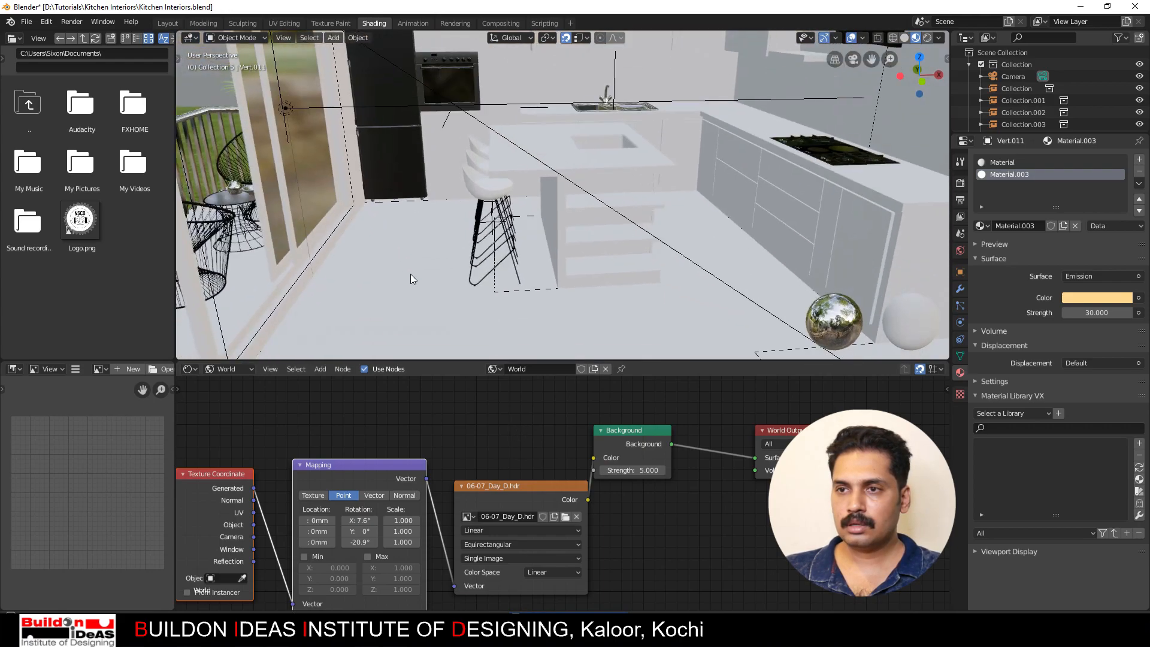
{"action": "middle_click_drag", "start_coordinate": [430, 246], "coordinate": [432, 219]}
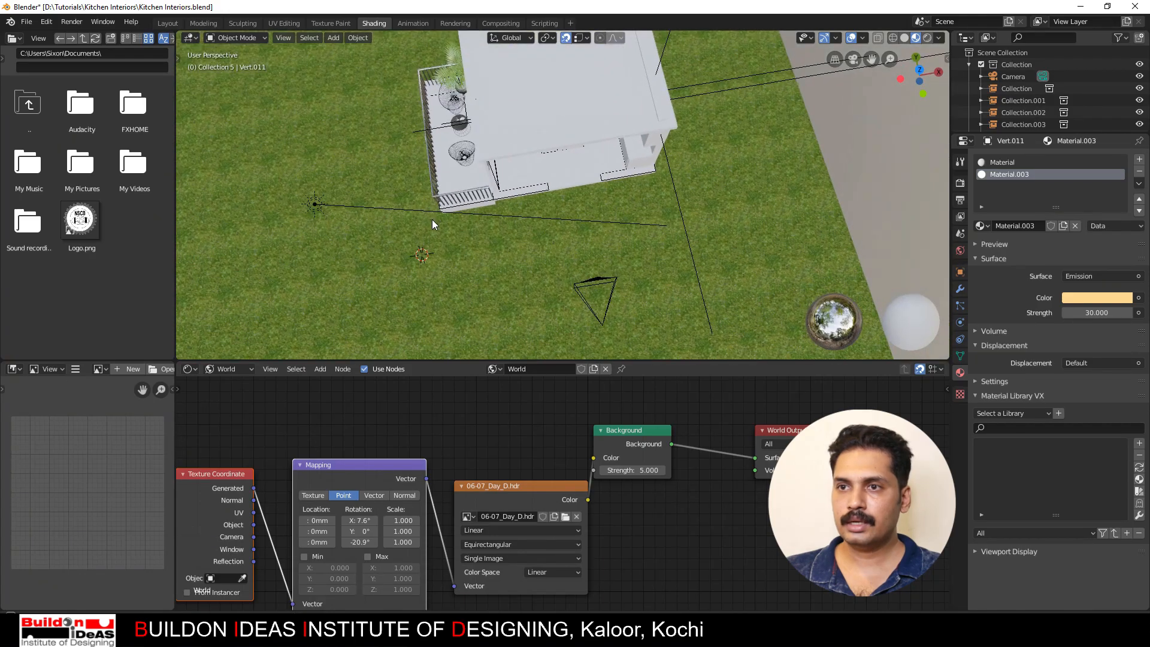
{"action": "left_click", "coordinate": [317, 213]}
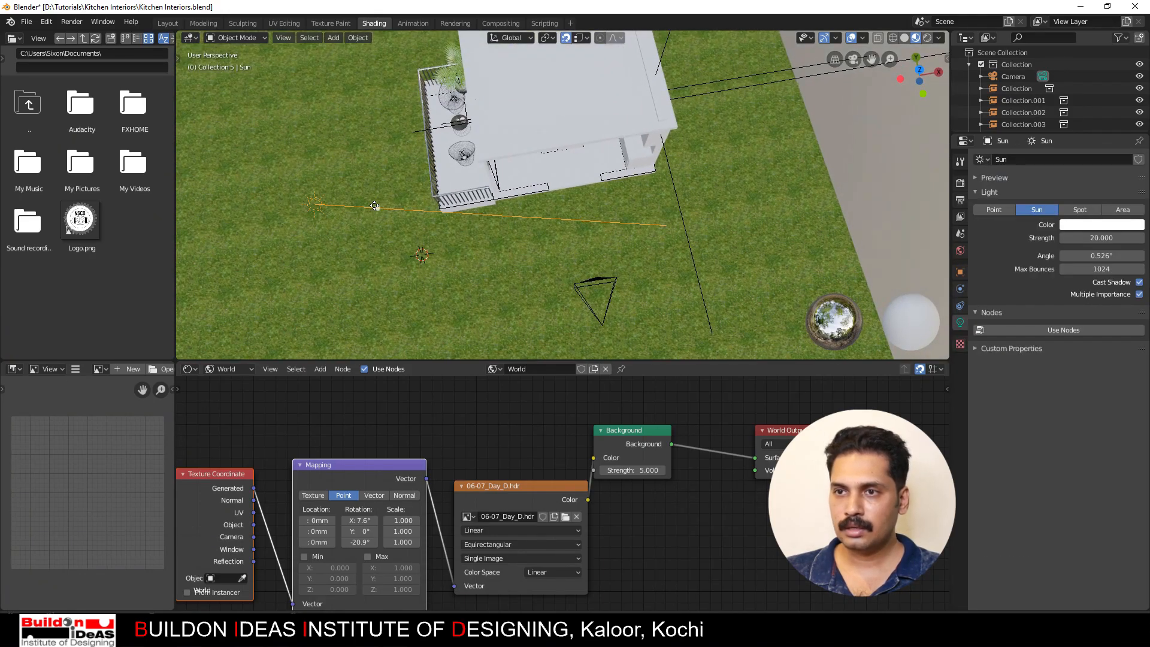
{"action": "left_click_drag", "start_coordinate": [377, 208], "coordinate": [377, 214]}
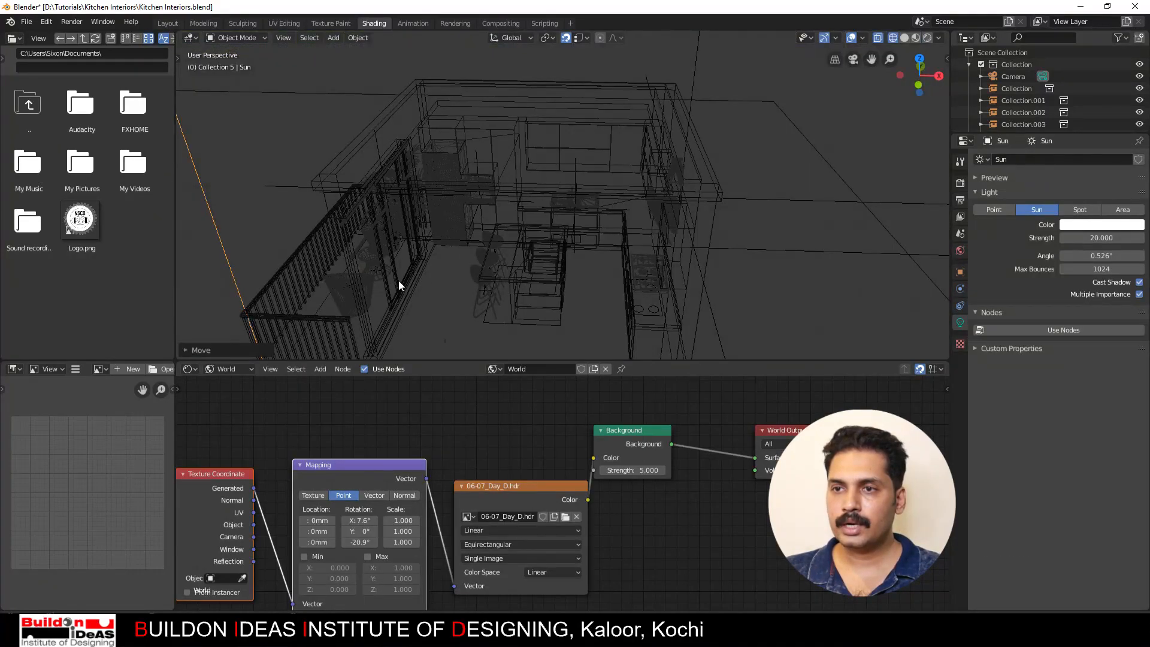
{"action": "scroll", "coordinate": [412, 275], "scroll_direction": "up", "scroll_amount": 3}
{"action": "middle_click_drag", "start_coordinate": [376, 256], "coordinate": [556, 149], "text": "shift"}
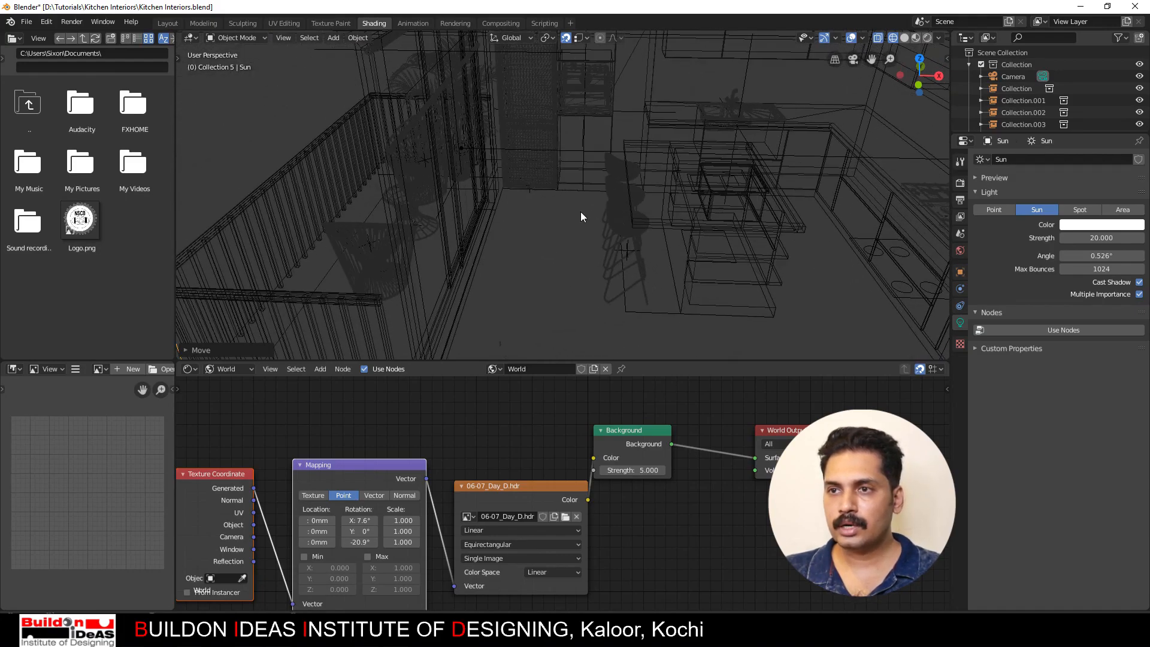
{"action": "middle_click_drag", "start_coordinate": [498, 228], "coordinate": [511, 202]}
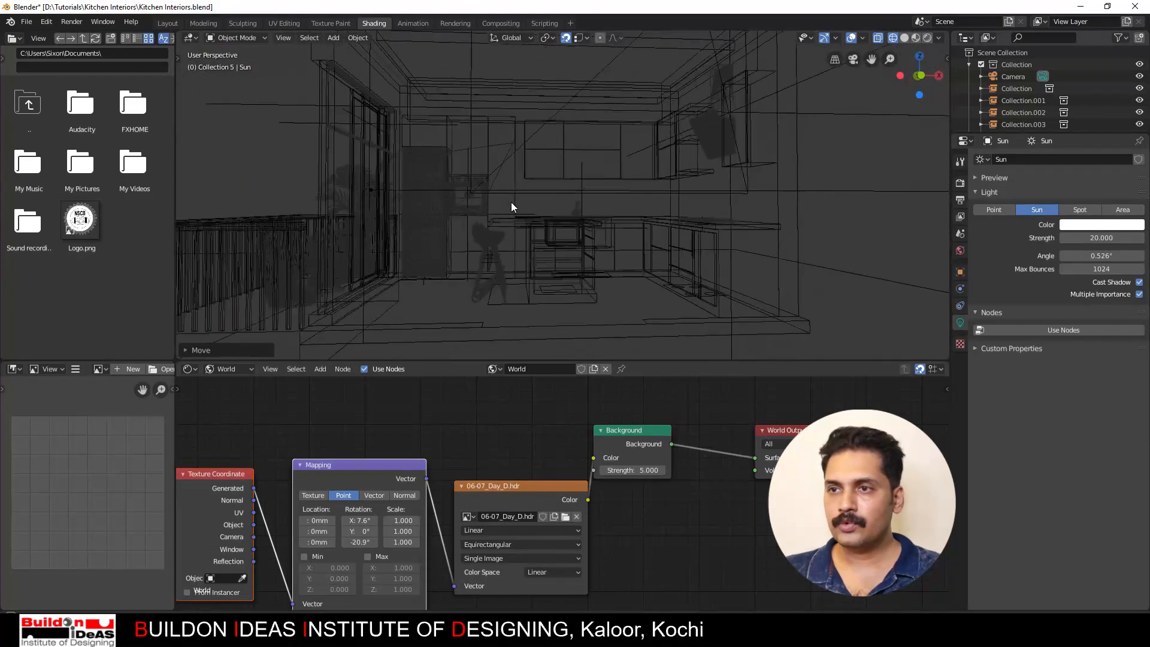
{"action": "scroll", "coordinate": [508, 158], "scroll_direction": "up", "scroll_amount": 3}
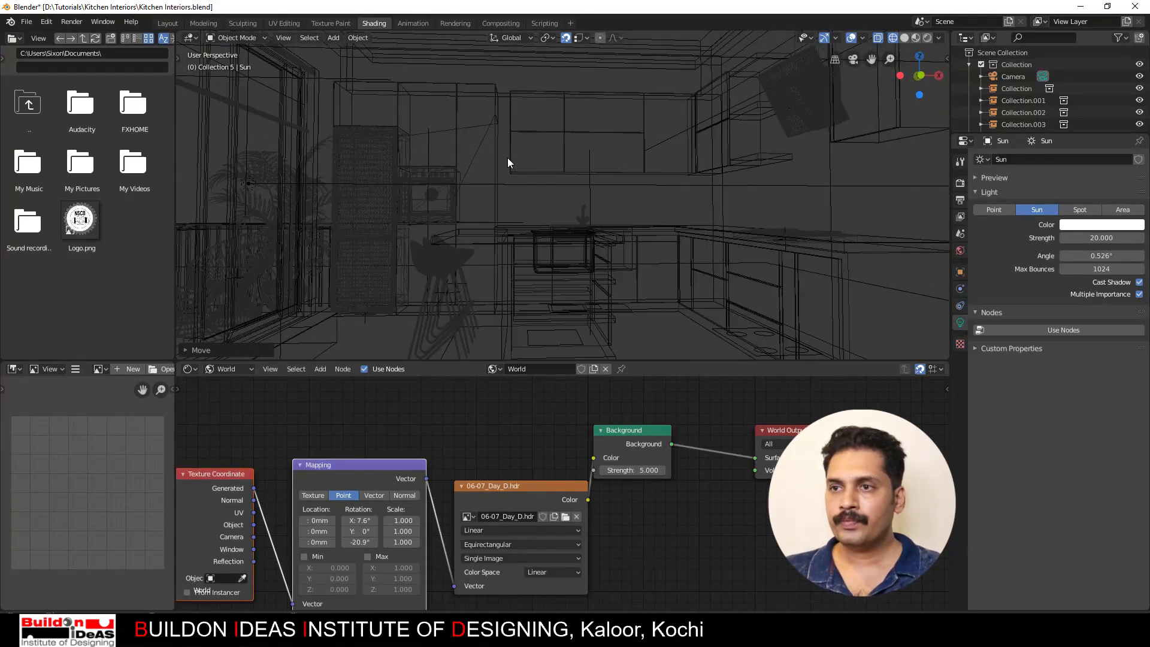
Step: Create a new material for the upper cabinet doors on the back wall above the sink
{"action": "left_click", "coordinate": [168, 24]}
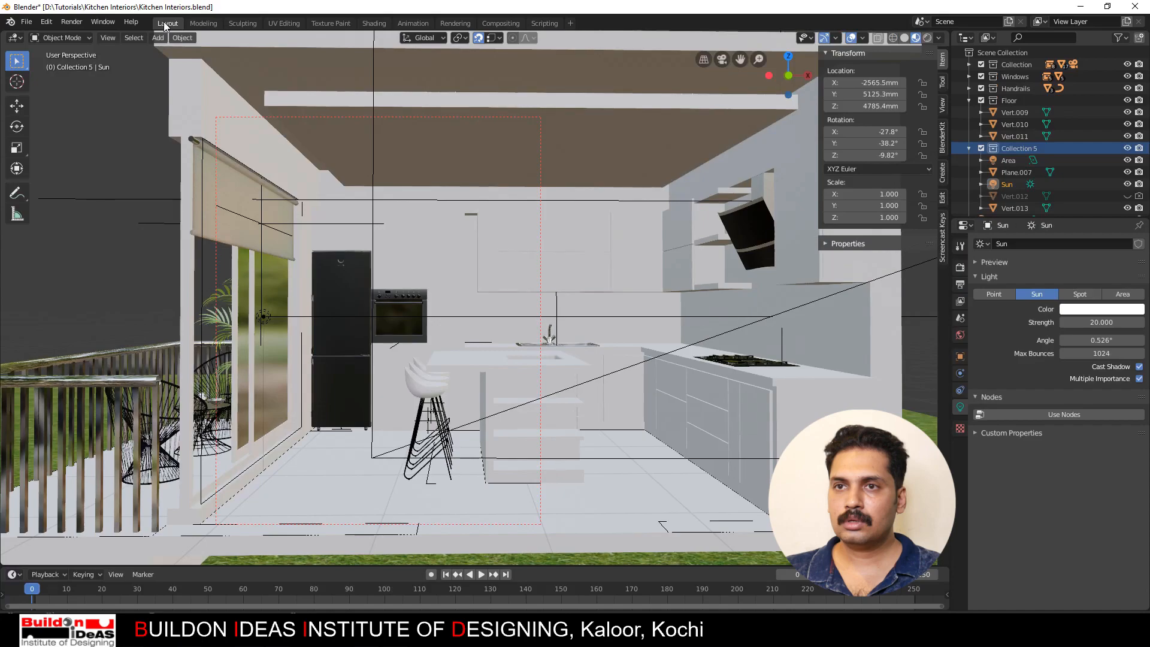
{"action": "left_click", "coordinate": [495, 266]}
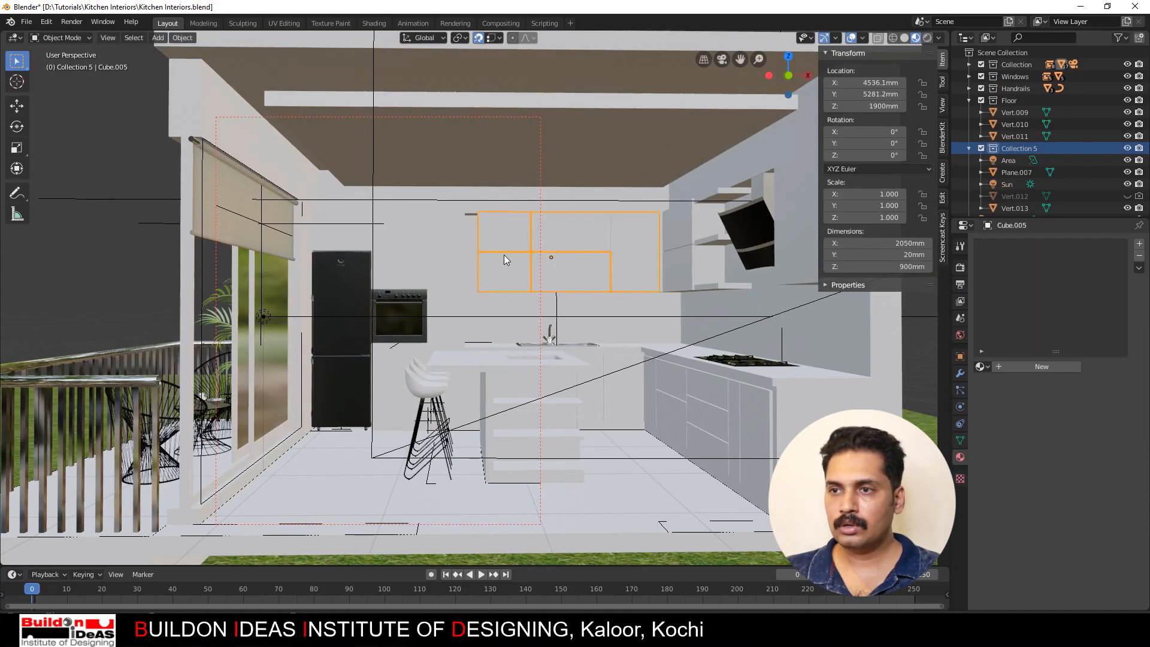
{"action": "left_click", "coordinate": [675, 276], "text": "shift"}
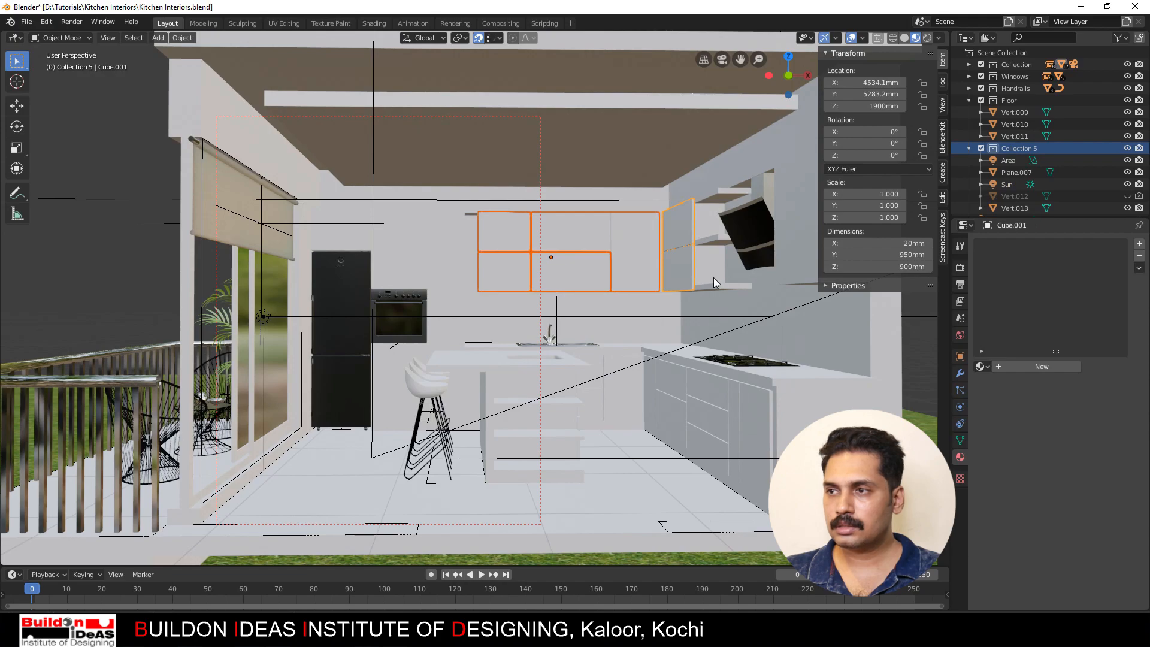
{"action": "left_click", "coordinate": [504, 236]}
{"action": "left_click", "coordinate": [996, 367]}
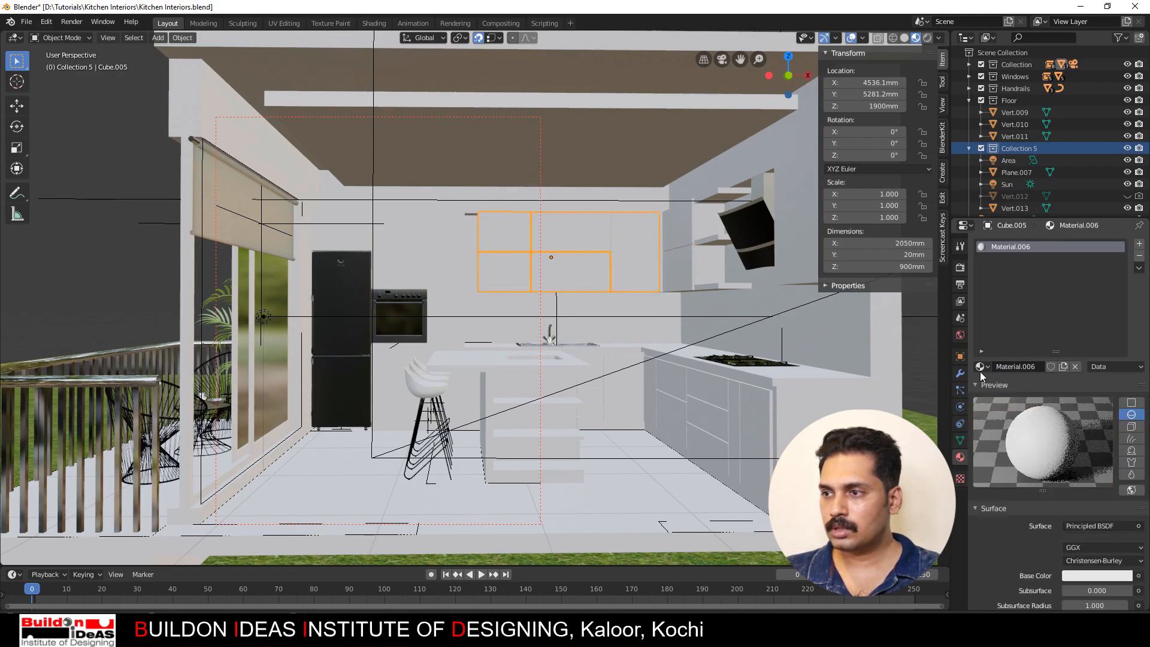
Step: Make the upper cabinet doors' material glossy white, with a white Base Color, Specular 1 and Roughness about 0.058
{"action": "scroll", "coordinate": [1055, 485], "scroll_direction": "down", "scroll_amount": 5}
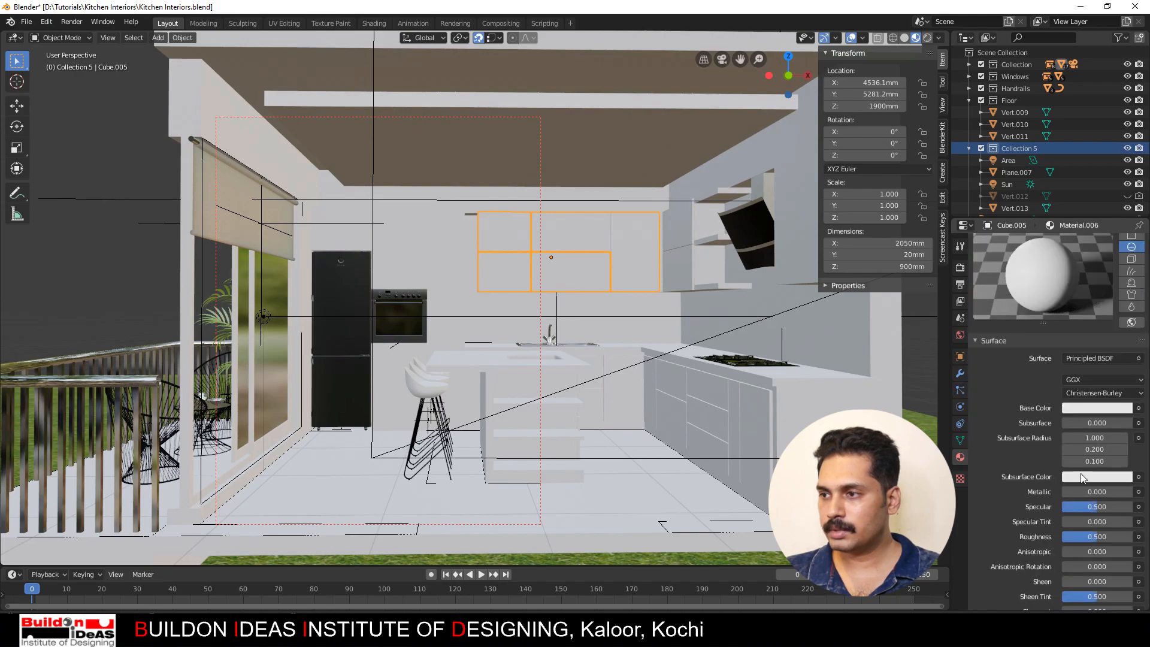
{"action": "left_click", "coordinate": [1080, 409]}
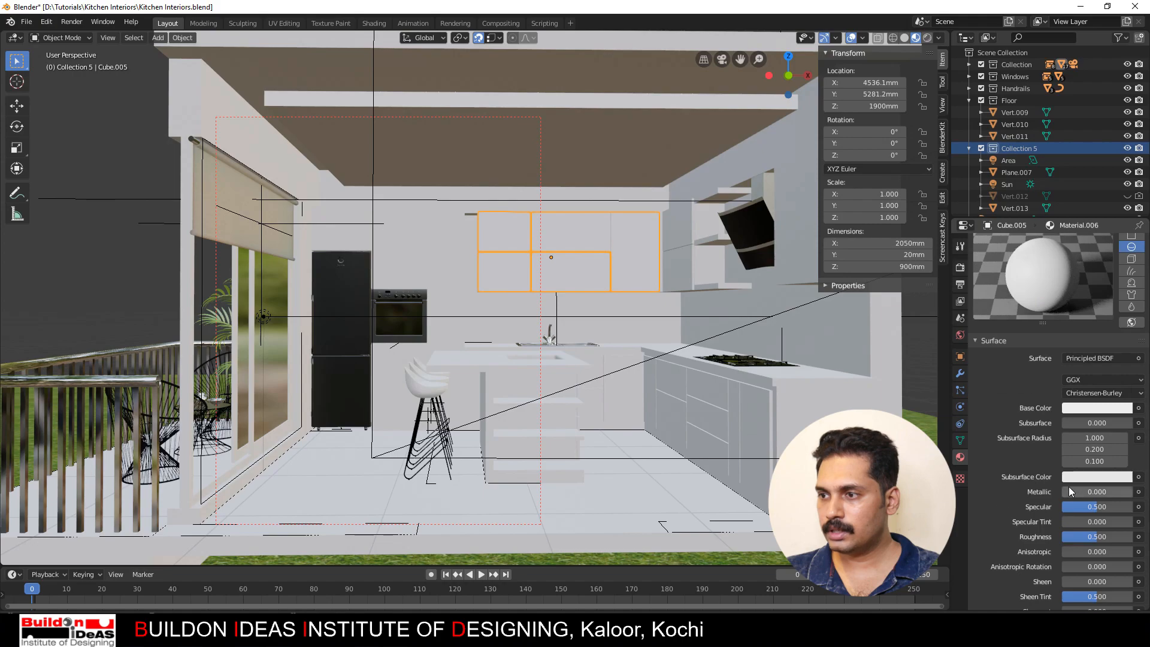
{"action": "scroll", "coordinate": [1047, 420], "scroll_direction": "up", "scroll_amount": 2}
{"action": "scroll", "coordinate": [1084, 502], "scroll_direction": "down", "scroll_amount": 2}
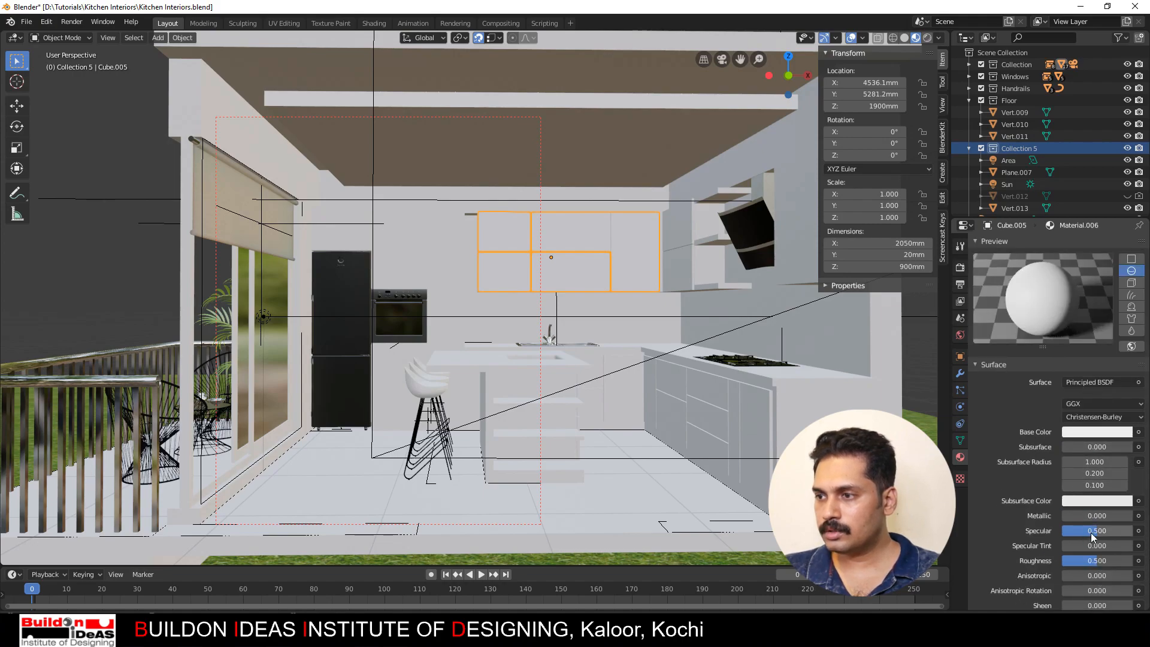
{"action": "left_click_drag", "start_coordinate": [1090, 533], "coordinate": [1070, 564]}
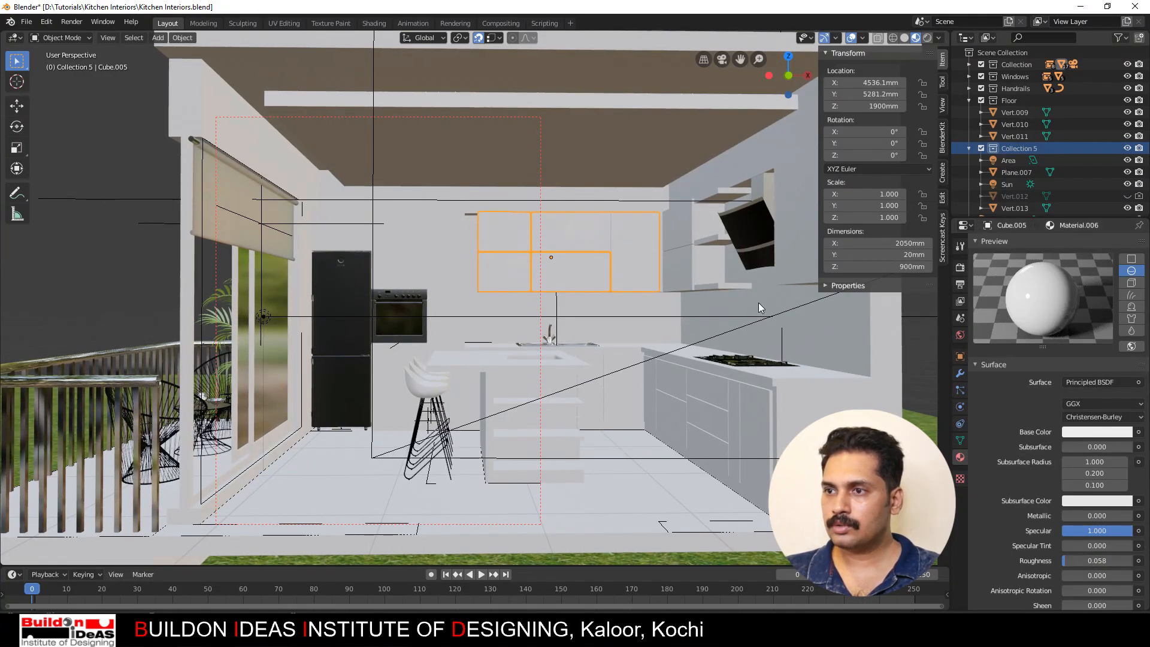
Step: Link the glossy white material from the back-wall upper doors to the two upper cabinet doors on the hood wall
{"action": "left_click", "coordinate": [680, 271]}
{"action": "left_click", "coordinate": [791, 245], "text": "shift"}
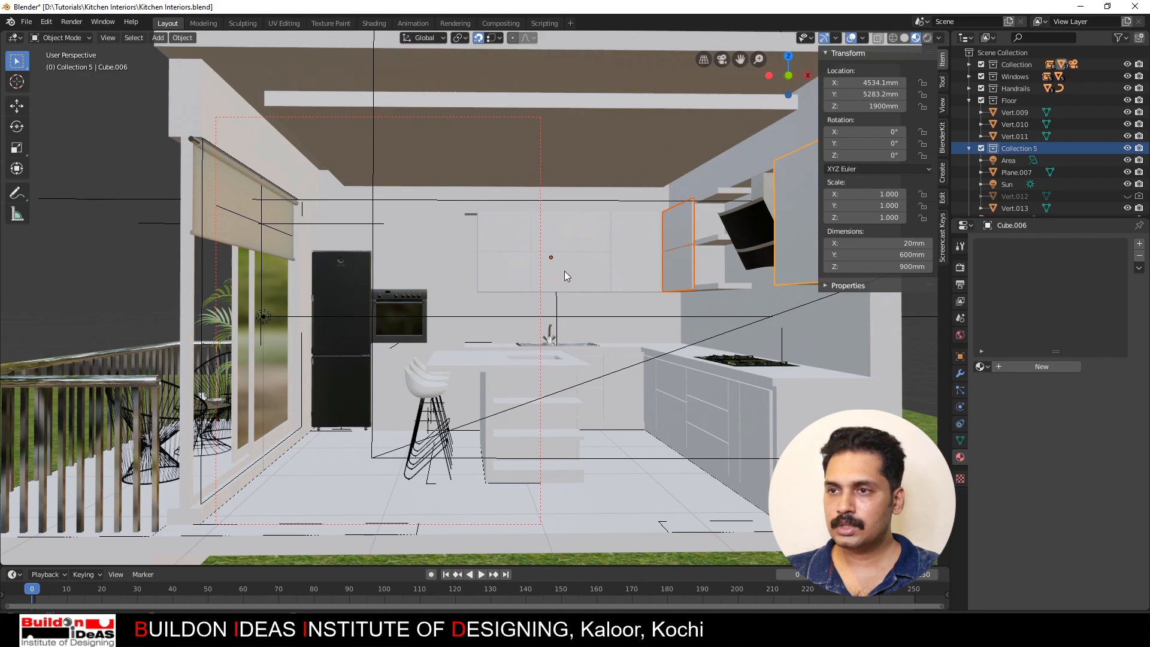
{"action": "left_click", "coordinate": [634, 268], "text": "shift"}
{"action": "key", "text": "ctrl+l"}
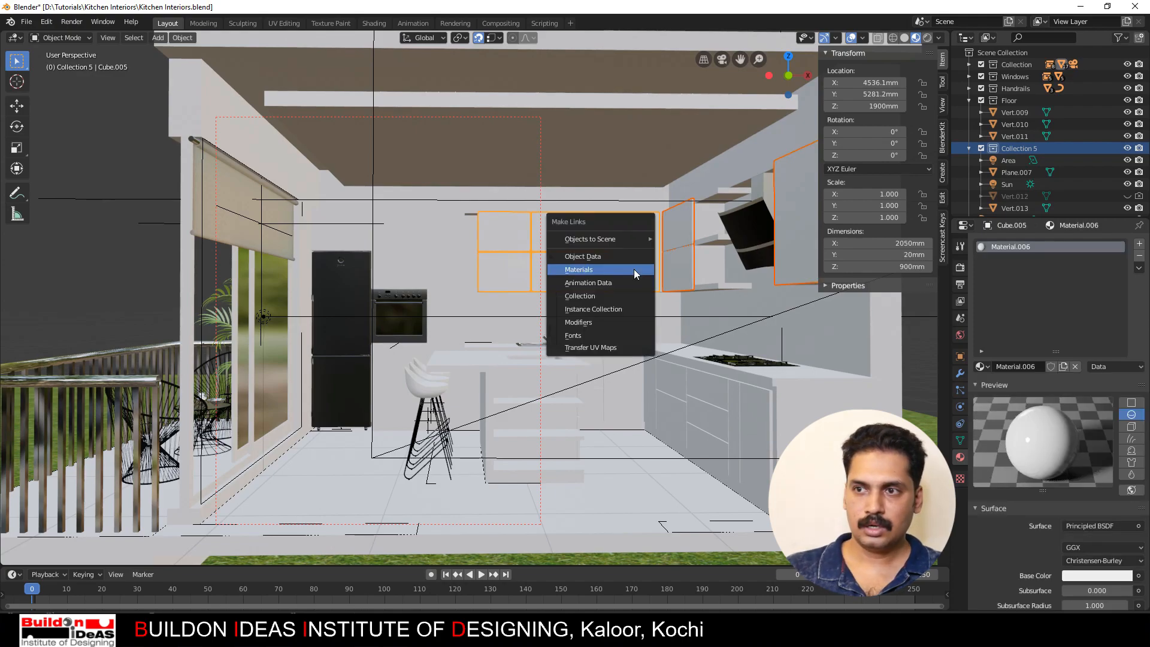
{"action": "left_click", "coordinate": [634, 269]}
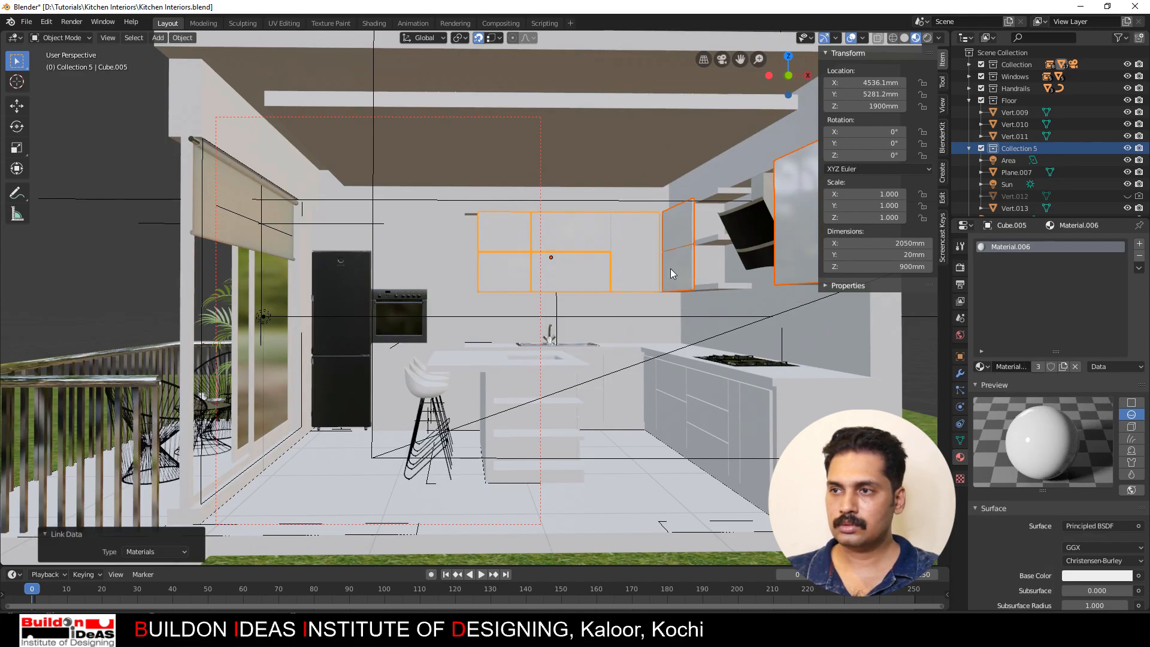
Step: Create a new material for the tall cabinet fronts around the oven, with a near-black Base Color of value 0.040
{"action": "middle_click_drag", "start_coordinate": [670, 268], "coordinate": [767, 246]}
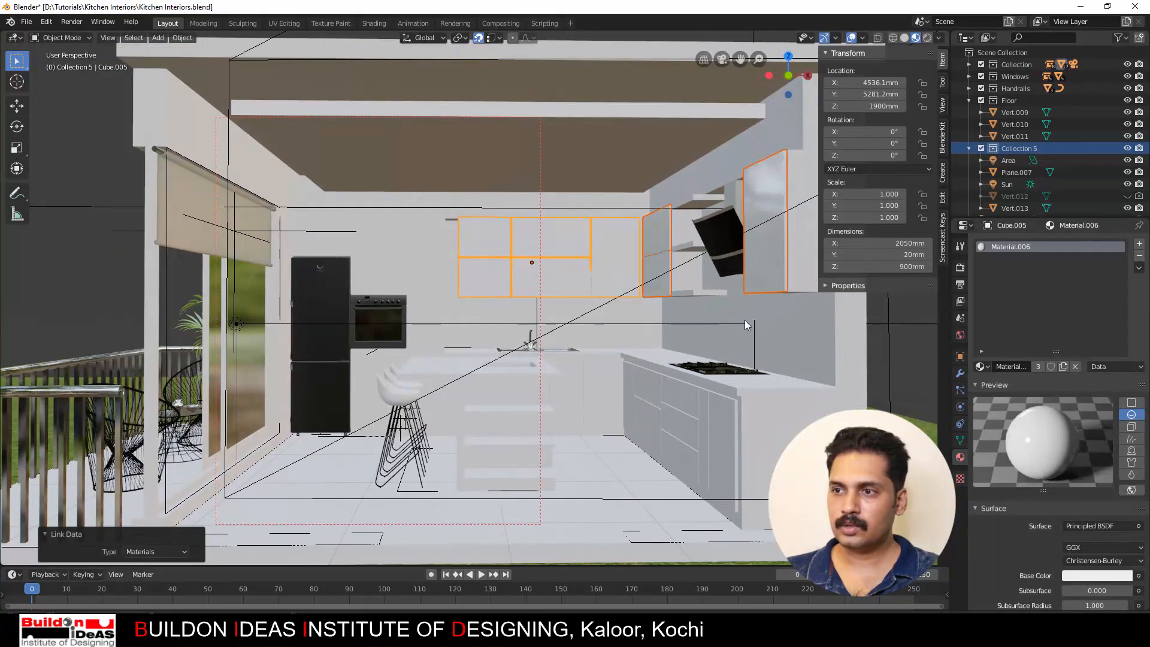
{"action": "middle_click_drag", "start_coordinate": [745, 320], "coordinate": [573, 314]}
{"action": "scroll", "coordinate": [691, 275], "scroll_direction": "up", "scroll_amount": 2}
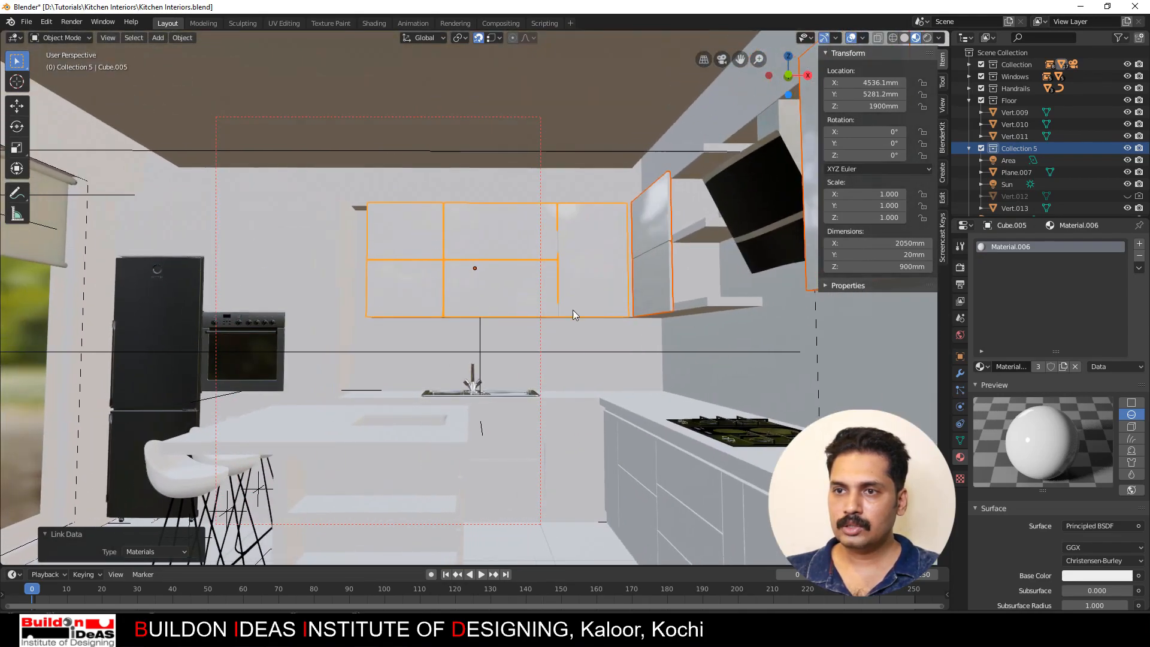
{"action": "left_click", "coordinate": [319, 257]}
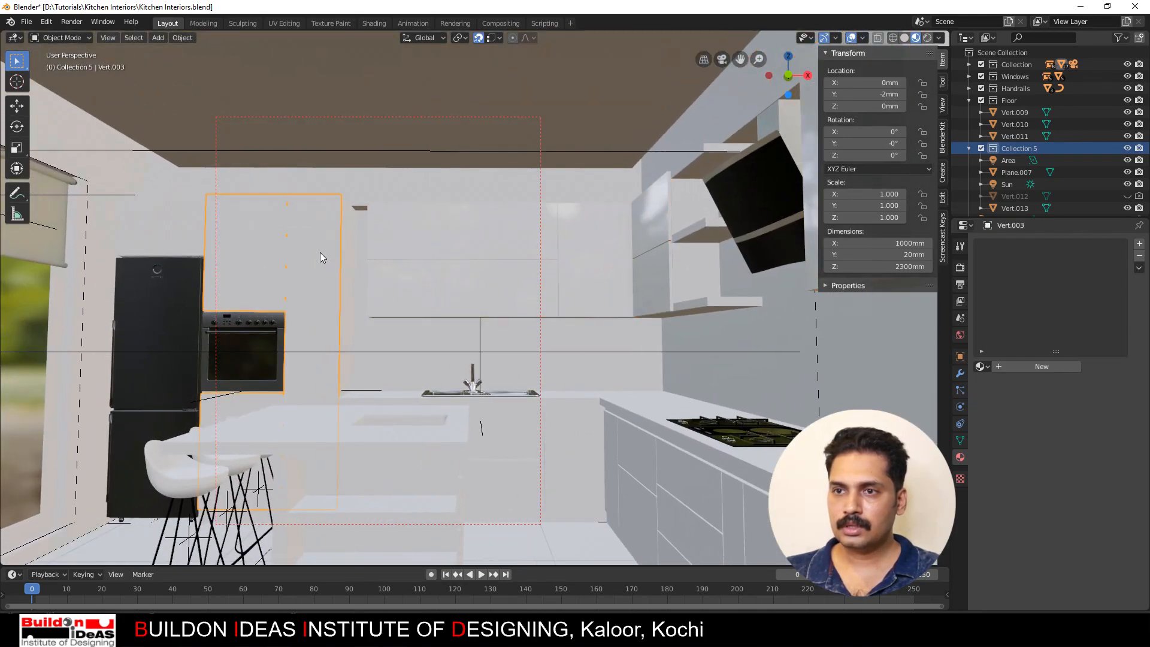
{"action": "left_click", "coordinate": [1003, 364]}
{"action": "left_click", "coordinate": [1078, 575]}
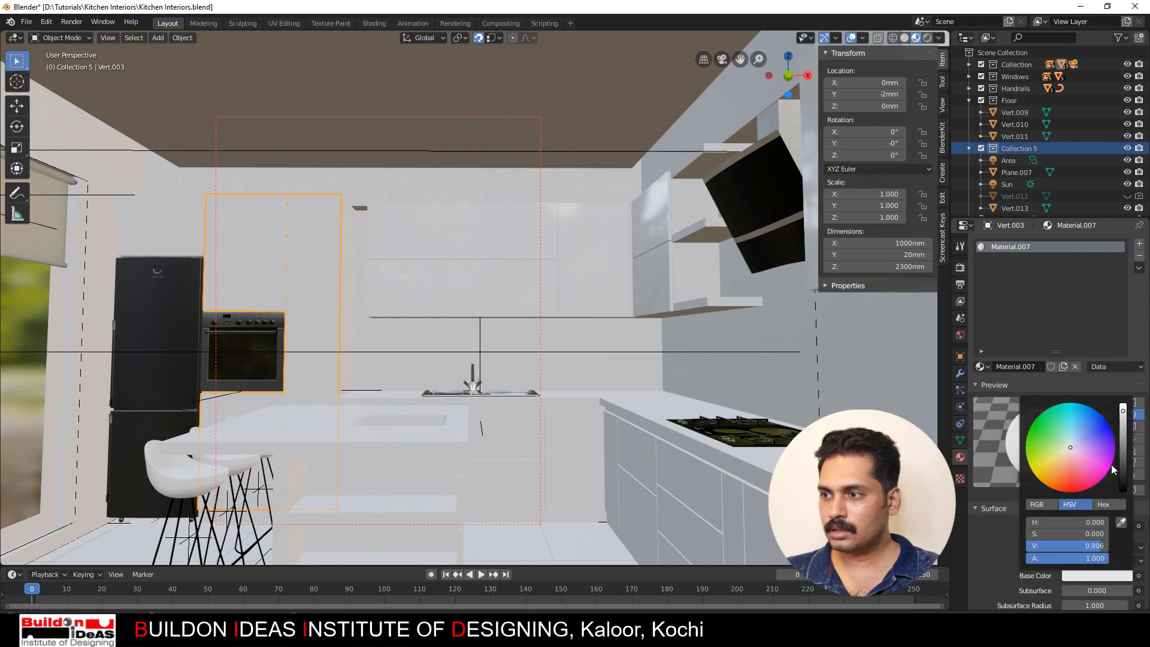
{"action": "left_click_drag", "start_coordinate": [1121, 461], "coordinate": [1122, 487]}
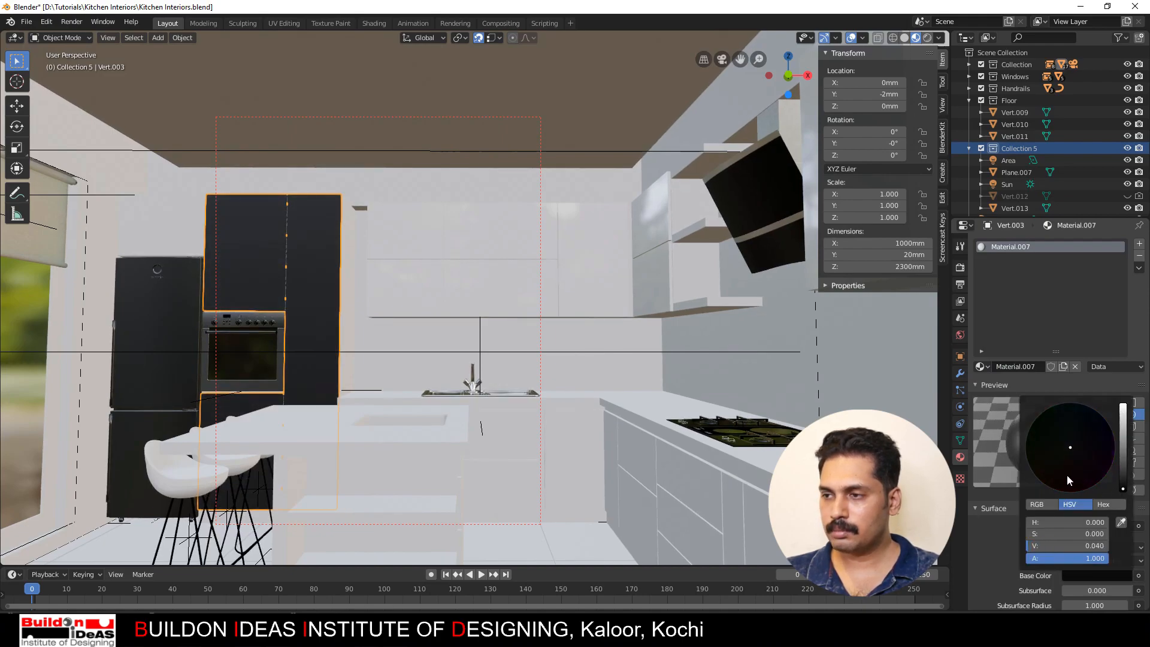
Step: Set the tall cabinet's black material to Specular about 0.267 and Roughness about 0.483
{"action": "scroll", "coordinate": [1007, 441], "scroll_direction": "down", "scroll_amount": 4}
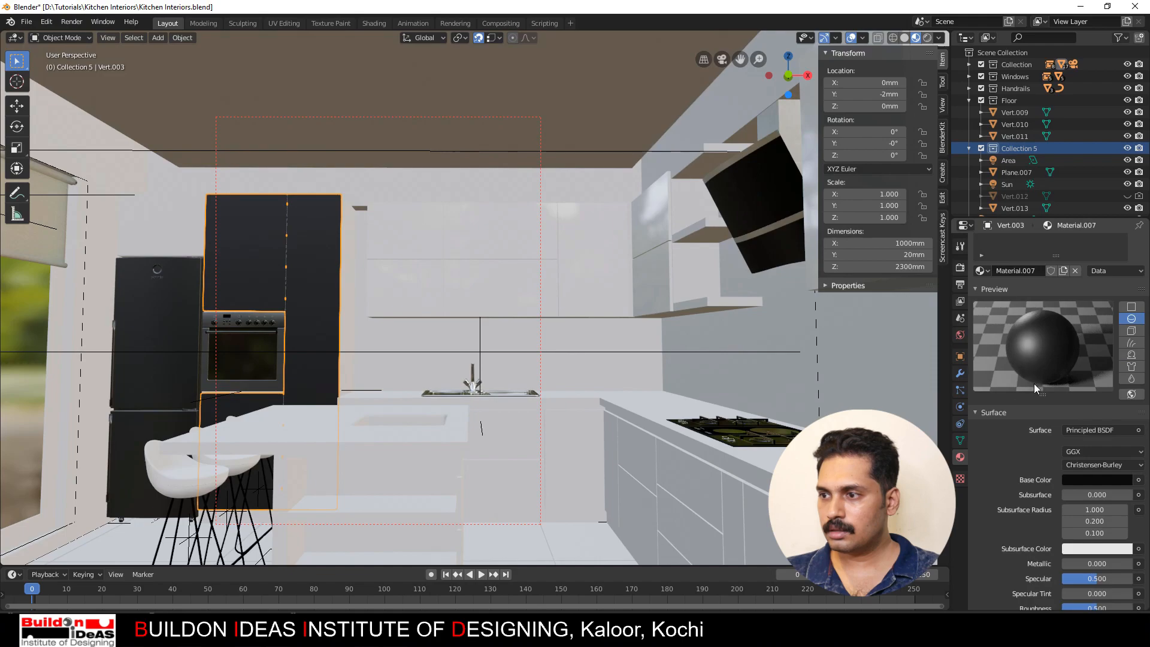
{"action": "scroll", "coordinate": [1054, 455], "scroll_direction": "down", "scroll_amount": 2}
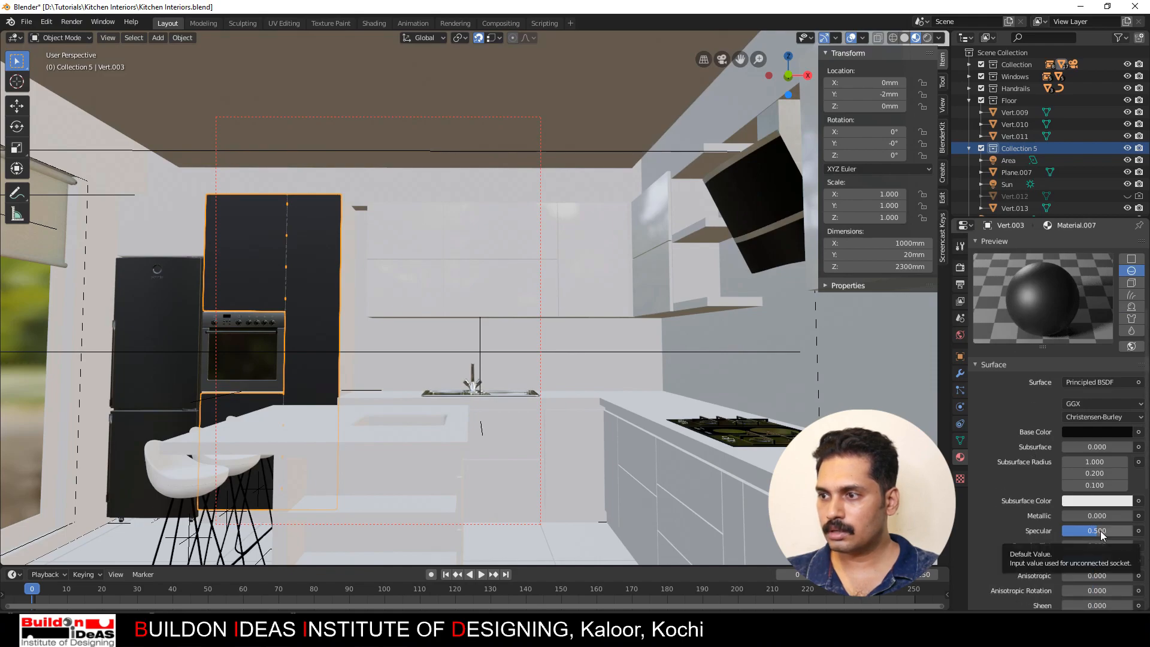
{"action": "left_click_drag", "start_coordinate": [1100, 530], "coordinate": [1097, 560]}
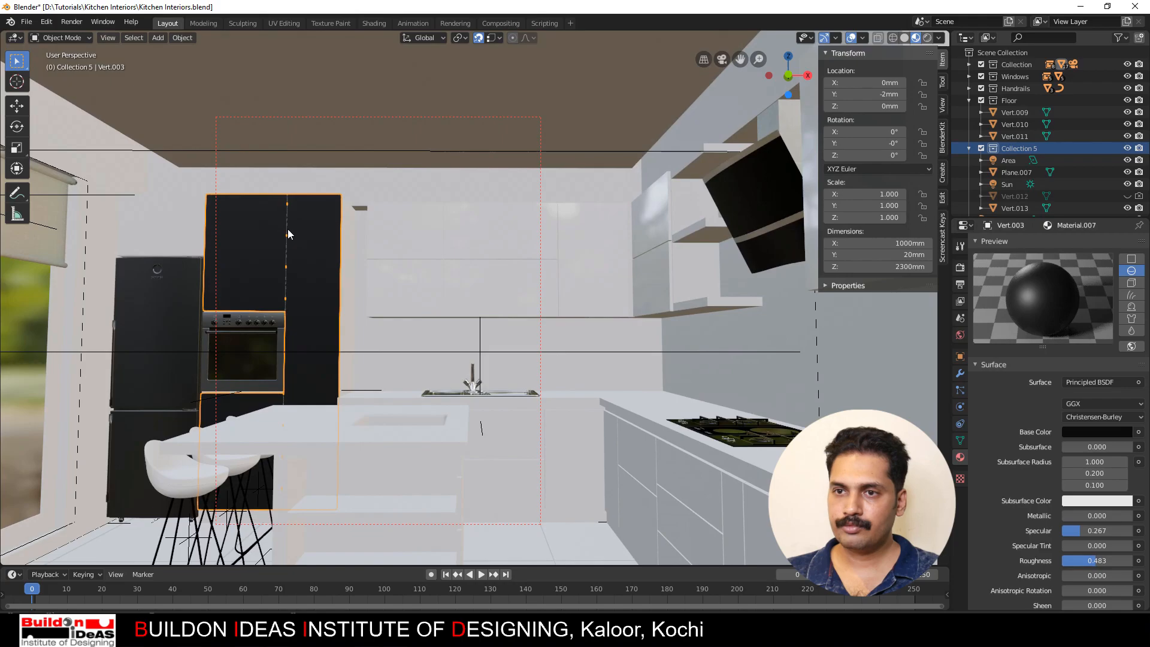
Step: Link the black material from the tall cabinet to the island and the L-shaped base cabinet body with its countertop
{"action": "middle_click_drag", "start_coordinate": [256, 256], "coordinate": [352, 288]}
{"action": "left_click", "coordinate": [381, 404]}
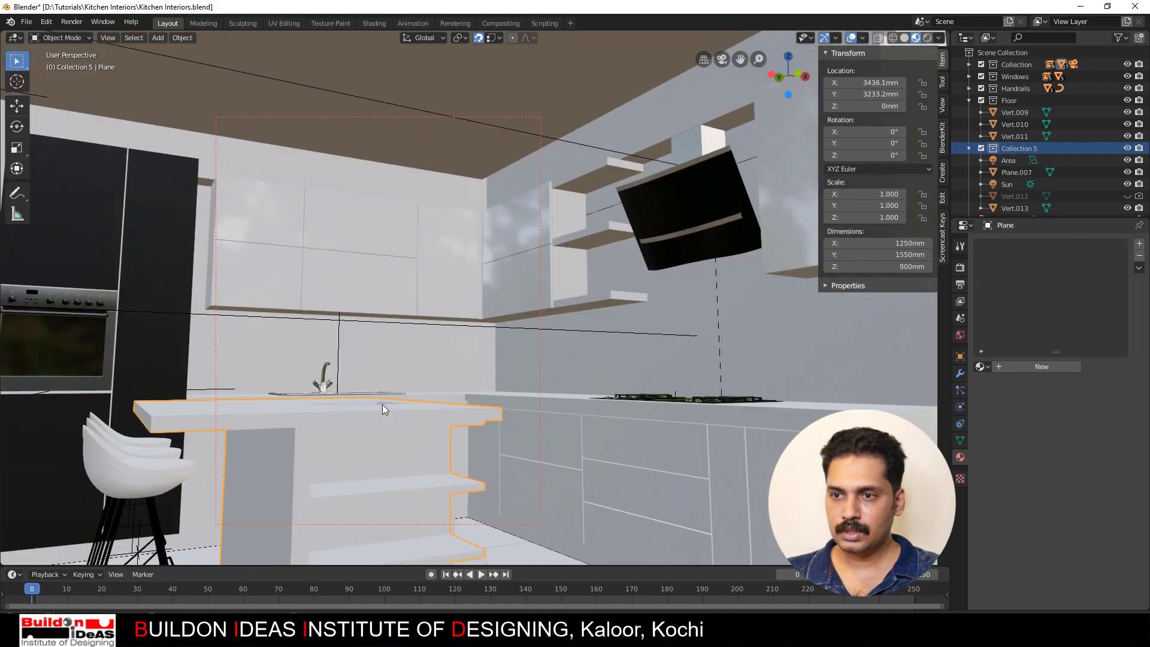
{"action": "scroll", "coordinate": [382, 404], "scroll_direction": "down", "scroll_amount": 4}
{"action": "middle_click_drag", "start_coordinate": [358, 358], "coordinate": [406, 371]}
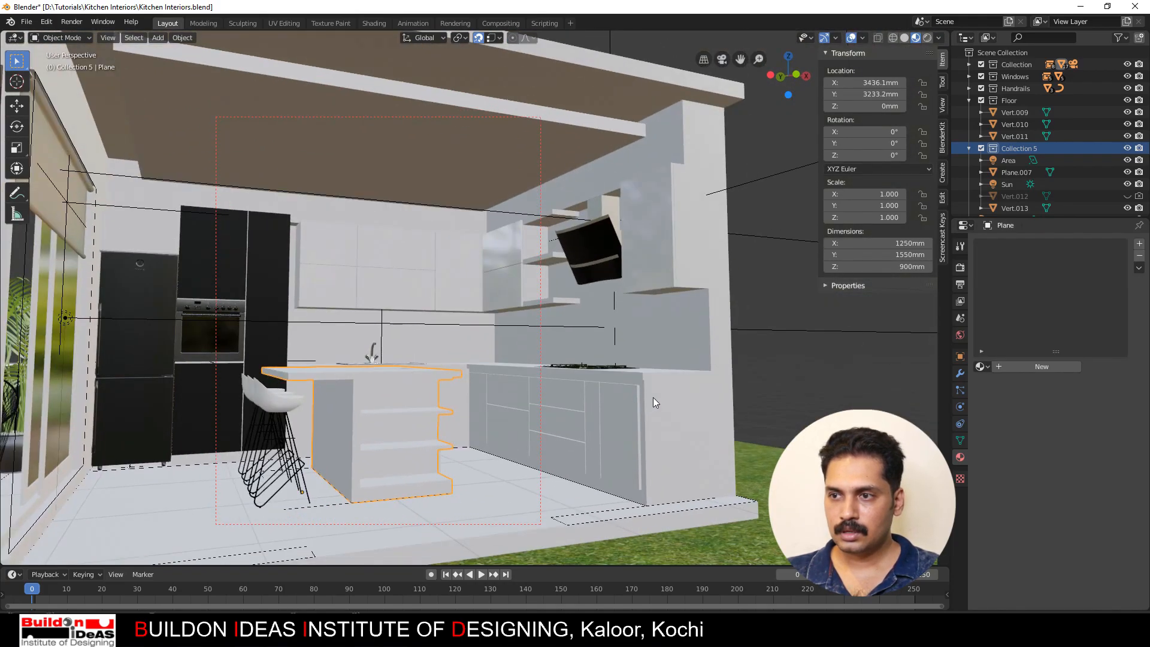
{"action": "left_click", "coordinate": [670, 392]}
{"action": "middle_click_drag", "start_coordinate": [670, 392], "coordinate": [495, 387]}
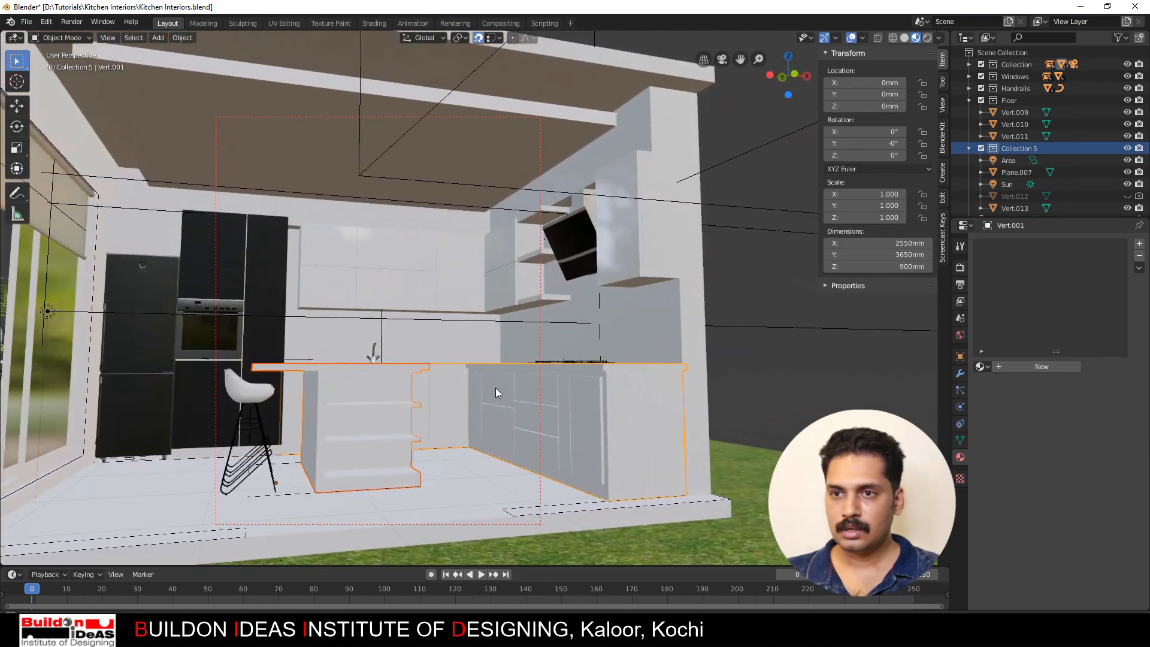
{"action": "left_click", "coordinate": [258, 256], "text": "shift"}
{"action": "key", "text": "ctrl+l"}
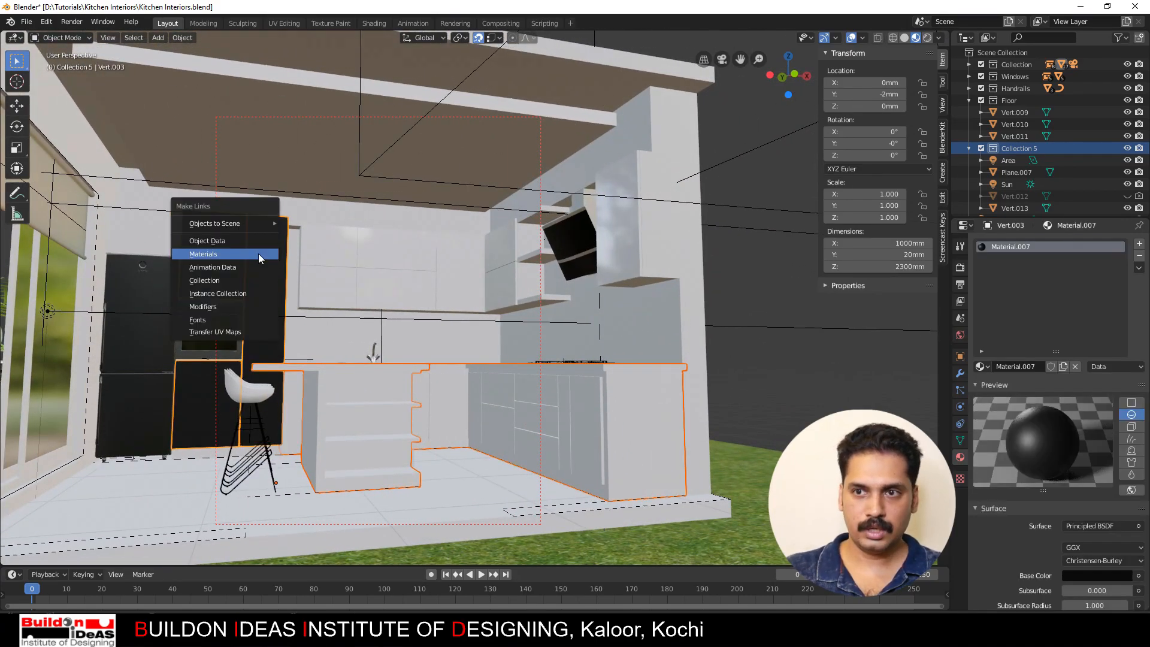
{"action": "left_click", "coordinate": [257, 253]}
{"action": "middle_click_drag", "start_coordinate": [350, 307], "coordinate": [463, 405]}
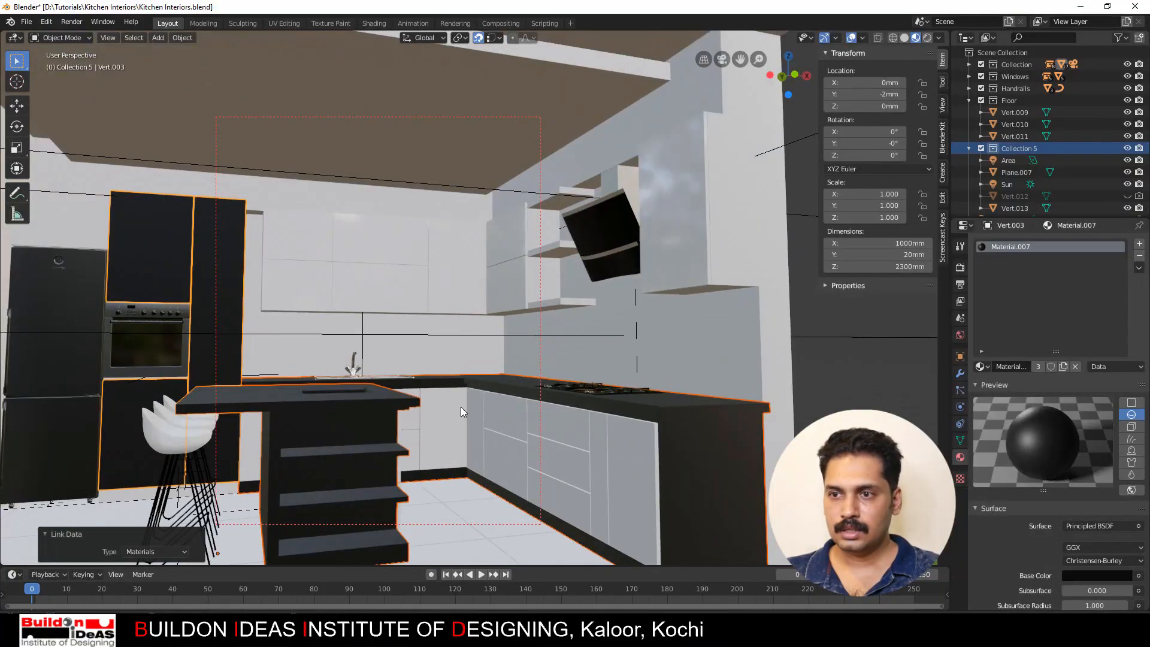
Step: Link the black material from the base cabinet body to the lower cabinet fronts under the sink and hob
{"action": "left_click", "coordinate": [461, 408]}
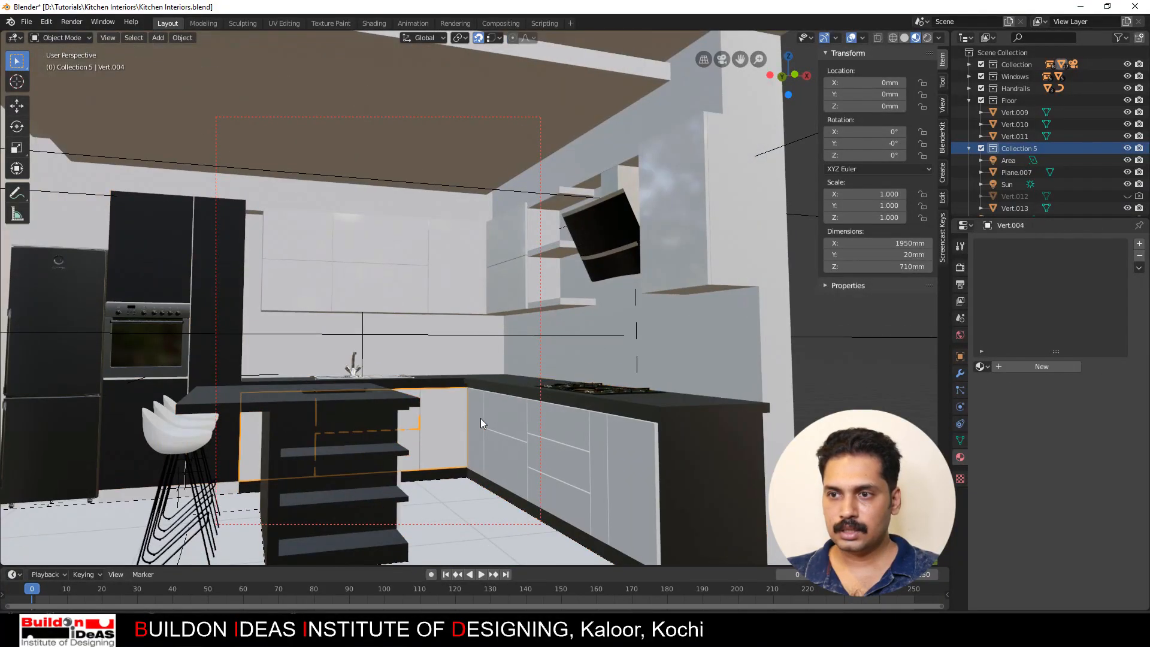
{"action": "left_click", "coordinate": [674, 409]}
{"action": "key", "text": "ctrl+l"}
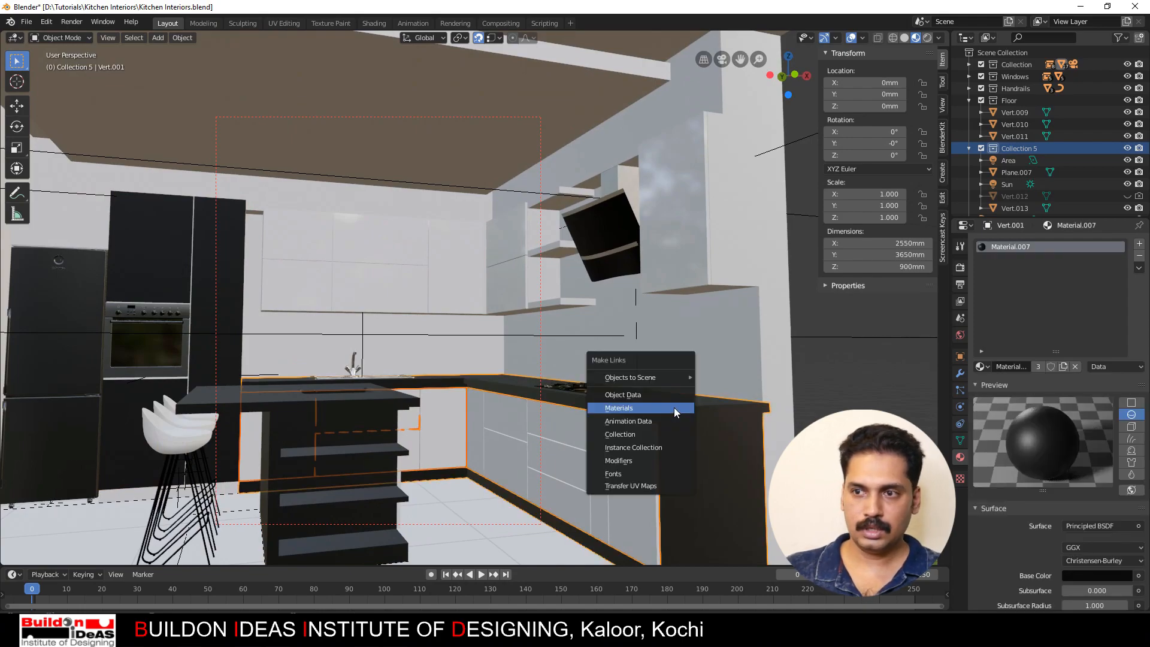
{"action": "left_click", "coordinate": [673, 409]}
Step: In Edit Mode, select the top and front-edge faces of the L-shaped countertop, including the strips along its edge
{"action": "middle_click_drag", "start_coordinate": [470, 386], "coordinate": [624, 412]}
{"action": "left_click", "coordinate": [624, 412]}
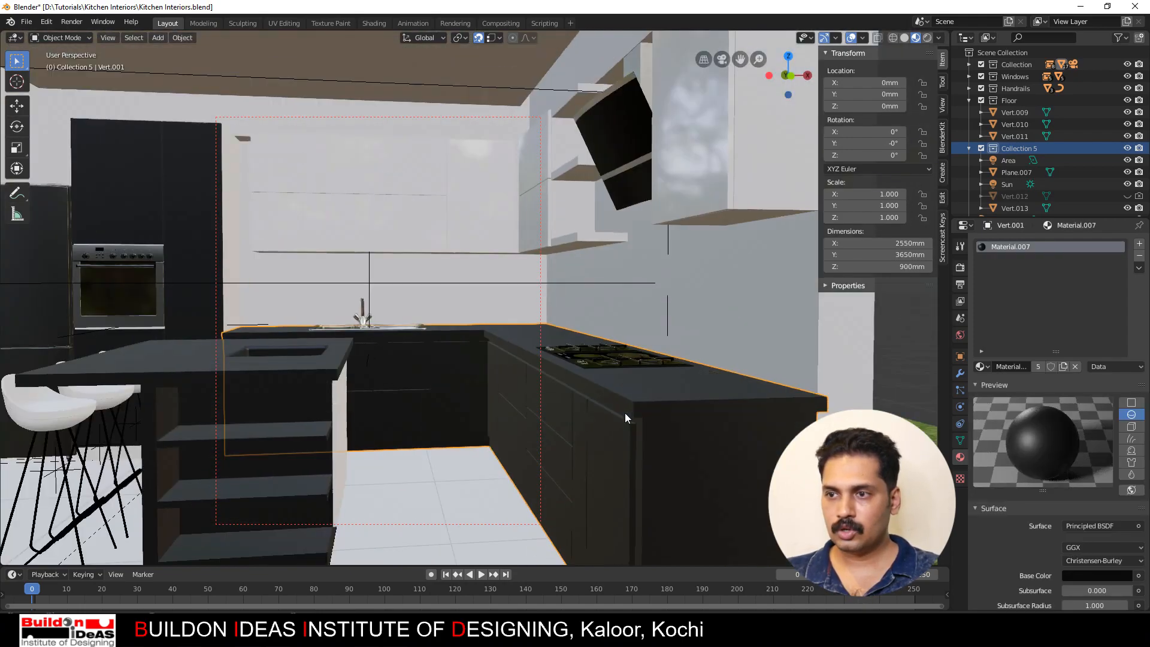
{"action": "middle_click_drag", "start_coordinate": [521, 412], "coordinate": [520, 427]}
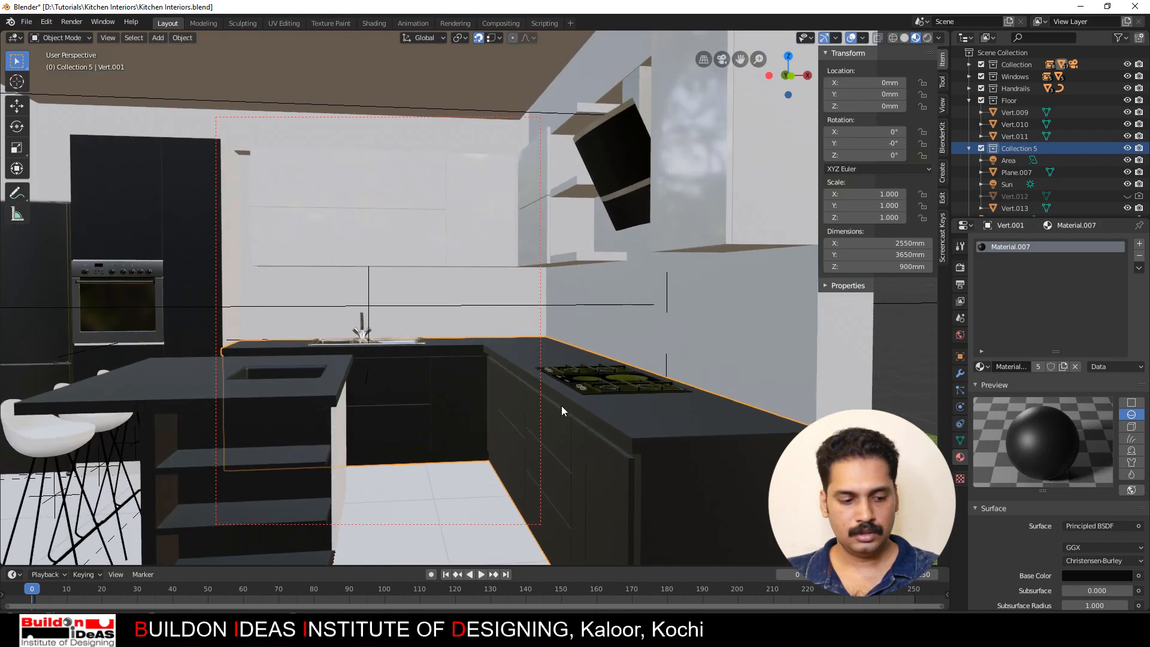
{"action": "key", "text": "Tab"}
{"action": "left_click", "coordinate": [615, 422], "text": "shift"}
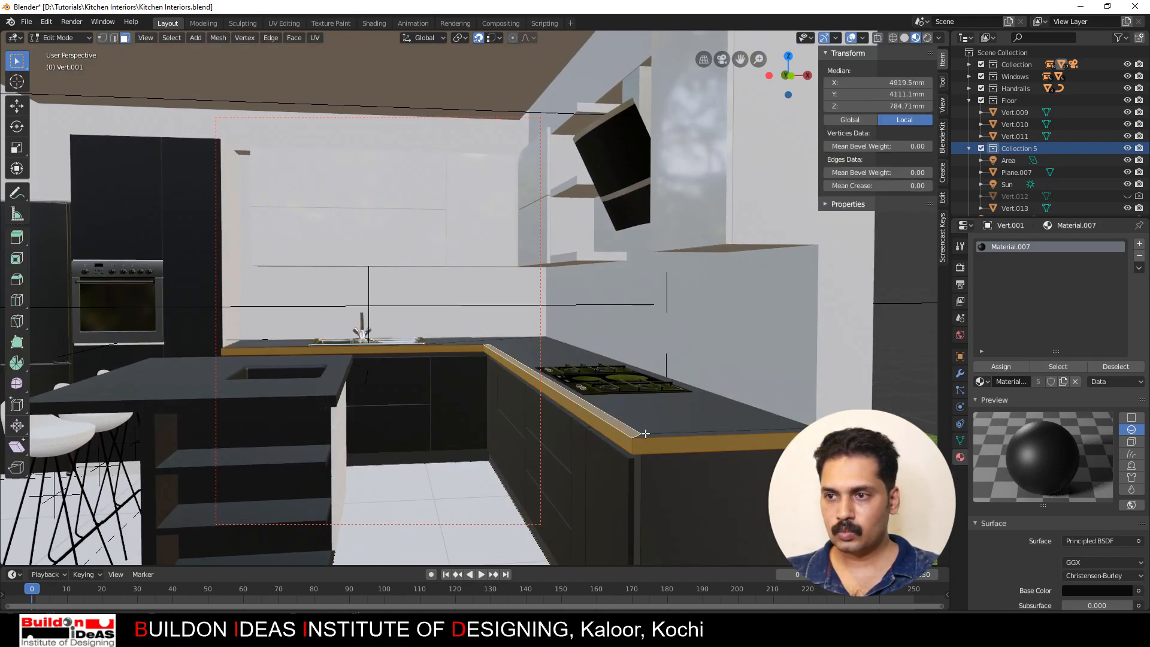
{"action": "left_click", "coordinate": [666, 430], "text": "shift"}
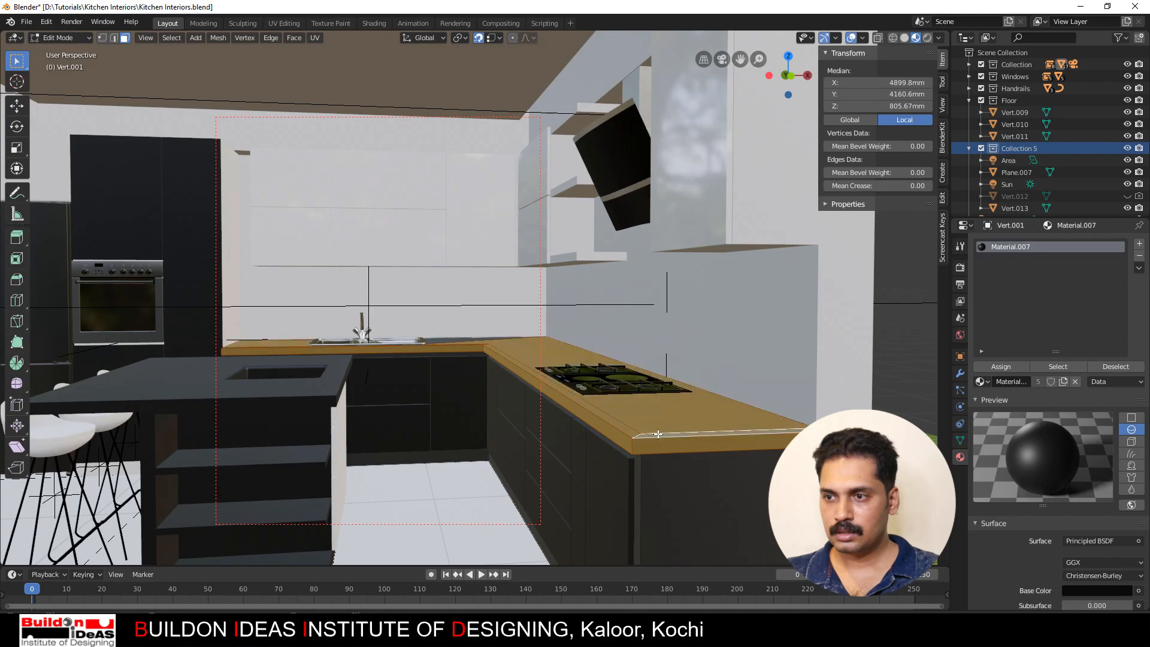
{"action": "middle_click_drag", "start_coordinate": [659, 433], "coordinate": [543, 422]}
{"action": "left_click", "coordinate": [458, 343], "text": "shift"}
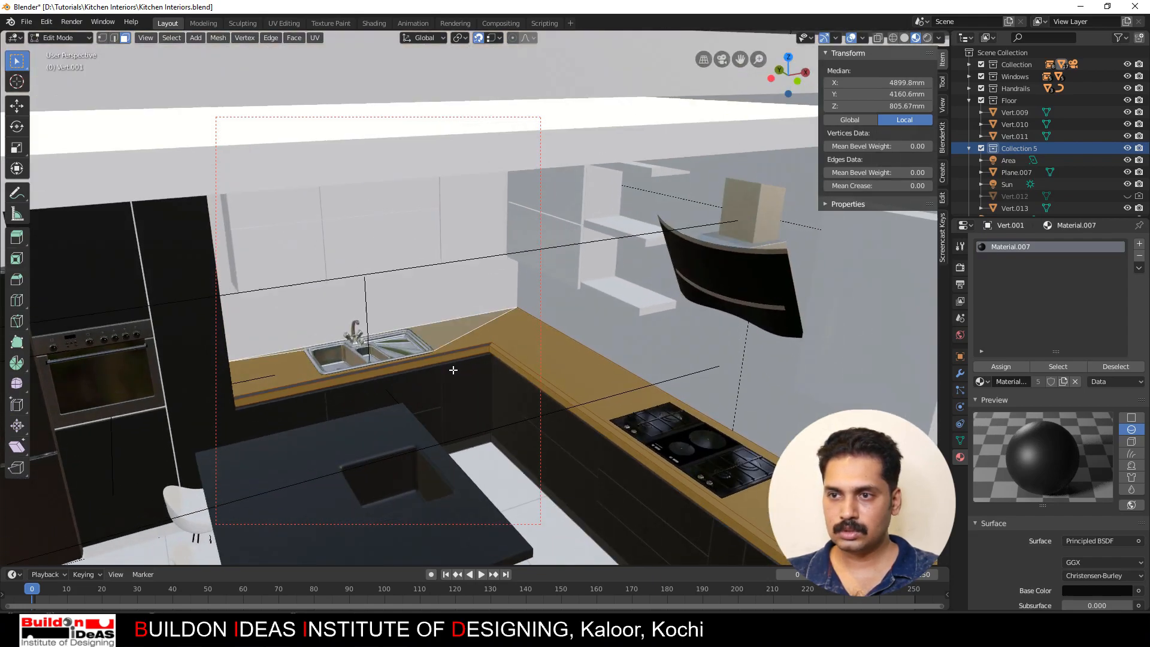
{"action": "scroll", "coordinate": [465, 365], "scroll_direction": "up", "scroll_amount": 4}
{"action": "left_click", "coordinate": [479, 368], "text": "shift"}
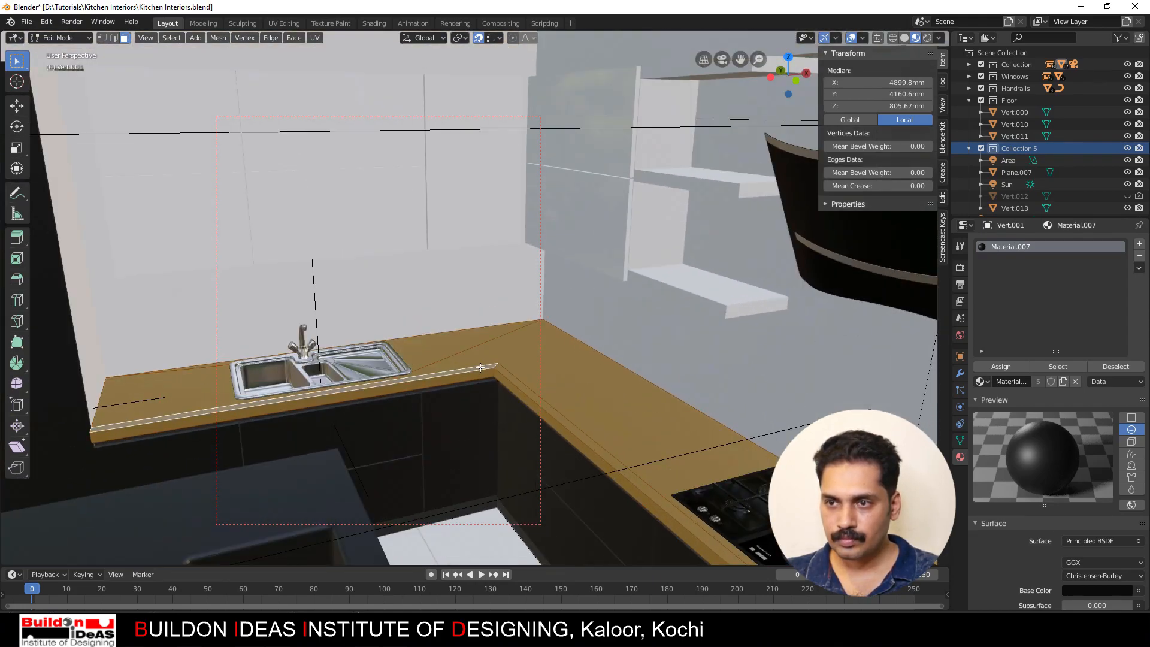
Step: Add the underside faces of the countertop's overhang along both runs and the open end to the selection
{"action": "middle_click_drag", "start_coordinate": [479, 369], "coordinate": [446, 335]}
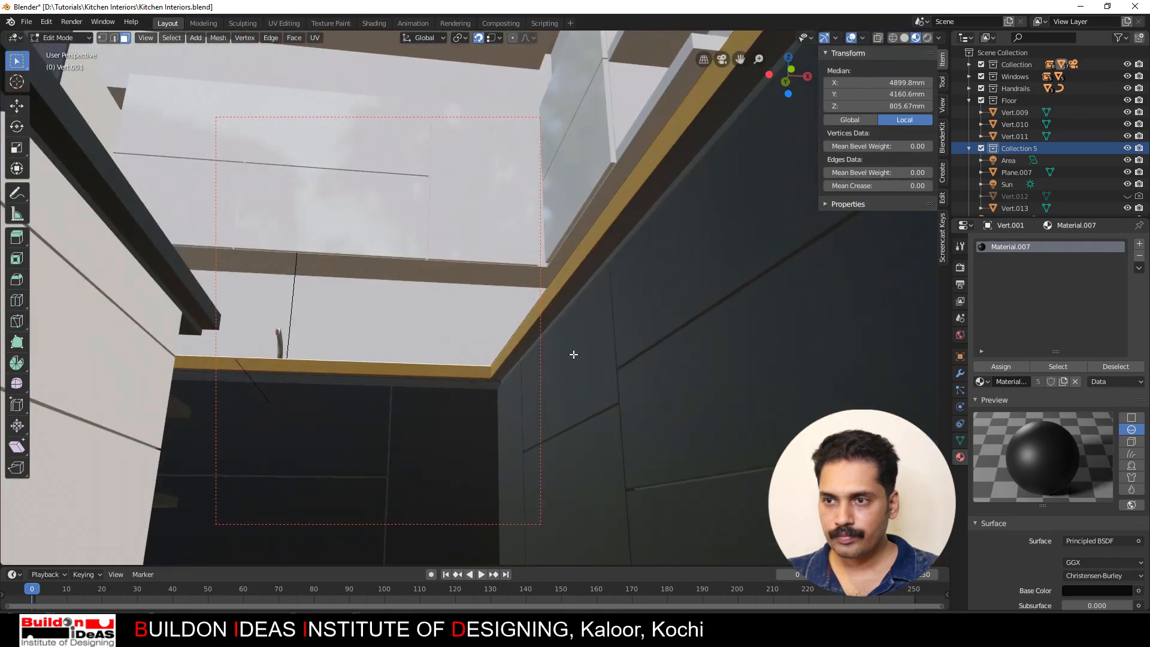
{"action": "left_click", "coordinate": [531, 334], "text": "shift"}
{"action": "left_click", "coordinate": [476, 379], "text": "shift"}
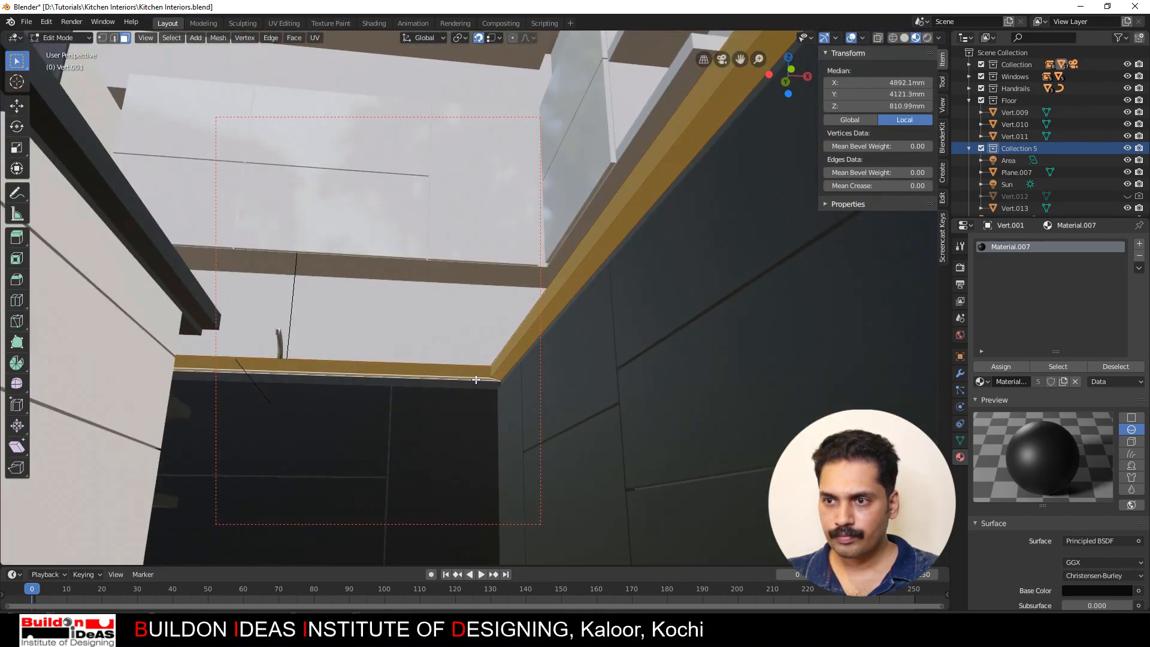
{"action": "middle_click_drag", "start_coordinate": [475, 379], "coordinate": [425, 375]}
{"action": "mouse_move", "coordinate": [630, 227]}
{"action": "middle_mouse_down"}
{"action": "mouse_move", "coordinate": [598, 270]}
{"action": "mouse_move", "coordinate": [630, 235]}
{"action": "middle_mouse_up"}
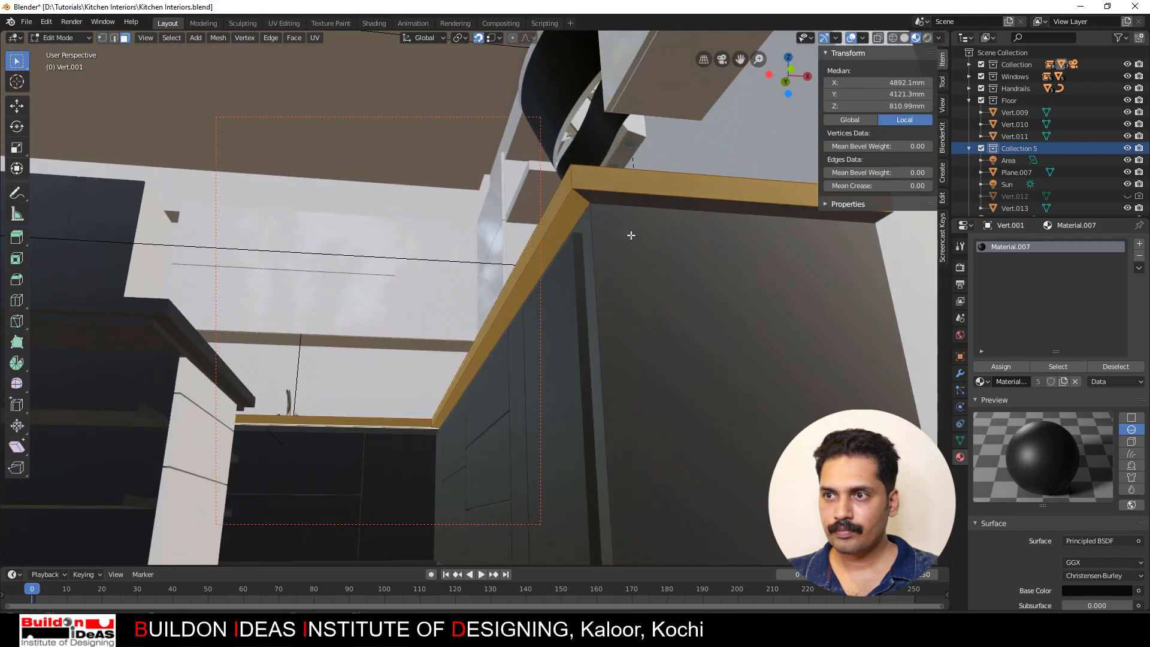
{"action": "left_click", "coordinate": [630, 199], "text": "shift"}
{"action": "scroll", "coordinate": [630, 199], "scroll_direction": "down", "scroll_amount": 6}
{"action": "middle_click_drag", "start_coordinate": [428, 283], "coordinate": [445, 317]}
{"action": "middle_click_drag", "start_coordinate": [381, 348], "coordinate": [462, 290], "text": "shift"}
{"action": "scroll", "coordinate": [452, 350], "scroll_direction": "up", "scroll_amount": 4}
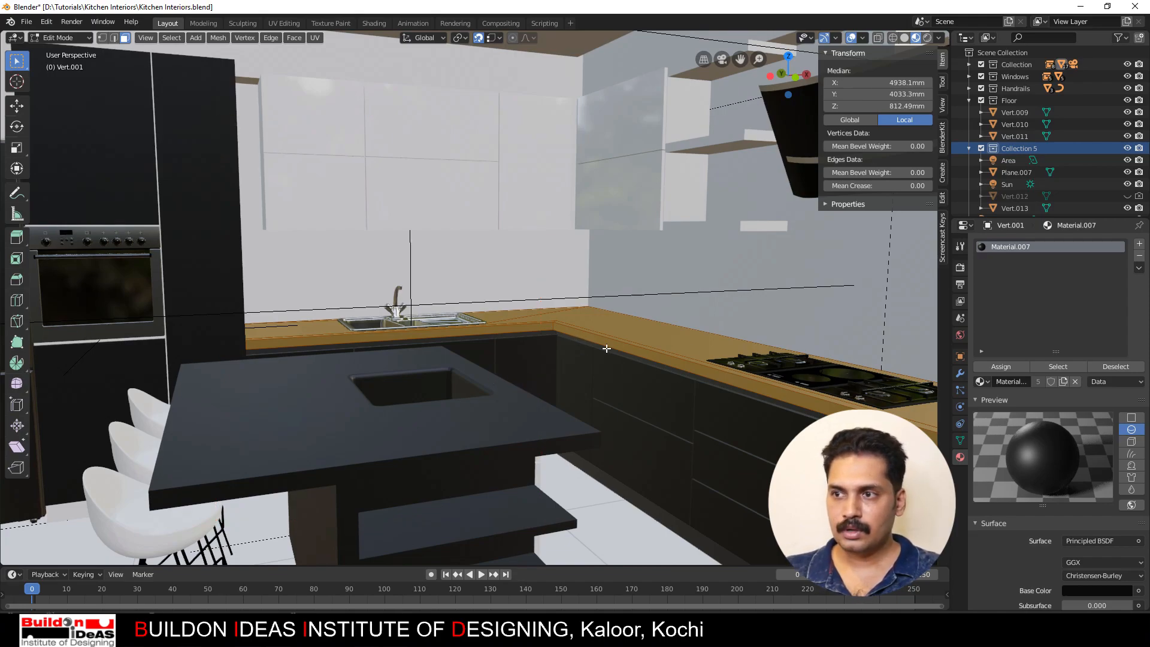
Step: Add a second, empty material slot to the countertop object and look through the available materials
{"action": "left_click", "coordinate": [1138, 245]}
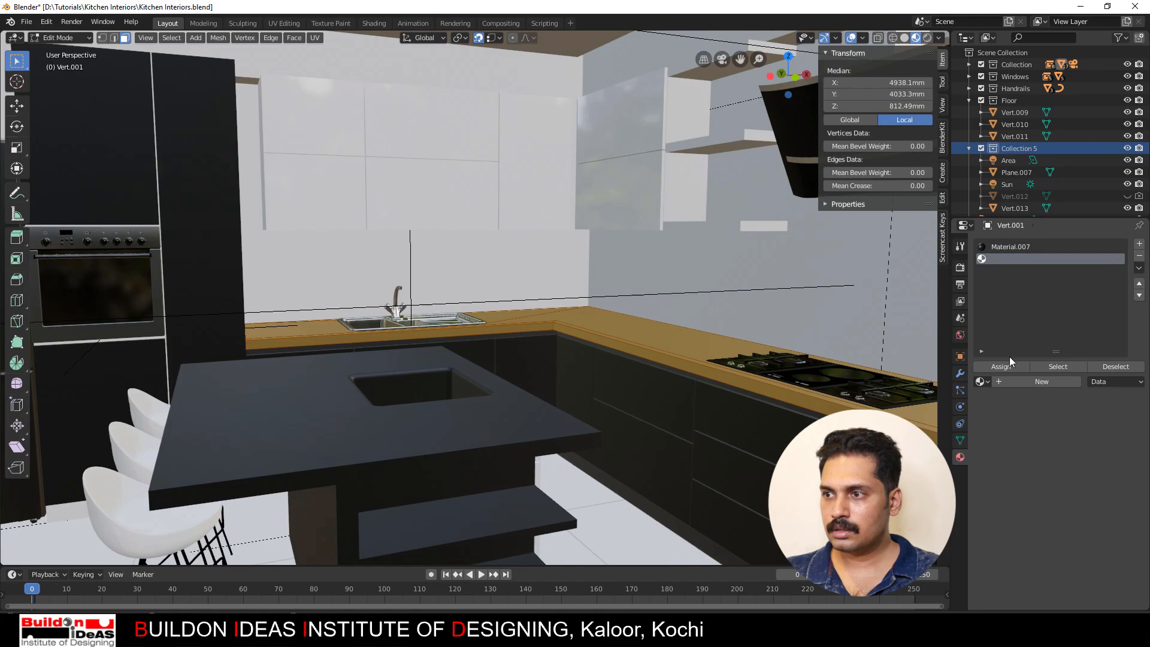
{"action": "left_click", "coordinate": [984, 382]}
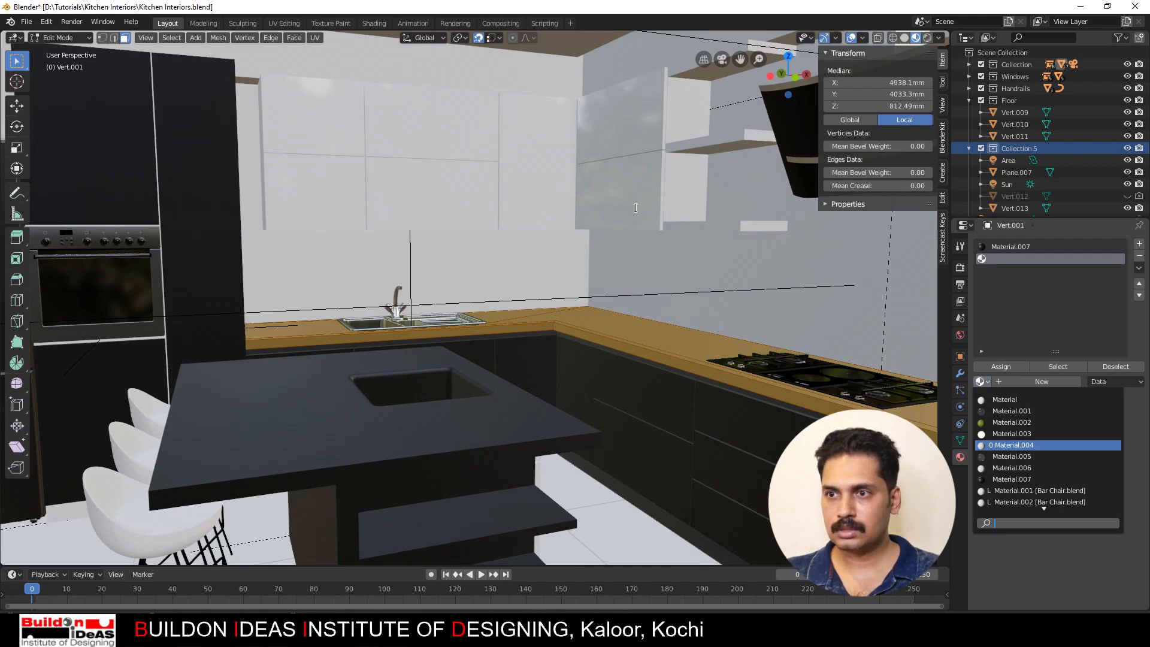
{"action": "left_click", "coordinate": [619, 275]}
Step: Rename the upper cabinet doors' white material to Glossy White
{"action": "key", "text": "Tab"}
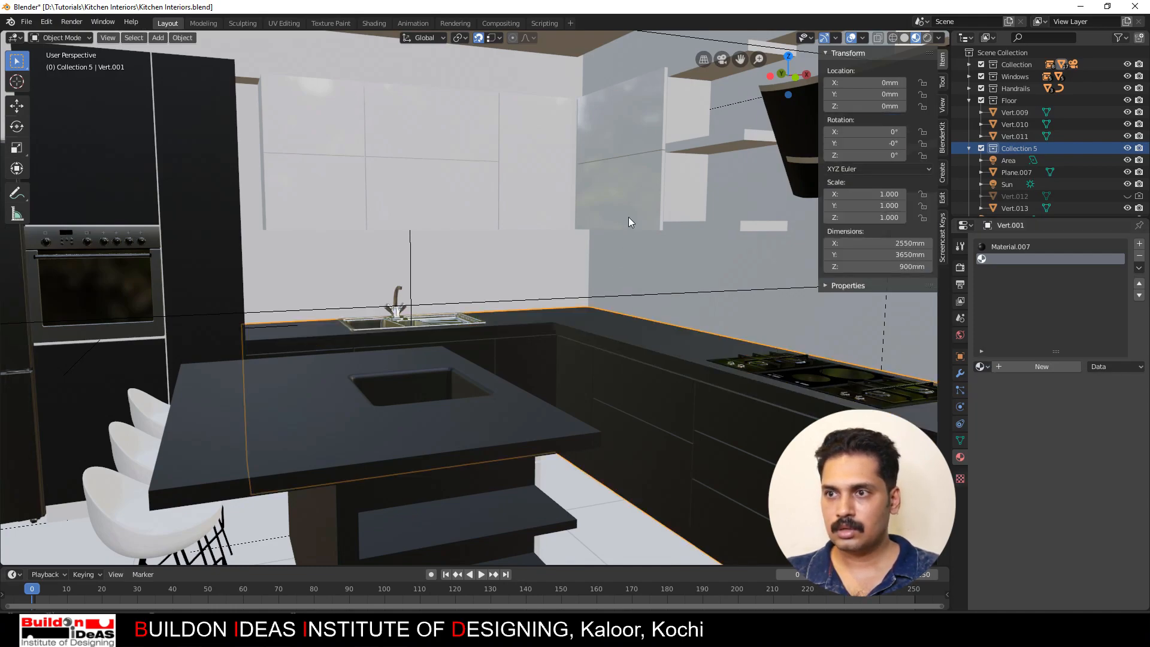
{"action": "left_click", "coordinate": [627, 217]}
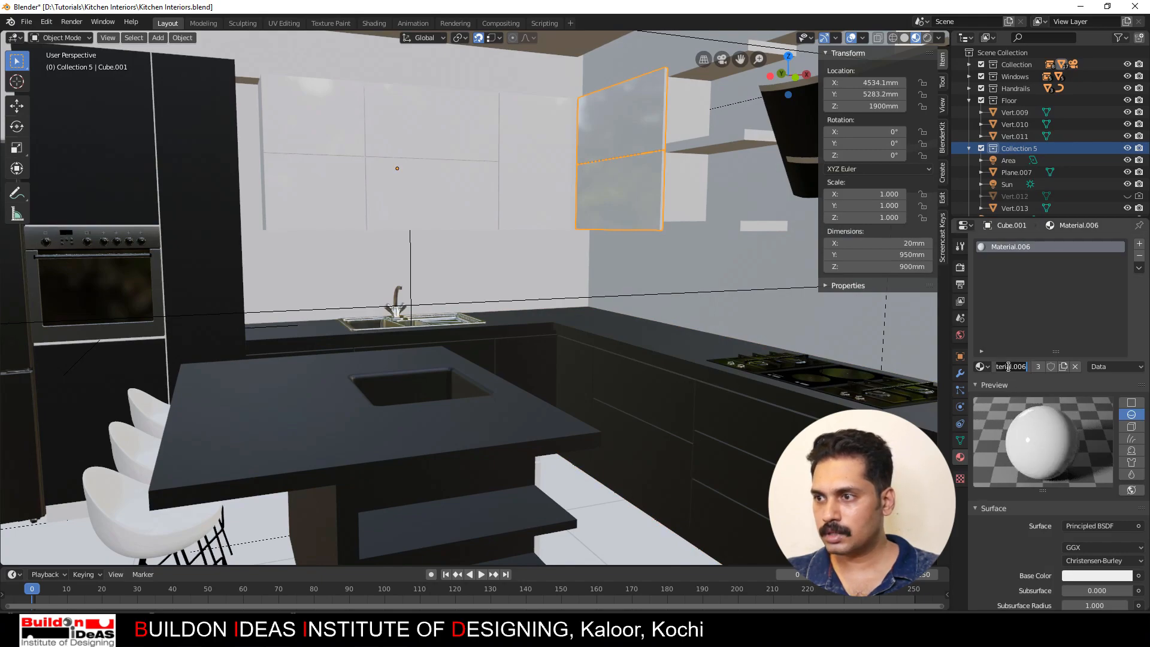
{"action": "type", "text": "Glo"}
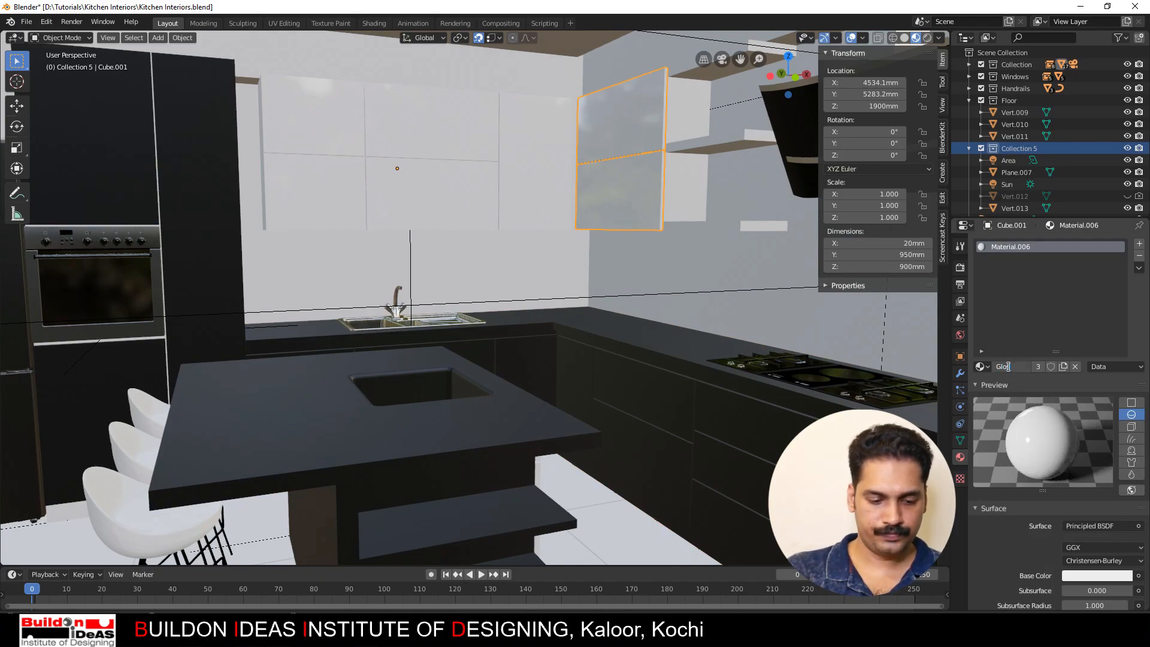
{"action": "type", "text": "ss White"}
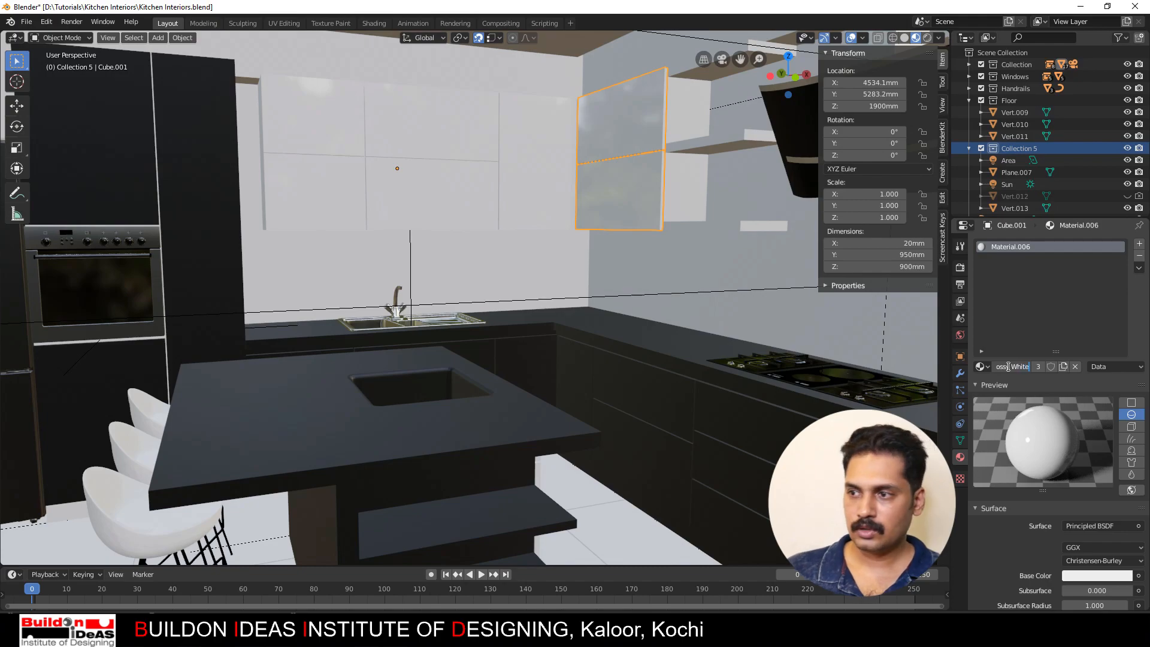
{"action": "key", "text": "Return"}
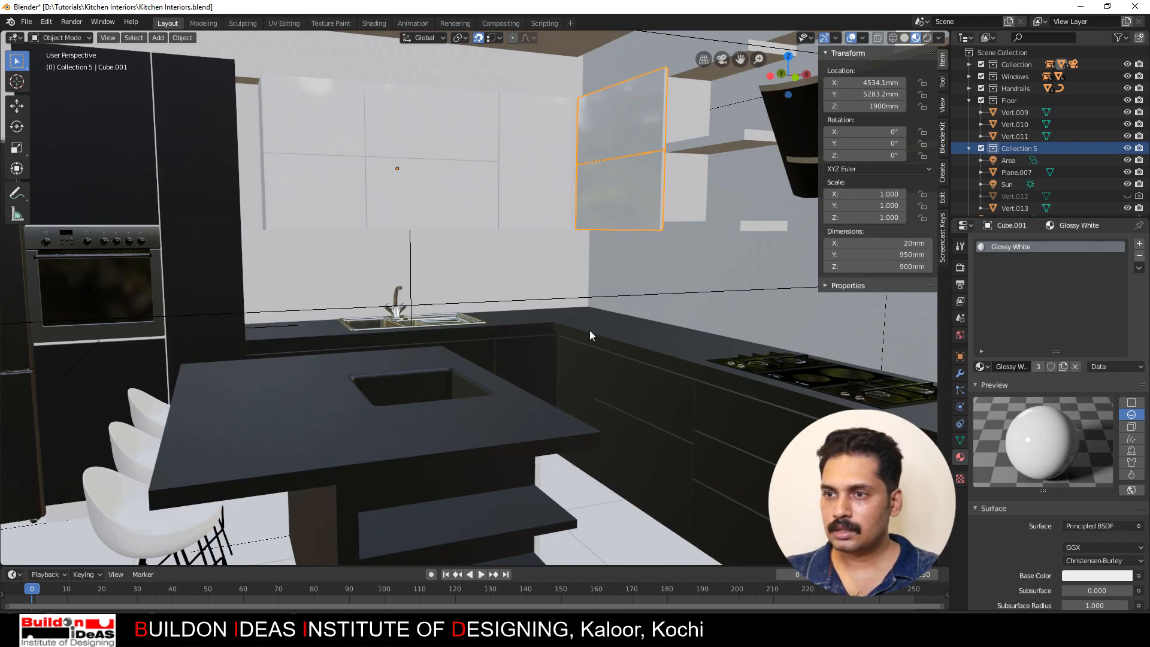
Step: Return to editing the countertop and put the Glossy White material in its empty second slot
{"action": "left_click", "coordinate": [589, 329]}
{"action": "key", "text": "Tab"}
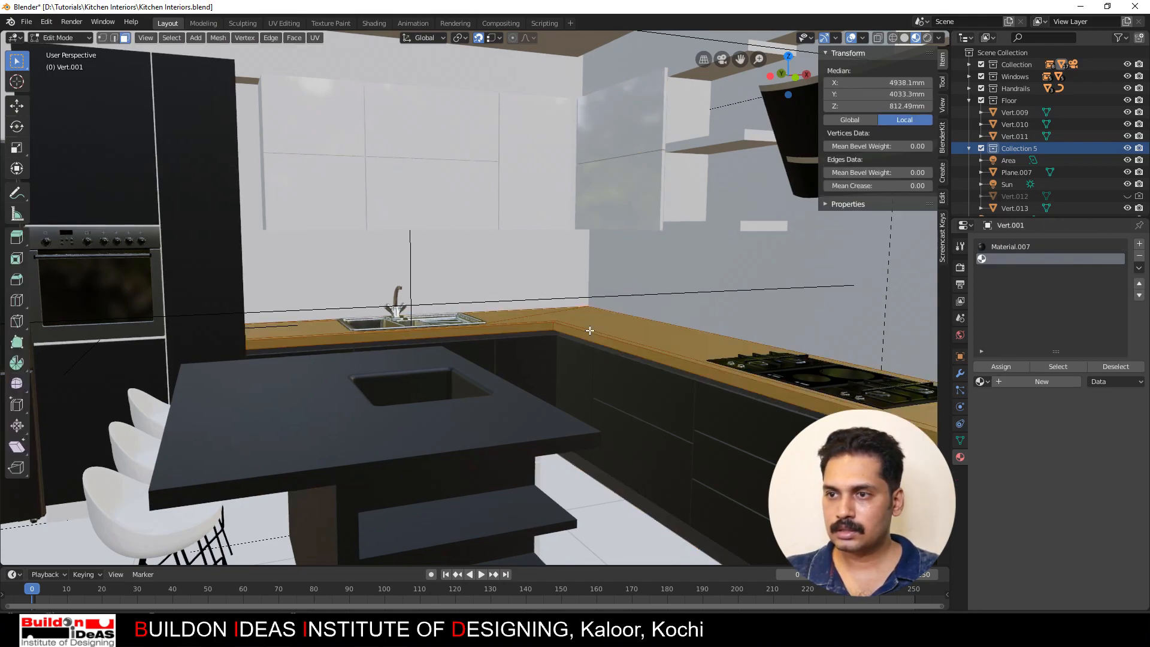
{"action": "left_click", "coordinate": [981, 381]}
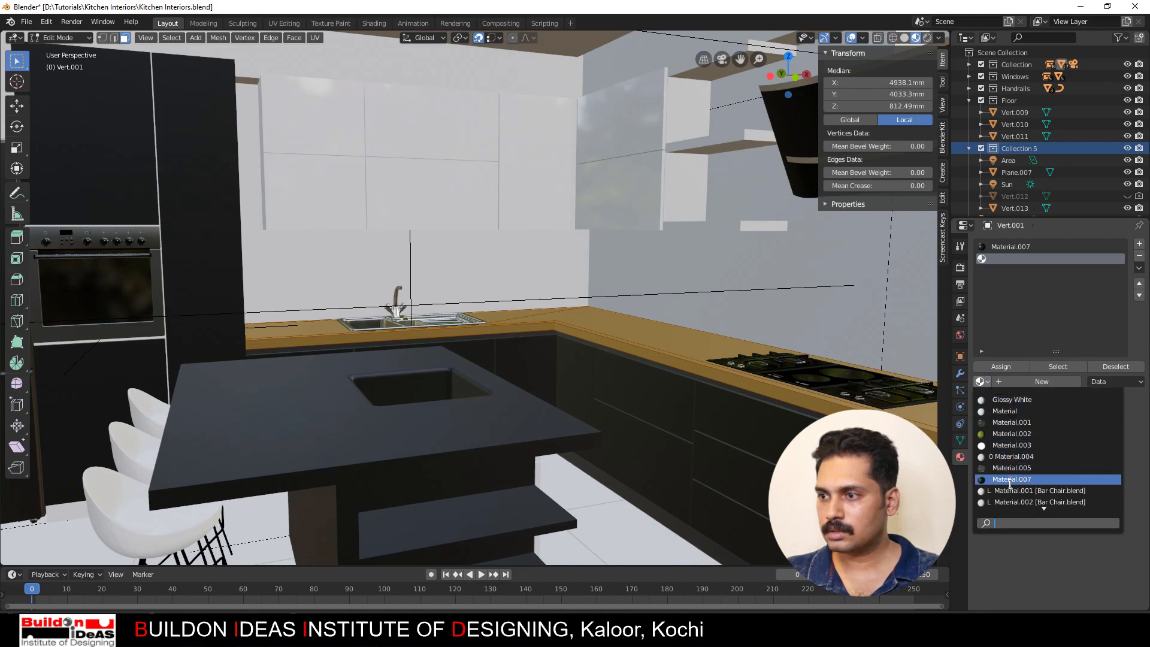
{"action": "left_click", "coordinate": [1018, 400]}
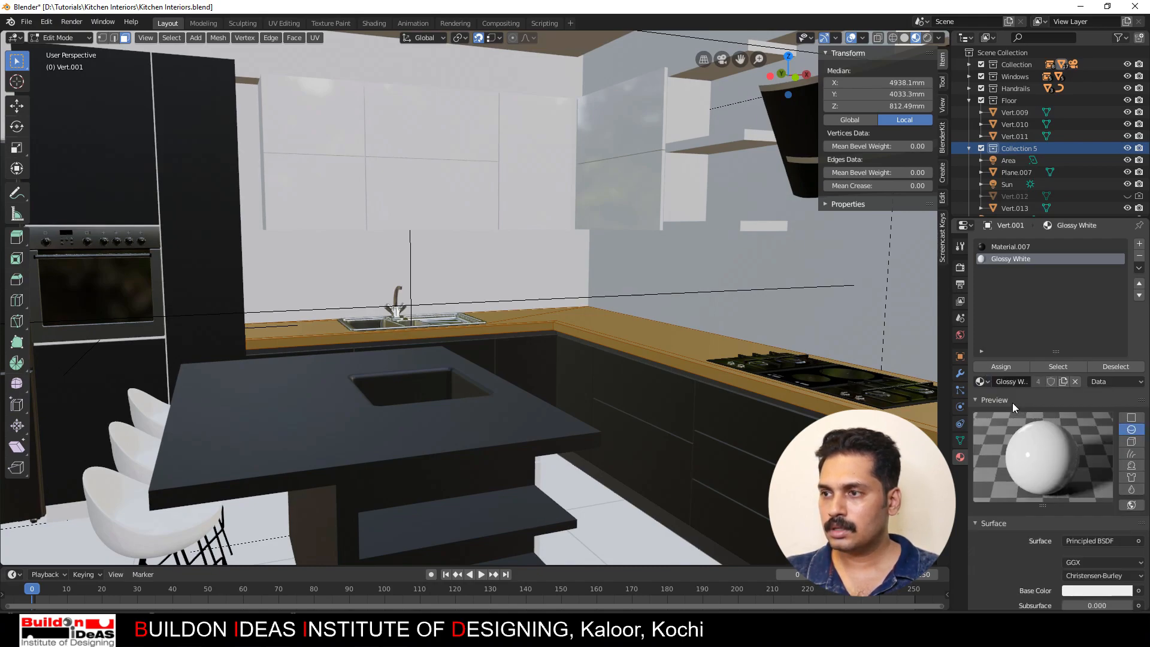
Step: Assign the Glossy White material to the selected countertop faces, leave mesh editing and select the kitchen island
{"action": "left_click", "coordinate": [993, 371]}
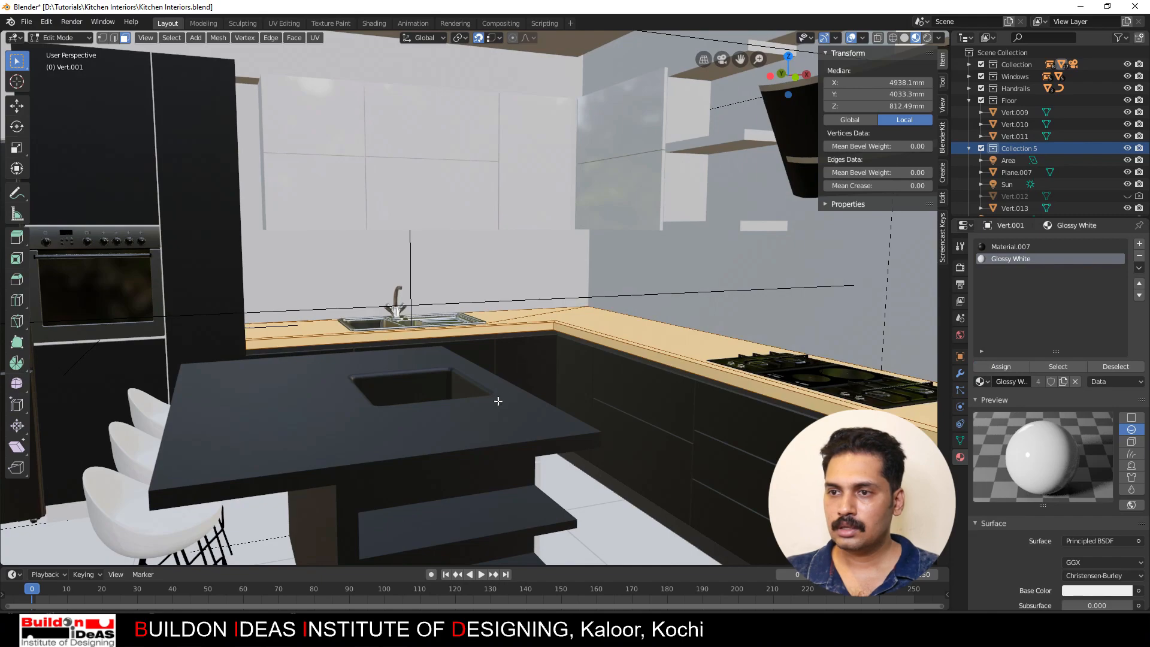
{"action": "key", "text": "Tab"}
{"action": "left_click", "coordinate": [469, 412]}
{"action": "middle_click_drag", "start_coordinate": [469, 412], "coordinate": [440, 414]}
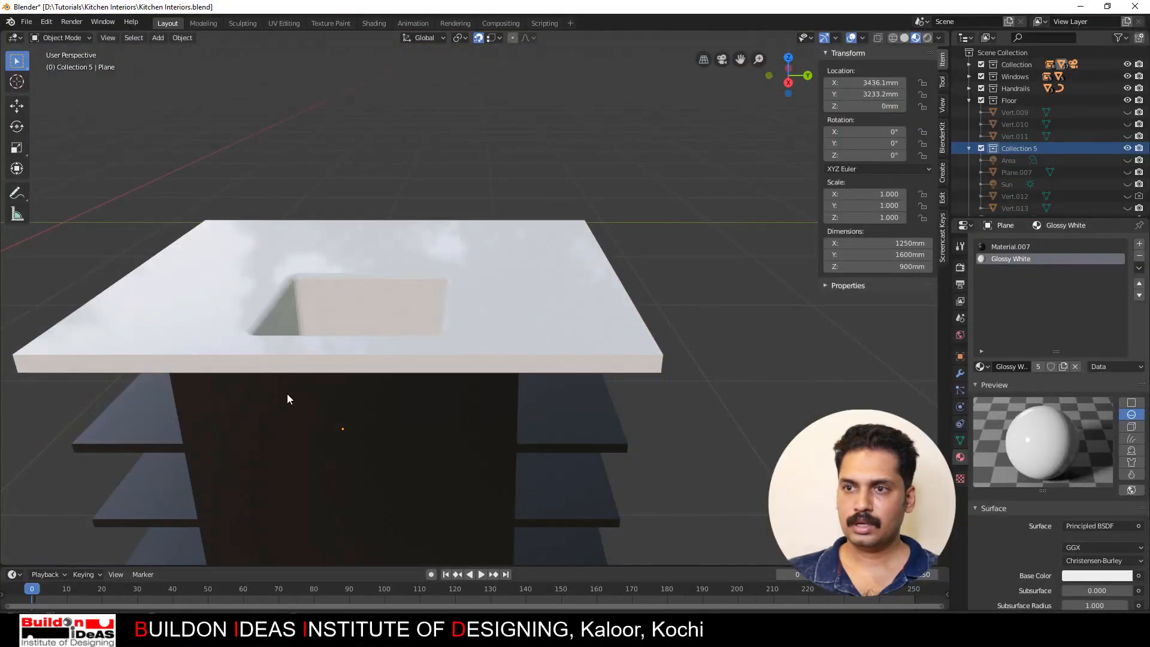
Step: Check the isolated island from several sides, save the file and unhide the rest of the kitchen
{"action": "scroll", "coordinate": [288, 394], "scroll_direction": "down", "scroll_amount": 3}
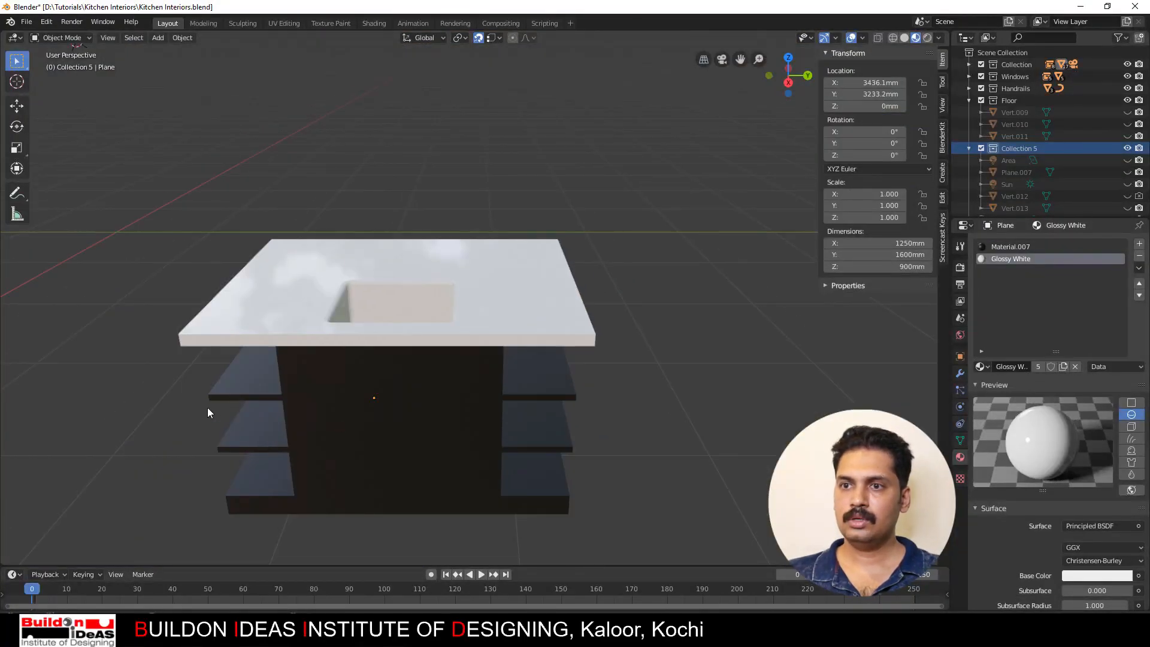
{"action": "middle_click_drag", "start_coordinate": [211, 410], "coordinate": [398, 414]}
{"action": "key", "text": "ctrl+s"}
{"action": "scroll", "coordinate": [399, 408], "scroll_direction": "down", "scroll_amount": 3}
{"action": "scroll", "coordinate": [401, 398], "scroll_direction": "up", "scroll_amount": 3}
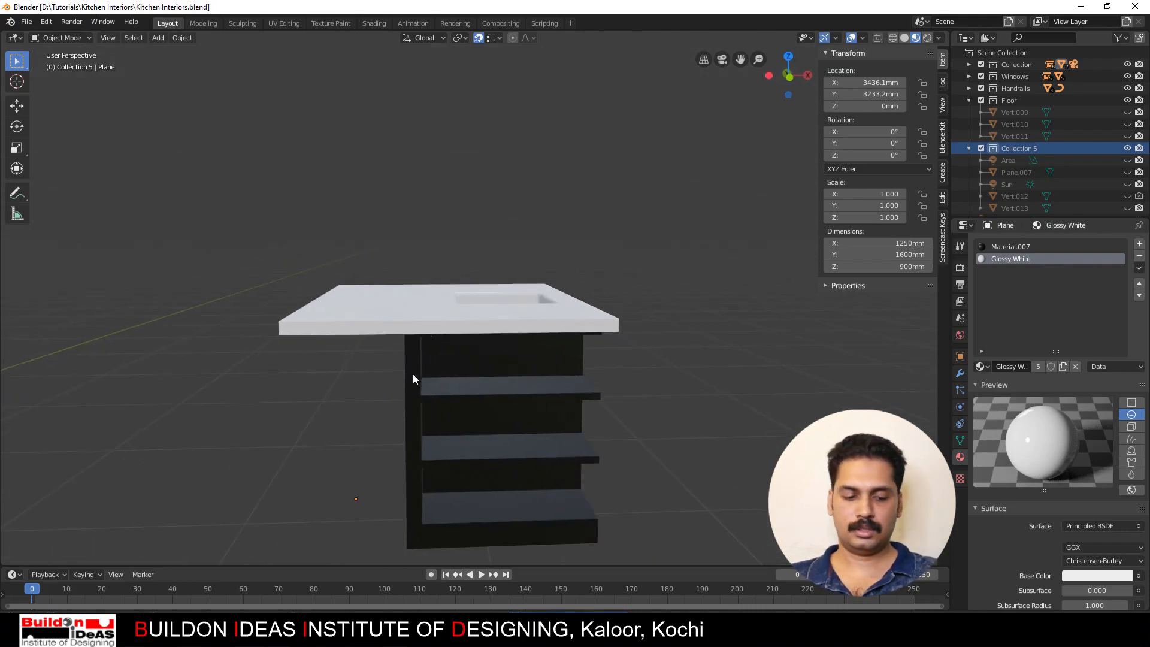
{"action": "key", "text": "alt+h"}
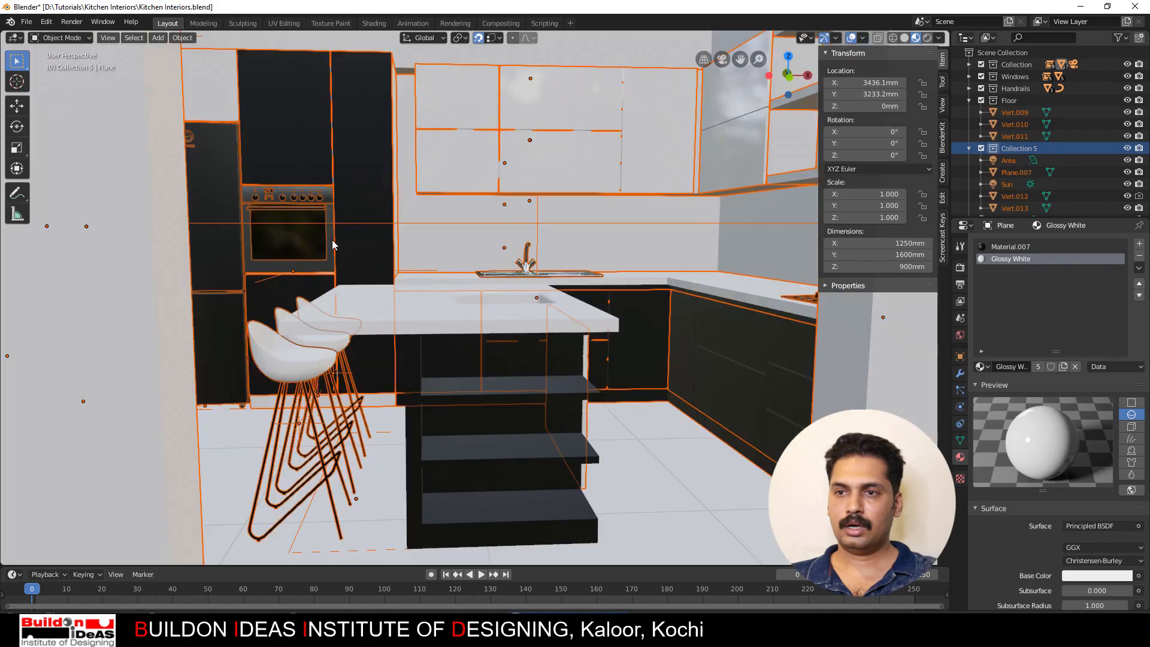
{"action": "middle_click_drag", "start_coordinate": [352, 337], "coordinate": [457, 441]}
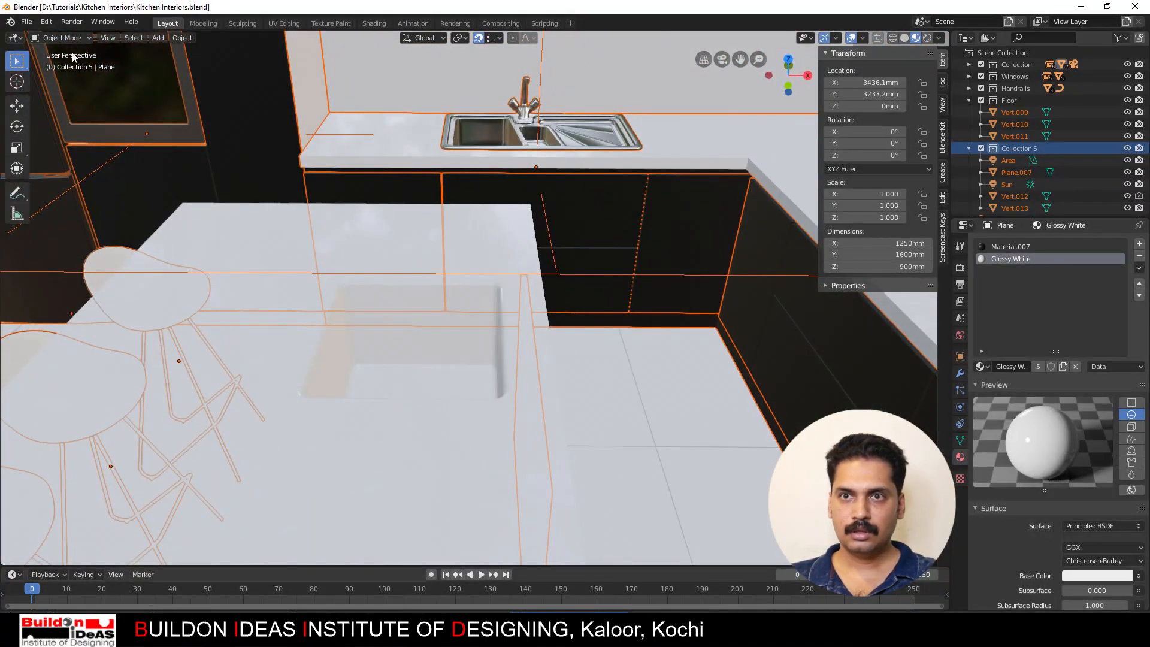
Step: Start linking from another Blender file and browse to the Kitchen Items folder in Blender assets
{"action": "left_click", "coordinate": [27, 23]}
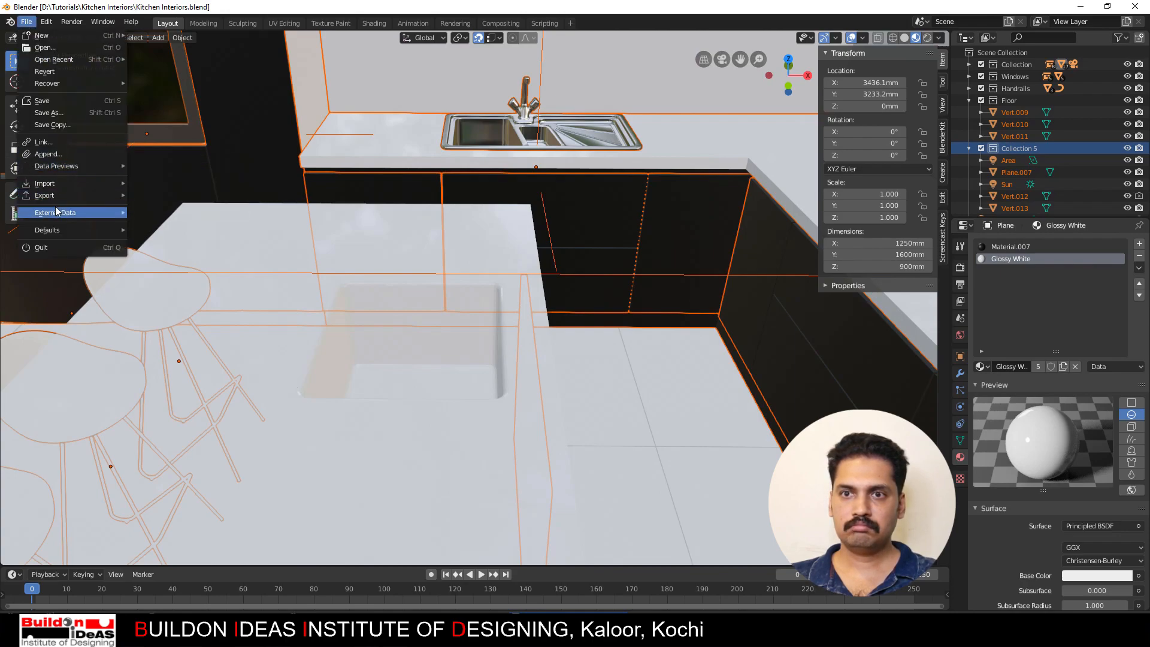
{"action": "mouse_move", "coordinate": [54, 190]}
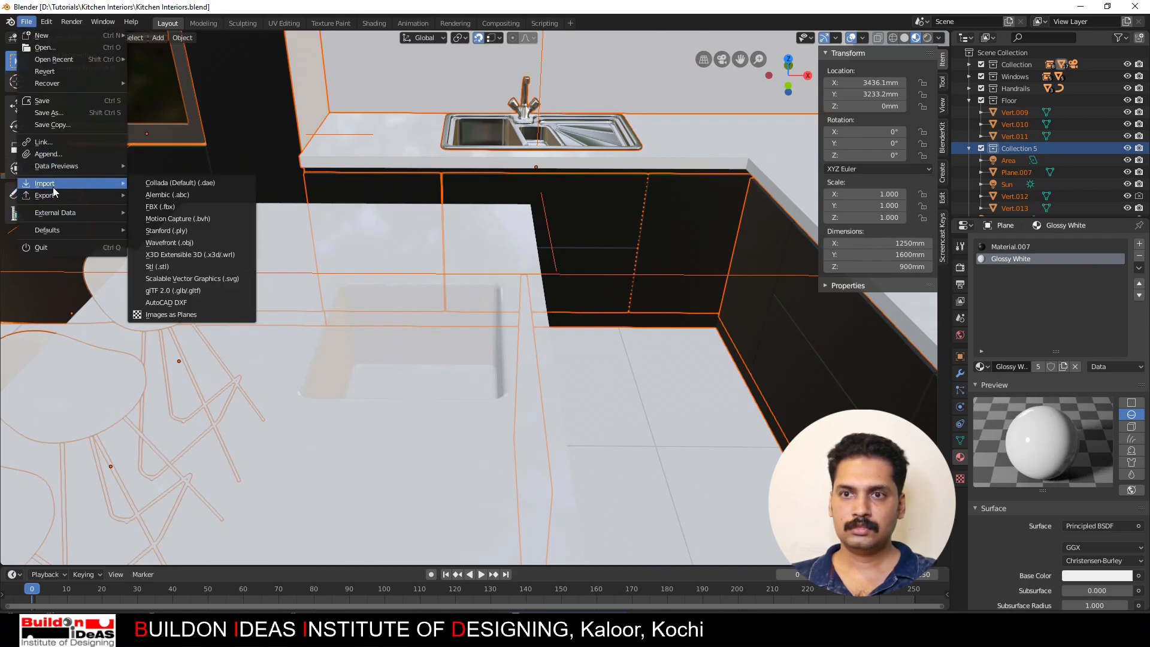
{"action": "left_click", "coordinate": [54, 142]}
{"action": "left_click", "coordinate": [155, 82]}
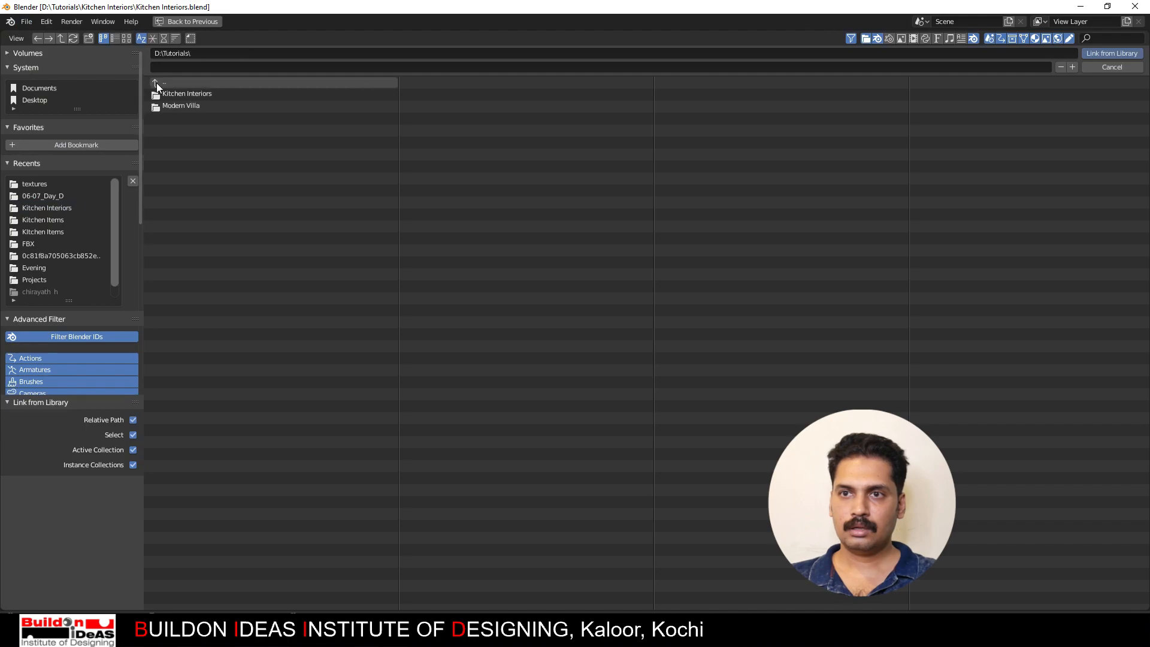
{"action": "left_click", "coordinate": [156, 82]}
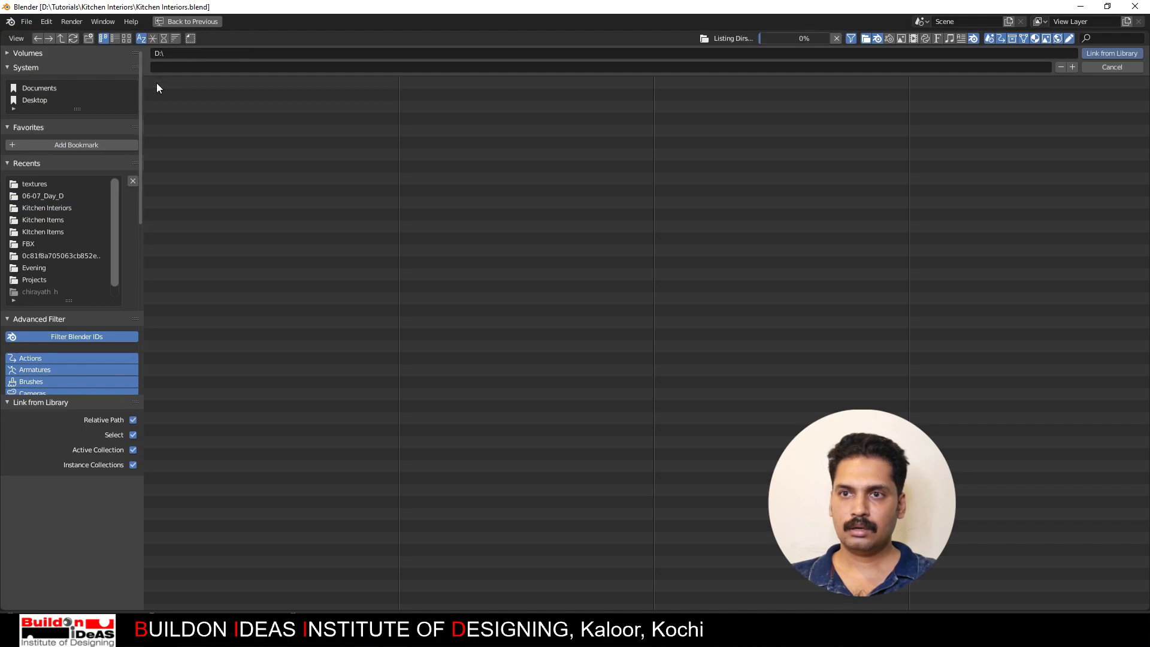
{"action": "left_click", "coordinate": [38, 212]}
{"action": "left_click", "coordinate": [38, 220]}
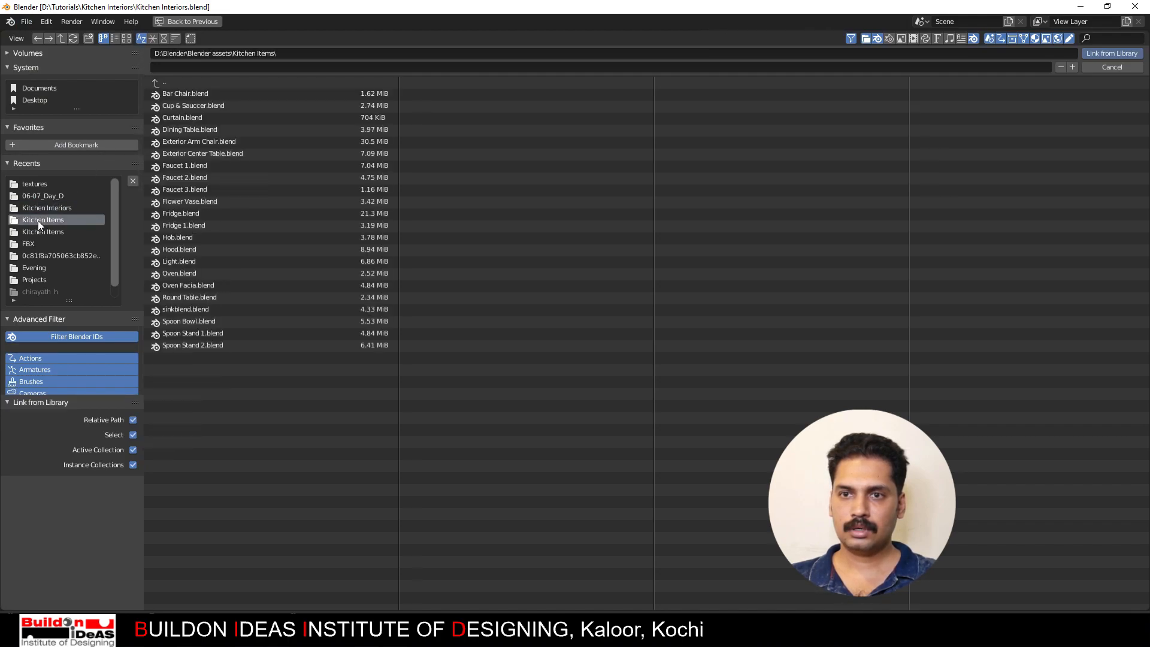
Step: Link the collection named Collection from Faucet 3.blend into the scene
{"action": "left_click", "coordinate": [181, 189]}
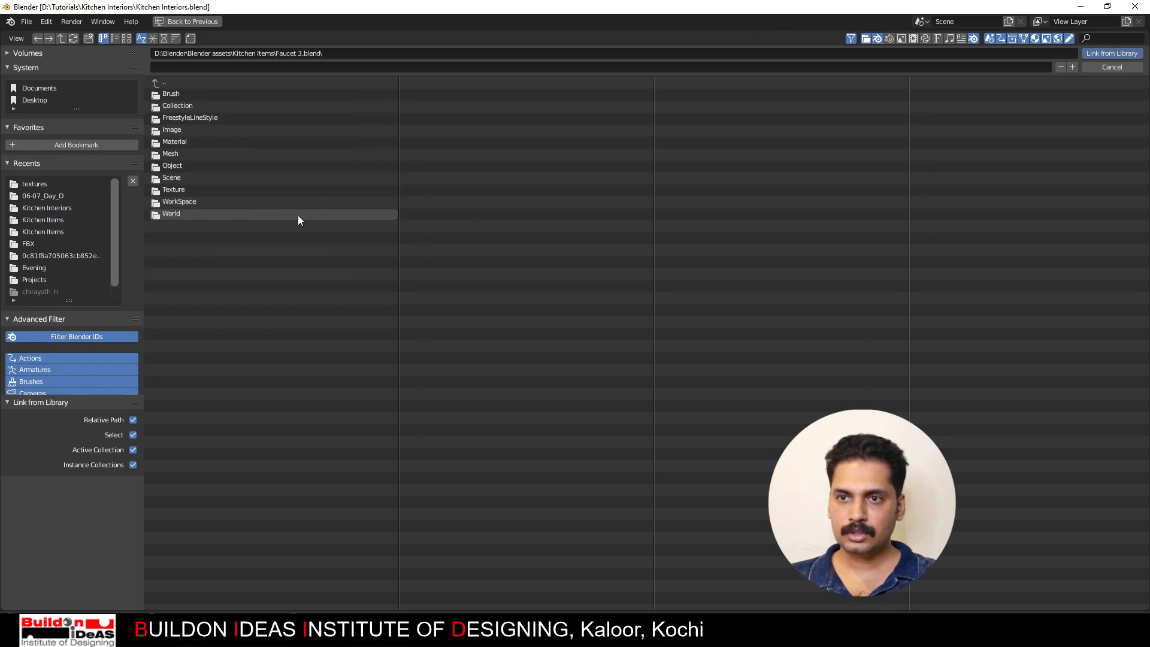
{"action": "left_click", "coordinate": [181, 107]}
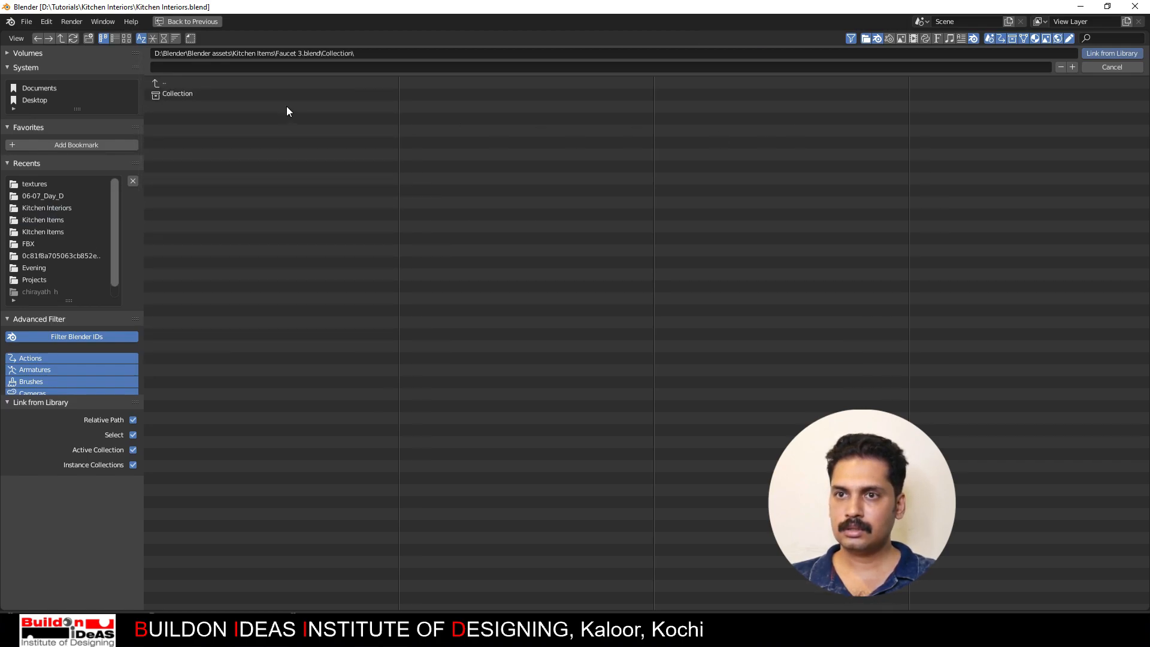
{"action": "left_click", "coordinate": [200, 95]}
{"action": "left_click", "coordinate": [1087, 55]}
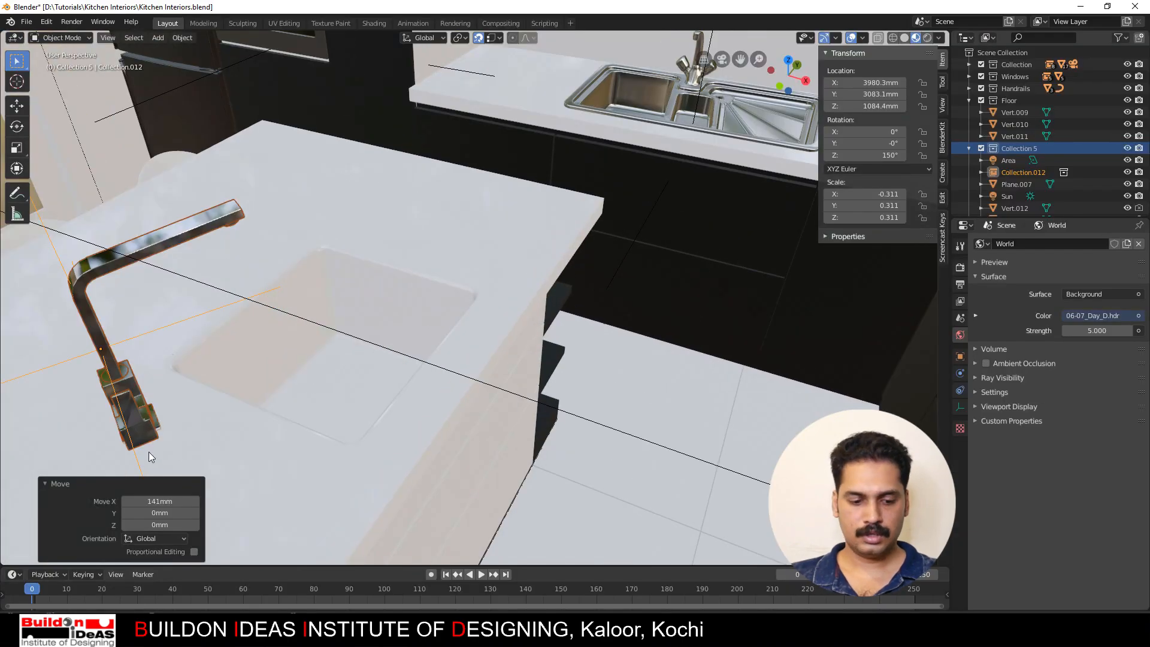
Step: Move the linked faucet about 68 mm along Y beside the island's sink cutout and save the file
{"action": "key", "text": "g"}
{"action": "key", "text": "y"}
{"action": "left_click", "coordinate": [186, 432]}
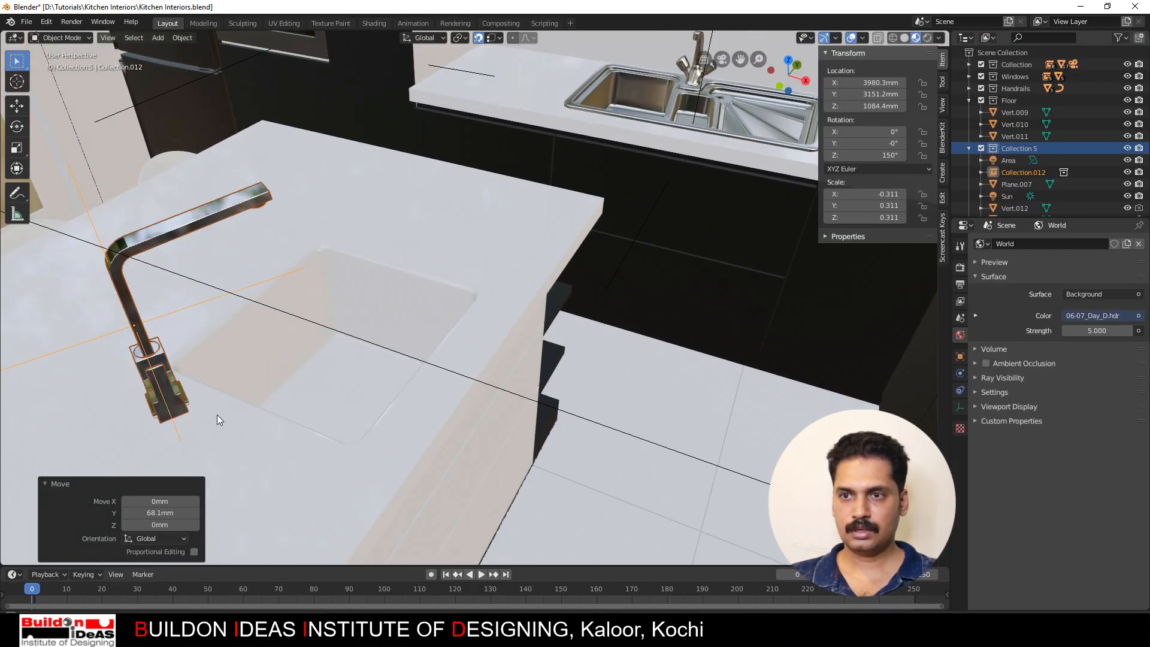
{"action": "middle_click_drag", "start_coordinate": [218, 416], "coordinate": [339, 344]}
{"action": "scroll", "coordinate": [279, 380], "scroll_direction": "down", "scroll_amount": 6}
{"action": "key", "text": "ctrl+s"}
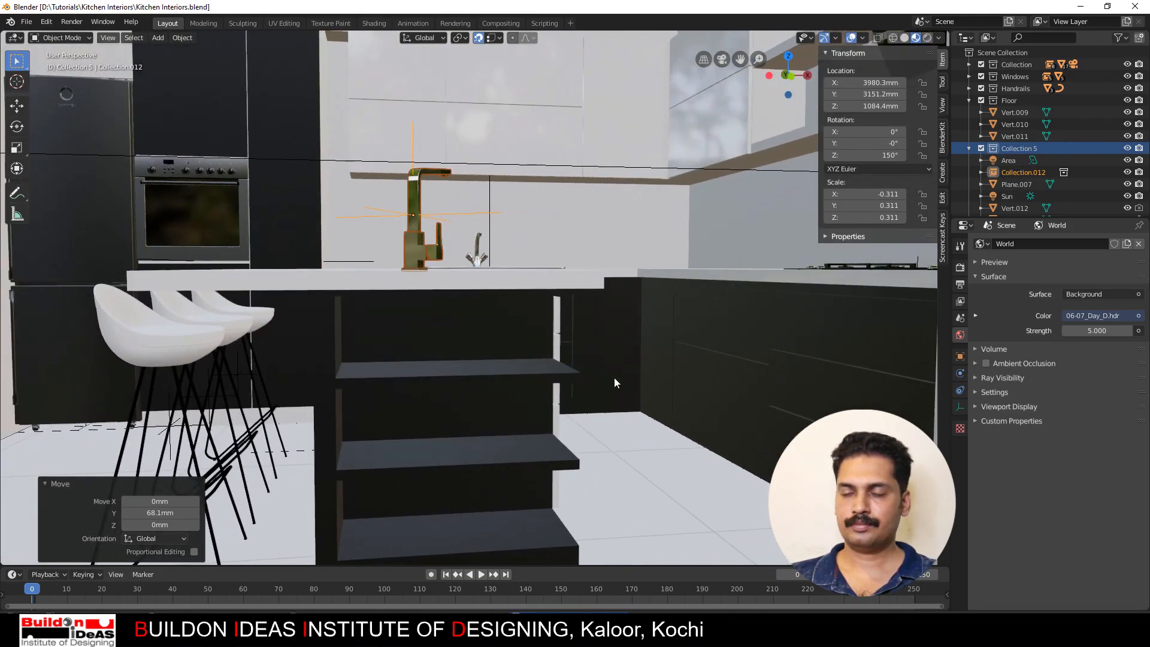
Step: Link the island's materials to the drawer fronts on its side and save the file
{"action": "scroll", "coordinate": [498, 339], "scroll_direction": "down", "scroll_amount": 4}
{"action": "scroll", "coordinate": [508, 379], "scroll_direction": "up", "scroll_amount": 4}
{"action": "mouse_move", "coordinate": [508, 379]}
{"action": "middle_mouse_down"}
{"action": "mouse_move", "coordinate": [485, 381]}
{"action": "mouse_move", "coordinate": [497, 381]}
{"action": "mouse_move", "coordinate": [489, 369]}
{"action": "middle_mouse_up"}
{"action": "left_click", "coordinate": [494, 320]}
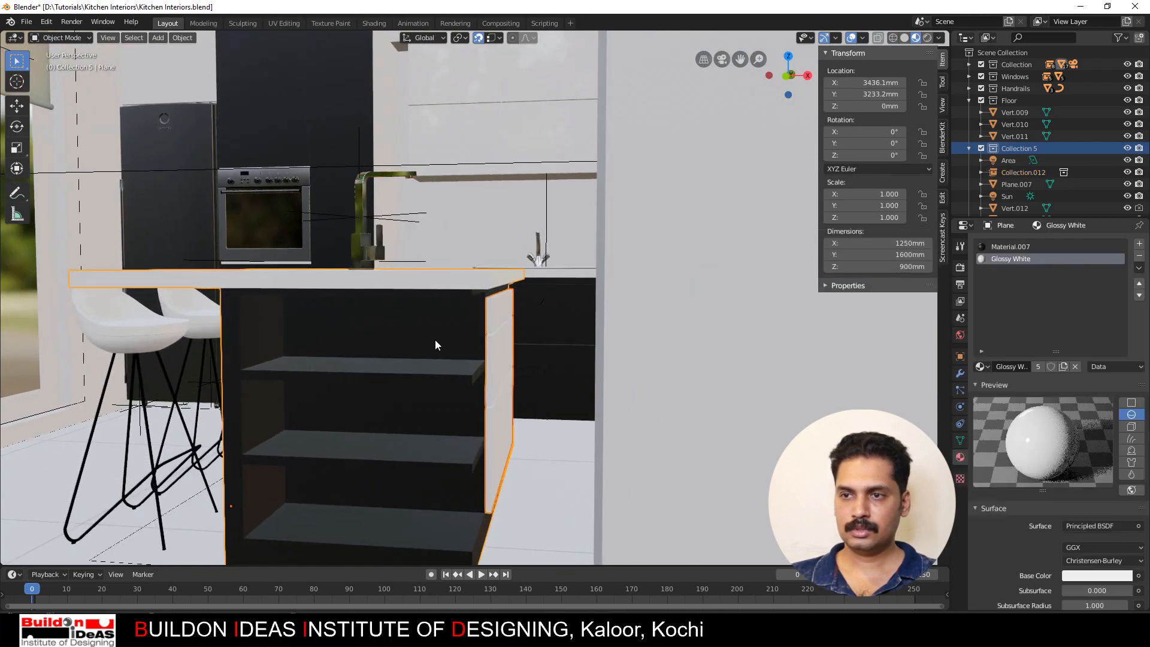
{"action": "key", "text": "ctrl+l"}
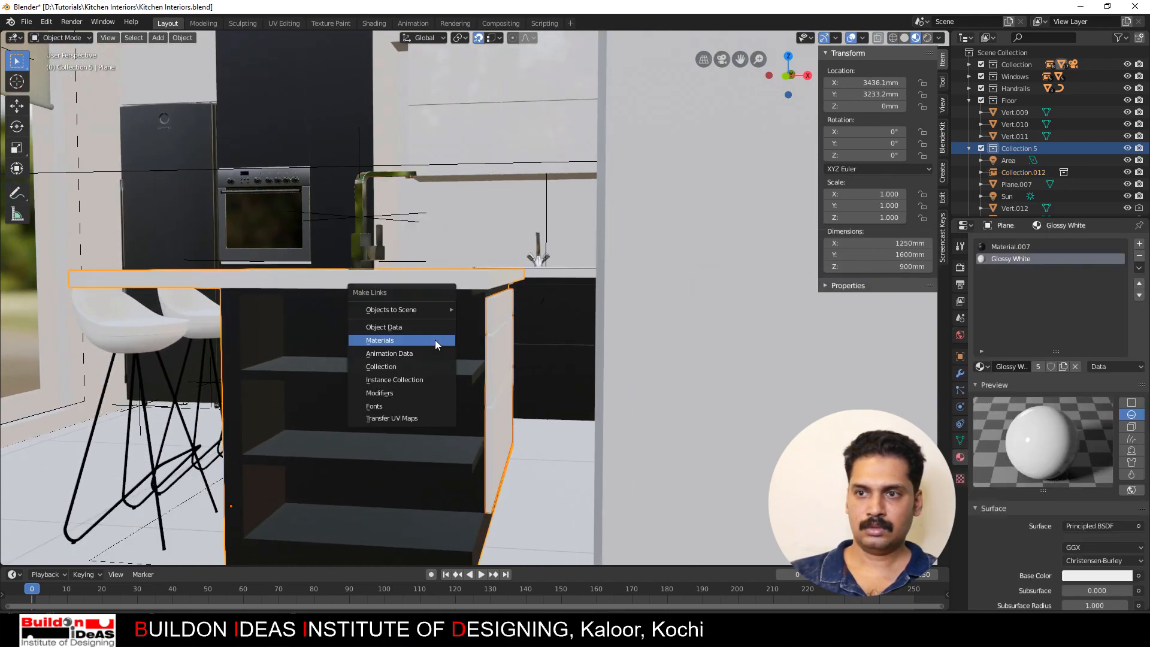
{"action": "left_click", "coordinate": [436, 340]}
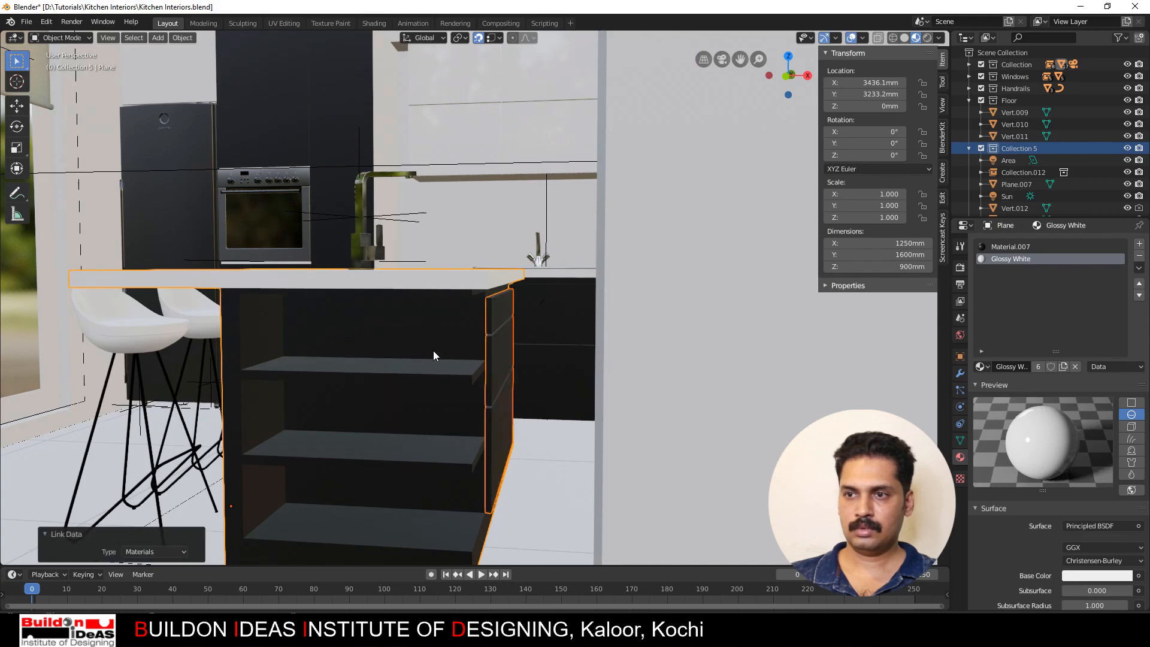
{"action": "middle_click_drag", "start_coordinate": [433, 350], "coordinate": [443, 390]}
{"action": "key", "text": "ctrl+s"}
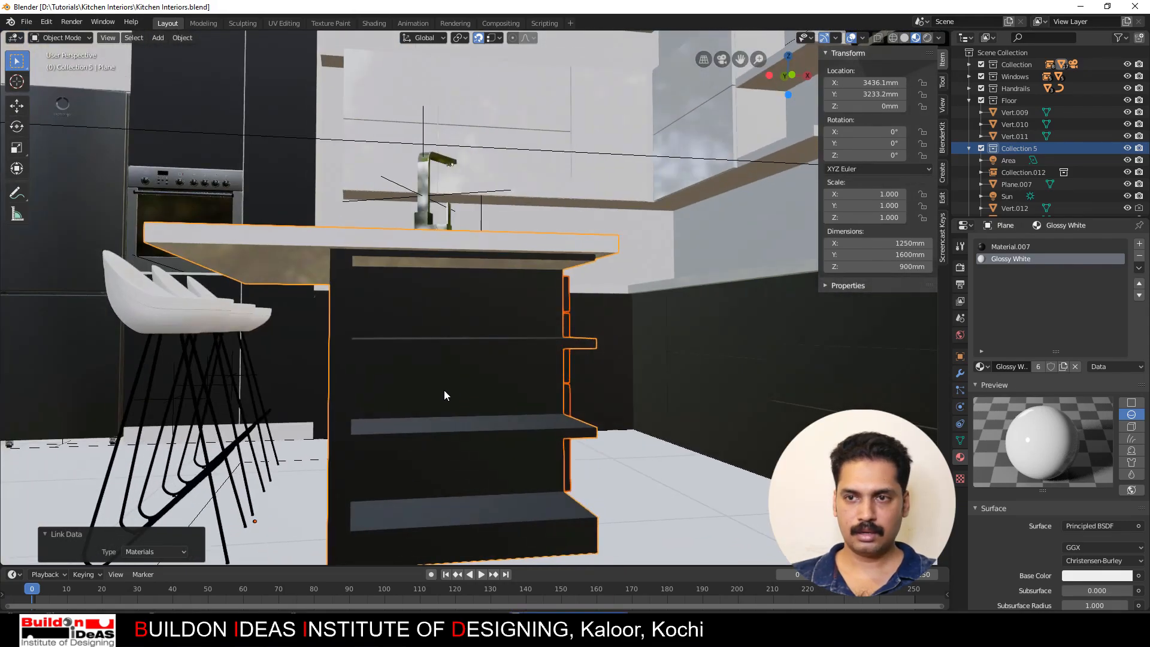
Step: Examine the island, its faucet and shelves, the countertops and the hob area from several angles
{"action": "scroll", "coordinate": [444, 413], "scroll_direction": "down", "scroll_amount": 4}
{"action": "scroll", "coordinate": [422, 281], "scroll_direction": "up", "scroll_amount": 2}
{"action": "middle_click_drag", "start_coordinate": [422, 286], "coordinate": [464, 360]}
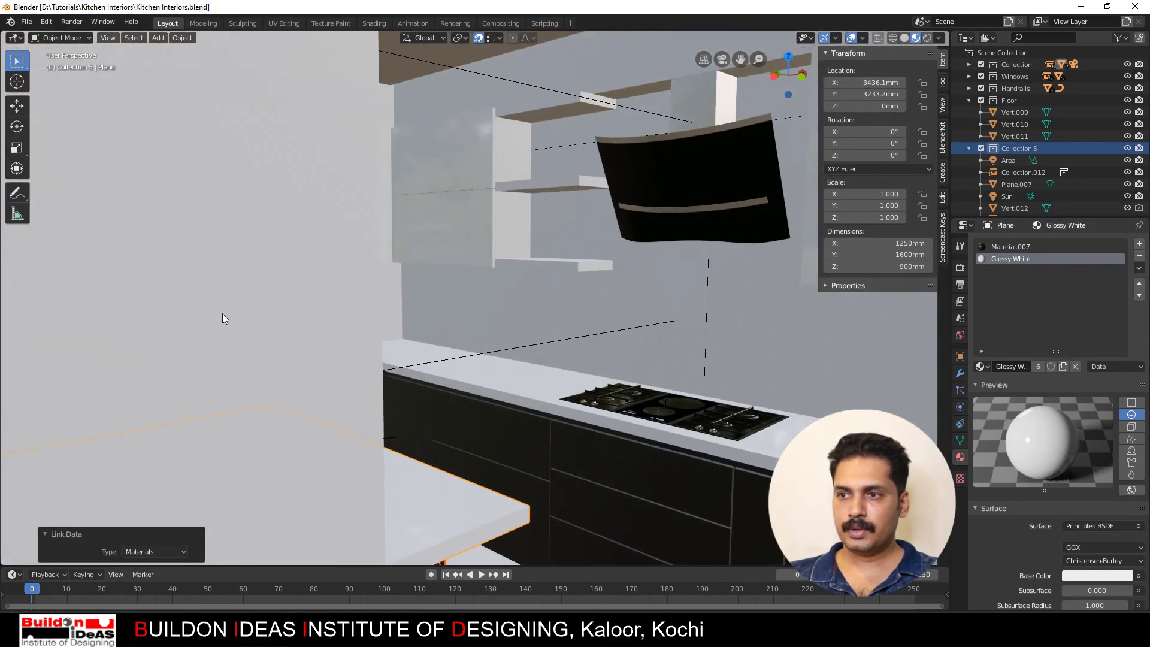
{"action": "middle_click_drag", "start_coordinate": [224, 318], "coordinate": [491, 376]}
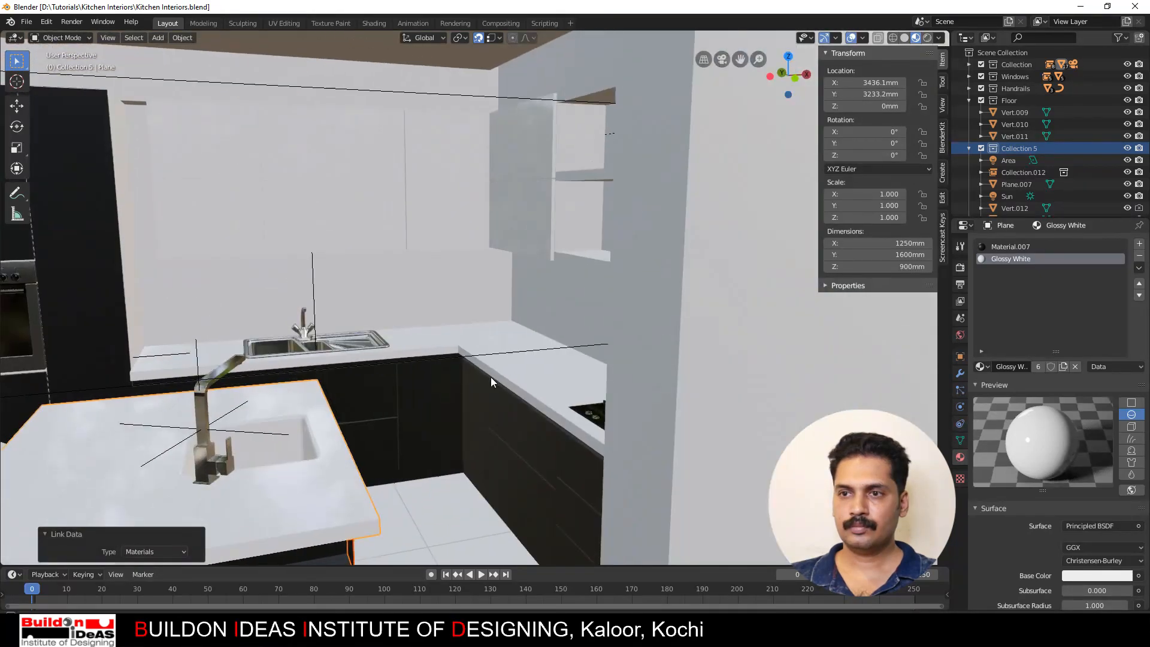
{"action": "middle_click_drag", "start_coordinate": [325, 429], "coordinate": [486, 311]}
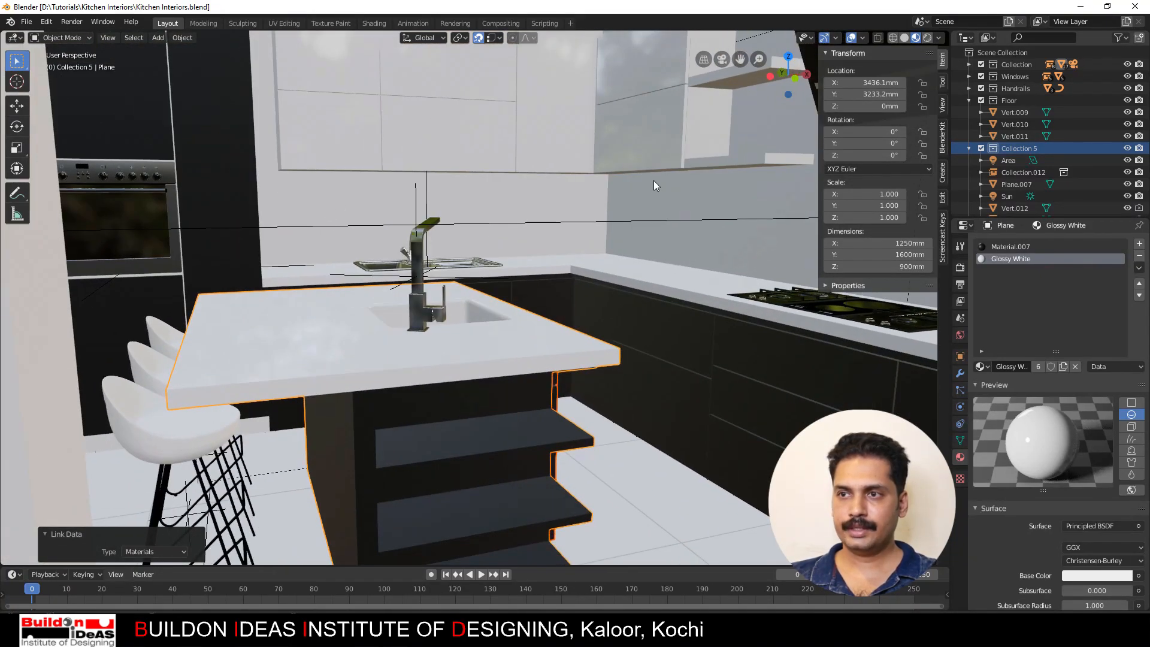
{"action": "middle_click_drag", "start_coordinate": [625, 407], "coordinate": [607, 422]}
{"action": "scroll", "coordinate": [607, 422], "scroll_direction": "down", "scroll_amount": 2}
{"action": "scroll", "coordinate": [610, 424], "scroll_direction": "up", "scroll_amount": 2}
{"action": "scroll", "coordinate": [609, 424], "scroll_direction": "down", "scroll_amount": 4}
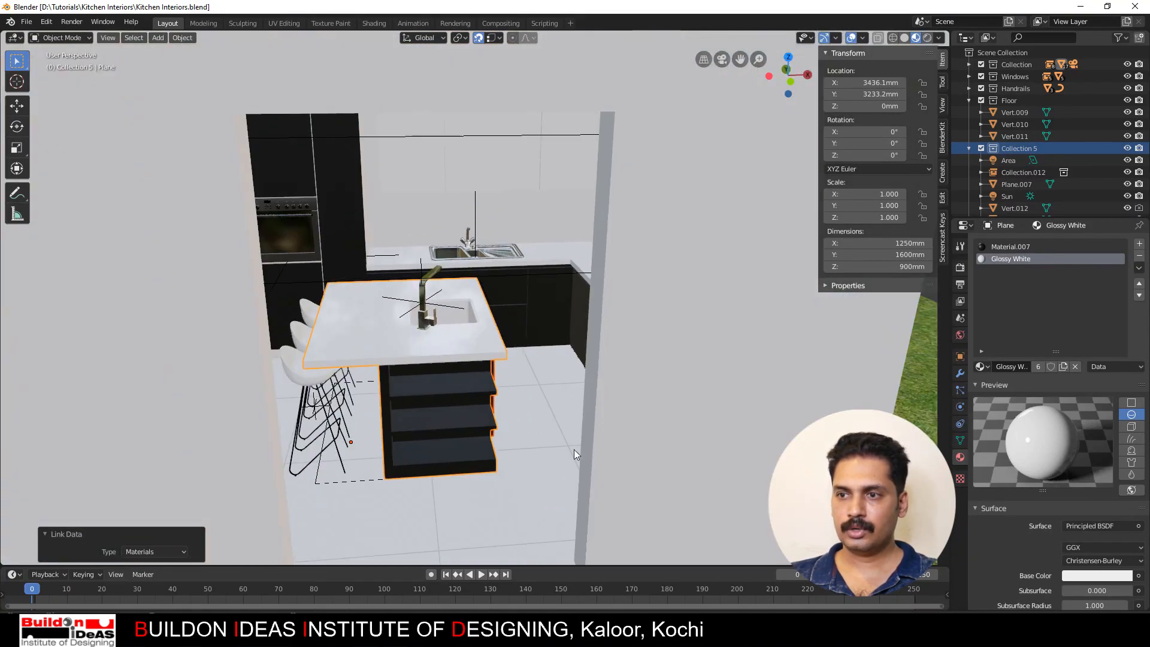
{"action": "middle_click_drag", "start_coordinate": [432, 417], "coordinate": [496, 337]}
{"action": "scroll", "coordinate": [495, 465], "scroll_direction": "up", "scroll_amount": 3}
{"action": "scroll", "coordinate": [476, 431], "scroll_direction": "up", "scroll_amount": 3}
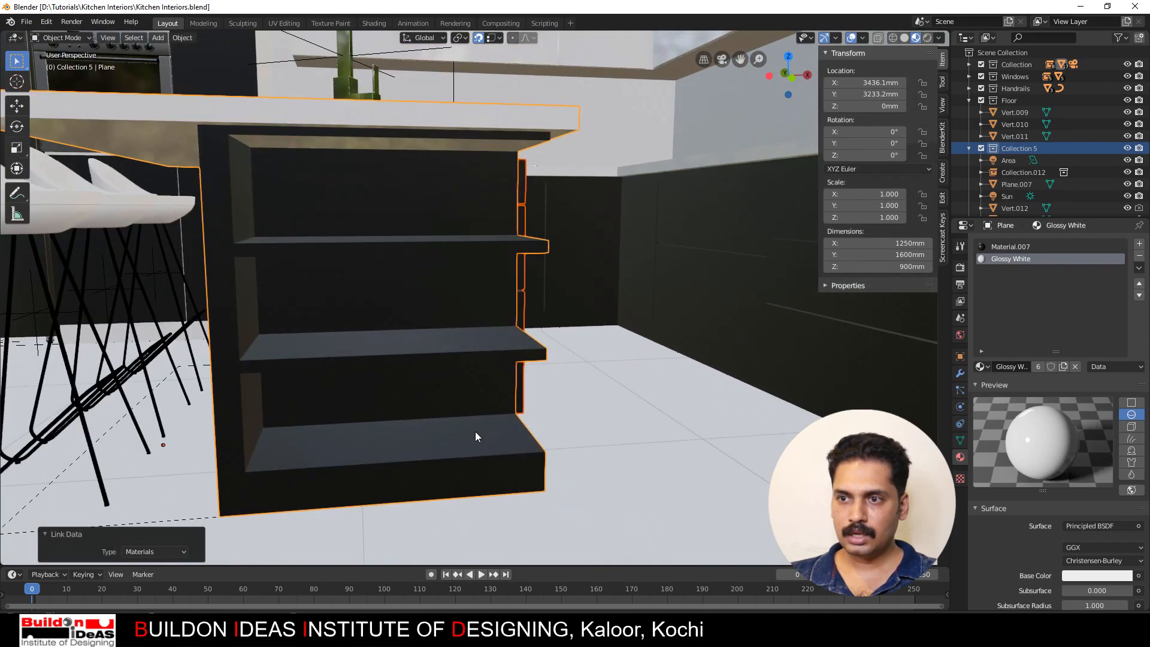
Step: Select the kitchen floor object around the island and create a new material for it
{"action": "left_click", "coordinate": [626, 418]}
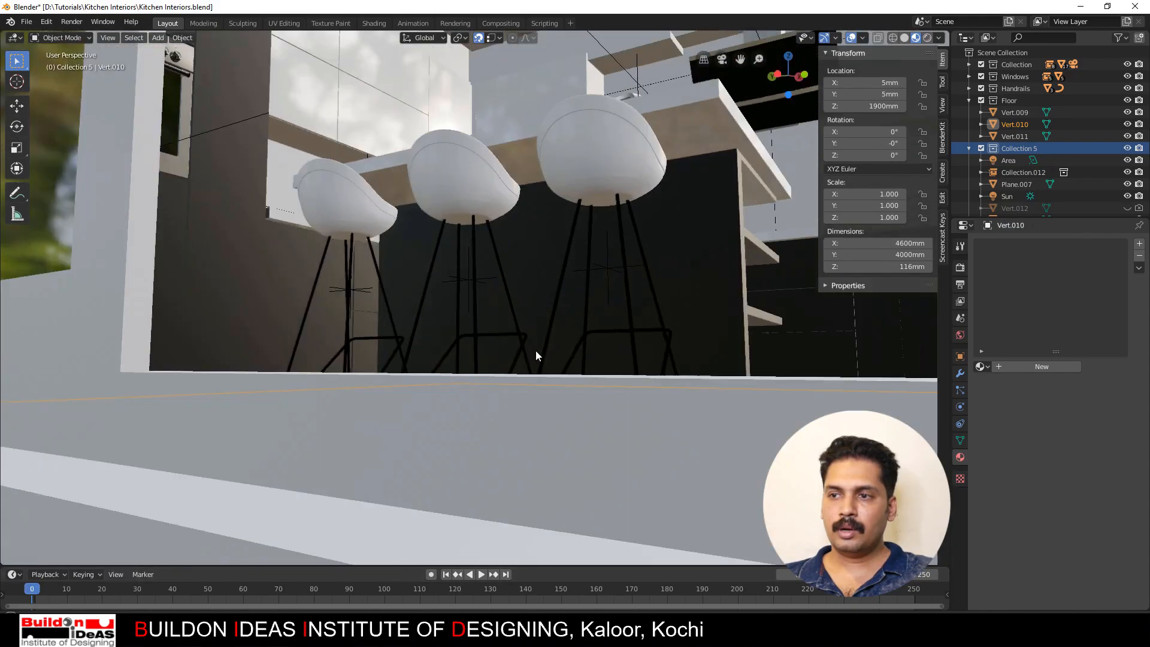
{"action": "middle_click_drag", "start_coordinate": [536, 351], "coordinate": [472, 368]}
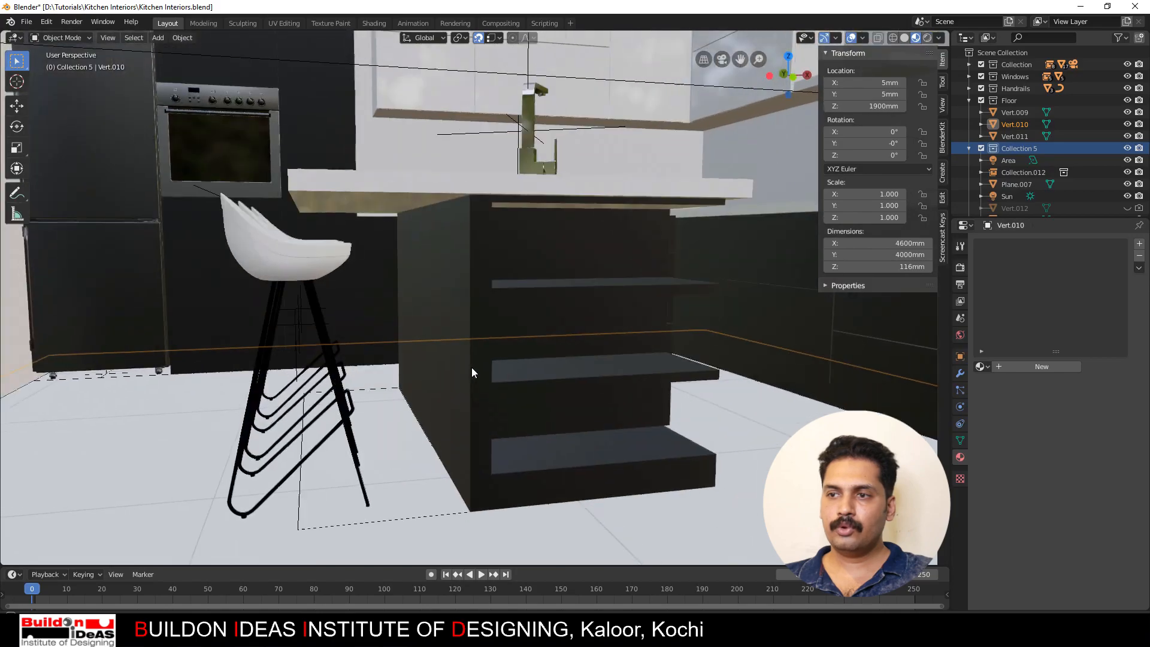
{"action": "scroll", "coordinate": [473, 360], "scroll_direction": "down", "scroll_amount": 4}
{"action": "scroll", "coordinate": [515, 401], "scroll_direction": "up", "scroll_amount": 6}
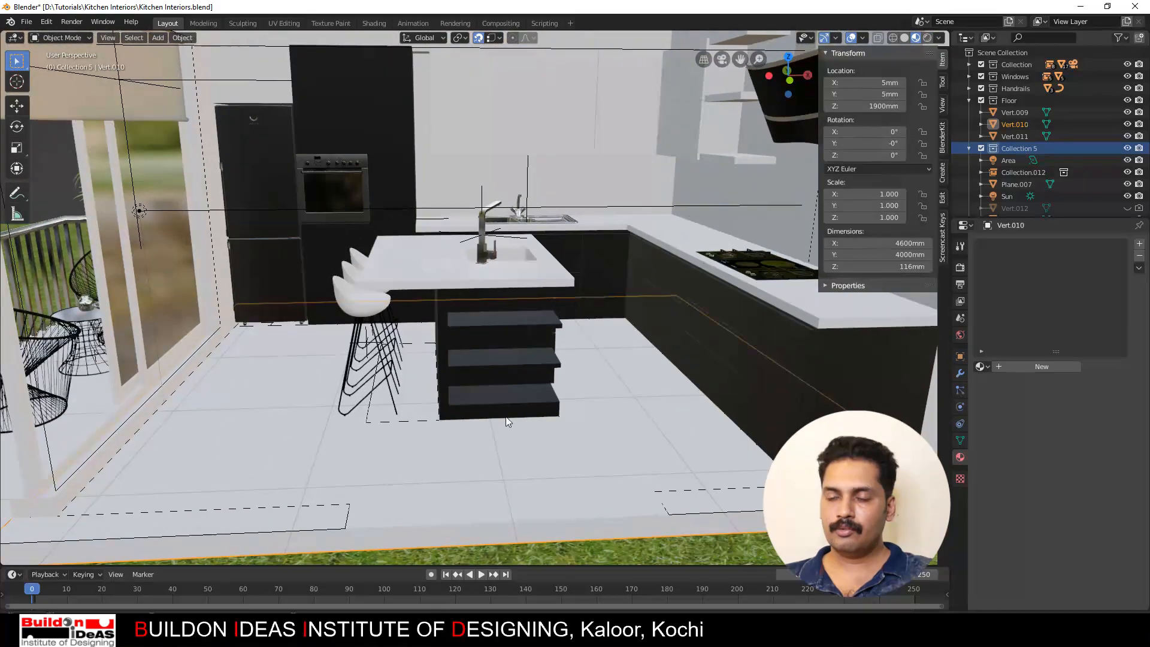
{"action": "middle_click_drag", "start_coordinate": [683, 445], "coordinate": [681, 322]}
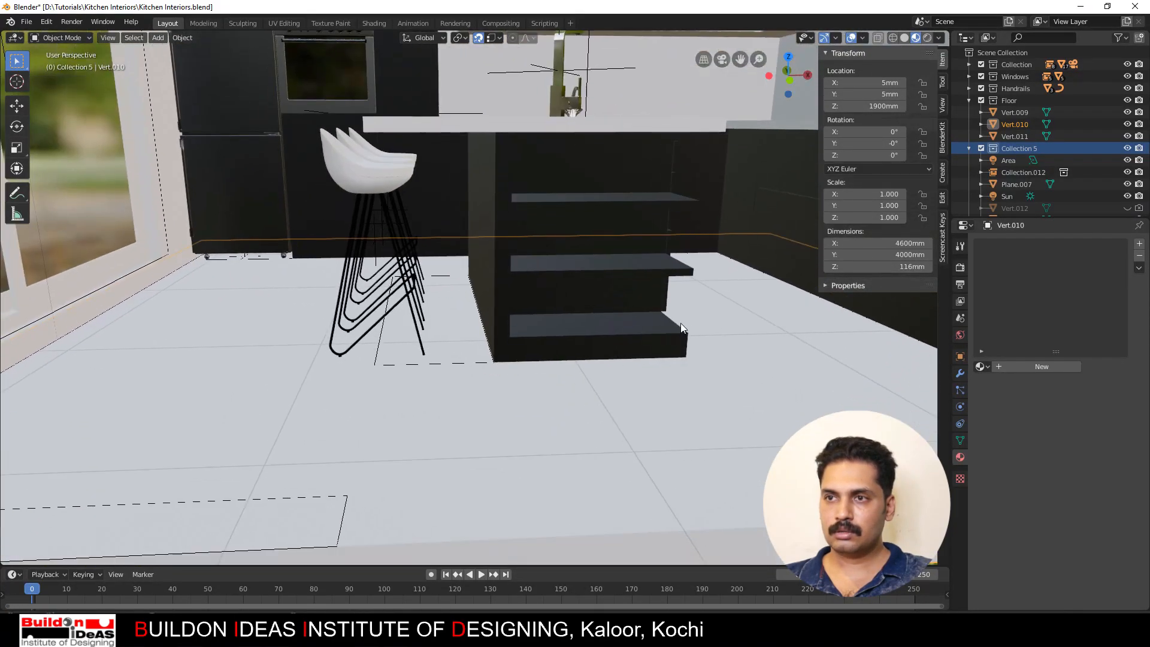
{"action": "left_click", "coordinate": [1030, 366]}
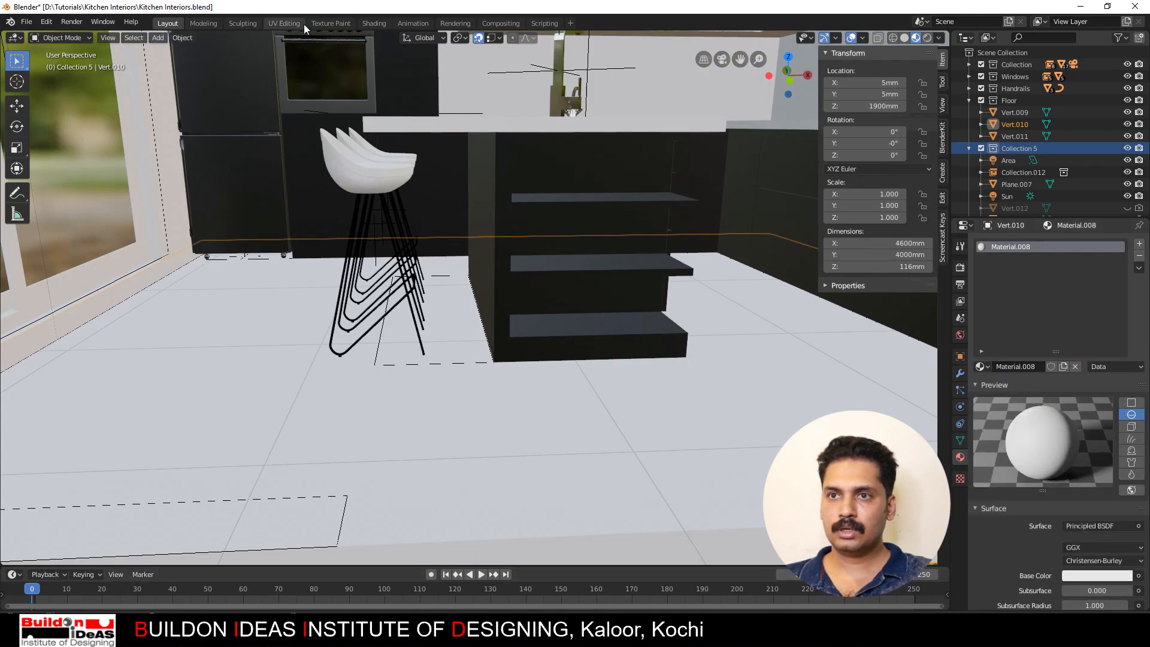
Step: In the Shading workspace, add the 750_5703zzxzx_3 wood image to the floor material and connect its Color to Base Color
{"action": "left_click", "coordinate": [374, 24]}
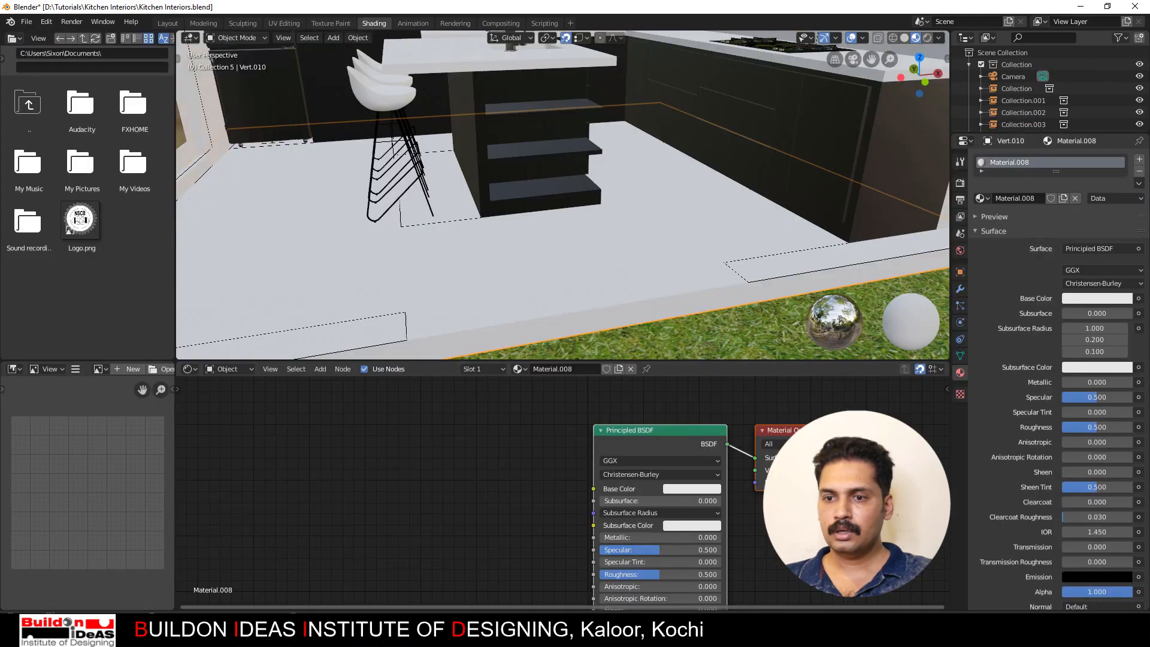
{"action": "left_click", "coordinate": [443, 634]}
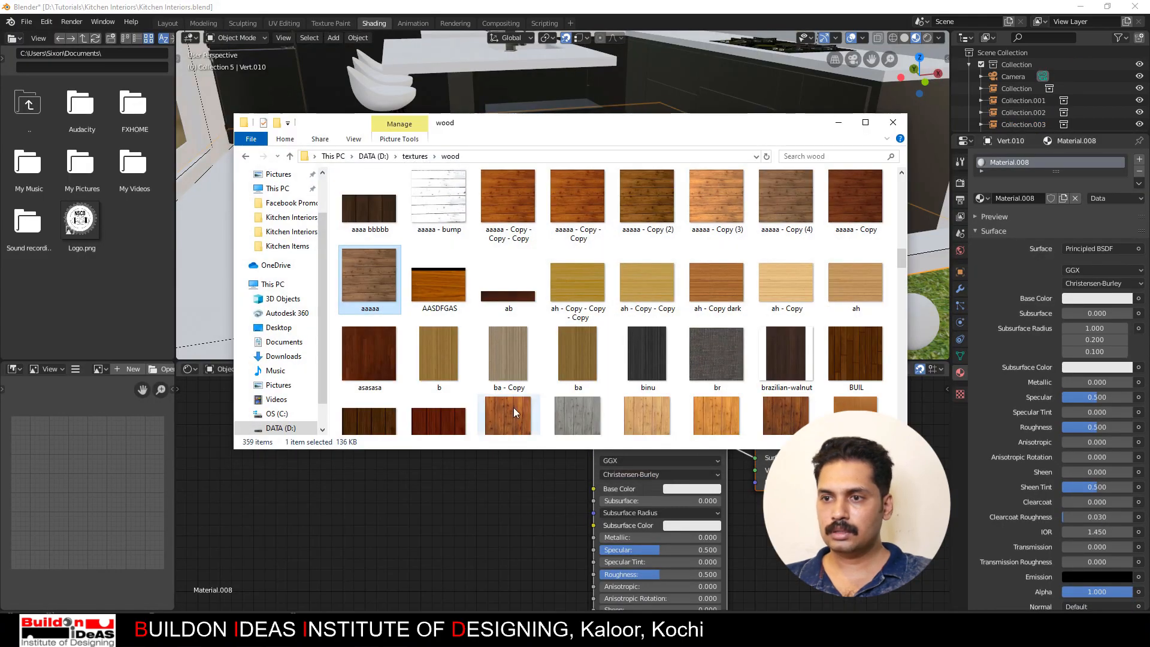
{"action": "scroll", "coordinate": [535, 274], "scroll_direction": "up", "scroll_amount": 3}
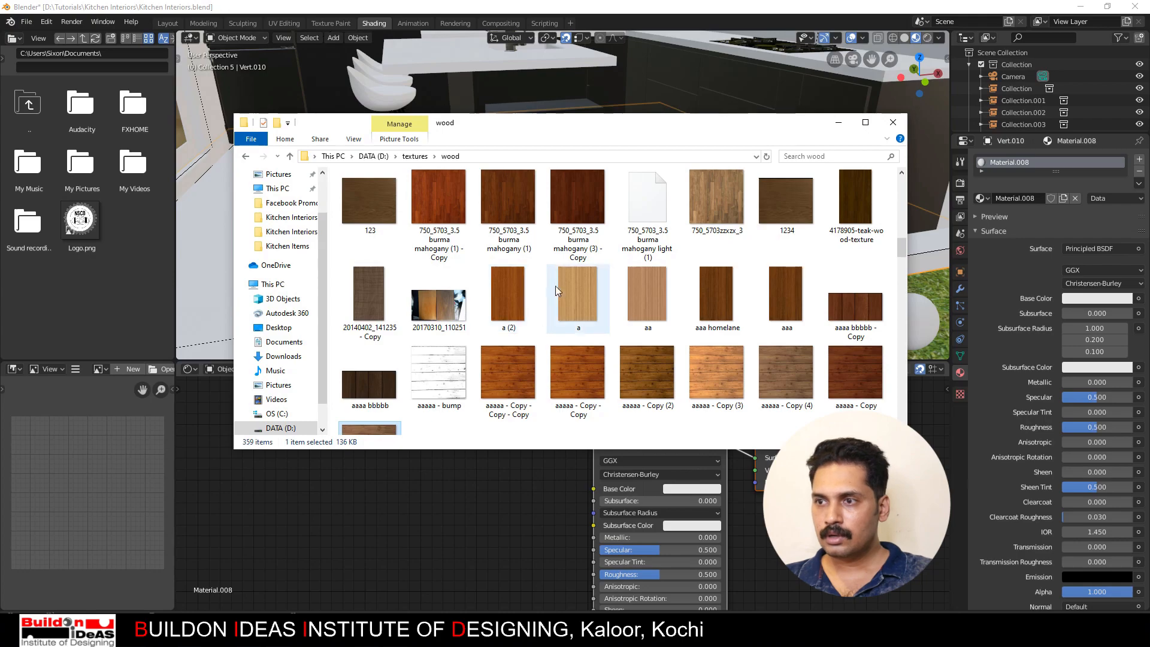
{"action": "left_click", "coordinate": [715, 212]}
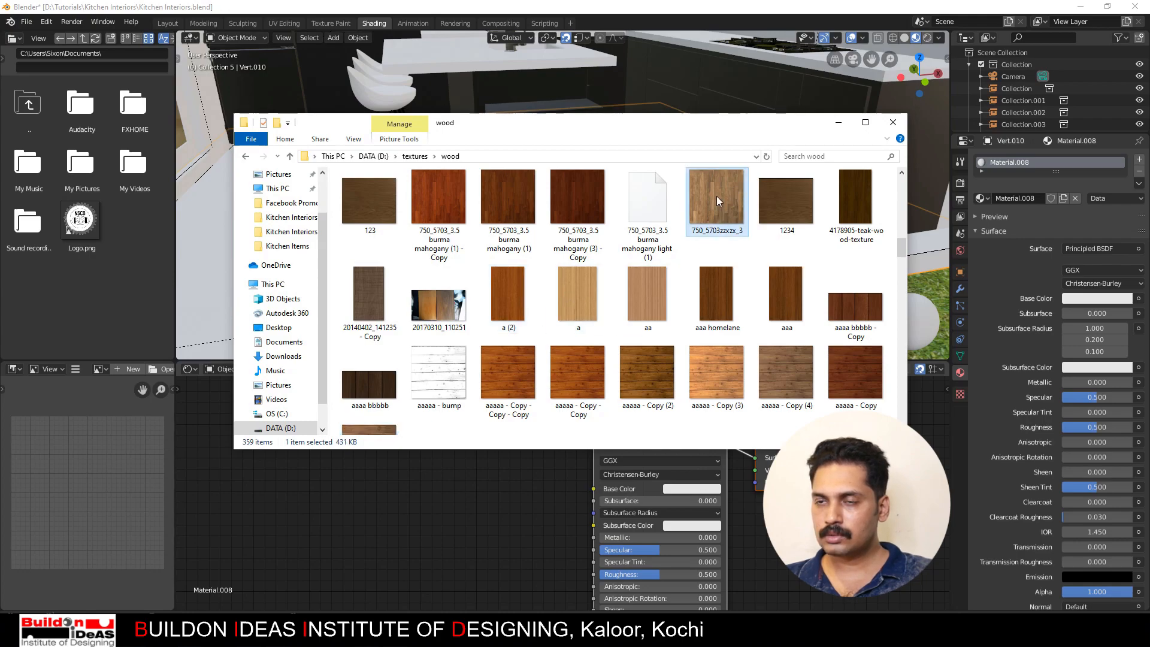
{"action": "left_click_drag", "start_coordinate": [716, 196], "coordinate": [335, 404]}
{"action": "left_click_drag", "start_coordinate": [443, 410], "coordinate": [593, 489]}
Step: Unwrap the floor's faces in the UV Editing workspace using Smart UV Project with the default settings
{"action": "middle_click_drag", "start_coordinate": [543, 270], "coordinate": [757, 77]}
{"action": "scroll", "coordinate": [546, 299], "scroll_direction": "up", "scroll_amount": 3}
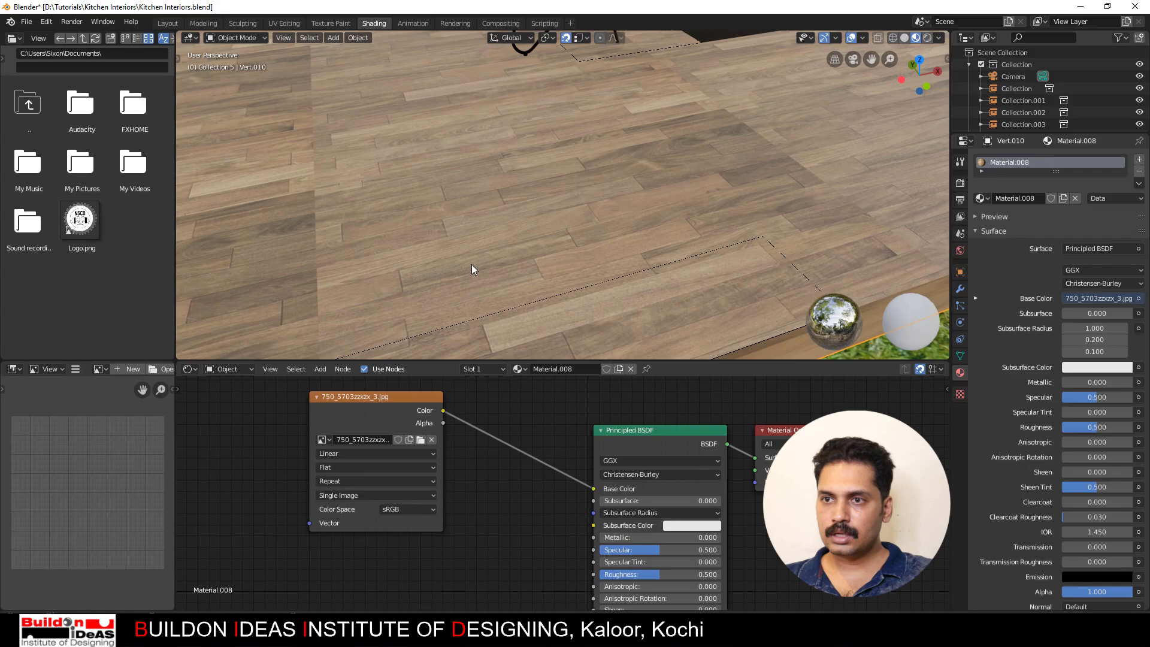
{"action": "scroll", "coordinate": [482, 242], "scroll_direction": "down", "scroll_amount": 5}
{"action": "key", "text": "Tab"}
{"action": "middle_click_drag", "start_coordinate": [525, 218], "coordinate": [501, 220]}
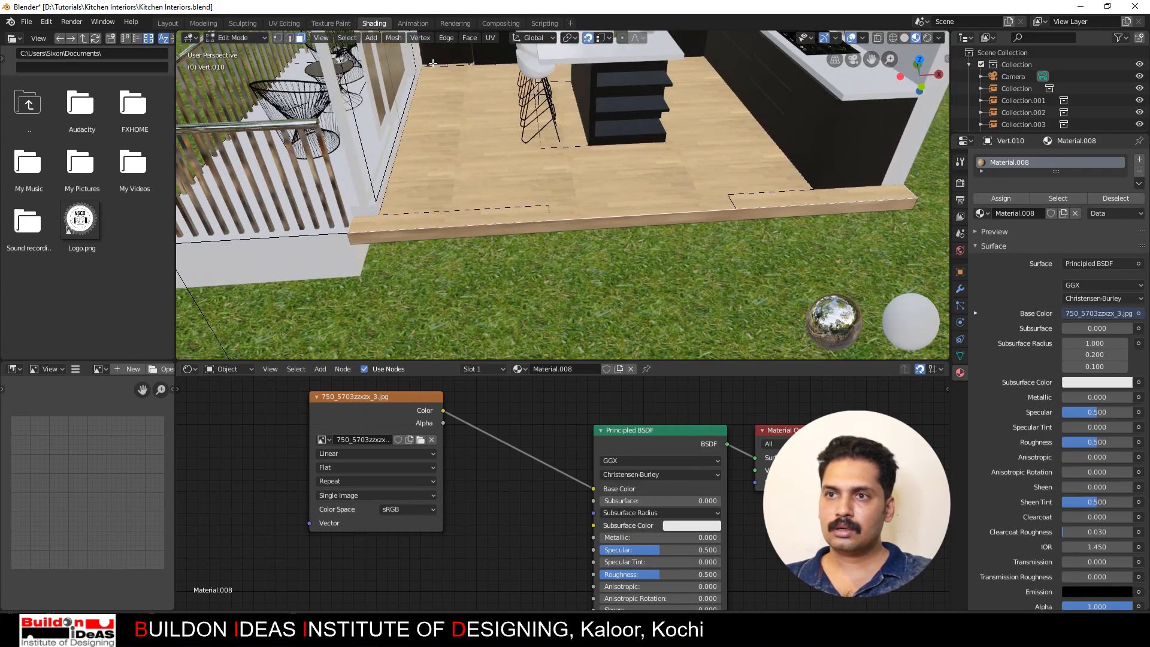
{"action": "left_click", "coordinate": [286, 23]}
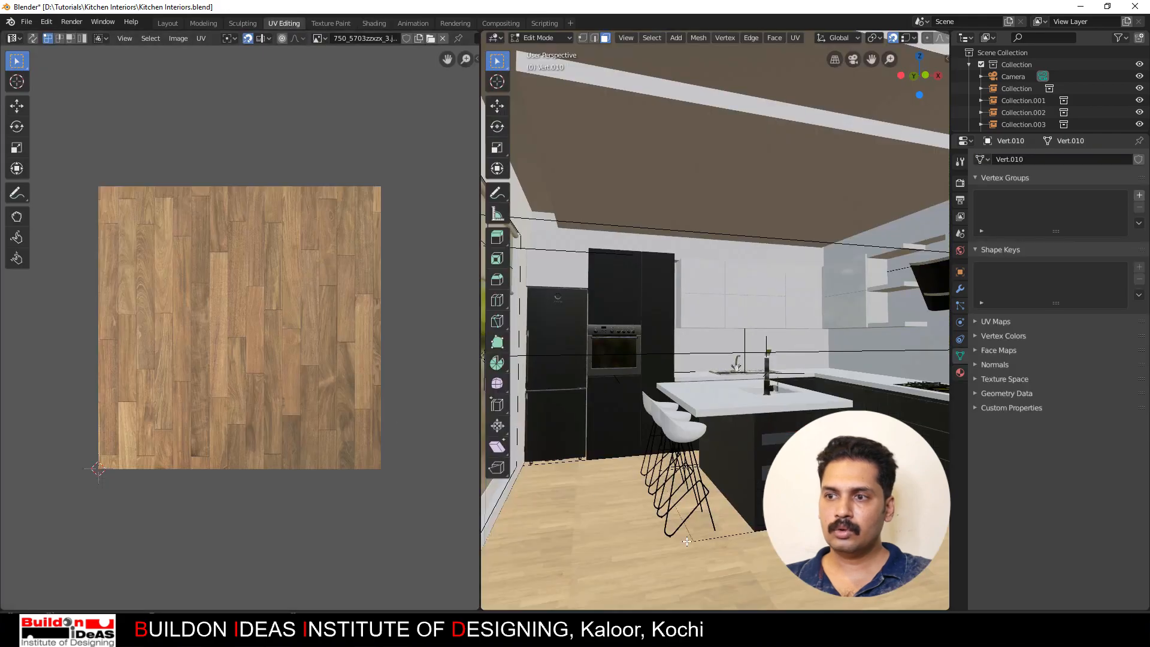
{"action": "right_click", "coordinate": [601, 526]}
{"action": "mouse_move", "coordinate": [577, 468]}
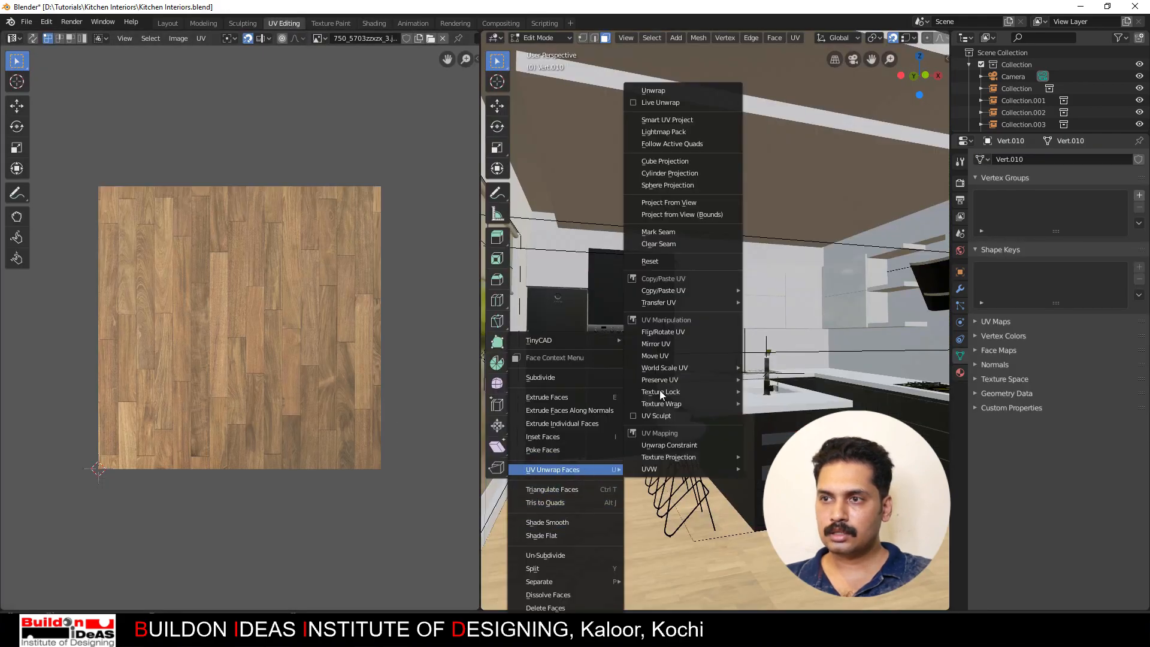
{"action": "left_click", "coordinate": [660, 121]}
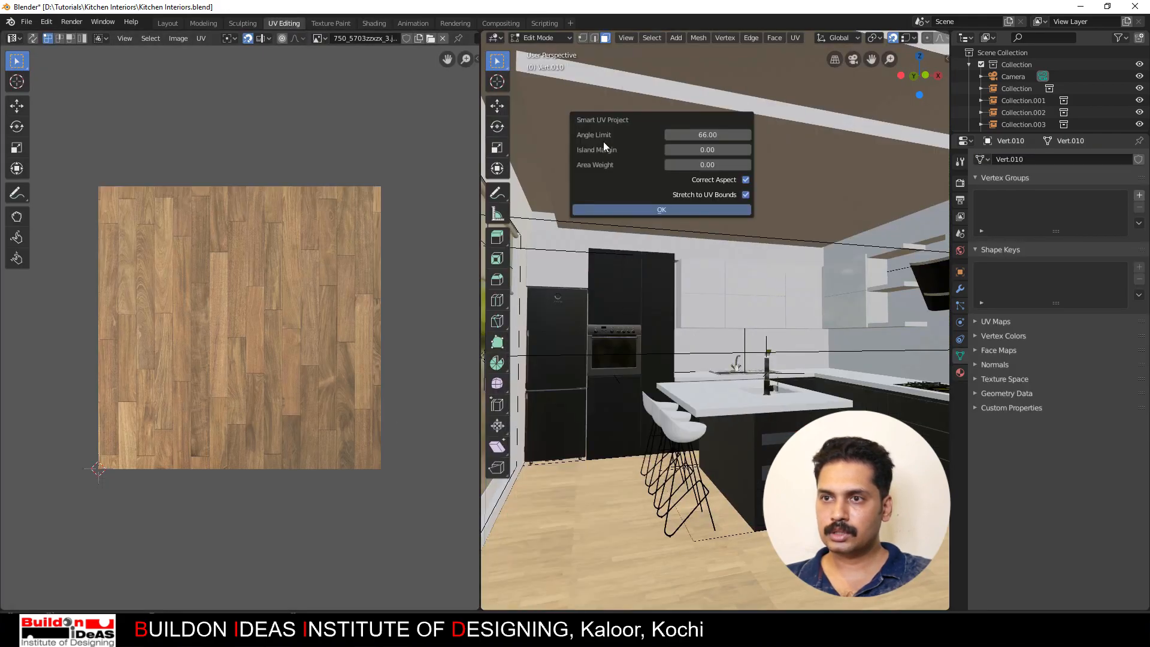
{"action": "left_click", "coordinate": [601, 211]}
Step: Scale the floor's UVs up uniformly well beyond the wood image and shrink them along Y to roughly the image's height
{"action": "key", "text": "s"}
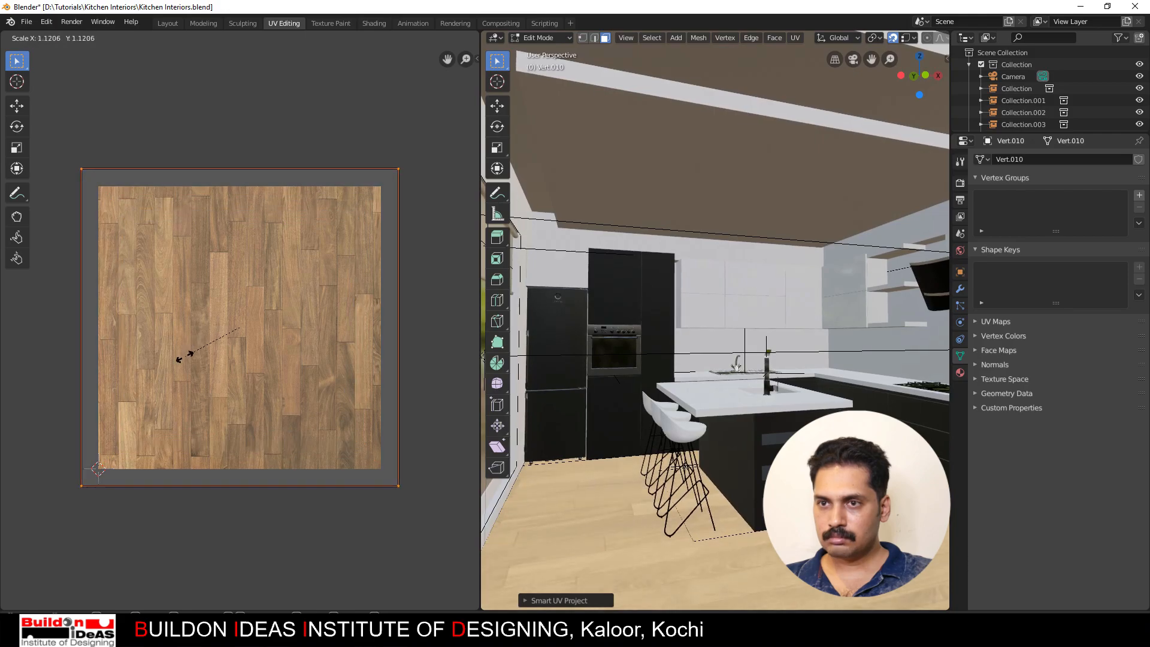
{"action": "left_click", "coordinate": [162, 380]}
{"action": "middle_click_drag", "start_coordinate": [639, 432], "coordinate": [619, 459]}
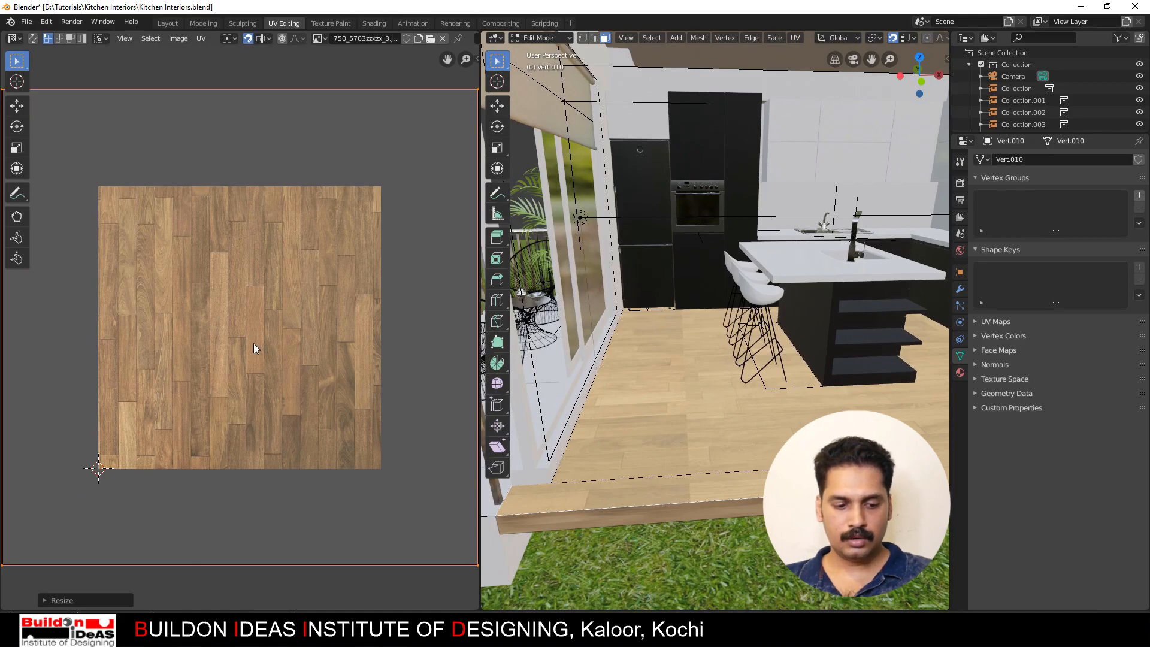
{"action": "key", "text": "s"}
{"action": "key", "text": "y"}
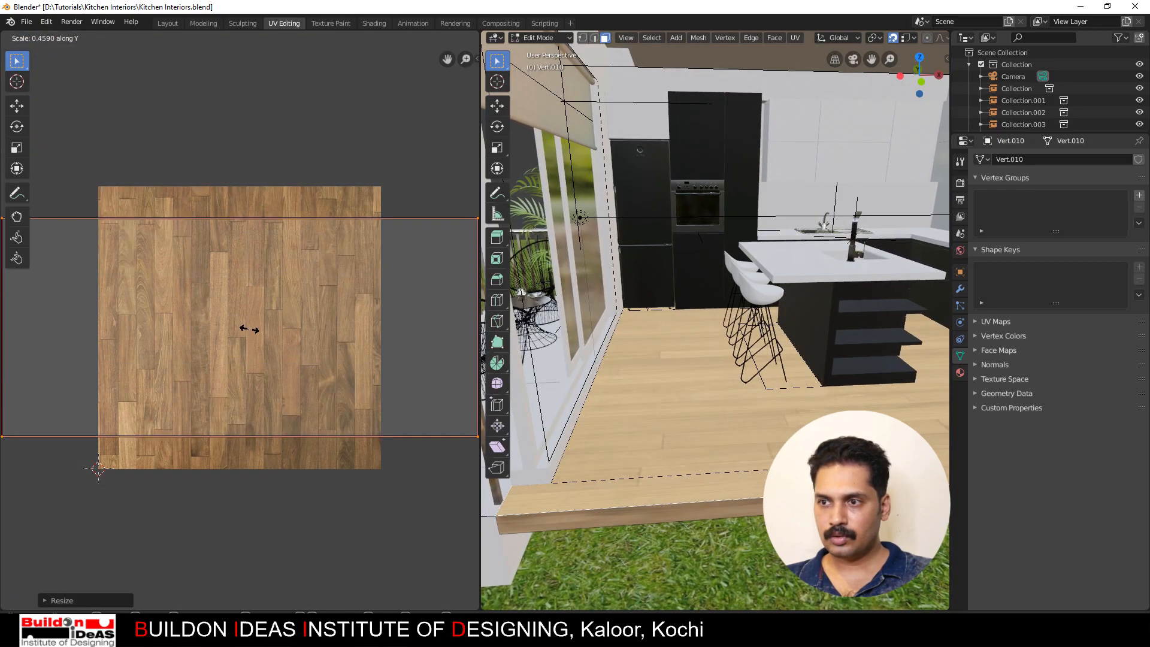
{"action": "left_click", "coordinate": [251, 328]}
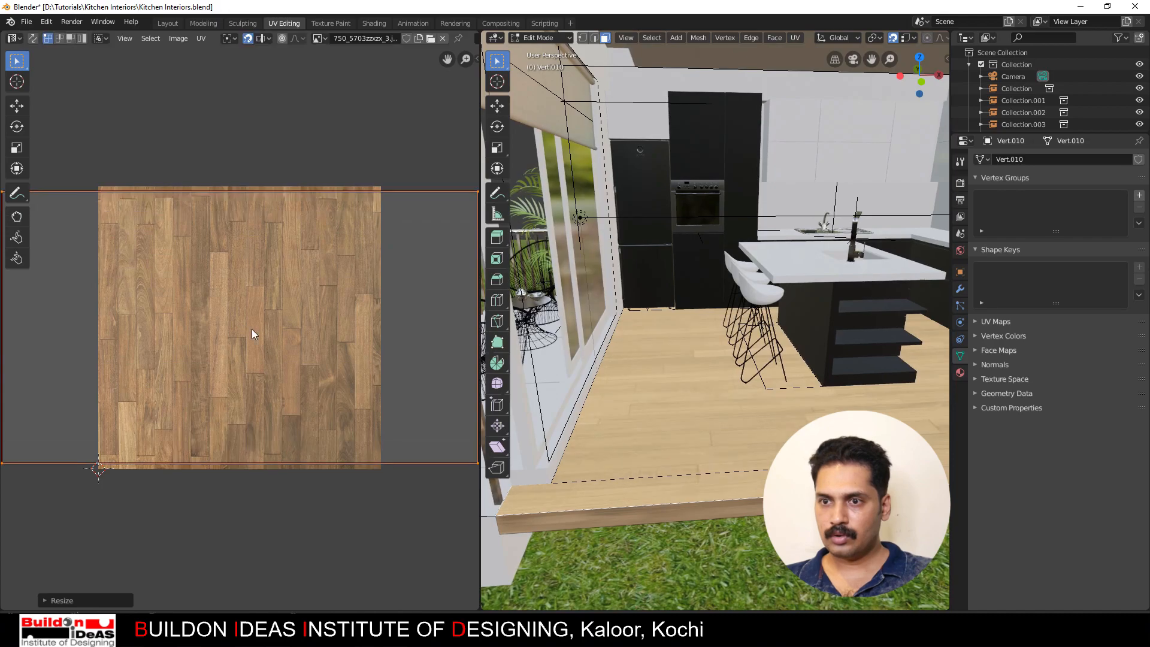
{"action": "left_click", "coordinate": [420, 164]}
{"action": "scroll", "coordinate": [669, 405], "scroll_direction": "up", "scroll_amount": 2}
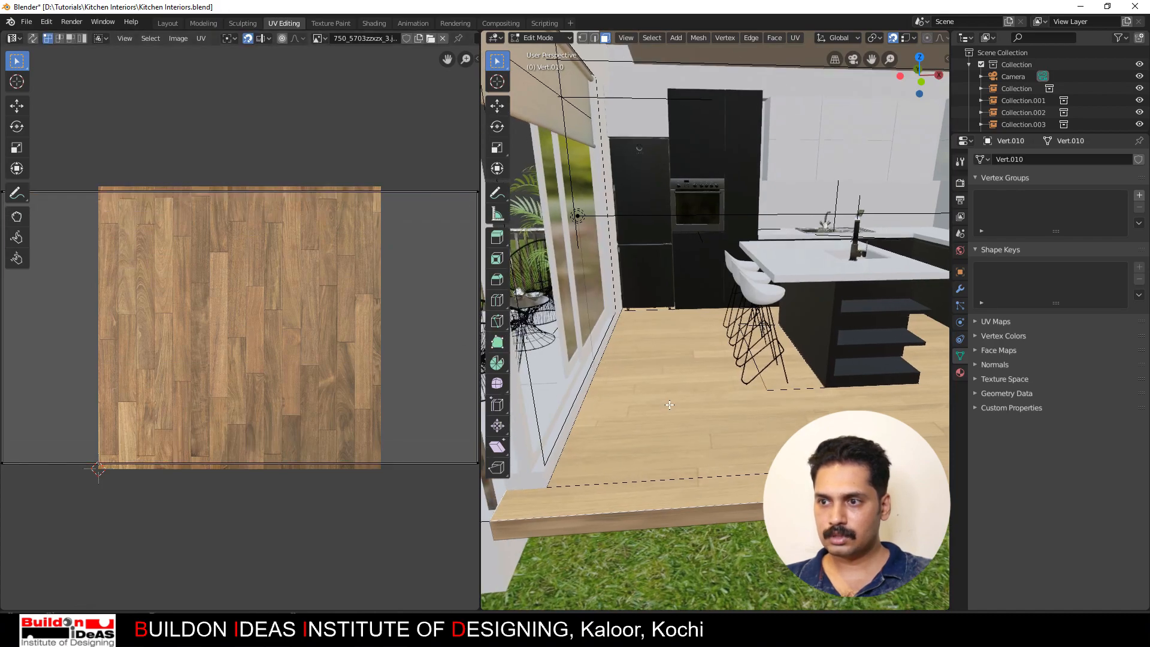
Step: Return to Object Mode and set the floor material's Specular to 0.142 and Roughness to 0.958
{"action": "key", "text": "Tab"}
{"action": "middle_click_drag", "start_coordinate": [694, 442], "coordinate": [910, 424]}
{"action": "left_click", "coordinate": [959, 373]}
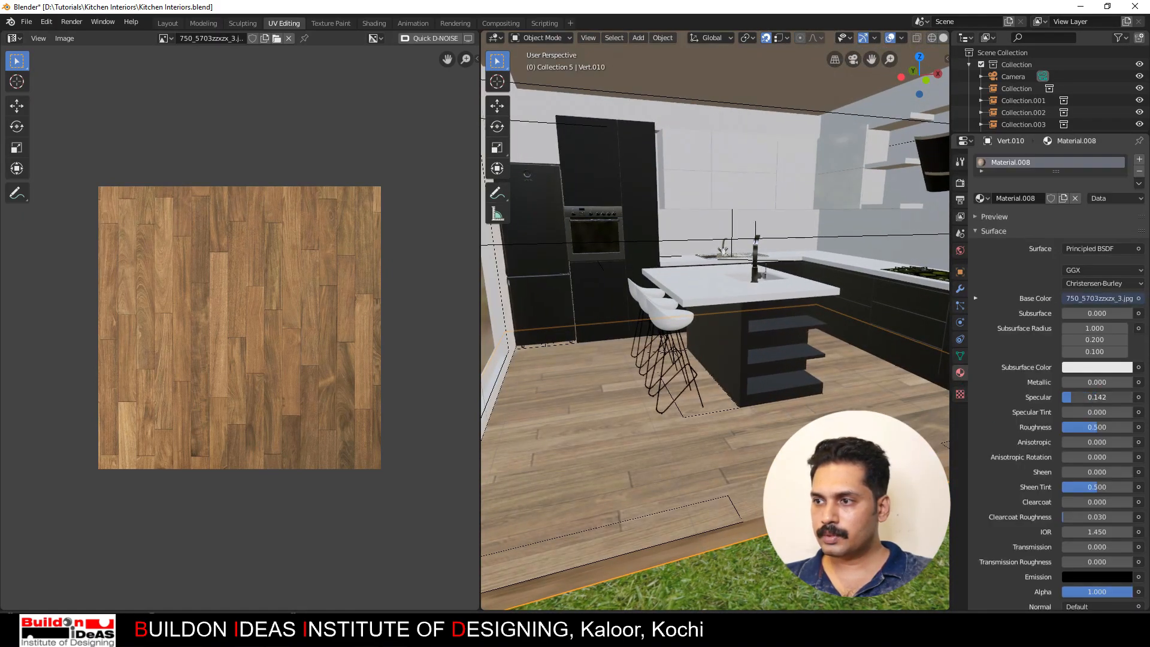
{"action": "left_click_drag", "start_coordinate": [1104, 426], "coordinate": [1129, 427]}
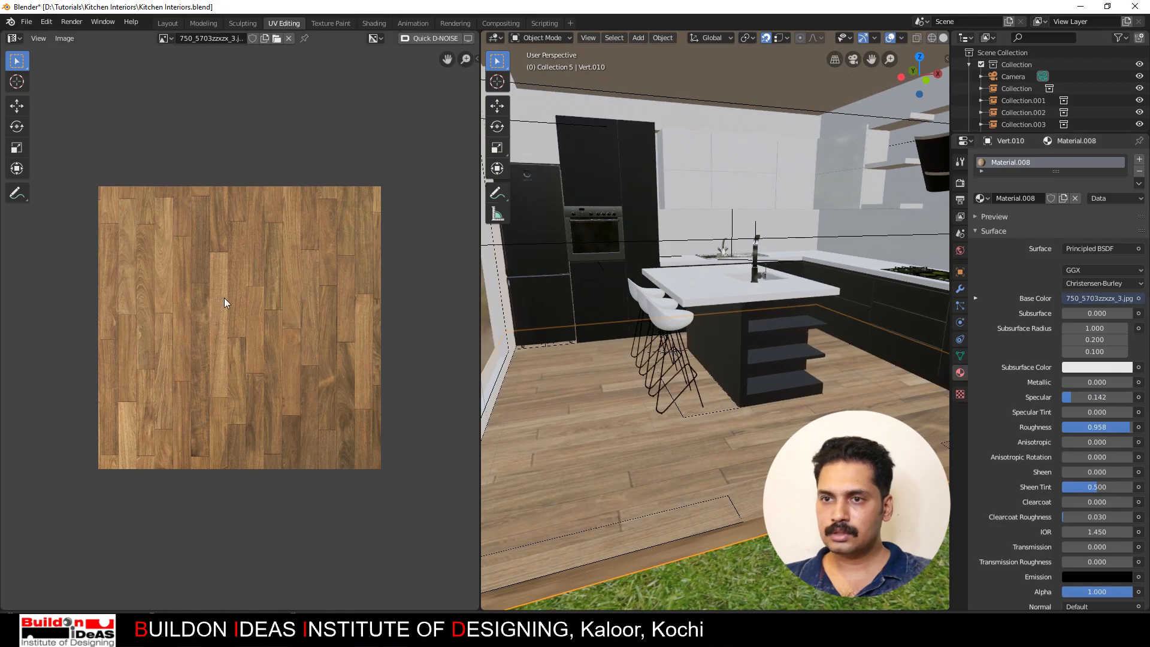
{"action": "scroll", "coordinate": [216, 302], "scroll_direction": "up", "scroll_amount": 3}
{"action": "scroll", "coordinate": [329, 331], "scroll_direction": "up", "scroll_amount": 1}
{"action": "scroll", "coordinate": [317, 333], "scroll_direction": "down", "scroll_amount": 3}
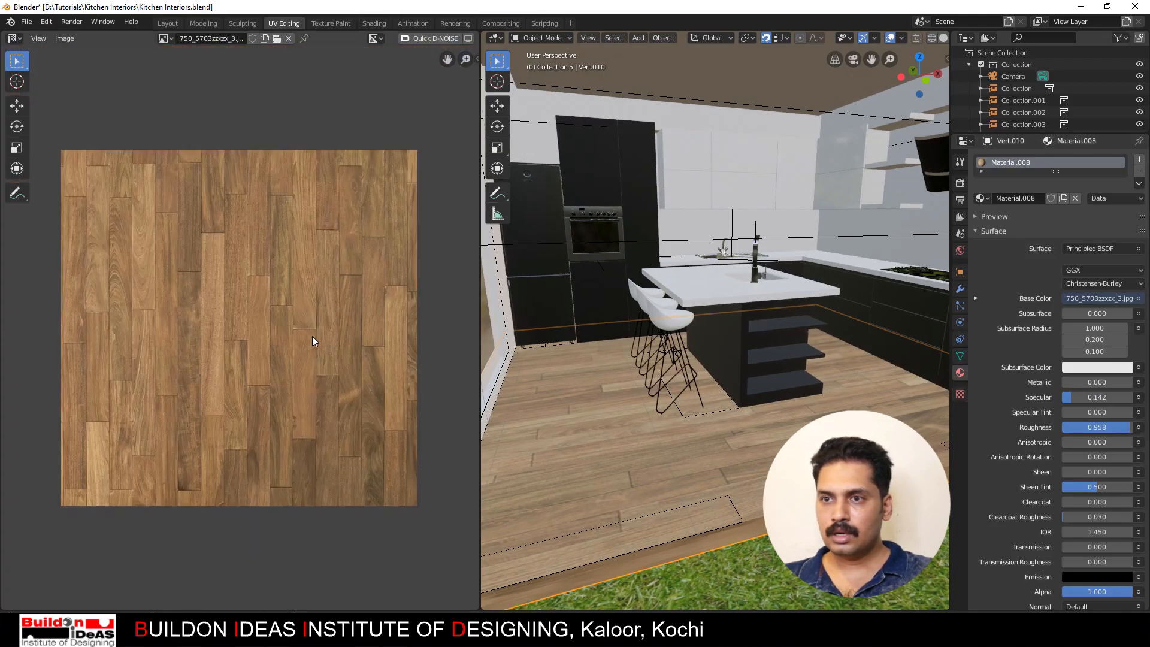
{"action": "middle_click_drag", "start_coordinate": [657, 451], "coordinate": [698, 477]}
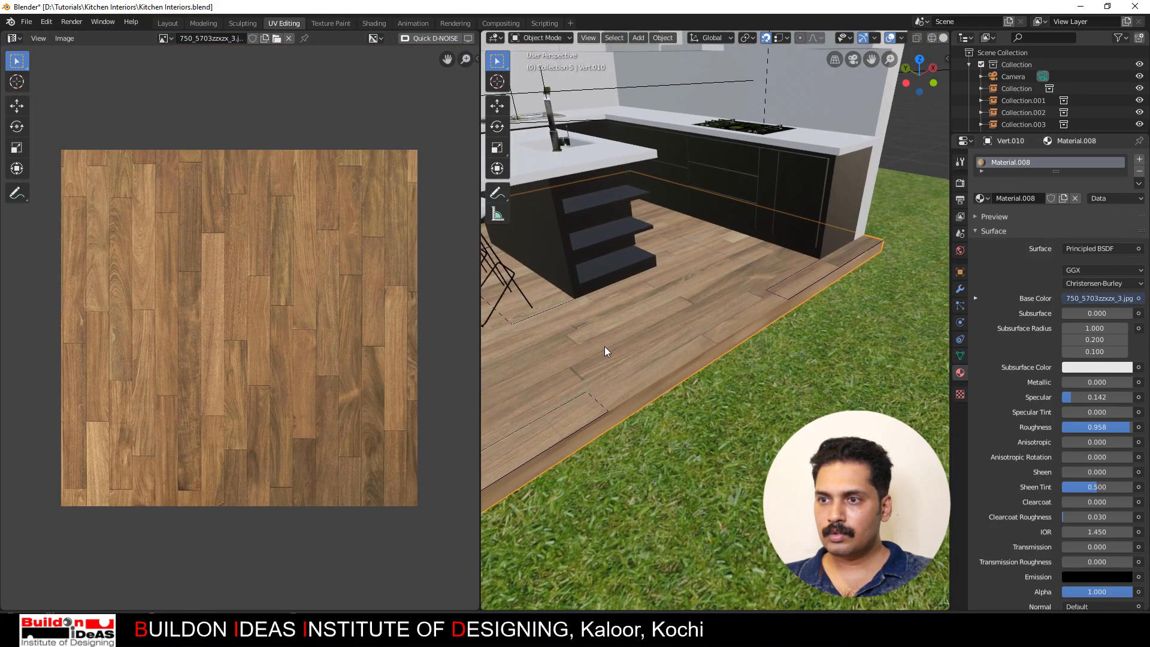
{"action": "middle_click_drag", "start_coordinate": [606, 351], "coordinate": [637, 319]}
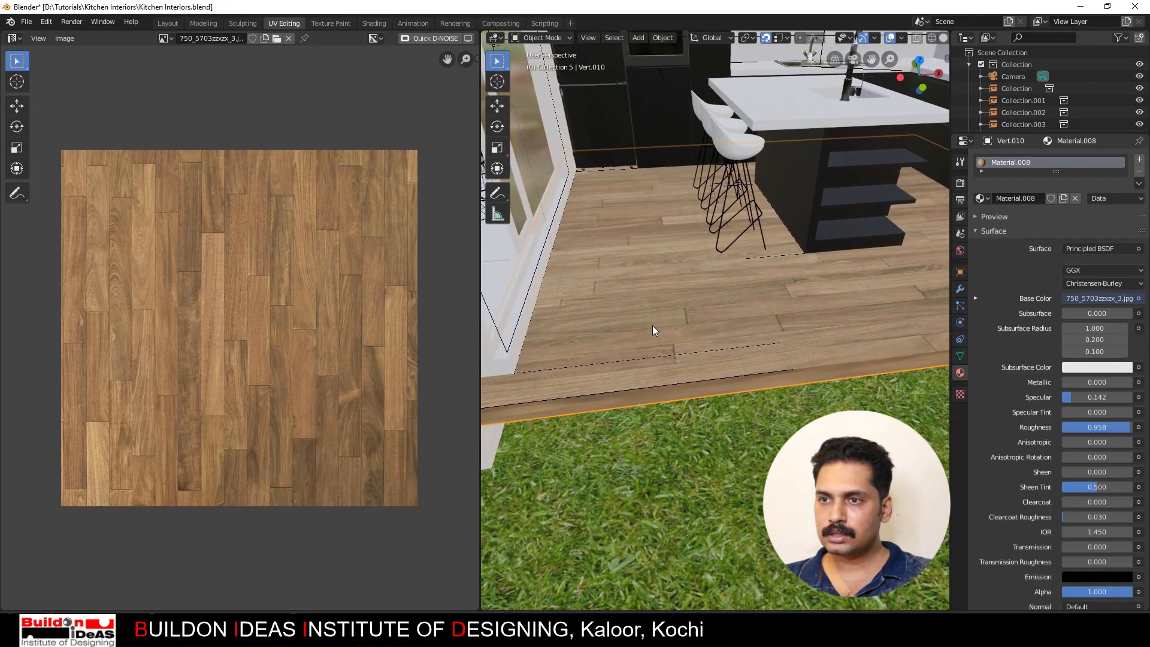
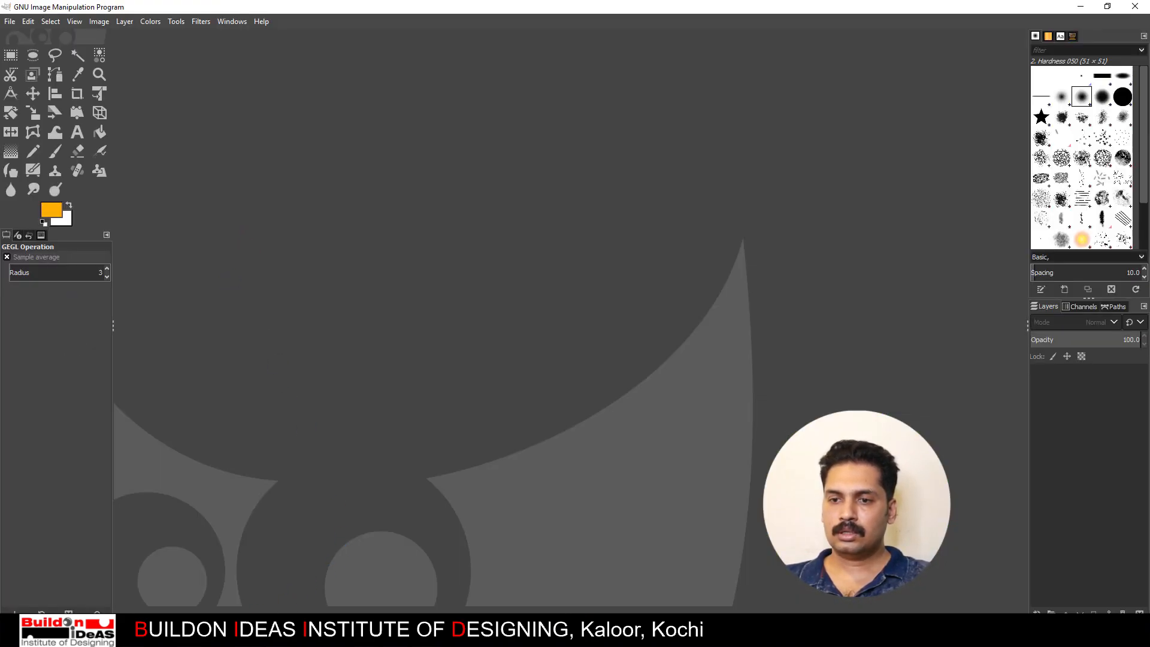
Step: Open the 750_5703zzxzx_3 wood texture in GIMP and export a copy as 750_5703zzxzx_3bump.jpg to the wood textures folder
{"action": "left_click", "coordinate": [204, 633]}
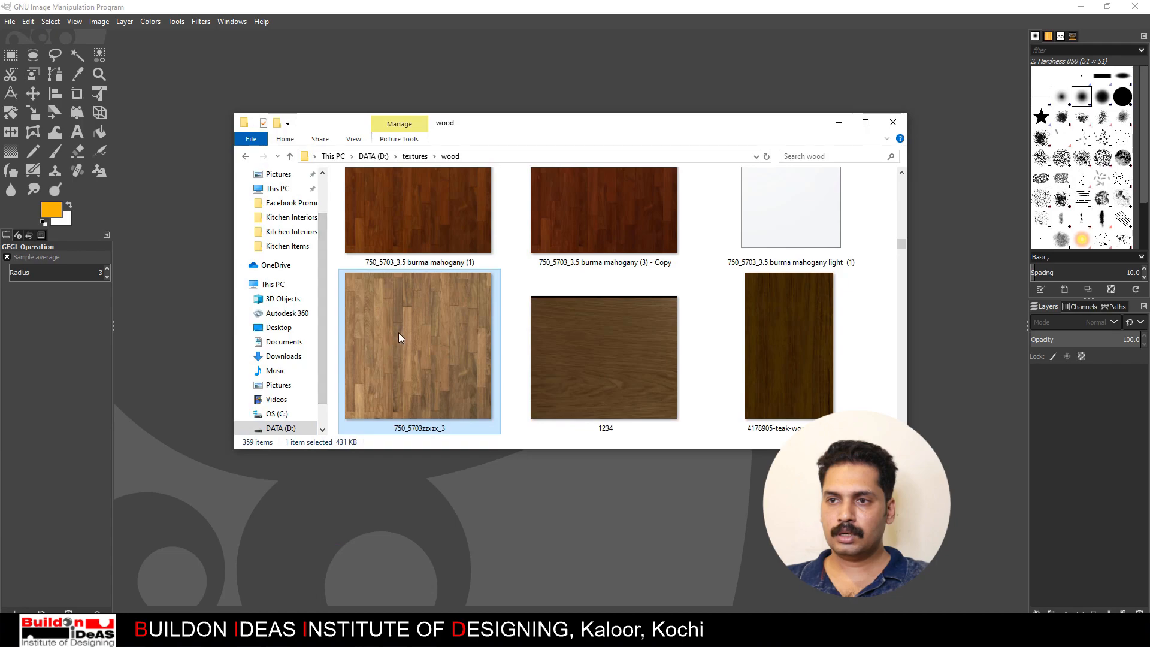
{"action": "left_click_drag", "start_coordinate": [398, 332], "coordinate": [345, 516]}
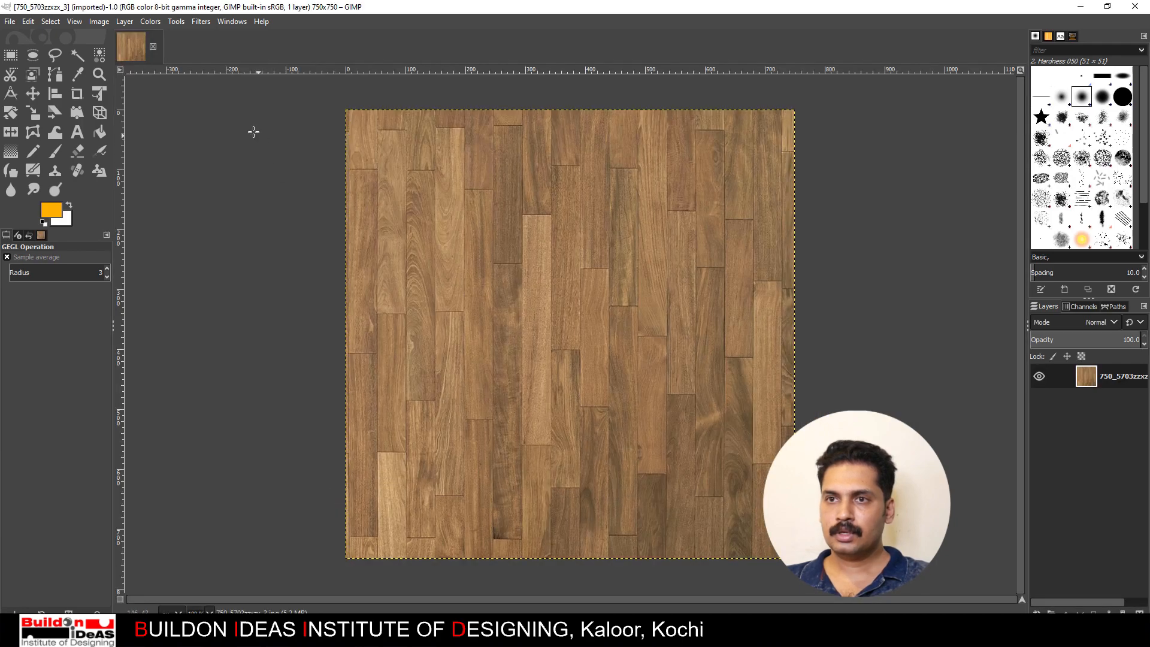
{"action": "left_click", "coordinate": [9, 21]}
{"action": "left_click", "coordinate": [37, 207]}
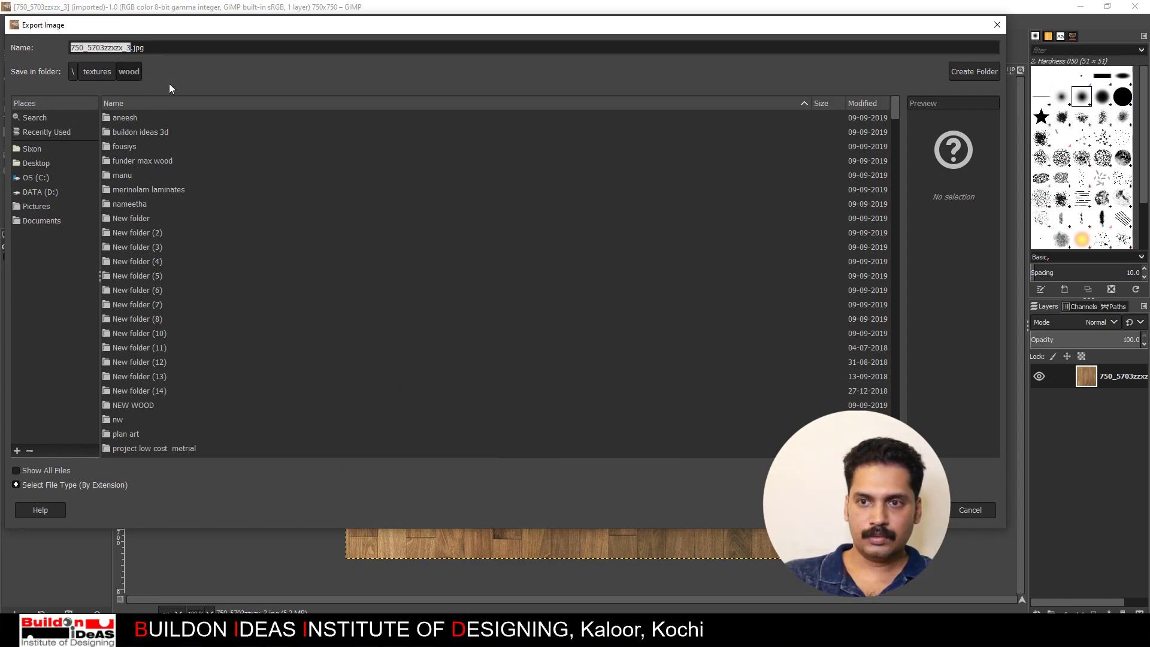
{"action": "left_click", "coordinate": [131, 48]}
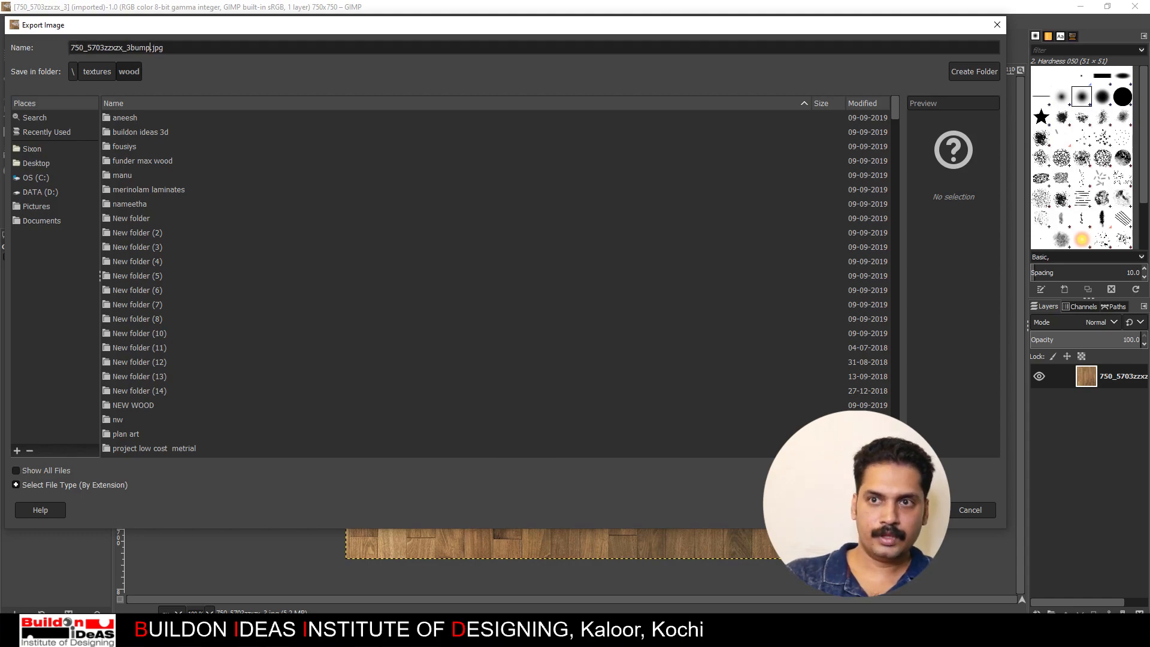
{"action": "key", "text": "Return"}
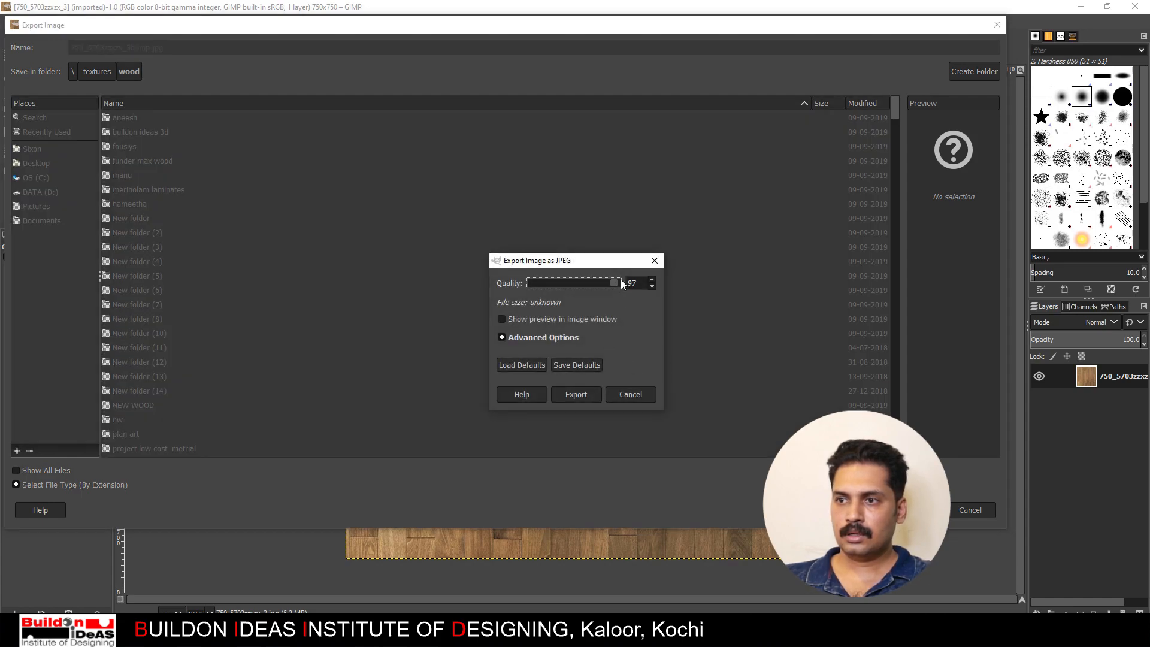
{"action": "left_click", "coordinate": [574, 394]}
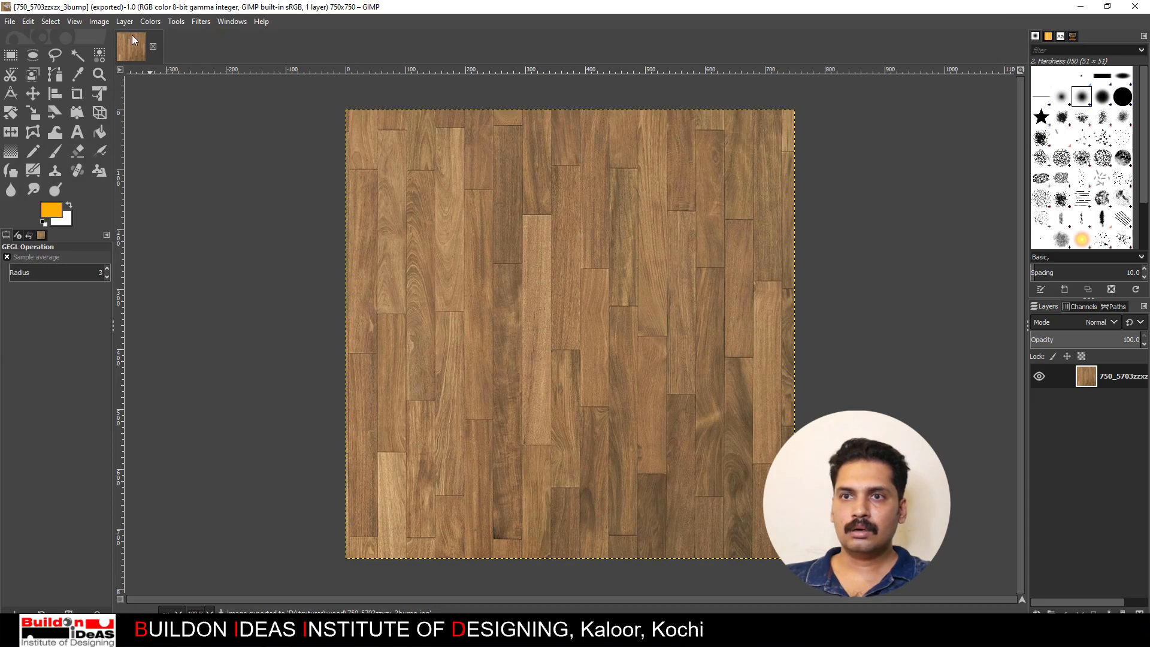
Step: Desaturate the wood texture using the Luminance mode
{"action": "left_click", "coordinate": [157, 24]}
{"action": "mouse_move", "coordinate": [176, 263]}
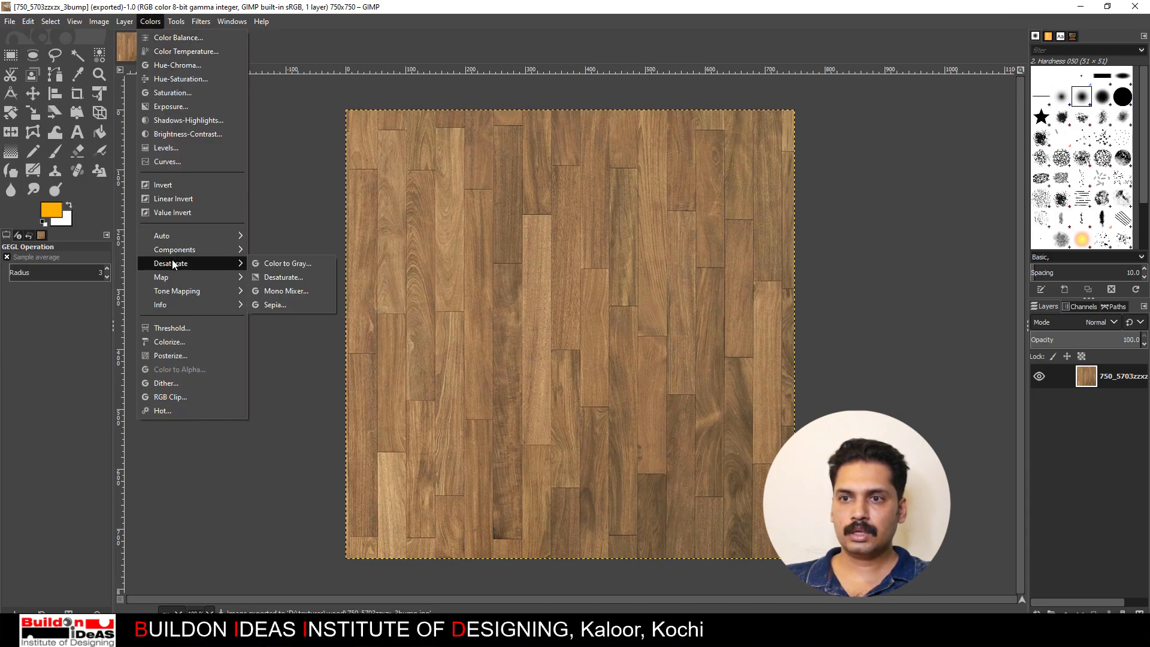
{"action": "left_click", "coordinate": [281, 278]}
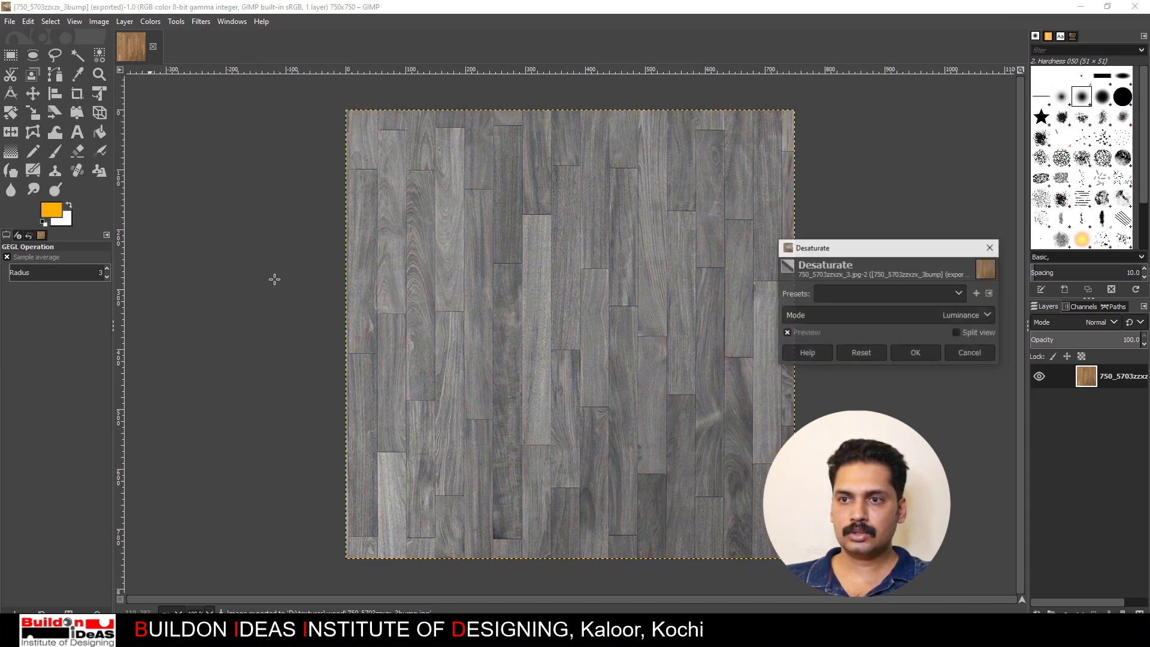
{"action": "left_click", "coordinate": [914, 353]}
Step: Adjust the desaturated wood's input levels to black 65, gamma 3.25 and white 188, and overwrite the exported bump JPG
{"action": "left_click", "coordinate": [150, 21]}
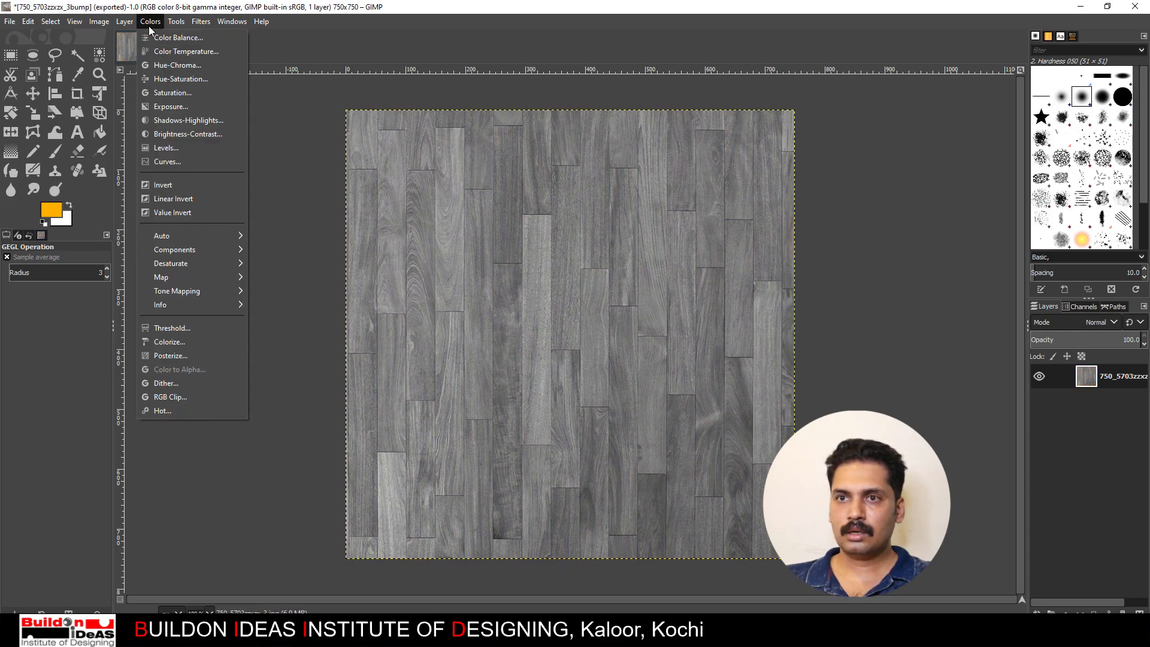
{"action": "left_click", "coordinate": [171, 147]}
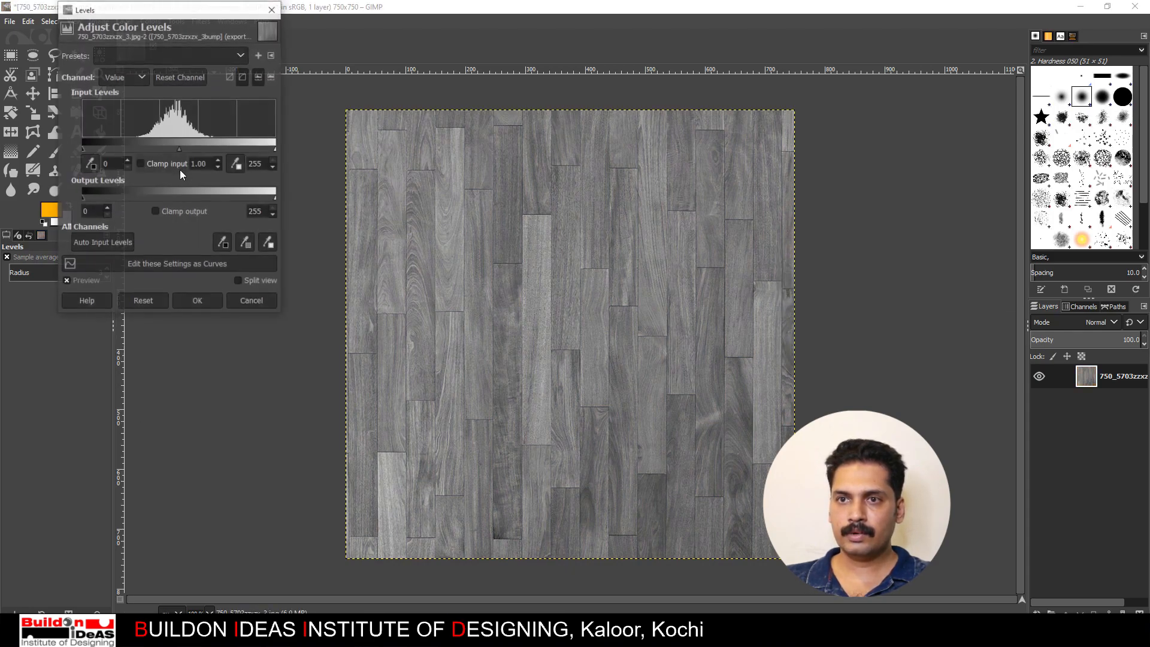
{"action": "left_click_drag", "start_coordinate": [85, 149], "coordinate": [131, 149]}
{"action": "left_click", "coordinate": [202, 147]}
{"action": "left_click_drag", "start_coordinate": [202, 146], "coordinate": [165, 148]}
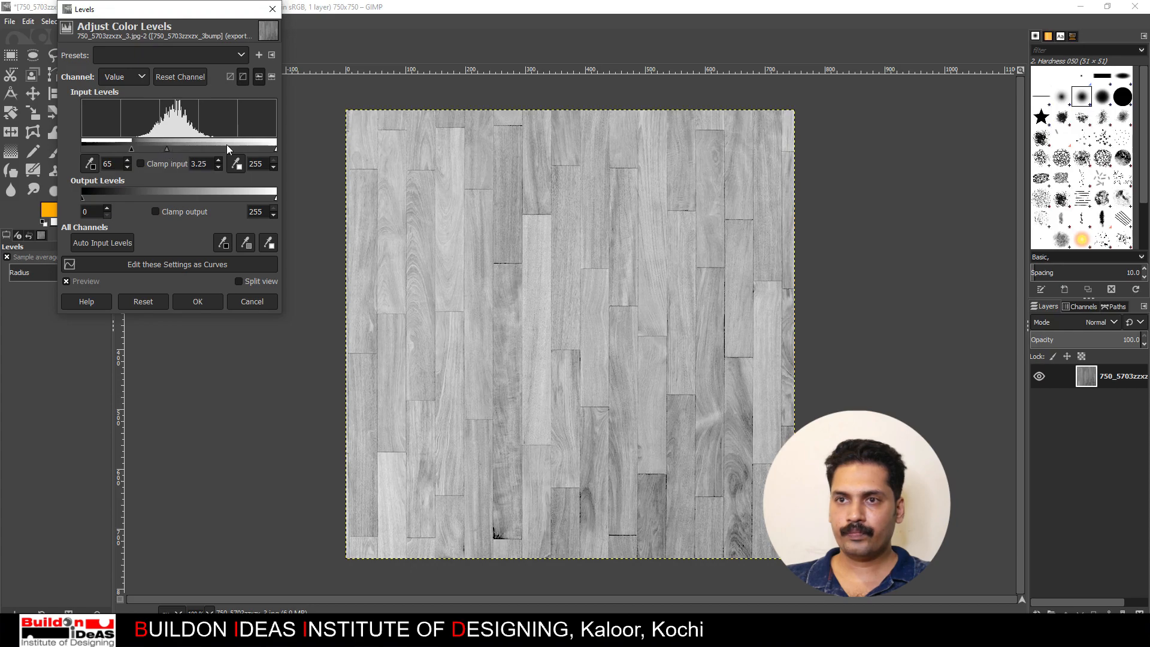
{"action": "left_click_drag", "start_coordinate": [276, 149], "coordinate": [224, 150]}
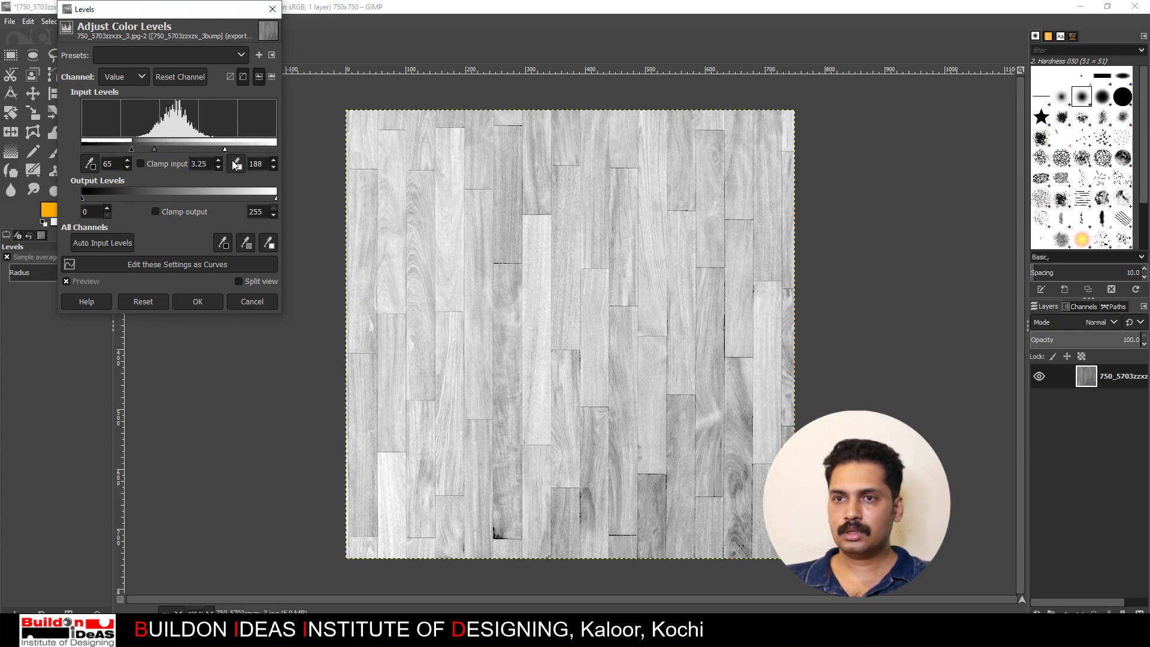
{"action": "left_click", "coordinate": [198, 302]}
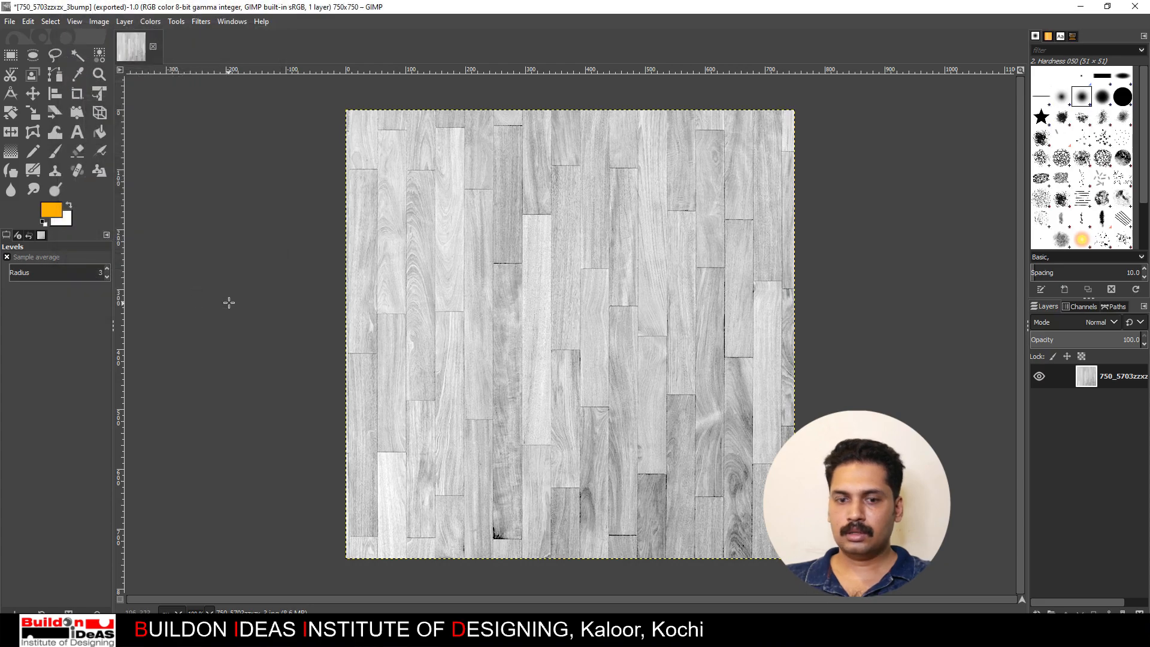
{"action": "key", "text": "ctrl+e"}
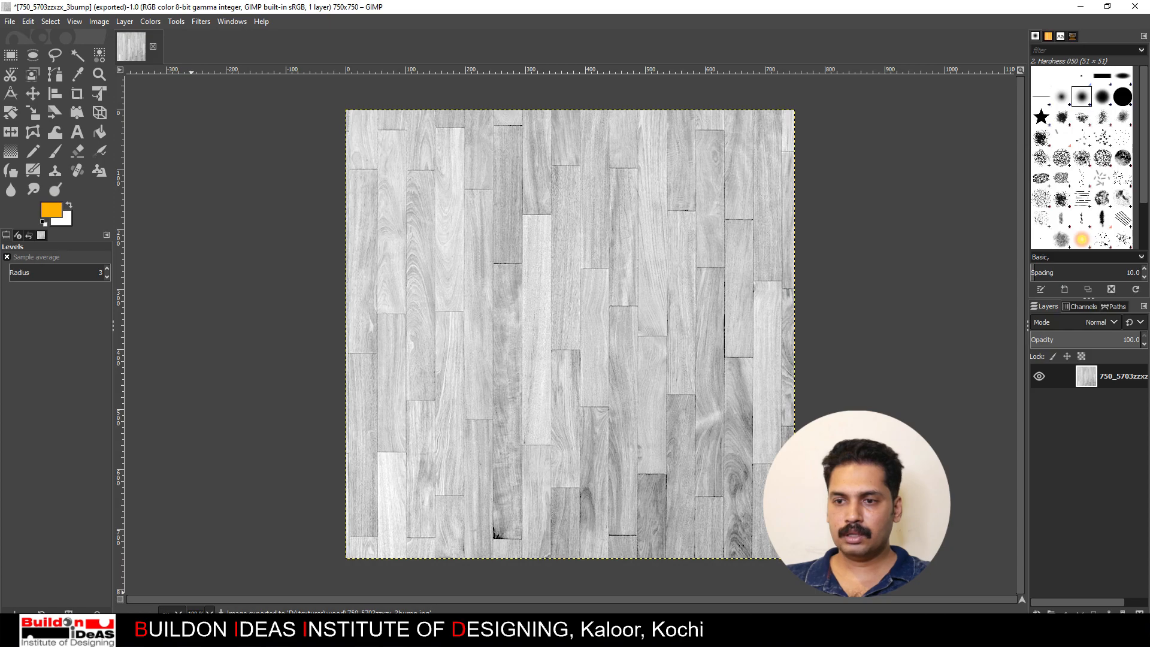
Step: Switch to Blender's Shading workspace and duplicate the floor material's wood image texture node, placing the copy below the original
{"action": "key", "text": "alt+Tab"}
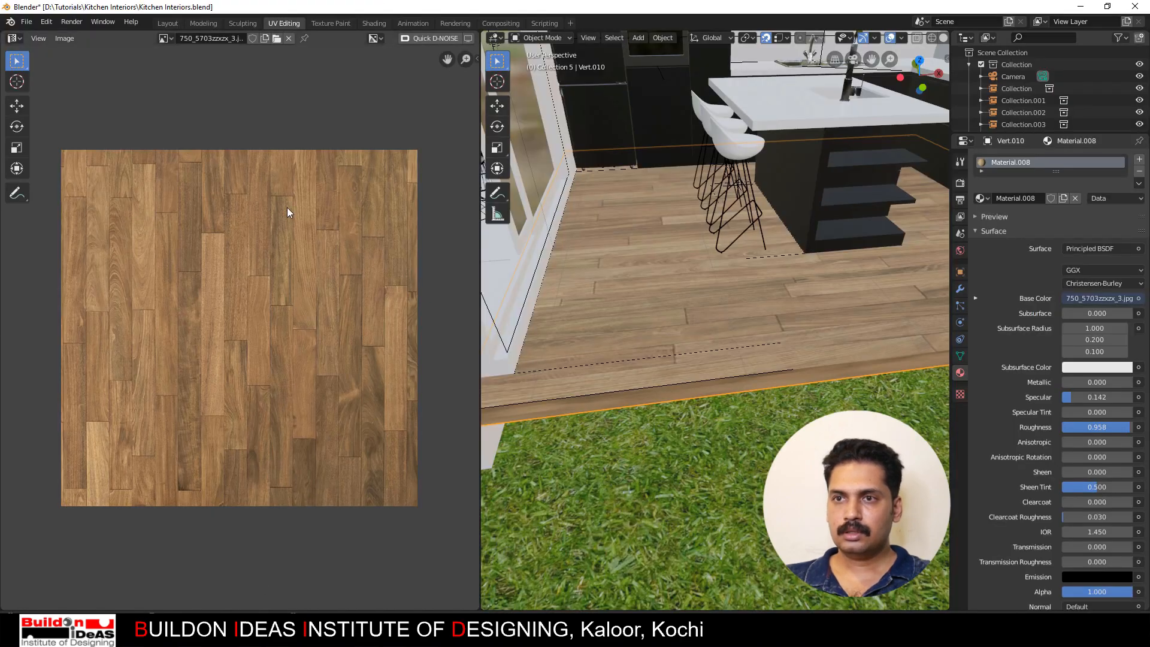
{"action": "scroll", "coordinate": [286, 207], "scroll_direction": "down", "scroll_amount": 3}
{"action": "left_click", "coordinate": [377, 23]}
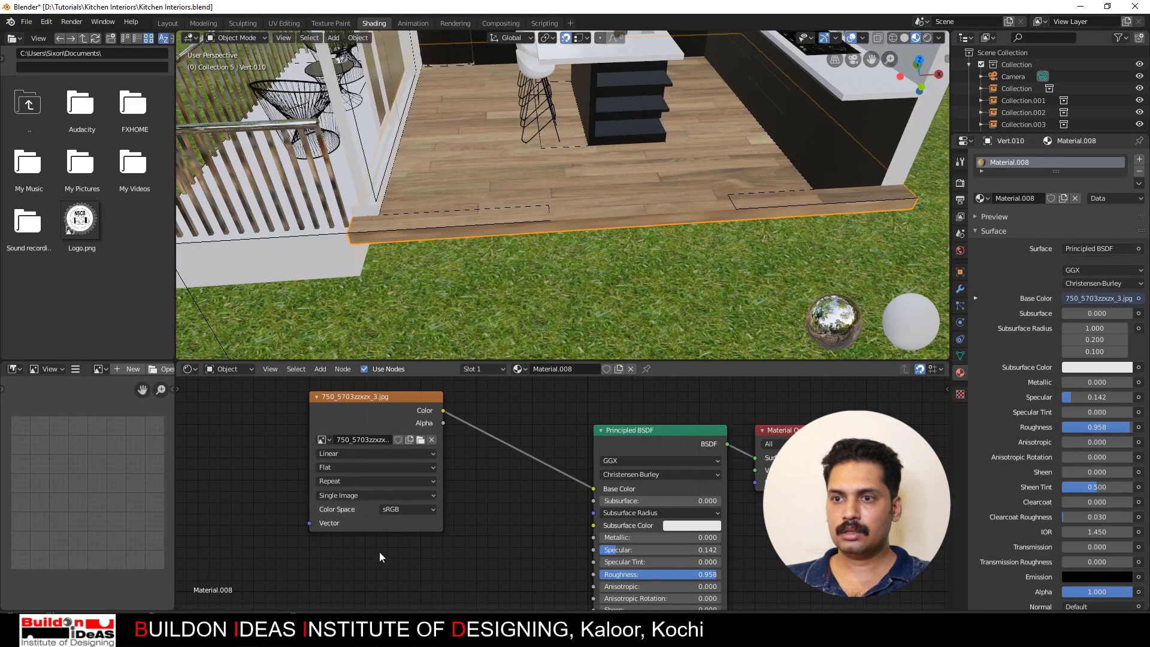
{"action": "scroll", "coordinate": [411, 482], "scroll_direction": "down", "scroll_amount": 5}
{"action": "middle_click_drag", "start_coordinate": [497, 489], "coordinate": [415, 444]}
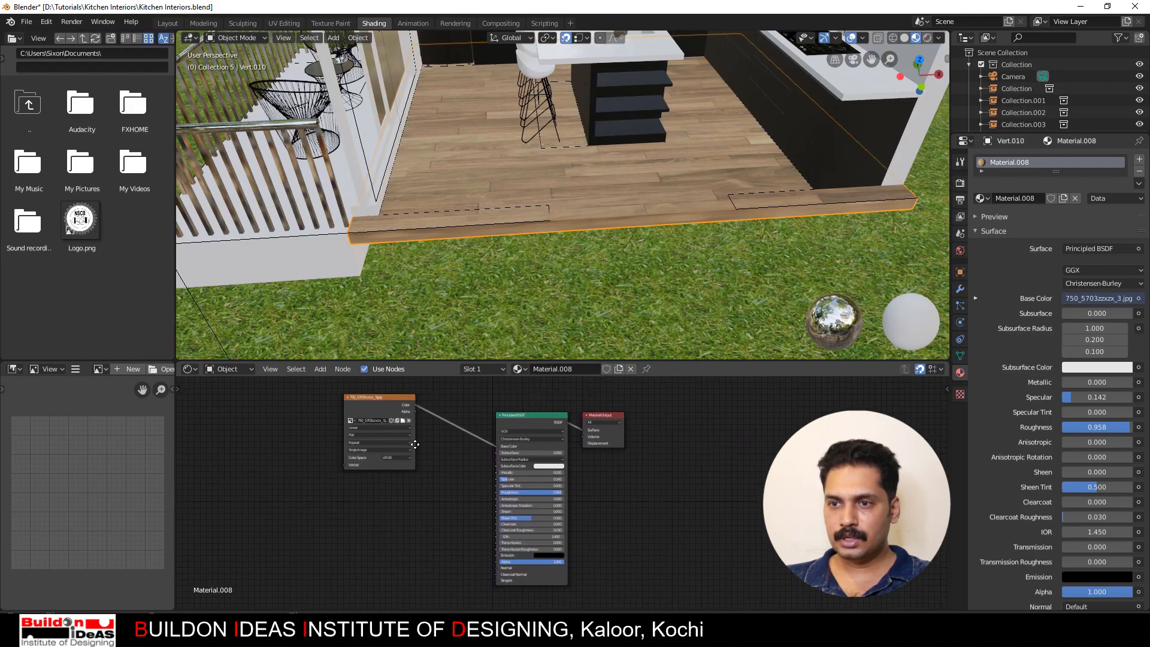
{"action": "key", "text": "shift+d"}
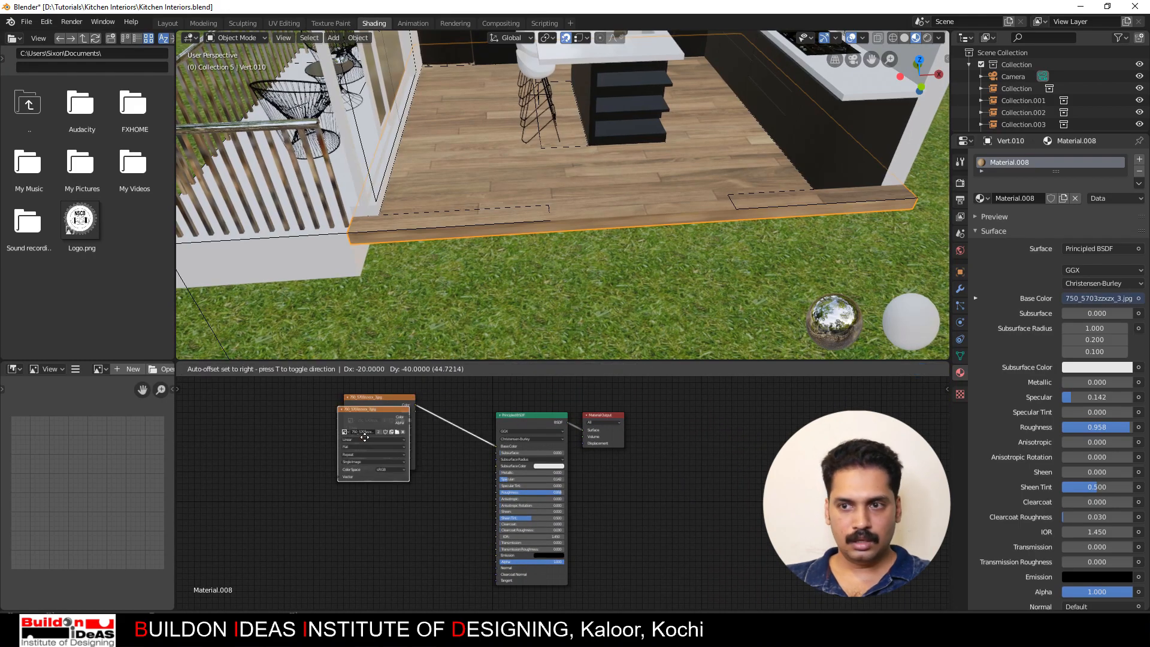
{"action": "left_click", "coordinate": [315, 522]}
Step: Add a Bump node beside the duplicated image texture and link the texture's Color output to the bump's Height
{"action": "key", "text": "shift+a"}
{"action": "mouse_move", "coordinate": [391, 529]}
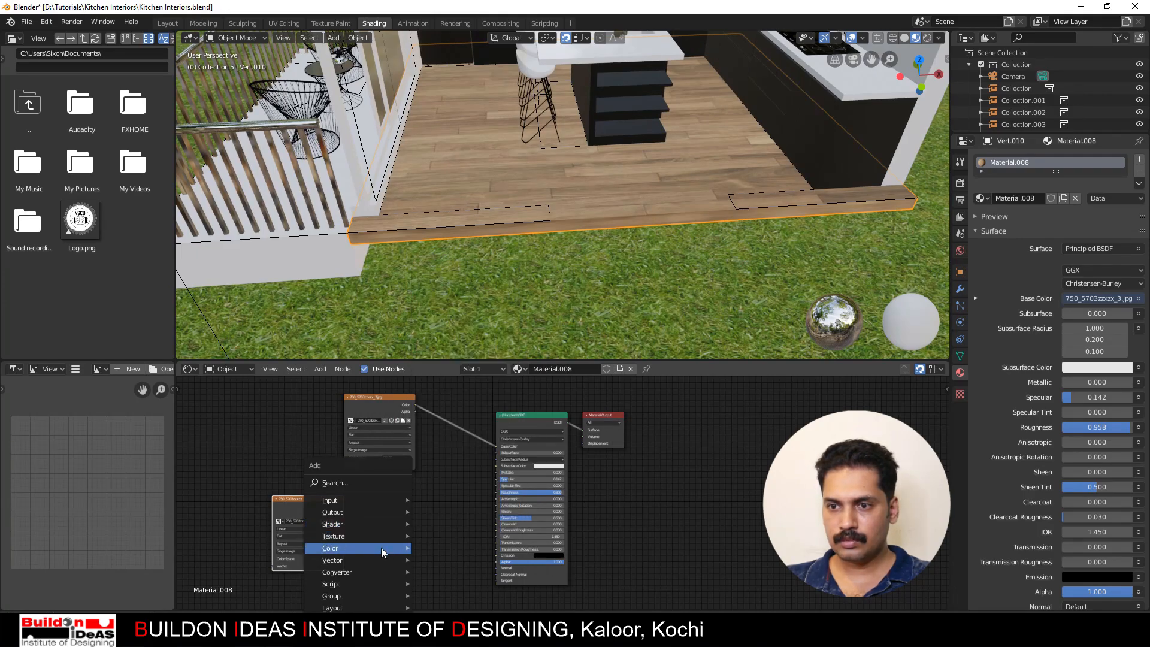
{"action": "mouse_move", "coordinate": [379, 556]}
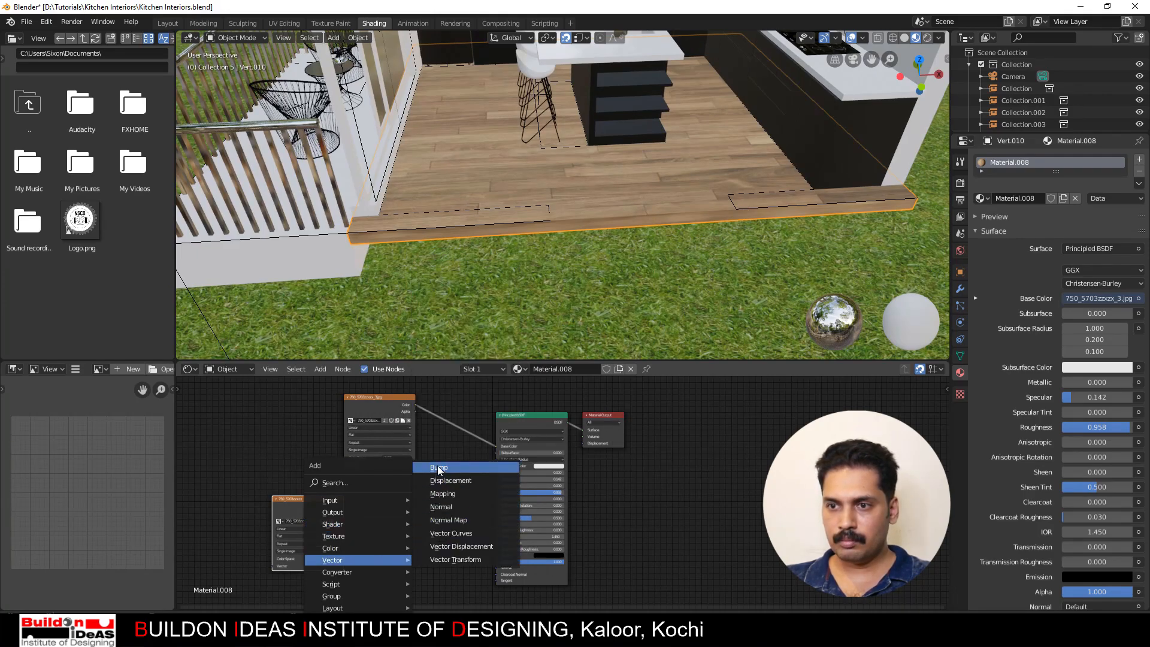
{"action": "left_click", "coordinate": [439, 466]}
{"action": "left_click", "coordinate": [403, 488]}
{"action": "scroll", "coordinate": [392, 504], "scroll_direction": "up", "scroll_amount": 7}
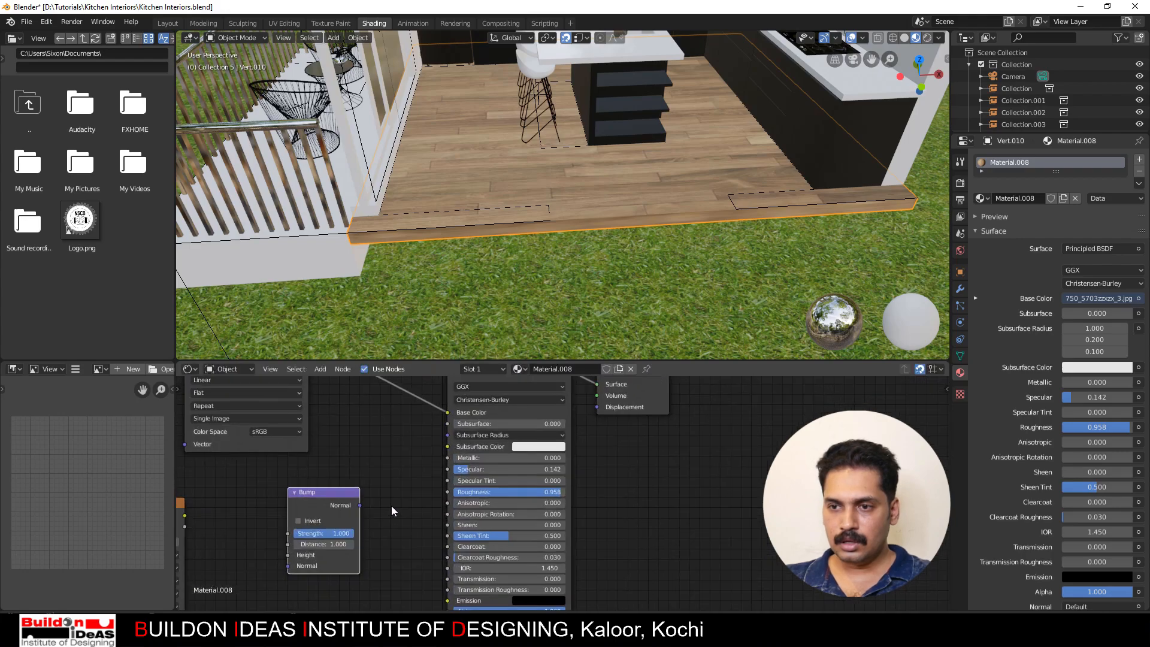
{"action": "middle_click_drag", "start_coordinate": [391, 505], "coordinate": [596, 450]}
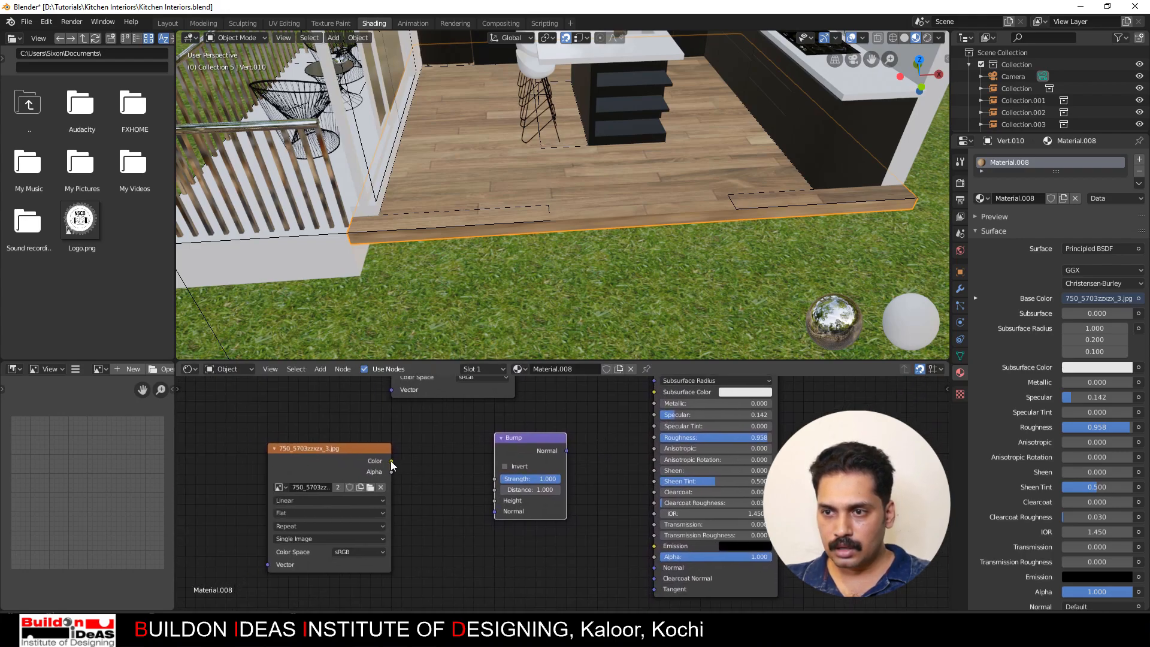
{"action": "left_click_drag", "start_coordinate": [391, 460], "coordinate": [488, 500]}
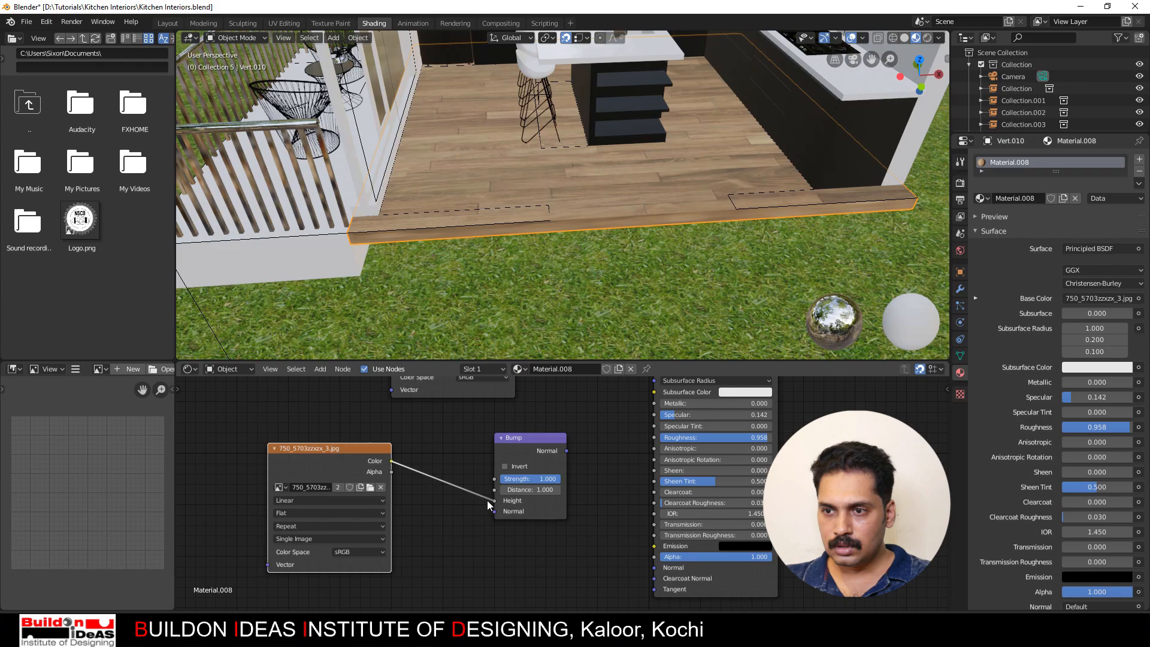
Step: Set the duplicated texture's color space to Non-Color and link the Bump node's Normal output to the Principled BSDF's Normal
{"action": "left_click", "coordinate": [373, 550]}
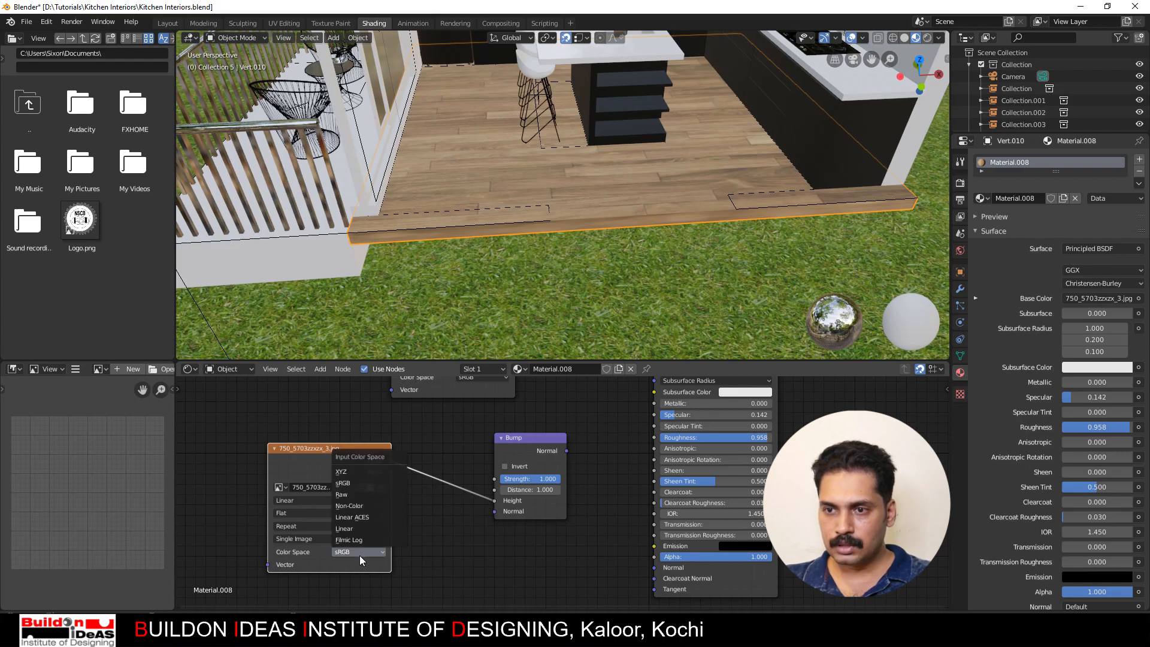
{"action": "left_click", "coordinate": [354, 505]}
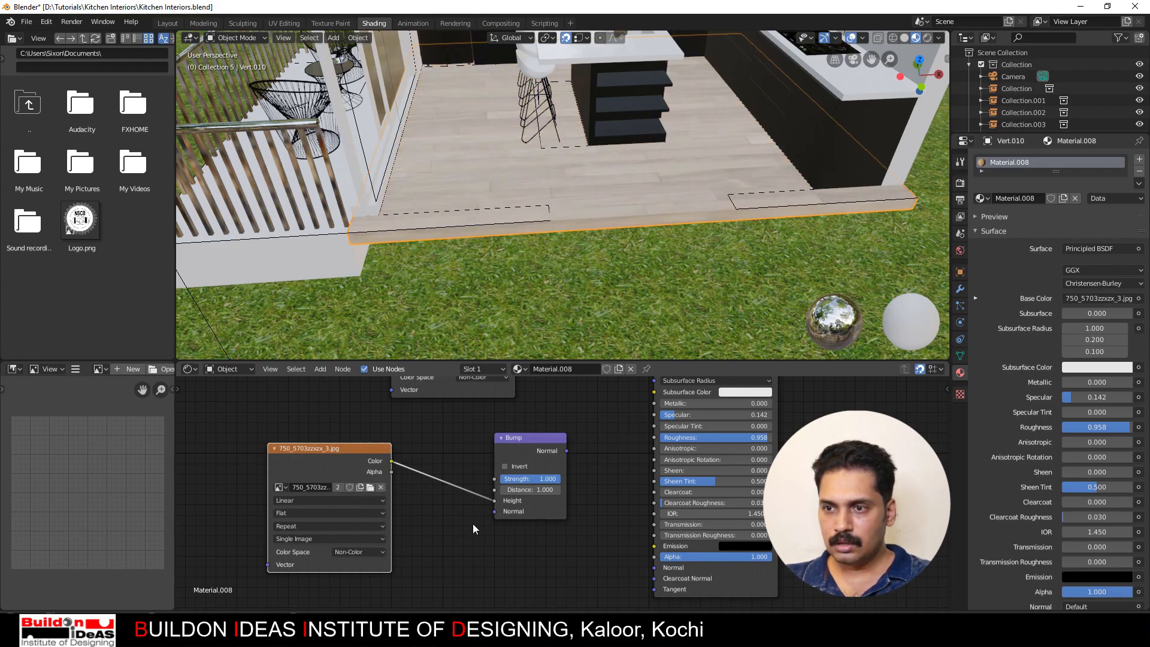
{"action": "left_click_drag", "start_coordinate": [567, 450], "coordinate": [634, 563]}
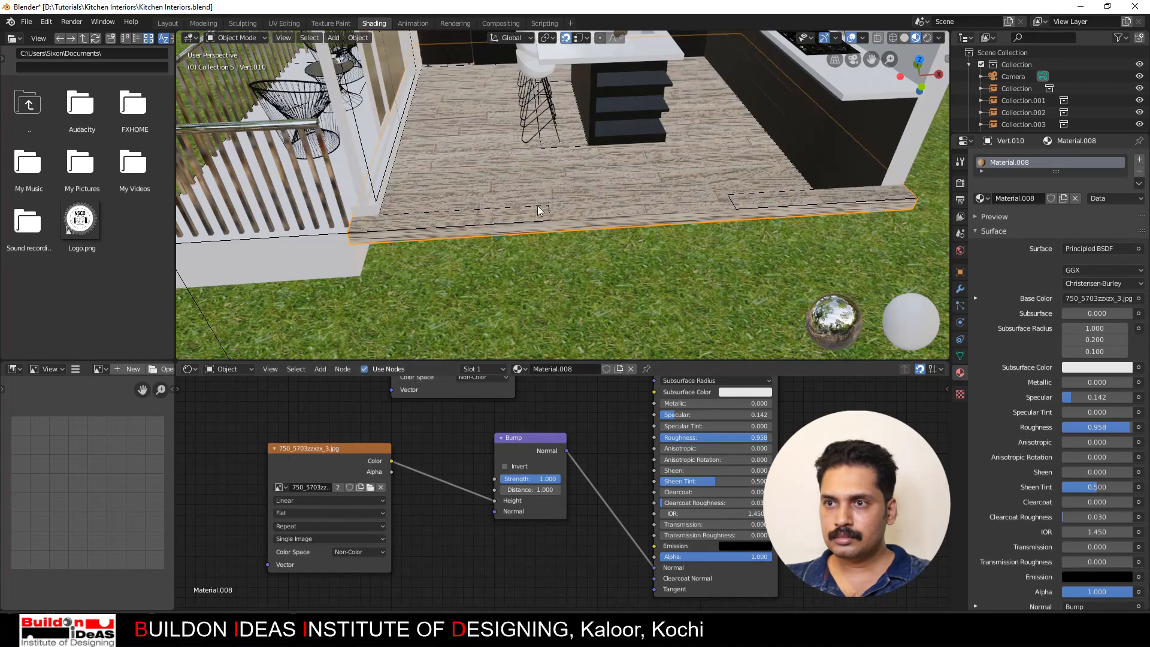
Step: Set the Bump node's Strength to 0.2, check the planks up close and show the material preview
{"action": "scroll", "coordinate": [537, 206], "scroll_direction": "up", "scroll_amount": 5}
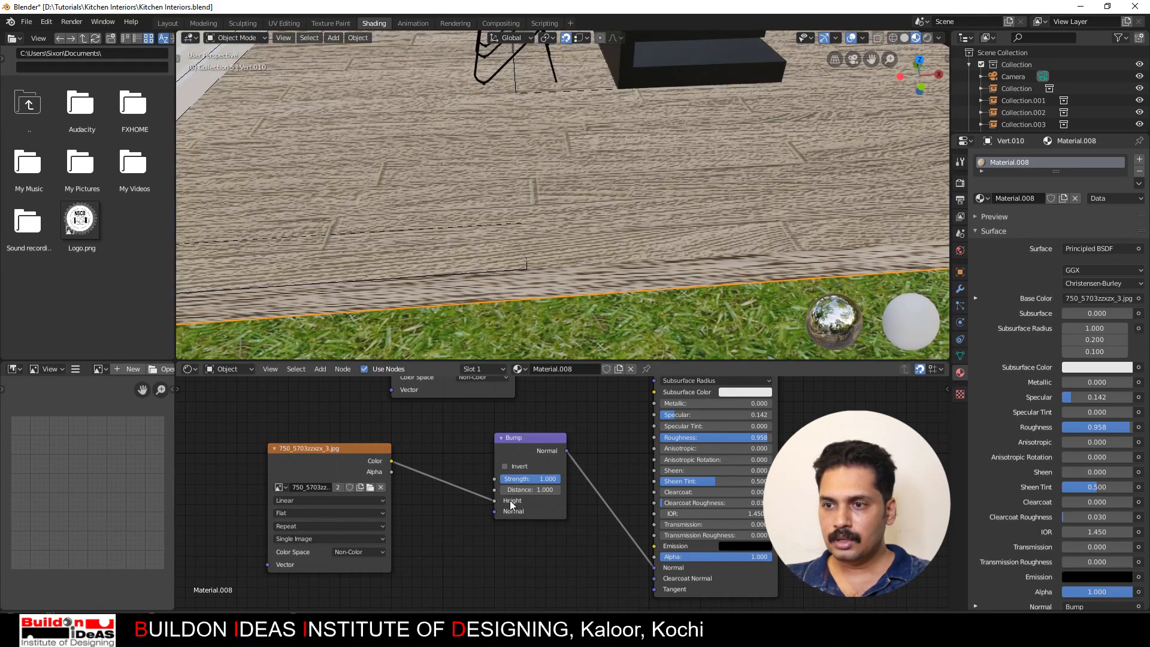
{"action": "left_click", "coordinate": [541, 479]}
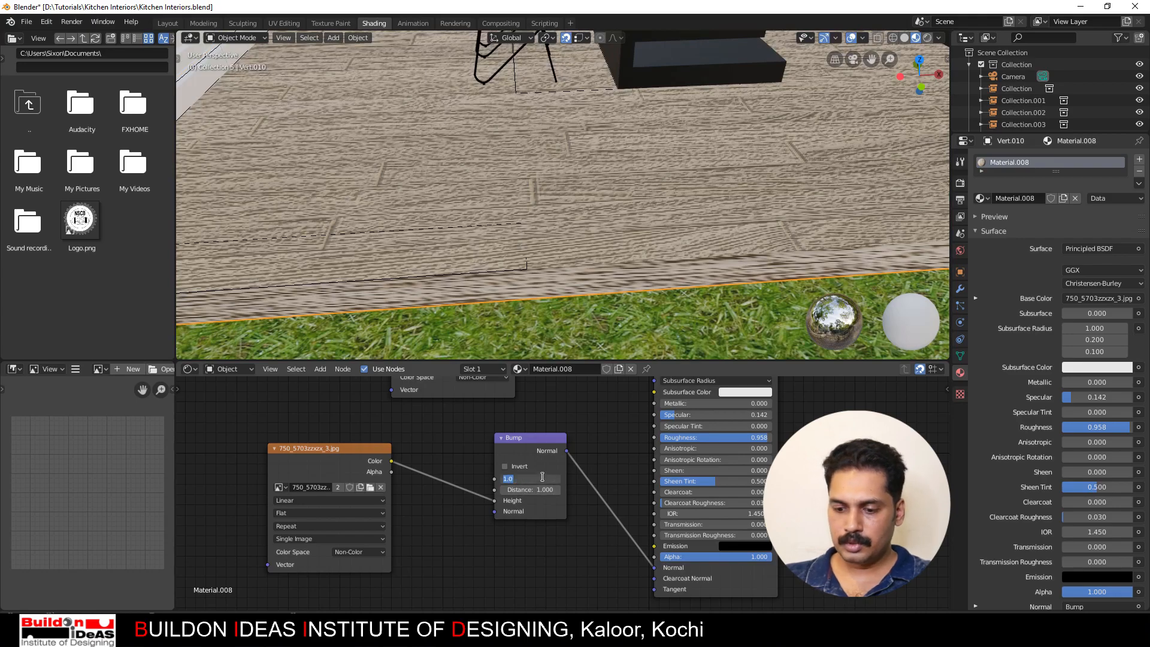
{"action": "key", "text": "BackSpace"}
{"action": "type", "text": ".2"}
{"action": "key", "text": "Return"}
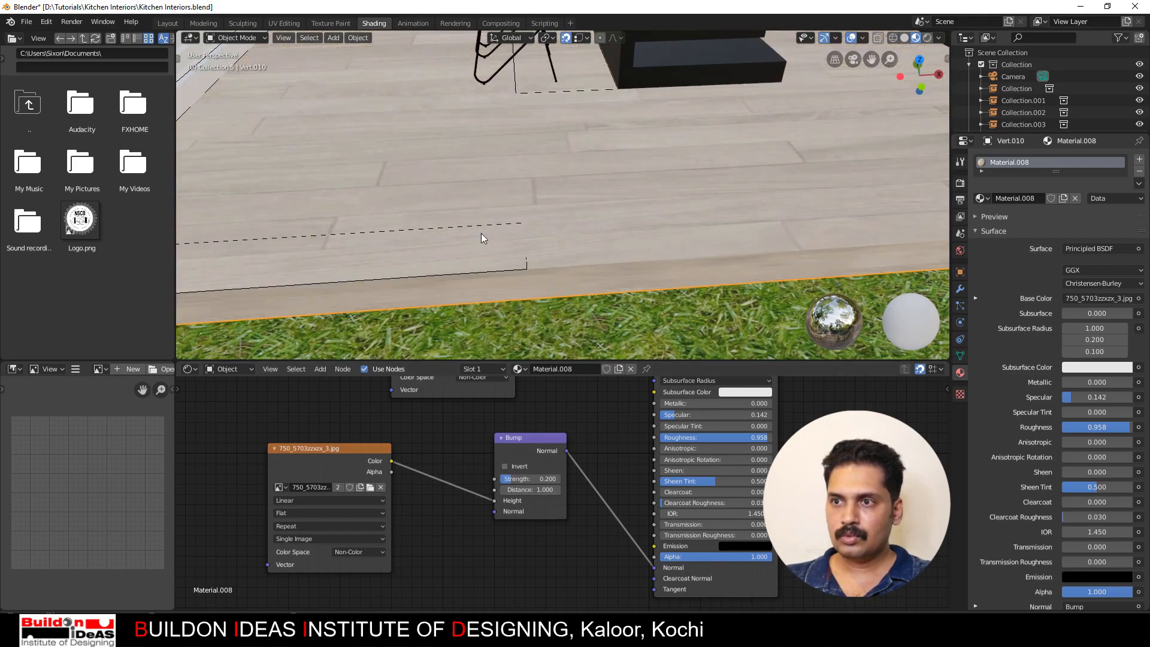
{"action": "scroll", "coordinate": [482, 204], "scroll_direction": "up", "scroll_amount": 2}
{"action": "scroll", "coordinate": [485, 210], "scroll_direction": "up", "scroll_amount": 3}
{"action": "mouse_move", "coordinate": [485, 210]}
{"action": "middle_mouse_down"}
{"action": "mouse_move", "coordinate": [513, 220]}
{"action": "mouse_move", "coordinate": [501, 221]}
{"action": "middle_mouse_up"}
{"action": "scroll", "coordinate": [501, 219], "scroll_direction": "down", "scroll_amount": 3}
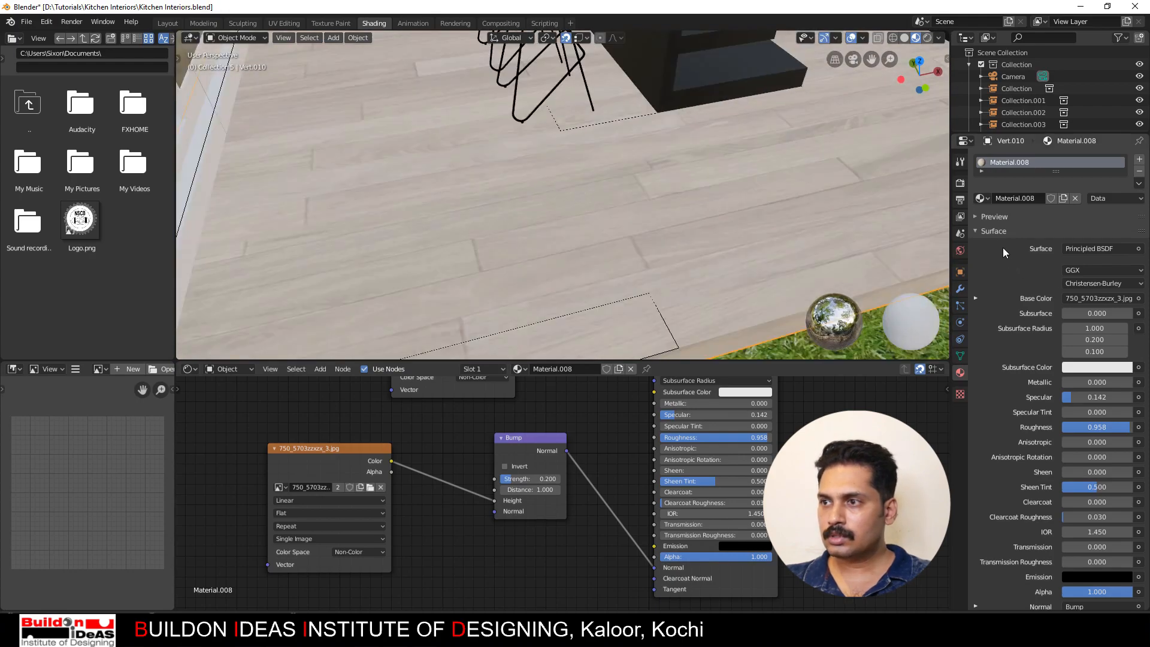
{"action": "left_click", "coordinate": [978, 217]}
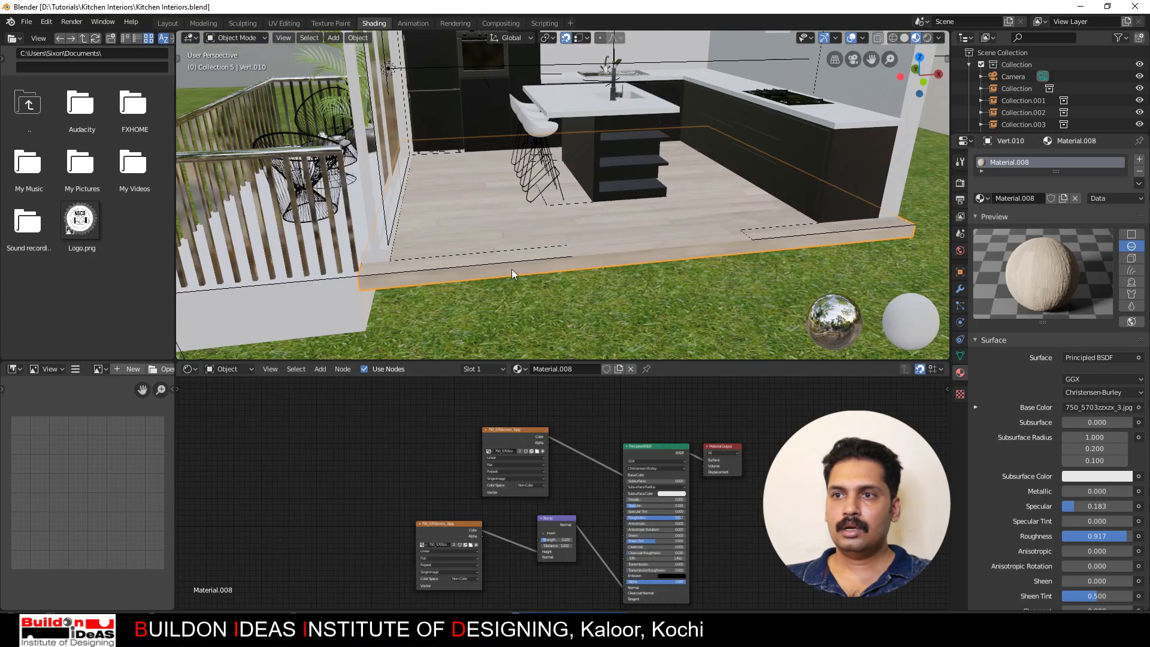
Step: Return to the Layout workspace and place the 3D cursor on the brown ceiling near the end of the white strip
{"action": "middle_click_drag", "start_coordinate": [511, 268], "coordinate": [535, 138]}
{"action": "middle_click_drag", "start_coordinate": [552, 90], "coordinate": [470, 197]}
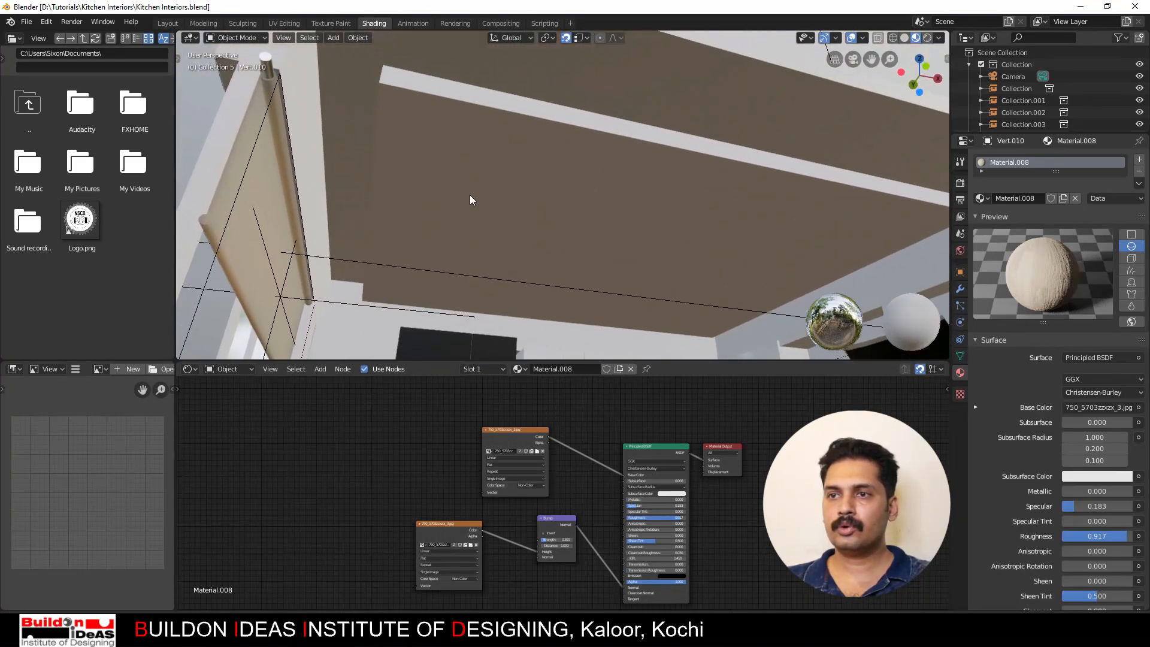
{"action": "left_click", "coordinate": [170, 25]}
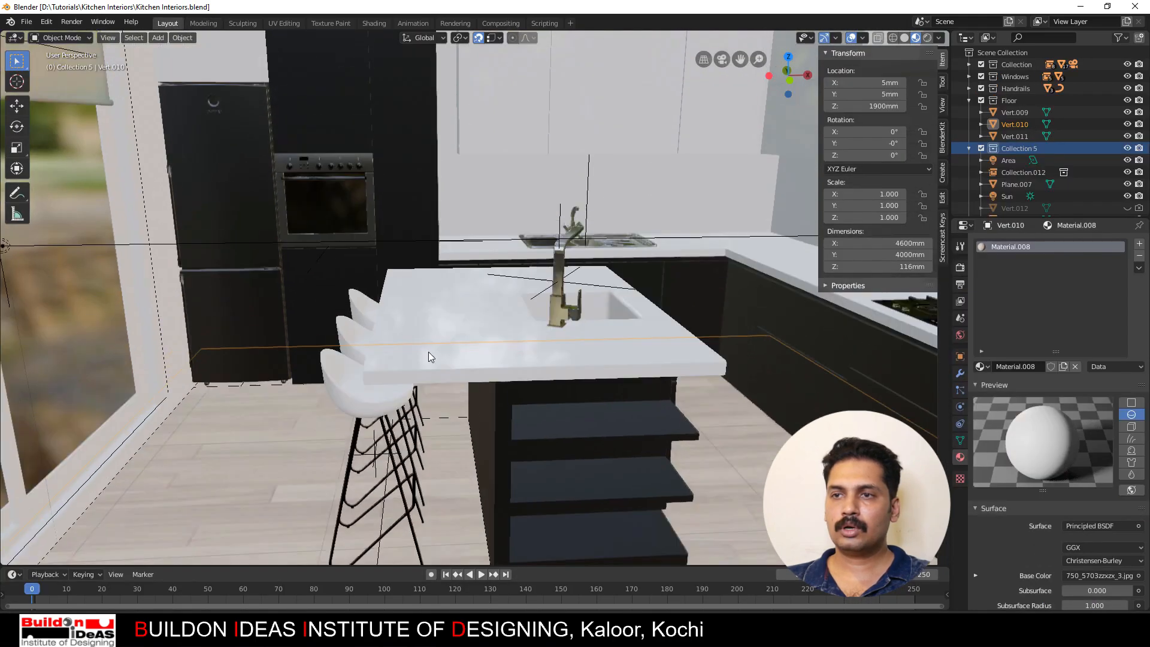
{"action": "middle_click_drag", "start_coordinate": [429, 357], "coordinate": [442, 167]}
{"action": "middle_click_drag", "start_coordinate": [367, 57], "coordinate": [243, 231]}
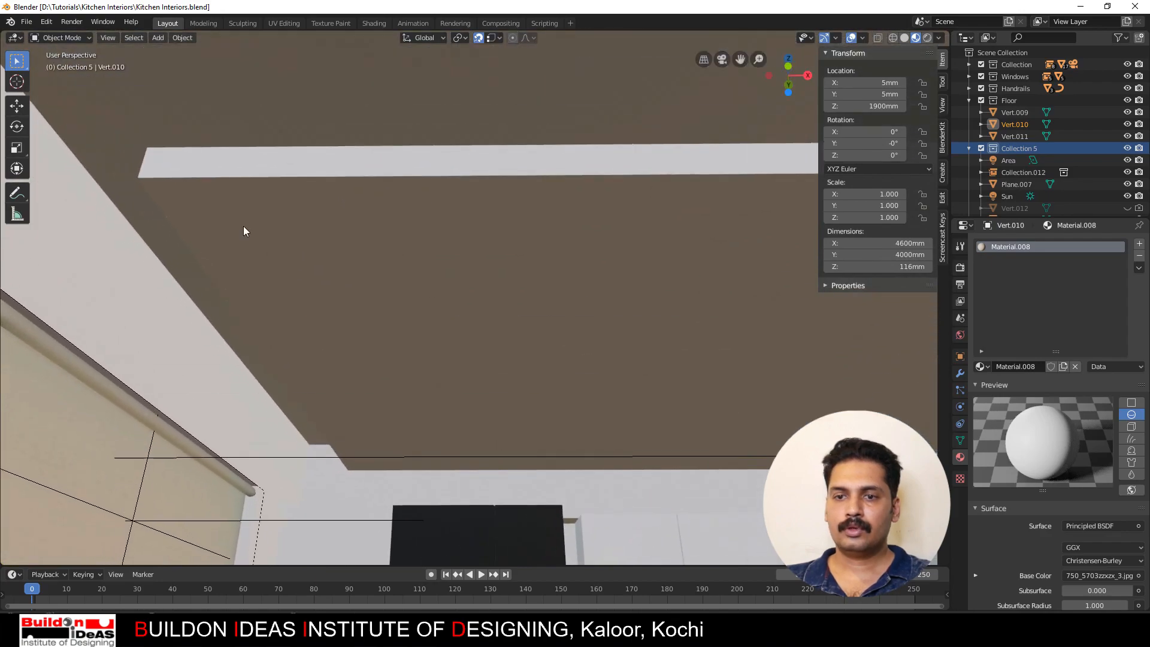
{"action": "right_click", "coordinate": [260, 215], "text": "shift"}
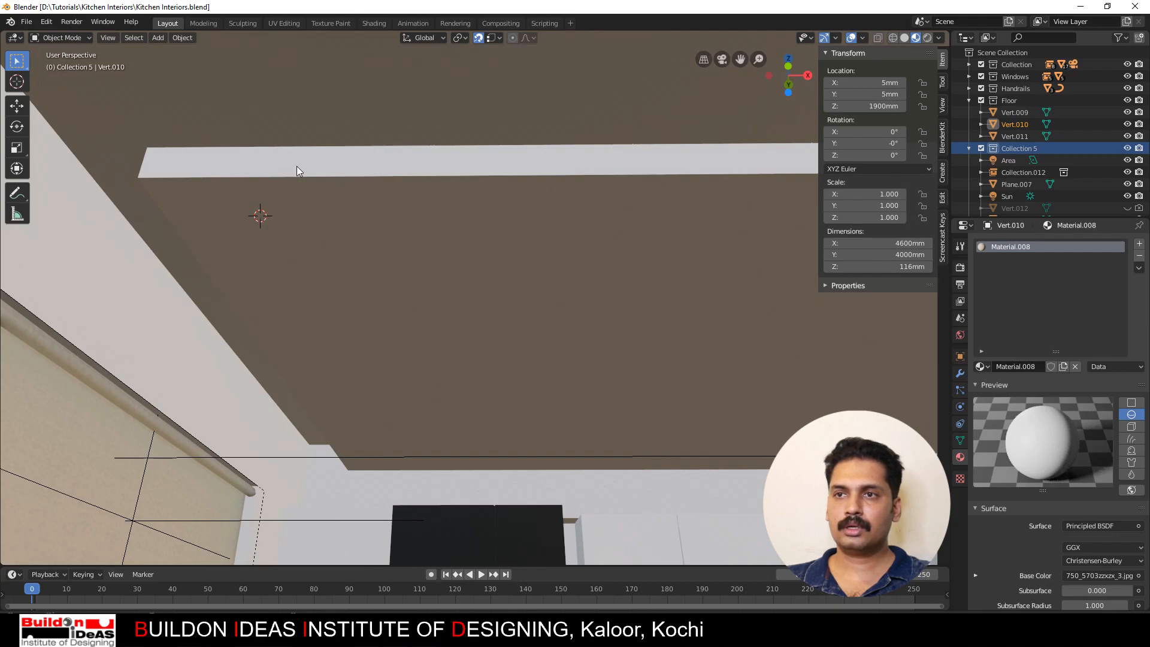
Step: Add a mesh plane at the 3D cursor with a size of 150 mm
{"action": "left_click", "coordinate": [158, 37]}
{"action": "mouse_move", "coordinate": [174, 52]}
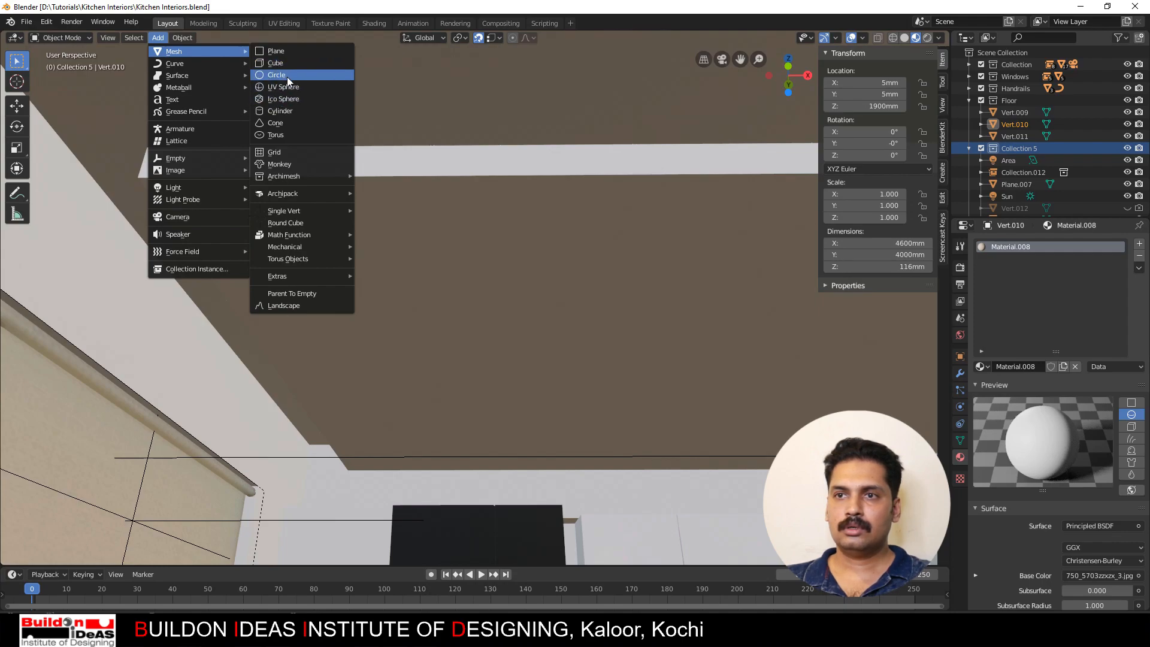
{"action": "left_click", "coordinate": [288, 51]}
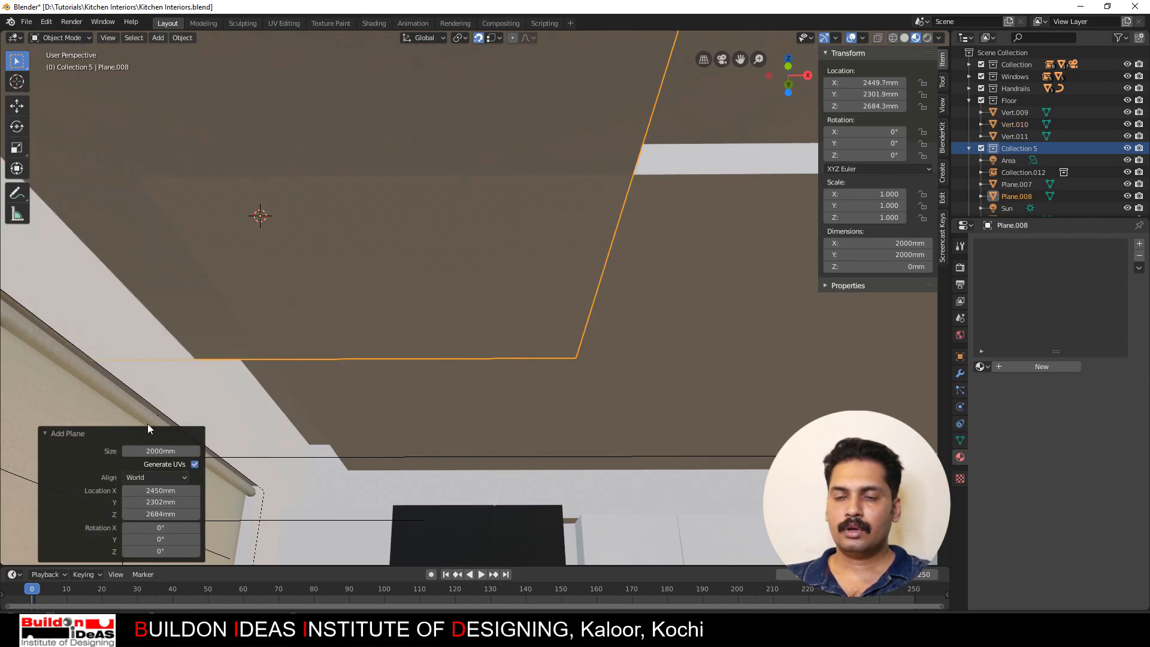
{"action": "left_click", "coordinate": [168, 451]}
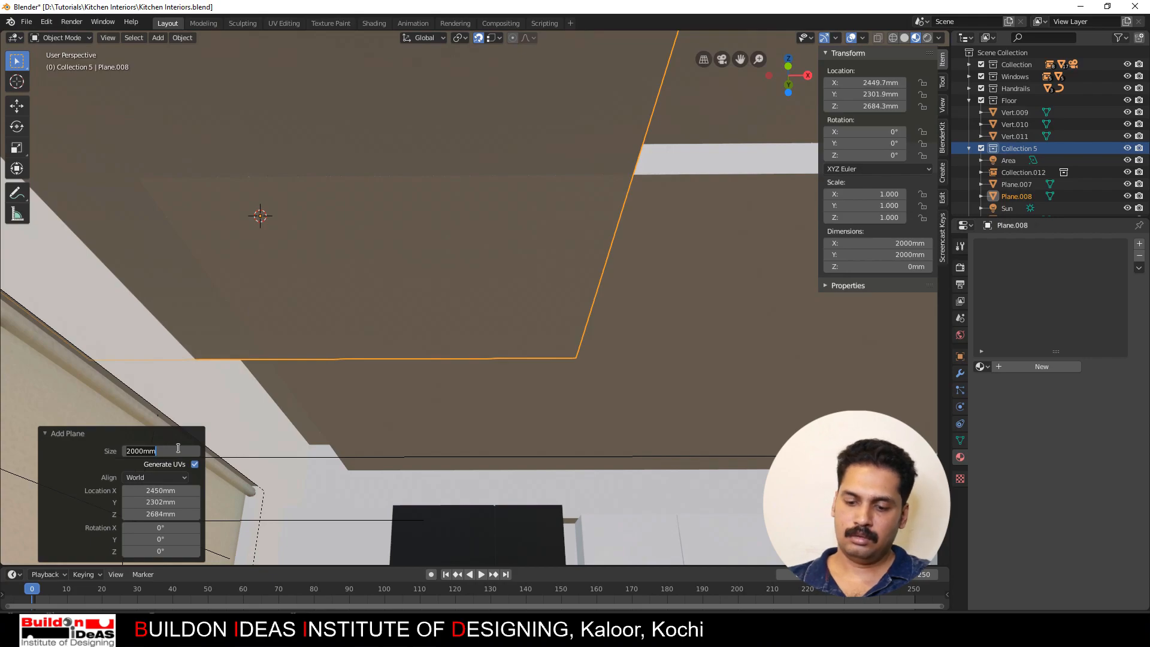
{"action": "type", "text": "150"}
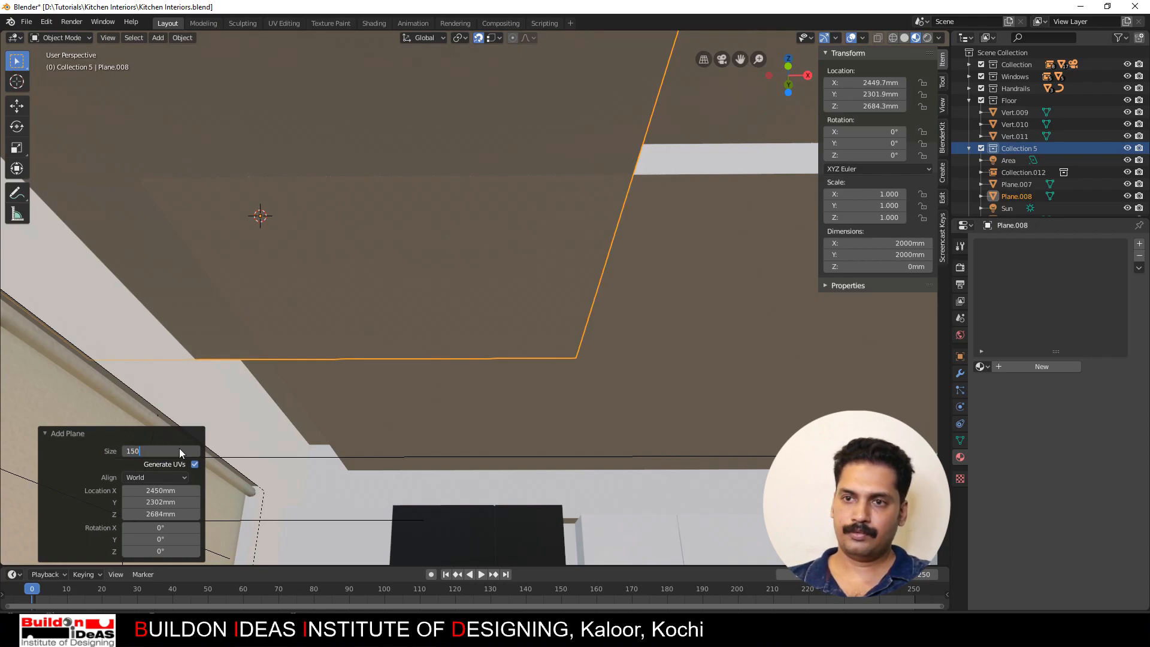
{"action": "key", "text": "Return"}
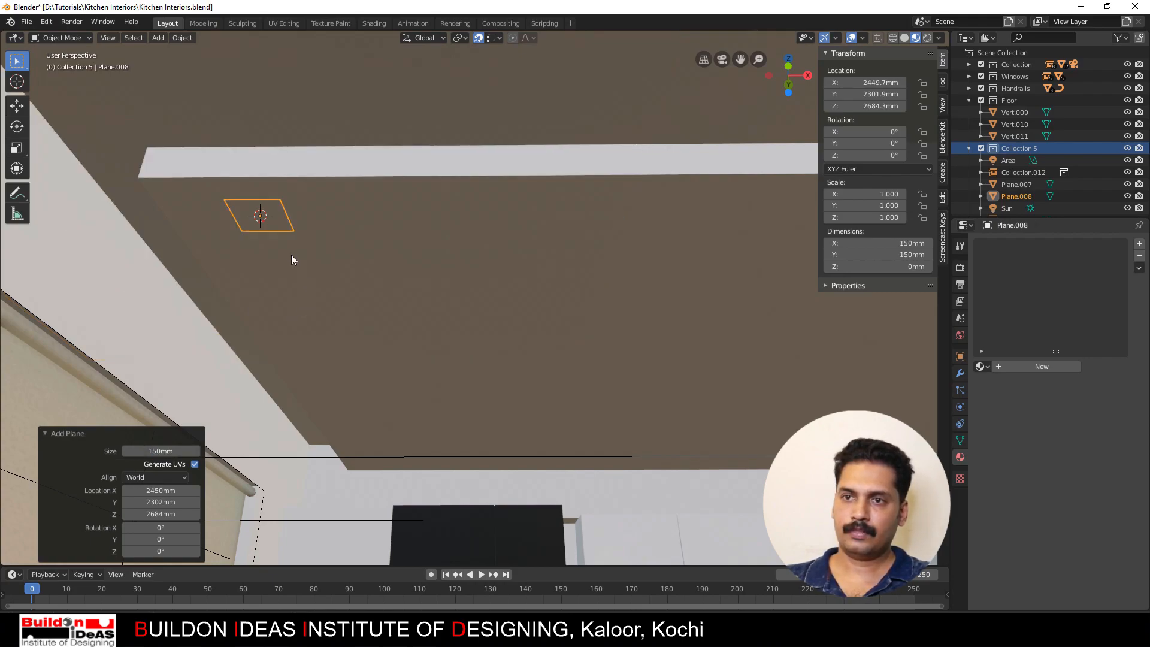
Step: Move the ceiling plane about 125 mm along Y and about 121 mm along X
{"action": "scroll", "coordinate": [253, 224], "scroll_direction": "up", "scroll_amount": 4}
{"action": "scroll", "coordinate": [249, 240], "scroll_direction": "down", "scroll_amount": 2}
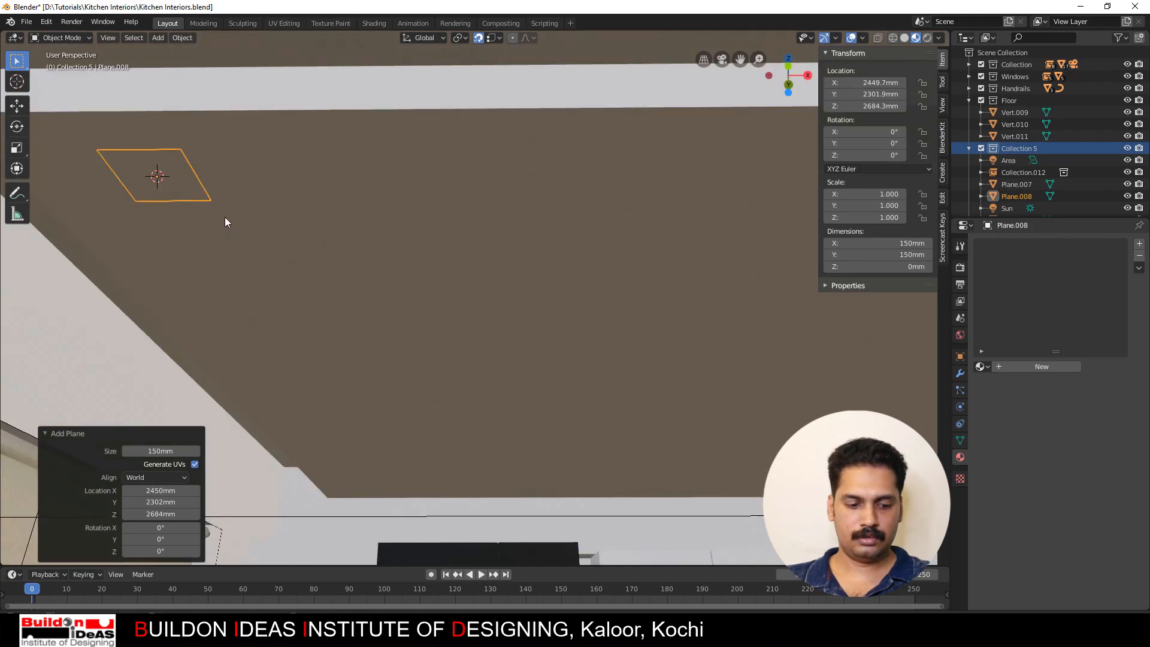
{"action": "key", "text": "g"}
{"action": "key", "text": "y"}
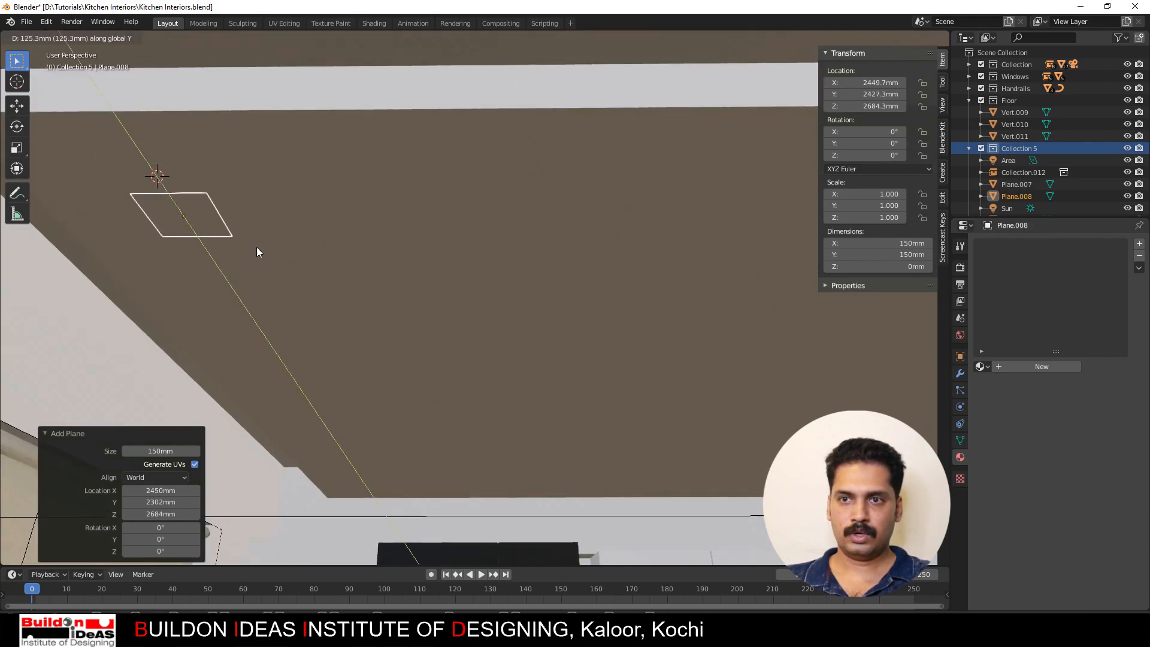
{"action": "left_click", "coordinate": [257, 252]}
{"action": "key", "text": "g"}
{"action": "key", "text": "x"}
{"action": "left_click", "coordinate": [316, 248]}
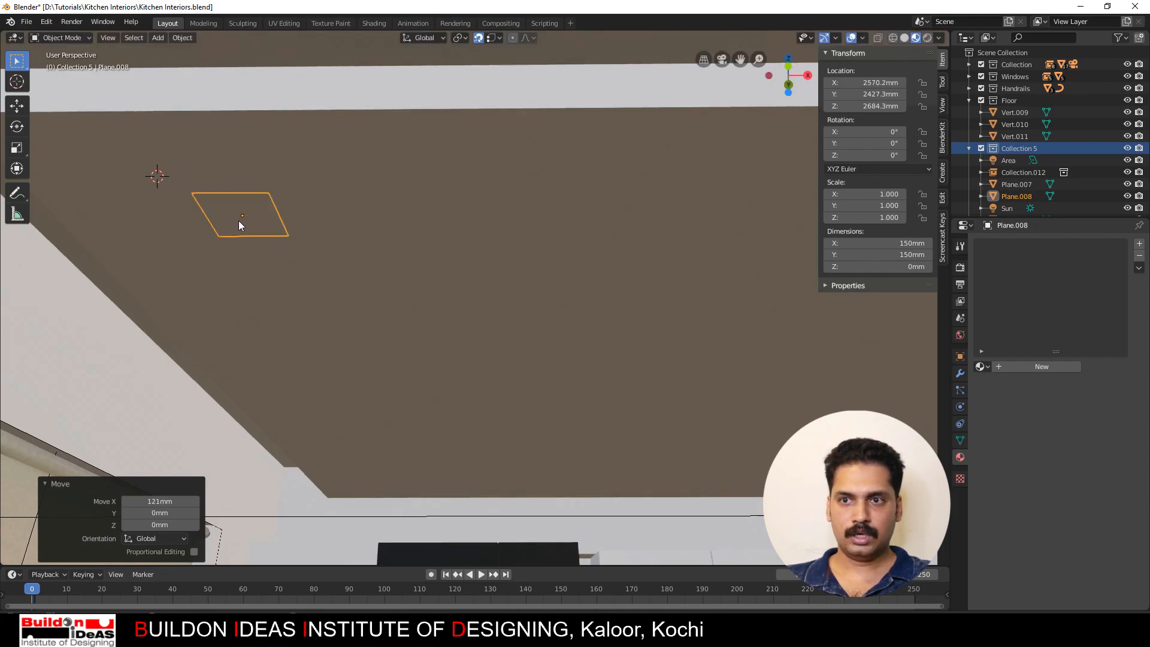
Step: Extrude the square ceiling plane 3 mm downward in Edit Mode
{"action": "key", "text": "Tab"}
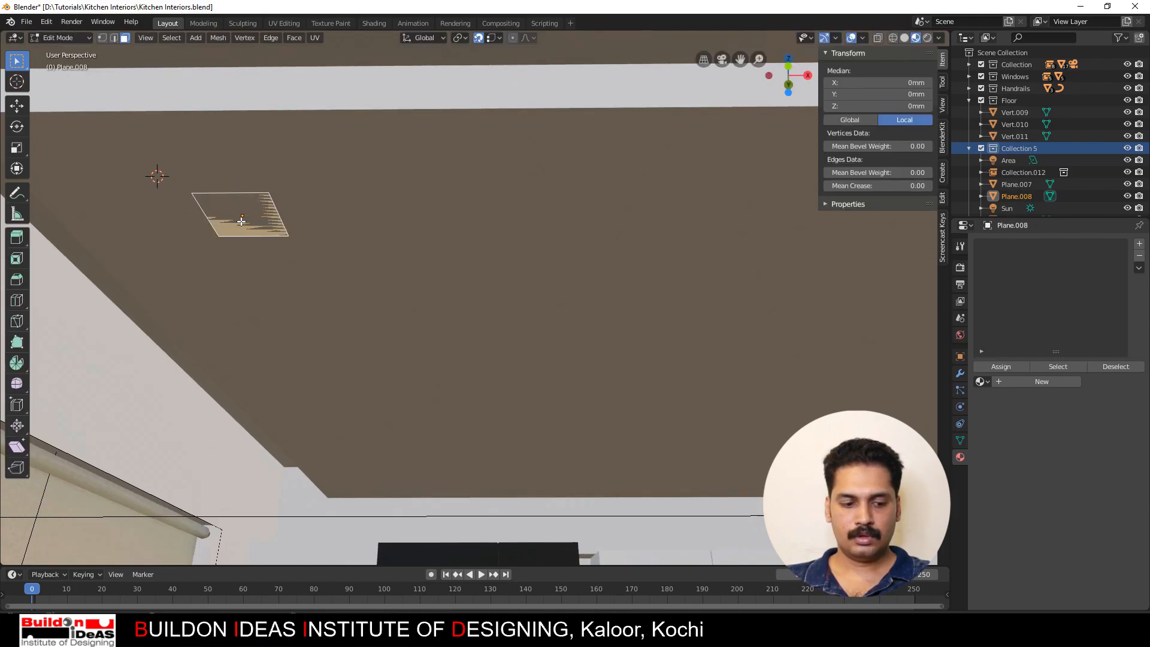
{"action": "key", "text": "e"}
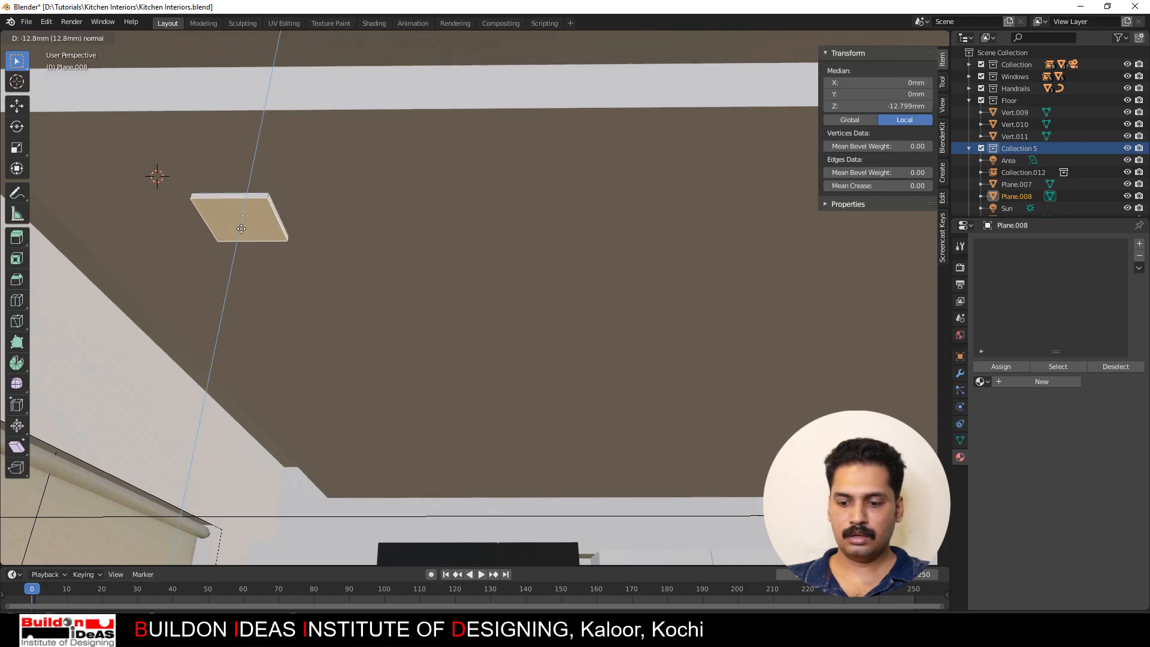
{"action": "type", "text": "2"}
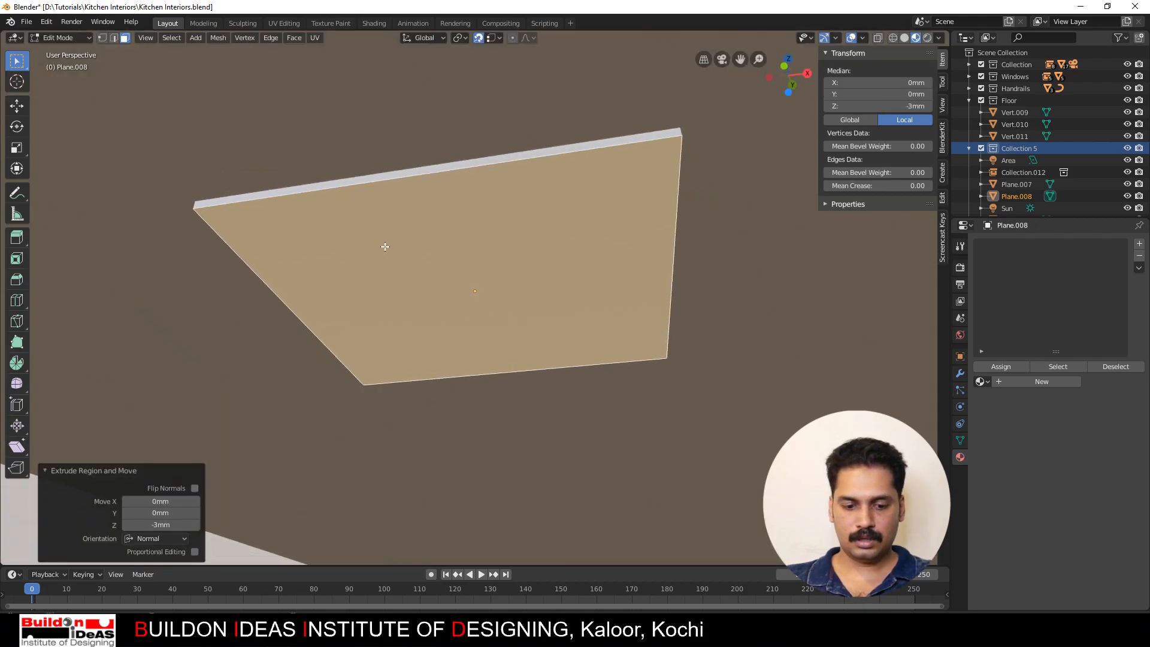
Step: Inset the underside face of the ceiling panel by 5 mm to form a border
{"action": "key", "text": "i"}
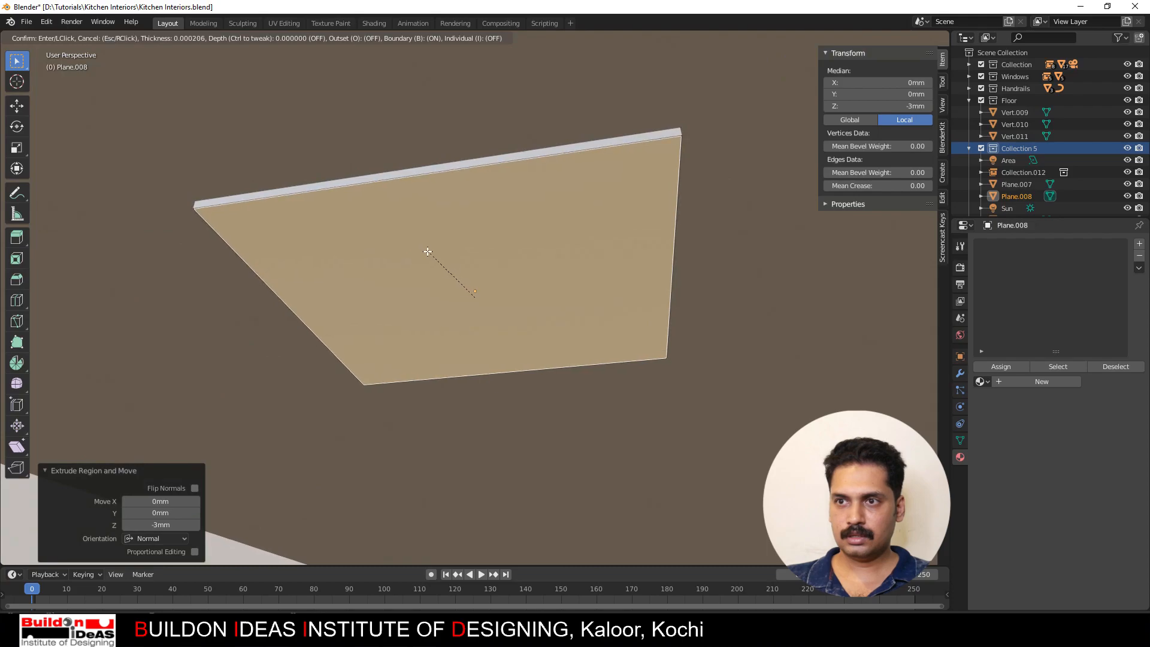
{"action": "type", "text": "3"}
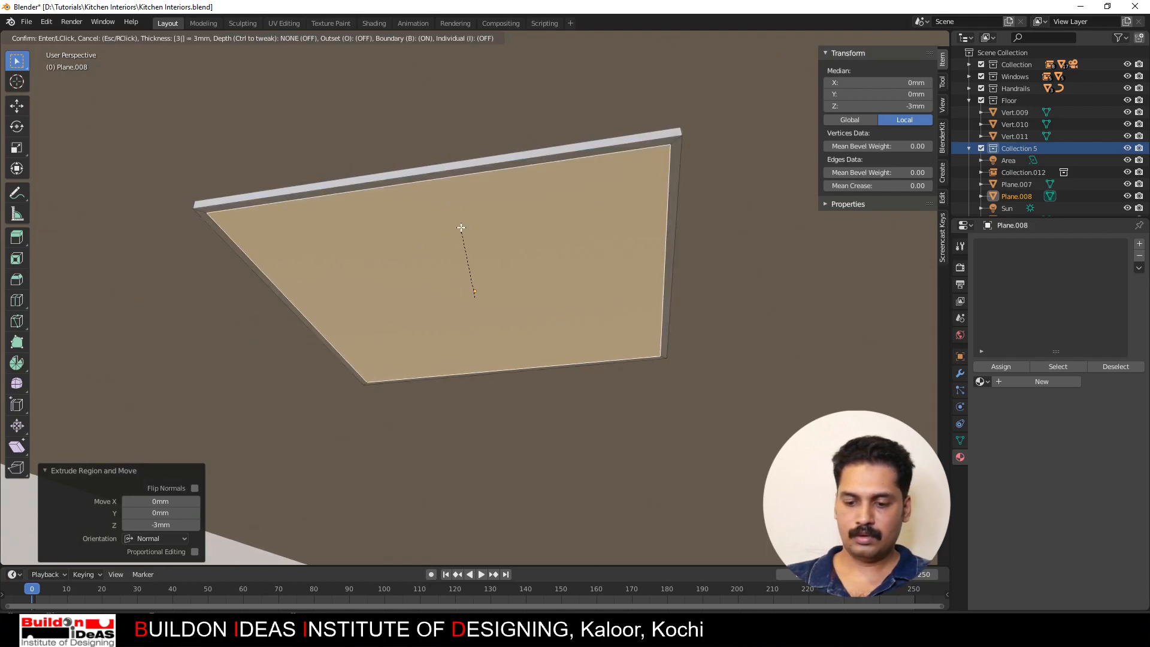
{"action": "key", "text": "BackSpace"}
{"action": "type", "text": "5"}
{"action": "key", "text": "Return"}
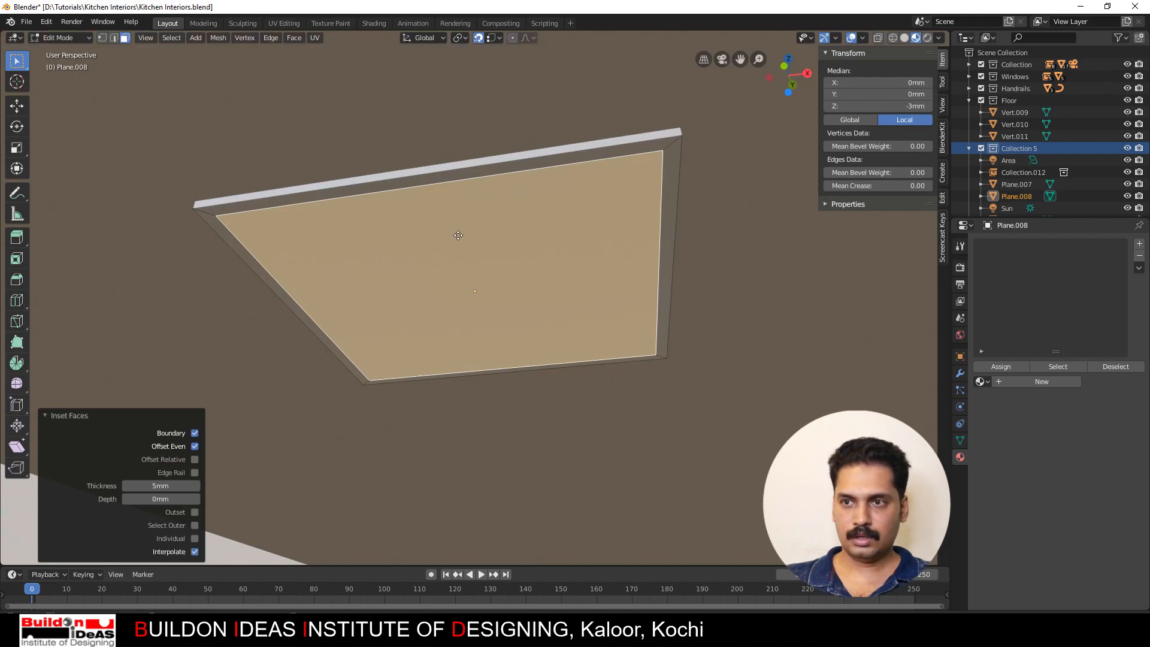
Step: Extrude the inset face about 1.63 mm up into the panel to recess it within the frame
{"action": "key", "text": "e"}
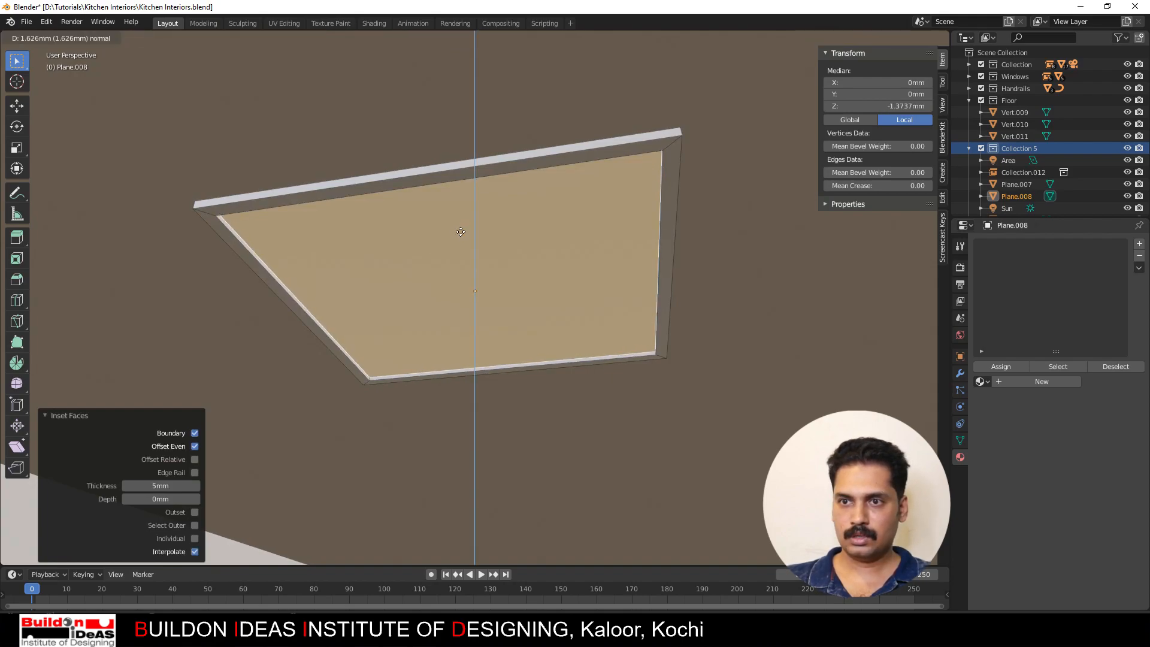
{"action": "left_click", "coordinate": [461, 232]}
{"action": "middle_click_drag", "start_coordinate": [462, 231], "coordinate": [425, 238]}
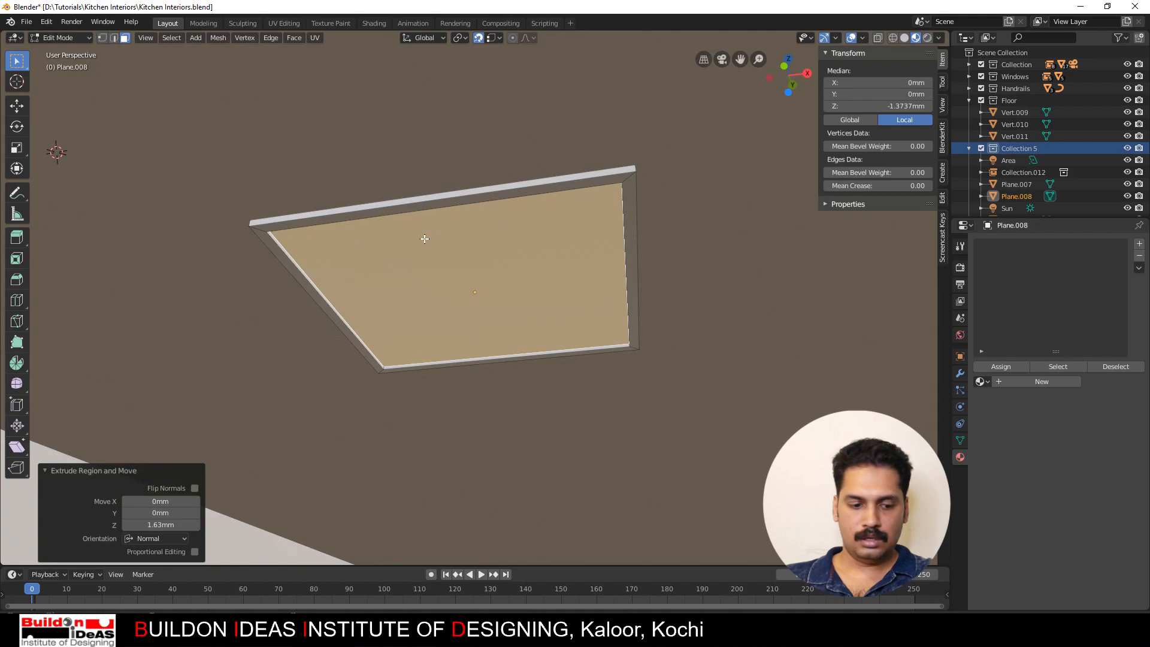
Step: Invert the face selection to the surrounding frame and give the panel the existing material named Material
{"action": "key", "text": "ctrl+i"}
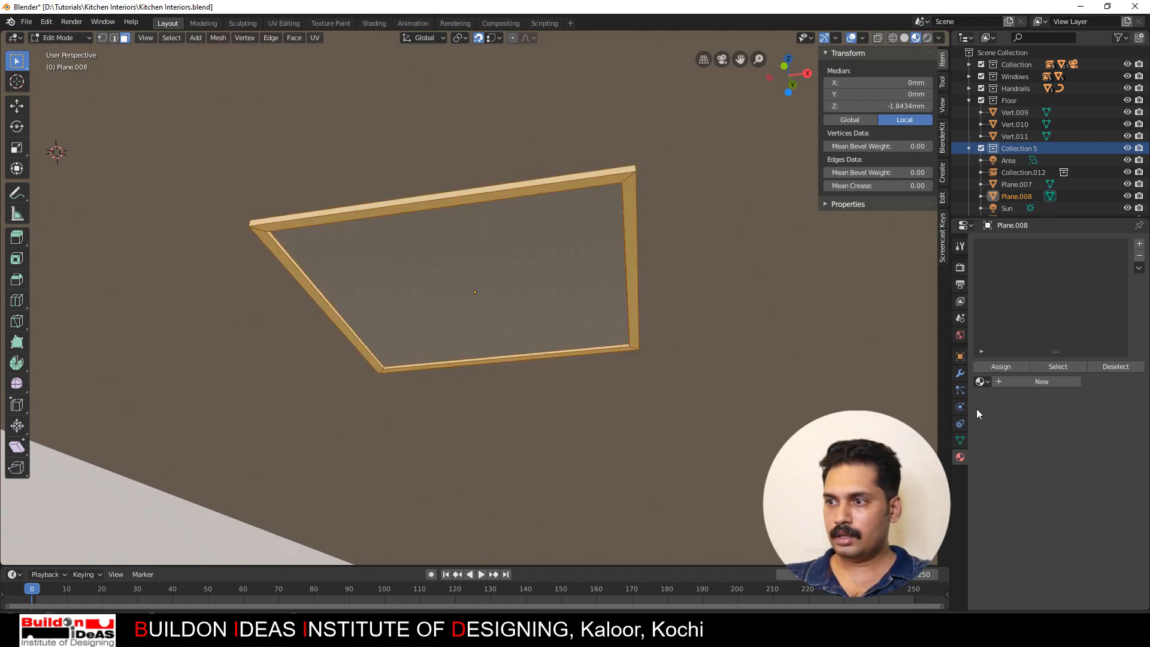
{"action": "left_click", "coordinate": [985, 382]}
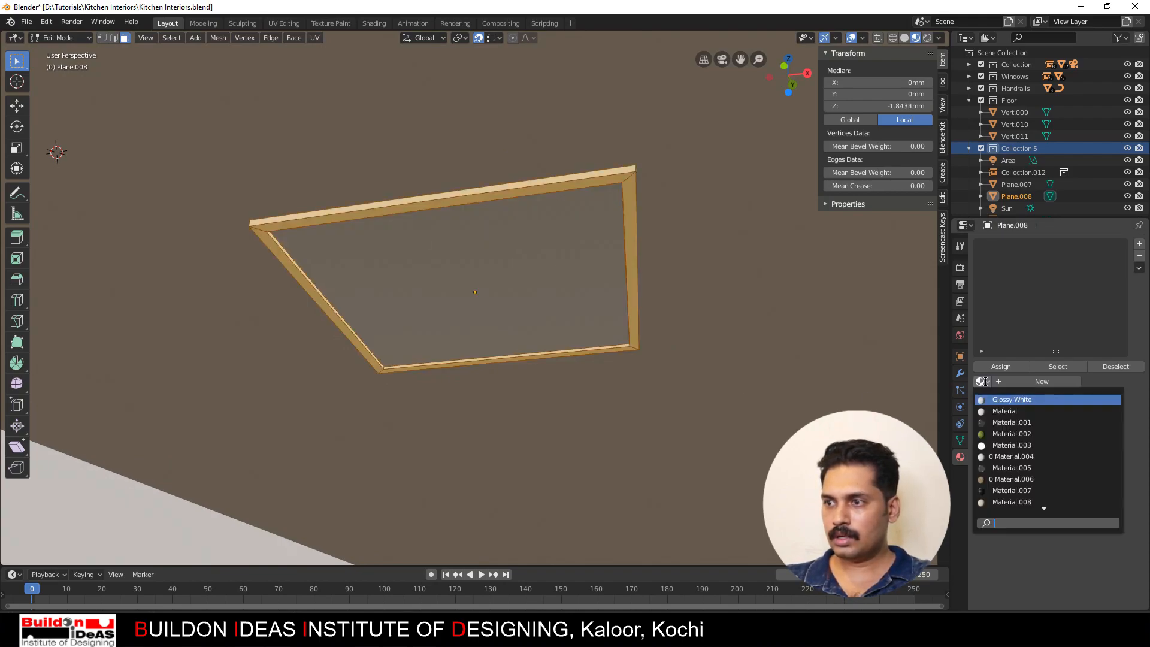
{"action": "left_click", "coordinate": [1004, 410]}
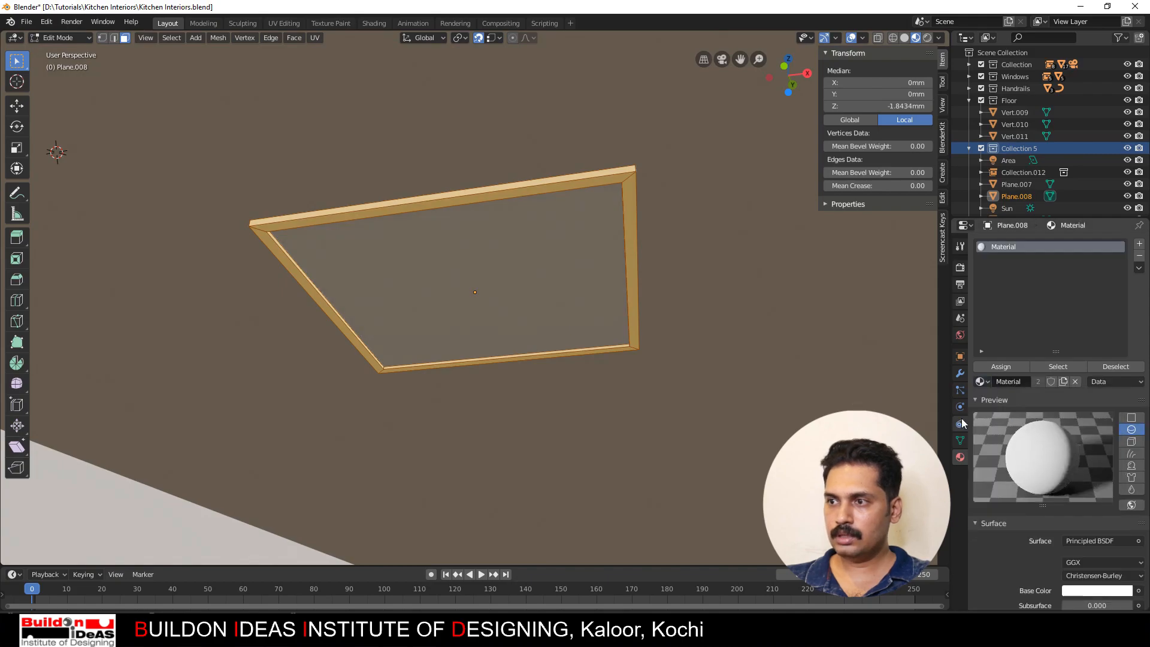
Step: Select the recessed centre face and add a second material slot with a new material using the Emission surface shader
{"action": "left_click", "coordinate": [601, 287]}
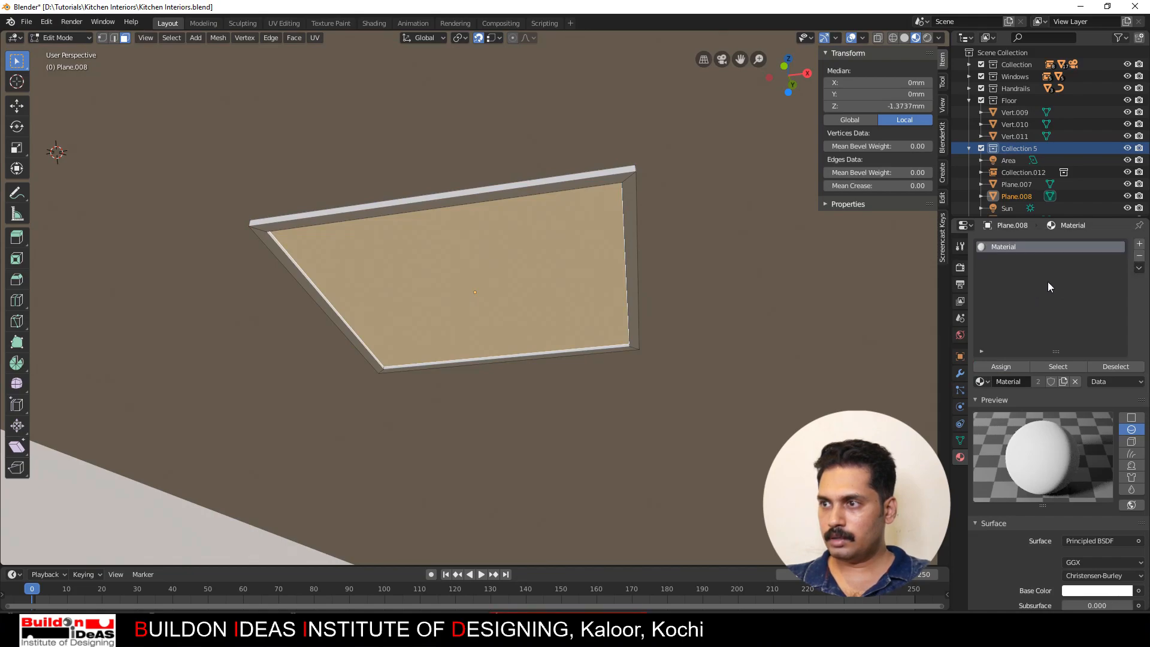
{"action": "left_click", "coordinate": [1138, 244]}
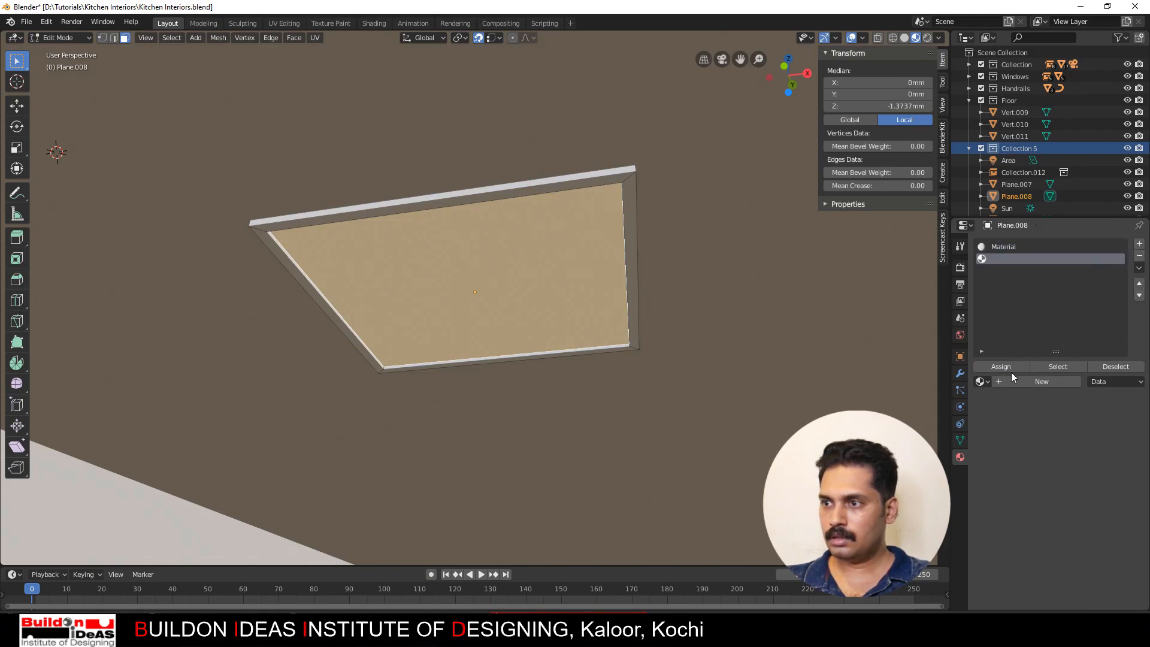
{"action": "left_click", "coordinate": [1025, 381]}
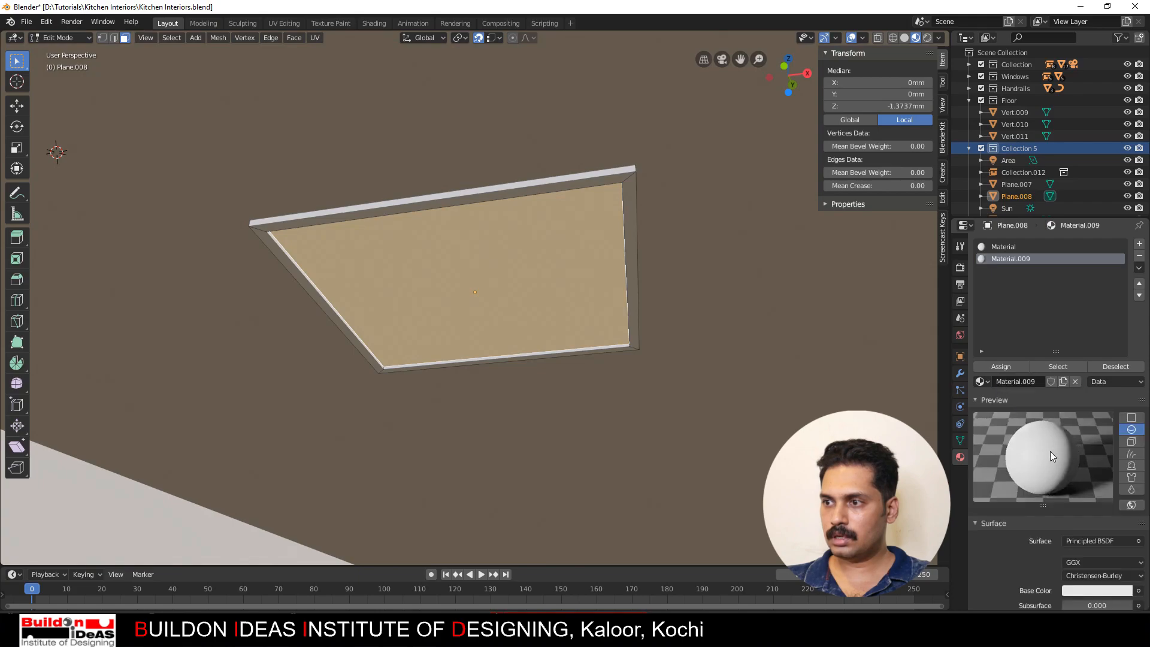
{"action": "left_click", "coordinate": [1085, 545]}
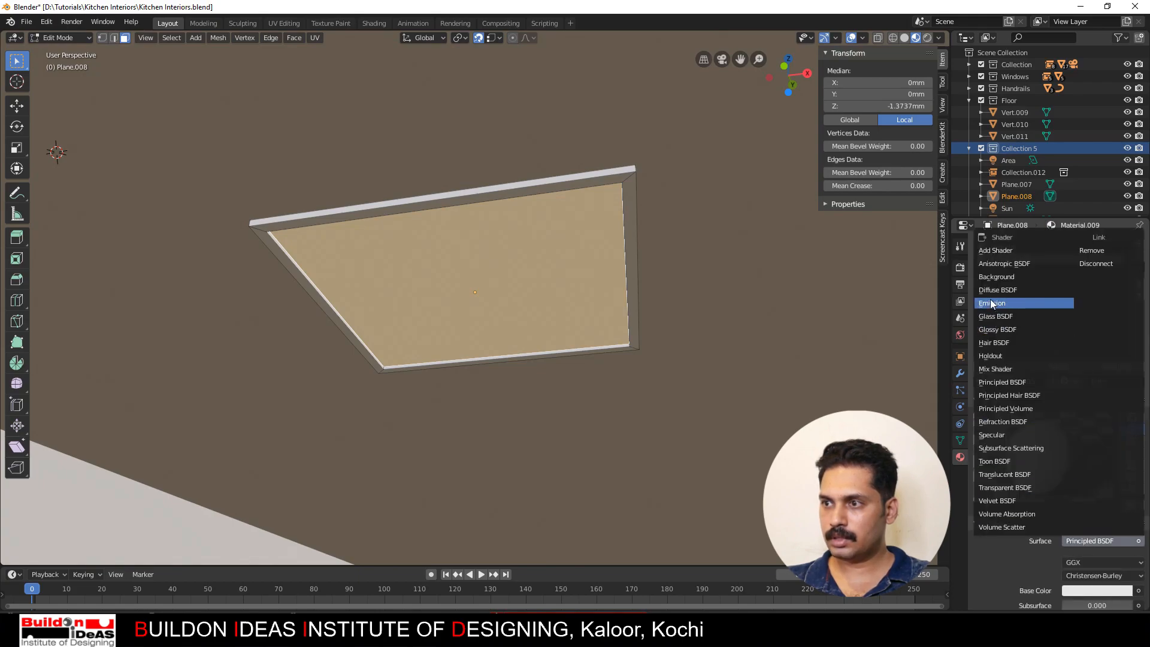
{"action": "left_click", "coordinate": [989, 316]}
Step: Set the Emission strength to 15, assign the material to the recessed centre face and return to Object Mode
{"action": "left_click", "coordinate": [1096, 576]}
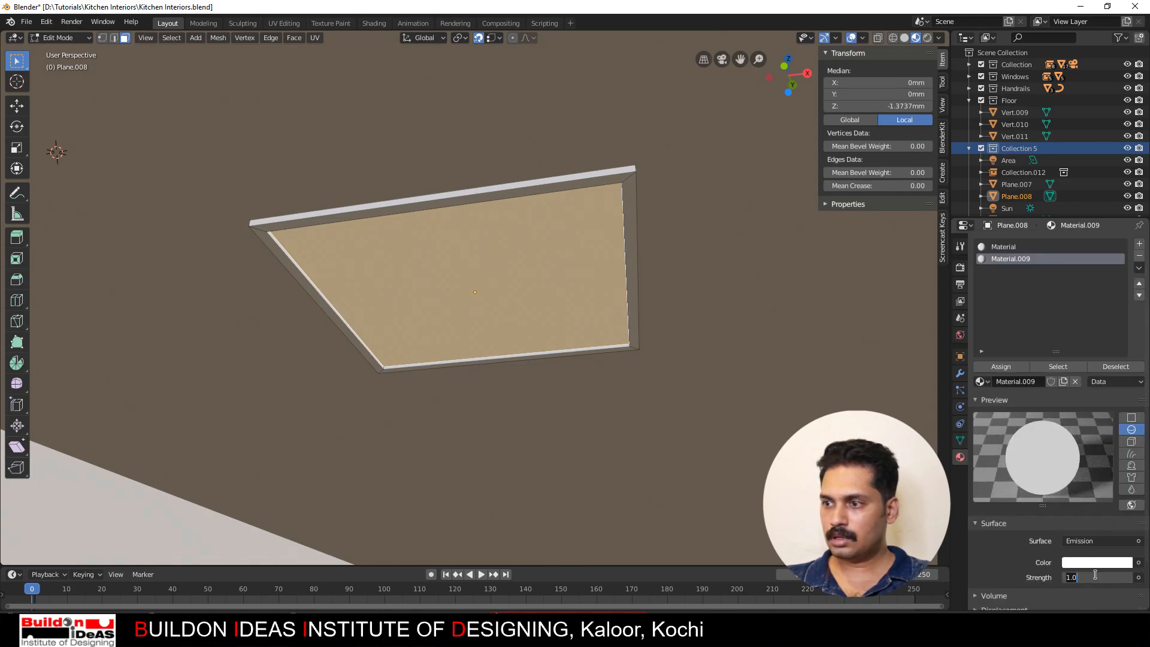
{"action": "type", "text": "15"}
{"action": "key", "text": "Return"}
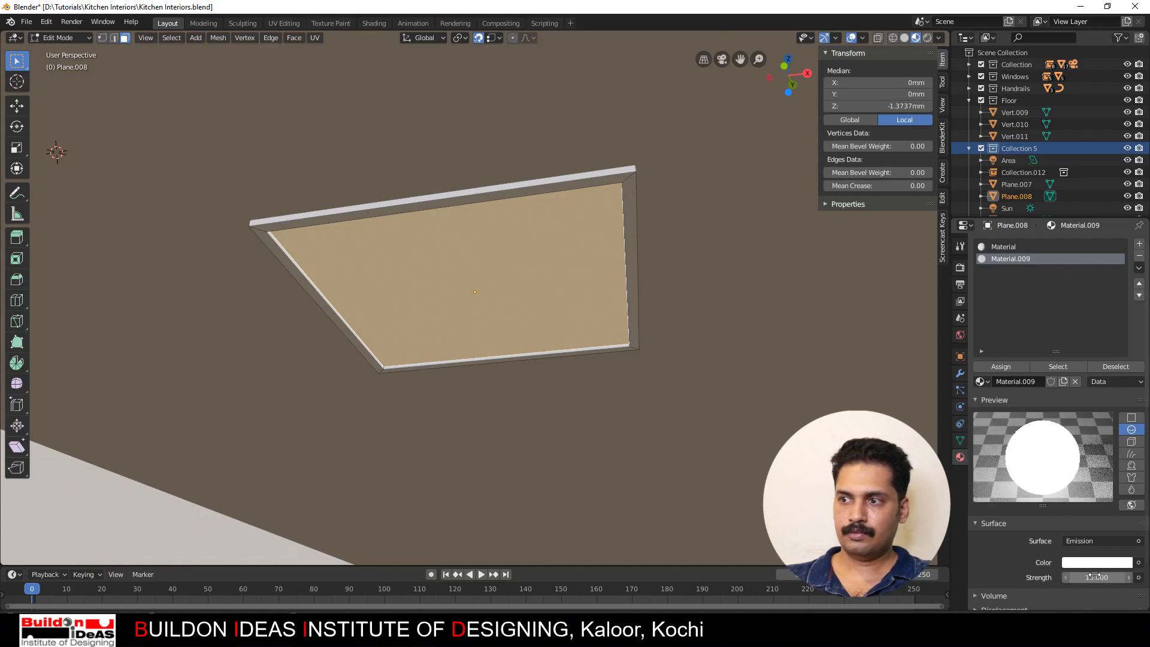
{"action": "left_click", "coordinate": [1009, 367]}
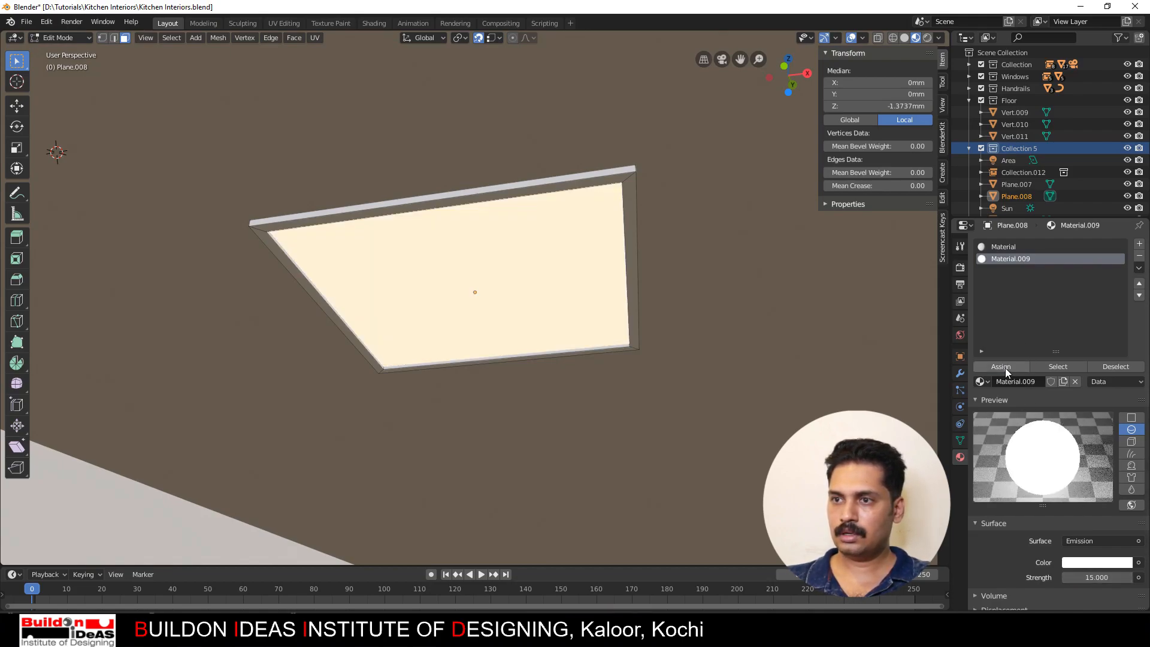
{"action": "middle_click_drag", "start_coordinate": [662, 328], "coordinate": [470, 266]}
{"action": "scroll", "coordinate": [470, 266], "scroll_direction": "down", "scroll_amount": 6}
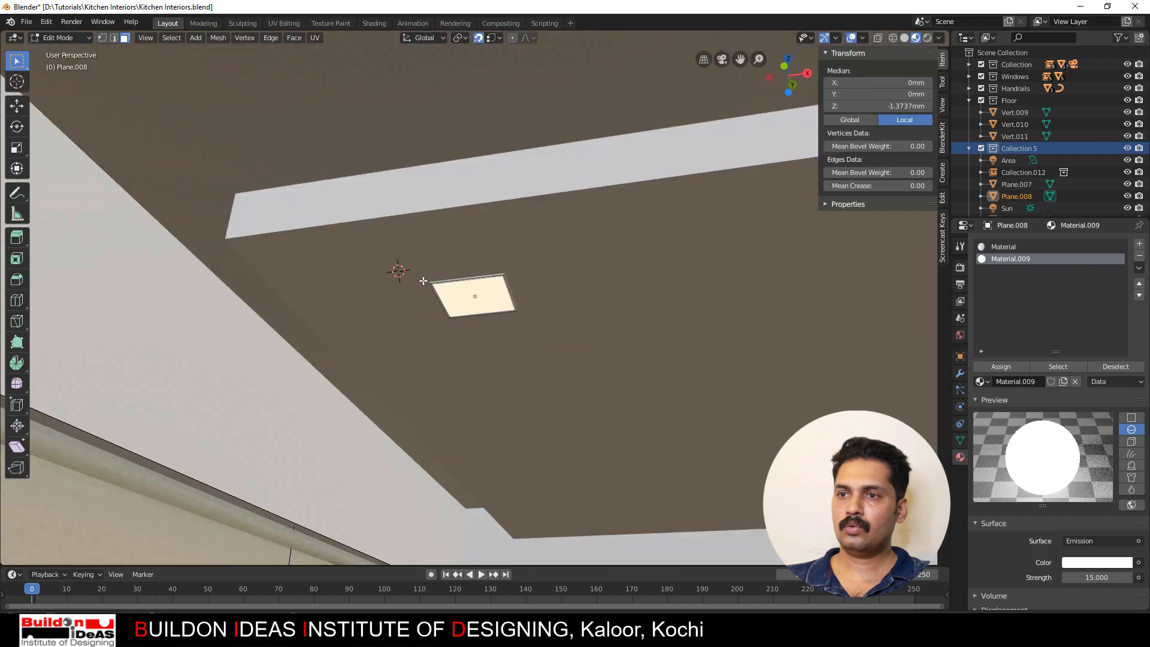
{"action": "mouse_move", "coordinate": [479, 327]}
{"action": "middle_mouse_down"}
{"action": "mouse_move", "coordinate": [511, 294]}
{"action": "mouse_move", "coordinate": [469, 324]}
{"action": "middle_mouse_up"}
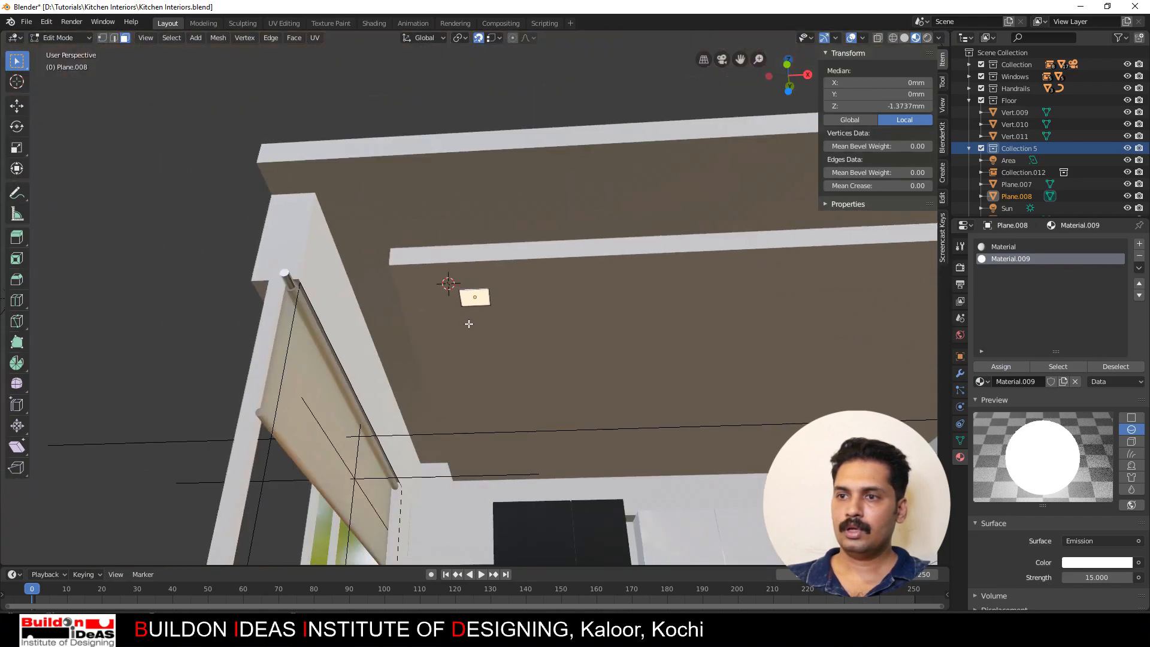
{"action": "middle_click_drag", "start_coordinate": [536, 365], "coordinate": [348, 266]}
{"action": "key", "text": "Tab"}
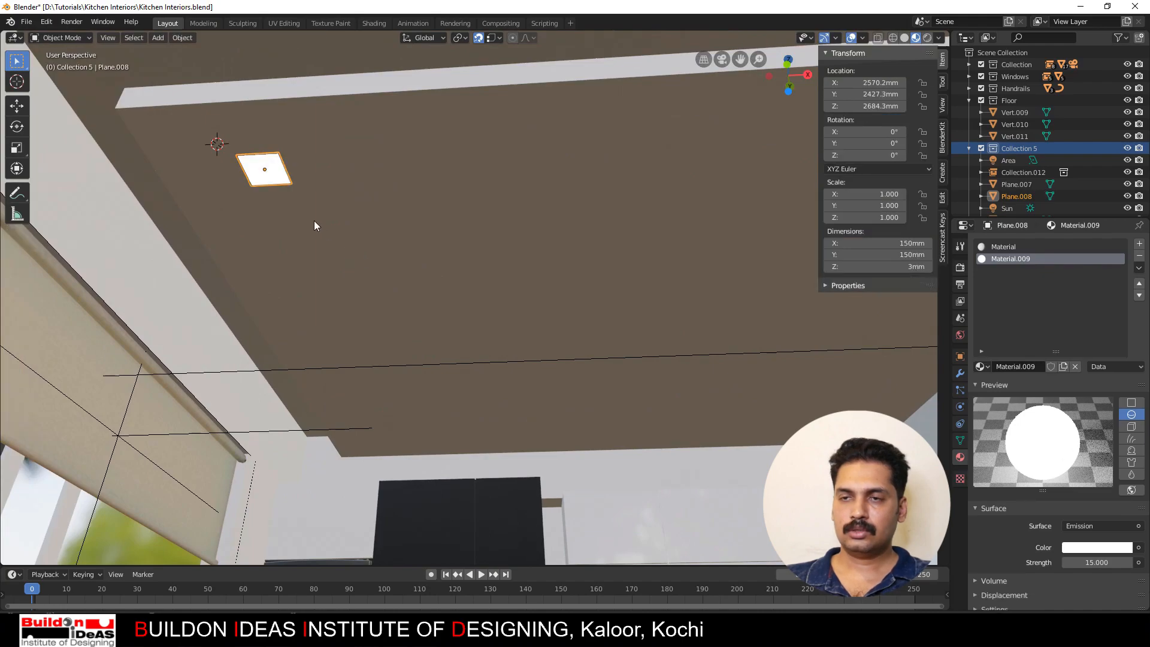
Step: Place the 3D cursor at the centre of the glowing ceiling panel and add an Area light there
{"action": "middle_click_drag", "start_coordinate": [298, 220], "coordinate": [530, 217]}
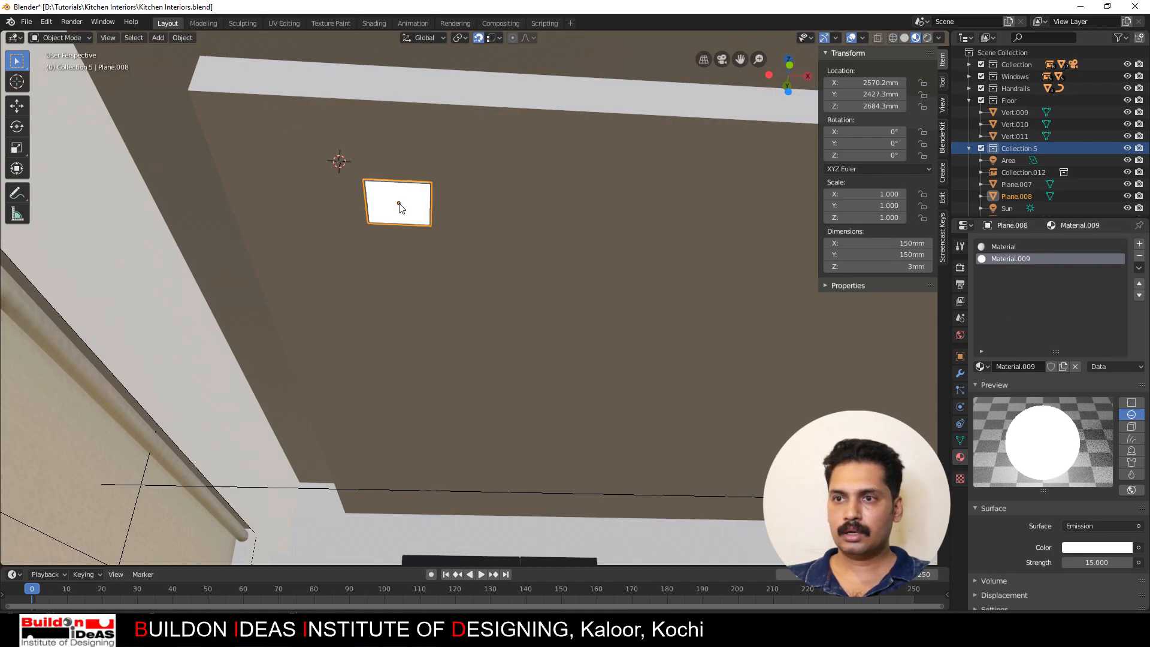
{"action": "left_click", "coordinate": [159, 37]}
{"action": "mouse_move", "coordinate": [176, 53]}
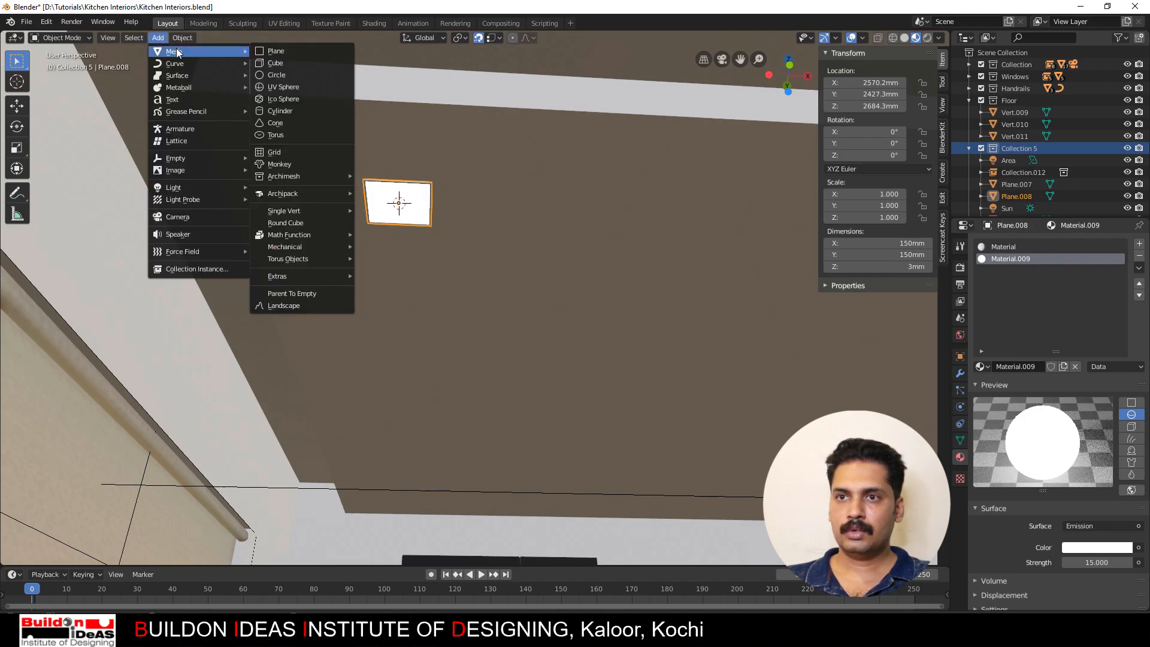
{"action": "mouse_move", "coordinate": [185, 188]}
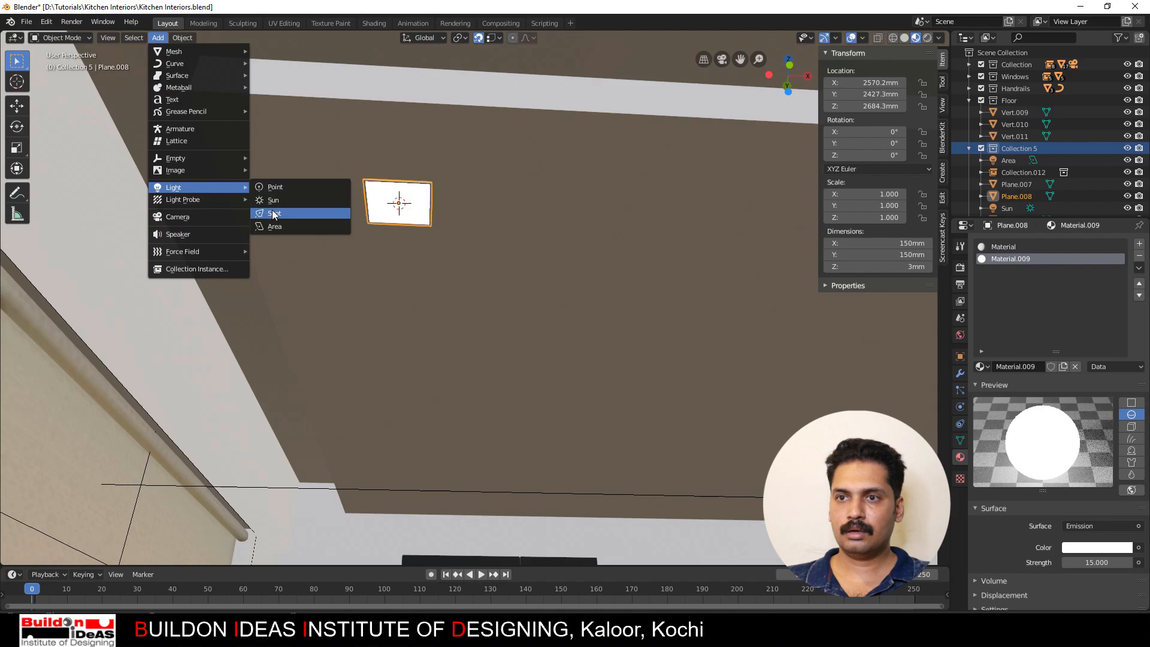
{"action": "left_click", "coordinate": [274, 226]}
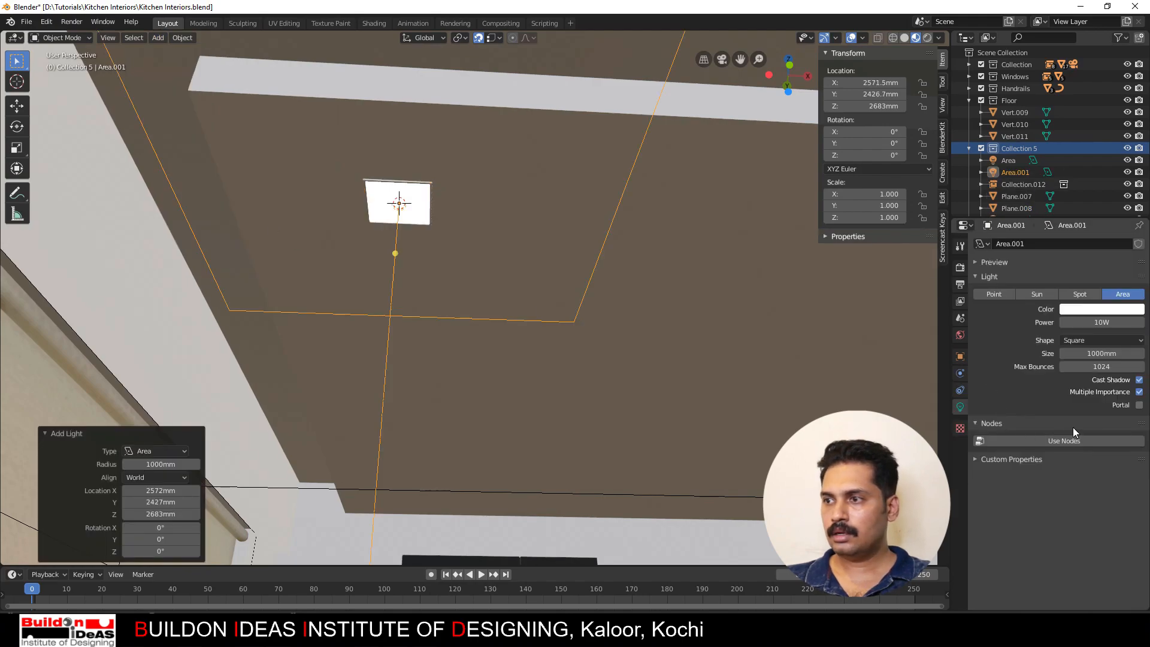
Step: Set the square area light's size to 150 mm and move it about 14.3 mm down along Z, below the panel
{"action": "left_click", "coordinate": [1102, 354]}
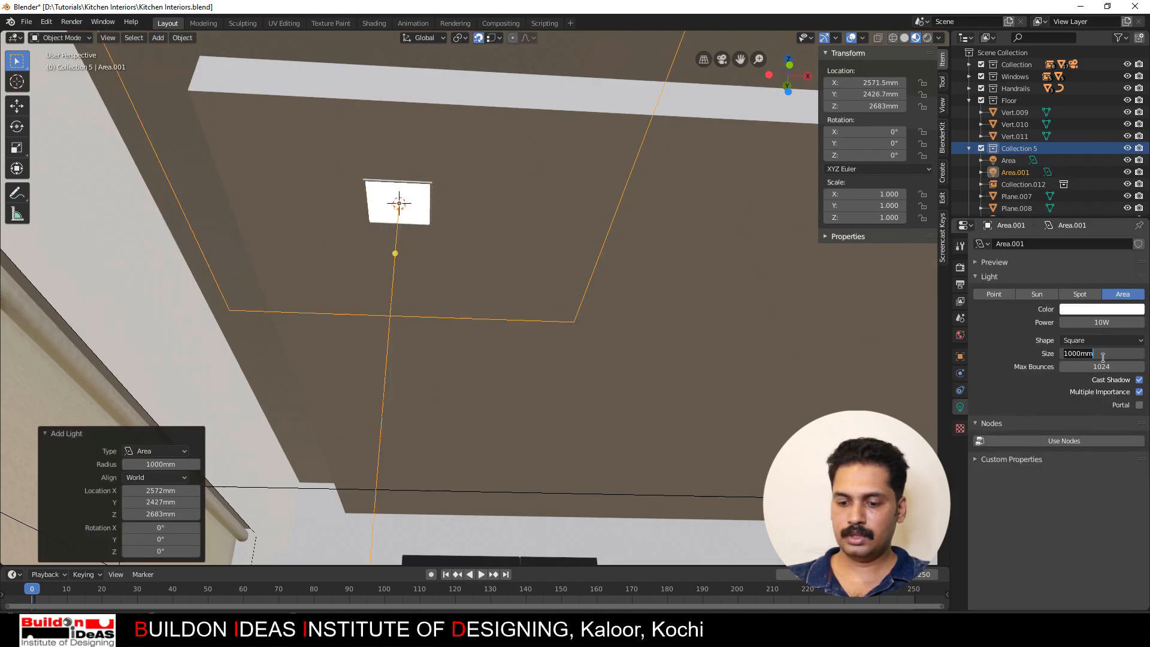
{"action": "type", "text": "150"}
{"action": "key", "text": "Return"}
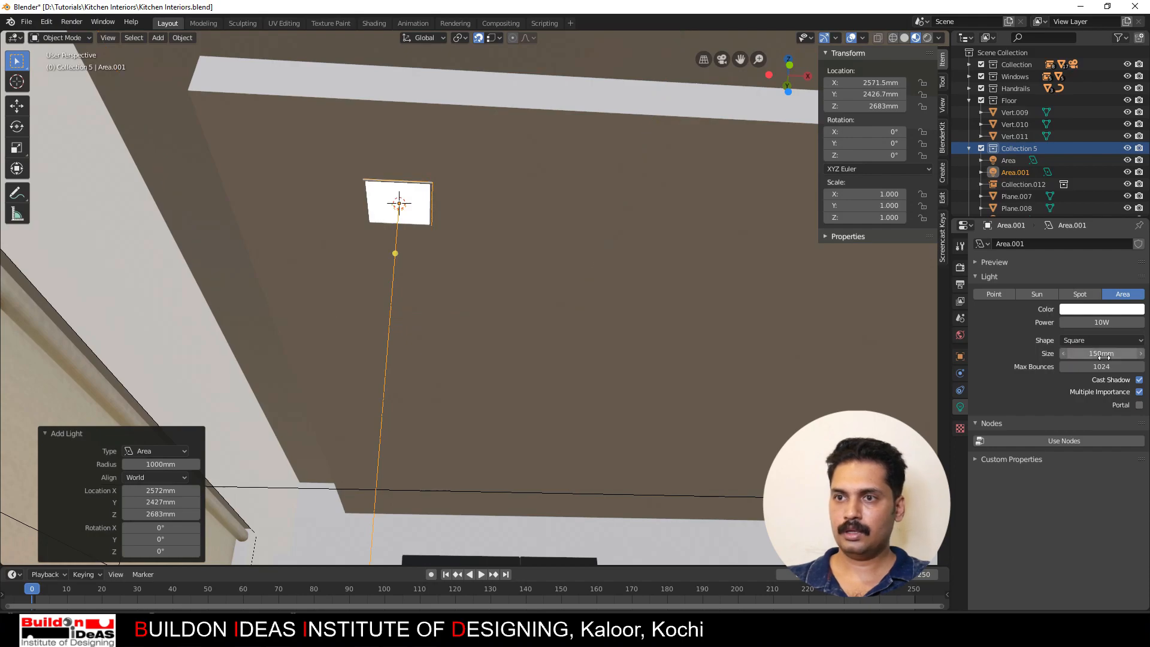
{"action": "key", "text": "g"}
{"action": "key", "text": "z"}
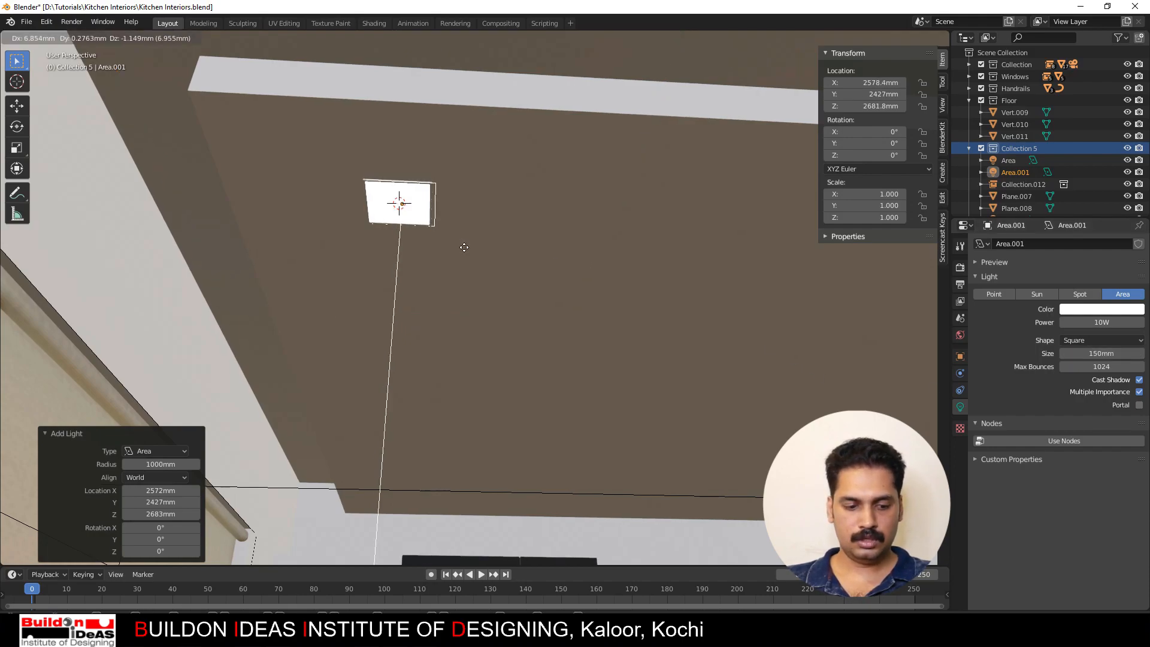
{"action": "left_click", "coordinate": [472, 272]}
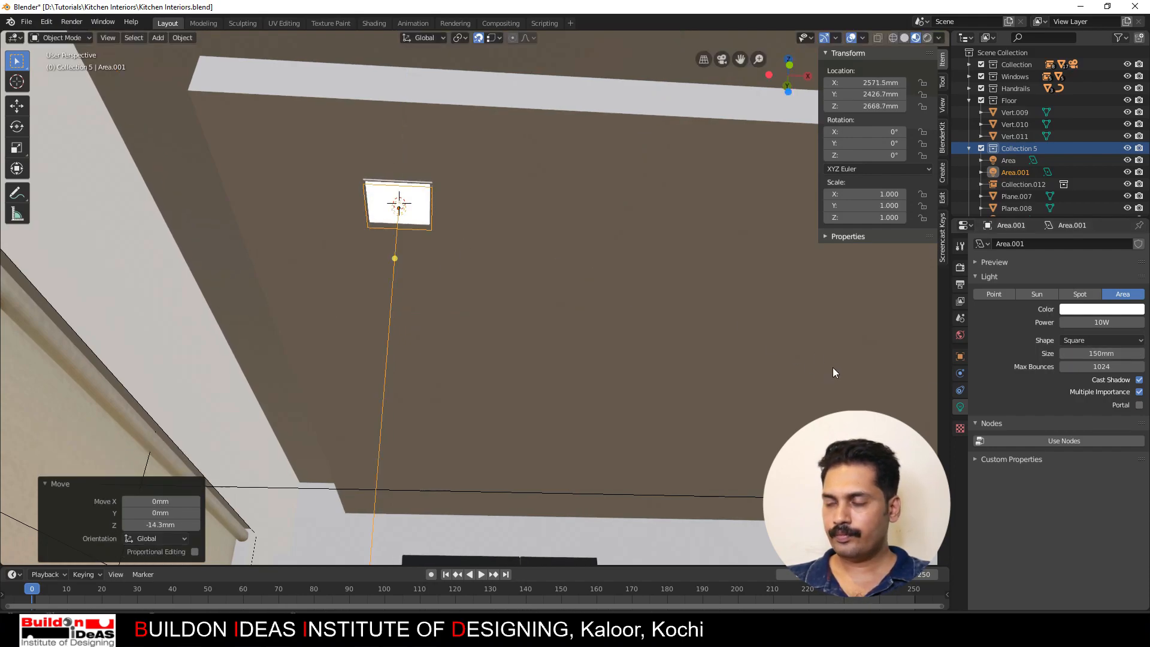
Step: Select the square ceiling light panel together with its area light and make a linked duplicate about 1852 mm along Y
{"action": "middle_click_drag", "start_coordinate": [839, 359], "coordinate": [531, 284]}
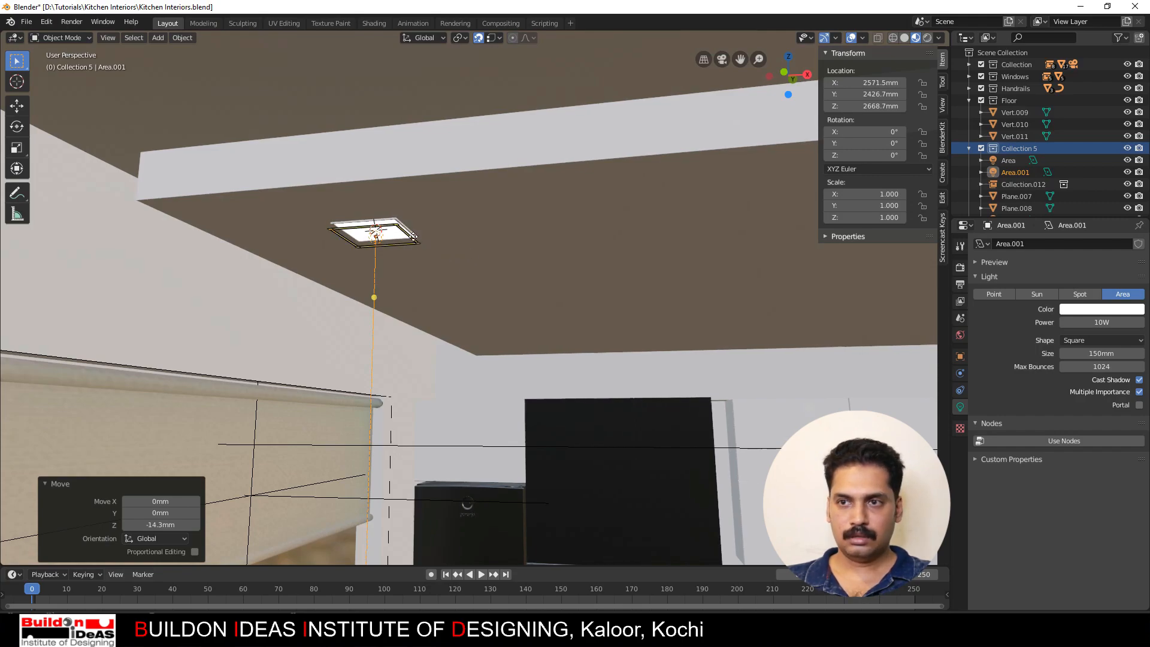
{"action": "scroll", "coordinate": [312, 151], "scroll_direction": "up", "scroll_amount": 3}
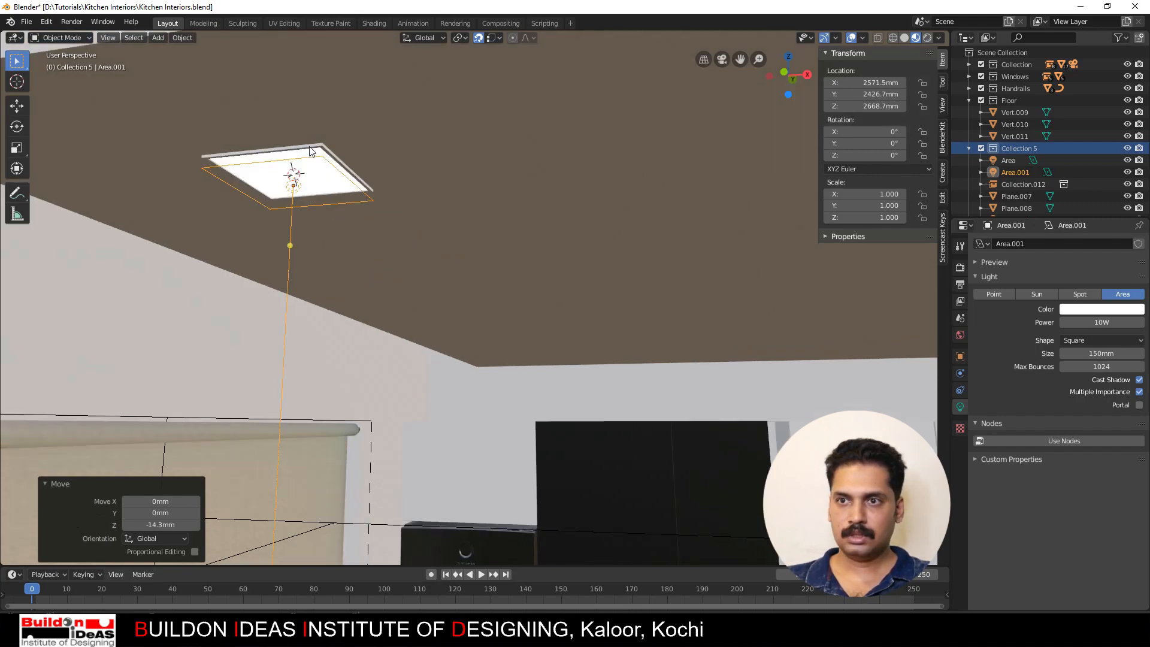
{"action": "left_click", "coordinate": [309, 151]}
{"action": "scroll", "coordinate": [328, 205], "scroll_direction": "down", "scroll_amount": 3}
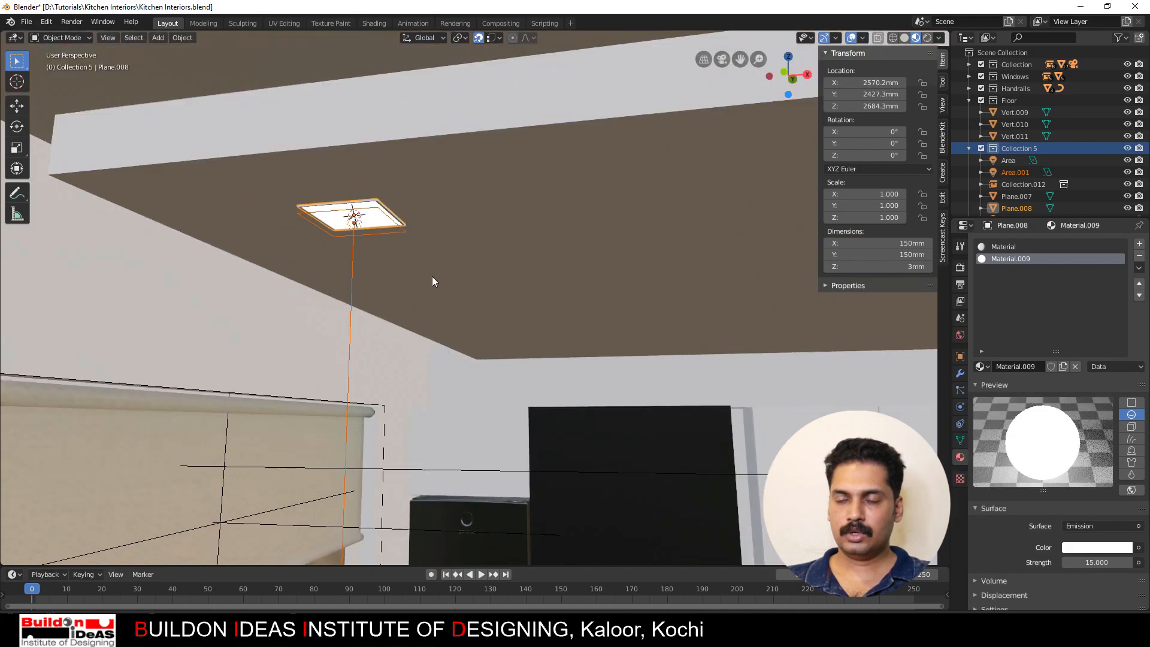
{"action": "middle_click_drag", "start_coordinate": [432, 275], "coordinate": [403, 264]}
{"action": "middle_click_drag", "start_coordinate": [512, 285], "coordinate": [411, 213], "text": "shift"}
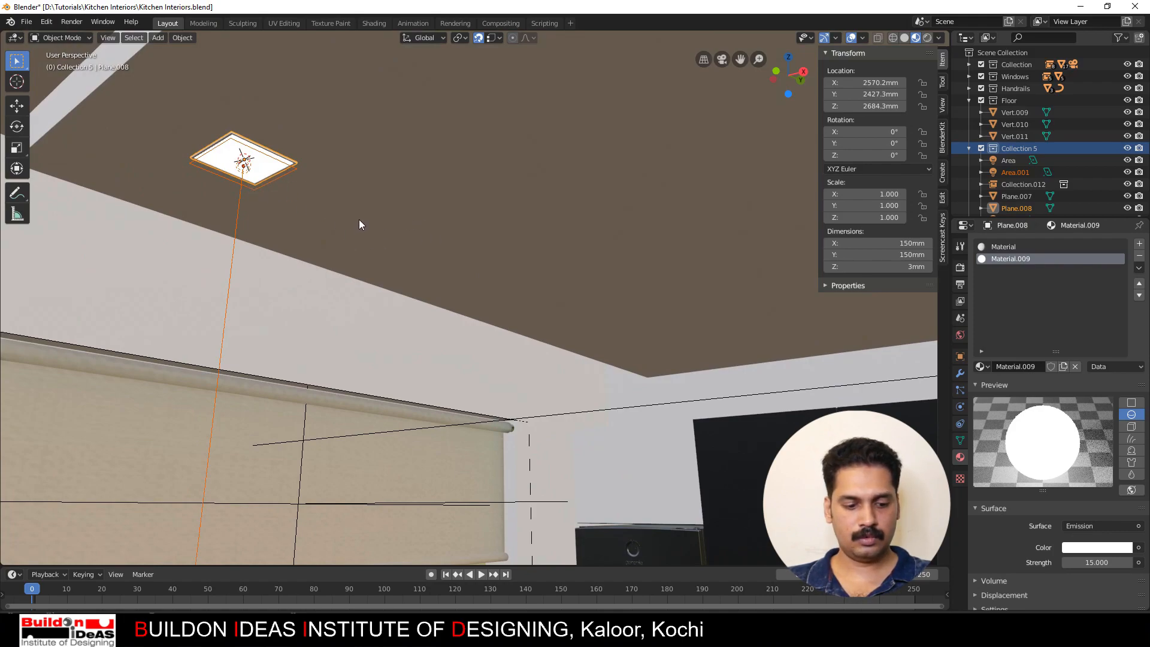
{"action": "key", "text": "shift+d"}
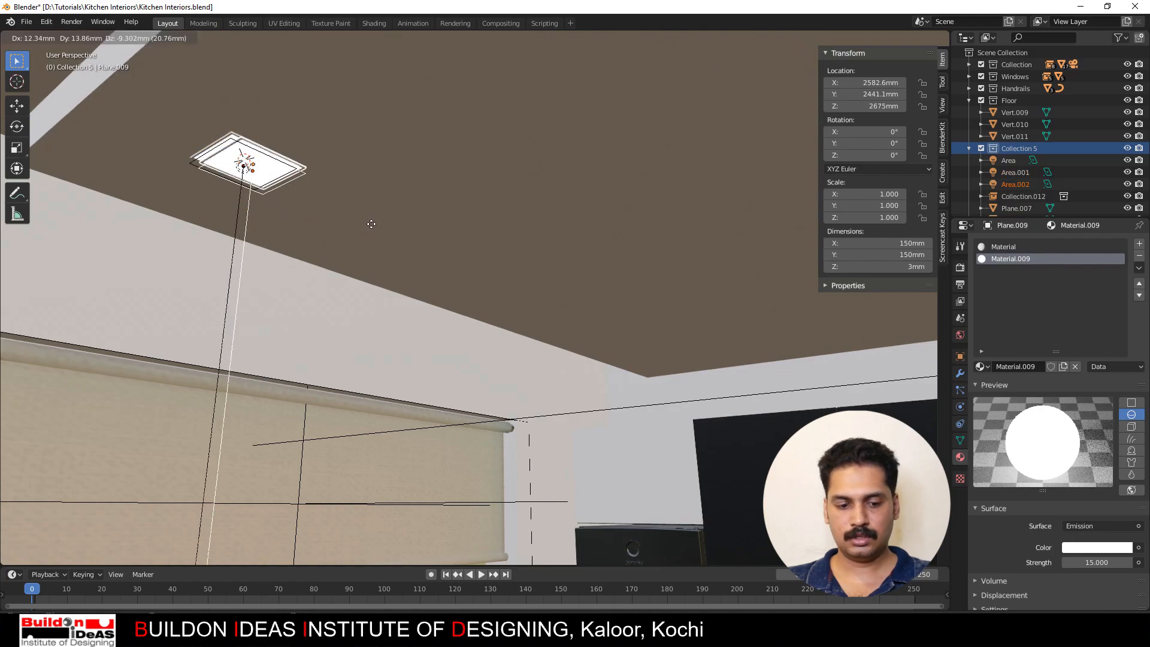
{"action": "key", "text": "y"}
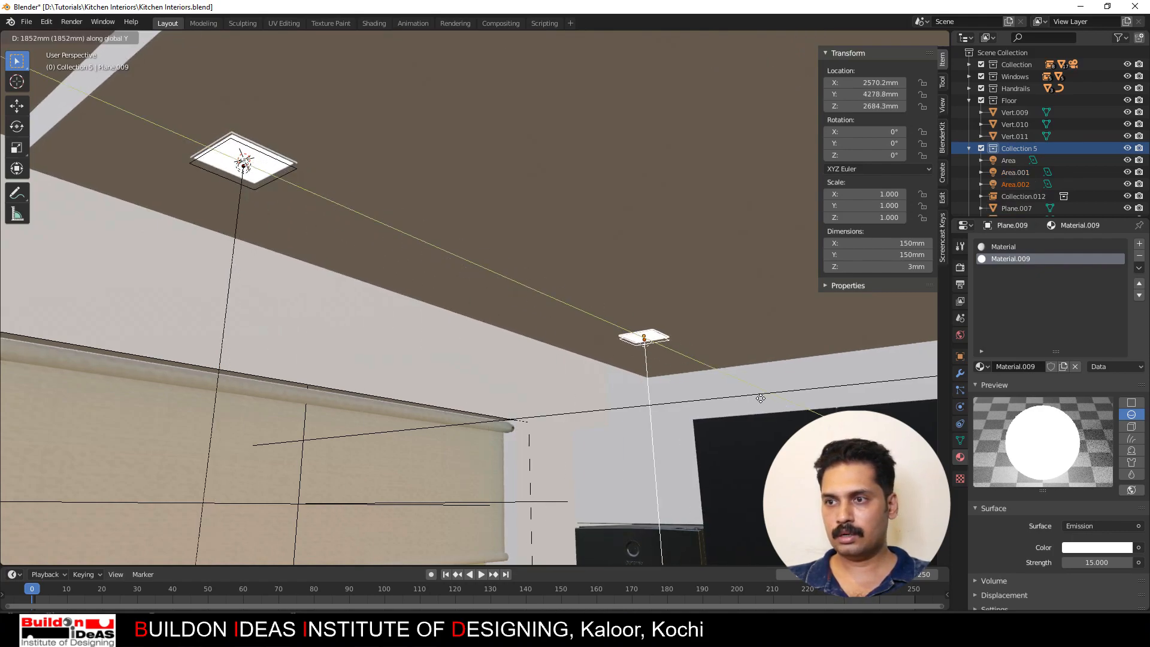
{"action": "left_click", "coordinate": [761, 397]}
Step: Select both ceiling lights, make linked duplicates of them about 2755 mm along X, and save the file
{"action": "mouse_move", "coordinate": [479, 302]}
{"action": "middle_mouse_down"}
{"action": "mouse_move", "coordinate": [476, 314]}
{"action": "mouse_move", "coordinate": [573, 317]}
{"action": "mouse_move", "coordinate": [473, 312]}
{"action": "middle_mouse_up"}
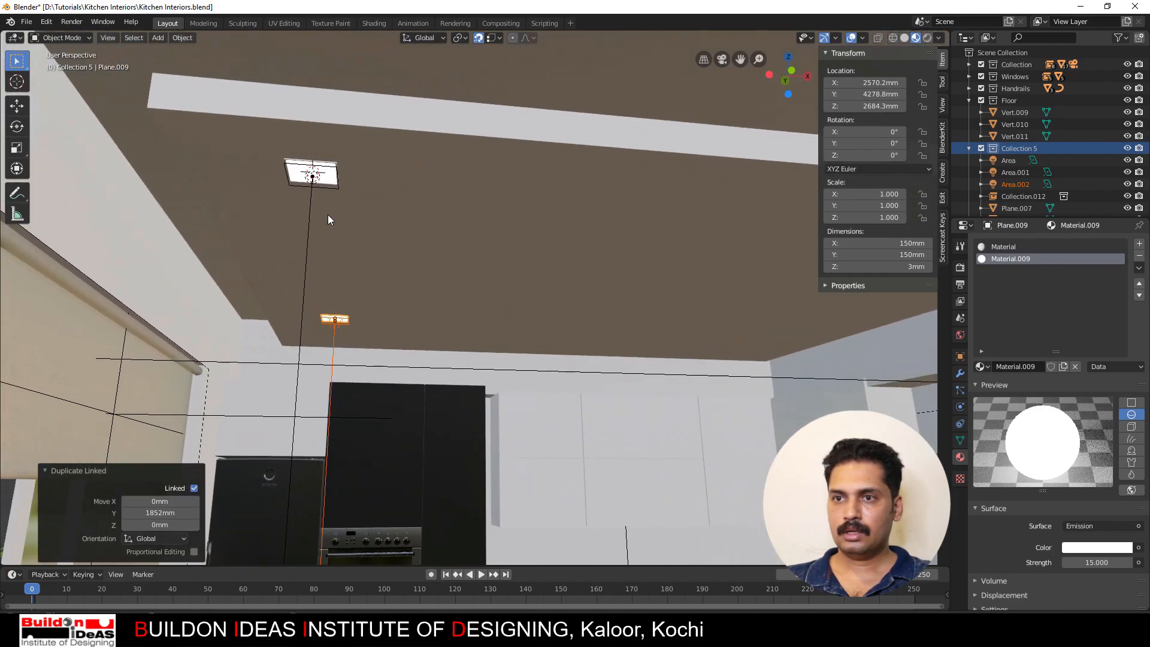
{"action": "left_click", "coordinate": [311, 180]}
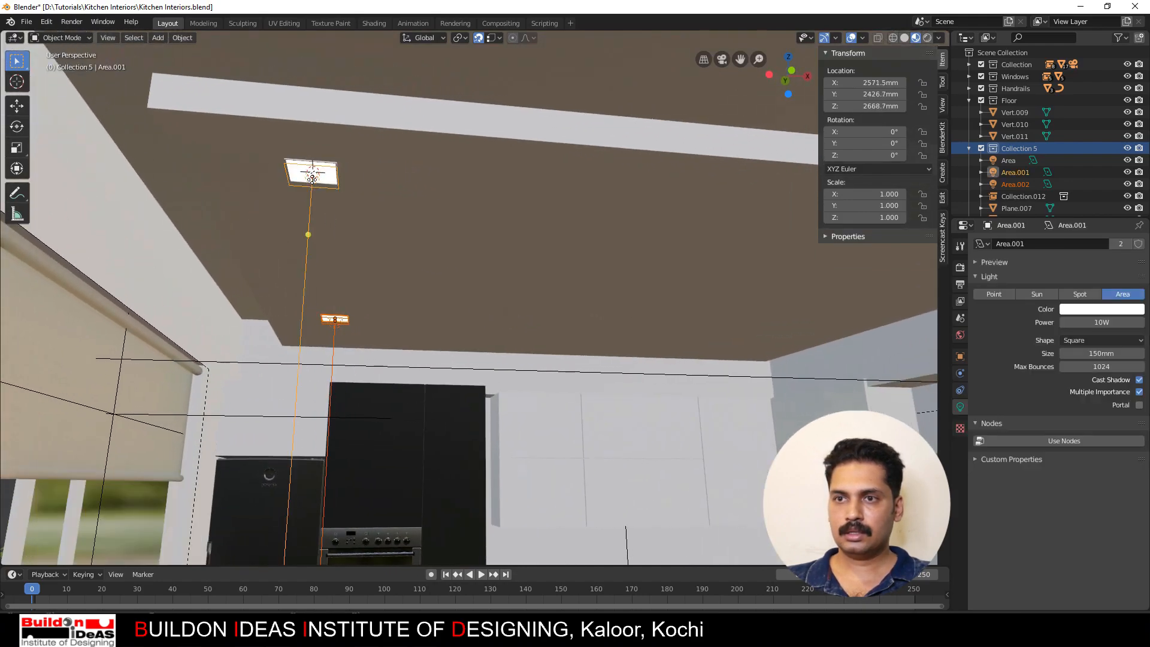
{"action": "left_click", "coordinate": [324, 162], "text": "shift"}
{"action": "scroll", "coordinate": [431, 228], "scroll_direction": "up", "scroll_amount": 1}
{"action": "middle_click_drag", "start_coordinate": [433, 228], "coordinate": [290, 247], "text": "shift"}
{"action": "scroll", "coordinate": [290, 247], "scroll_direction": "down", "scroll_amount": 2}
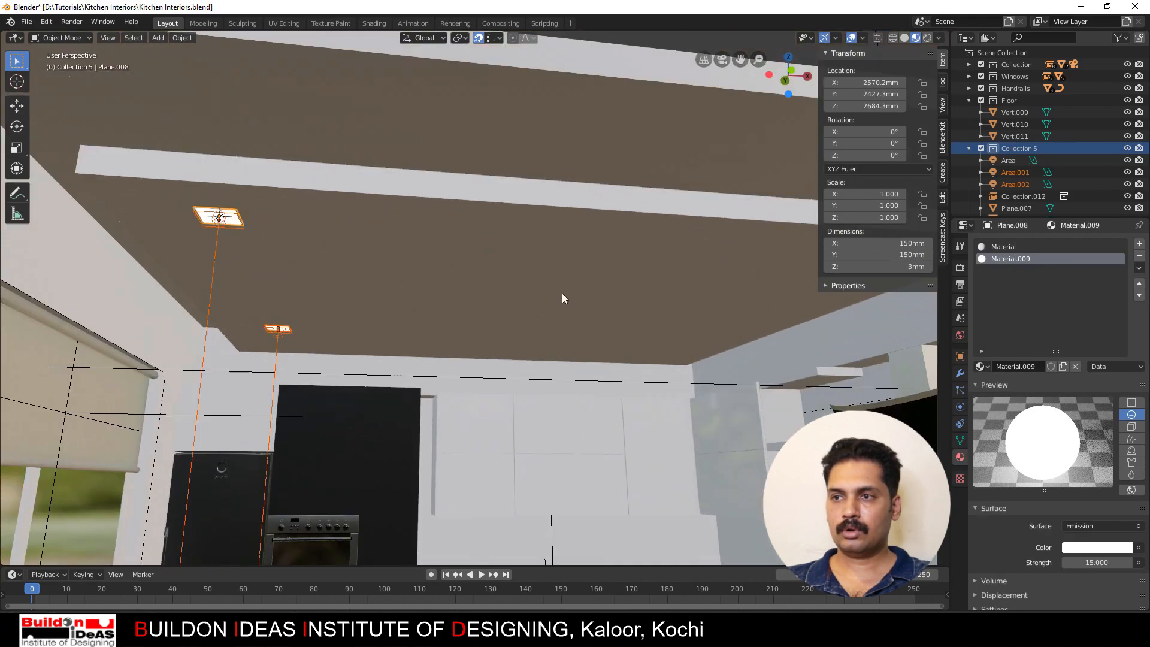
{"action": "middle_click_drag", "start_coordinate": [576, 288], "coordinate": [454, 248], "text": "shift"}
{"action": "key", "text": "shift+d"}
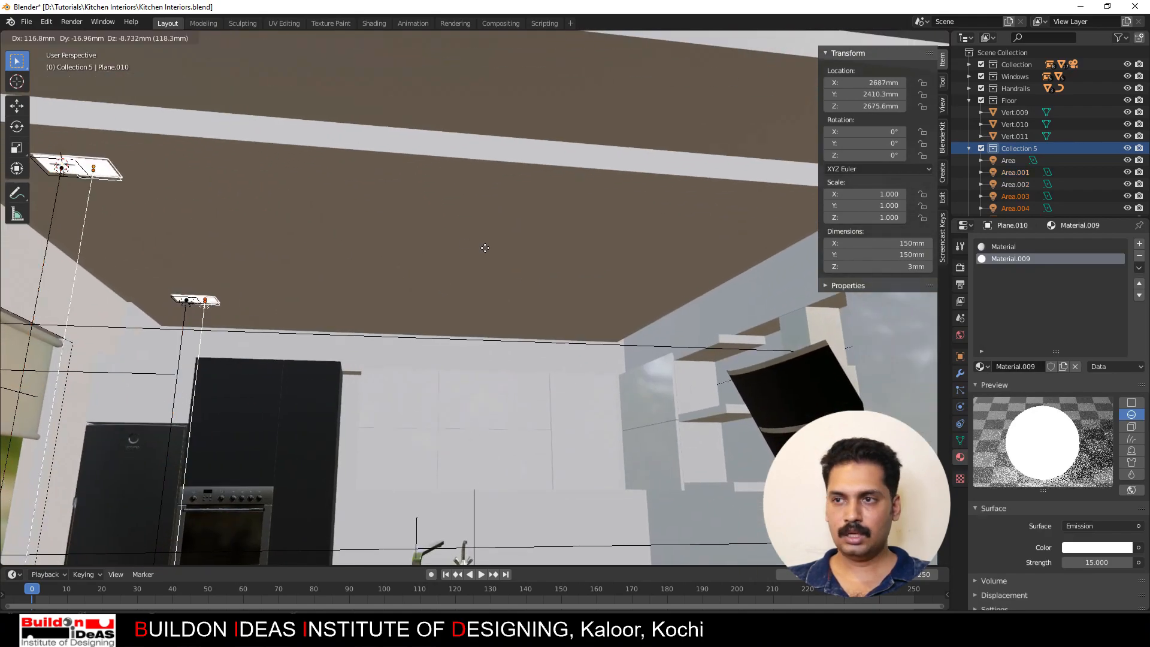
{"action": "key", "text": "x"}
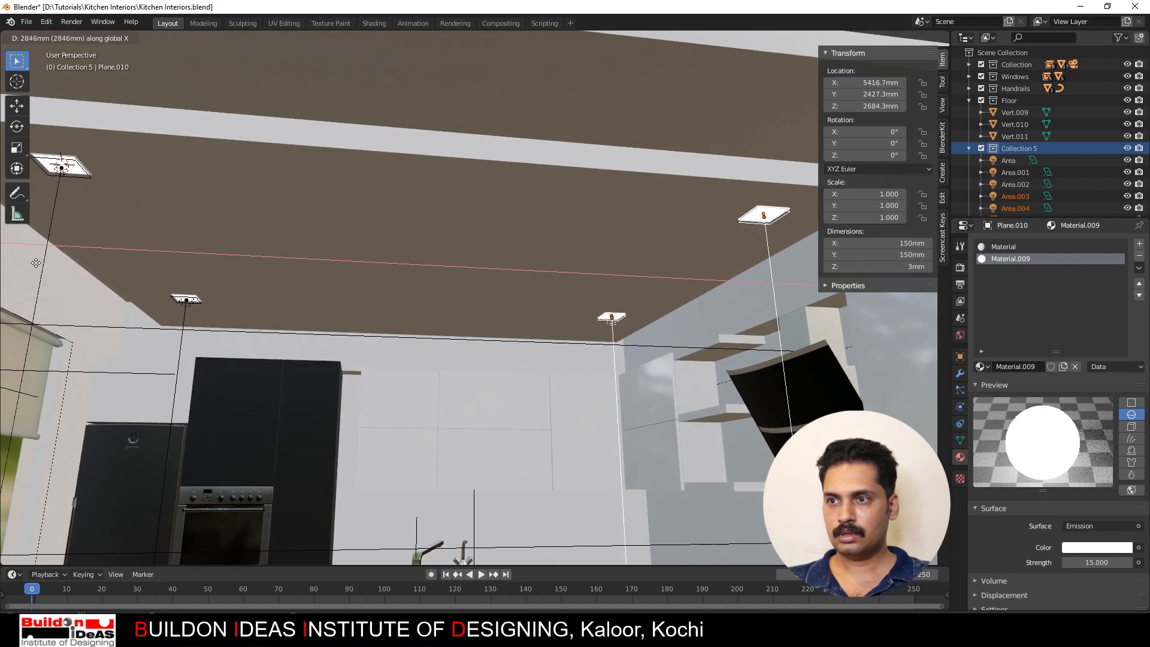
{"action": "left_click", "coordinate": [21, 261]}
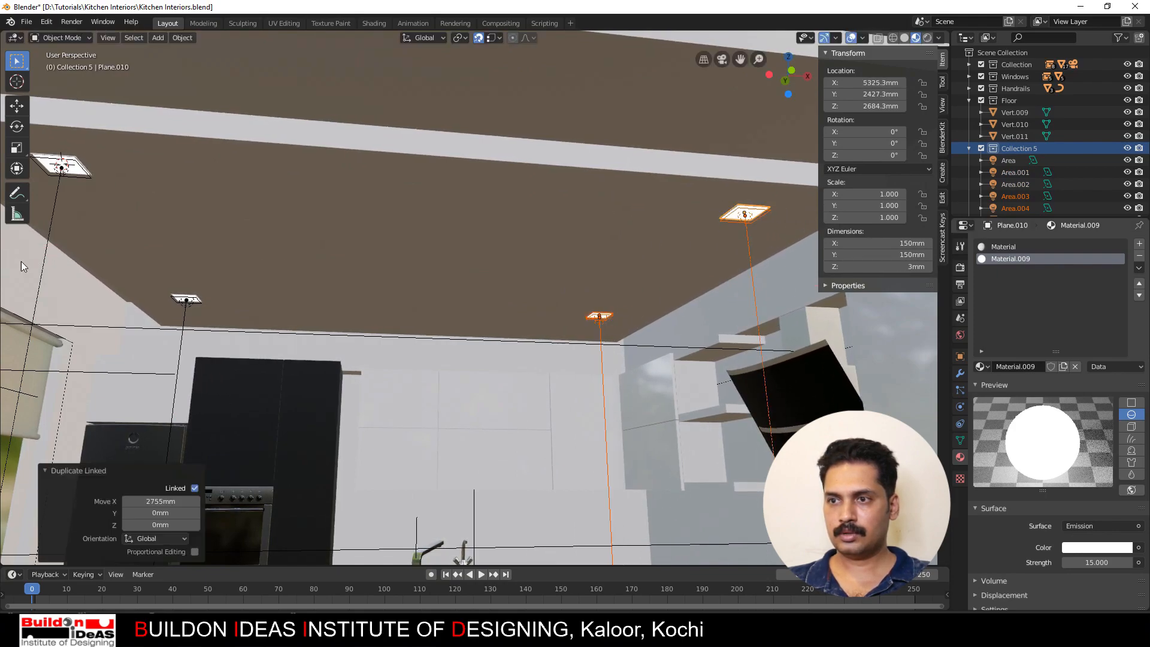
{"action": "scroll", "coordinate": [539, 210], "scroll_direction": "down", "scroll_amount": 5}
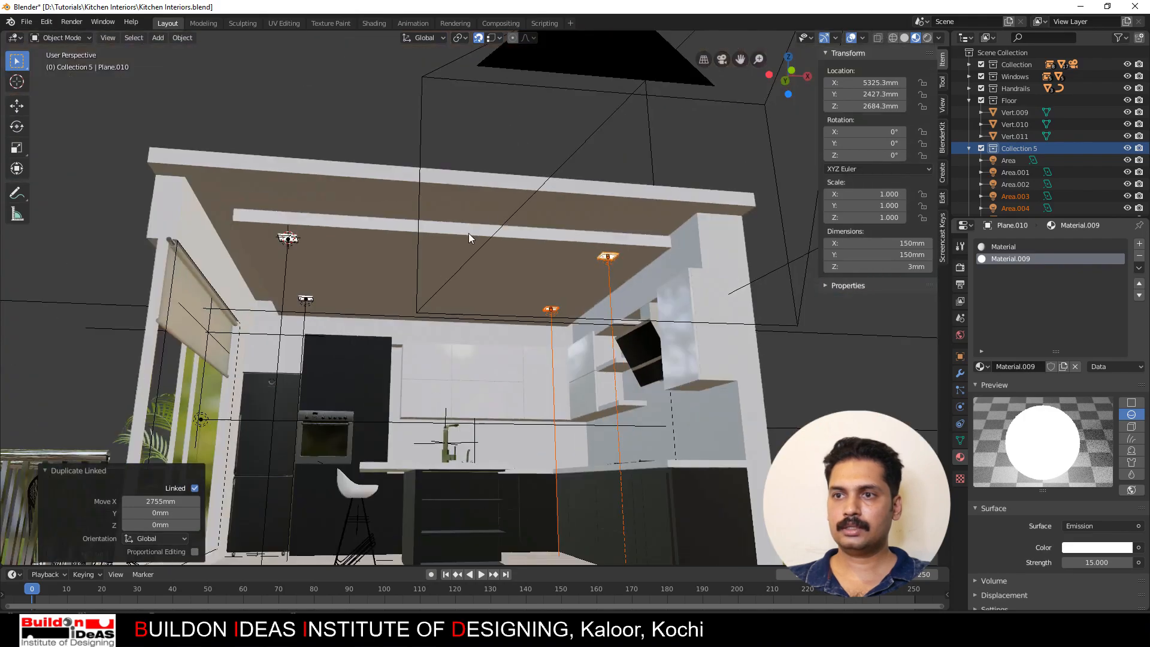
{"action": "scroll", "coordinate": [455, 240], "scroll_direction": "up", "scroll_amount": 5}
{"action": "key", "text": "ctrl+s"}
Step: Link the Collection from Light.blend in the Kitchen Items asset folder into the scene
{"action": "middle_click_drag", "start_coordinate": [408, 293], "coordinate": [450, 283]}
{"action": "scroll", "coordinate": [377, 325], "scroll_direction": "down", "scroll_amount": 4}
{"action": "scroll", "coordinate": [454, 229], "scroll_direction": "up", "scroll_amount": 3}
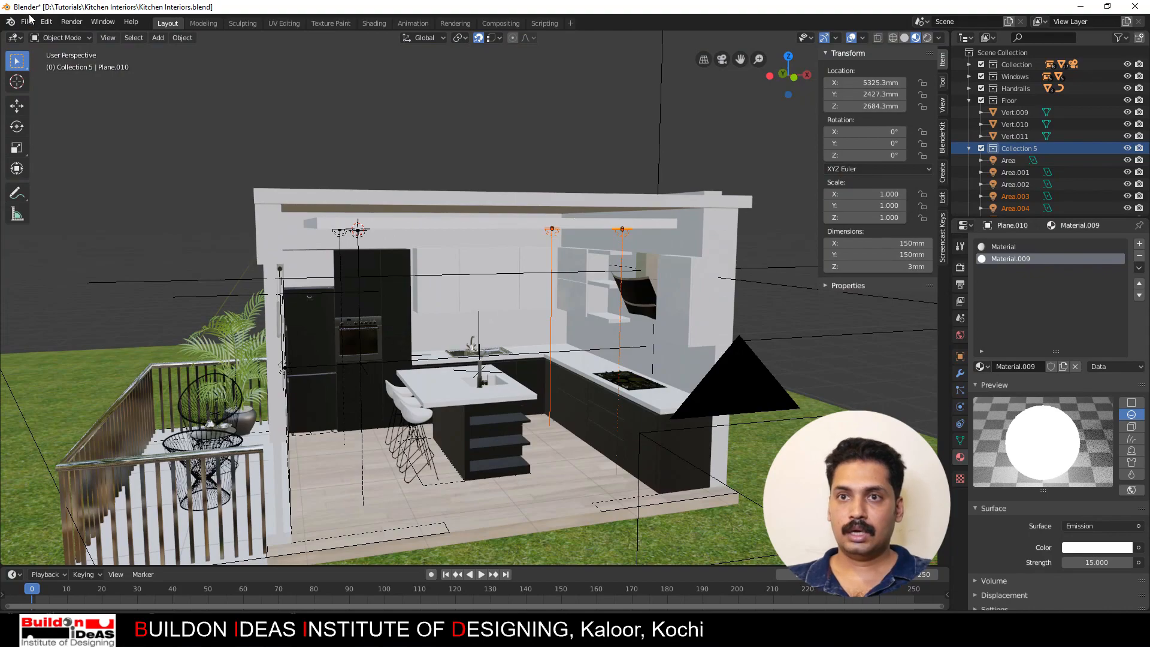
{"action": "left_click", "coordinate": [27, 22]}
{"action": "left_click", "coordinate": [53, 140]}
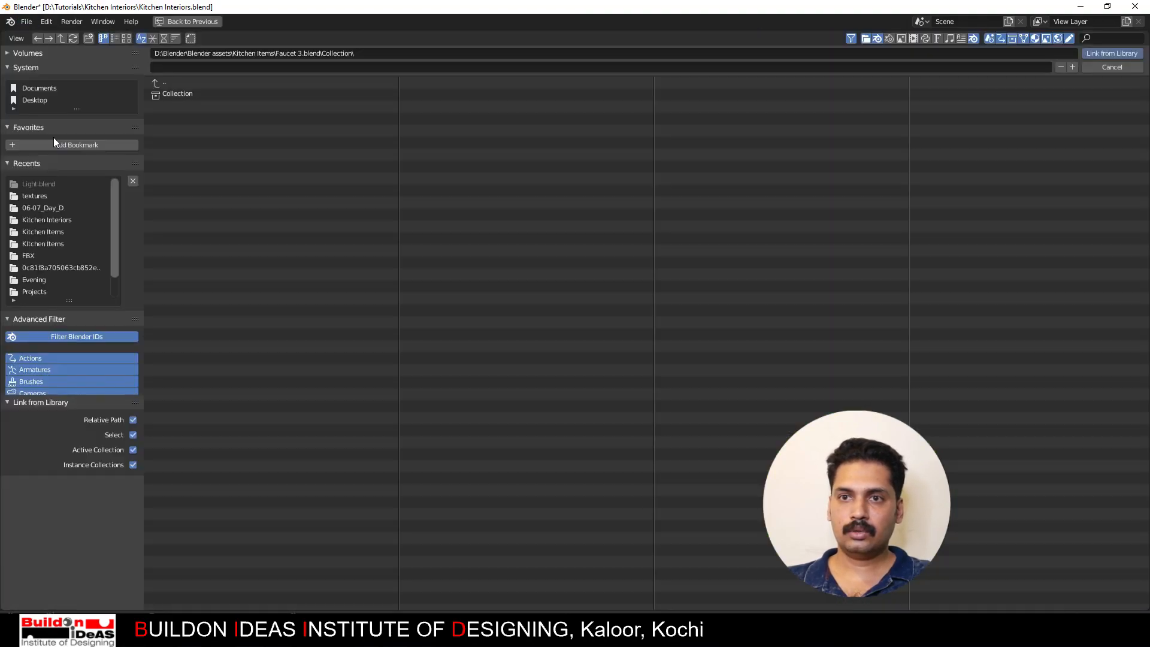
{"action": "left_click", "coordinate": [156, 82]}
{"action": "left_click", "coordinate": [156, 82]}
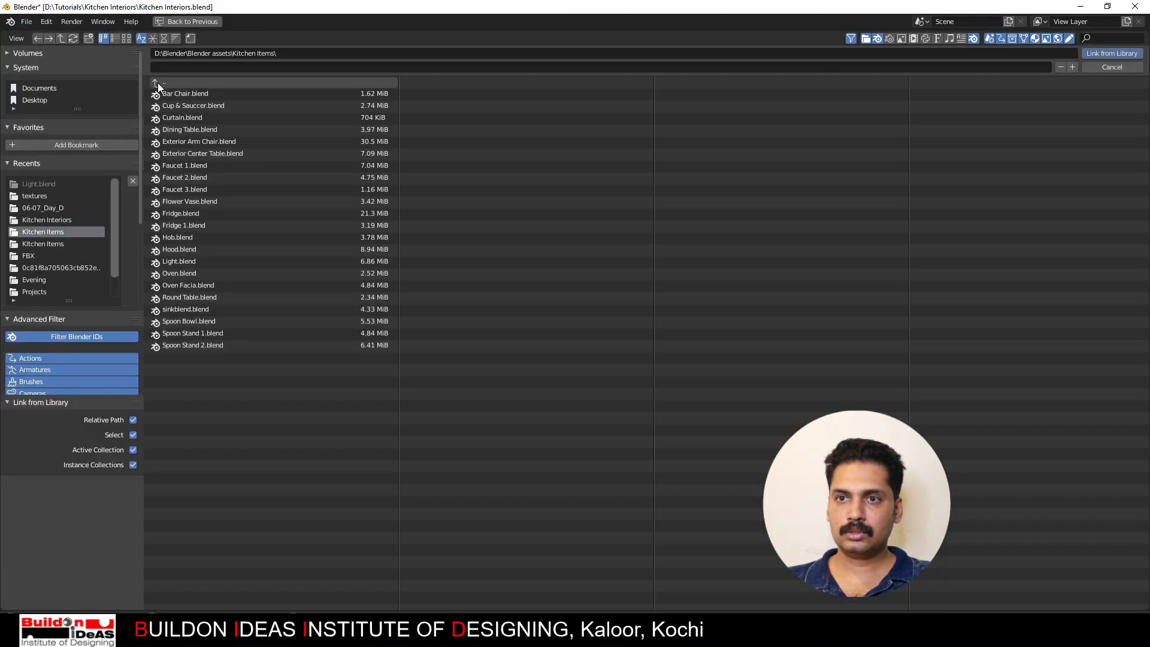
{"action": "left_click", "coordinate": [174, 261]}
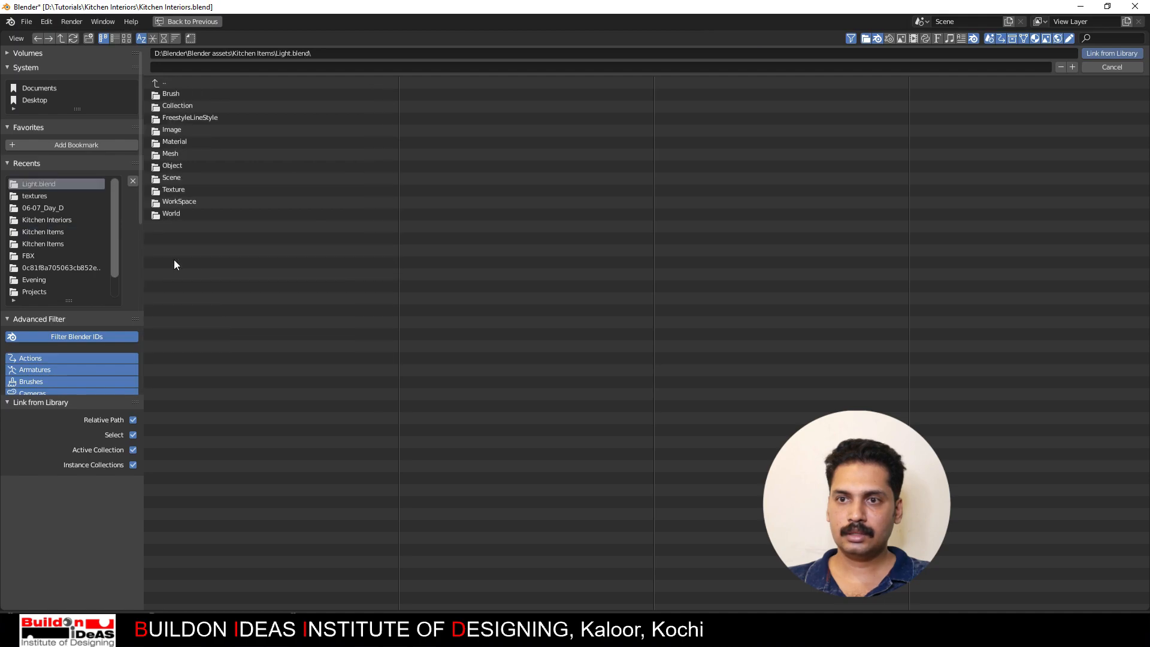
{"action": "left_click", "coordinate": [169, 104]}
{"action": "left_click", "coordinate": [171, 94]}
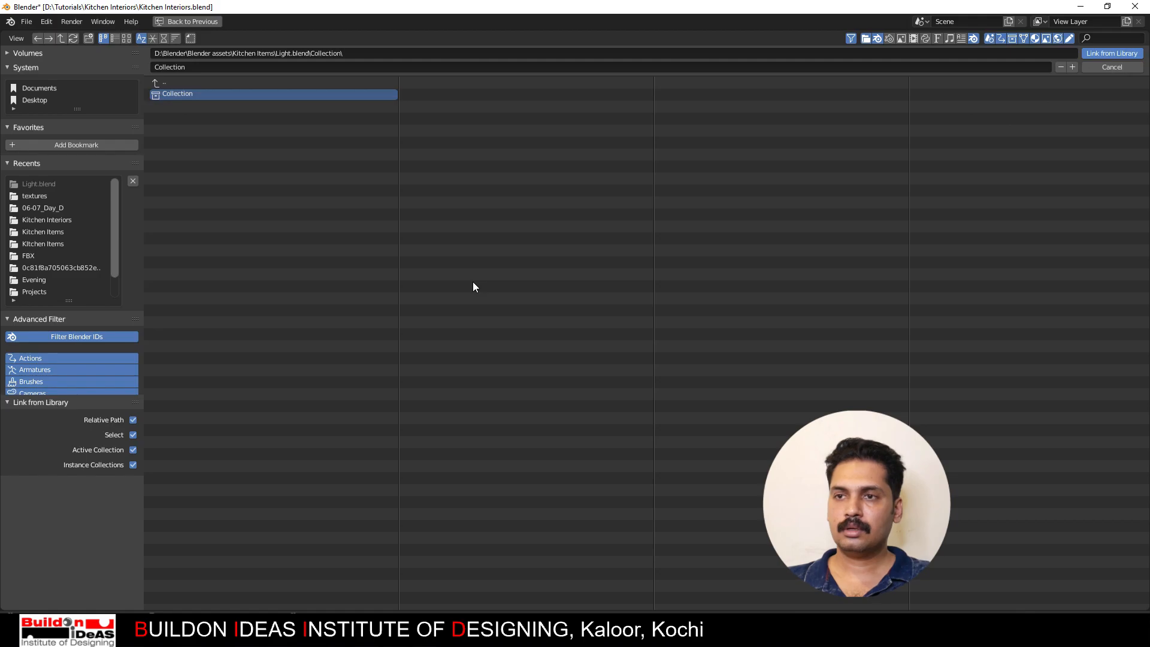
{"action": "key", "text": "Return"}
Step: Scale the linked pendant lamp uniformly by about 0.634 and move it about -338 mm along Y
{"action": "middle_click_drag", "start_coordinate": [430, 310], "coordinate": [455, 289]}
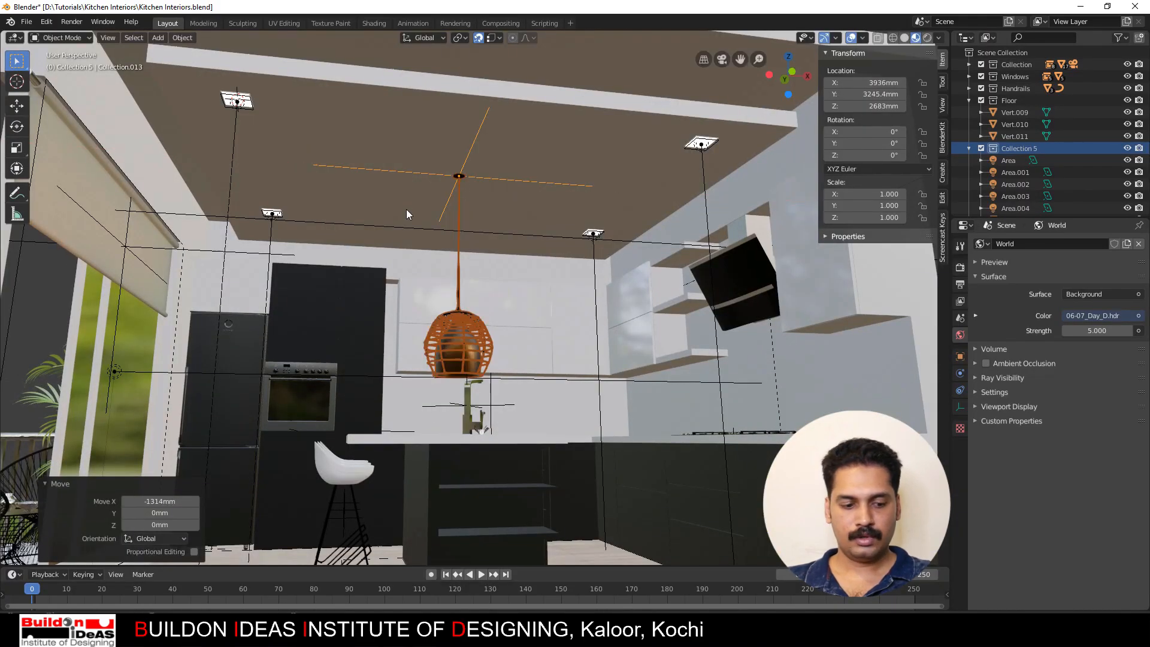
{"action": "key", "text": "s"}
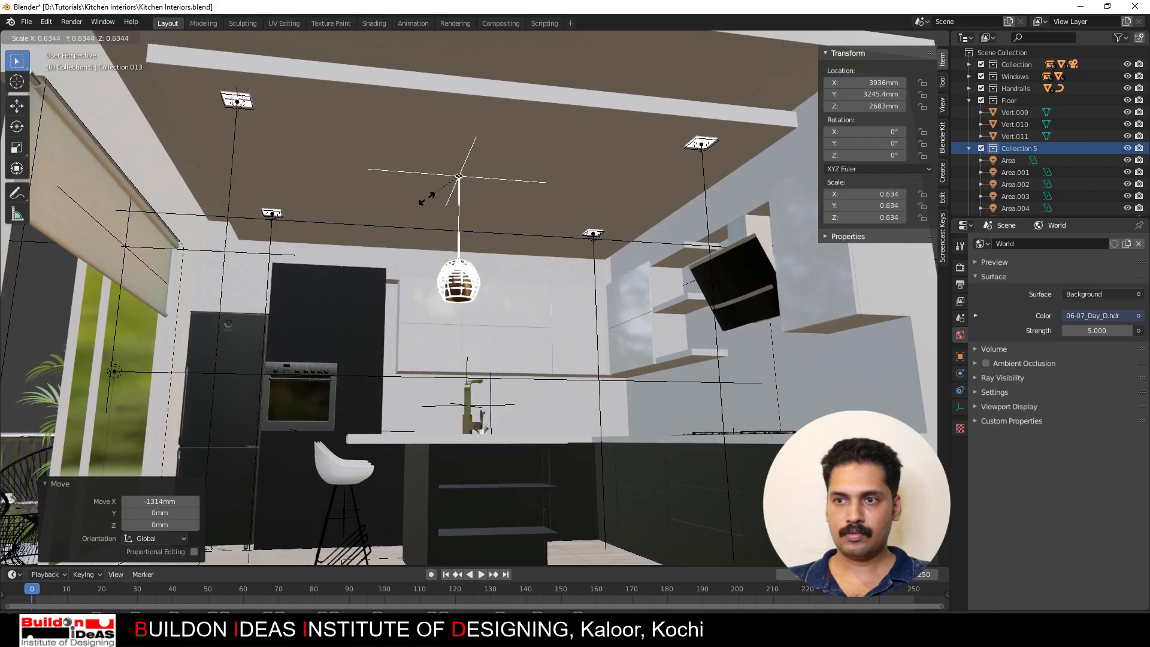
{"action": "left_click", "coordinate": [423, 199]}
{"action": "middle_click_drag", "start_coordinate": [481, 268], "coordinate": [412, 230]}
{"action": "middle_click_drag", "start_coordinate": [422, 272], "coordinate": [475, 315]}
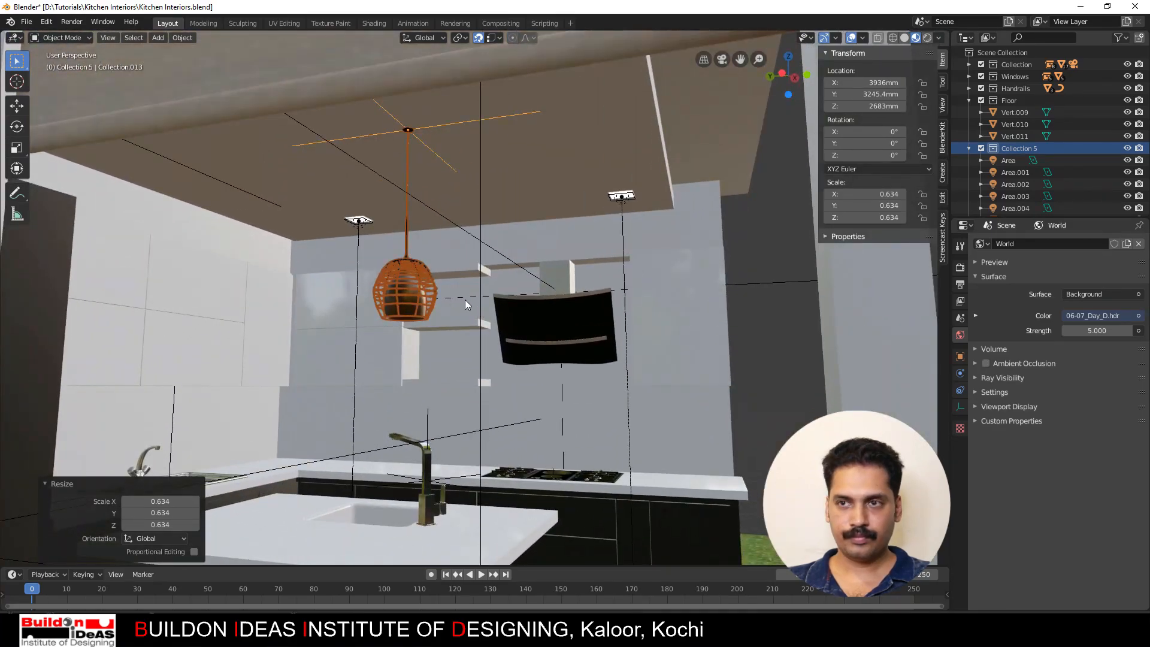
{"action": "key", "text": "g"}
{"action": "key", "text": "y"}
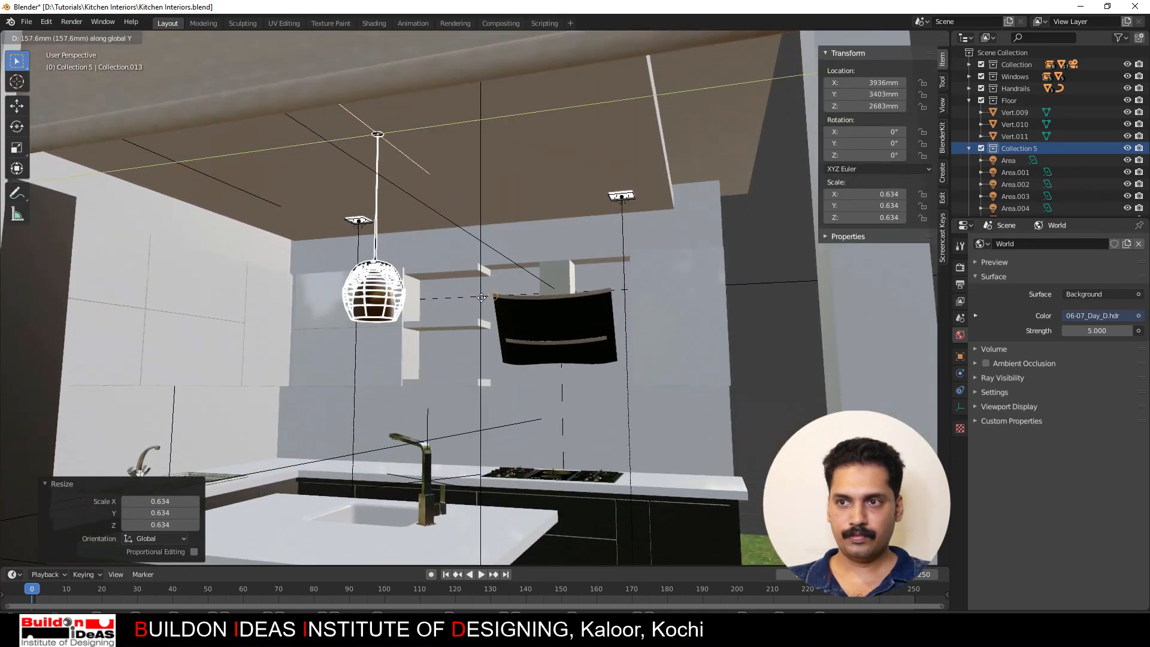
{"action": "left_click", "coordinate": [534, 298]}
Step: Place the 3D cursor at the lower opening of the pendant lampshade and add a UV sphere there
{"action": "middle_click_drag", "start_coordinate": [534, 296], "coordinate": [439, 273]}
{"action": "scroll", "coordinate": [549, 348], "scroll_direction": "up", "scroll_amount": 5}
{"action": "middle_click_drag", "start_coordinate": [544, 339], "coordinate": [429, 199], "text": "shift"}
{"action": "scroll", "coordinate": [429, 199], "scroll_direction": "up", "scroll_amount": 3}
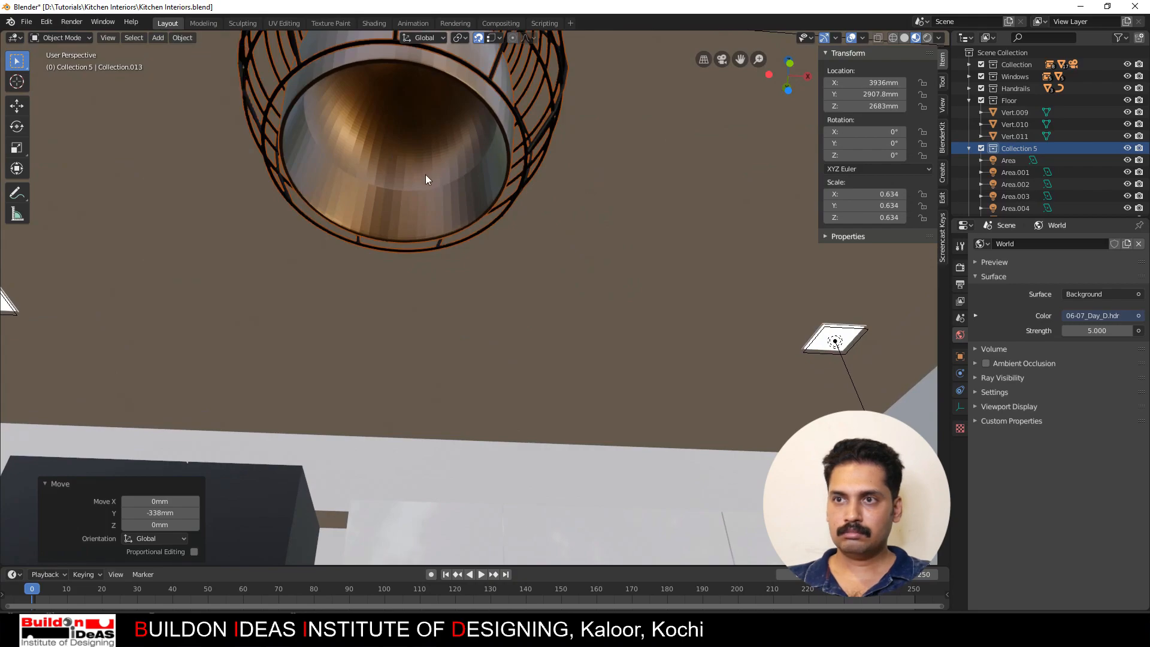
{"action": "left_click", "coordinate": [154, 37]}
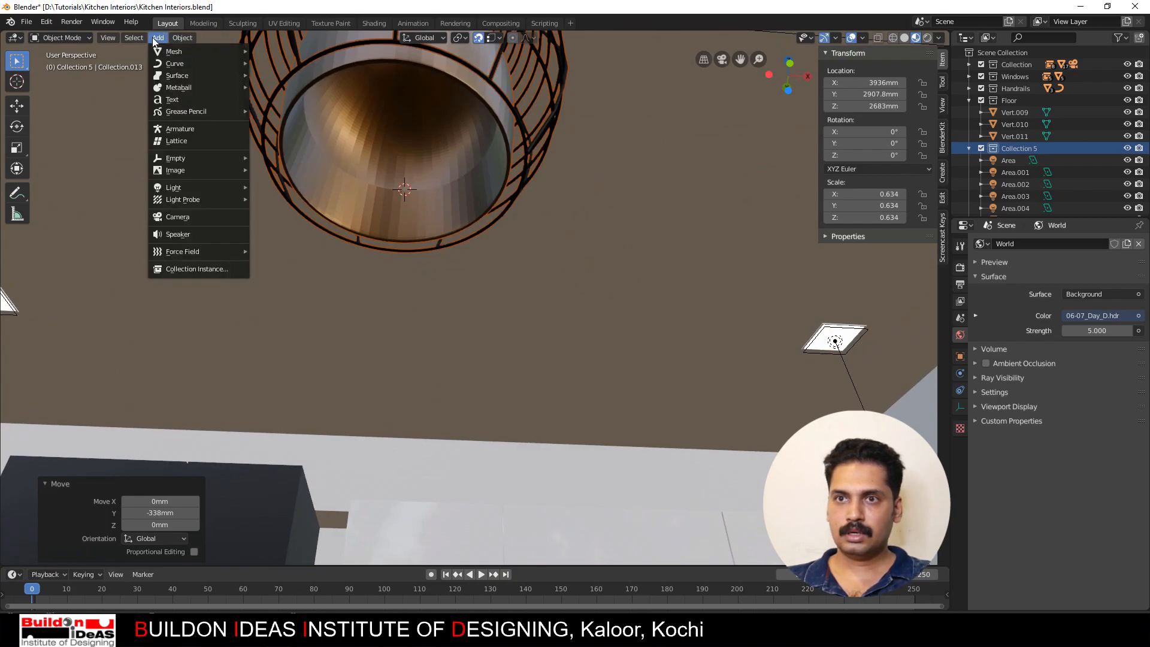
{"action": "mouse_move", "coordinate": [183, 62]}
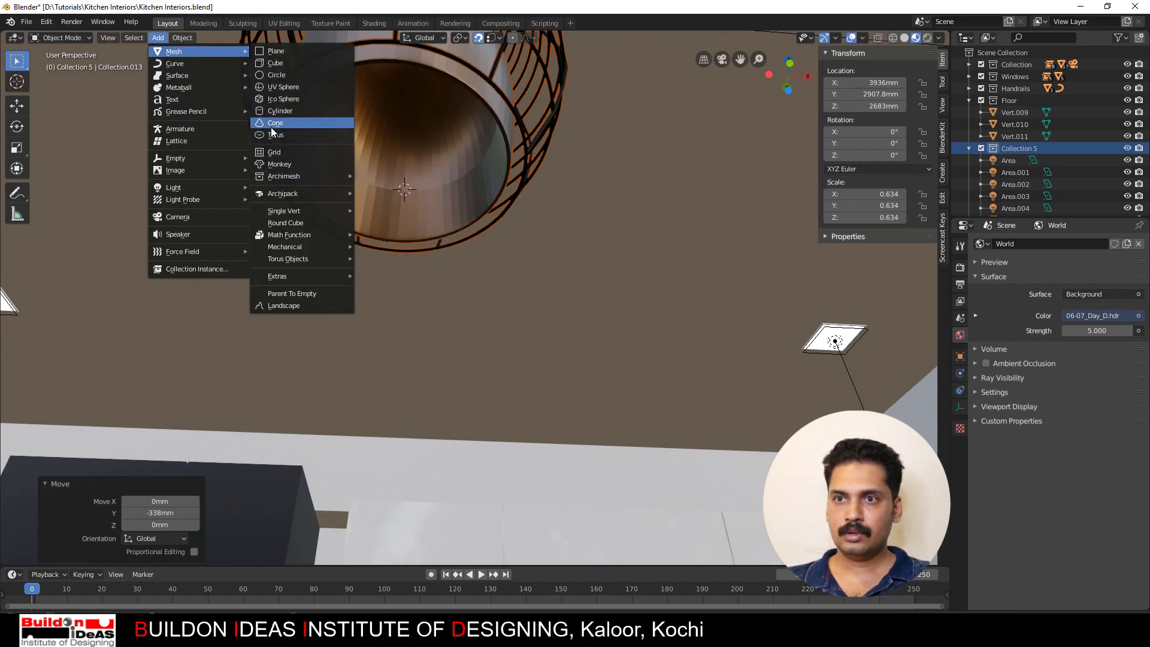
{"action": "left_click", "coordinate": [271, 88]}
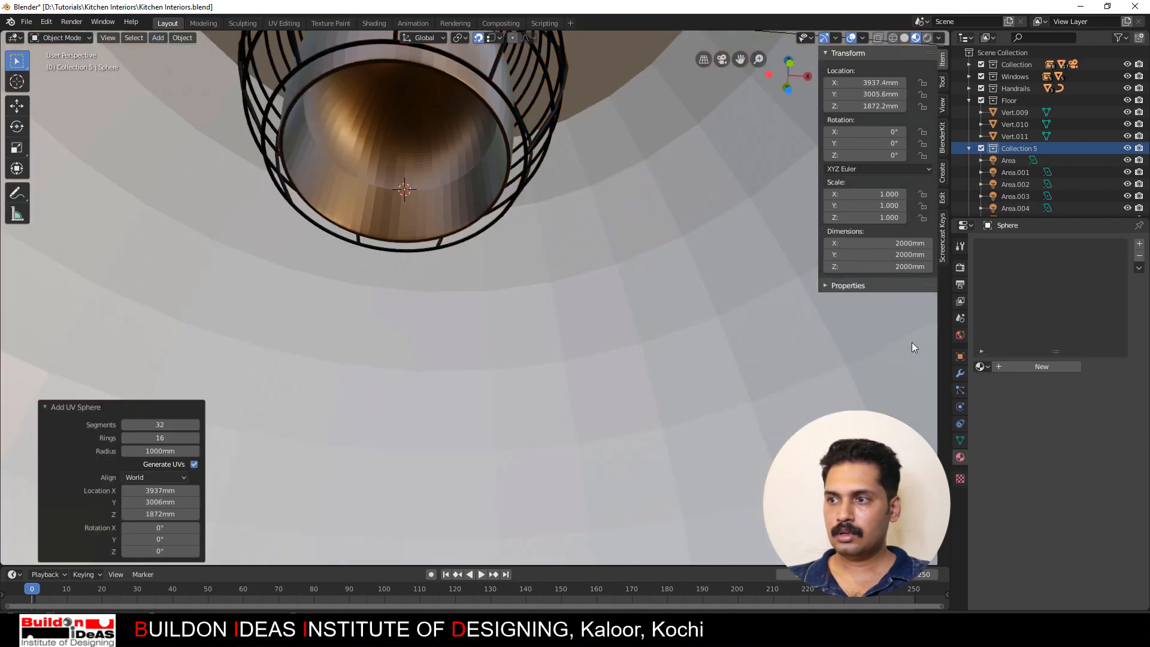
Step: Set the UV sphere's radius to 150 mm, and reduce it further to 75 mm to fit the lampshade
{"action": "left_click", "coordinate": [162, 451]}
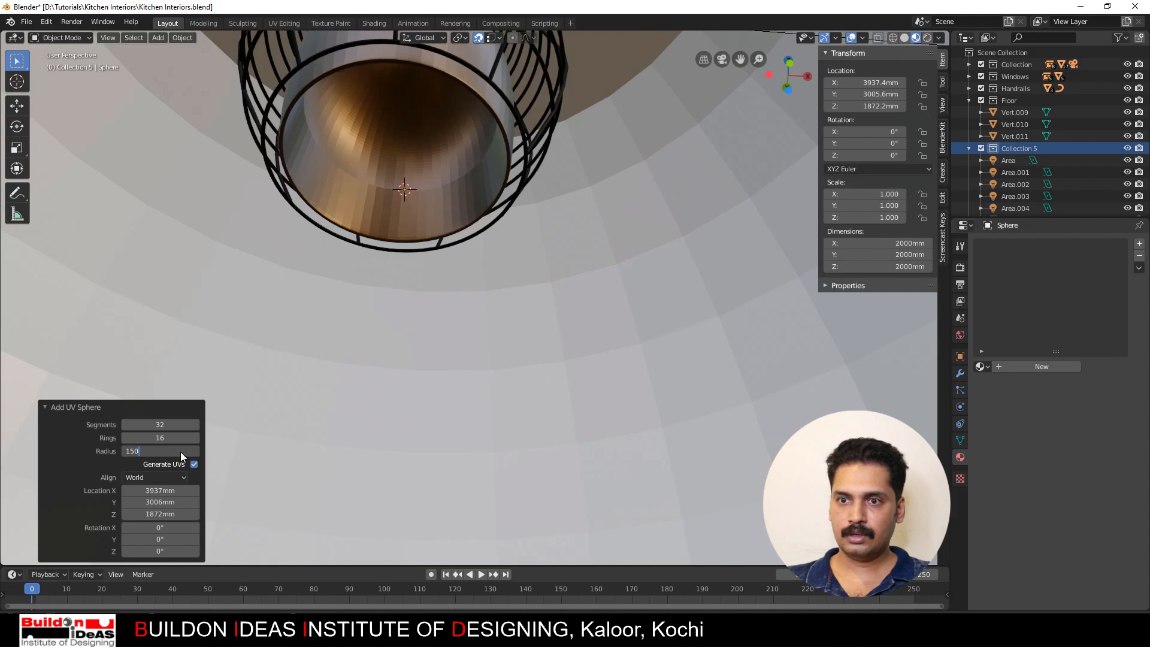
{"action": "type", "text": "150"}
{"action": "key", "text": "Return"}
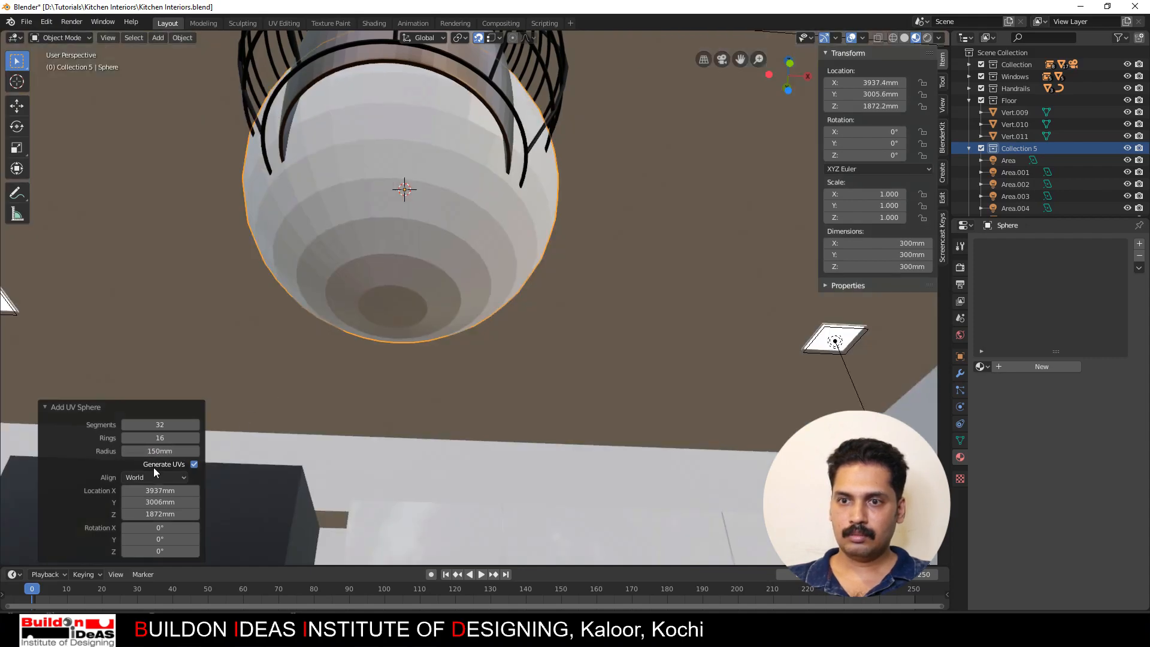
{"action": "left_click", "coordinate": [159, 450]}
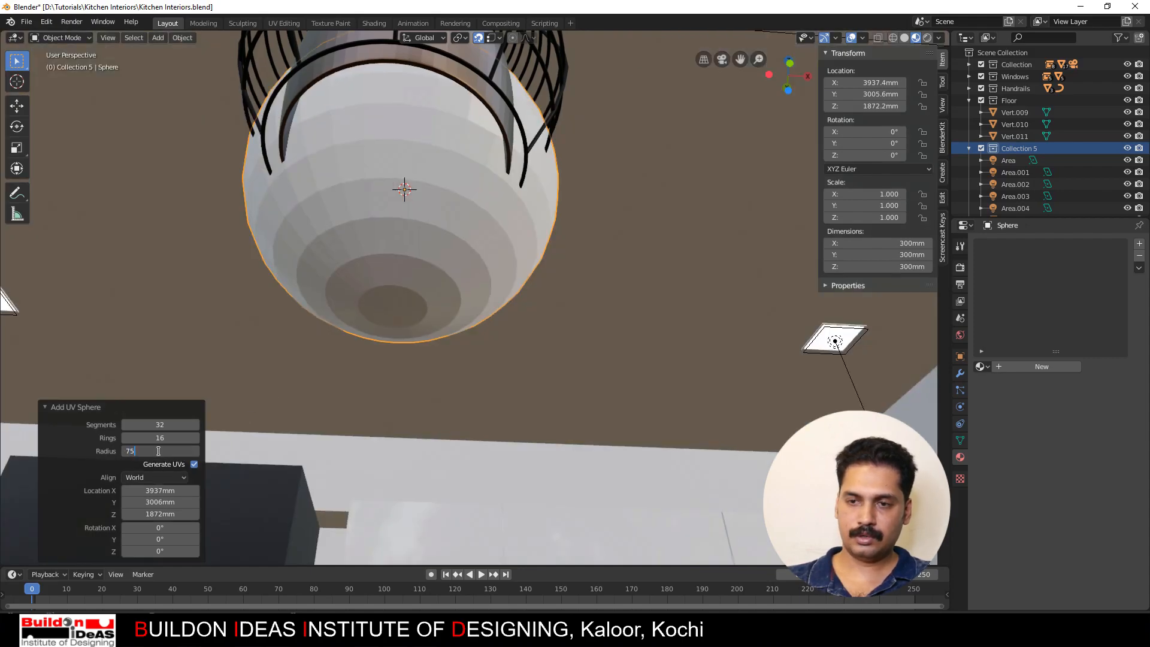
{"action": "type", "text": "75"}
{"action": "key", "text": "Return"}
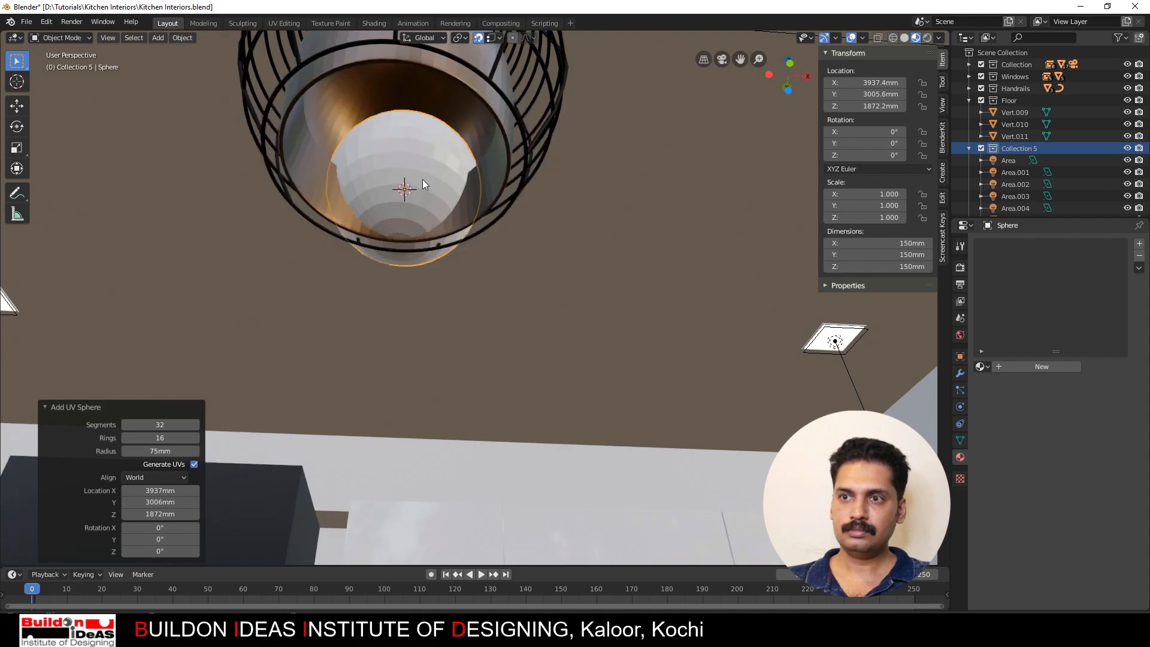
Step: Move the sphere along X and Y, checking in the top wireframe view, to centre it inside the pendant lampshade
{"action": "key", "text": "g"}
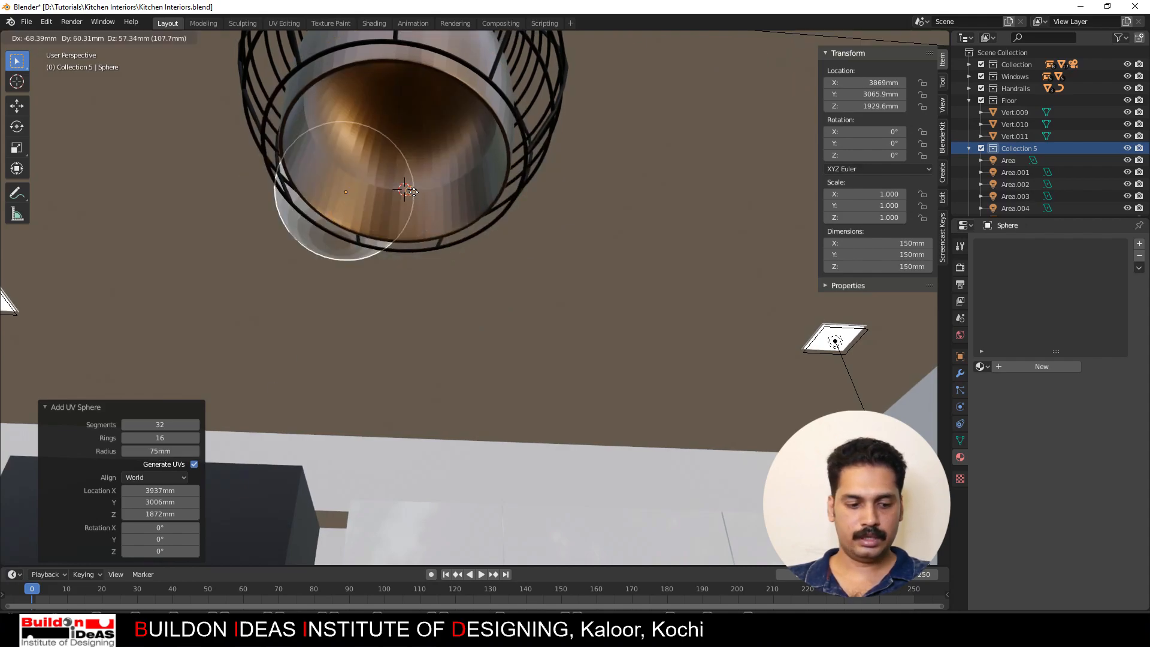
{"action": "key", "text": "x"}
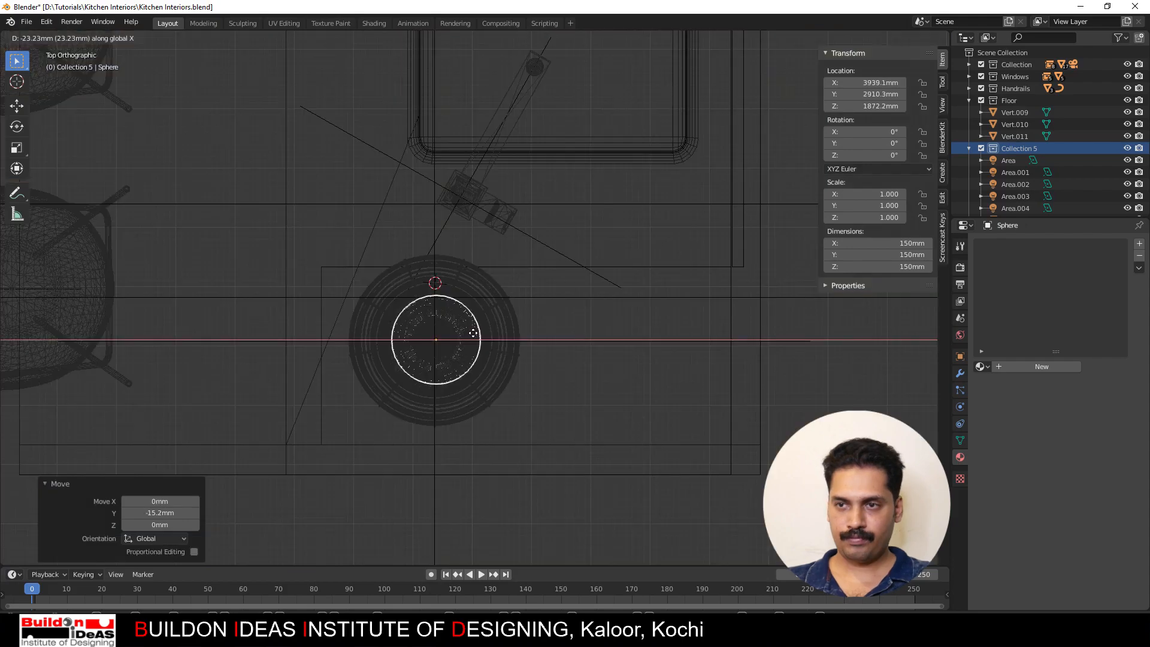
{"action": "left_click", "coordinate": [473, 334]}
Step: Make two linked duplicates of the pendant lamp above the island, spaced 561 mm apart along Y
{"action": "left_click", "coordinate": [493, 321]}
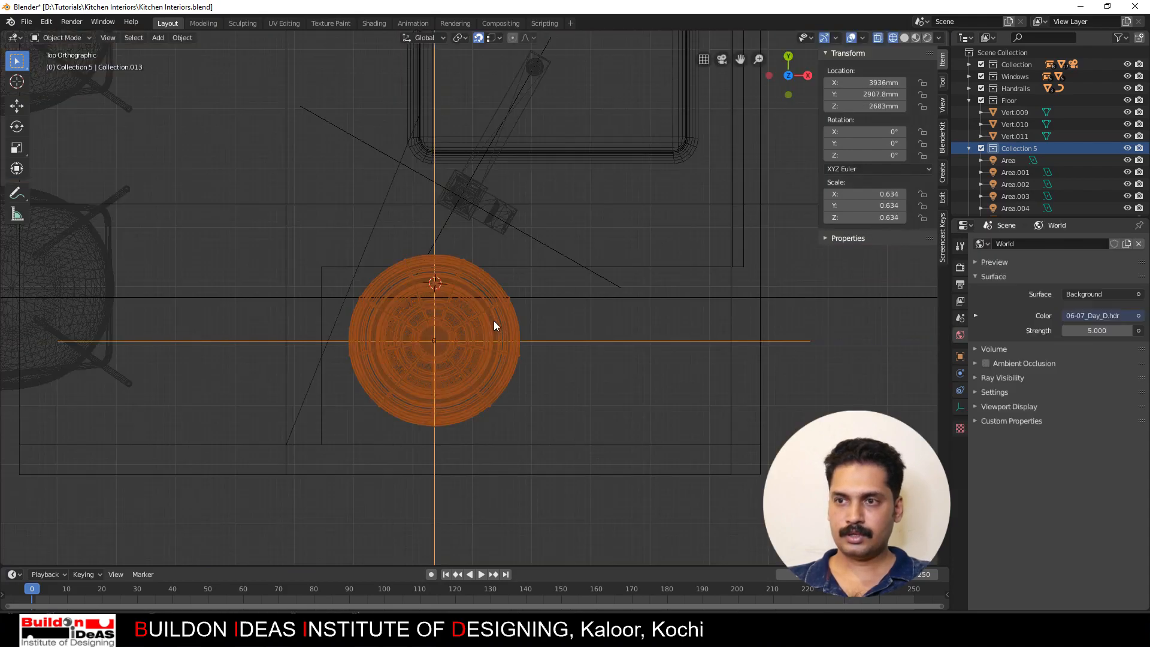
{"action": "scroll", "coordinate": [444, 344], "scroll_direction": "down", "scroll_amount": 7}
{"action": "middle_click_drag", "start_coordinate": [545, 285], "coordinate": [504, 437], "text": "shift"}
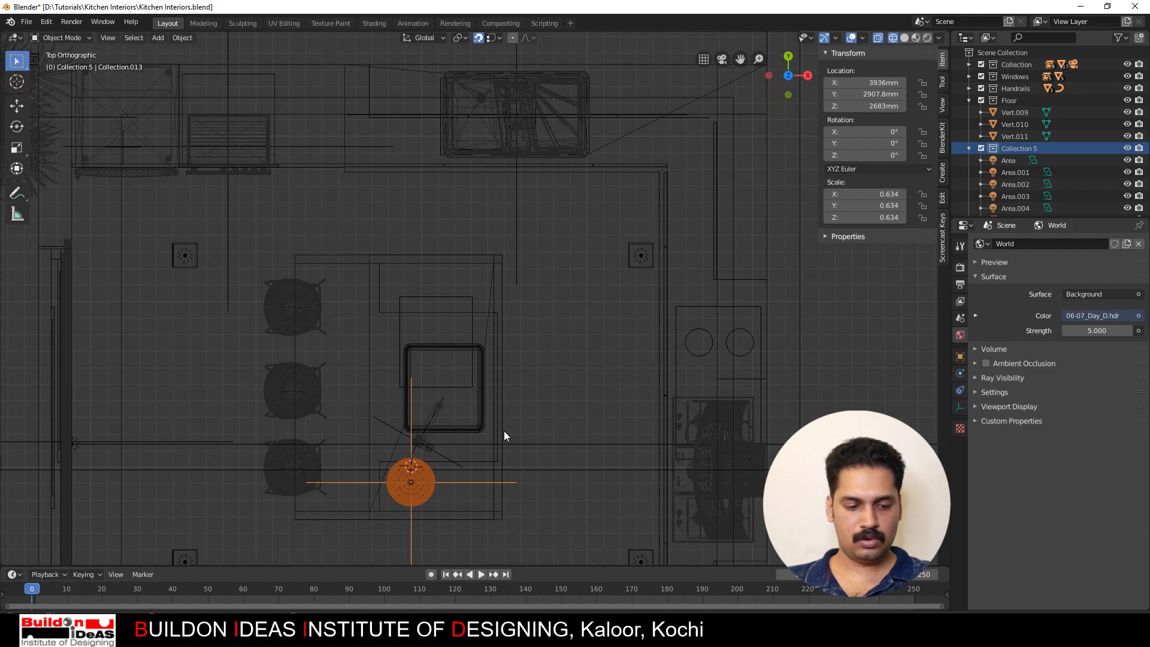
{"action": "key", "text": "shift+d"}
{"action": "key", "text": "y"}
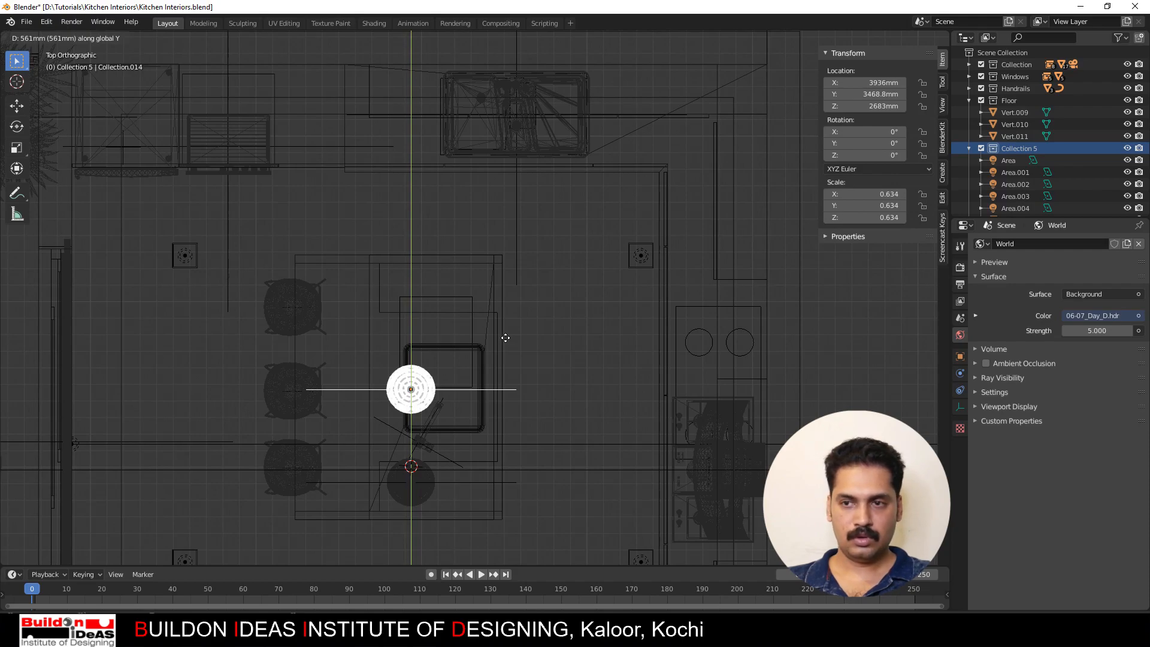
{"action": "left_click", "coordinate": [505, 338]}
{"action": "key", "text": "shift+r"}
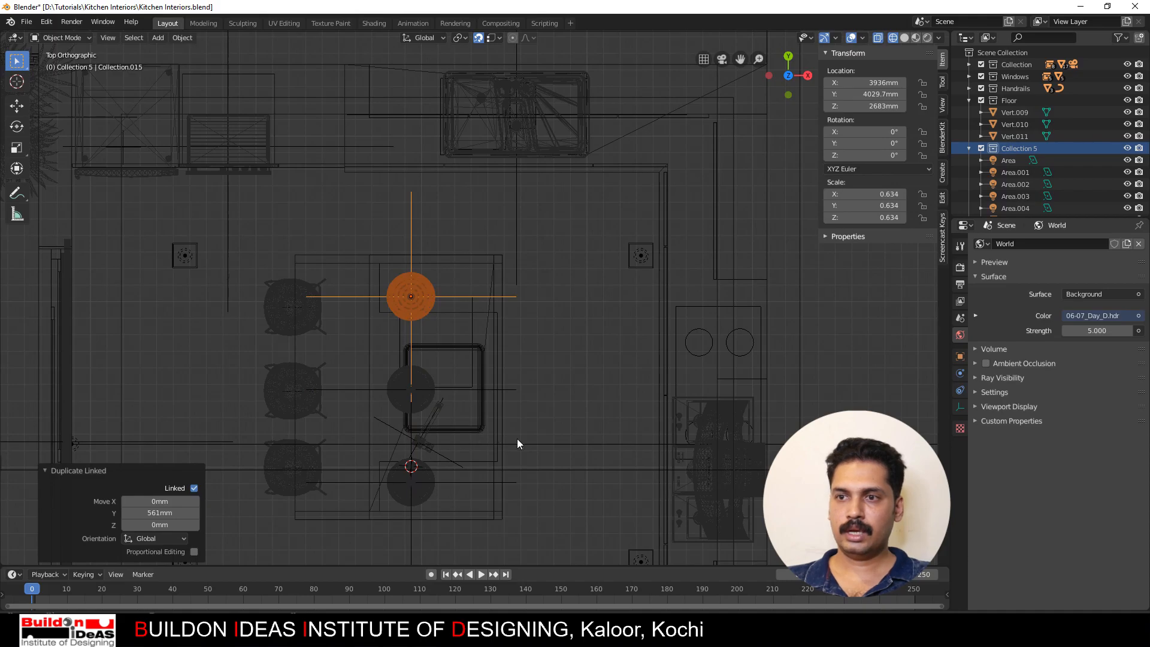
Step: Give the bulb sphere inside the original pendant lamp a new Emission material with strength 50, and adjust its emission colour
{"action": "middle_click_drag", "start_coordinate": [513, 449], "coordinate": [566, 273]}
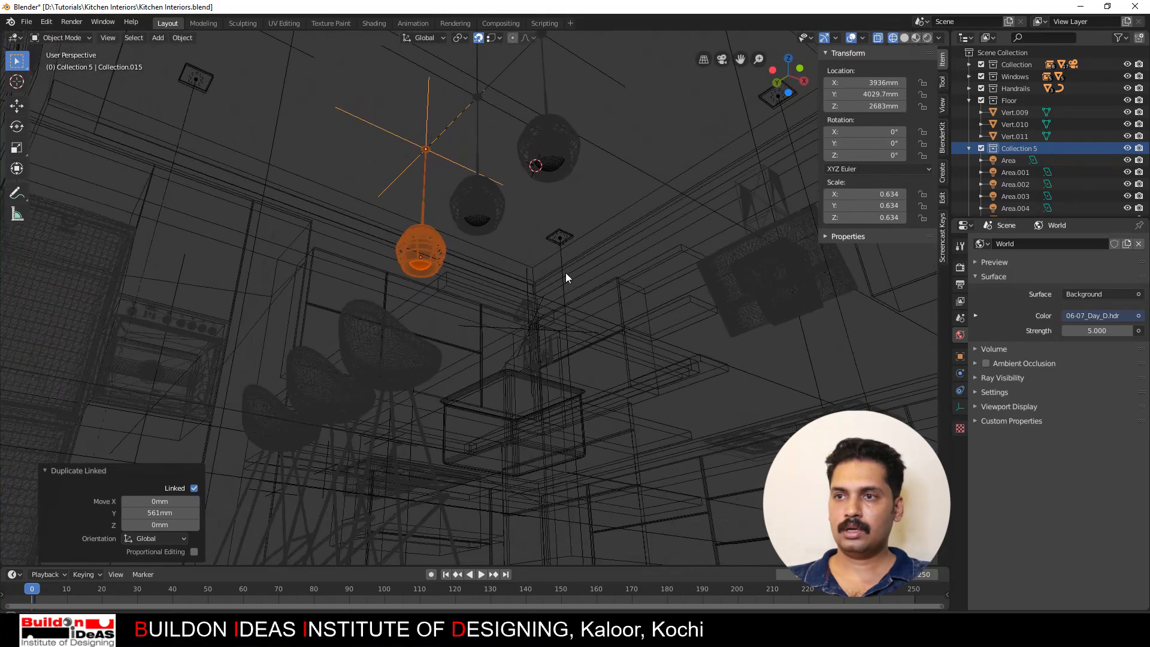
{"action": "left_click", "coordinate": [551, 165]}
{"action": "left_click", "coordinate": [551, 165]}
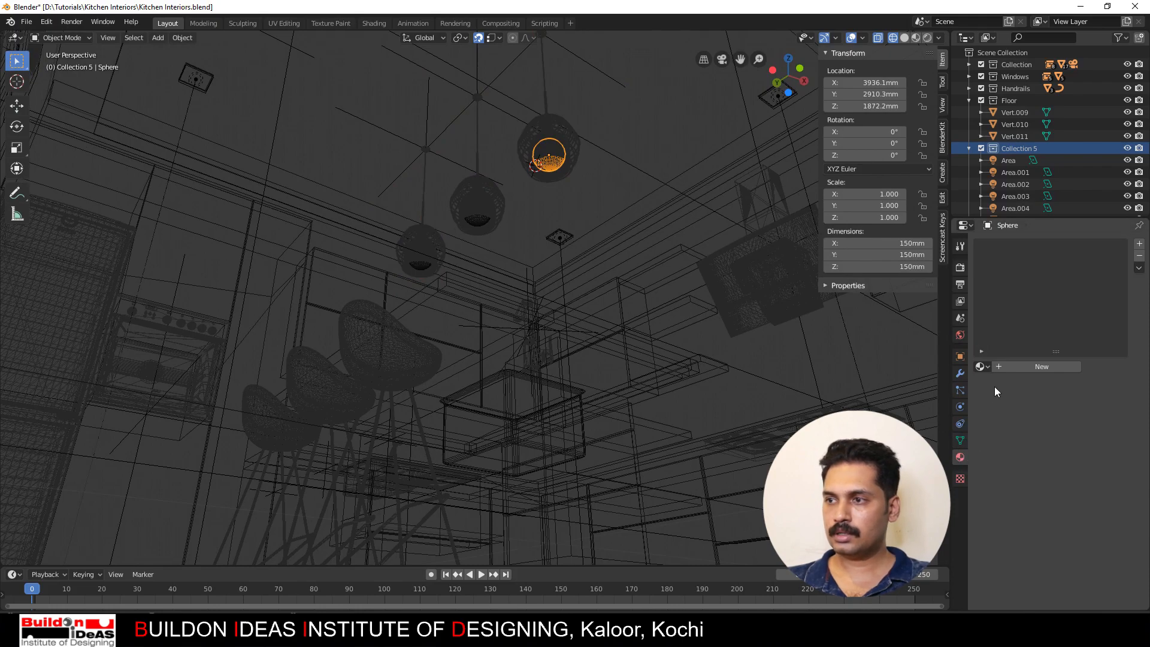
{"action": "left_click", "coordinate": [1001, 364]}
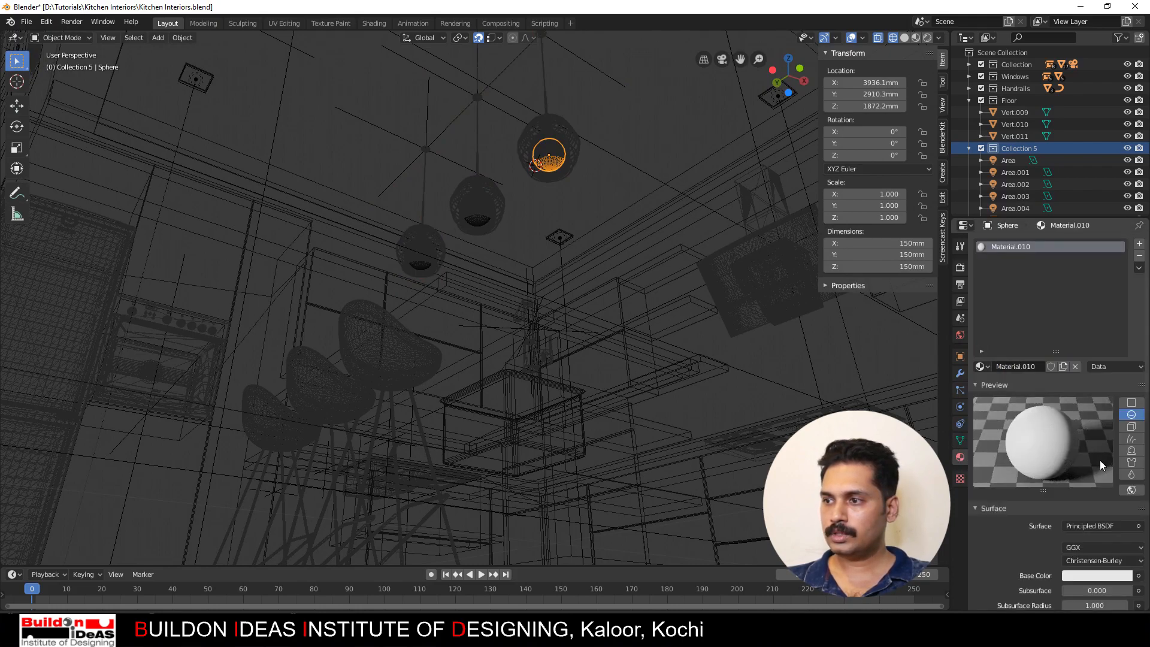
{"action": "left_click", "coordinate": [1105, 527]}
{"action": "left_click", "coordinate": [1007, 288]}
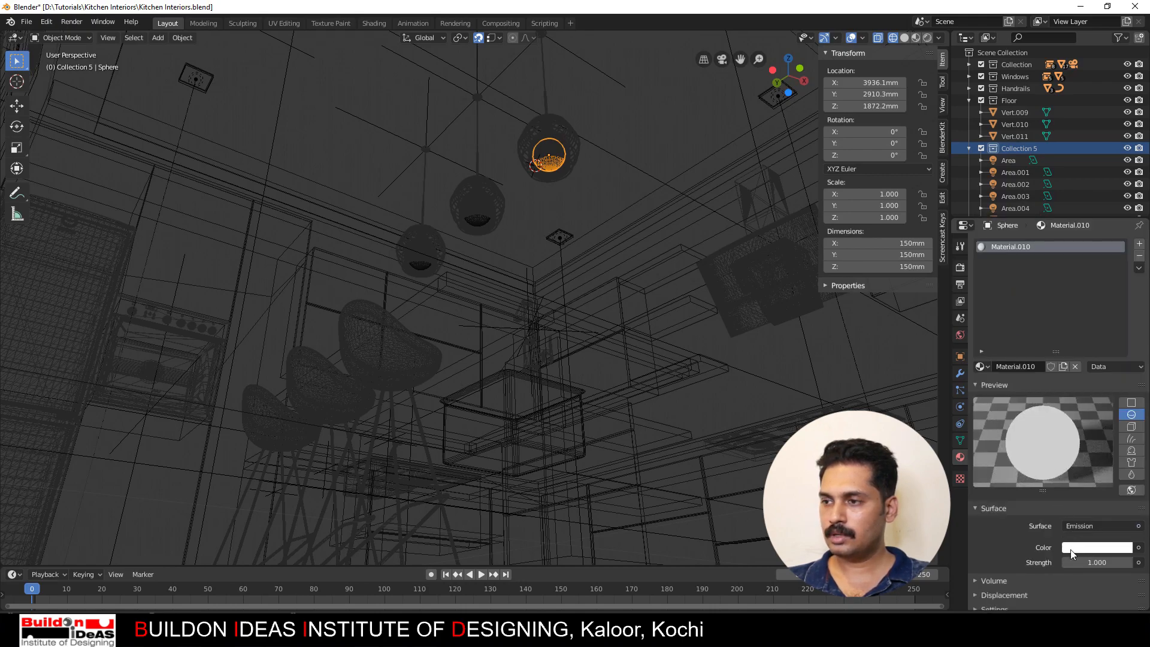
{"action": "double_click", "coordinate": [1081, 563]}
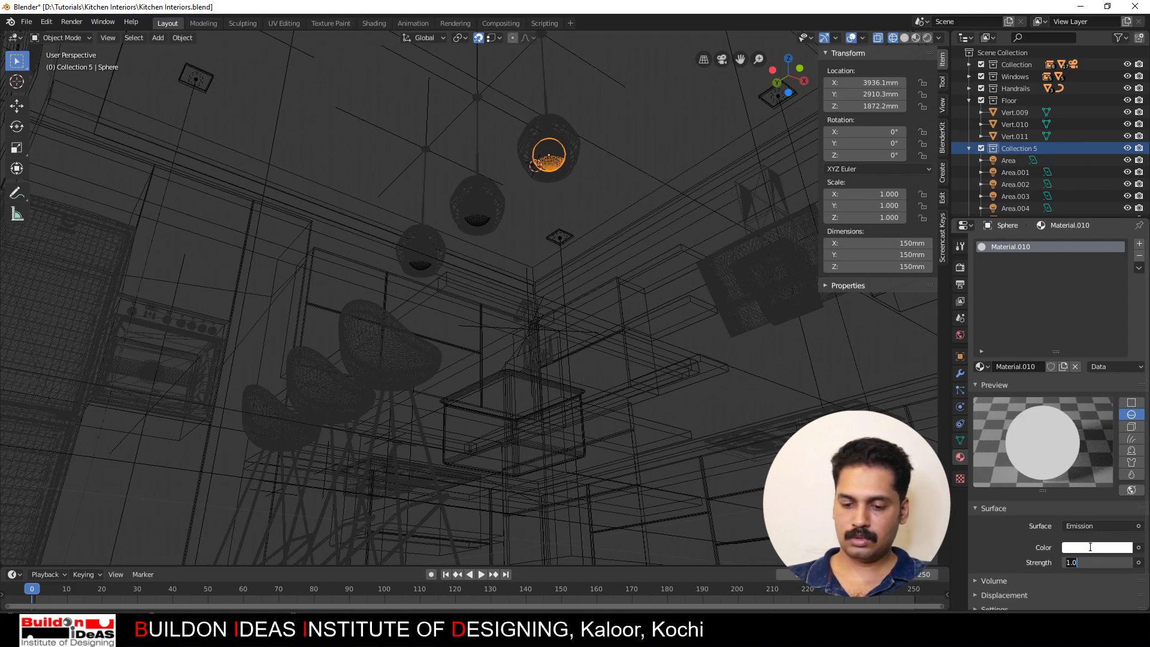
{"action": "type", "text": "50"}
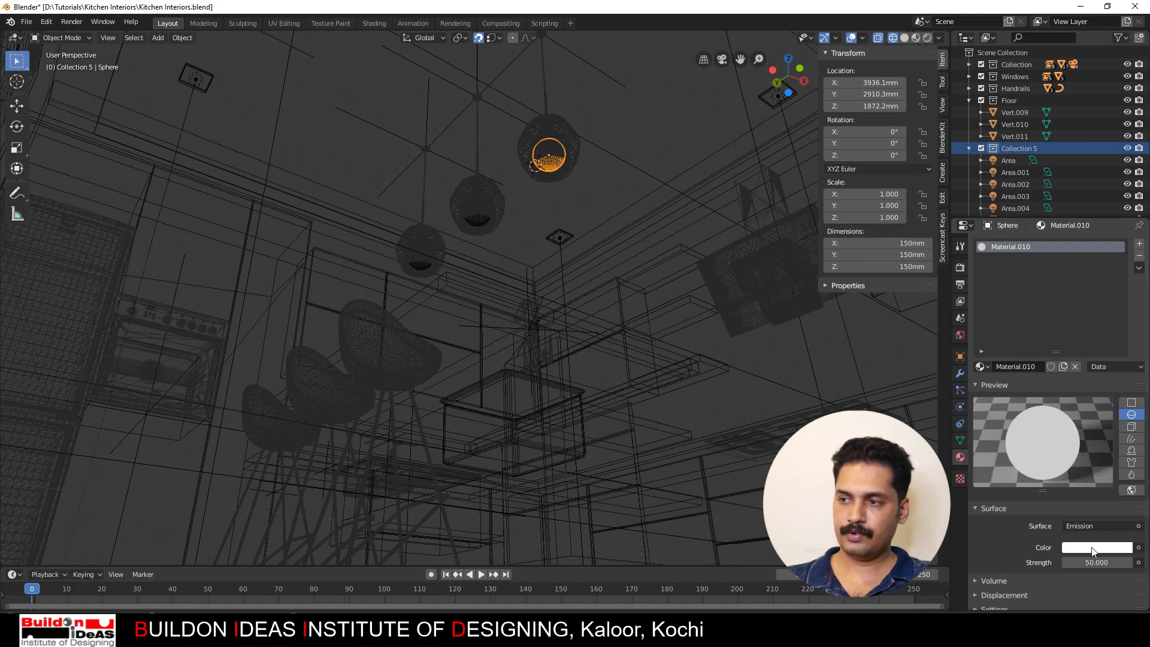
{"action": "key", "text": "Return"}
{"action": "left_click", "coordinate": [1090, 547]}
{"action": "left_click_drag", "start_coordinate": [1072, 415], "coordinate": [1061, 428]}
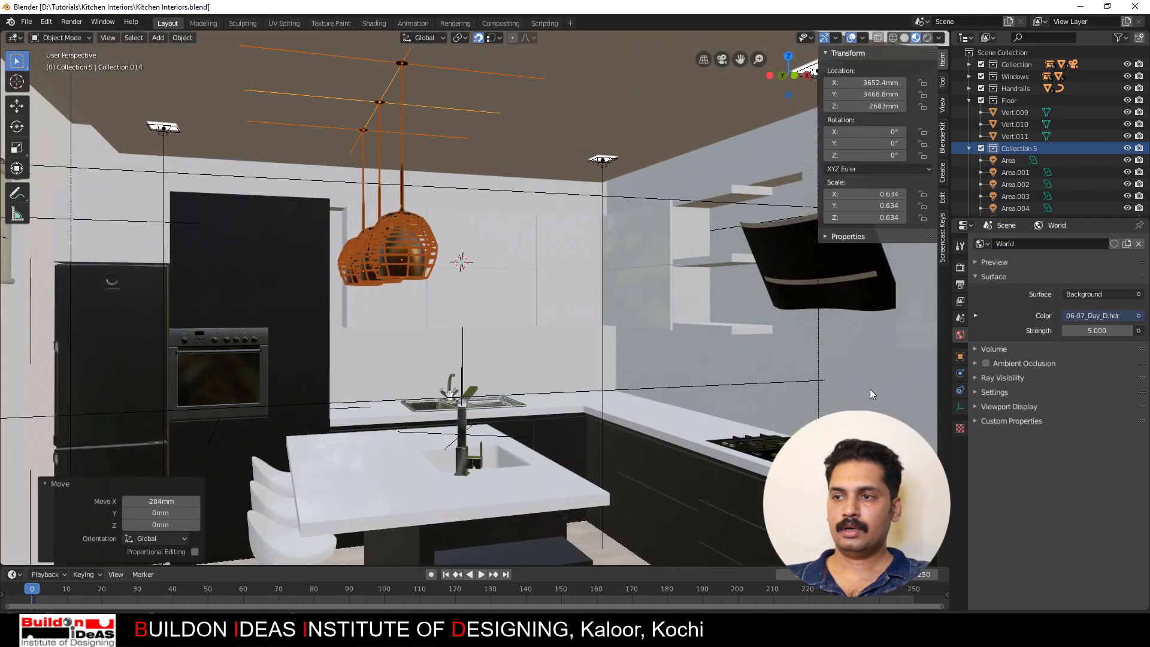
Step: Place the 3D cursor on the backsplash wall beside the hob, below the tall wall cabinet, and add a plane there
{"action": "middle_click_drag", "start_coordinate": [477, 370], "coordinate": [430, 354], "text": "shift"}
{"action": "middle_click_drag", "start_coordinate": [681, 350], "coordinate": [554, 365], "text": "shift"}
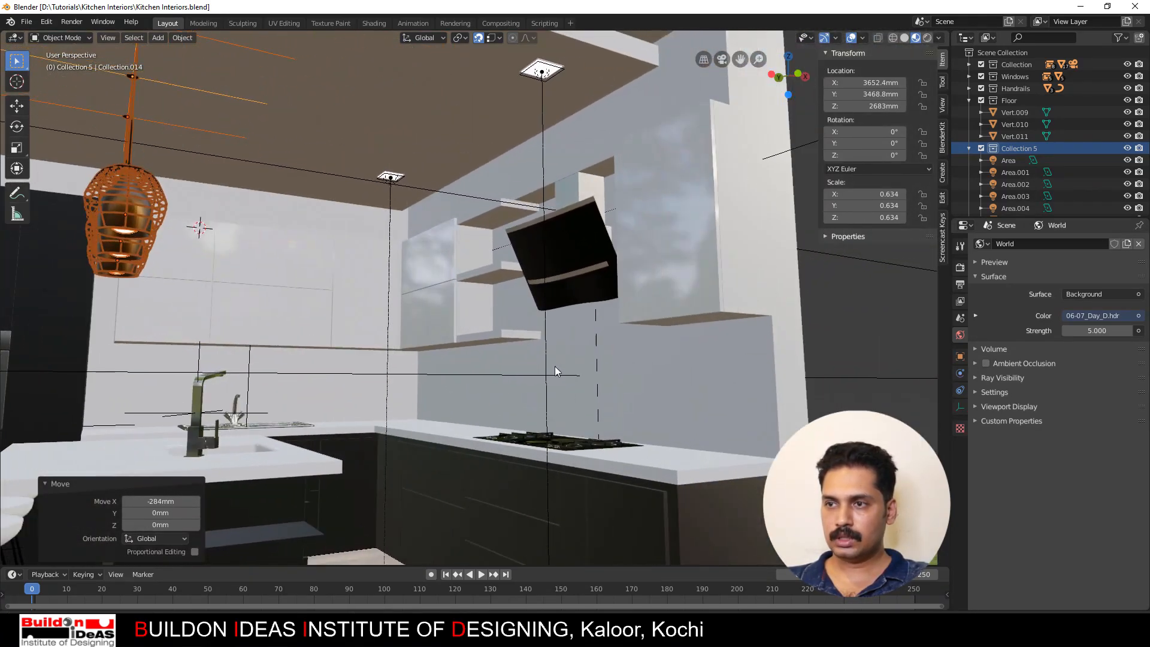
{"action": "scroll", "coordinate": [771, 351], "scroll_direction": "up", "scroll_amount": 2}
{"action": "middle_click_drag", "start_coordinate": [771, 351], "coordinate": [677, 373], "text": "shift"}
{"action": "right_click", "coordinate": [646, 379], "text": "shift"}
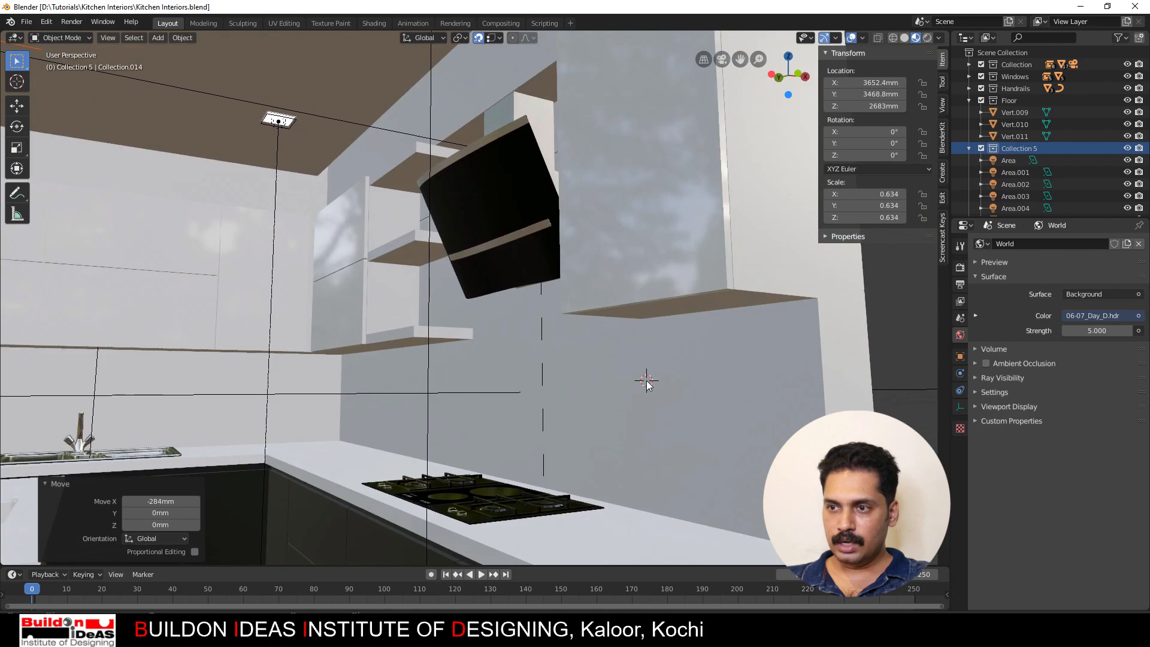
{"action": "left_click", "coordinate": [282, 24]}
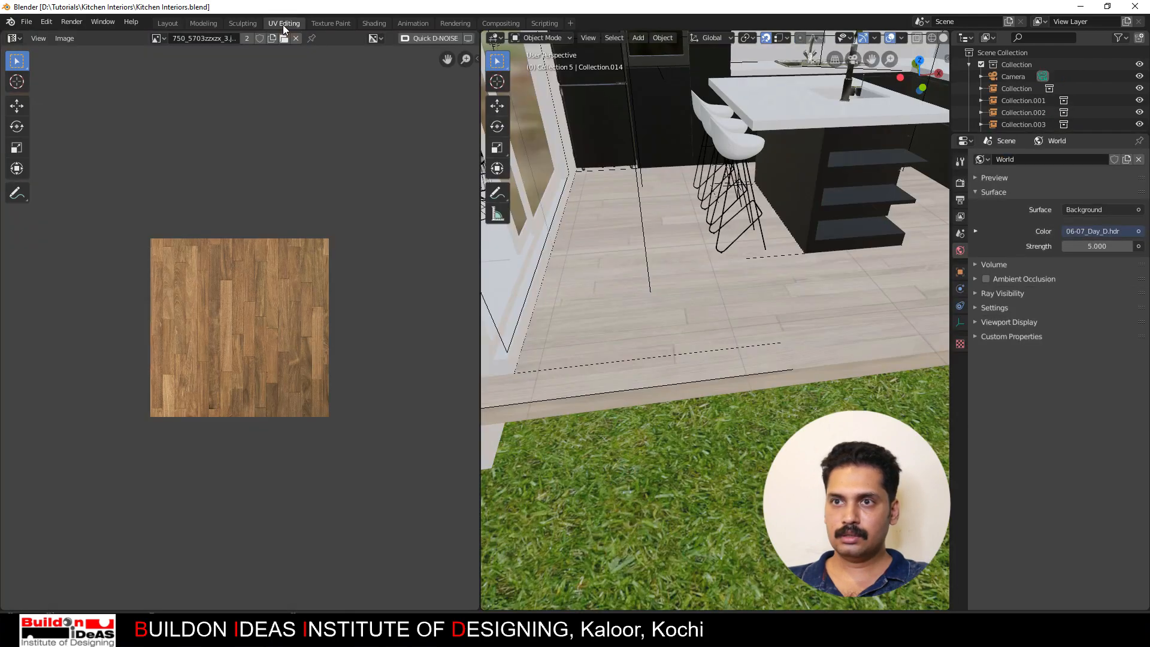
{"action": "left_click", "coordinate": [167, 23]}
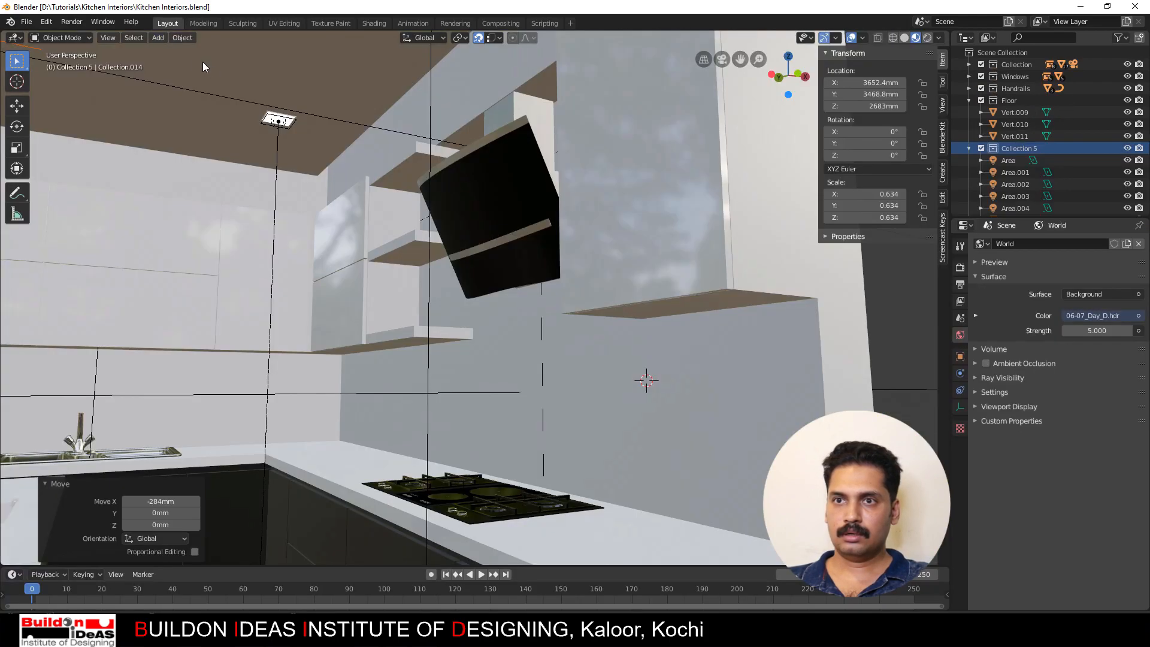
{"action": "left_click", "coordinate": [157, 37]}
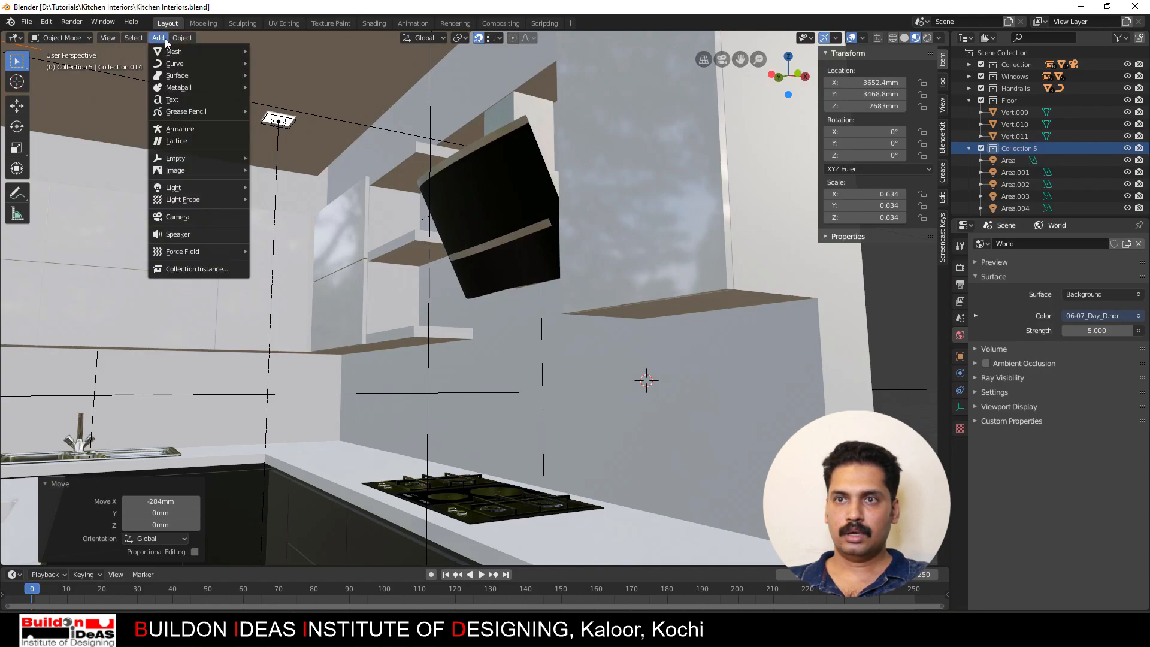
{"action": "mouse_move", "coordinate": [173, 53]}
{"action": "left_click", "coordinate": [324, 51]}
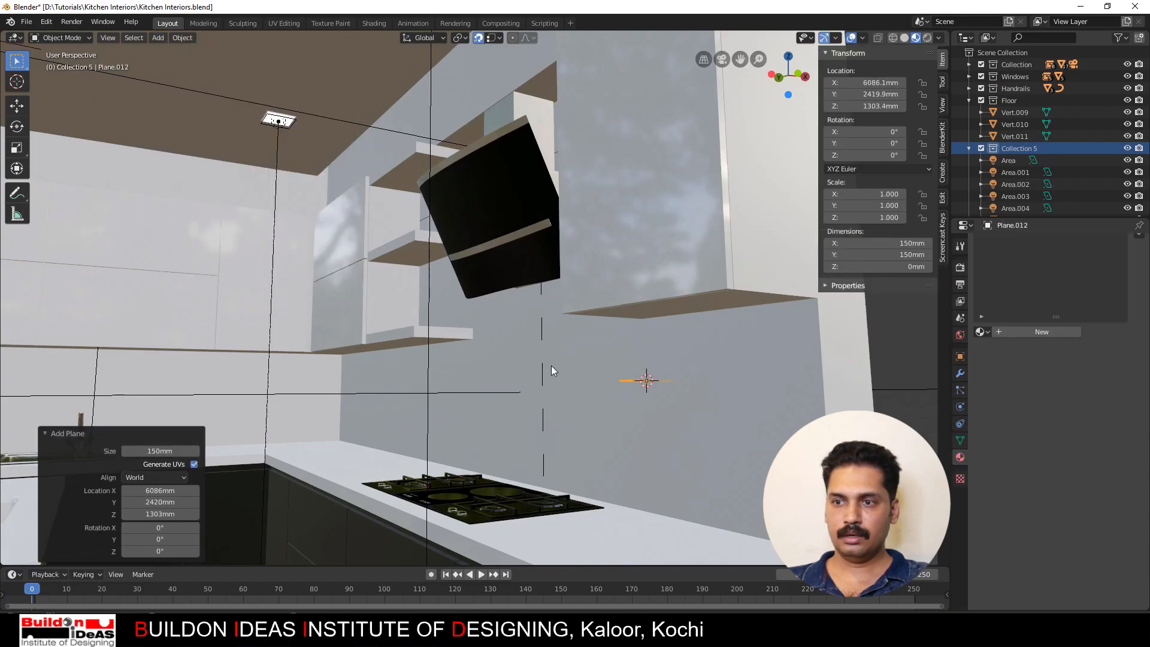
Step: Rotate the new plane 90° about X and 90° about Z so it lies parallel to the backsplash wall
{"action": "key", "text": "r"}
{"action": "key", "text": "x"}
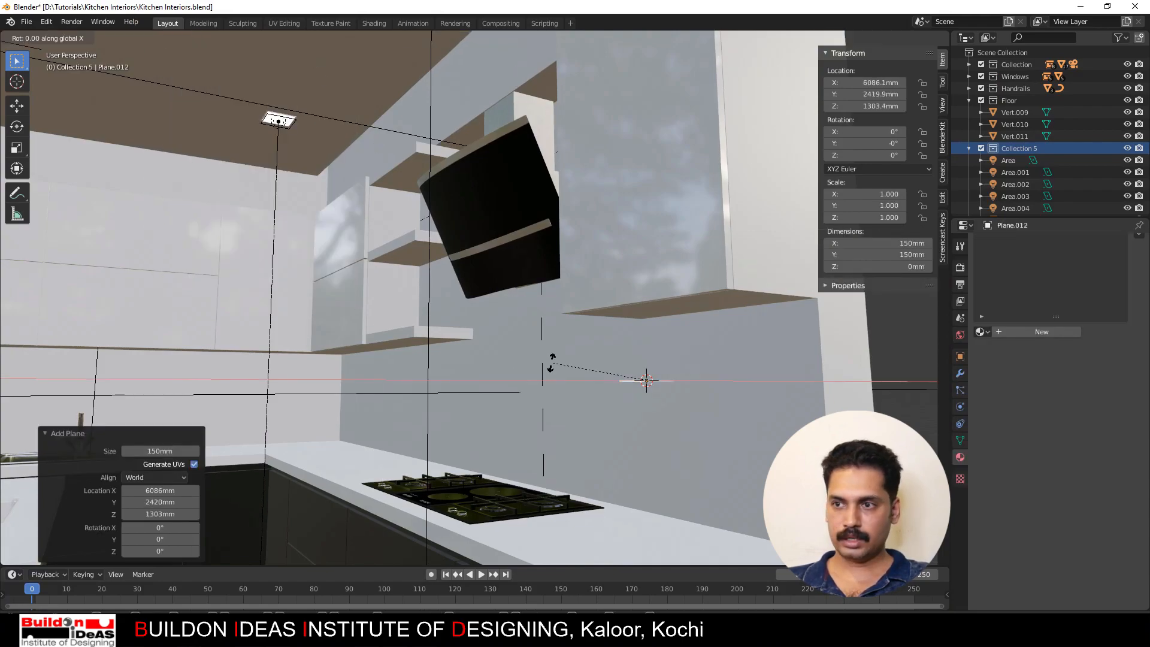
{"action": "type", "text": "90"}
{"action": "key", "text": "Return"}
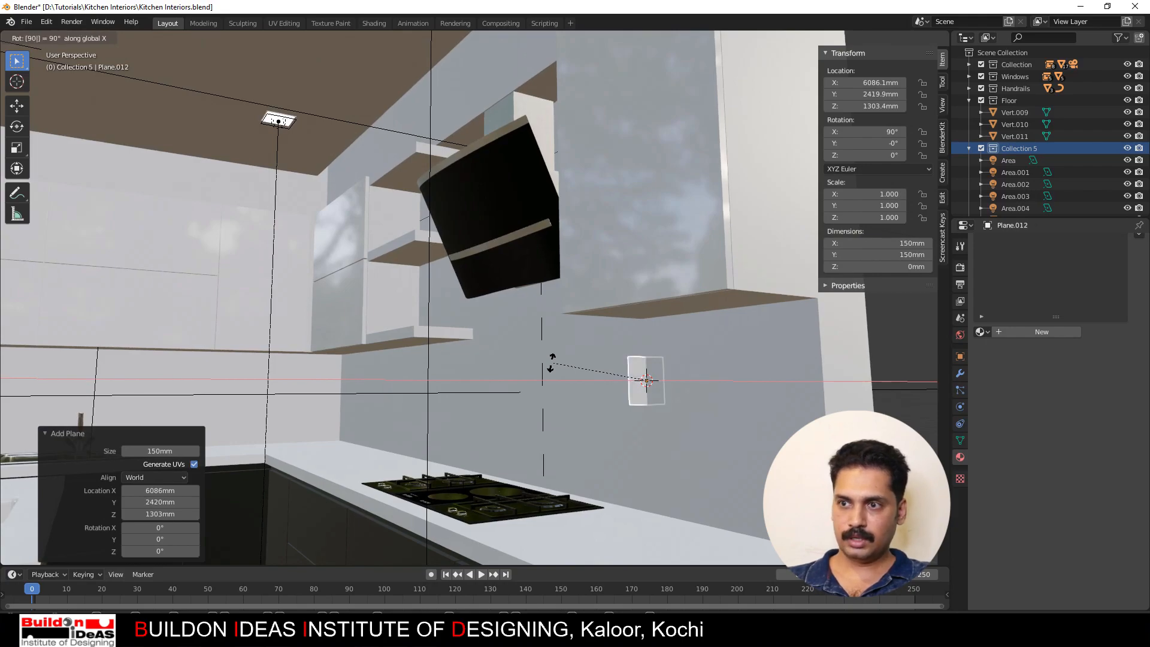
{"action": "mouse_move", "coordinate": [609, 363]}
{"action": "middle_mouse_down"}
{"action": "mouse_move", "coordinate": [578, 378]}
{"action": "mouse_move", "coordinate": [620, 380]}
{"action": "middle_mouse_up"}
{"action": "type", "text": "r"}
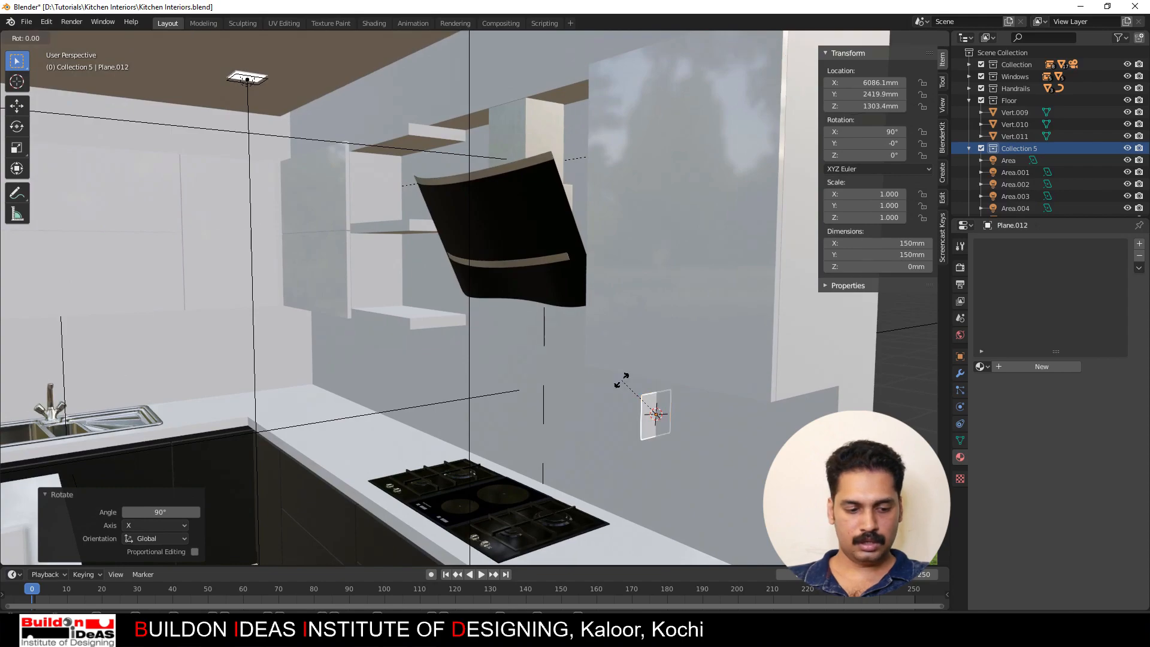
{"action": "type", "text": "z90"}
{"action": "key", "text": "Return"}
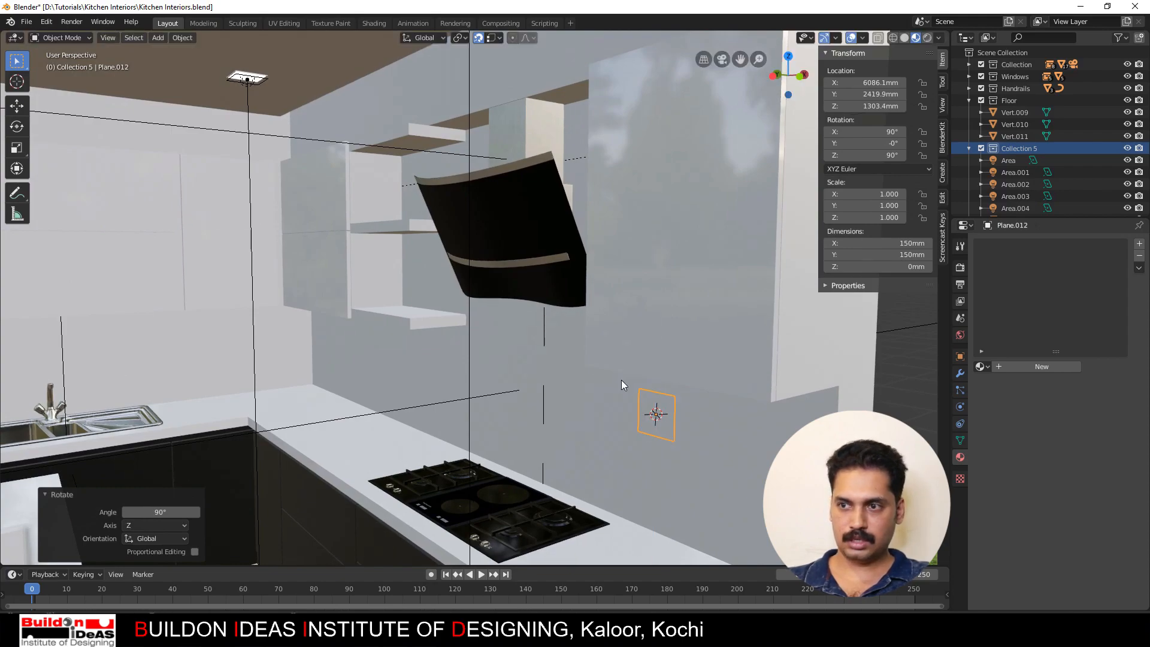
{"action": "middle_click_drag", "start_coordinate": [656, 407], "coordinate": [654, 385]}
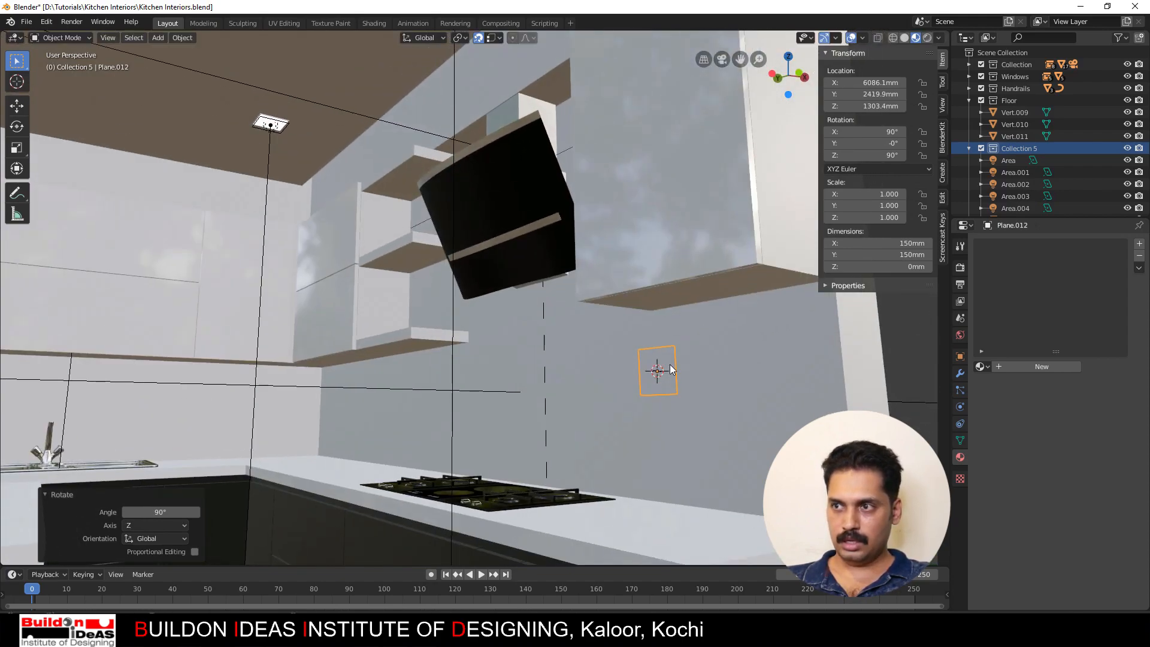
Step: Set the plane's X and Y dimensions to 600 mm and move it about -287 mm in Y and -103 mm in Z, under the wall cabinet
{"action": "left_click", "coordinate": [943, 109]}
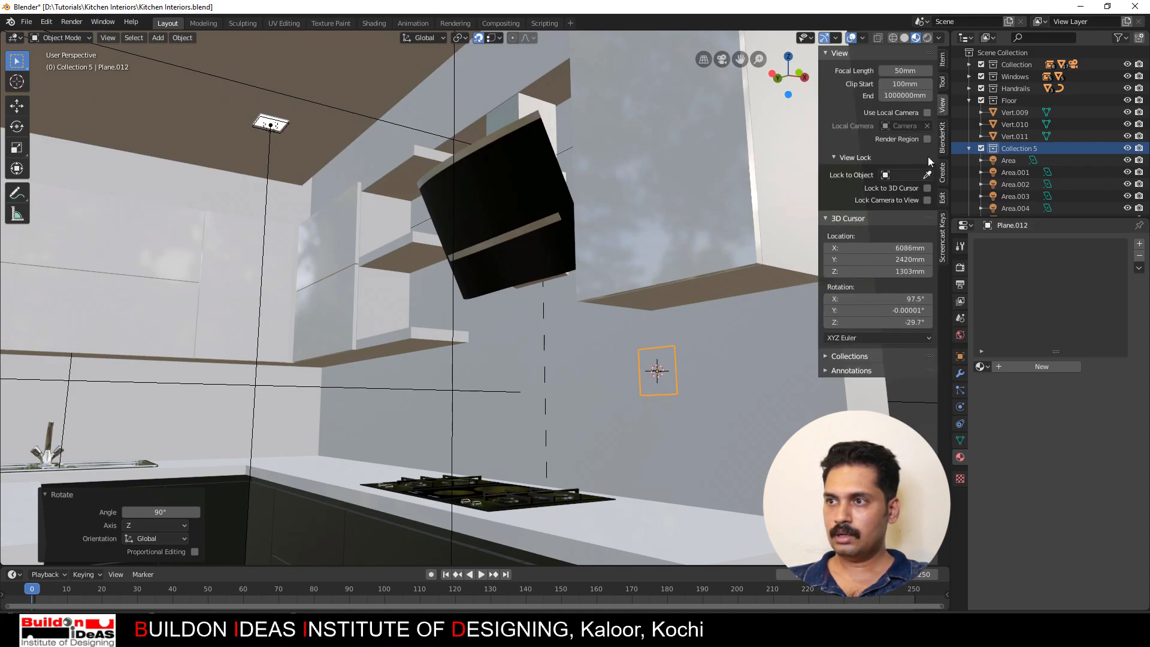
{"action": "left_click", "coordinate": [943, 60]}
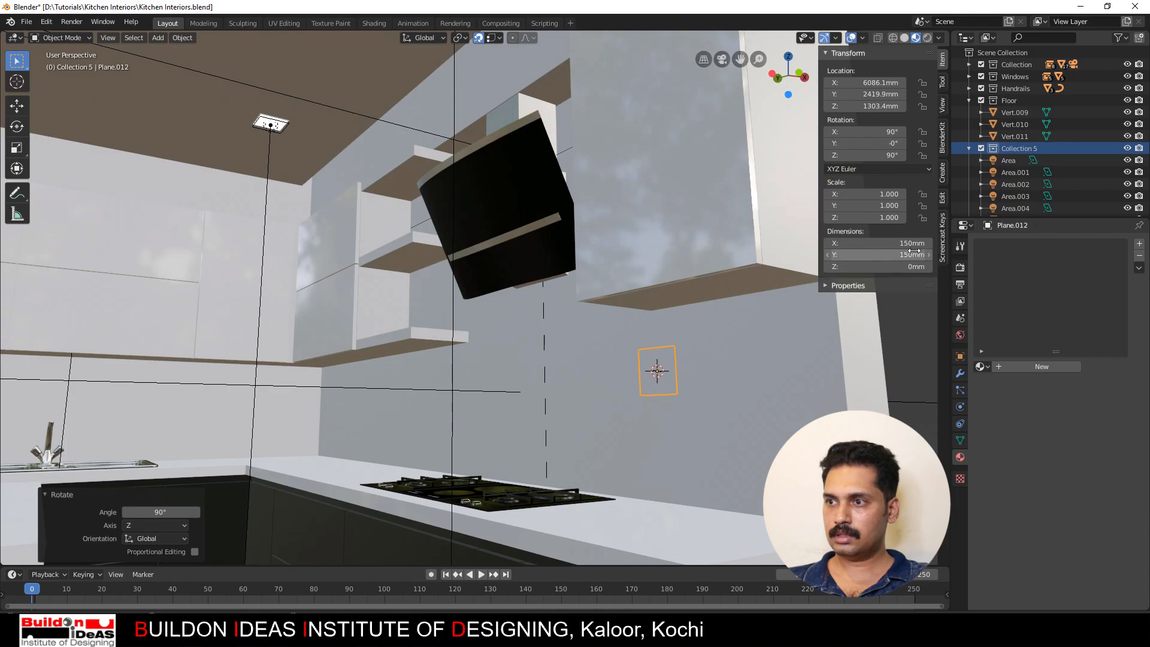
{"action": "left_click", "coordinate": [877, 243]}
{"action": "type", "text": "600"}
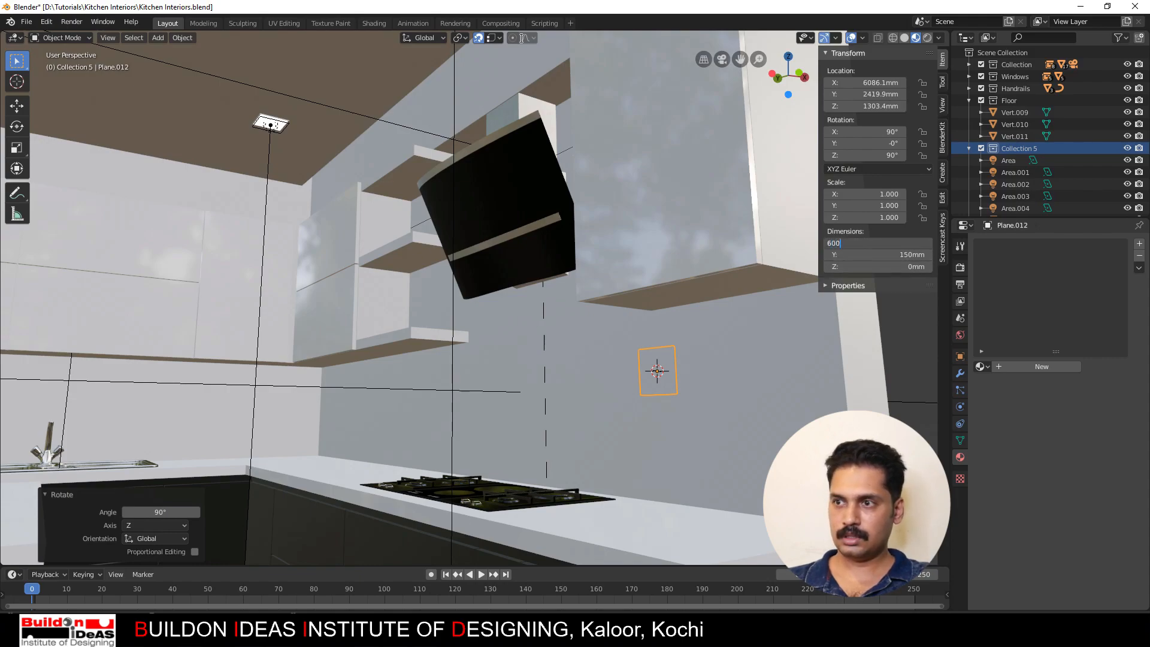
{"action": "key", "text": "Tab"}
{"action": "type", "text": "600"}
{"action": "key", "text": "Tab"}
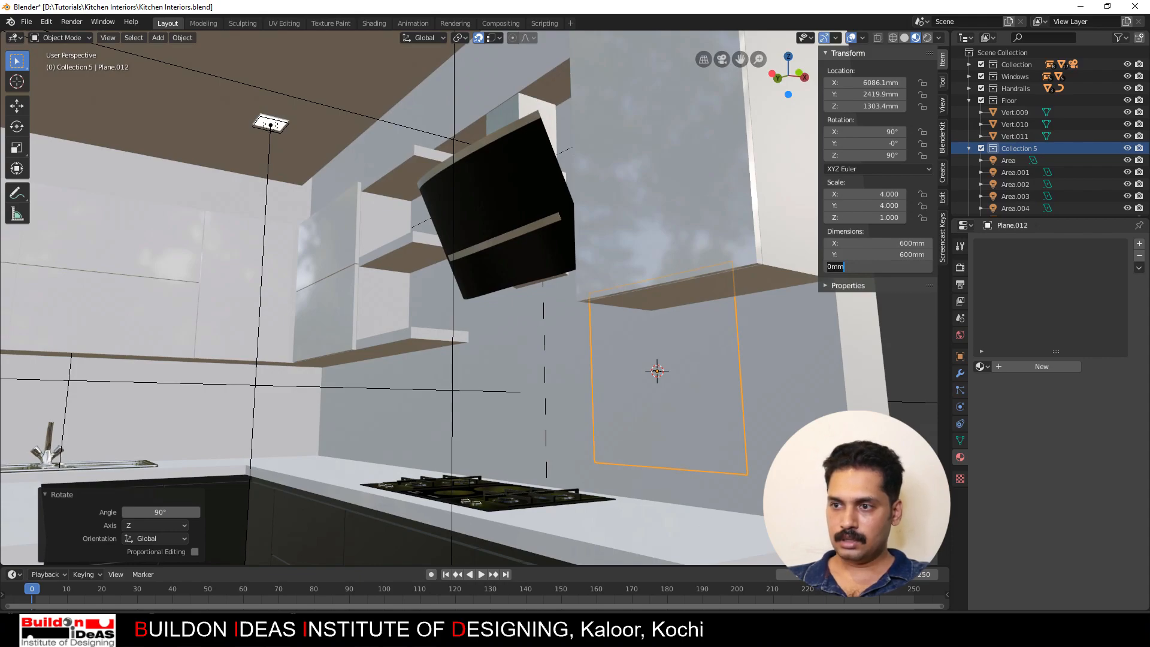
{"action": "key", "text": "Return"}
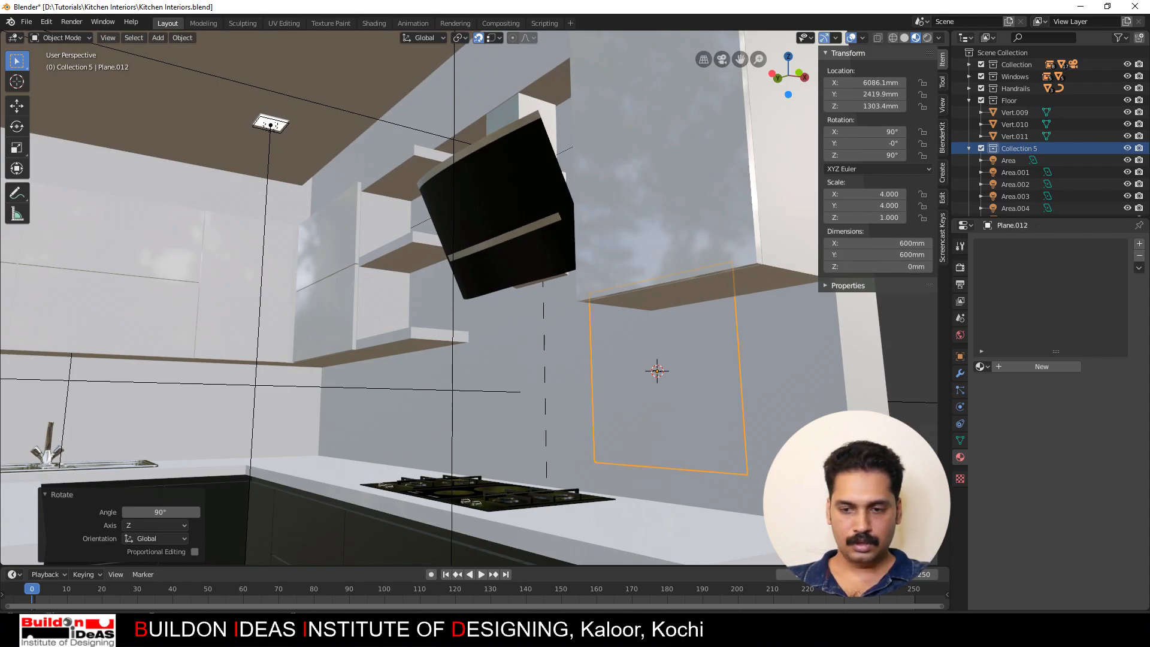
{"action": "key", "text": "g"}
{"action": "left_click", "coordinate": [853, 522]}
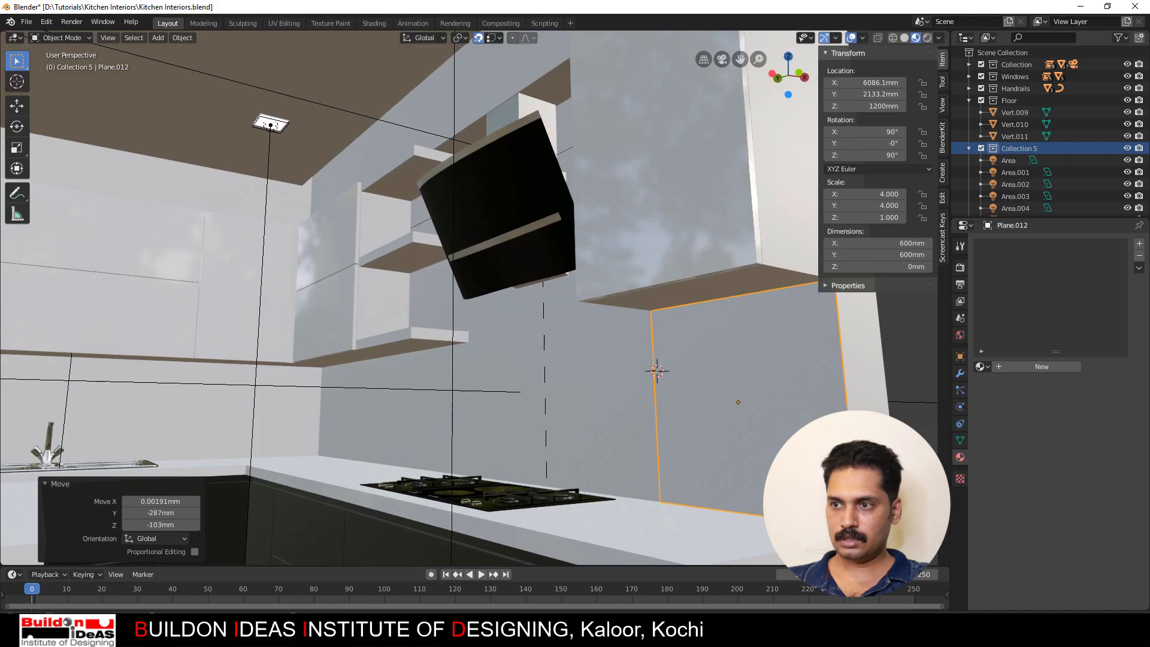
Step: Extrude the plane's face by -10 mm along its normal to give the backsplash panel thickness
{"action": "middle_click_drag", "start_coordinate": [781, 463], "coordinate": [609, 411], "text": "shift"}
{"action": "key", "text": "Tab"}
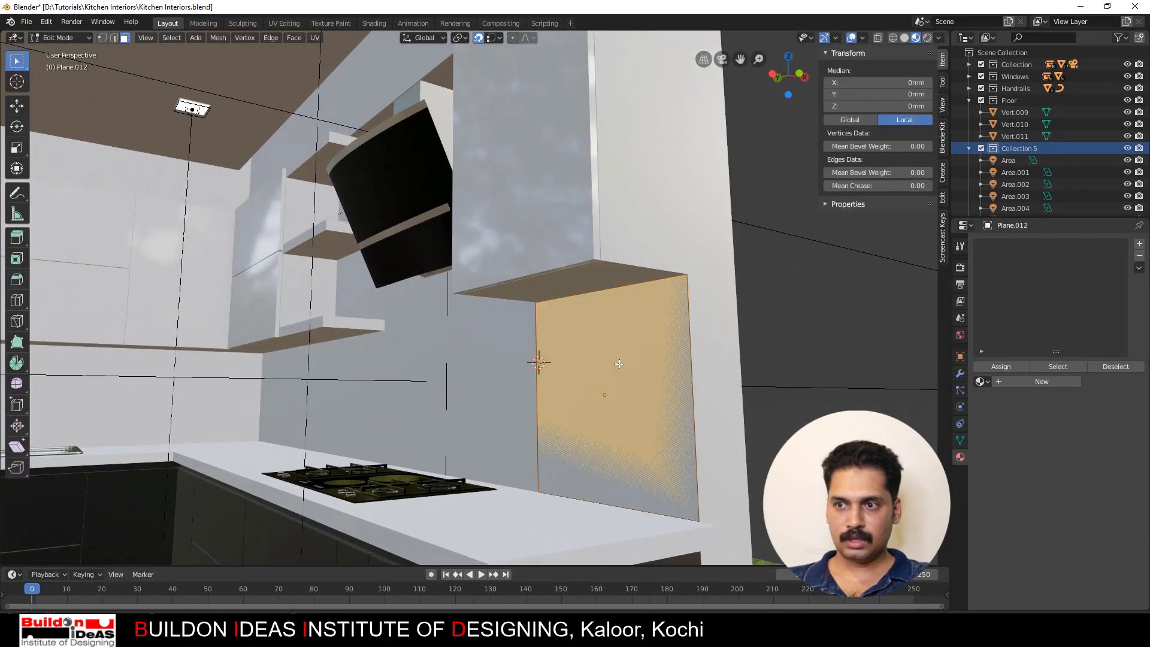
{"action": "left_click", "coordinate": [619, 364]}
{"action": "type", "text": "e"}
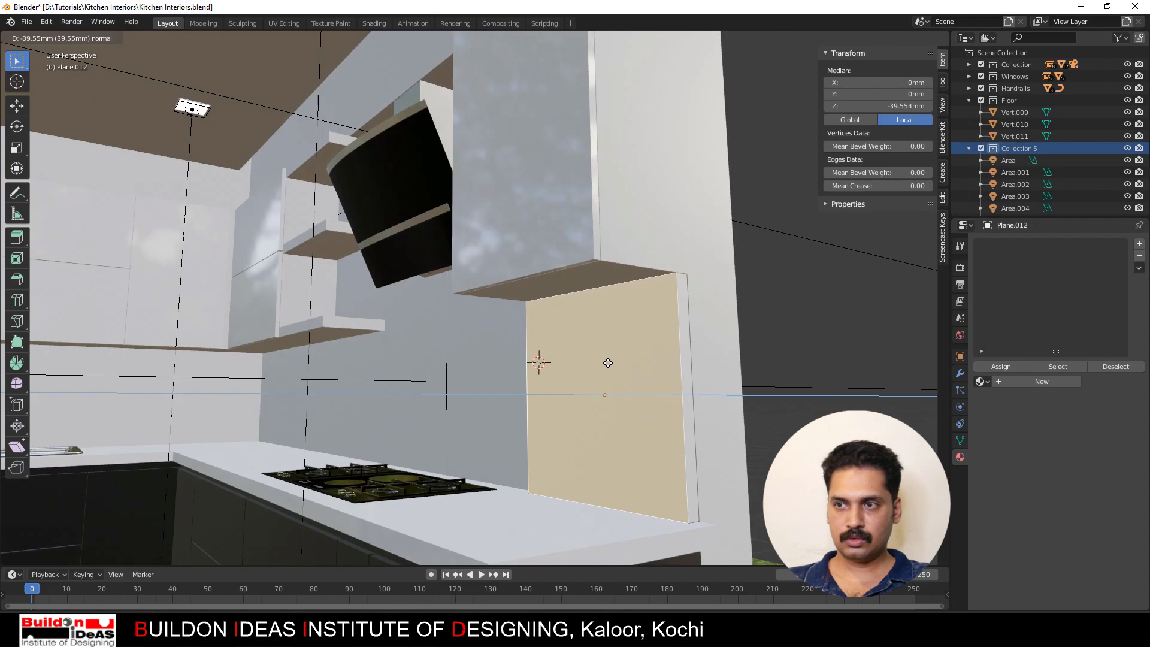
{"action": "type", "text": "10"}
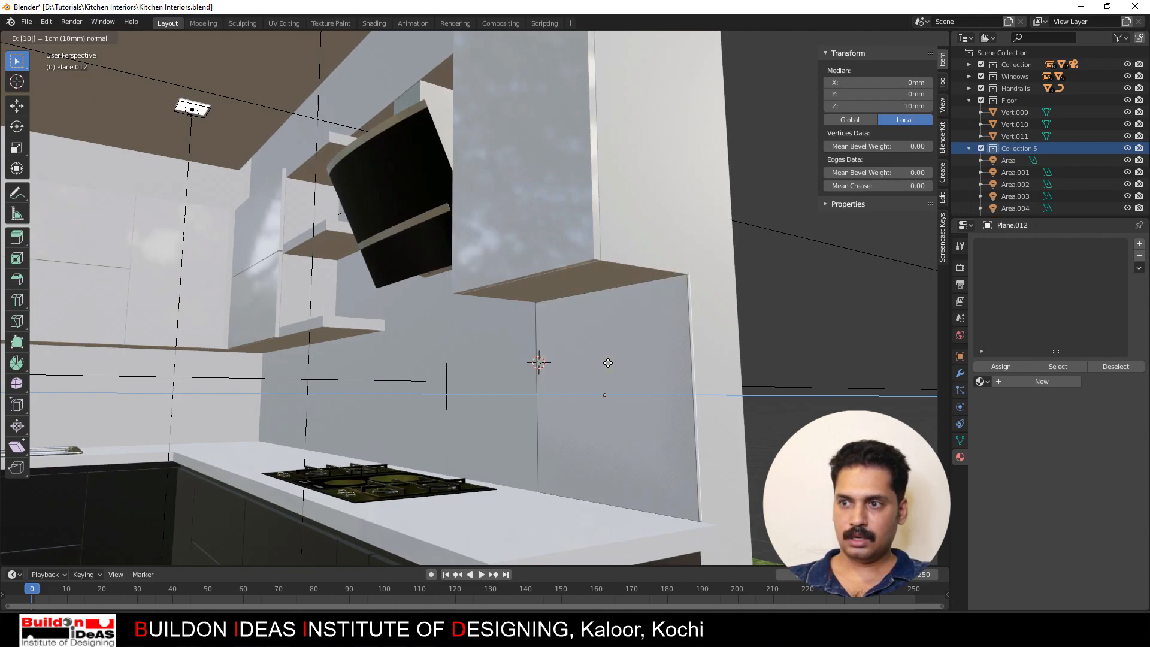
{"action": "key", "text": "minus"}
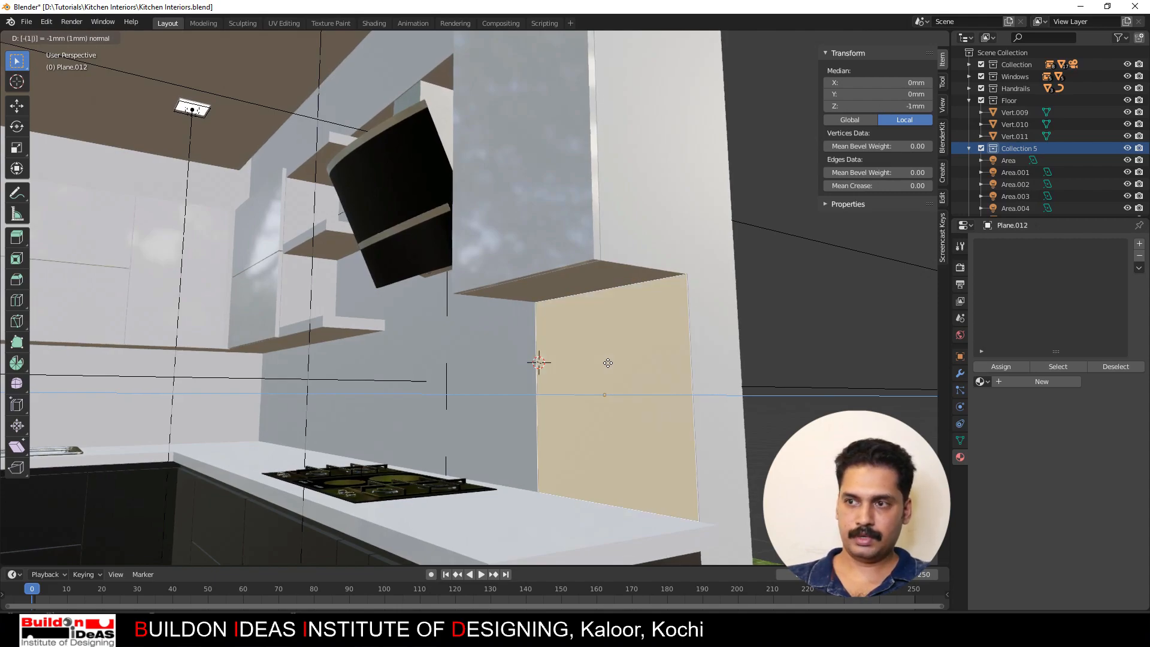
{"action": "key", "text": "Return"}
Step: Extrude the backsplash panel's narrow side face by -1700 mm, continuing it behind the hob to the open shelves
{"action": "middle_click_drag", "start_coordinate": [582, 379], "coordinate": [641, 374]}
{"action": "scroll", "coordinate": [641, 374], "scroll_direction": "up", "scroll_amount": 3}
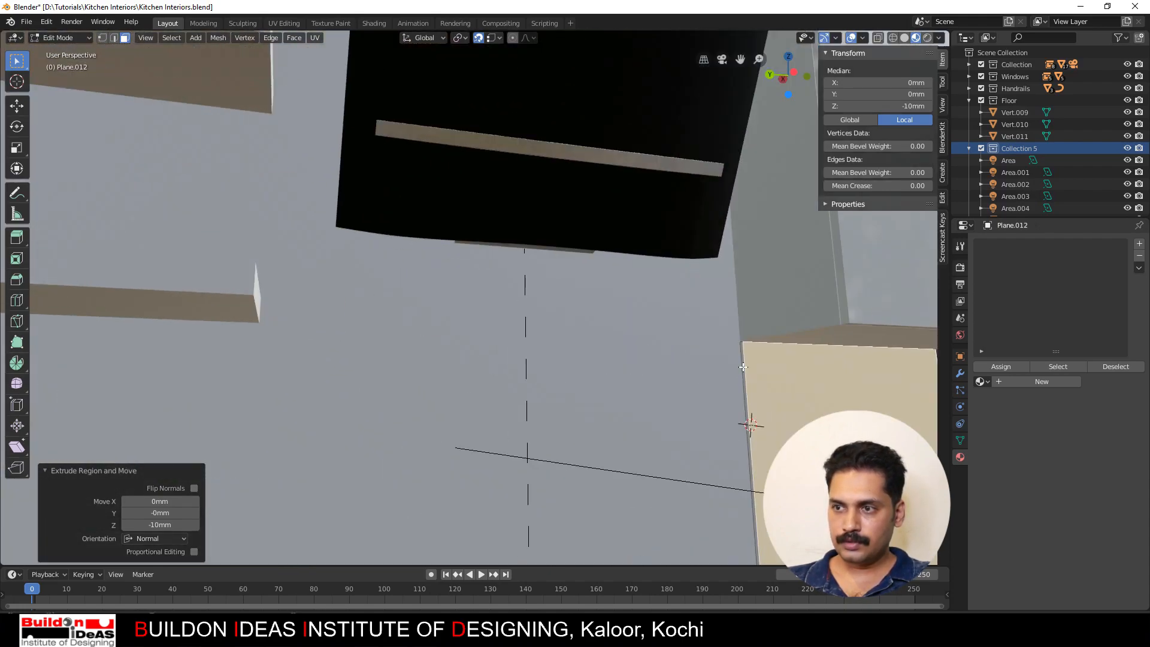
{"action": "left_click", "coordinate": [741, 365]}
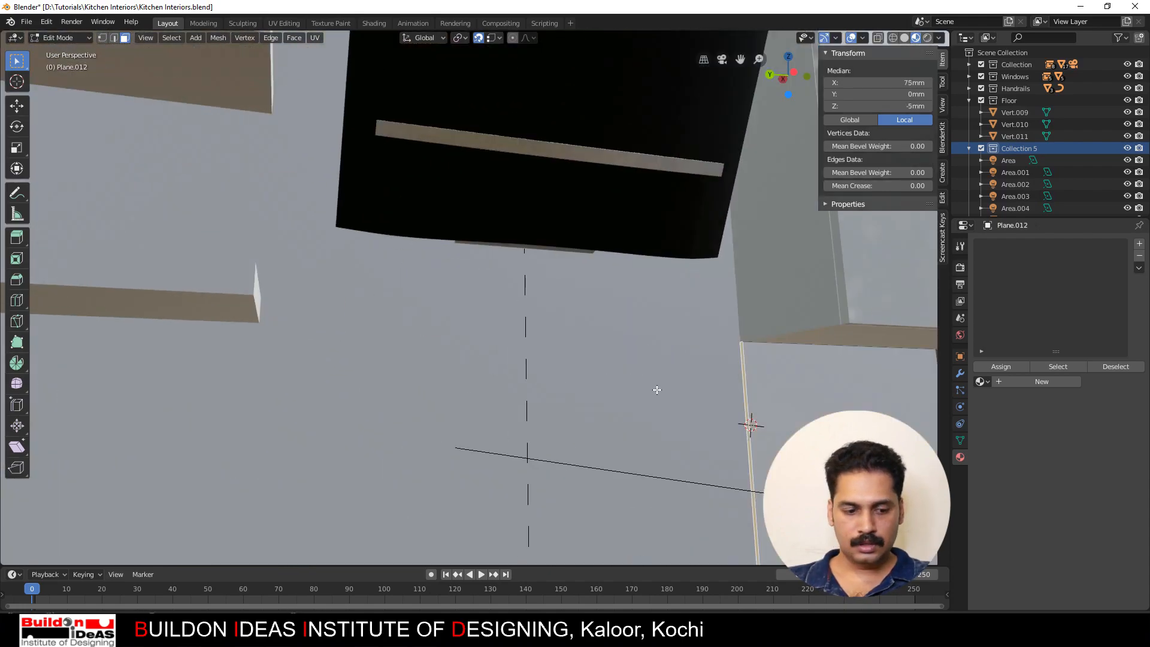
{"action": "scroll", "coordinate": [657, 386], "scroll_direction": "down", "scroll_amount": 4}
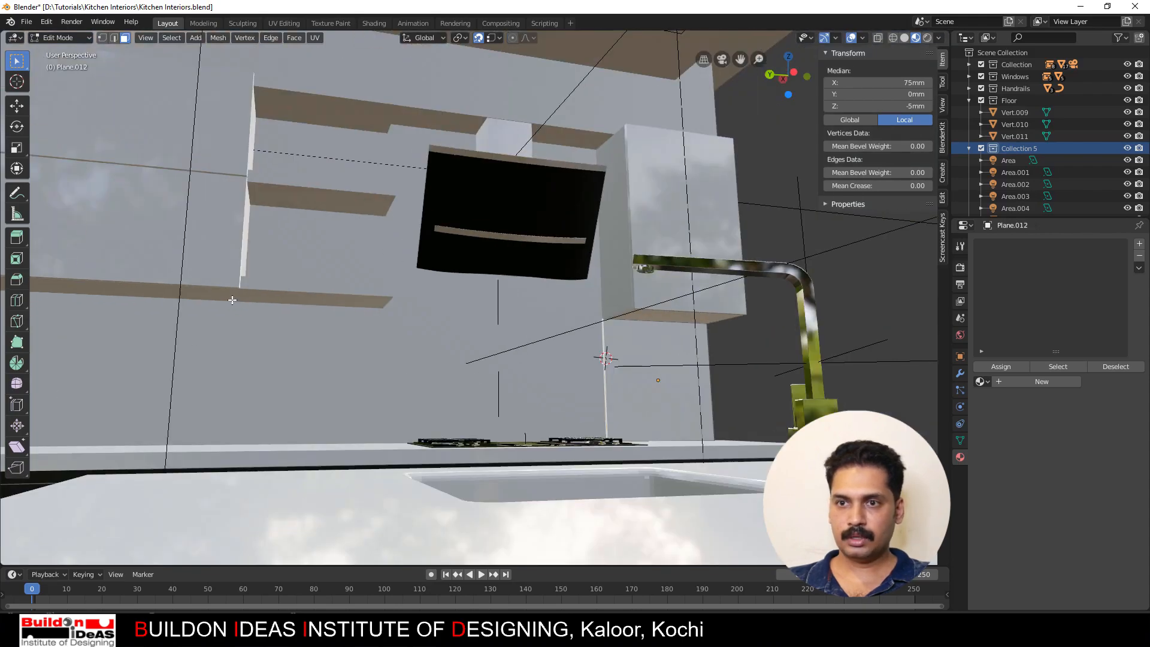
{"action": "key", "text": "e"}
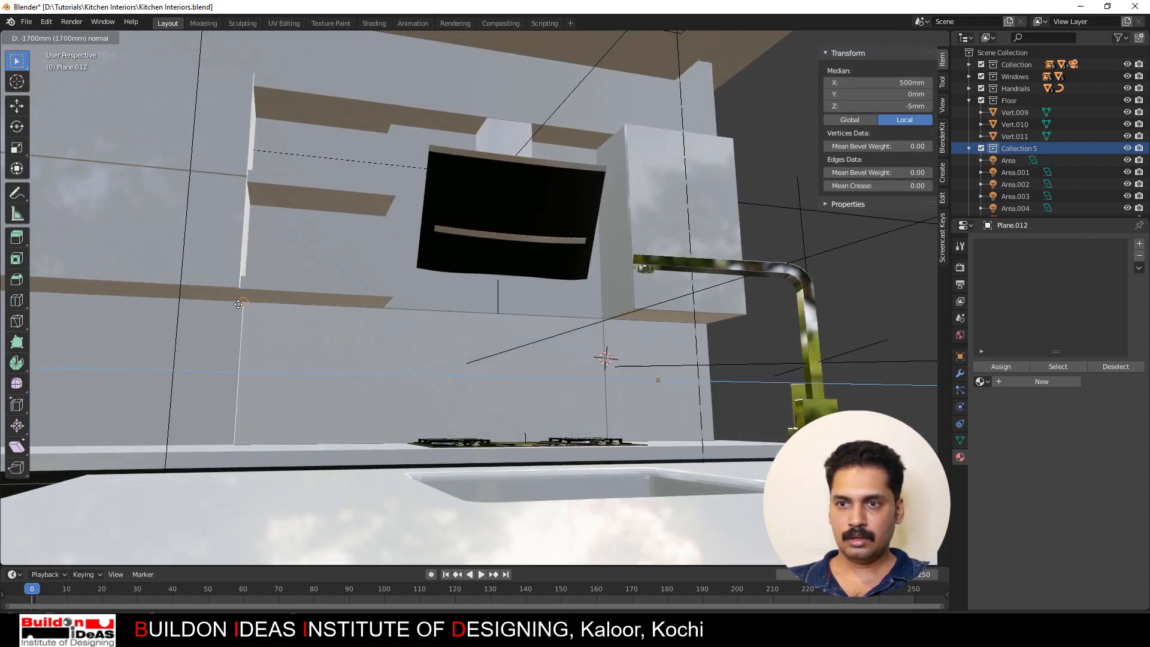
{"action": "left_click", "coordinate": [238, 304]}
{"action": "middle_click_drag", "start_coordinate": [402, 334], "coordinate": [414, 361]}
{"action": "scroll", "coordinate": [414, 362], "scroll_direction": "down", "scroll_amount": 3}
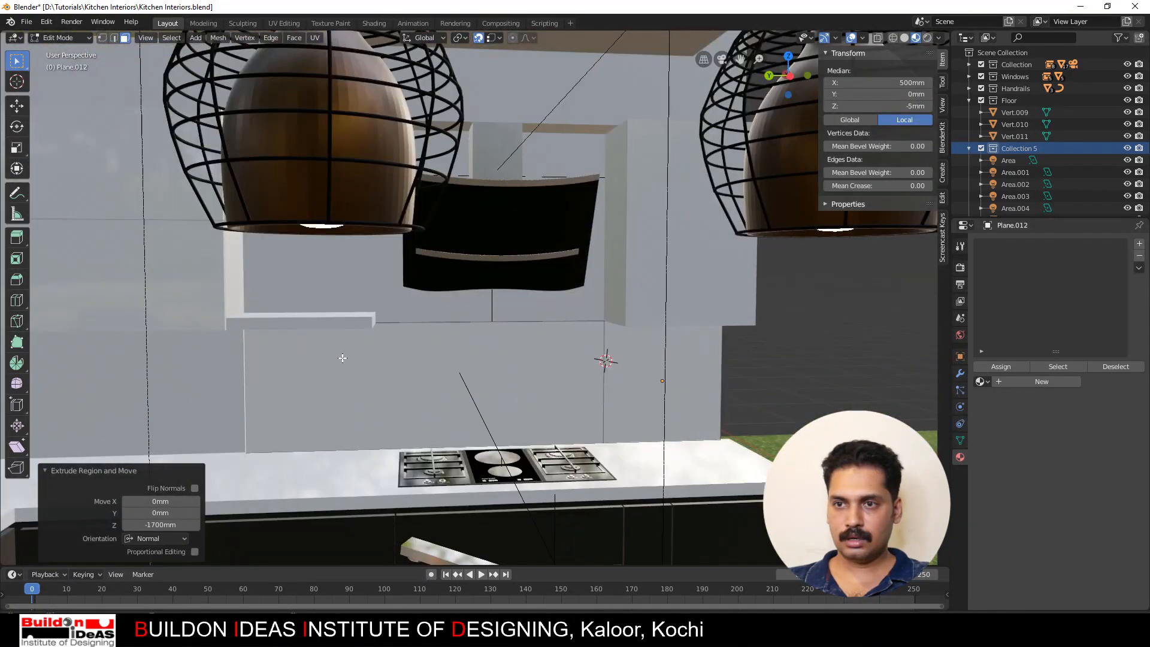
Step: Extrude the top face of the backsplash strip beside the tall oven cabinet by -900 mm, up to the cabinet's top
{"action": "middle_click_drag", "start_coordinate": [318, 411], "coordinate": [545, 412], "text": "shift"}
{"action": "middle_click_drag", "start_coordinate": [545, 412], "coordinate": [519, 407]}
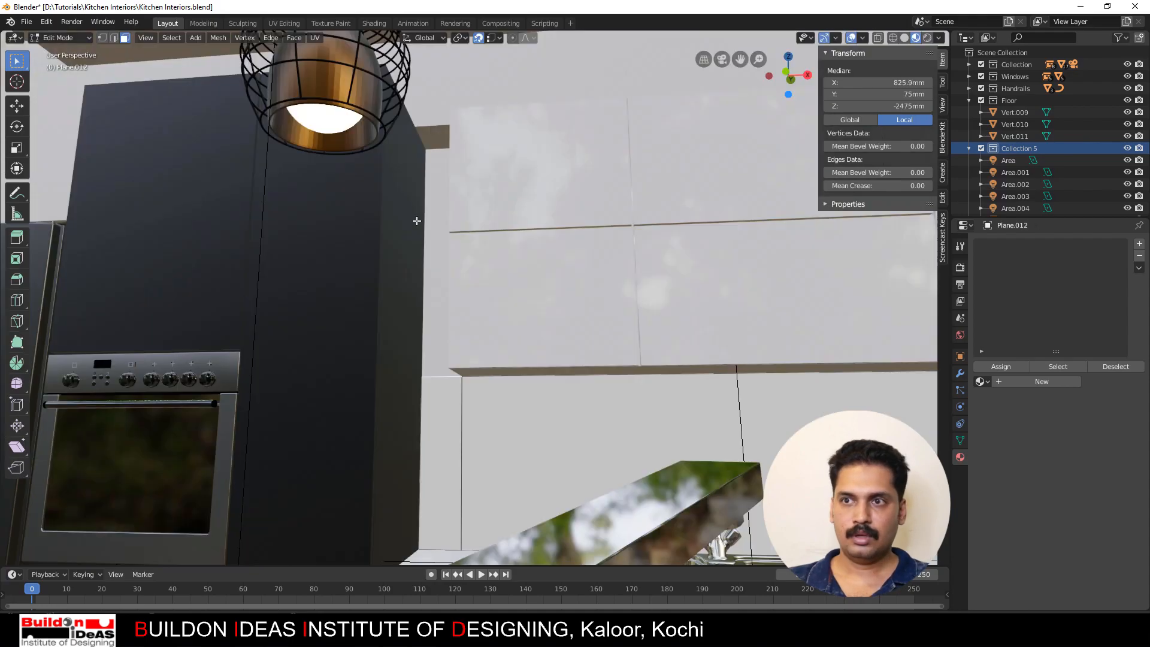
{"action": "key", "text": "e"}
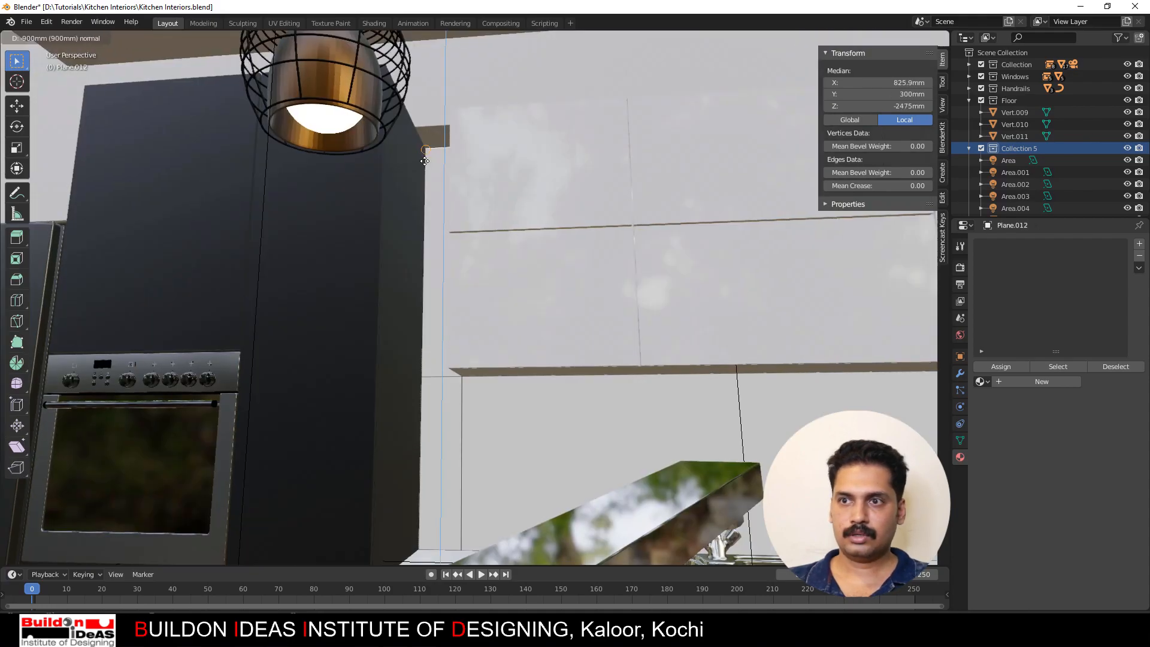
{"action": "left_click", "coordinate": [509, 269]}
Step: Extrude the top face of the backsplash section behind the cooker hood upward by -900 mm and save the file
{"action": "middle_click_drag", "start_coordinate": [509, 269], "coordinate": [346, 300]}
{"action": "scroll", "coordinate": [489, 280], "scroll_direction": "down", "scroll_amount": 4}
{"action": "middle_click_drag", "start_coordinate": [546, 377], "coordinate": [592, 388]}
{"action": "scroll", "coordinate": [592, 387], "scroll_direction": "down", "scroll_amount": 1}
{"action": "middle_click_drag", "start_coordinate": [731, 361], "coordinate": [724, 397]}
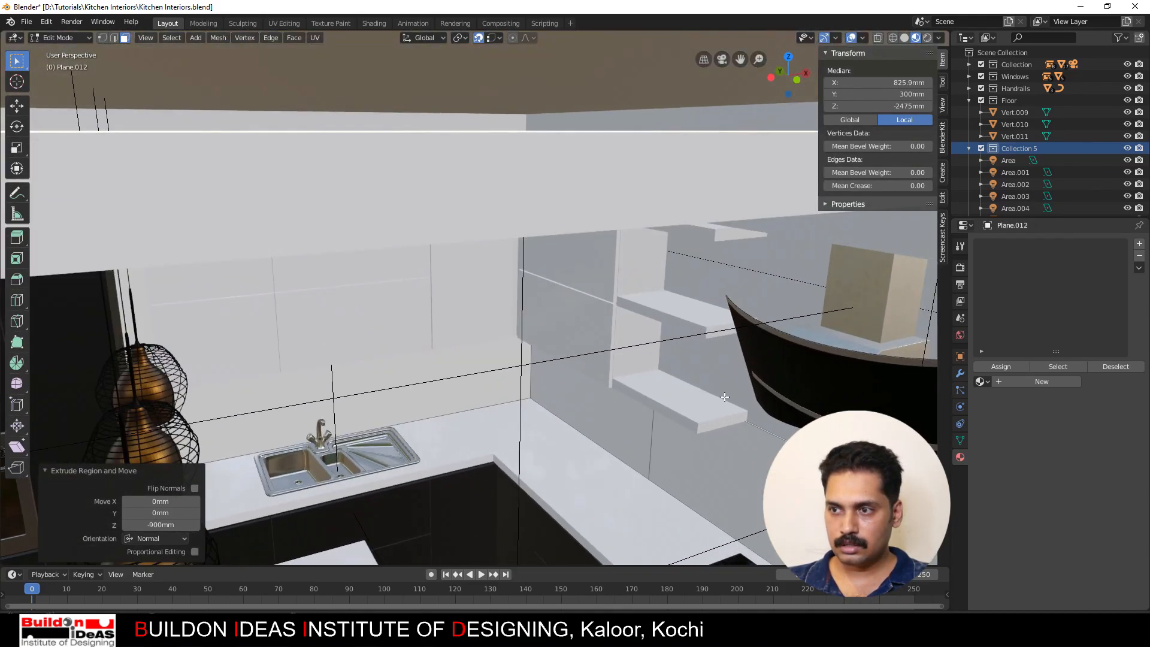
{"action": "left_click", "coordinate": [770, 432]}
{"action": "middle_click_drag", "start_coordinate": [770, 433], "coordinate": [765, 397]}
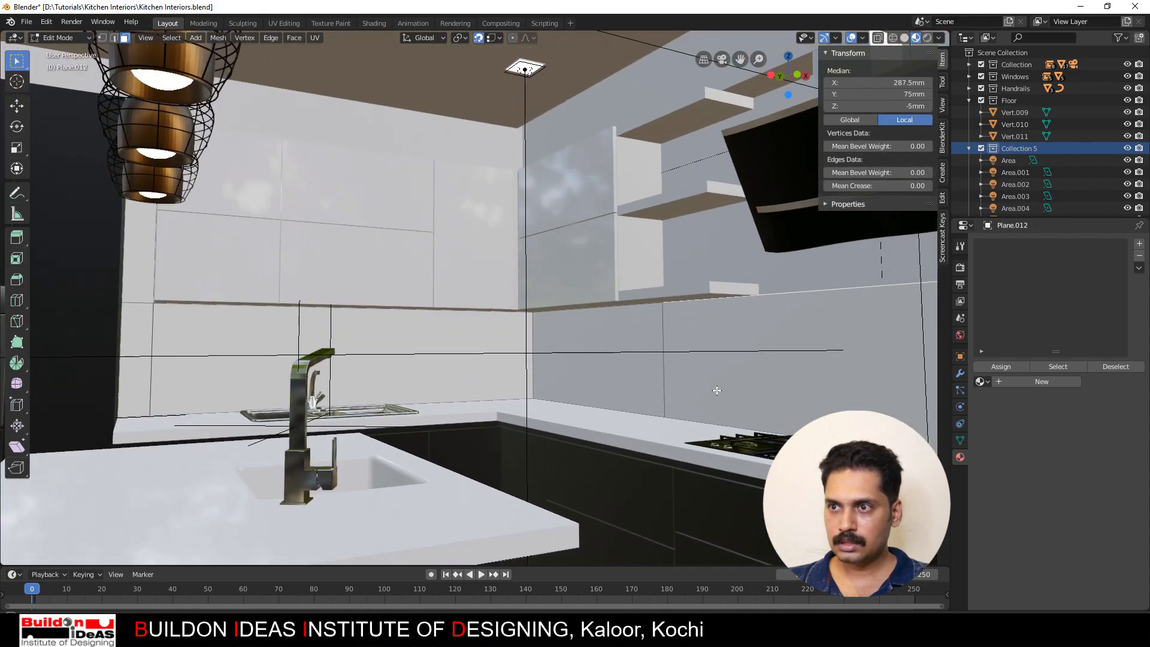
{"action": "middle_click_drag", "start_coordinate": [700, 379], "coordinate": [652, 208]}
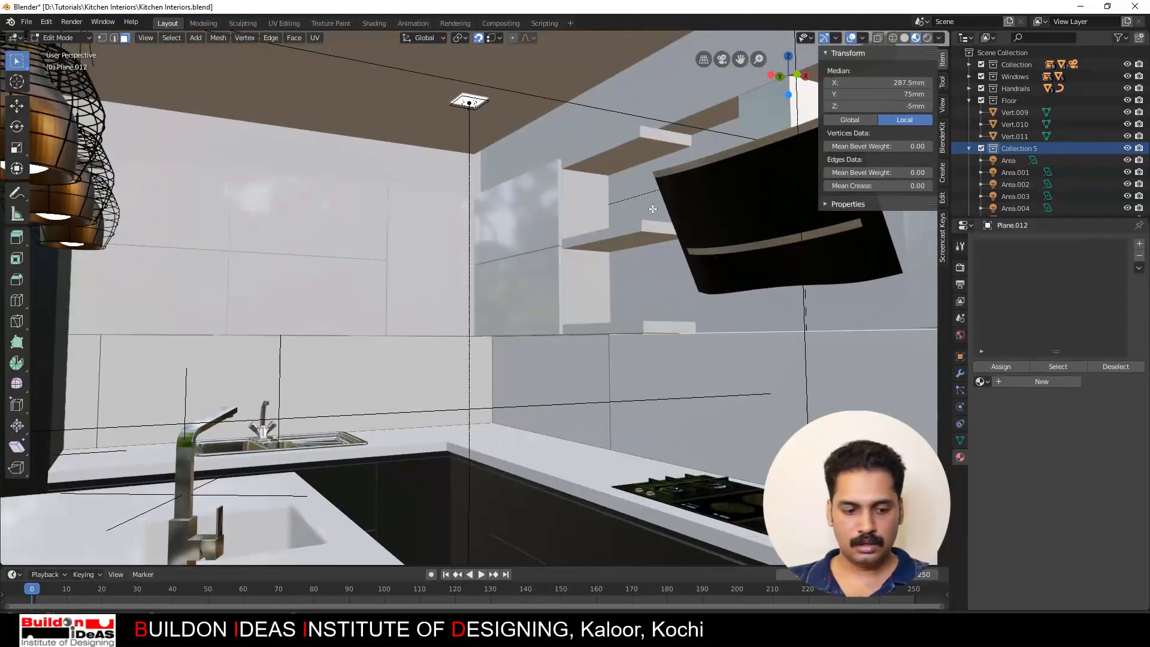
{"action": "key", "text": "e"}
{"action": "left_click", "coordinate": [690, 139]}
{"action": "scroll", "coordinate": [605, 239], "scroll_direction": "down", "scroll_amount": 6}
{"action": "middle_click_drag", "start_coordinate": [585, 297], "coordinate": [571, 380]}
{"action": "key", "text": "ctrl+s"}
{"action": "scroll", "coordinate": [569, 387], "scroll_direction": "up", "scroll_amount": 4}
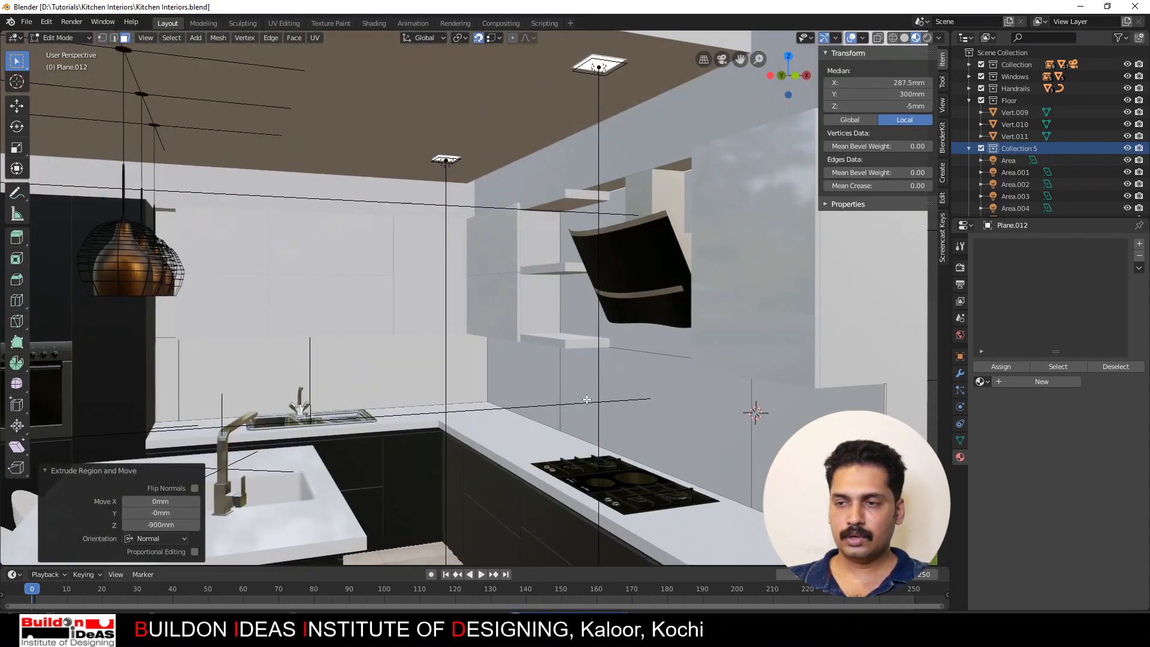
Step: Give the backsplash a new material and connect the carrara-white-marble-250x250 image to its Base Color
{"action": "key", "text": "Tab"}
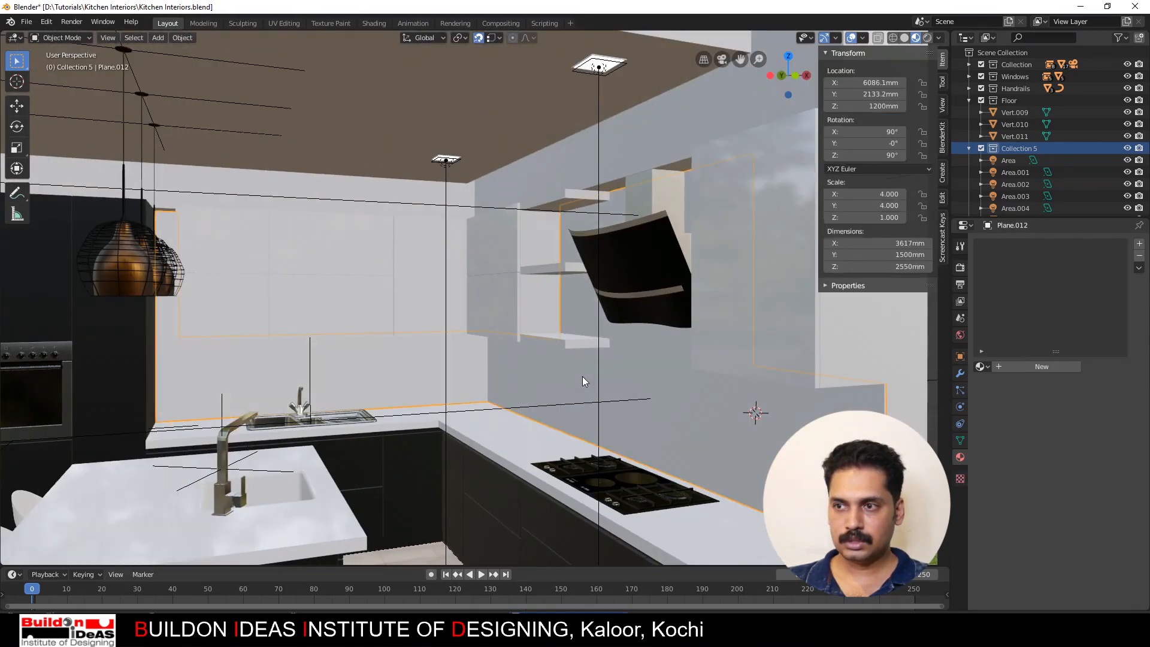
{"action": "left_click", "coordinate": [1001, 366]}
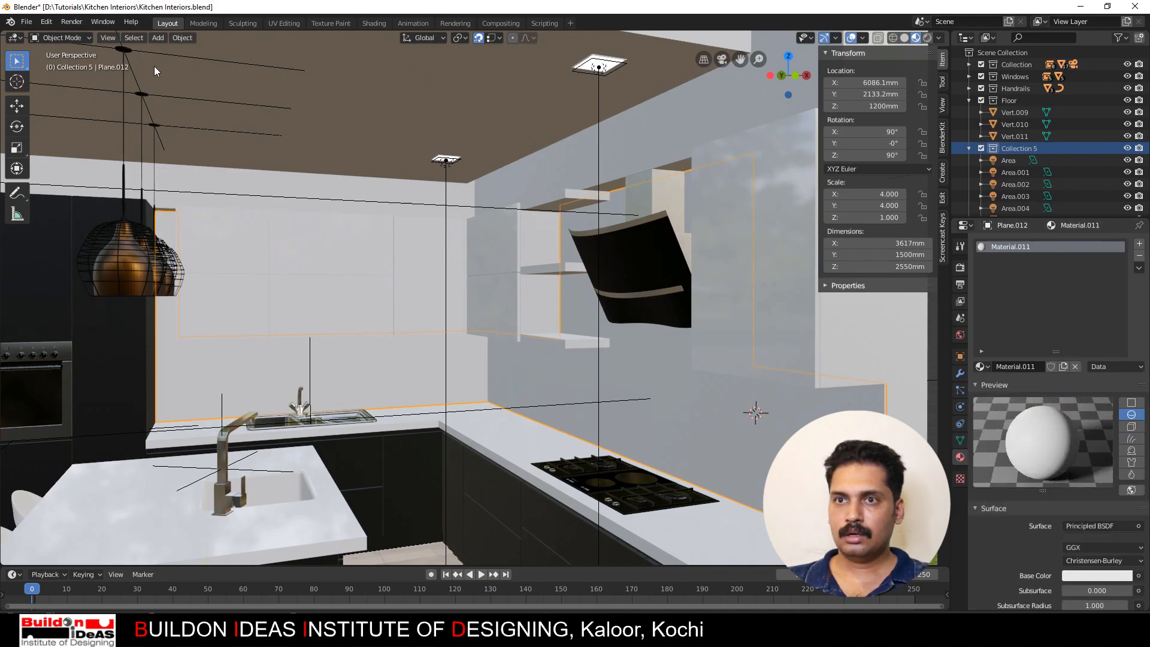
{"action": "left_click", "coordinate": [374, 22]}
{"action": "key", "text": "alt+Tab"}
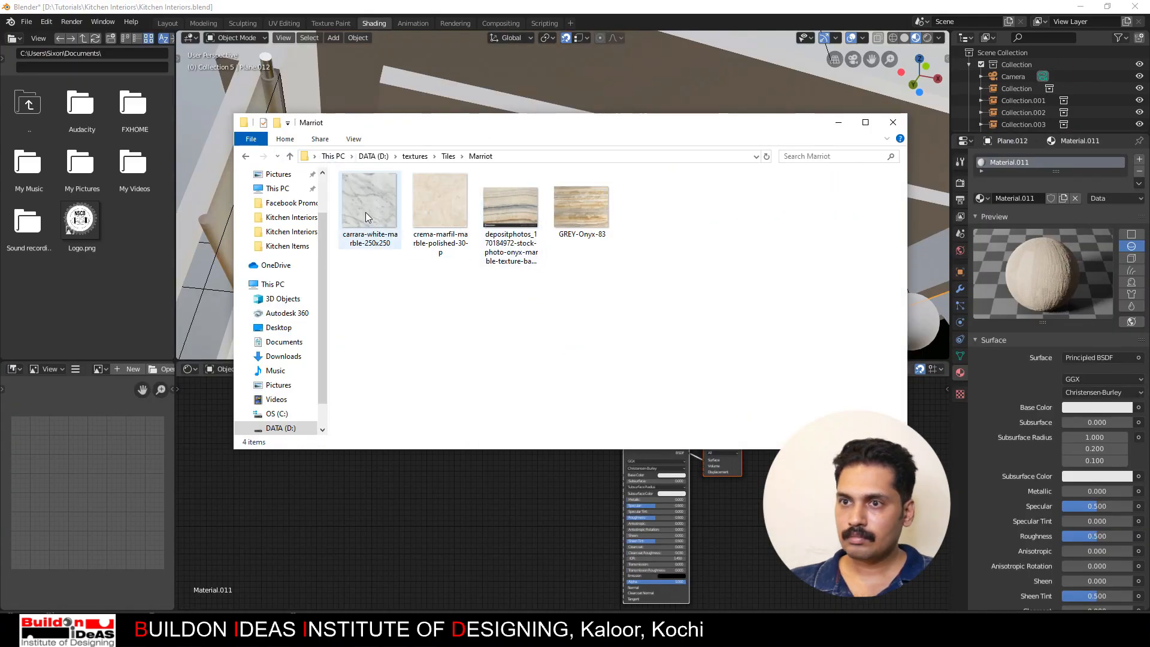
{"action": "left_click", "coordinate": [366, 217]}
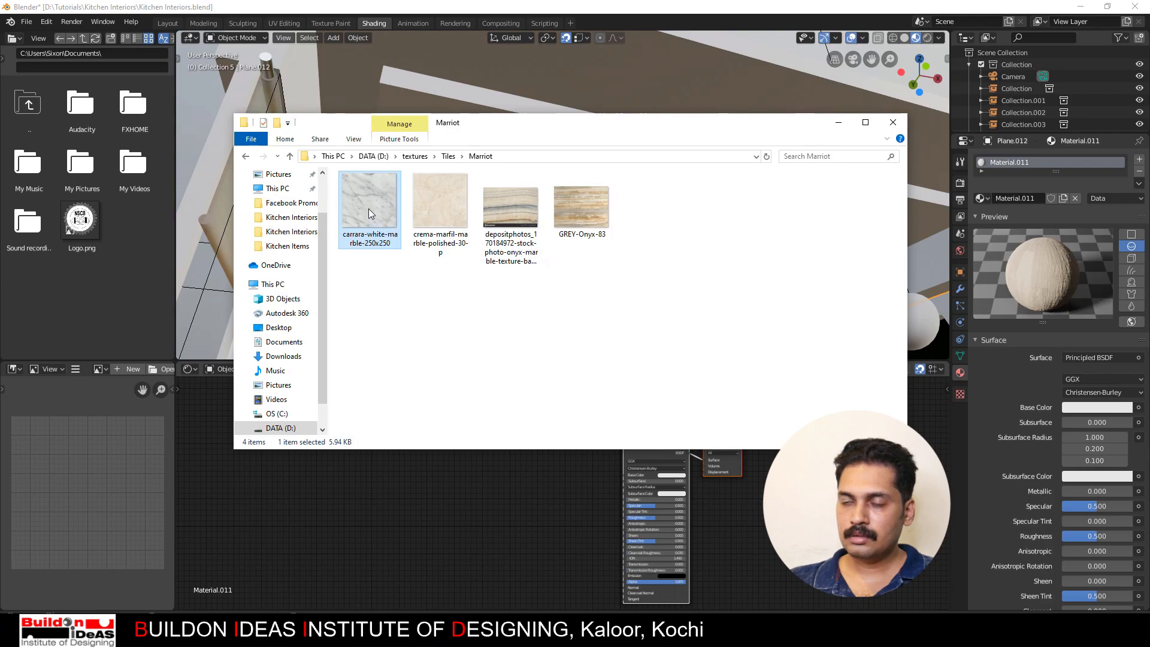
{"action": "left_click_drag", "start_coordinate": [368, 213], "coordinate": [624, 476]}
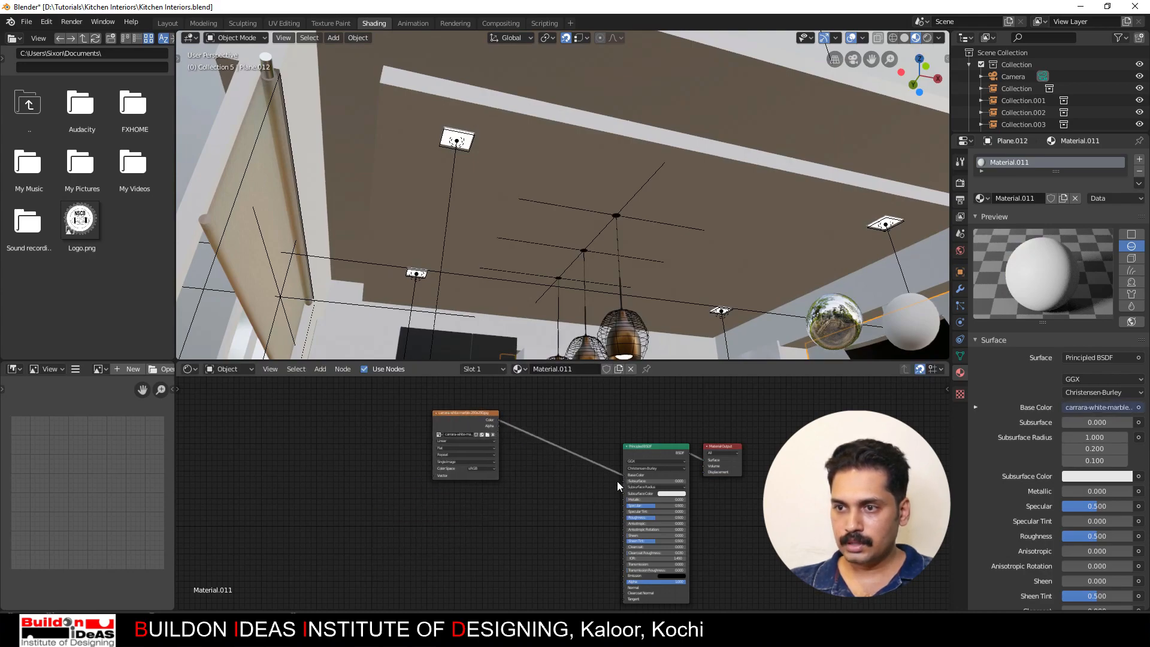
Step: Set the marble material's Specular to 1.000 and its Roughness to about 0.045
{"action": "scroll", "coordinate": [555, 480], "scroll_direction": "up", "scroll_amount": 4}
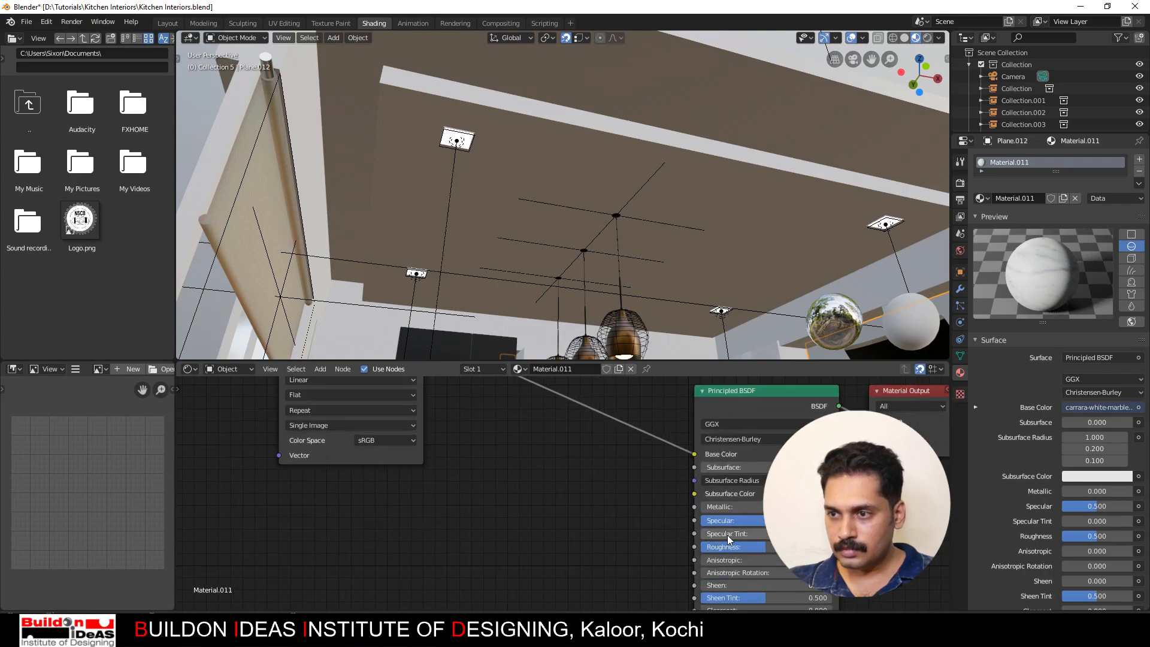
{"action": "left_click_drag", "start_coordinate": [756, 524], "coordinate": [747, 547]}
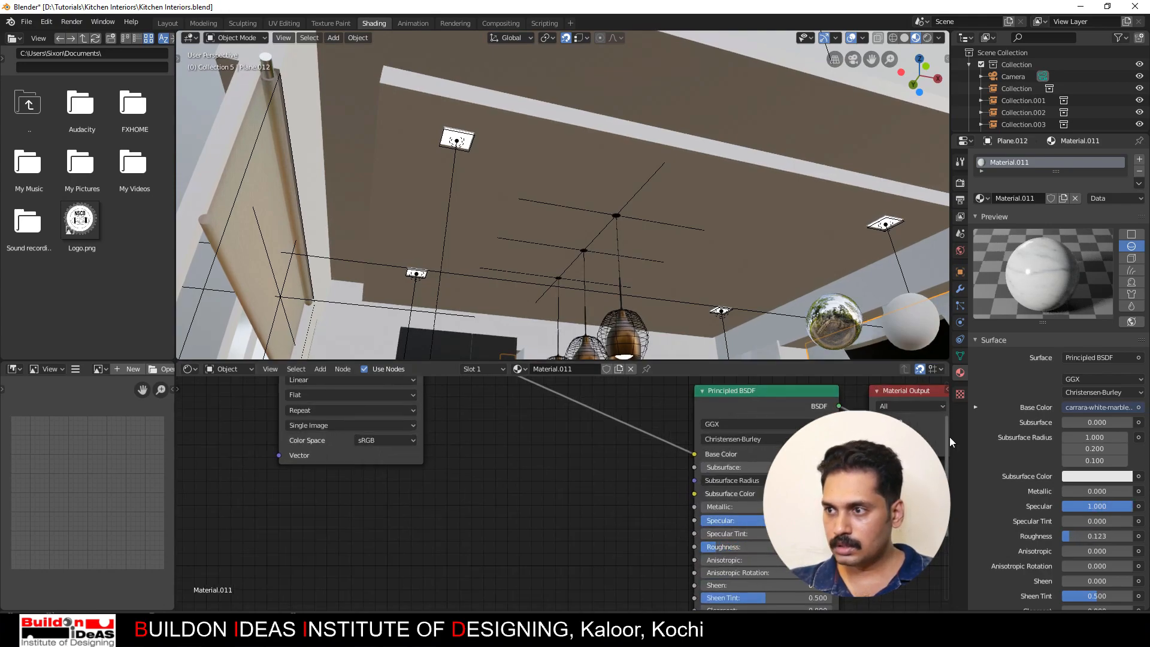
{"action": "left_click", "coordinate": [974, 341]}
{"action": "left_click", "coordinate": [974, 340]}
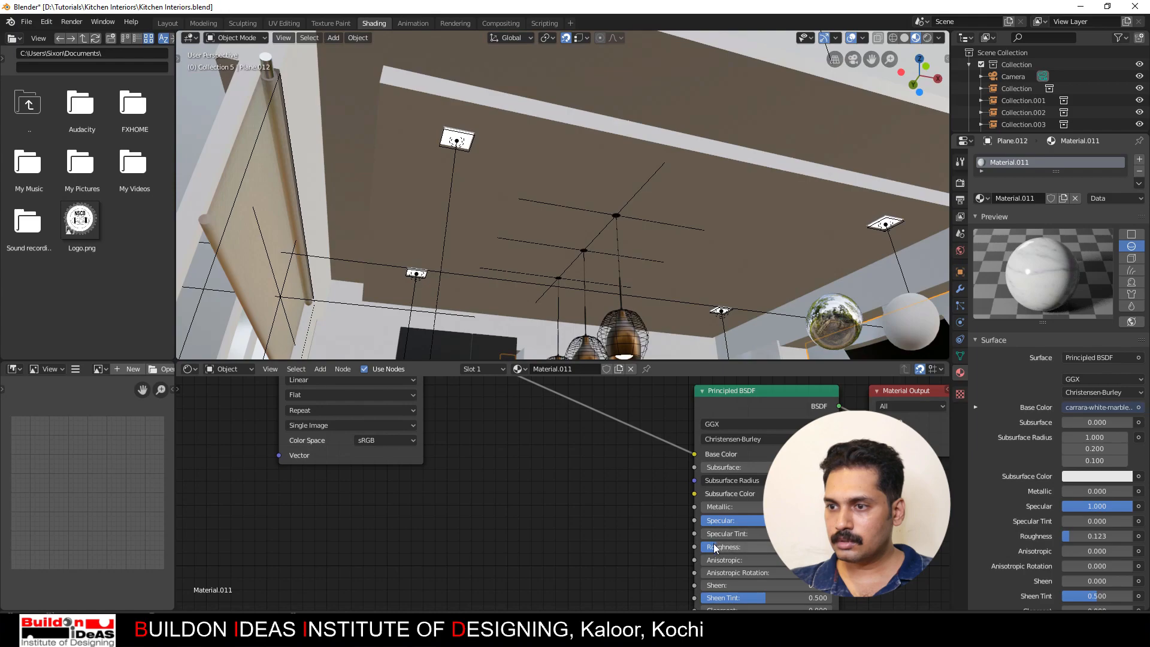
{"action": "left_click_drag", "start_coordinate": [712, 551], "coordinate": [702, 551]}
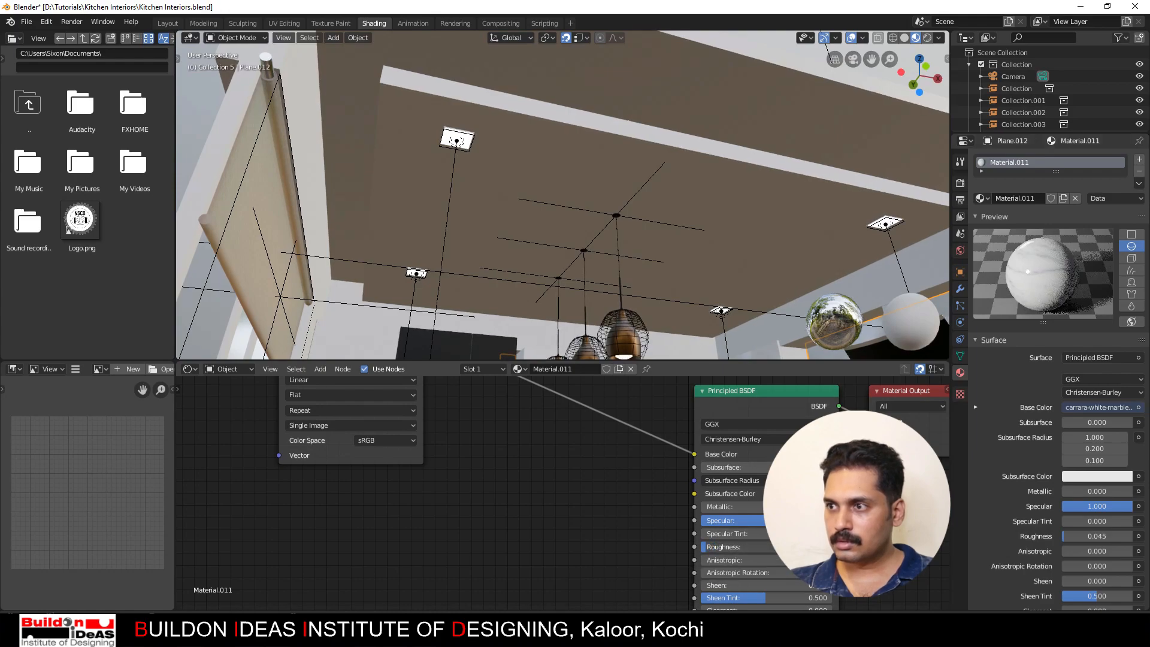
Step: Unwrap the backsplash faces on the hob wall, including the section behind the hood, with Smart UV Project at its default settings
{"action": "scroll", "coordinate": [618, 264], "scroll_direction": "down", "scroll_amount": 3}
{"action": "scroll", "coordinate": [659, 302], "scroll_direction": "up", "scroll_amount": 2}
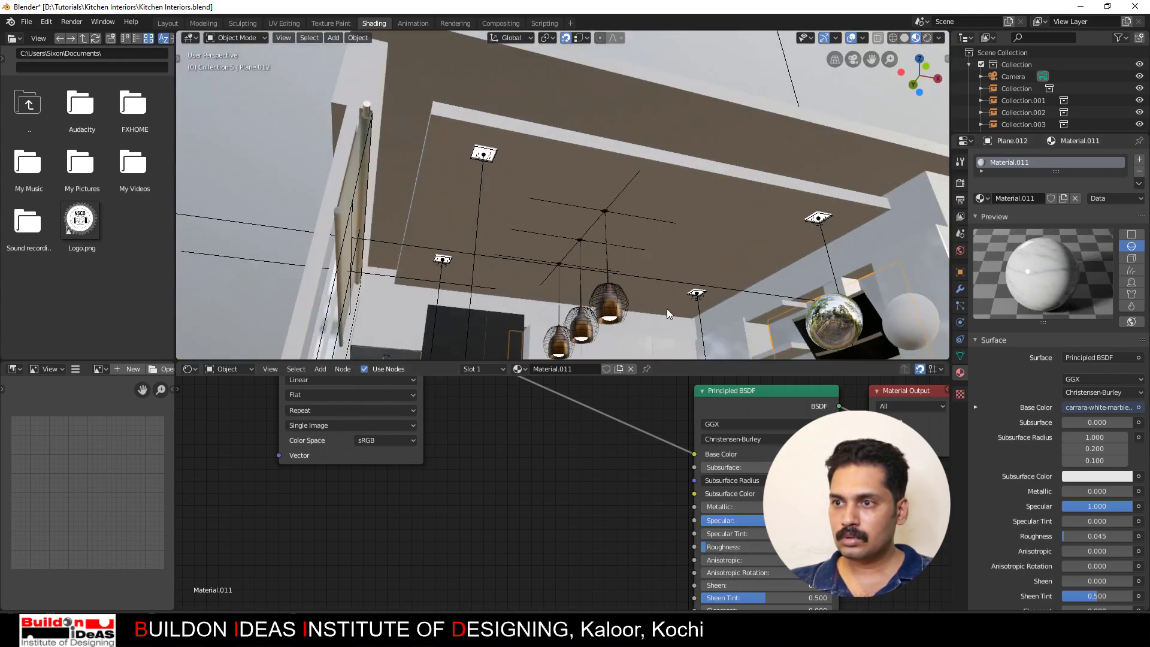
{"action": "scroll", "coordinate": [658, 299], "scroll_direction": "down", "scroll_amount": 3}
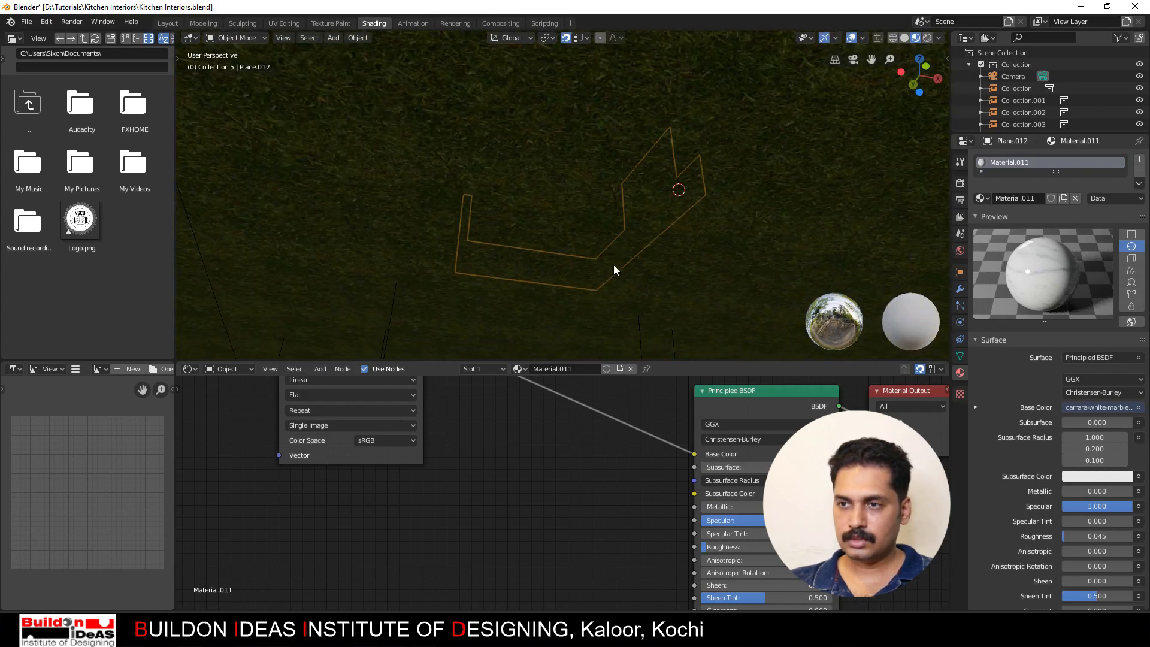
{"action": "middle_click_drag", "start_coordinate": [613, 264], "coordinate": [602, 317]}
{"action": "scroll", "coordinate": [615, 301], "scroll_direction": "up", "scroll_amount": 6}
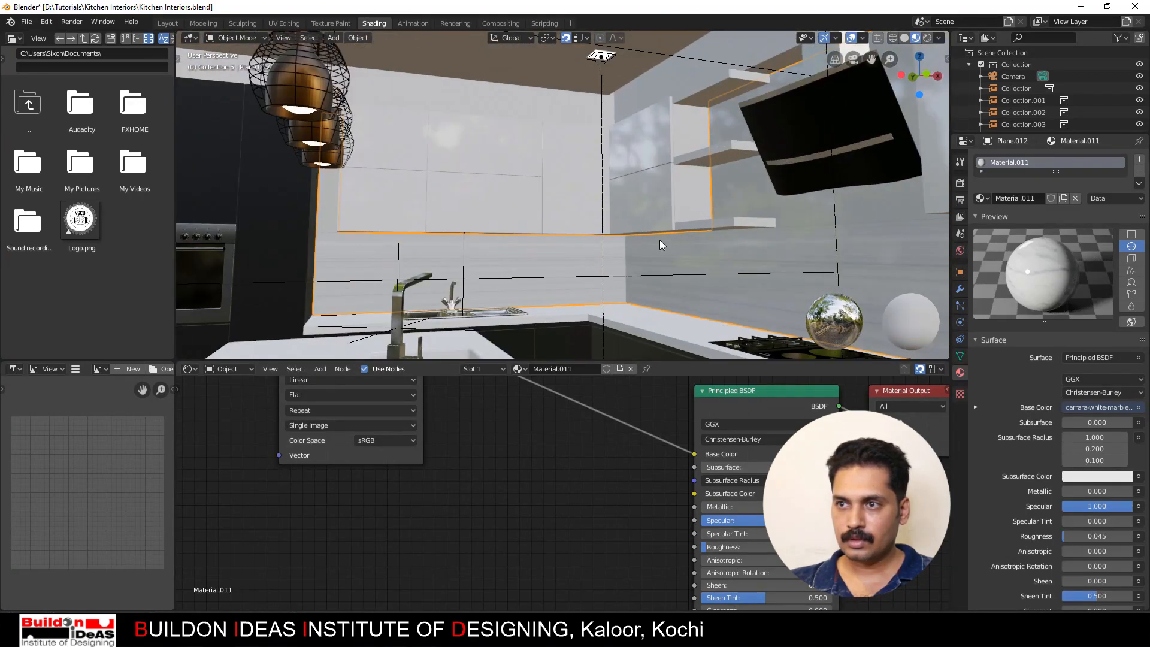
{"action": "middle_click_drag", "start_coordinate": [648, 254], "coordinate": [551, 264], "text": "shift"}
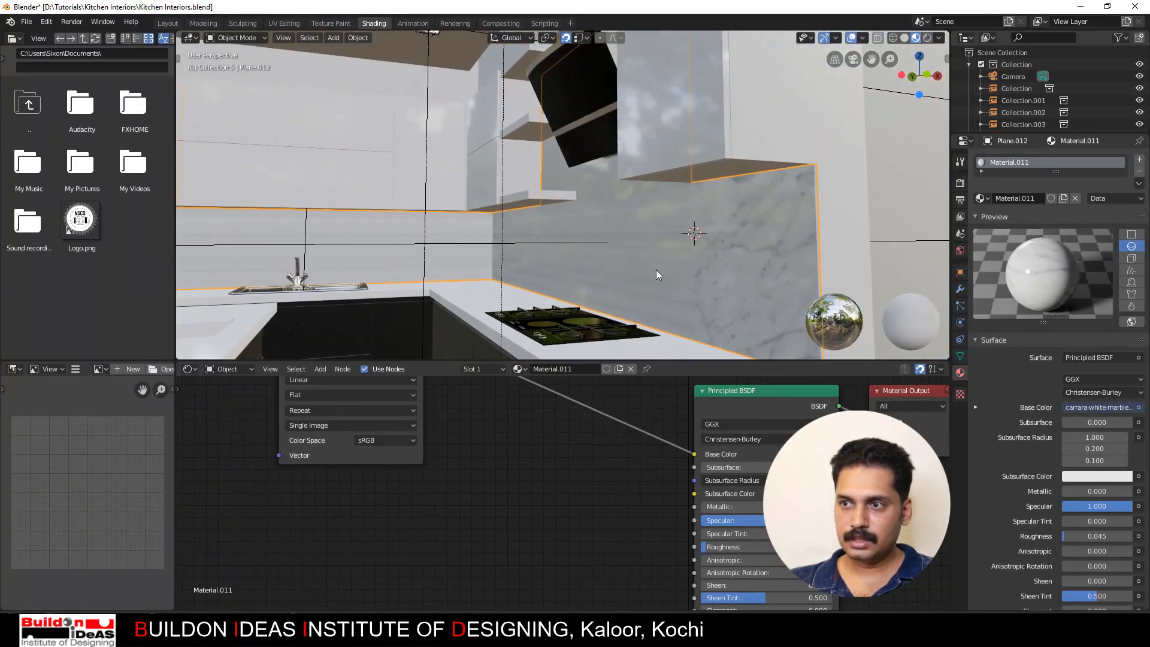
{"action": "middle_click_drag", "start_coordinate": [656, 269], "coordinate": [666, 279]}
{"action": "key", "text": "Tab"}
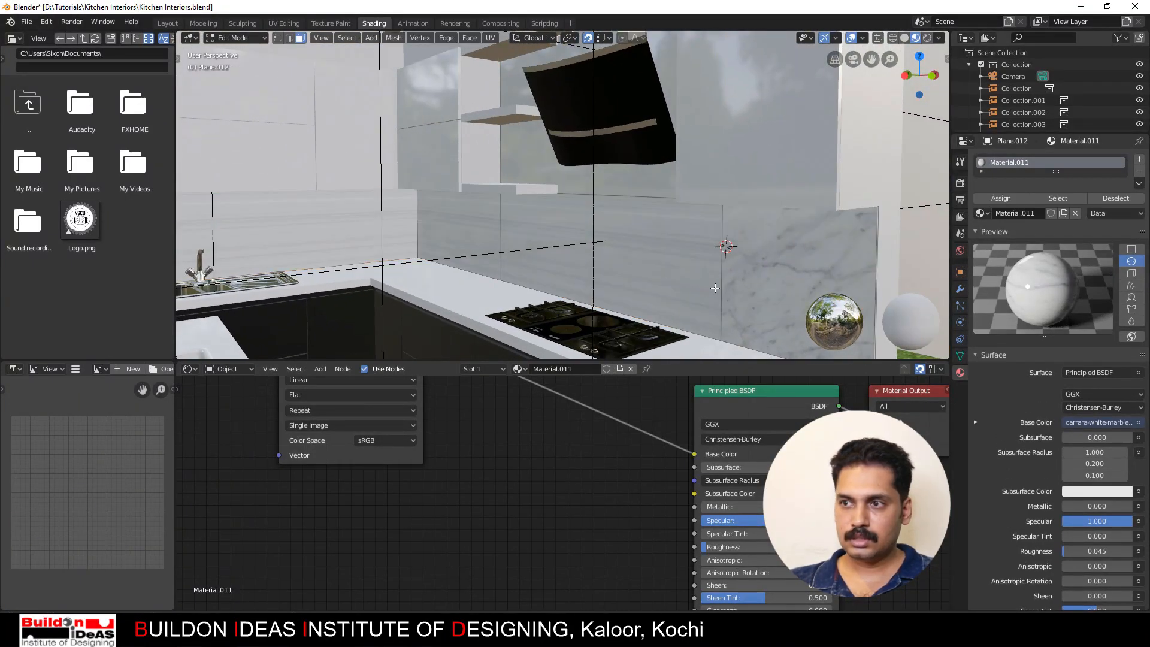
{"action": "key", "text": "a"}
{"action": "left_click", "coordinate": [663, 270], "text": "shift"}
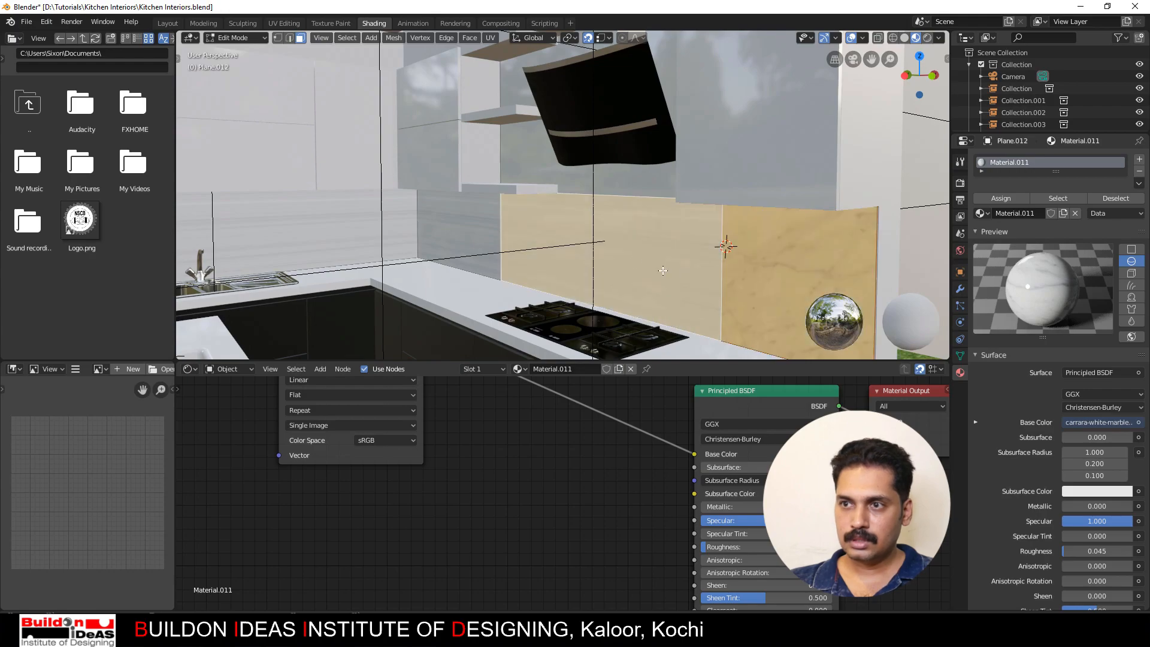
{"action": "left_click", "coordinate": [591, 186], "text": "shift"}
{"action": "middle_click_drag", "start_coordinate": [476, 225], "coordinate": [515, 244]}
{"action": "right_click", "coordinate": [607, 236]}
{"action": "mouse_move", "coordinate": [606, 236]}
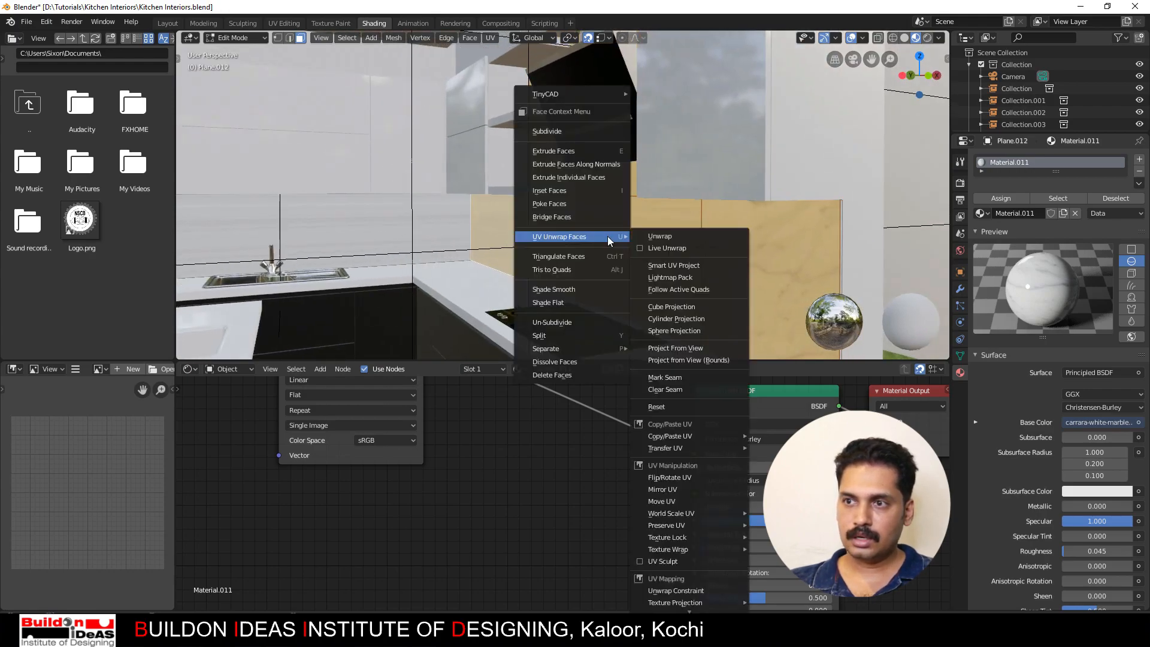
{"action": "left_click", "coordinate": [660, 265]}
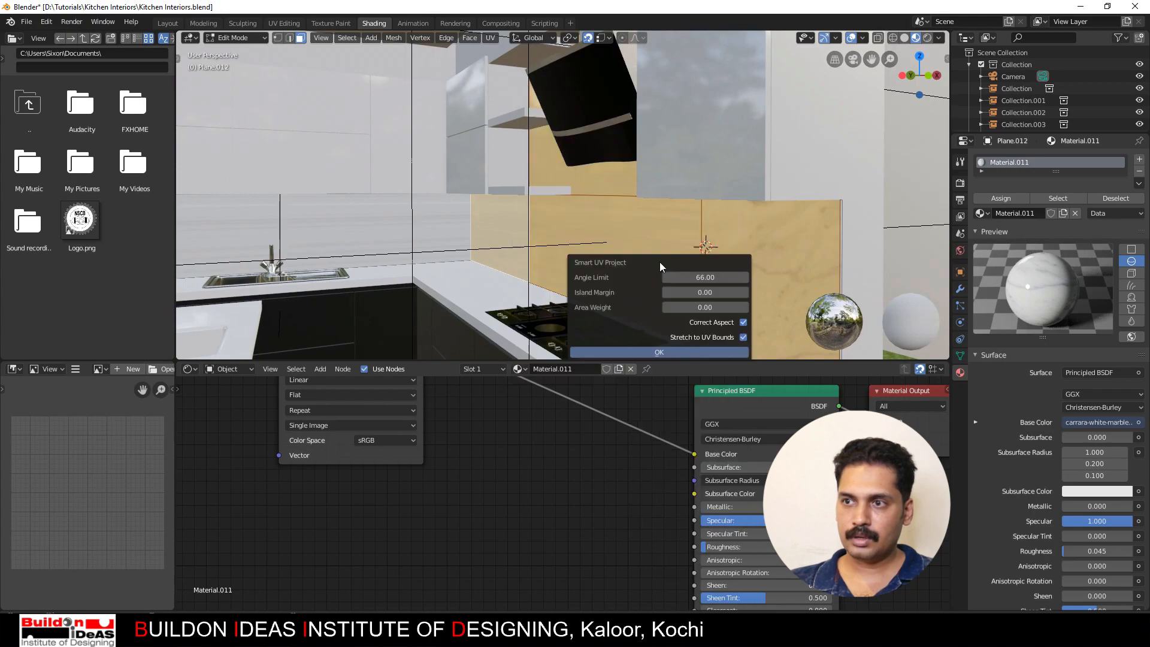
{"action": "left_click", "coordinate": [649, 353]}
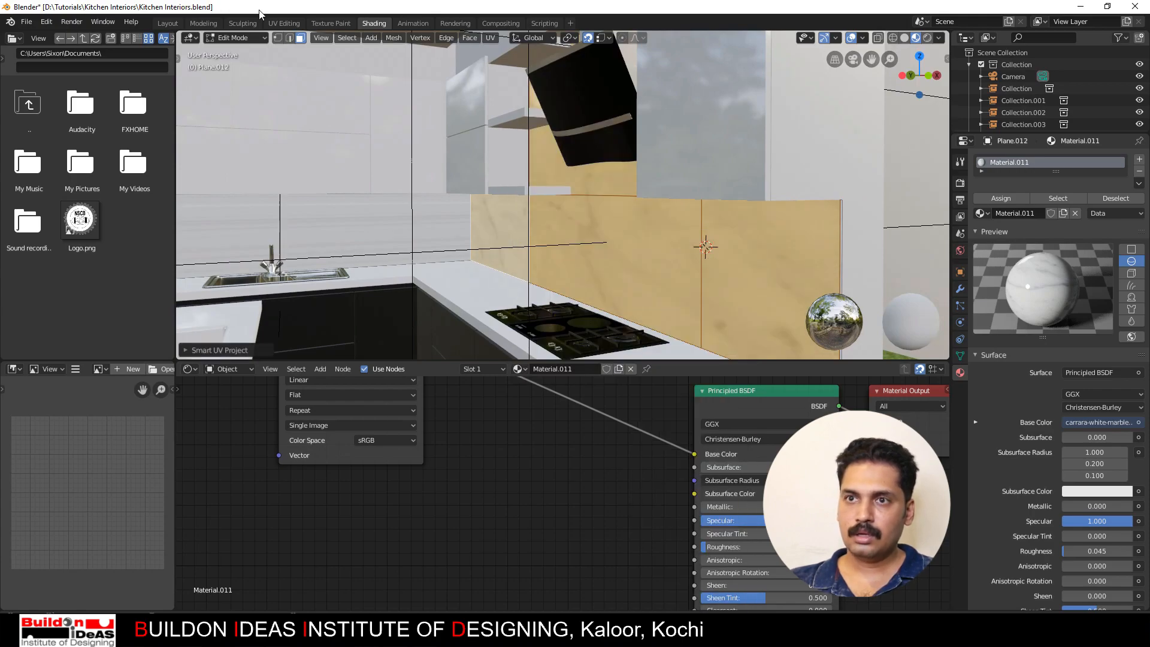
Step: Scale the hob wall's UV faces up about 5 times over the marble image in the UV editor and rotate them
{"action": "left_click", "coordinate": [285, 23]}
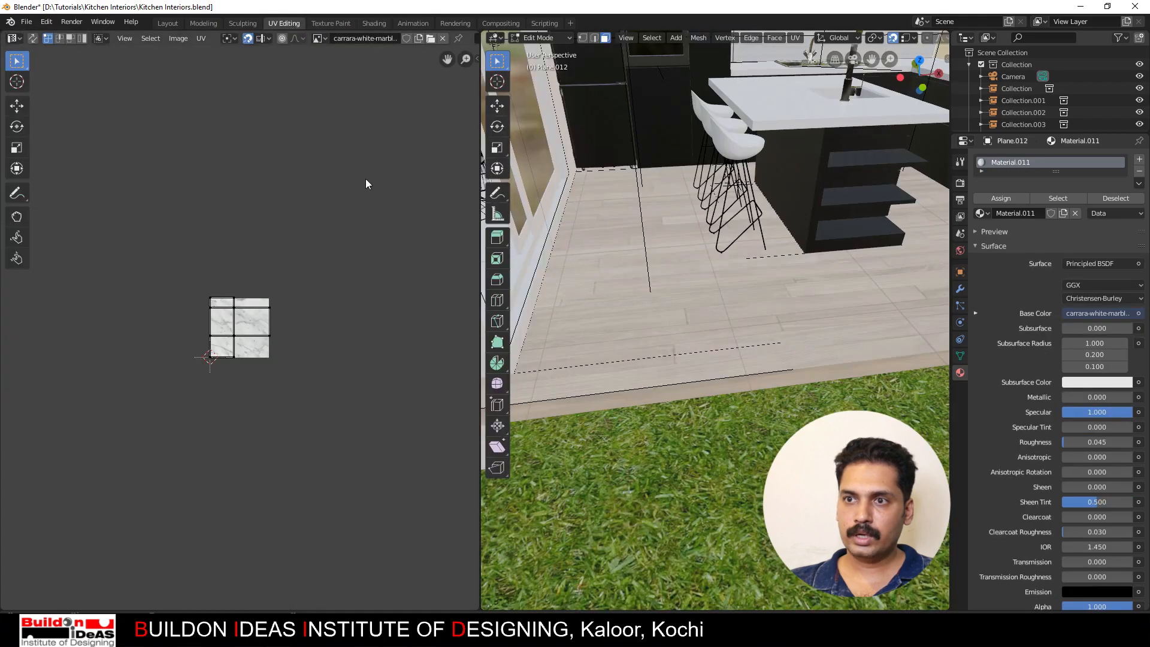
{"action": "scroll", "coordinate": [250, 324], "scroll_direction": "up", "scroll_amount": 6}
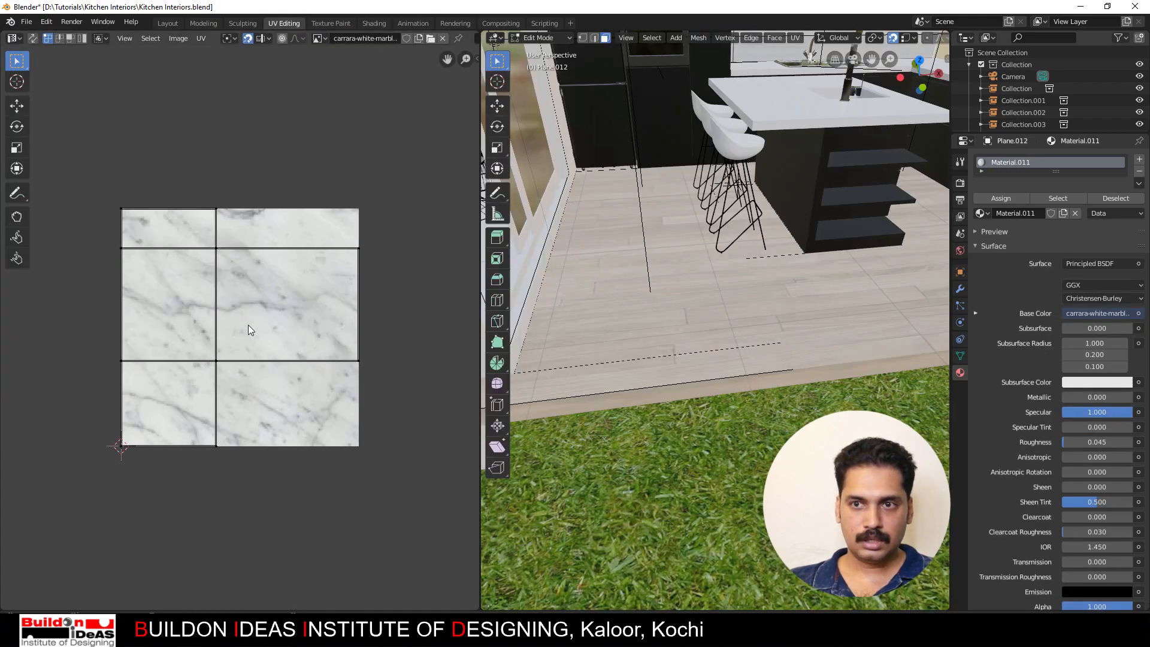
{"action": "left_click", "coordinate": [248, 328]}
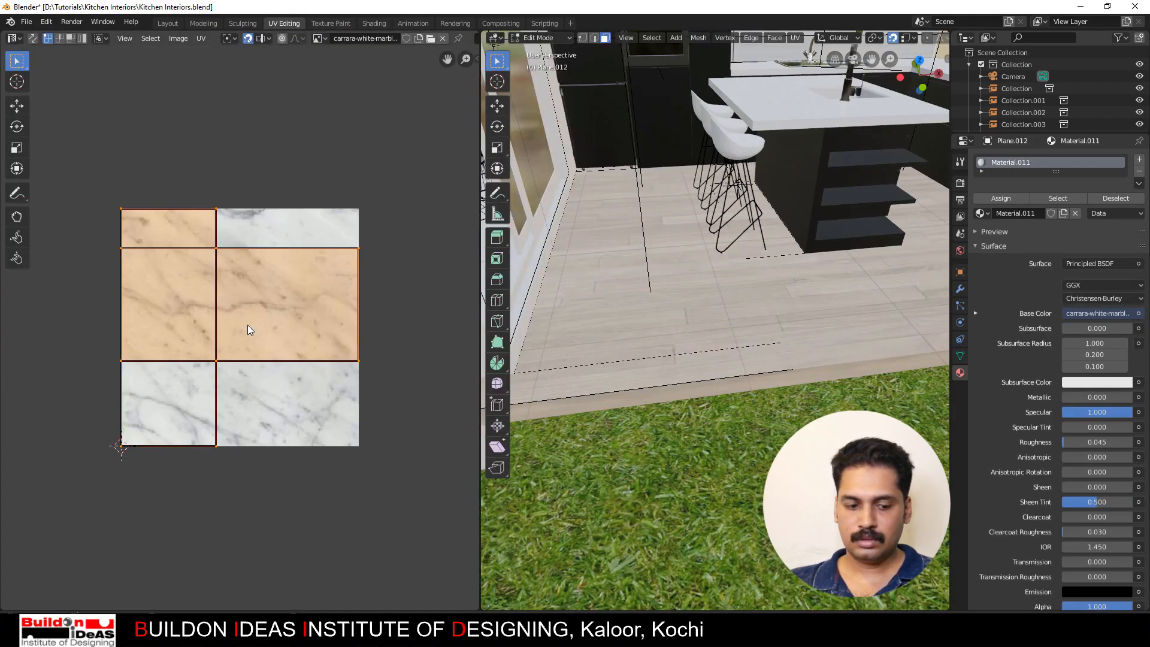
{"action": "key", "text": "s"}
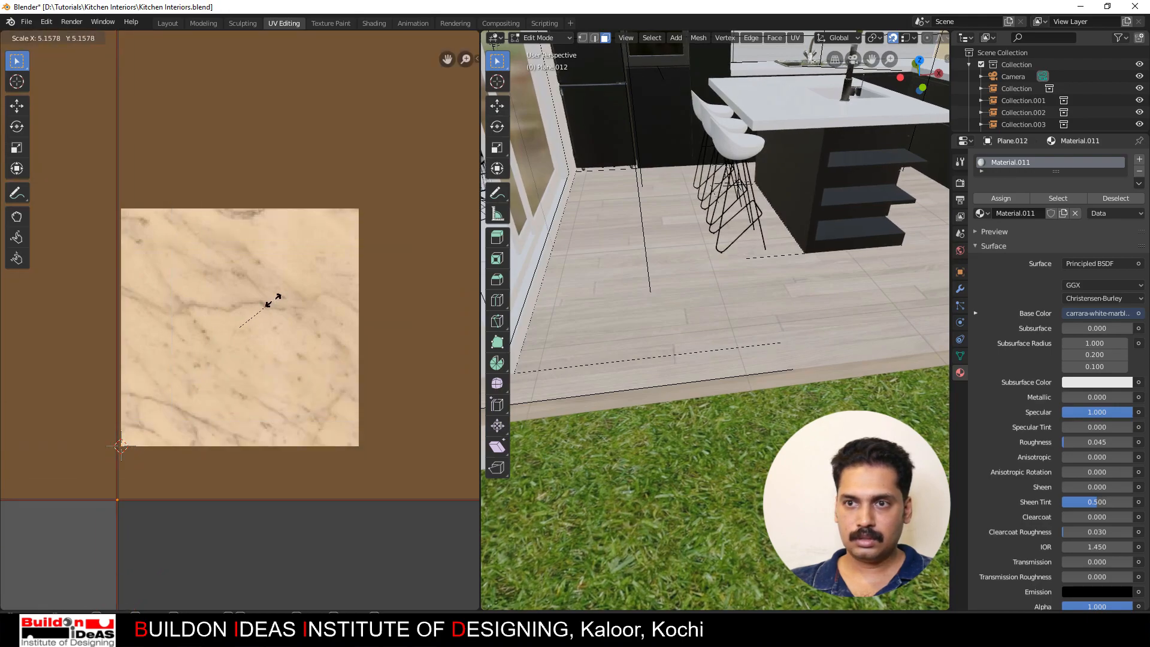
{"action": "left_click", "coordinate": [273, 300]}
Step: Unwrap the backsplash faces on the sink wall with Smart UV Project at its default settings
{"action": "scroll", "coordinate": [677, 290], "scroll_direction": "down", "scroll_amount": 3}
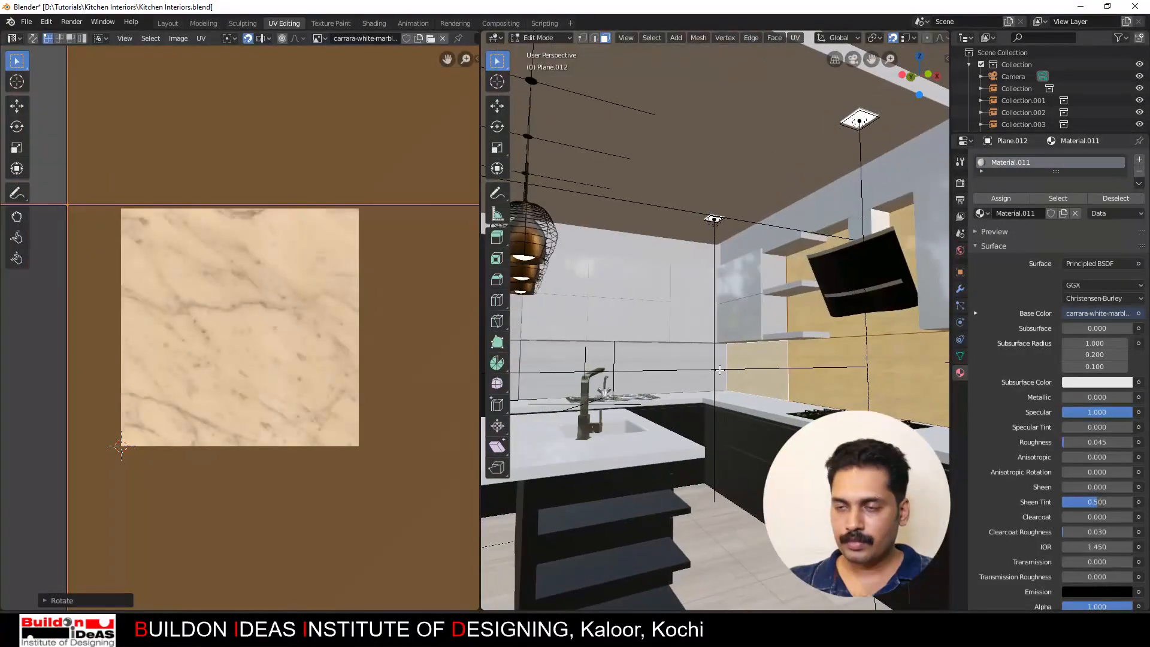
{"action": "middle_click_drag", "start_coordinate": [707, 374], "coordinate": [664, 365]}
{"action": "left_click", "coordinate": [680, 360]}
{"action": "left_click", "coordinate": [617, 365], "text": "shift"}
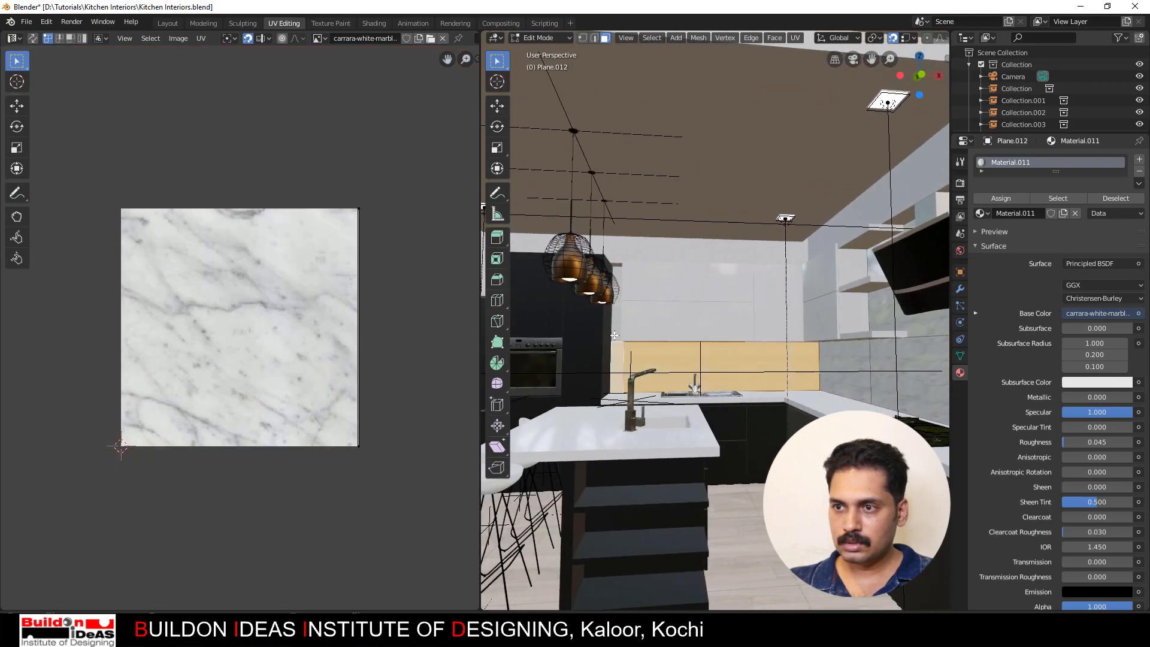
{"action": "left_click", "coordinate": [614, 334], "text": "shift"}
{"action": "scroll", "coordinate": [347, 351], "scroll_direction": "down", "scroll_amount": 6}
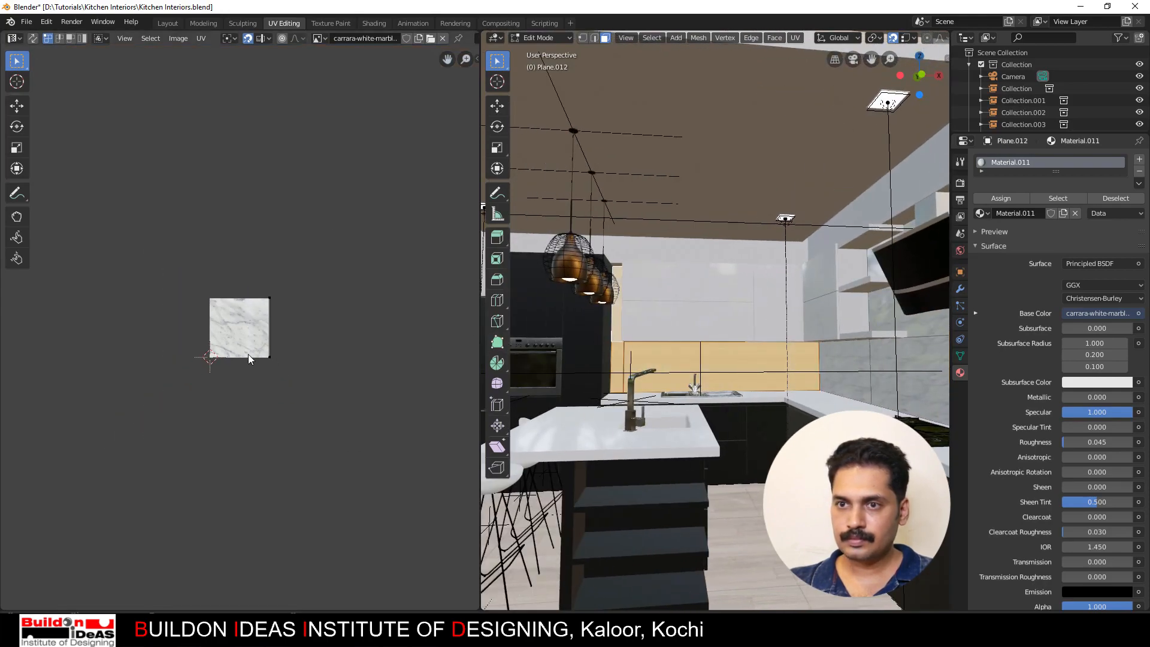
{"action": "right_click", "coordinate": [676, 357]}
{"action": "mouse_move", "coordinate": [675, 357]}
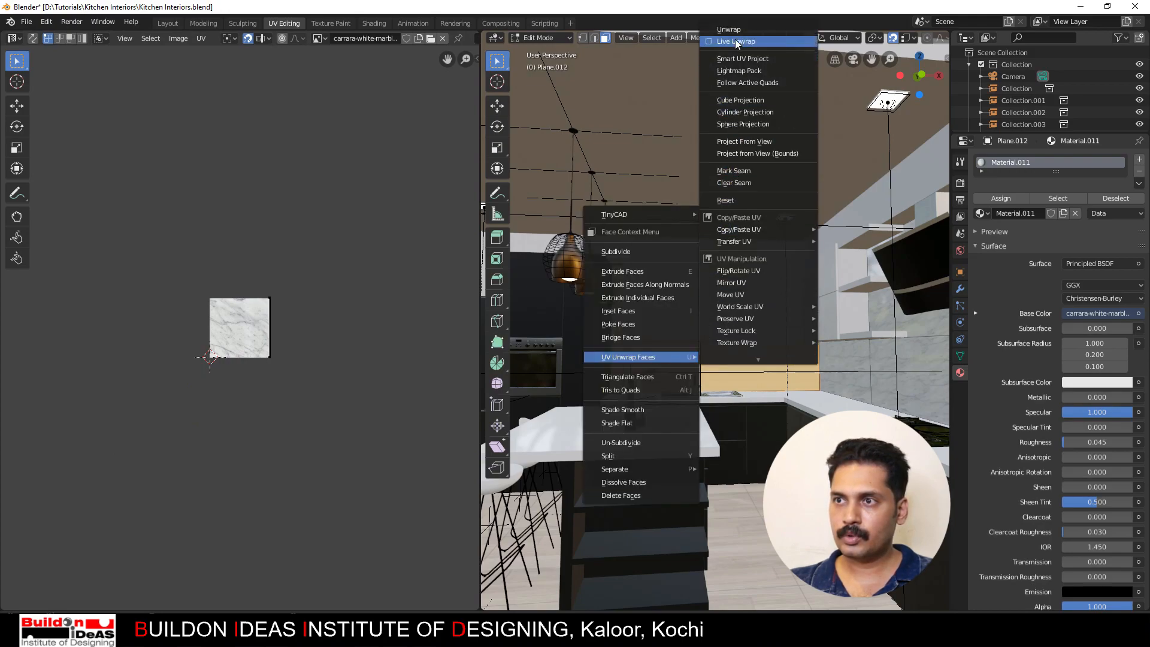
{"action": "left_click", "coordinate": [725, 58]}
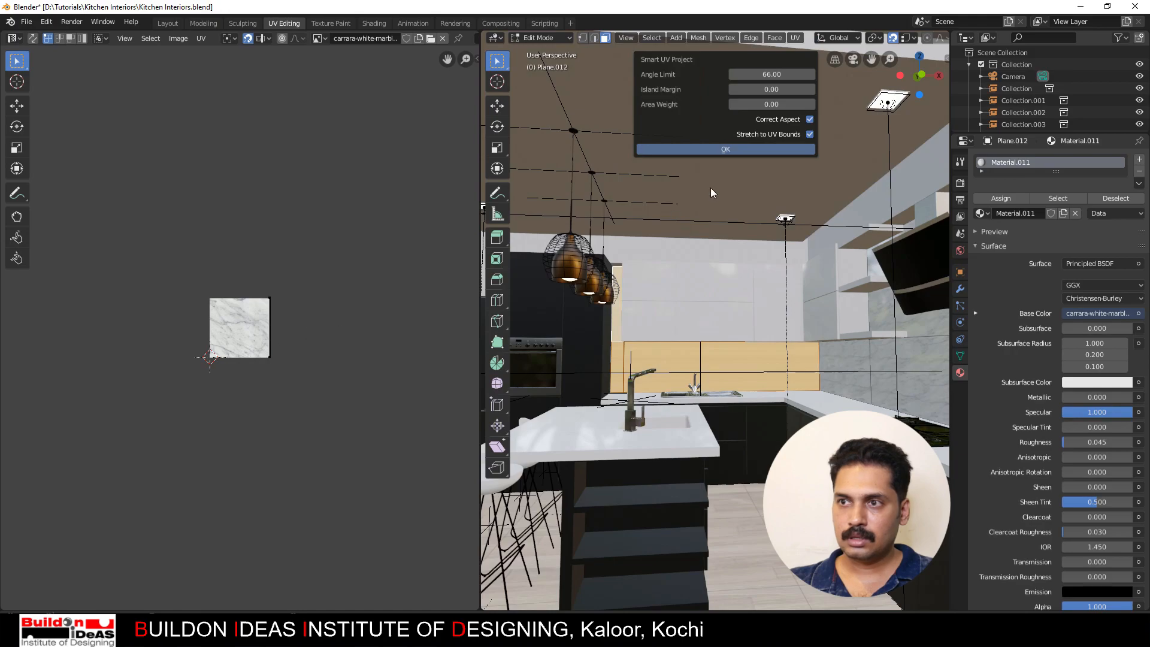
{"action": "left_click", "coordinate": [722, 148]}
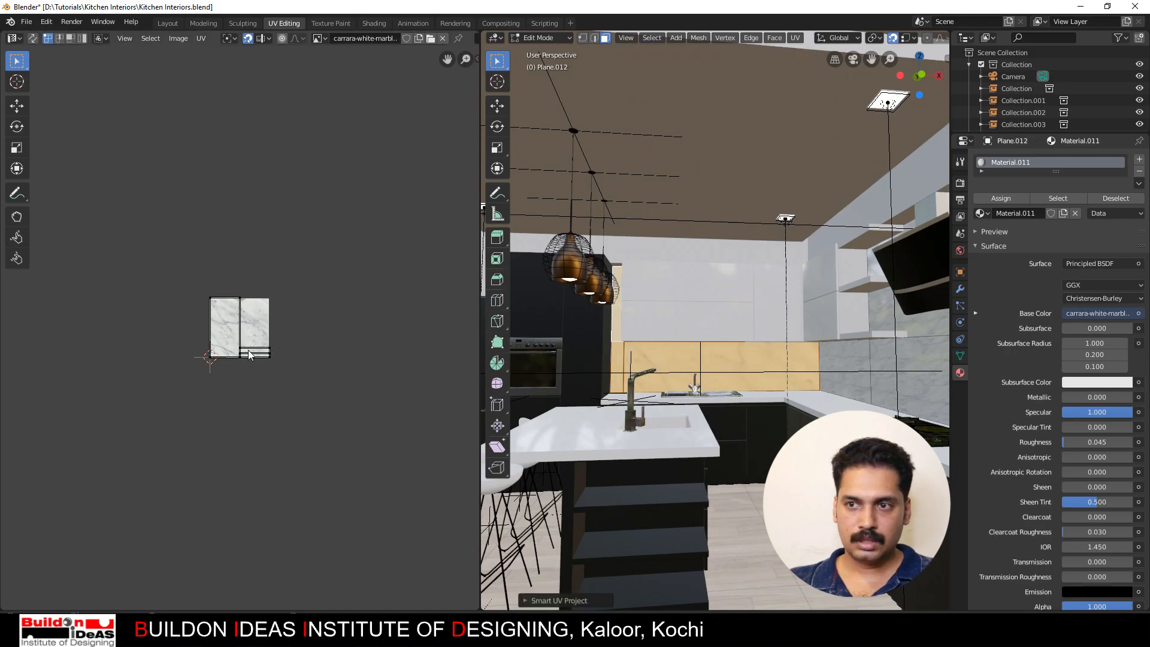
Step: Scale up the sink wall's UV faces over the marble image and check the backsplash in the kitchen view
{"action": "key", "text": "a"}
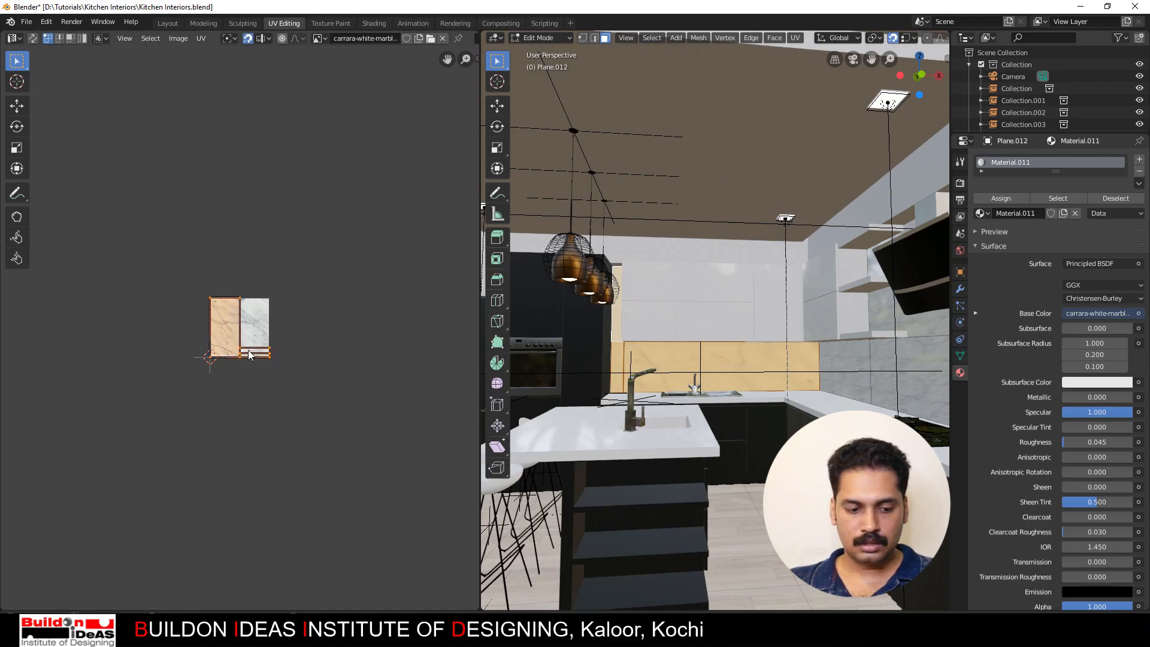
{"action": "key", "text": "s"}
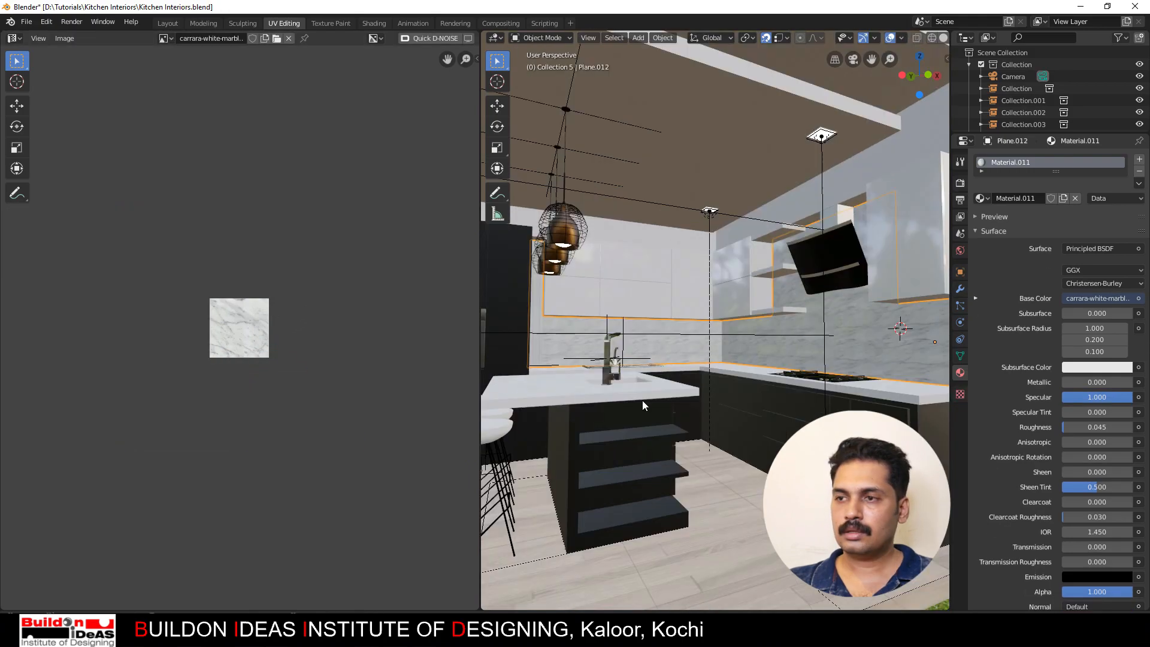
{"action": "middle_click_drag", "start_coordinate": [642, 400], "coordinate": [668, 443]}
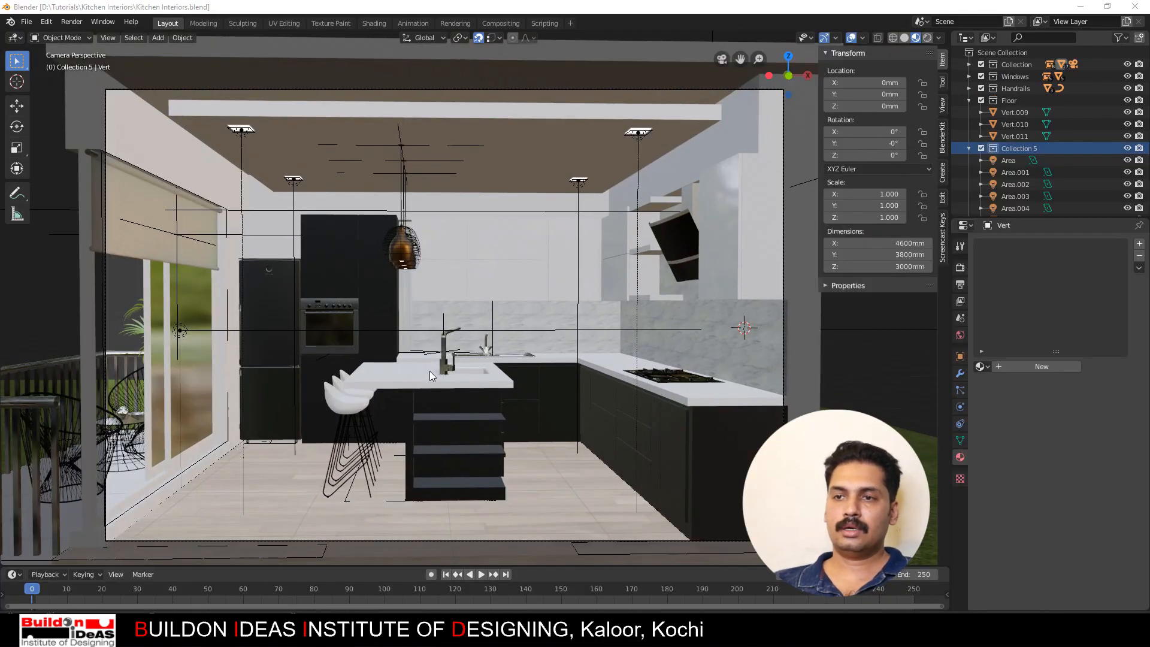
{"action": "mouse_move", "coordinate": [433, 371]}
{"action": "middle_mouse_down"}
{"action": "mouse_move", "coordinate": [451, 367]}
{"action": "mouse_move", "coordinate": [433, 368]}
{"action": "middle_mouse_up"}
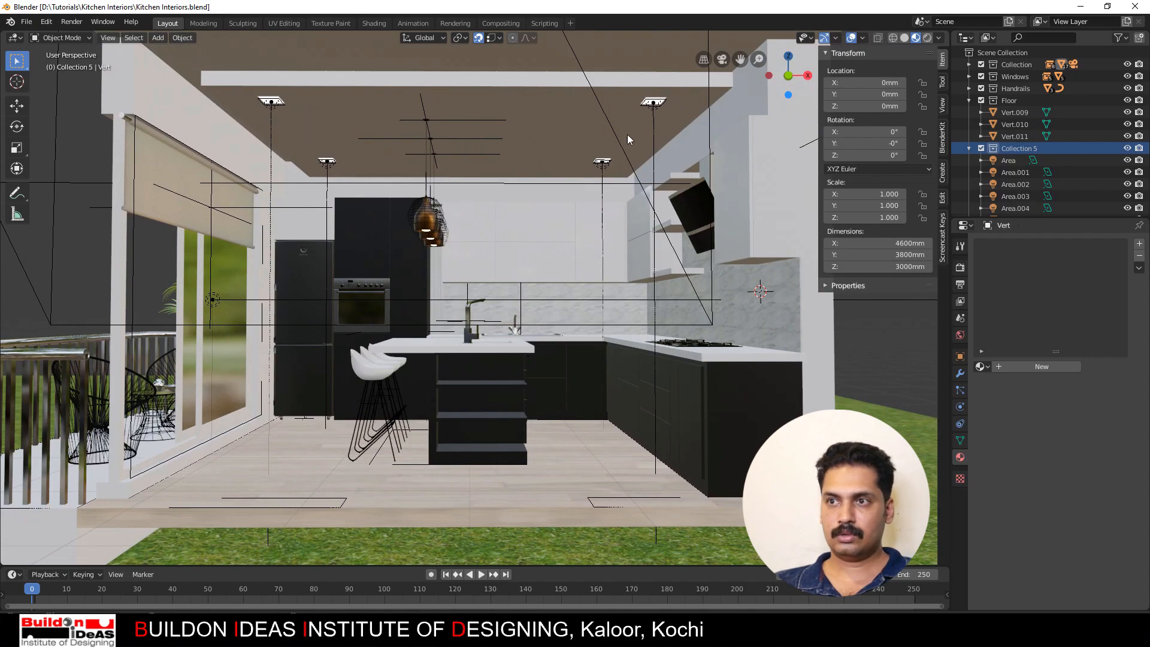
{"action": "left_click", "coordinate": [722, 59]}
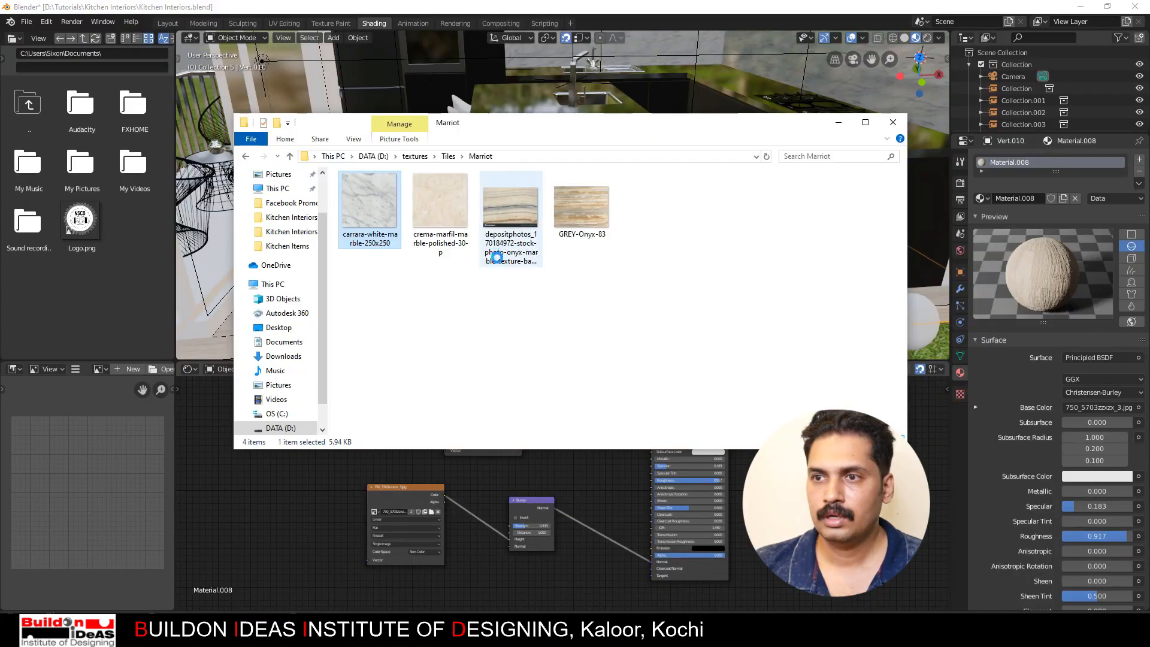
Step: Look through the Tiles texture folder for a floor image and open the wood folder in D:\textures
{"action": "left_click", "coordinate": [543, 319]}
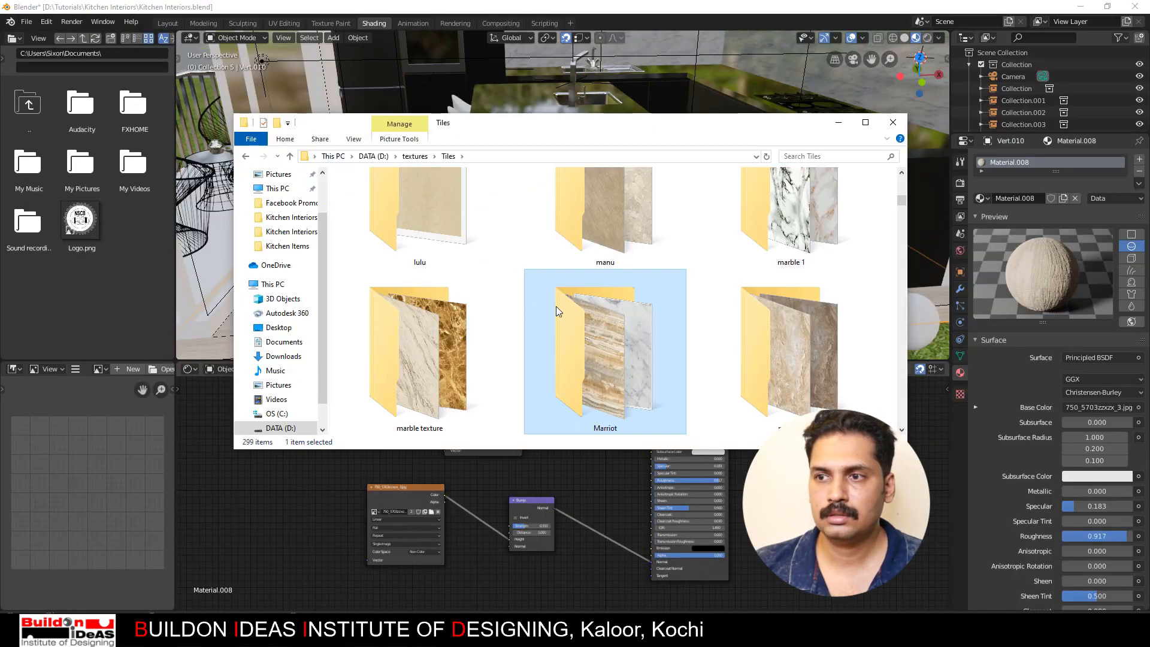
{"action": "scroll", "coordinate": [599, 308], "scroll_direction": "down", "scroll_amount": 10}
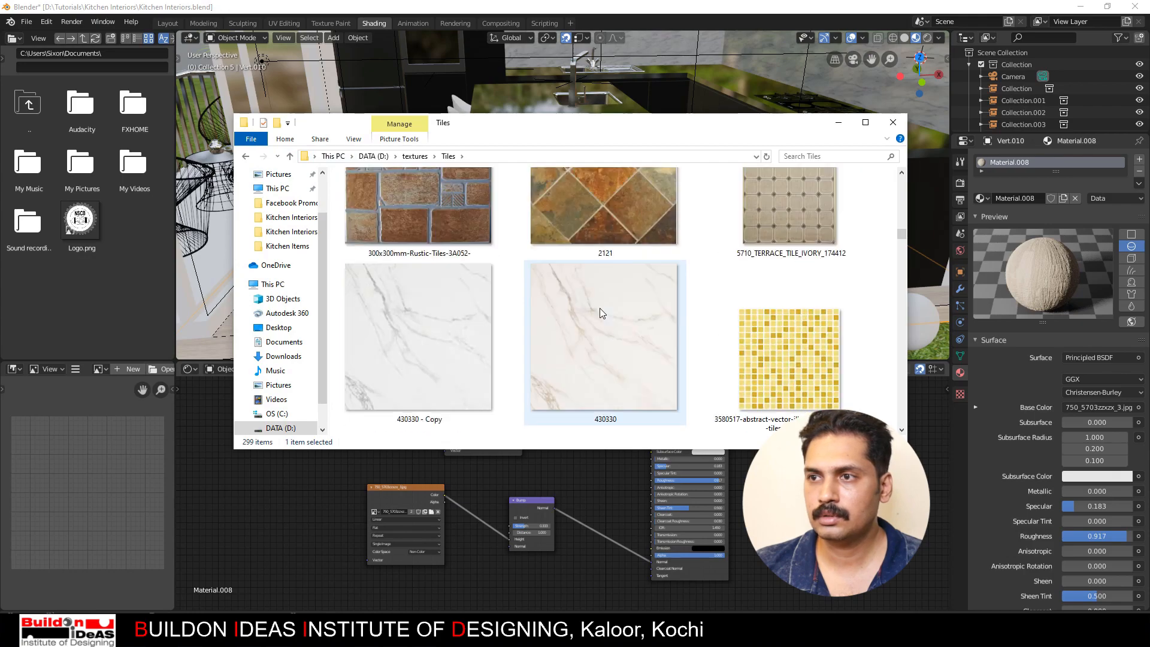
{"action": "scroll", "coordinate": [598, 308], "scroll_direction": "down", "scroll_amount": 6}
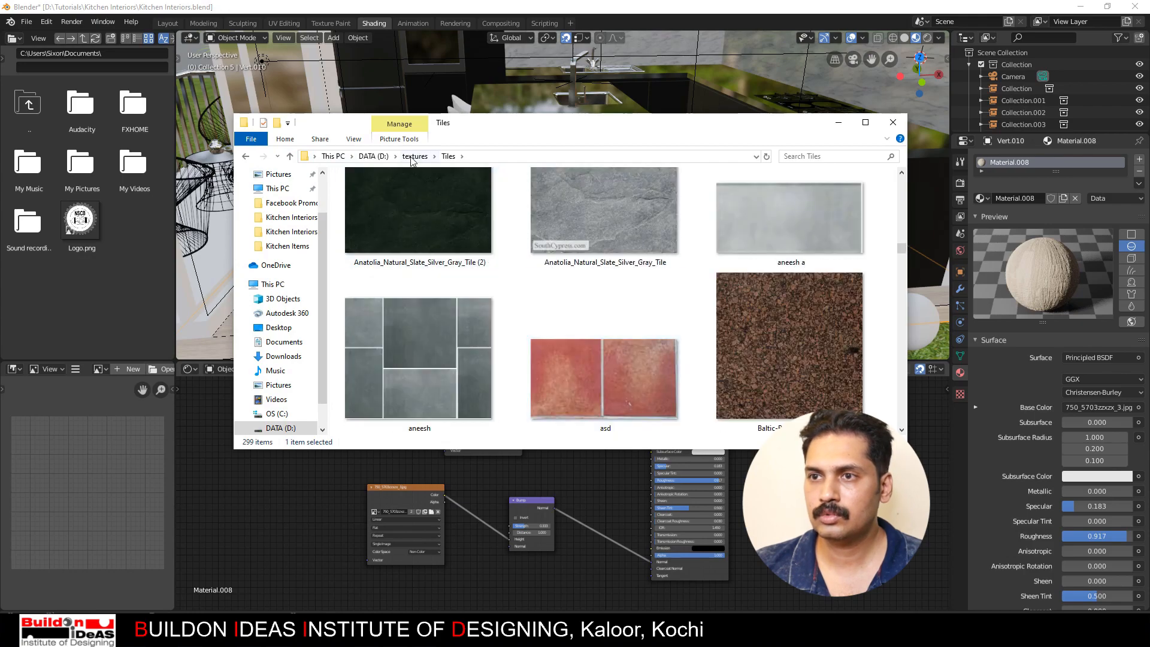
{"action": "left_click", "coordinate": [413, 156]}
{"action": "scroll", "coordinate": [401, 223], "scroll_direction": "down", "scroll_amount": 10}
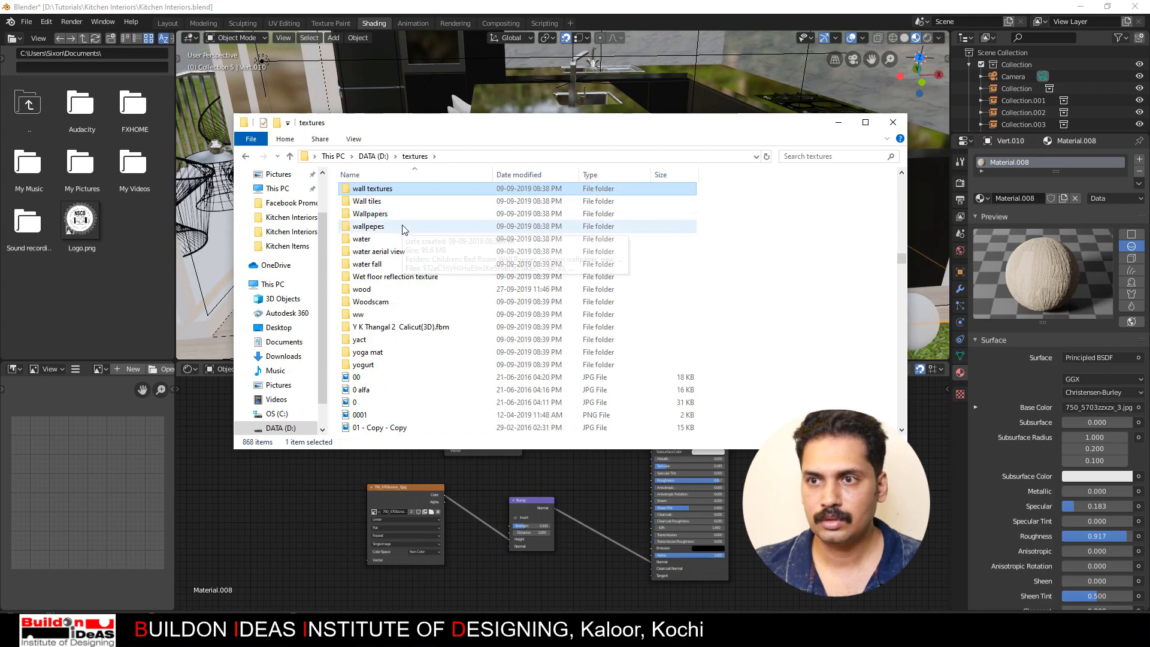
{"action": "double_click", "coordinate": [372, 290]}
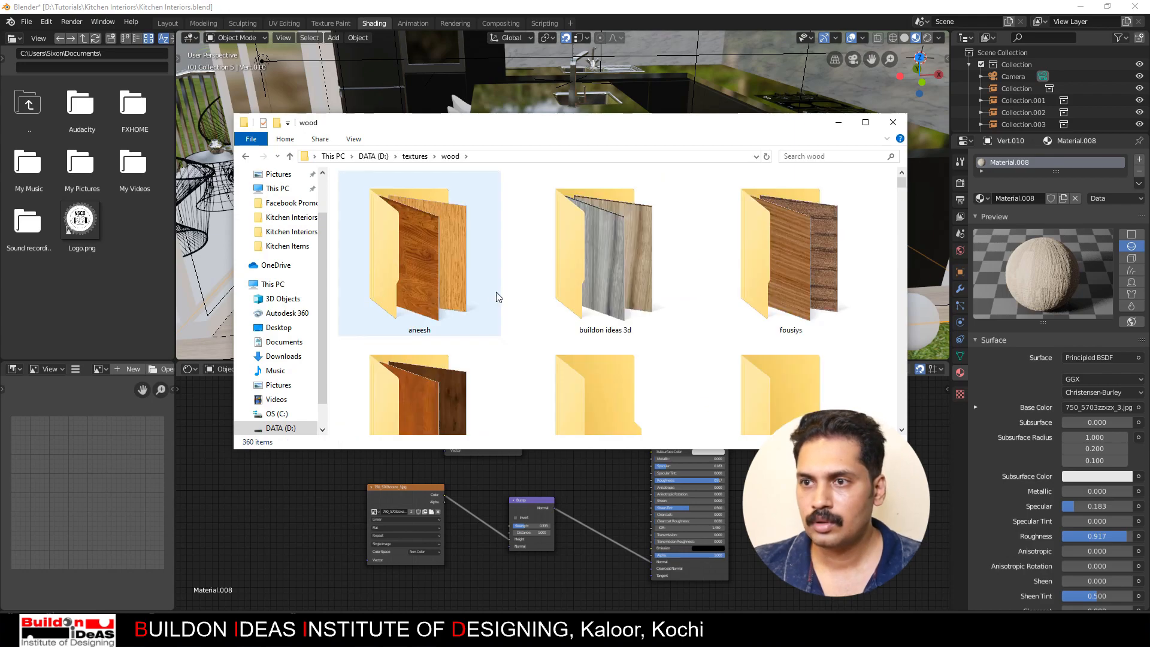
Step: Load wooden flooring pu-3526-classic-walnut-500x500.jpg from New folder (4) as the image in the floor's material
{"action": "scroll", "coordinate": [440, 282], "scroll_direction": "down", "scroll_amount": 3}
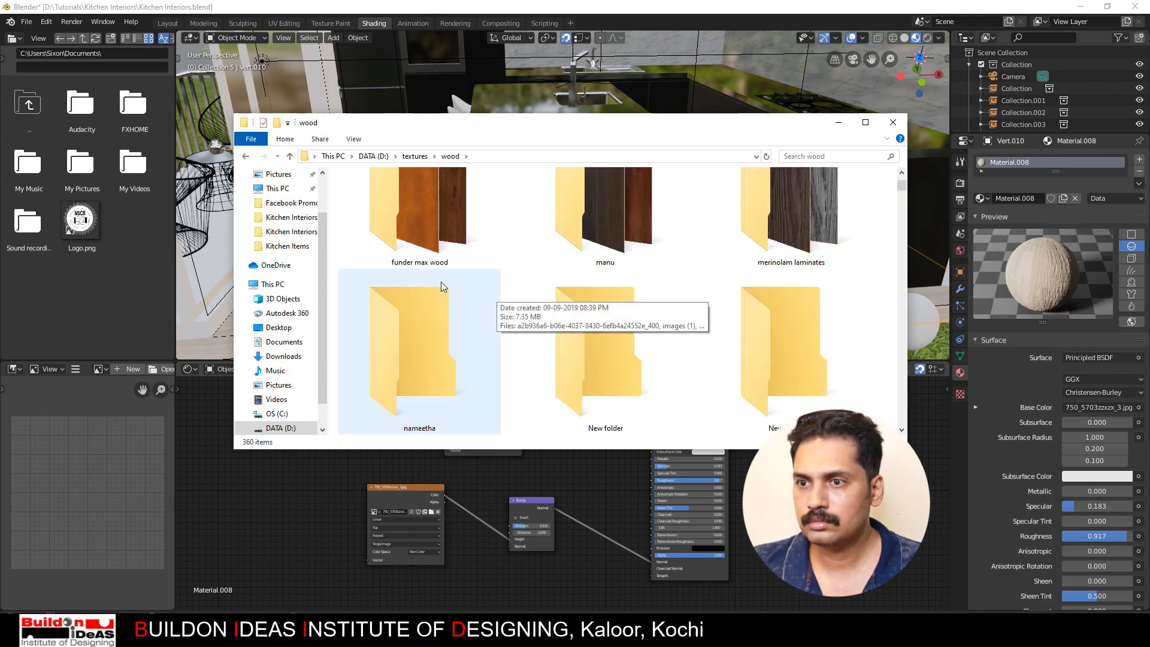
{"action": "scroll", "coordinate": [441, 281], "scroll_direction": "down", "scroll_amount": 3}
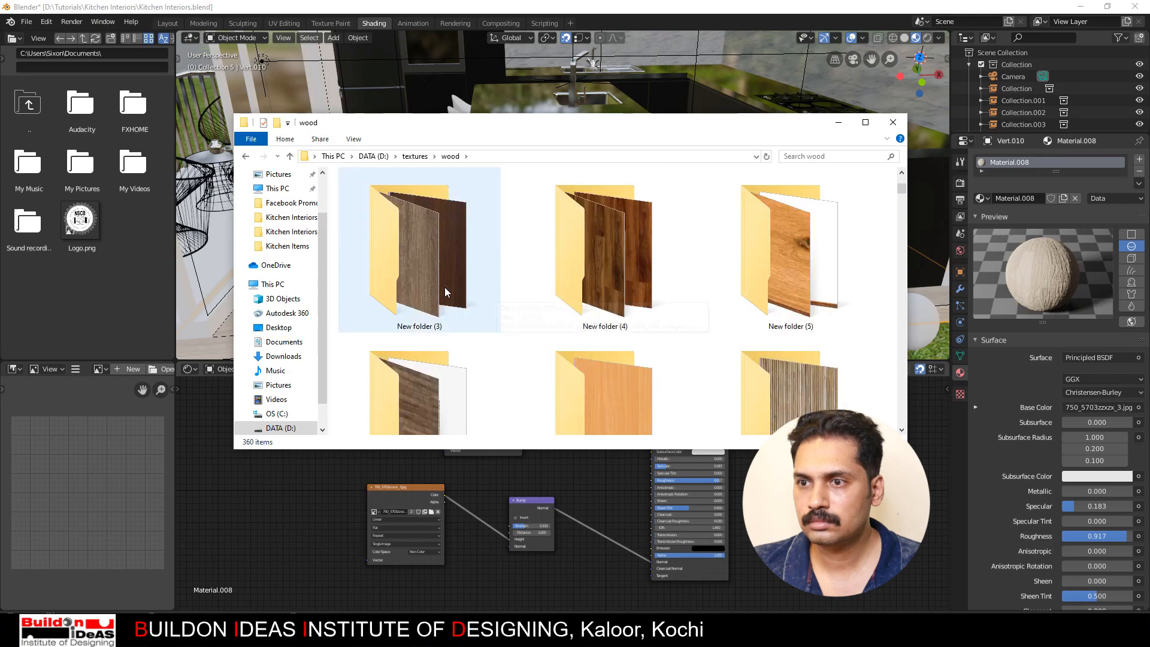
{"action": "double_click", "coordinate": [599, 281]}
{"action": "left_click", "coordinate": [455, 206]}
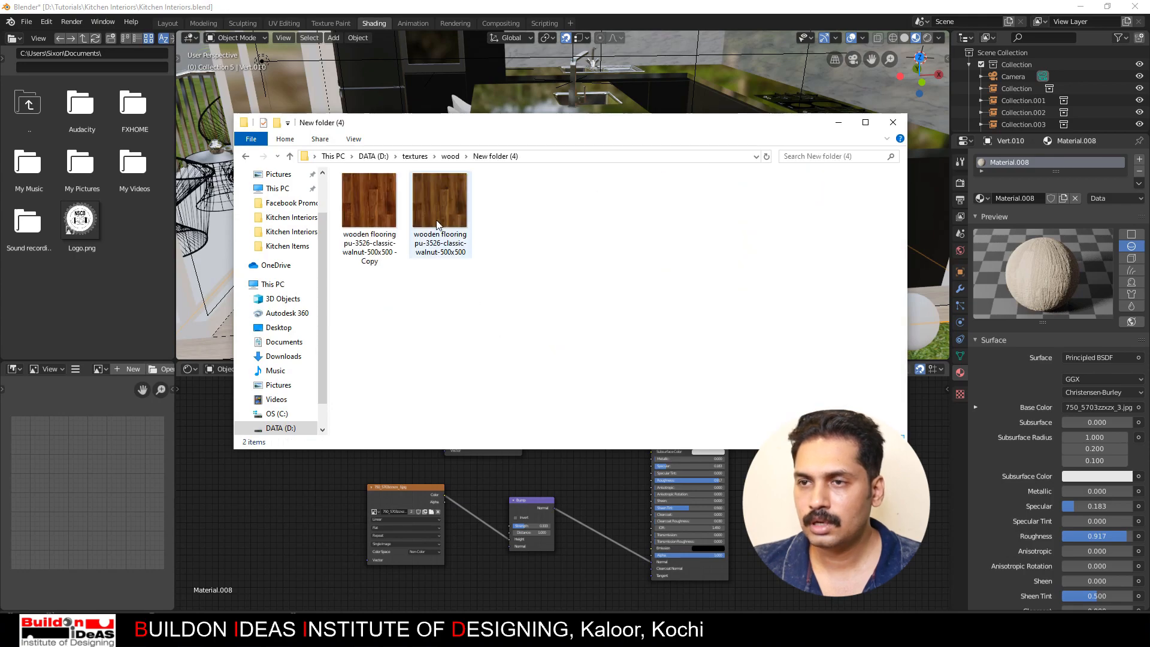
{"action": "left_click_drag", "start_coordinate": [467, 205], "coordinate": [264, 51]}
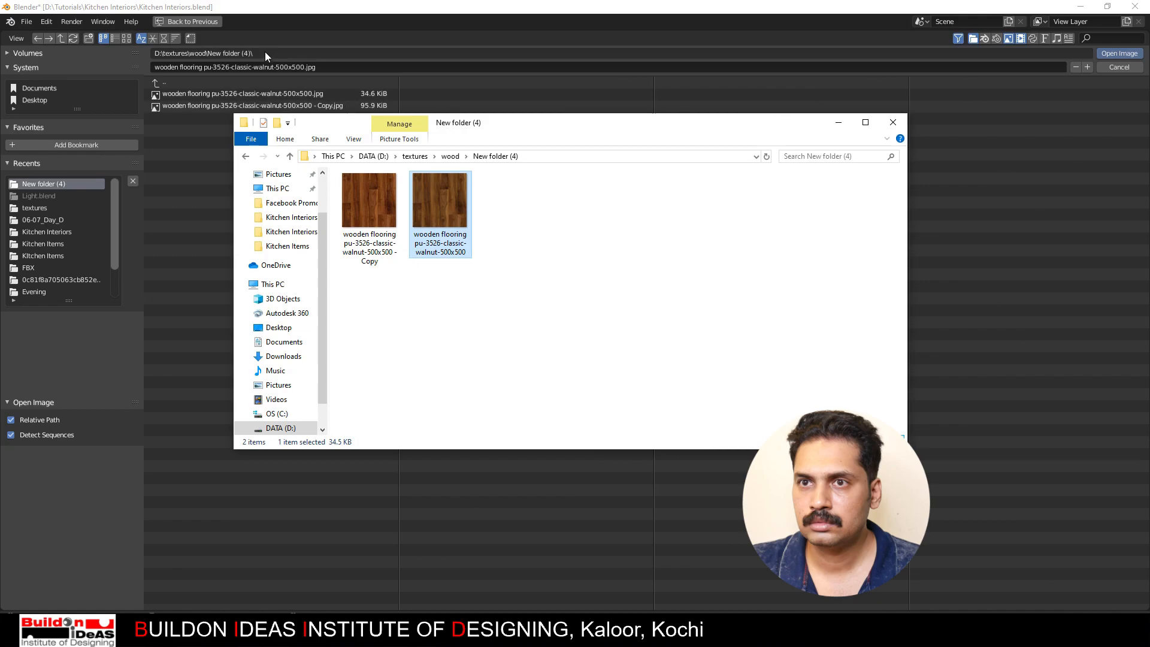
{"action": "left_click", "coordinate": [1120, 54]}
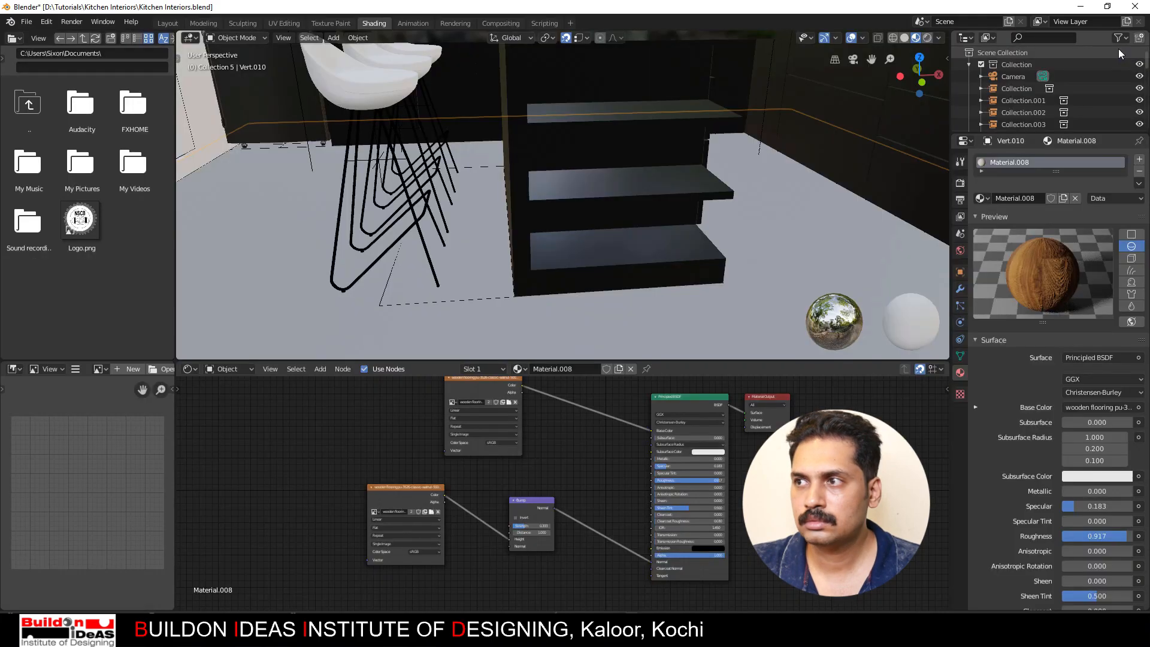
{"action": "scroll", "coordinate": [621, 274], "scroll_direction": "down", "scroll_amount": 5}
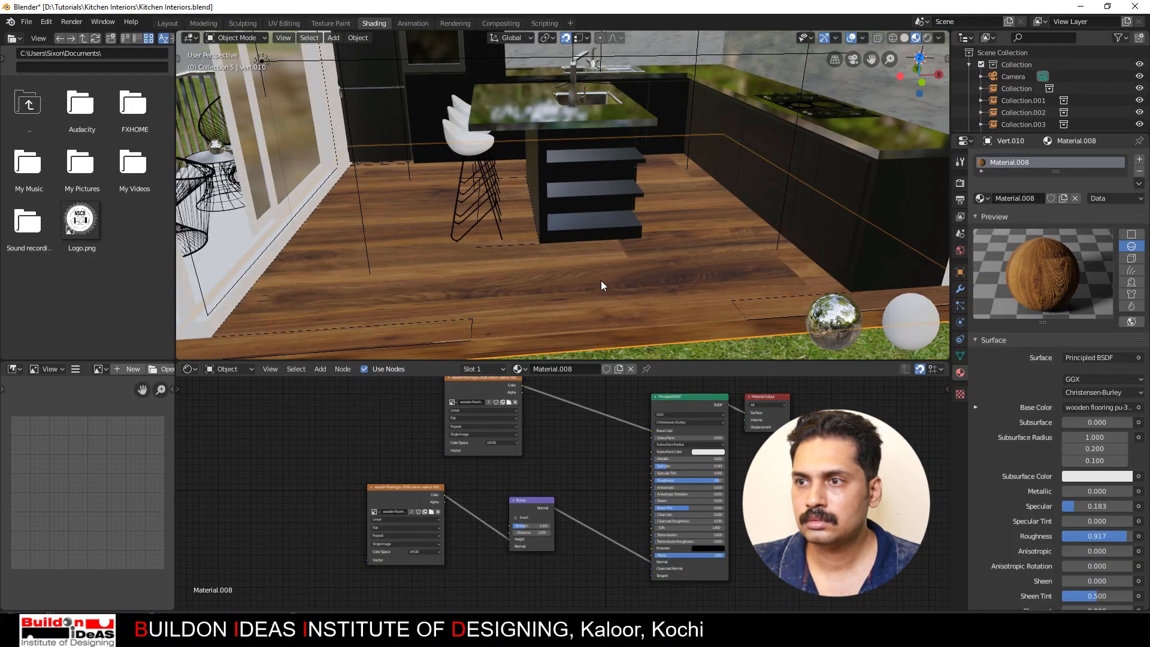
{"action": "scroll", "coordinate": [601, 280], "scroll_direction": "up", "scroll_amount": 4}
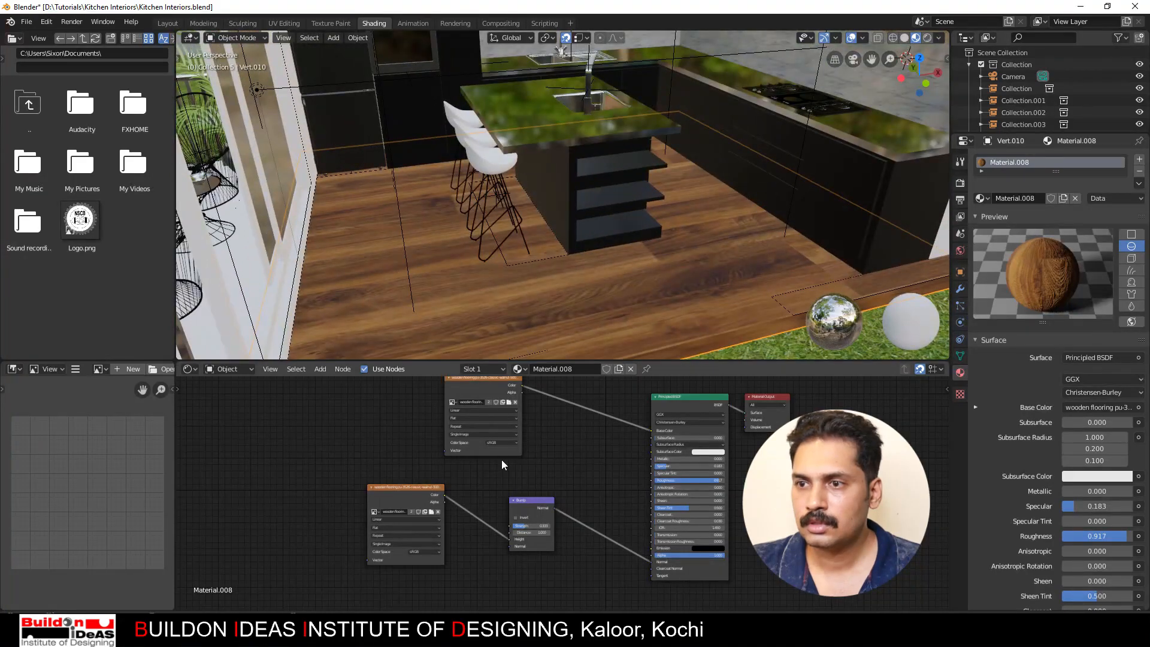
Step: Scale the floor's UV faces up to about twice their size over the walnut image in the UV editor and leave Edit Mode
{"action": "left_click", "coordinate": [288, 24]}
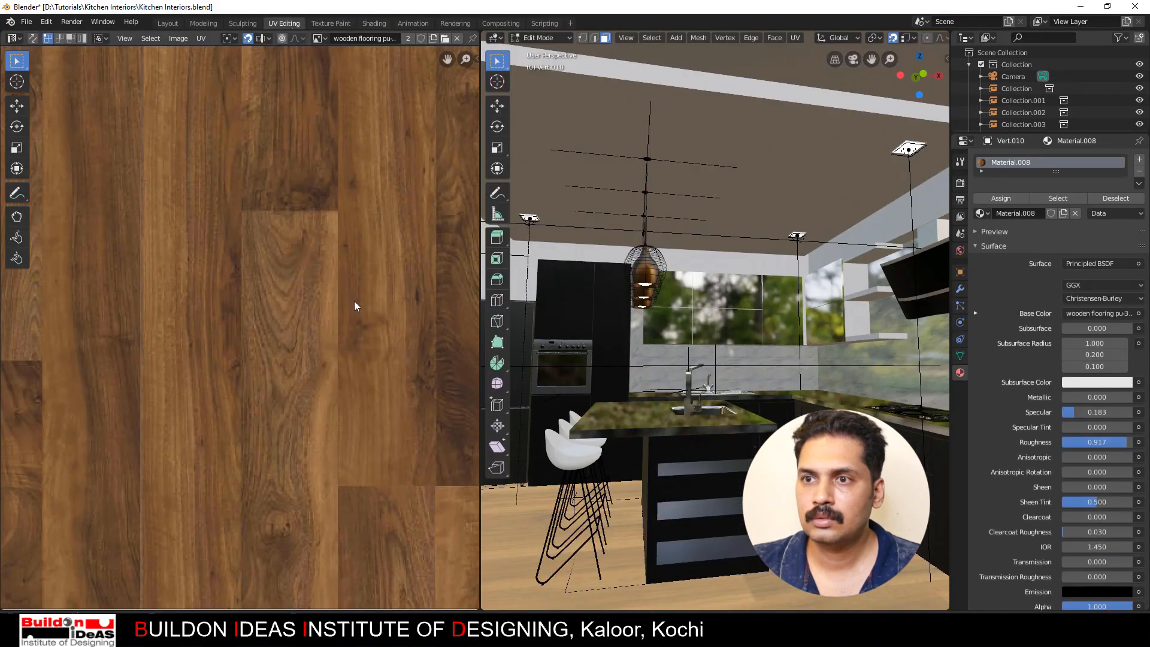
{"action": "scroll", "coordinate": [318, 329], "scroll_direction": "down", "scroll_amount": 5}
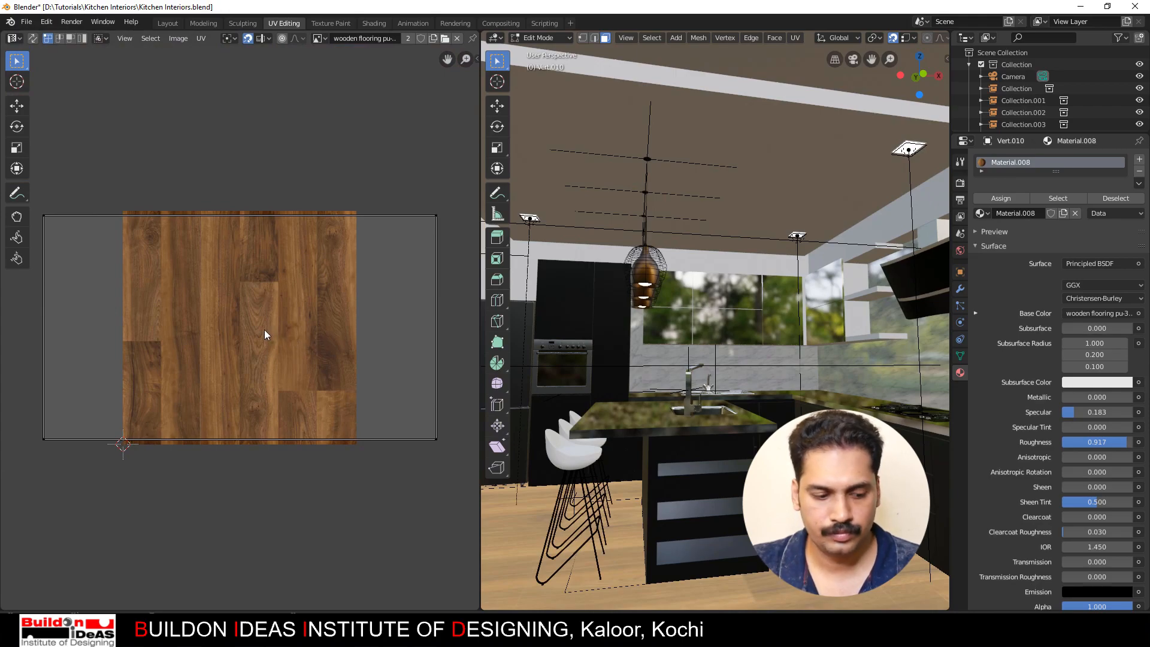
{"action": "key", "text": "a"}
{"action": "key", "text": "s"}
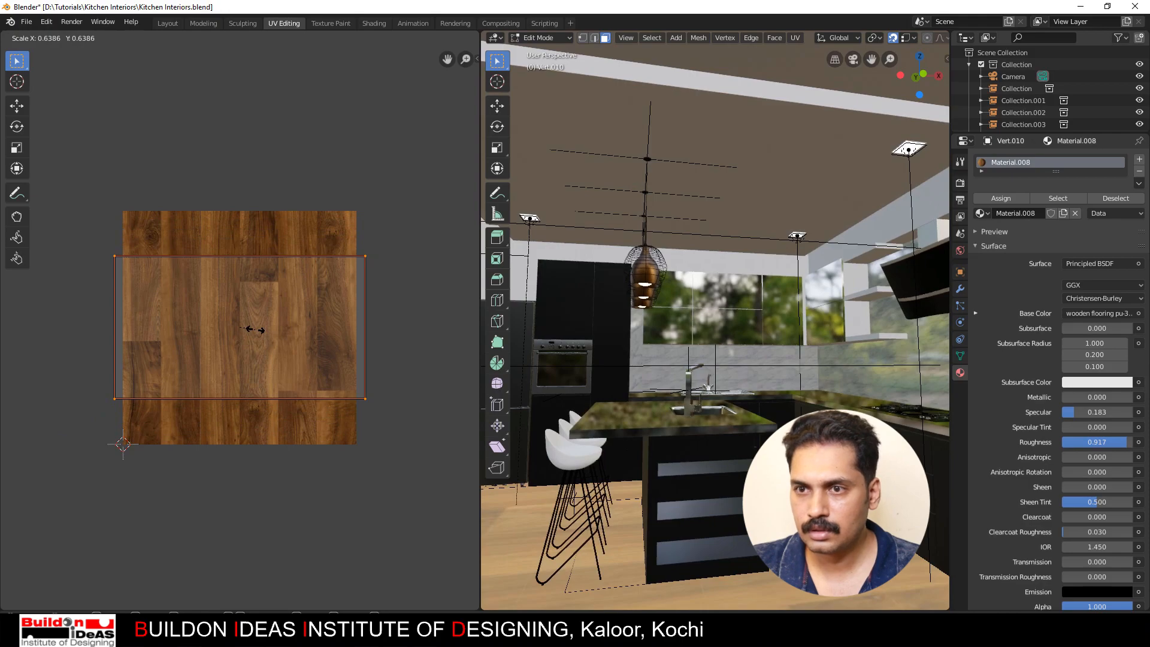
{"action": "left_click", "coordinate": [293, 324]}
{"action": "scroll", "coordinate": [678, 390], "scroll_direction": "down", "scroll_amount": 4}
{"action": "scroll", "coordinate": [678, 389], "scroll_direction": "up", "scroll_amount": 3}
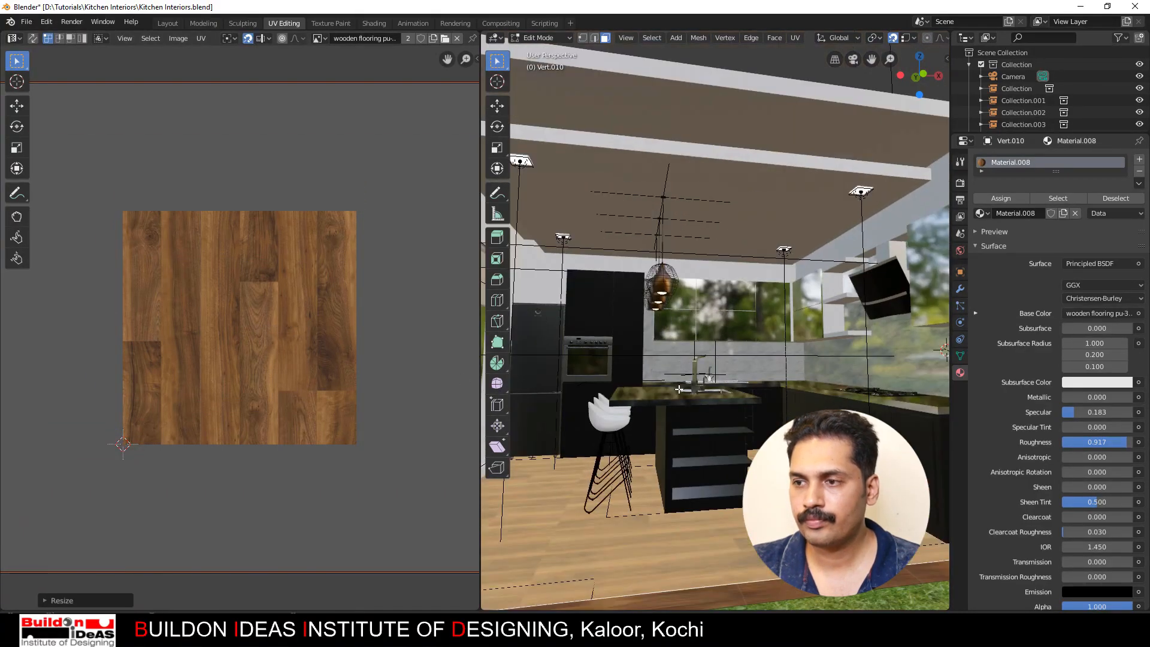
{"action": "key", "text": "Tab"}
{"action": "mouse_move", "coordinate": [681, 446]}
{"action": "middle_mouse_down"}
{"action": "mouse_move", "coordinate": [749, 436]}
{"action": "mouse_move", "coordinate": [691, 442]}
{"action": "middle_mouse_up"}
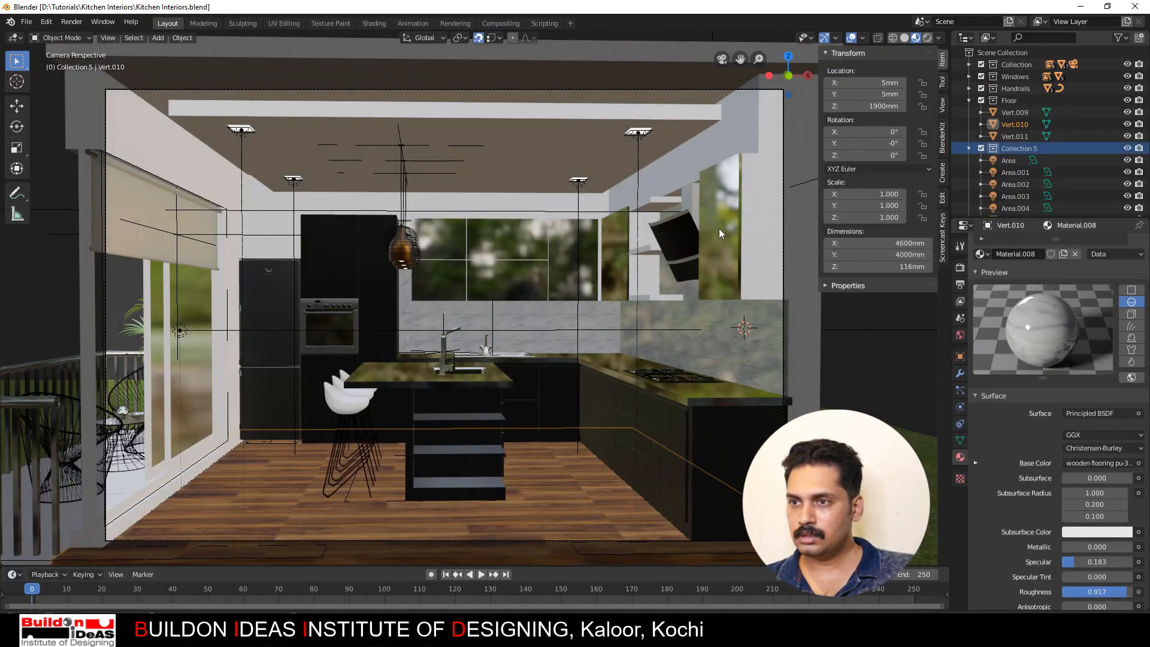
Step: Render the kitchen from the camera view and examine the rendered image
{"action": "left_click", "coordinate": [719, 229]}
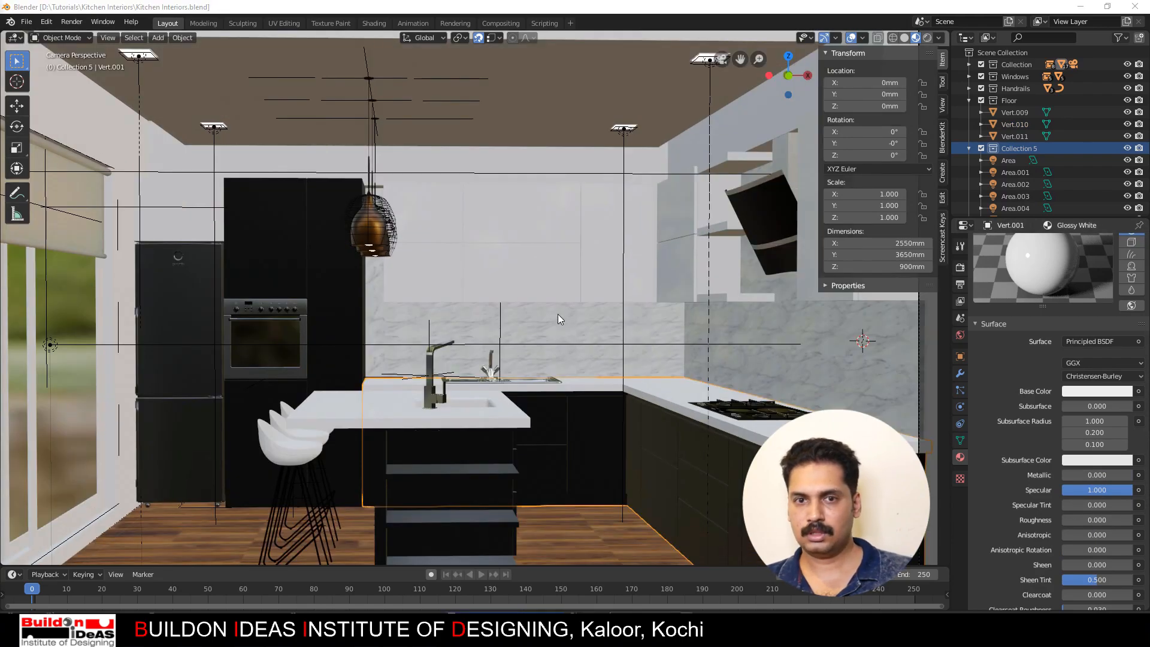
{"action": "key", "text": "F12"}
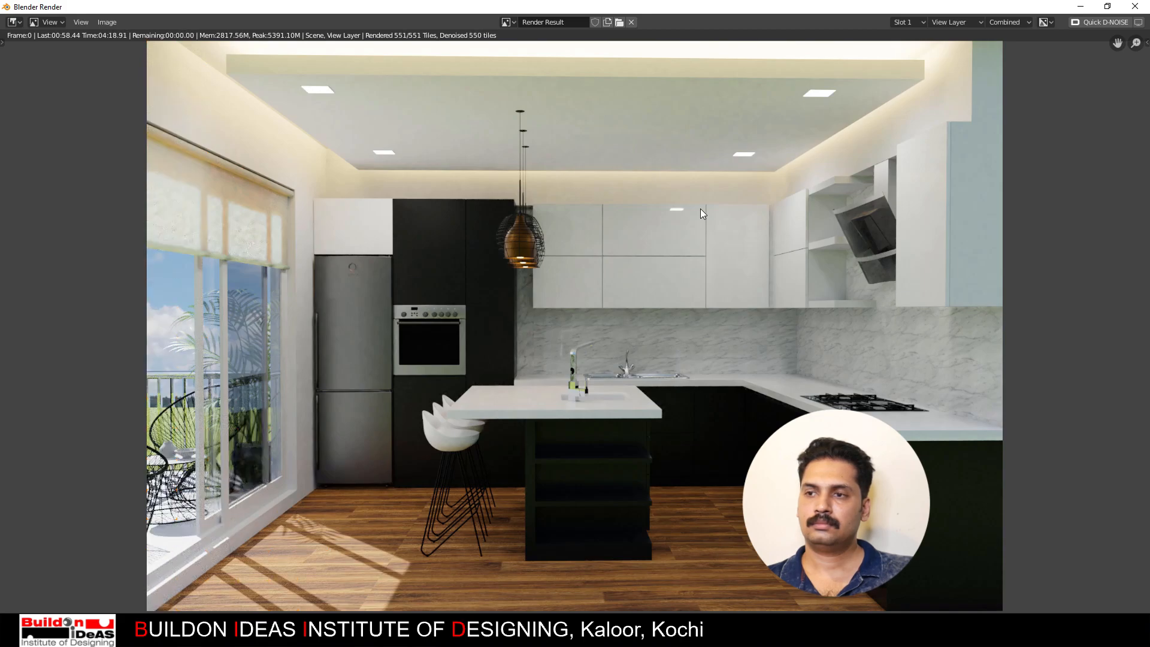
{"action": "scroll", "coordinate": [519, 339], "scroll_direction": "down", "scroll_amount": 2}
{"action": "scroll", "coordinate": [531, 317], "scroll_direction": "up", "scroll_amount": 2}
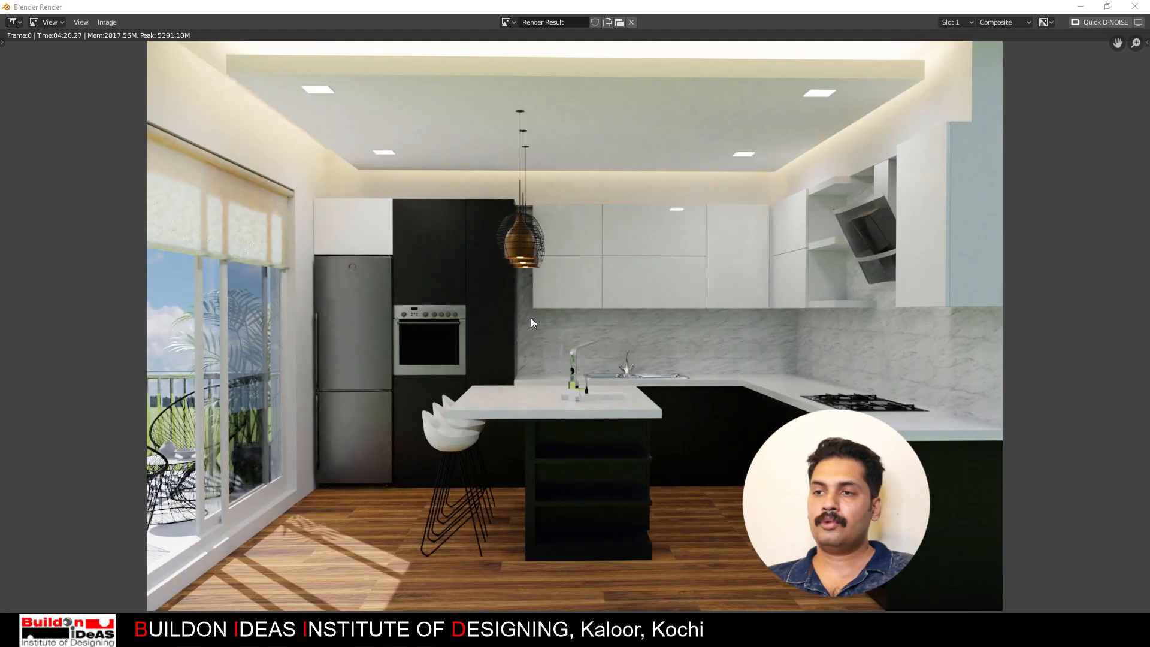
{"action": "scroll", "coordinate": [572, 387], "scroll_direction": "down", "scroll_amount": 2}
{"action": "scroll", "coordinate": [556, 375], "scroll_direction": "up", "scroll_amount": 2}
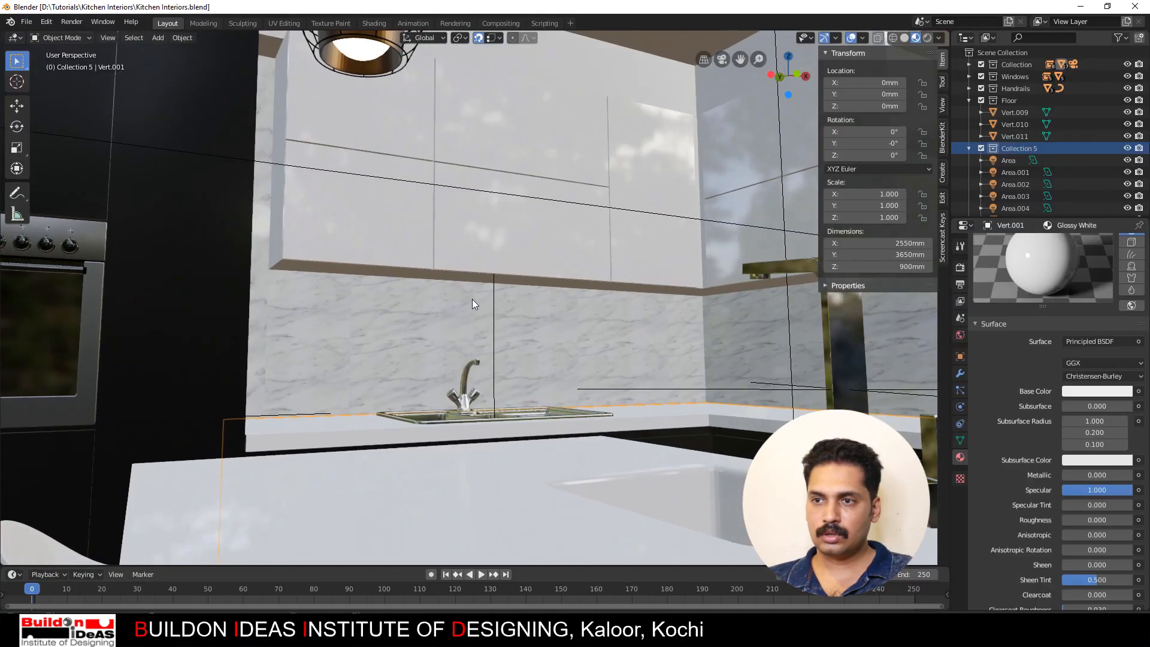
Step: Add an area light at the underside of the upper cabinet above the sink, make it a rectangle and open its two sizes for editing
{"action": "scroll", "coordinate": [472, 288], "scroll_direction": "up", "scroll_amount": 2}
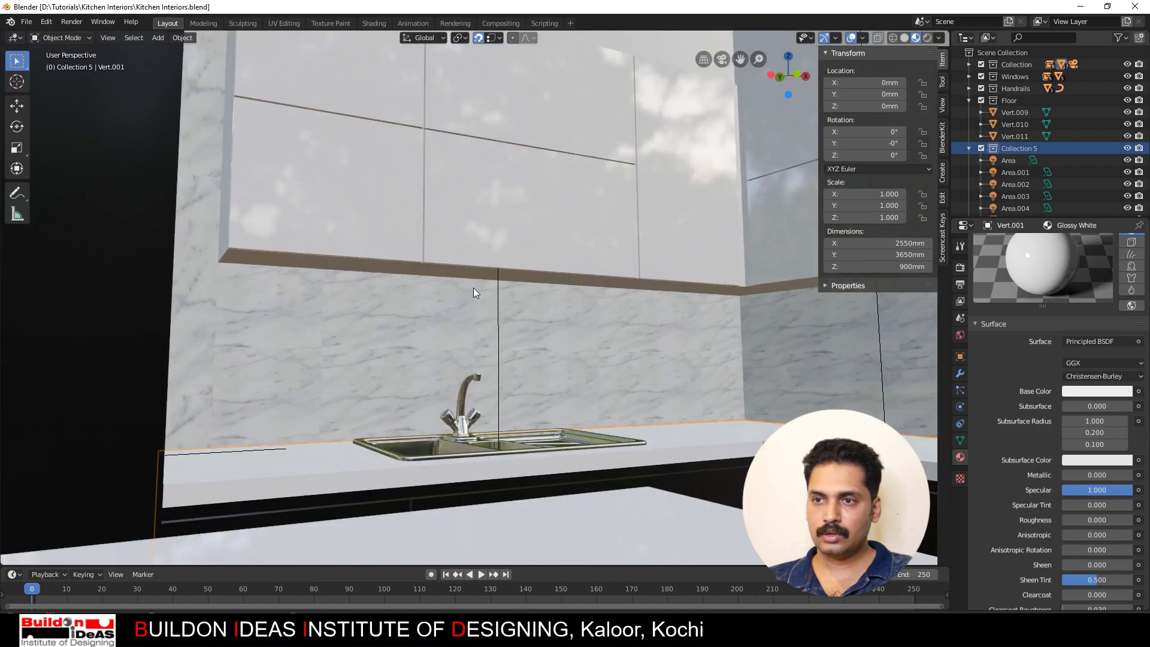
{"action": "right_click", "coordinate": [505, 272], "text": "shift"}
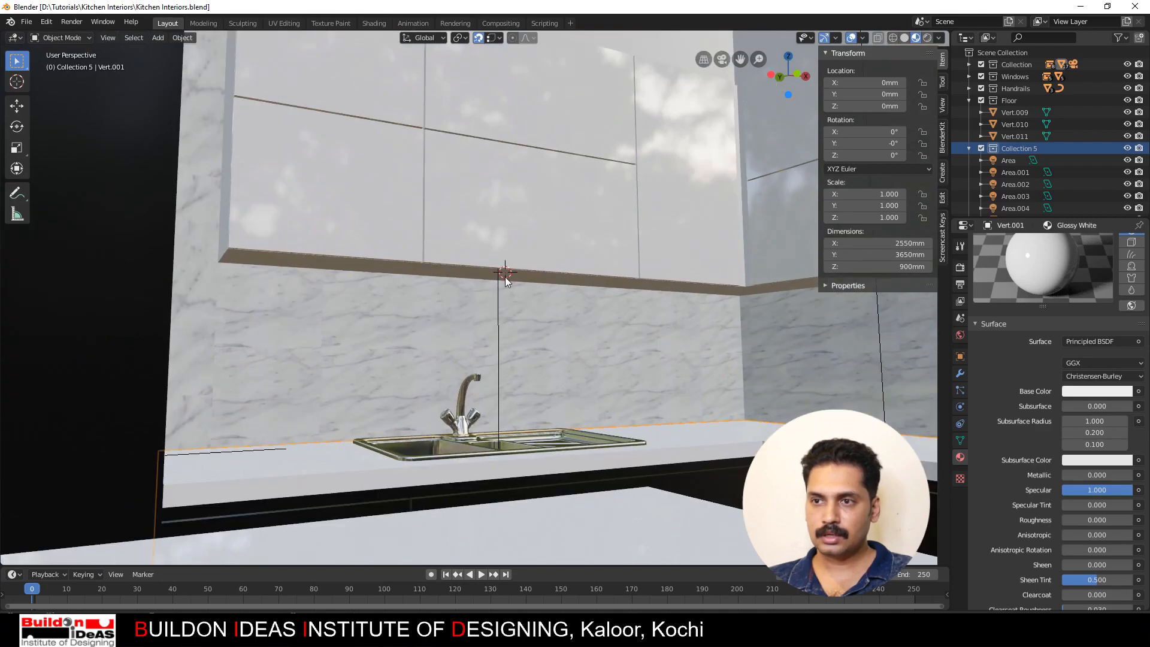
{"action": "left_click", "coordinate": [159, 40]}
{"action": "mouse_move", "coordinate": [173, 189]}
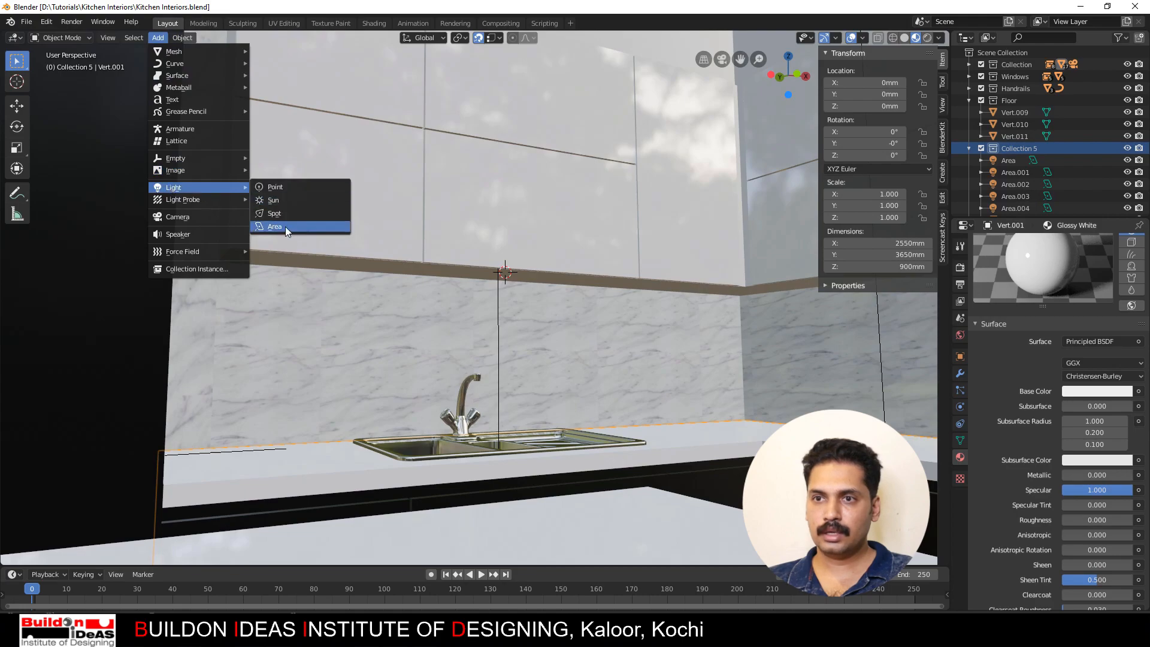
{"action": "left_click", "coordinate": [285, 226]}
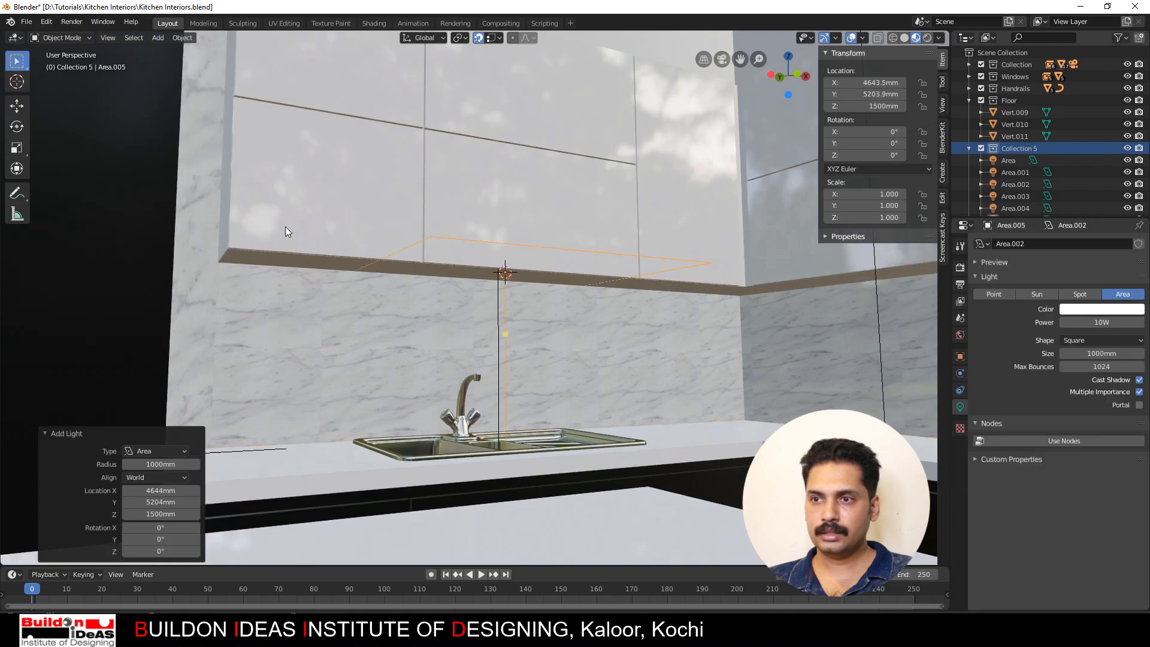
{"action": "left_click", "coordinate": [1078, 339]}
{"action": "left_click", "coordinate": [1075, 366]}
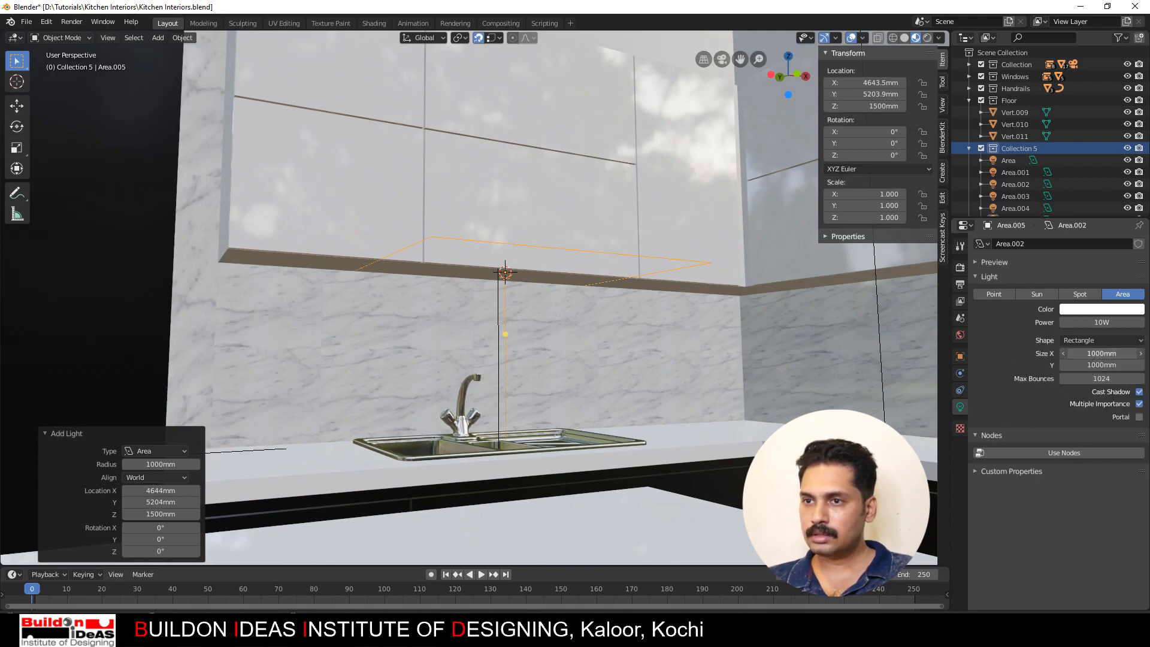
{"action": "mouse_move", "coordinate": [1101, 353]}
{"action": "left_mouse_down"}
{"action": "mouse_move", "coordinate": [1128, 353]}
{"action": "mouse_move", "coordinate": [1084, 365]}
{"action": "left_mouse_up"}
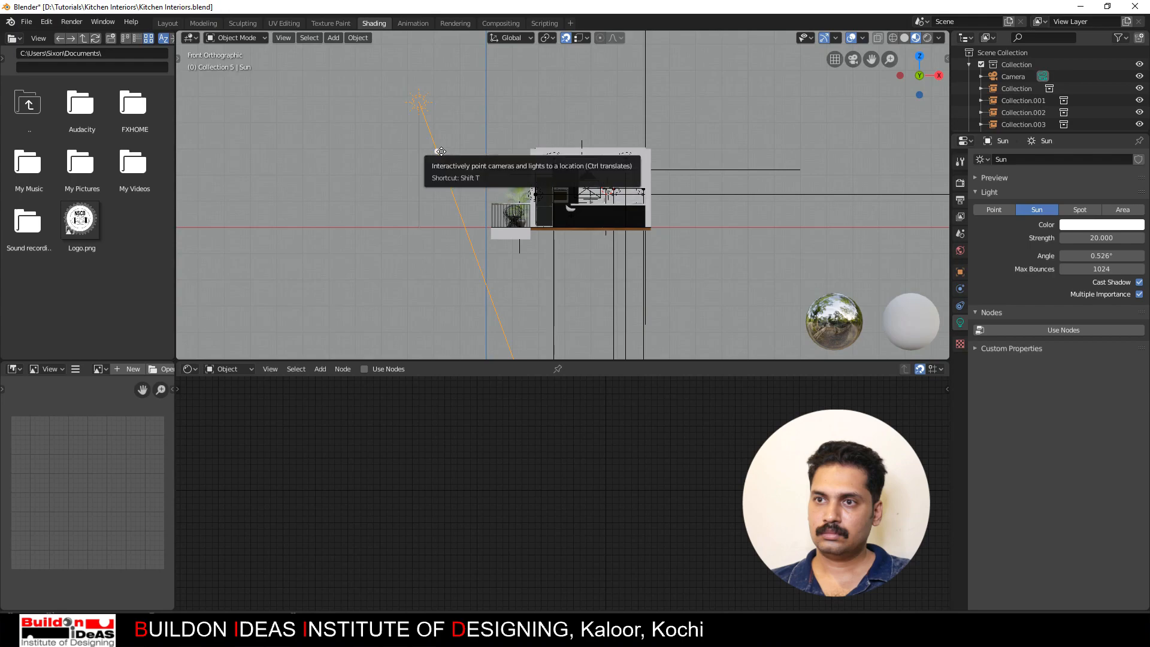
Step: Re-aim the sun light at the kitchen in the front view to adjust its direction
{"action": "left_click_drag", "start_coordinate": [442, 153], "coordinate": [456, 139]}
{"action": "middle_click_drag", "start_coordinate": [462, 128], "coordinate": [466, 170]}
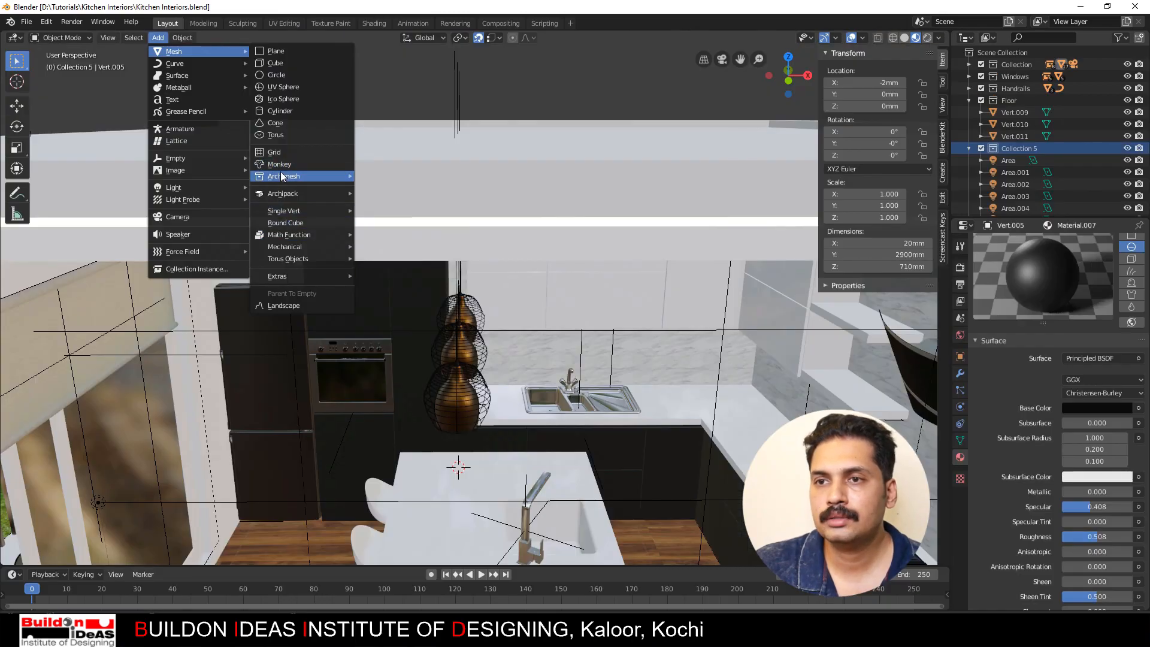
Step: Add an area light above the island countertop, shaped as a 150 by 150 mm ellipse
{"action": "mouse_move", "coordinate": [213, 192]}
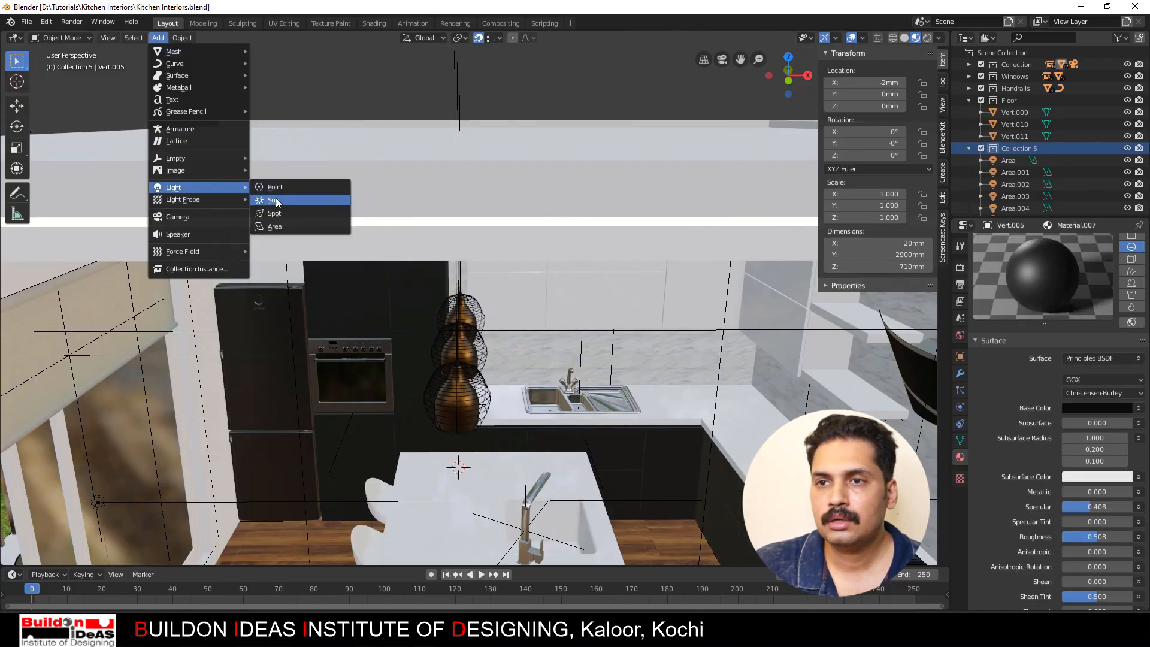
{"action": "left_click", "coordinate": [277, 226]}
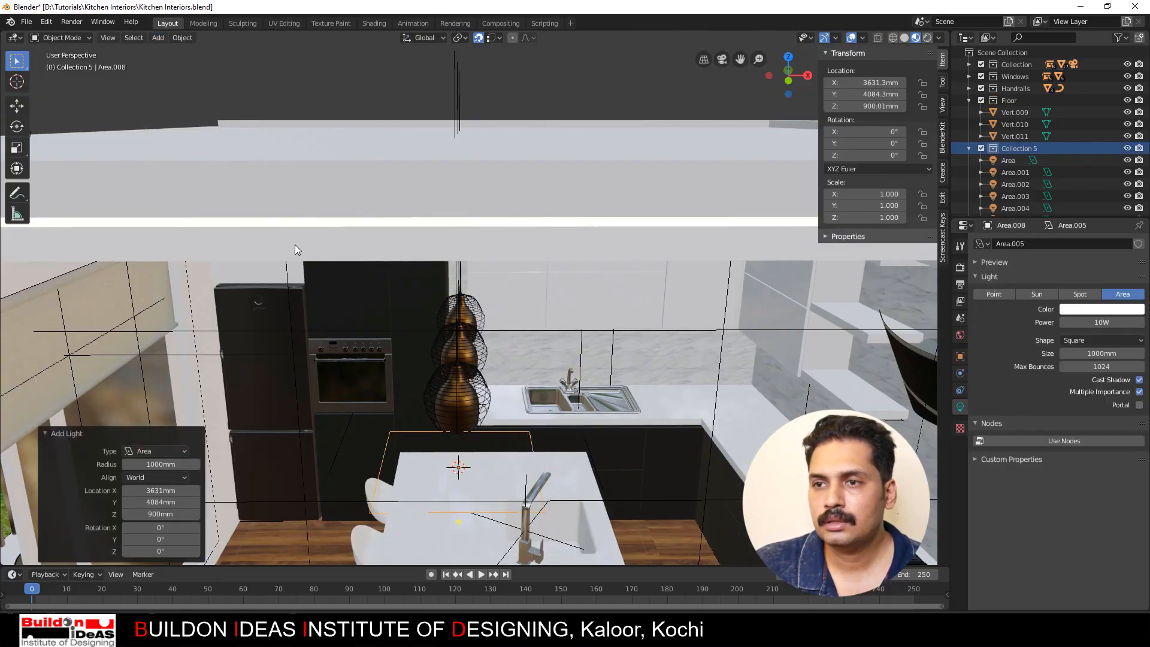
{"action": "left_click", "coordinate": [1090, 340]}
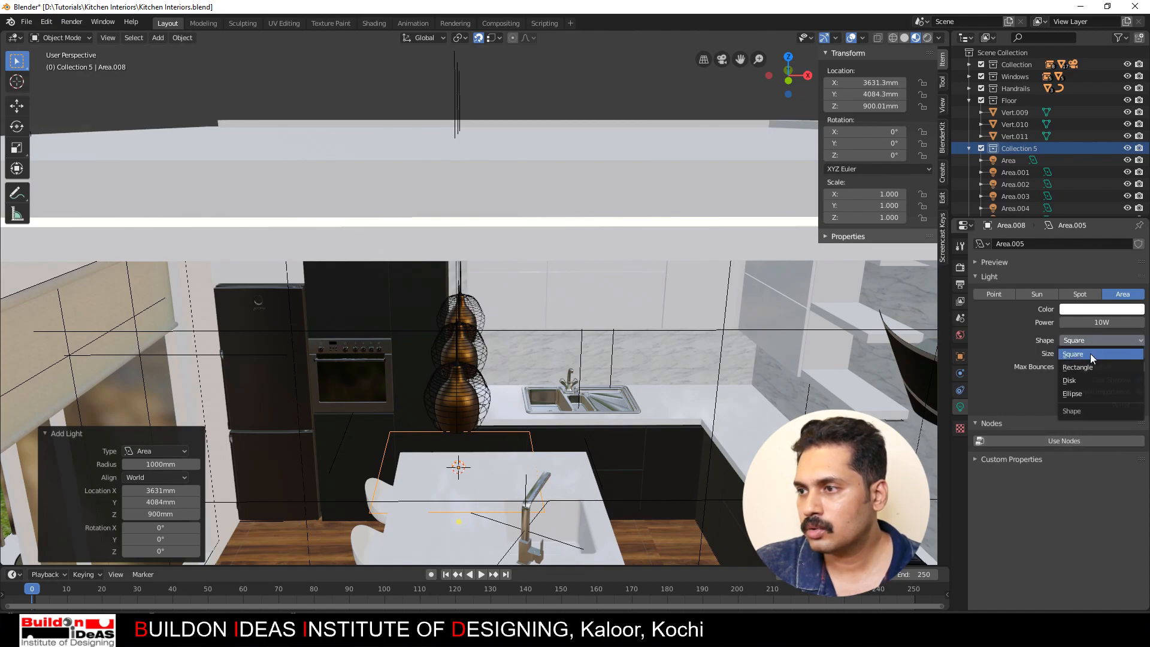
{"action": "left_click", "coordinate": [1082, 395]}
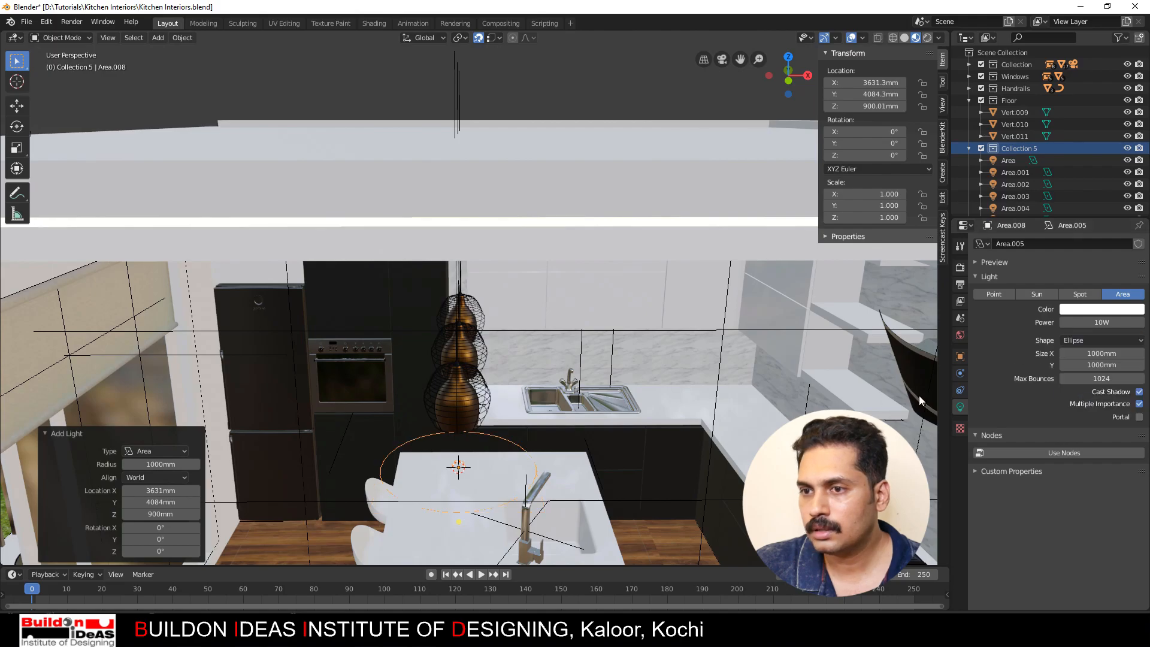
{"action": "middle_click_drag", "start_coordinate": [919, 395], "coordinate": [658, 397]}
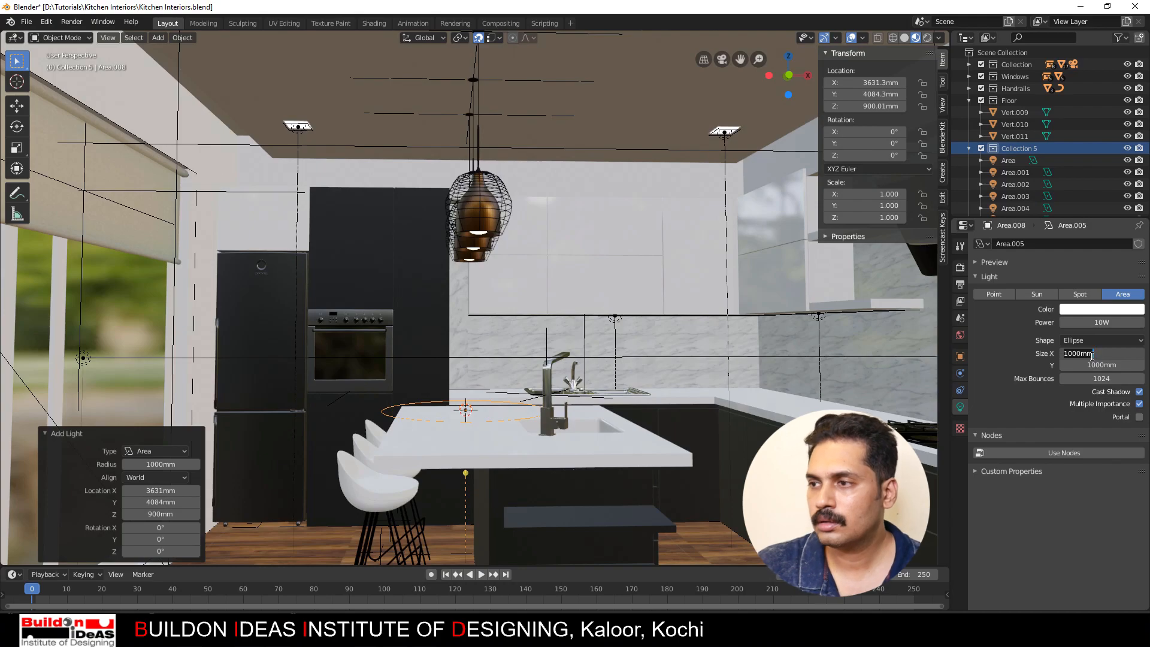
{"action": "type", "text": "150"}
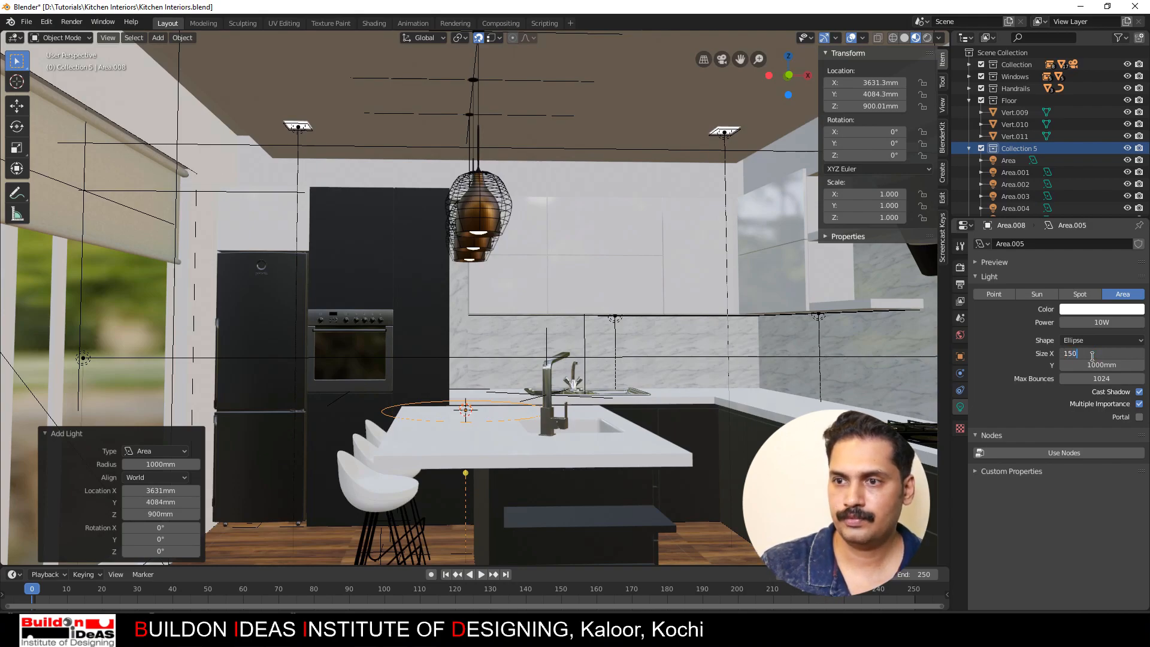
{"action": "key", "text": "Tab"}
{"action": "type", "text": "150"}
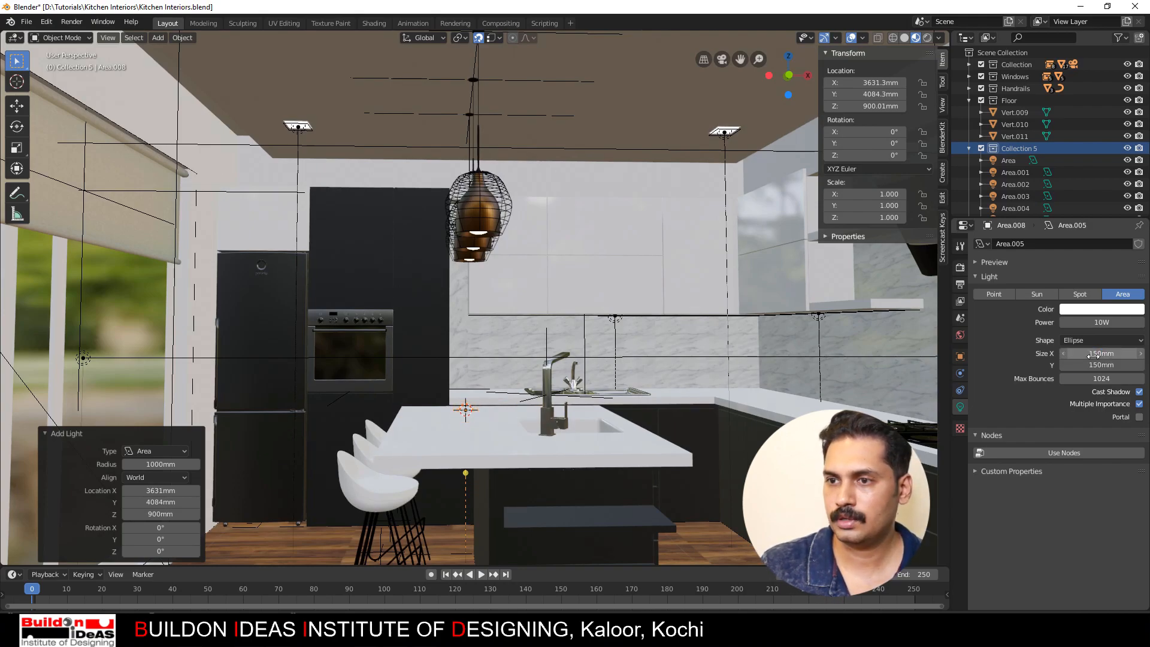
Step: Raise the elliptical area light straight up to the pendant lamps, to a height of about 1790 mm
{"action": "type", "text": "g"}
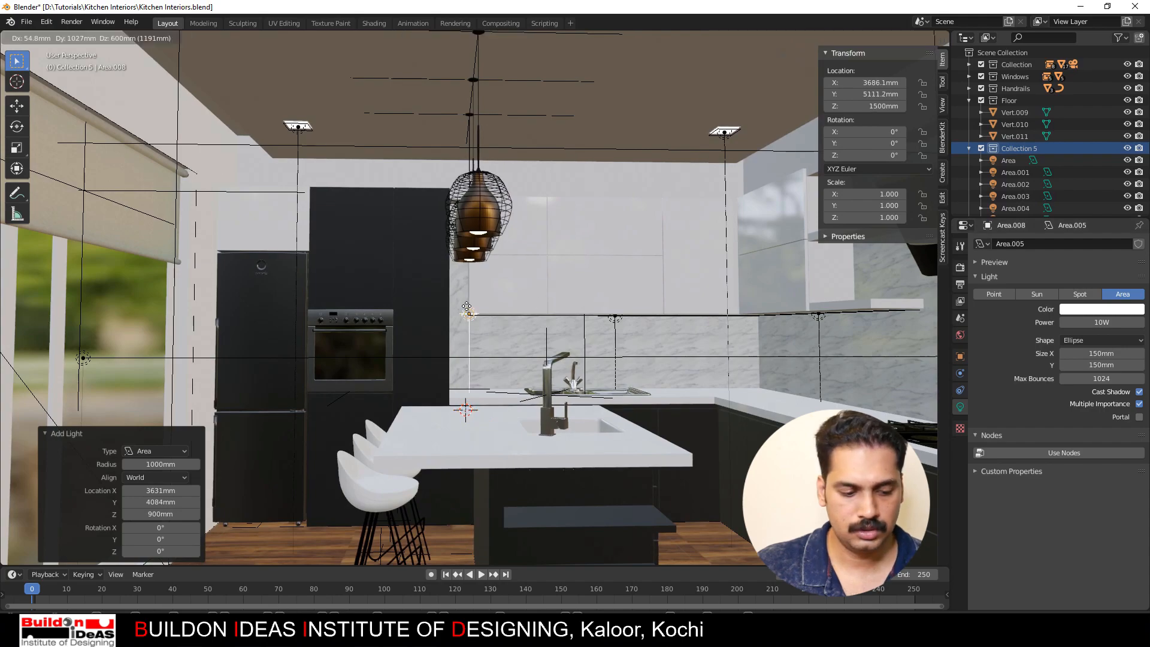
{"action": "type", "text": "z"}
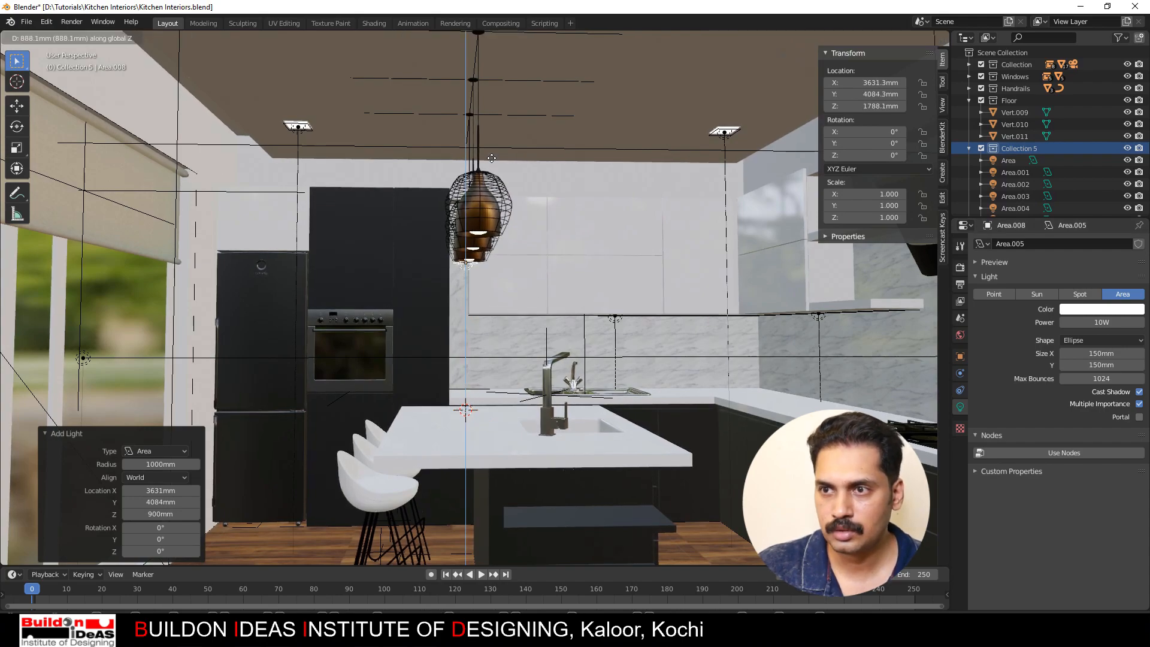
{"action": "left_click", "coordinate": [494, 157]}
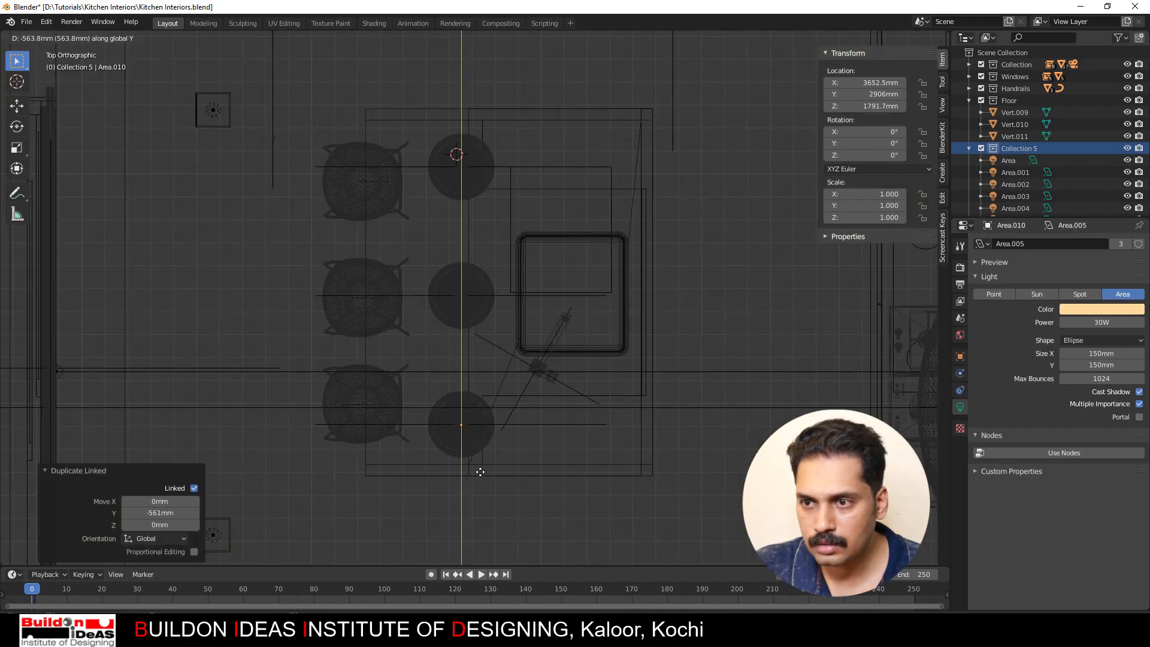
Step: Place a linked copy of the pendant light about 564 mm along negative Y at the last pendant and save the file
{"action": "left_click", "coordinate": [480, 467]}
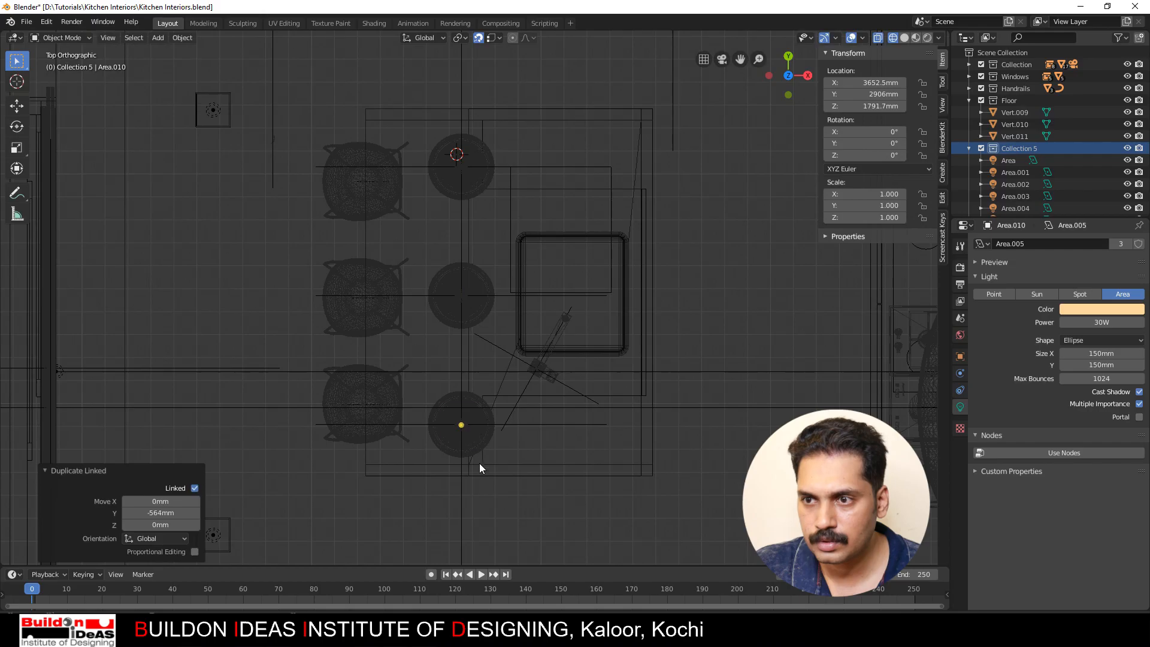
{"action": "middle_click_drag", "start_coordinate": [479, 462], "coordinate": [539, 291]}
{"action": "key", "text": "ctrl+s"}
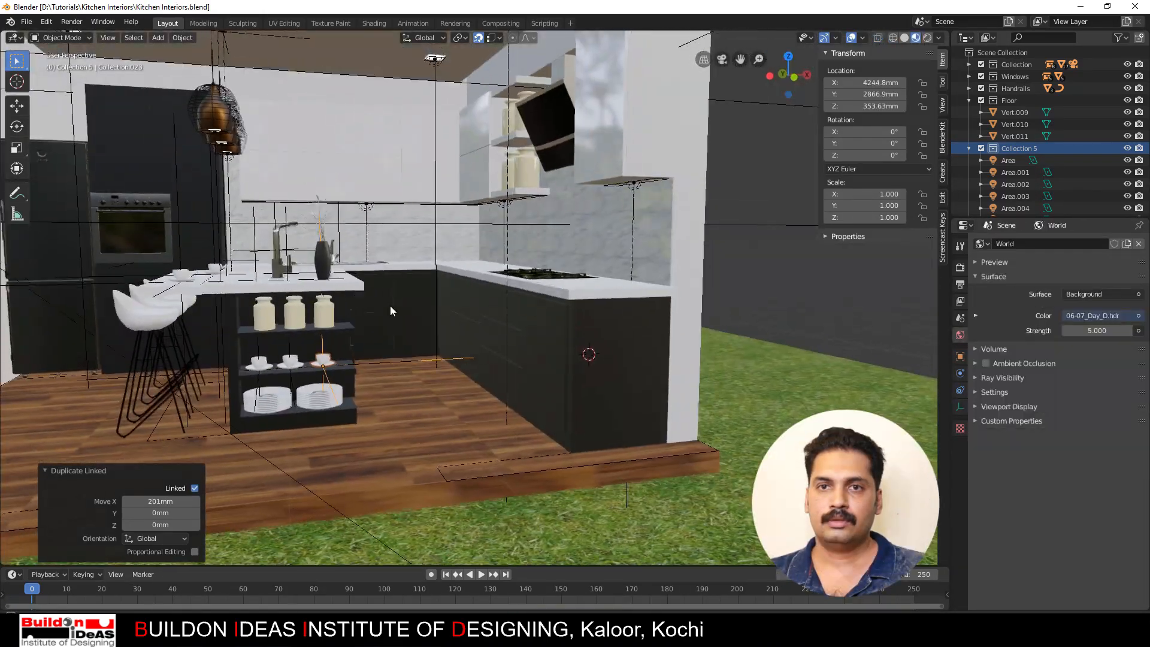
Step: Isolate the L-shaped base cabinets with the white countertop and show them as a wireframe from the front
{"action": "mouse_move", "coordinate": [390, 307]}
{"action": "middle_mouse_down"}
{"action": "mouse_move", "coordinate": [362, 282]}
{"action": "mouse_move", "coordinate": [547, 369]}
{"action": "mouse_move", "coordinate": [648, 371]}
{"action": "mouse_move", "coordinate": [494, 371]}
{"action": "mouse_move", "coordinate": [638, 402]}
{"action": "middle_mouse_up"}
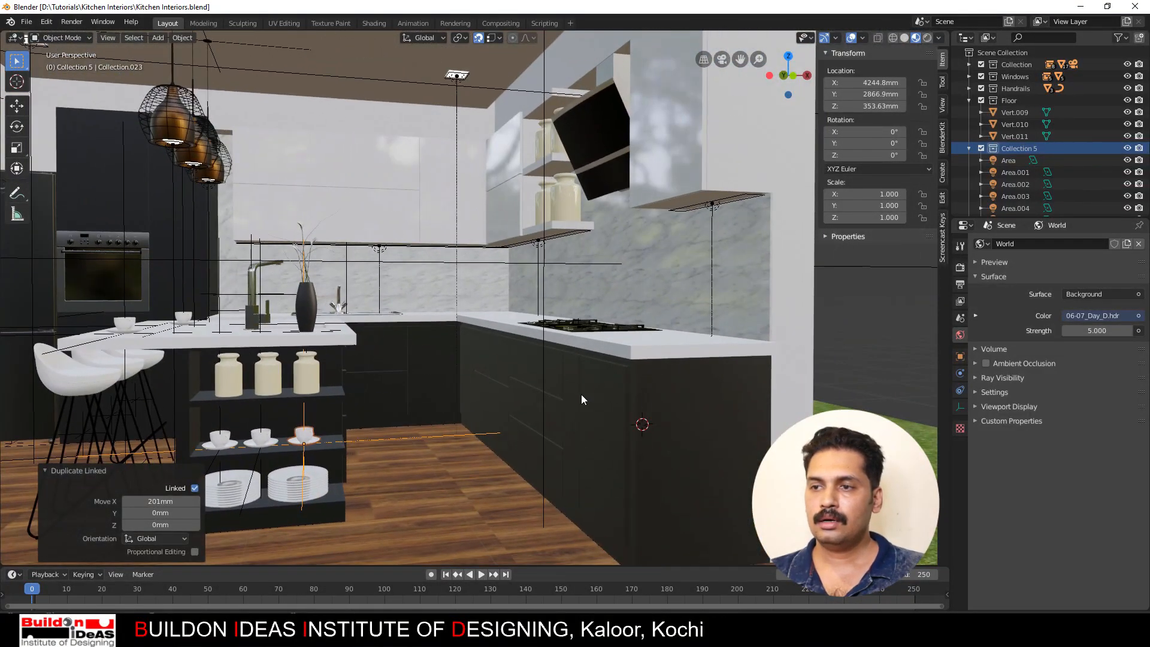
{"action": "middle_click_drag", "start_coordinate": [525, 424], "coordinate": [541, 406]}
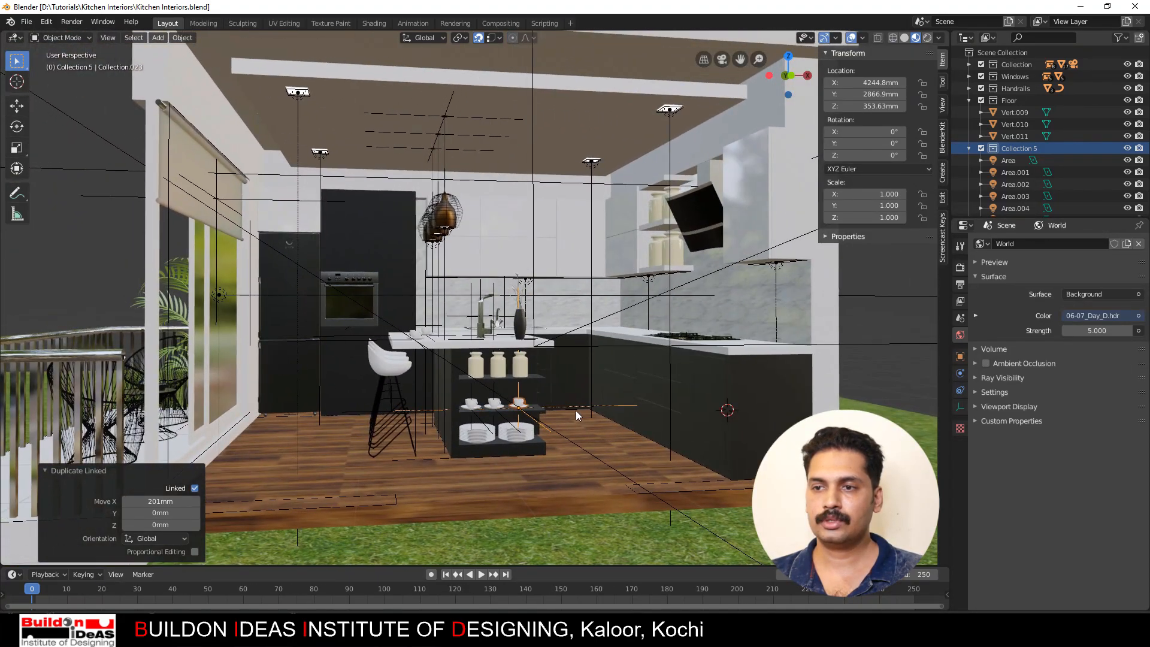
{"action": "scroll", "coordinate": [576, 411], "scroll_direction": "up", "scroll_amount": 3}
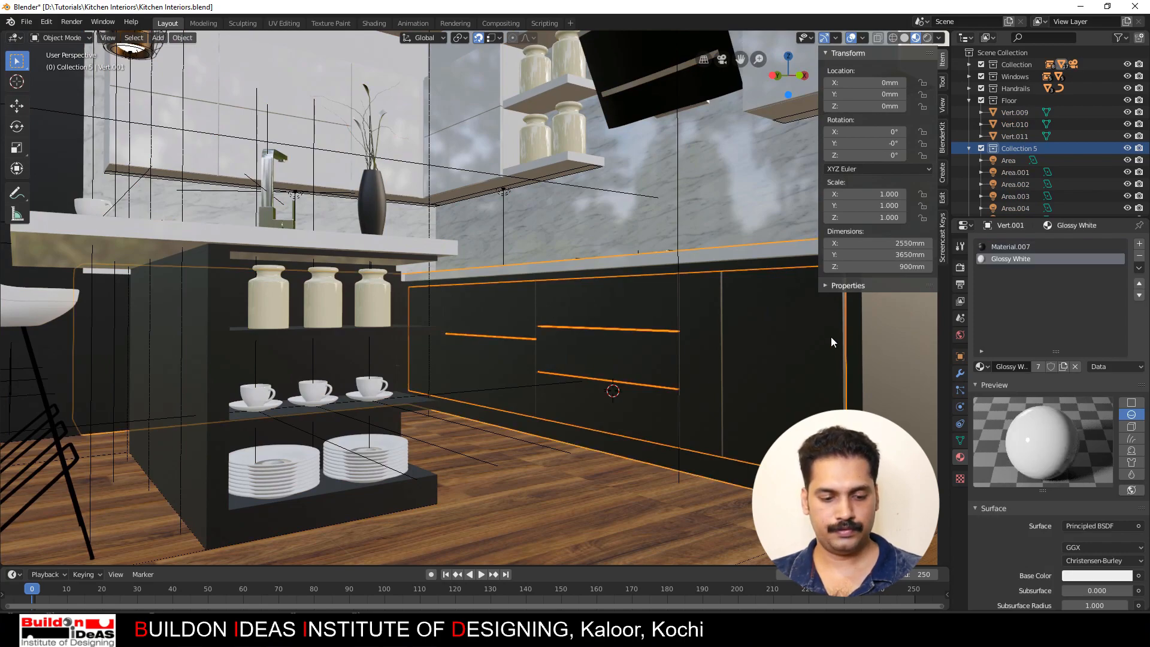
{"action": "key", "text": "shift+h"}
{"action": "left_click", "coordinate": [498, 223]}
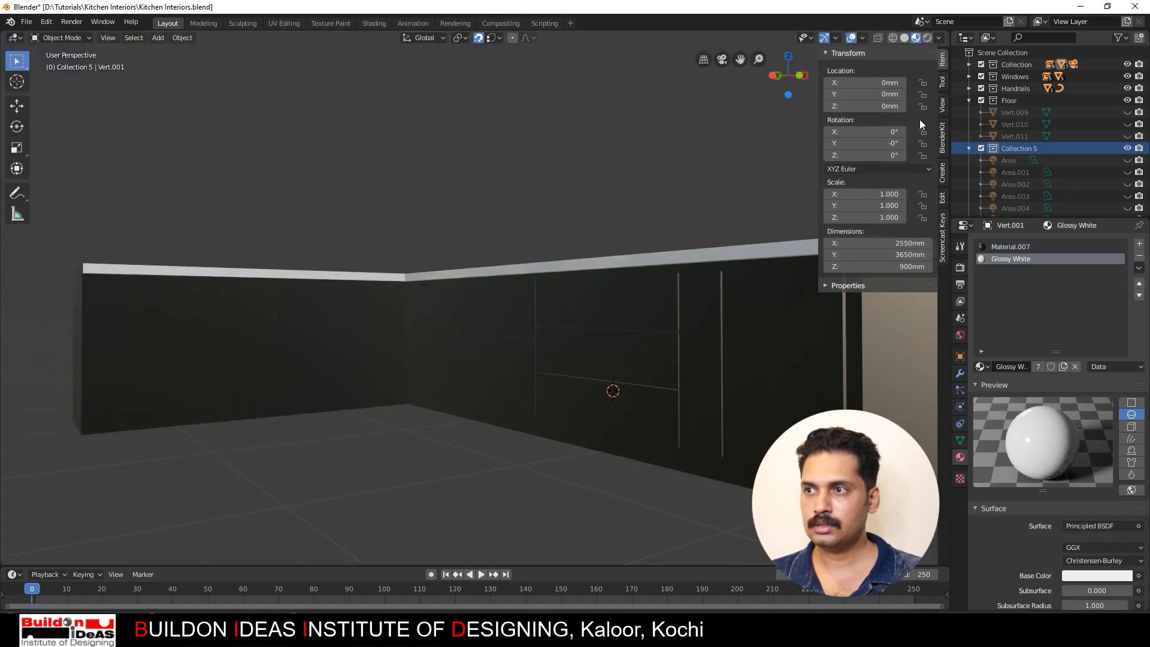
{"action": "left_click", "coordinate": [798, 73]}
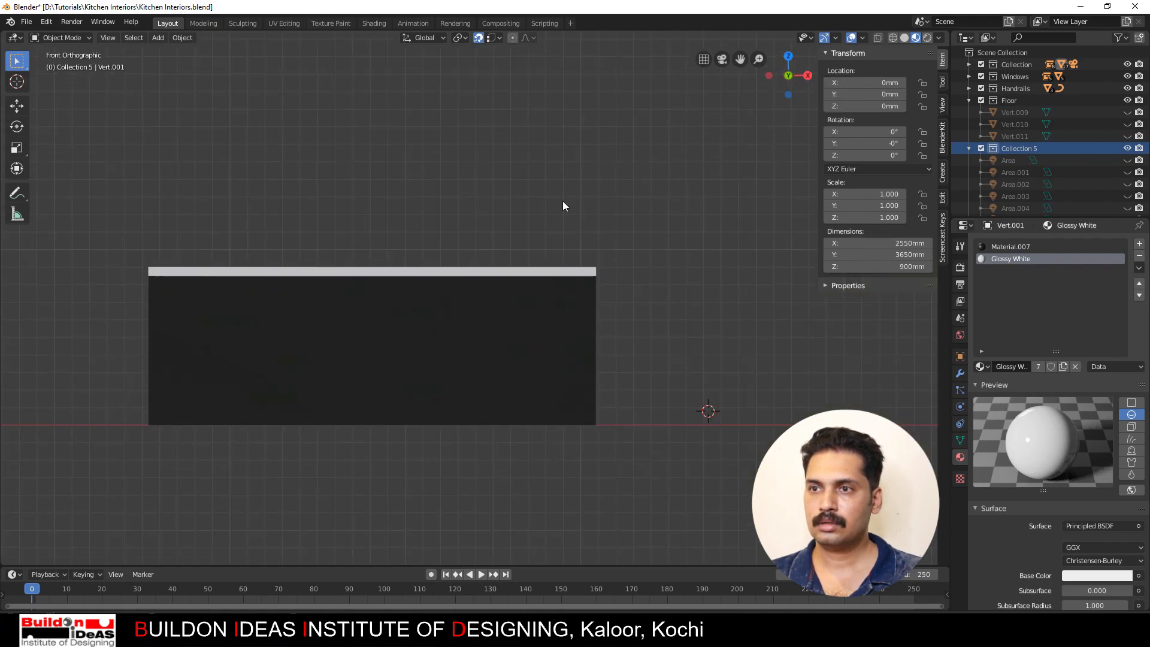
{"action": "left_click", "coordinate": [893, 37]}
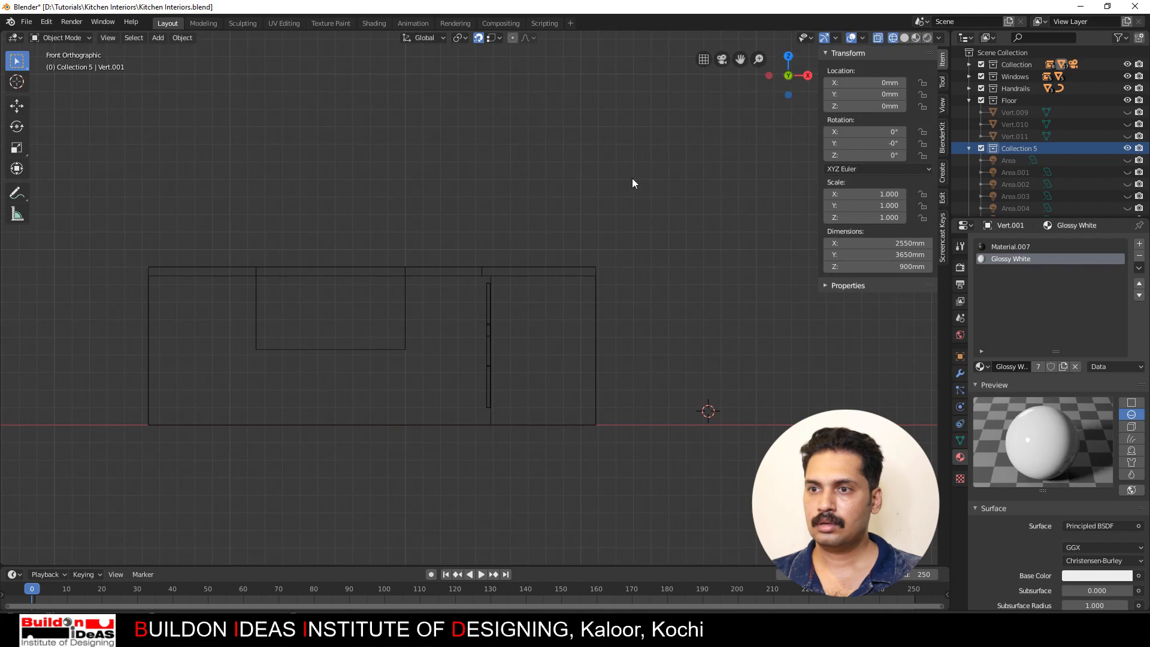
Step: Place the 3D cursor at the upper inner corner of the narrow front panel below the countertop and add a single vertex there
{"action": "scroll", "coordinate": [489, 288], "scroll_direction": "up", "scroll_amount": 6}
{"action": "scroll", "coordinate": [477, 317], "scroll_direction": "up", "scroll_amount": 6}
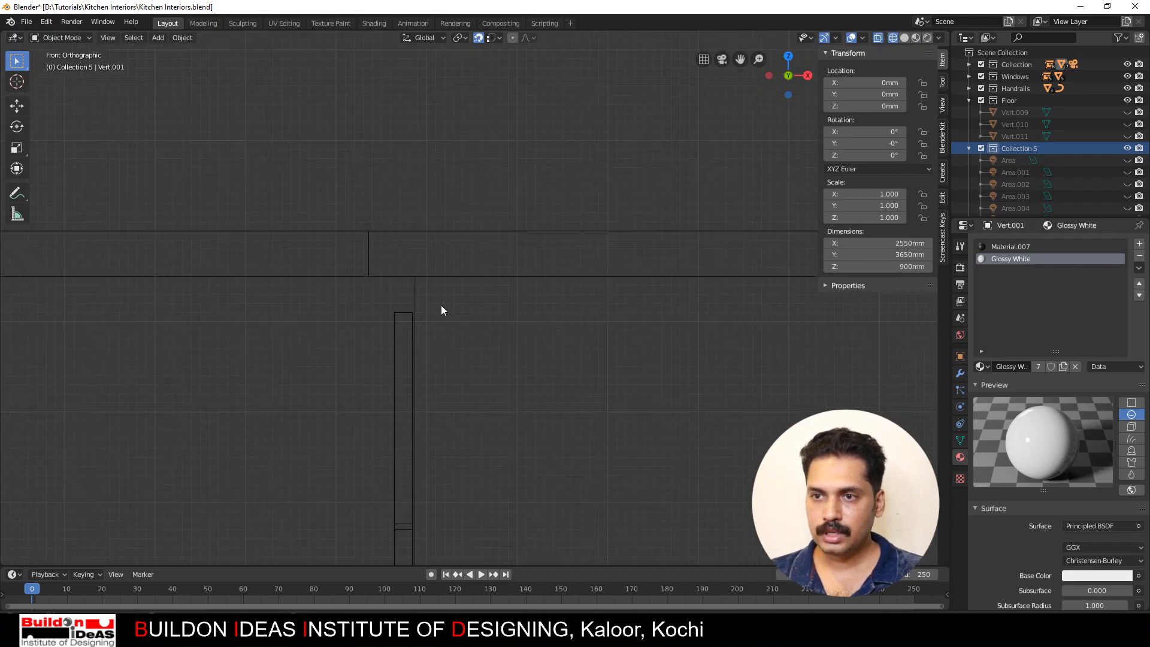
{"action": "middle_click_drag", "start_coordinate": [390, 330], "coordinate": [518, 262], "text": "shift"}
{"action": "scroll", "coordinate": [484, 267], "scroll_direction": "down", "scroll_amount": 8}
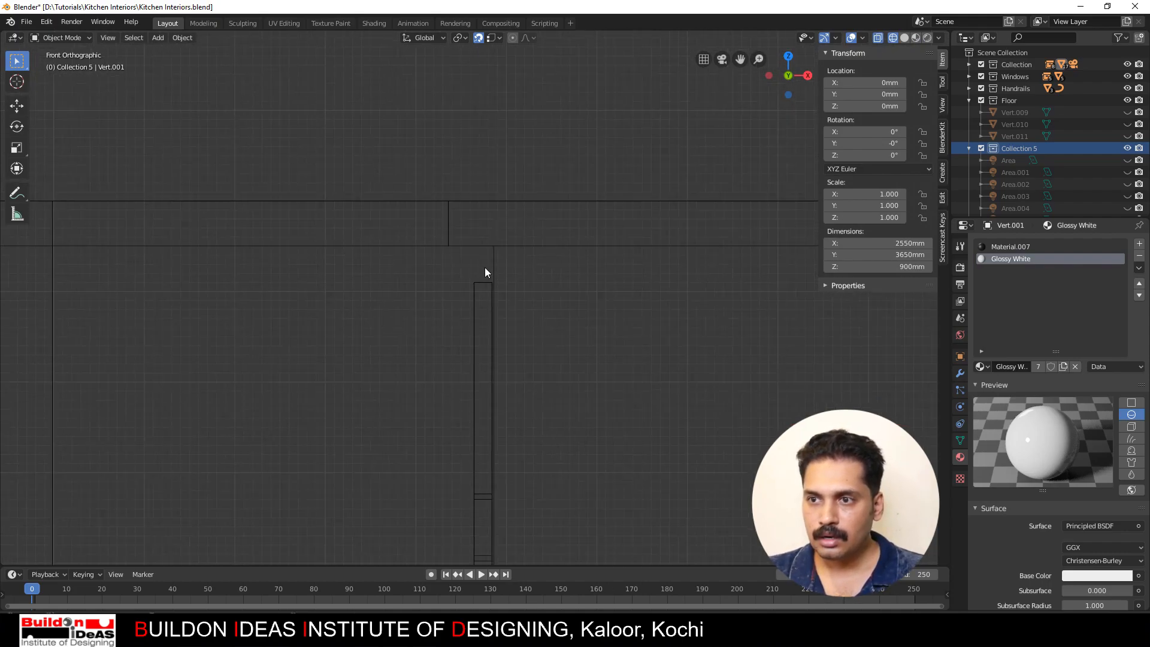
{"action": "scroll", "coordinate": [478, 301], "scroll_direction": "up", "scroll_amount": 7}
{"action": "scroll", "coordinate": [497, 275], "scroll_direction": "up", "scroll_amount": 5}
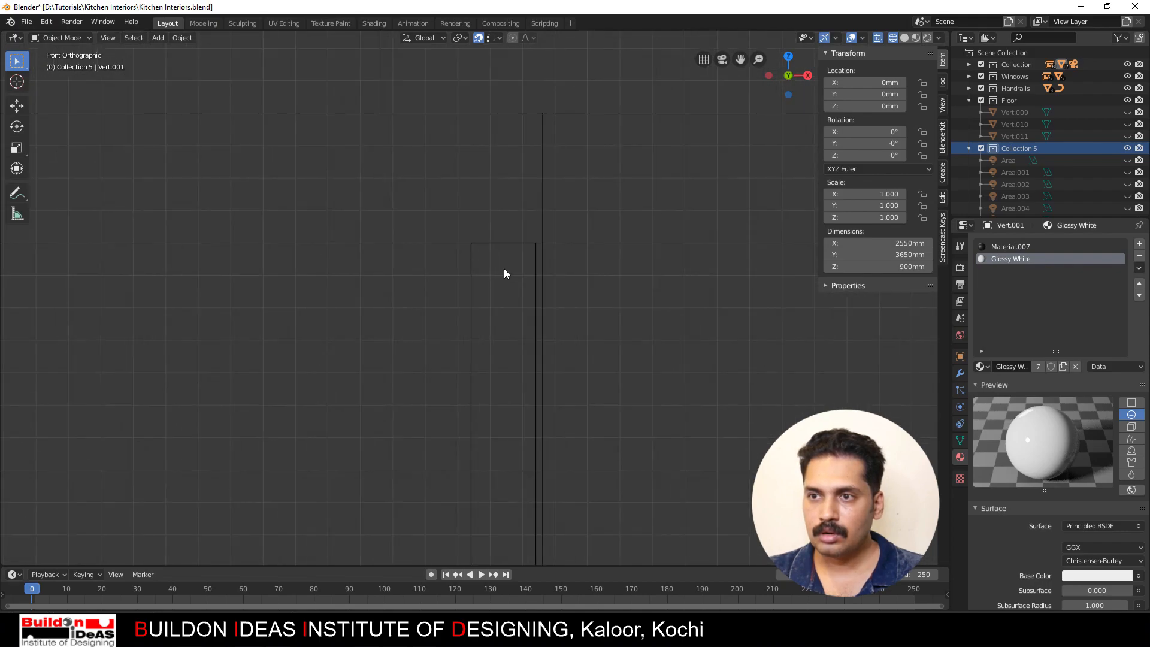
{"action": "middle_click_drag", "start_coordinate": [544, 238], "coordinate": [473, 387], "text": "shift"}
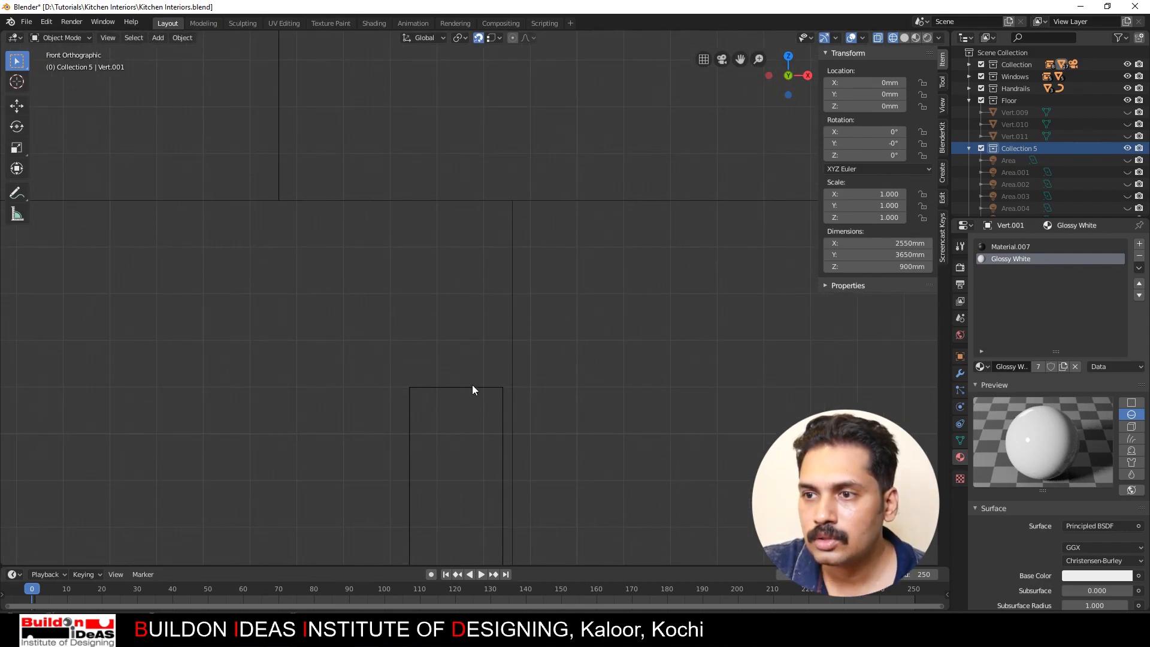
{"action": "scroll", "coordinate": [464, 409], "scroll_direction": "up", "scroll_amount": 3}
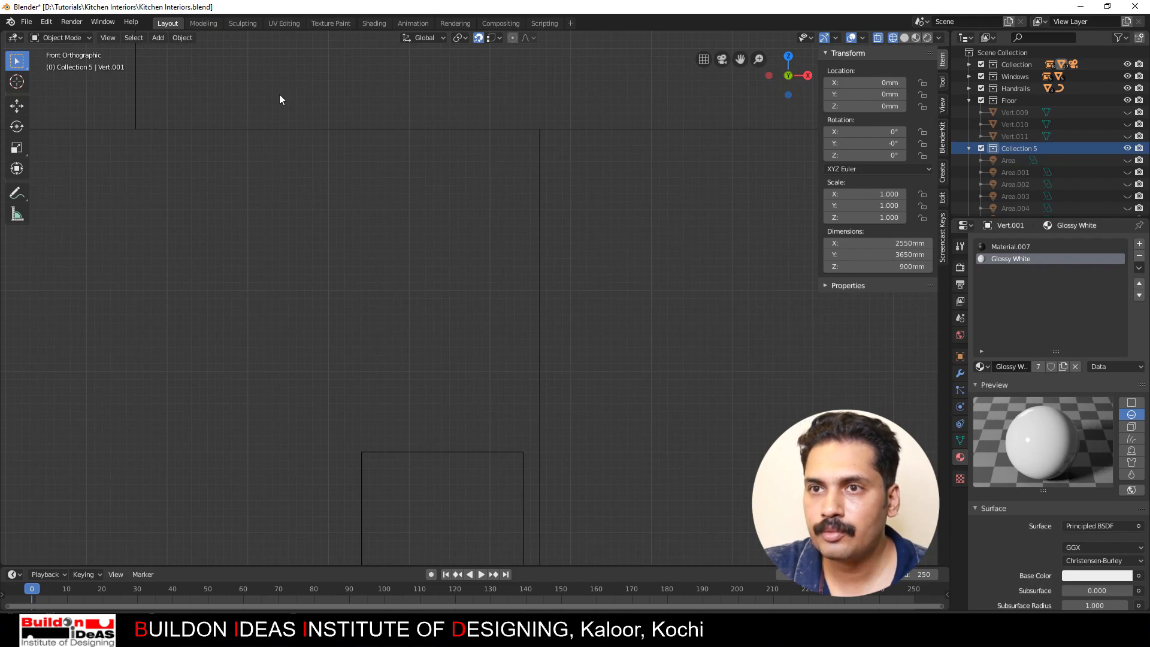
{"action": "right_click", "coordinate": [361, 452], "text": "shift"}
{"action": "left_click", "coordinate": [158, 38]}
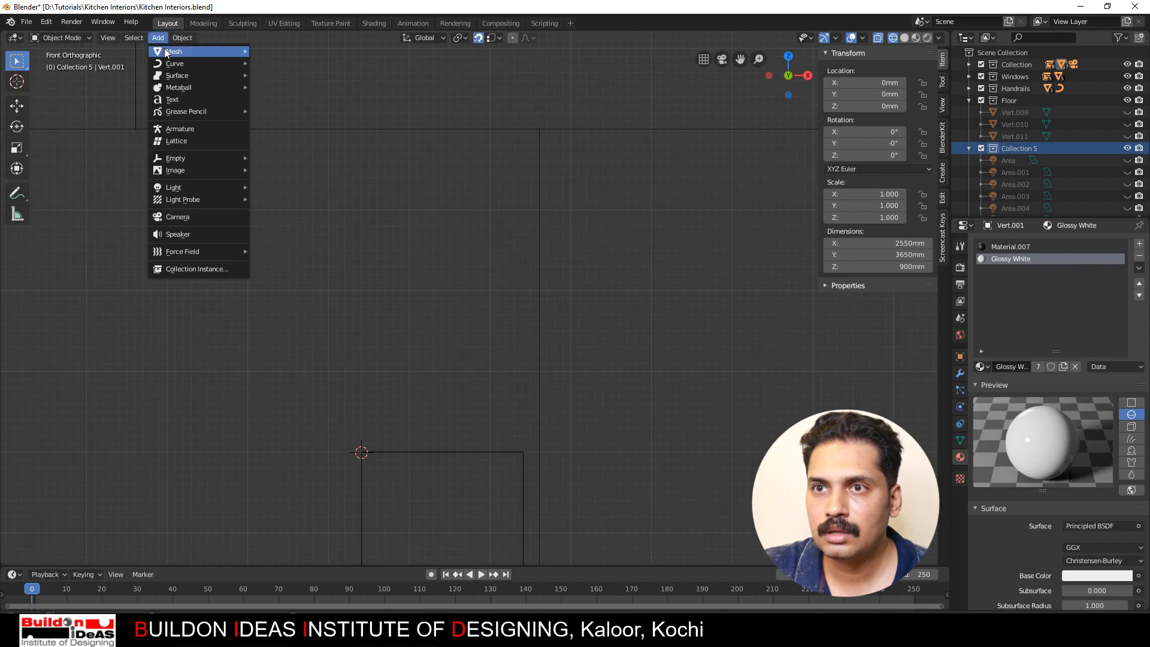
{"action": "mouse_move", "coordinate": [167, 53]}
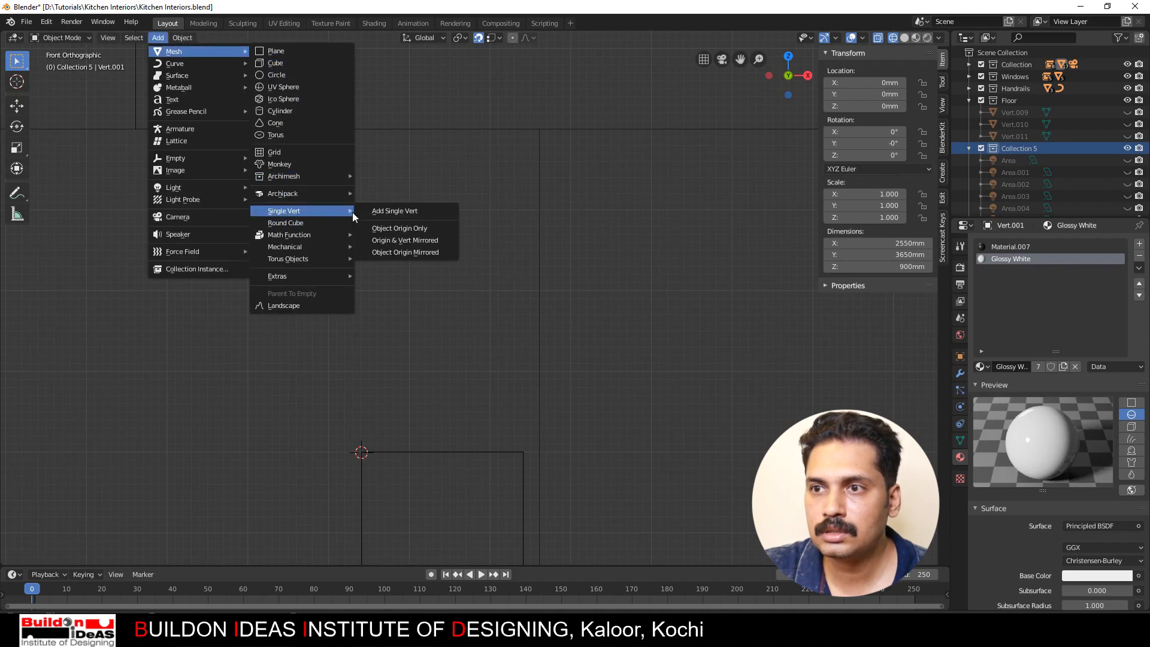
{"action": "left_click", "coordinate": [383, 211]}
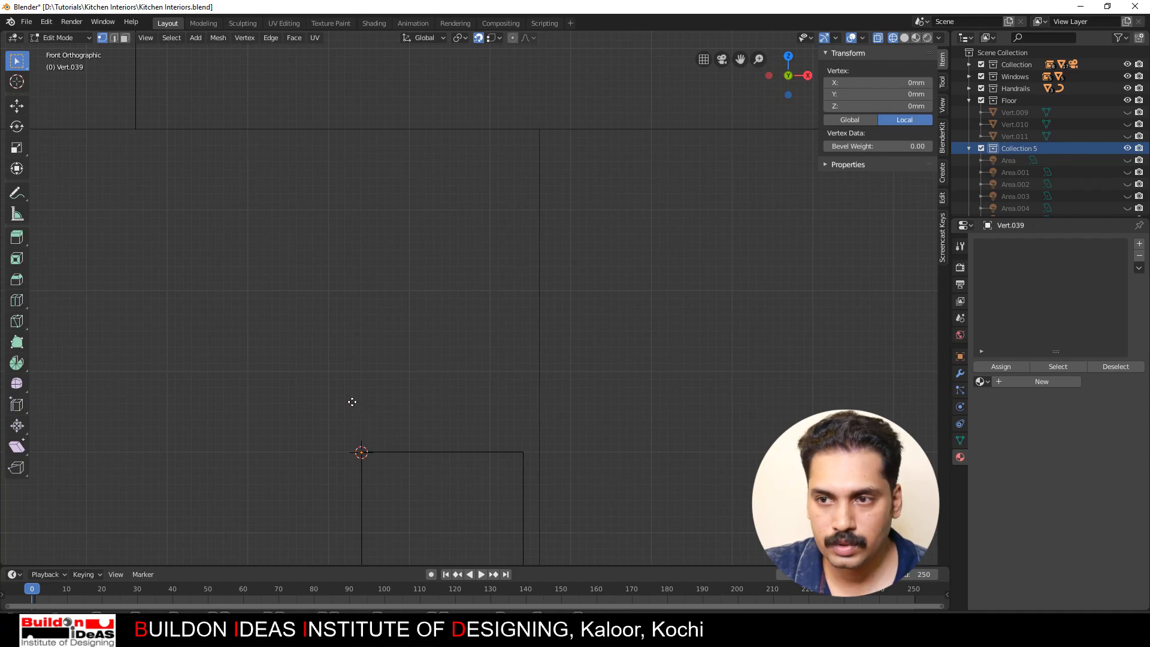
Step: Move the new vertex straight up along Z by about 10 mm
{"action": "key", "text": "e"}
{"action": "key", "text": "z"}
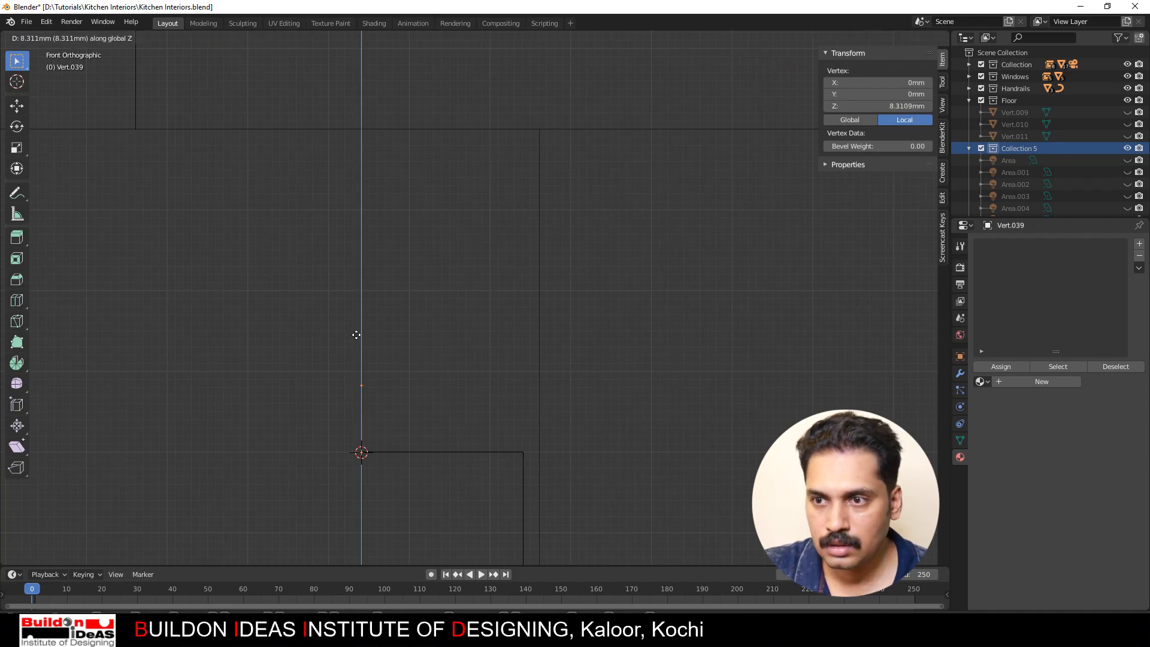
{"action": "left_click", "coordinate": [348, 352]}
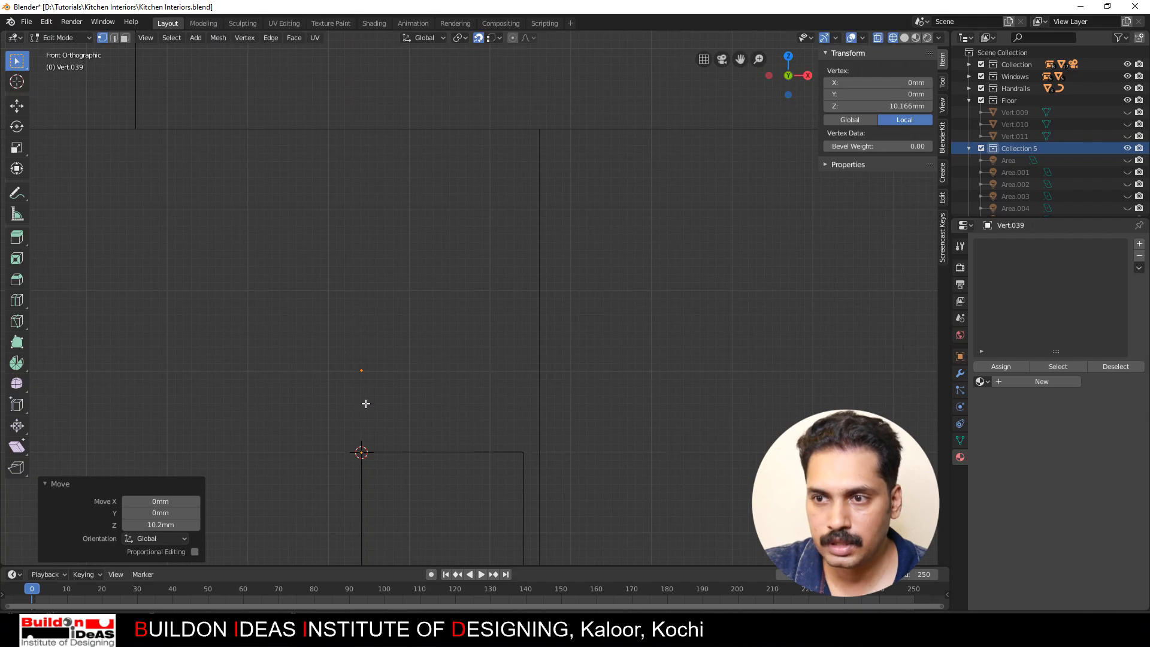
Step: Extrude the vertex down onto the panel corner at the 3D cursor, and extrude a 20 mm edge along X from there
{"action": "key", "text": "e"}
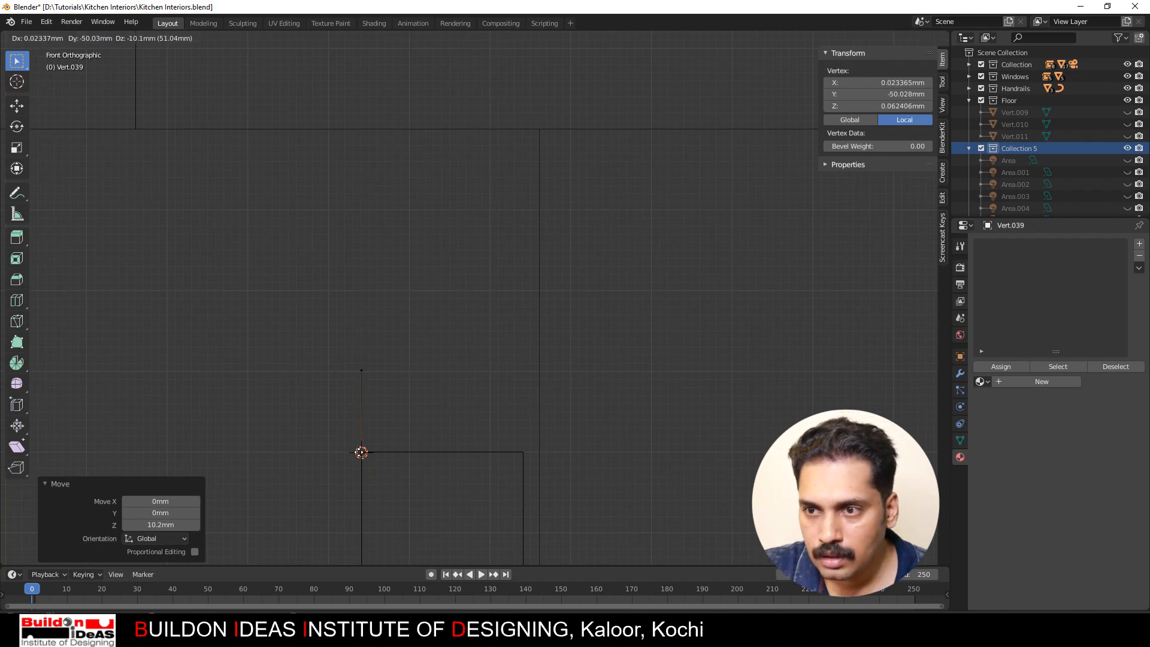
{"action": "left_click", "coordinate": [361, 452]}
{"action": "key", "text": "e"}
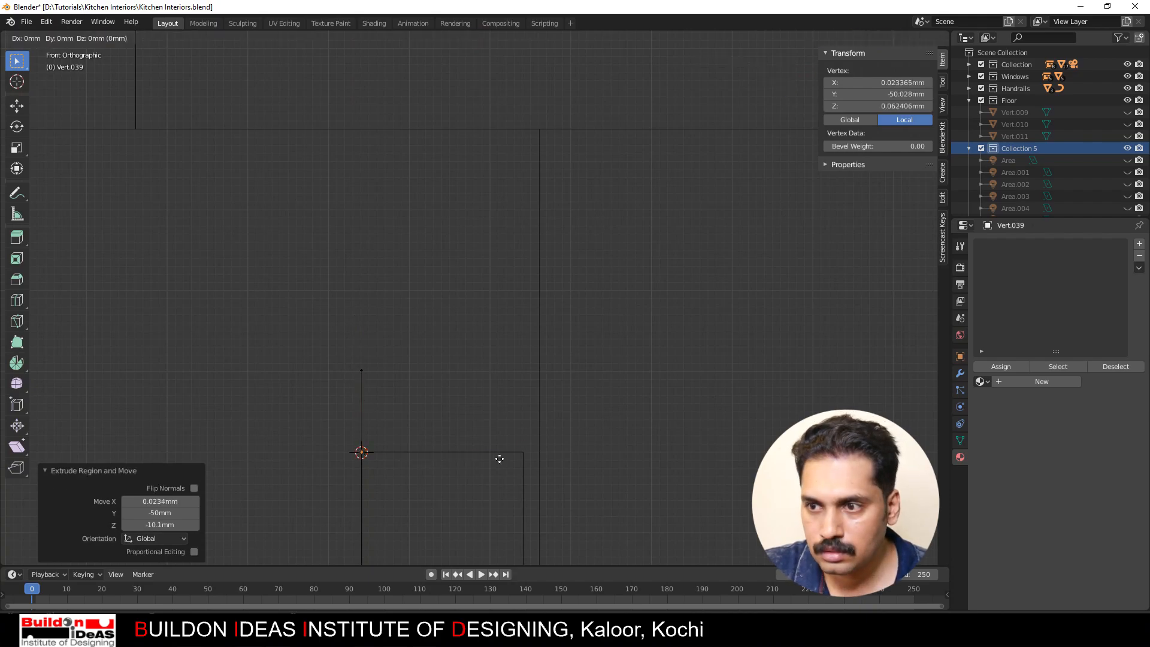
{"action": "key", "text": "x"}
{"action": "key", "text": "2"}
{"action": "key", "text": "0"}
{"action": "key", "text": "Return"}
Step: Extrude the profile up 40 mm along Z to the line under the countertop, and back 20 mm along negative X
{"action": "key", "text": "e"}
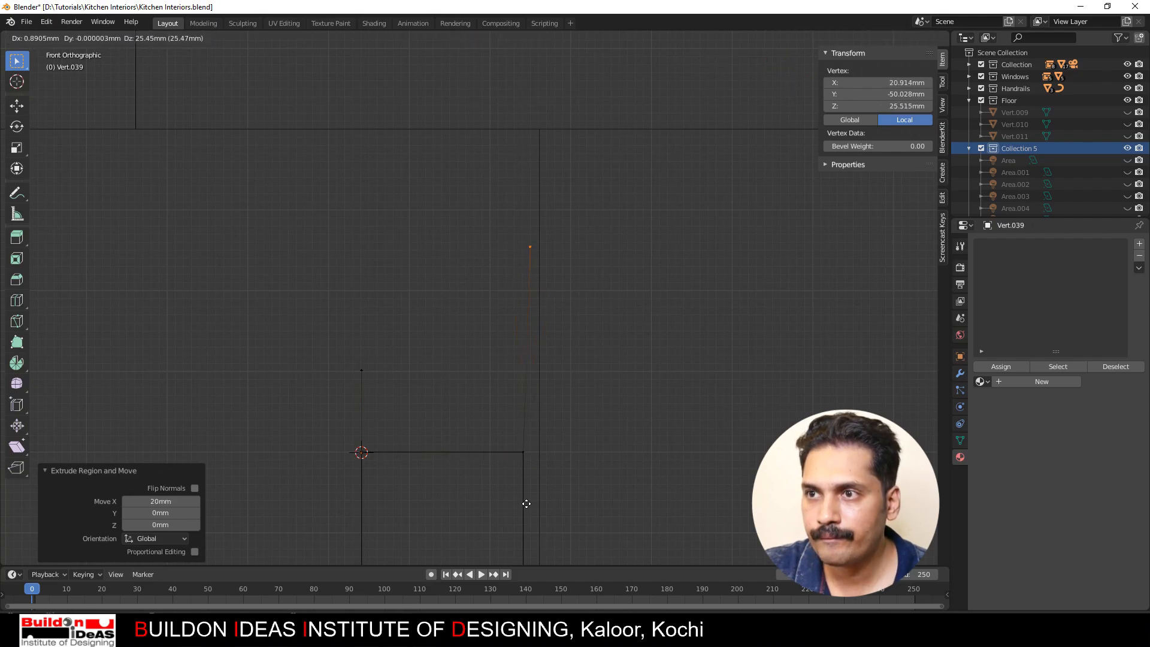
{"action": "key", "text": "z"}
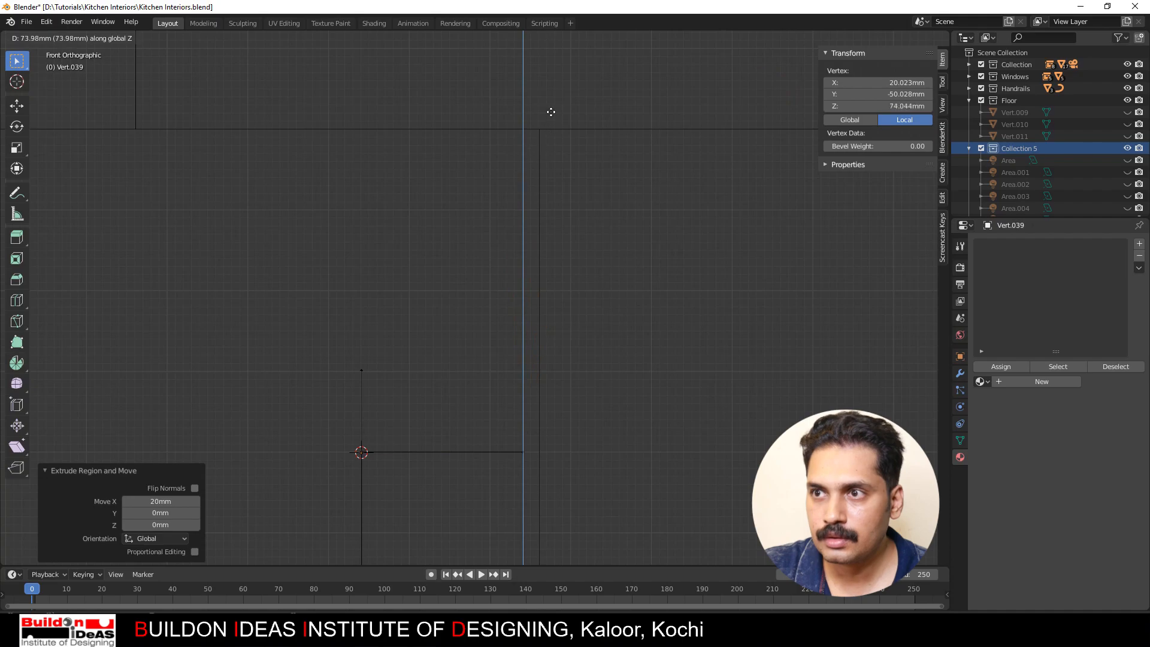
{"action": "left_click", "coordinate": [651, 495]}
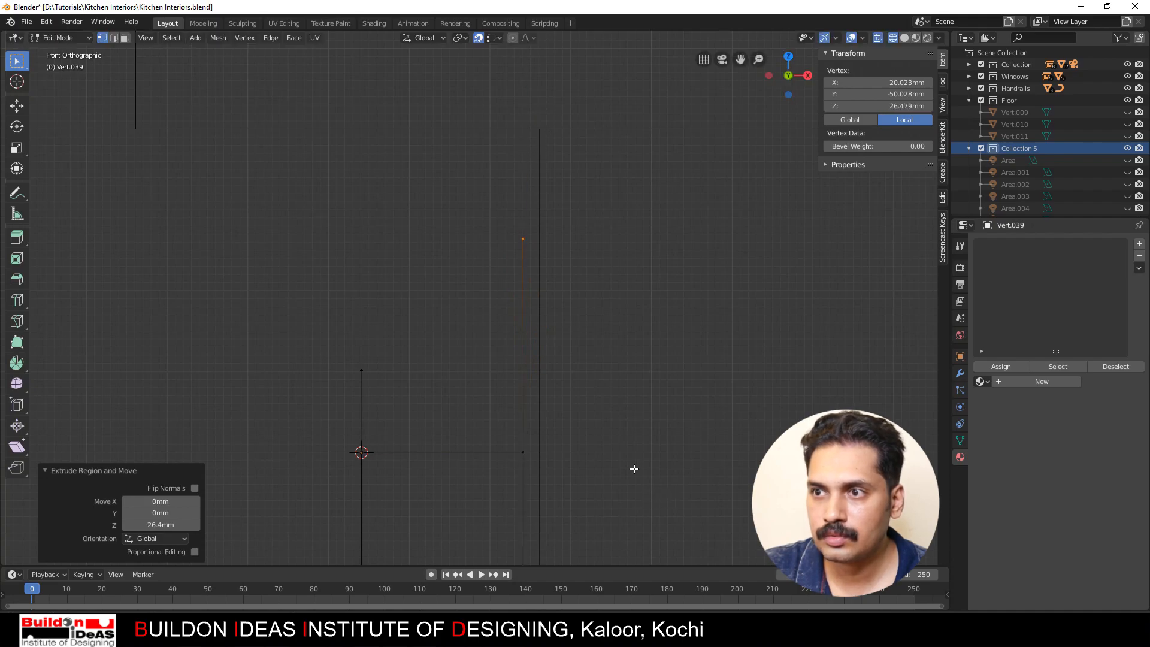
{"action": "key", "text": "e"}
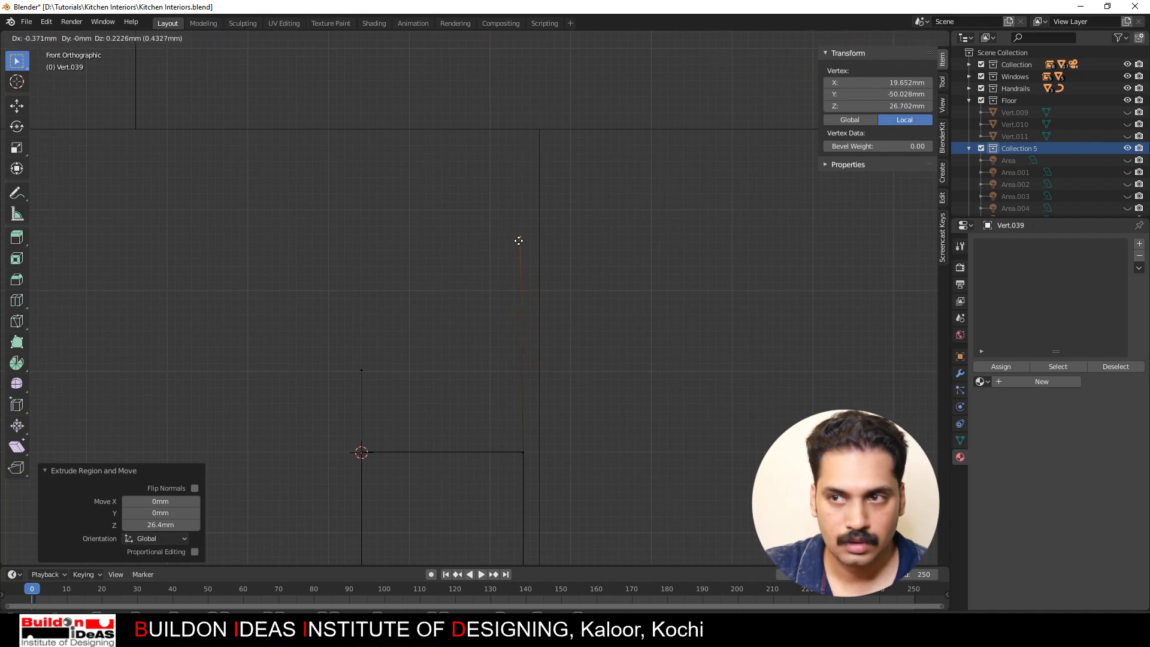
{"action": "key", "text": "z"}
{"action": "left_click", "coordinate": [539, 128]}
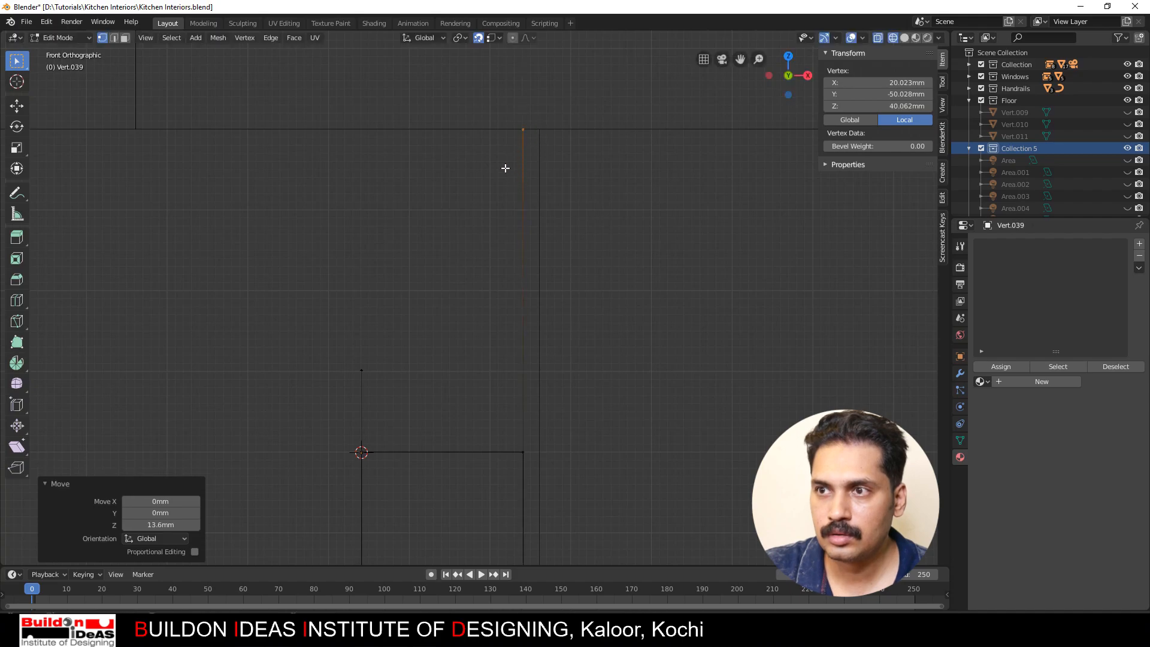
{"action": "key", "text": "e"}
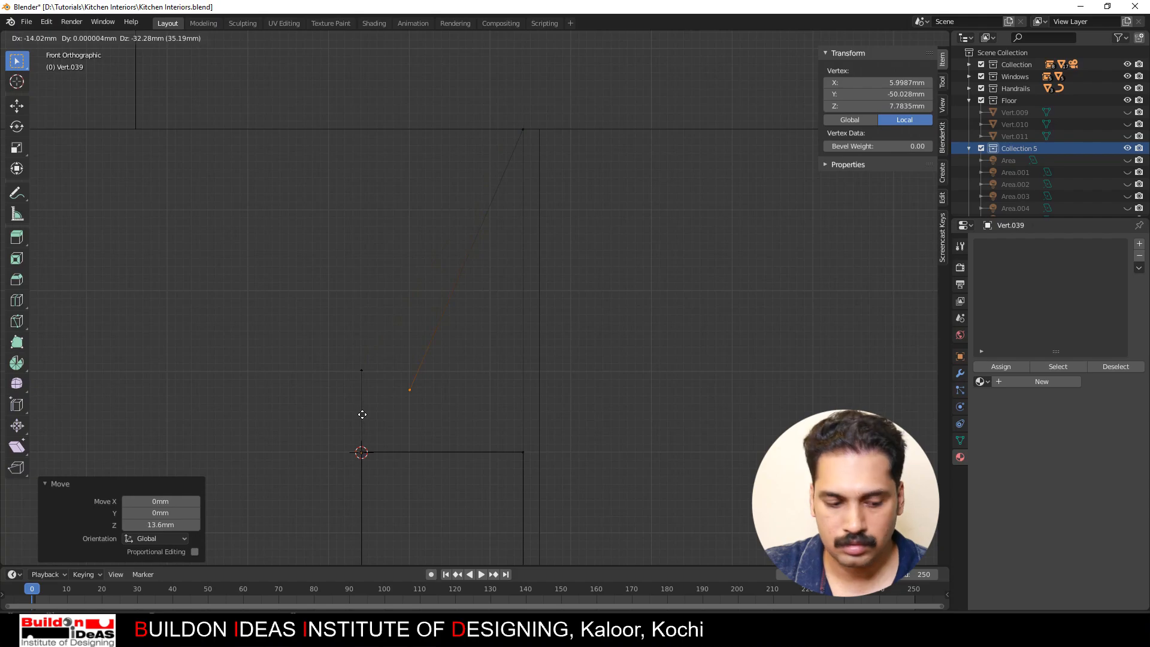
{"action": "key", "text": "x"}
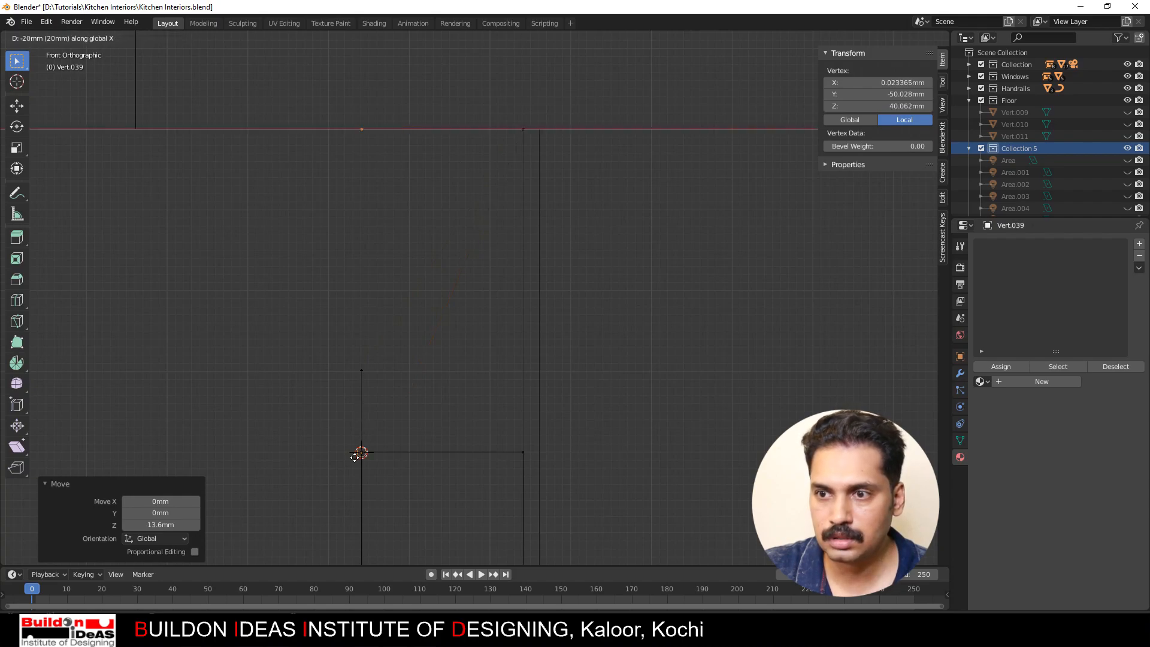
{"action": "left_click", "coordinate": [356, 459]}
Step: Move the profile's upper edge down about 5.6 mm and its lower vertices up about 0.4 mm along Z
{"action": "left_click_drag", "start_coordinate": [314, 99], "coordinate": [687, 212]}
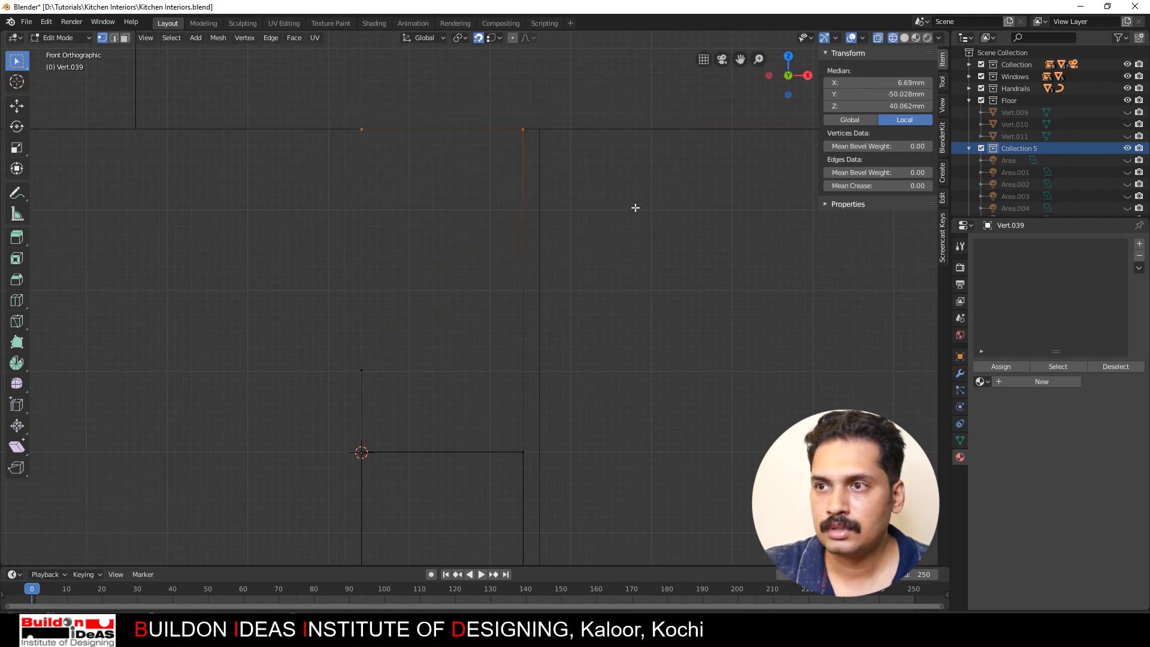
{"action": "key", "text": "g"}
{"action": "key", "text": "z"}
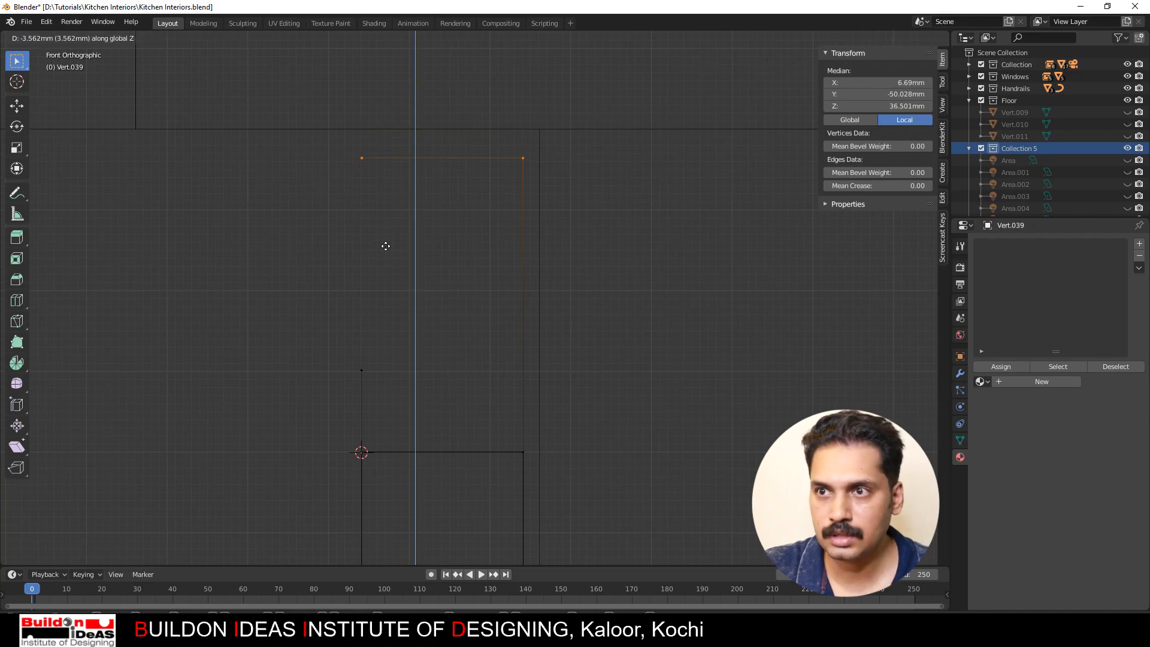
{"action": "left_click", "coordinate": [386, 262]}
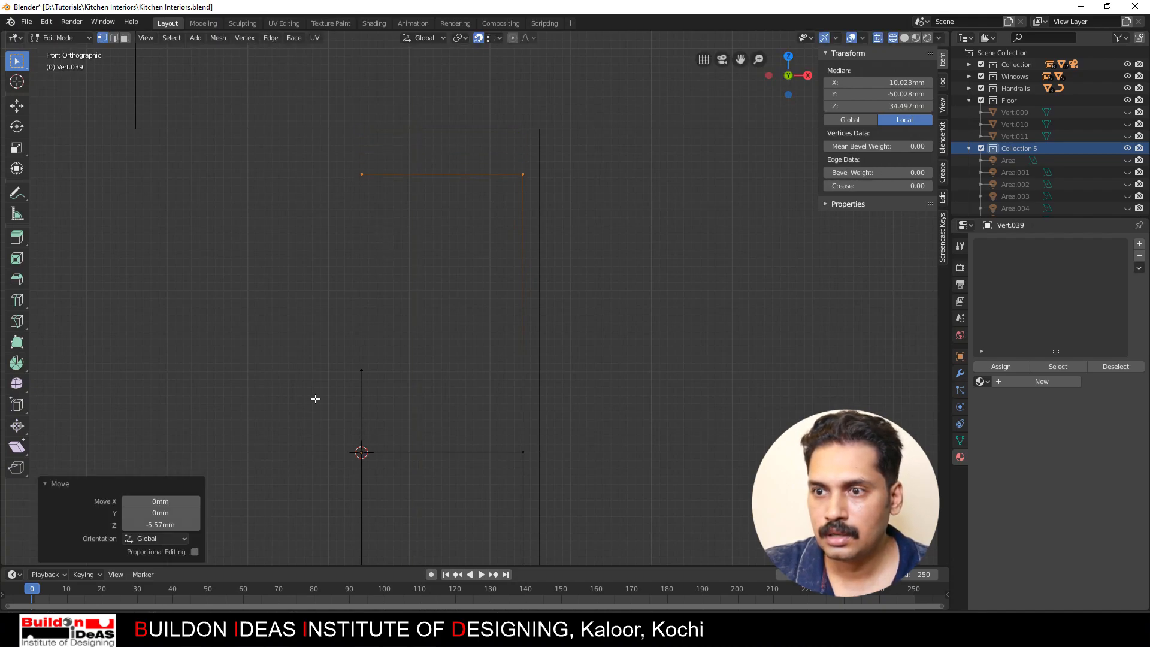
{"action": "left_click_drag", "start_coordinate": [315, 352], "coordinate": [686, 547]}
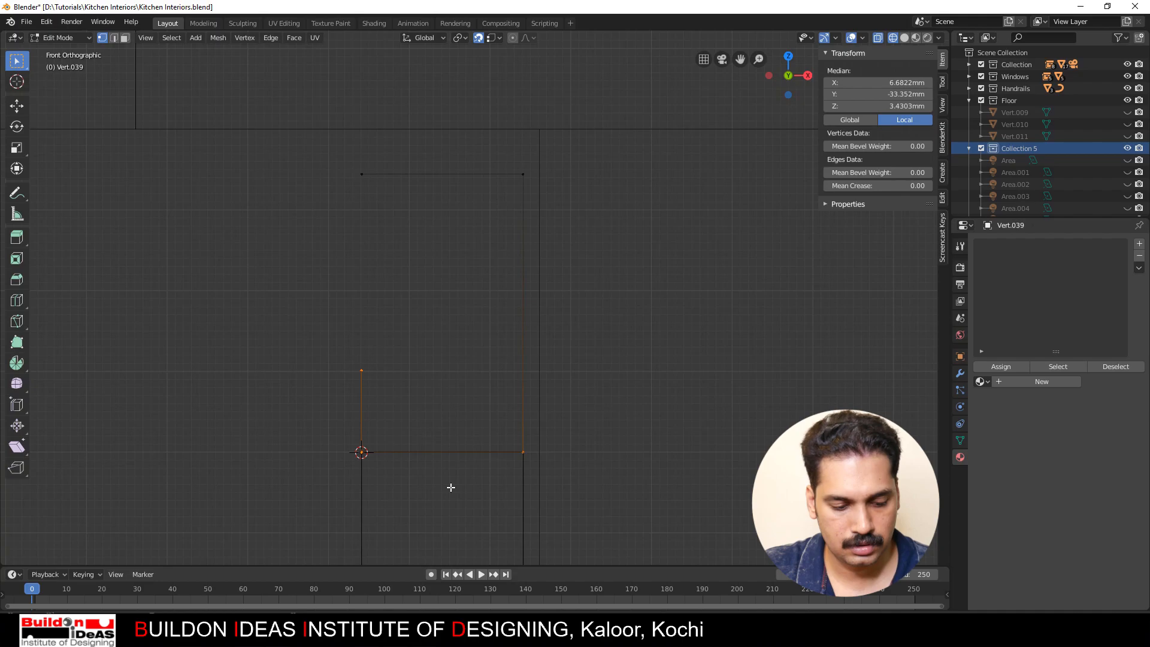
{"action": "key", "text": "g"}
{"action": "key", "text": "z"}
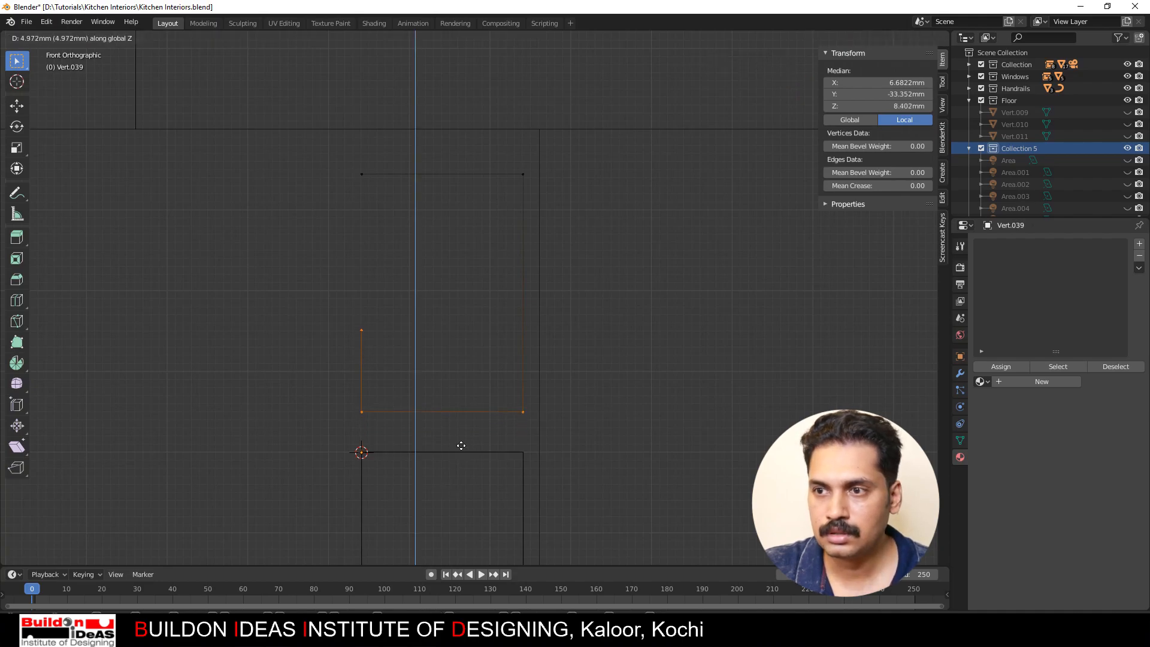
{"action": "left_click", "coordinate": [457, 483]}
Step: From the short lip's end, extrude the inner outline about 1.3 mm along X, diagonally down about 7.2 mm, and 14.2 mm along X
{"action": "scroll", "coordinate": [379, 369], "scroll_direction": "up", "scroll_amount": 1}
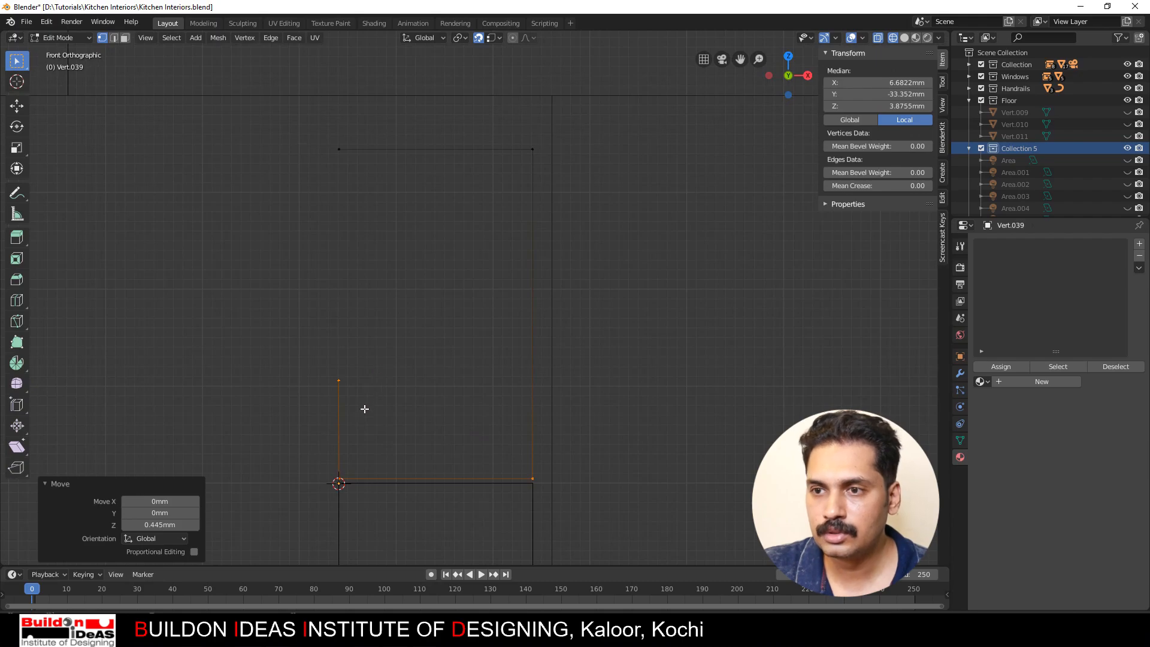
{"action": "middle_click_drag", "start_coordinate": [365, 409], "coordinate": [359, 406], "text": "shift"}
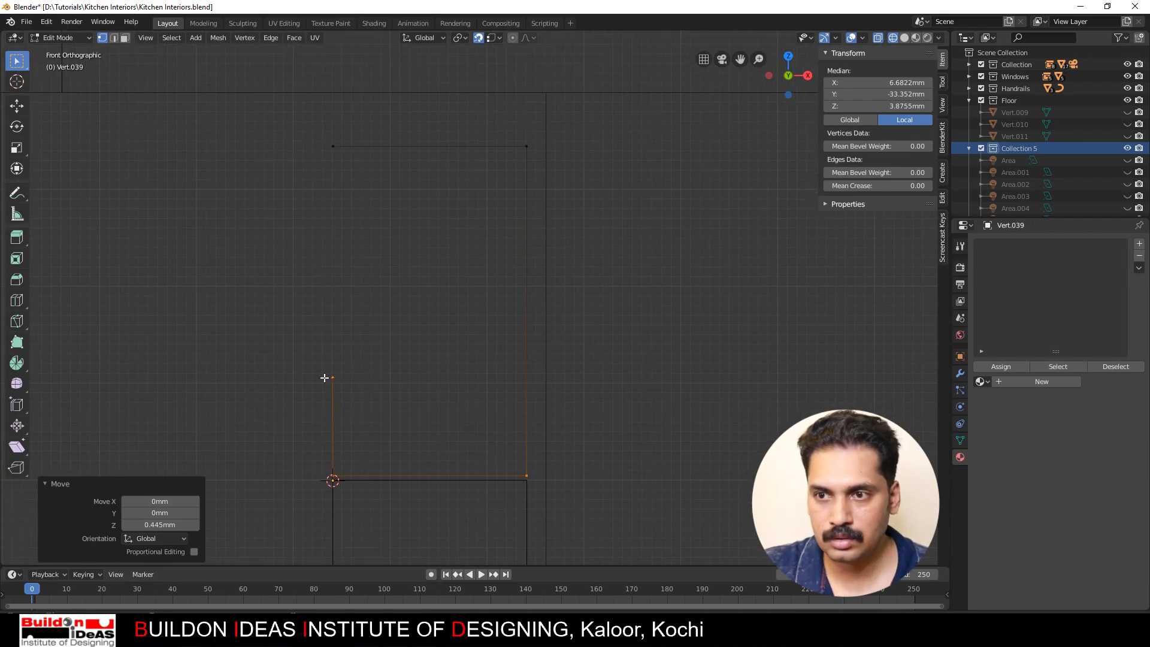
{"action": "left_click", "coordinate": [325, 377]}
{"action": "key", "text": "g"}
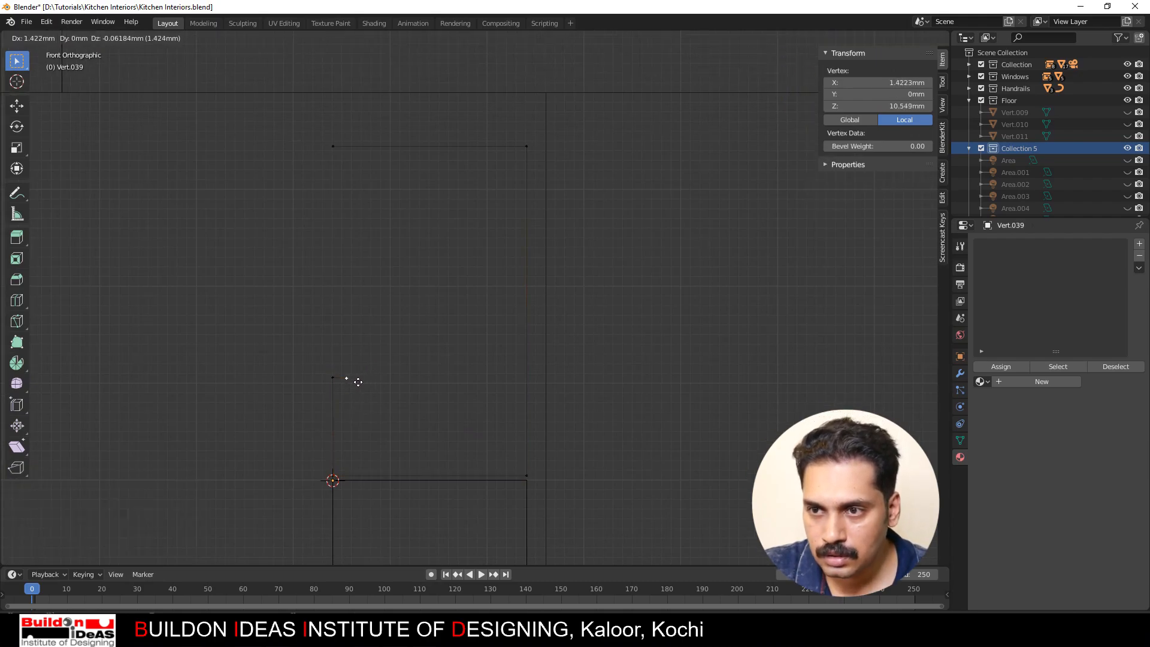
{"action": "left_click", "coordinate": [358, 381]}
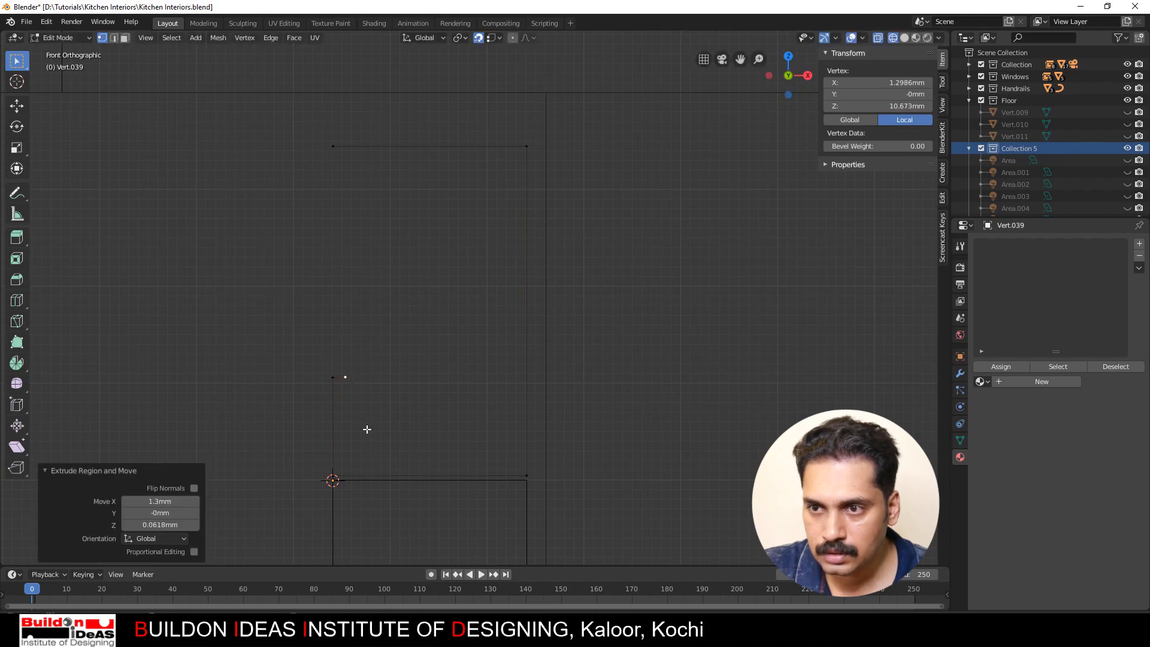
{"action": "key", "text": "e"}
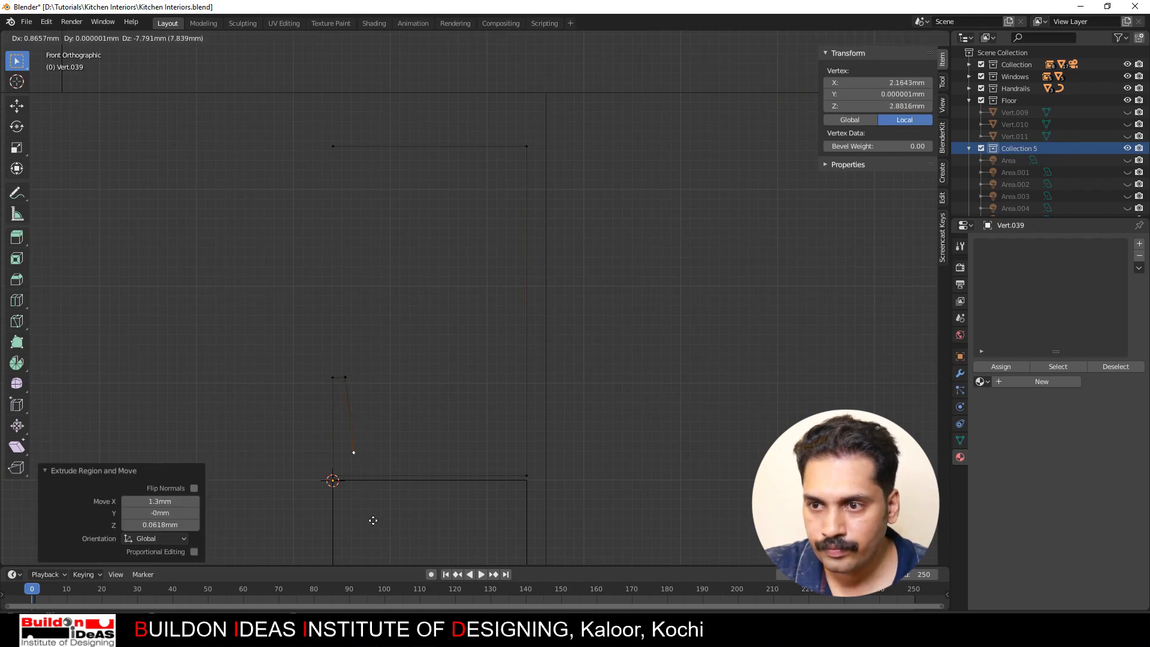
{"action": "left_click", "coordinate": [397, 516]}
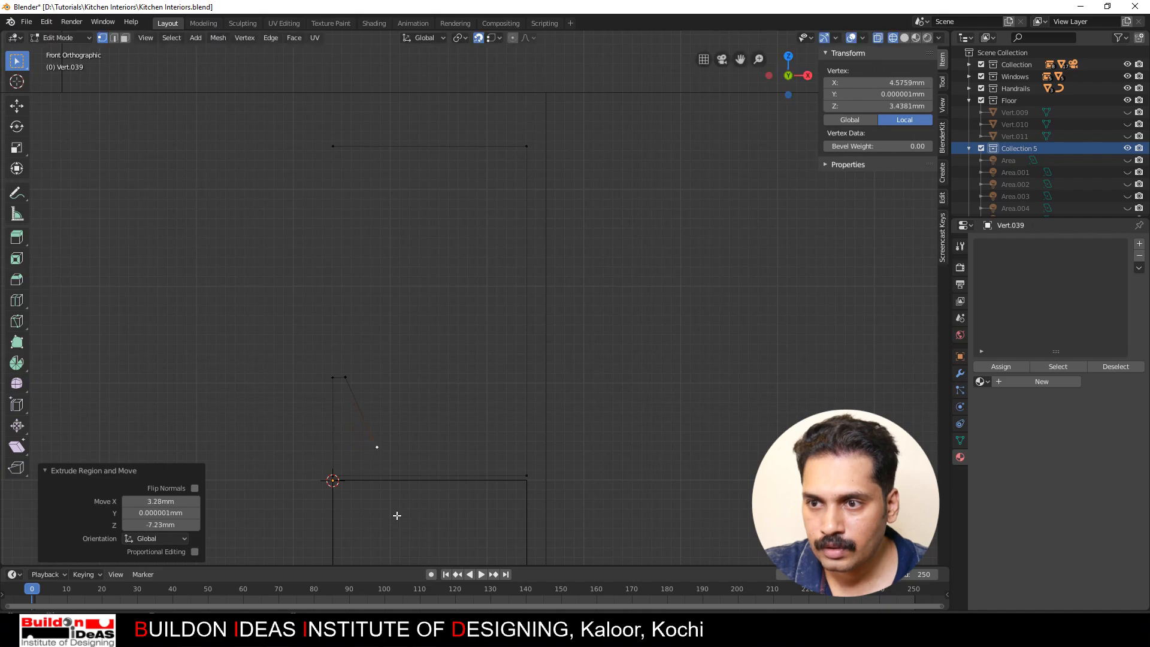
{"action": "key", "text": "e"}
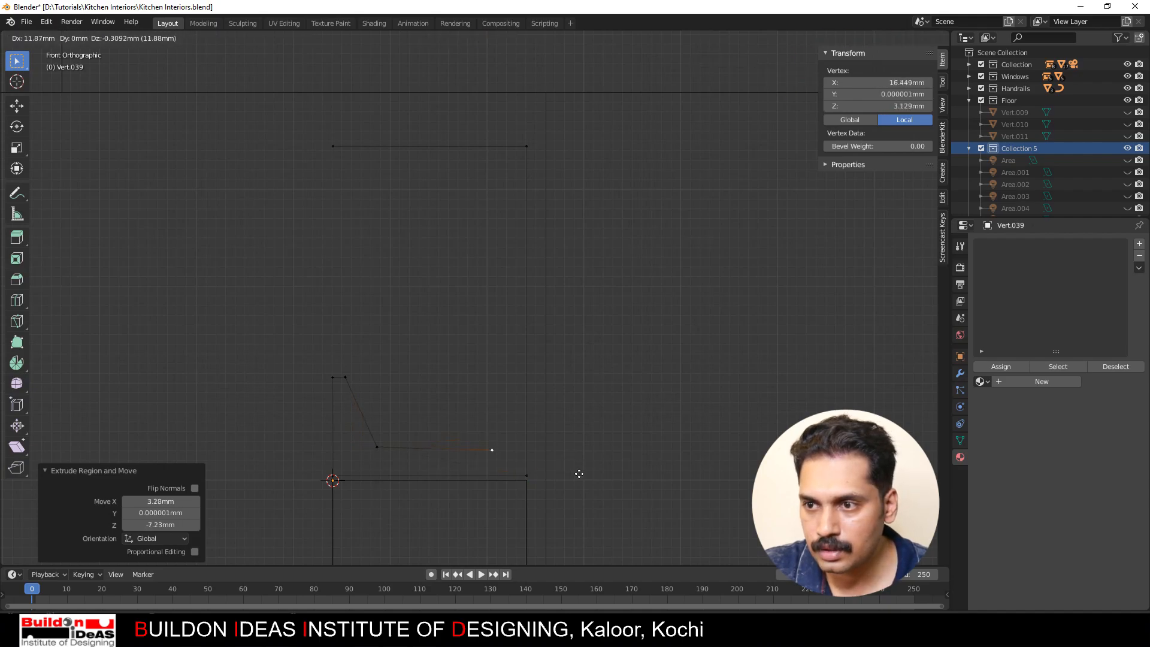
{"action": "left_click", "coordinate": [600, 472]}
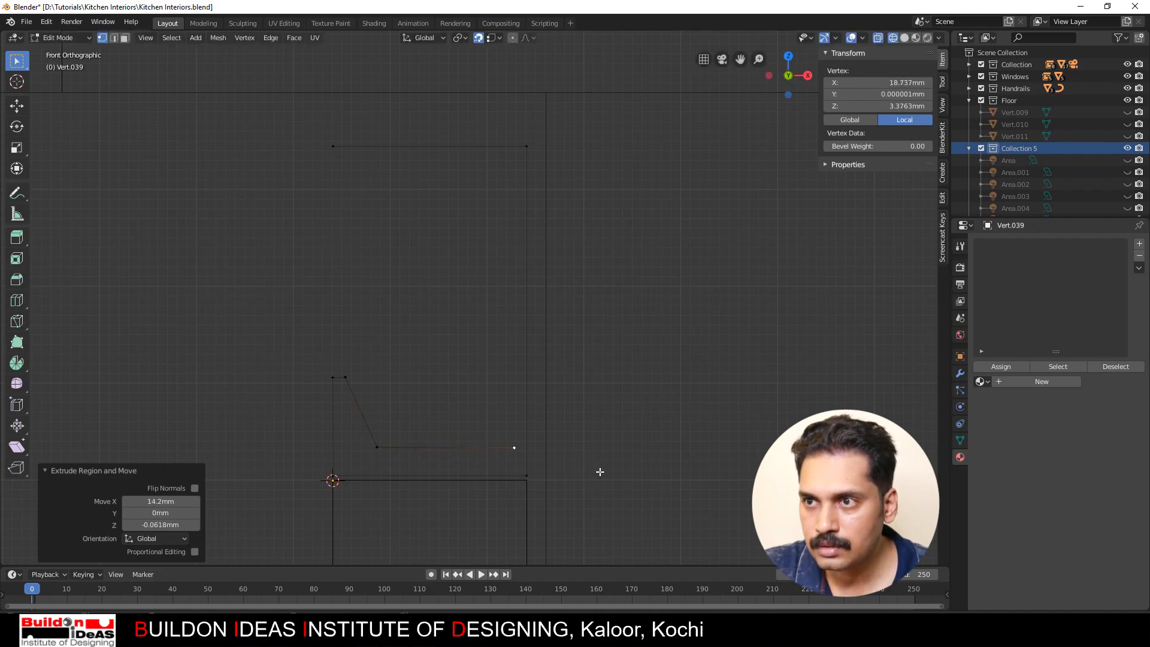
Step: Extrude the inner outline up 30 mm, back 18.7 mm along negative X, and close it at the outer outline's end vertex
{"action": "key", "text": "e"}
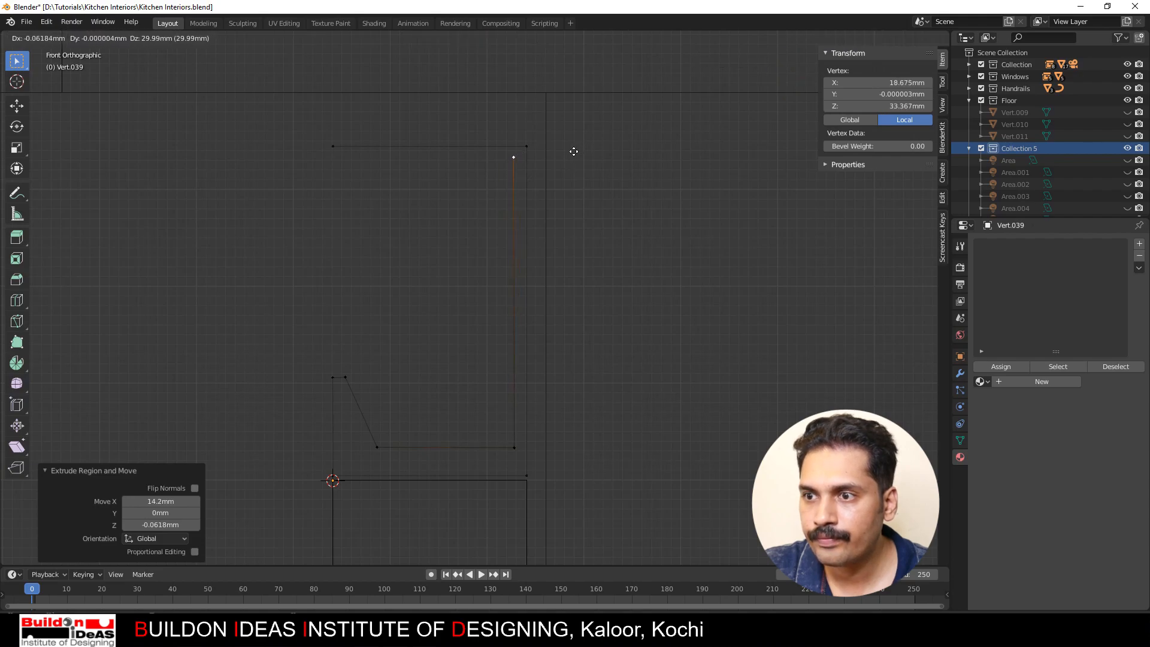
{"action": "left_click", "coordinate": [574, 151]}
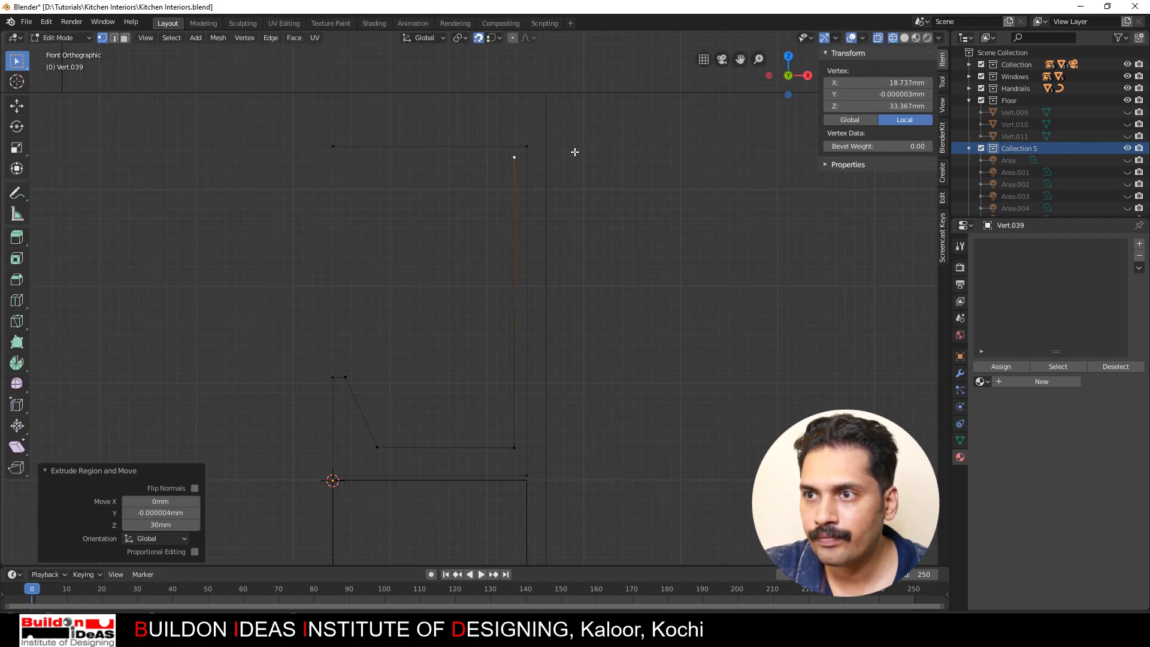
{"action": "key", "text": "e"}
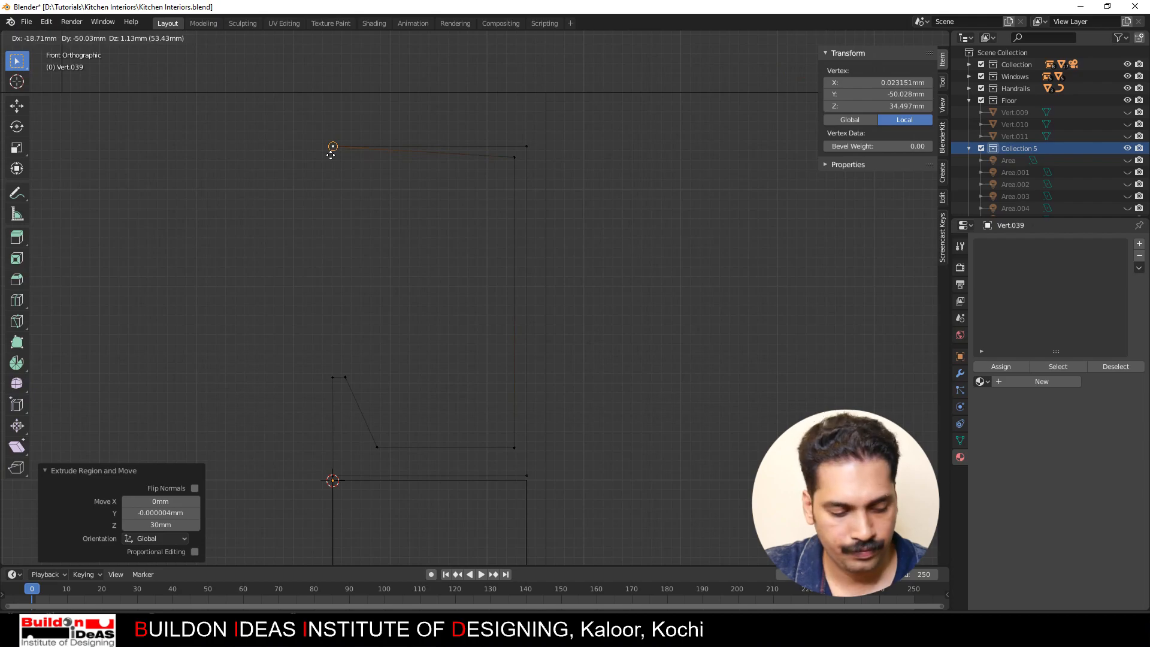
{"action": "key", "text": "x"}
{"action": "left_click", "coordinate": [331, 155]}
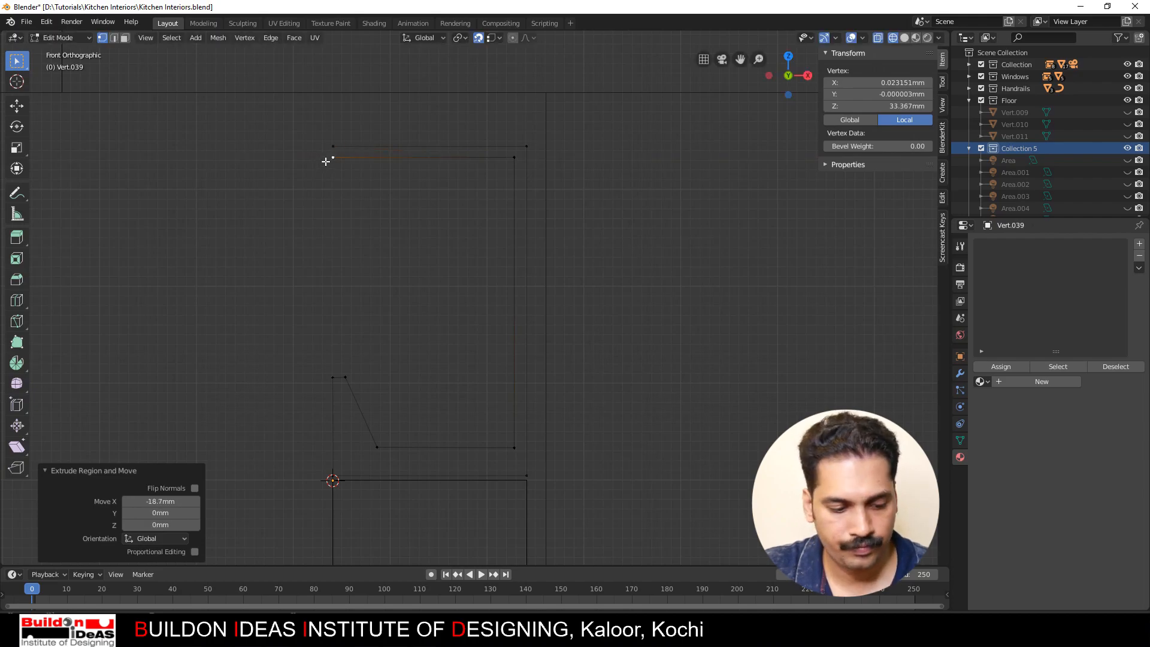
{"action": "key", "text": "e"}
{"action": "left_click", "coordinate": [332, 147]}
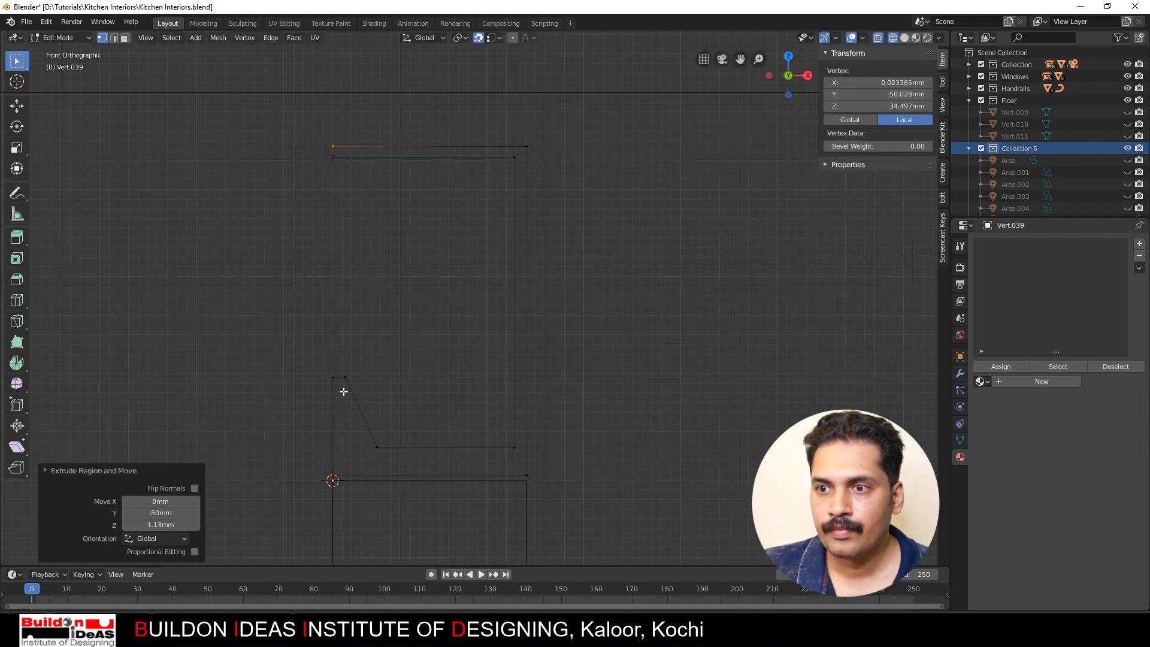
Step: Bevel the vertex at the foot of the inner outline's slanted edge into a rounded curve with several segments
{"action": "left_click", "coordinate": [374, 450]}
{"action": "right_click", "coordinate": [371, 453]}
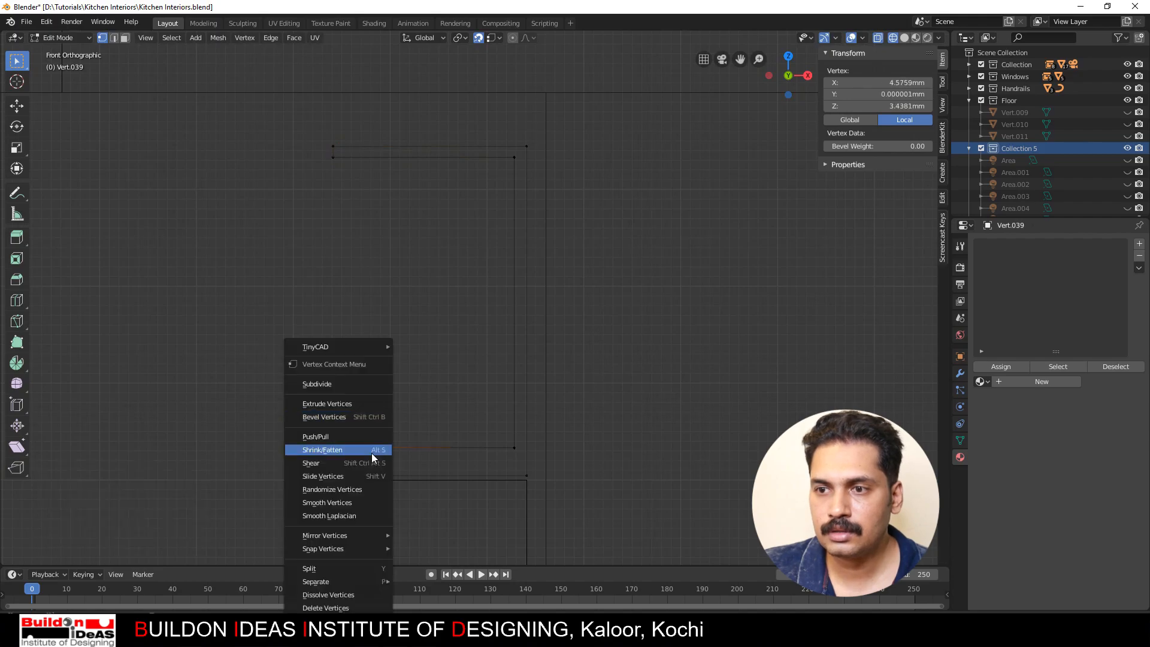
{"action": "left_click", "coordinate": [324, 417]}
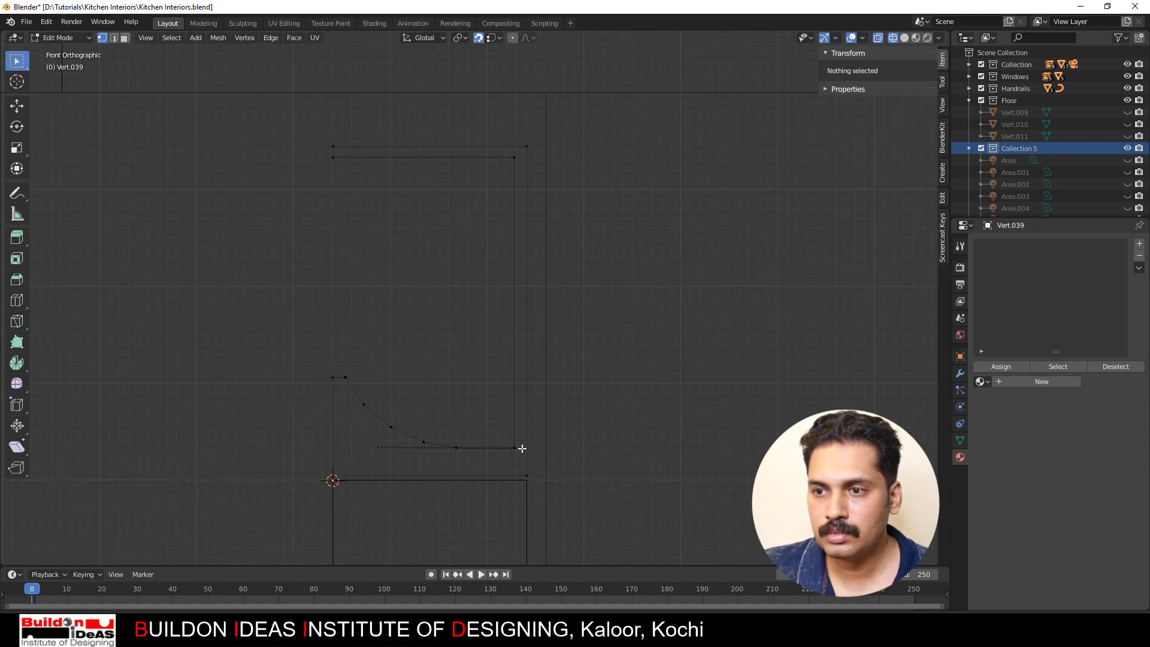
{"action": "left_click", "coordinate": [501, 453]}
Step: Select the whole profile and snap the object about 50 mm along negative Y onto the front panel's upper corner
{"action": "scroll", "coordinate": [329, 370], "scroll_direction": "down", "scroll_amount": 2}
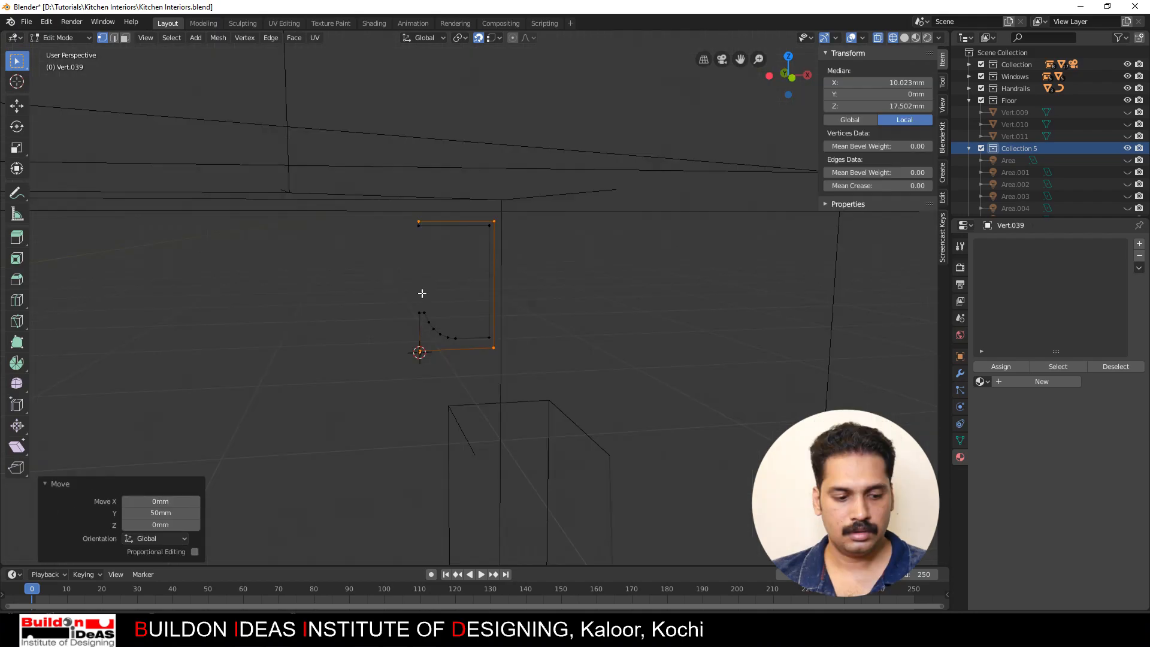
{"action": "key", "text": "a"}
{"action": "middle_click_drag", "start_coordinate": [421, 289], "coordinate": [428, 328]}
{"action": "middle_click_drag", "start_coordinate": [535, 361], "coordinate": [267, 322], "text": "shift"}
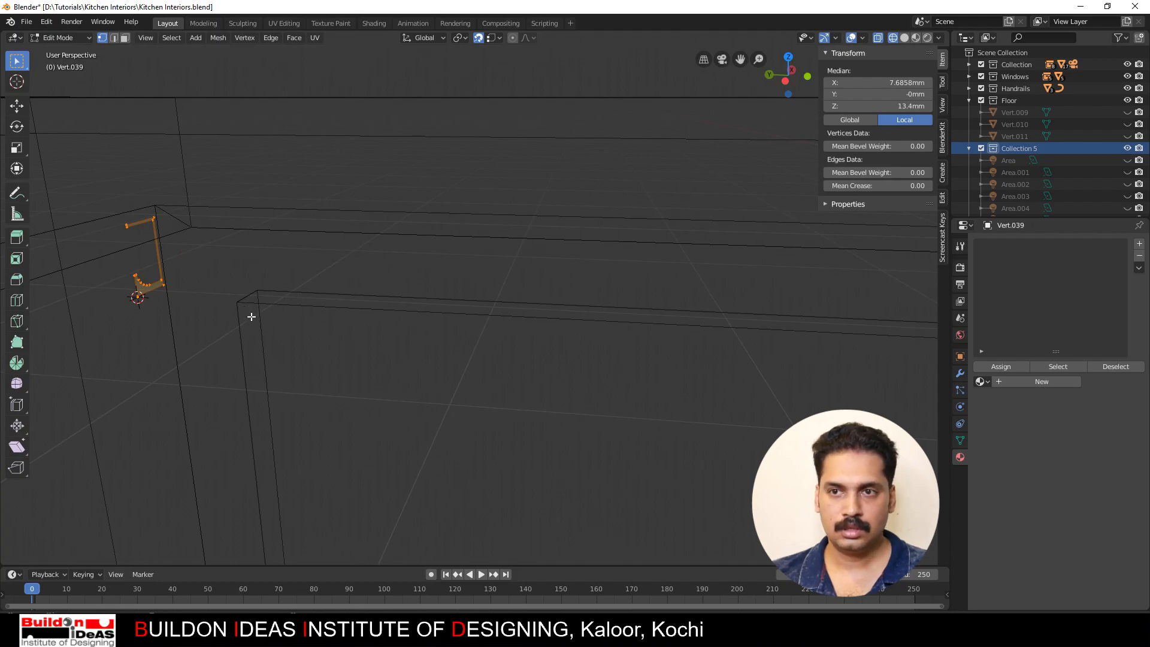
{"action": "key", "text": "Tab"}
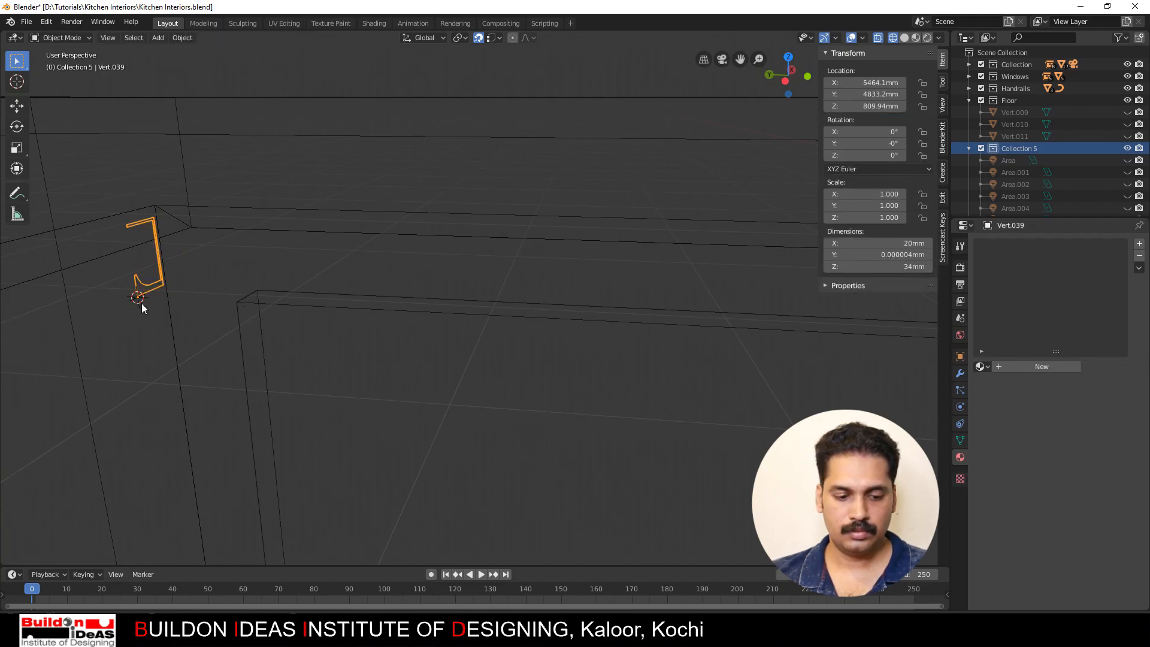
{"action": "key", "text": "g"}
{"action": "left_click", "coordinate": [228, 303]}
{"action": "scroll", "coordinate": [228, 302], "scroll_direction": "down", "scroll_amount": 2}
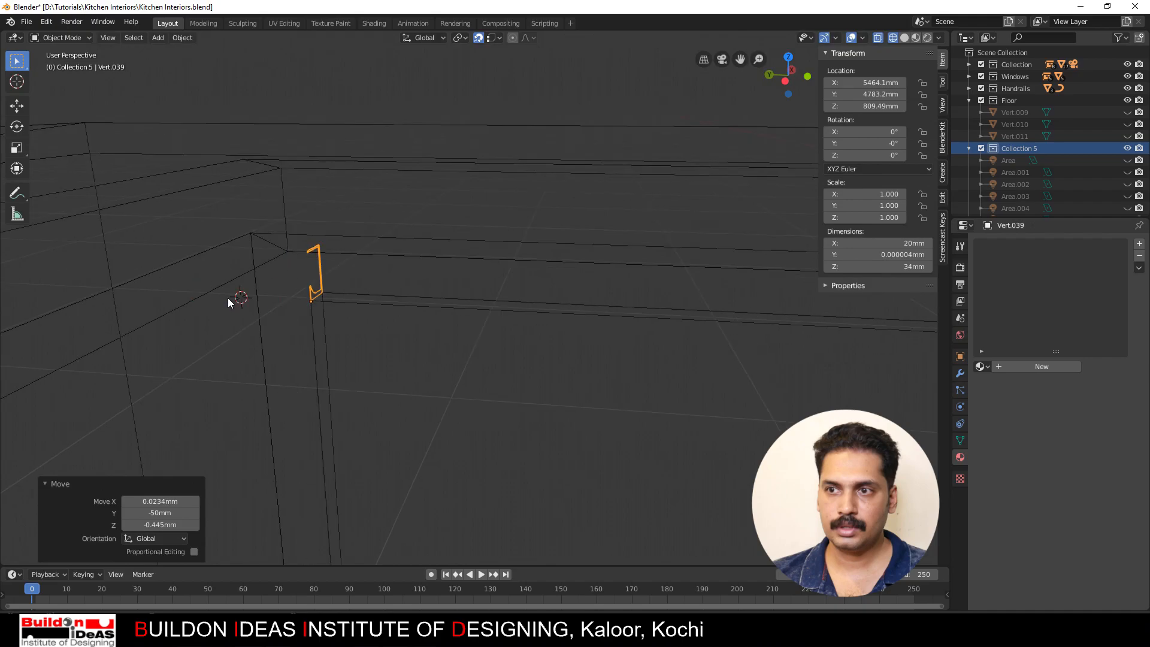
Step: Extrude the profile 453 mm along the top of the first front panel to its opposite corner
{"action": "scroll", "coordinate": [228, 302], "scroll_direction": "down", "scroll_amount": 5}
{"action": "middle_click_drag", "start_coordinate": [318, 332], "coordinate": [150, 325], "text": "shift"}
{"action": "key", "text": "Tab"}
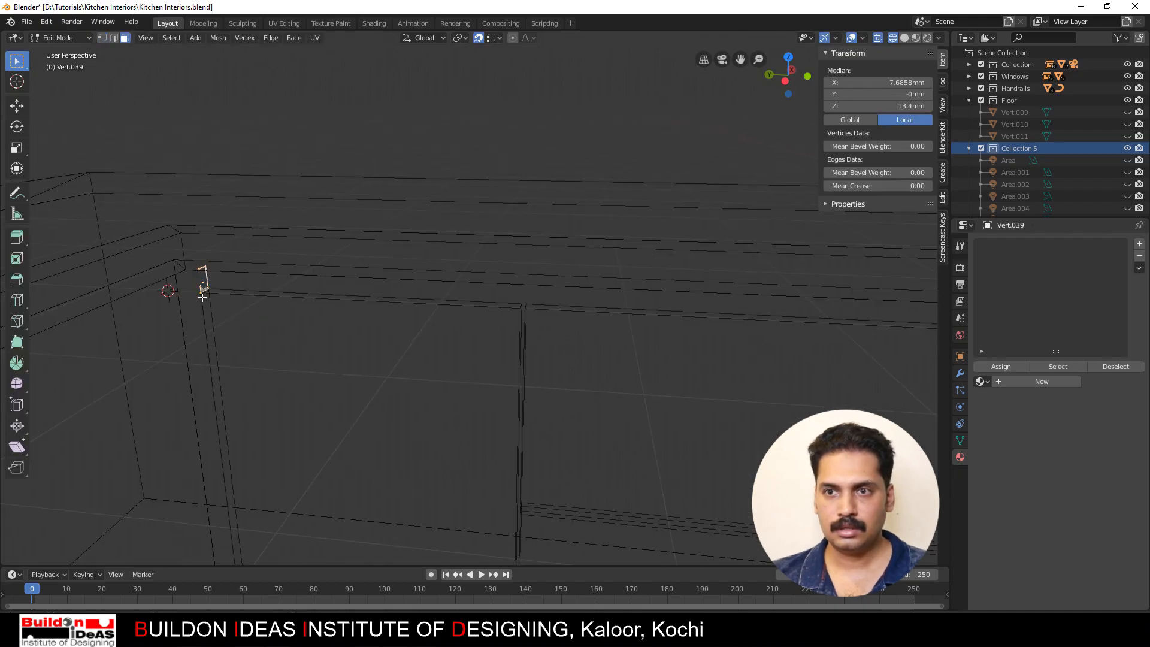
{"action": "key", "text": "e"}
{"action": "left_click", "coordinate": [527, 306]}
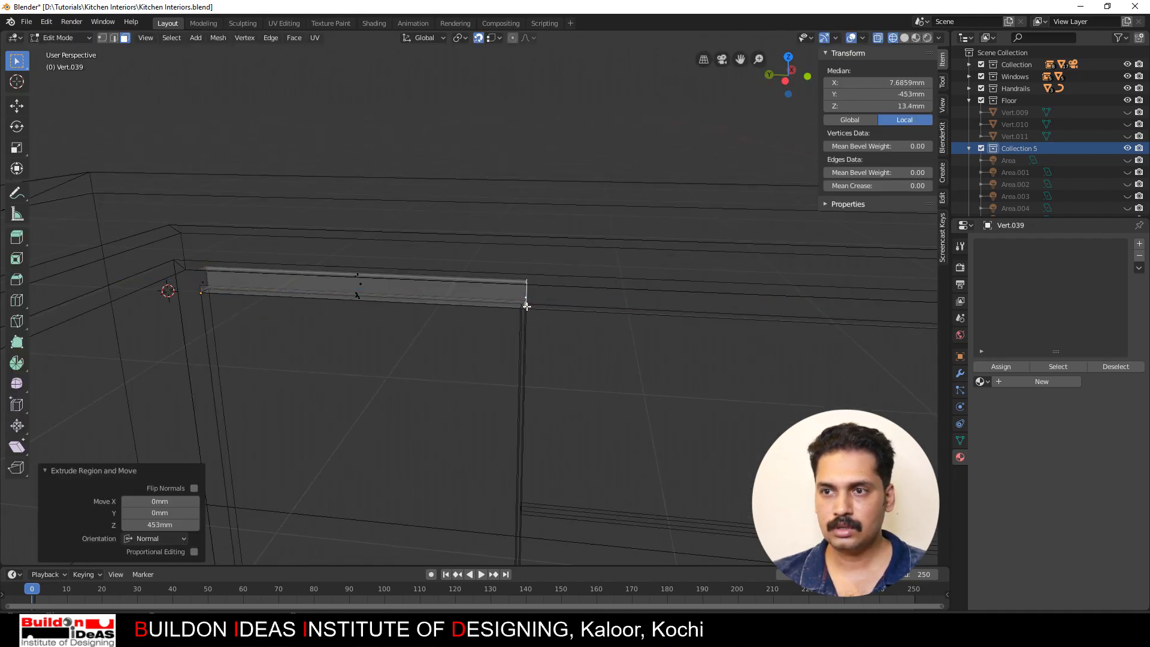
Step: Fit the channel profile ends to their panel corners, moving the wall-cabinet channel beside the hood about 350 mm along negative Y
{"action": "middle_click_drag", "start_coordinate": [488, 342], "coordinate": [569, 260]}
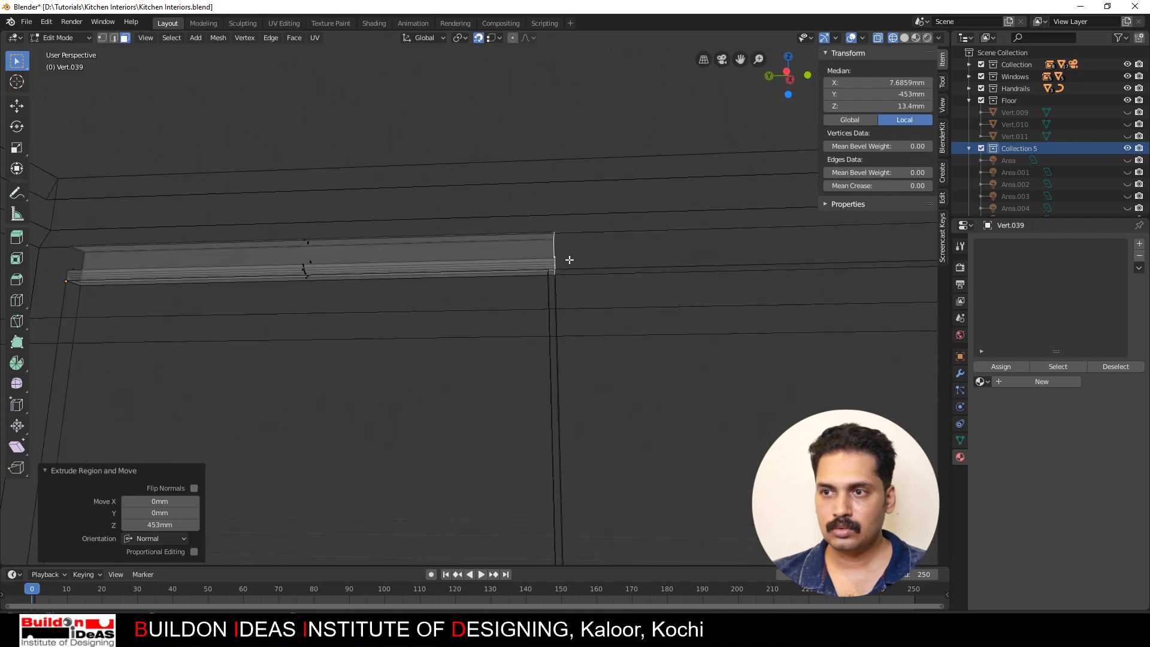
{"action": "key", "text": "g"}
{"action": "left_click", "coordinate": [553, 264]}
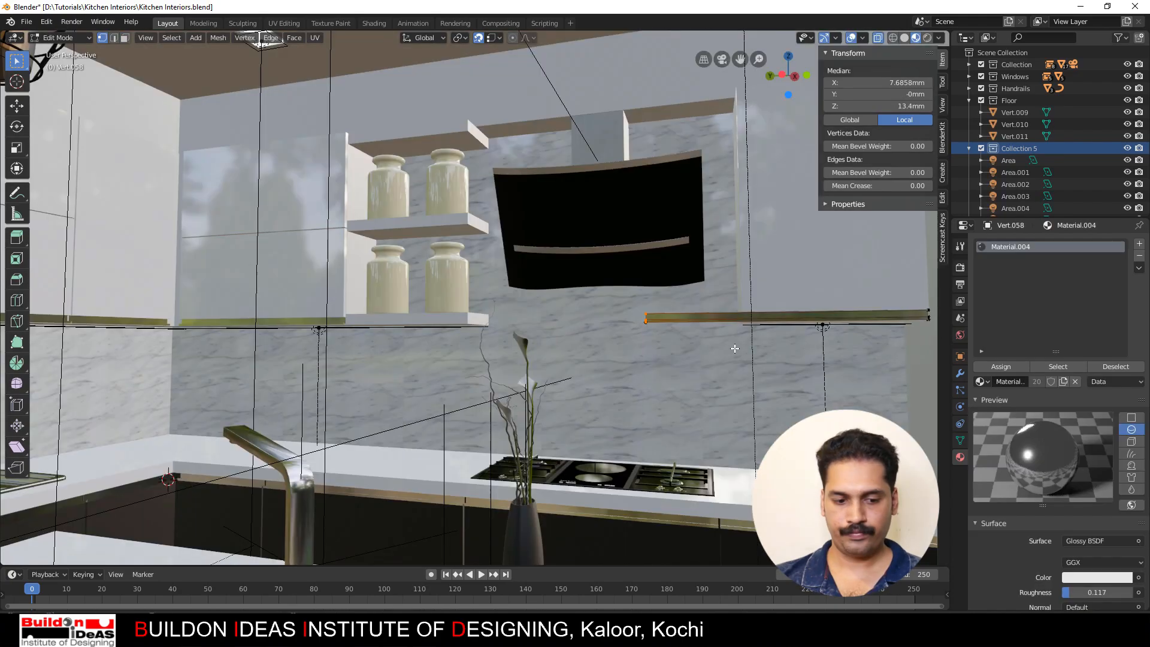
{"action": "key", "text": "g"}
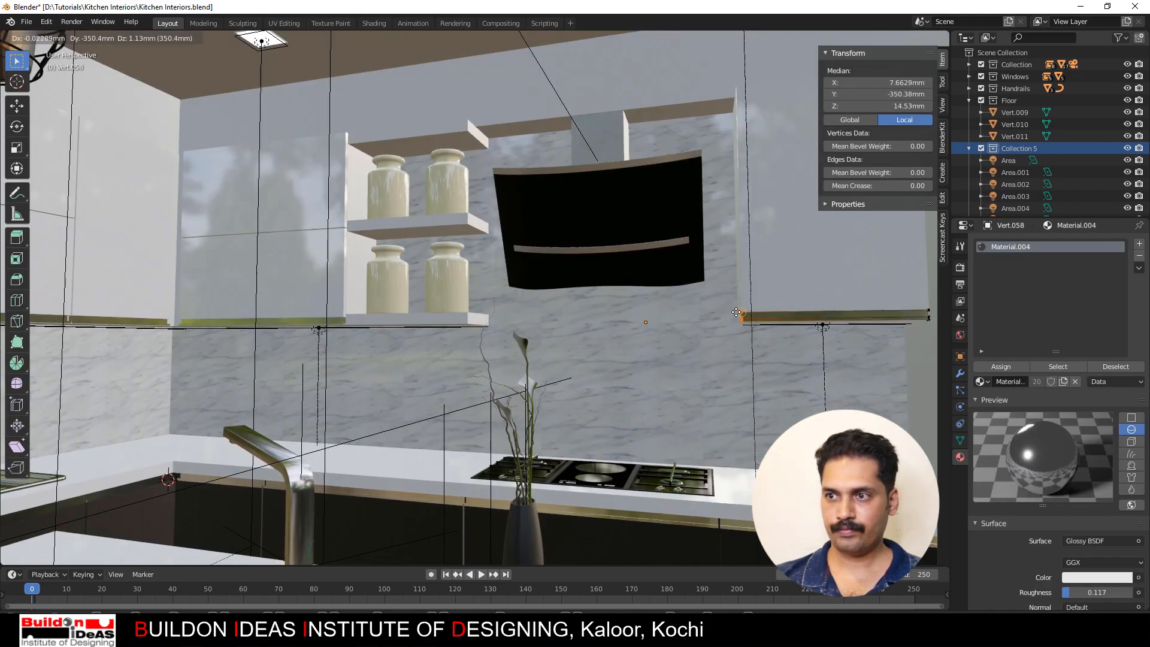
{"action": "left_click", "coordinate": [719, 337]}
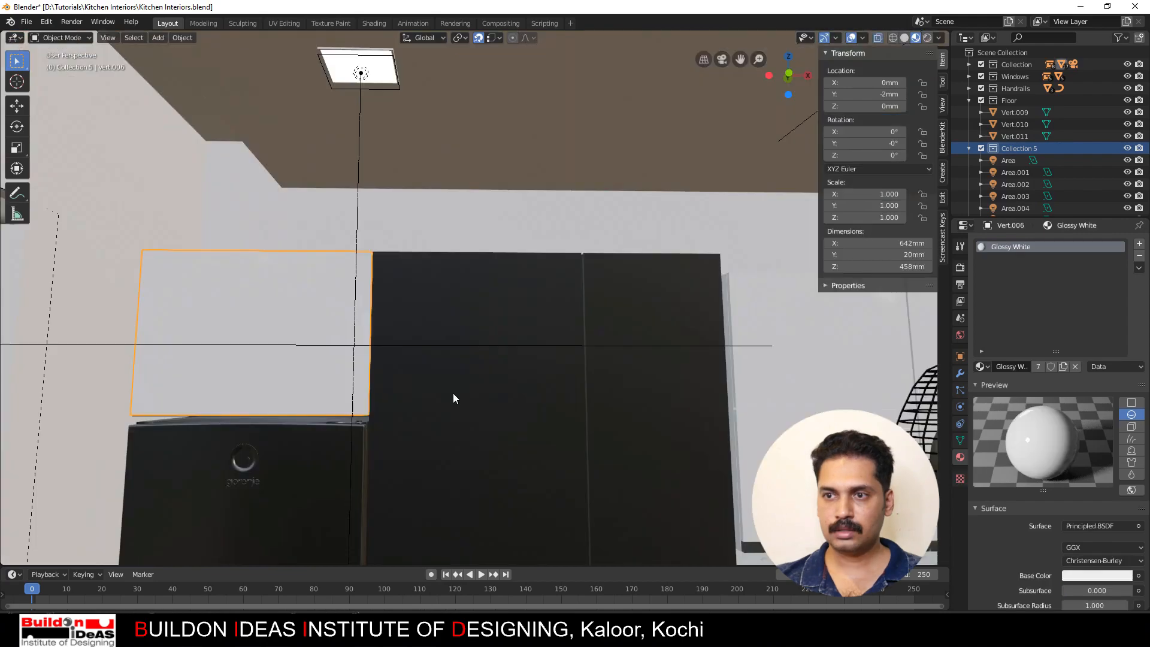
Step: Link the black Material.007 from the tall unit fronts to the white panel above the refrigerator
{"action": "left_click", "coordinate": [452, 393], "text": "shift"}
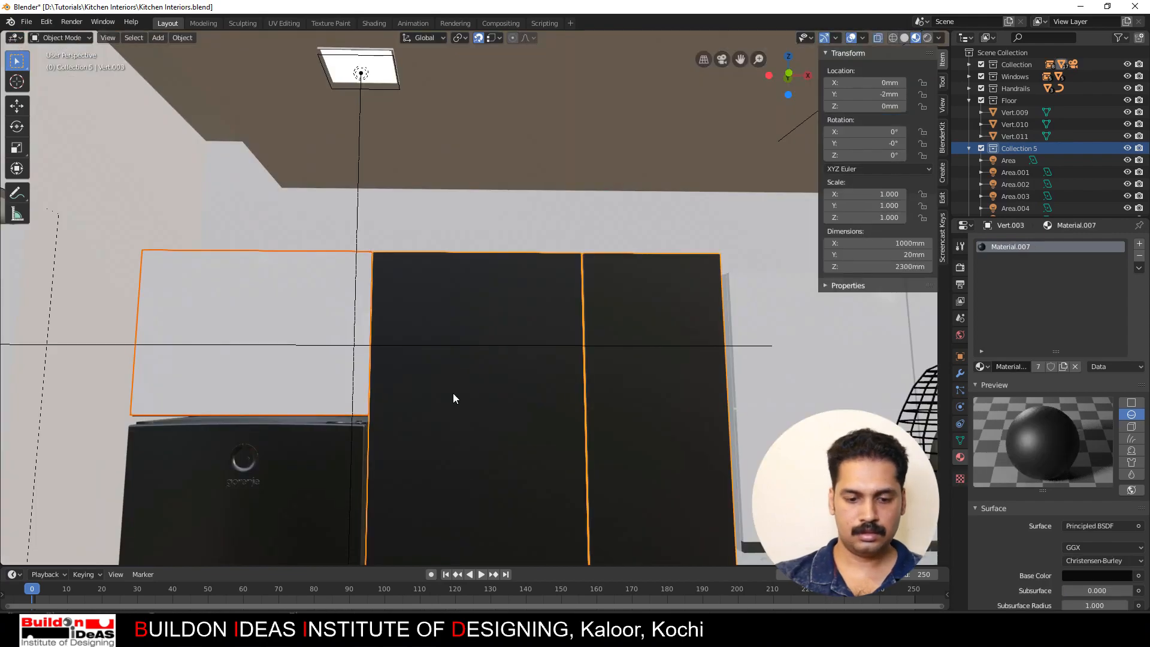
{"action": "key", "text": "ctrl+l"}
{"action": "left_click", "coordinate": [453, 393]}
{"action": "middle_click_drag", "start_coordinate": [407, 418], "coordinate": [312, 401]}
Step: Move the lower face of the black front panel above the oven along the Z axis
{"action": "key", "text": "Tab"}
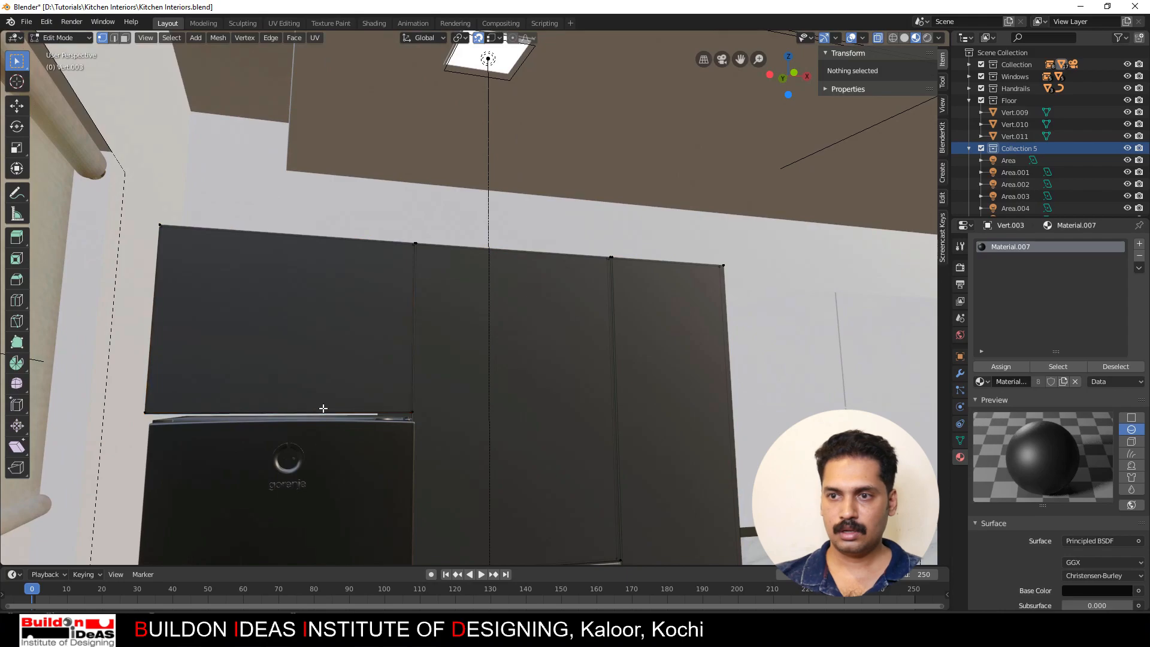
{"action": "key", "text": "Tab"}
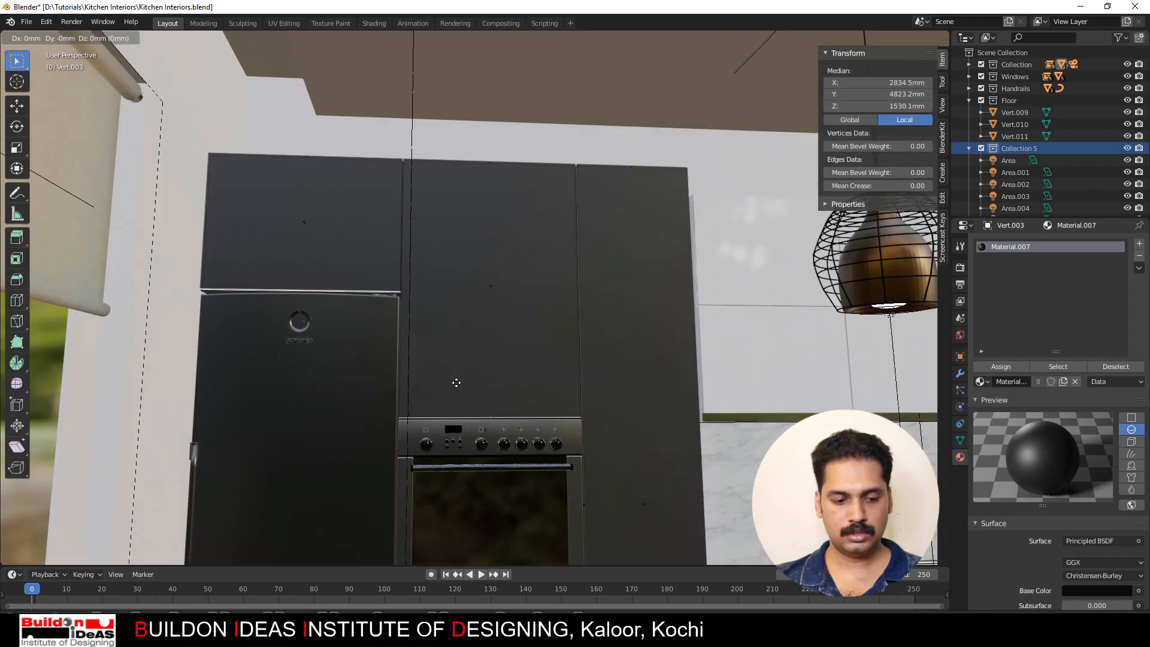
{"action": "key", "text": "g"}
{"action": "key", "text": "z"}
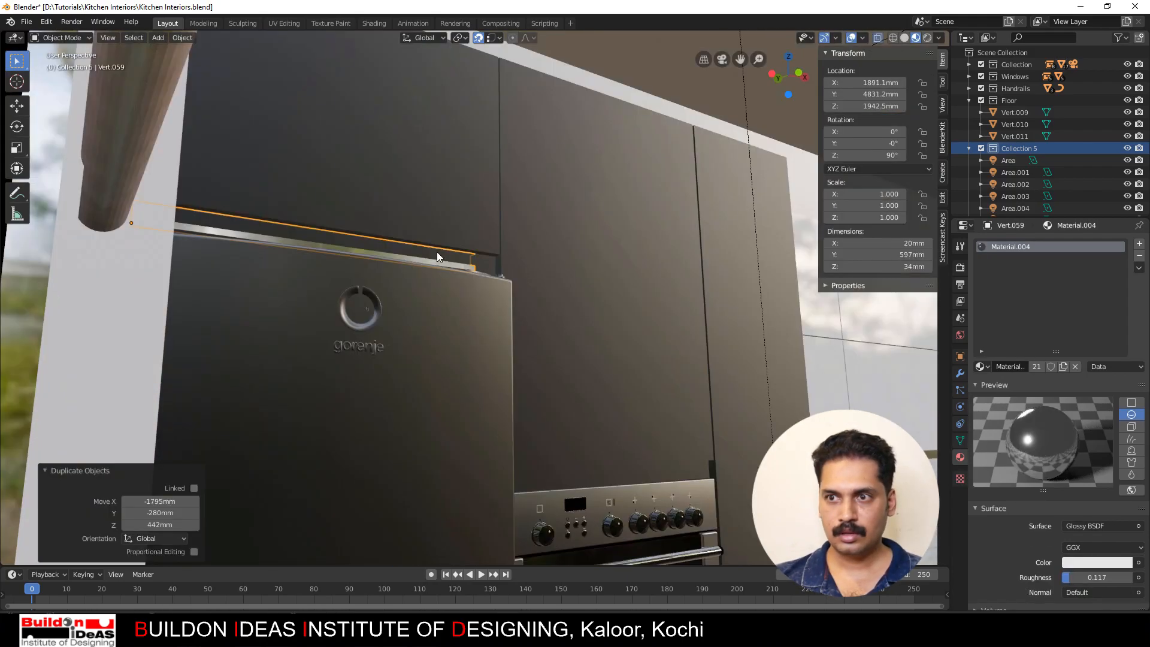
Step: Examine the channel profiles on the tall unit, the rendered kitchen image and the utensils placed along the backsplash
{"action": "scroll", "coordinate": [500, 251], "scroll_direction": "down", "scroll_amount": 5}
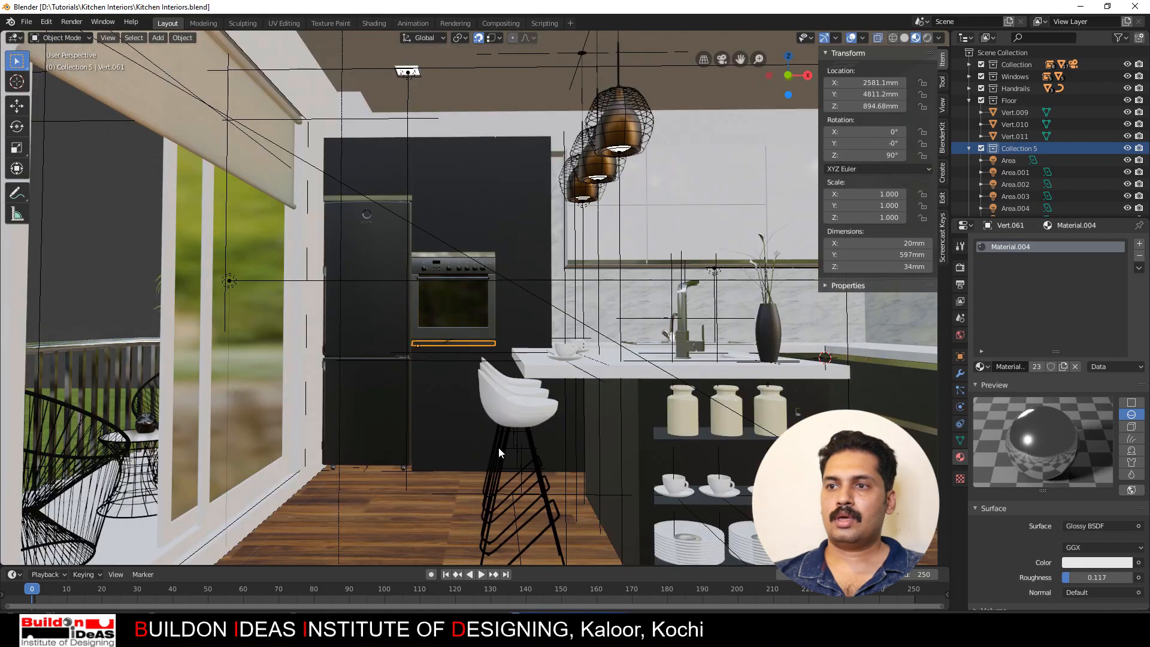
{"action": "middle_click_drag", "start_coordinate": [498, 446], "coordinate": [404, 443]}
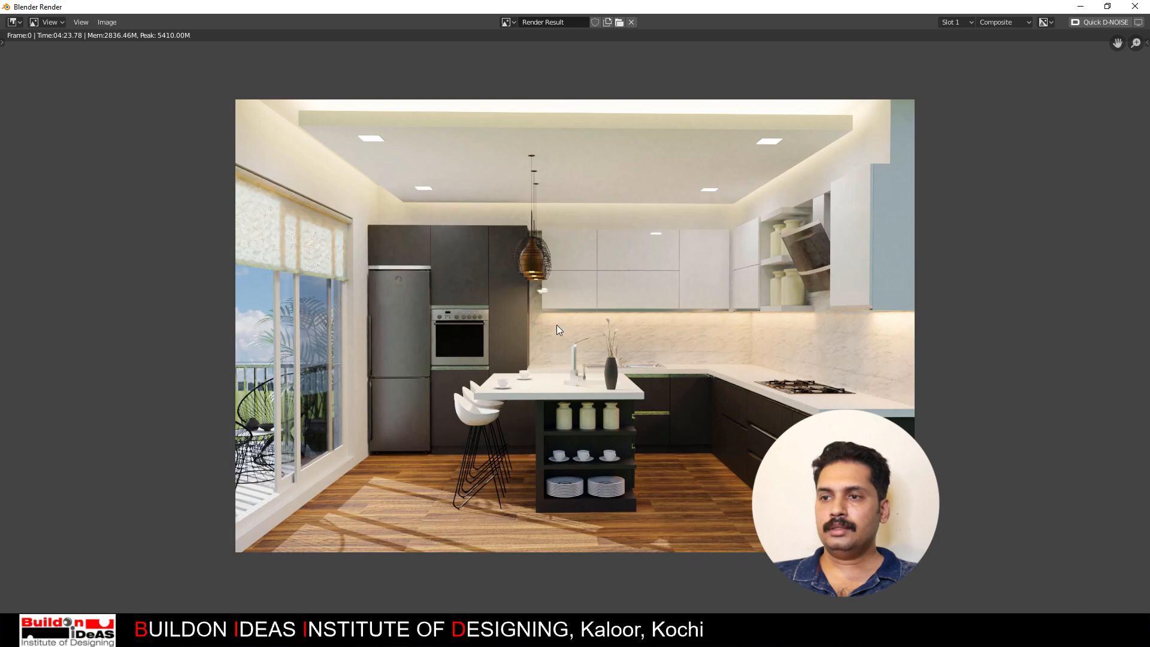
{"action": "scroll", "coordinate": [556, 325], "scroll_direction": "up", "scroll_amount": 2}
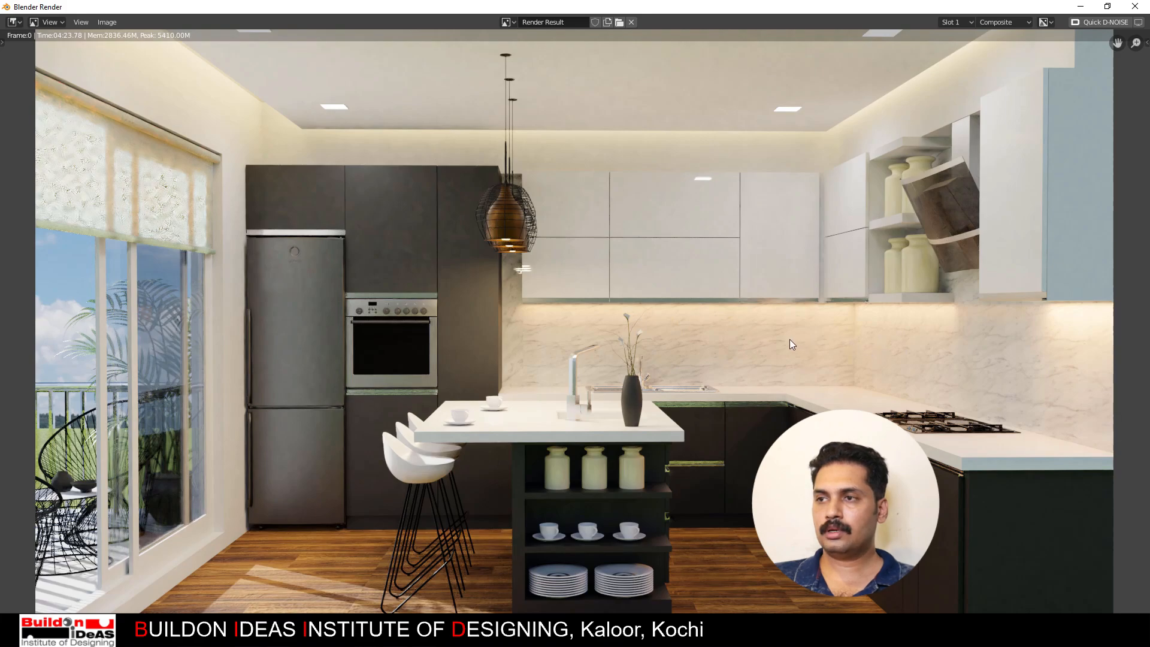
{"action": "scroll", "coordinate": [778, 339], "scroll_direction": "down", "scroll_amount": 2}
{"action": "scroll", "coordinate": [764, 333], "scroll_direction": "up", "scroll_amount": 1}
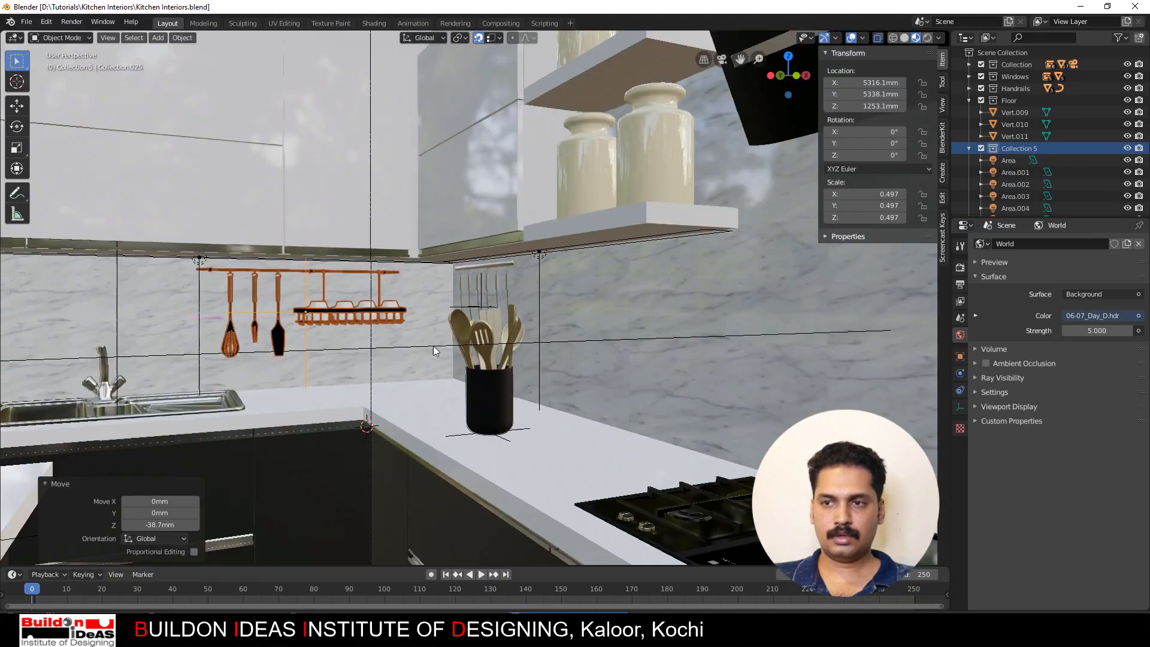
{"action": "scroll", "coordinate": [432, 346], "scroll_direction": "down", "scroll_amount": 4}
{"action": "mouse_move", "coordinate": [418, 350]}
{"action": "middle_mouse_down"}
{"action": "mouse_move", "coordinate": [377, 351]}
{"action": "mouse_move", "coordinate": [412, 350]}
{"action": "middle_mouse_up"}
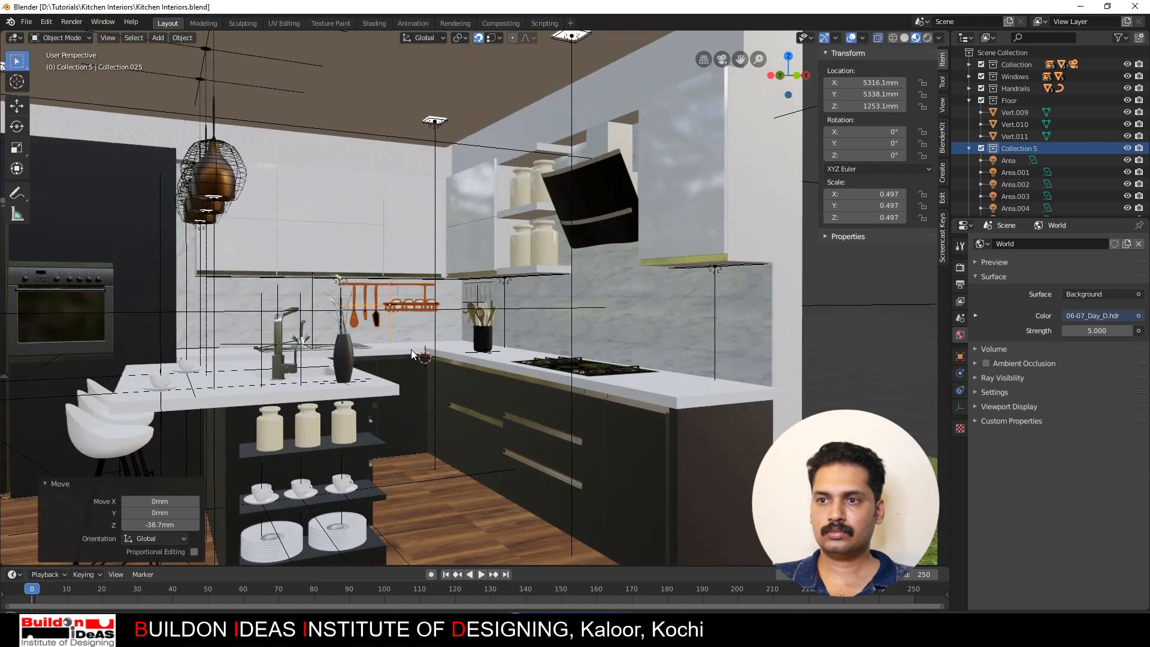
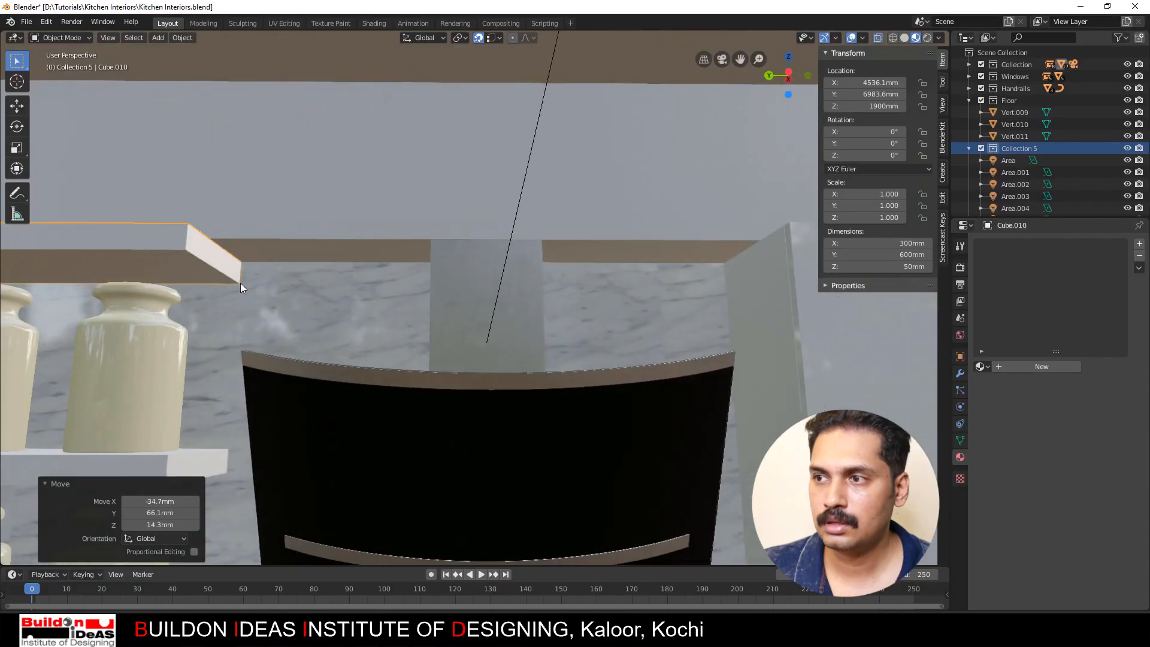
Step: Extend the top jar shelf across the hood by moving its end face 1101 mm along negative Y
{"action": "scroll", "coordinate": [262, 282], "scroll_direction": "up", "scroll_amount": 1}
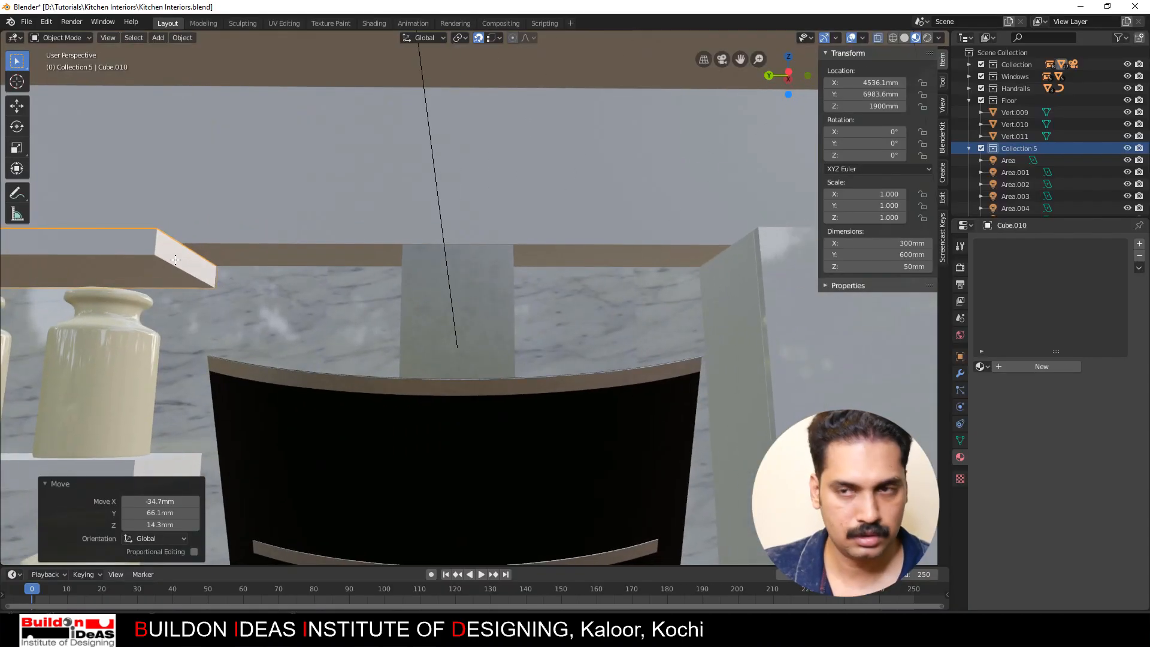
{"action": "key", "text": "Tab"}
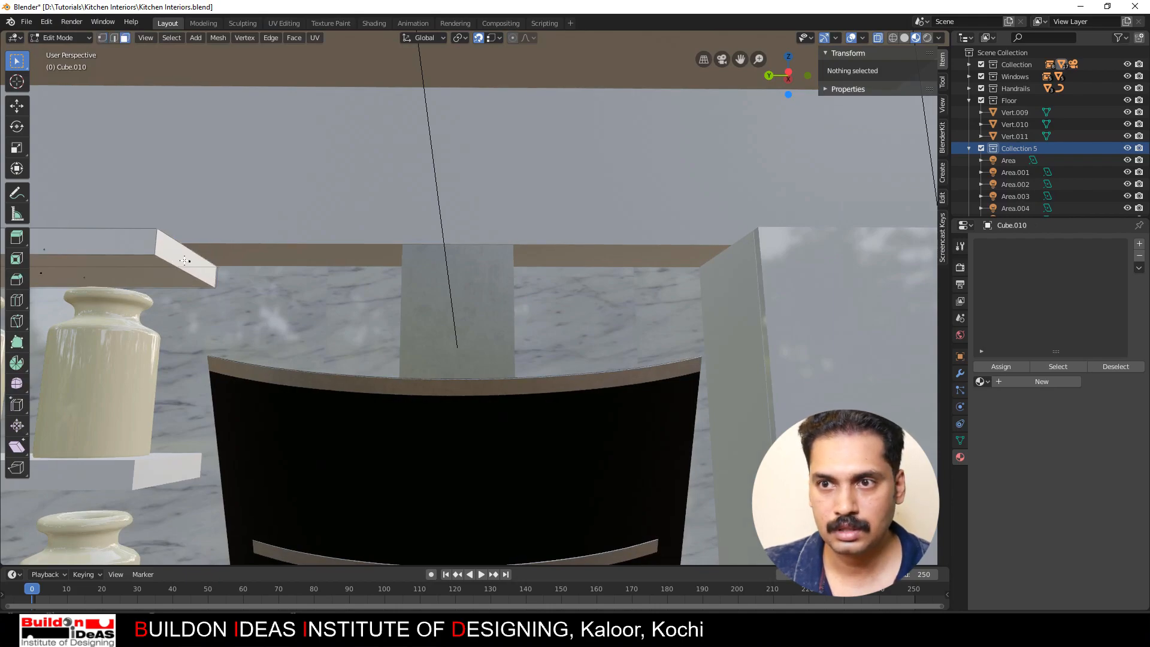
{"action": "left_click", "coordinate": [184, 260]}
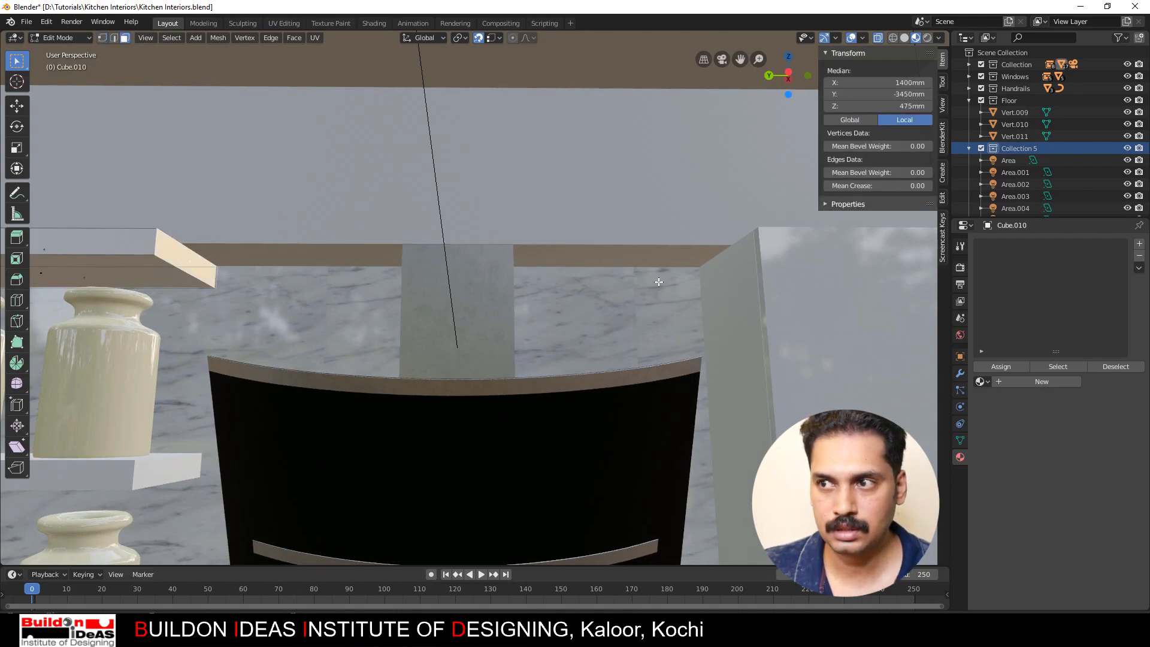
{"action": "key", "text": "g"}
{"action": "key", "text": "y"}
{"action": "left_click", "coordinate": [744, 241]}
{"action": "scroll", "coordinate": [735, 250], "scroll_direction": "down", "scroll_amount": 4}
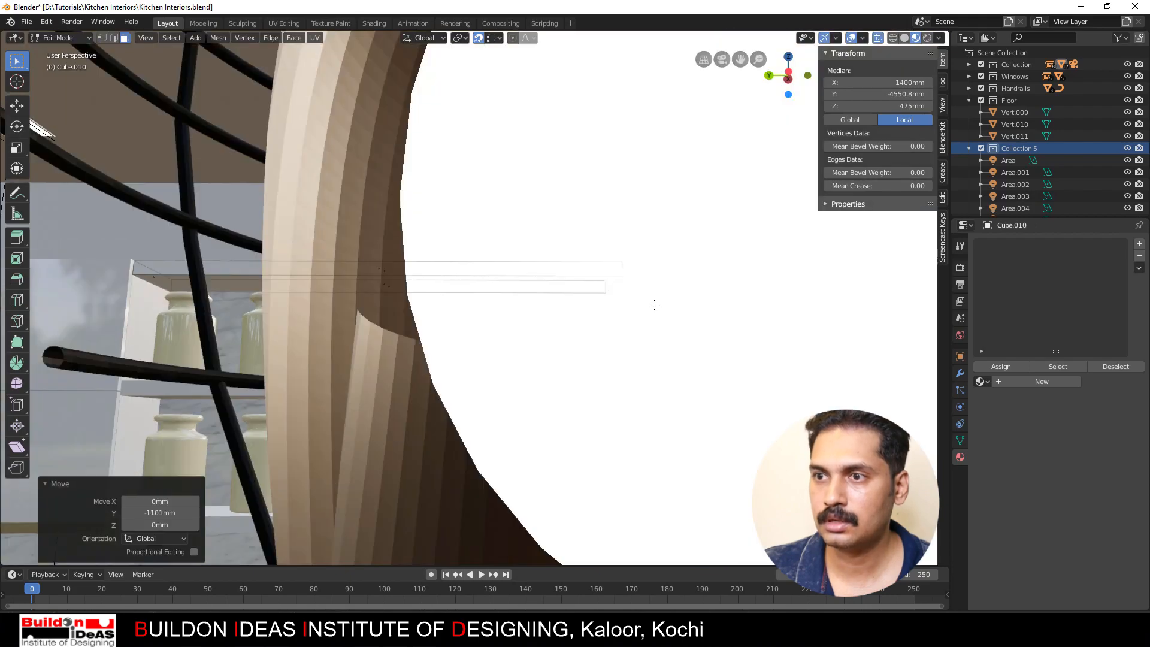
{"action": "middle_click_drag", "start_coordinate": [644, 306], "coordinate": [539, 329]}
{"action": "key", "text": "Tab"}
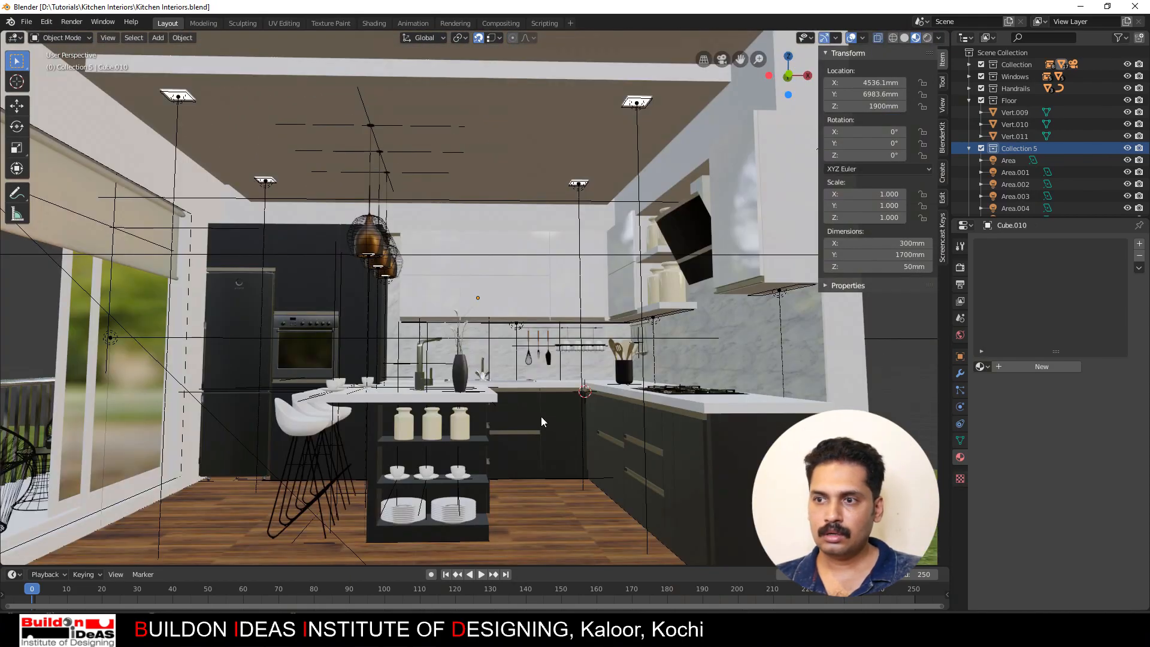
Step: Add a Bevel modifier to the base cabinet and countertop object
{"action": "left_click", "coordinate": [727, 413]}
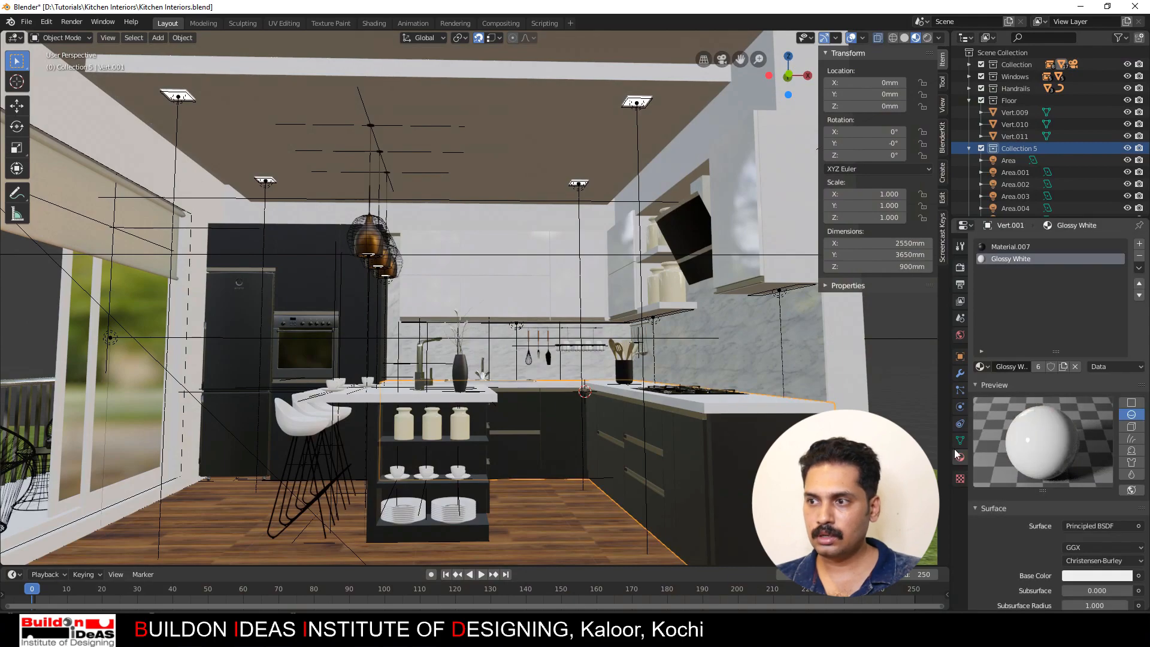
{"action": "left_click", "coordinate": [959, 373]}
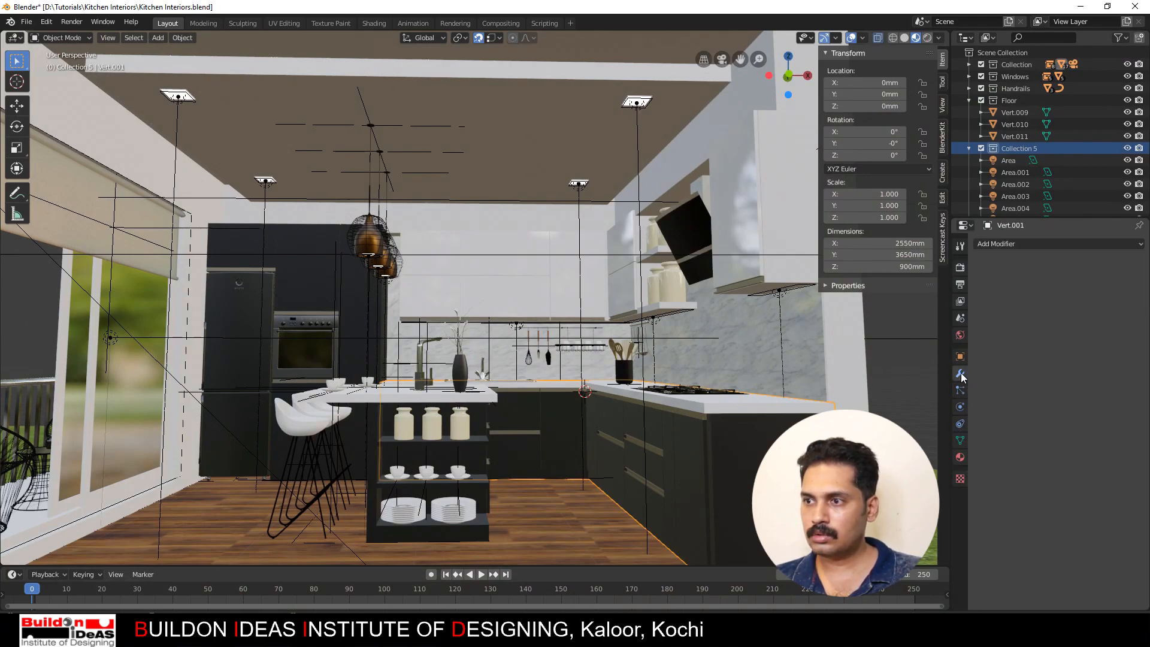
{"action": "left_click", "coordinate": [1017, 242]}
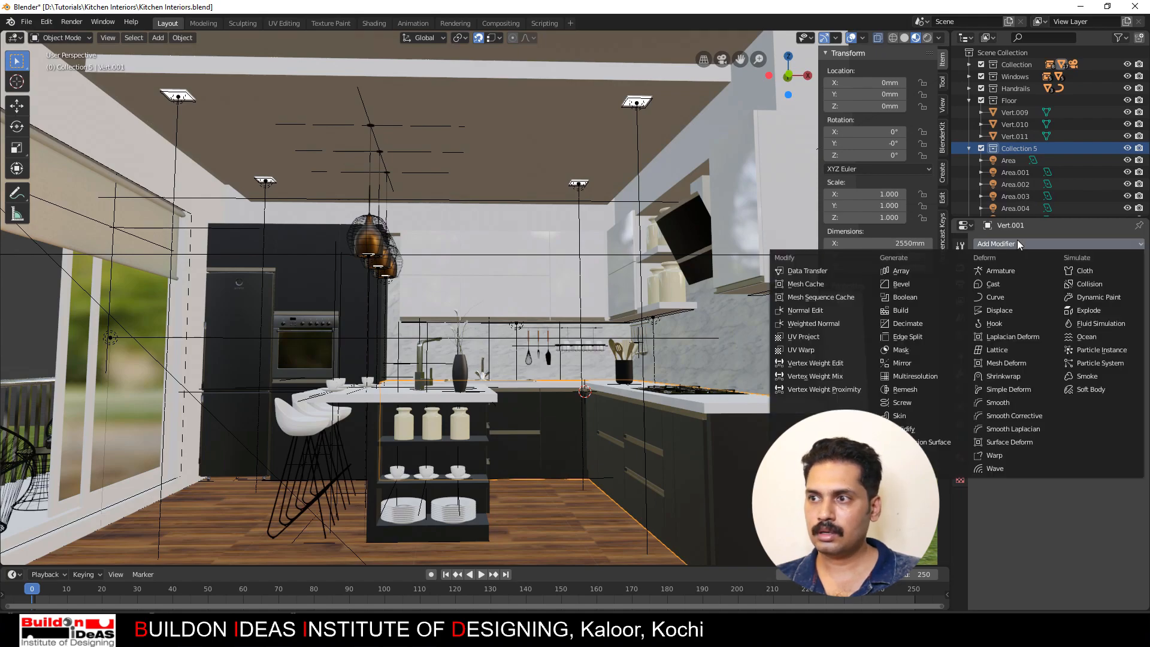
{"action": "left_click", "coordinate": [907, 285]}
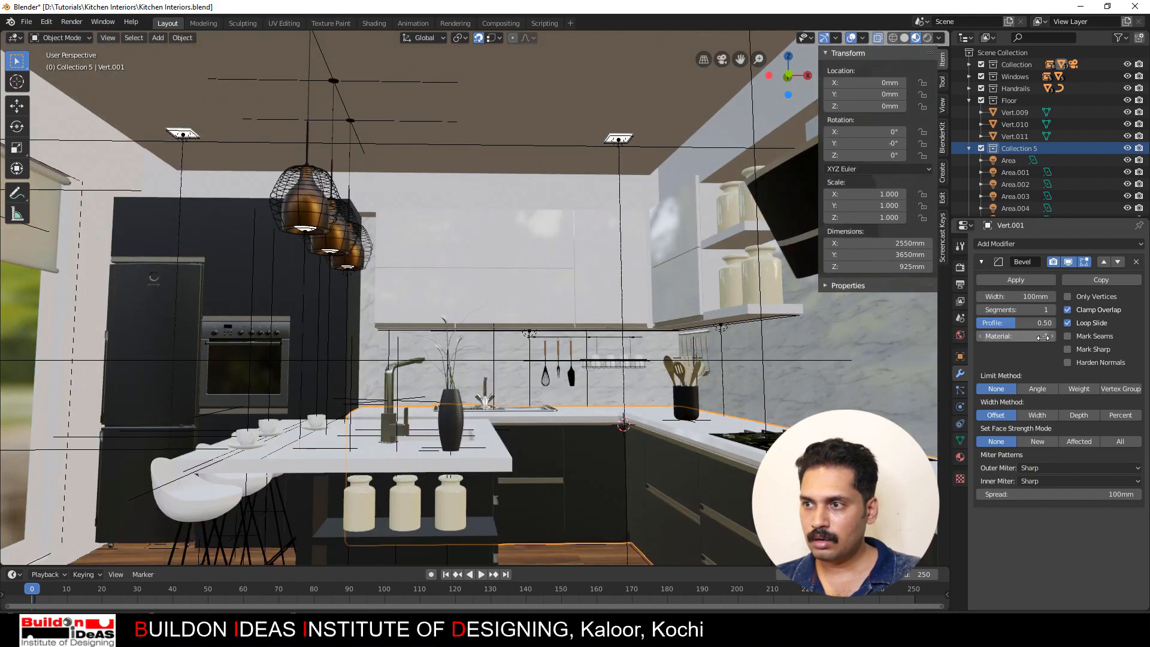
Step: Set the countertop object's bevel width to 10 mm with 5 segments
{"action": "left_click", "coordinate": [1029, 296]}
{"action": "left_click_drag", "start_coordinate": [1029, 298], "coordinate": [975, 304]}
{"action": "type", "text": "10"}
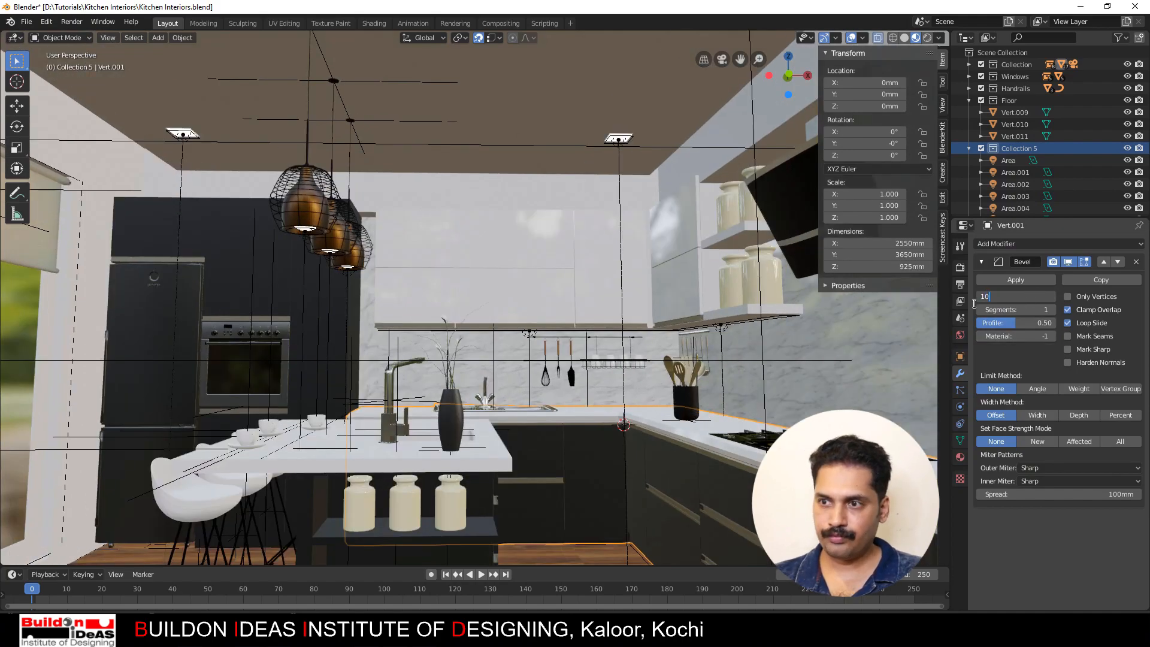
{"action": "key", "text": "Return"}
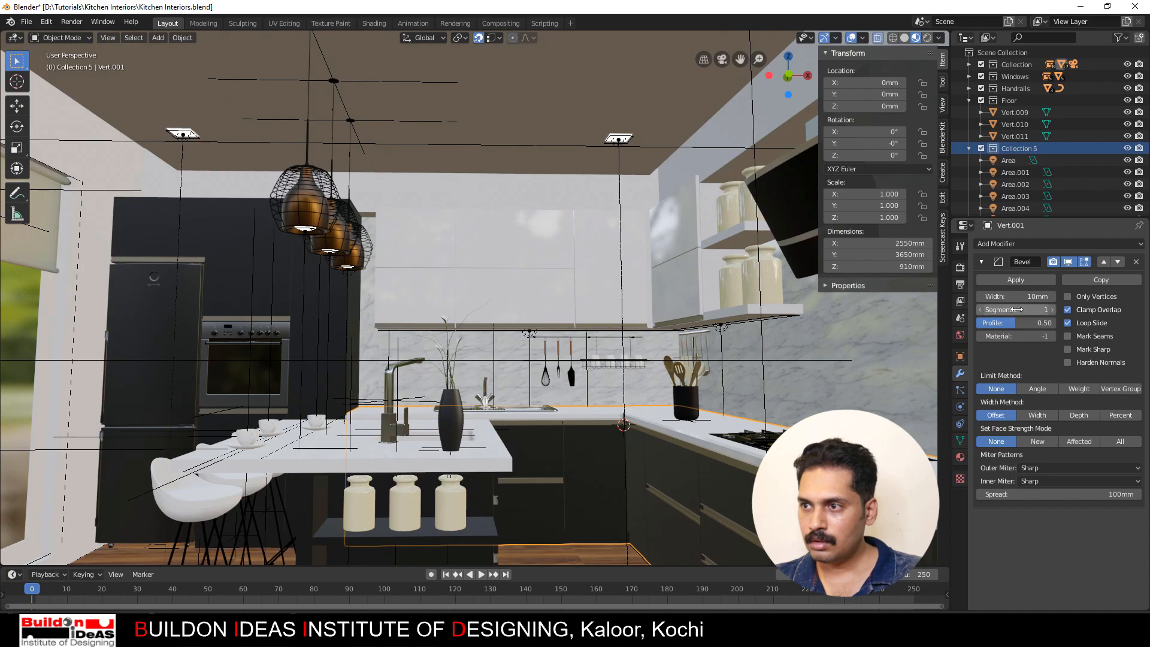
{"action": "left_click", "coordinate": [1051, 311]}
{"action": "left_click", "coordinate": [1051, 310]}
{"action": "left_click", "coordinate": [1051, 310]}
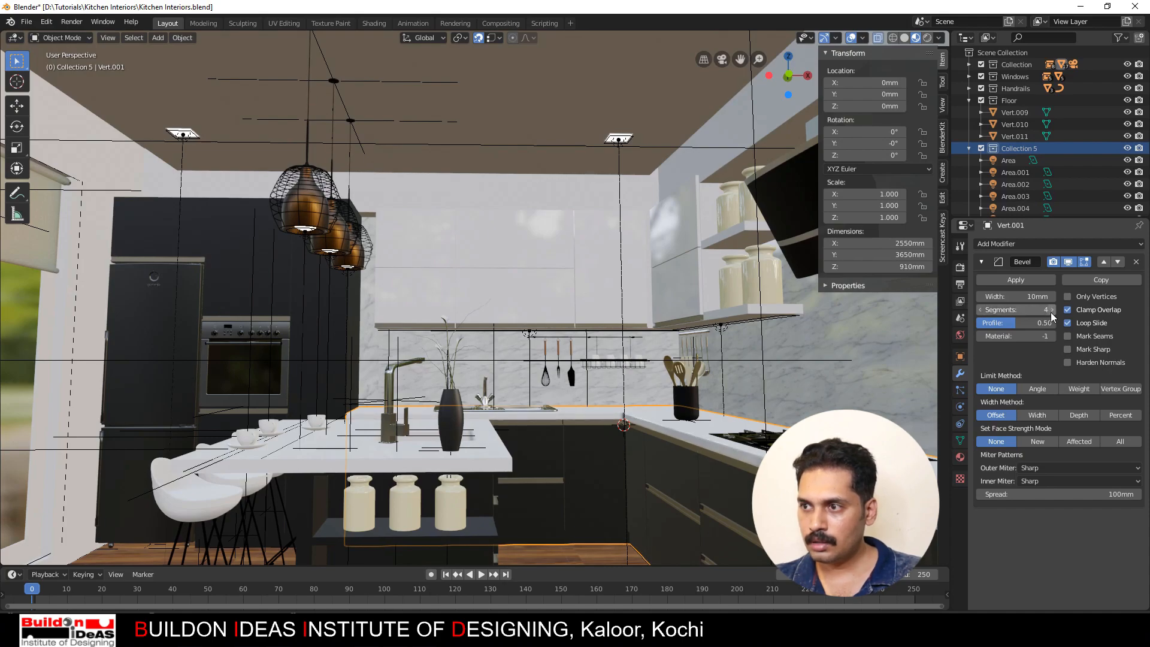
{"action": "left_click", "coordinate": [1051, 310]}
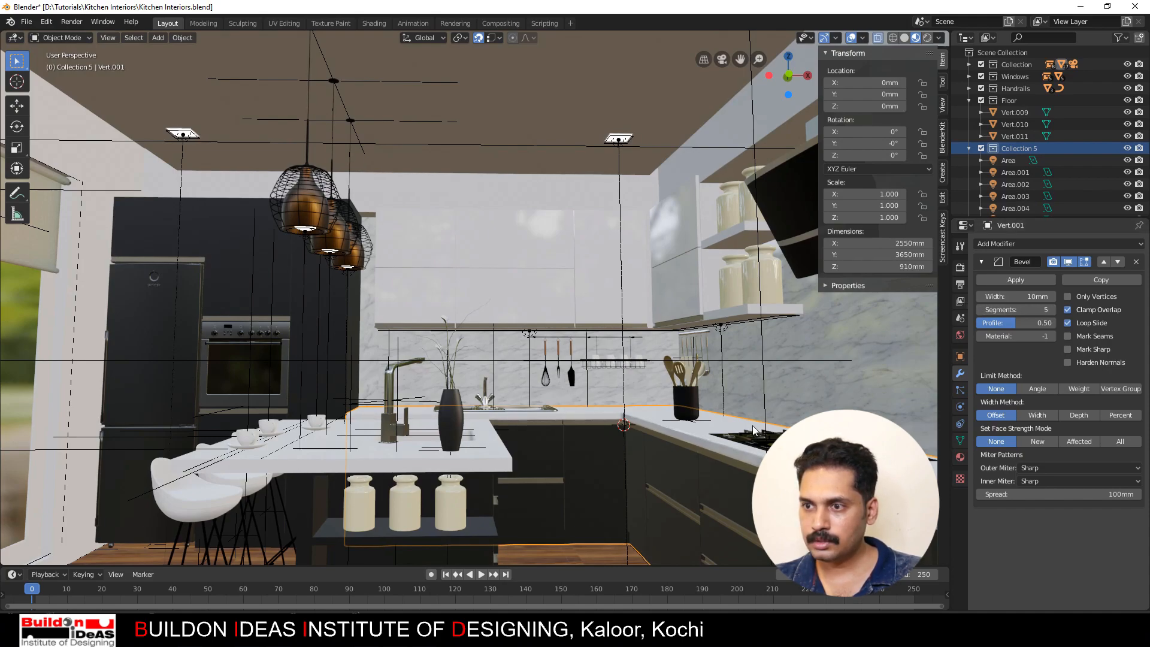
Step: Set the countertop object's bevel width to 5 mm
{"action": "middle_click_drag", "start_coordinate": [739, 414], "coordinate": [615, 357], "text": "shift"}
{"action": "scroll", "coordinate": [682, 393], "scroll_direction": "up", "scroll_amount": 2}
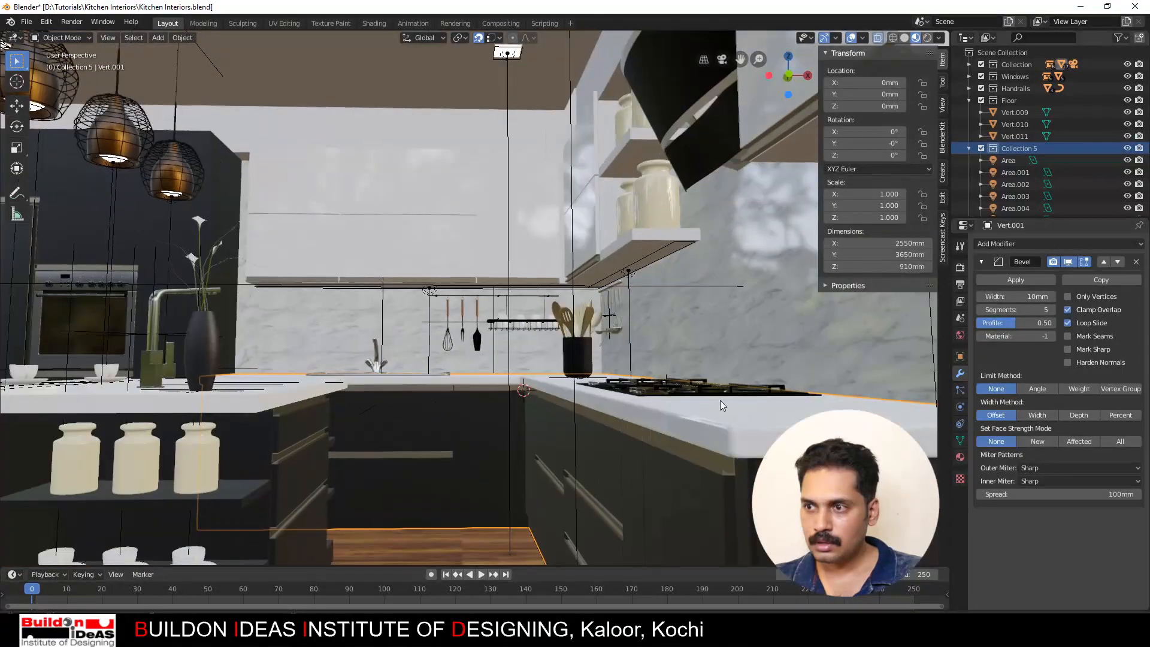
{"action": "left_click", "coordinate": [1025, 296]}
{"action": "type", "text": "5"}
{"action": "key", "text": "Return"}
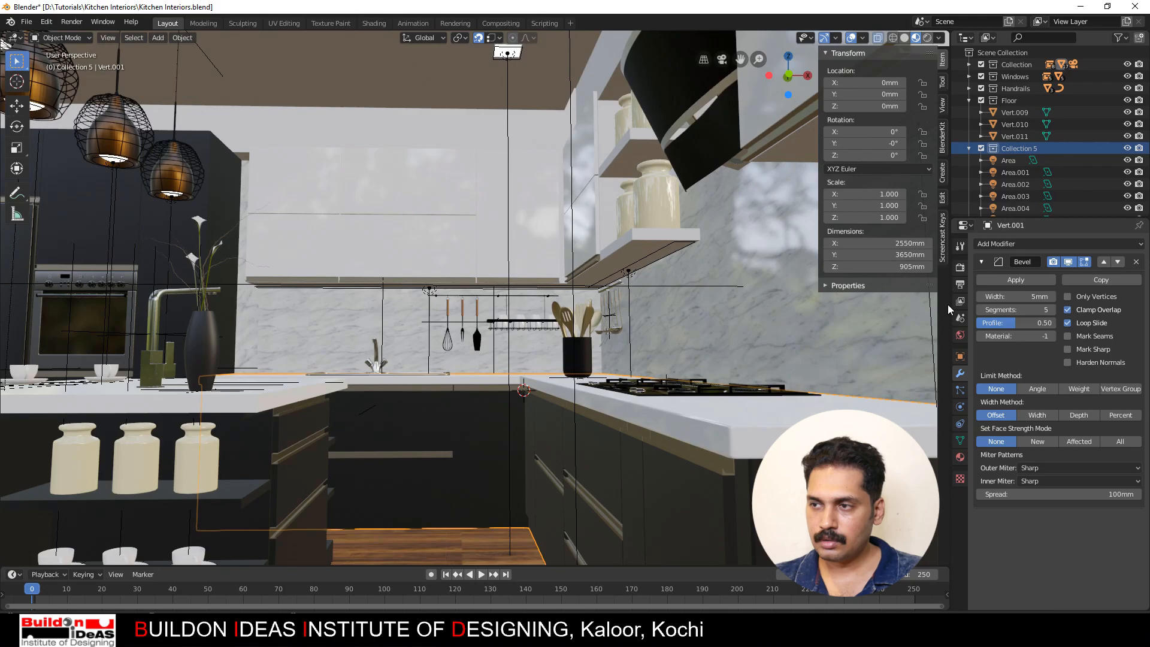
Step: Add a Bevel modifier to the black drawer front panels below the cooktop
{"action": "scroll", "coordinate": [704, 392], "scroll_direction": "up", "scroll_amount": 2}
{"action": "middle_click_drag", "start_coordinate": [731, 414], "coordinate": [761, 336]}
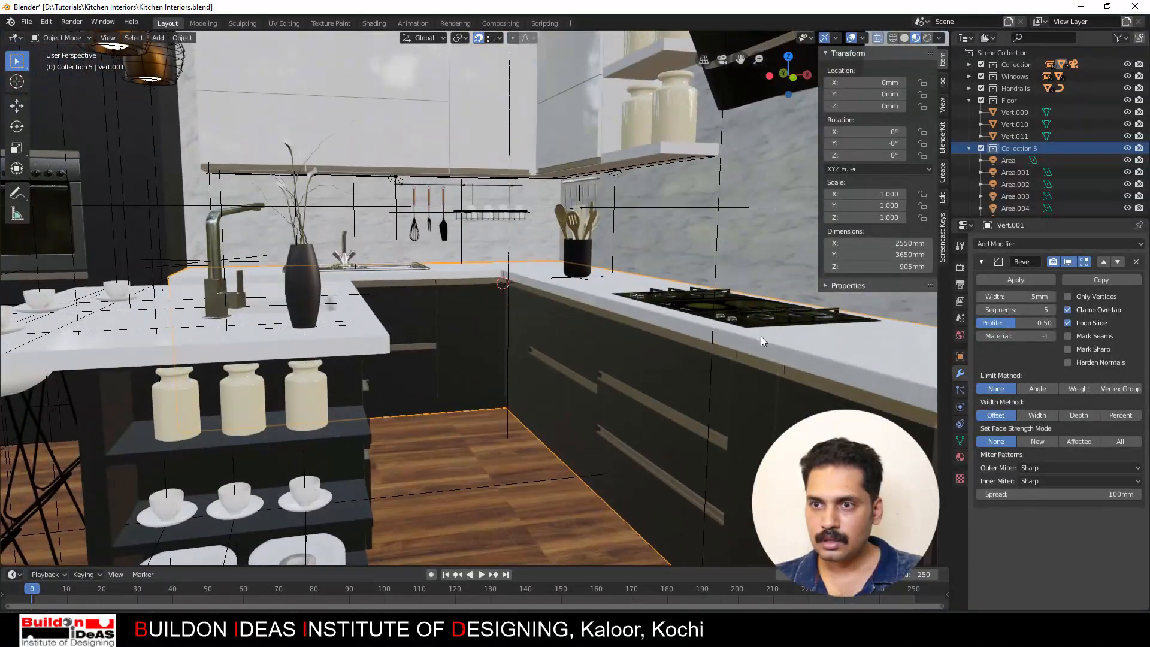
{"action": "left_click", "coordinate": [807, 401]}
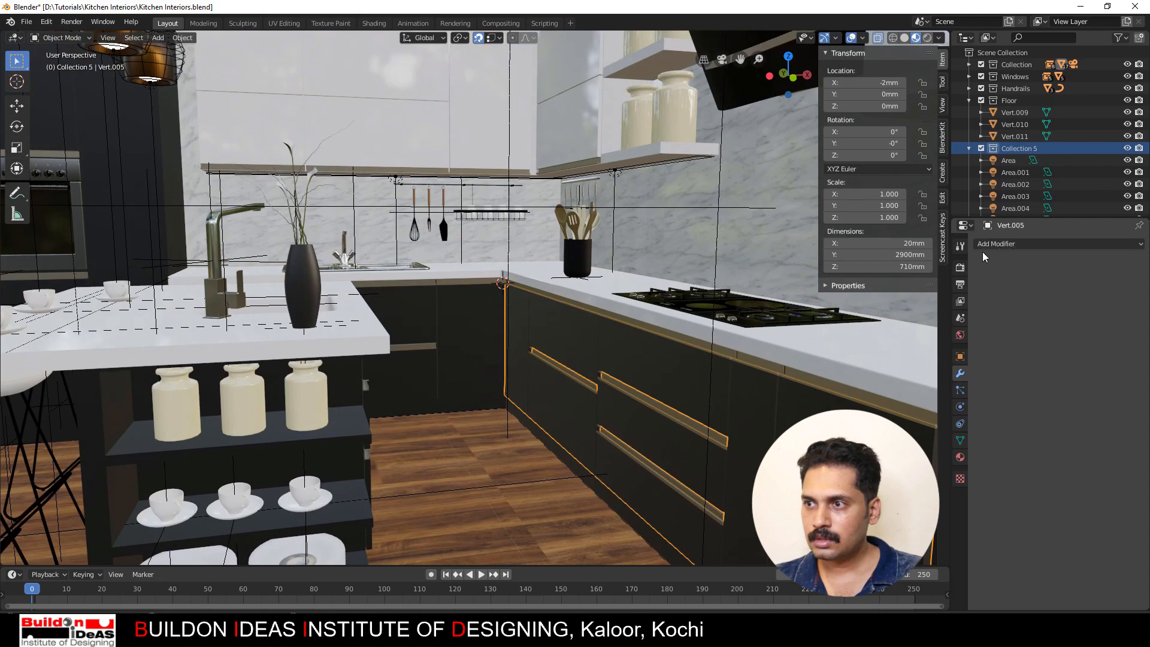
{"action": "left_click", "coordinate": [995, 243]}
{"action": "left_click", "coordinate": [914, 283]}
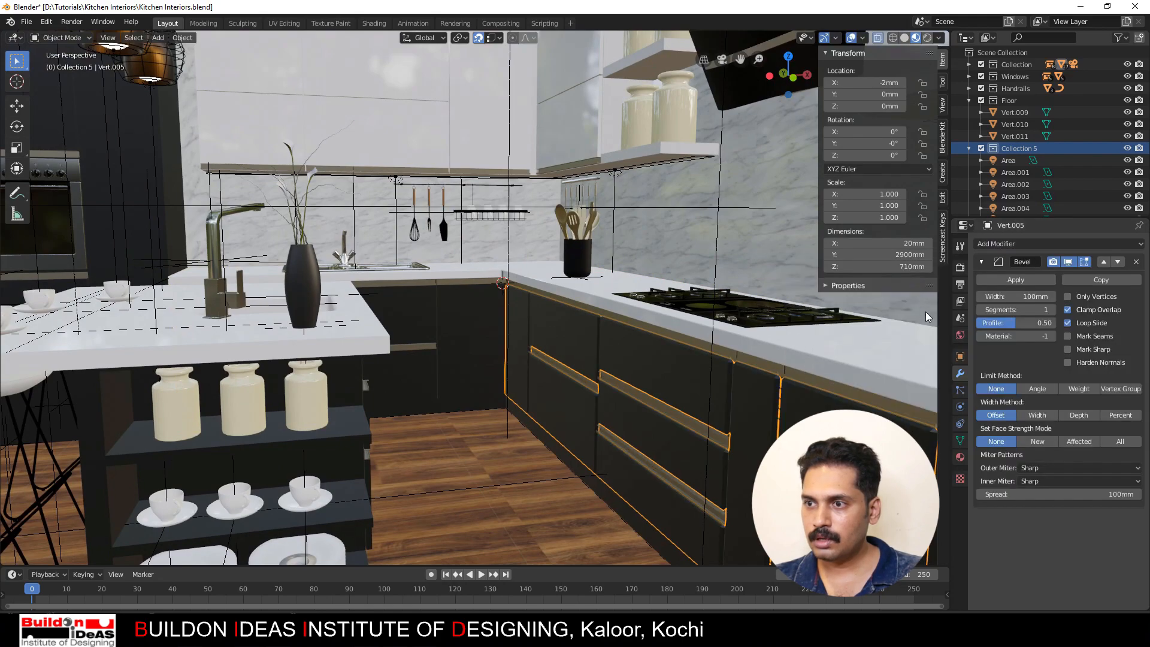
Step: Set the drawer front panels' bevel to a width of 5 mm and 5 segments
{"action": "double_click", "coordinate": [1039, 296]}
{"action": "type", "text": "5"}
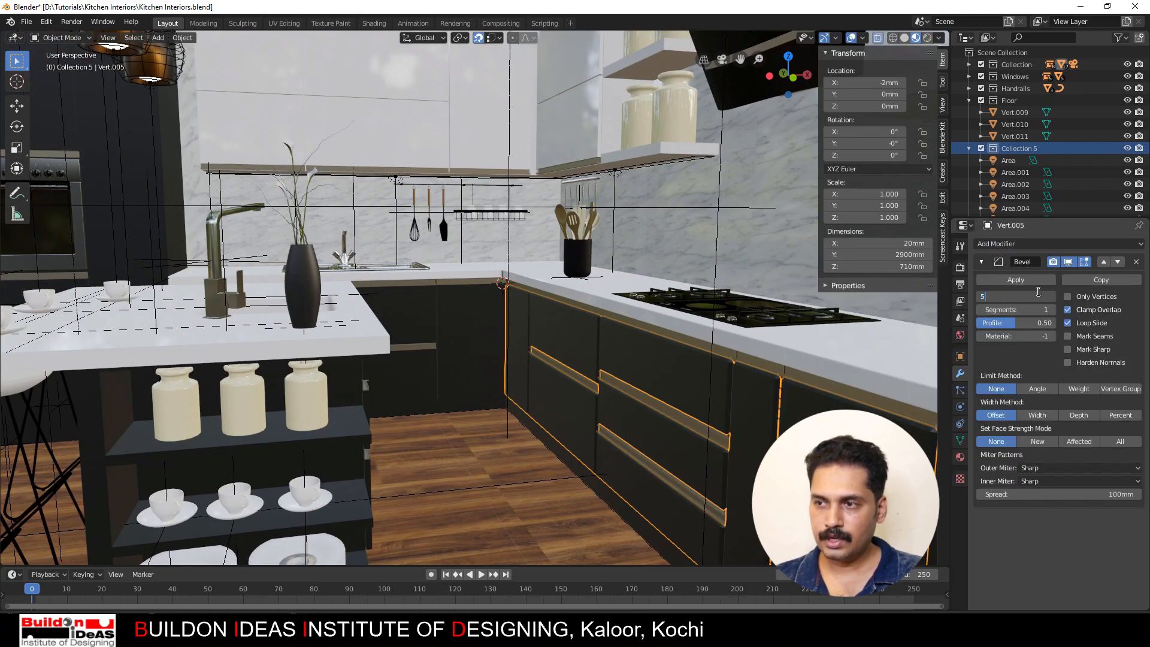
{"action": "key", "text": "Return"}
{"action": "double_click", "coordinate": [1039, 309]}
{"action": "type", "text": "5mm"}
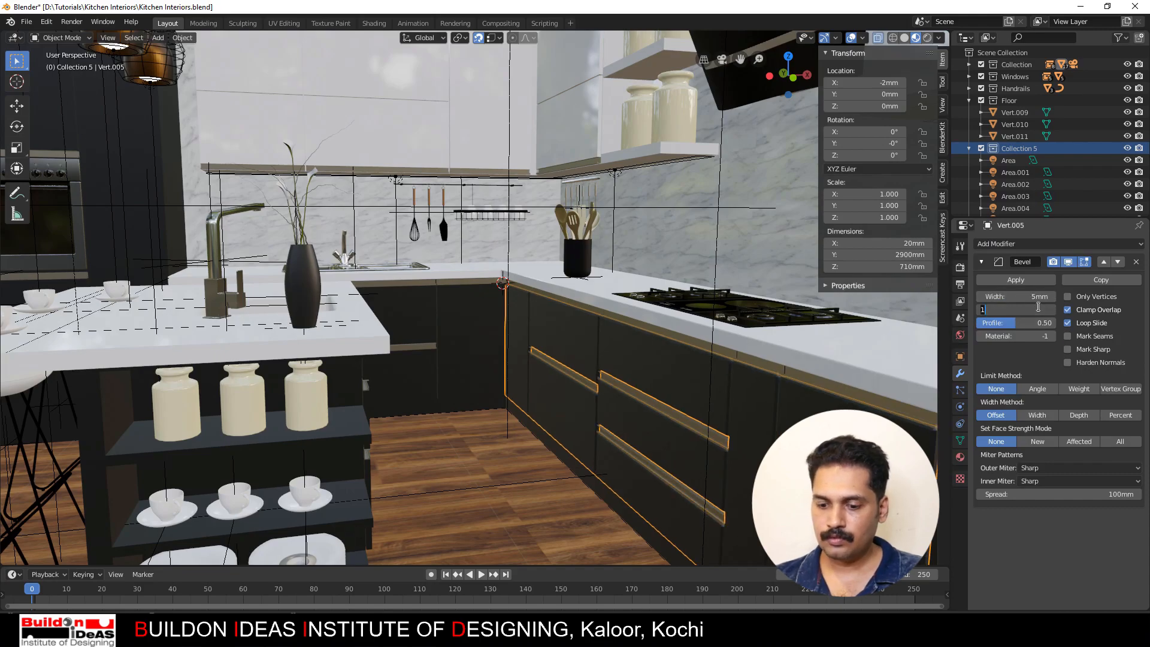
{"action": "key", "text": "Return"}
{"action": "scroll", "coordinate": [758, 335], "scroll_direction": "down", "scroll_amount": 2}
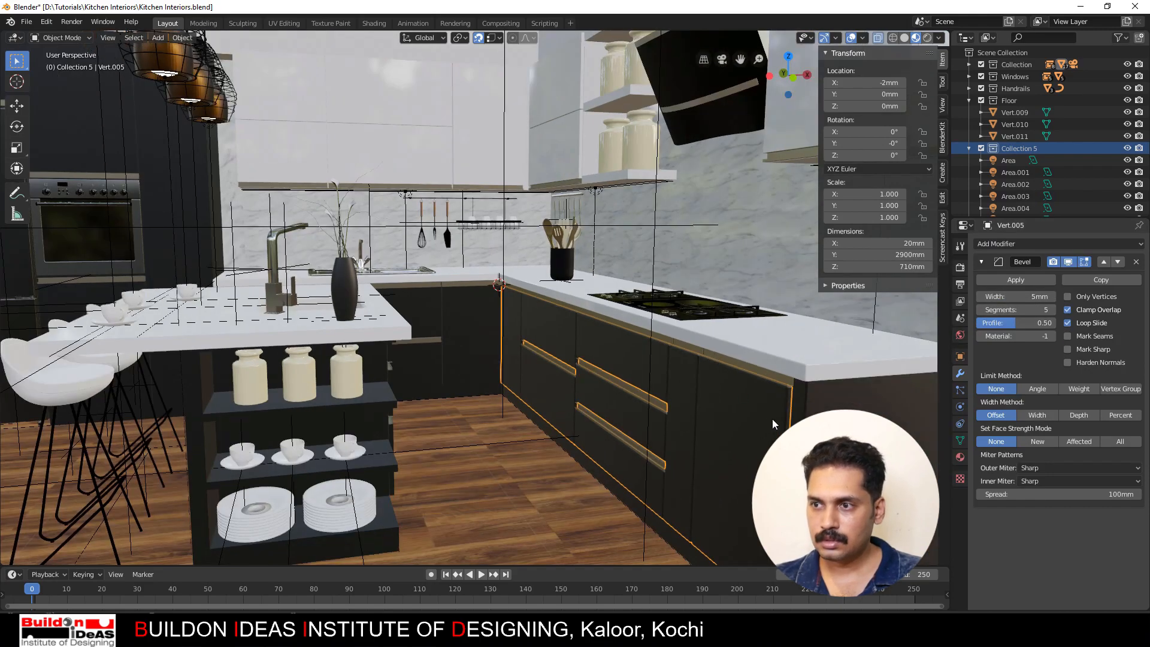
{"action": "scroll", "coordinate": [670, 346], "scroll_direction": "up", "scroll_amount": 3}
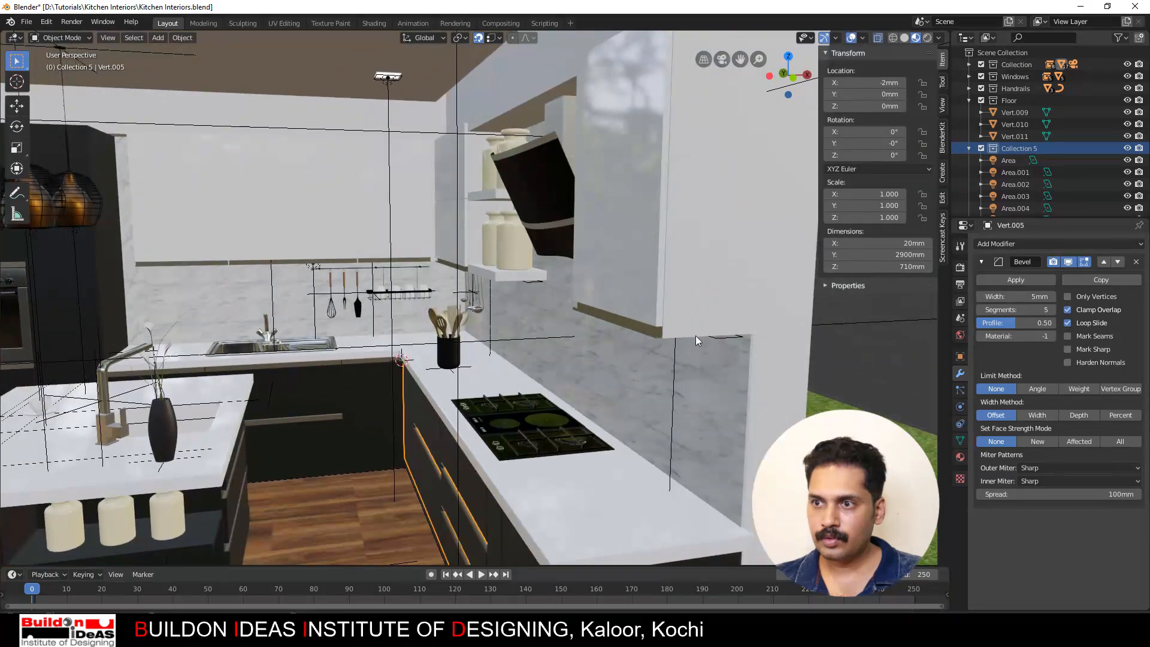
{"action": "left_click", "coordinate": [700, 318]}
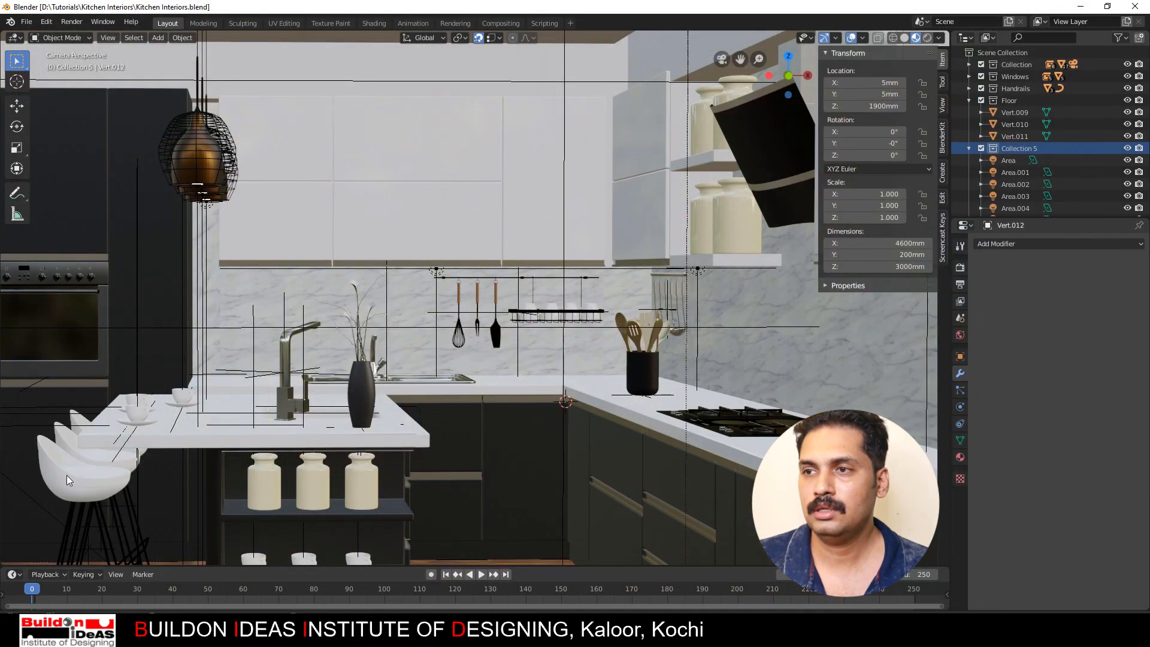
Step: Move the nearest bar stool about 159 mm away from the island along X and rotate it about -16.6° around Z
{"action": "left_click", "coordinate": [67, 476]}
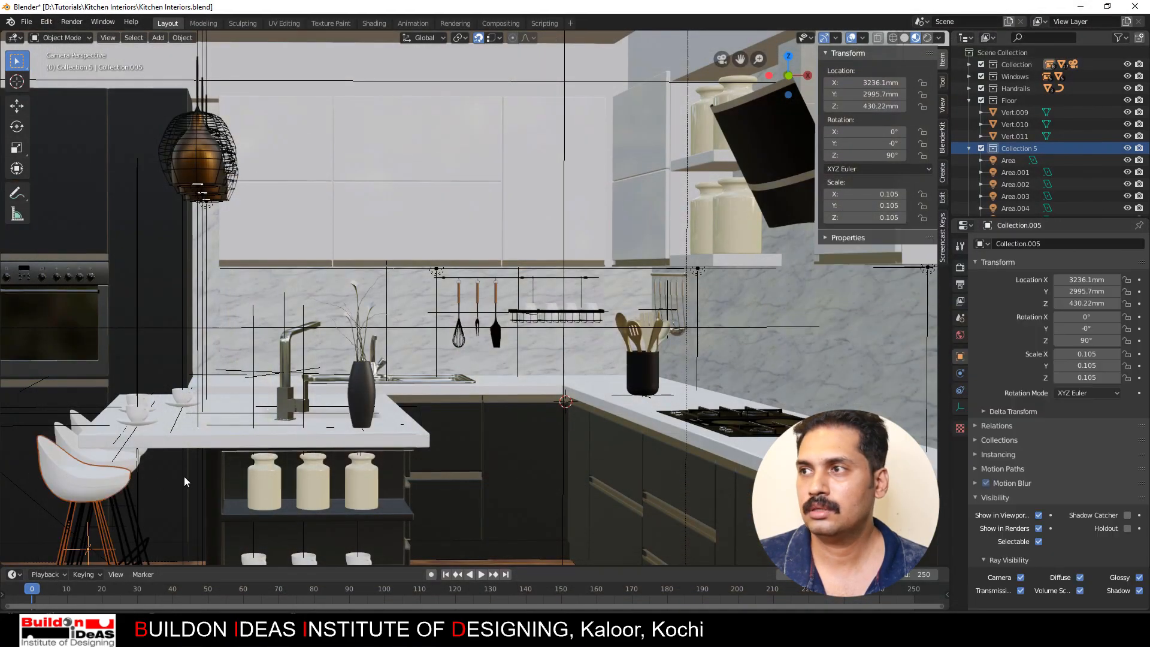
{"action": "scroll", "coordinate": [200, 462], "scroll_direction": "down", "scroll_amount": 2}
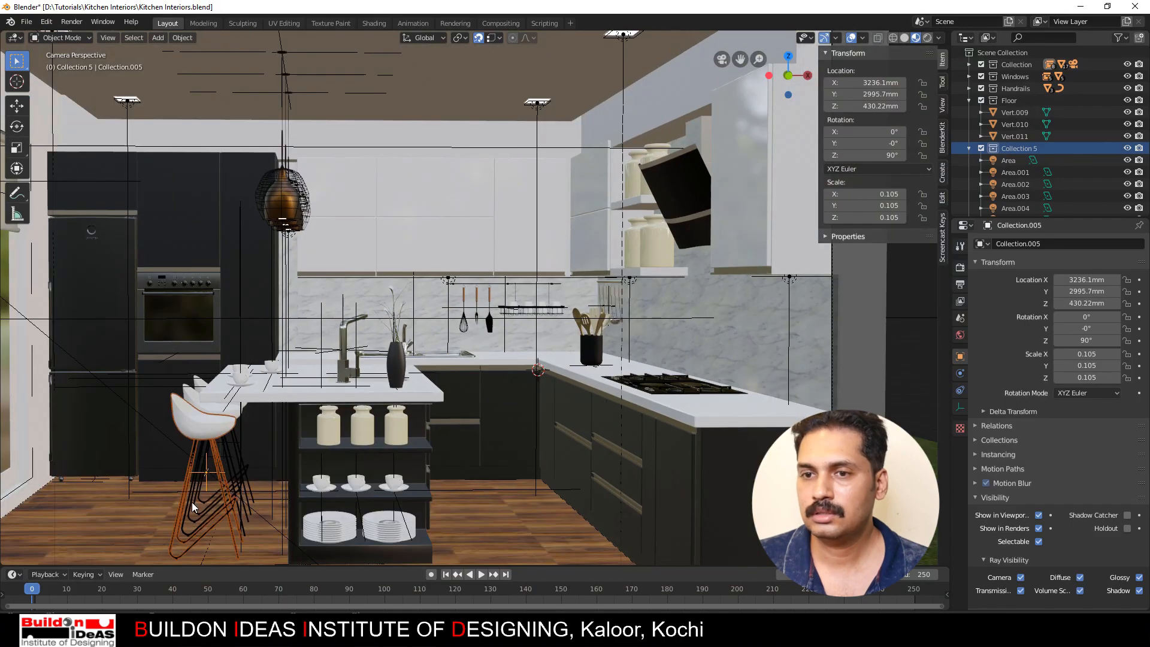
{"action": "middle_click_drag", "start_coordinate": [192, 501], "coordinate": [451, 362]}
{"action": "scroll", "coordinate": [386, 485], "scroll_direction": "up", "scroll_amount": 3}
{"action": "key", "text": "g"}
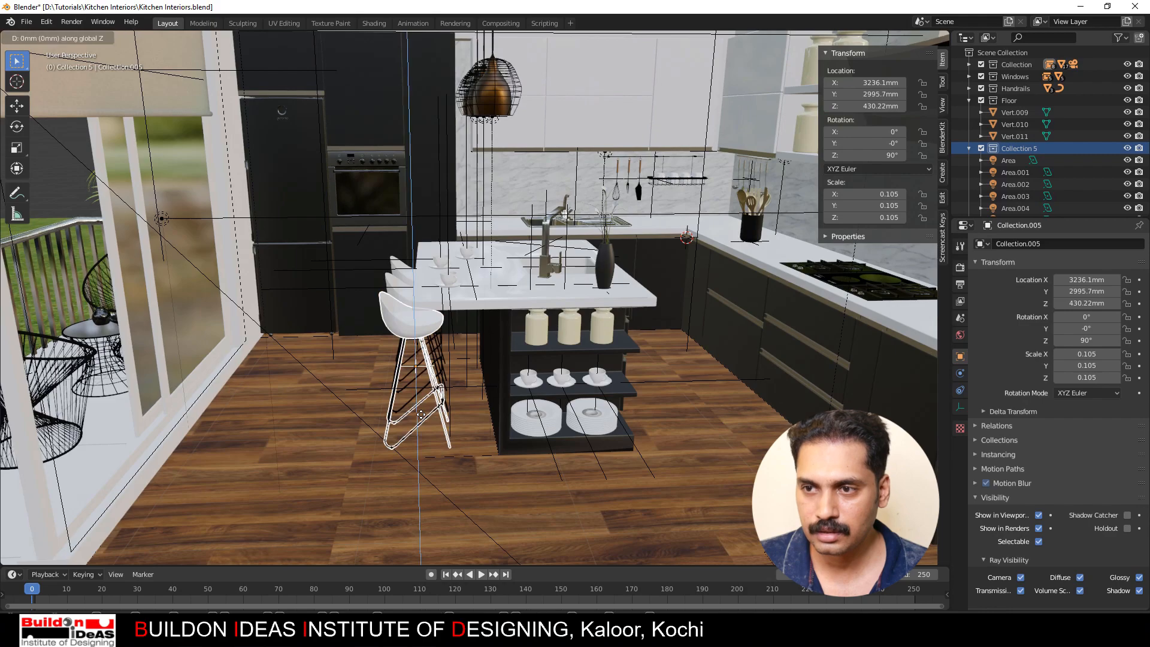
{"action": "key", "text": "x"}
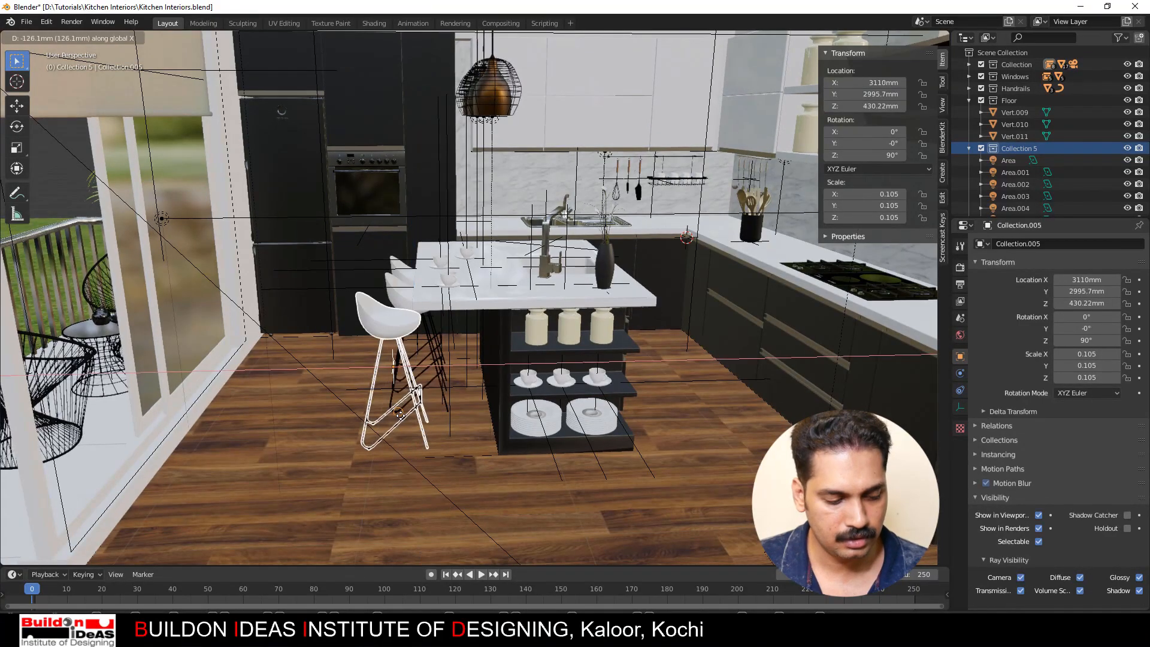
{"action": "left_click", "coordinate": [386, 418]}
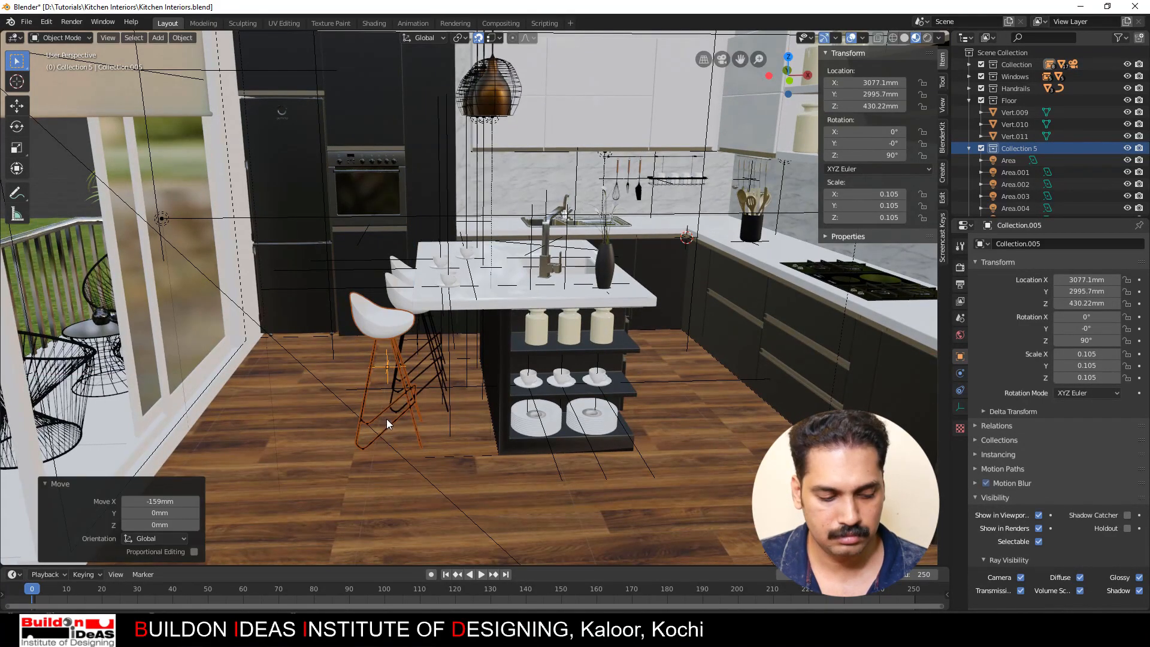
{"action": "key", "text": "r"}
{"action": "key", "text": "z"}
{"action": "left_click", "coordinate": [379, 412]}
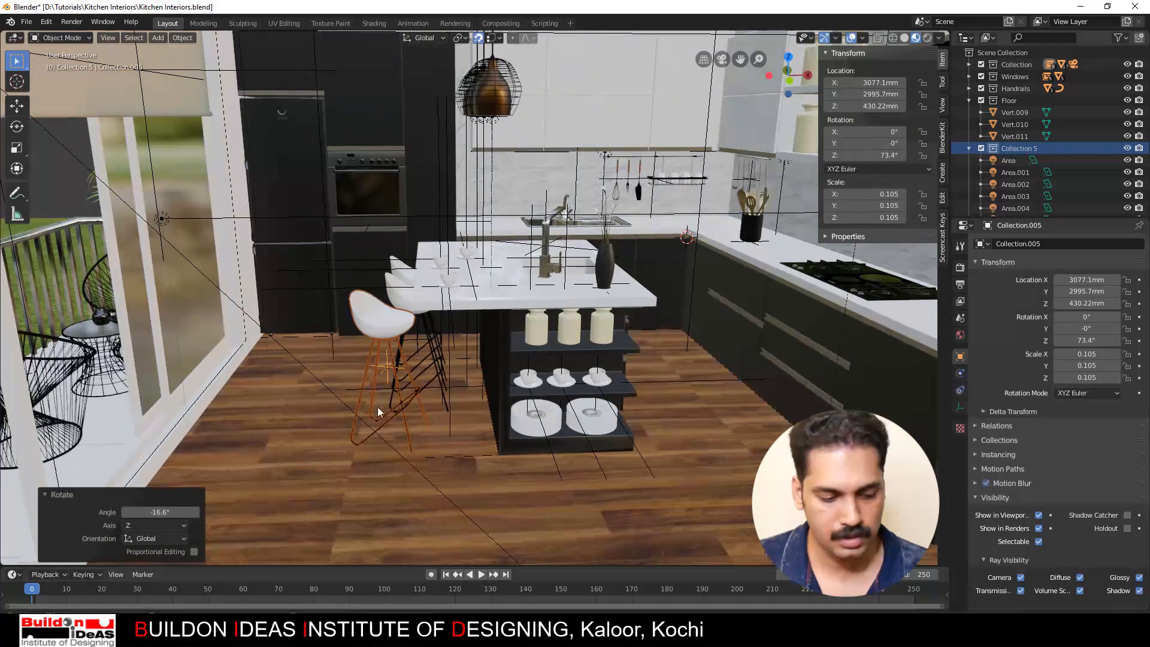
Step: Move the middle bar stool about 165 mm away from the island along X and rotate it about 21.5° around Z
{"action": "left_click", "coordinate": [395, 305]}
{"action": "key", "text": "g"}
{"action": "key", "text": "x"}
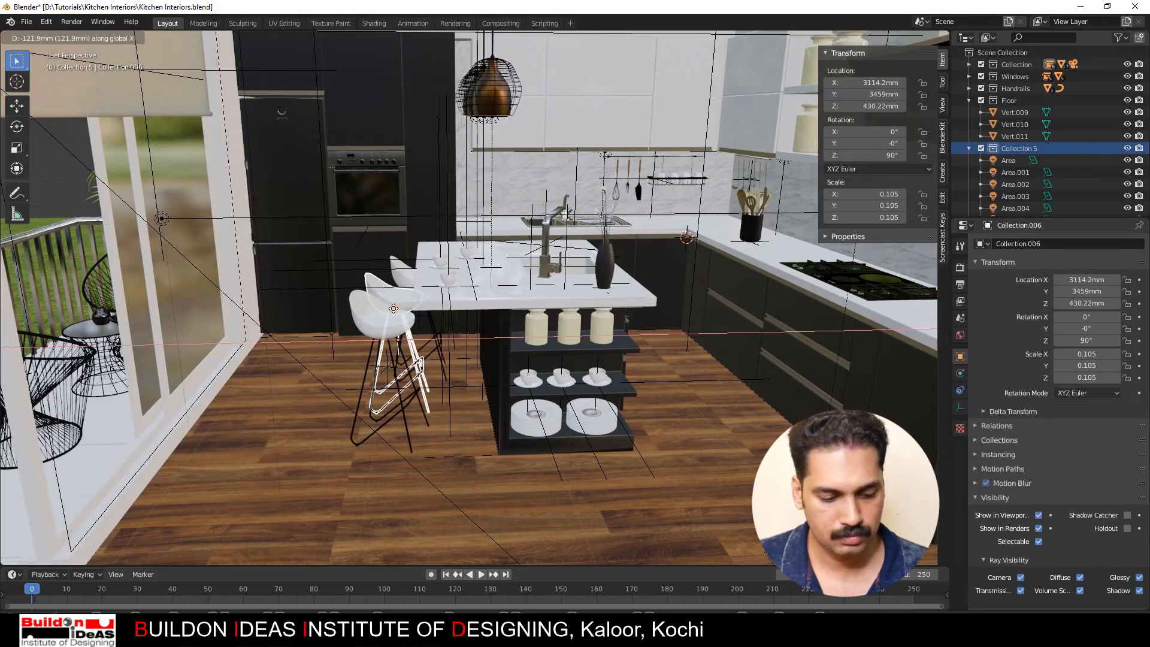
{"action": "left_click", "coordinate": [386, 312]}
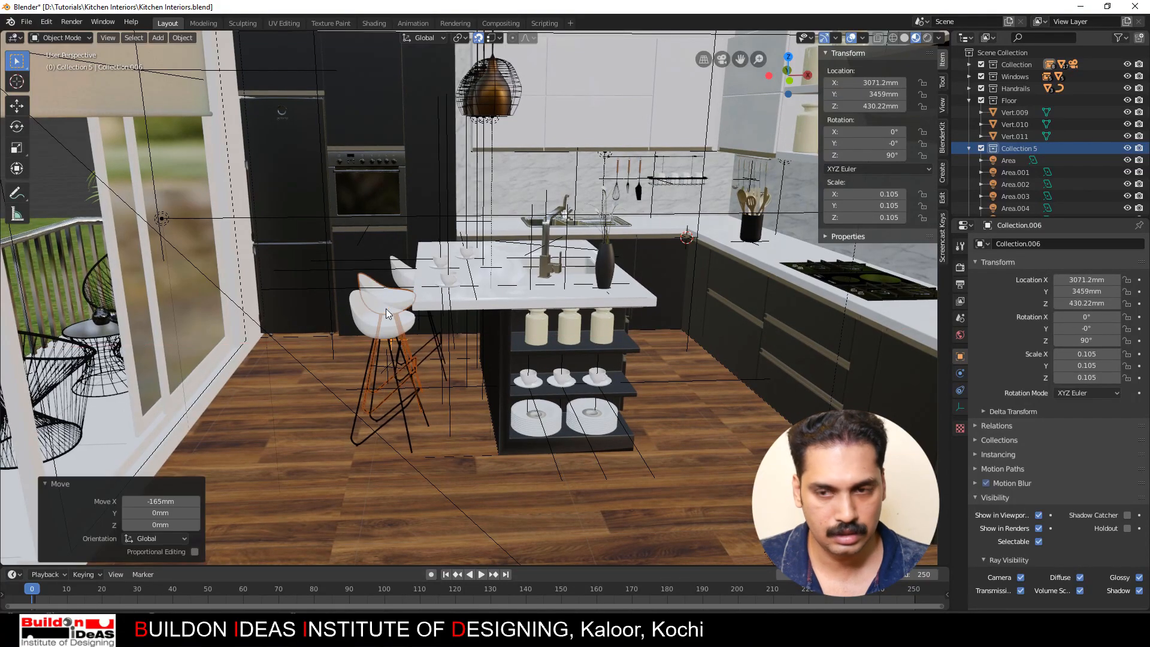
{"action": "key", "text": "r"}
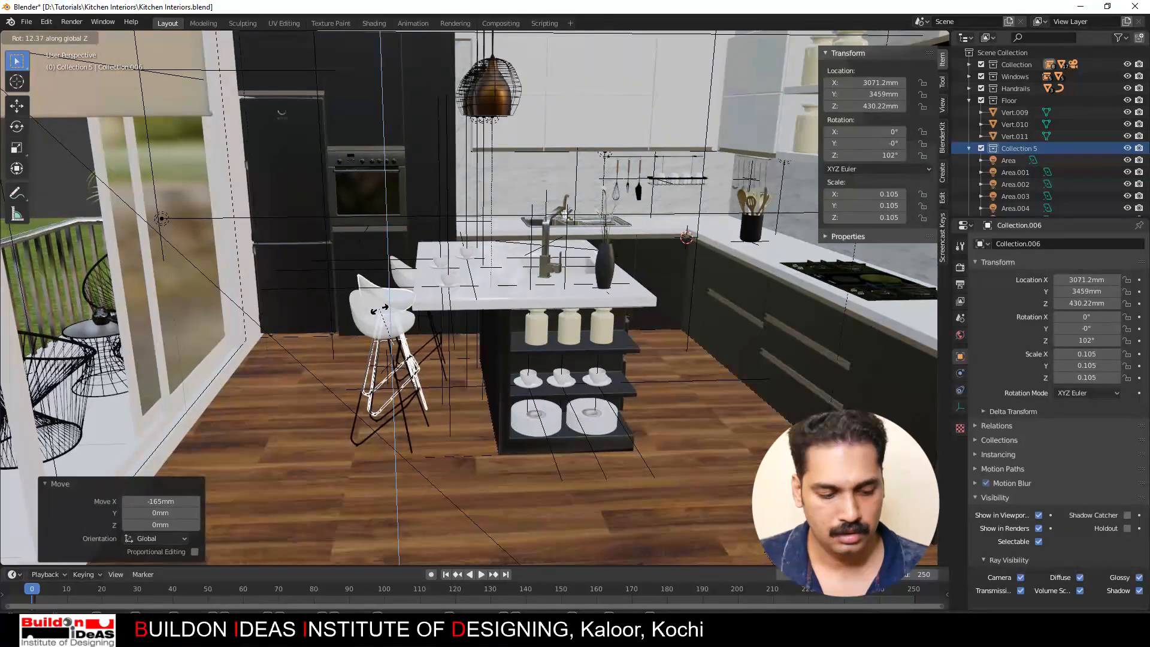
{"action": "left_click", "coordinate": [374, 310]}
Step: Shift the middle bar stool about 86 mm toward the island along X
{"action": "middle_click_drag", "start_coordinate": [388, 328], "coordinate": [412, 314]}
{"action": "key", "text": "g"}
{"action": "key", "text": "x"}
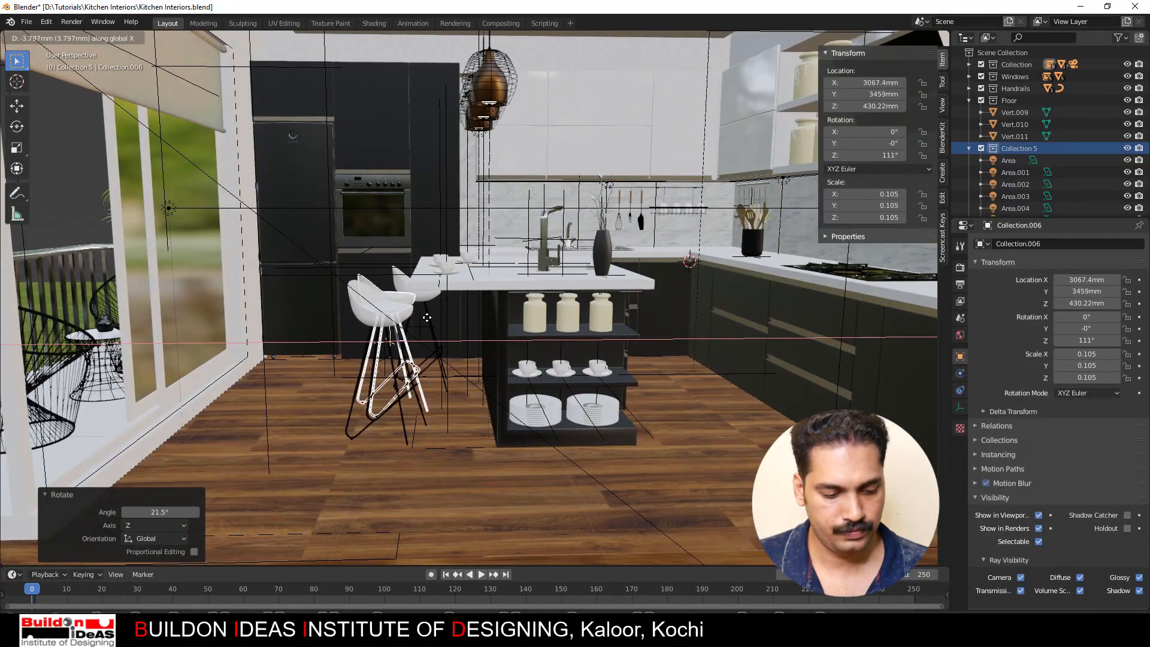
{"action": "left_click", "coordinate": [440, 318]}
{"action": "mouse_move", "coordinate": [422, 336]}
{"action": "middle_mouse_down"}
{"action": "mouse_move", "coordinate": [468, 379]}
{"action": "mouse_move", "coordinate": [462, 393]}
{"action": "mouse_move", "coordinate": [453, 359]}
{"action": "mouse_move", "coordinate": [402, 325]}
{"action": "mouse_move", "coordinate": [423, 333]}
{"action": "middle_mouse_up"}
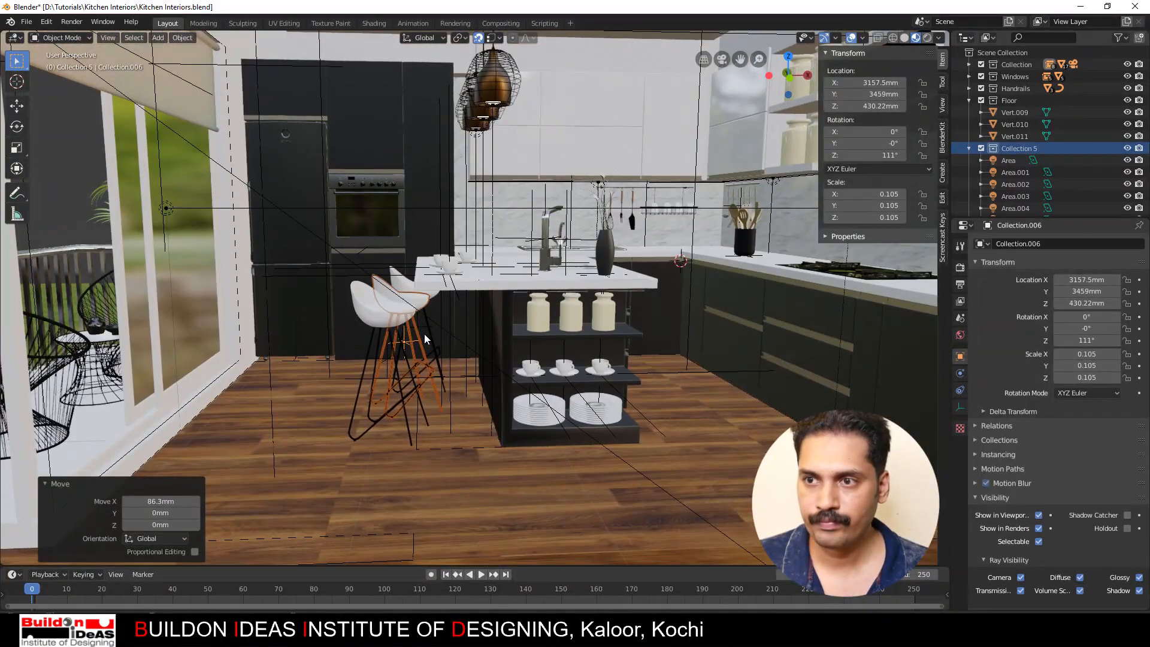
Step: Reposition the farthest bar stool beside the island
{"action": "left_click", "coordinate": [398, 294]}
{"action": "key", "text": "g"}
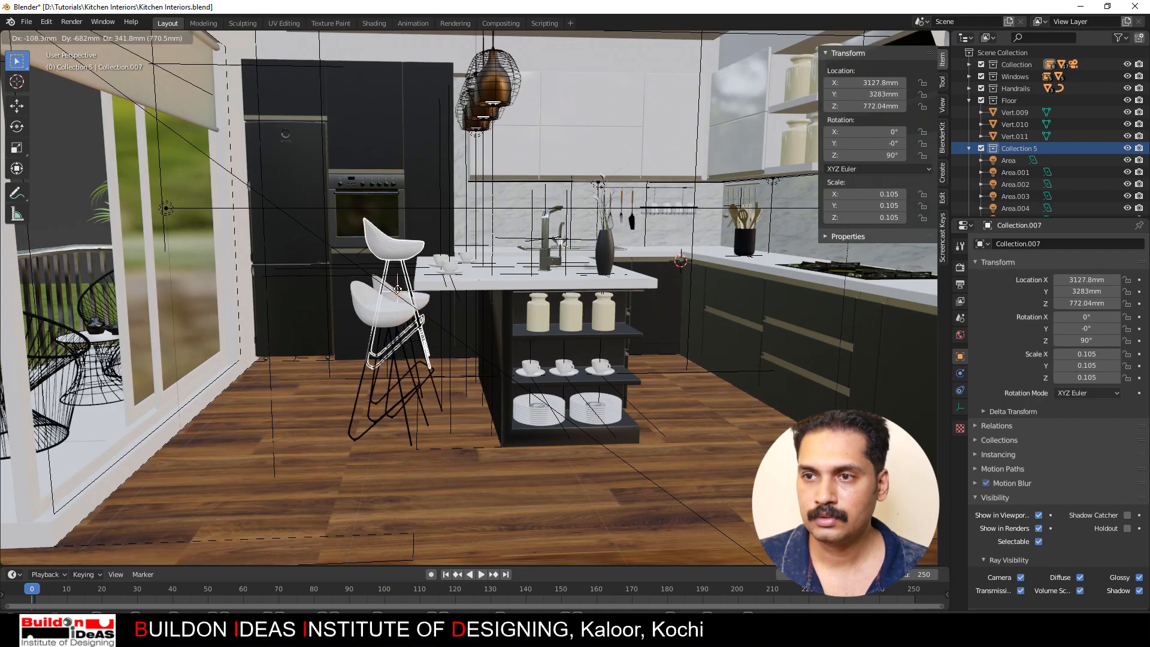
{"action": "left_click", "coordinate": [395, 294]}
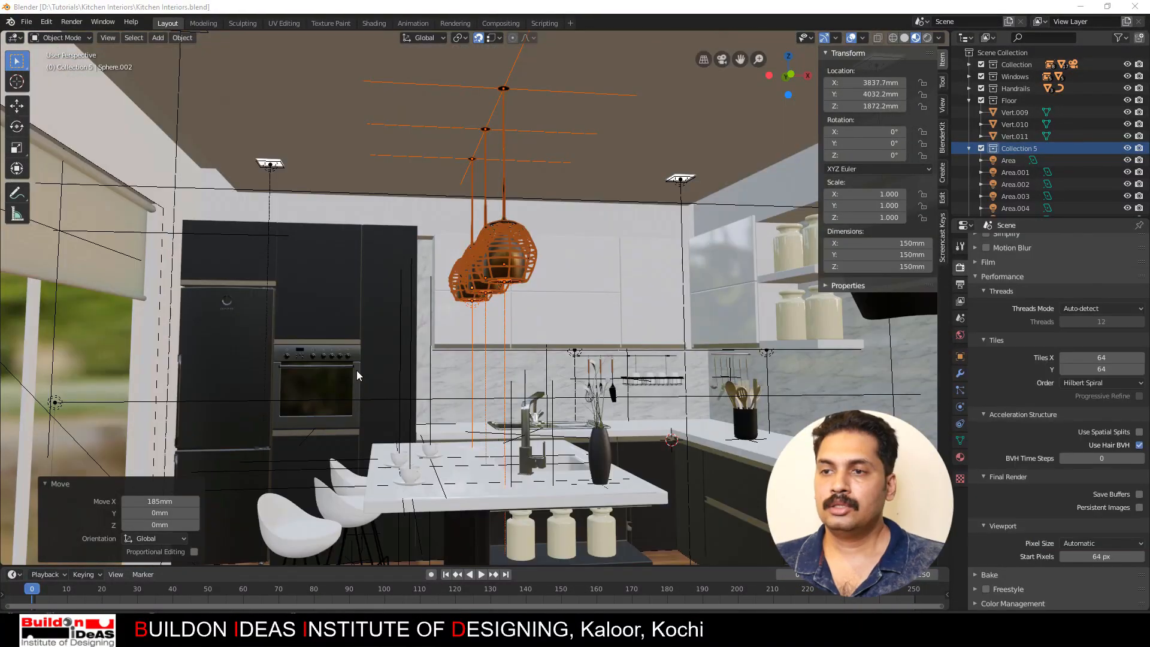
Step: Render the finished kitchen scene as a still image
{"action": "scroll", "coordinate": [356, 376], "scroll_direction": "down", "scroll_amount": 6}
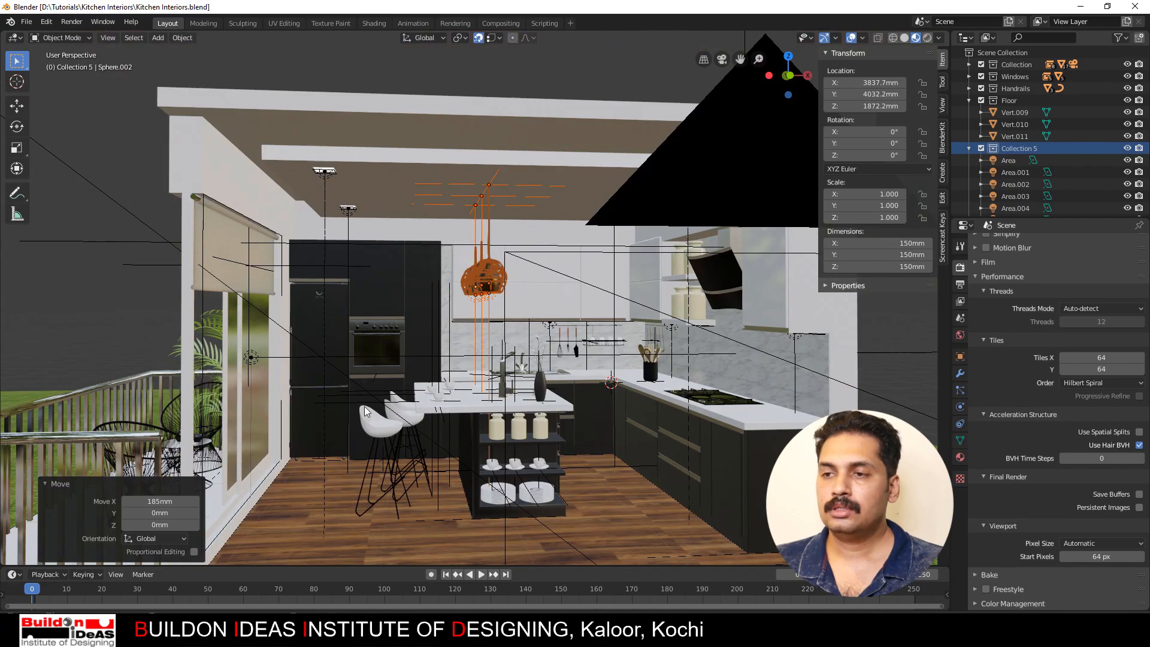
{"action": "scroll", "coordinate": [365, 406], "scroll_direction": "up", "scroll_amount": 1}
{"action": "middle_click_drag", "start_coordinate": [386, 407], "coordinate": [415, 390]}
{"action": "scroll", "coordinate": [415, 391], "scroll_direction": "up", "scroll_amount": 2}
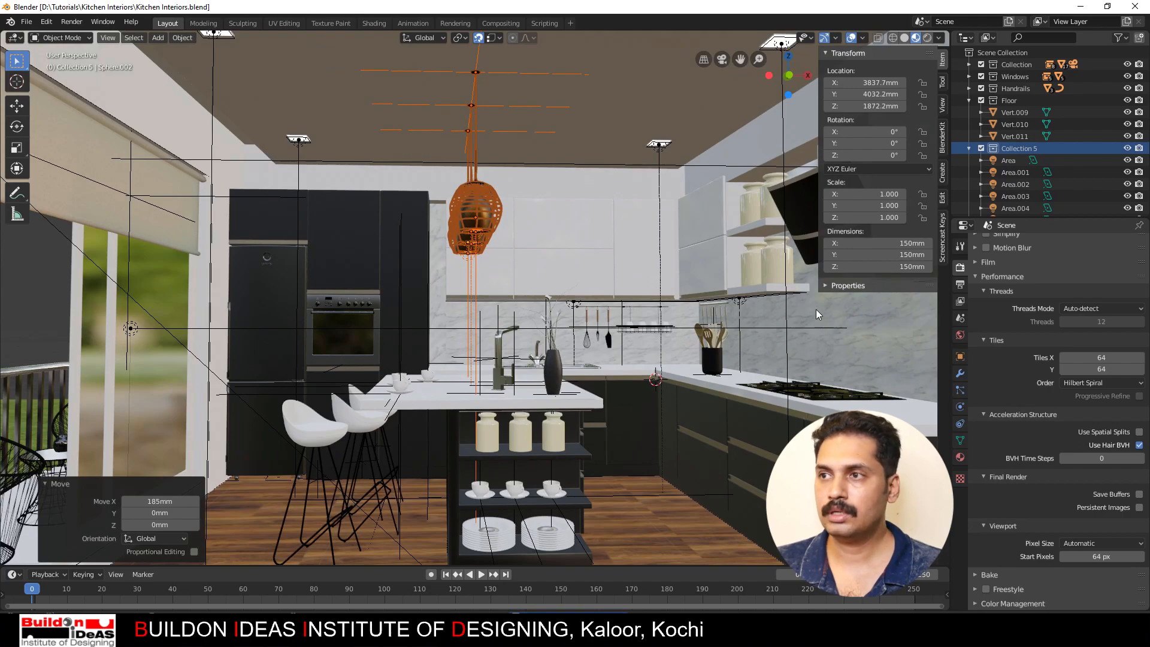
{"action": "middle_click_drag", "start_coordinate": [733, 314], "coordinate": [708, 332]}
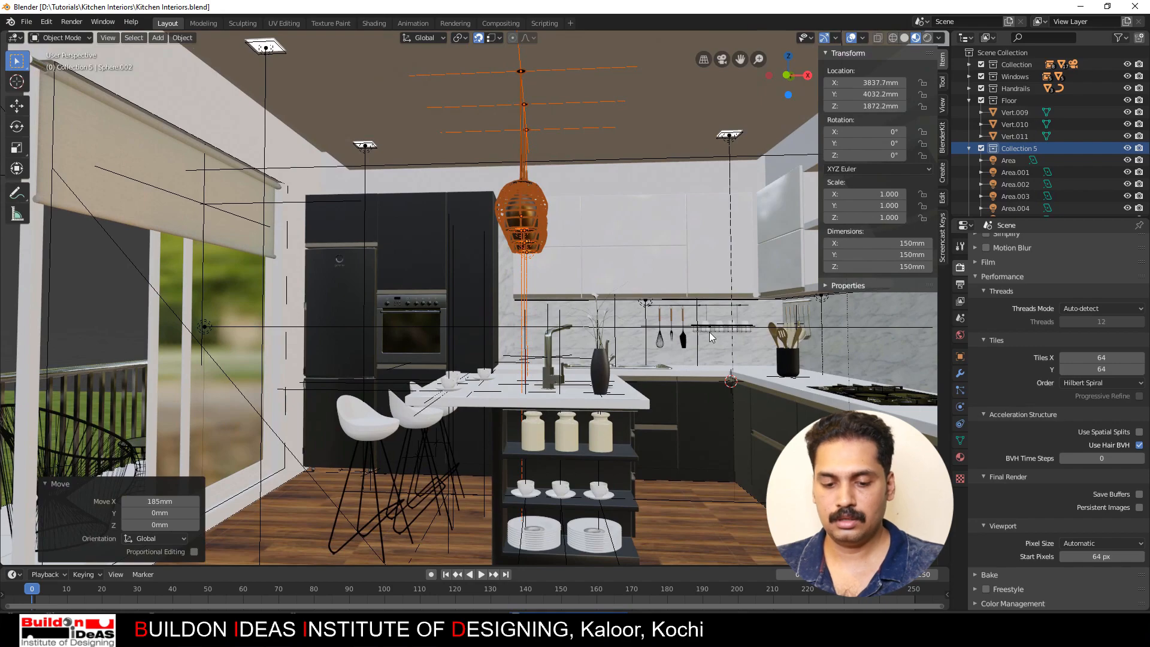
{"action": "key", "text": "F12"}
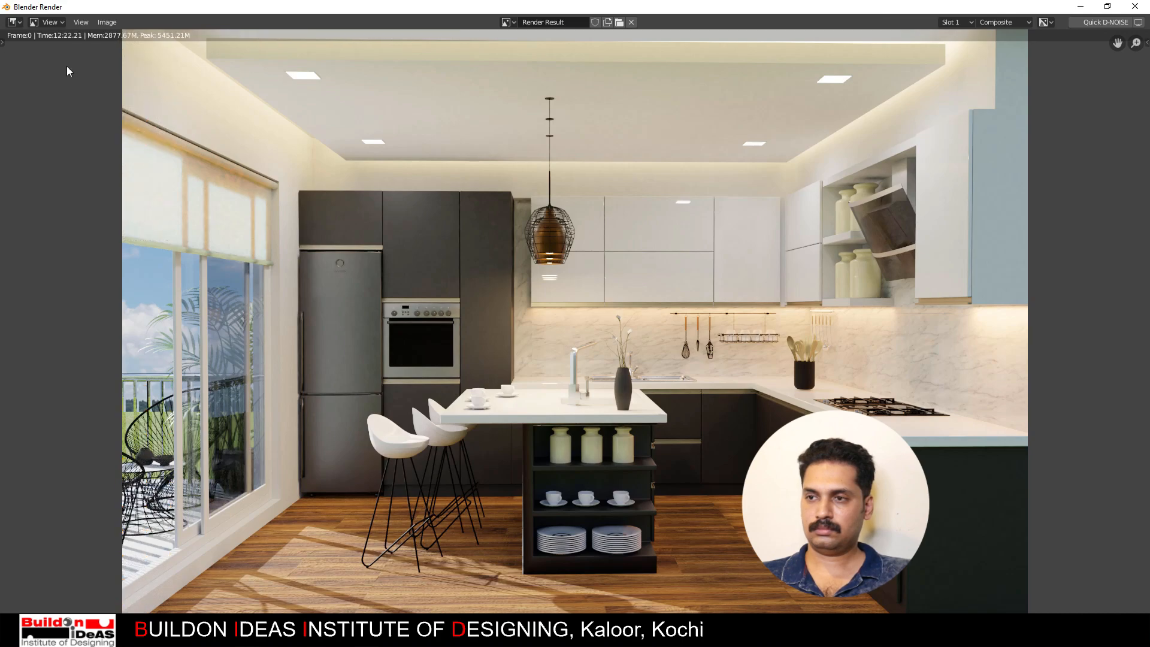
Step: Start saving the rendered image in the Kitchen Interiors folder with JPEG as the file format
{"action": "left_click", "coordinate": [98, 26]}
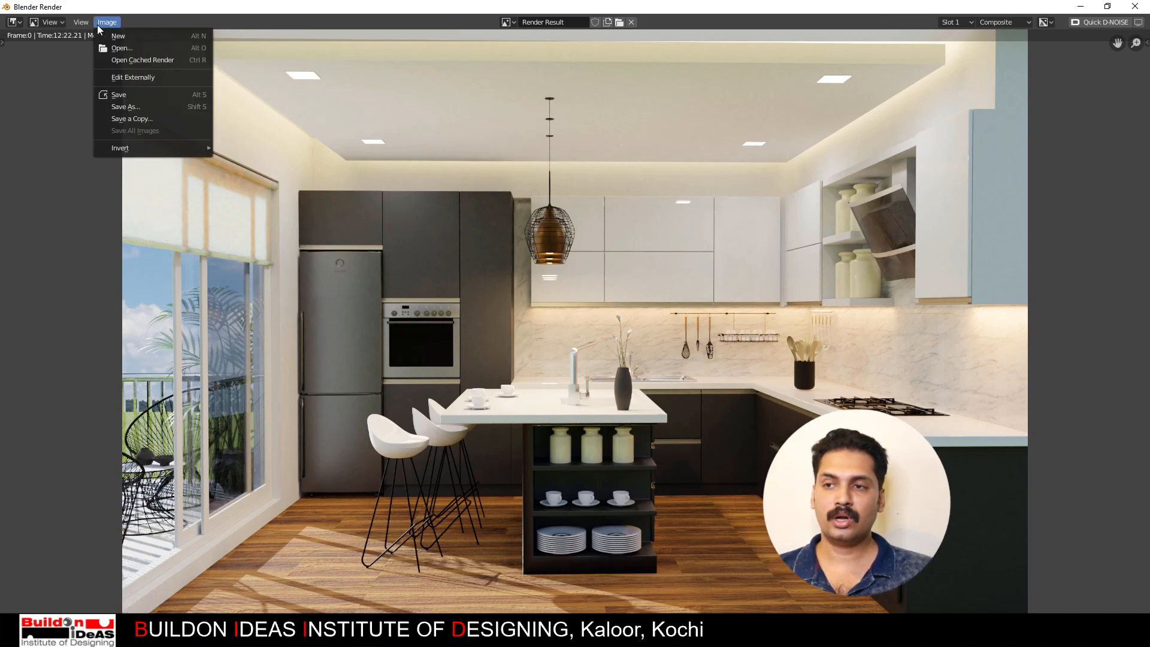
{"action": "left_click", "coordinate": [118, 96]}
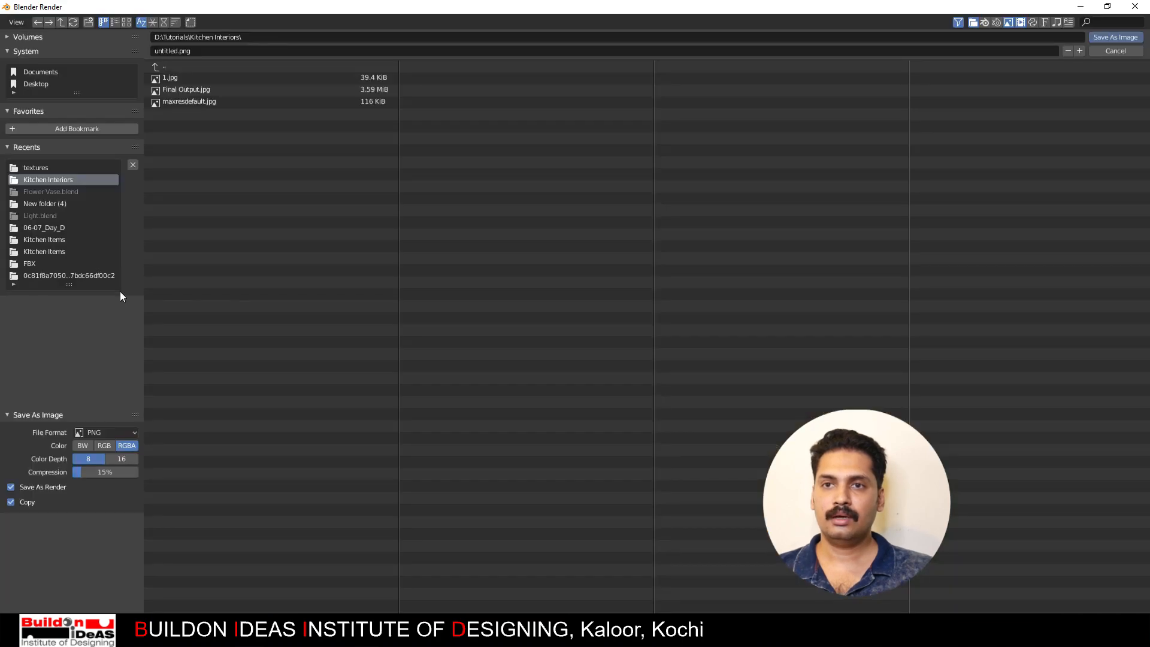
{"action": "left_click", "coordinate": [104, 433]}
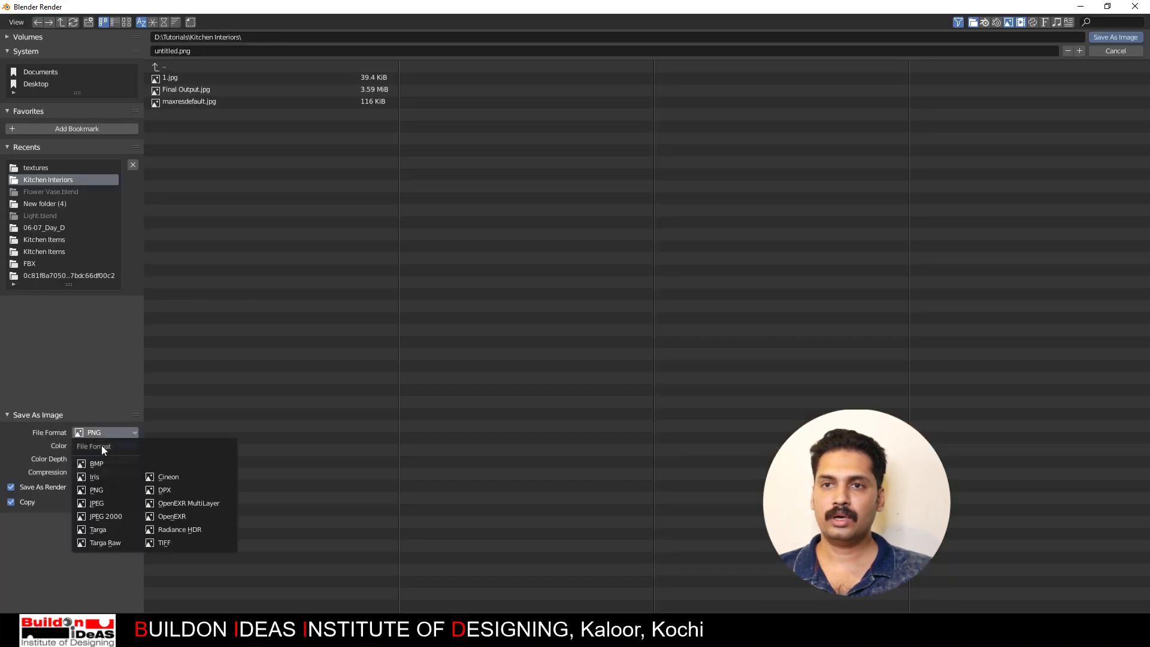
{"action": "left_click", "coordinate": [100, 503]}
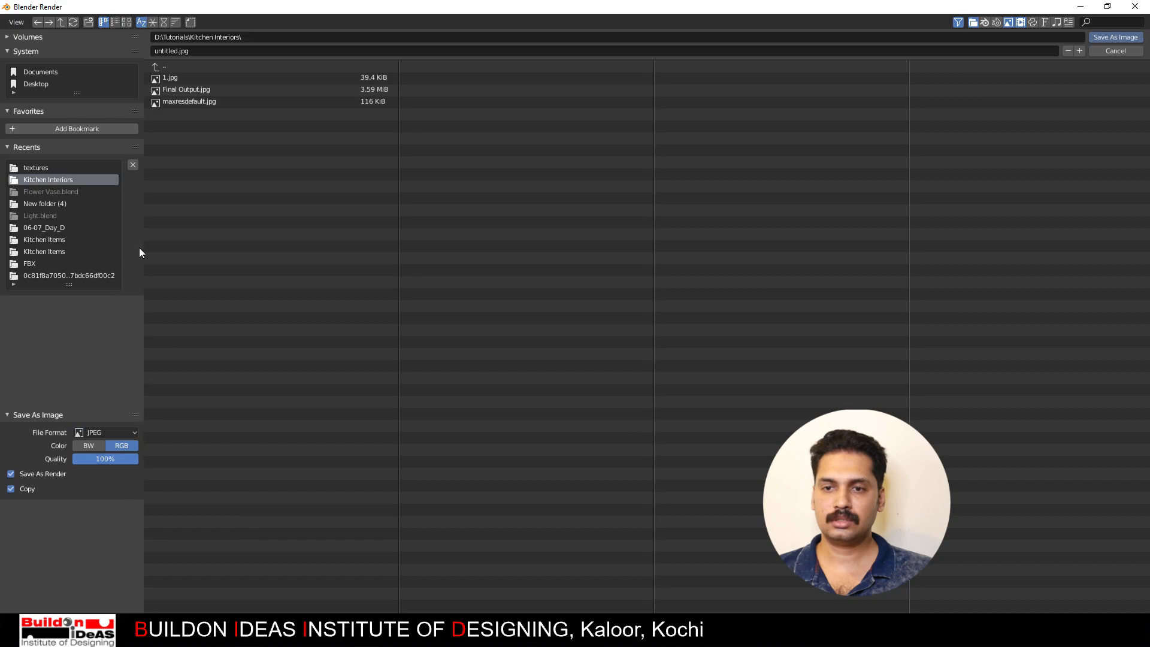